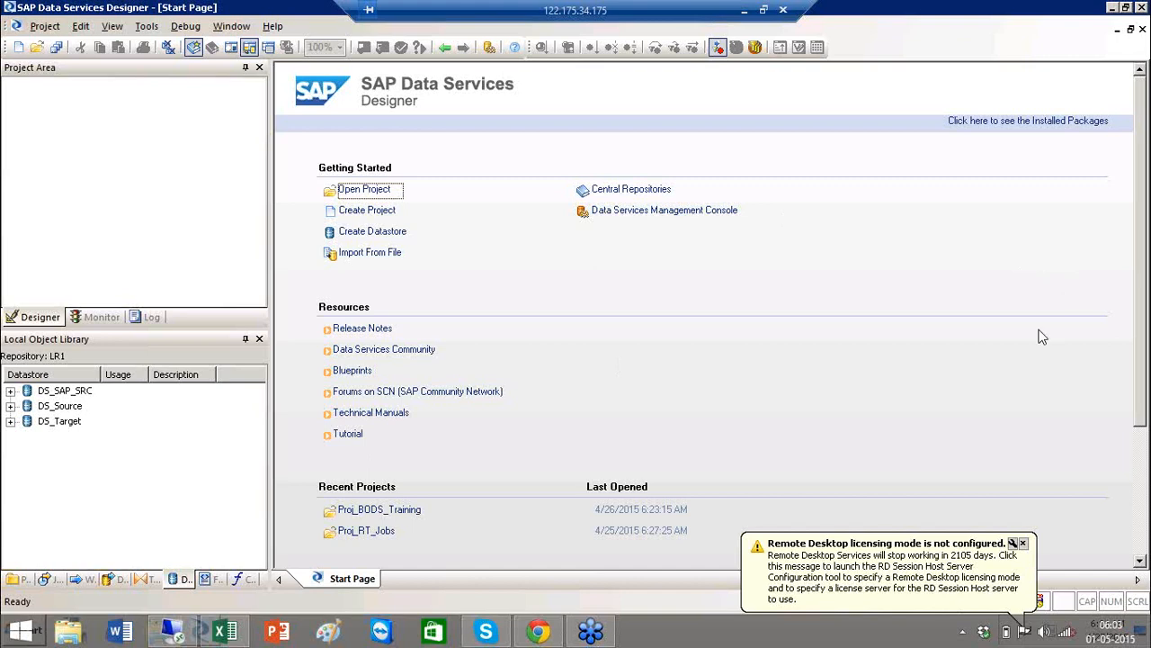
Dismiss the Remote Desktop licensing notice in the notification area
{"action": "left_click", "coordinate": [1023, 543]}
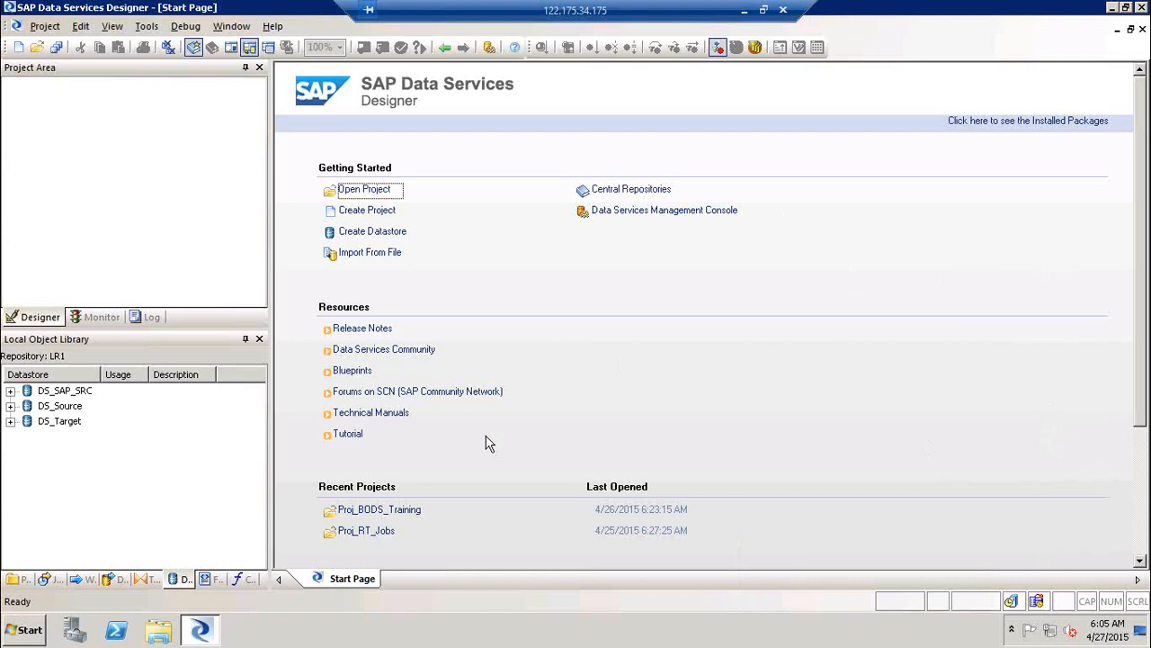
Launch SQL Server Management Studio and connect to server BO41 with the login password
{"action": "left_click", "coordinate": [28, 628]}
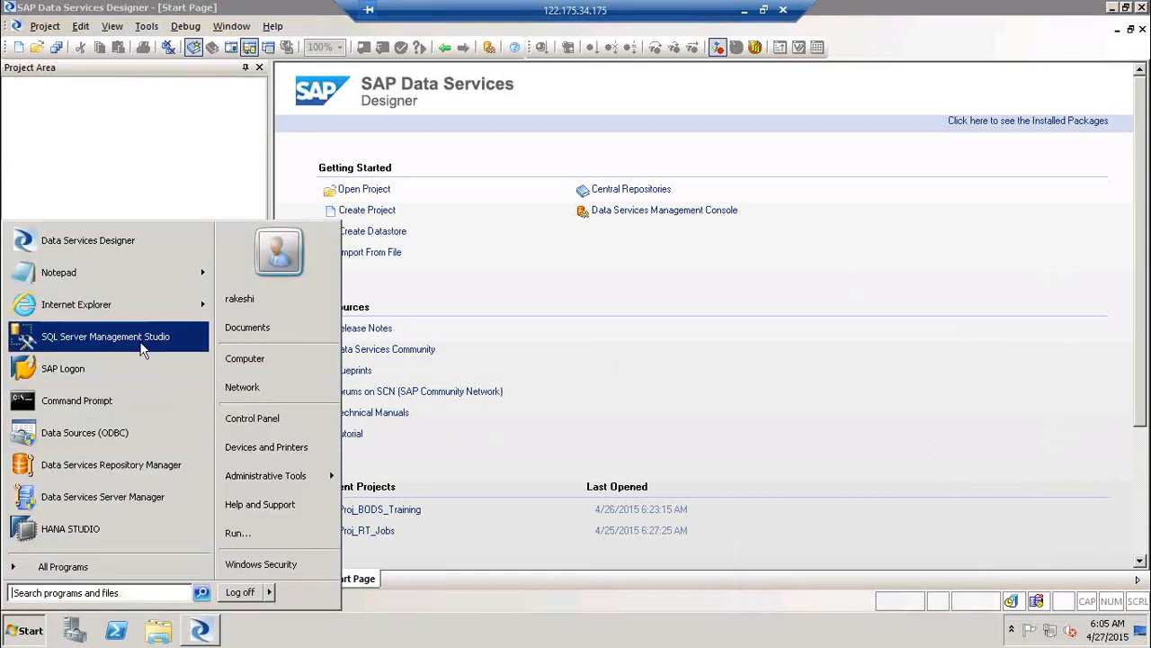
{"action": "left_click", "coordinate": [147, 349]}
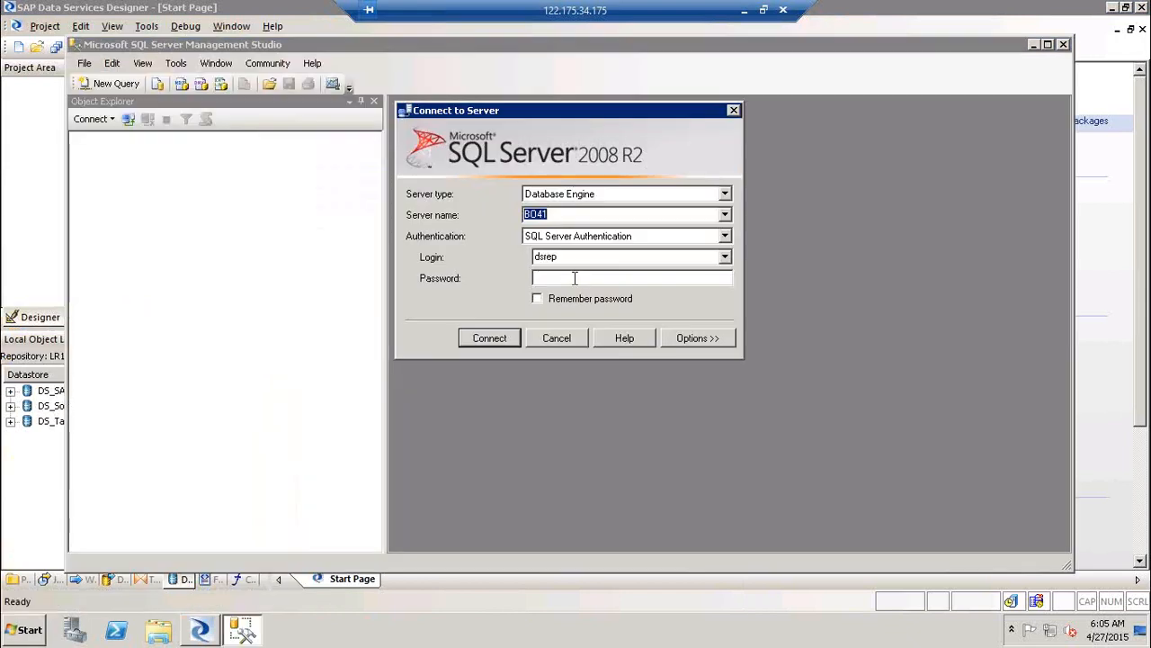
{"action": "left_click", "coordinate": [575, 277]}
{"action": "type", "text": "****"}
{"action": "key", "text": "Return"}
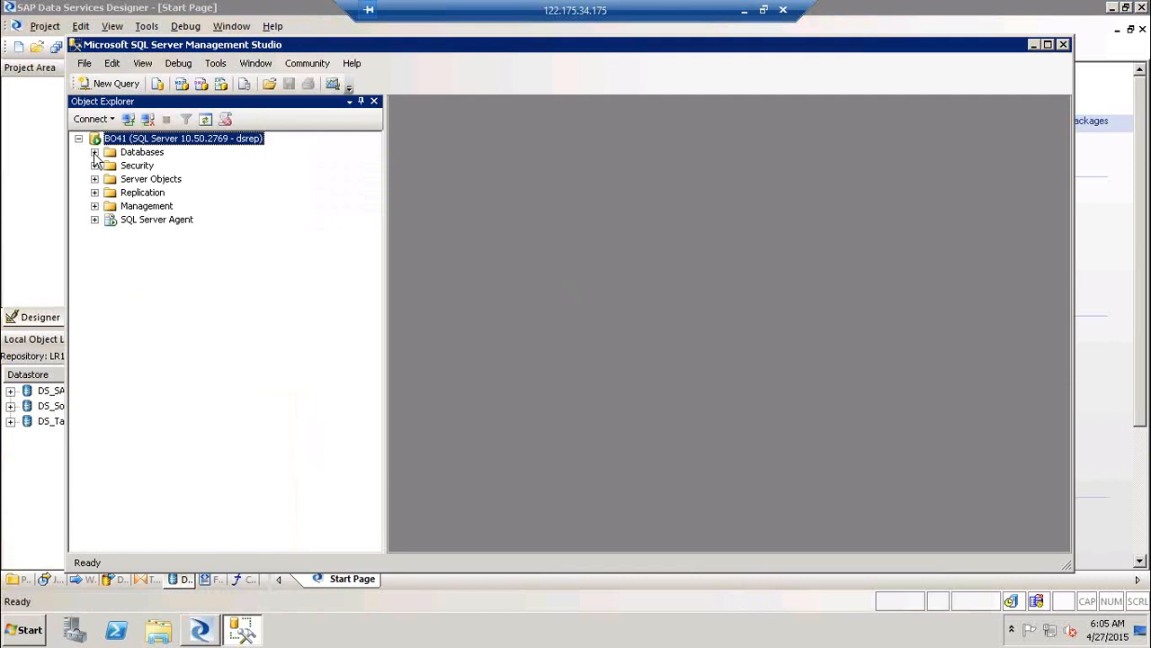
Expand Databases, then Northwind, to list the Northwind tables in Object Explorer
{"action": "left_click", "coordinate": [94, 152]}
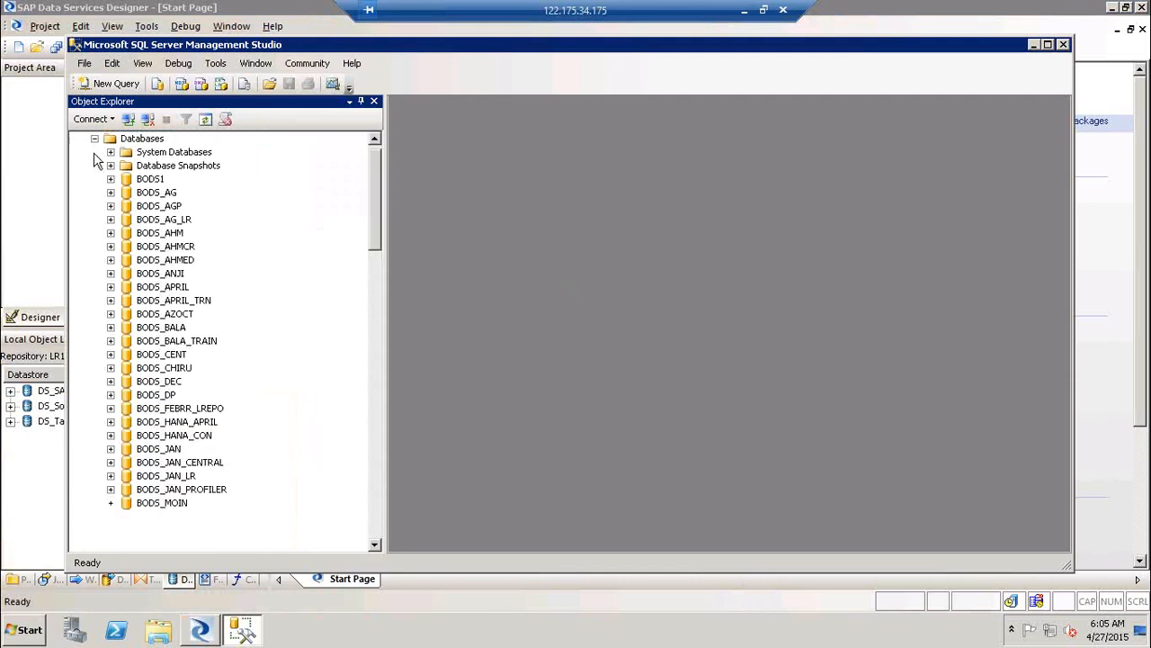
{"action": "left_click", "coordinate": [376, 520]}
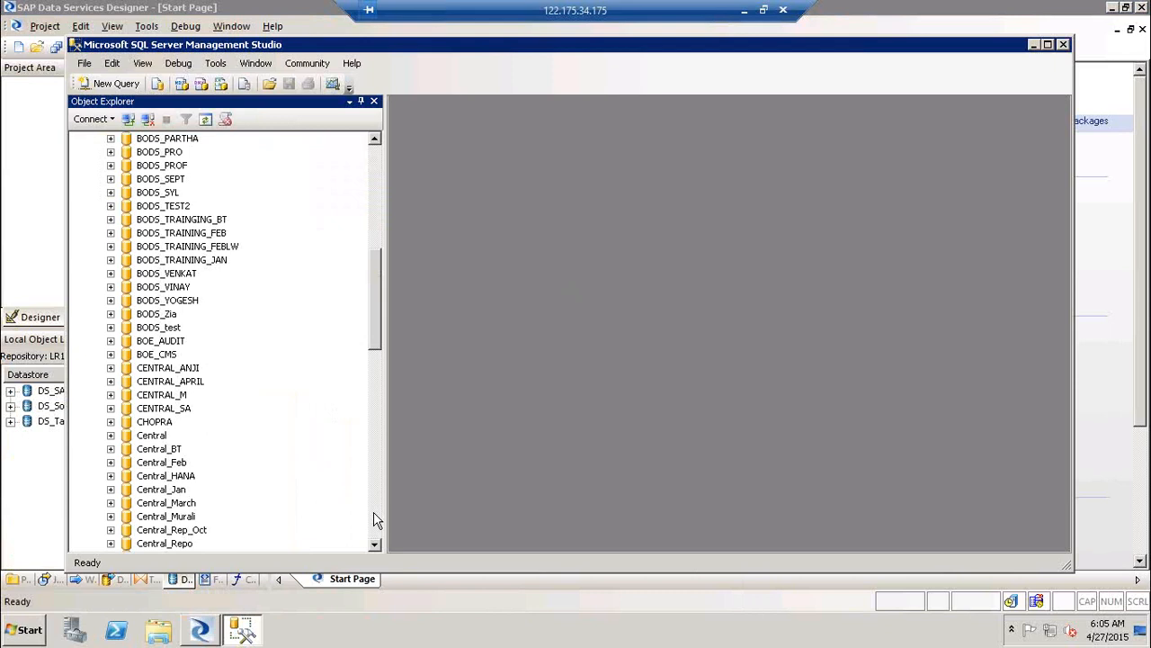
{"action": "left_click", "coordinate": [376, 520]}
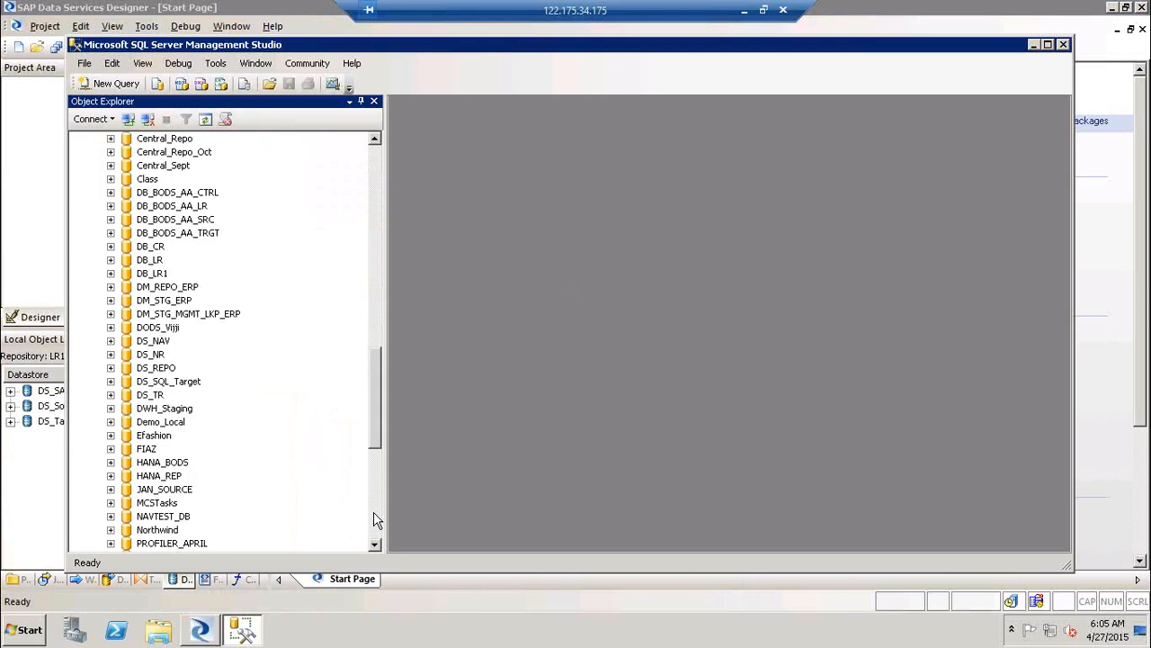
{"action": "left_click", "coordinate": [376, 520]}
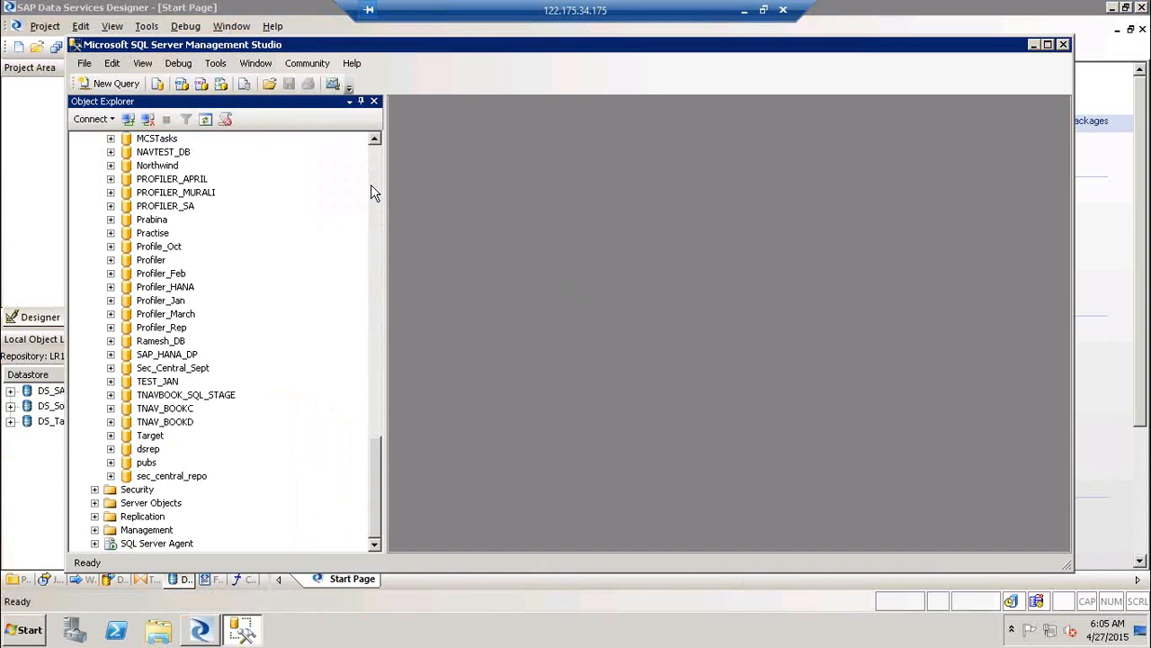
{"action": "left_click", "coordinate": [111, 166]}
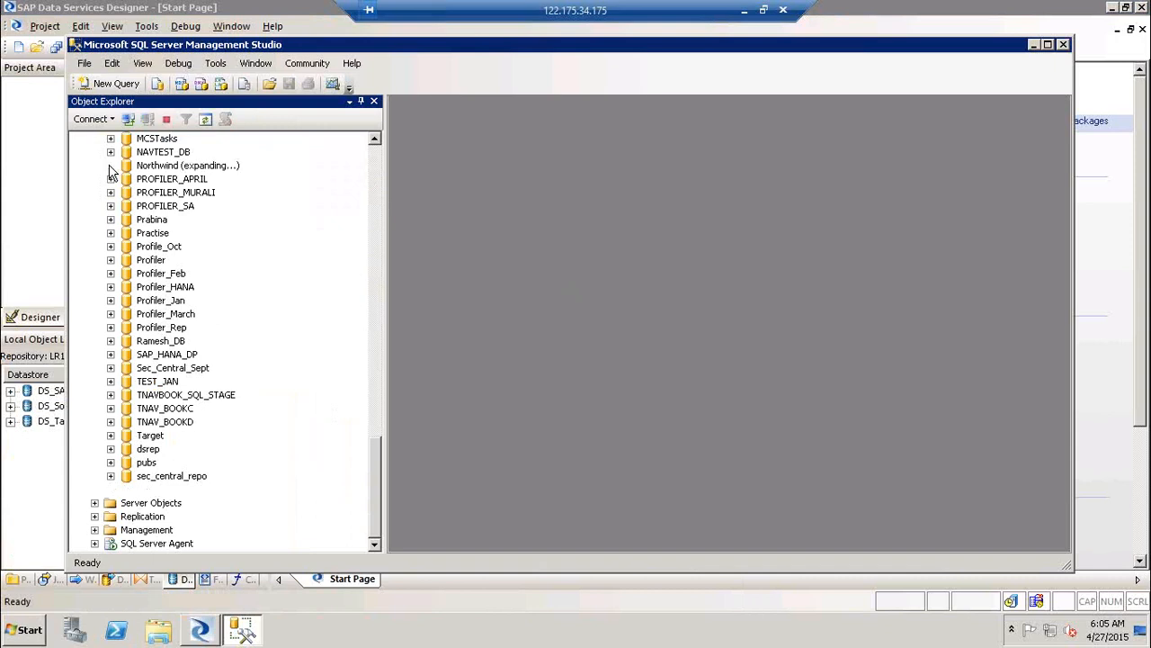
{"action": "left_click", "coordinate": [127, 193]}
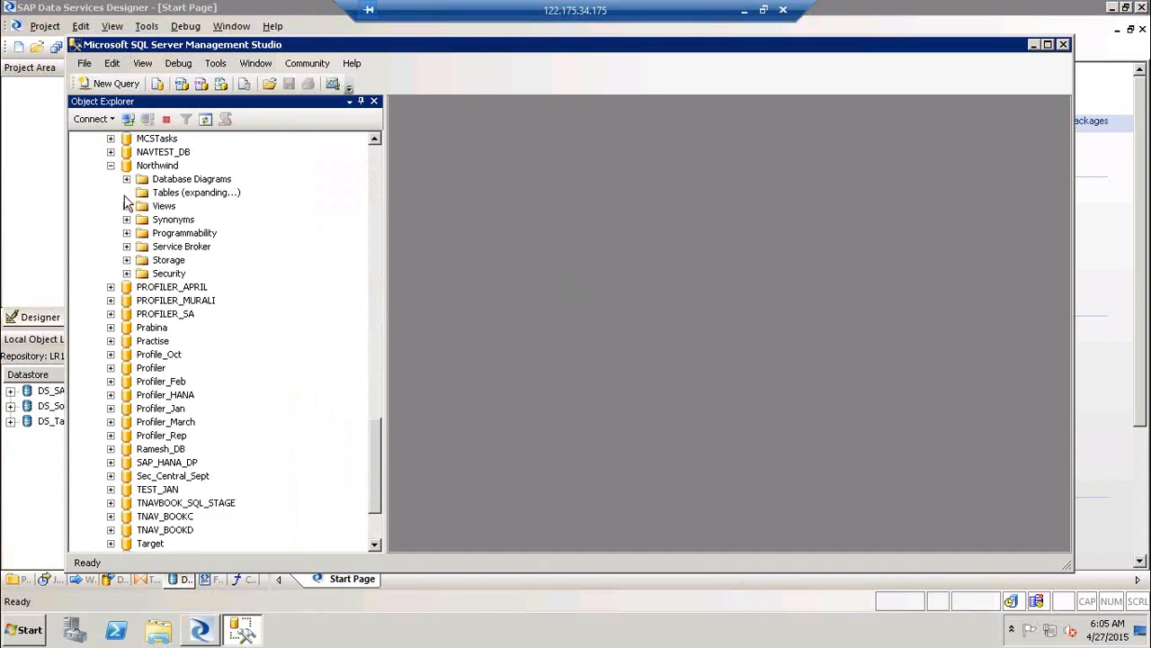
Scroll the table list to select dbo.Orders, then minimize SQL Server Management Studio
{"action": "left_click", "coordinate": [377, 517]}
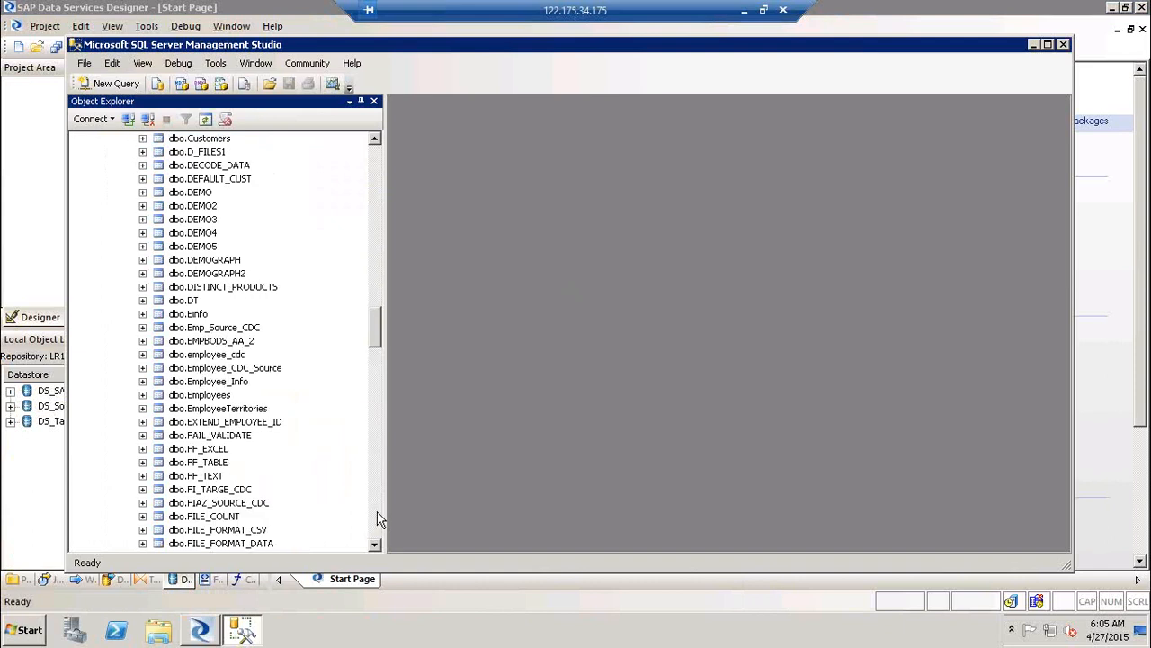
{"action": "left_click", "coordinate": [376, 513]}
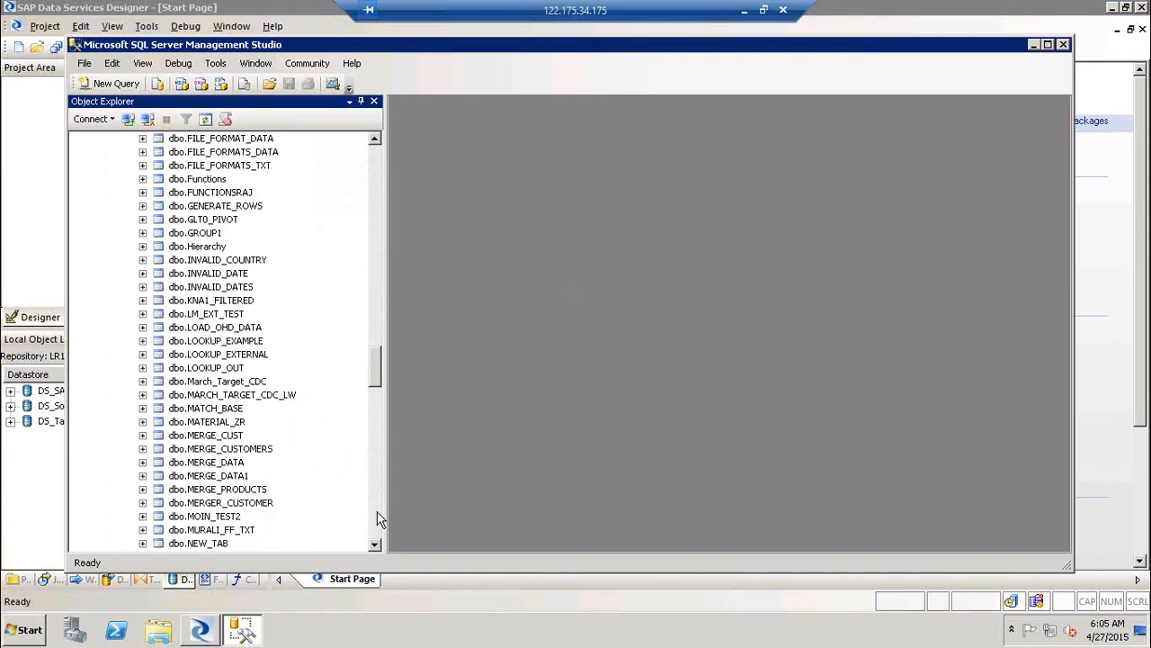
{"action": "left_click", "coordinate": [377, 519]}
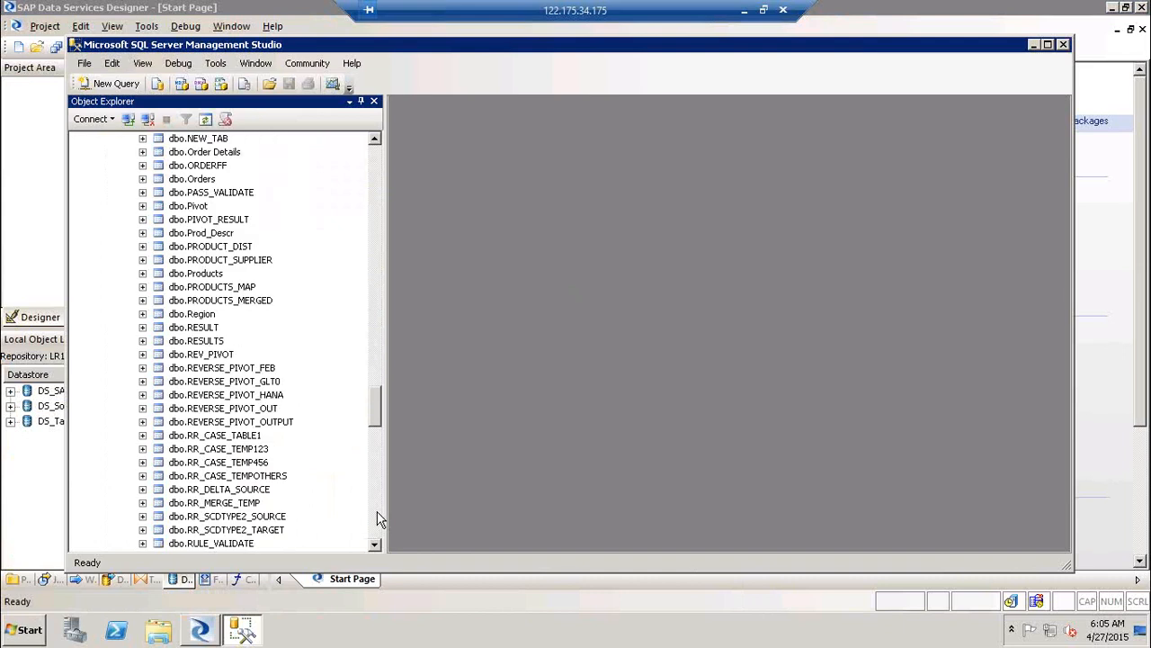
{"action": "left_click", "coordinate": [201, 179]}
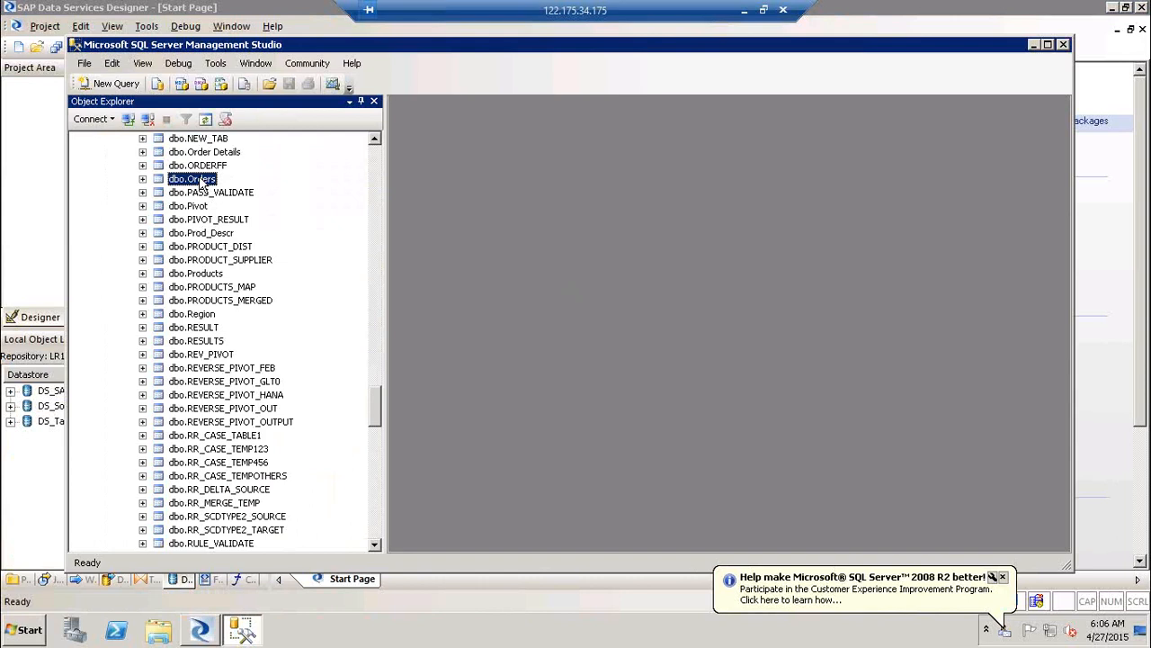
{"action": "left_click", "coordinate": [1003, 577]}
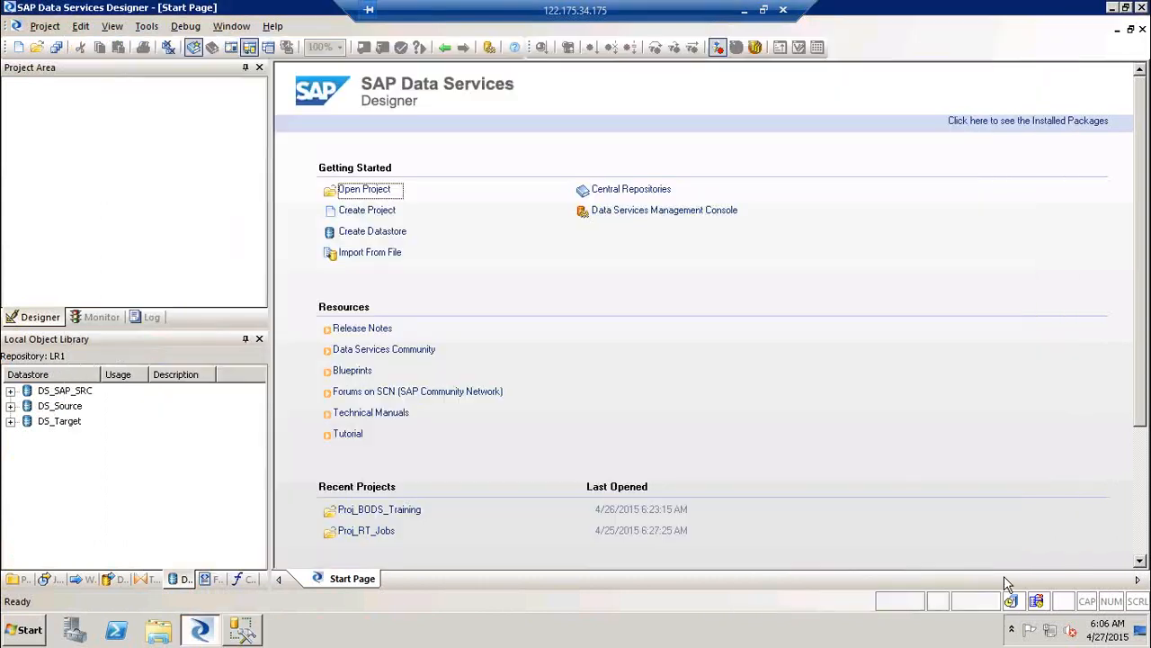
Open Proj_BODS_Training from the Projects tab of the Local Object Library
{"action": "left_click", "coordinate": [18, 579]}
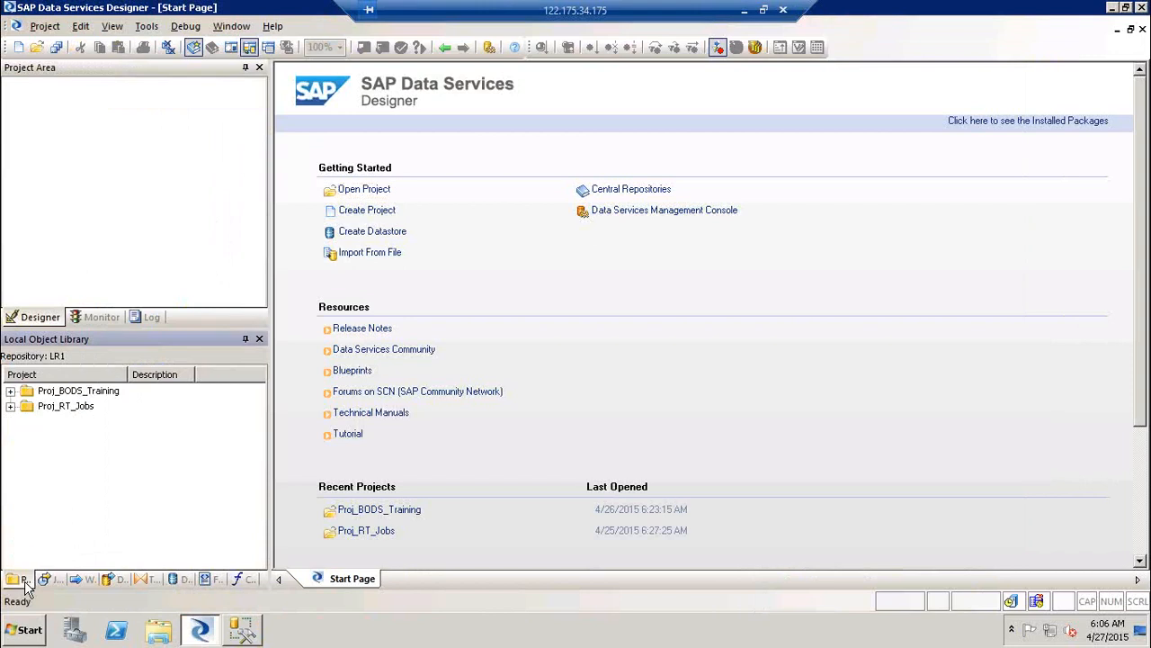
{"action": "double_click", "coordinate": [70, 392]}
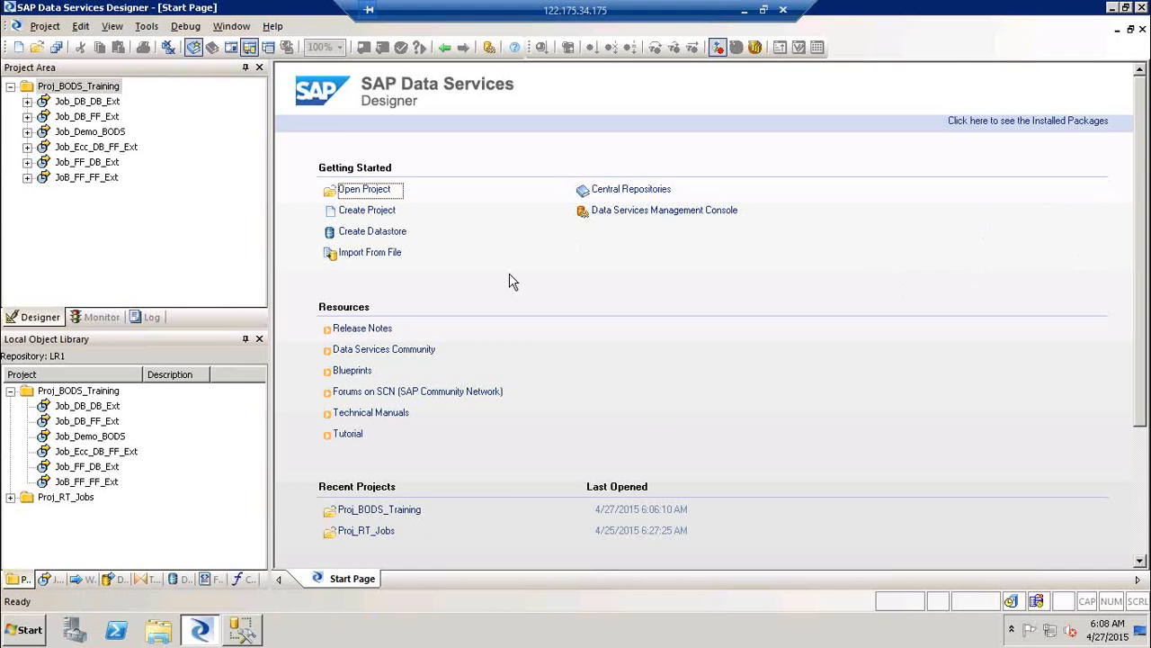
Open Notepad and list scenarios 1) FF--> FF through 5) ECC--> DB & FF
{"action": "key", "text": "super+r"}
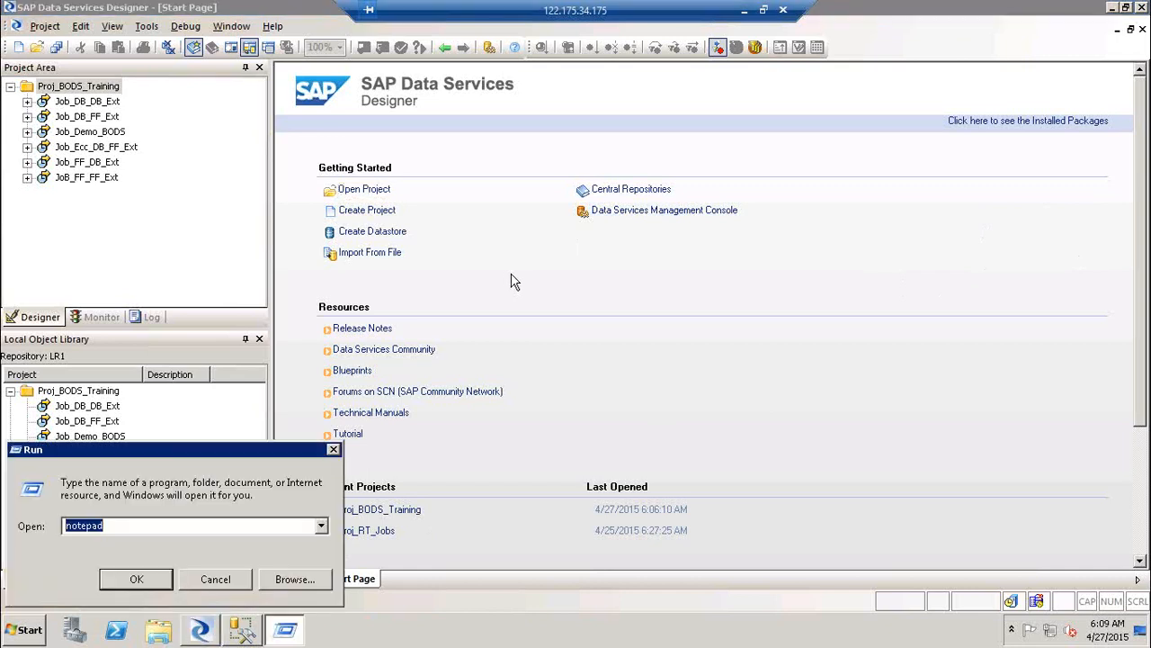
{"action": "key", "text": "Return"}
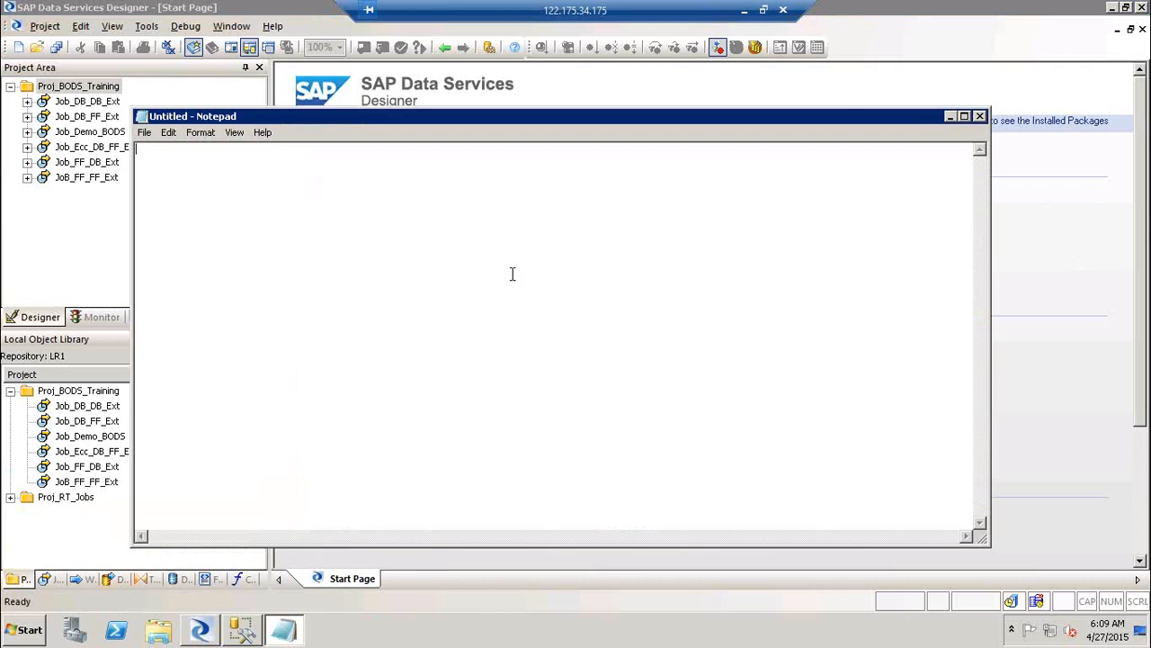
{"action": "type", "text": "1) FF--> FF"}
{"action": "key", "text": "Return"}
{"action": "type", "text": "2) FF--> DB"}
{"action": "key", "text": "Return"}
{"action": "type", "text": "3) "}
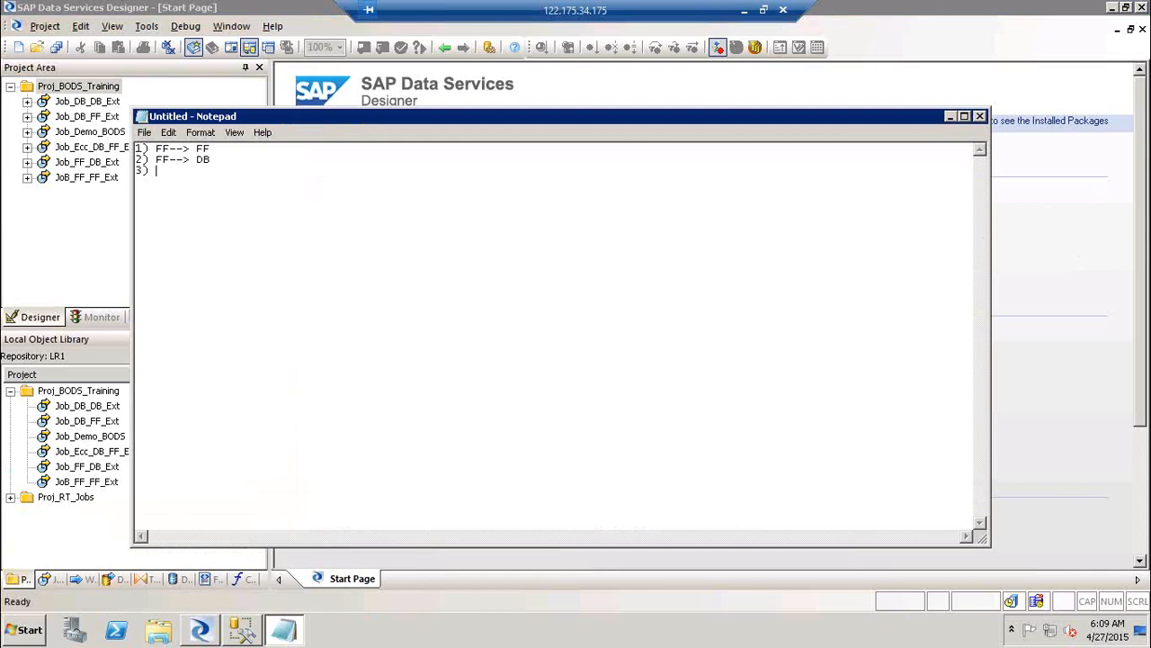
{"action": "type", "text": "DB--> Ff"}
{"action": "key", "text": "Return"}
{"action": "type", "text": "4) DB"}
{"action": "type", "text": "-->"}
{"action": "type", "text": " DB "}
{"action": "type", "text": "5) E"}
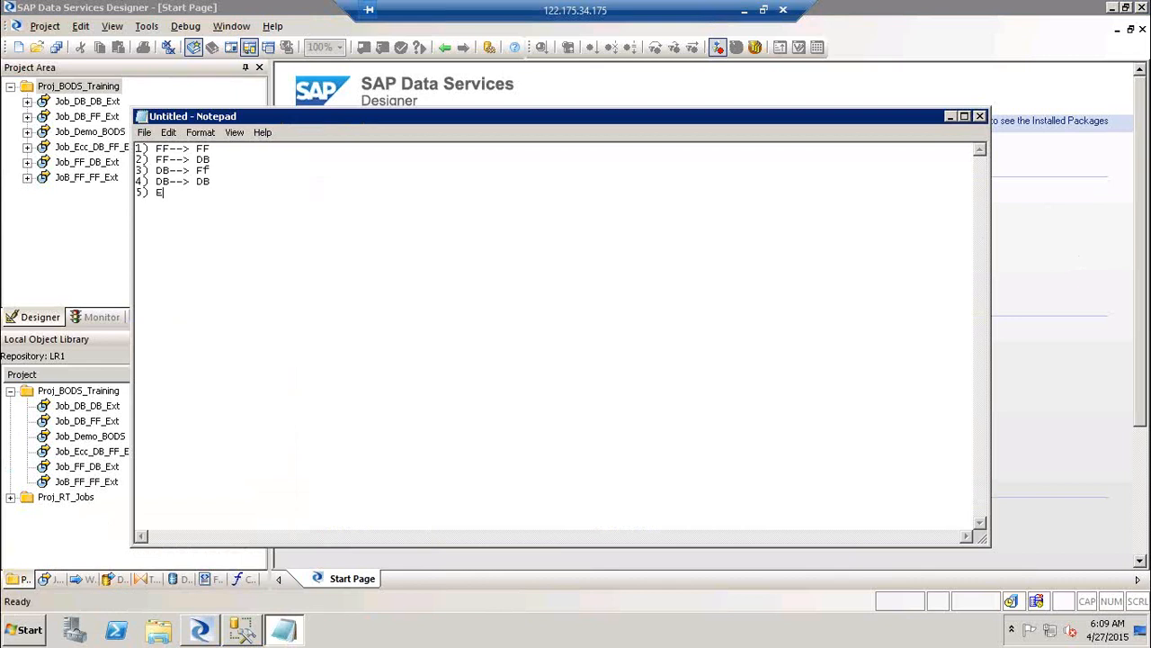
{"action": "type", "text": "CC--> DB & FF"}
Add the line 'Conditions Scripts & Global variables' below the scenario list
{"action": "key", "text": "Return"}
{"action": "type", "text": "Condition"}
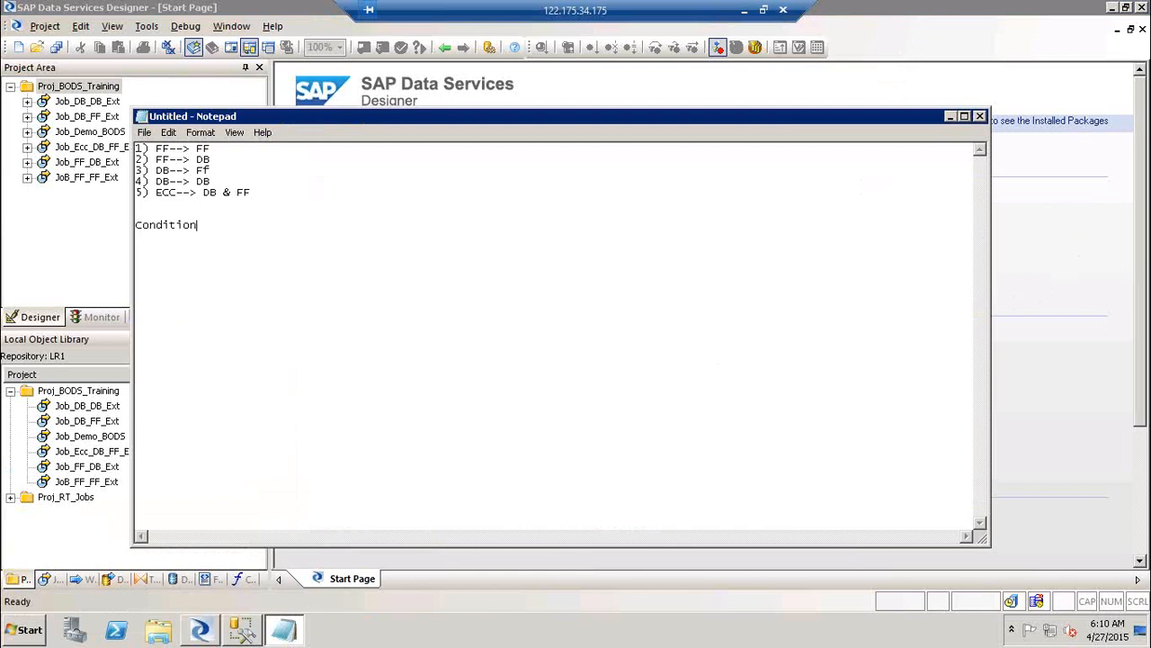
{"action": "type", "text": "s Sc"}
{"action": "key", "text": "BackSpace"}
{"action": "type", "text": "ipts $"}
{"action": "key", "text": "BackSpace"}
{"action": "type", "text": "& GV"}
{"action": "key", "text": "BackSpace"}
{"action": "type", "text": "lobal variables"}
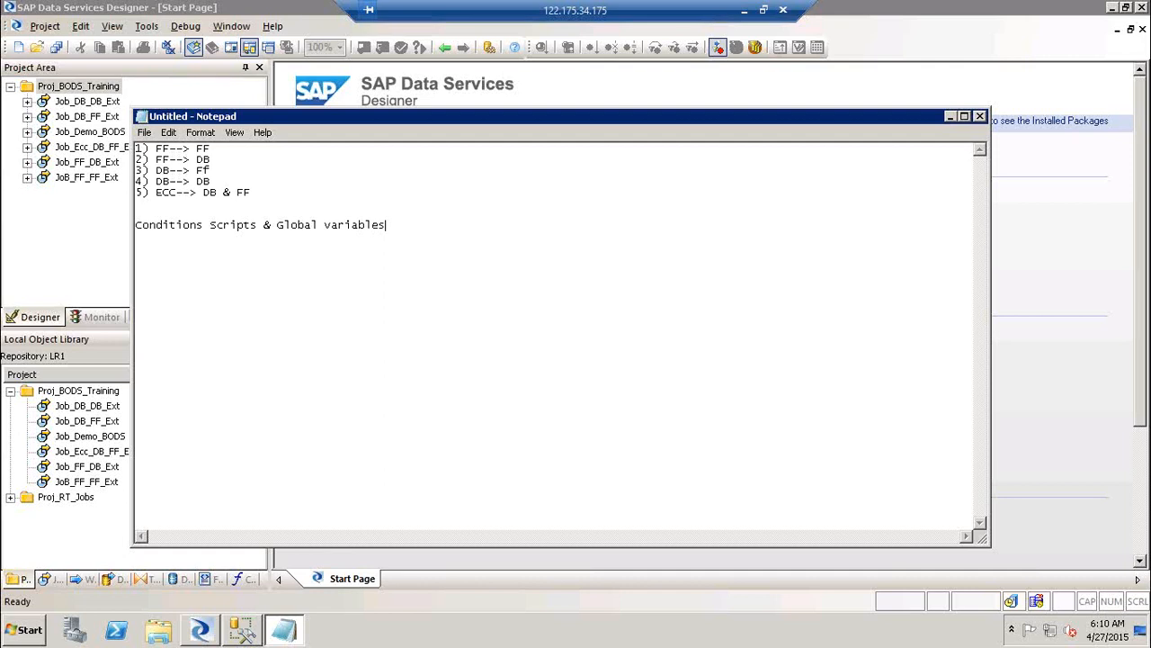
Launch Paint with mspaint from the Run prompt
{"action": "key", "text": "super+r"}
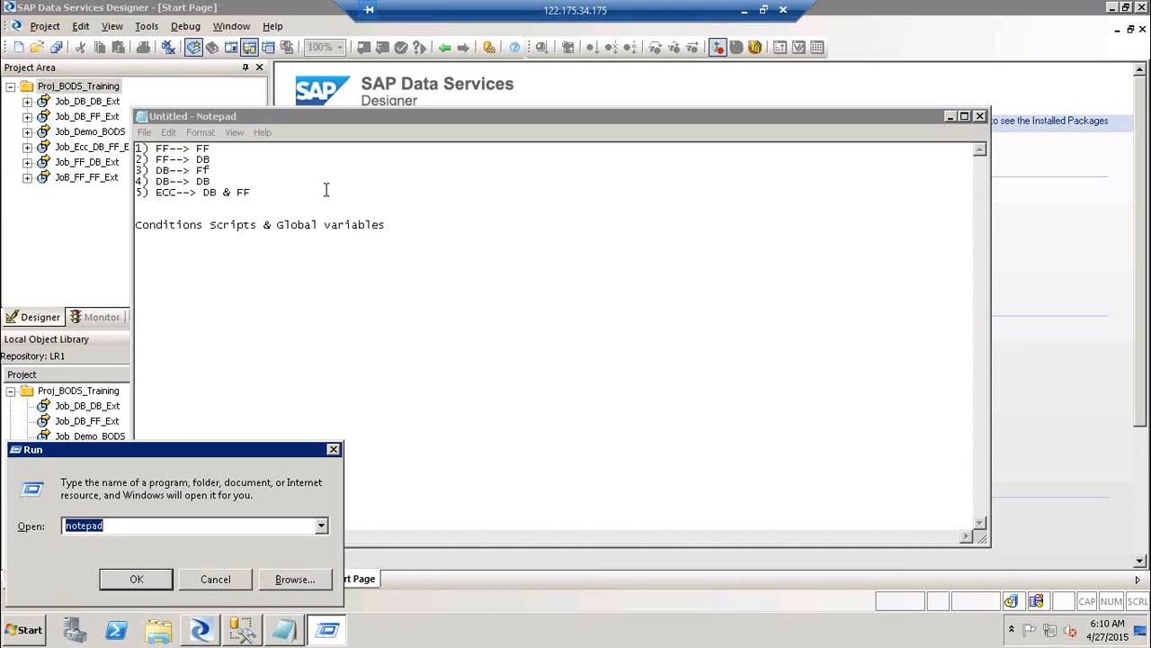
{"action": "type", "text": "mspaint"}
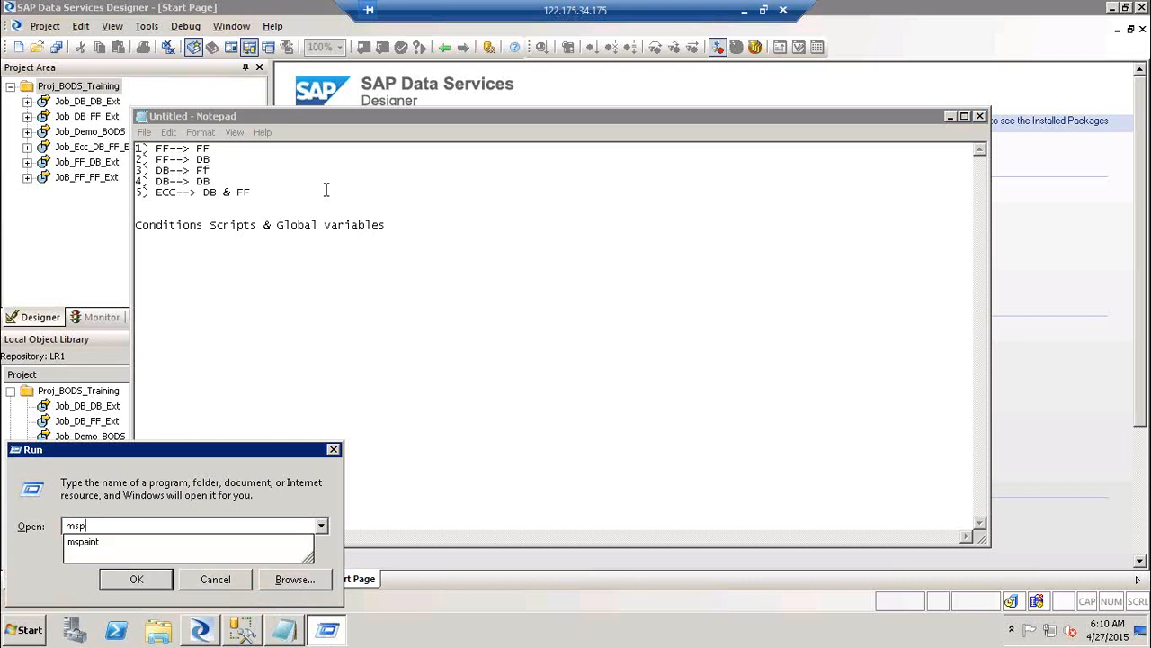
{"action": "key", "text": "Return"}
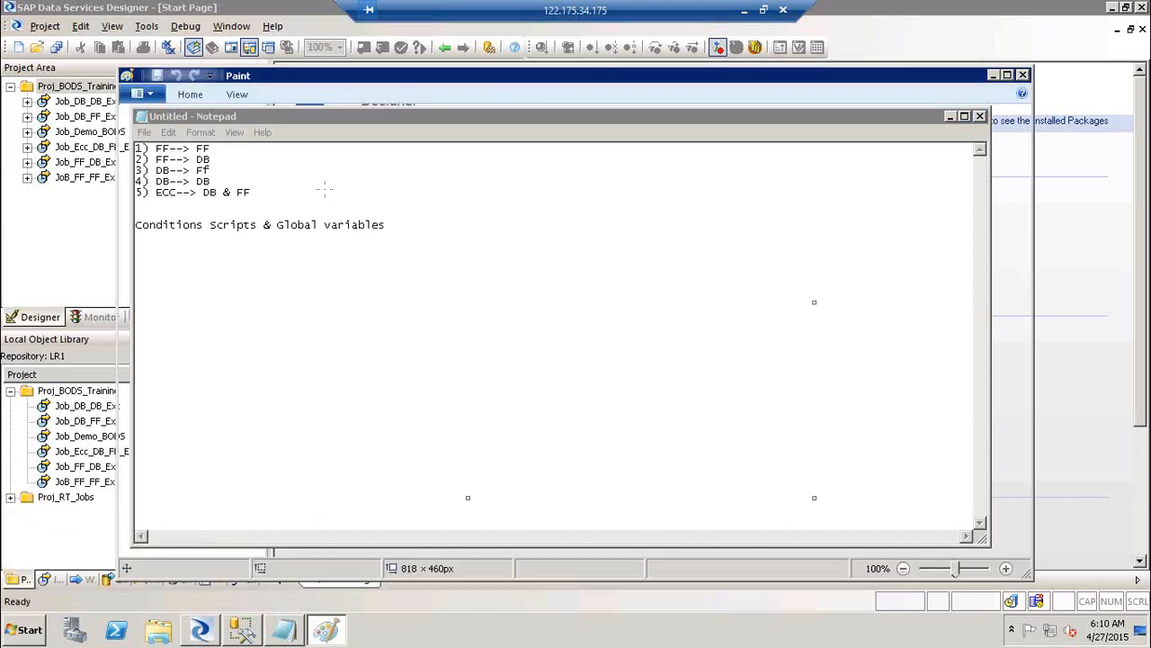
Draw a large job rectangle with smaller stage rectangles inside it
{"action": "left_click", "coordinate": [189, 97]}
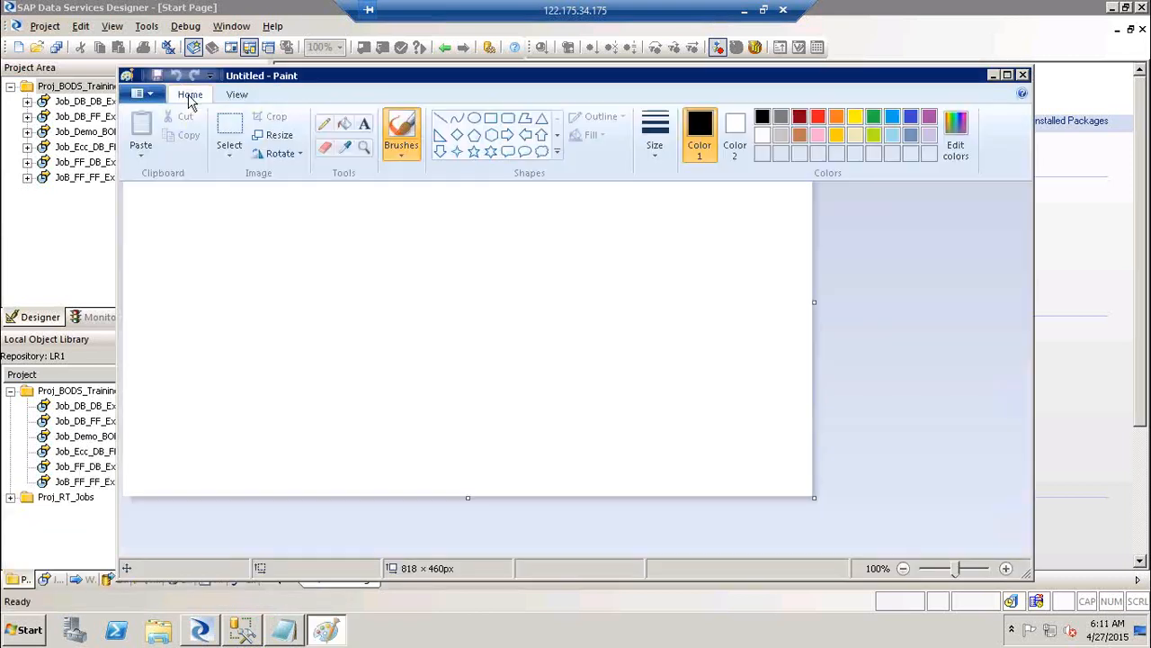
{"action": "left_click", "coordinate": [191, 99]}
{"action": "left_click", "coordinate": [191, 97]}
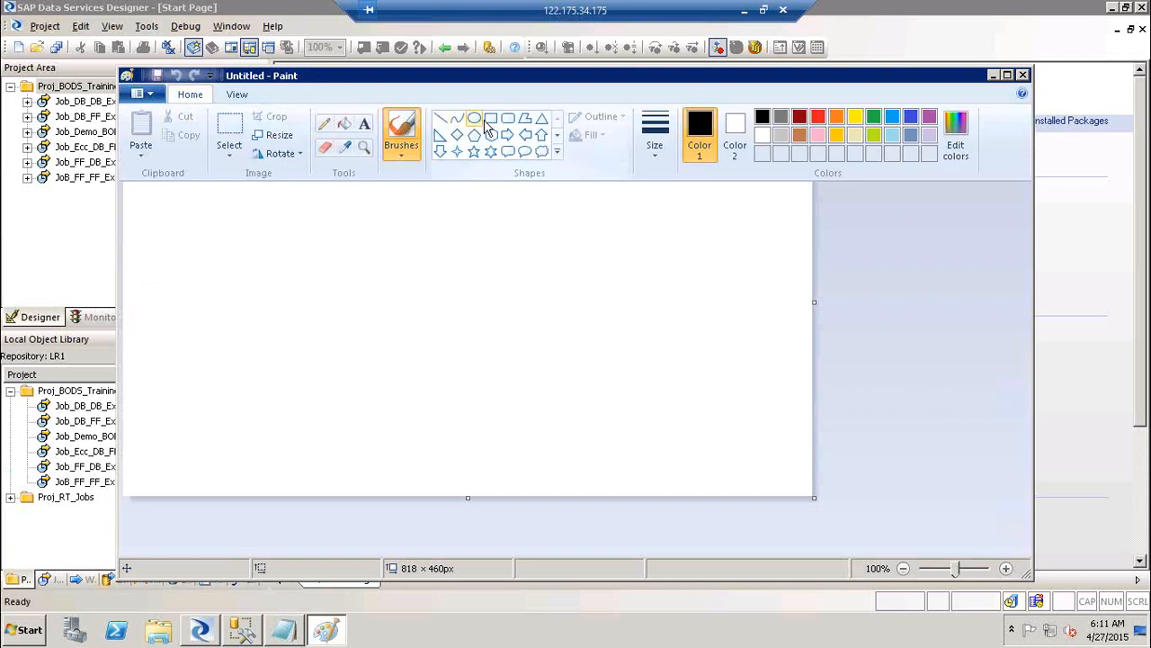
{"action": "left_click", "coordinate": [458, 134]}
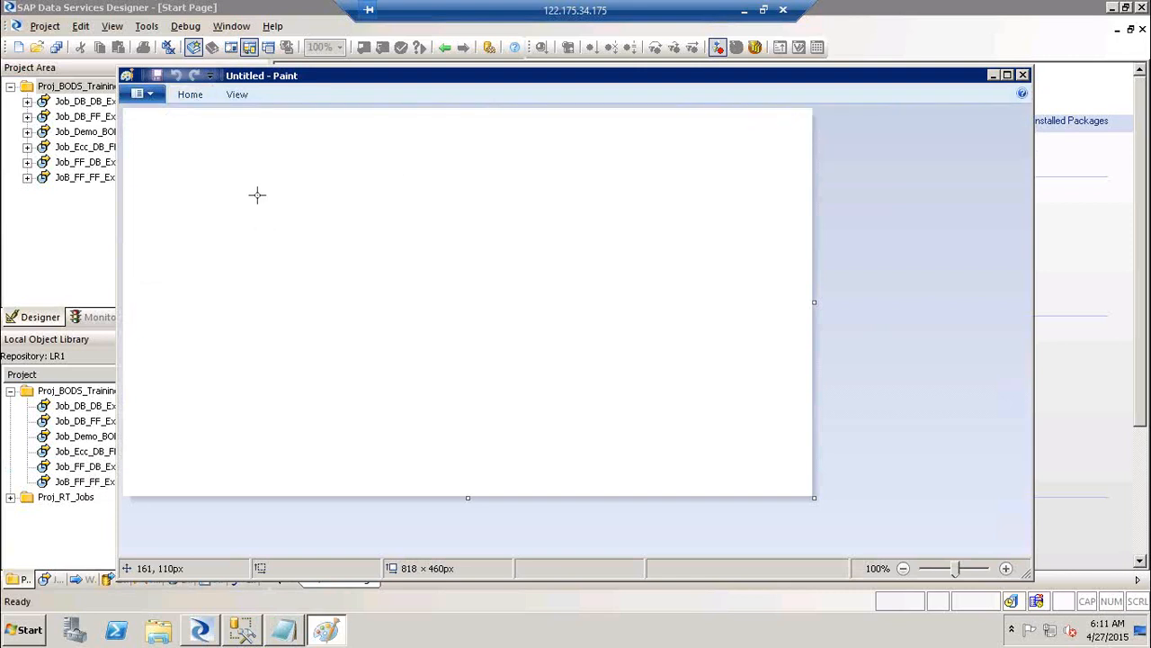
{"action": "mouse_move", "coordinate": [244, 165]}
{"action": "left_mouse_down"}
{"action": "mouse_move", "coordinate": [745, 395]}
{"action": "mouse_move", "coordinate": [701, 437]}
{"action": "mouse_move", "coordinate": [746, 400]}
{"action": "left_mouse_up"}
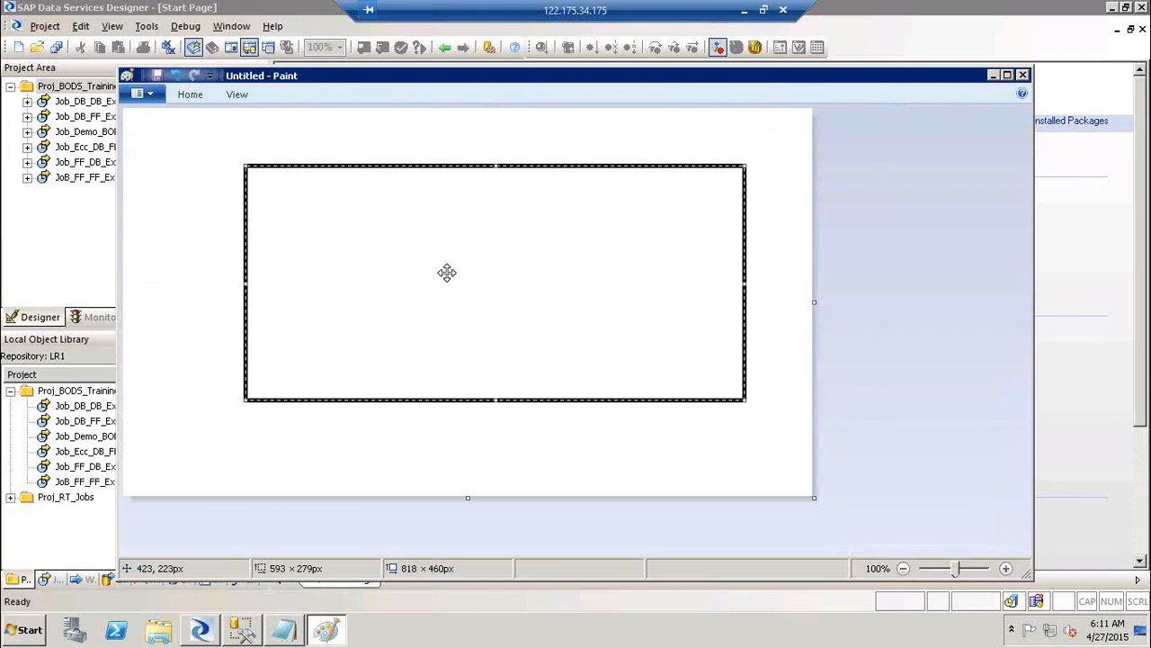
{"action": "left_click", "coordinate": [347, 182]}
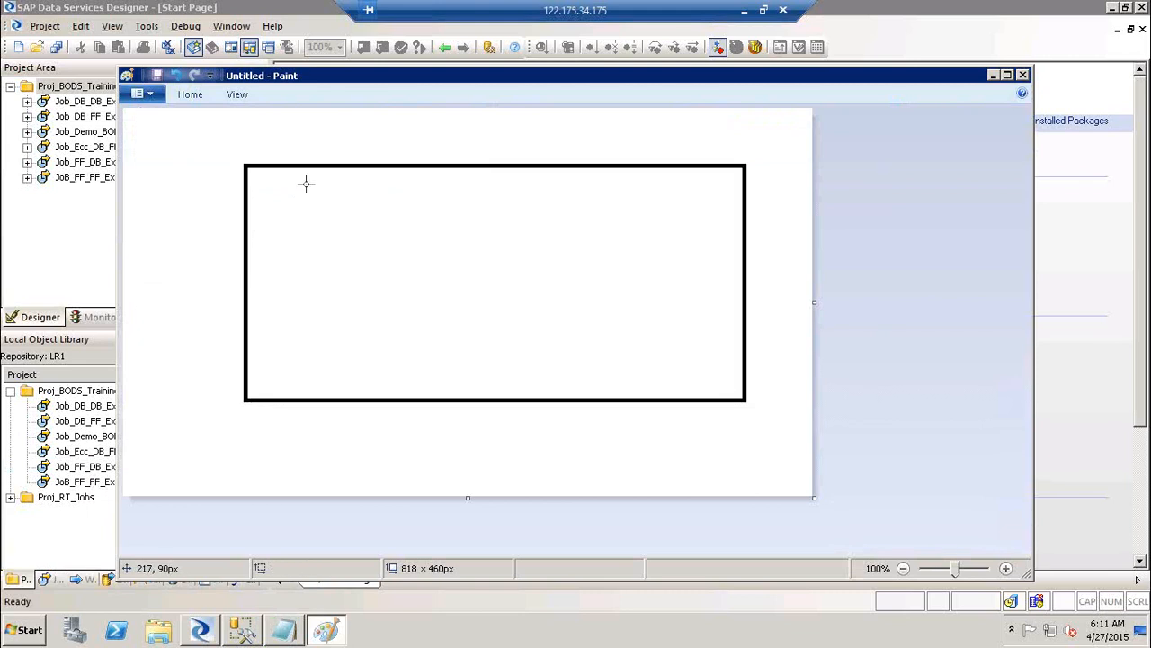
{"action": "left_click_drag", "start_coordinate": [306, 183], "coordinate": [727, 358]}
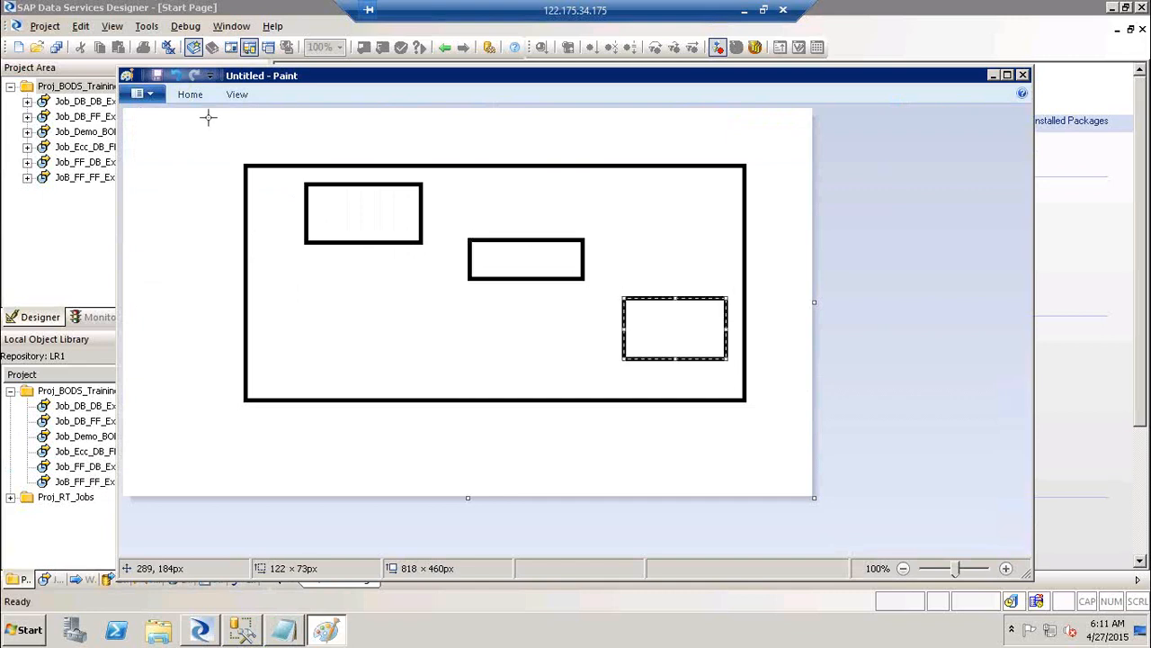
{"action": "left_click", "coordinate": [189, 95]}
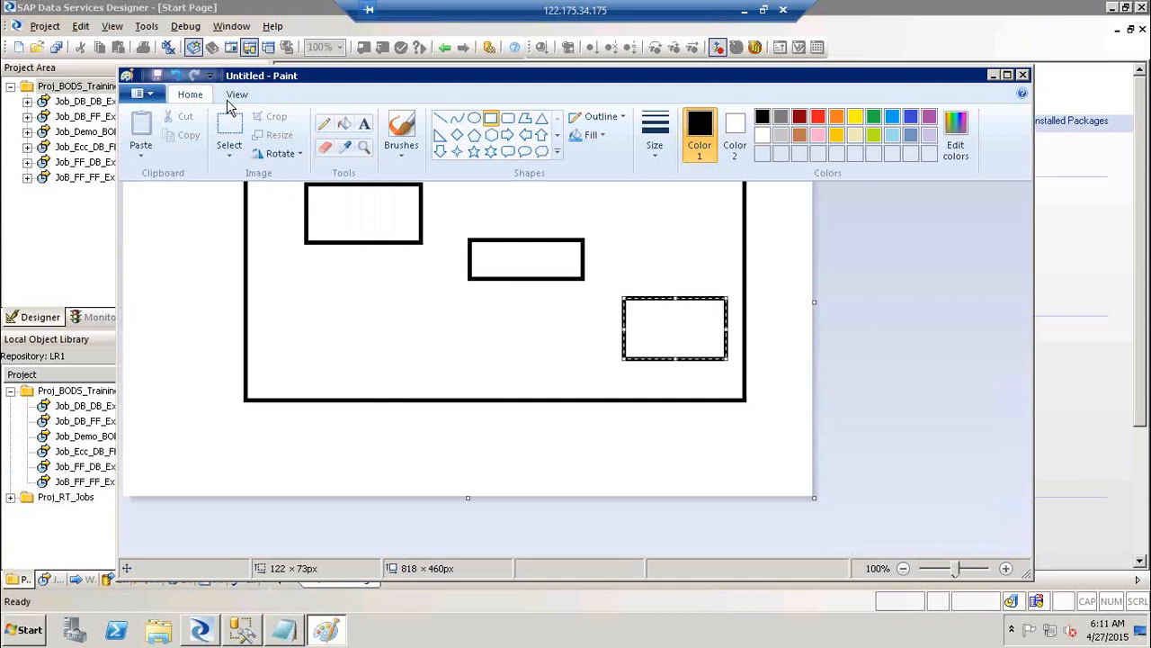
Label the top-left box 'Extraction' and the middle box 'Validation'
{"action": "left_click", "coordinate": [364, 123]}
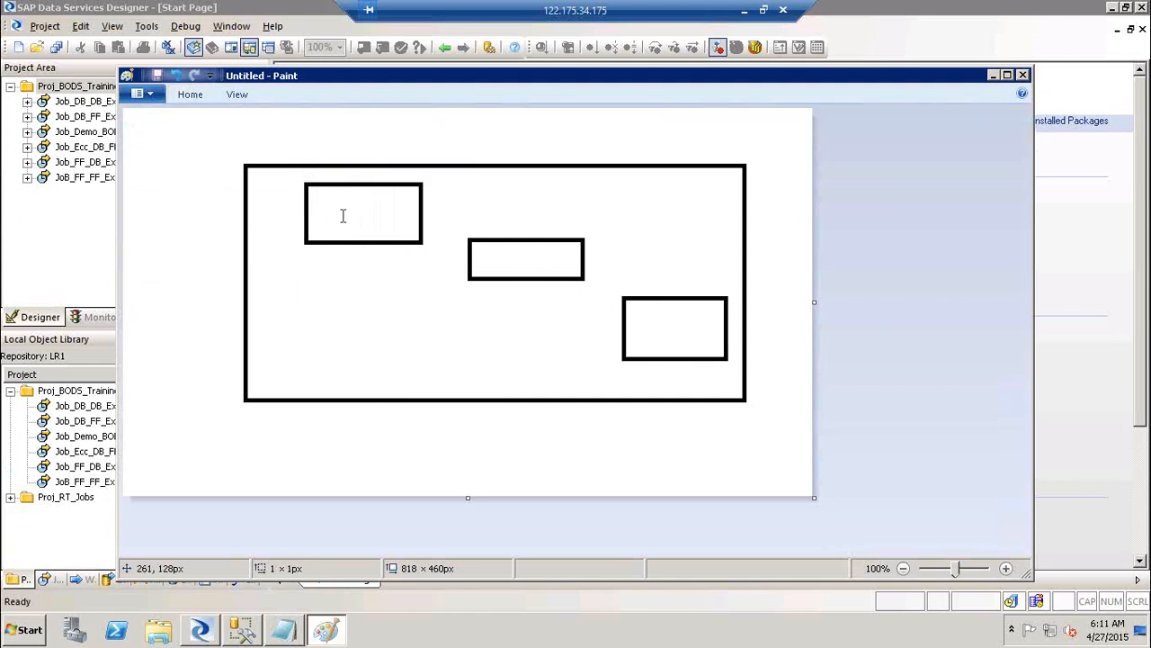
{"action": "left_click", "coordinate": [342, 209]}
{"action": "type", "text": "Extraction"}
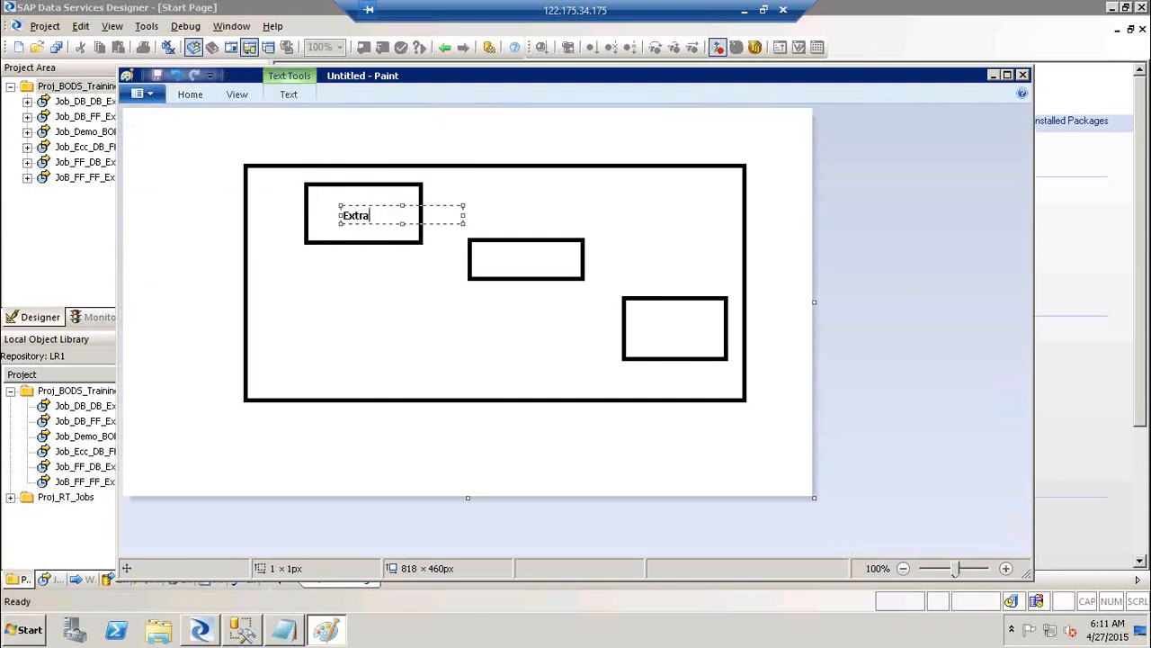
{"action": "left_click", "coordinate": [510, 262]}
{"action": "left_click", "coordinate": [510, 262]}
{"action": "type", "text": "V"}
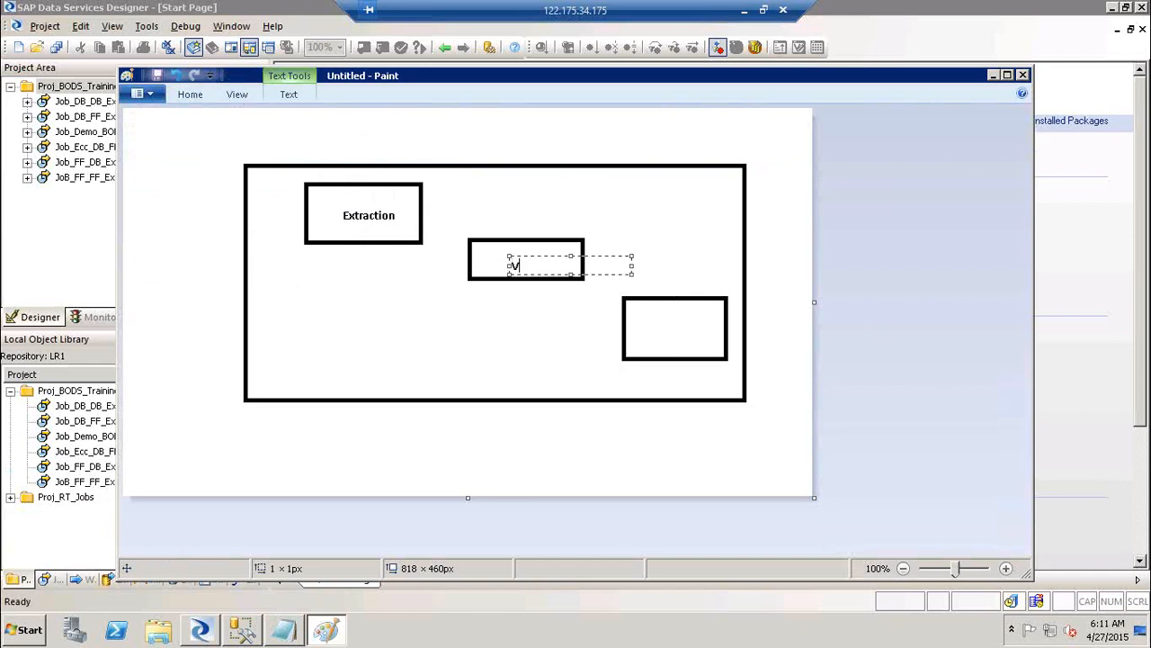
{"action": "type", "text": "alidation"}
{"action": "left_click", "coordinate": [662, 333]}
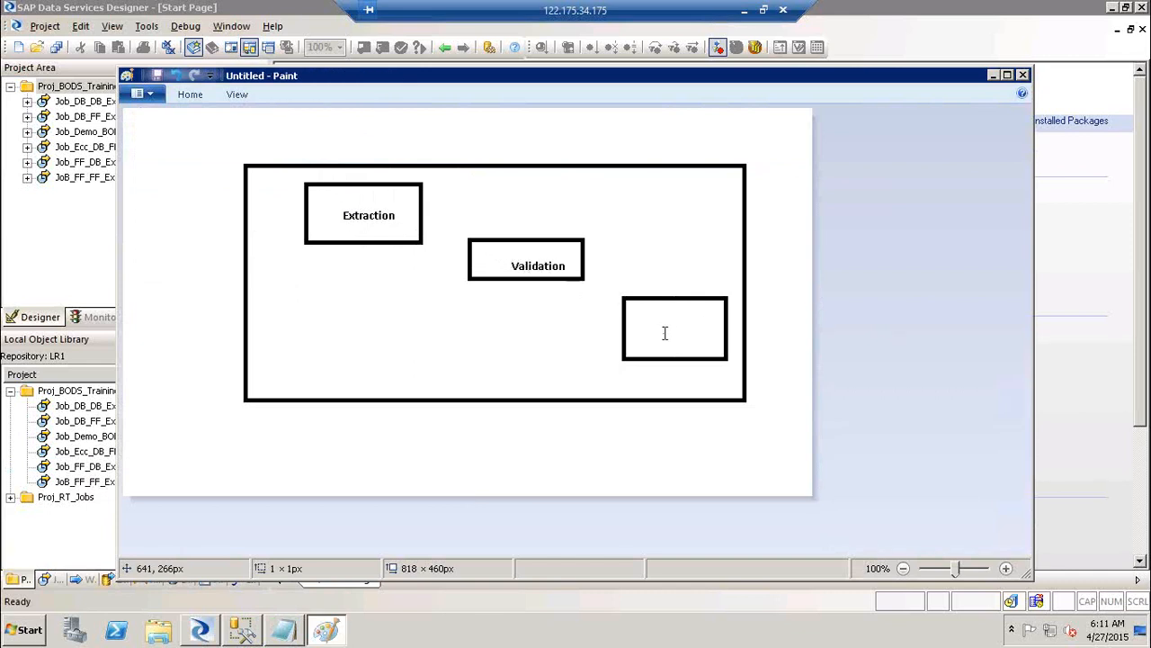
Label the lower-right box 'Enrichment' and caption 'Run the Job' above the large box
{"action": "left_click", "coordinate": [663, 333]}
{"action": "type", "text": "Enrichment"}
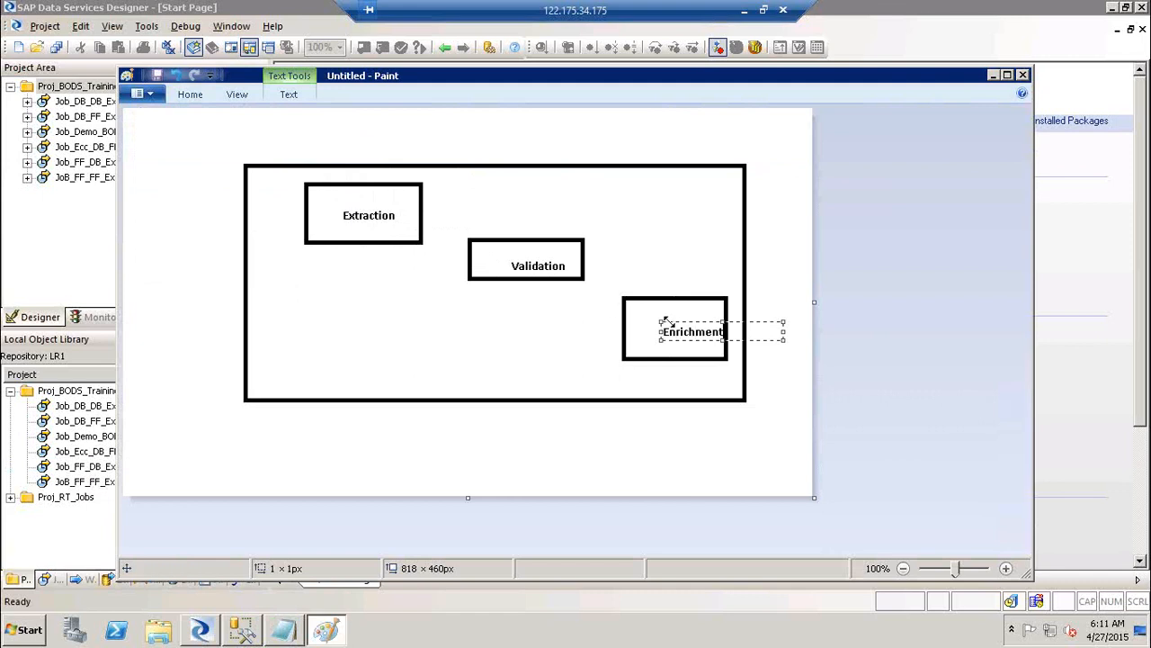
{"action": "left_click_drag", "start_coordinate": [656, 322], "coordinate": [636, 320]}
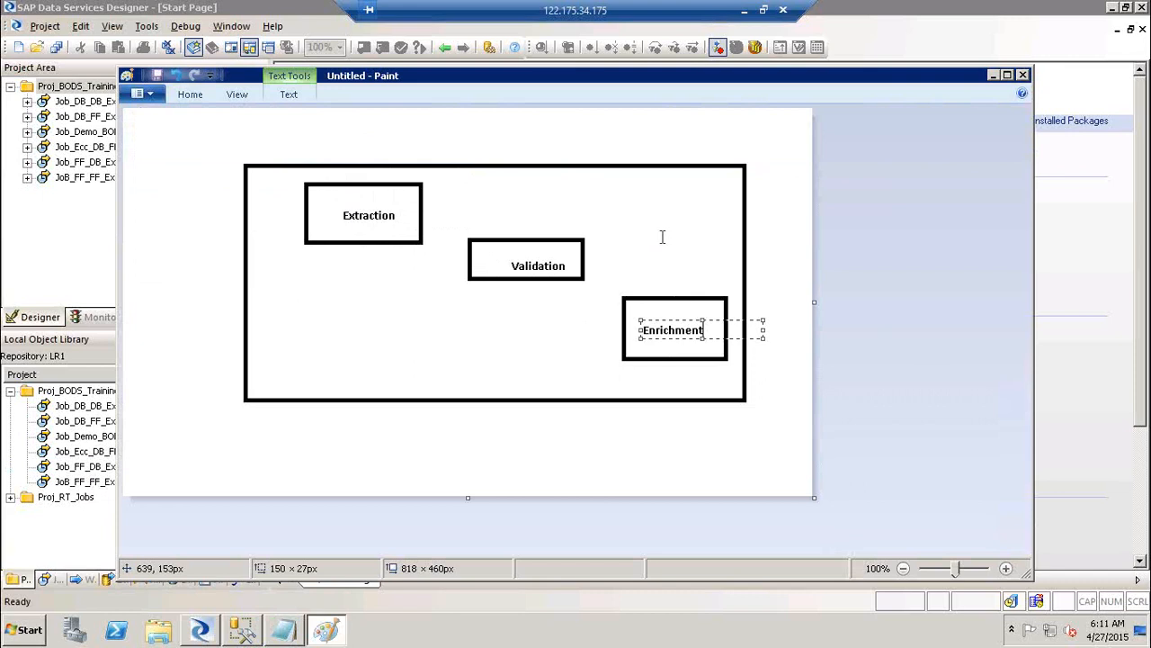
{"action": "left_click", "coordinate": [662, 236]}
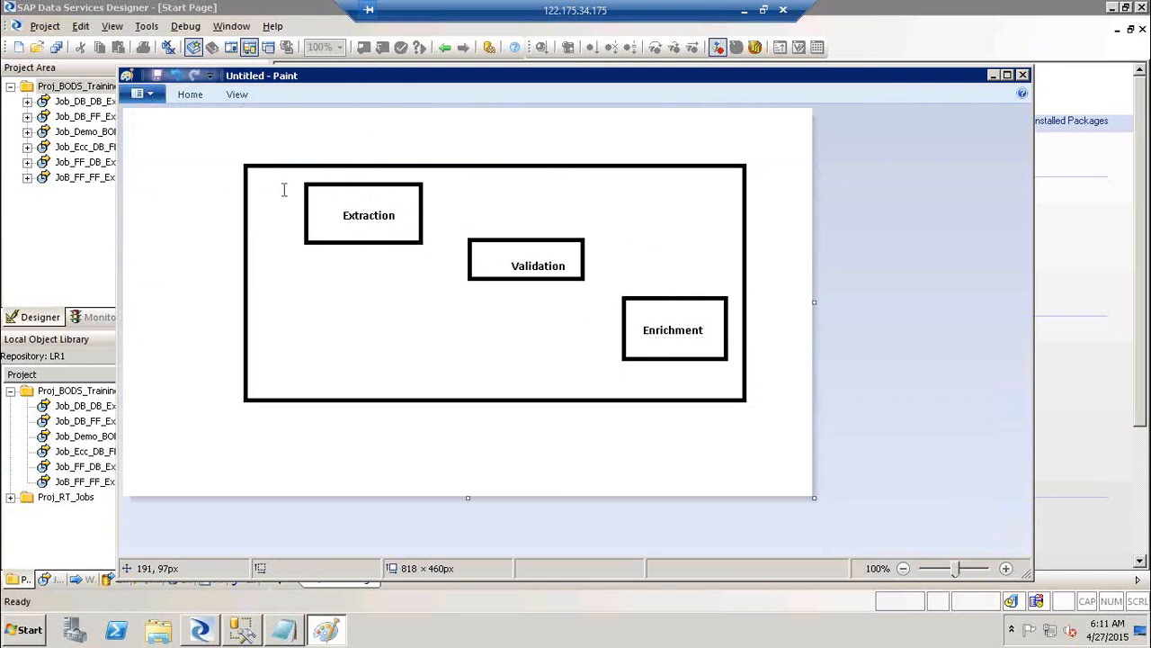
{"action": "left_click", "coordinate": [236, 135]}
{"action": "type", "text": "Run"}
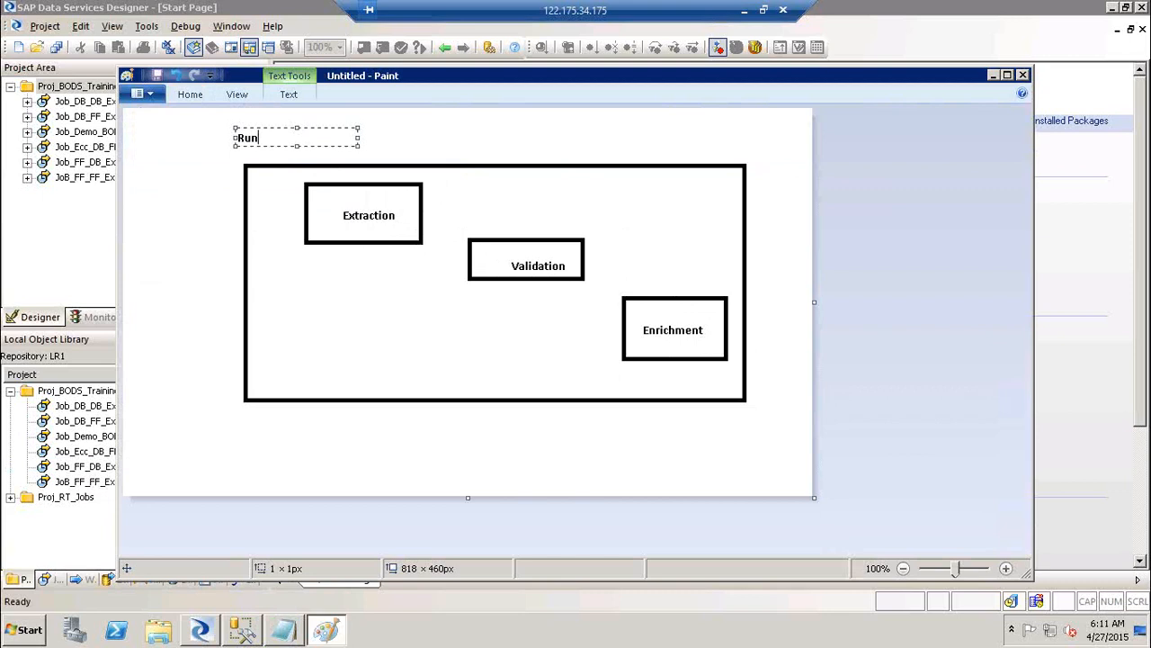
{"action": "type", "text": " the Job"}
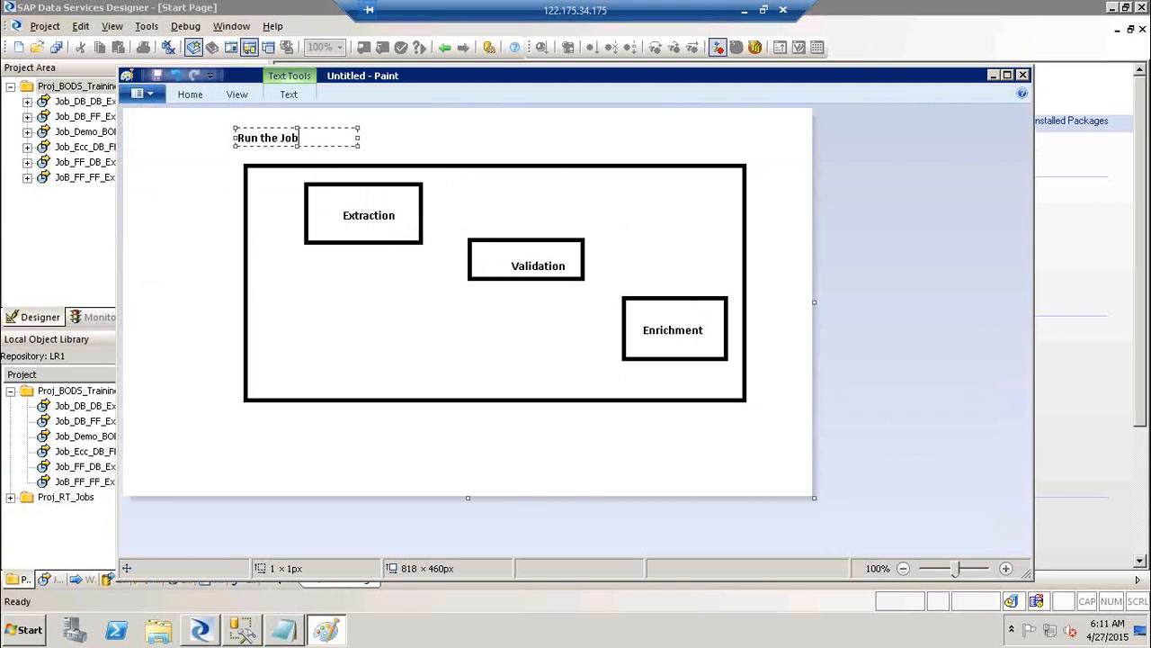
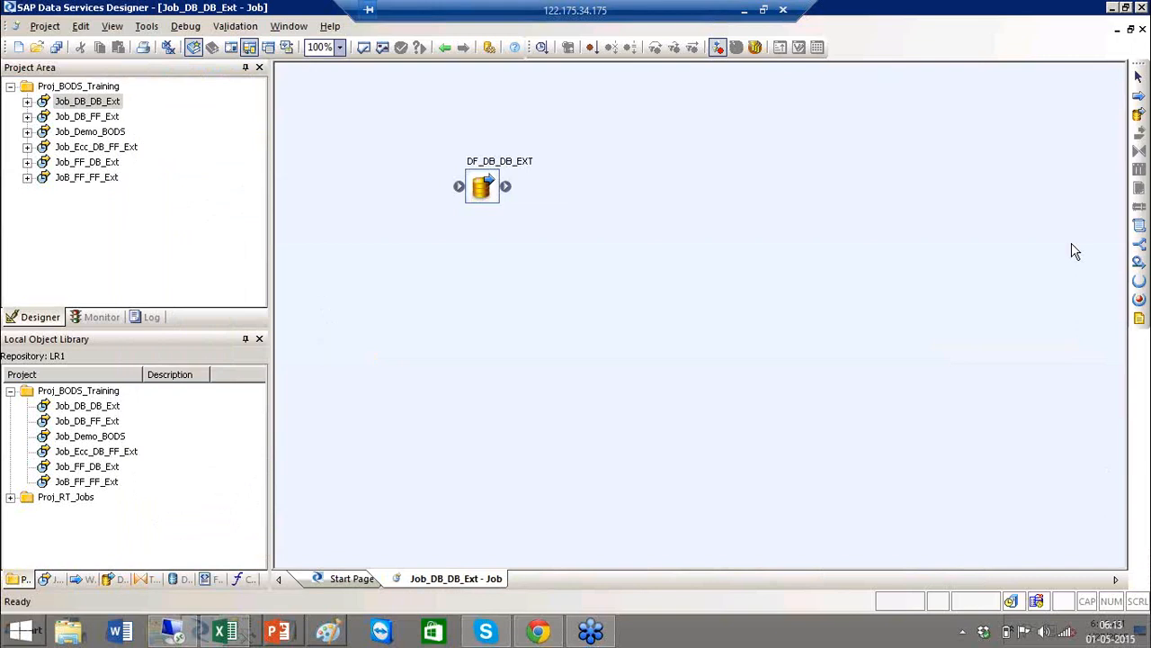
Place a conditional with the default name on the job canvas, start its if expression, then delete it
{"action": "left_click", "coordinate": [1140, 251]}
{"action": "left_click", "coordinate": [597, 195]}
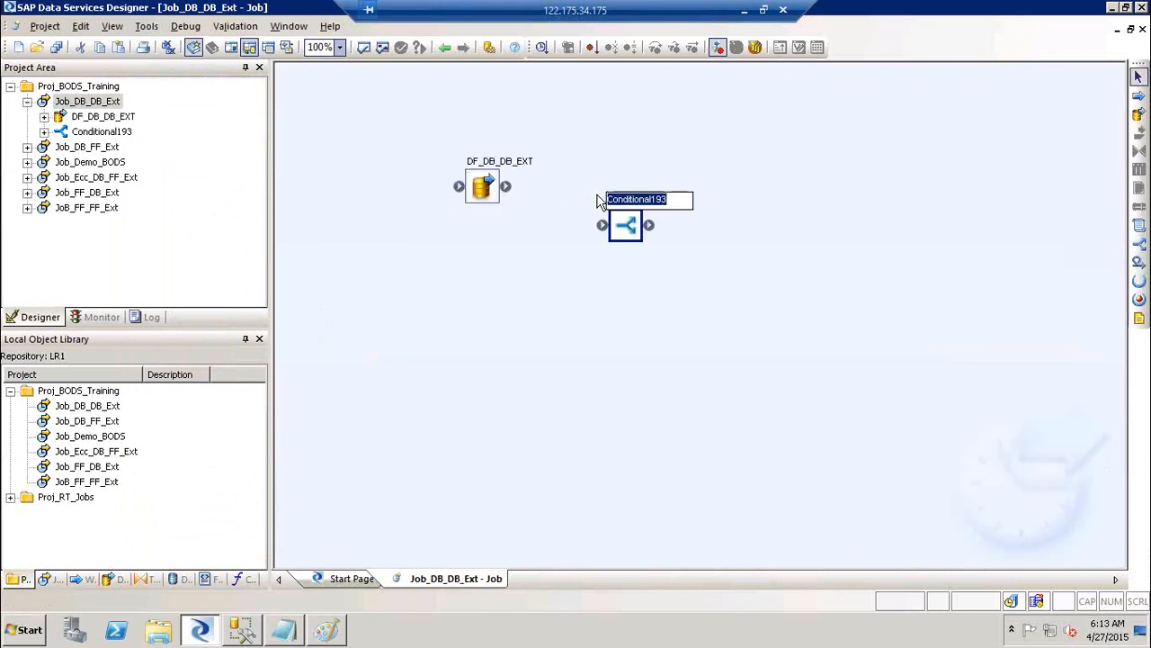
{"action": "left_click", "coordinate": [769, 287]}
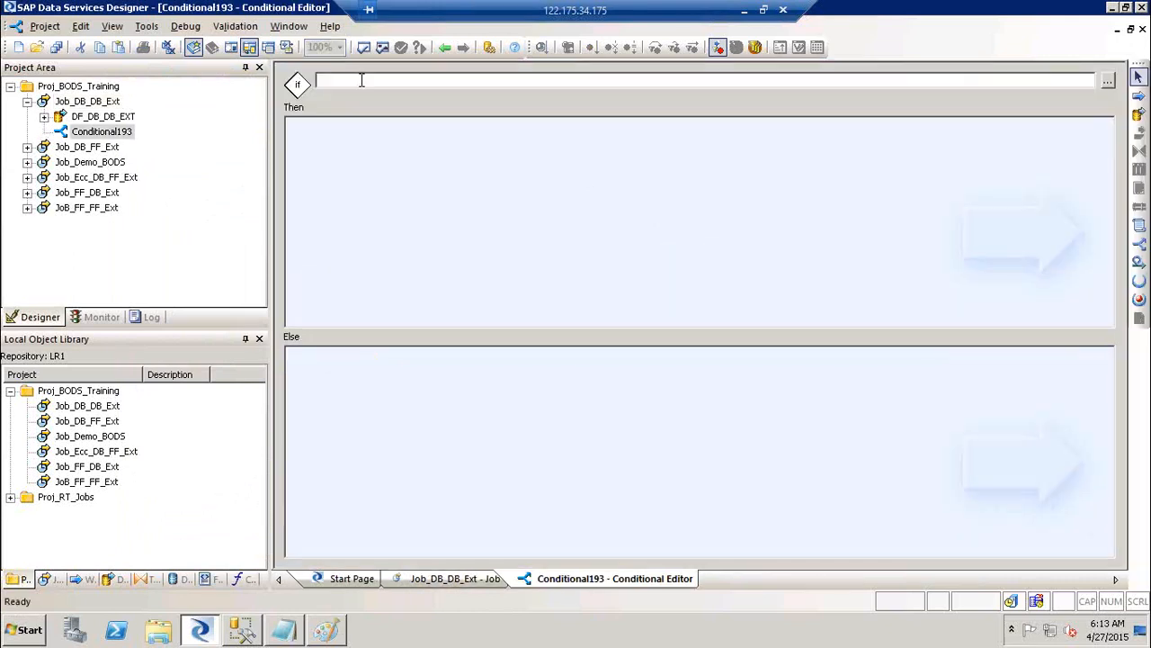
{"action": "left_click", "coordinate": [361, 80]}
{"action": "left_click", "coordinate": [445, 48]}
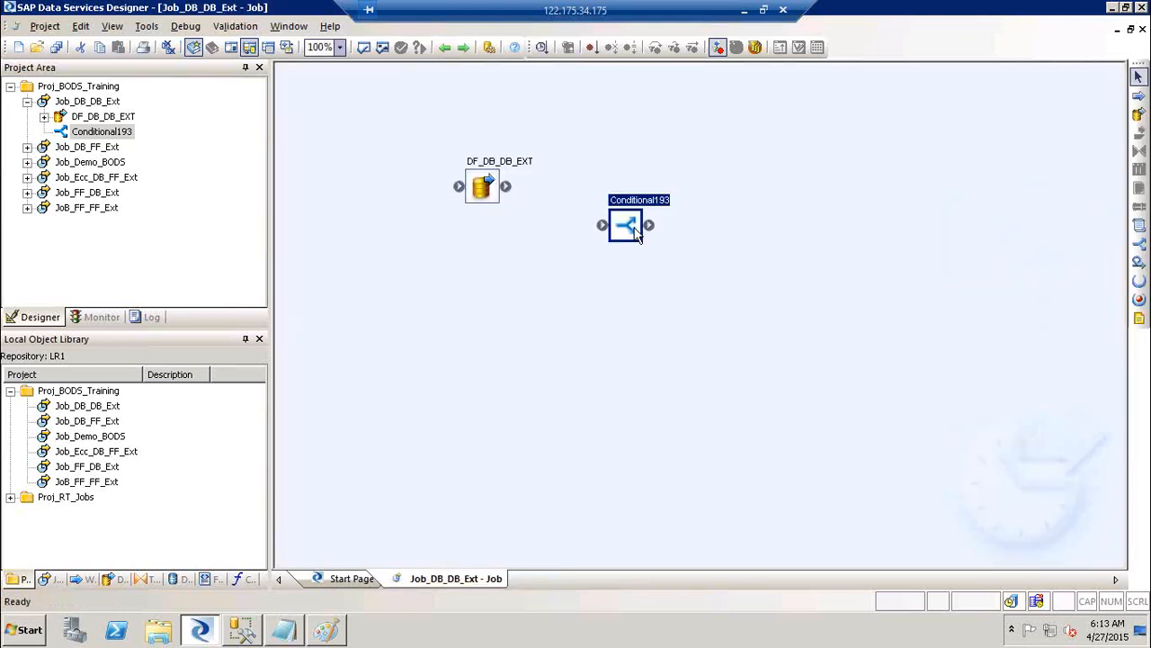
{"action": "key", "text": "Delete"}
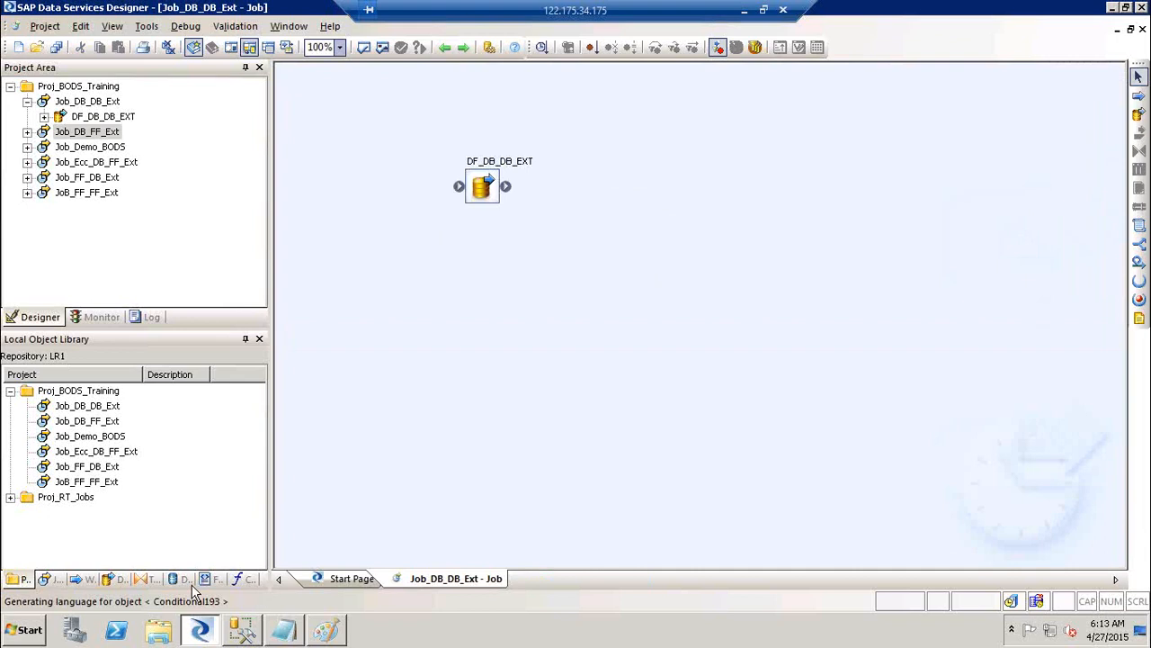
Open the DS_SAP_SRC datastore's edit settings (SAP Applications, server 122.175.34.175) and apply them
{"action": "left_click", "coordinate": [178, 579]}
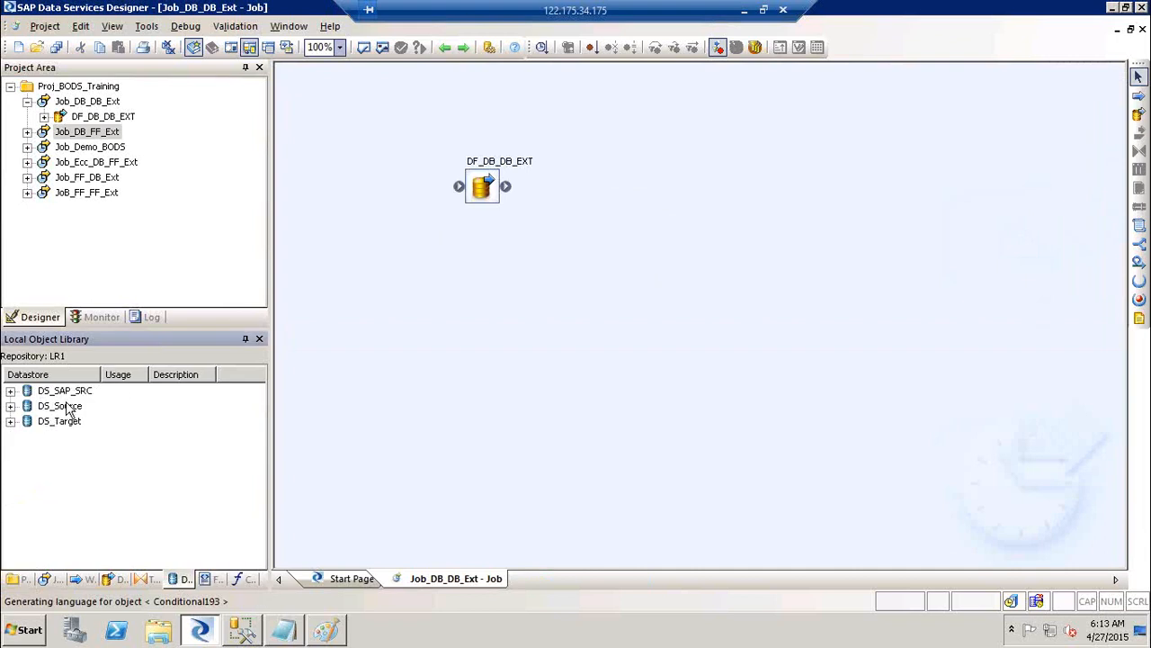
{"action": "left_click_drag", "start_coordinate": [62, 390], "coordinate": [62, 393]}
{"action": "right_click", "coordinate": [62, 393]}
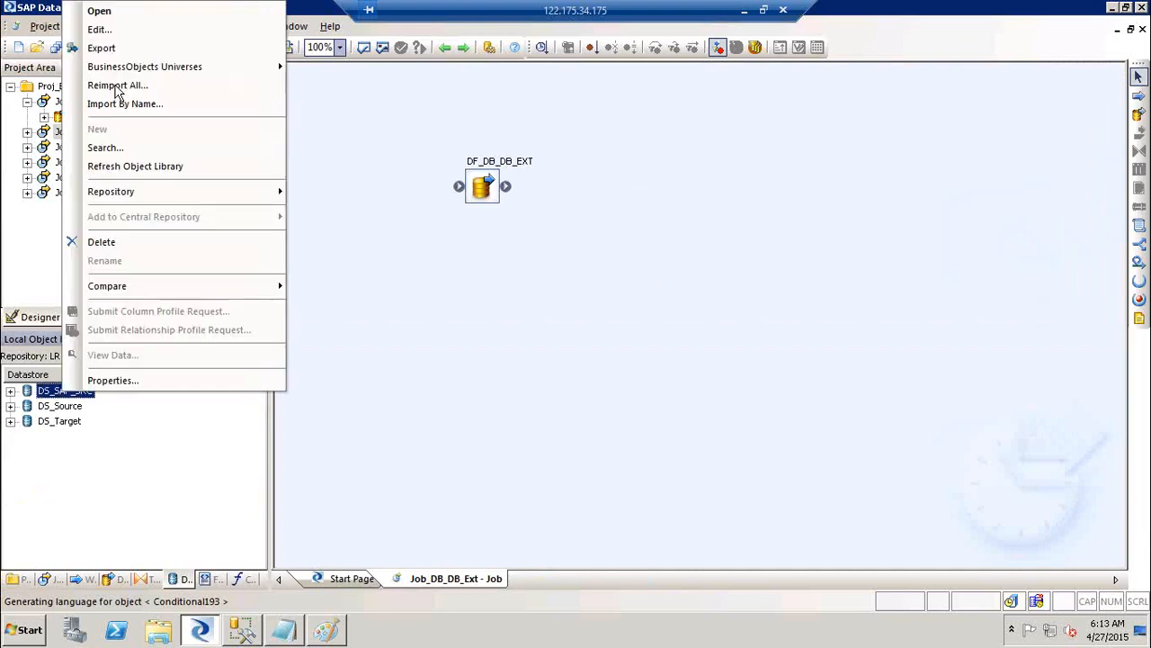
{"action": "left_click", "coordinate": [101, 31]}
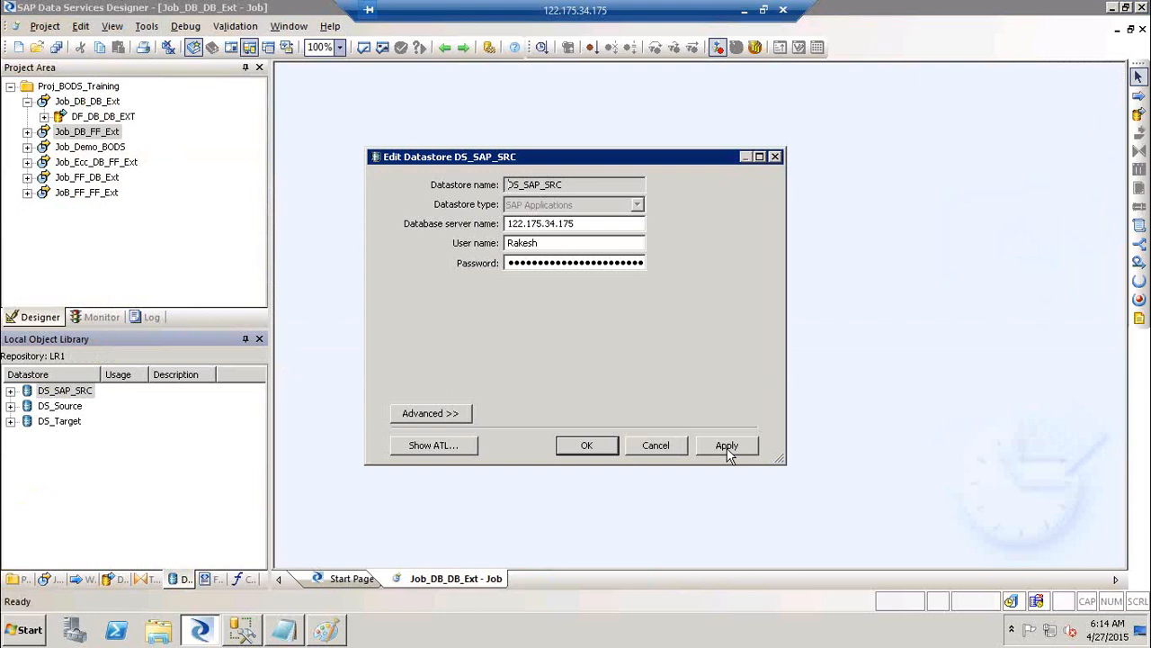
{"action": "left_click", "coordinate": [727, 446]}
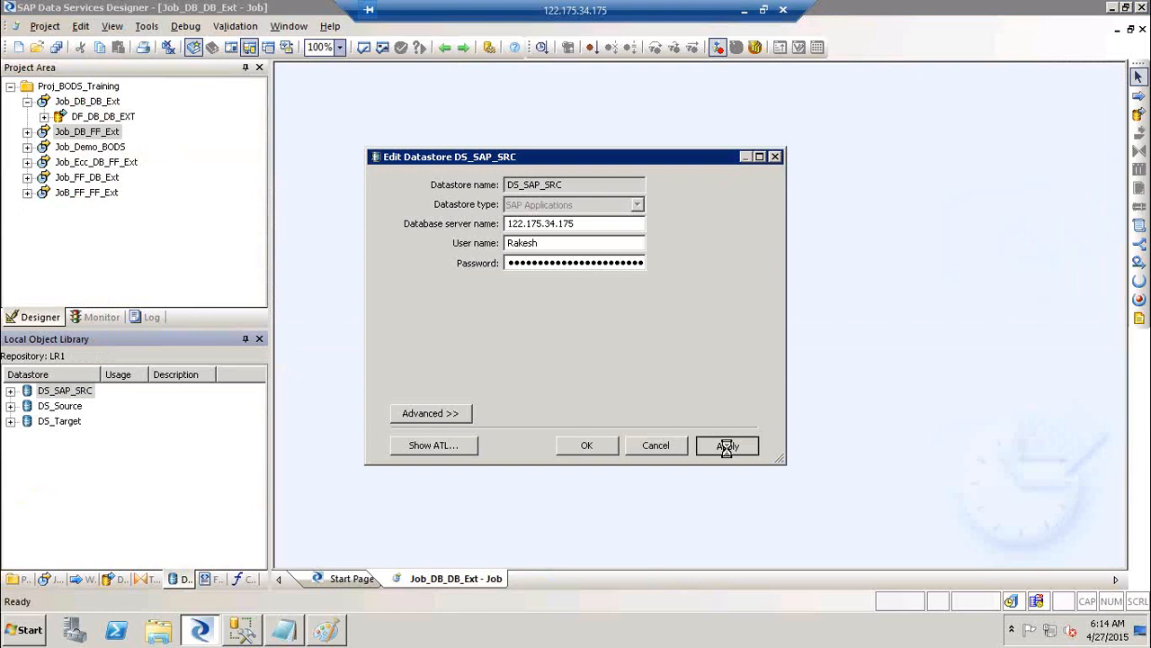
{"action": "left_click", "coordinate": [17, 638]}
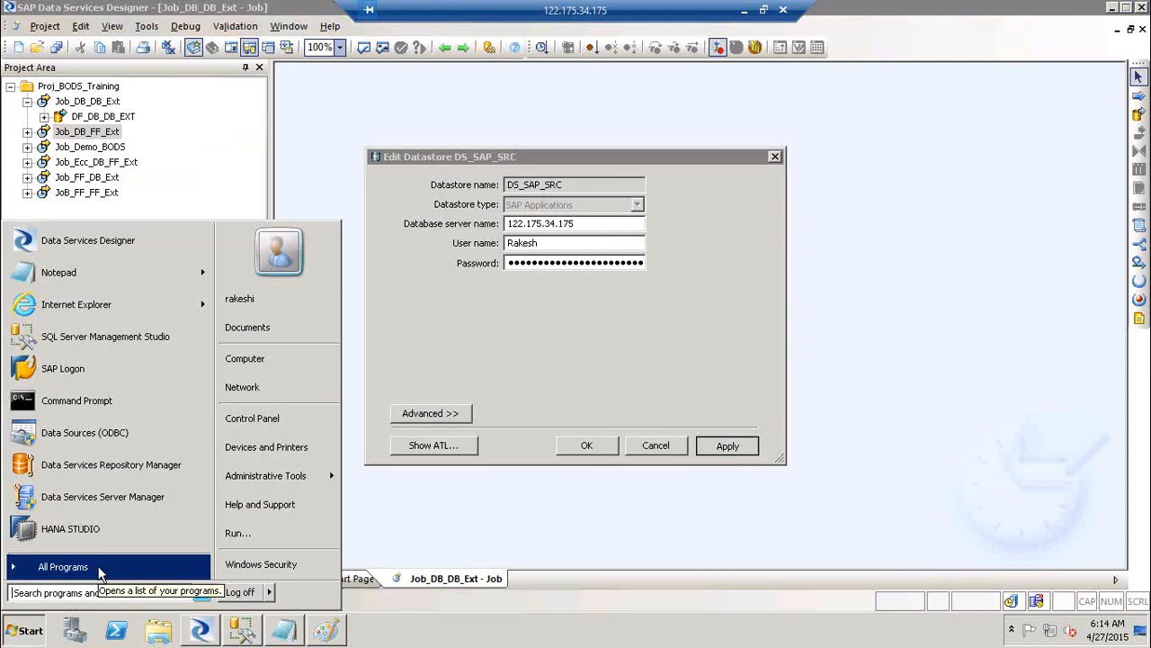
Launch SAP Logon and try logging on to eccserver, closing the failed logon session
{"action": "left_click", "coordinate": [97, 568]}
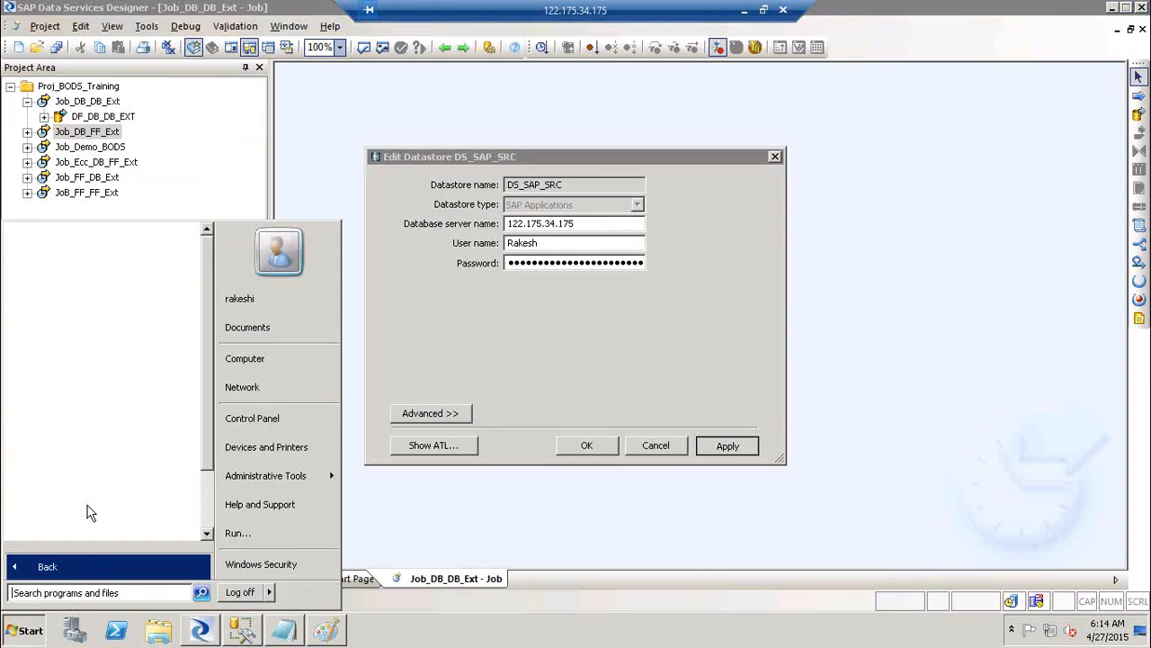
{"action": "left_click", "coordinate": [81, 574]}
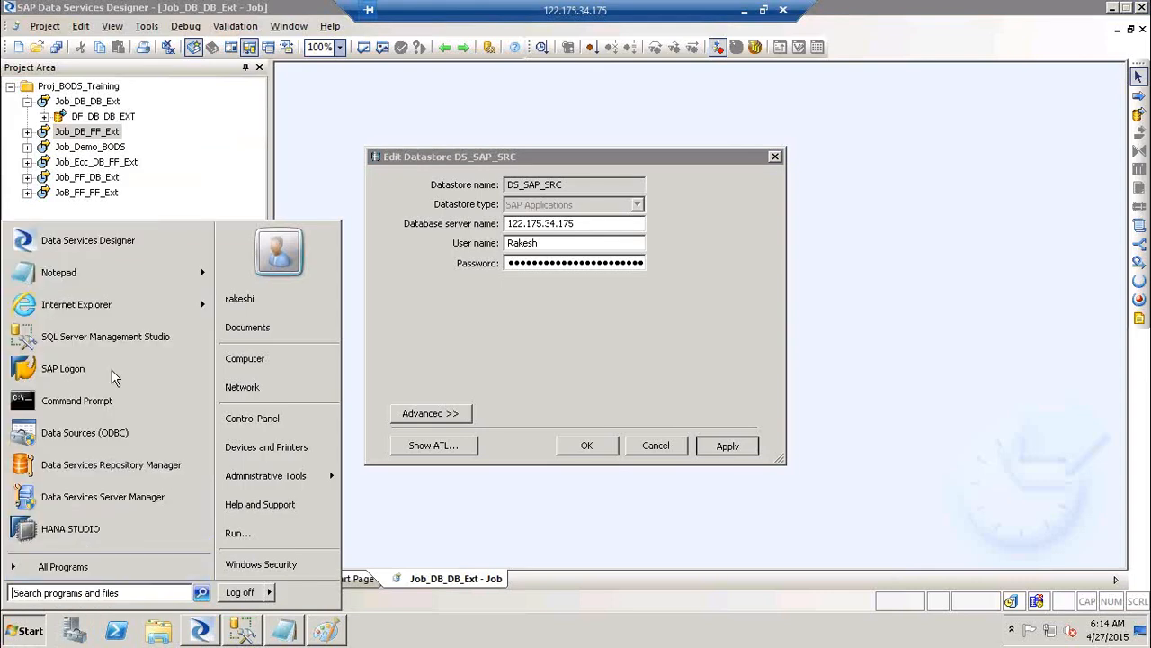
{"action": "left_click", "coordinate": [72, 369]}
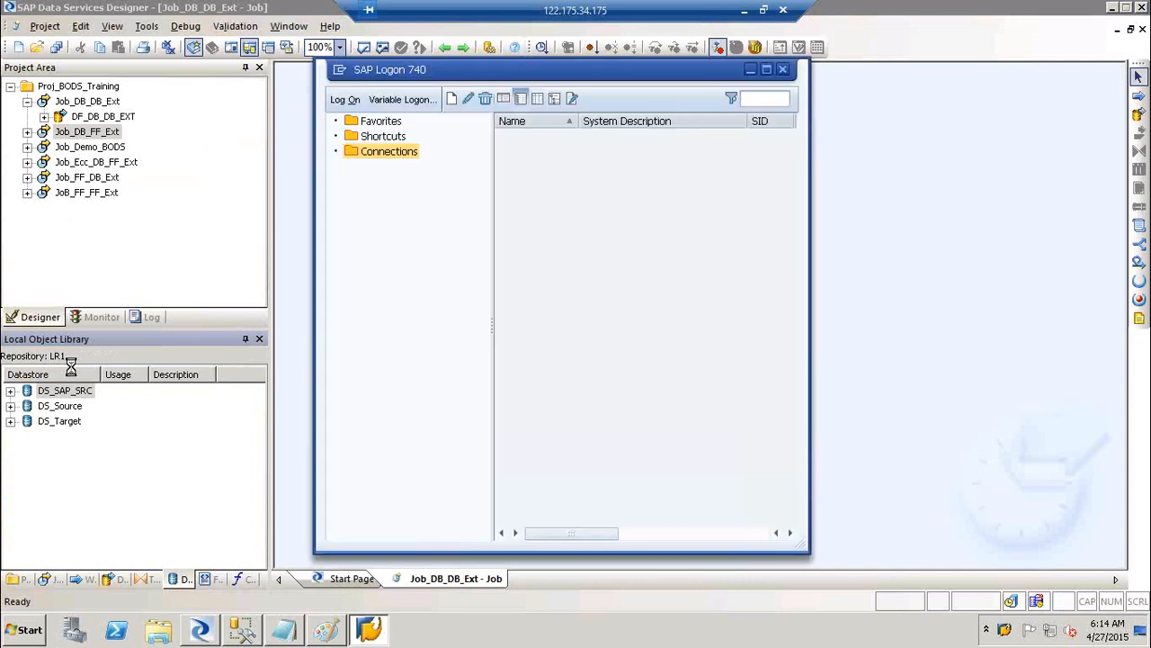
{"action": "left_click", "coordinate": [534, 169]}
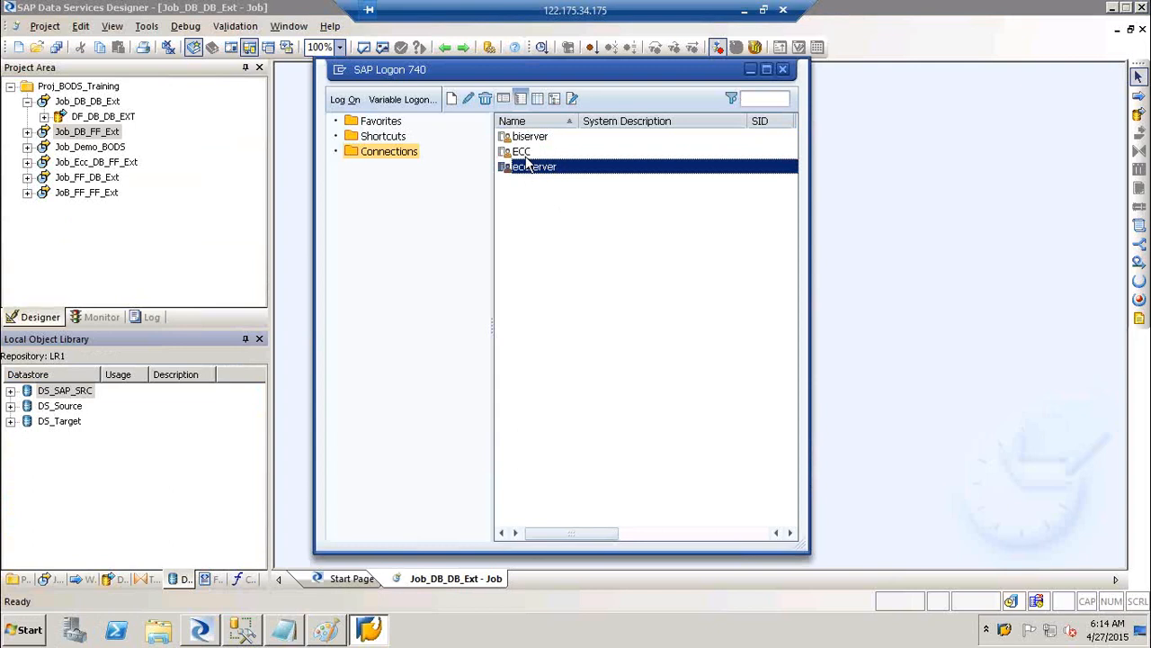
{"action": "left_click", "coordinate": [527, 153]}
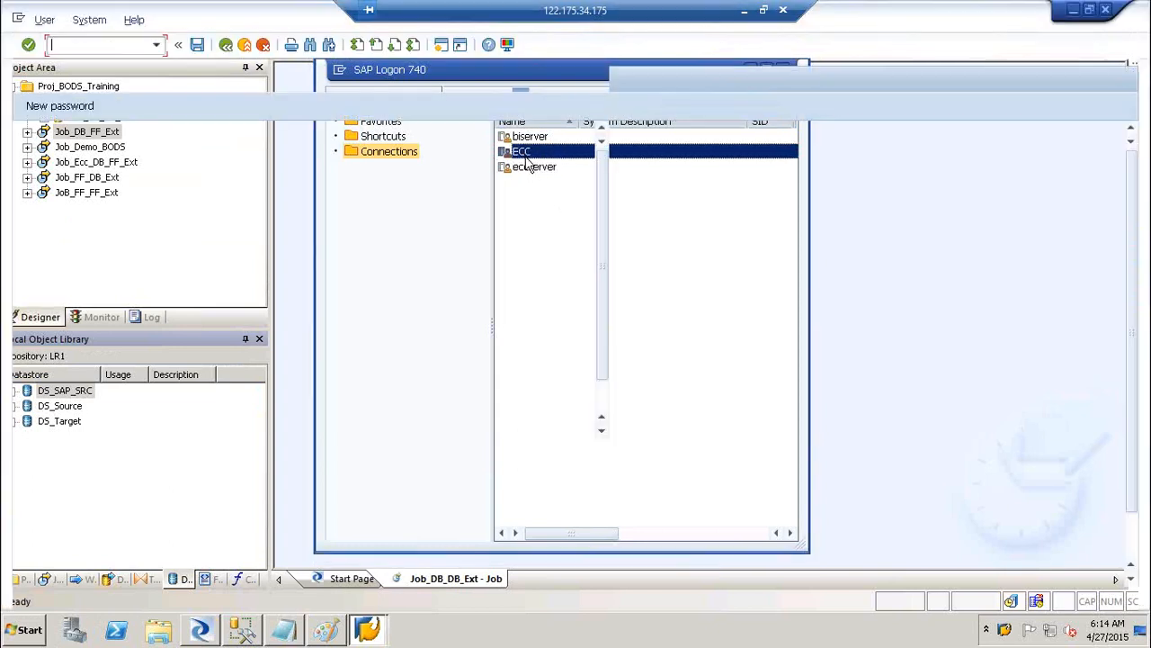
{"action": "type", "text": "Rakesh"}
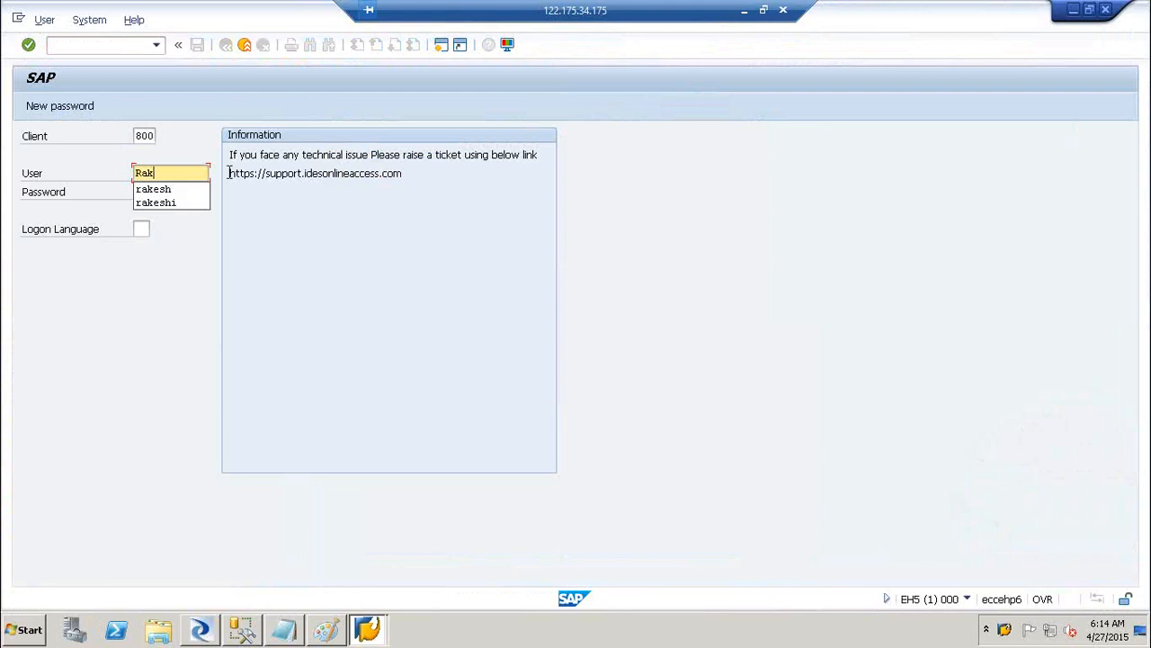
{"action": "key", "text": "Tab"}
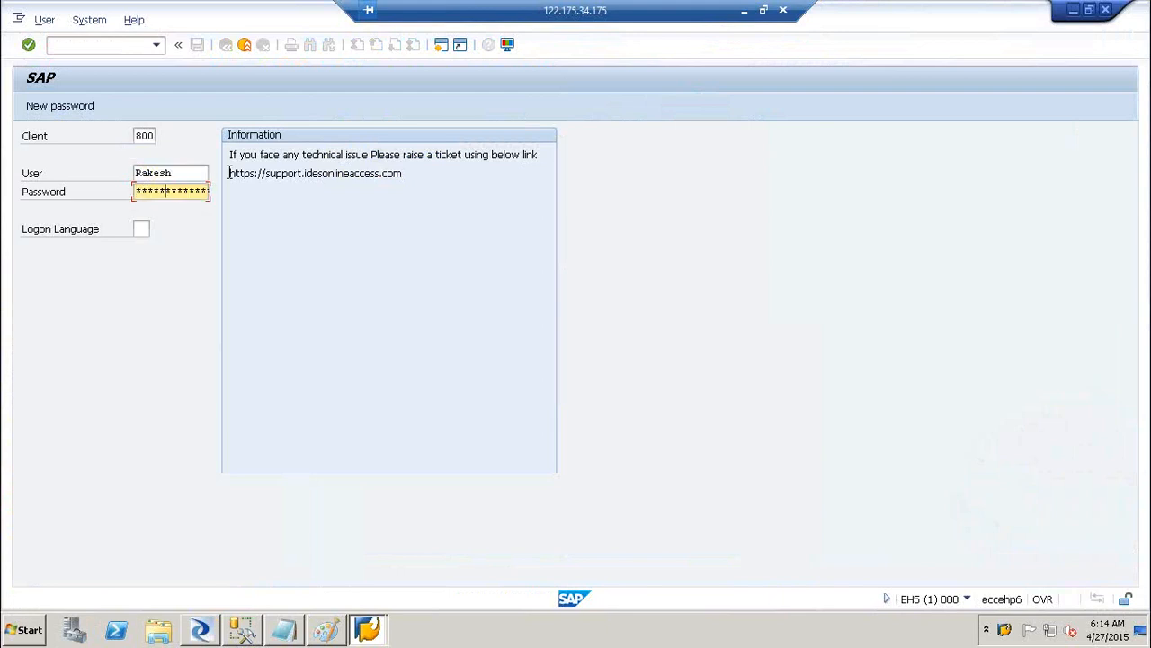
{"action": "key", "text": "Return"}
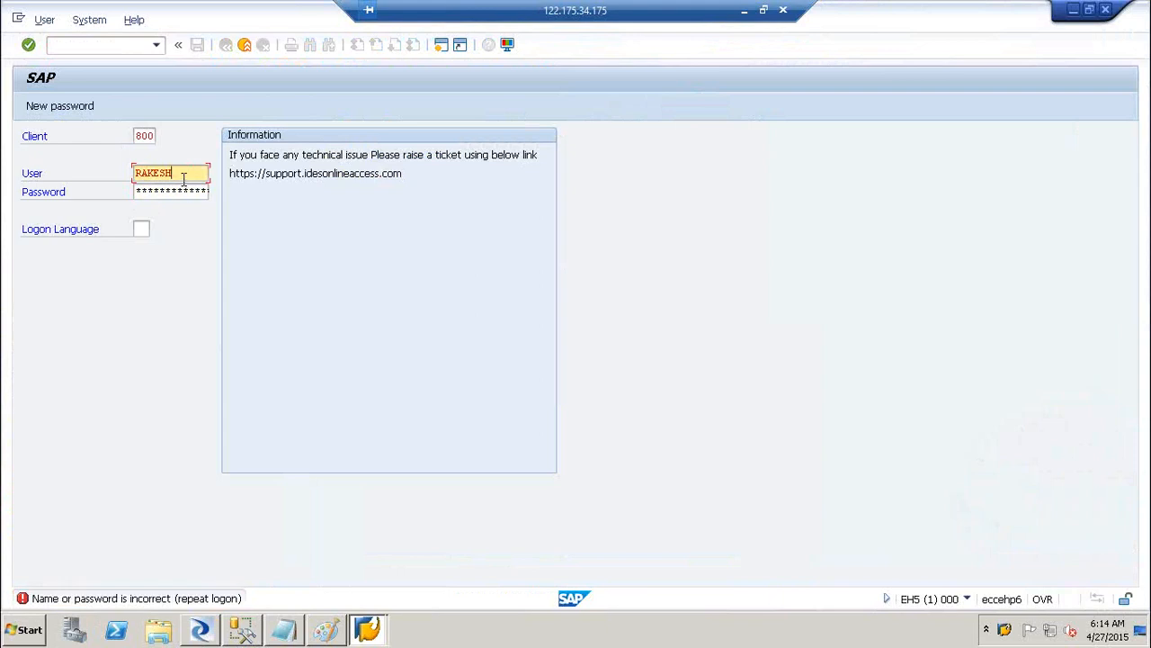
{"action": "left_click", "coordinate": [1107, 15]}
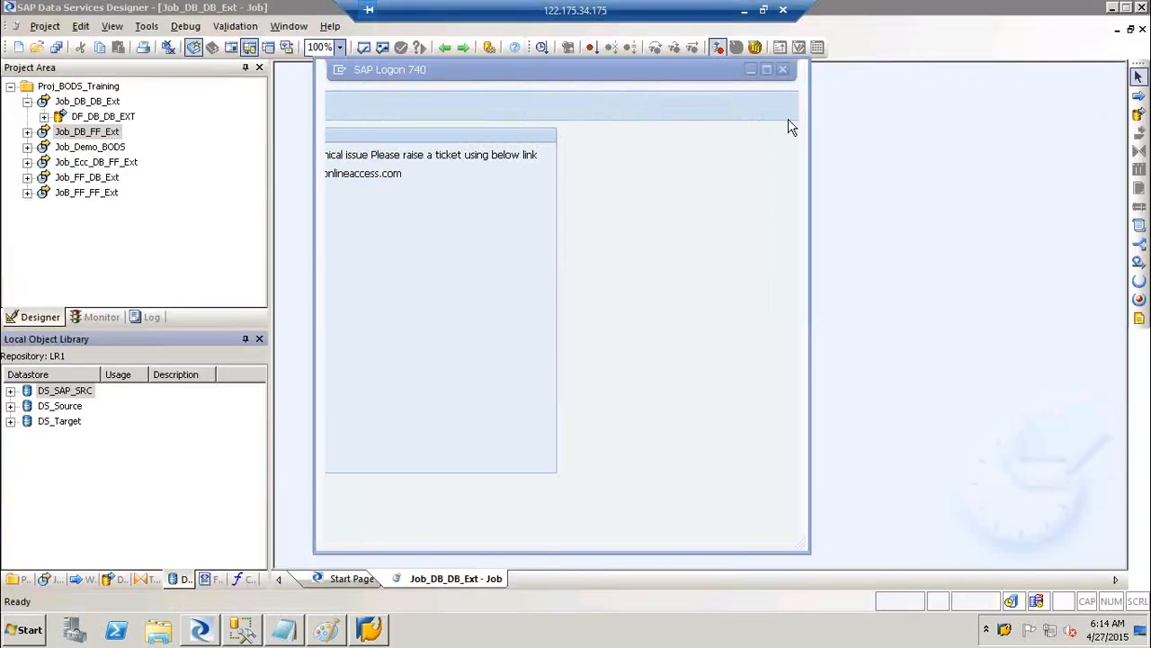
Review the eccserver connection properties and dismiss them without changes
{"action": "left_click", "coordinate": [534, 168]}
{"action": "right_click", "coordinate": [534, 169]}
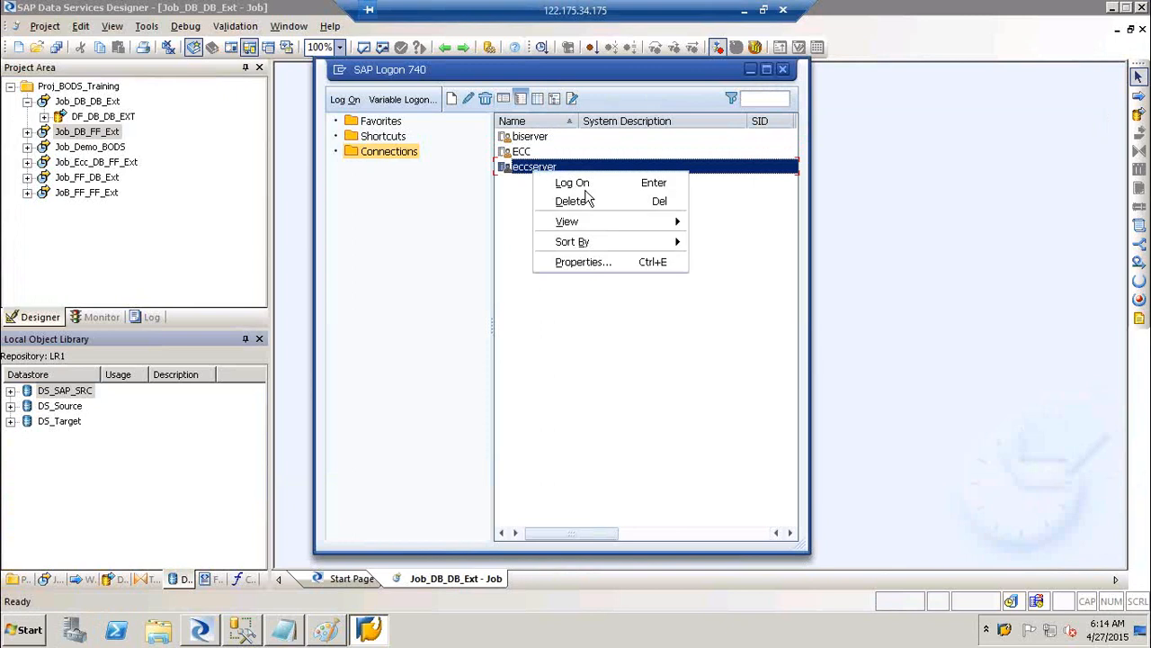
{"action": "left_click", "coordinate": [593, 269]}
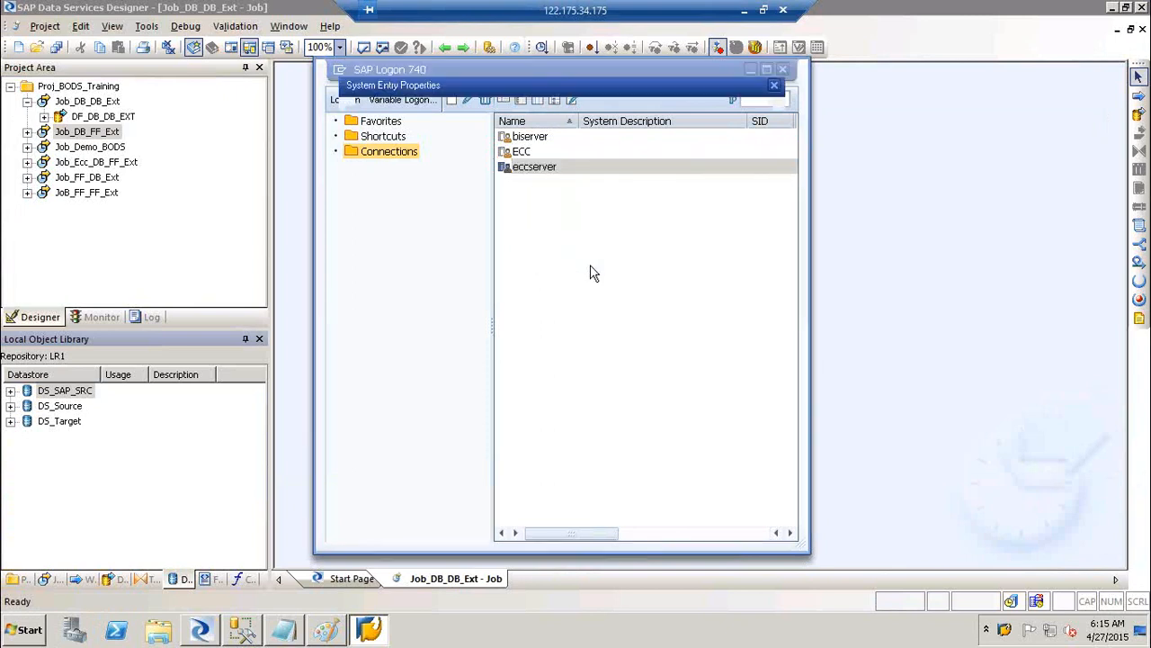
{"action": "left_click", "coordinate": [452, 522]}
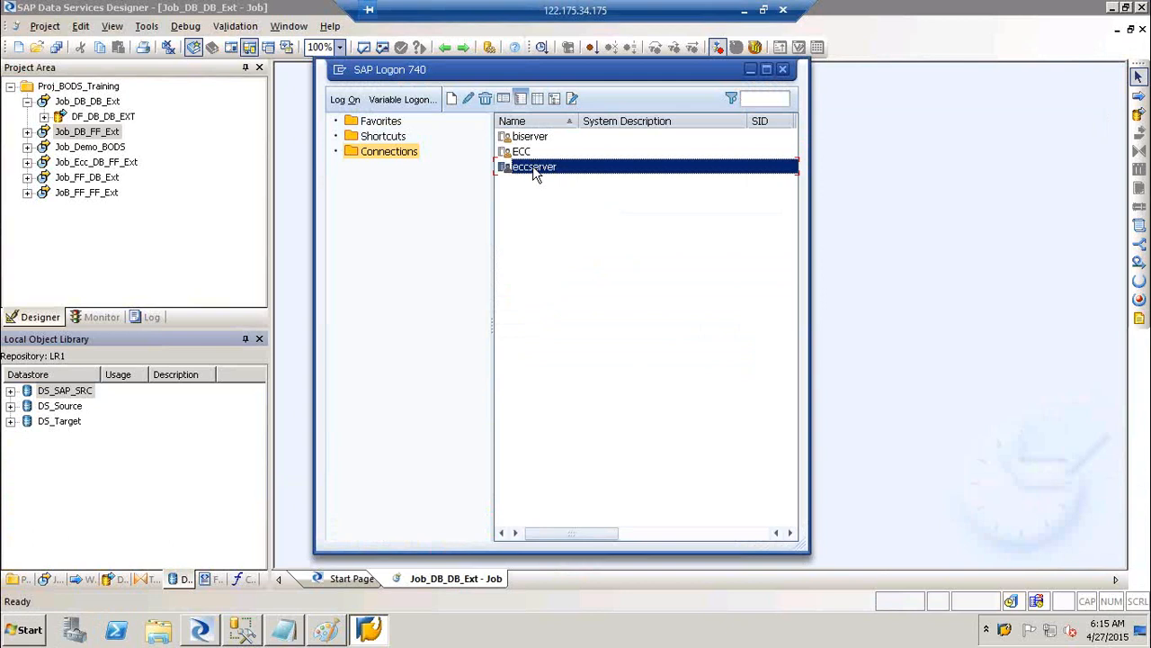
Log on to eccserver with the user's name and password and run transaction SE11
{"action": "double_click", "coordinate": [532, 166]}
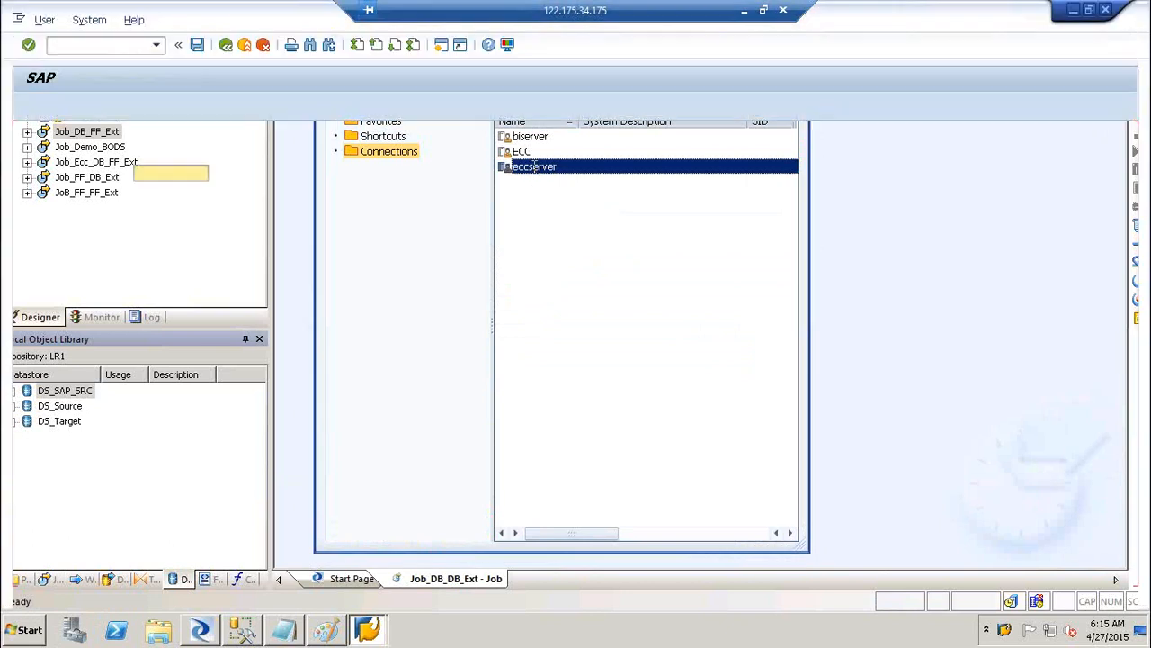
{"action": "type", "text": "Rakesh"}
{"action": "key", "text": "Tab"}
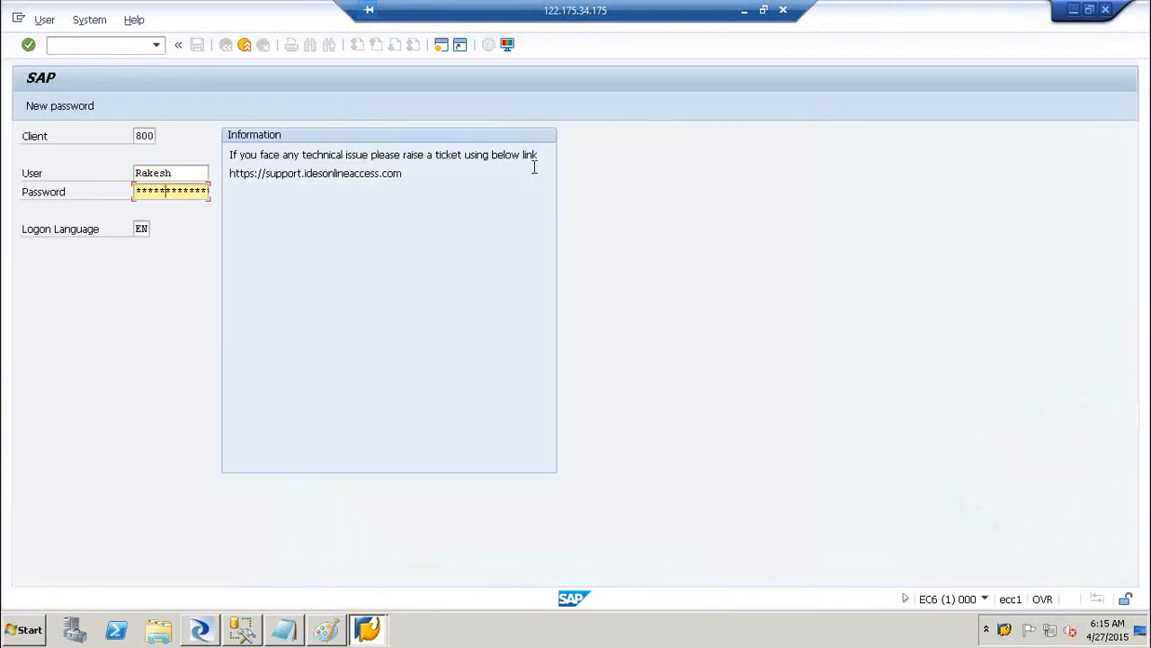
{"action": "key", "text": "Return"}
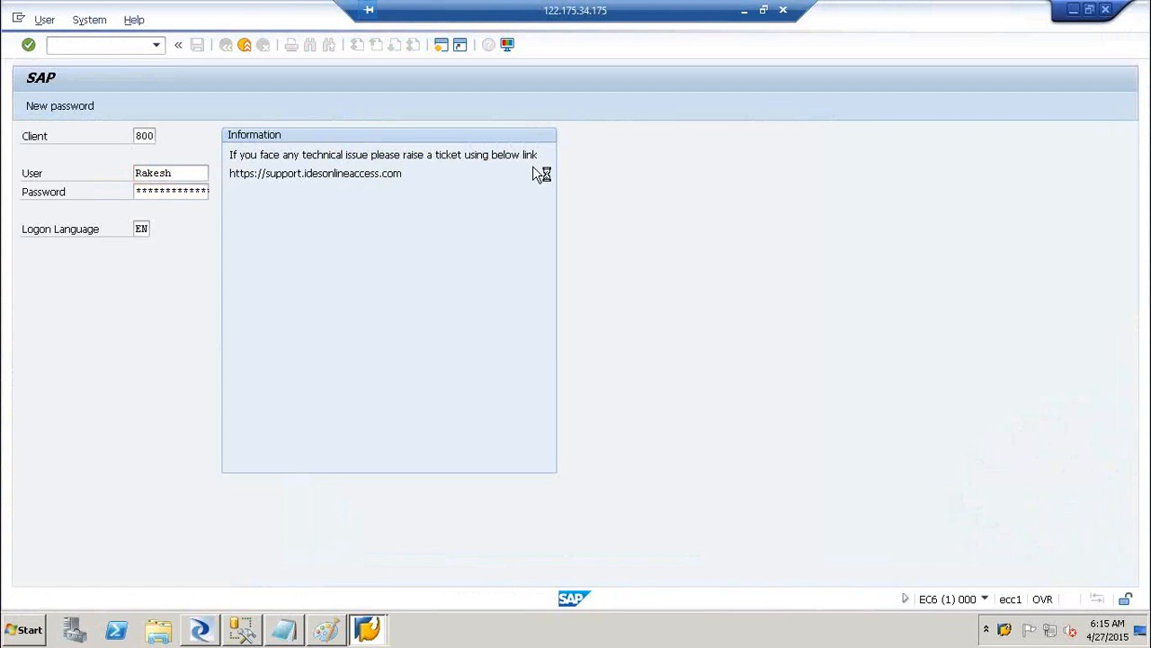
{"action": "type", "text": "se11"}
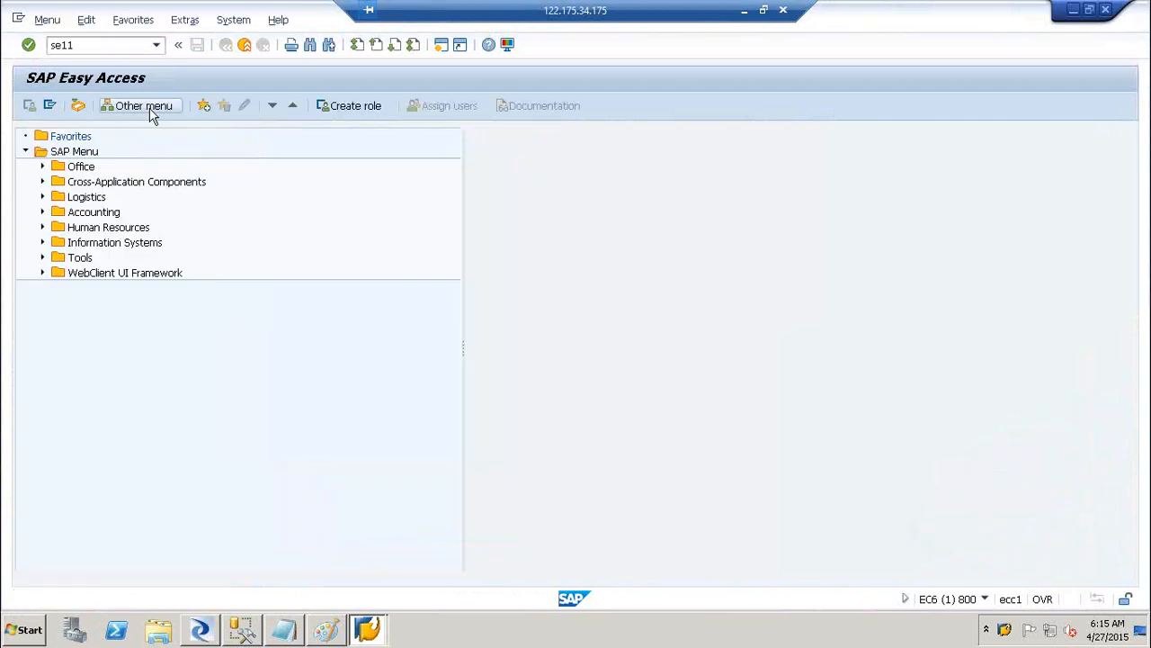
{"action": "key", "text": "Return"}
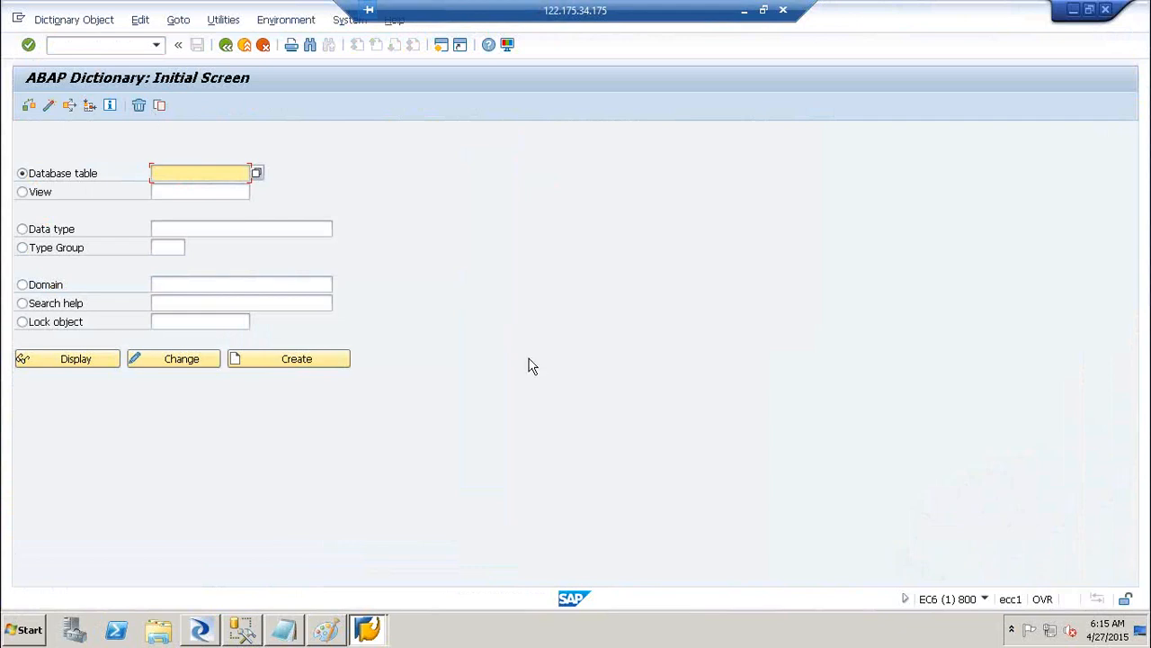
Confirm the DS_SAP_SRC datastore settings with OK, then return to the ABAP Dictionary window
{"action": "left_click", "coordinate": [200, 628]}
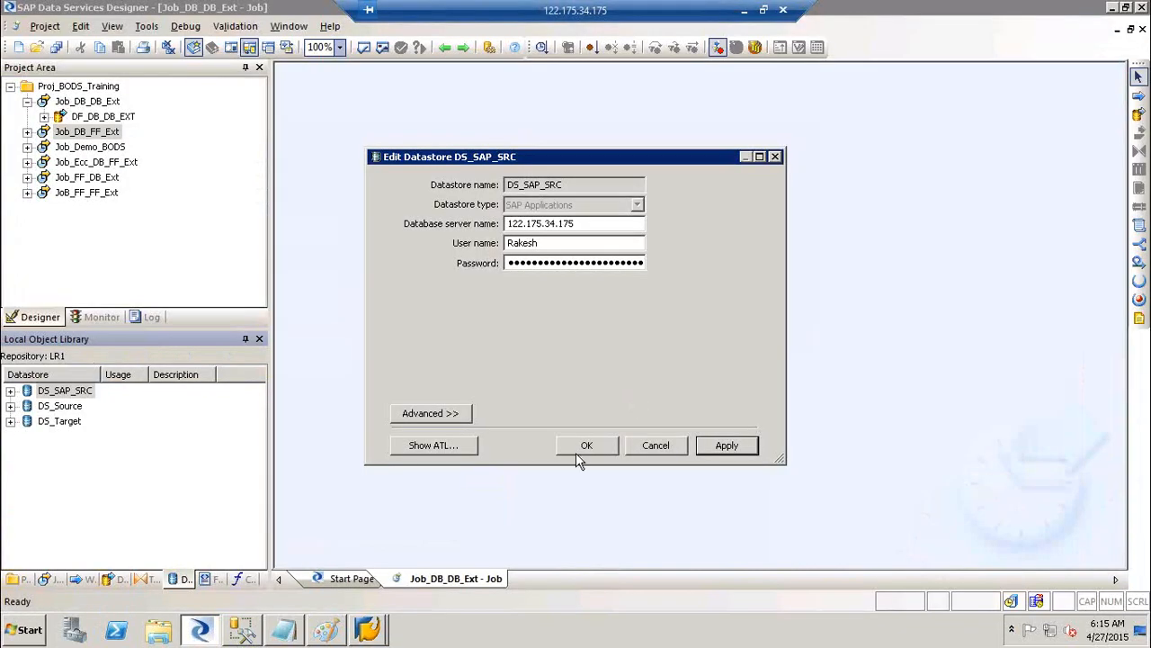
{"action": "left_click", "coordinate": [575, 447]}
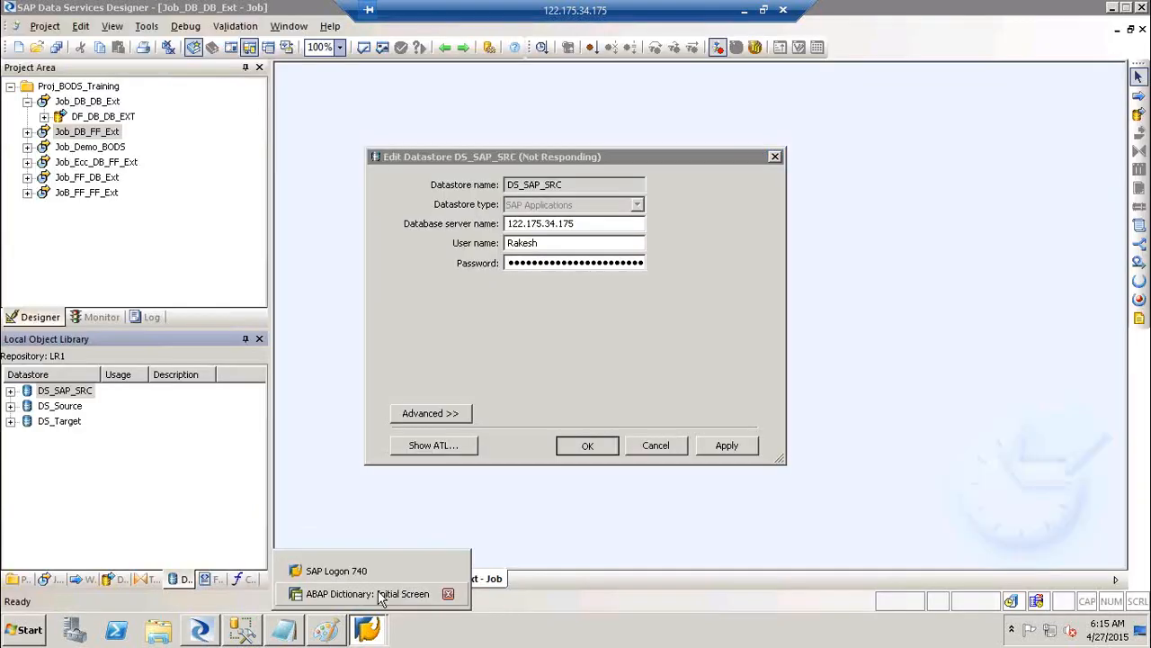
{"action": "left_click", "coordinate": [378, 593]}
Display table MARC in SE11 and select its 'Plant Data for Material' description
{"action": "type", "text": "MARC"}
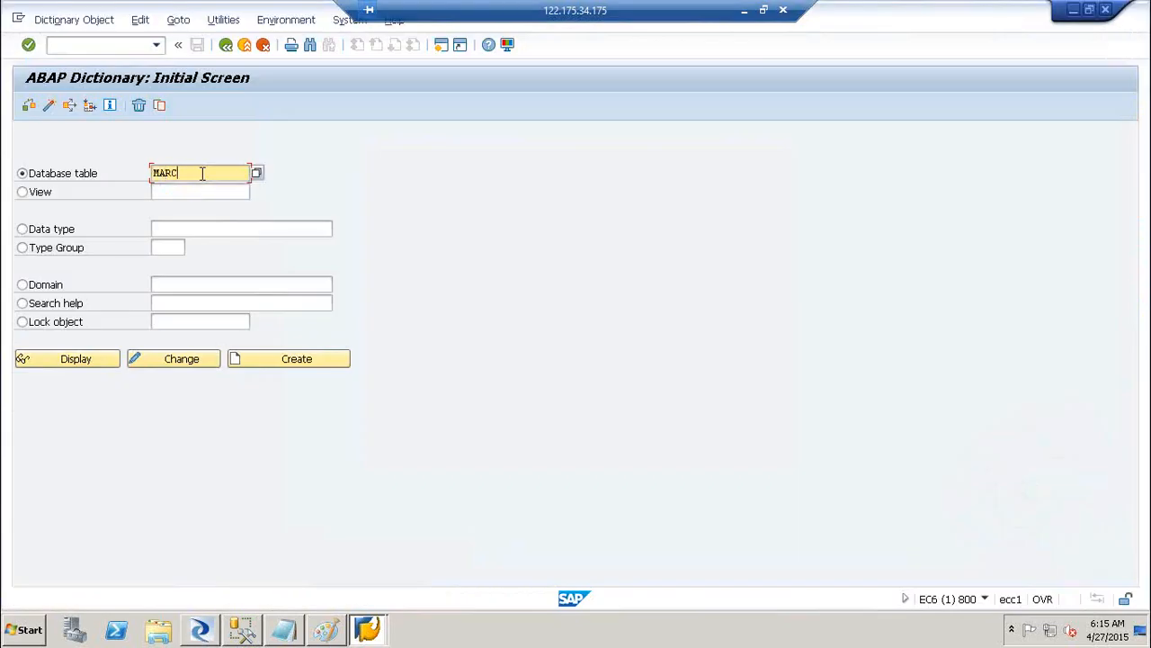
{"action": "left_click", "coordinate": [88, 358]}
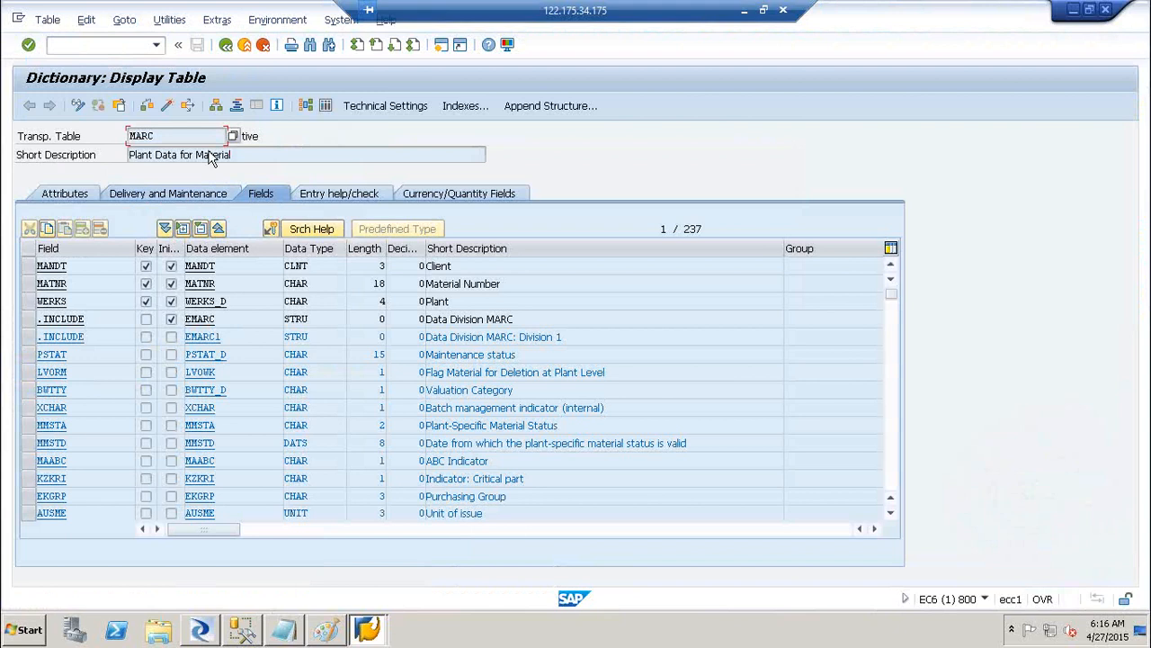
{"action": "left_click_drag", "start_coordinate": [237, 154], "coordinate": [91, 142]}
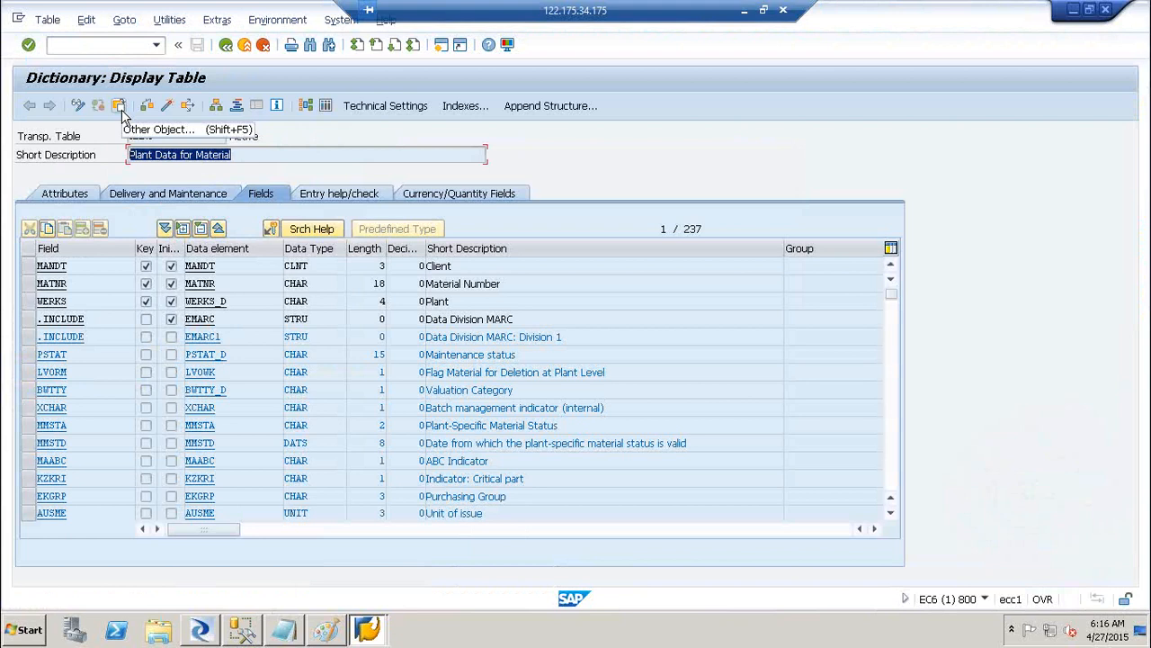
Switch the display to table MARD, Storage Location Data for Material
{"action": "left_click", "coordinate": [122, 112]}
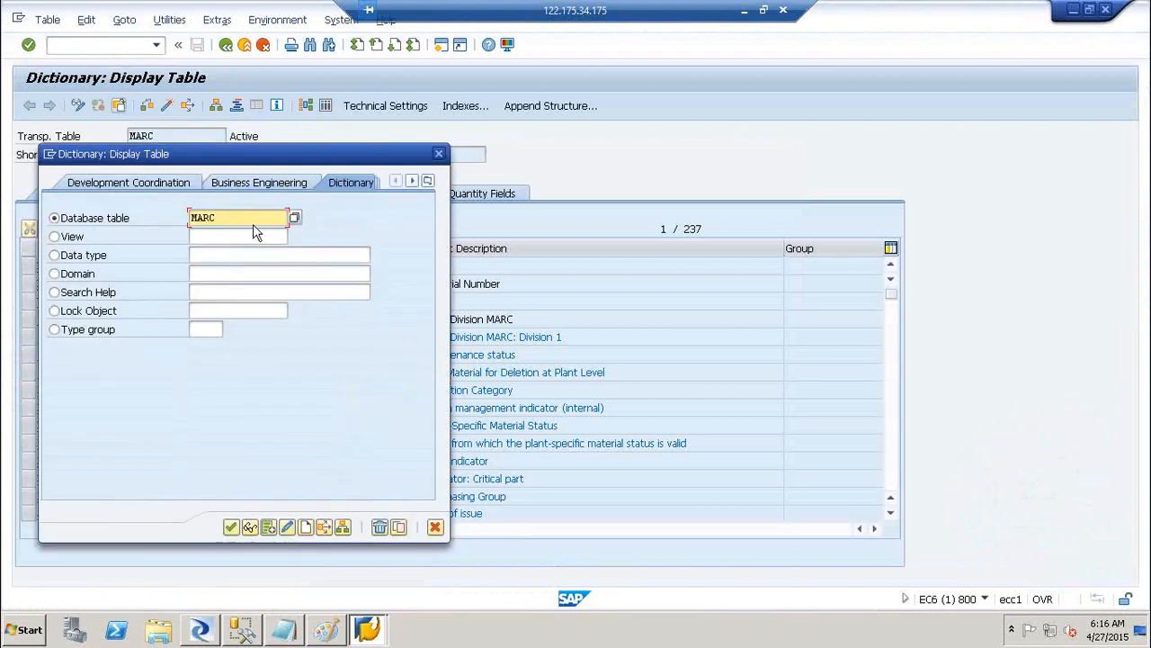
{"action": "key", "text": "BackSpace"}
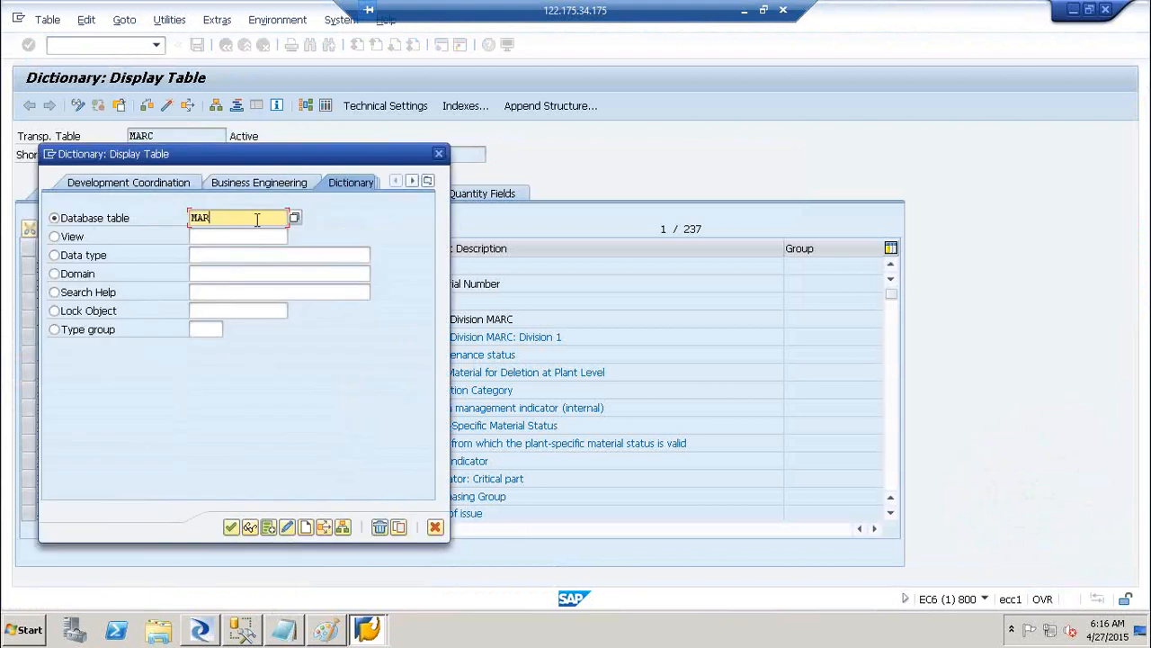
{"action": "type", "text": "D"}
{"action": "left_click", "coordinate": [231, 529]}
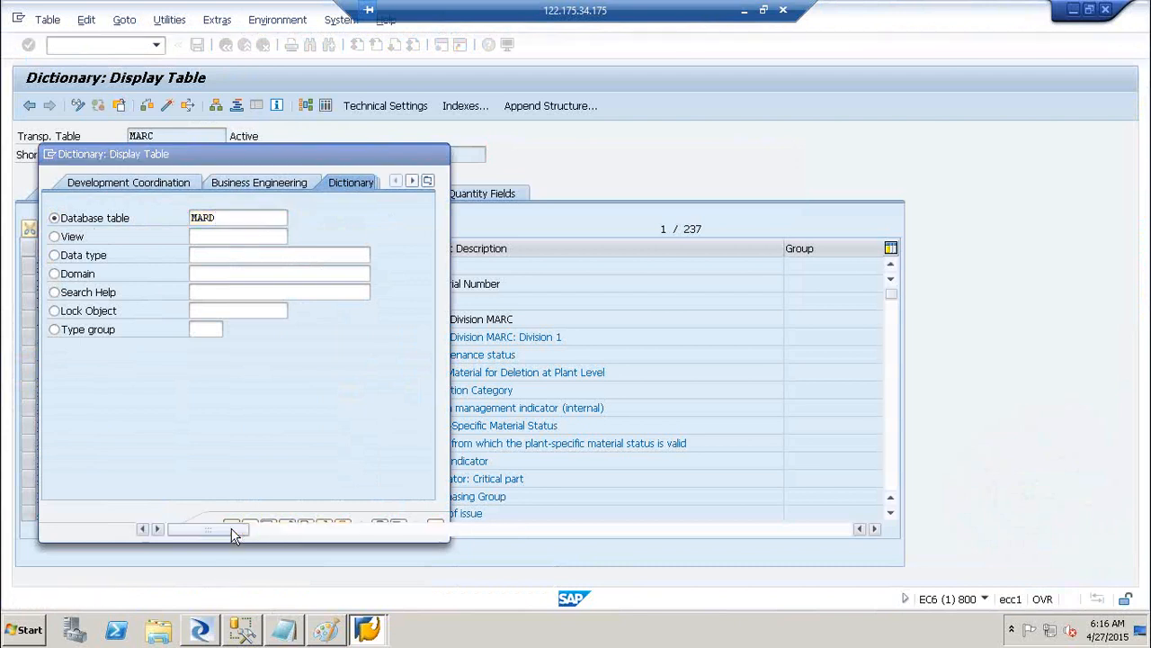
{"action": "left_click_drag", "start_coordinate": [306, 154], "coordinate": [100, 172]}
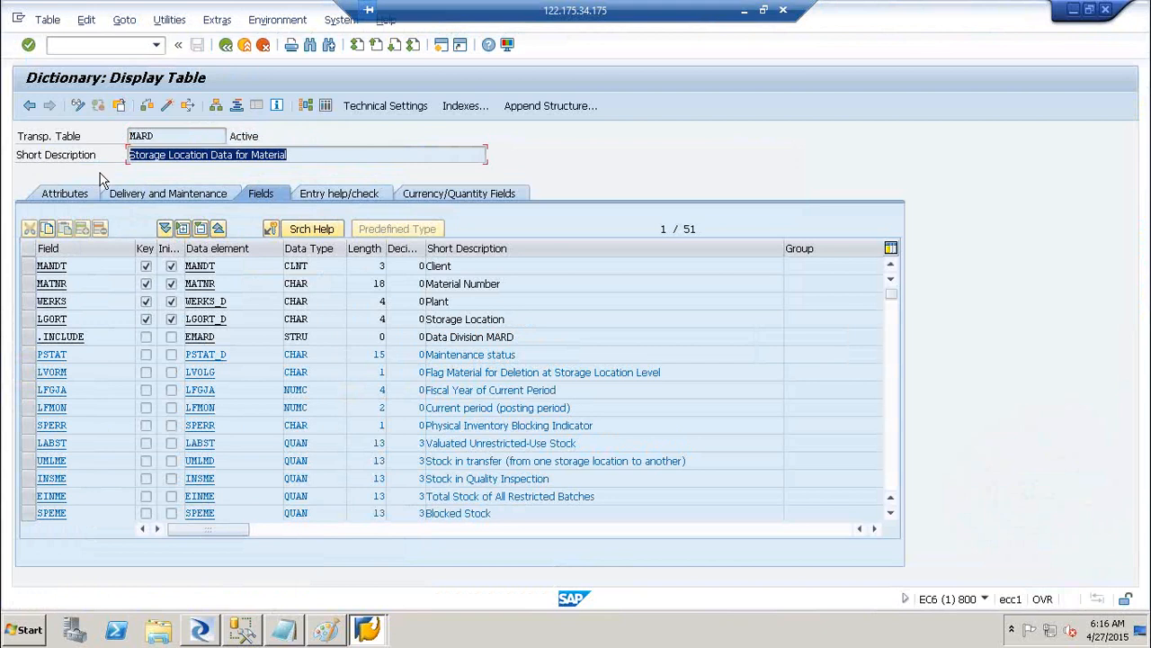
Back in Designer, bring up the context menu of the DS_SAP_SRC datastore
{"action": "left_click", "coordinate": [202, 629]}
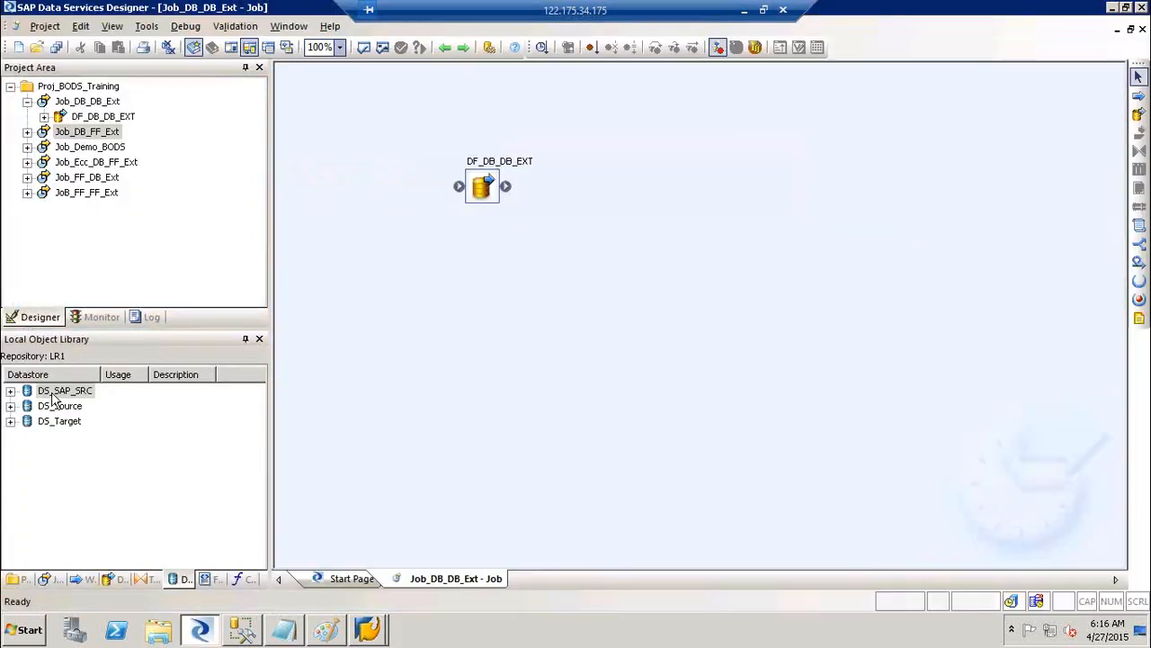
{"action": "left_click", "coordinate": [53, 393]}
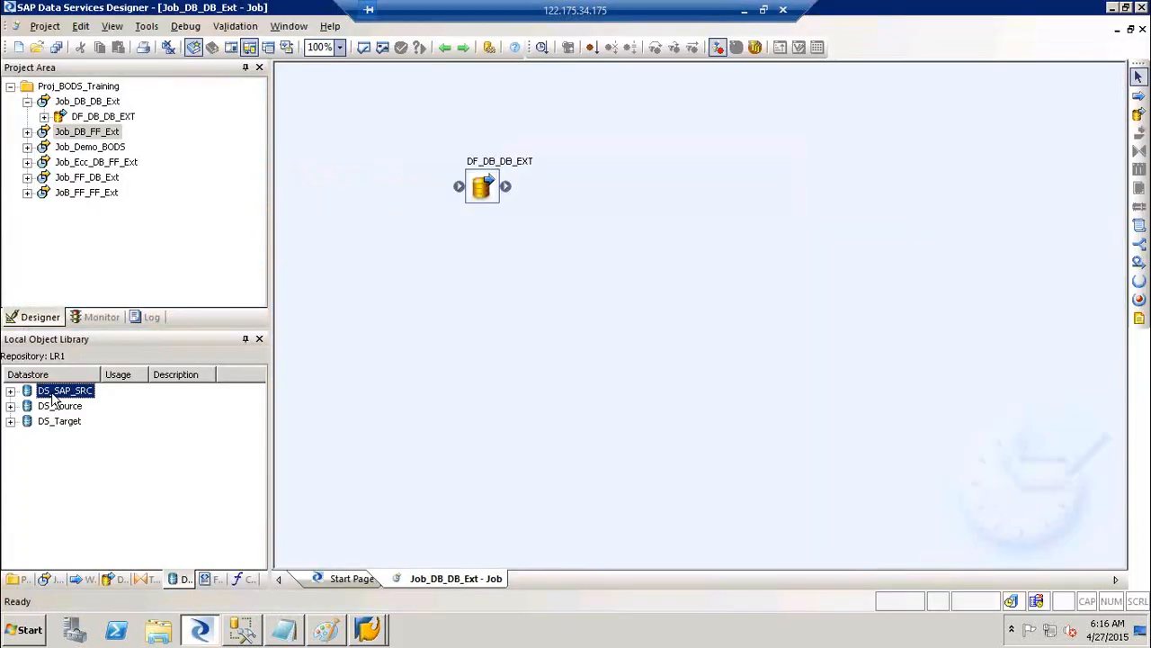
{"action": "right_click", "coordinate": [54, 394]}
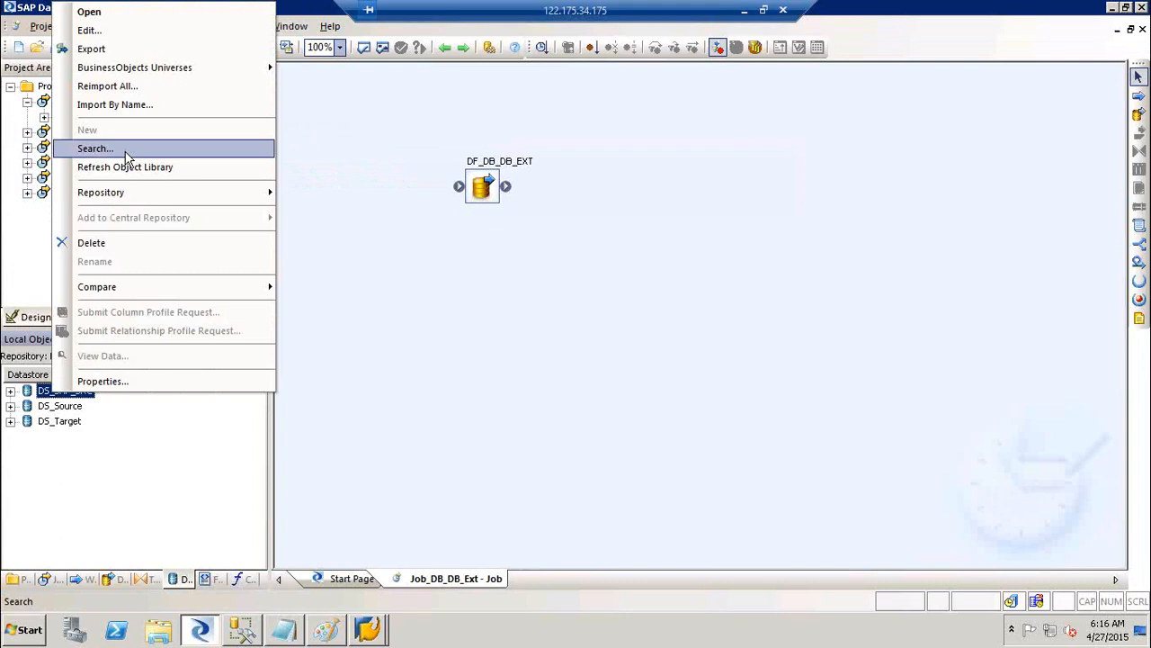
Search DS_SAP_SRC external data for tables whose name contains MARC
{"action": "left_click", "coordinate": [126, 149]}
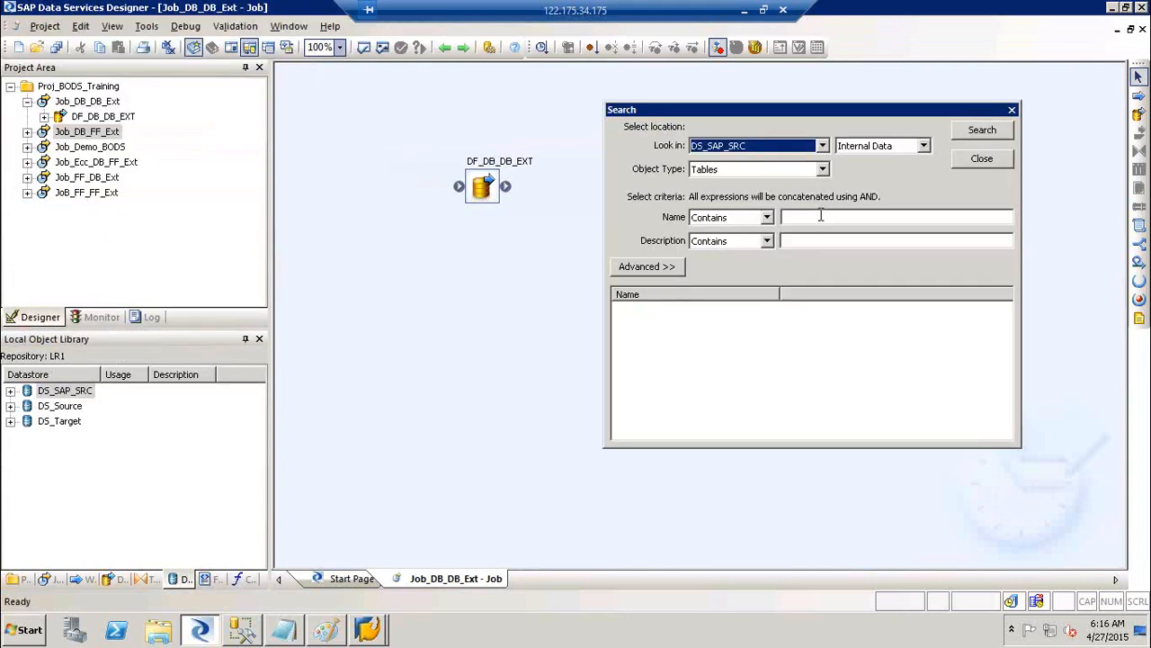
{"action": "left_click", "coordinate": [820, 216]}
{"action": "type", "text": "MARC"}
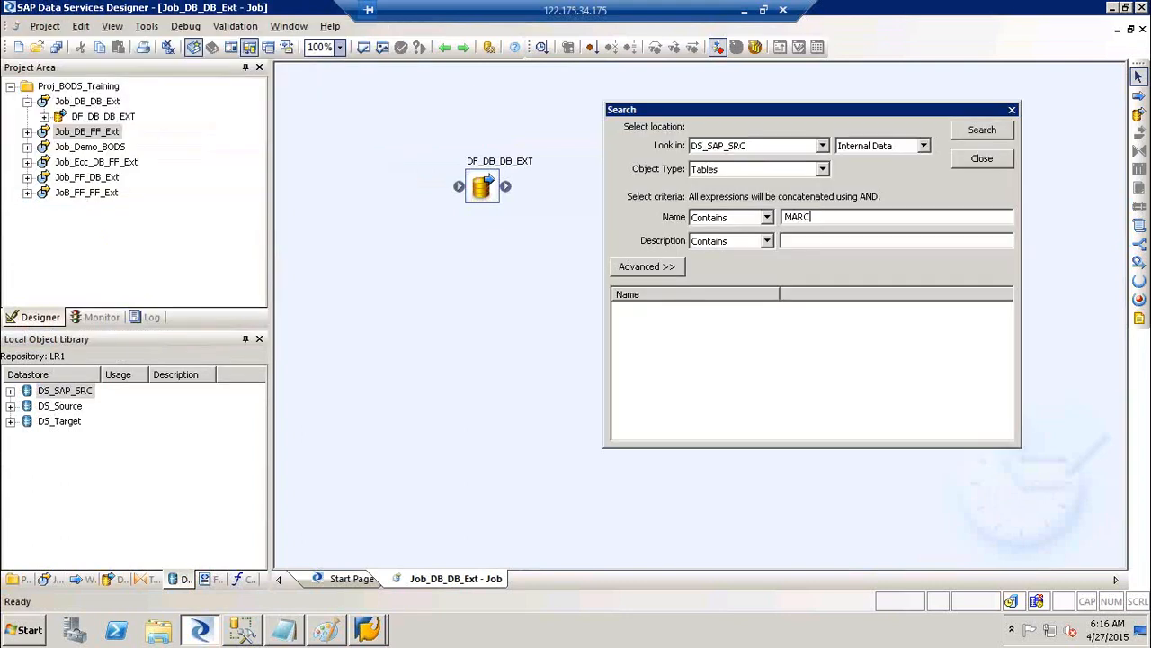
{"action": "left_click", "coordinate": [880, 149]}
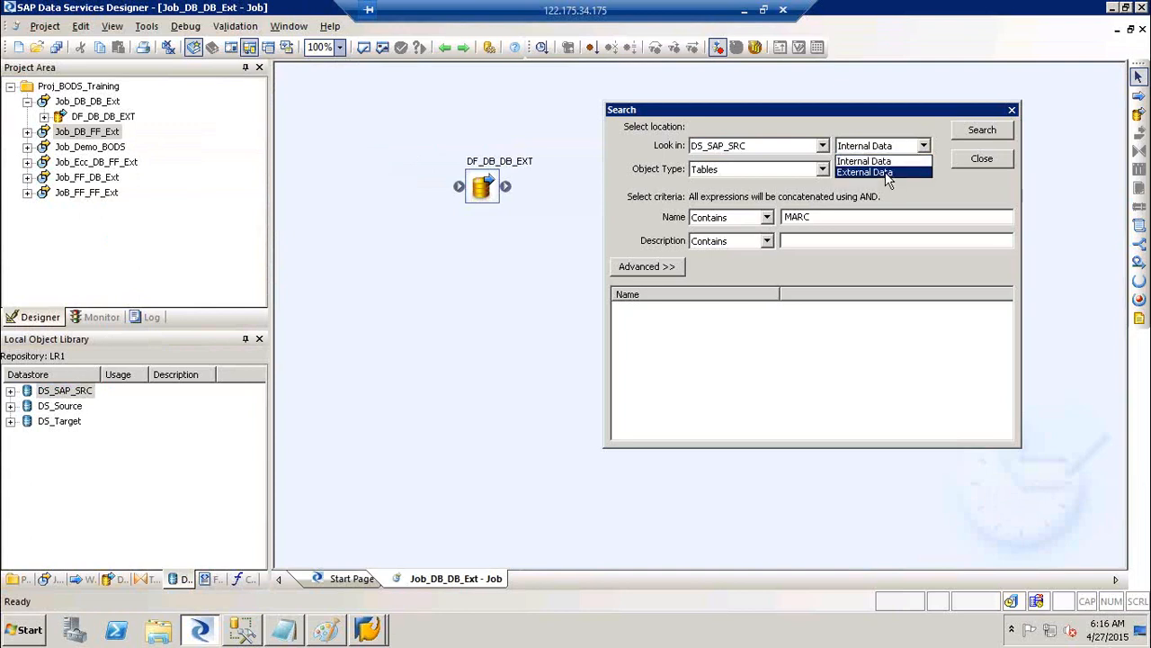
{"action": "left_click", "coordinate": [885, 170]}
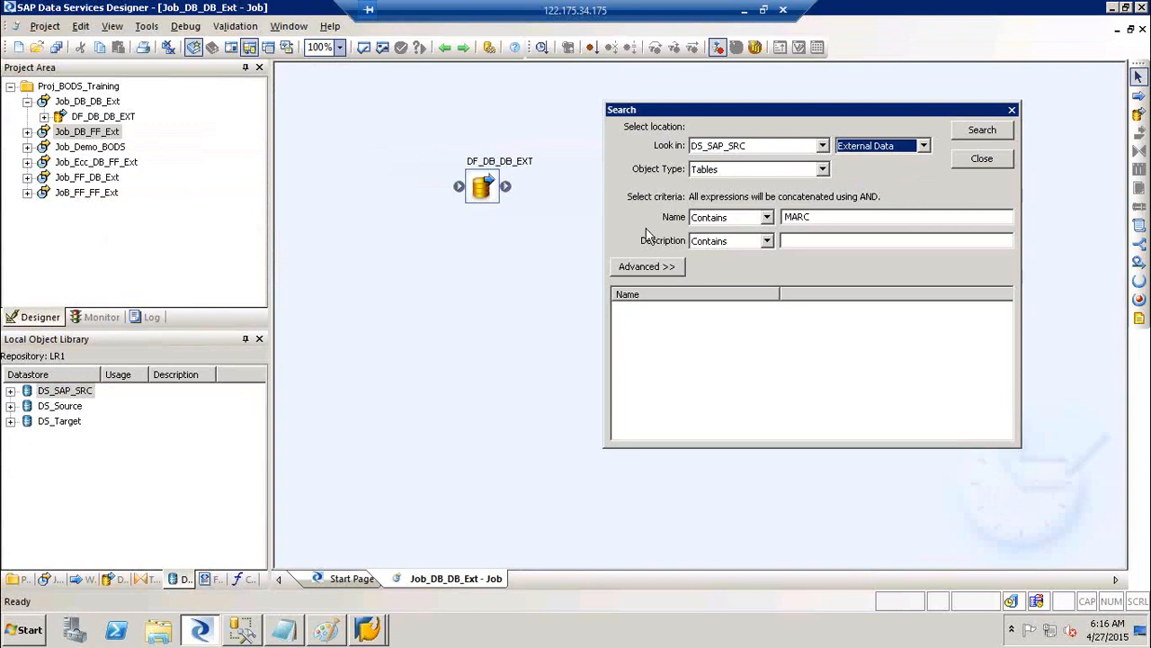
{"action": "left_click", "coordinate": [994, 137]}
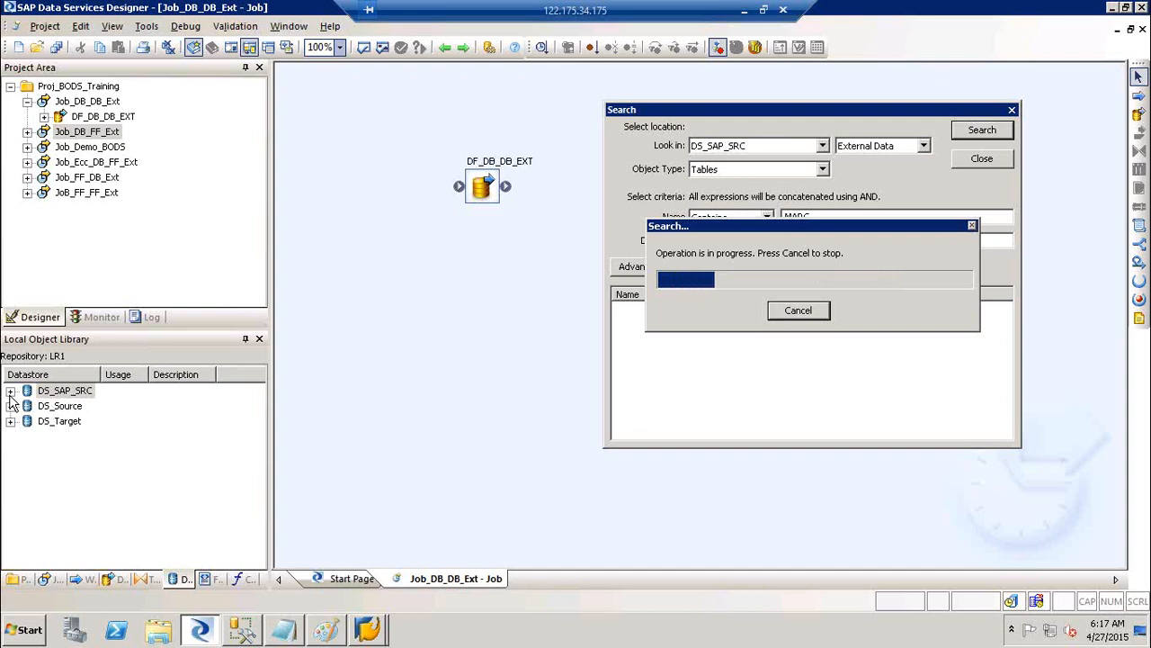
Add 'Re-Usability ( Object)' and 'Object --> Job, WF,DF,table, Data store, Tranformation, FF' to the notes
{"action": "left_click", "coordinate": [288, 635]}
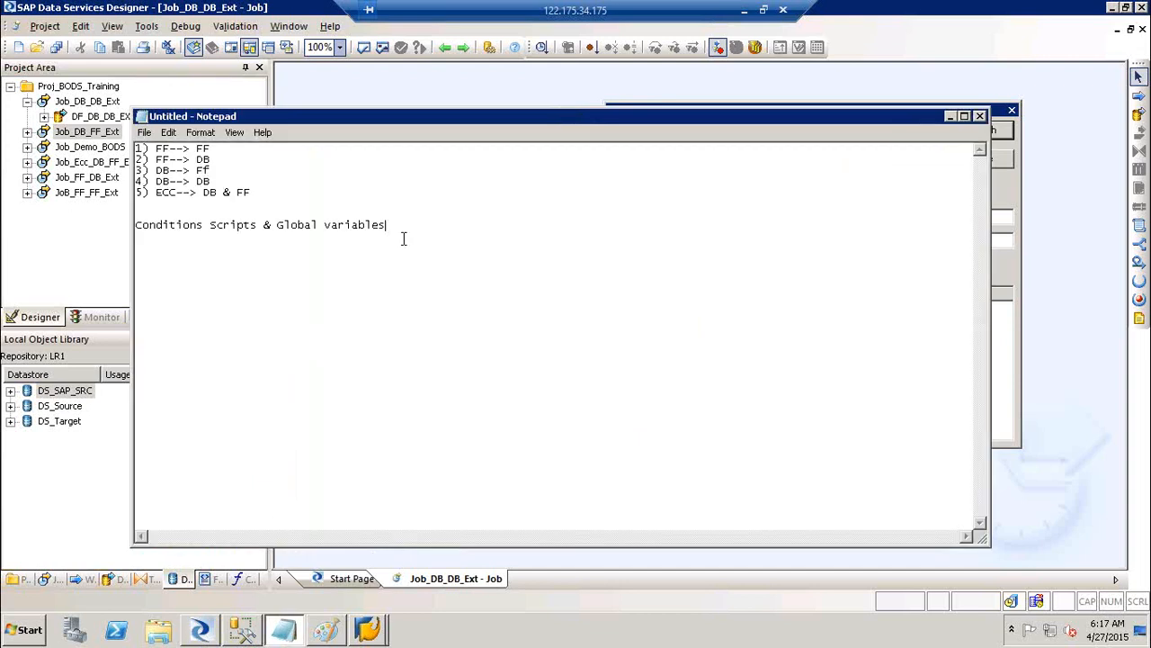
{"action": "key", "text": "Return"}
{"action": "type", "text": "Re-Usability ( Object)"}
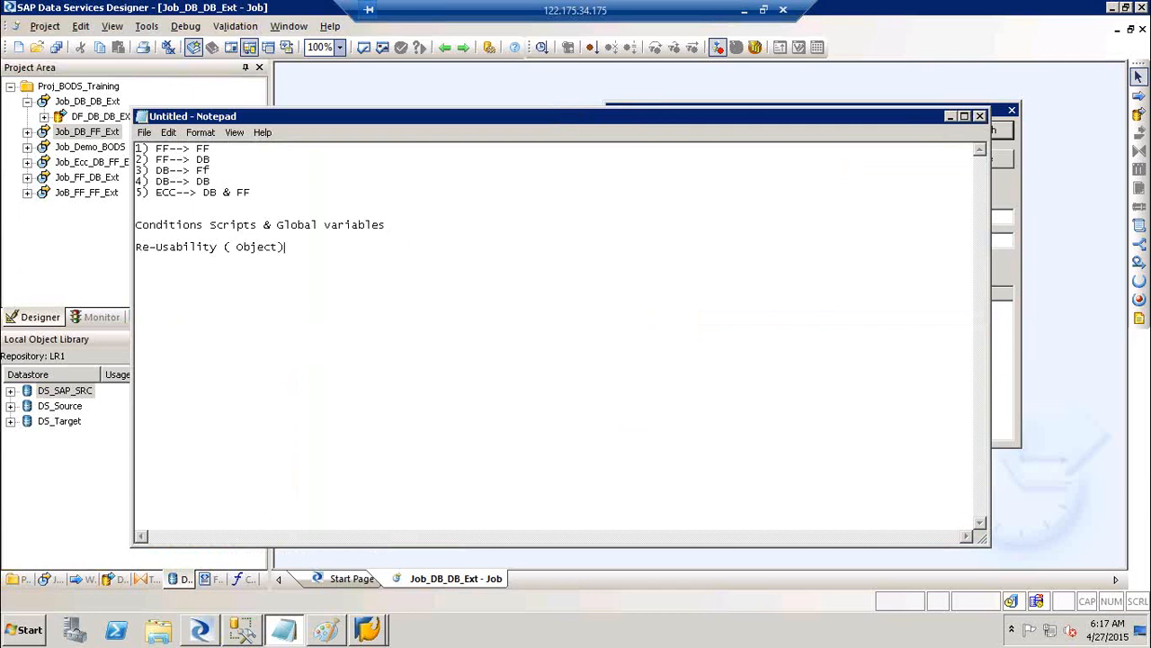
{"action": "key", "text": "Return"}
{"action": "key", "text": "Return"}
{"action": "type", "text": "Objedc"}
{"action": "key", "text": "BackSpace"}
{"action": "key", "text": "BackSpace"}
{"action": "type", "text": "dct"}
{"action": "key", "text": "BackSpace"}
{"action": "key", "text": "BackSpace"}
{"action": "key", "text": "BackSpace"}
{"action": "key", "text": "BackSpace"}
{"action": "type", "text": "ect --> Job, WF,DF,ta"}
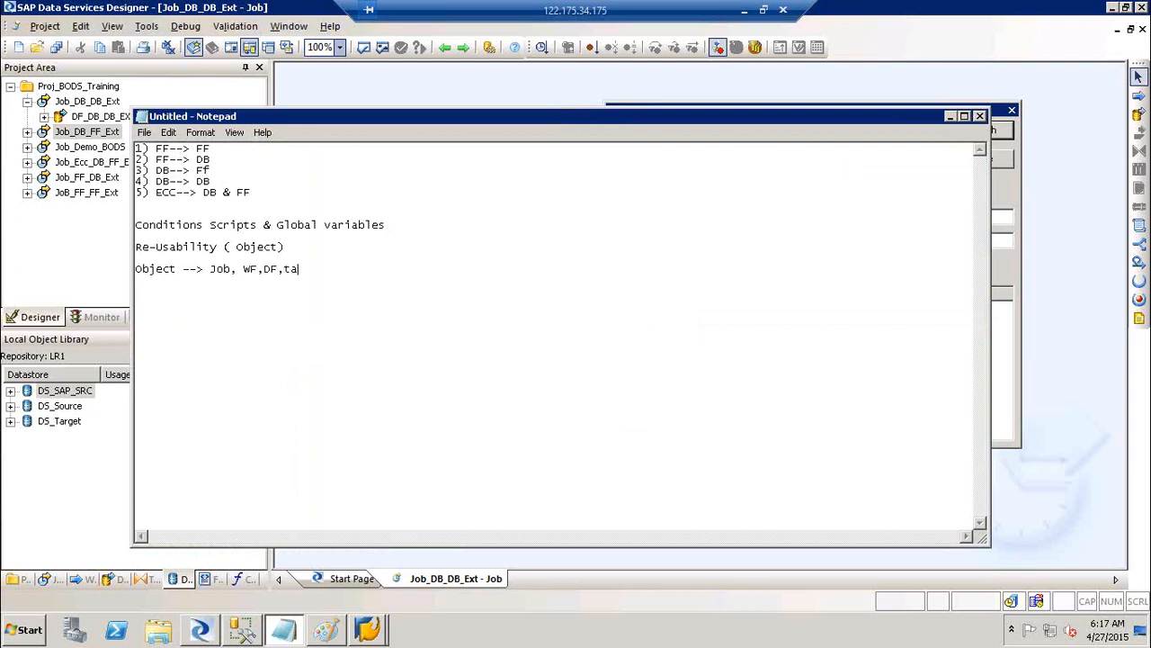
{"action": "type", "text": "ble, Data store, Tranformation, FF"}
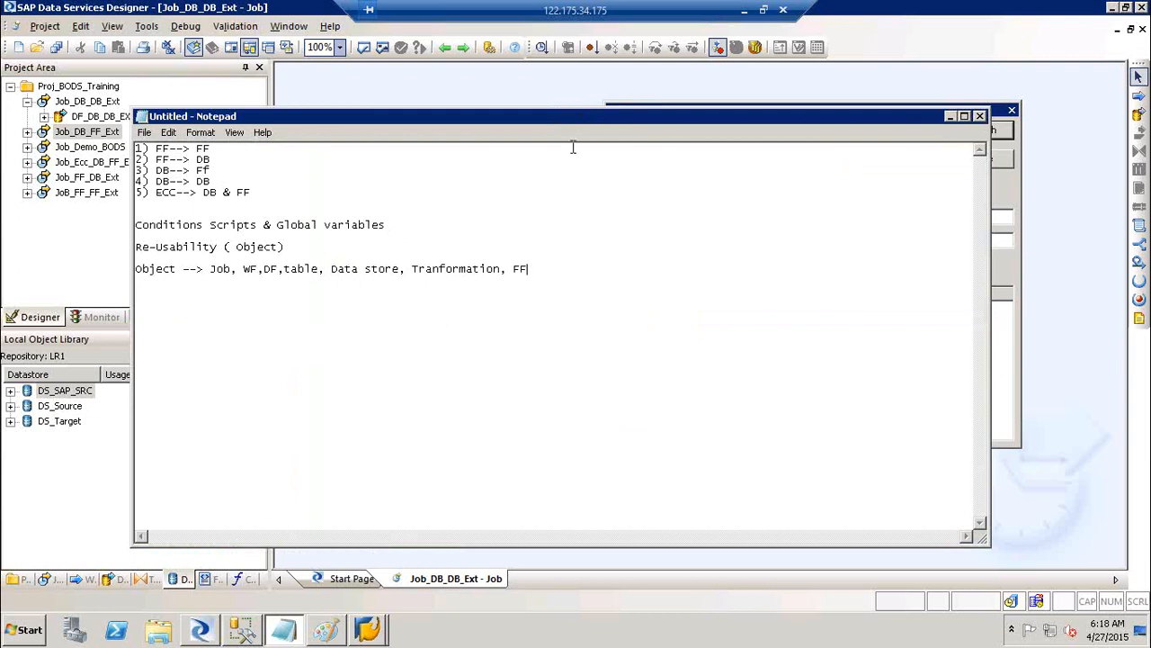
Minimize the notes and SAP table display to check Data Services Designer
{"action": "left_click", "coordinate": [950, 118]}
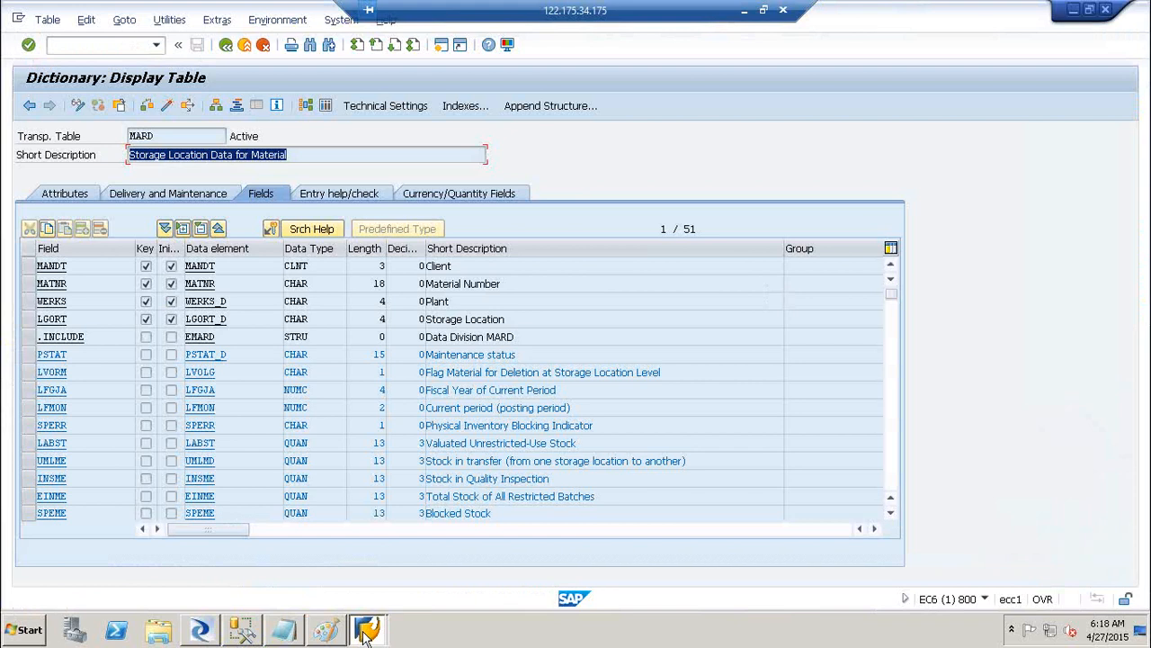
{"action": "left_click", "coordinate": [367, 629]}
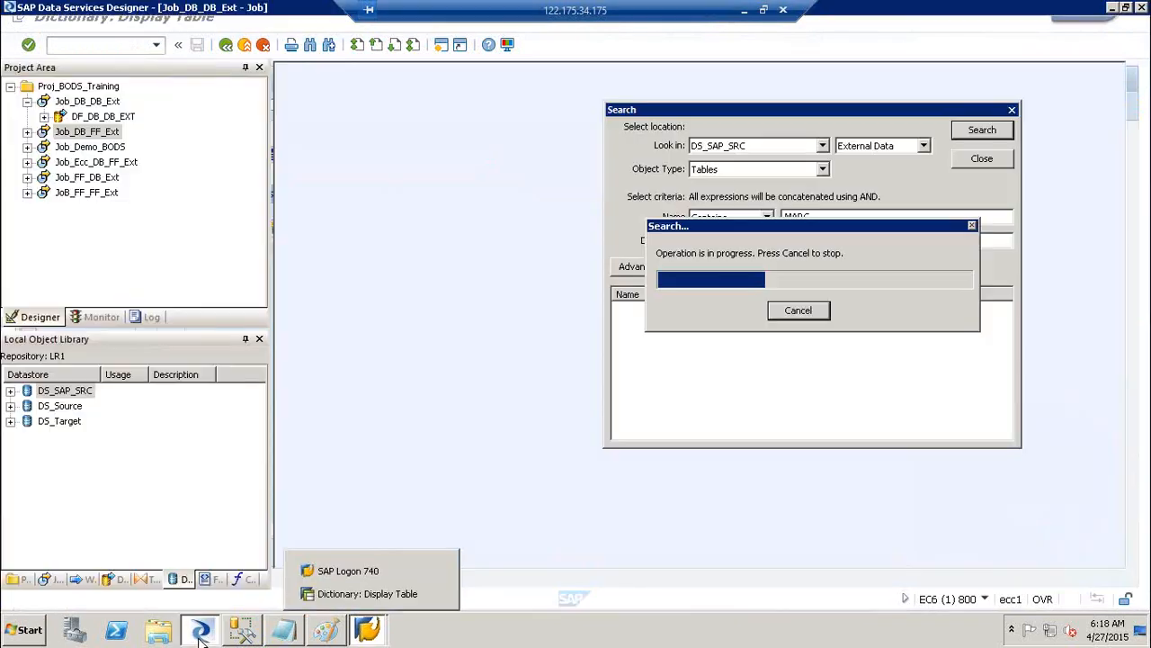
{"action": "left_click", "coordinate": [720, 358]}
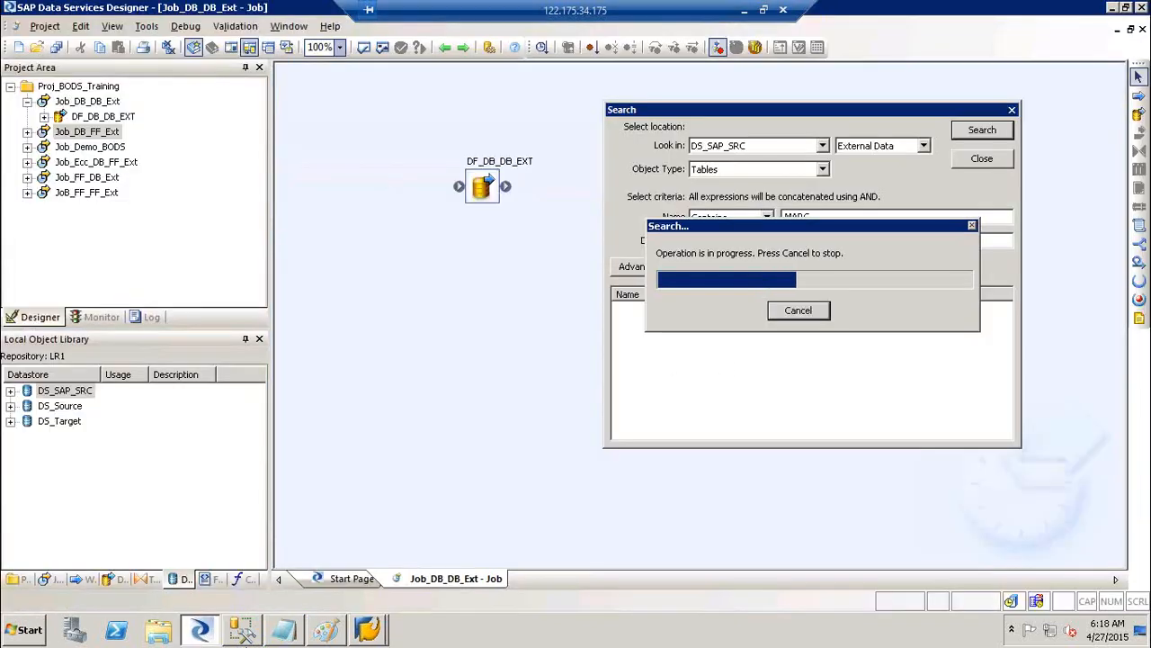
Add 'Single Use Object' and 'Re-Usable Object' lines to the notes
{"action": "left_click", "coordinate": [282, 634]}
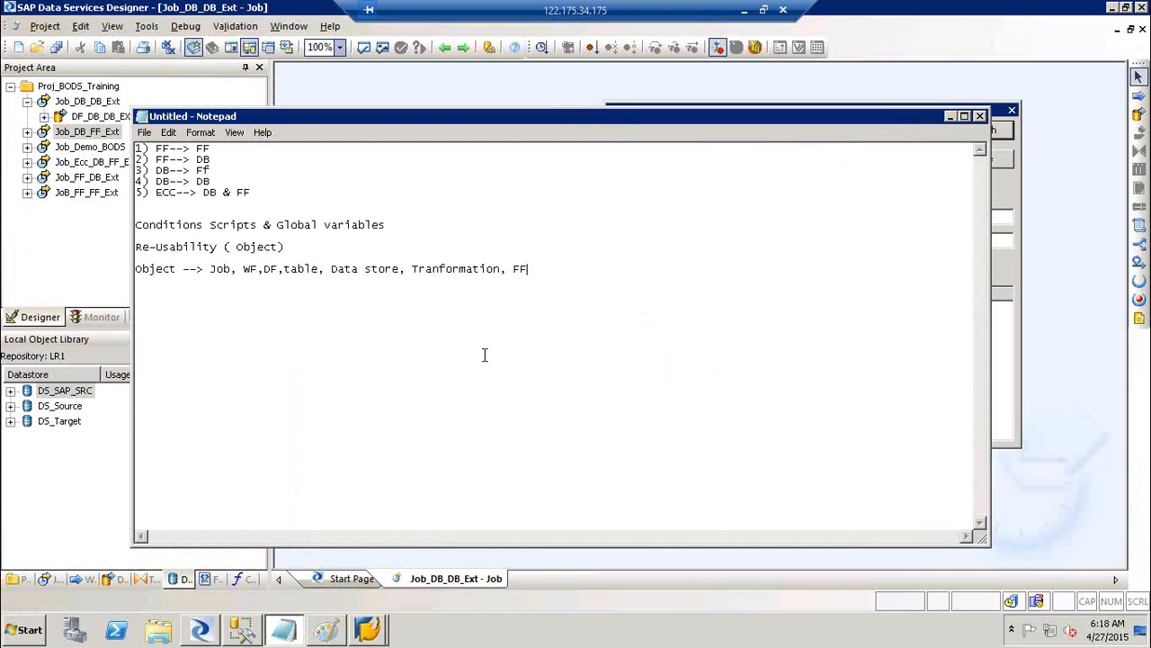
{"action": "key", "text": "Return"}
{"action": "key", "text": "Return"}
{"action": "type", "text": "Re"}
{"action": "type", "text": "-"}
{"action": "type", "text": "Single Us"}
{"action": "type", "text": "e Object"}
{"action": "left_click", "coordinate": [484, 355]}
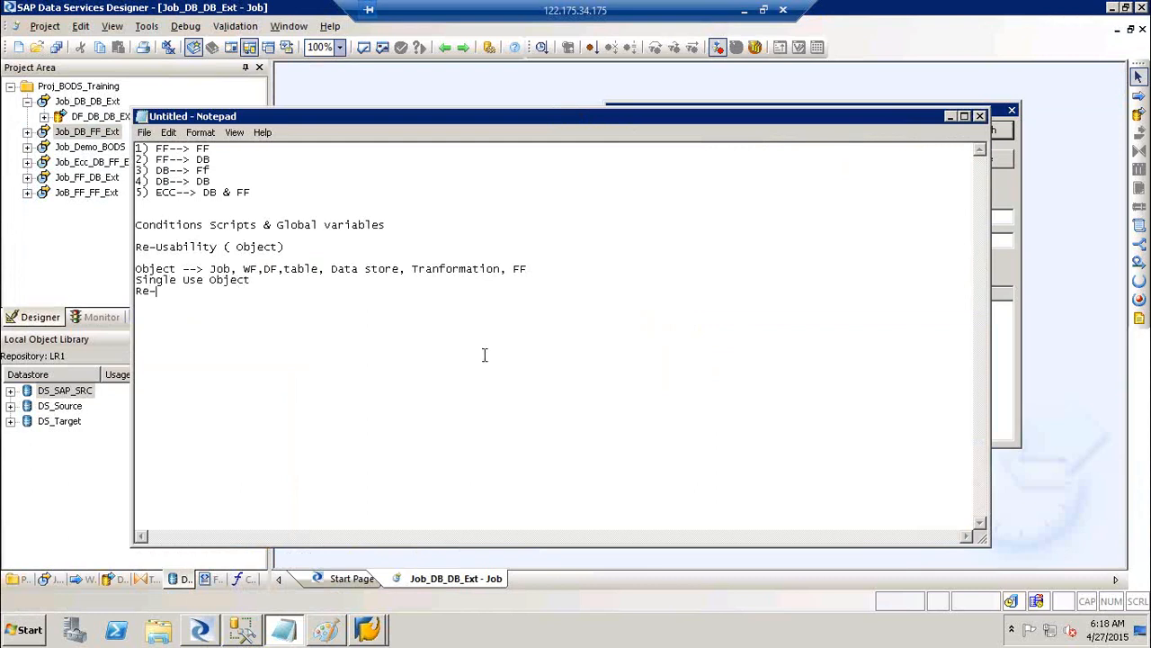
{"action": "type", "text": "Usable Object"}
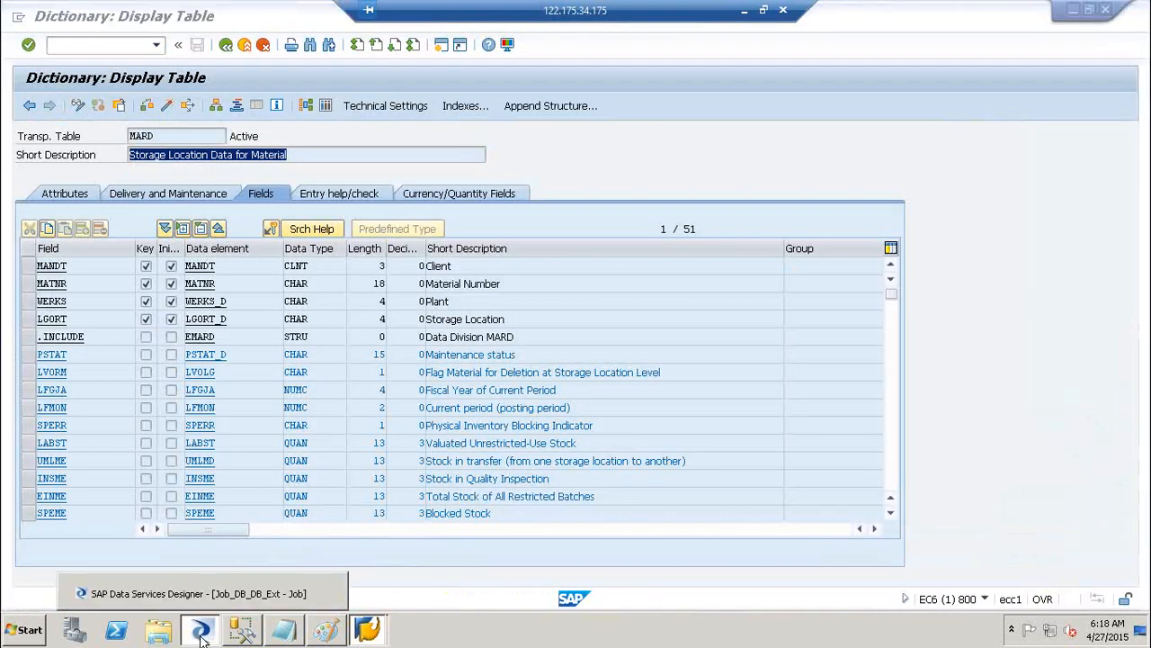
{"action": "left_click", "coordinate": [201, 635]}
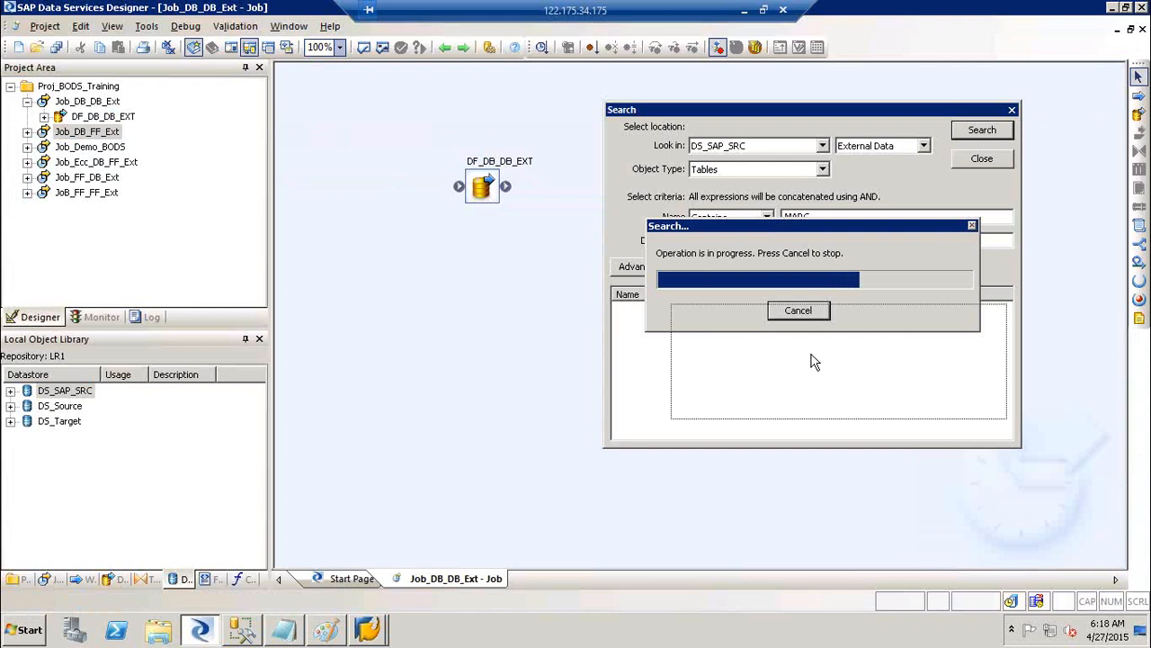
Import the MARC table from the search results into DS_SAP_SRC
{"action": "left_click_drag", "start_coordinate": [775, 224], "coordinate": [812, 360]}
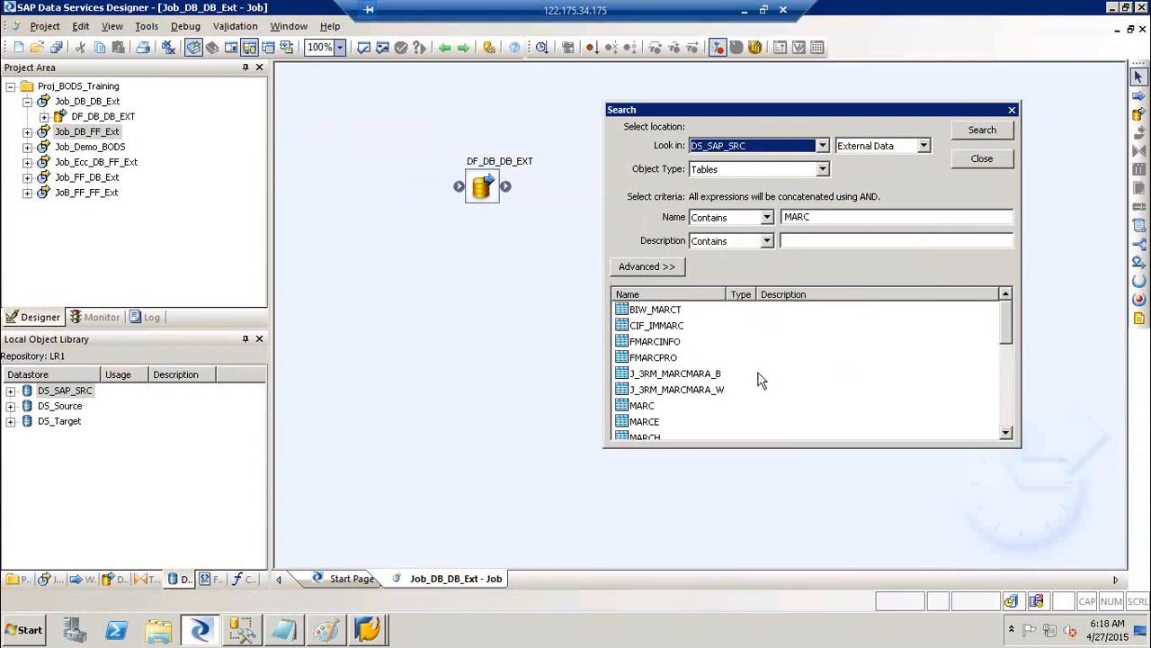
{"action": "right_click", "coordinate": [639, 410]}
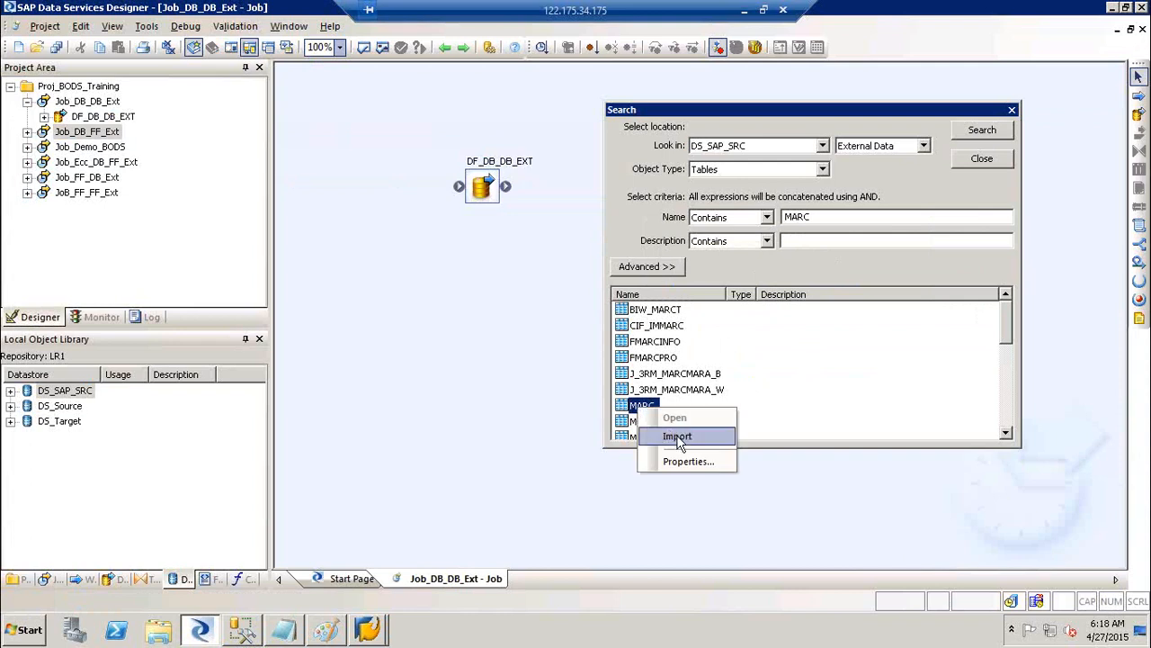
{"action": "left_click", "coordinate": [677, 437]}
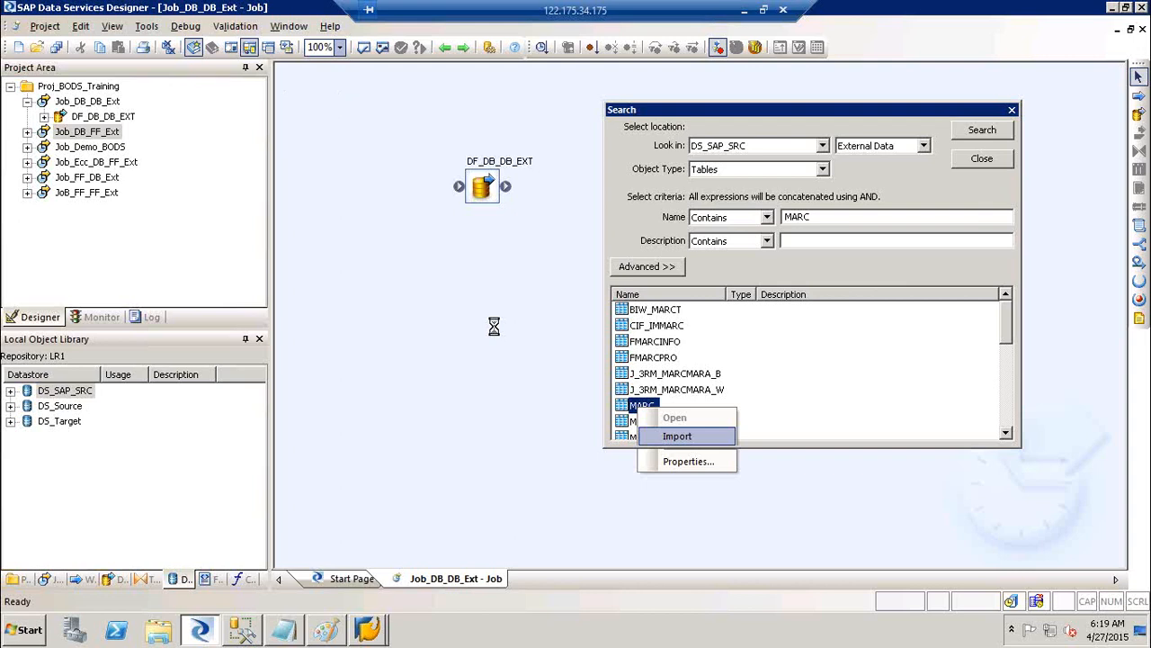
Label the Paint boxes 'MARA E', 'MARC EXT' and 'Join'
{"action": "left_click", "coordinate": [332, 633]}
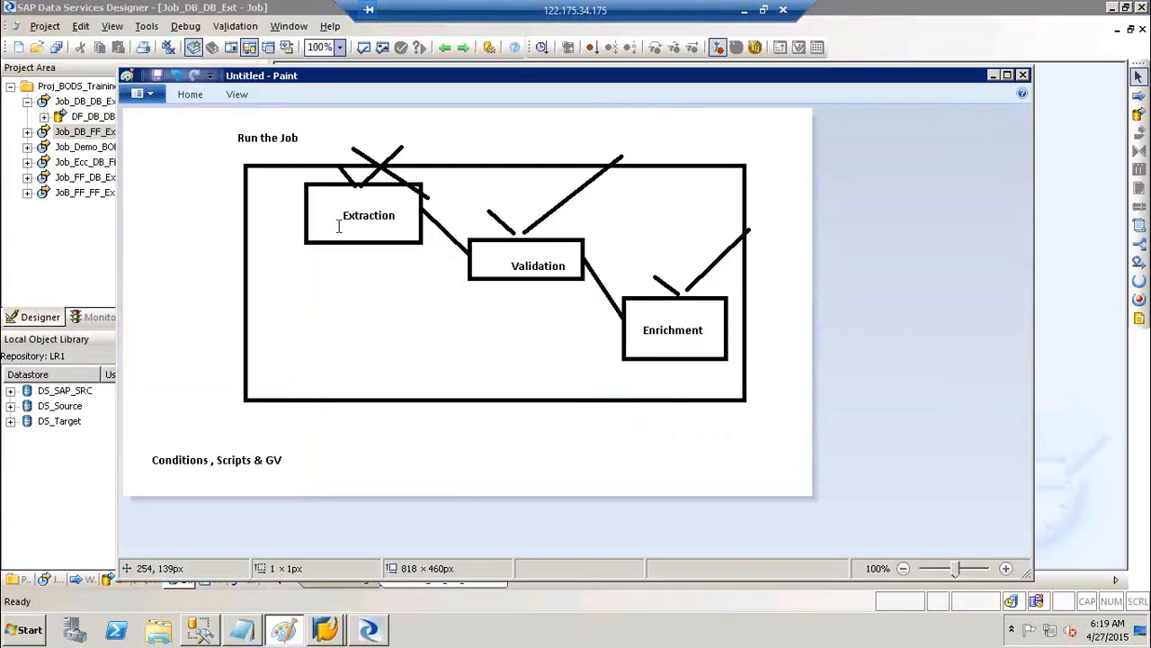
{"action": "left_click", "coordinate": [338, 224]}
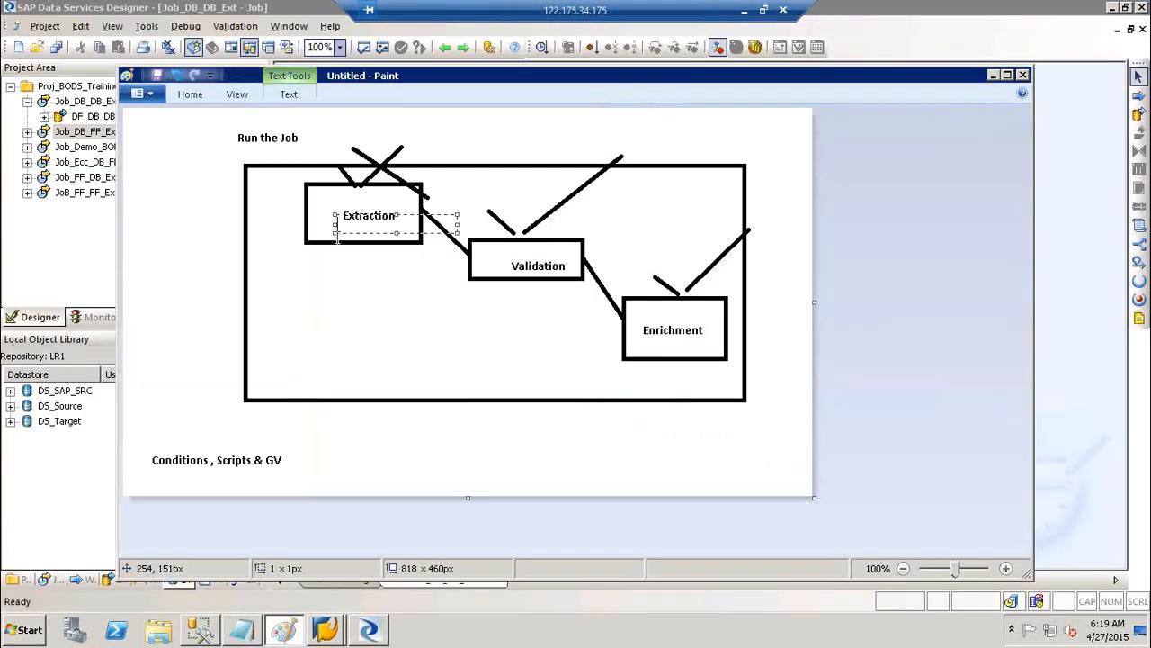
{"action": "type", "text": "MARA Ext"}
{"action": "left_click", "coordinate": [488, 249]}
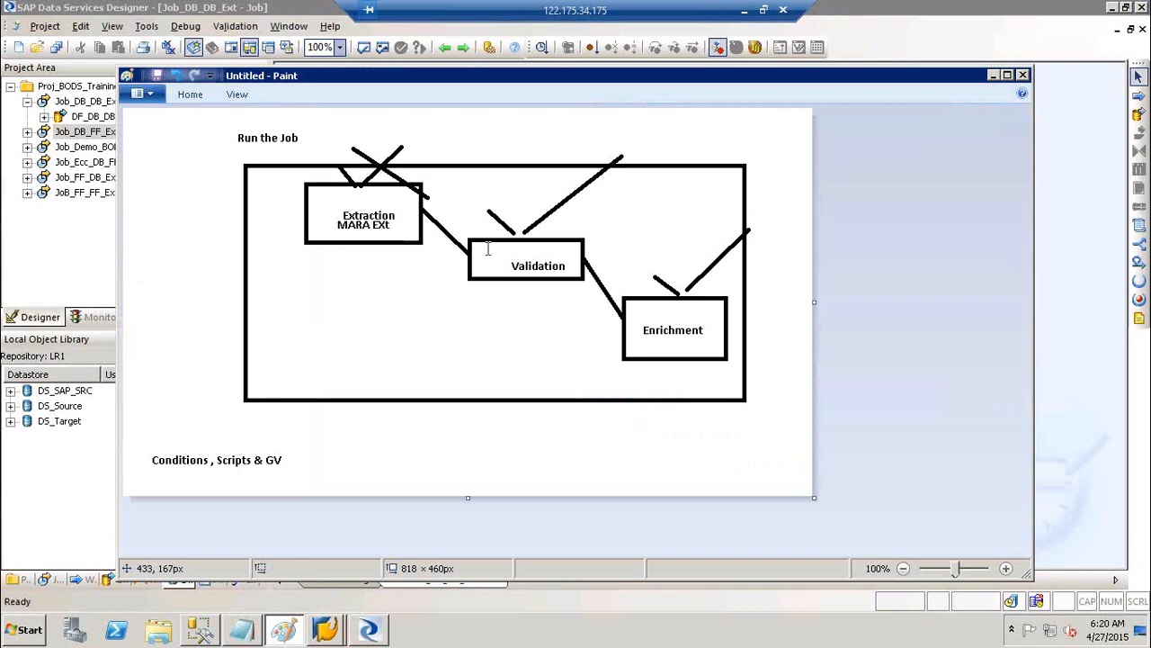
{"action": "left_click", "coordinate": [488, 250]}
{"action": "type", "text": "MARC E"}
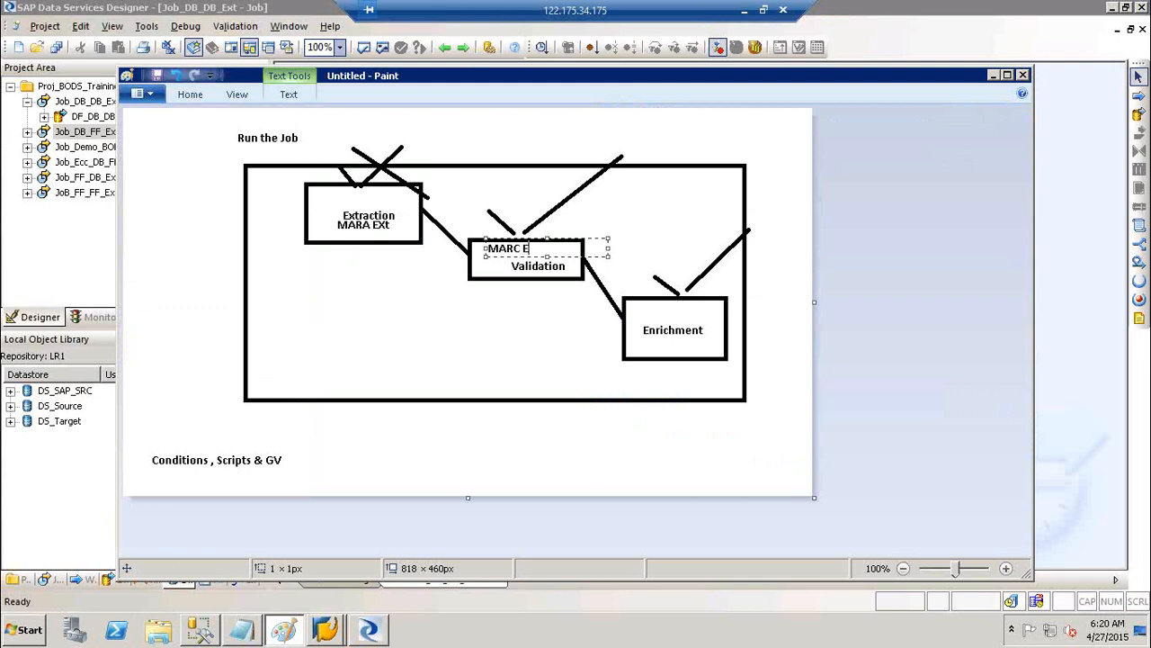
{"action": "type", "text": "XT"}
{"action": "left_click", "coordinate": [638, 306]}
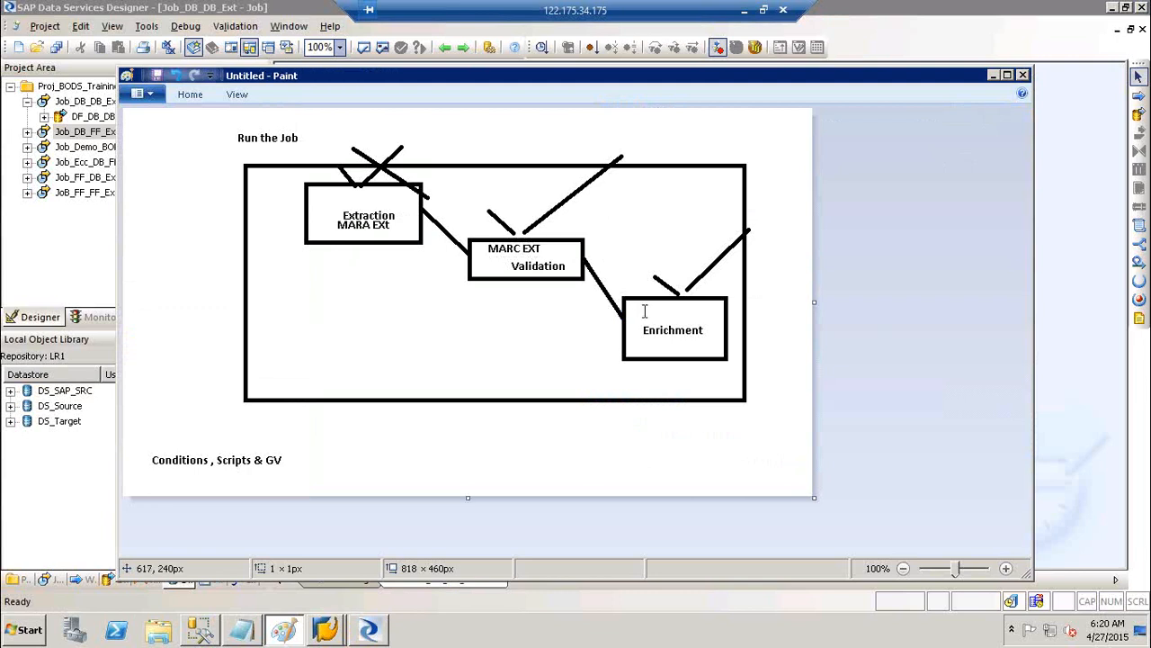
{"action": "left_click", "coordinate": [641, 308]}
{"action": "type", "text": "Join"}
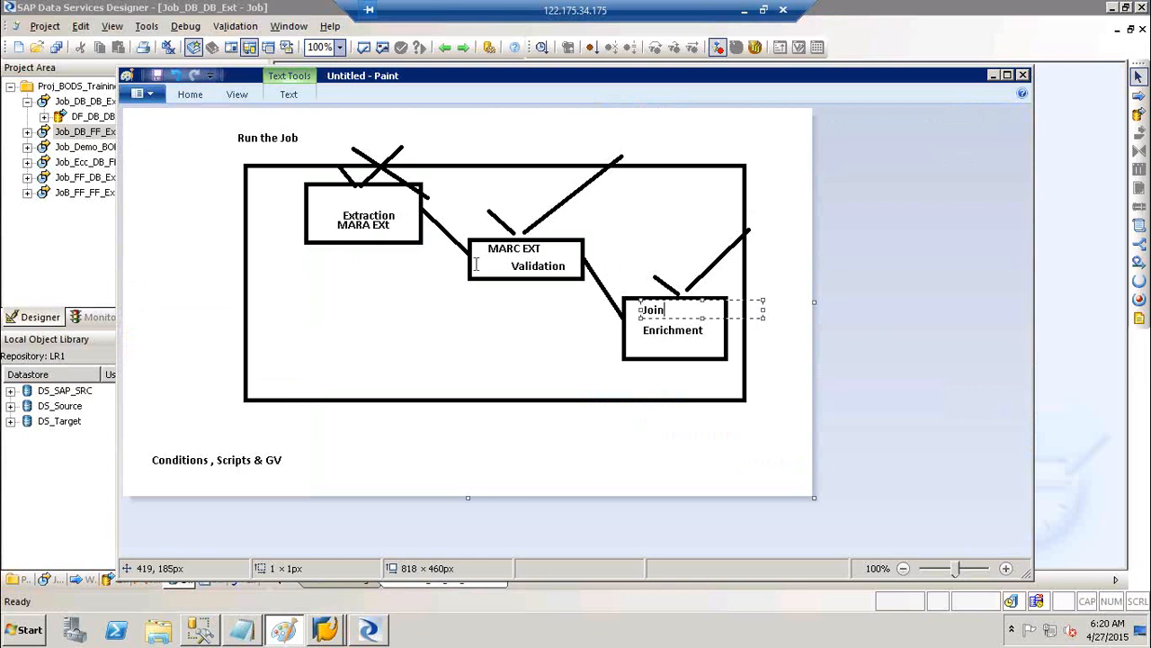
{"action": "left_click", "coordinate": [391, 220]}
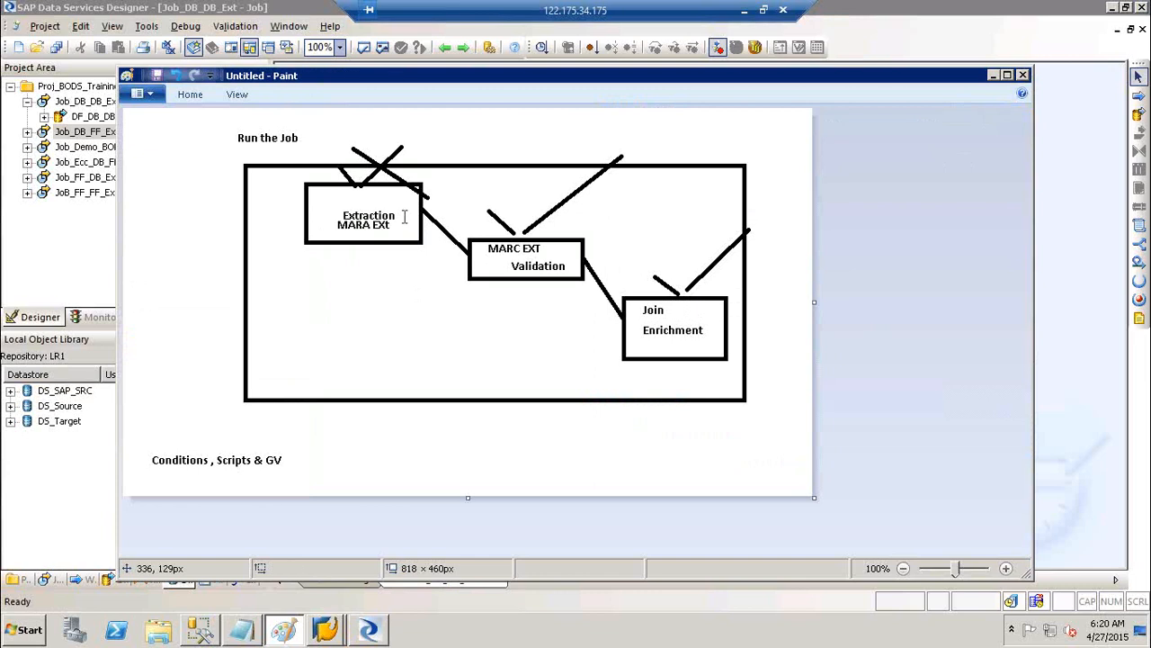
Mark out a new text area over the MARA EXt label, then return to Designer
{"action": "left_click", "coordinate": [385, 219]}
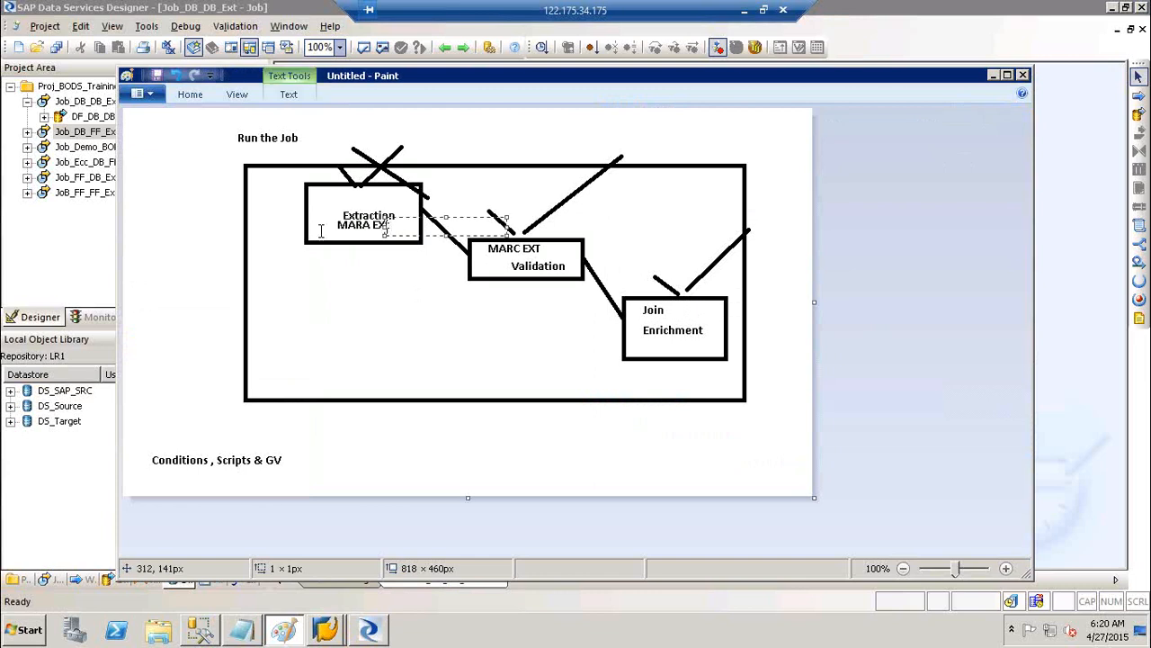
{"action": "left_click_drag", "start_coordinate": [333, 226], "coordinate": [372, 225]}
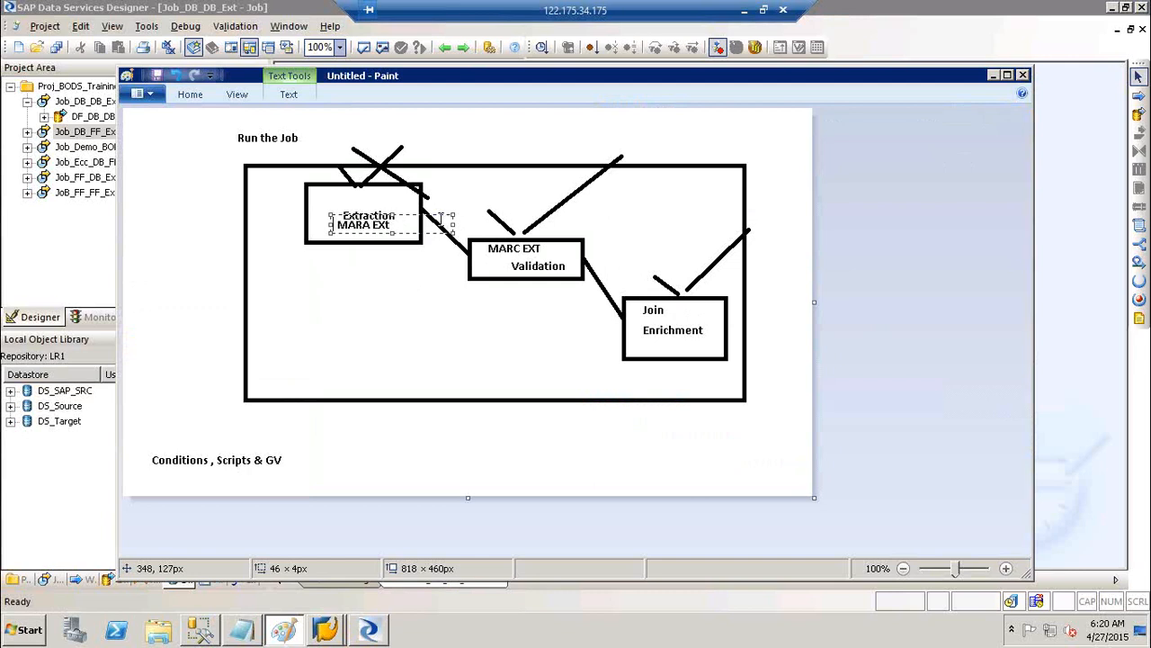
{"action": "key", "text": "alt+Tab"}
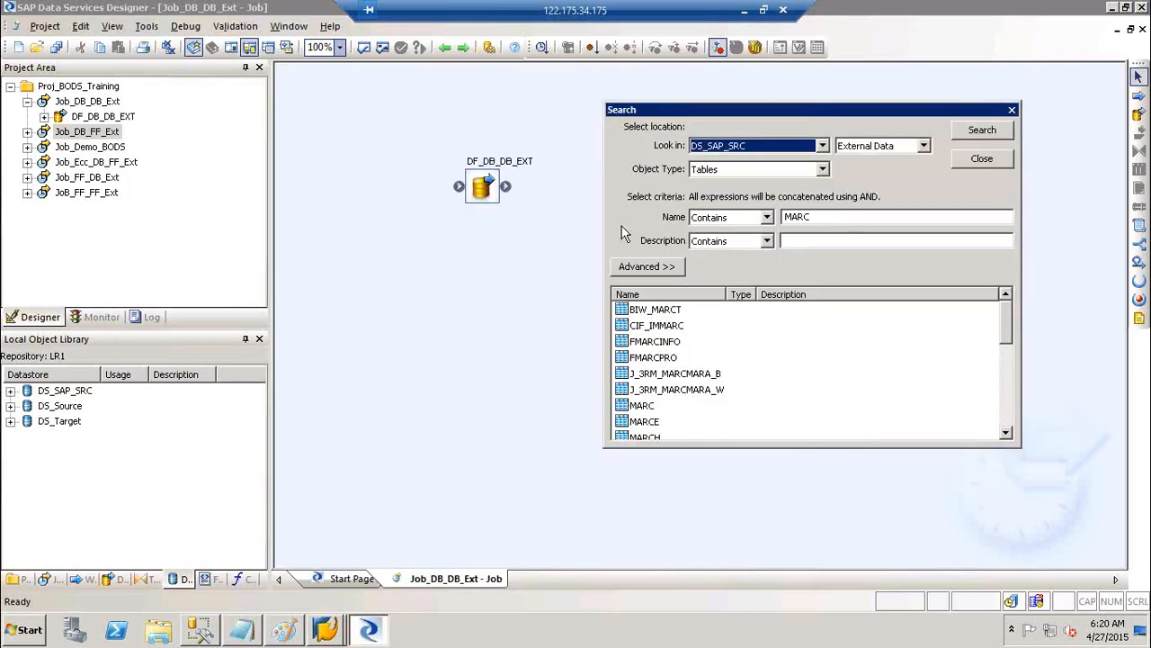
Expand DS_SAP_SRC Tables to show MARA and MARC, close the search, collapse Job_DB_DB_Ext
{"action": "left_click", "coordinate": [10, 390]}
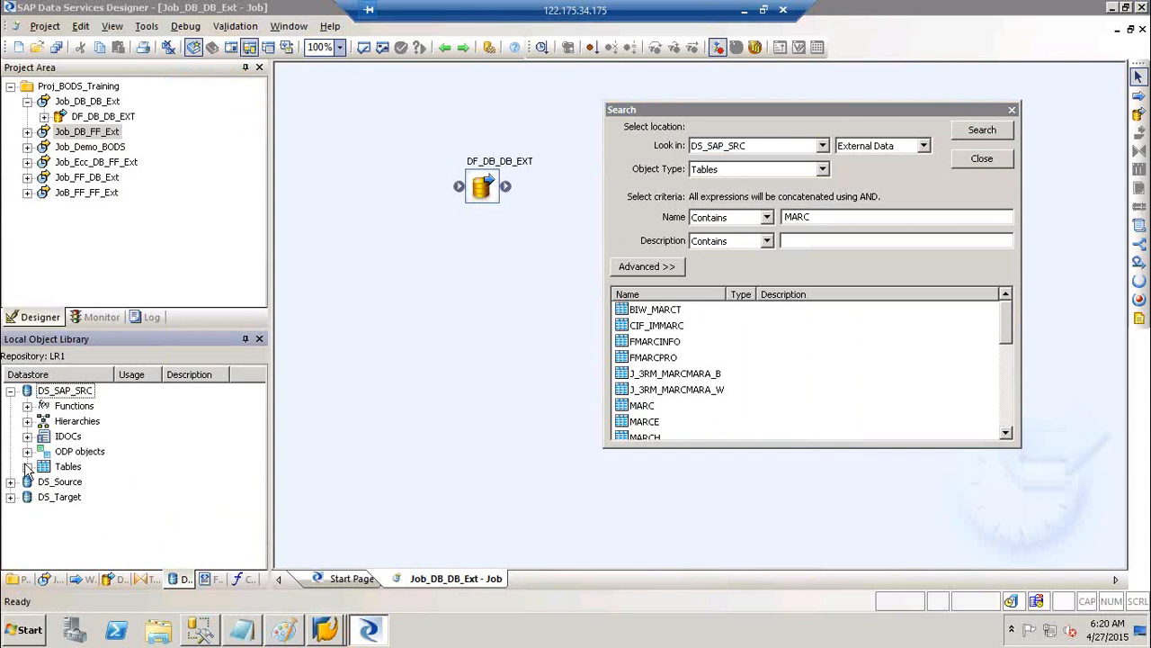
{"action": "left_click", "coordinate": [27, 466]}
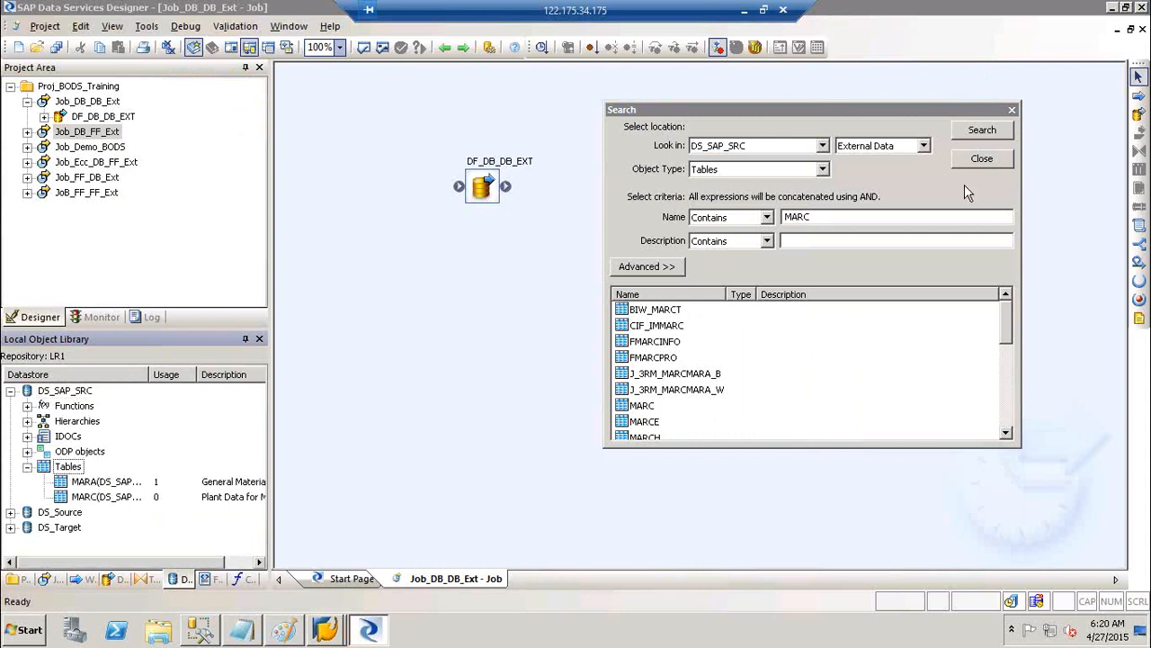
{"action": "left_click", "coordinate": [990, 161]}
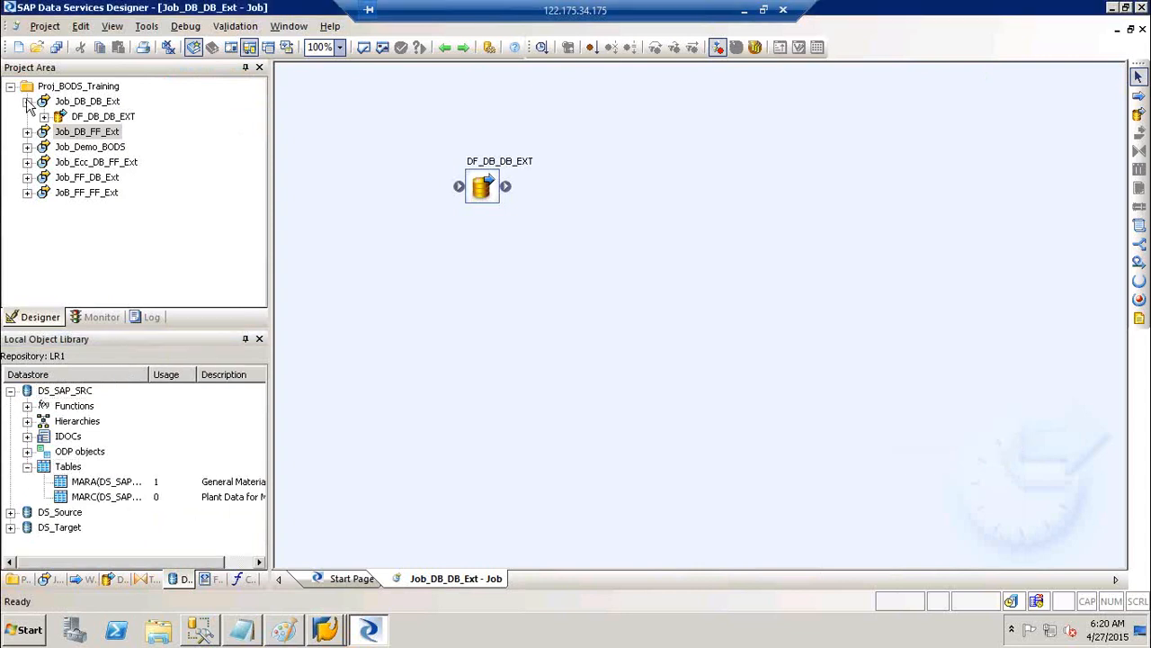
{"action": "left_click", "coordinate": [27, 101]}
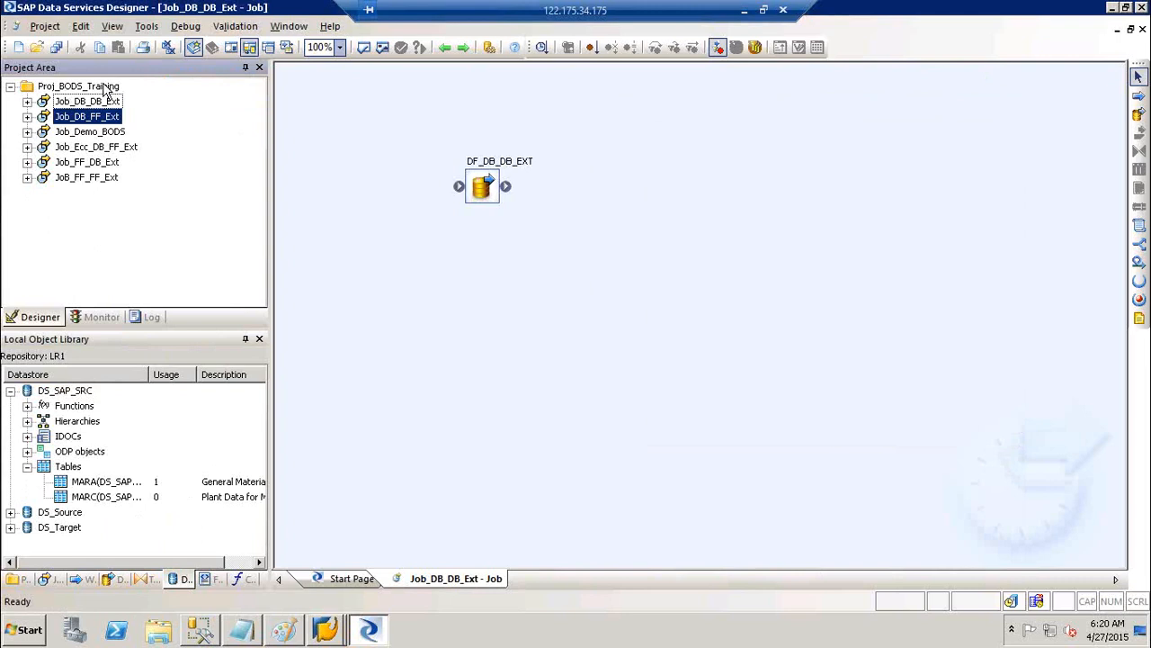
Add batch job Job_Cond_Scr_GV under Proj_BODS_Training and drop a data flow onto its canvas
{"action": "right_click", "coordinate": [105, 88]}
{"action": "left_click", "coordinate": [144, 93]}
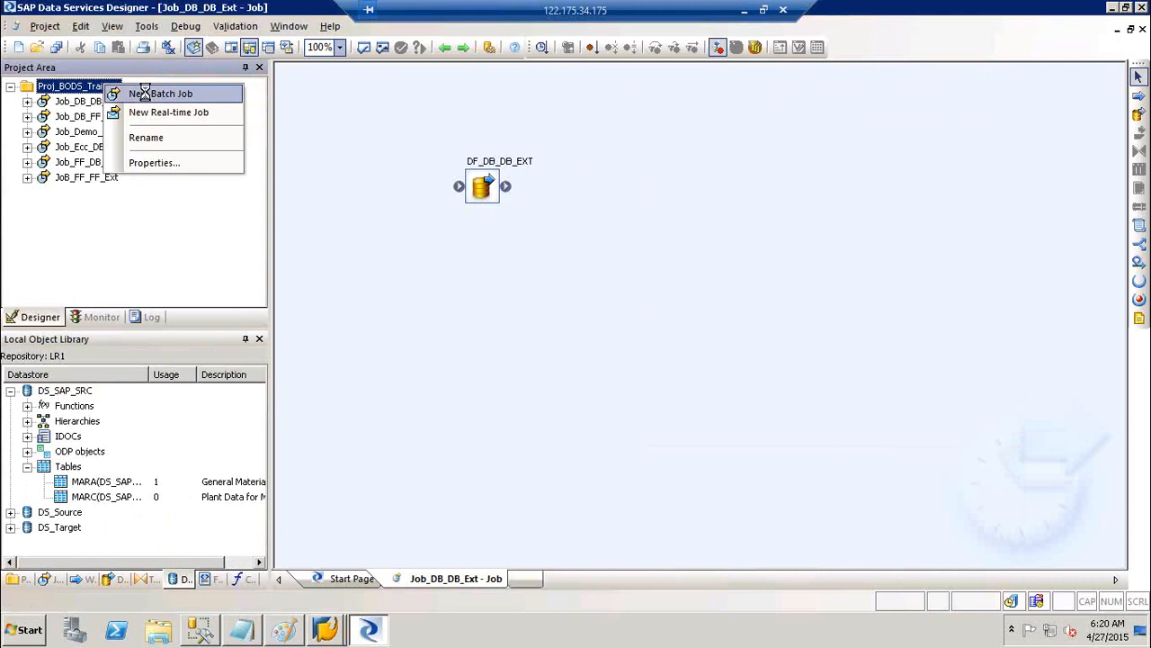
{"action": "type", "text": "Jo"}
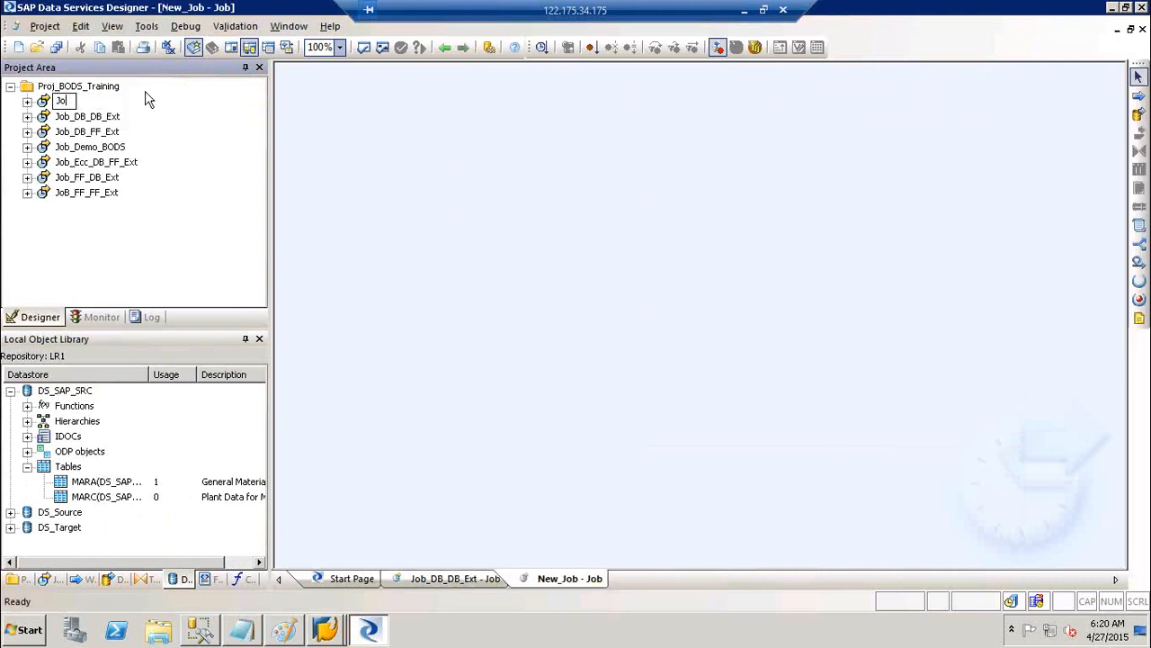
{"action": "type", "text": "b_Cond_Scr_GV"}
{"action": "left_click", "coordinate": [426, 185]}
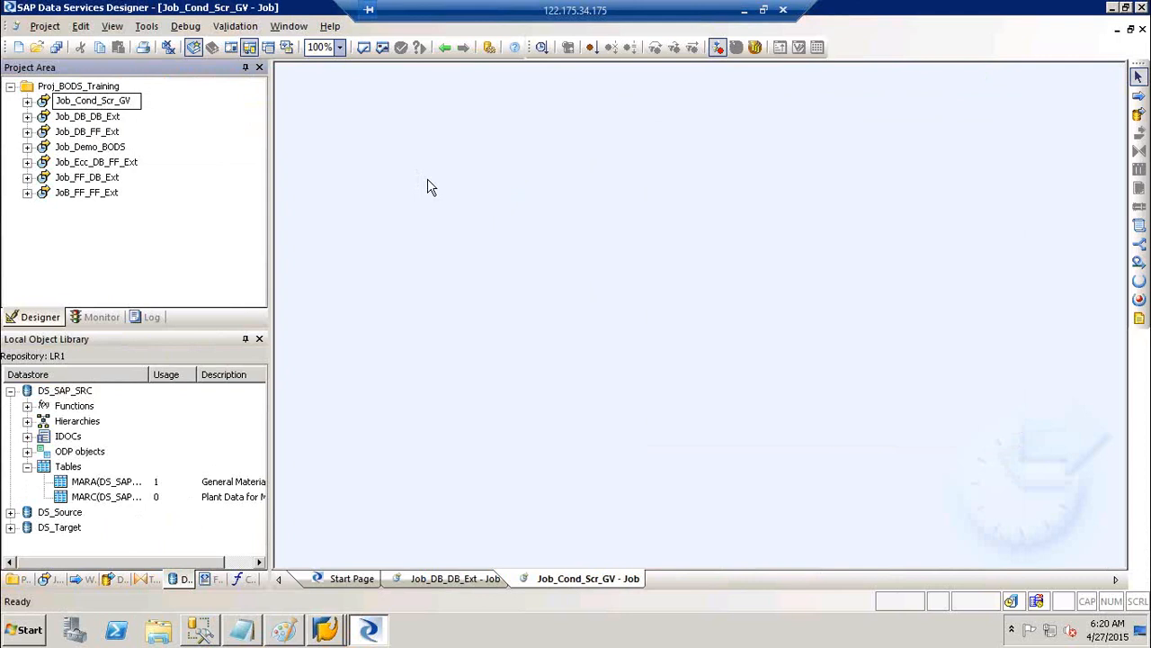
{"action": "left_click", "coordinate": [1138, 115]}
{"action": "left_click", "coordinate": [627, 186]}
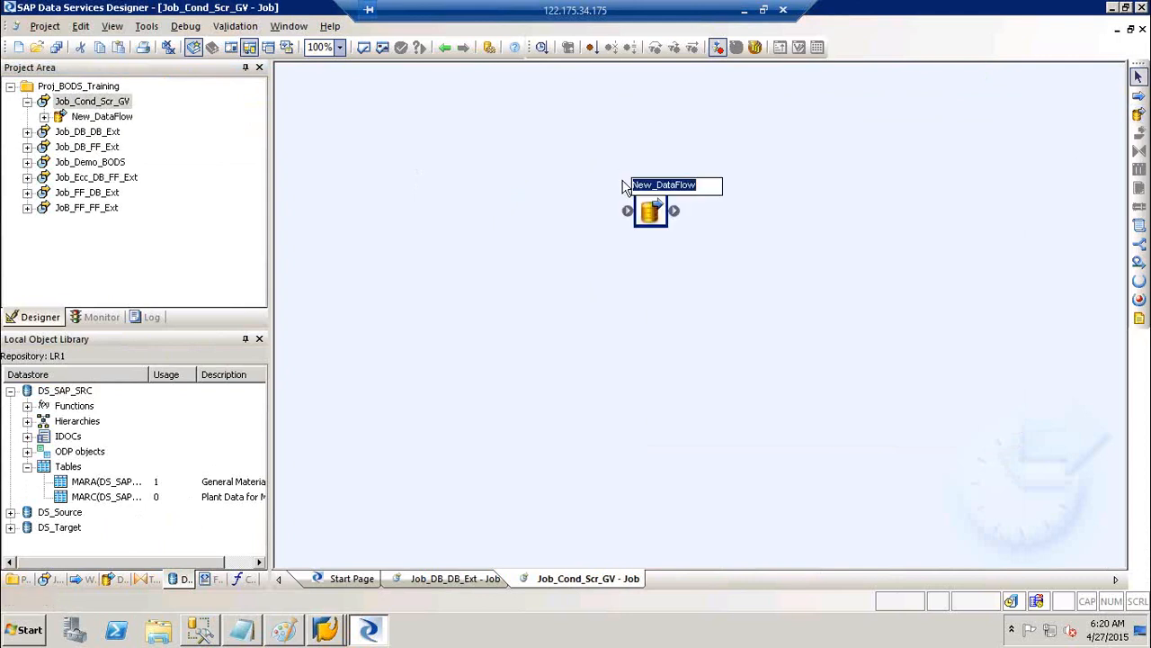
Delete the DF data flow from the job
{"action": "type", "text": "DF"}
{"action": "key", "text": "BackSpace"}
{"action": "key", "text": "BackSpace"}
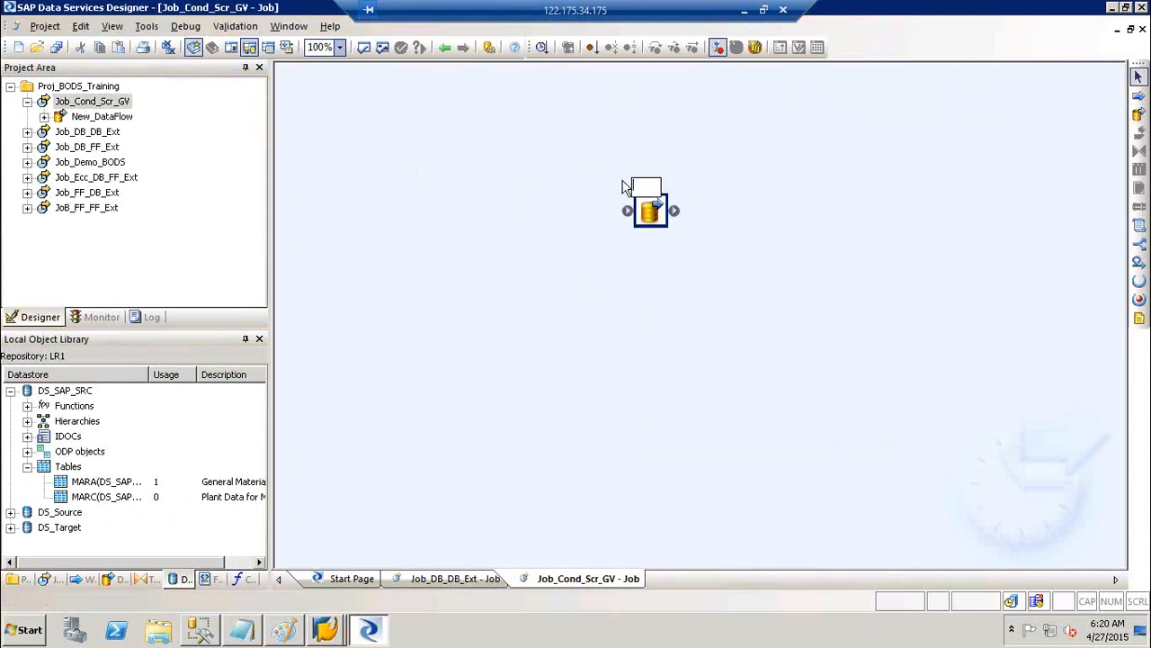
{"action": "left_click", "coordinate": [653, 216]}
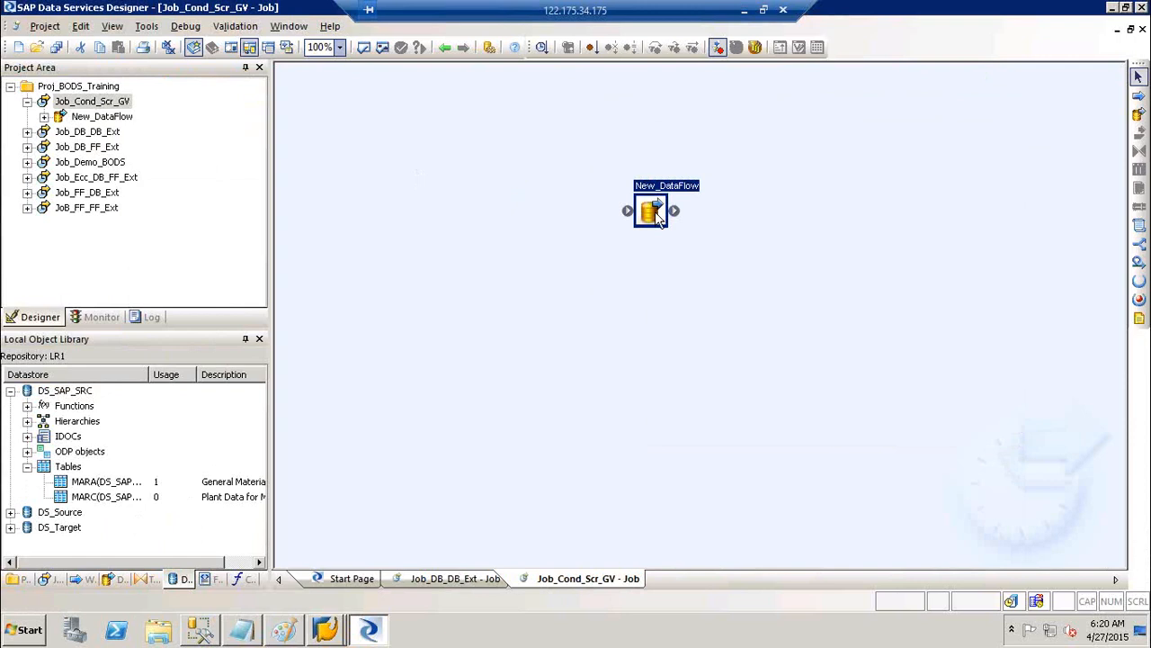
{"action": "key", "text": "Delete"}
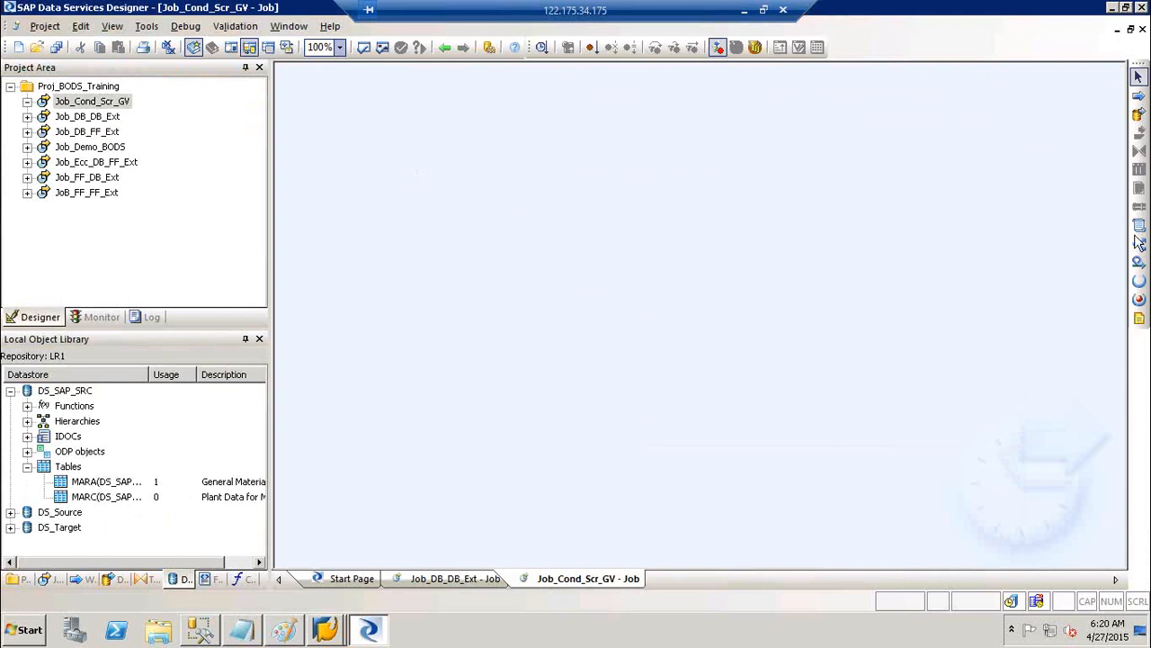
Add three conditionals named Cond_MARA, COND_MARC and Cond_Join, each placed below-right of the previous
{"action": "left_click", "coordinate": [1140, 244]}
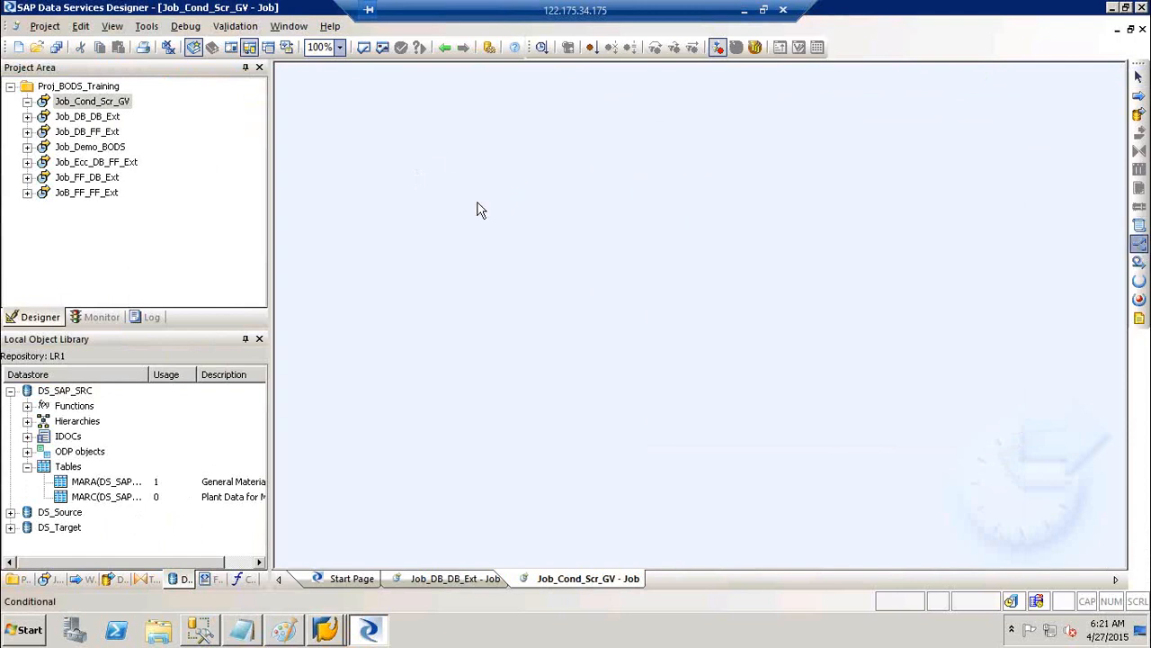
{"action": "left_click", "coordinate": [436, 180]}
{"action": "type", "text": "Co"}
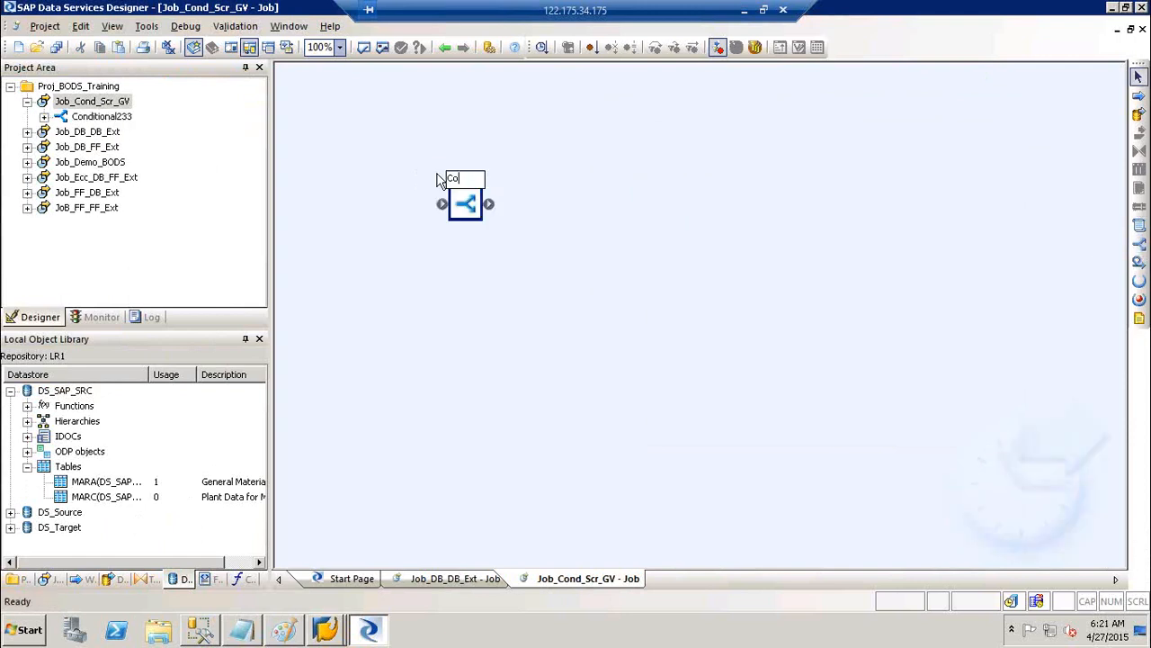
{"action": "type", "text": "nd_MARA"}
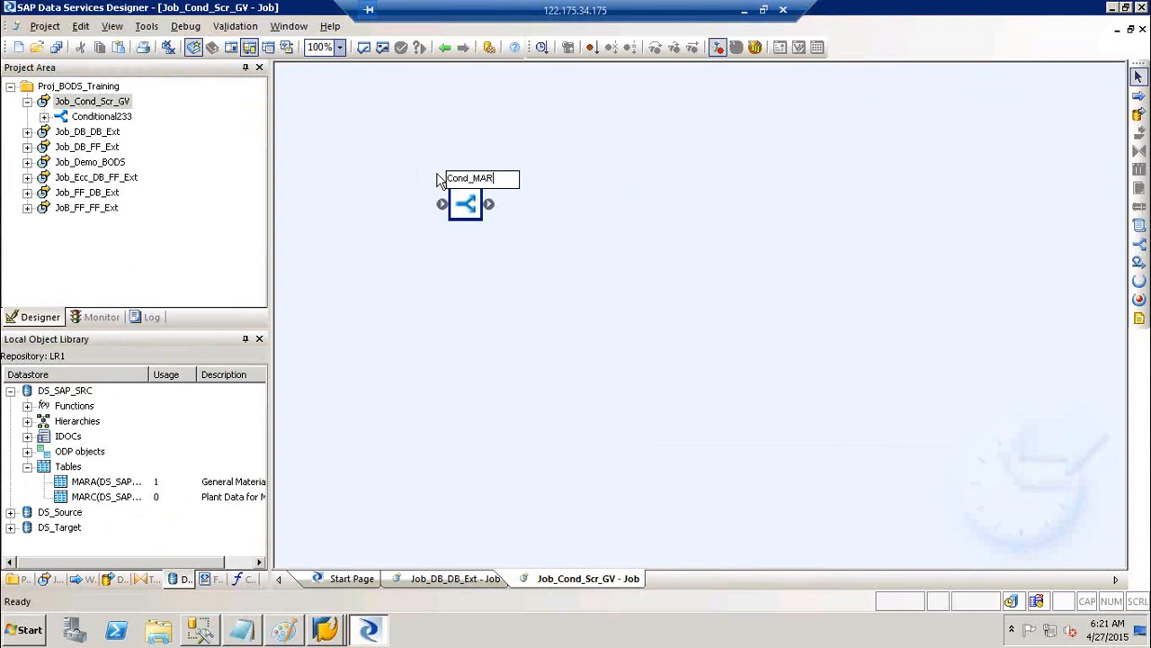
{"action": "left_click", "coordinate": [755, 280]}
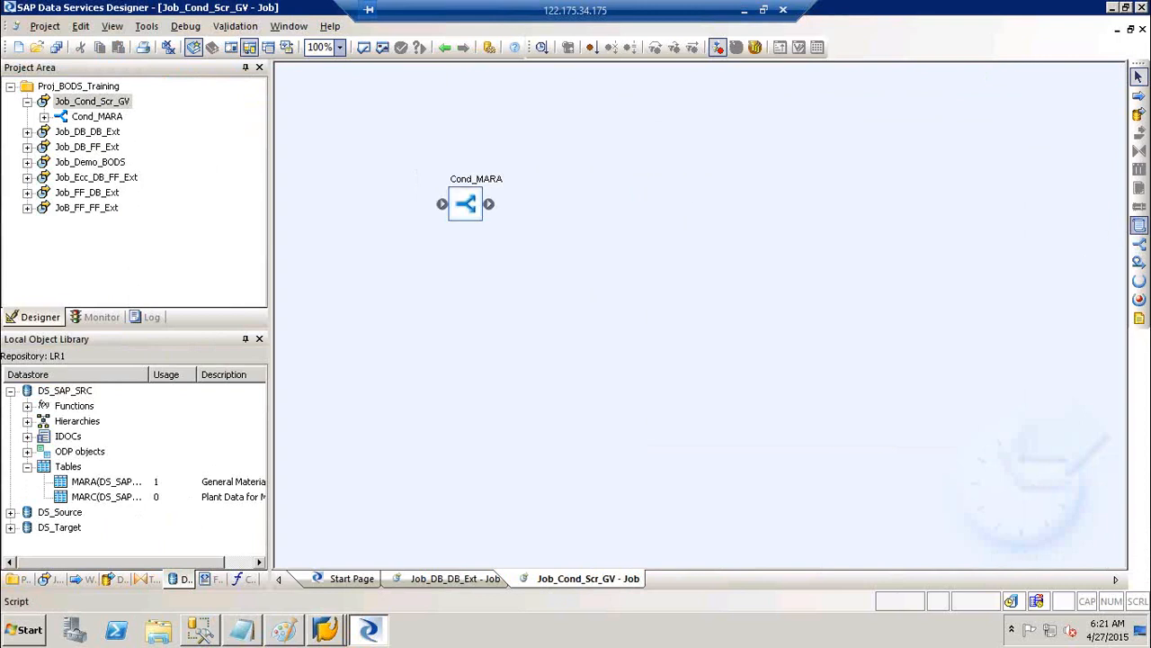
{"action": "left_click", "coordinate": [1140, 243]}
{"action": "left_click", "coordinate": [577, 250]}
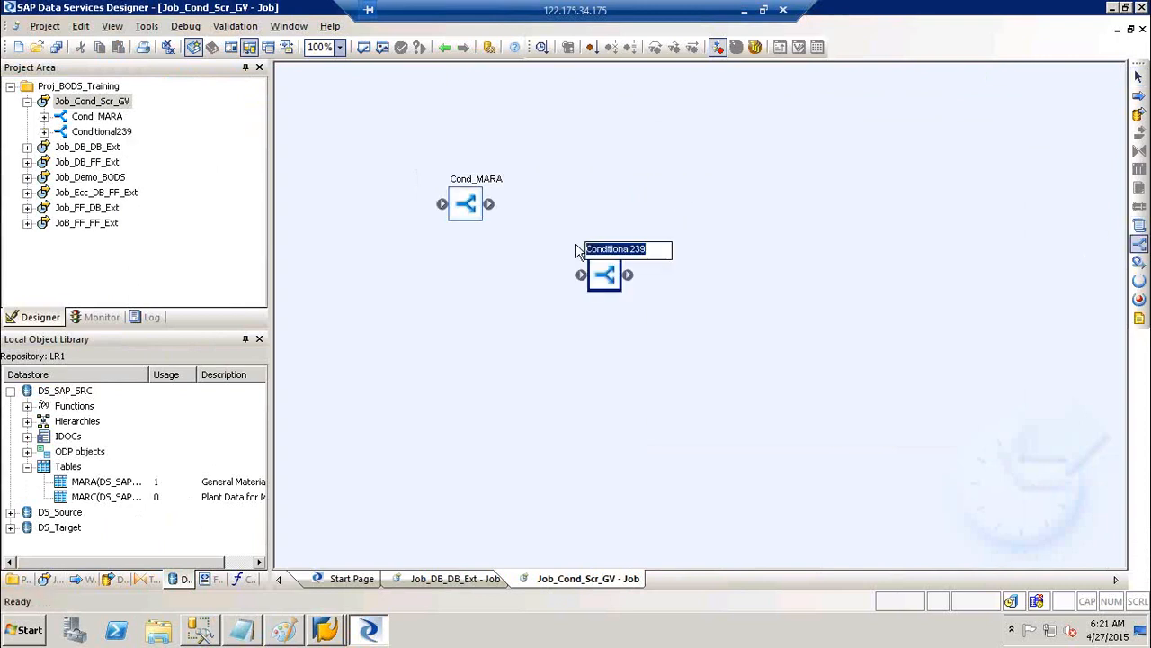
{"action": "type", "text": "COND_"}
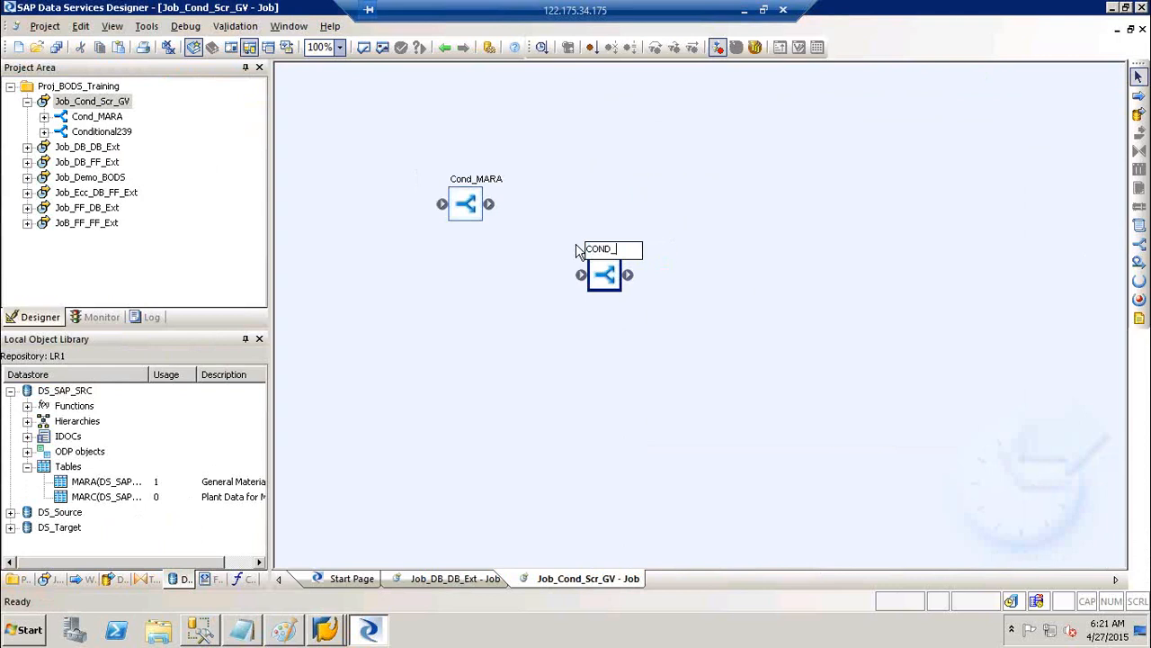
{"action": "type", "text": "MARC"}
{"action": "left_click", "coordinate": [741, 318]}
{"action": "left_click", "coordinate": [1139, 243]}
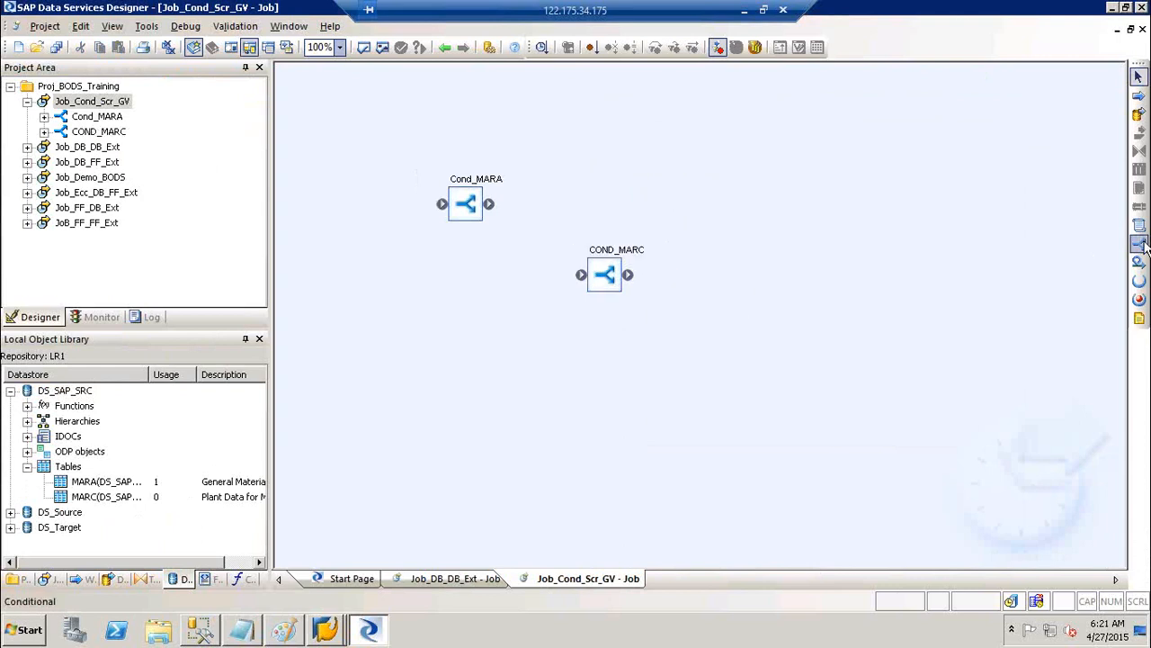
{"action": "left_click", "coordinate": [695, 308]}
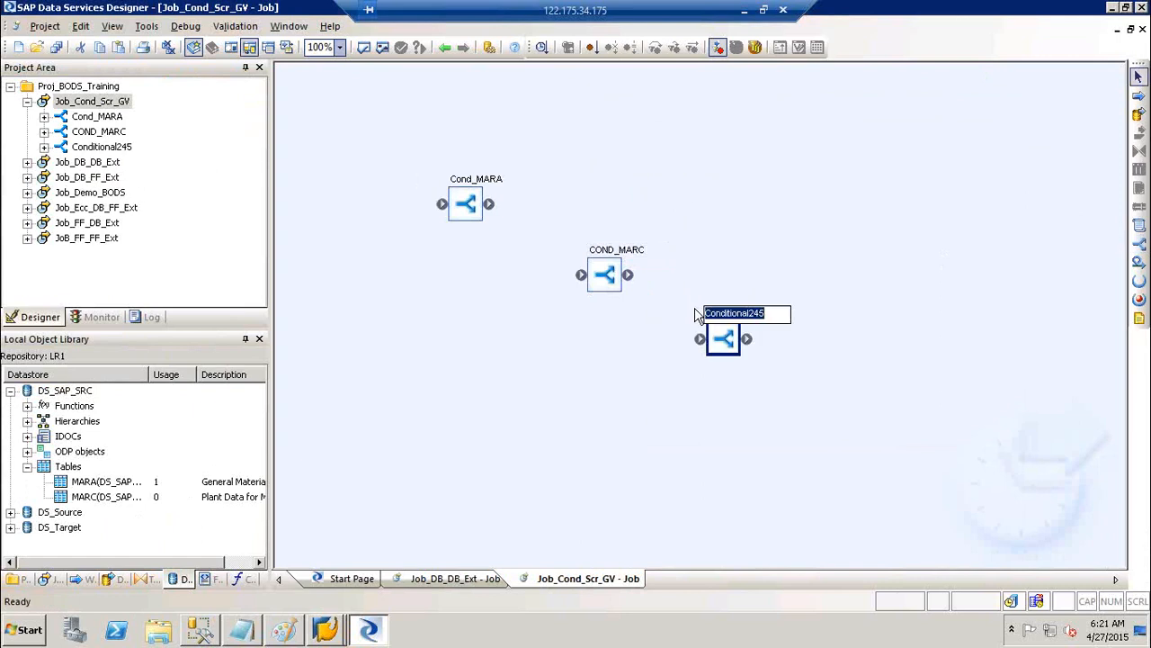
{"action": "type", "text": "Cond_Join"}
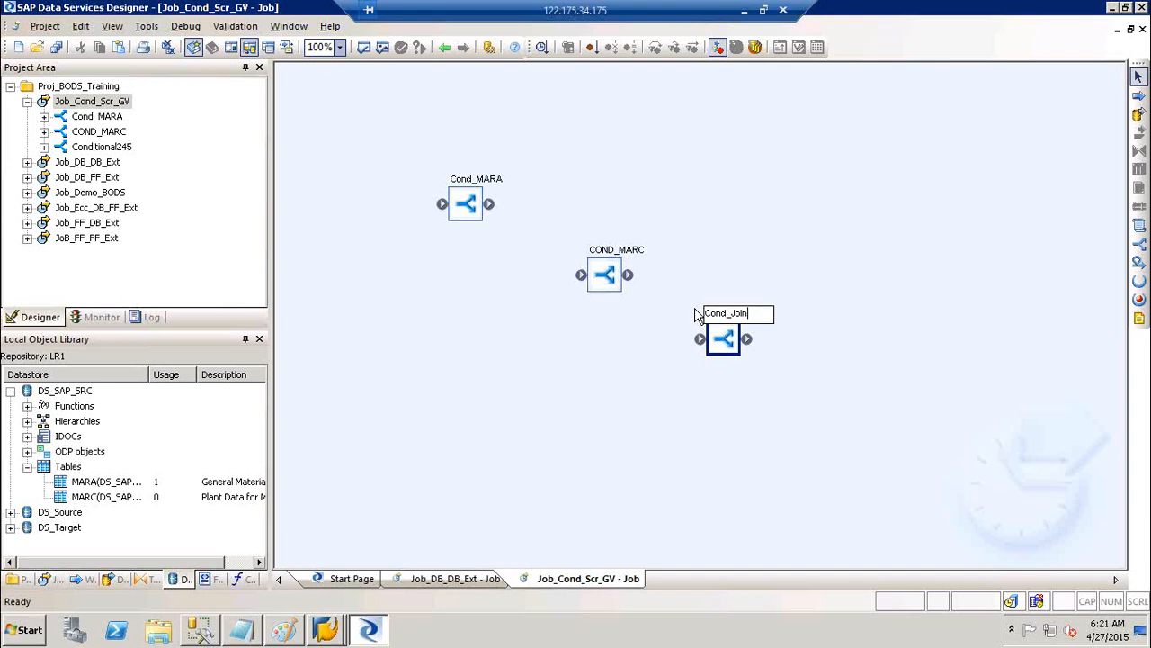
{"action": "left_click", "coordinate": [830, 240]}
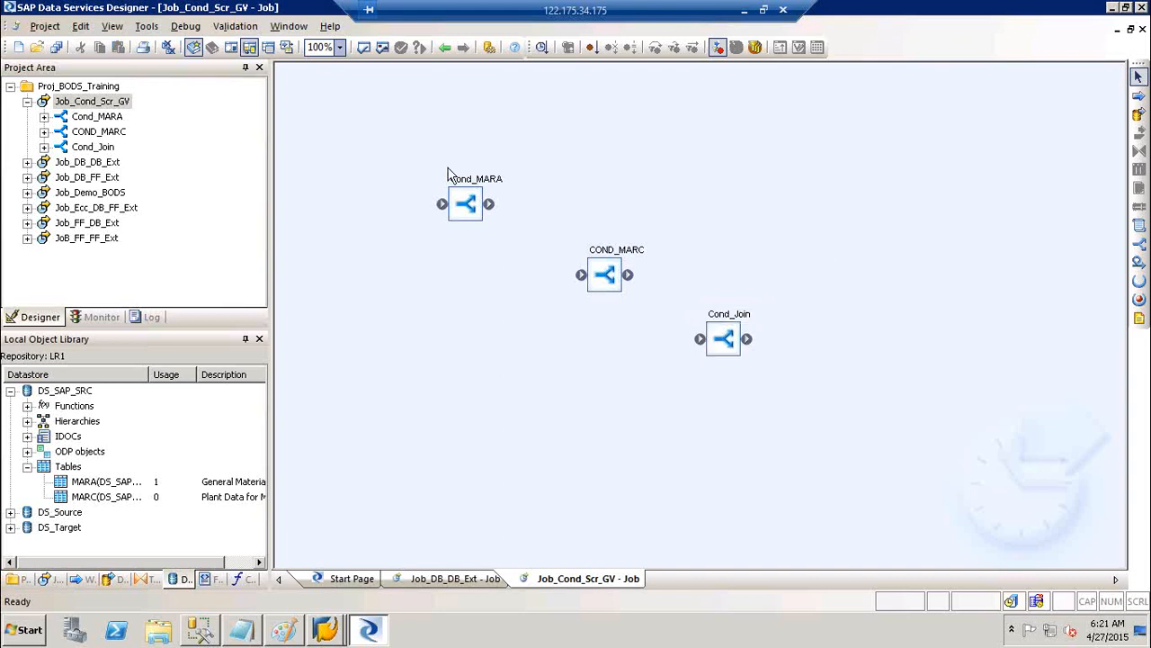
Nudge Cond_MARA, COND_MARC and Cond_Join into a tidy diagonal line
{"action": "left_click_drag", "start_coordinate": [472, 214], "coordinate": [476, 230]}
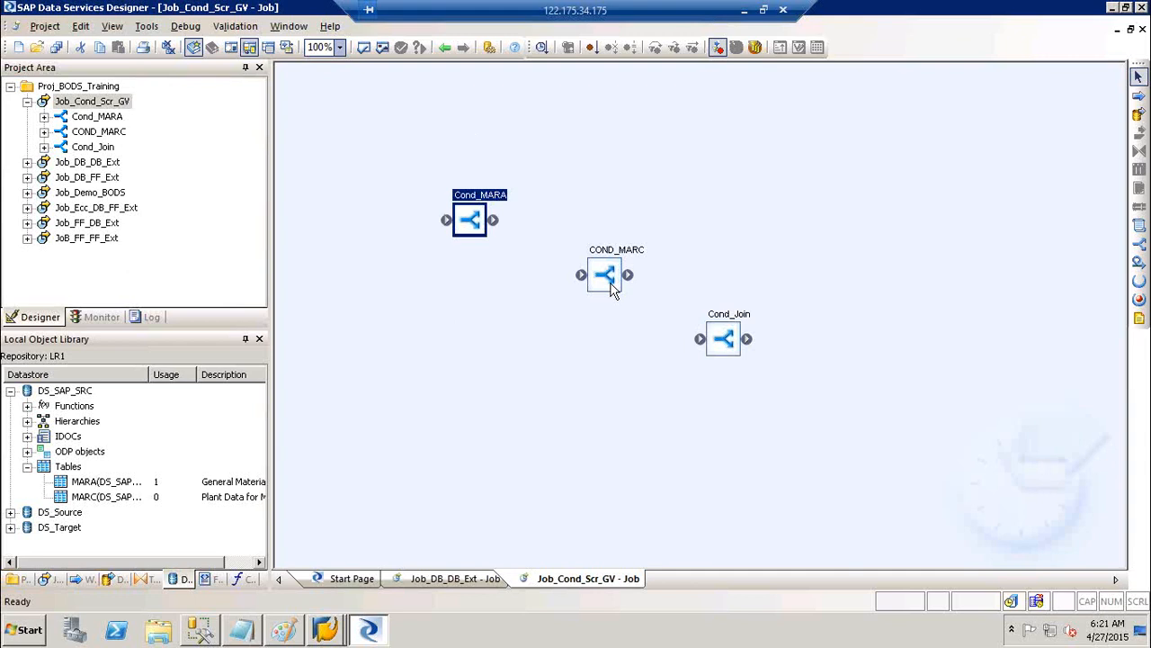
{"action": "left_click_drag", "start_coordinate": [601, 275], "coordinate": [587, 261]}
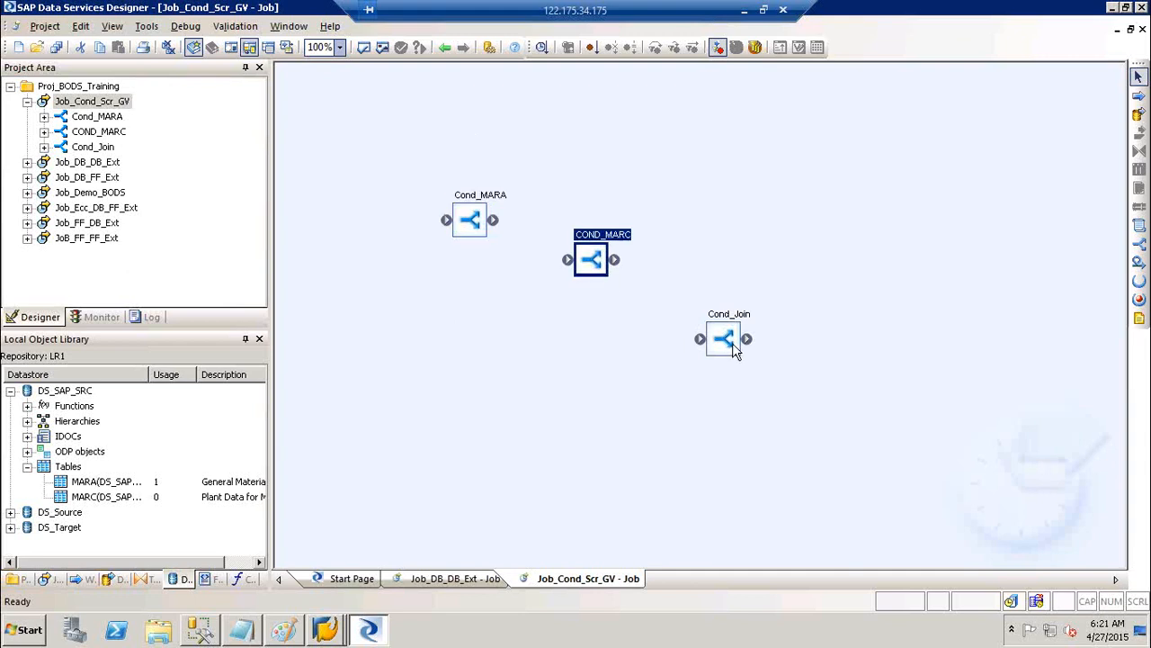
{"action": "left_click_drag", "start_coordinate": [732, 343], "coordinate": [713, 331]}
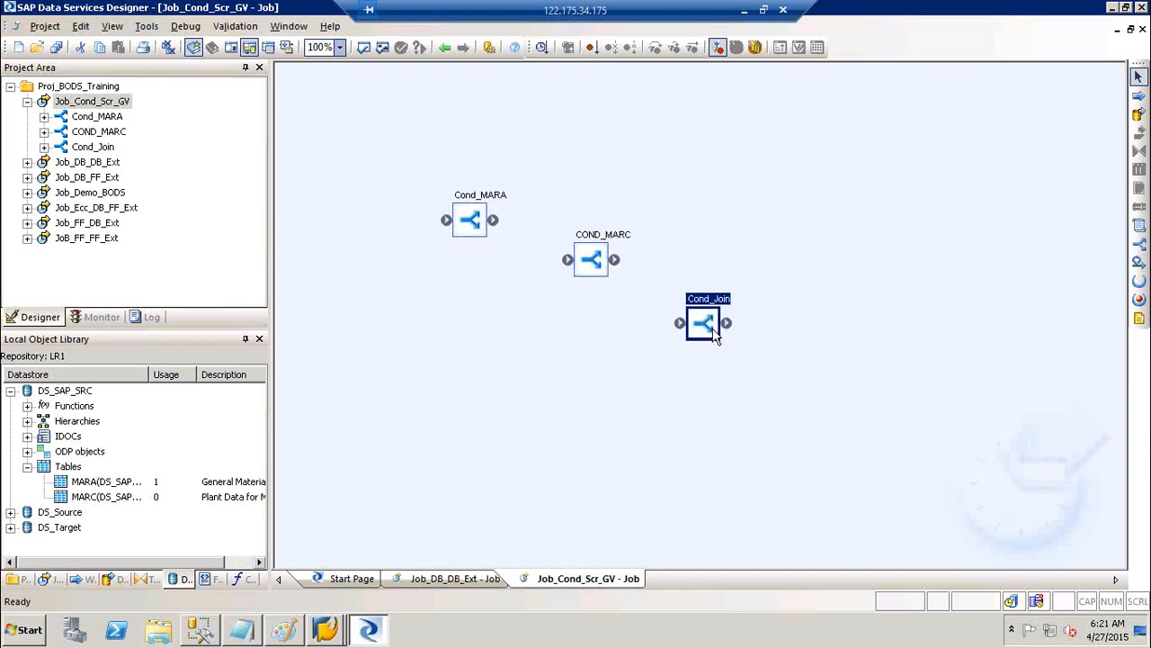
{"action": "left_click", "coordinate": [1138, 232]}
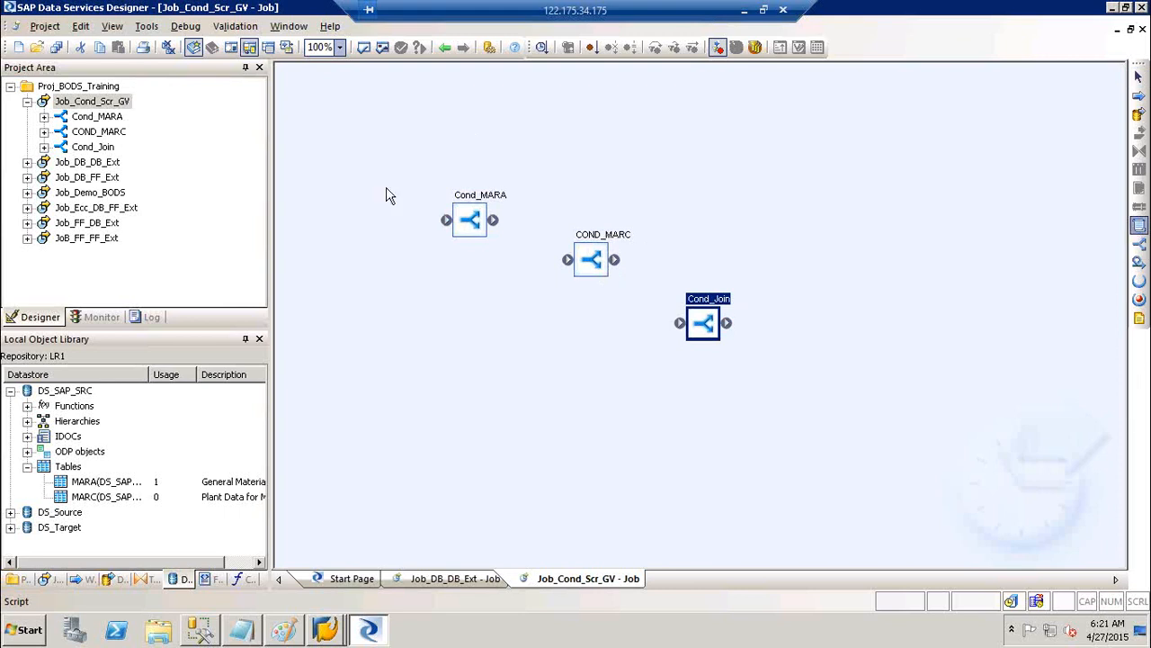
Add a script named Scr_init above-left of Cond_MARA
{"action": "left_click", "coordinate": [367, 151]}
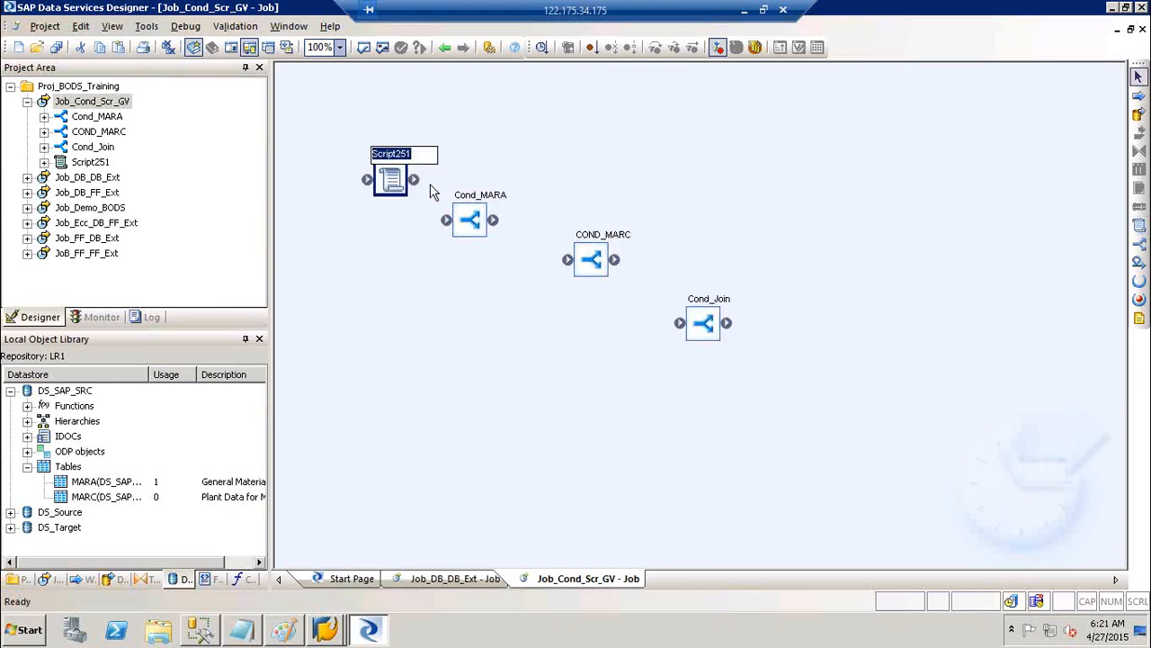
{"action": "type", "text": "Scr_init"}
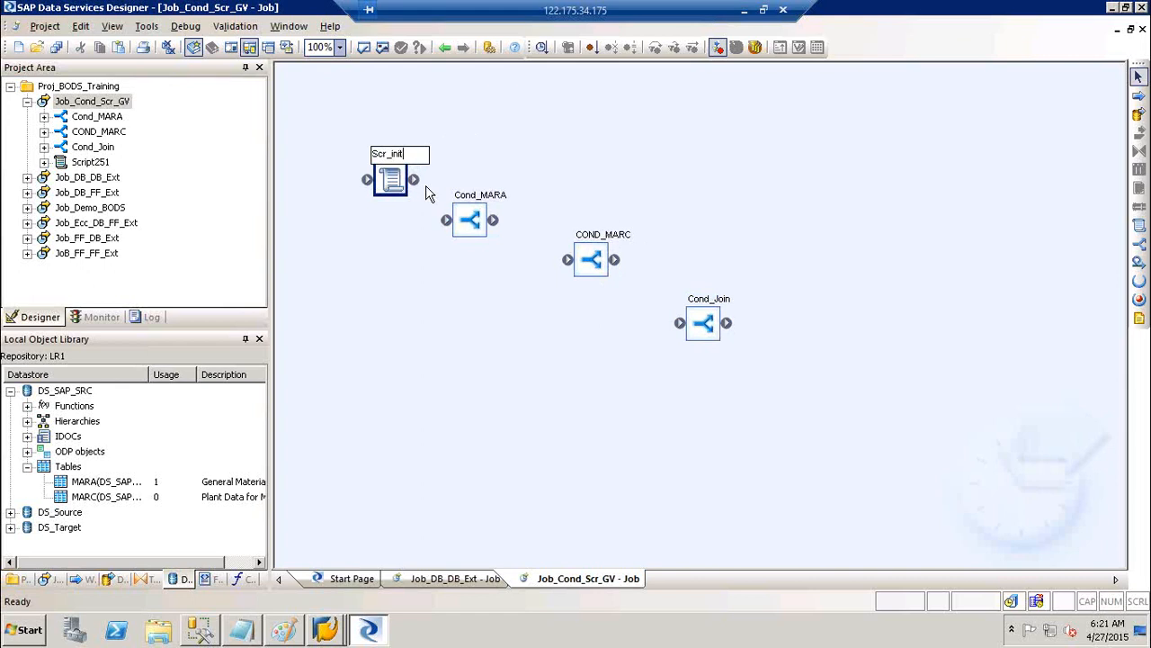
{"action": "left_click", "coordinate": [385, 190]}
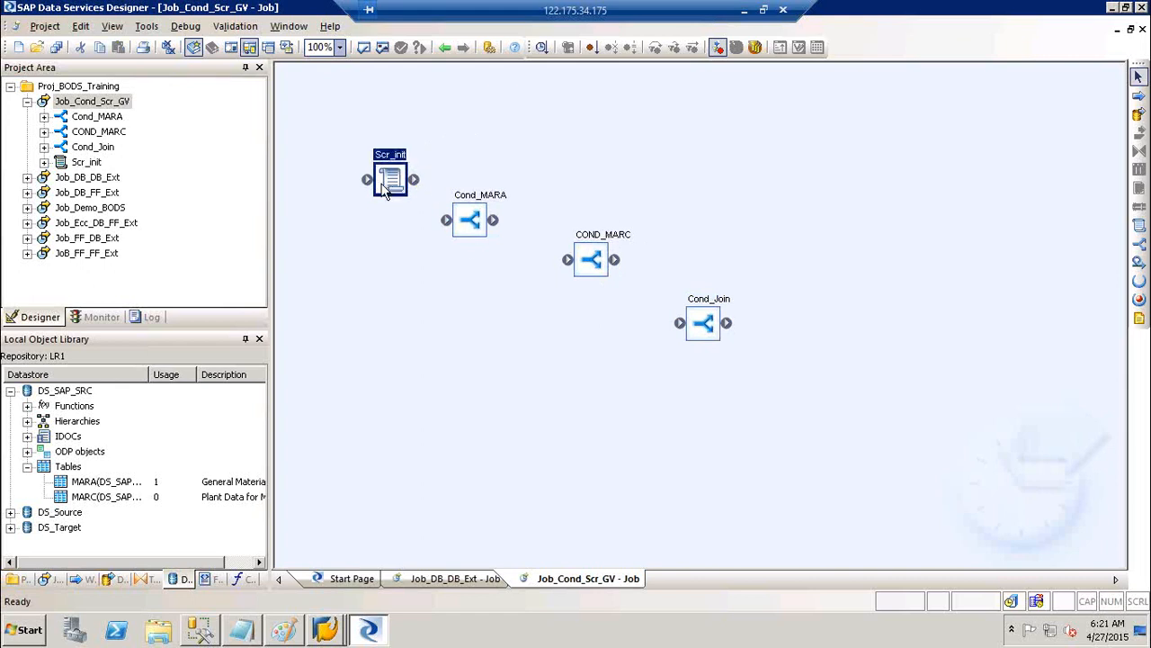
Align Scr_init and the three conditionals diagonally and link Scr_init into the chain
{"action": "left_click_drag", "start_coordinate": [385, 189], "coordinate": [381, 187]}
{"action": "left_click_drag", "start_coordinate": [478, 220], "coordinate": [483, 217]}
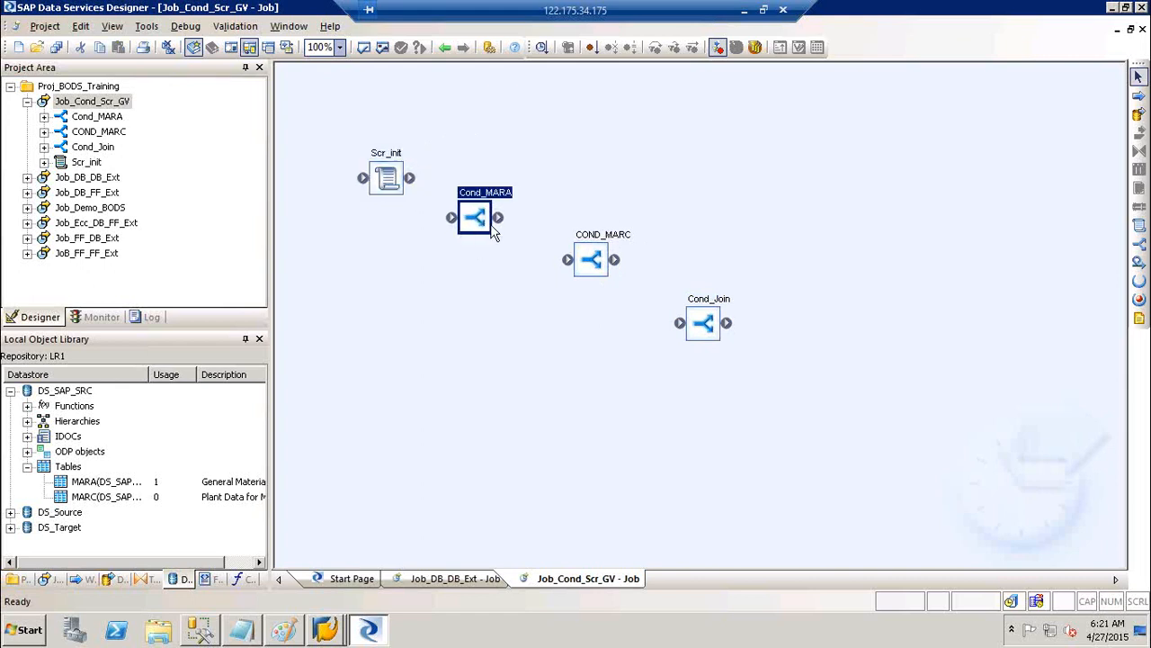
{"action": "left_click_drag", "start_coordinate": [596, 264], "coordinate": [563, 263]}
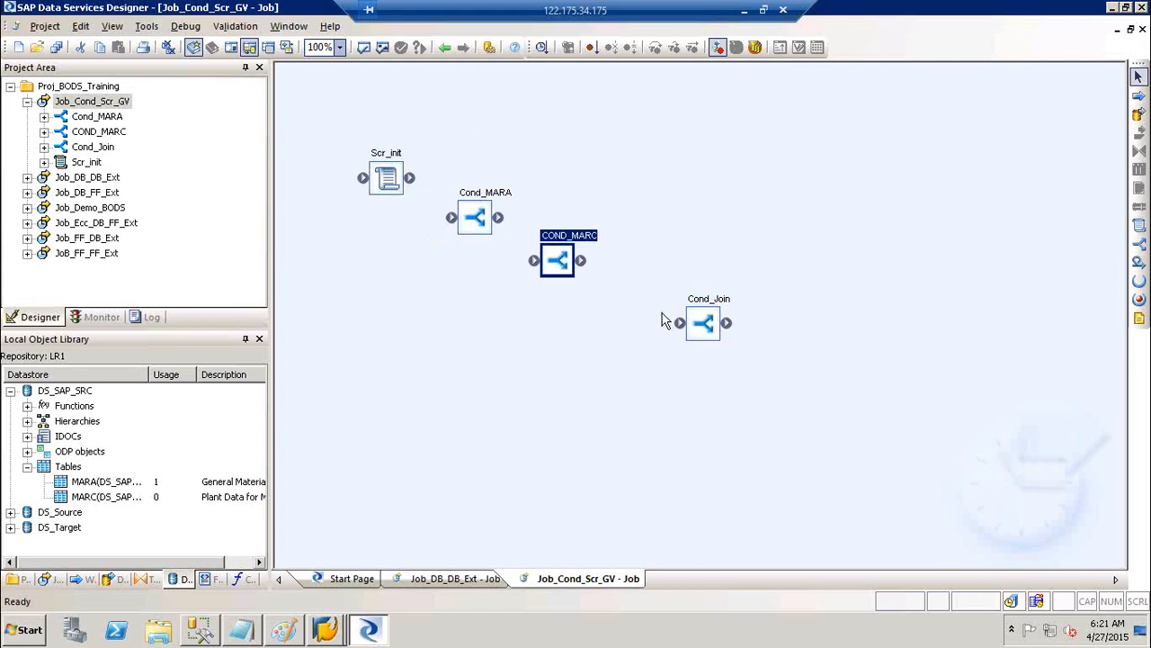
{"action": "left_click_drag", "start_coordinate": [703, 324], "coordinate": [654, 308]}
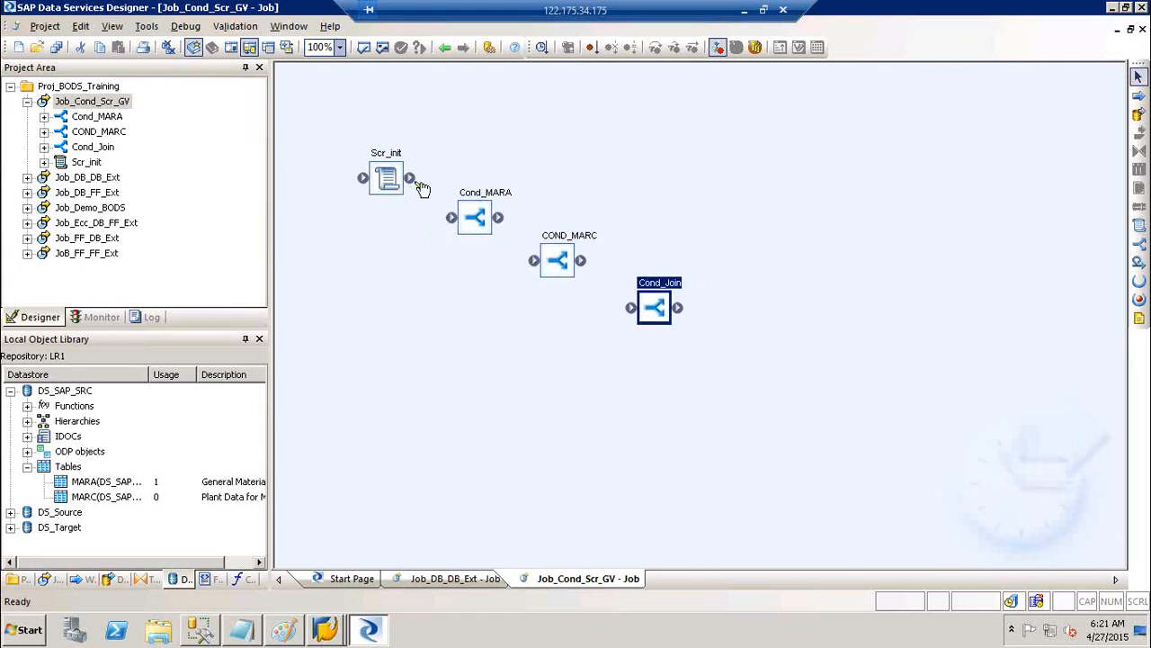
{"action": "mouse_move", "coordinate": [419, 184]}
{"action": "left_mouse_down"}
{"action": "mouse_move", "coordinate": [456, 221]}
{"action": "mouse_move", "coordinate": [627, 304]}
{"action": "mouse_move", "coordinate": [653, 329]}
{"action": "mouse_move", "coordinate": [635, 310]}
{"action": "left_mouse_up"}
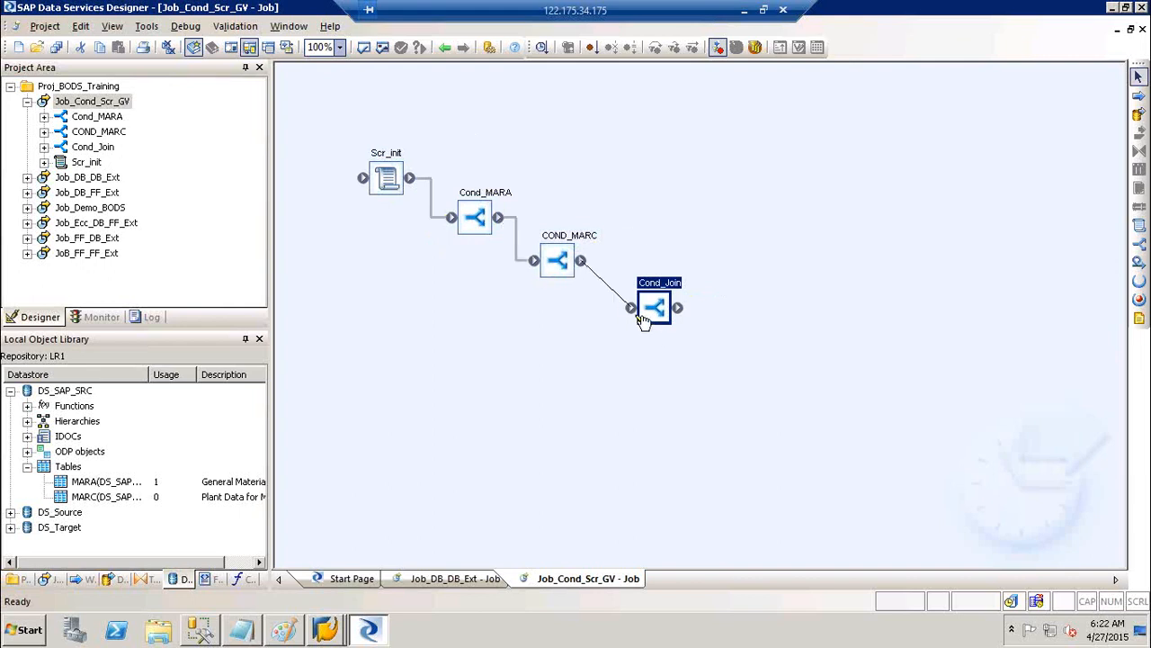
{"action": "left_click", "coordinate": [856, 221]}
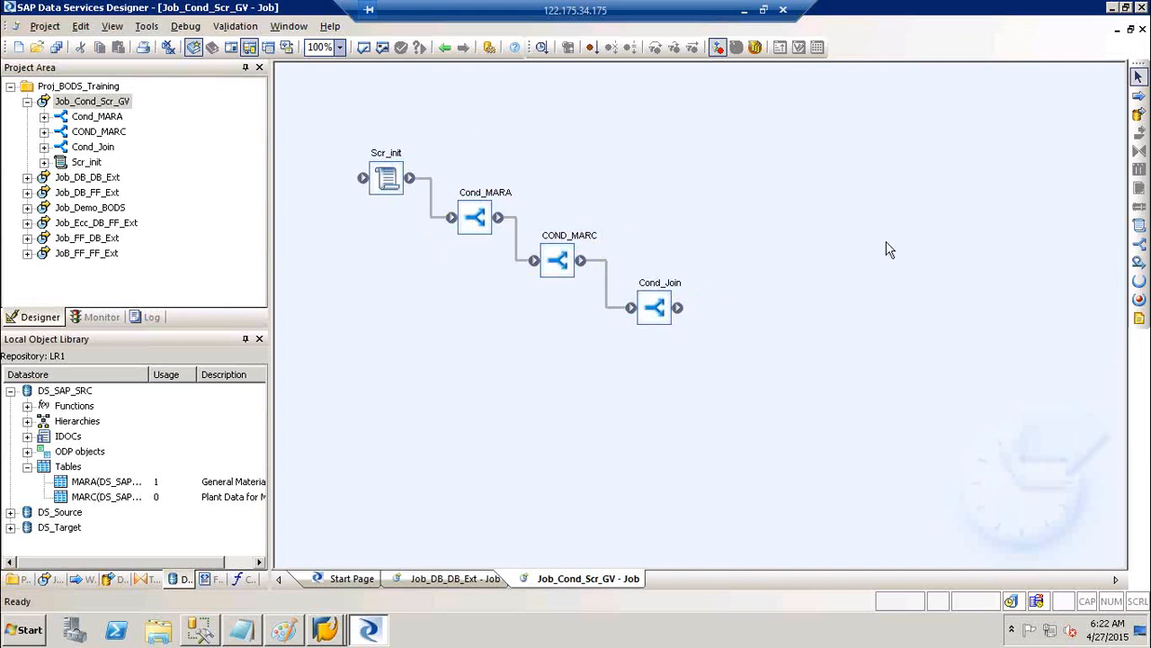
Place an annotation near the top right reading Conditions, Scripts and GV on separate lines
{"action": "left_click", "coordinate": [1139, 320]}
{"action": "left_click", "coordinate": [865, 142]}
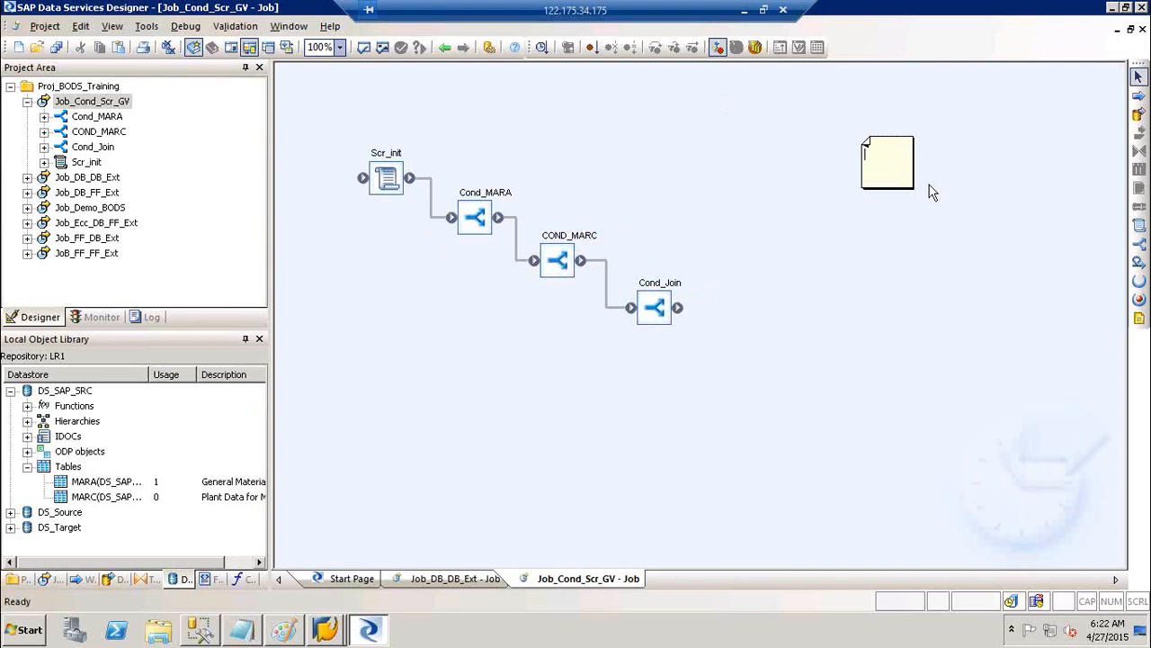
{"action": "type", "text": "Conditions"}
{"action": "key", "text": "Return"}
{"action": "type", "text": "Scripts"}
{"action": "key", "text": "Return"}
{"action": "type", "text": "GV"}
{"action": "left_click", "coordinate": [975, 252]}
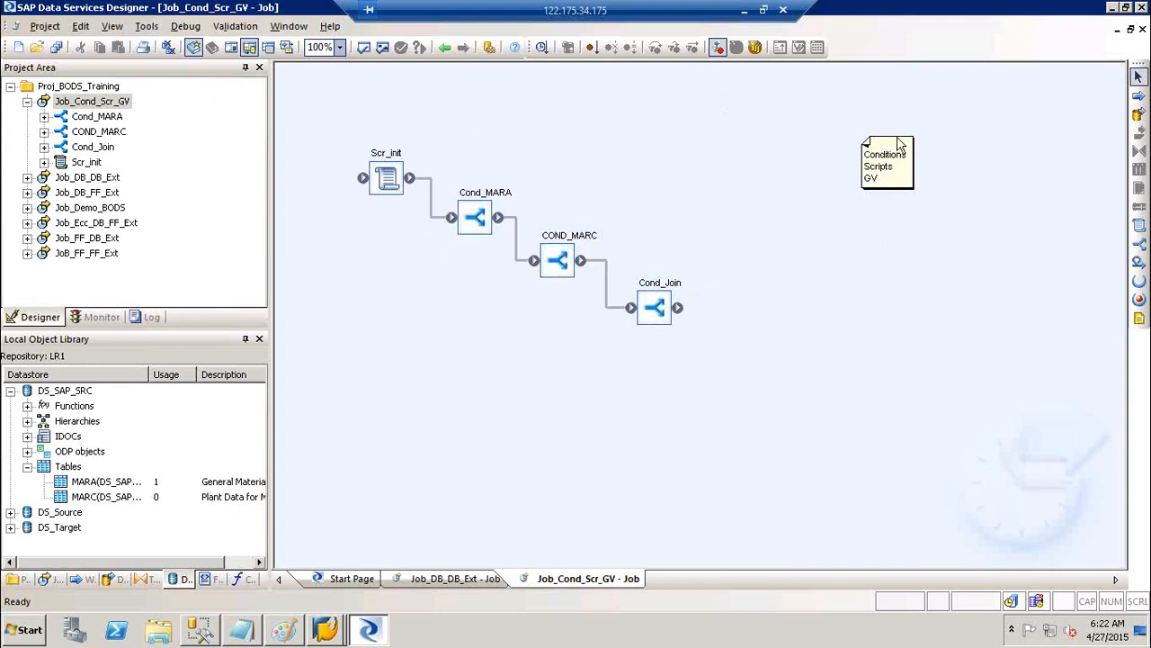
Enlarge the note and shift it slightly up and left
{"action": "left_click", "coordinate": [910, 186]}
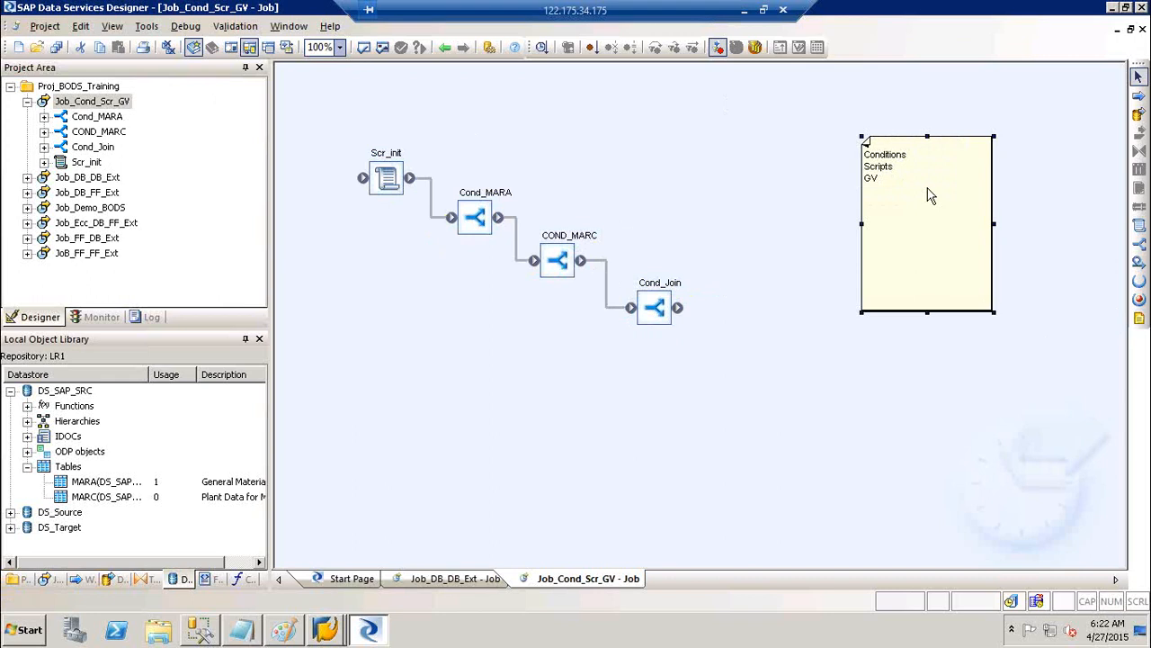
{"action": "left_click_drag", "start_coordinate": [899, 191], "coordinate": [885, 185]}
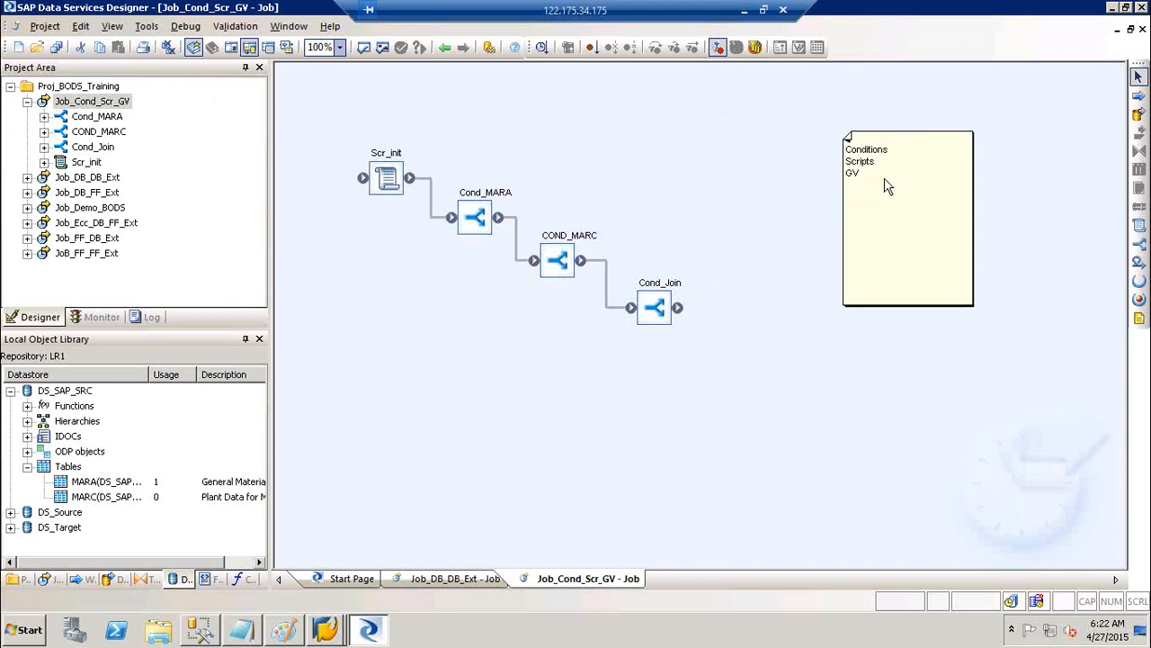
{"action": "left_click", "coordinate": [941, 136]}
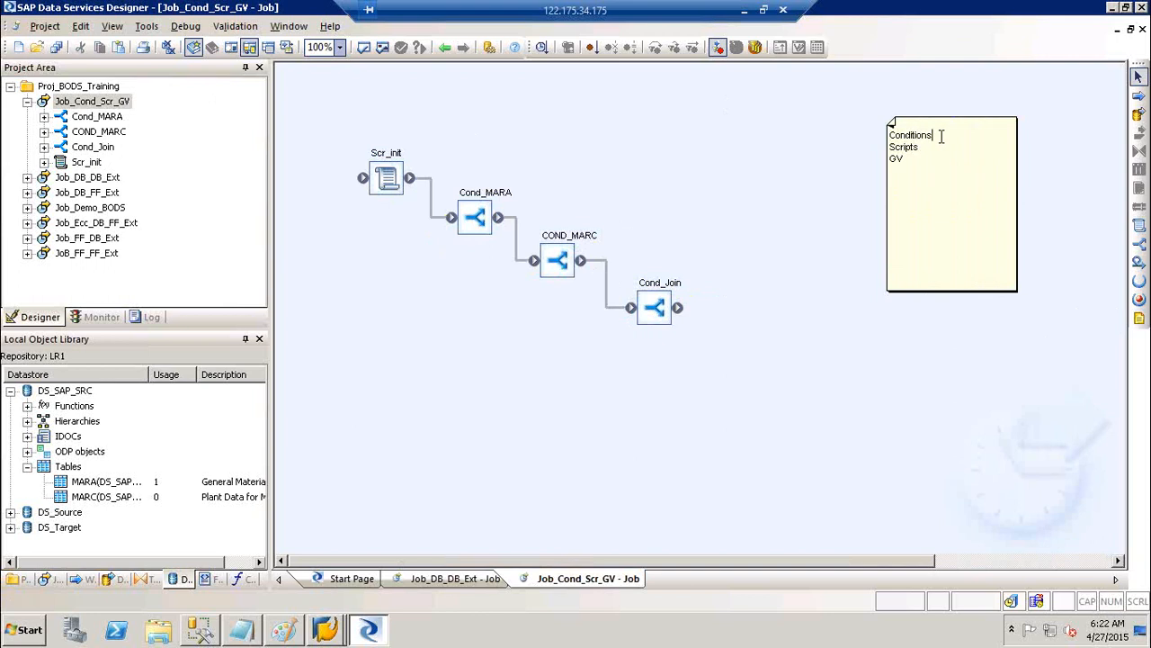
Add 'If then esle' under Conditions and 'Declaring the GV' under Scripts in the note
{"action": "key", "text": "Return"}
{"action": "type", "text": "If then esle"}
{"action": "left_click", "coordinate": [925, 160]}
{"action": "key", "text": "Return"}
{"action": "type", "text": "Decla"}
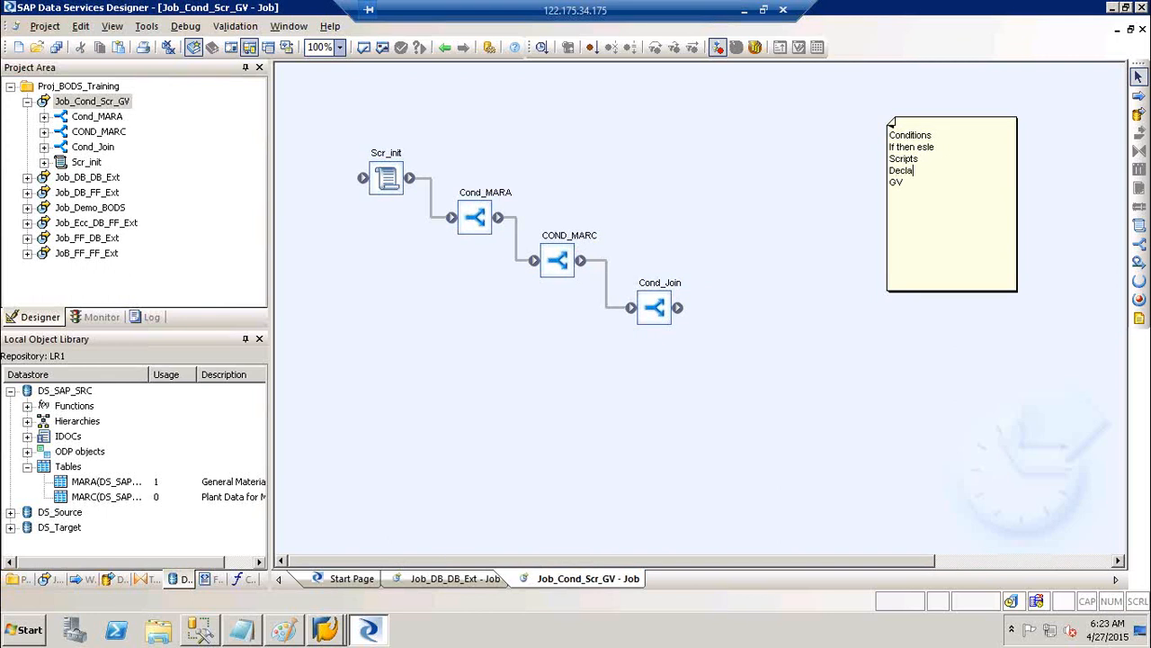
{"action": "type", "text": "ring the GV"}
Below GV, add lines 'Creation,', 'Declaring', 'Initialising' and 'Calling GV'
{"action": "left_click", "coordinate": [914, 182]}
{"action": "key", "text": "Return"}
{"action": "key", "text": "Return"}
{"action": "type", "text": "Creation,"}
{"action": "key", "text": "Return"}
{"action": "type", "text": "Declaring"}
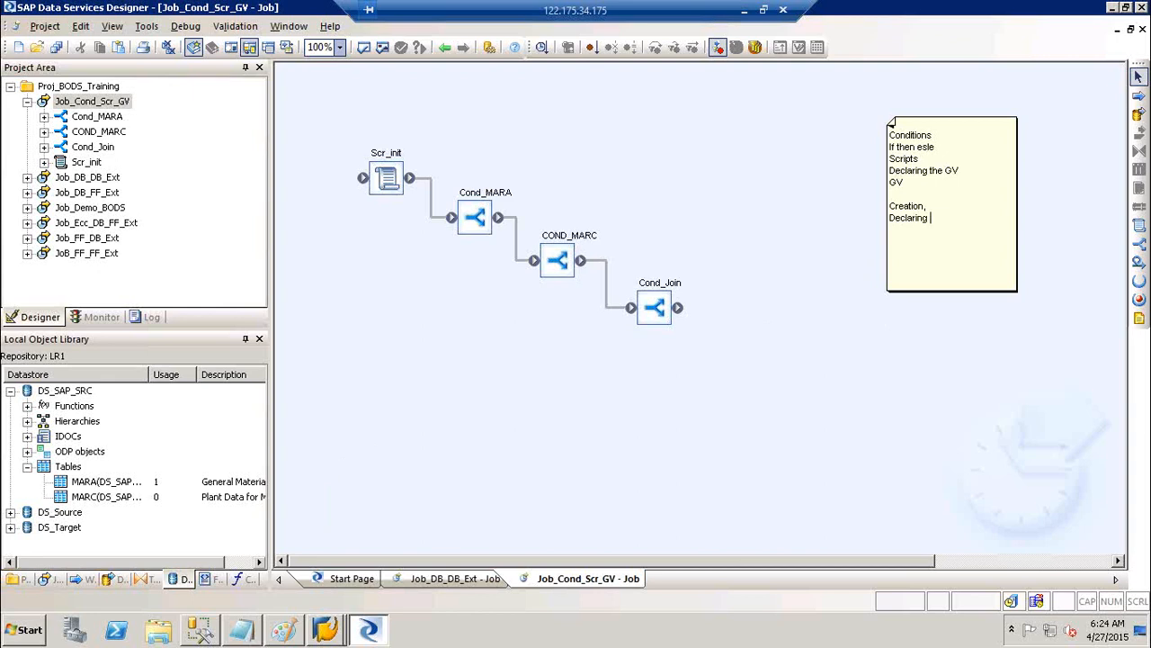
{"action": "key", "text": "Return"}
{"action": "type", "text": "Initialising"}
{"action": "key", "text": "Return"}
{"action": "key", "text": "Return"}
{"action": "type", "text": "Calling GV"}
Append =0 to the Initialising line of the note
{"action": "left_click", "coordinate": [939, 205]}
{"action": "left_click", "coordinate": [931, 220]}
{"action": "left_click", "coordinate": [938, 231]}
{"action": "type", "text": "=0"}
{"action": "left_click", "coordinate": [938, 255]}
Highlight the Initialising =0, Scripts, Calling GV and Creation lines, then finish editing
{"action": "left_click_drag", "start_coordinate": [890, 229], "coordinate": [941, 231]}
{"action": "left_click_drag", "start_coordinate": [920, 158], "coordinate": [889, 158]}
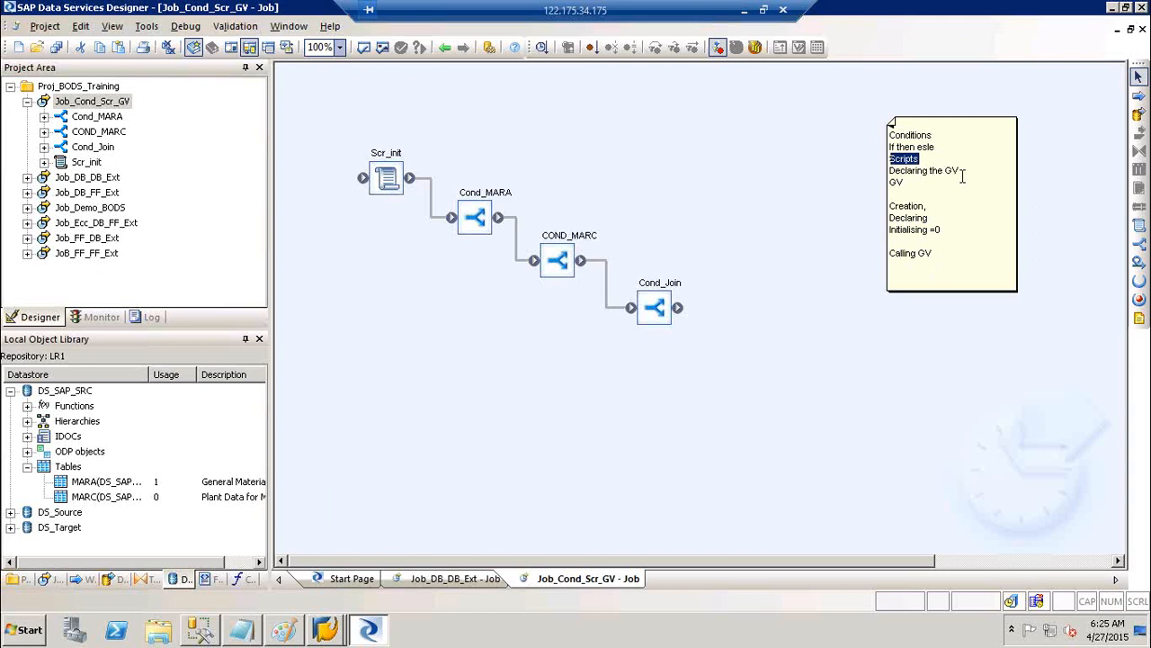
{"action": "left_click_drag", "start_coordinate": [935, 253], "coordinate": [888, 253]}
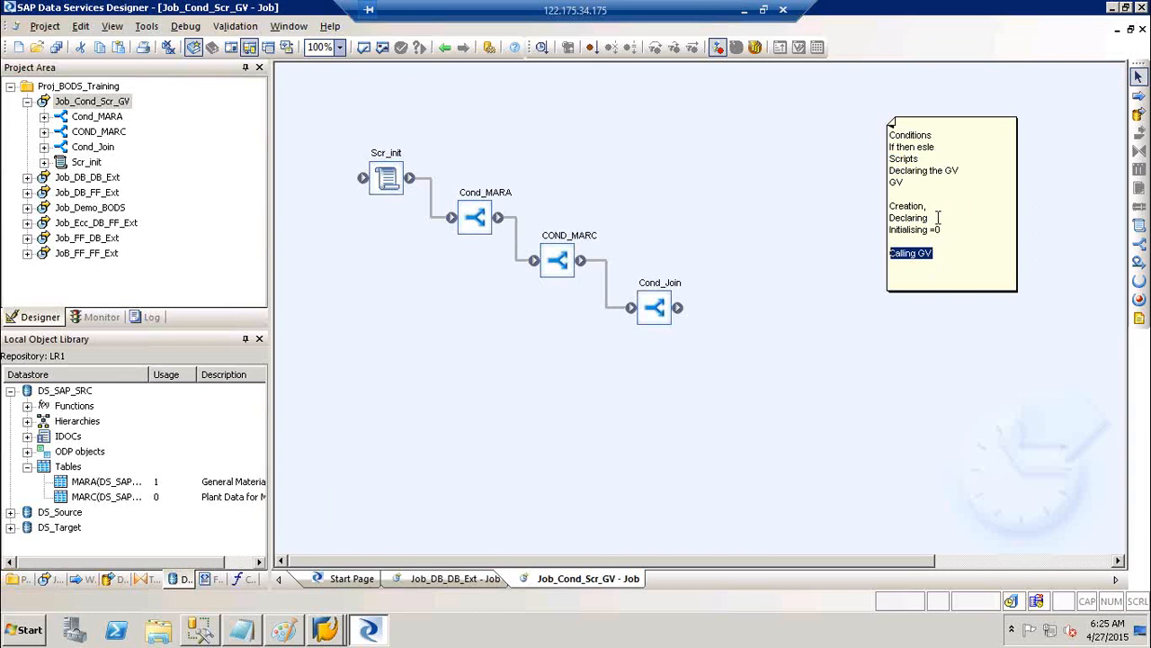
{"action": "left_click_drag", "start_coordinate": [937, 214], "coordinate": [891, 209]}
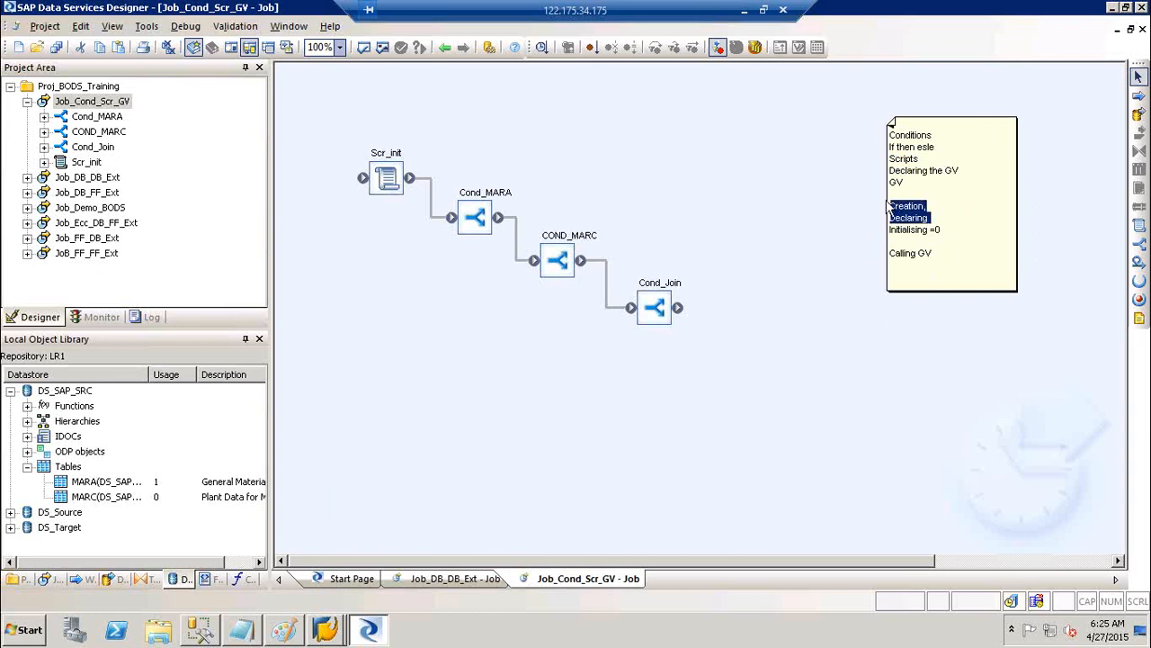
{"action": "left_click", "coordinate": [717, 162]}
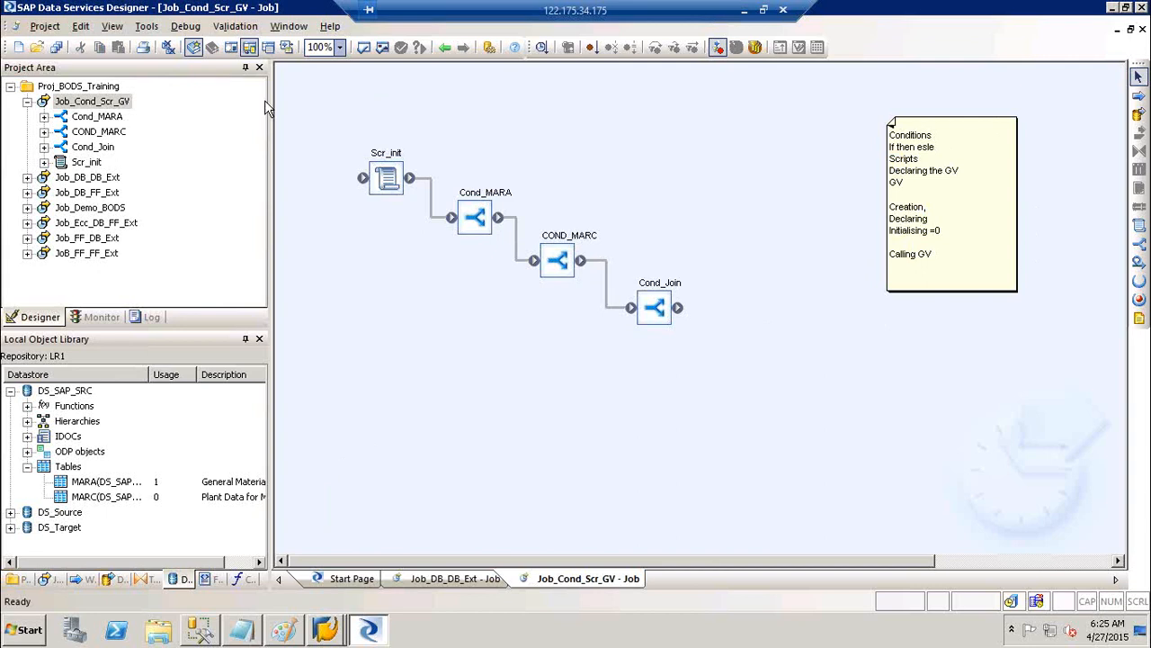
{"action": "left_click", "coordinate": [114, 104]}
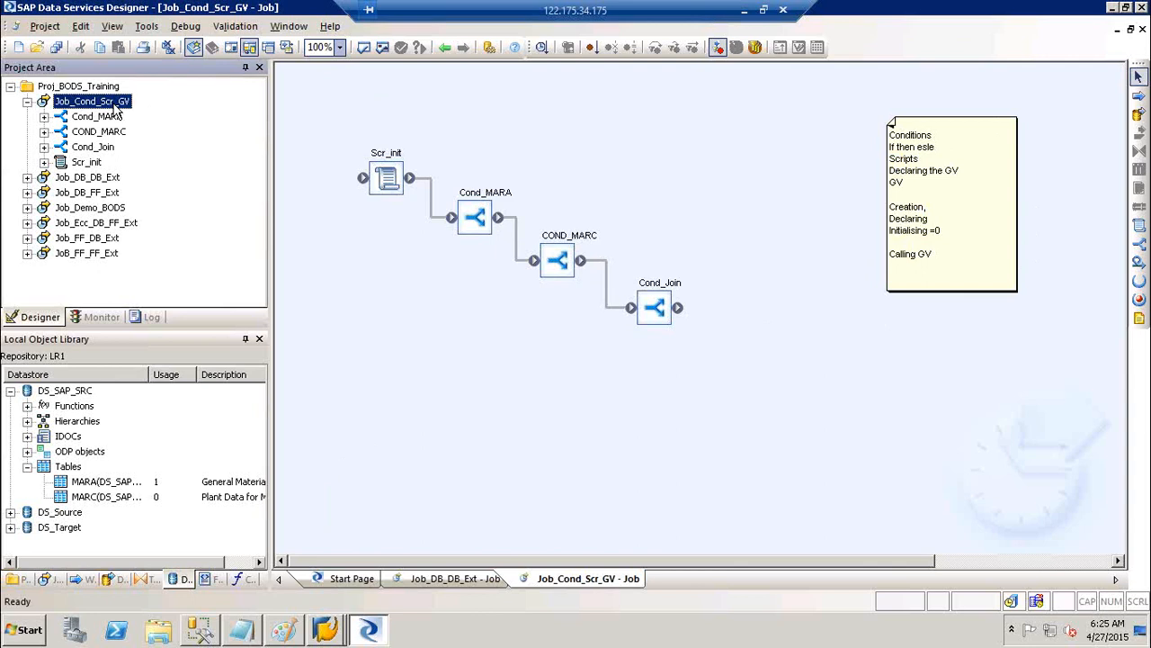
{"action": "left_click", "coordinate": [159, 29]}
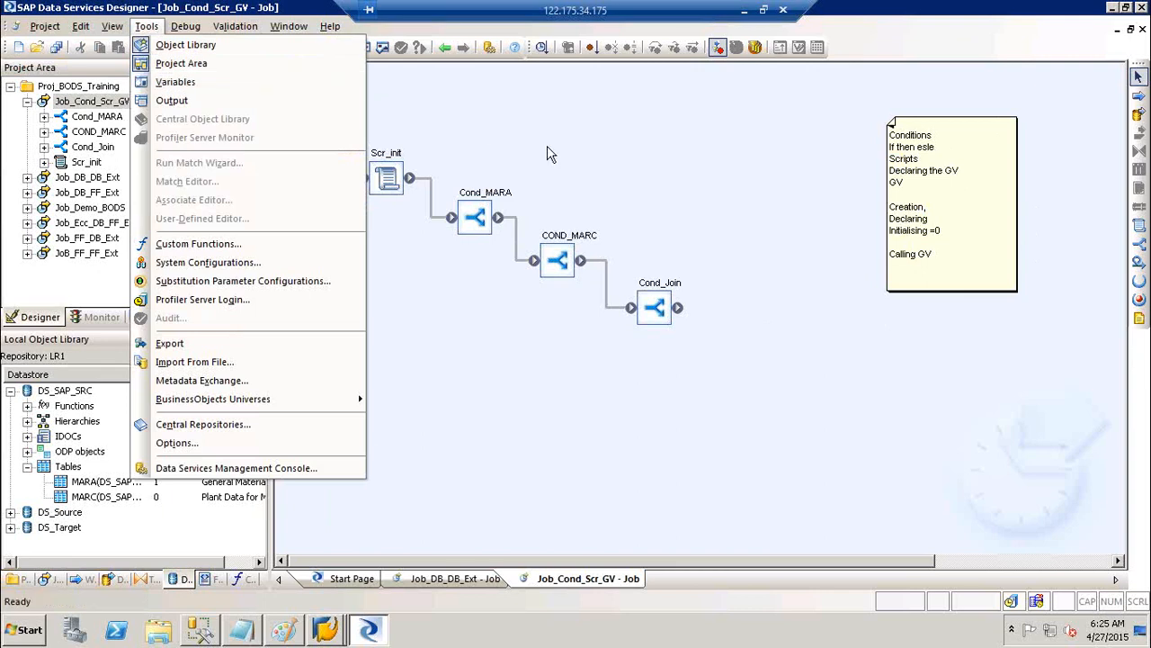
{"action": "left_click", "coordinate": [90, 180]}
{"action": "left_click", "coordinate": [88, 177]}
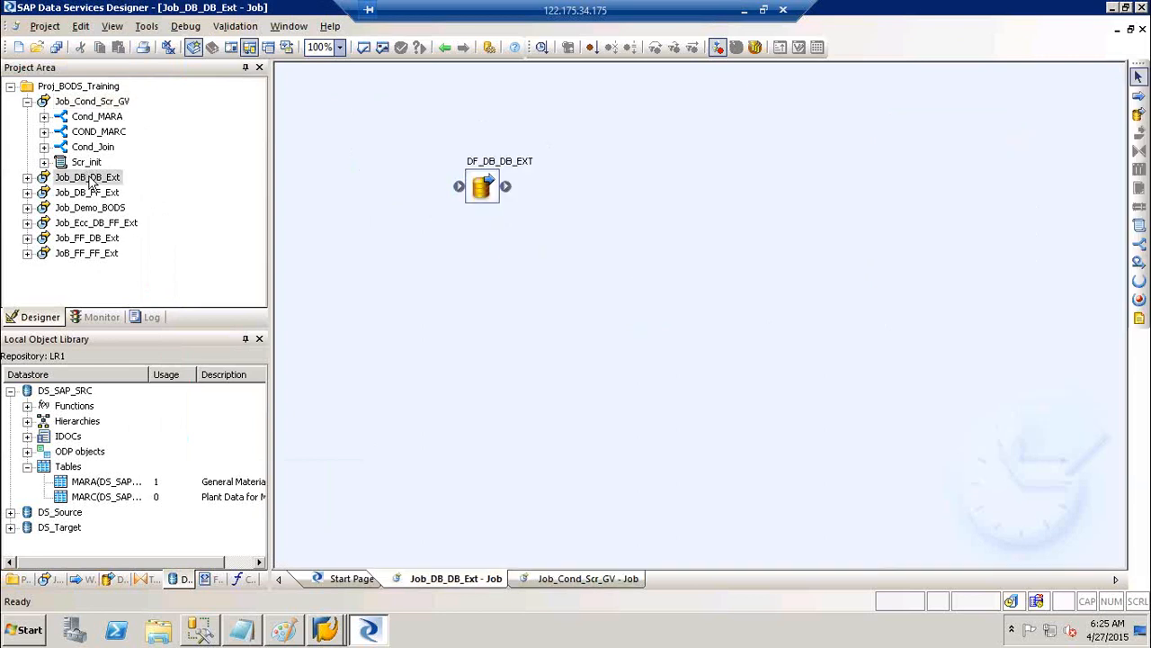
{"action": "left_click", "coordinate": [106, 88]}
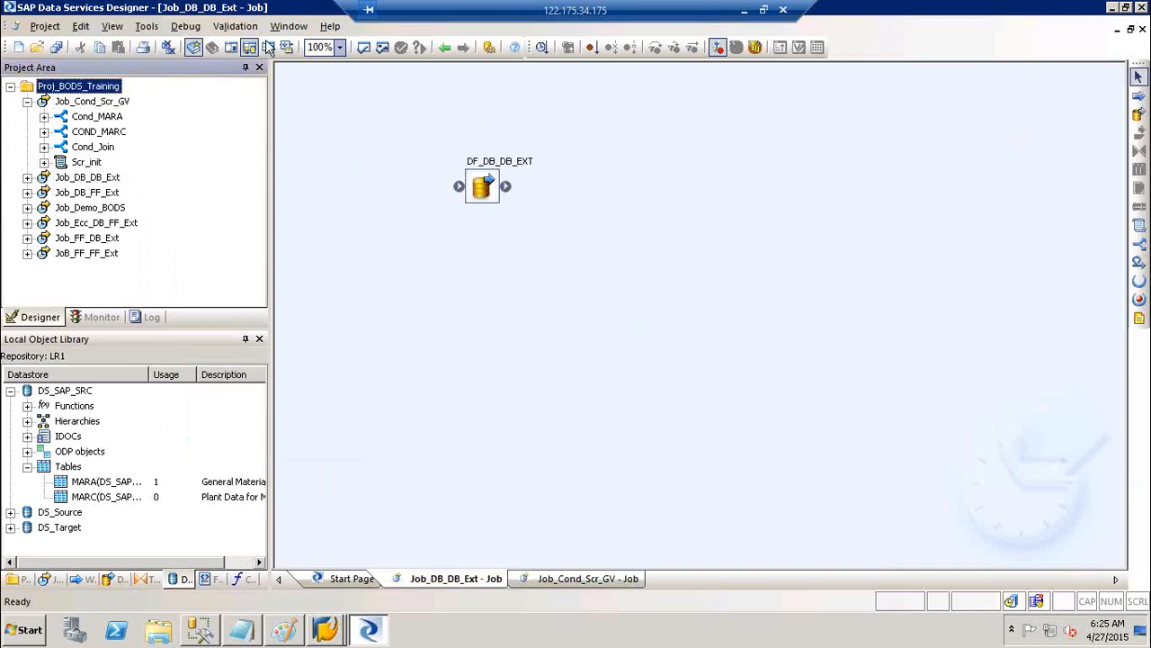
{"action": "left_click", "coordinate": [101, 97]}
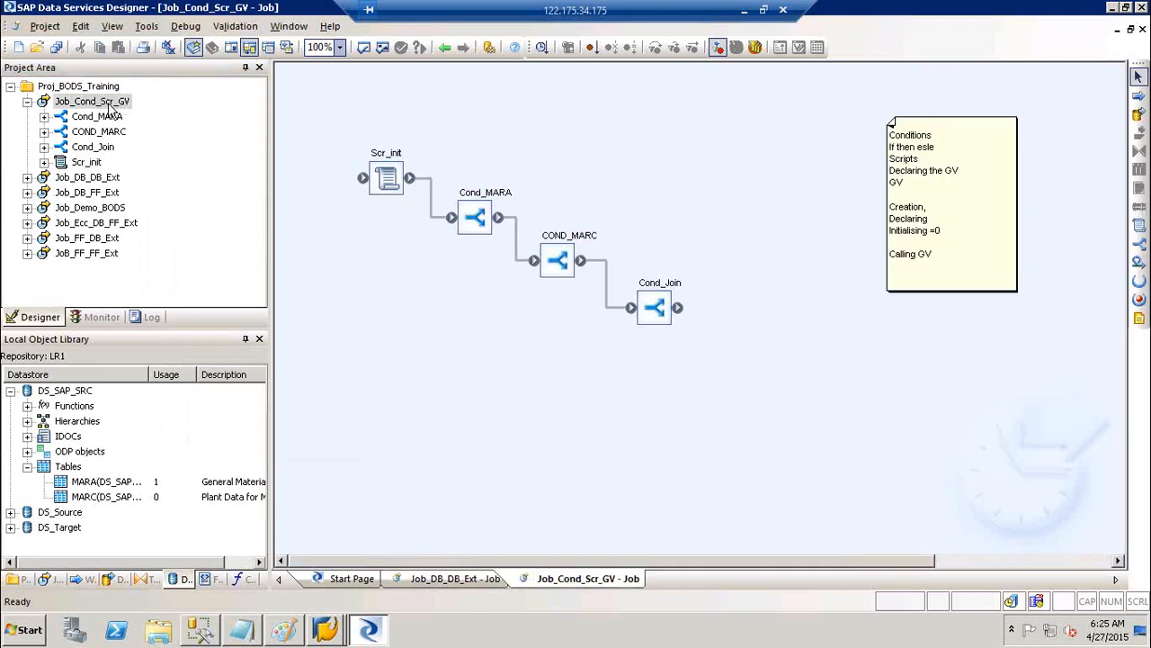
{"action": "left_click", "coordinate": [109, 102]}
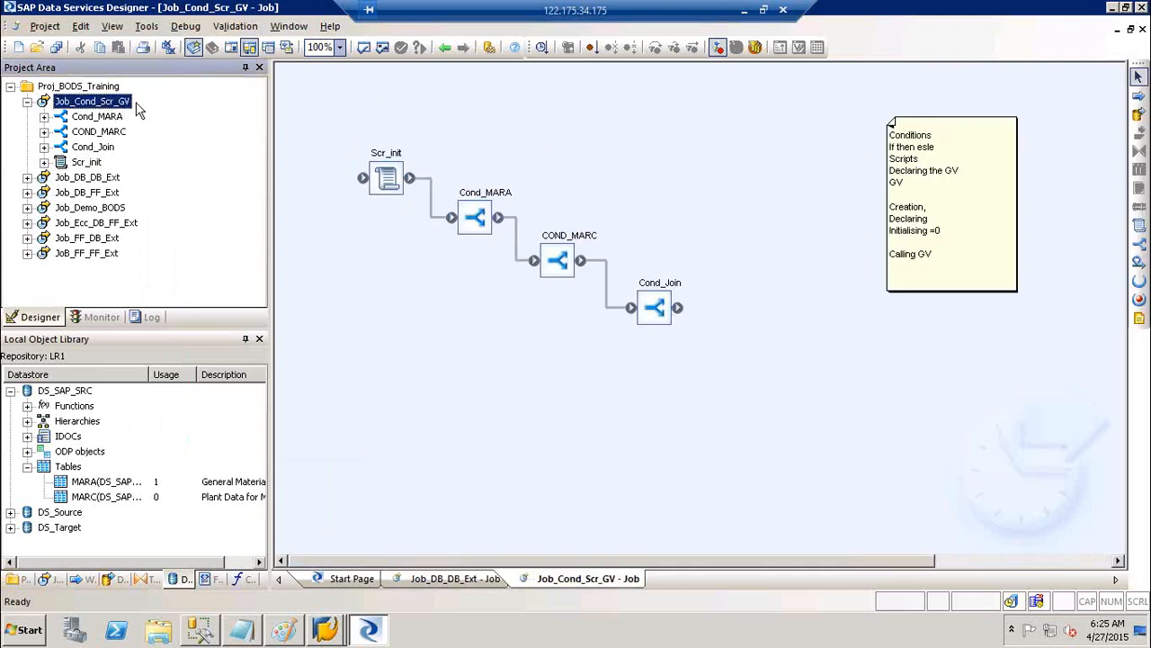
Open the Variables and Parameters window and dock it on the right side
{"action": "left_click", "coordinate": [149, 29]}
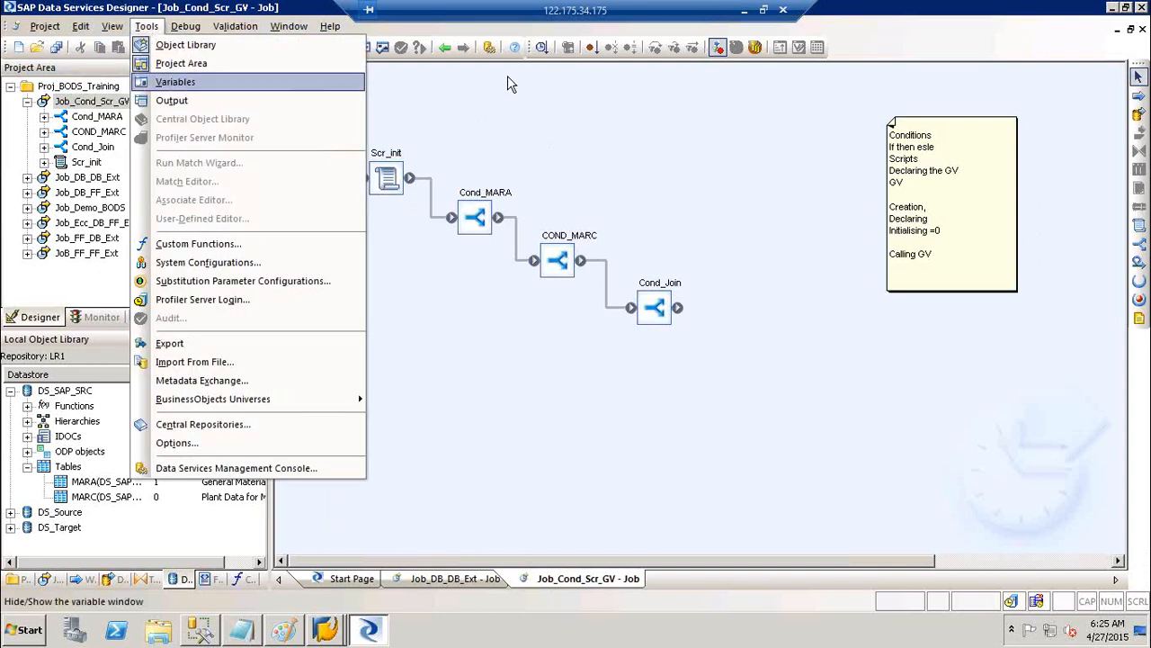
{"action": "left_click", "coordinate": [529, 93]}
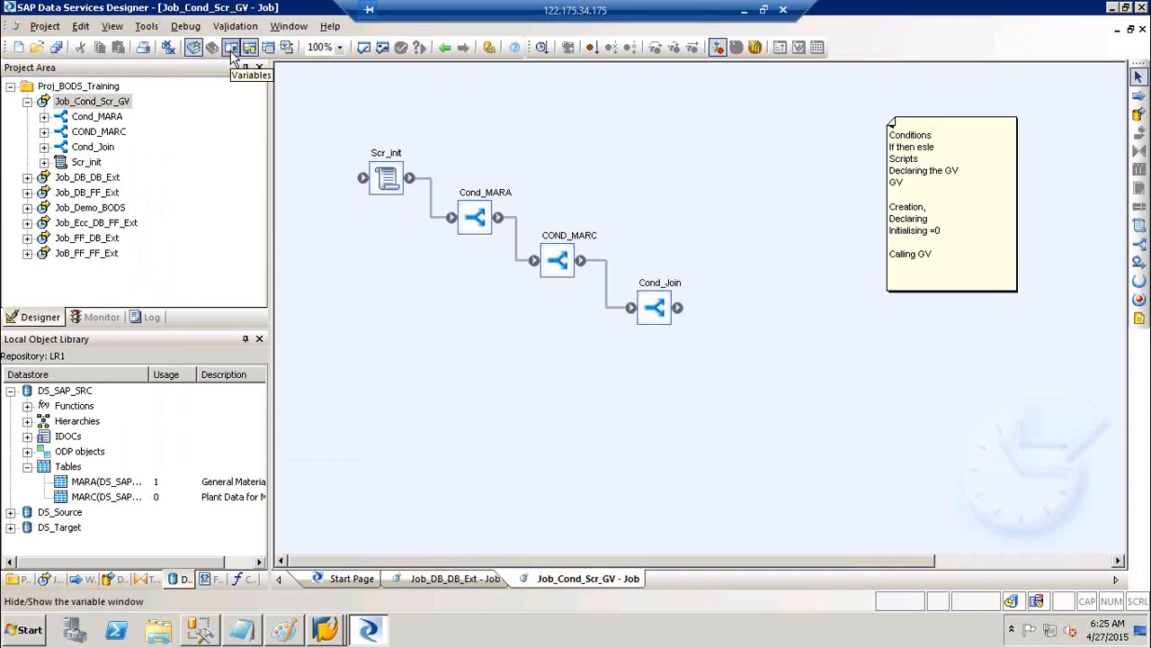
{"action": "left_click", "coordinate": [232, 50]}
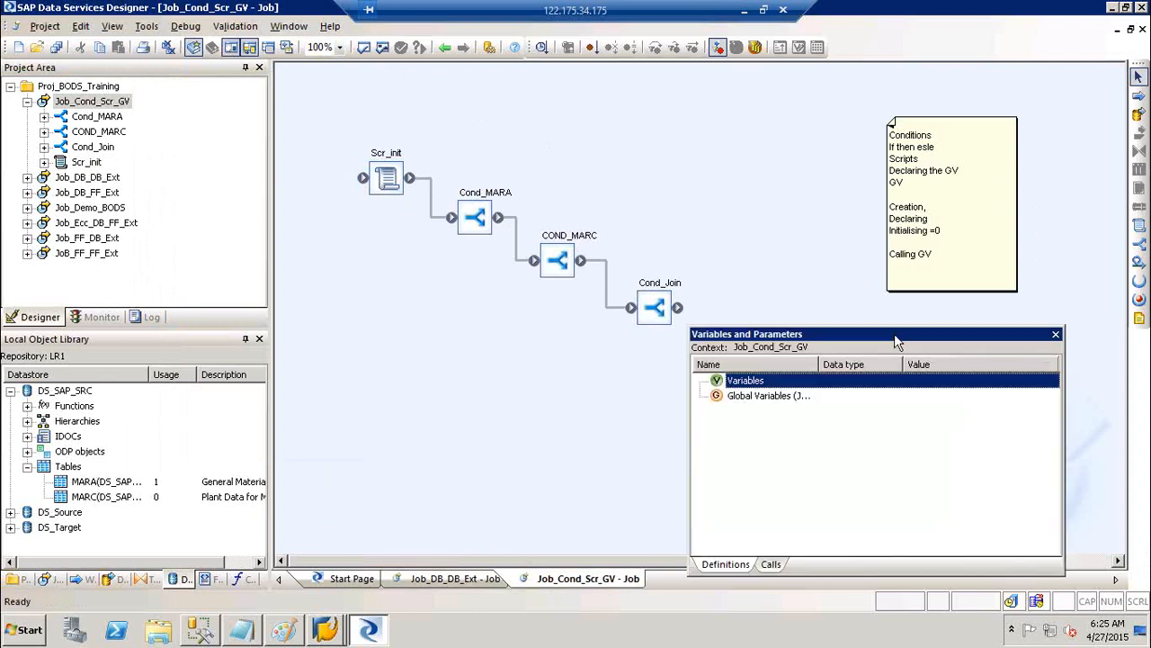
{"action": "mouse_move", "coordinate": [909, 327]}
{"action": "left_mouse_down"}
{"action": "mouse_move", "coordinate": [891, 326]}
{"action": "mouse_move", "coordinate": [1117, 324]}
{"action": "mouse_move", "coordinate": [1097, 326]}
{"action": "left_mouse_up"}
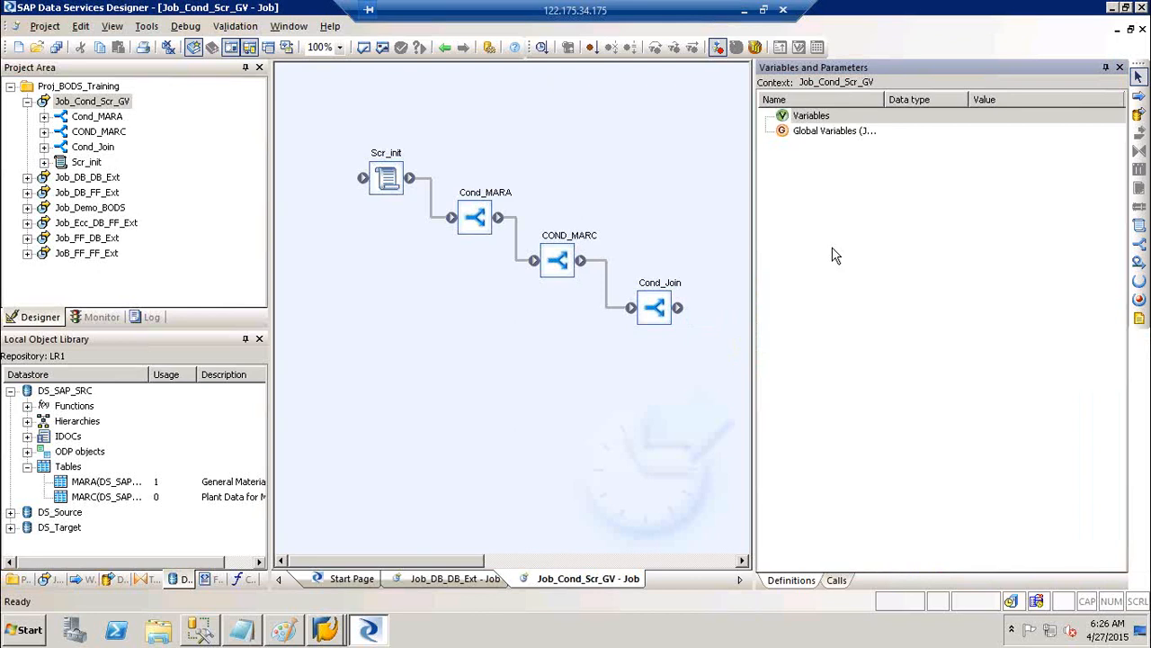
Switch between the Variables and Global Variables groups, ending on Global Variables
{"action": "left_click", "coordinate": [812, 117]}
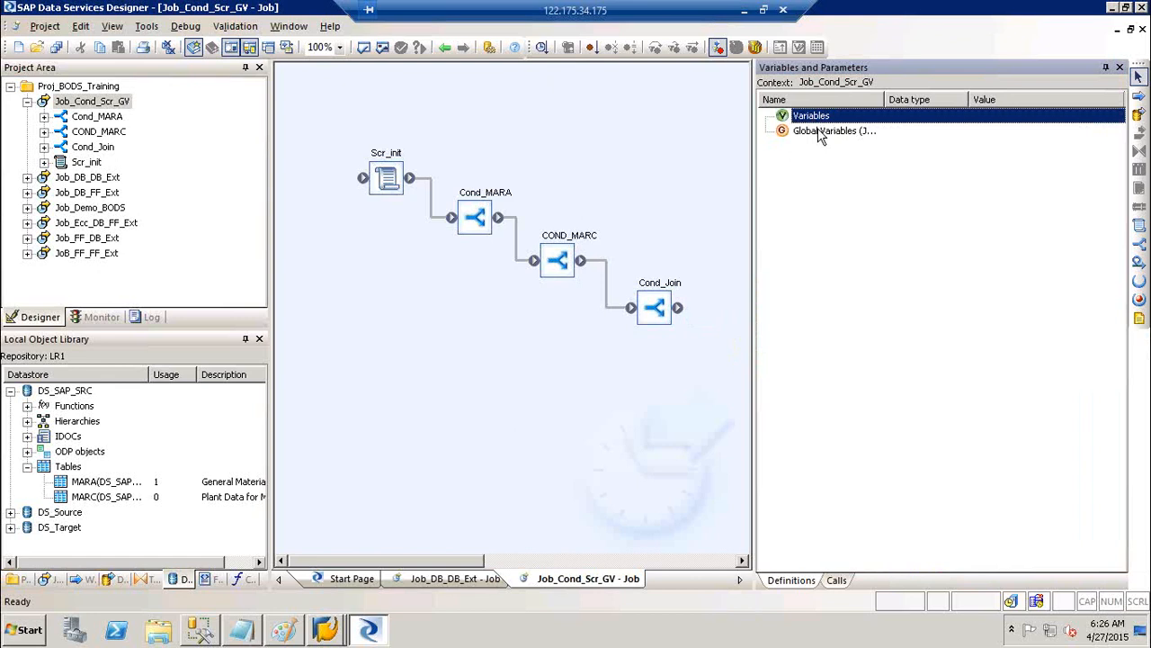
{"action": "left_click", "coordinate": [819, 132]}
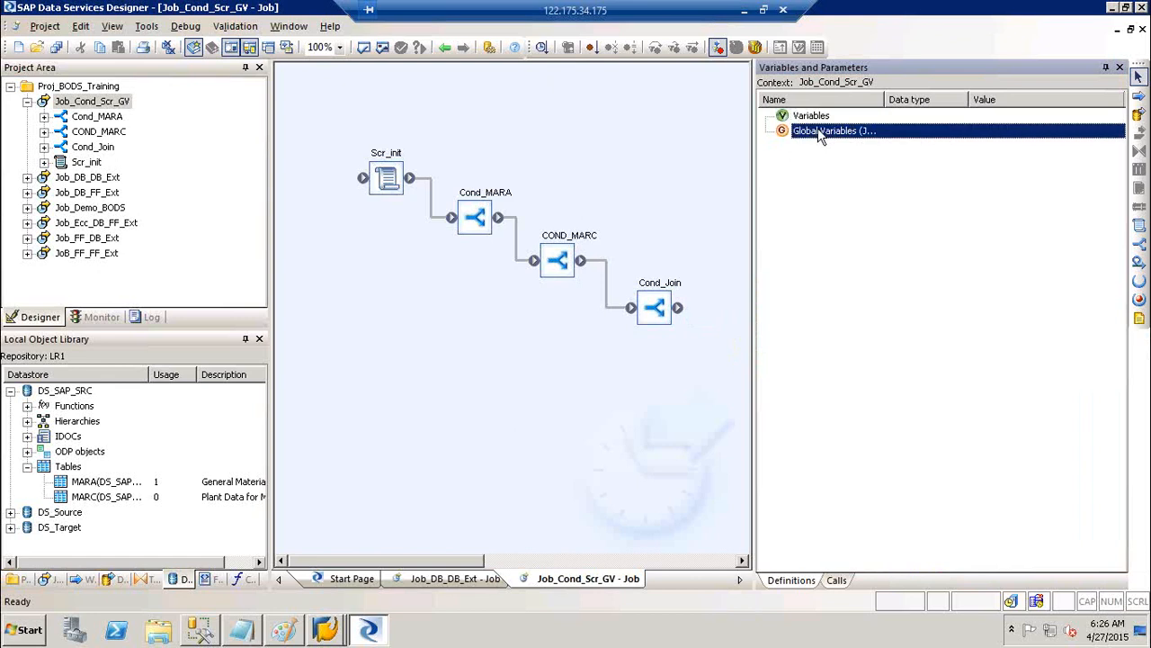
{"action": "left_click", "coordinate": [818, 117]}
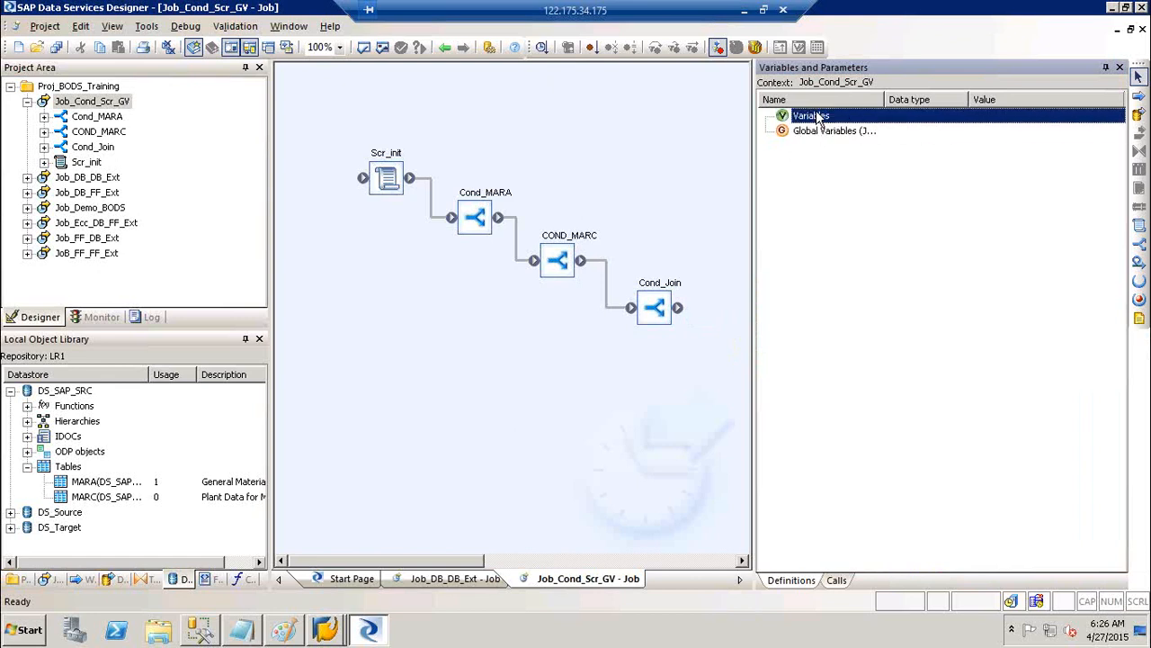
{"action": "left_click", "coordinate": [816, 132]}
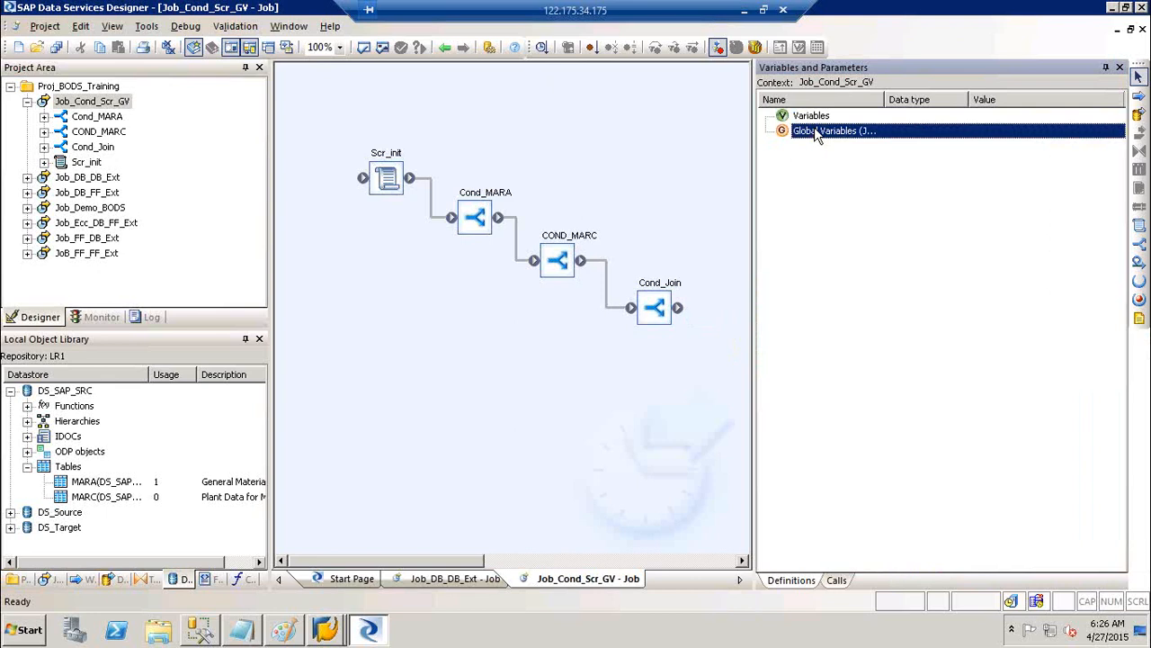
{"action": "left_click", "coordinate": [814, 117]}
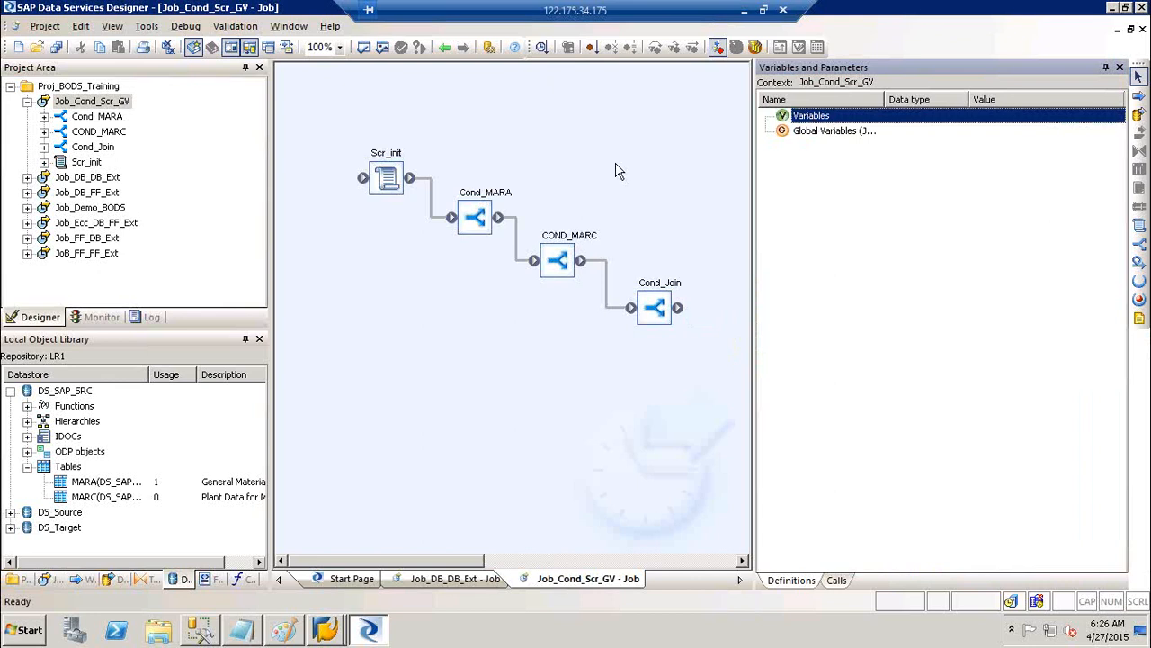
{"action": "left_click", "coordinate": [838, 131]}
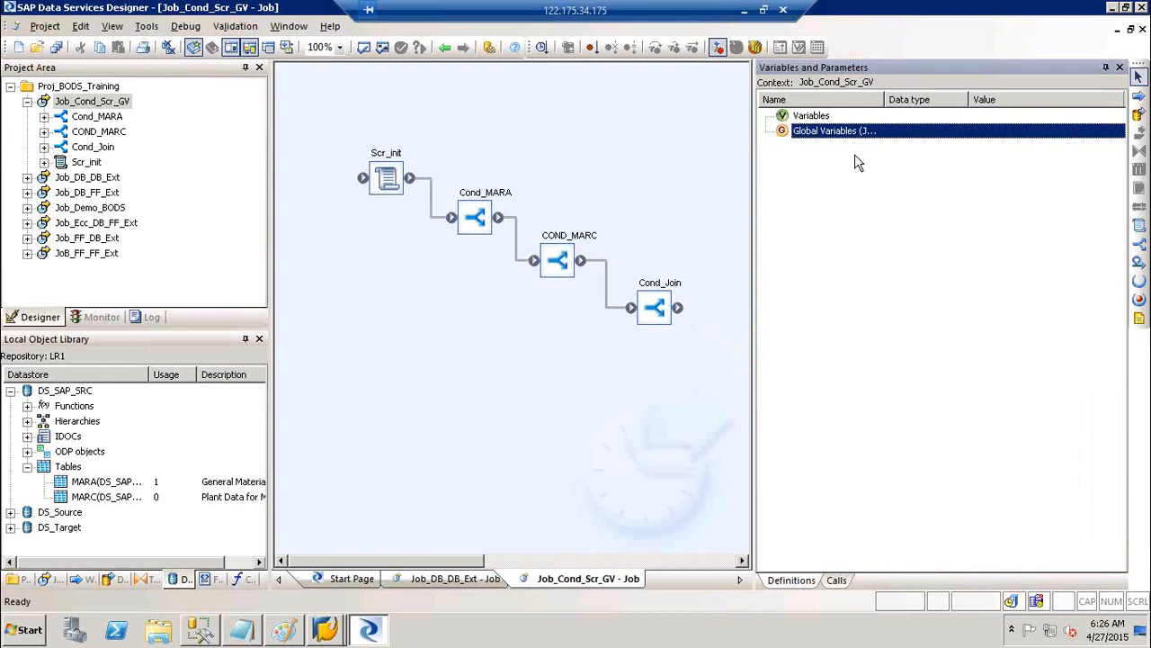
Insert a new global variable under Global Variables and name it $GV_MARA
{"action": "right_click", "coordinate": [837, 135]}
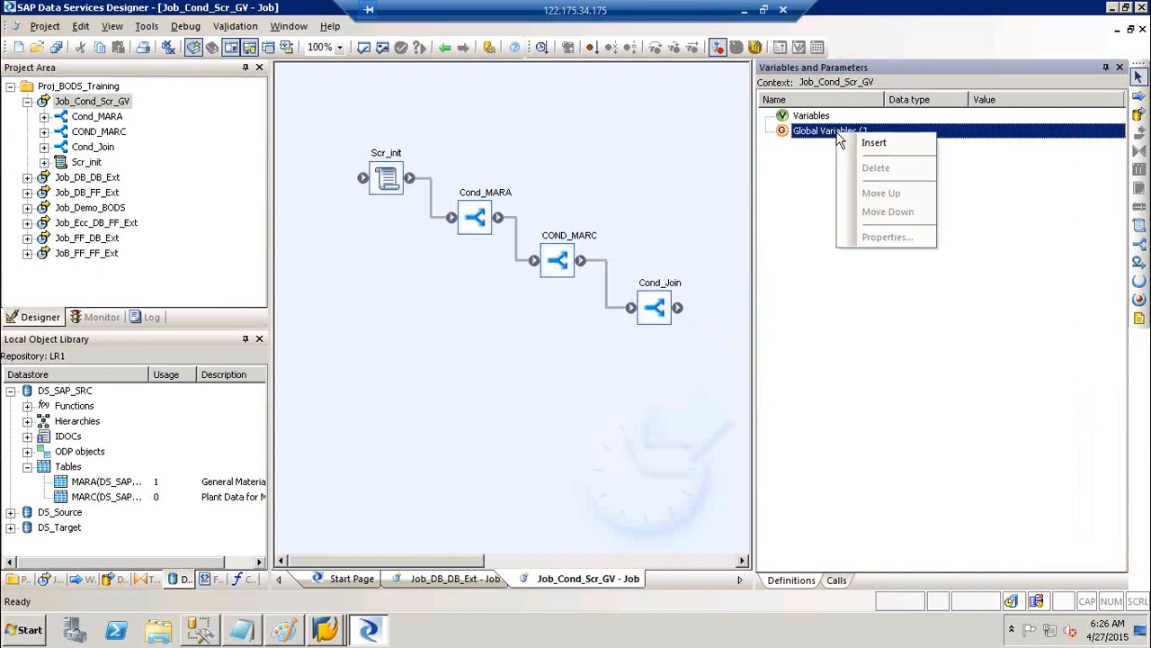
{"action": "left_click", "coordinate": [804, 183]}
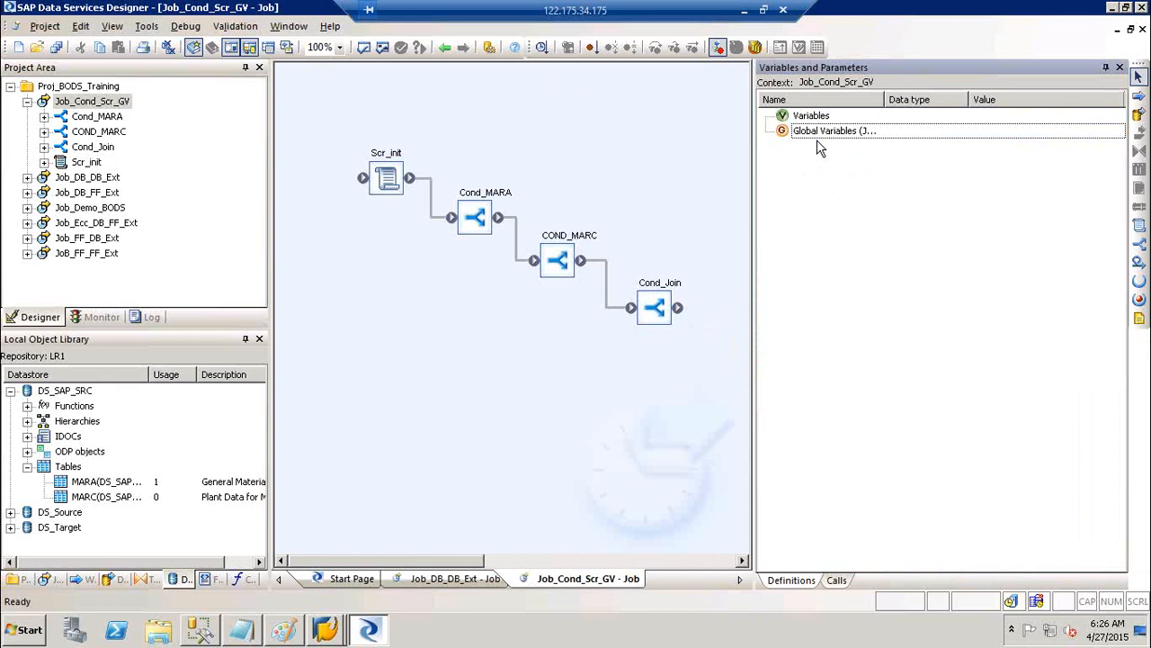
{"action": "left_click", "coordinate": [836, 132]}
{"action": "right_click", "coordinate": [836, 133]}
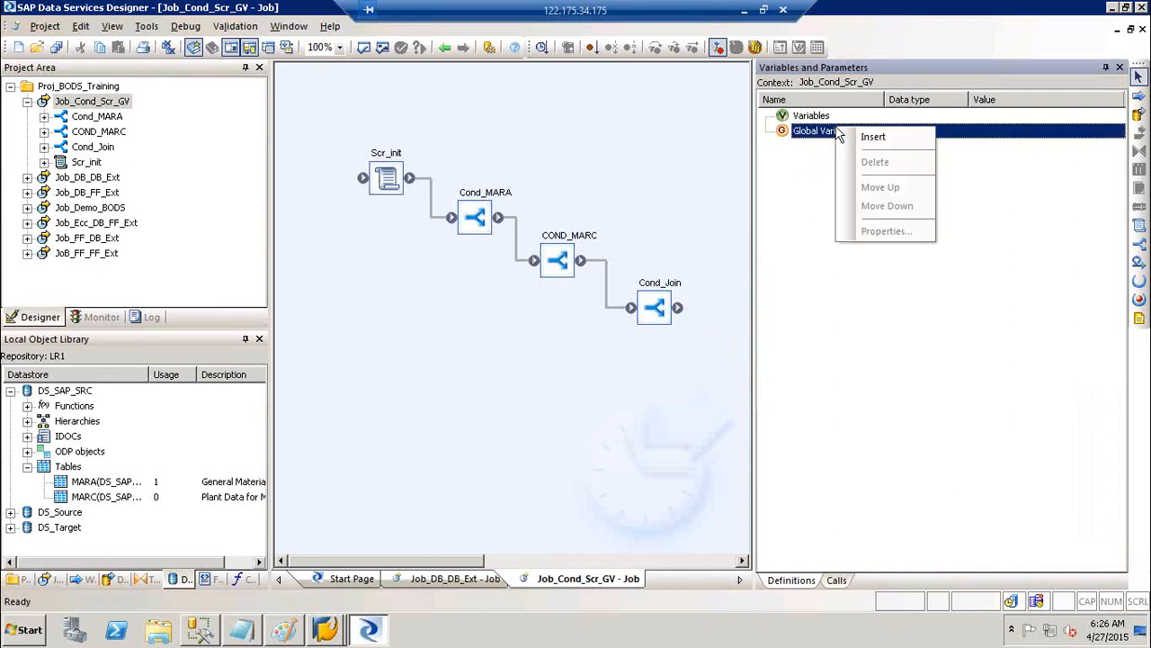
{"action": "left_click", "coordinate": [874, 137]}
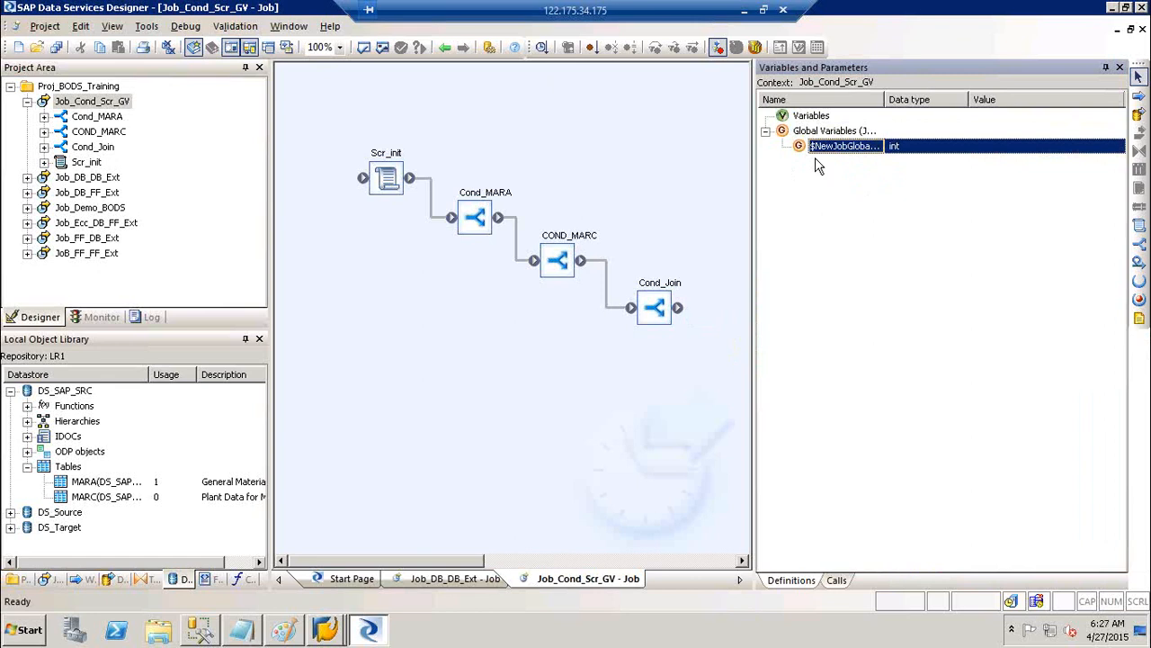
{"action": "double_click", "coordinate": [823, 148]}
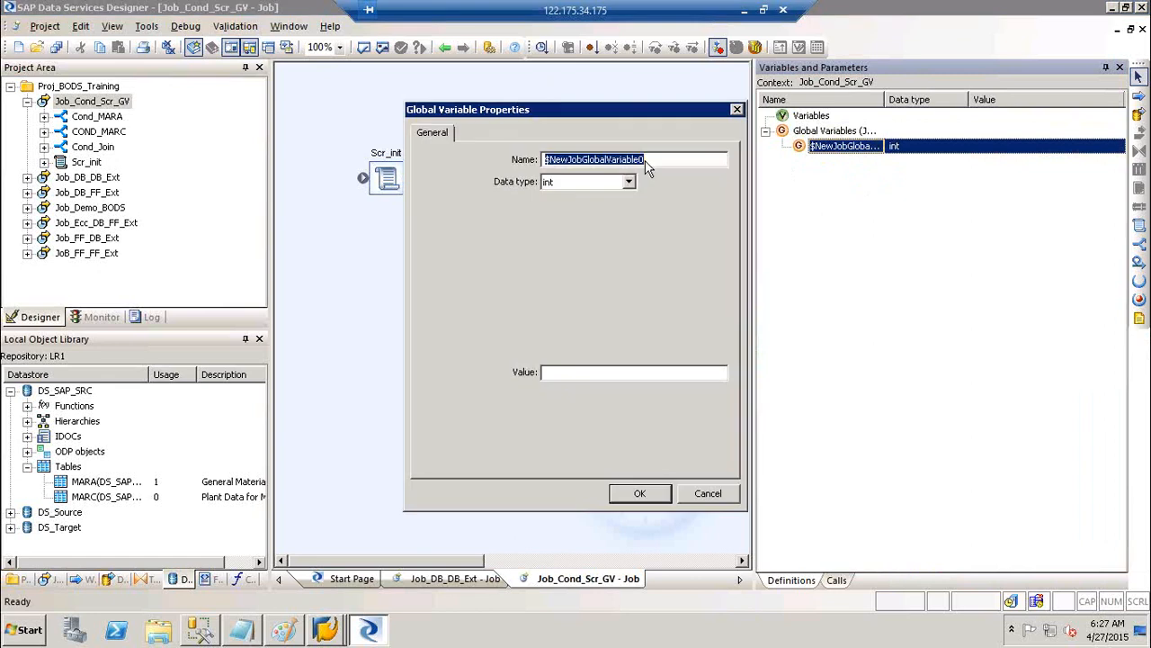
{"action": "type", "text": "$G"}
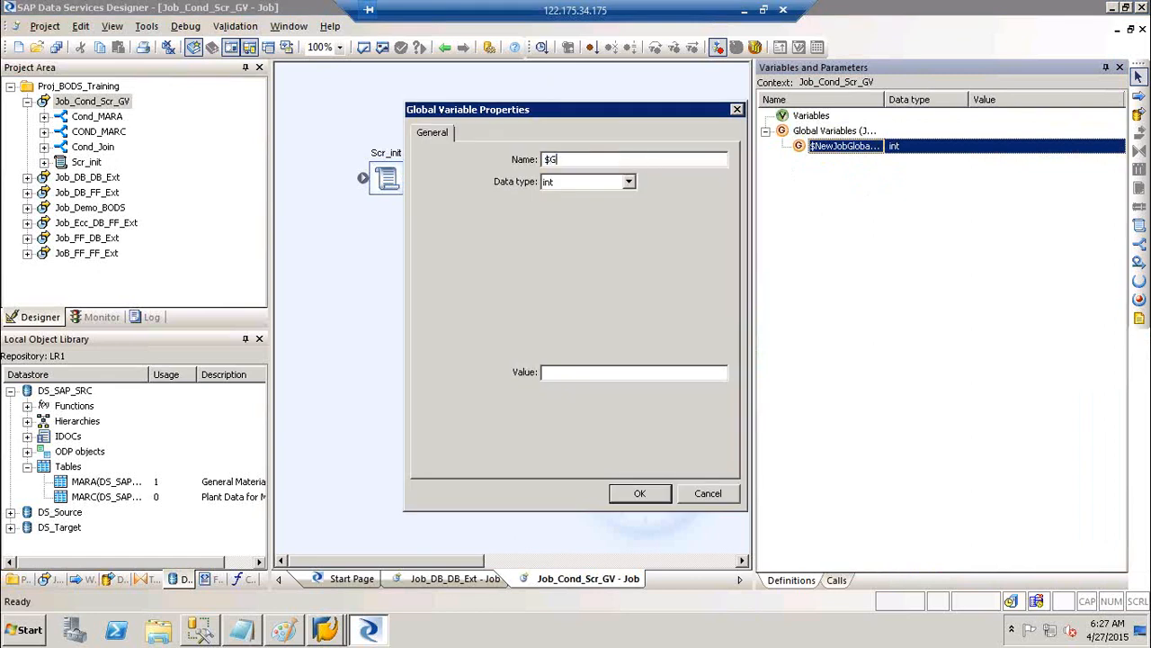
{"action": "type", "text": "V_MARA"}
{"action": "left_click_drag", "start_coordinate": [560, 162], "coordinate": [543, 167]}
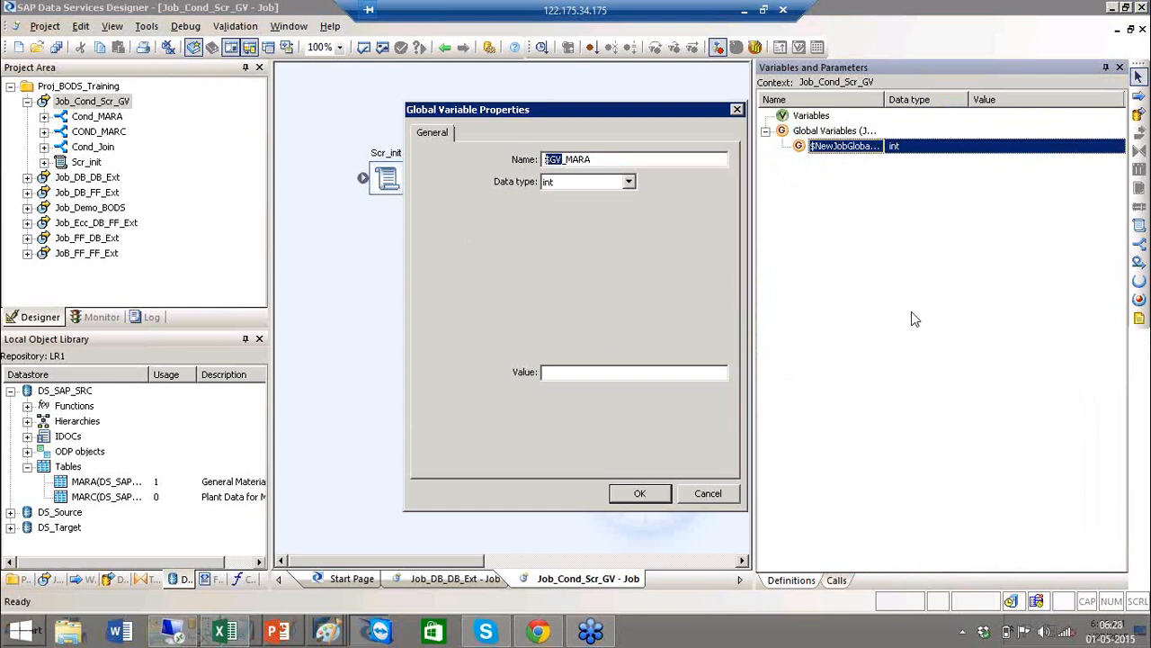
Drop down the Data type list in the $GV_MARA properties
{"action": "left_click", "coordinate": [628, 182]}
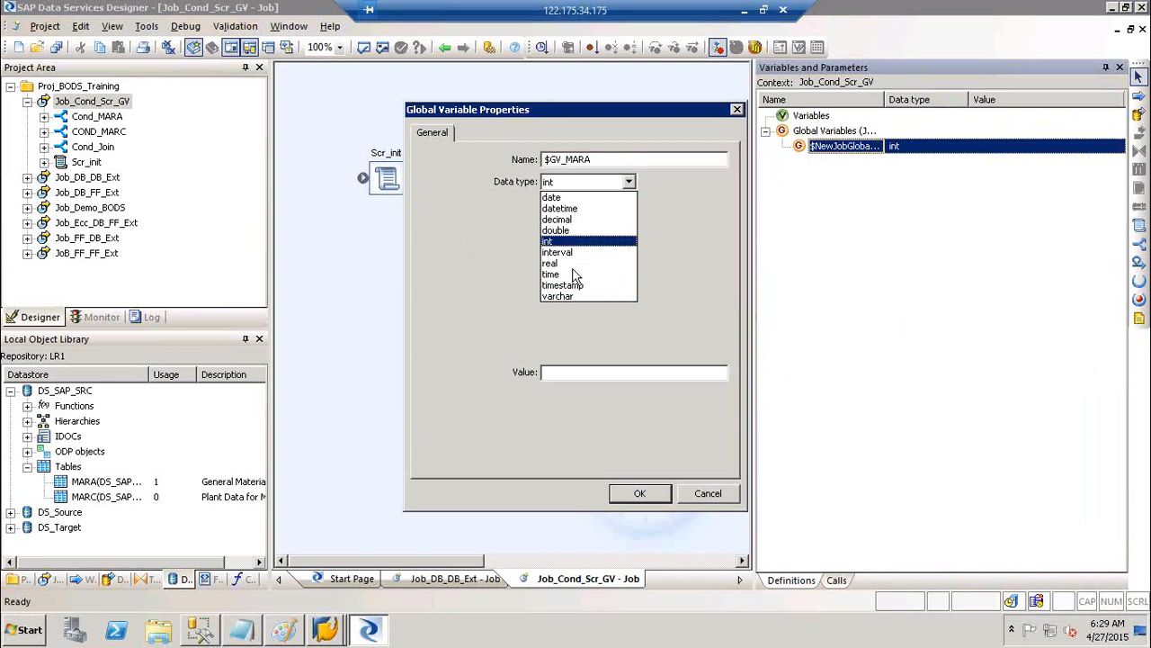
Set $GV_MARA to data type varchar with length 1 and confirm
{"action": "left_click", "coordinate": [571, 298]}
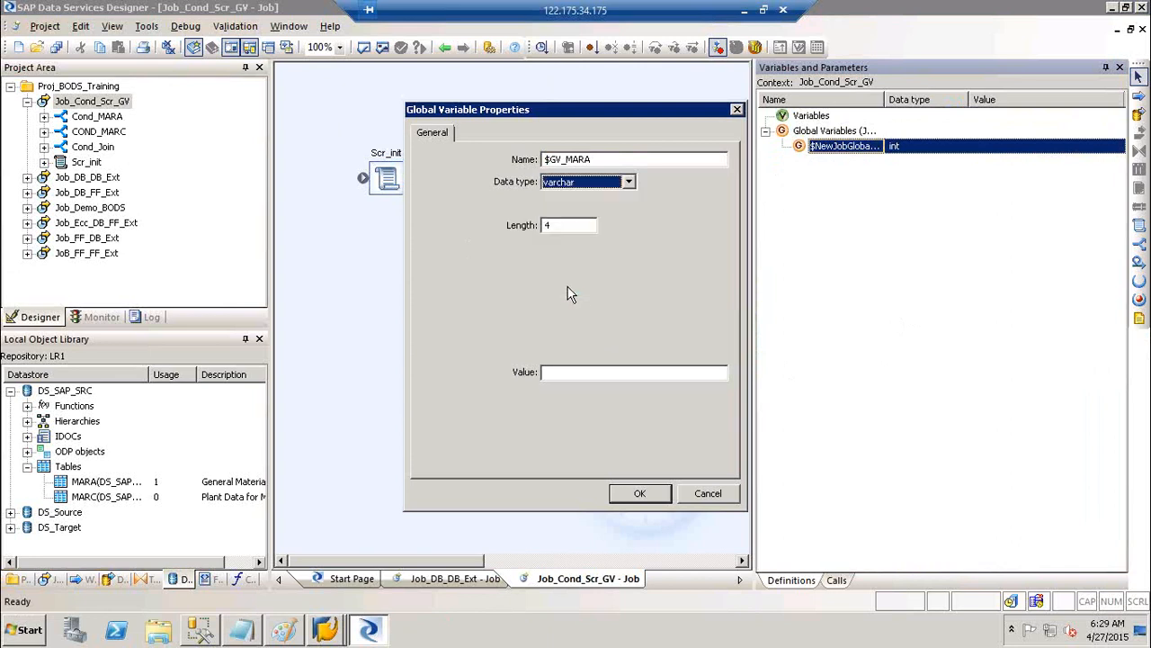
{"action": "left_click", "coordinate": [572, 227]}
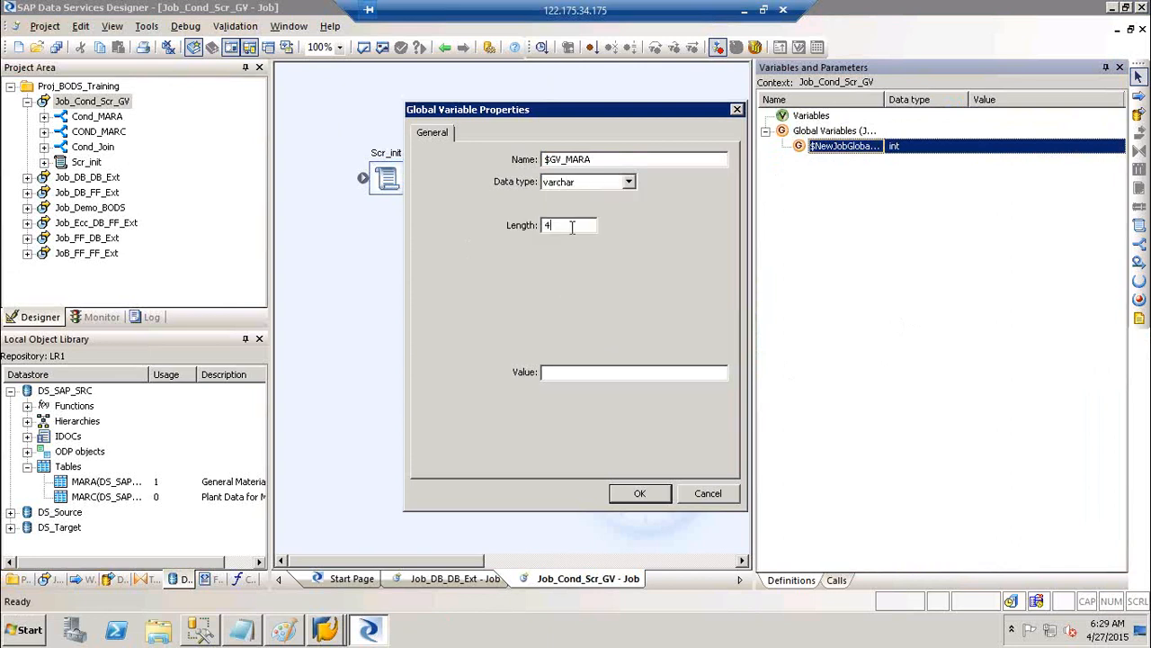
{"action": "key", "text": "BackSpace"}
{"action": "type", "text": "1"}
{"action": "left_click", "coordinate": [634, 495]}
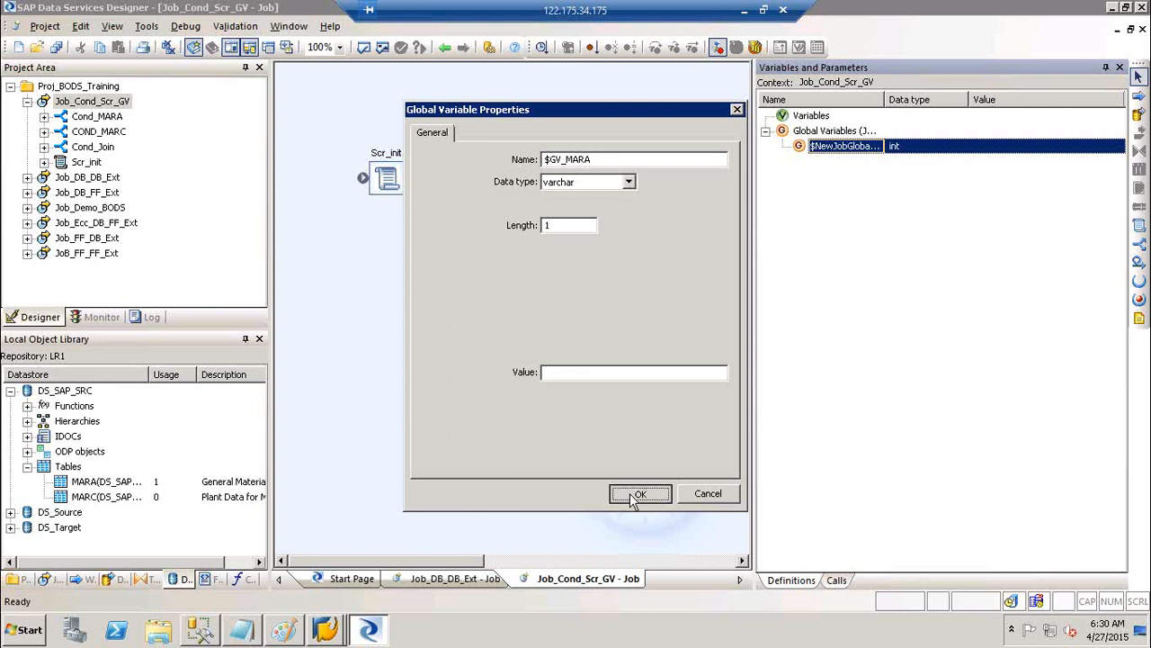
Insert global variable $GV_MARC as varchar with length 1
{"action": "right_click", "coordinate": [835, 133]}
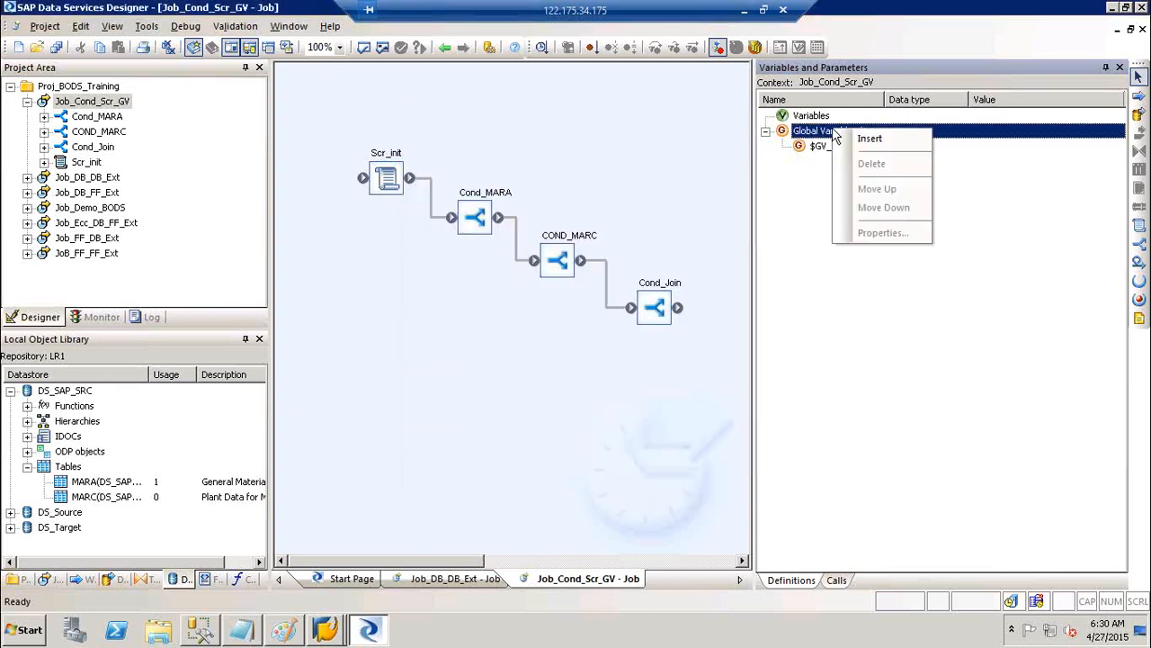
{"action": "left_click", "coordinate": [880, 140]}
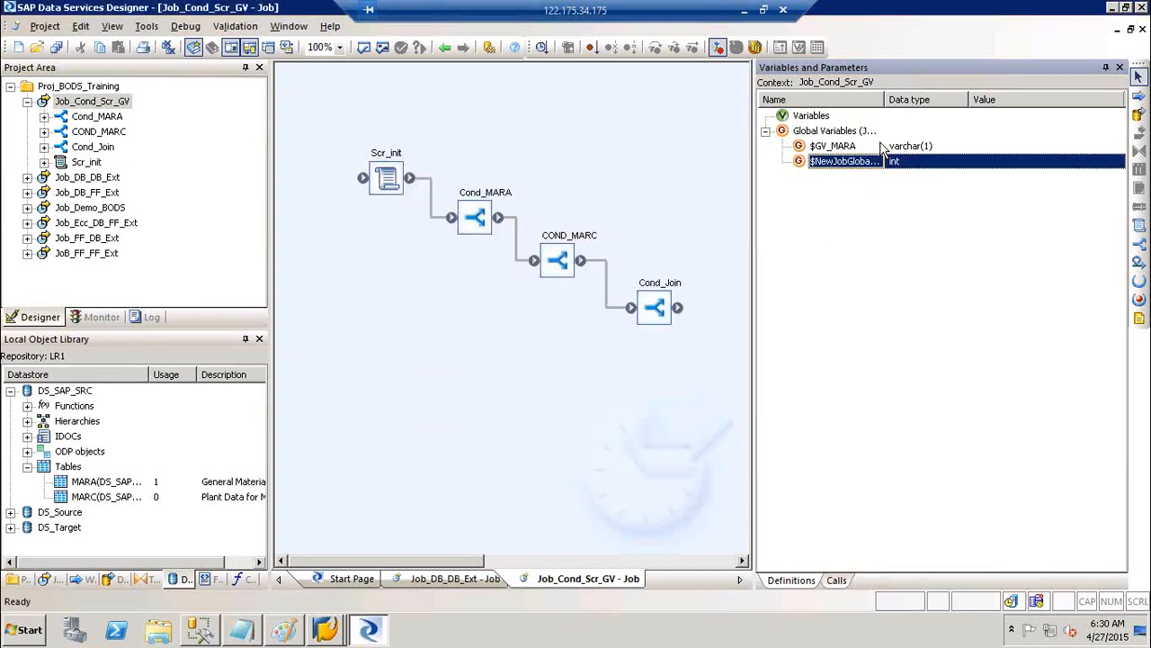
{"action": "type", "text": "$"}
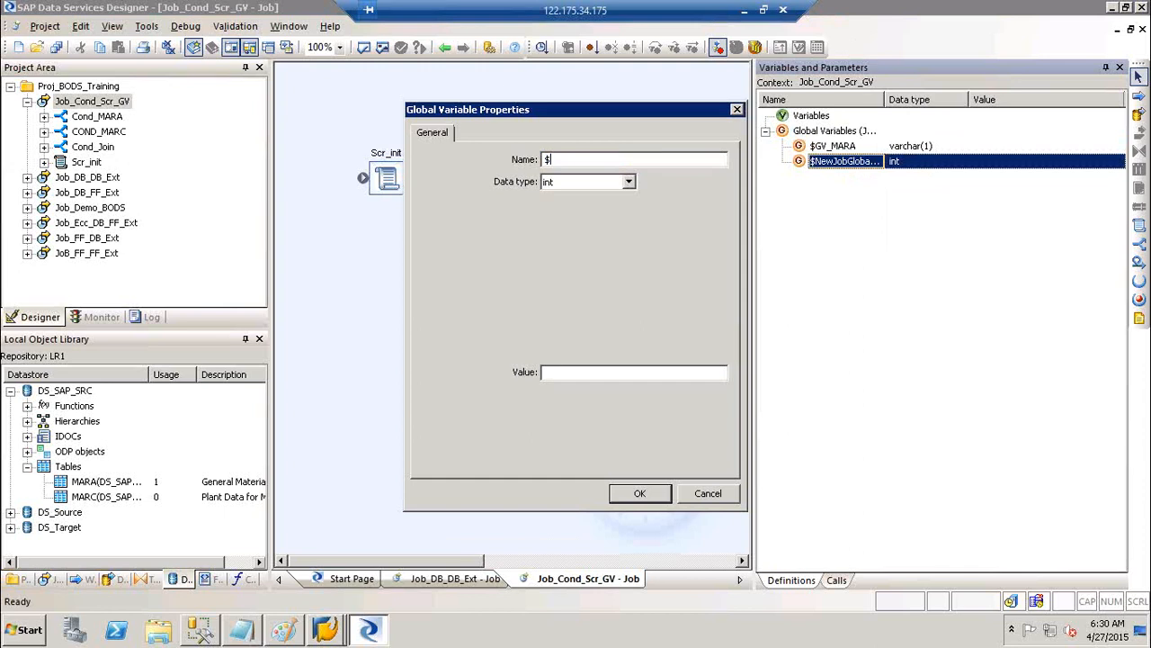
{"action": "type", "text": "GV_MARC"}
{"action": "key", "text": "Tab"}
{"action": "key", "text": "v"}
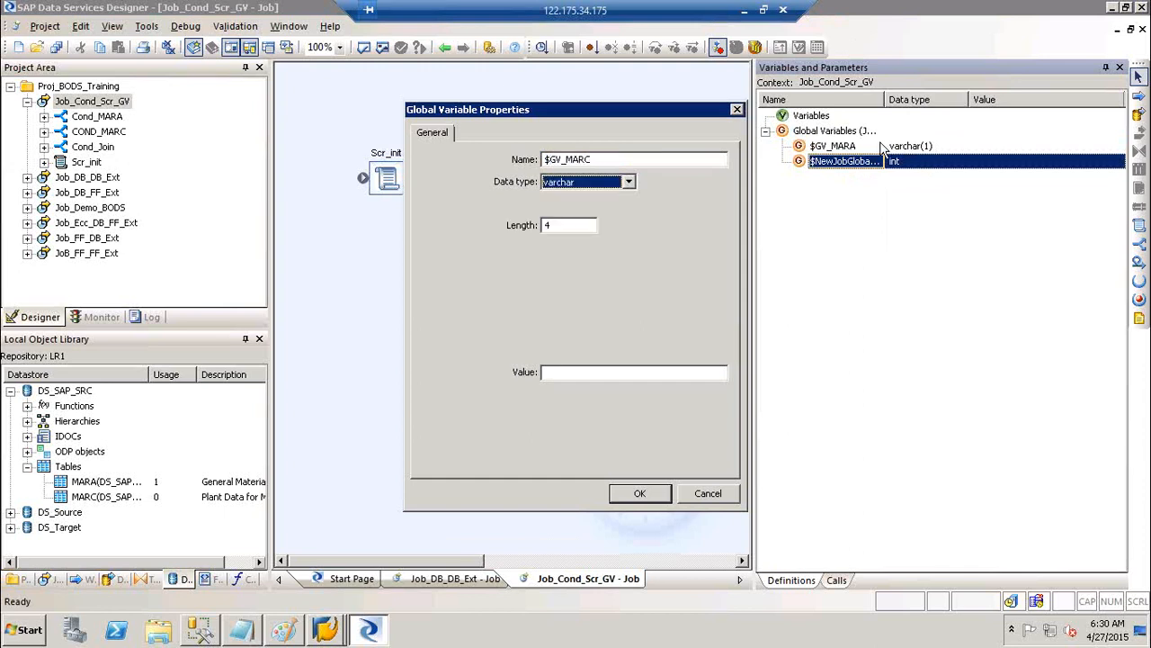
{"action": "key", "text": "Tab"}
{"action": "type", "text": "1"}
{"action": "key", "text": "Return"}
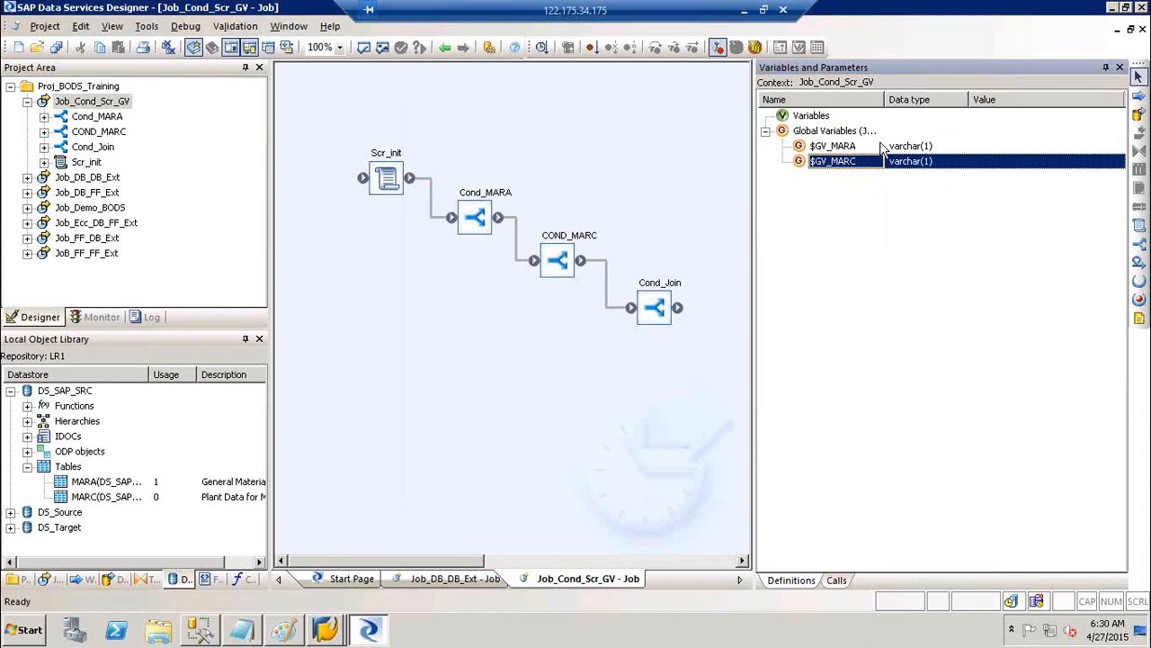
Insert global variable $GV_Join as varchar(1), then hide the variables panel
{"action": "right_click", "coordinate": [847, 132]}
{"action": "left_click", "coordinate": [885, 141]}
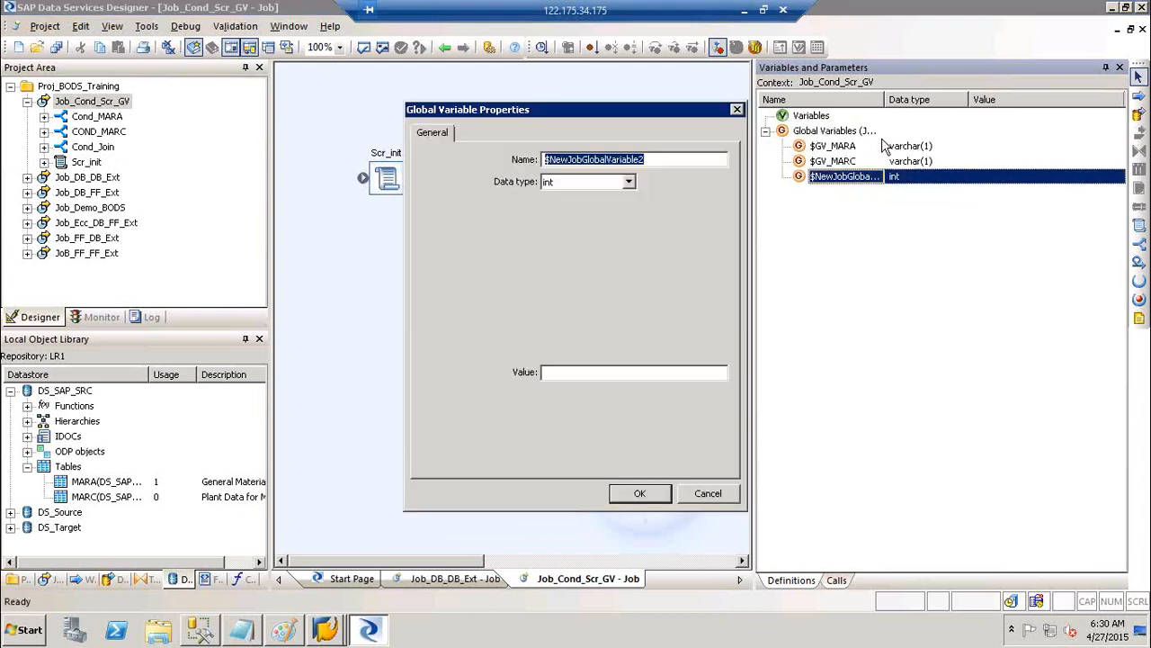
{"action": "type", "text": "$GV"}
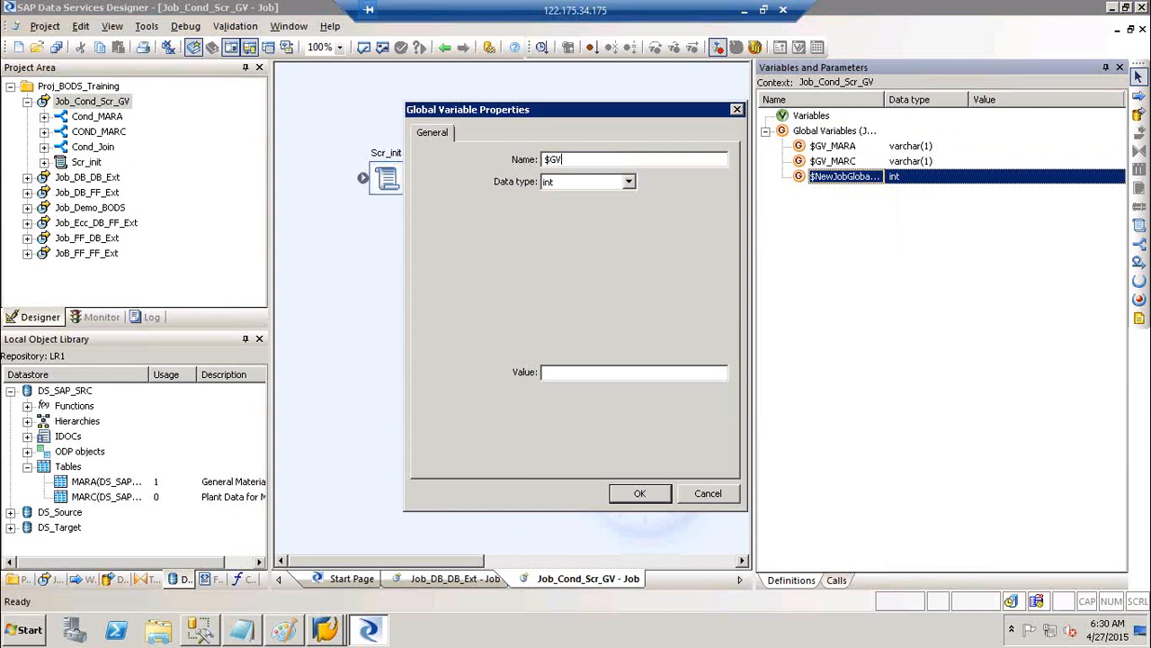
{"action": "type", "text": "_Join"}
{"action": "key", "text": "Tab"}
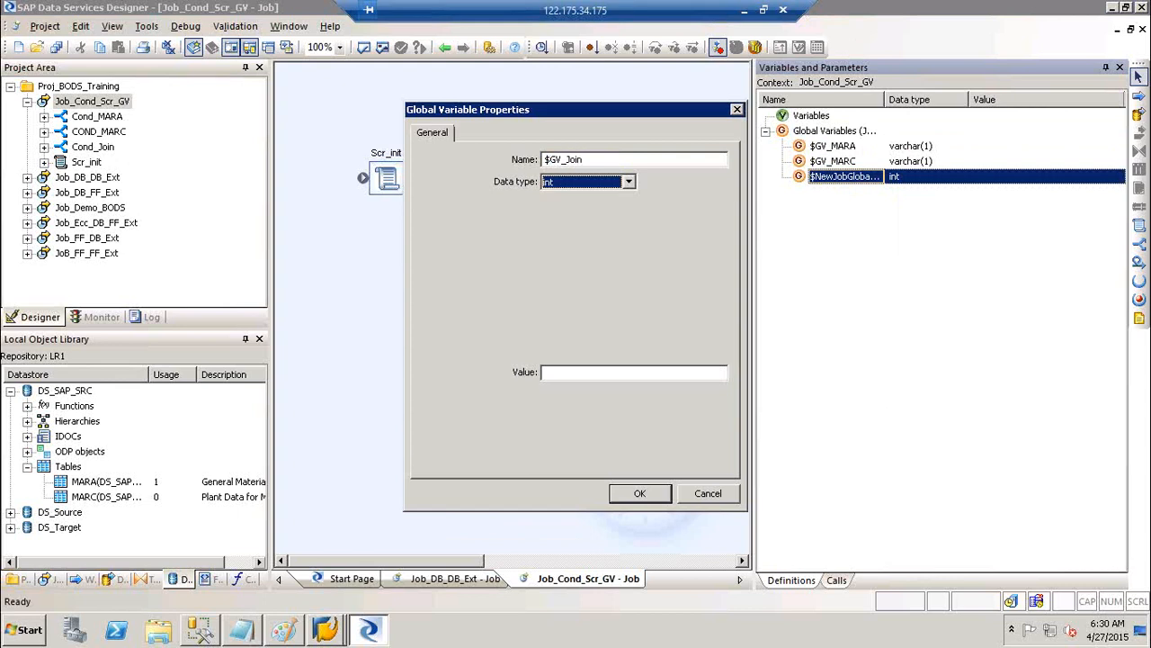
{"action": "key", "text": "v"}
{"action": "key", "text": "Tab"}
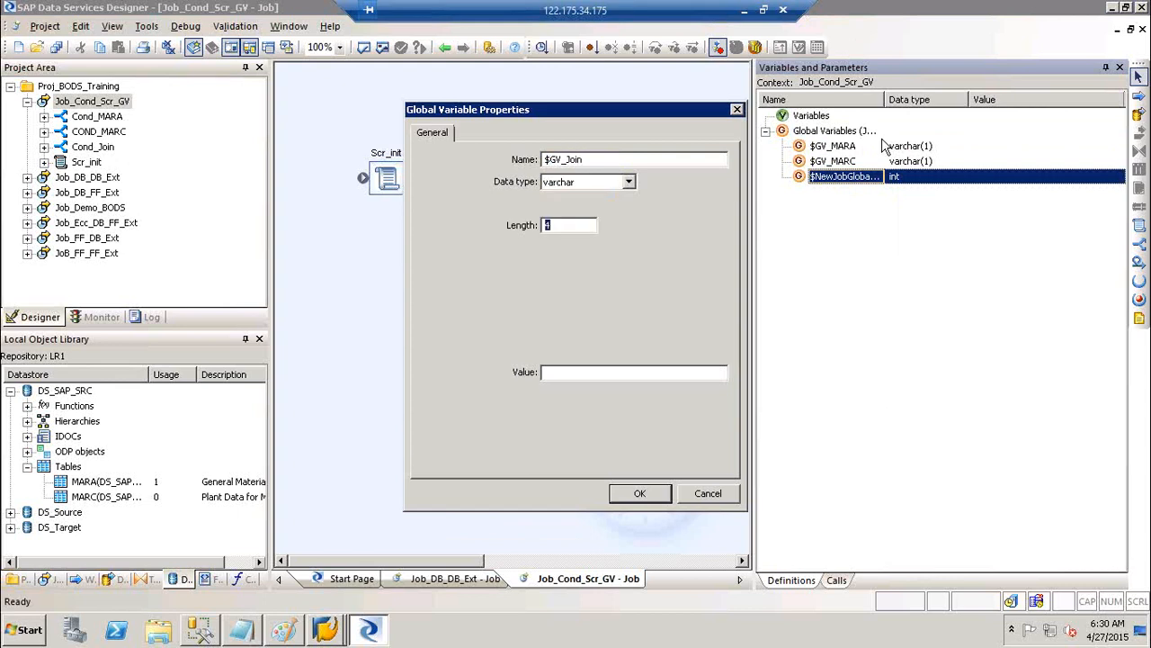
{"action": "key", "text": "Return"}
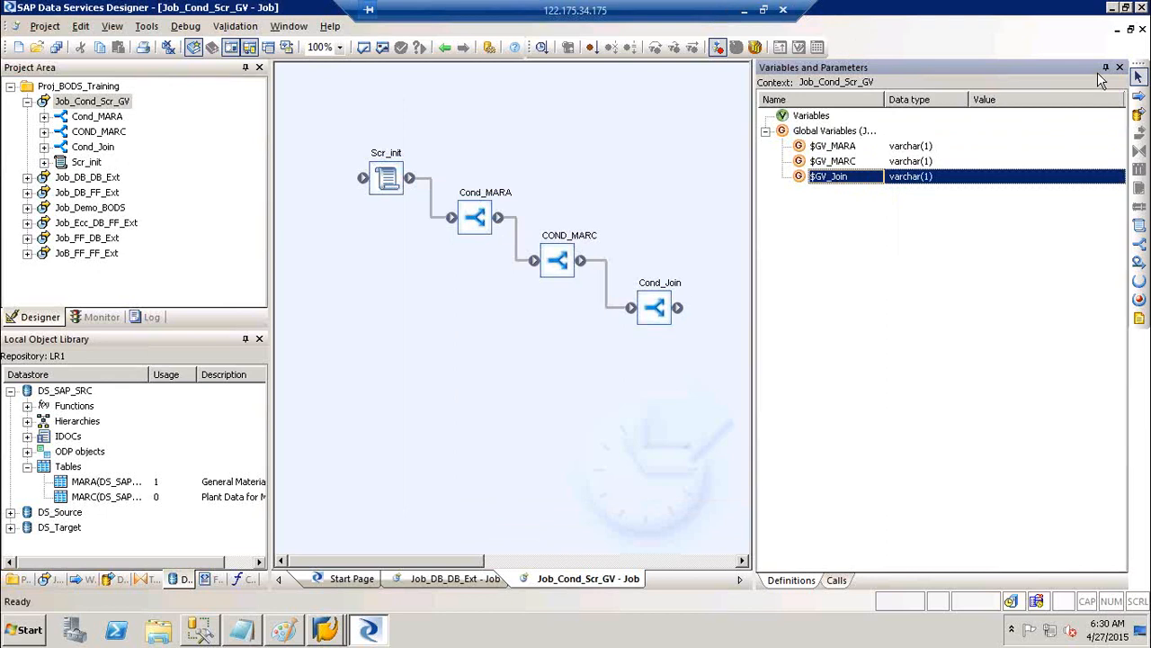
{"action": "left_click", "coordinate": [1106, 68]}
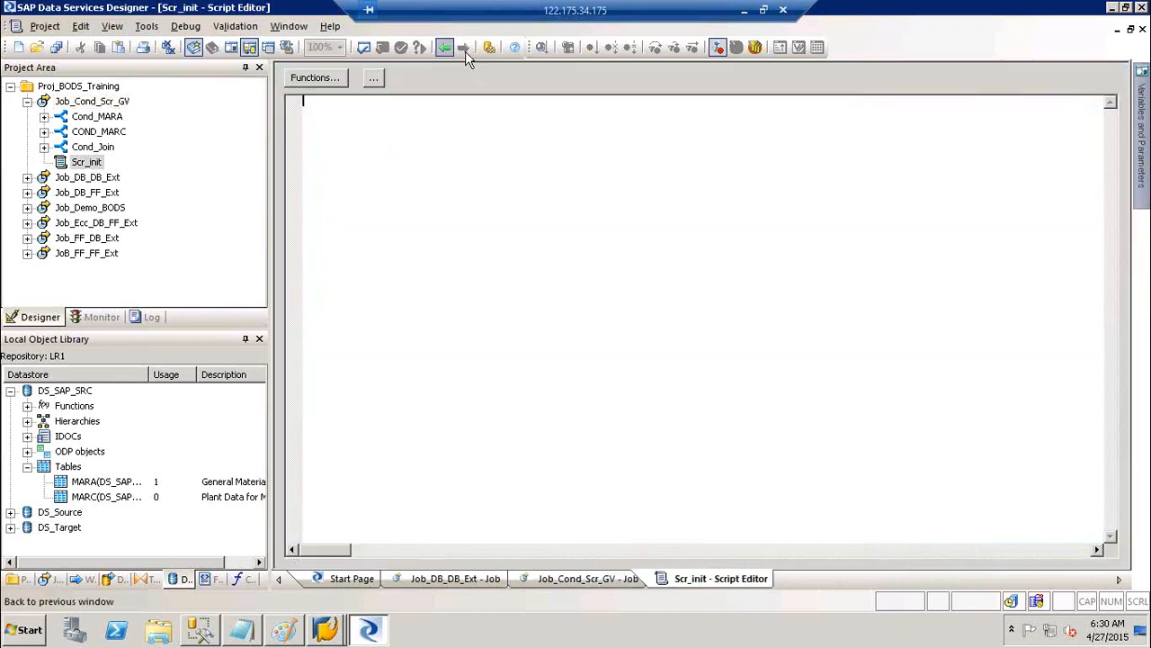
Open the Scr_init script from the Job_Cond_Scr_GV diagram and type a '#Comment' header line
{"action": "left_click", "coordinate": [446, 50]}
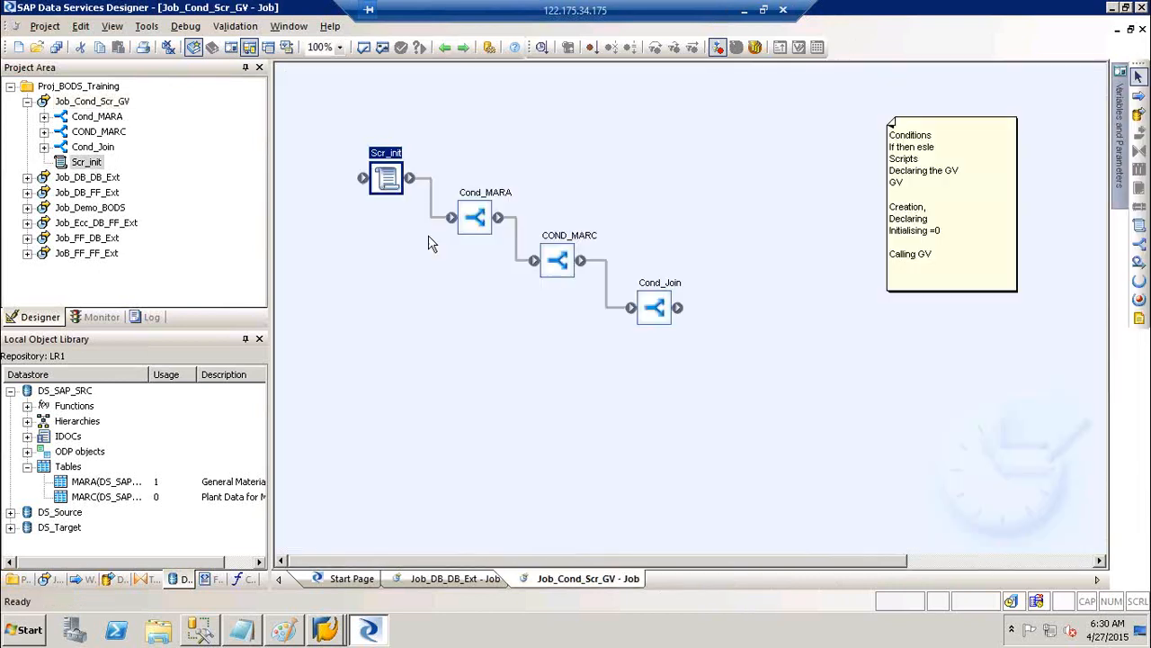
{"action": "left_click", "coordinate": [1139, 229]}
{"action": "double_click", "coordinate": [387, 171]}
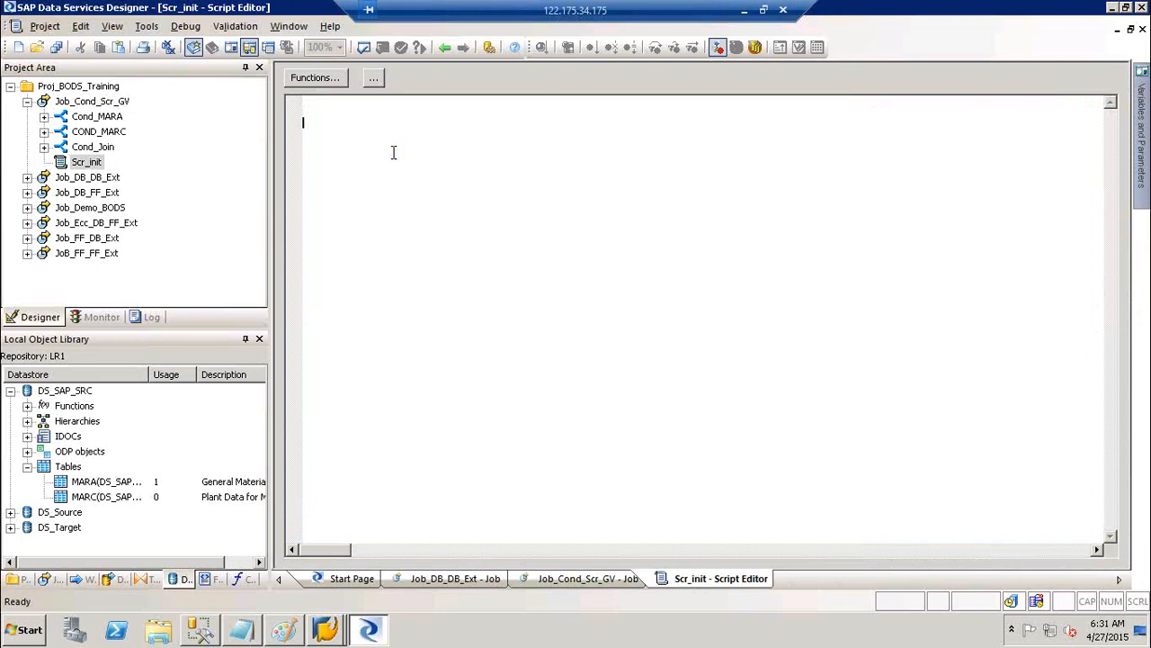
{"action": "type", "text": "##"}
{"action": "key", "text": "BackSpace"}
{"action": "type", "text": "Comment"}
{"action": "key", "text": "Return"}
{"action": "key", "text": "Return"}
Add the comment line '## Script to Initialise Global Variables' below the header
{"action": "type", "text": "##"}
{"action": "type", "text": "Script to Initialise Global "}
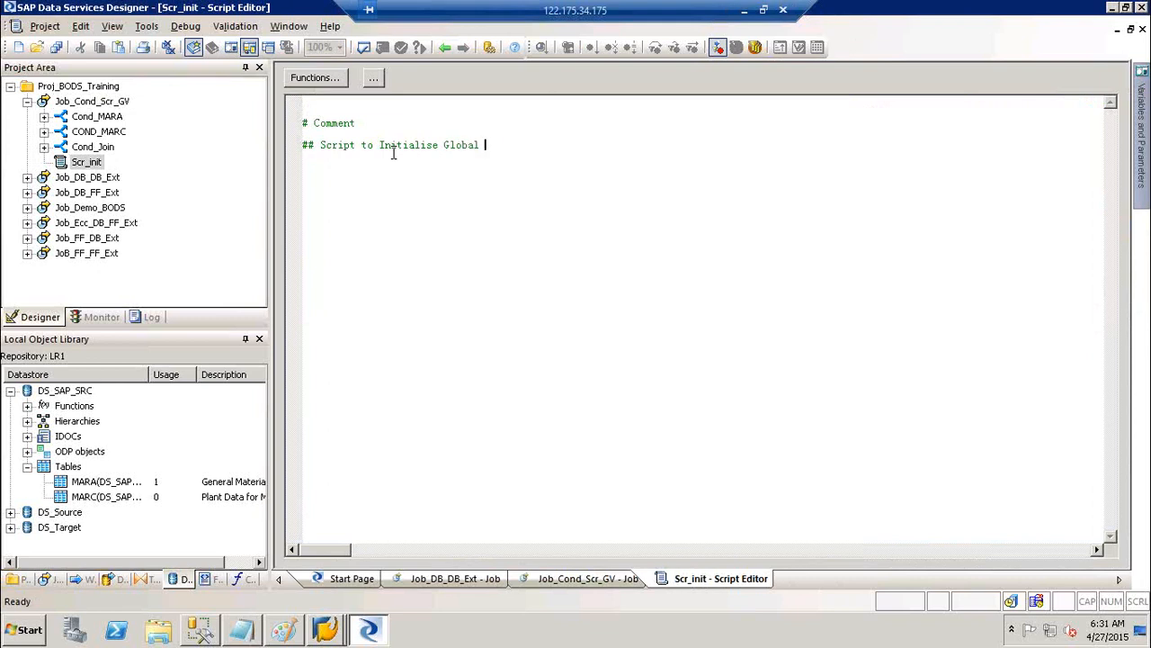
{"action": "type", "text": "Var"}
{"action": "key", "text": "BackSpace"}
{"action": "type", "text": "e"}
{"action": "key", "text": "BackSpace"}
{"action": "type", "text": "riables"}
{"action": "key", "text": "Return"}
{"action": "type", "text": "## GV_MARA"}
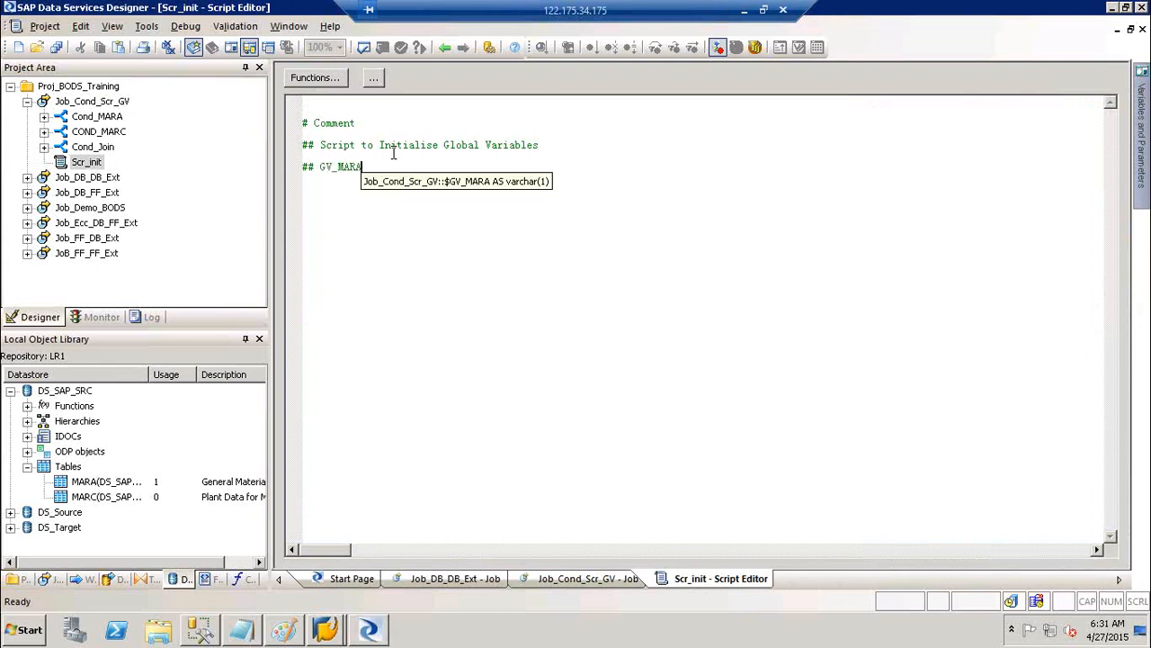
{"action": "key", "text": "Return"}
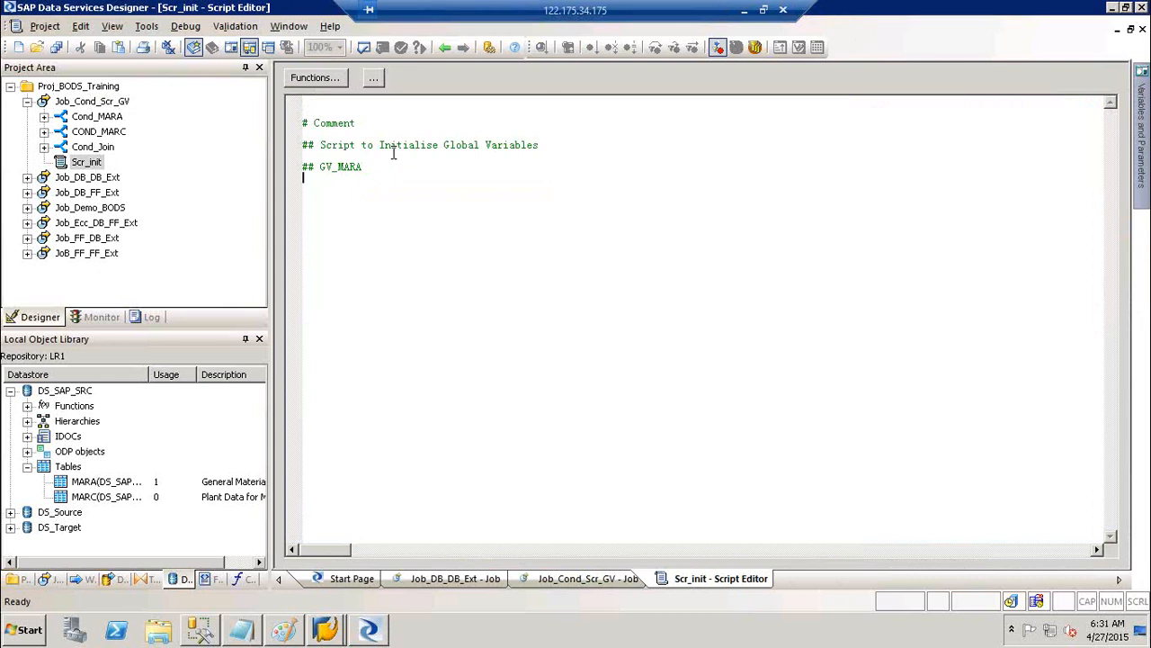
{"action": "key", "text": "BackSpace"}
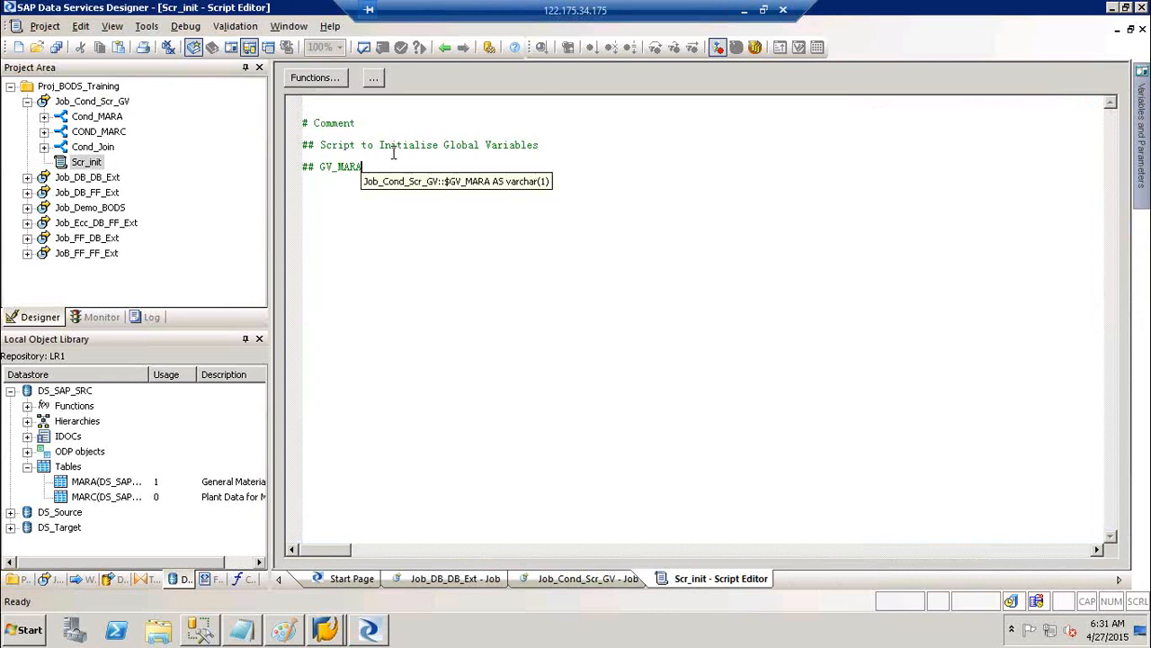
{"action": "key", "text": "BackSpace"}
{"action": "key", "text": "BackSpace"}
{"action": "key", "text": "BackSpace"}
{"action": "key", "text": "BackSpace"}
{"action": "key", "text": "BackSpace"}
{"action": "key", "text": "BackSpace"}
{"action": "key", "text": "BackSpace"}
{"action": "key", "text": "BackSpace"}
{"action": "key", "text": "BackSpace"}
{"action": "key", "text": "BackSpace"}
{"action": "key", "text": "BackSpace"}
{"action": "key", "text": "BackSpace"}
{"action": "key", "text": "BackSpace"}
{"action": "key", "text": "BackSpace"}
{"action": "key", "text": "BackSpace"}
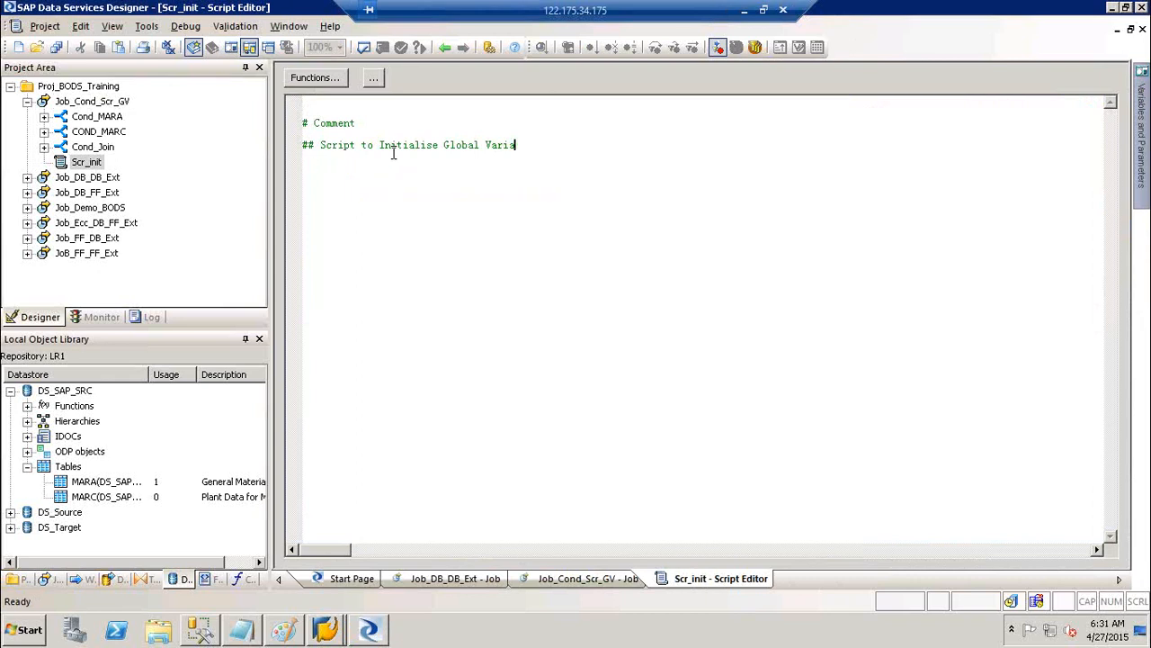
{"action": "type", "text": "bles"}
{"action": "key", "text": "Return"}
Add $GV_MARA = 'Y'; followed by the comment '# Condition for extracting the Mara table'
{"action": "type", "text": "$GV"}
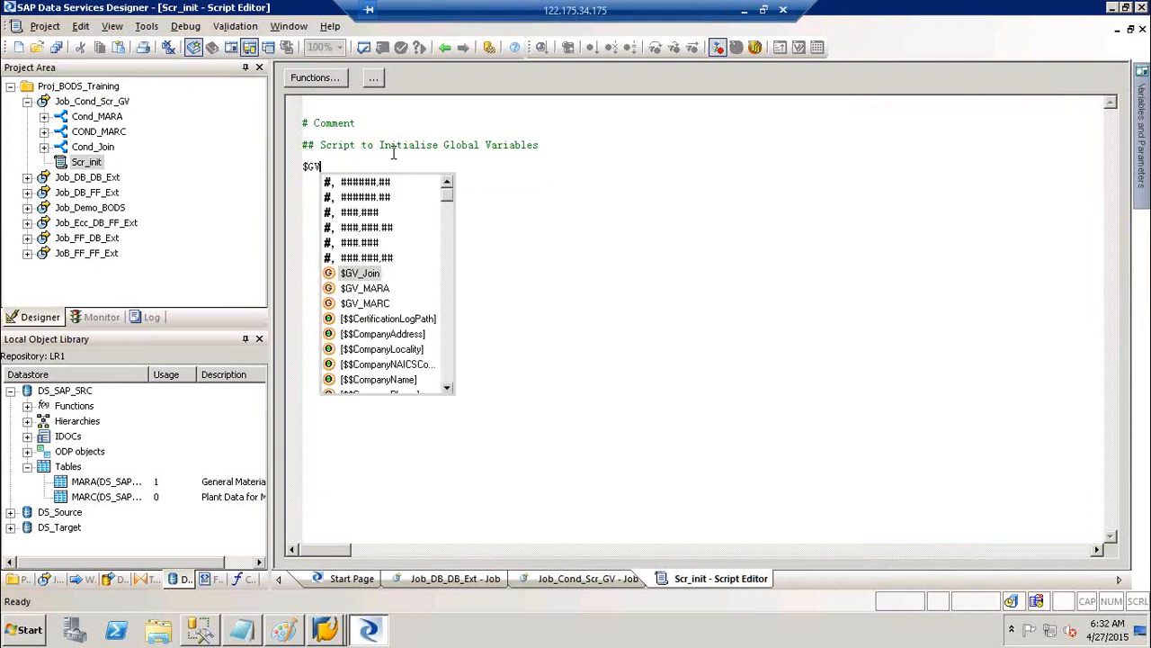
{"action": "key", "text": "Down"}
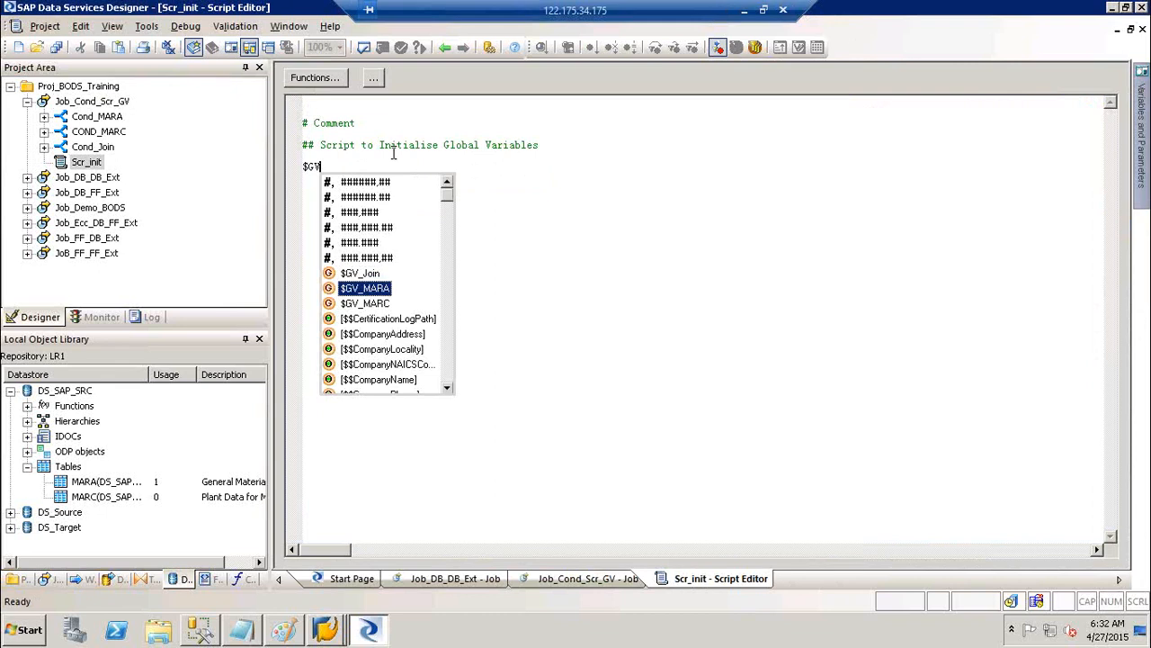
{"action": "key", "text": "Return"}
{"action": "type", "text": "= 'Y"}
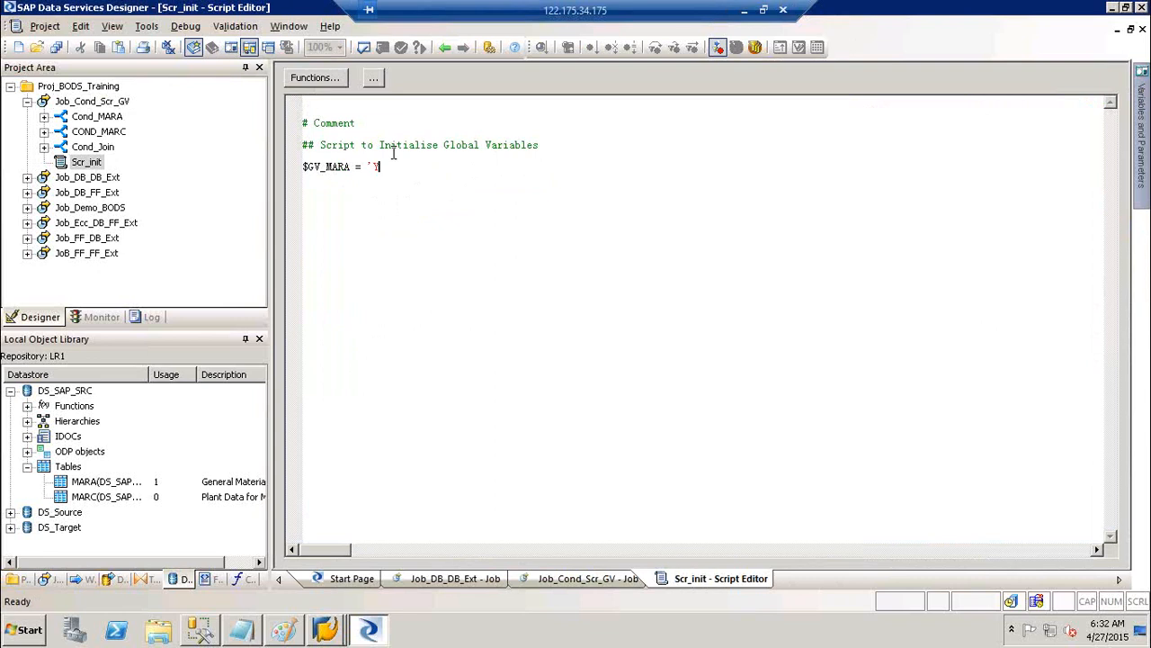
{"action": "type", "text": "'"}
{"action": "type", "text": ";"}
{"action": "key", "text": "Return"}
{"action": "type", "text": "# Condition for extracting th"}
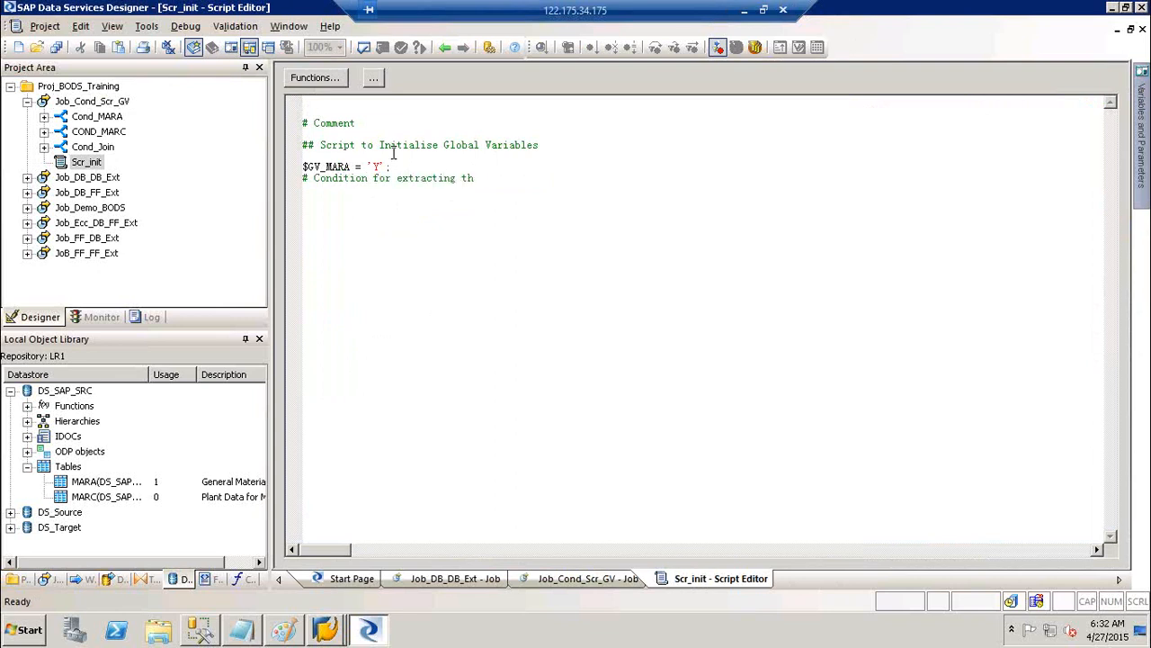
{"action": "type", "text": "e Mara tbale"}
{"action": "key", "text": "BackSpace"}
{"action": "key", "text": "BackSpace"}
{"action": "key", "text": "BackSpace"}
{"action": "type", "text": "ble"}
{"action": "key", "text": "Return"}
Add $GV_MARC = 'Y'; and begin the comment '# Condition to Extract Marc'
{"action": "type", "text": "$GV_"}
{"action": "key", "text": "Down"}
{"action": "key", "text": "Down"}
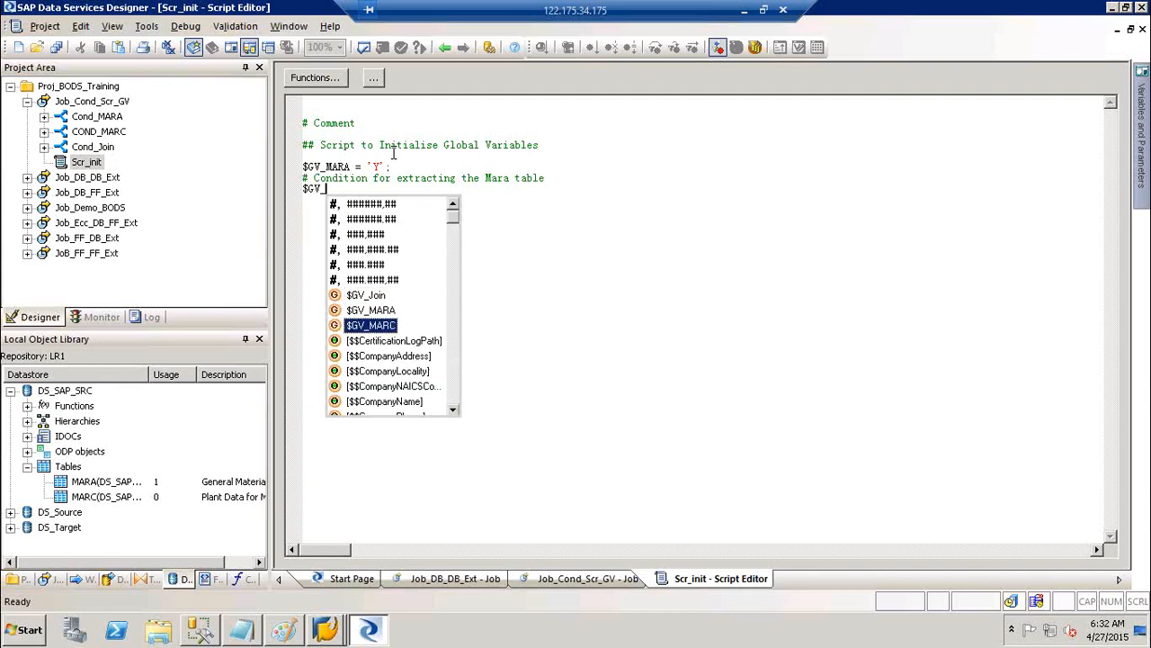
{"action": "key", "text": "Return"}
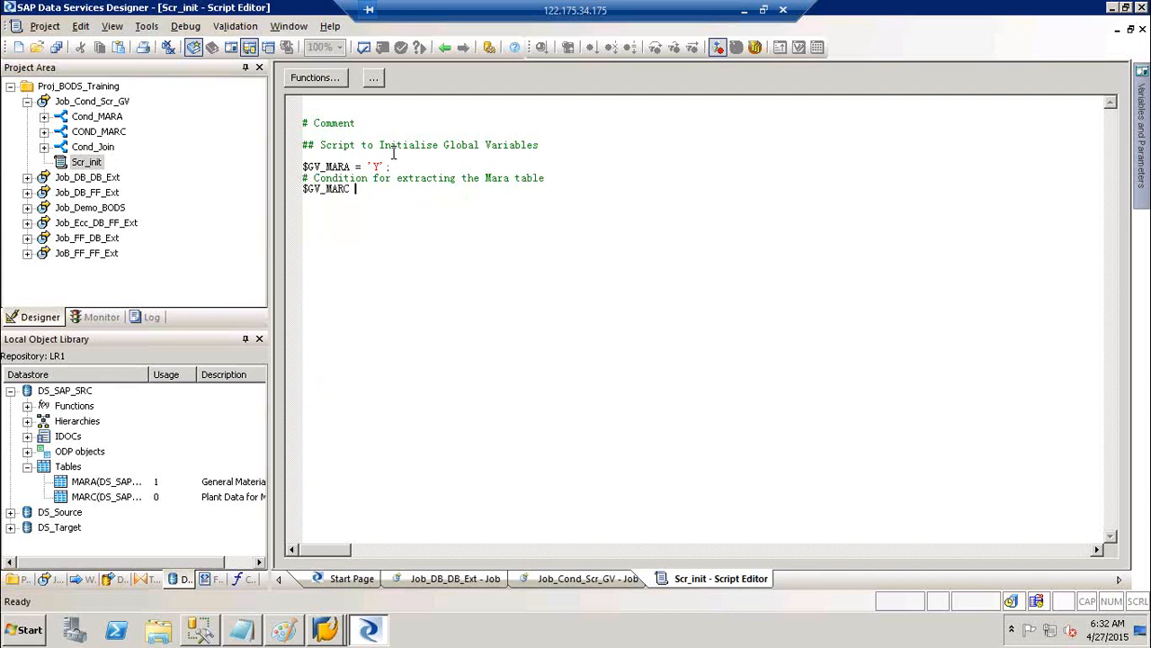
{"action": "type", "text": "= 'Y' ;"}
{"action": "key", "text": "Return"}
{"action": "type", "text": "# Condition to Extract Ma"}
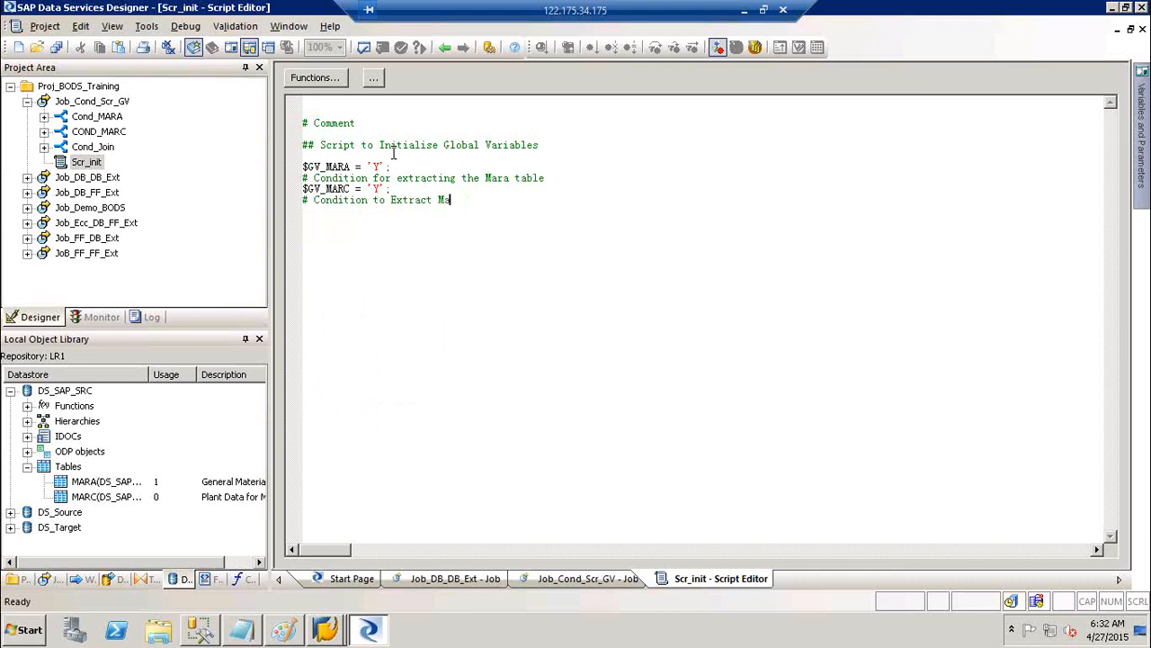
{"action": "type", "text": "rc"}
Add $GV_Join = 'Y'; with the comment '# Condition to Joinn MARA & MARC' below it
{"action": "key", "text": "Return"}
{"action": "key", "text": "Return"}
{"action": "type", "text": "$GV"}
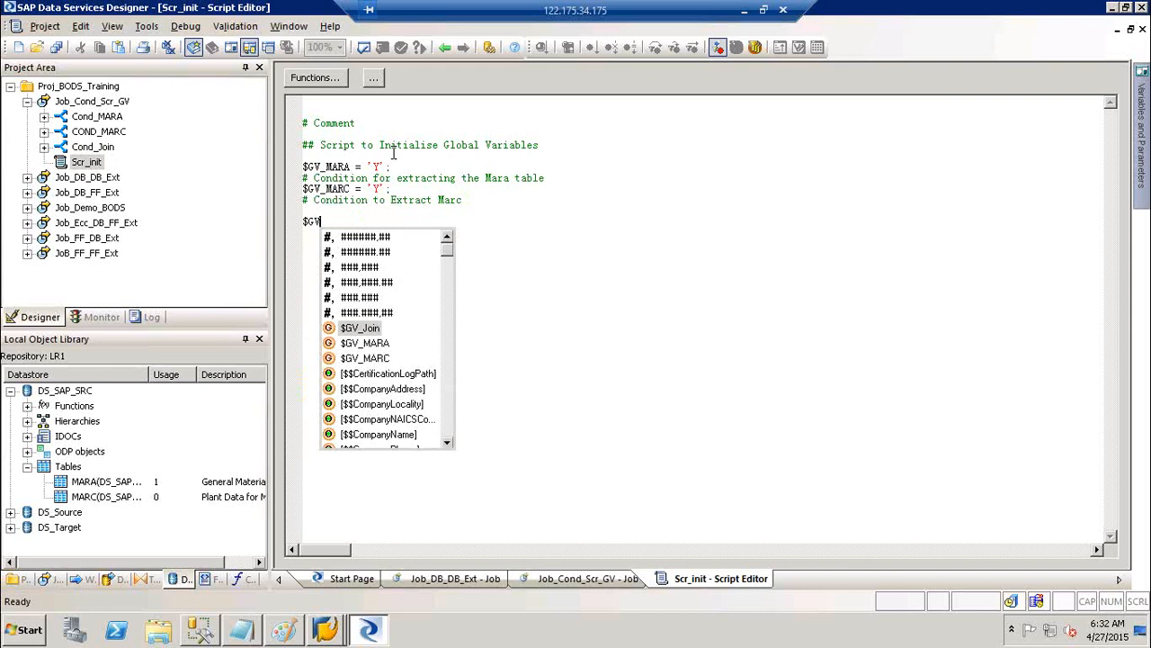
{"action": "key", "text": "Return"}
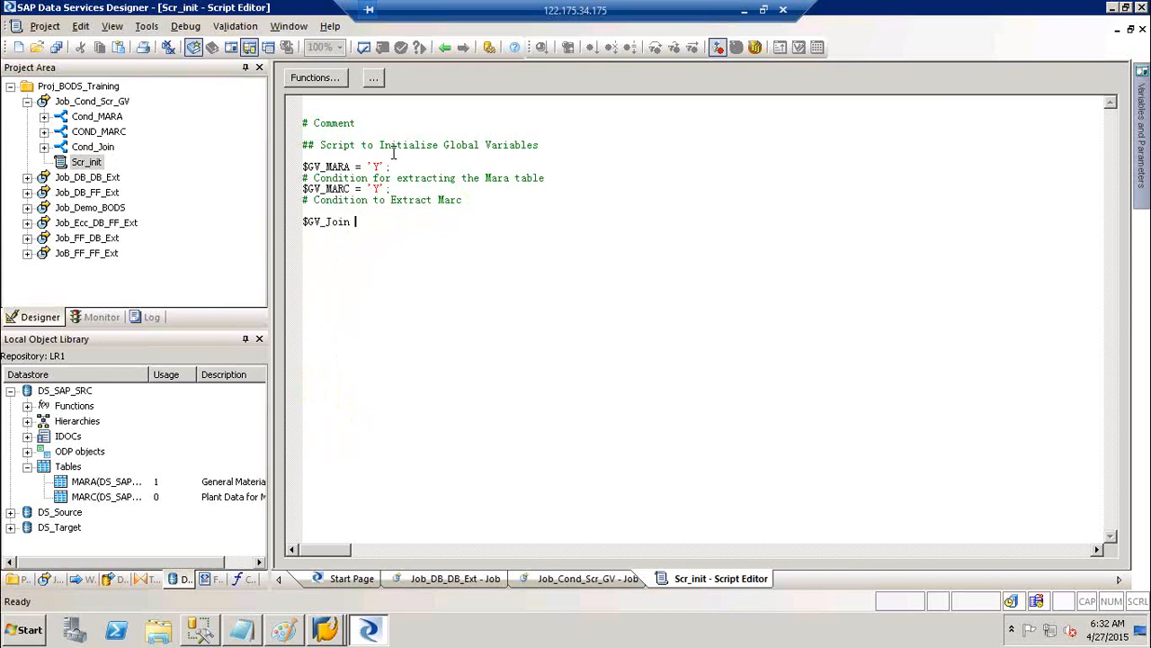
{"action": "type", "text": "= 'Y';"}
{"action": "key", "text": "Return"}
{"action": "type", "text": "# Condition to Joinn M"}
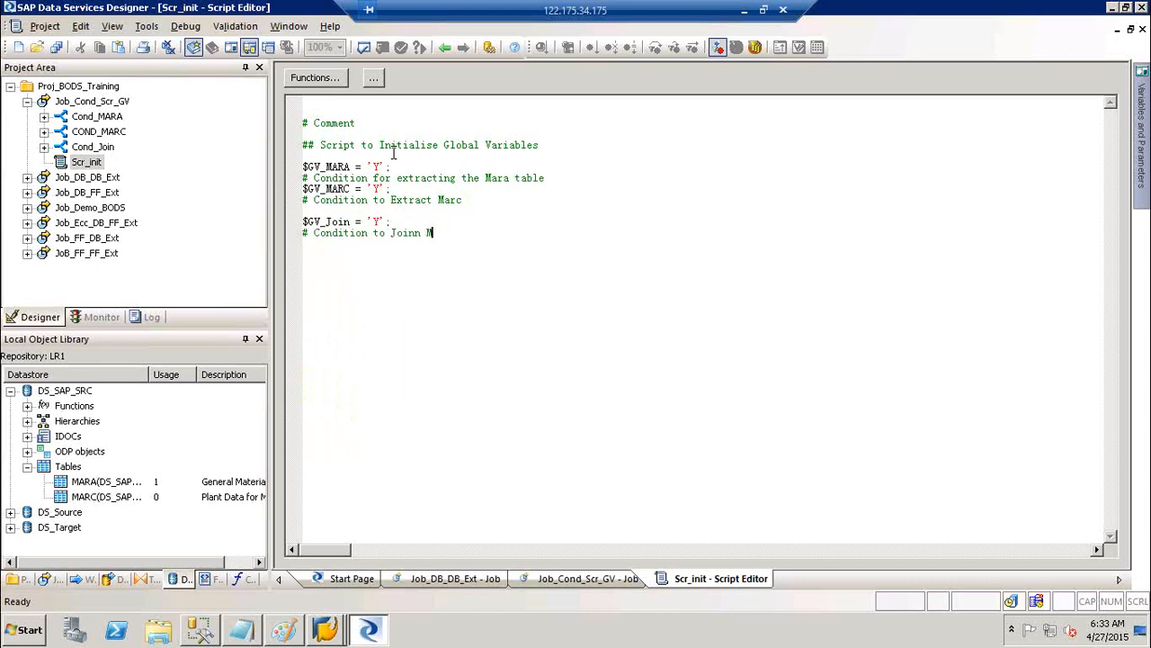
{"action": "type", "text": "ARA & MARC"}
{"action": "key", "text": "Return"}
{"action": "key", "text": "Return"}
{"action": "left_click", "coordinate": [398, 225]}
Return to the job and enter $GV_MARA = 'Y' as the Cond_MARA If condition
{"action": "left_click", "coordinate": [146, 26]}
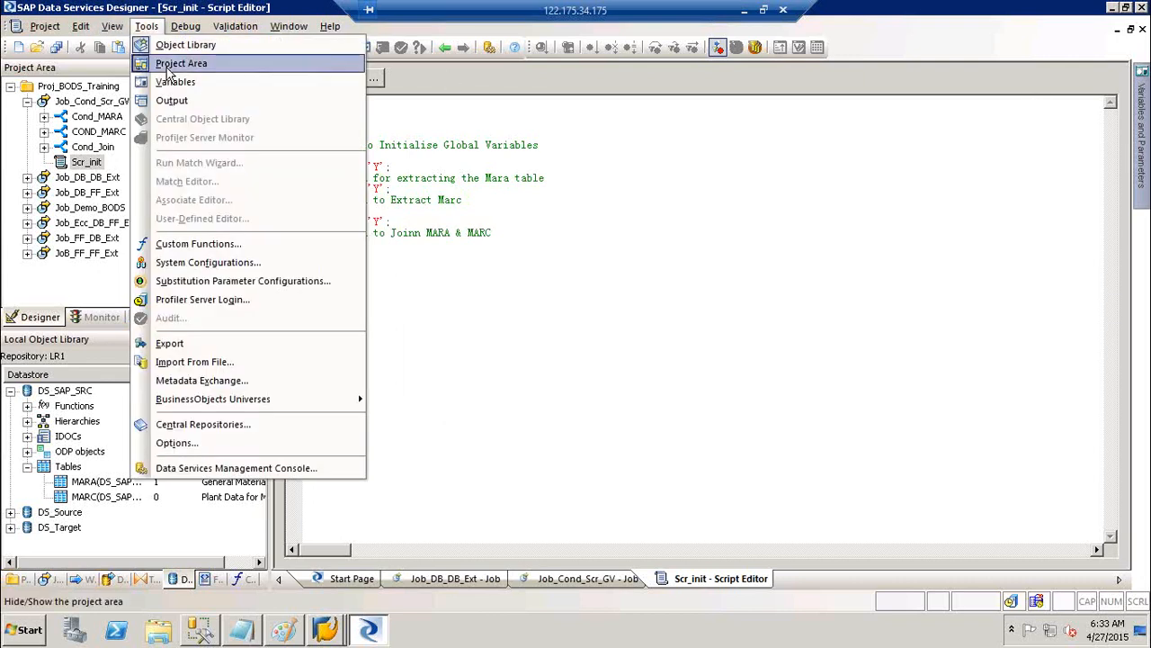
{"action": "left_click", "coordinate": [786, 232]}
{"action": "left_click", "coordinate": [428, 177]}
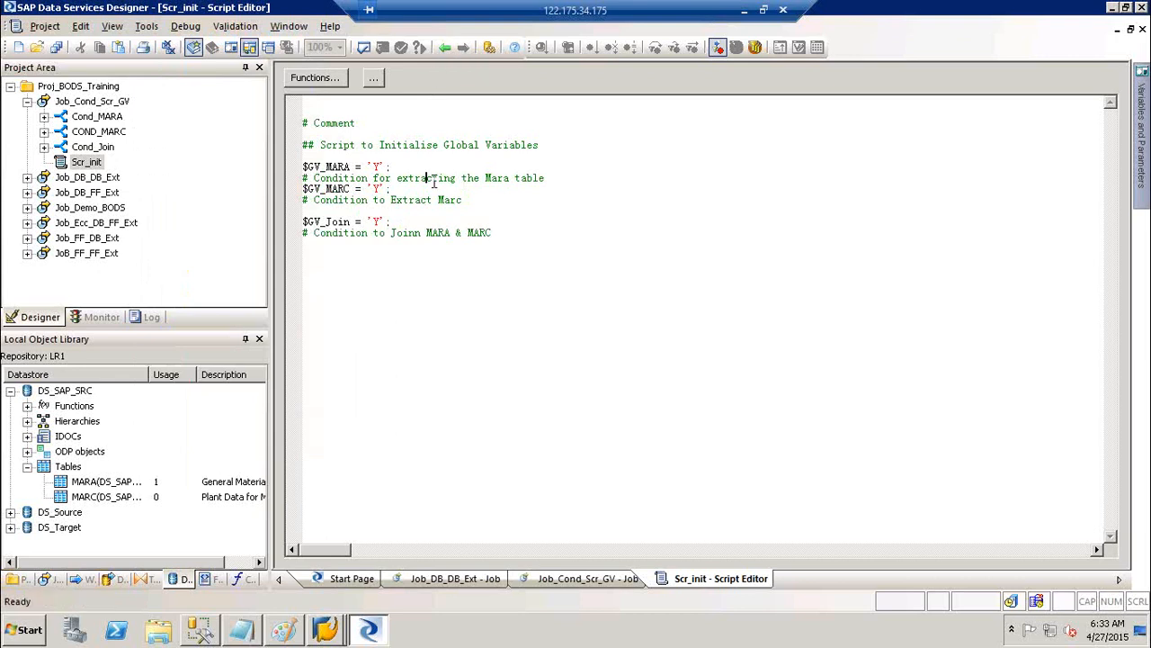
{"action": "left_click", "coordinate": [447, 50]}
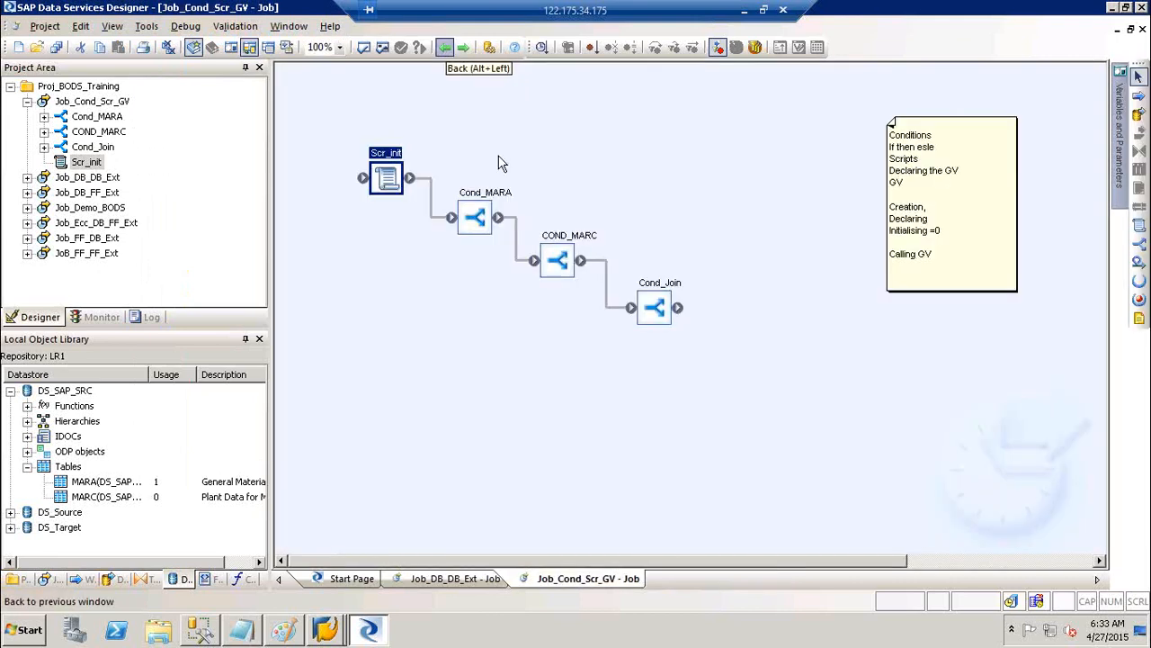
{"action": "double_click", "coordinate": [492, 204]}
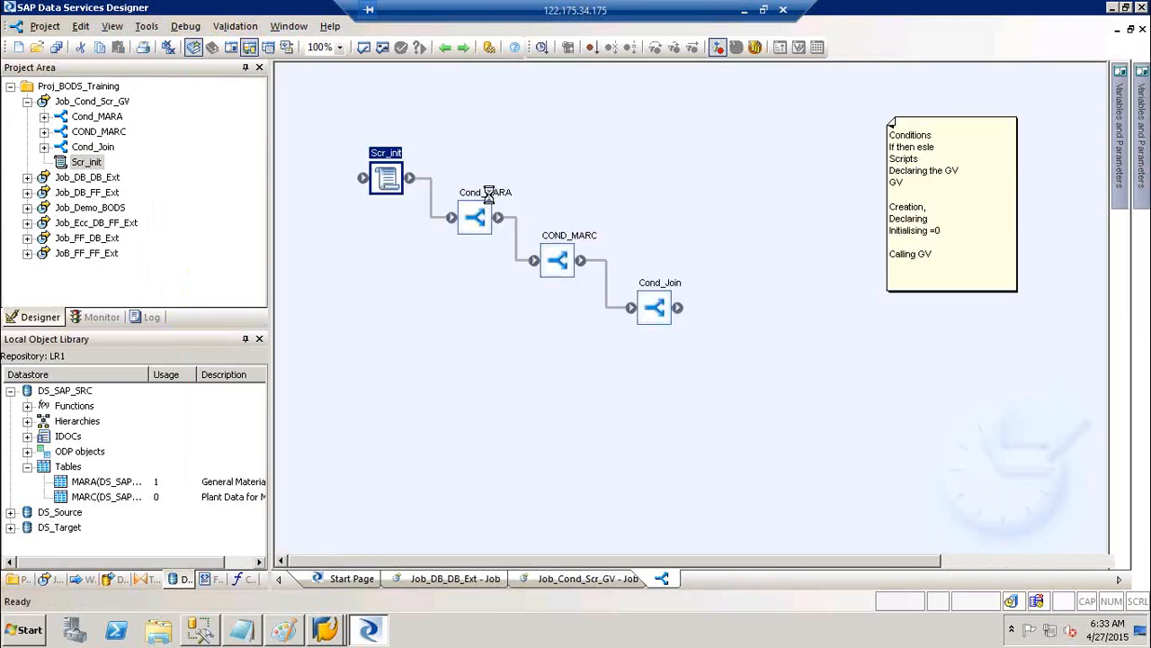
{"action": "left_click", "coordinate": [353, 80]}
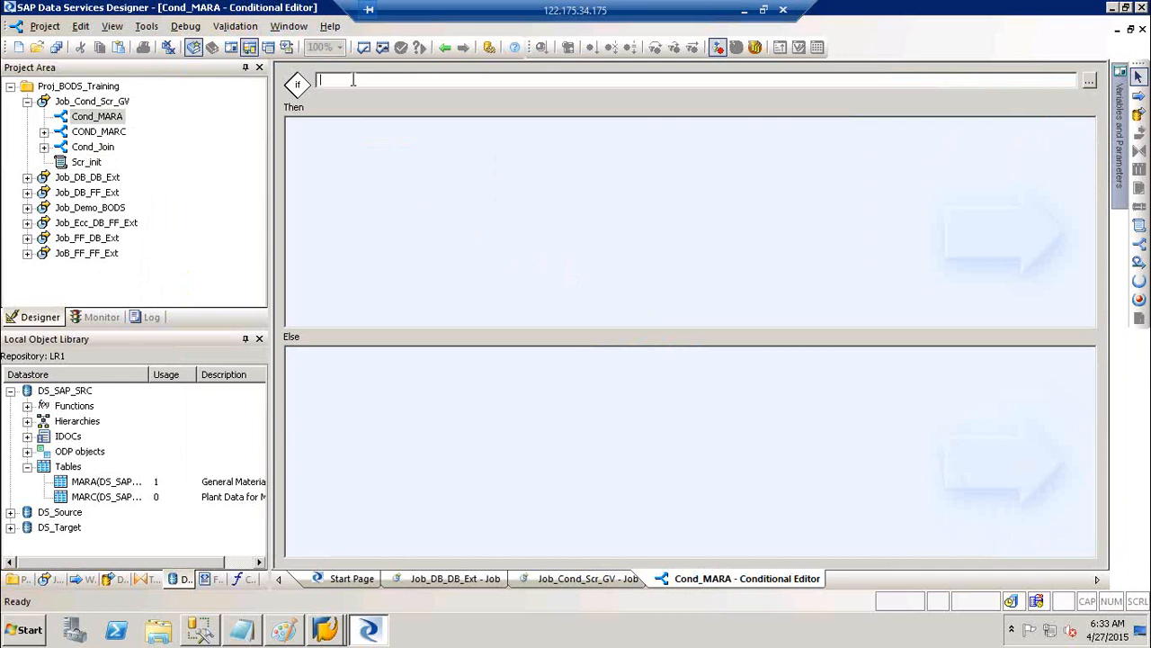
{"action": "type", "text": "$GV_MARA = 'Y'"}
{"action": "left_click_drag", "start_coordinate": [394, 80], "coordinate": [321, 80]}
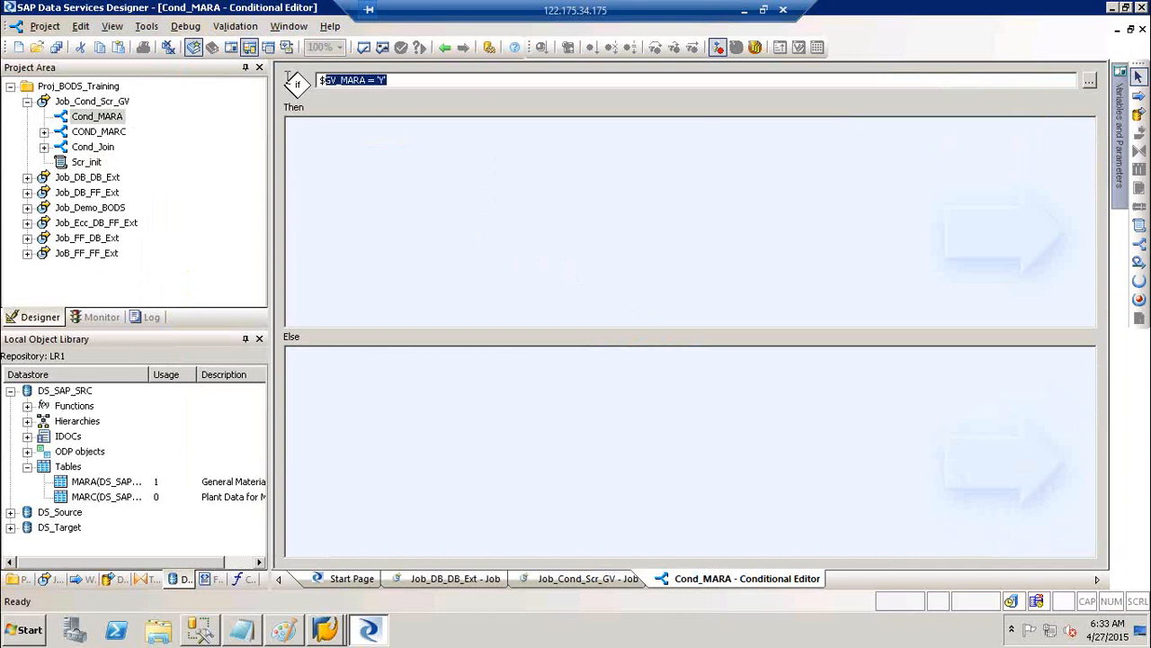
Compare the Scr_init assignment with Cond_MARA's condition, then open the COND_MARC conditional
{"action": "left_click", "coordinate": [442, 47]}
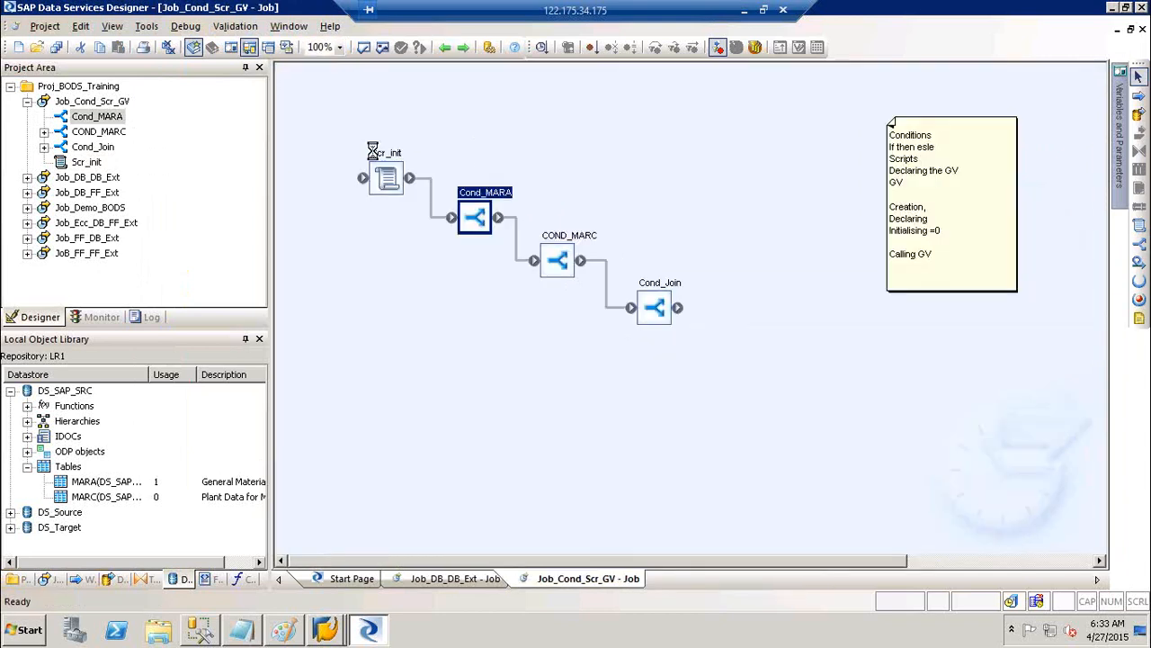
{"action": "double_click", "coordinate": [372, 150]}
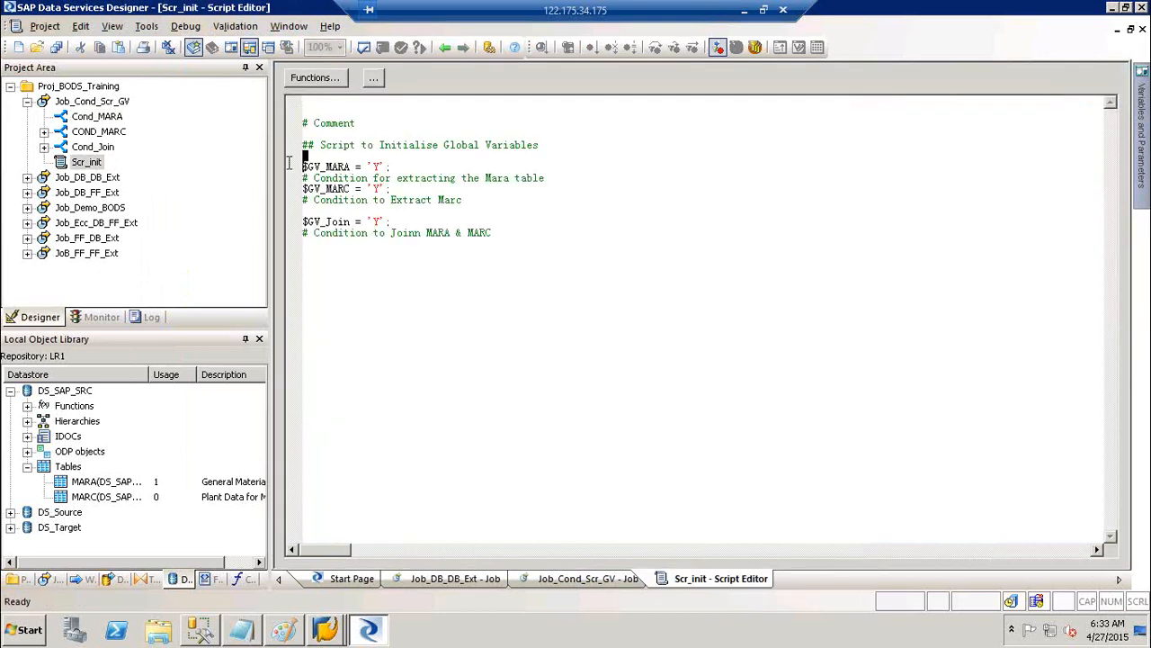
{"action": "left_click_drag", "start_coordinate": [303, 166], "coordinate": [395, 169]}
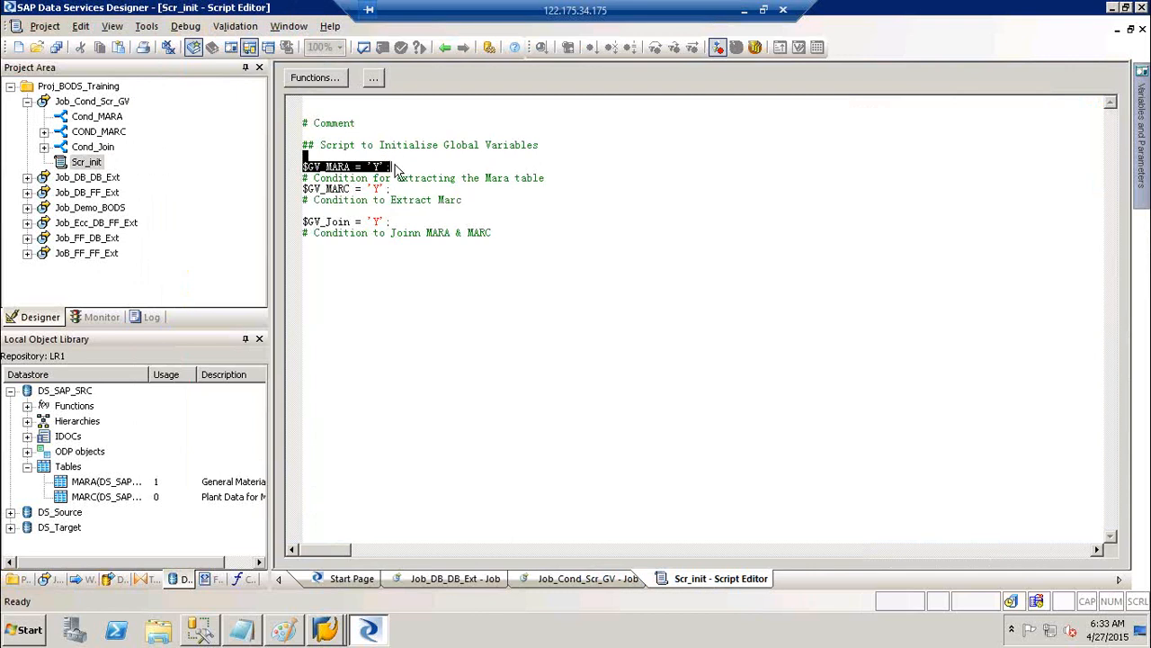
{"action": "left_click", "coordinate": [447, 50]}
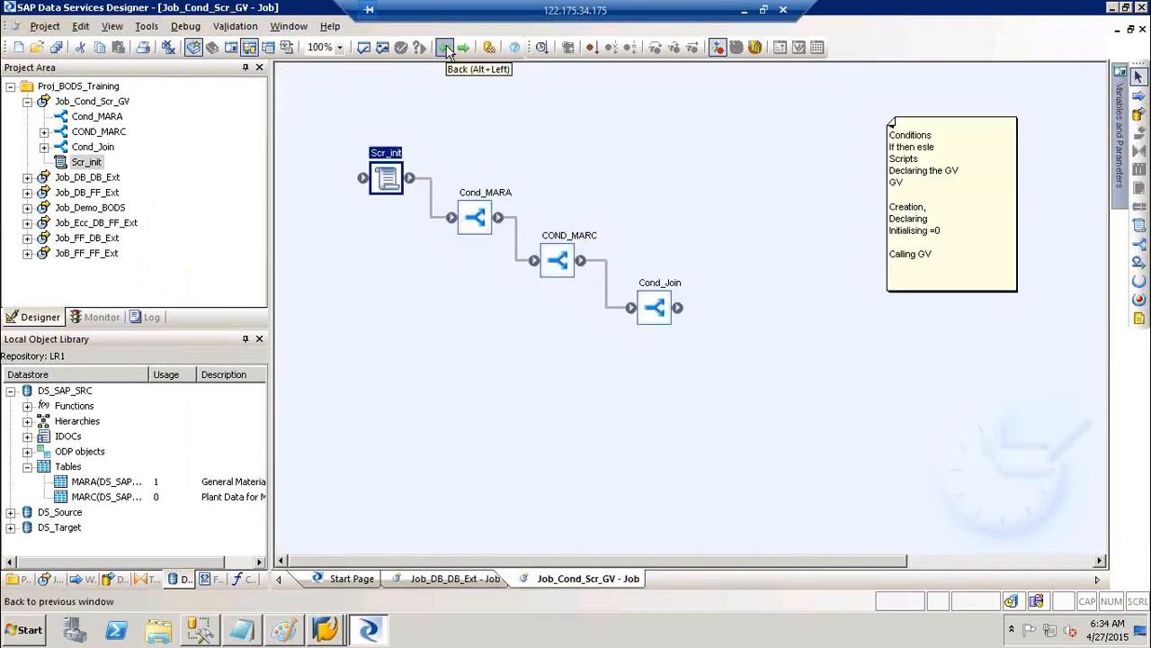
{"action": "double_click", "coordinate": [488, 205]}
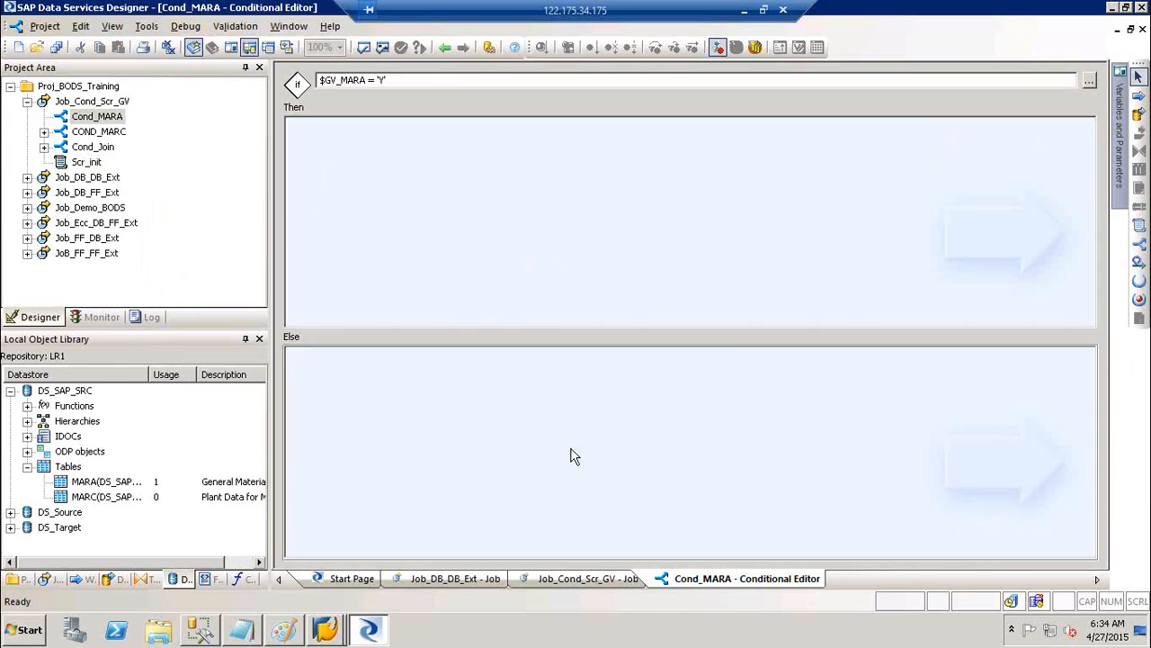
{"action": "left_click", "coordinate": [445, 47]}
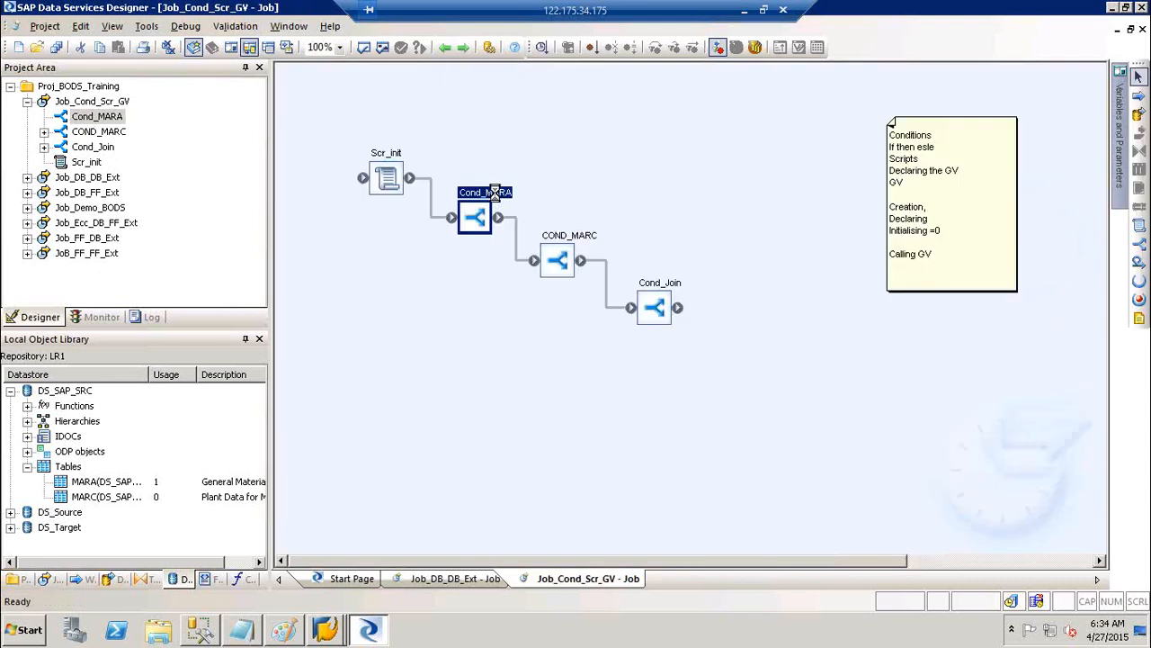
{"action": "double_click", "coordinate": [494, 192]}
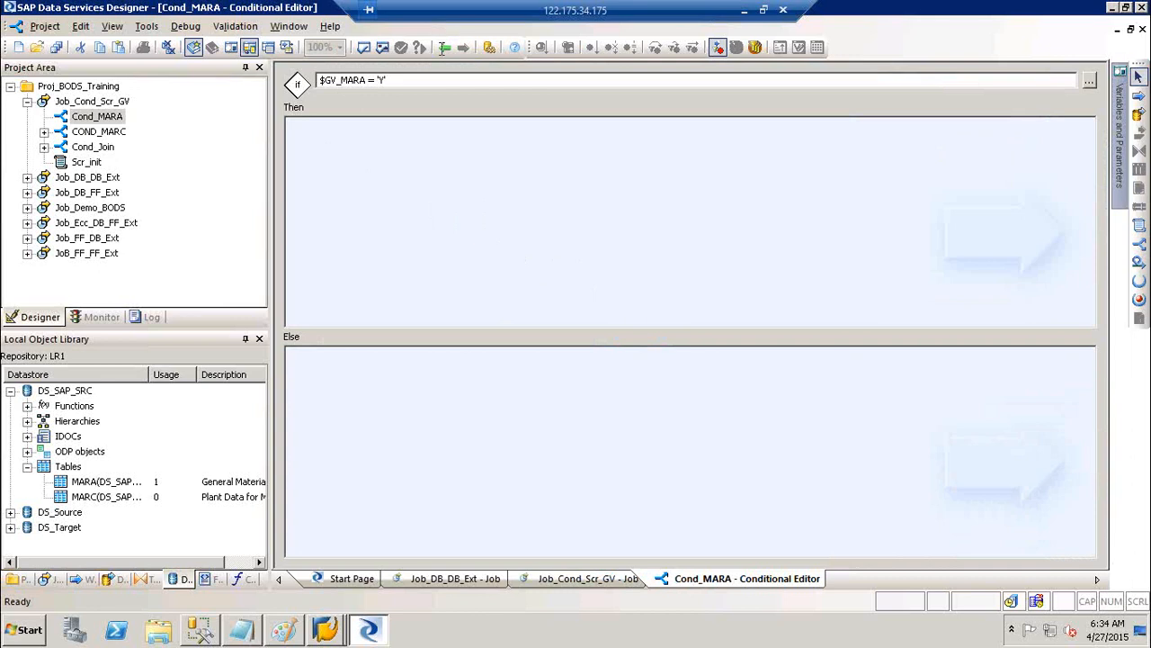
{"action": "left_click", "coordinate": [443, 48]}
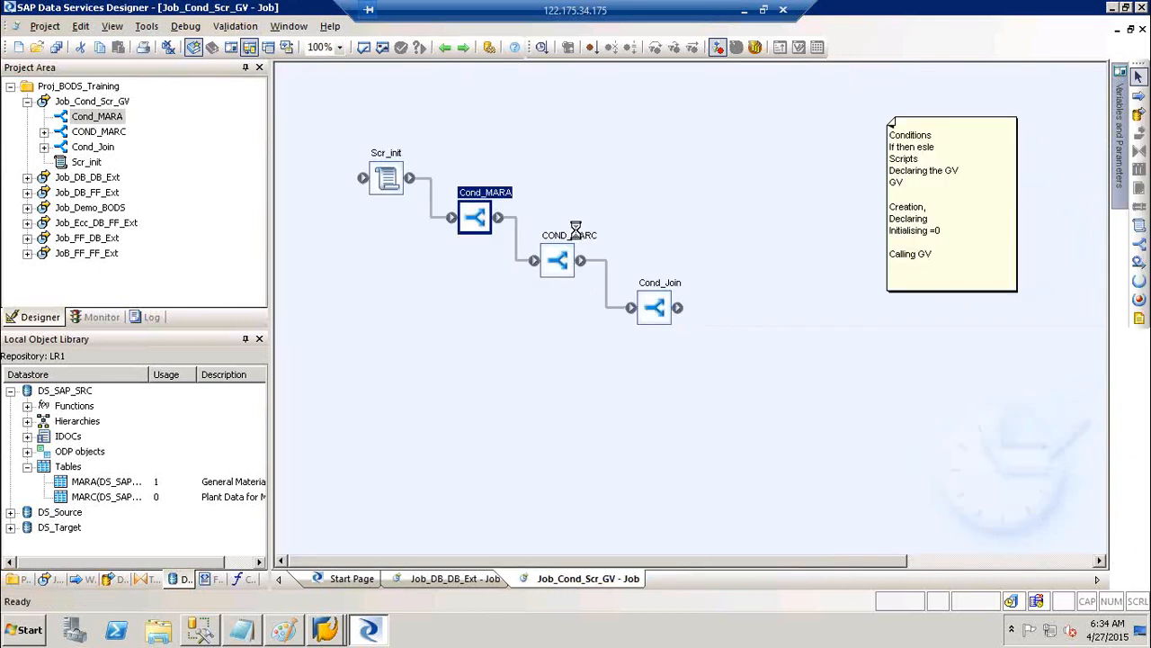
{"action": "double_click", "coordinate": [575, 232]}
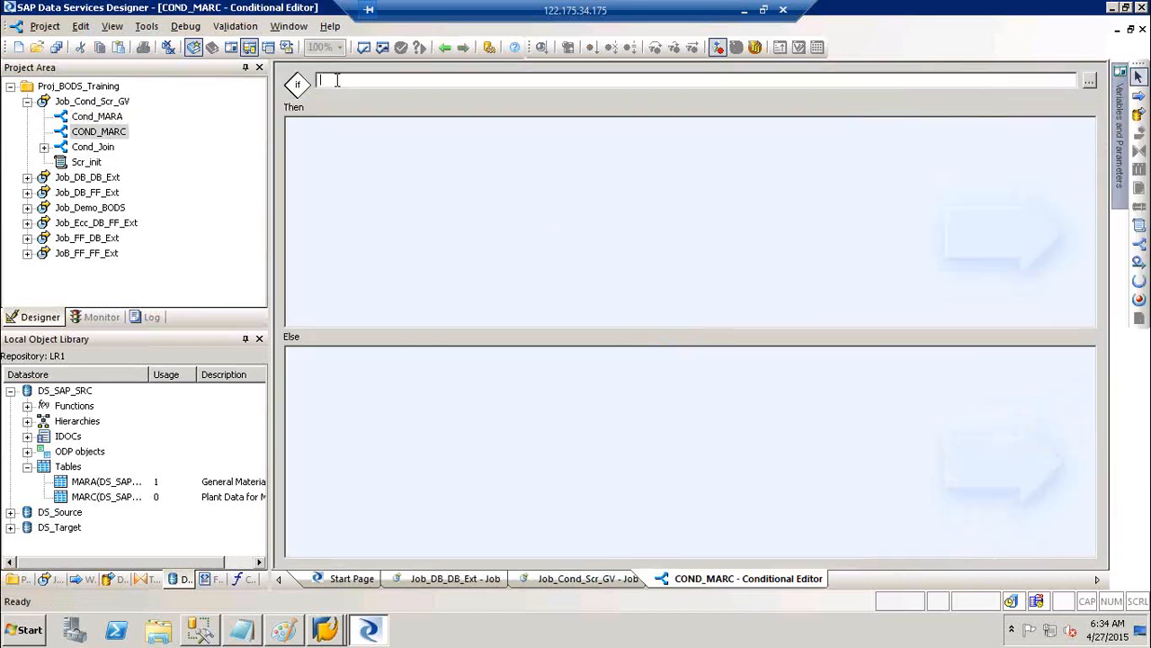
Enter $GV_MARC as COND_MARC's If condition and $GV_Join as Cond_Join's
{"action": "type", "text": "$GV_MARC"}
{"action": "left_click", "coordinate": [439, 48]}
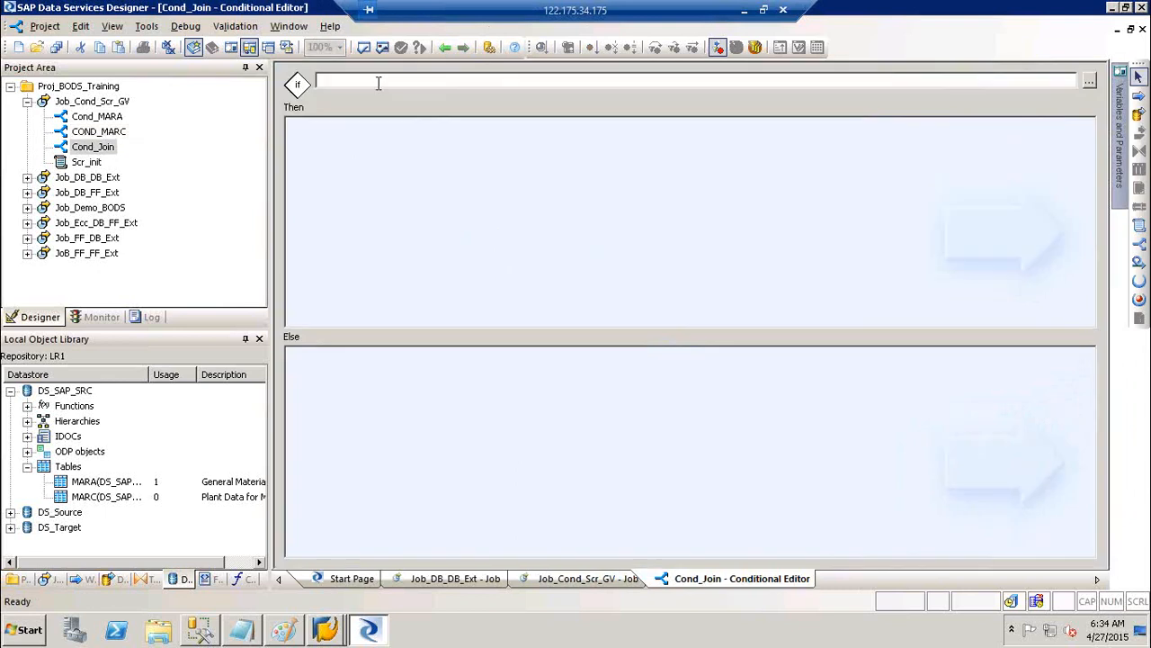
{"action": "left_click", "coordinate": [379, 82]}
{"action": "type", "text": "$GV_Join"}
{"action": "left_click", "coordinate": [447, 50]}
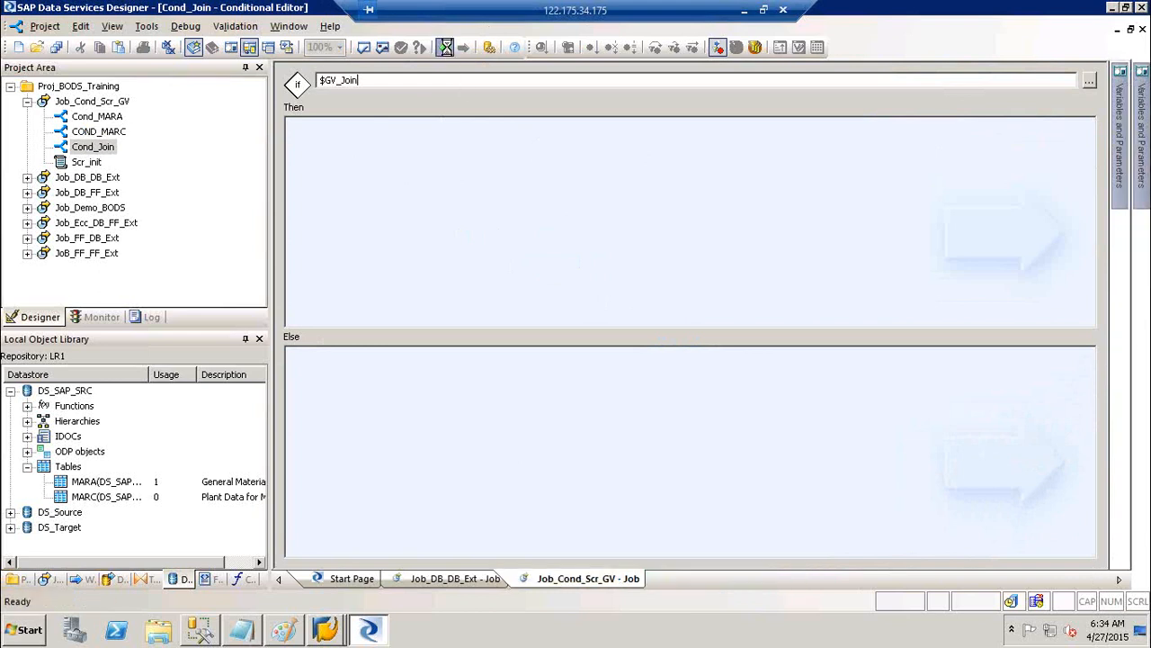
Recheck the Scr_init script, then return to the Job_Cond_Scr_GV diagram and deselect everything
{"action": "double_click", "coordinate": [388, 152]}
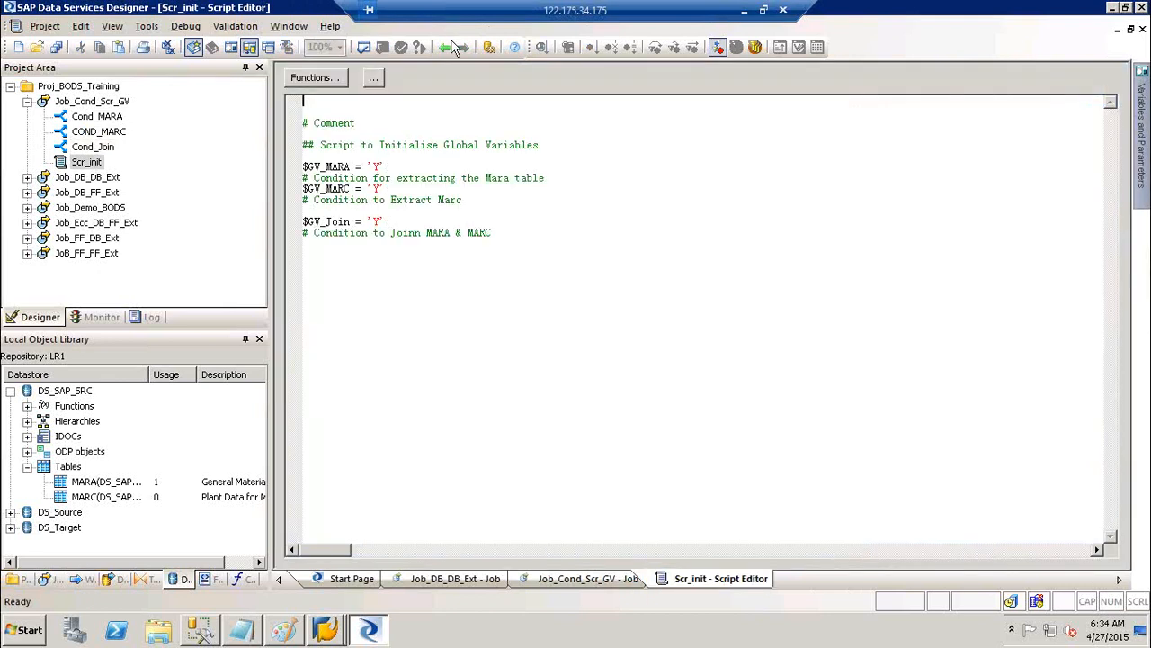
{"action": "left_click", "coordinate": [445, 47]}
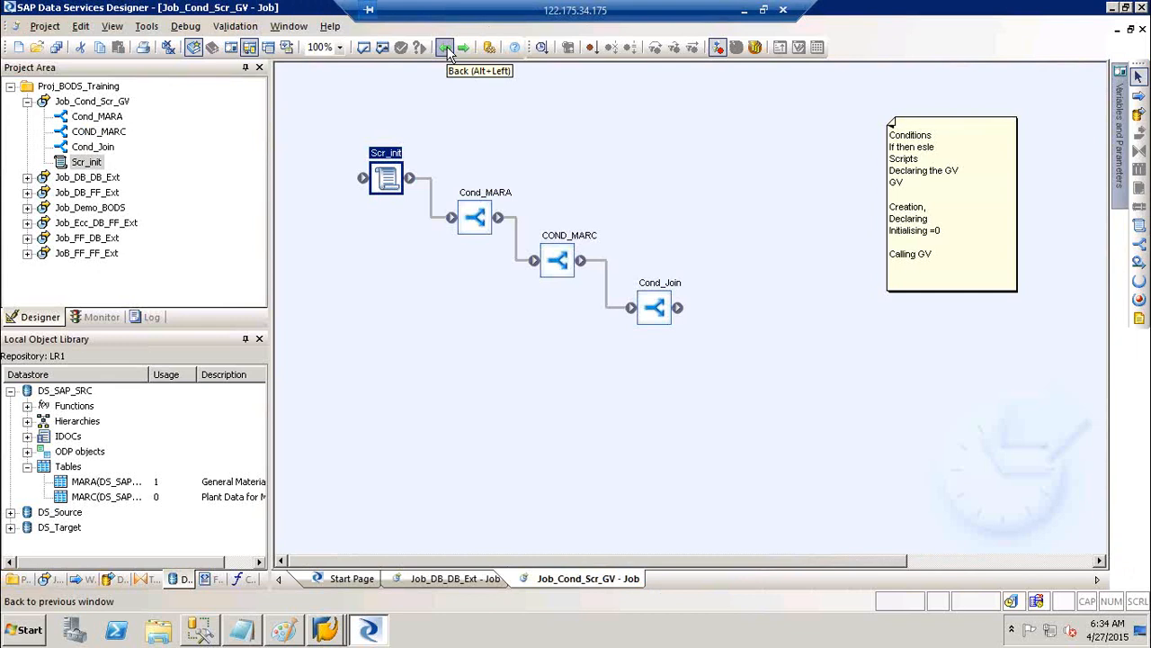
{"action": "left_click", "coordinate": [707, 159]}
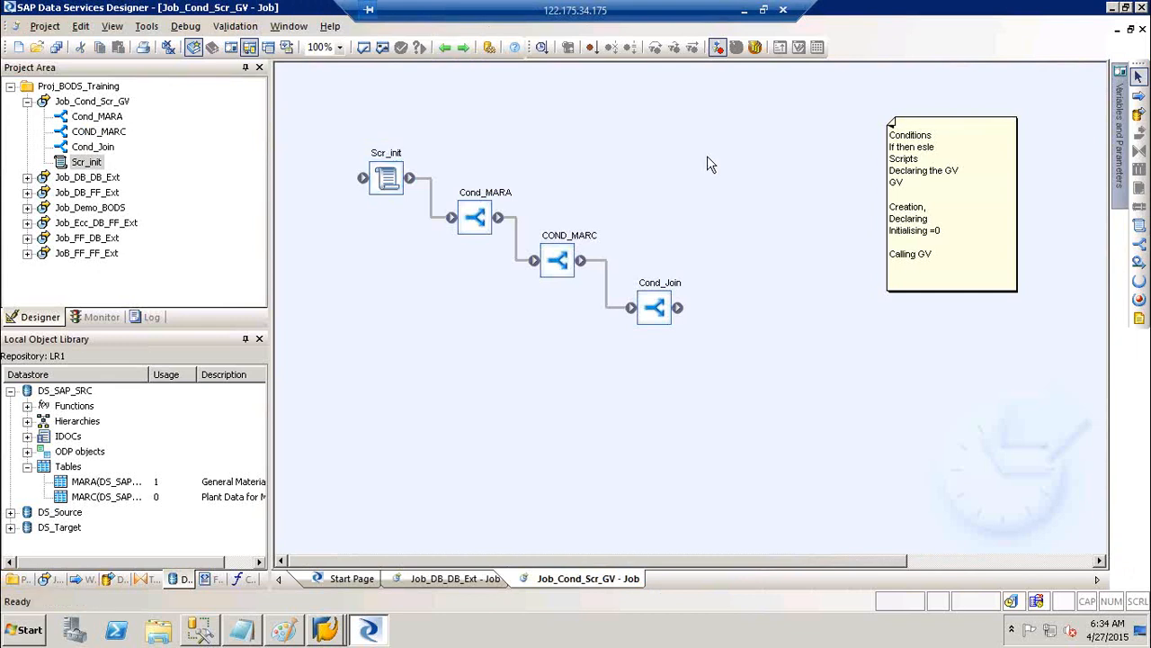
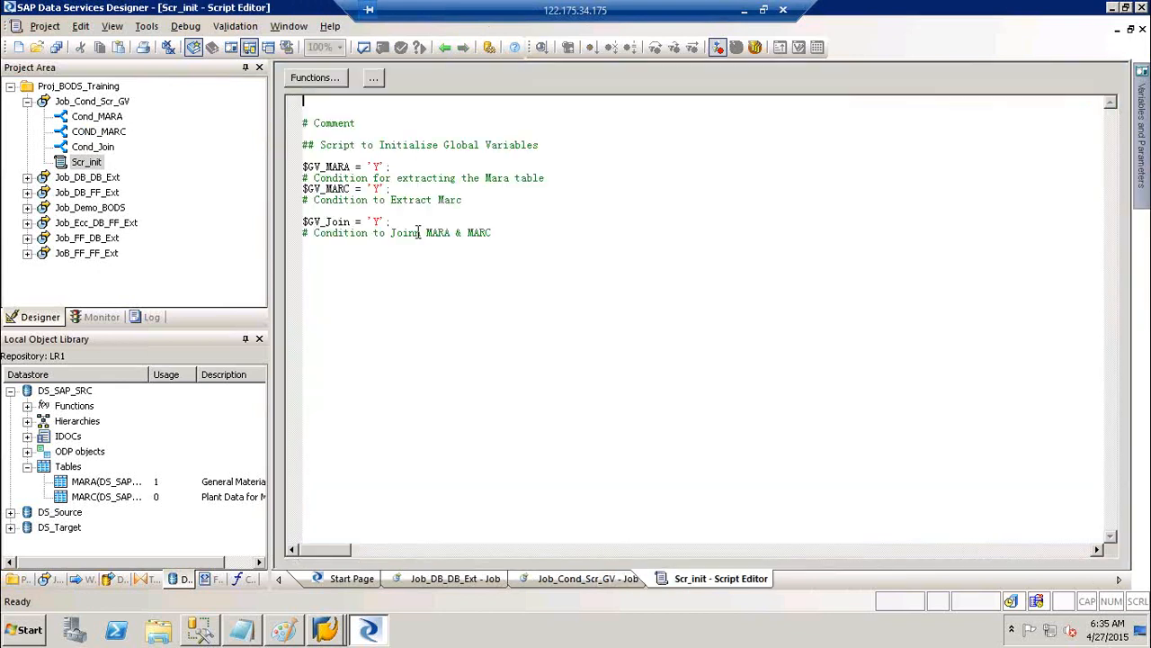
Leave the Scr_init script, open DF_Ecc_Ext from the data flows library, then step back to Cond_MARA
{"action": "left_click", "coordinate": [402, 221]}
{"action": "left_click", "coordinate": [444, 47]}
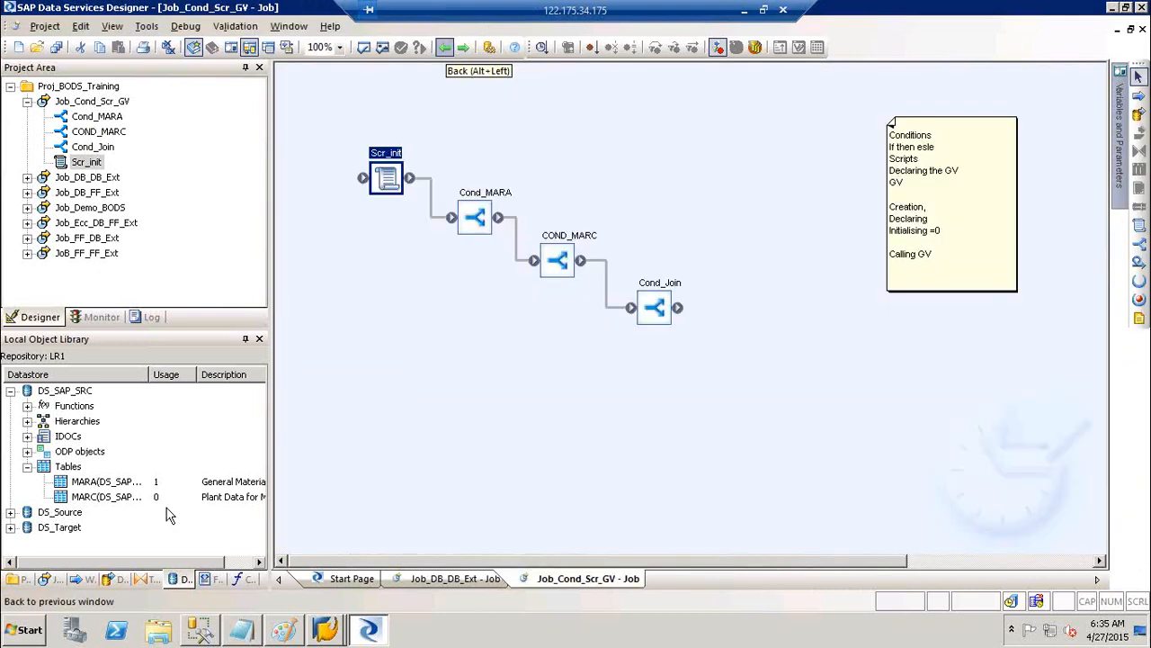
{"action": "left_click", "coordinate": [113, 579]}
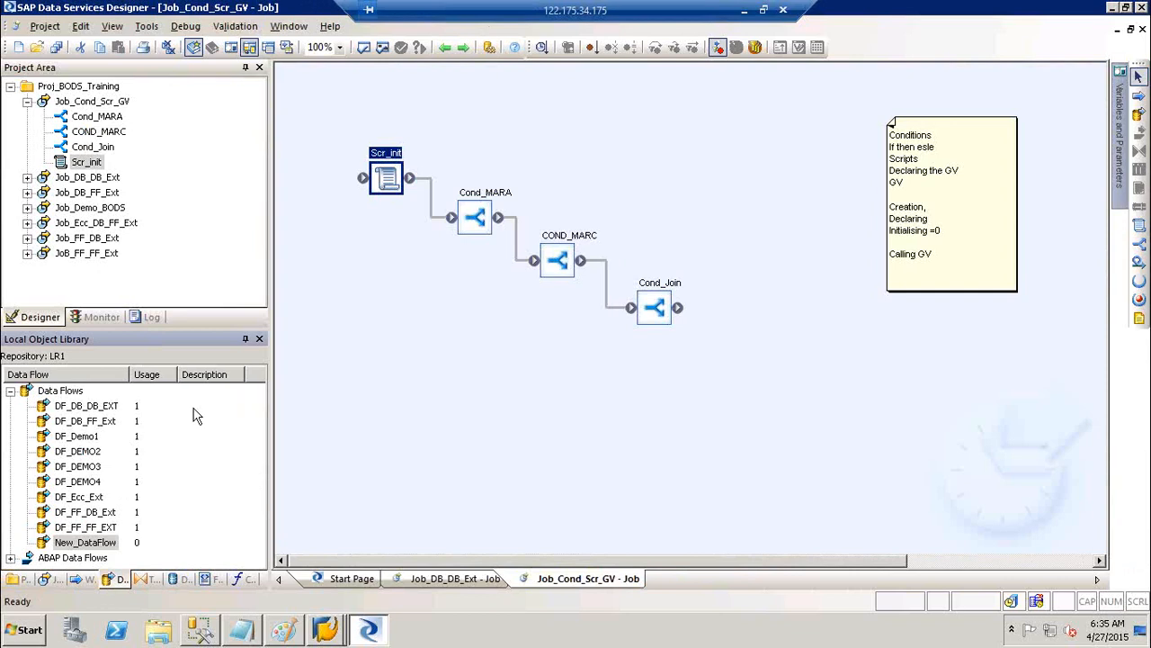
{"action": "left_click", "coordinate": [79, 500]}
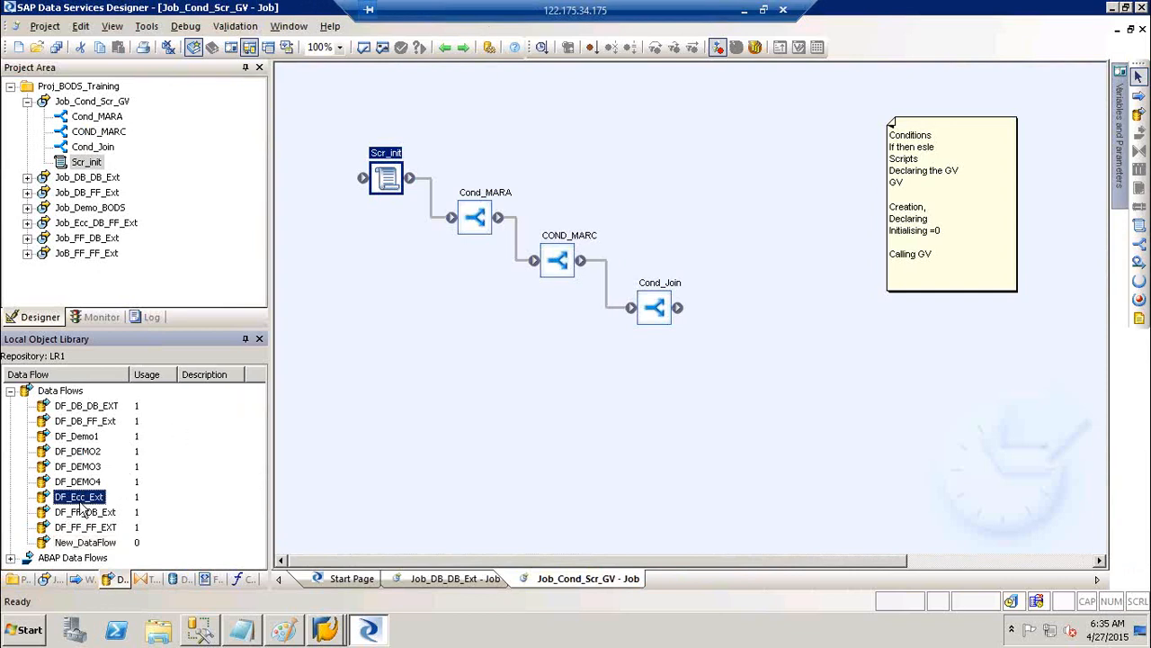
{"action": "double_click", "coordinate": [79, 502]}
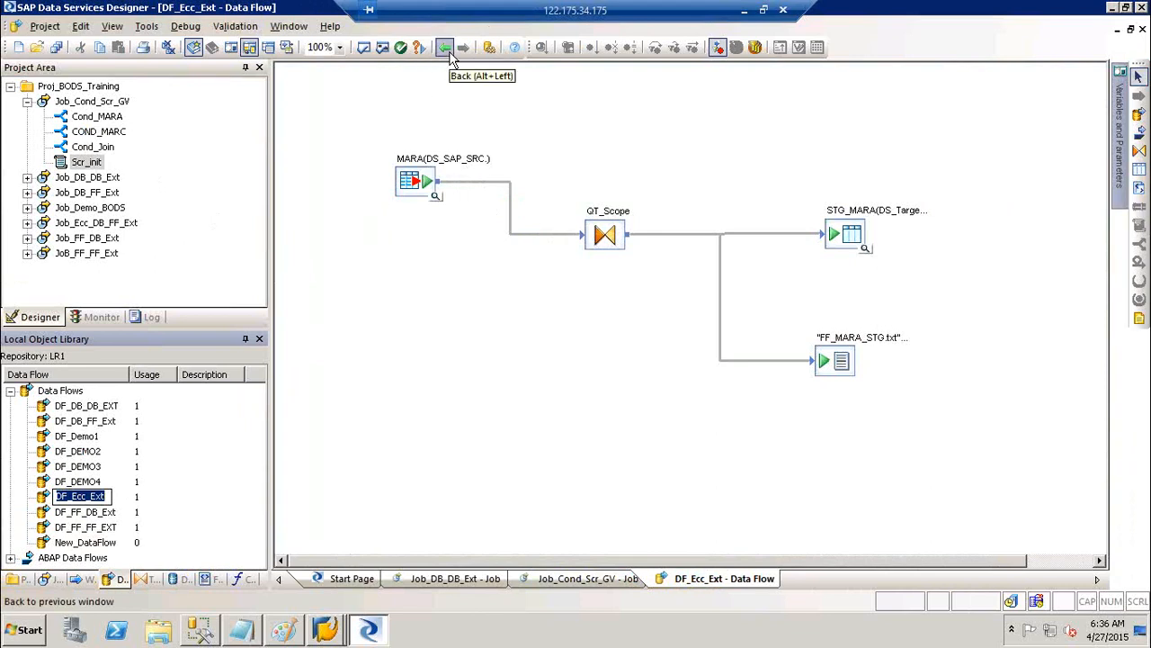
{"action": "left_click", "coordinate": [445, 47]}
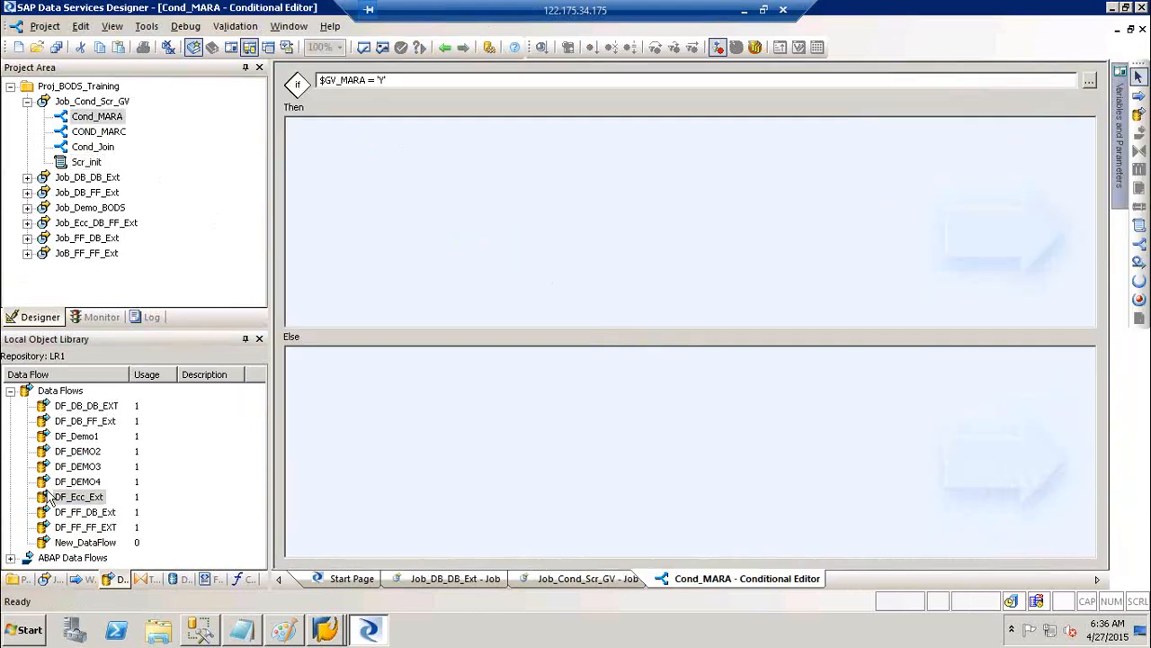
Place DF_Ecc_Ext in Cond_MARA's Then branch, add a Query fed by MARA inside it, and save all
{"action": "left_click_drag", "start_coordinate": [61, 499], "coordinate": [444, 182]}
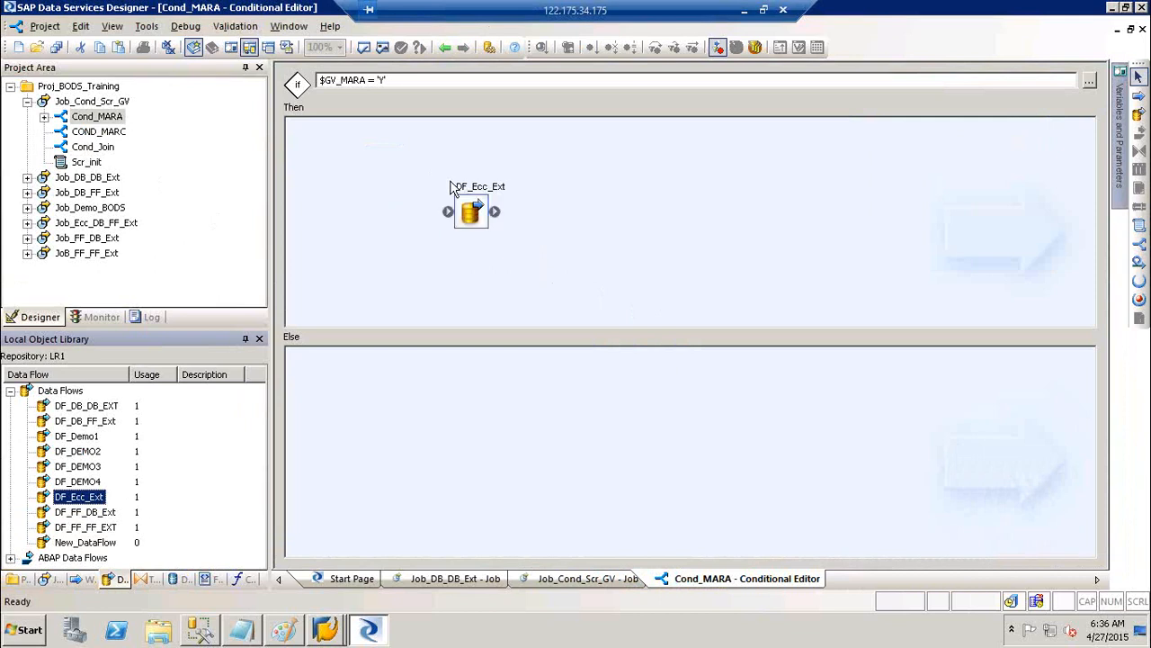
{"action": "double_click", "coordinate": [466, 189]}
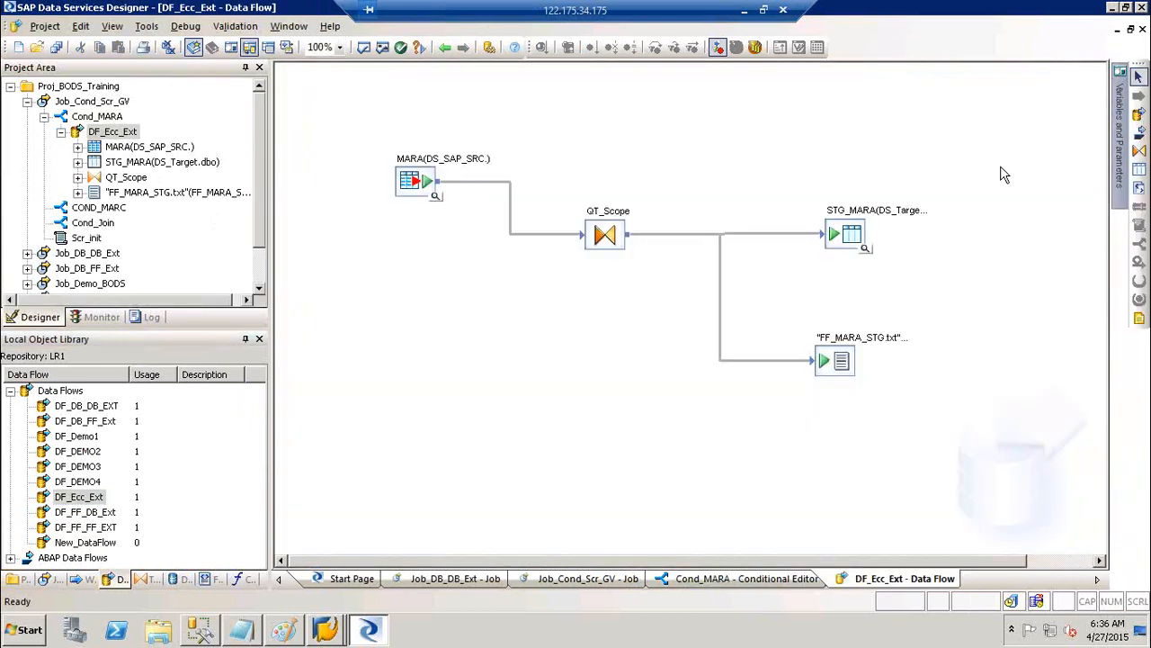
{"action": "left_click", "coordinate": [1138, 151]}
{"action": "left_click", "coordinate": [568, 313]}
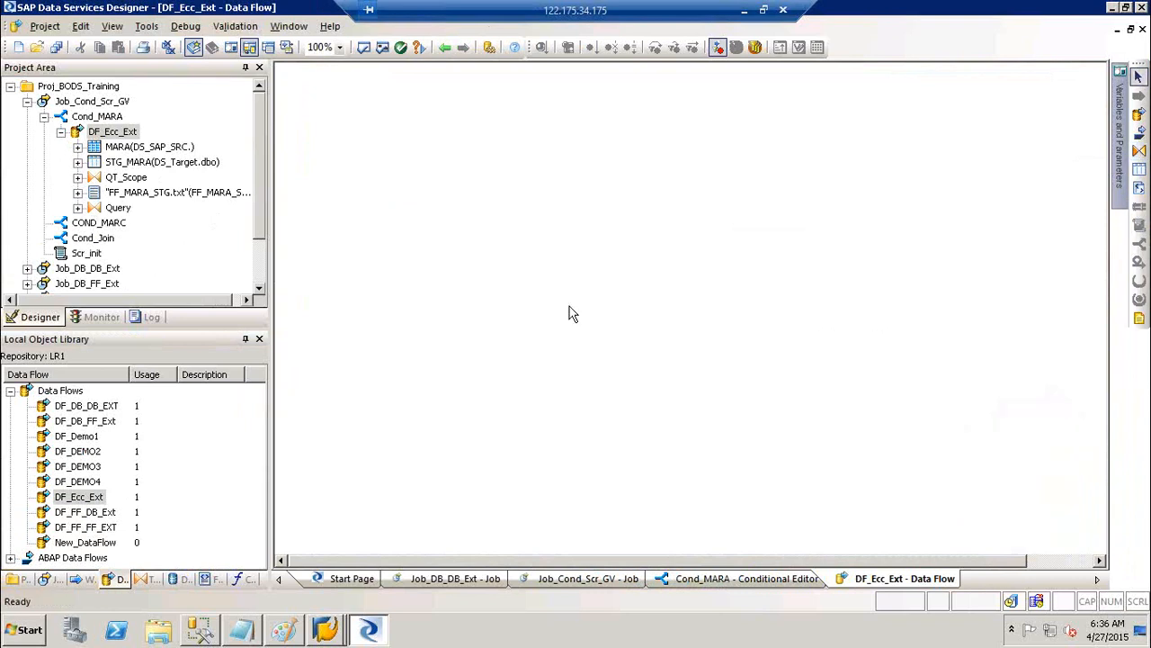
{"action": "left_click_drag", "start_coordinate": [444, 190], "coordinate": [583, 338]}
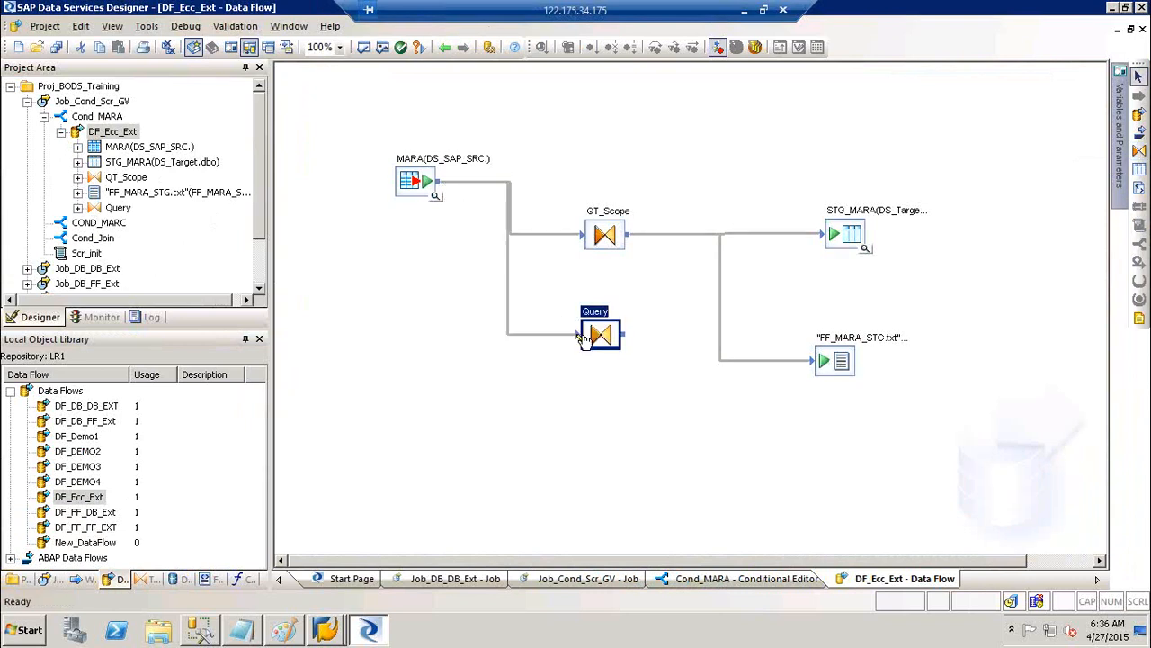
{"action": "left_click", "coordinate": [54, 54]}
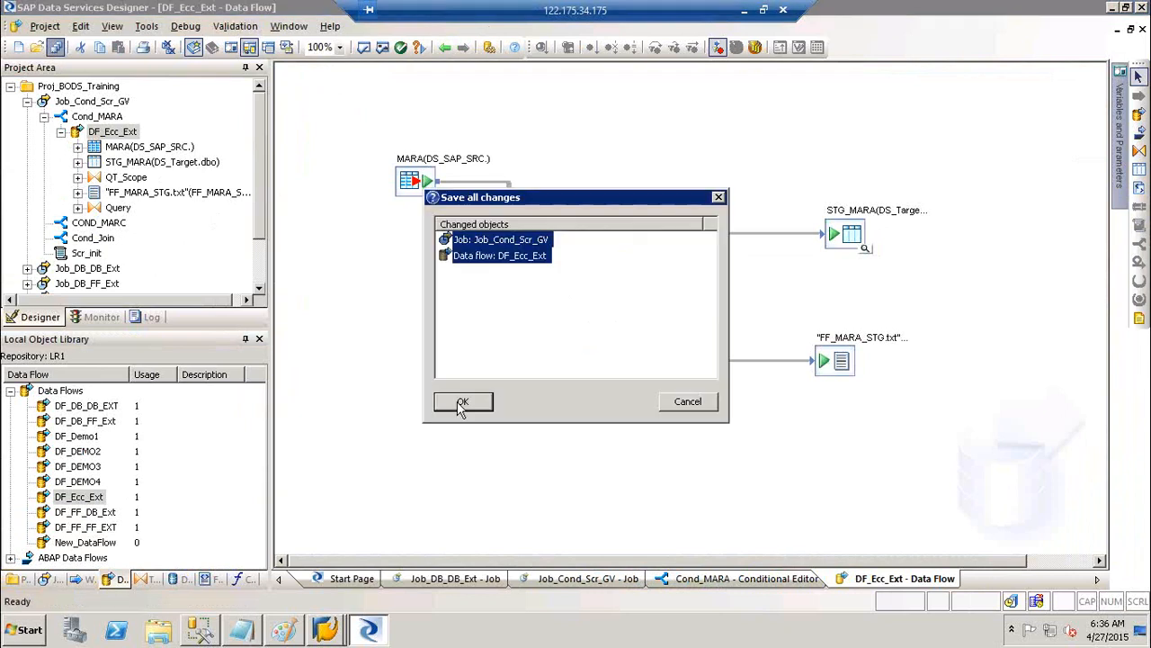
{"action": "left_click", "coordinate": [463, 403]}
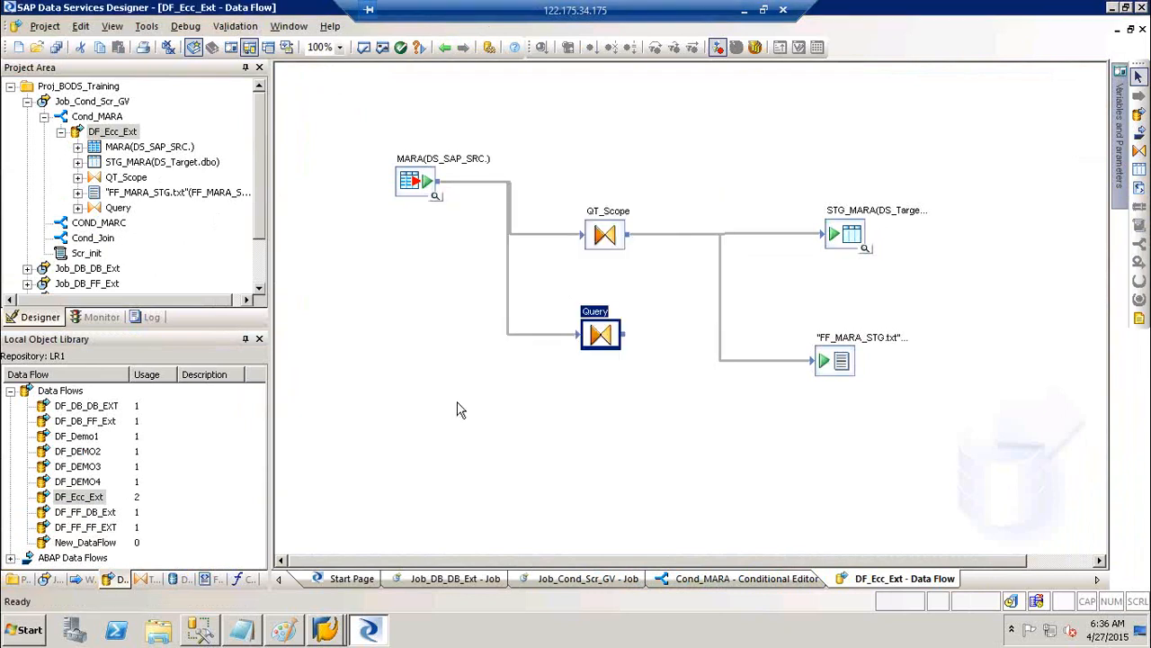
Through Job_Ecc_DB_FF_Ext, delete the stray Query from DF_Ecc_Ext, save all, and return to Cond_MARA
{"action": "left_click", "coordinate": [55, 581]}
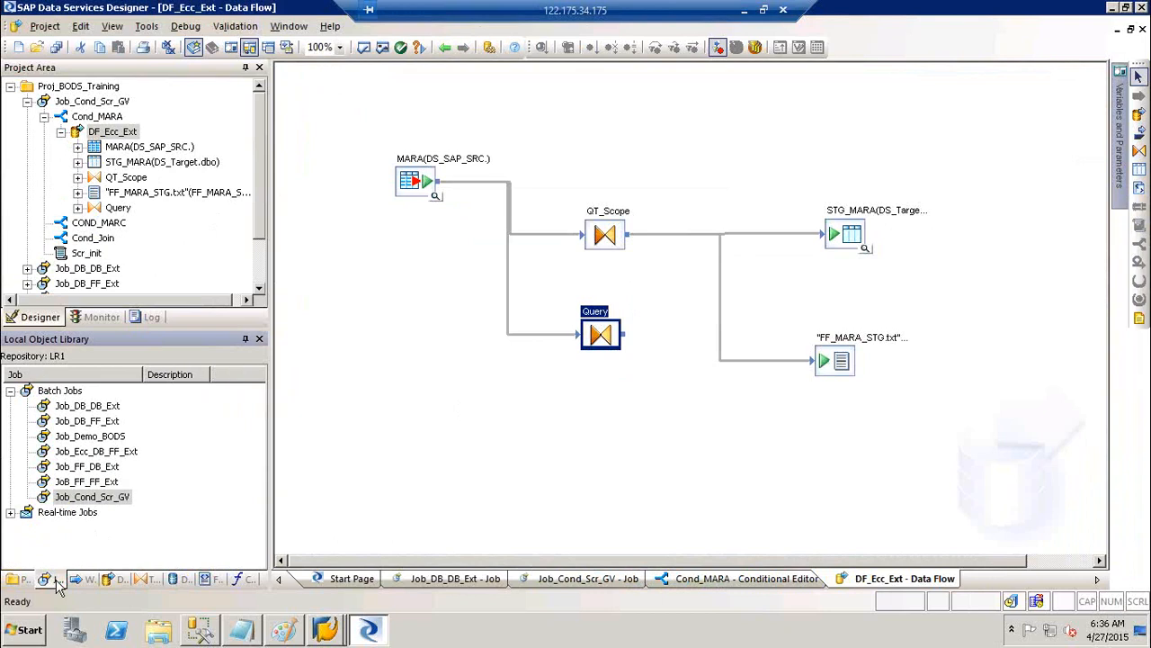
{"action": "left_click", "coordinate": [126, 457]}
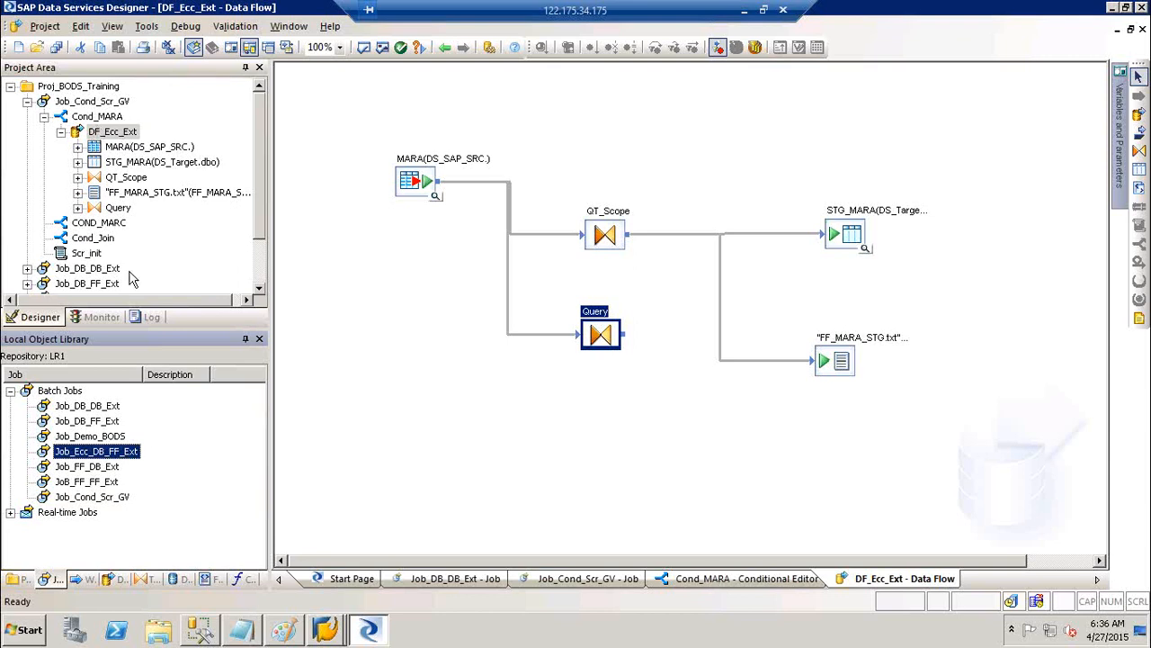
{"action": "double_click", "coordinate": [121, 450]}
{"action": "double_click", "coordinate": [676, 207]}
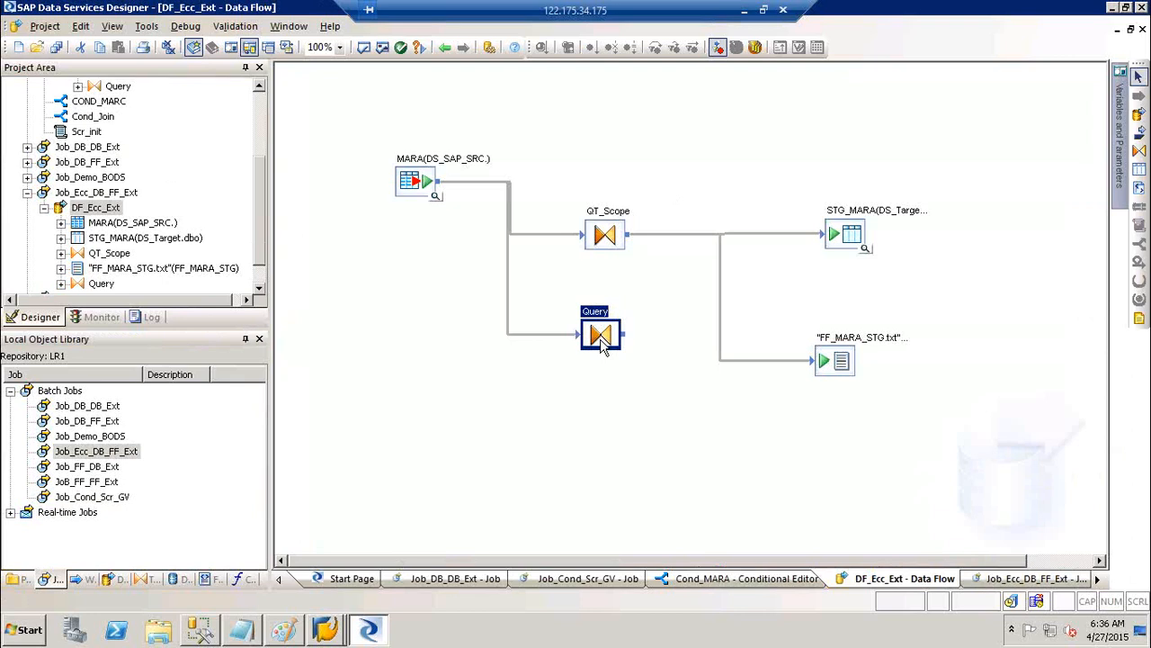
{"action": "key", "text": "Delete"}
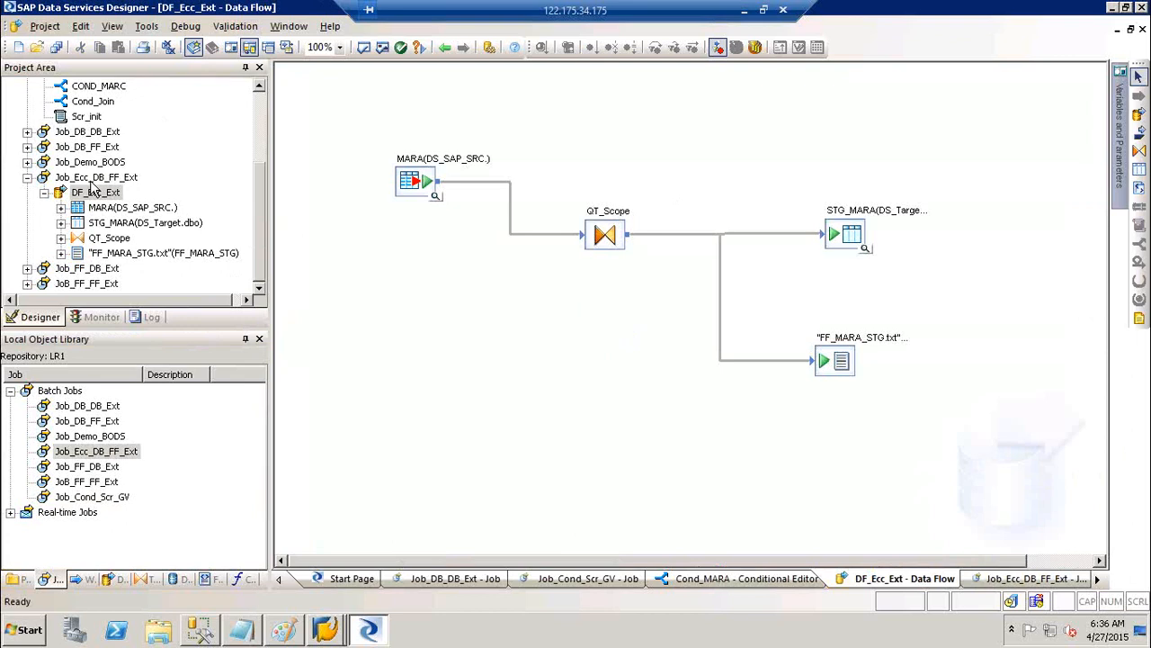
{"action": "left_click", "coordinate": [54, 48]}
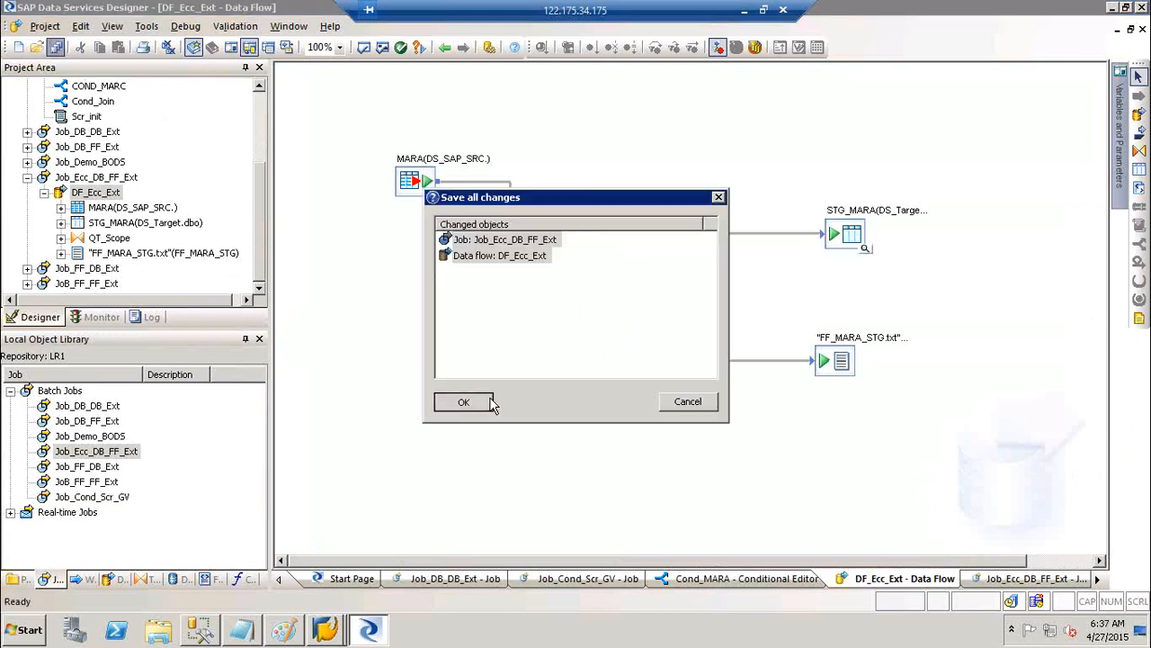
{"action": "left_click", "coordinate": [463, 402]}
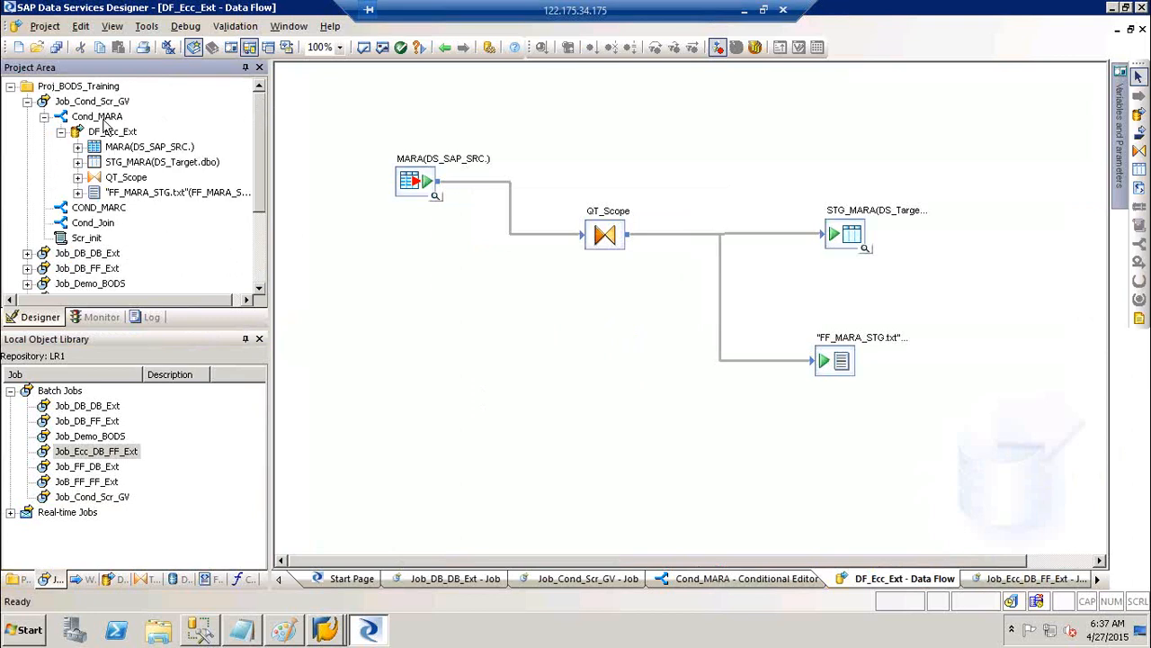
{"action": "left_click", "coordinate": [104, 120]}
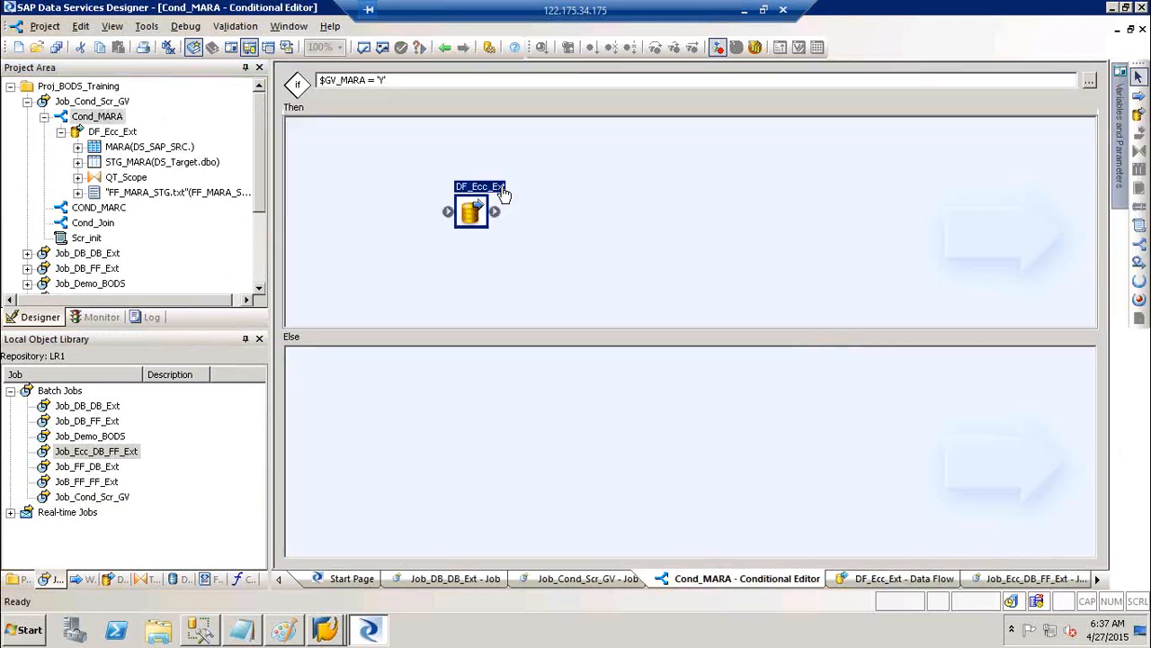
Open DF_Ecc_Ext, collapse Cond_MARA and both jobs in the project tree, and select DF_Ecc_Ext in the data flows list
{"action": "double_click", "coordinate": [495, 192]}
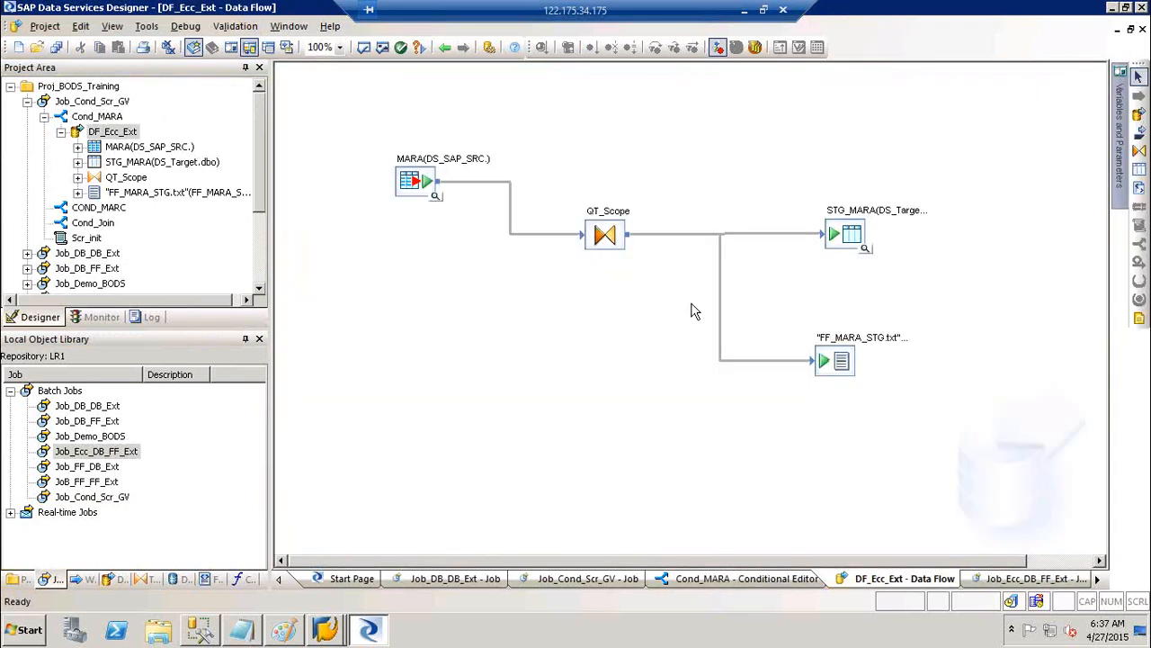
{"action": "left_click", "coordinate": [42, 117]}
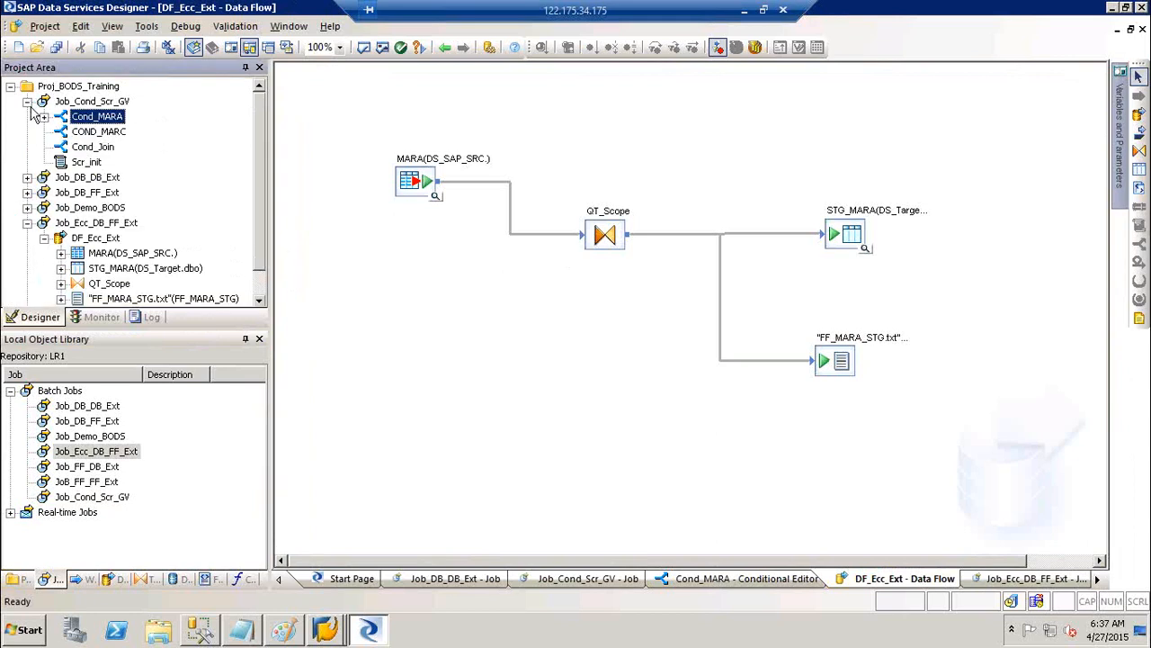
{"action": "left_click", "coordinate": [28, 102]}
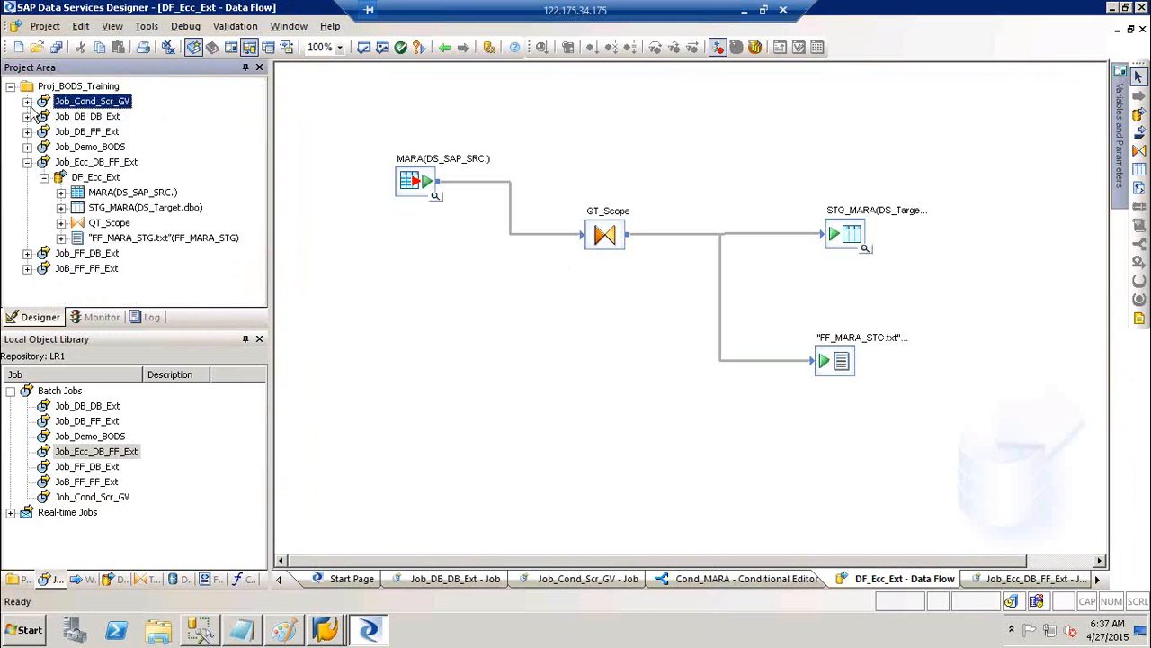
{"action": "left_click", "coordinate": [28, 163]}
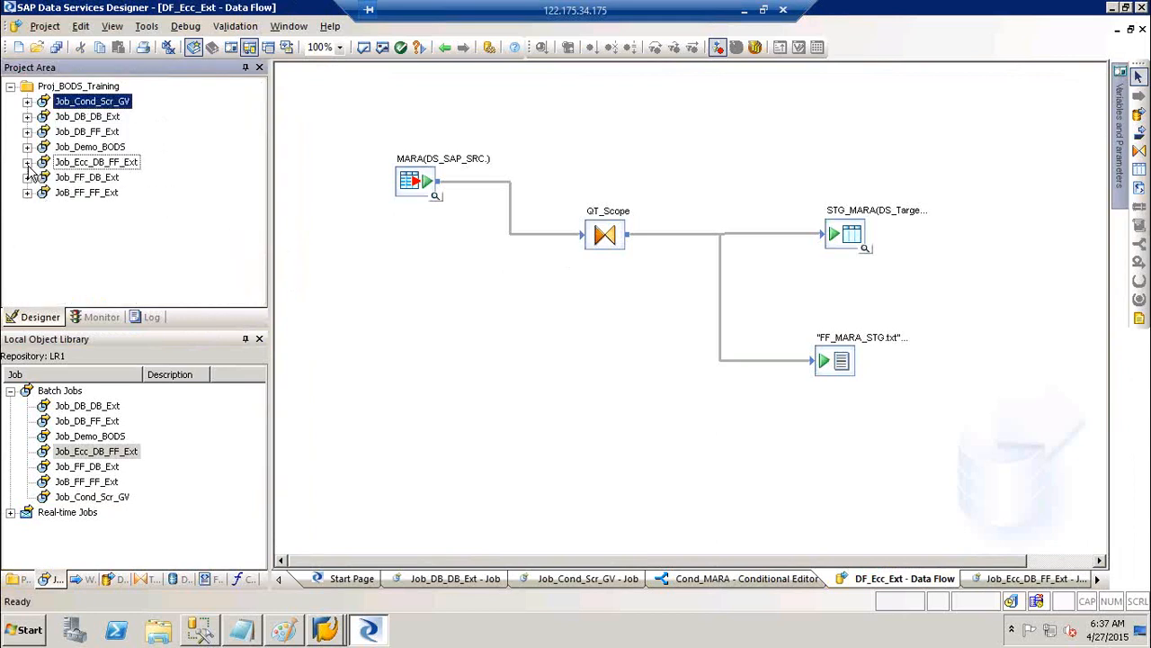
{"action": "left_click", "coordinate": [119, 578]}
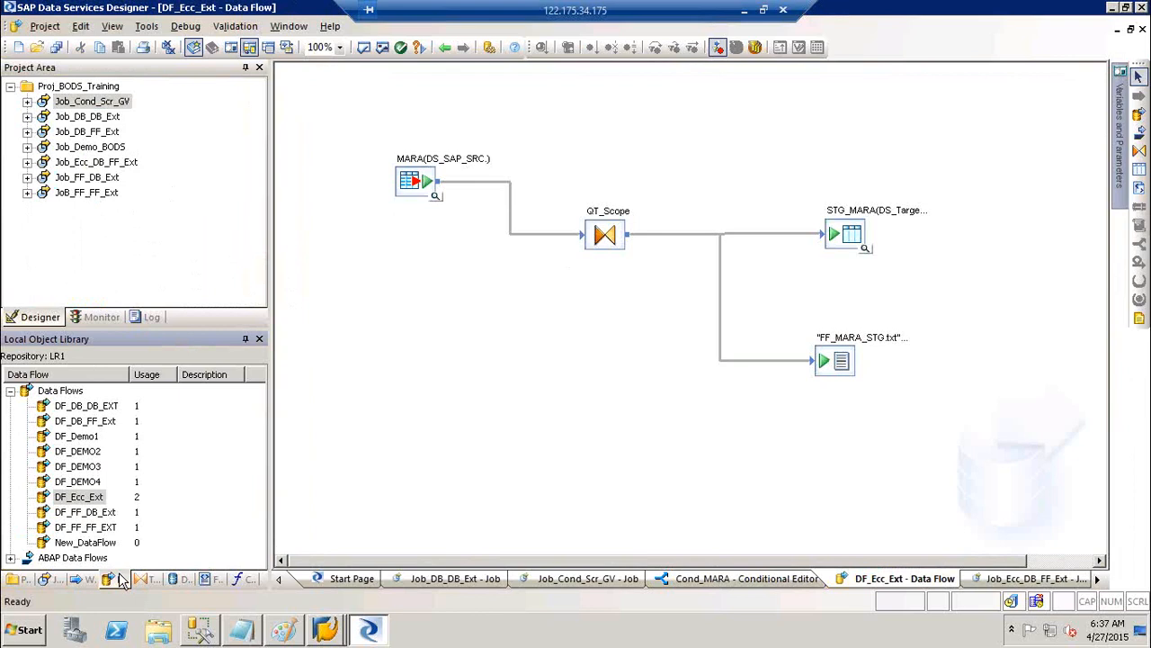
{"action": "left_click", "coordinate": [76, 502]}
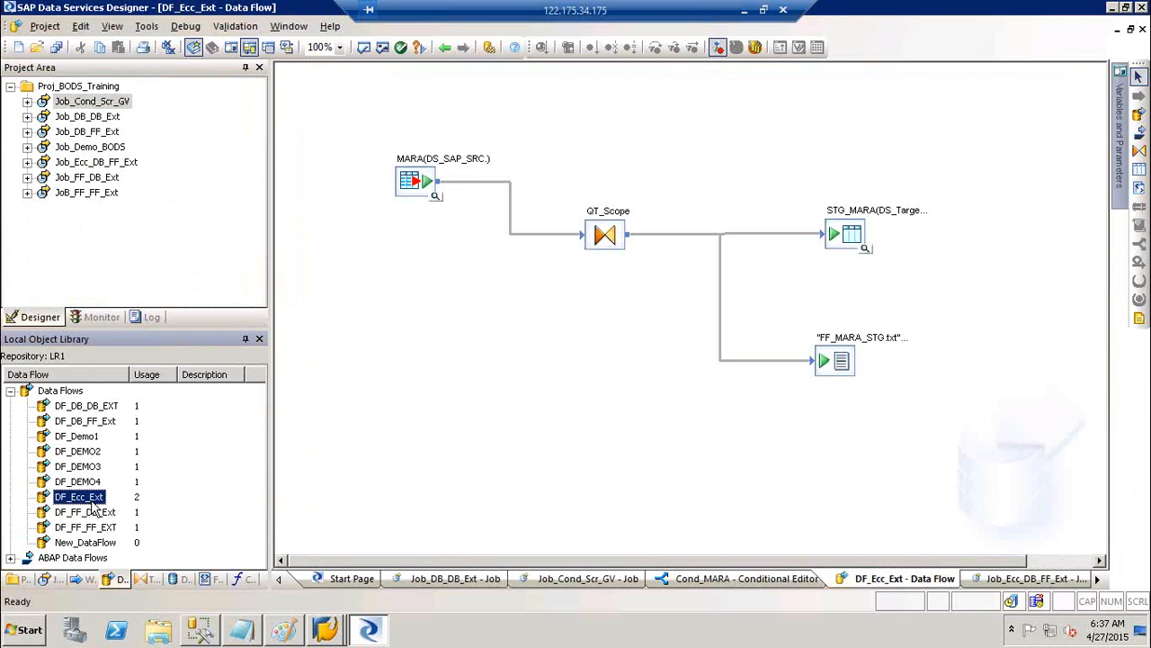
Copy DF_Ecc_Ext and rename the copy DF_MARA_Ext
{"action": "right_click", "coordinate": [91, 504]}
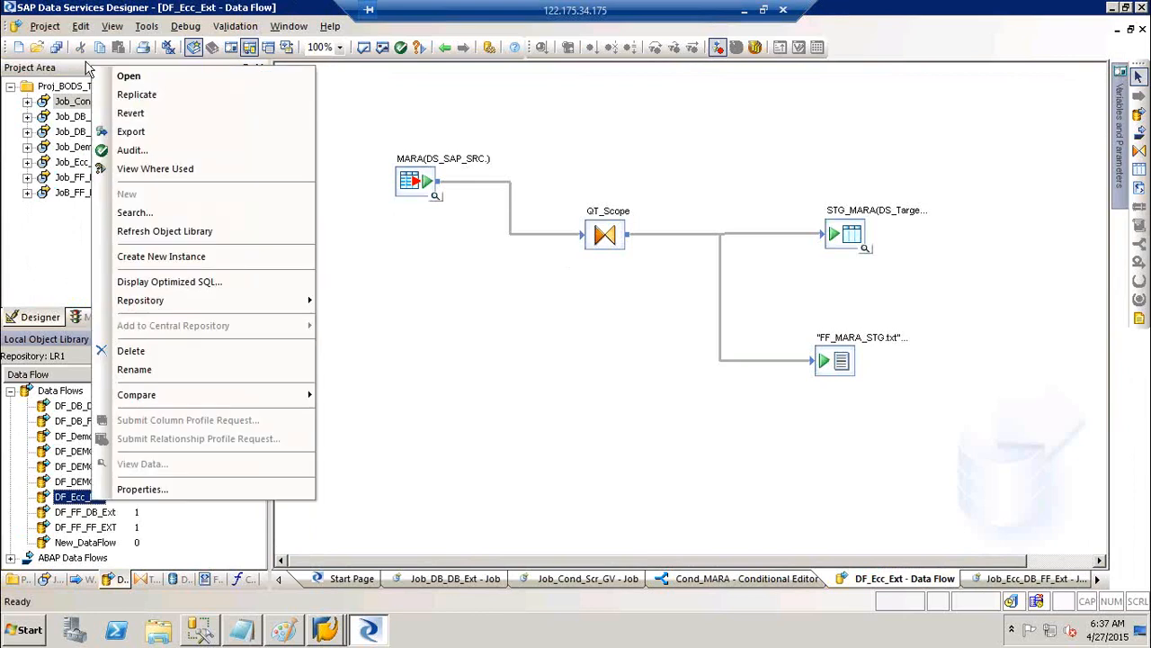
{"action": "left_click", "coordinate": [139, 95]}
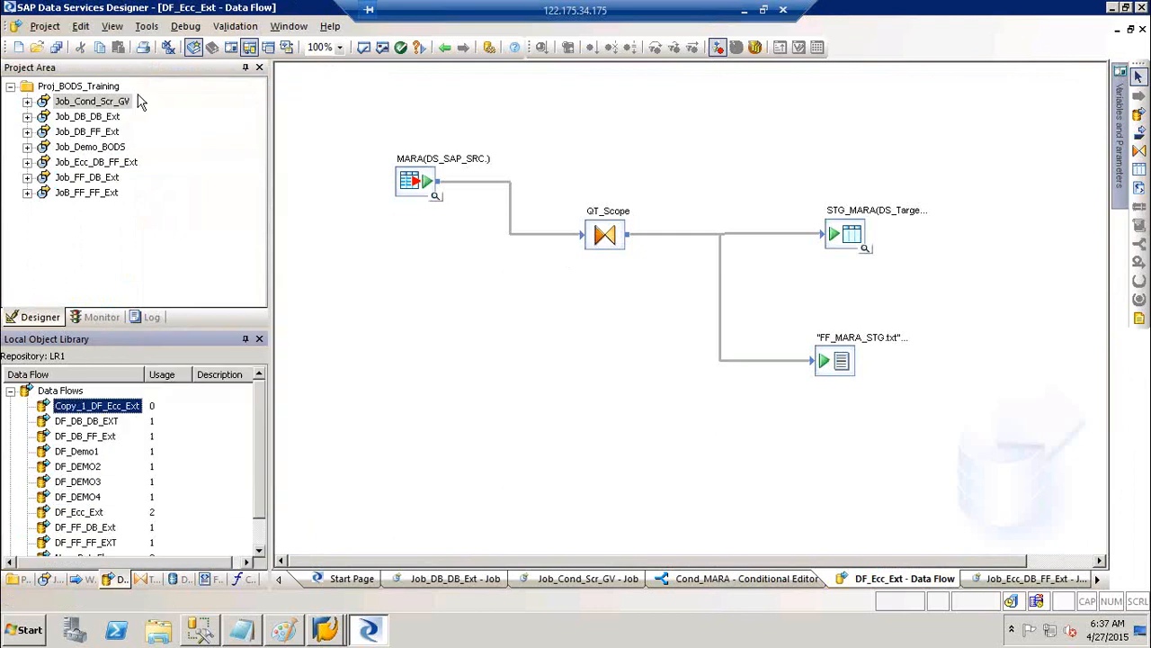
{"action": "left_click", "coordinate": [83, 407]}
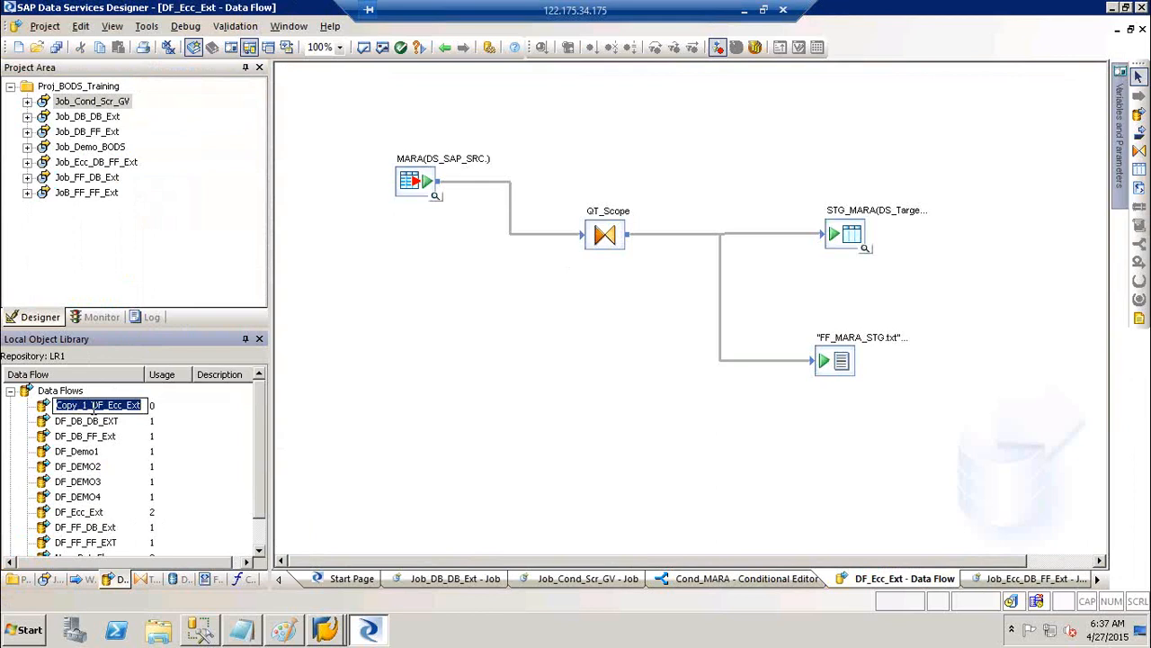
{"action": "left_click", "coordinate": [93, 407]}
{"action": "key", "text": "shift+Home"}
{"action": "key", "text": "BackSpace"}
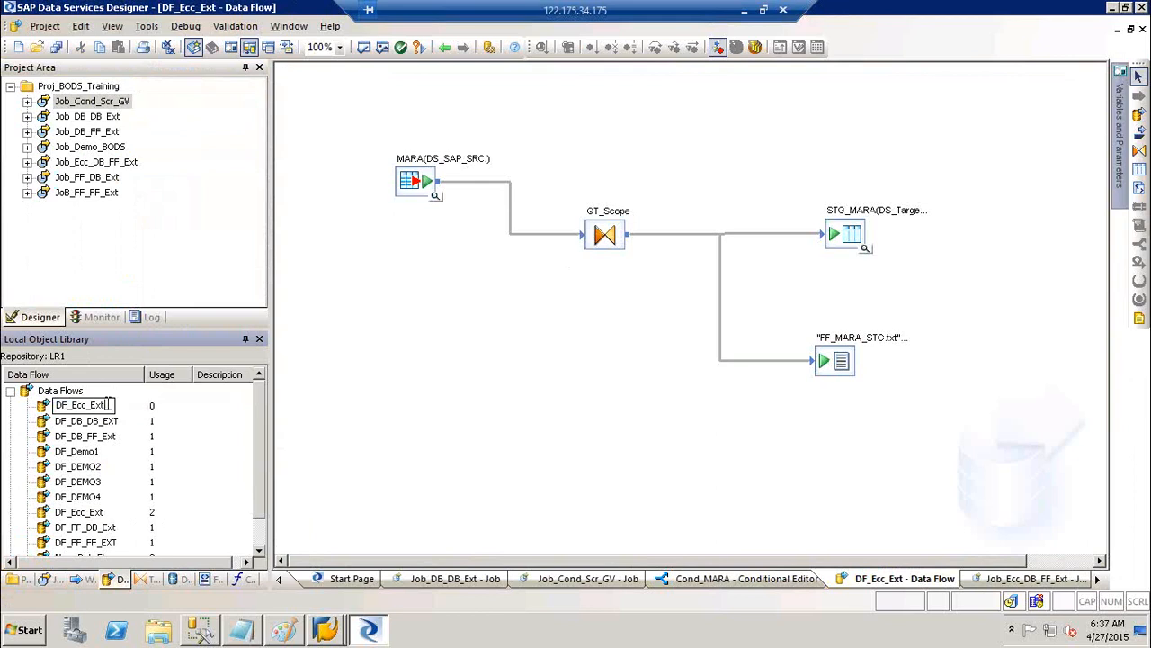
{"action": "key", "text": "BackSpace"}
{"action": "key", "text": "BackSpace"}
{"action": "key", "text": "BackSpace"}
{"action": "key", "text": "BackSpace"}
{"action": "key", "text": "BackSpace"}
{"action": "key", "text": "BackSpace"}
{"action": "key", "text": "BackSpace"}
{"action": "type", "text": "MARA_Ext"}
{"action": "left_click", "coordinate": [393, 407]}
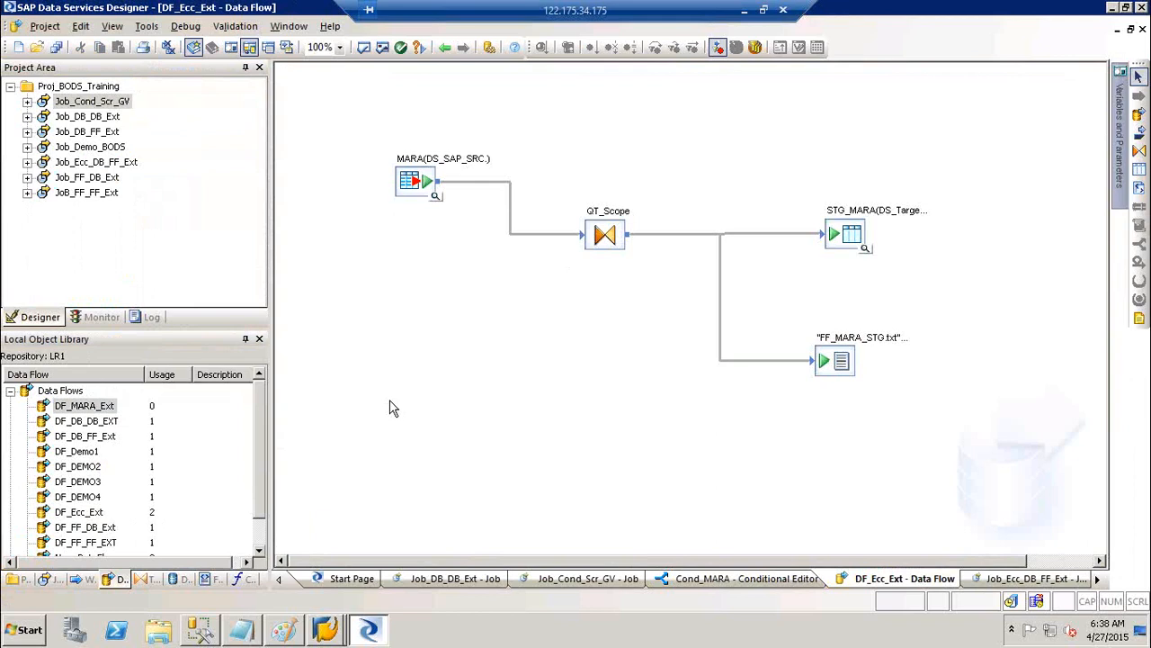
Go back to Cond_MARA and delete DF_Ecc_Ext from its Then branch
{"action": "left_click", "coordinate": [444, 49]}
{"action": "left_click", "coordinate": [446, 49]}
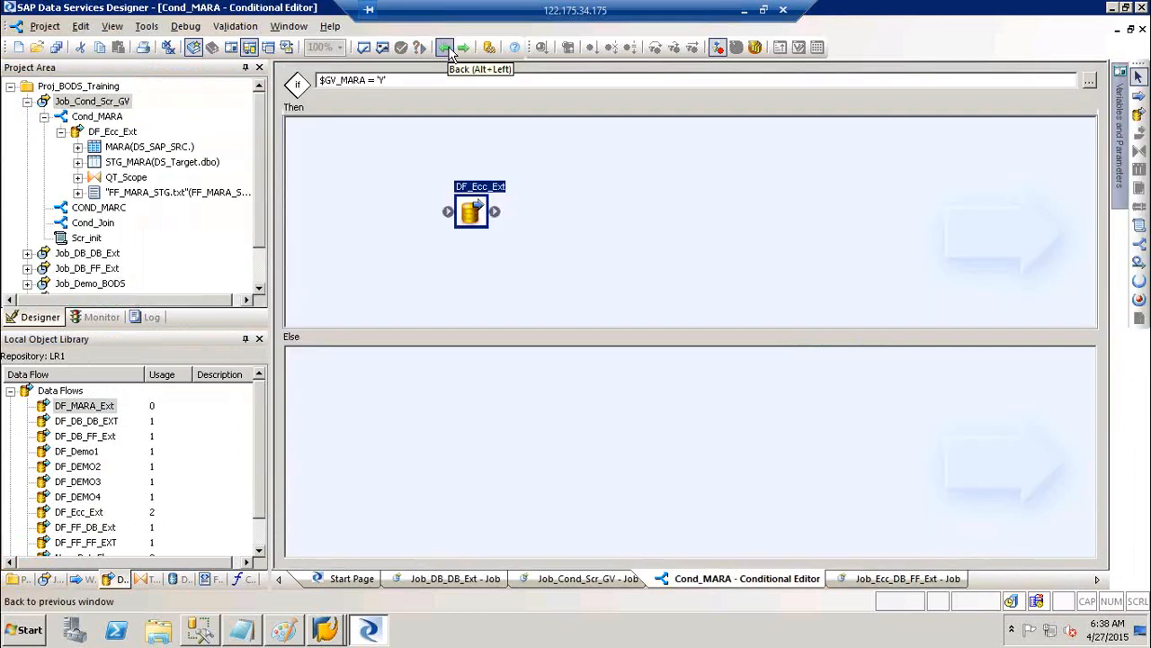
{"action": "key", "text": "Delete"}
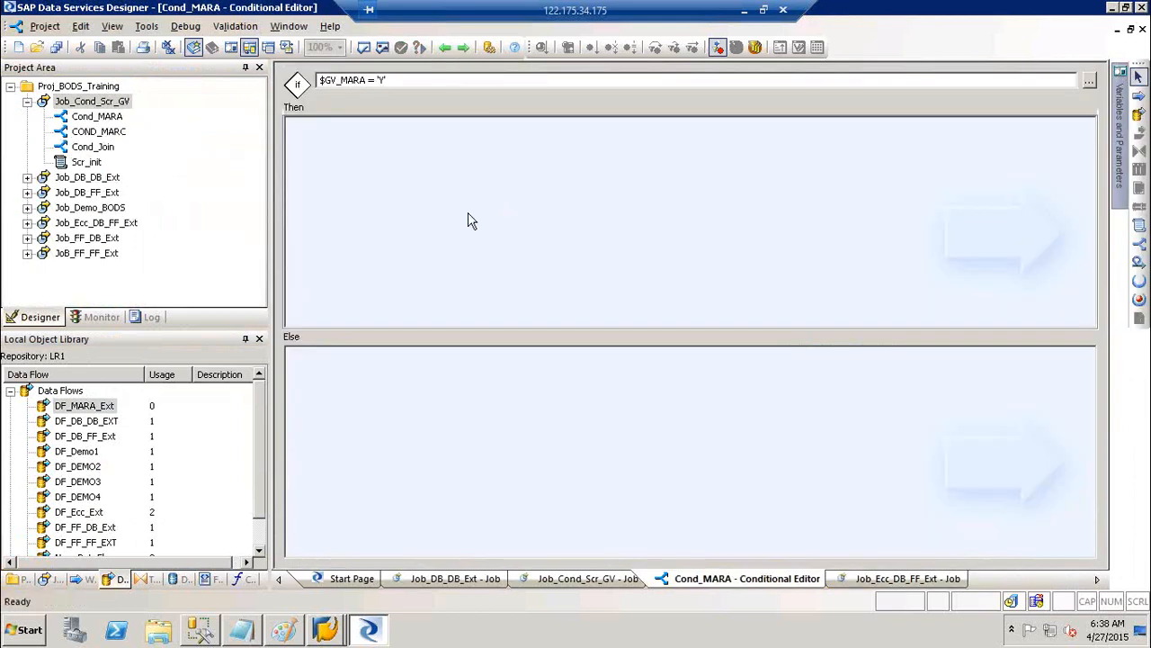
Drop DF_MARA_Ext into Cond_MARA's Then branch and delete its FF_MARA_STG.txt flat-file target
{"action": "left_click_drag", "start_coordinate": [76, 409], "coordinate": [493, 191]}
{"action": "double_click", "coordinate": [510, 169]}
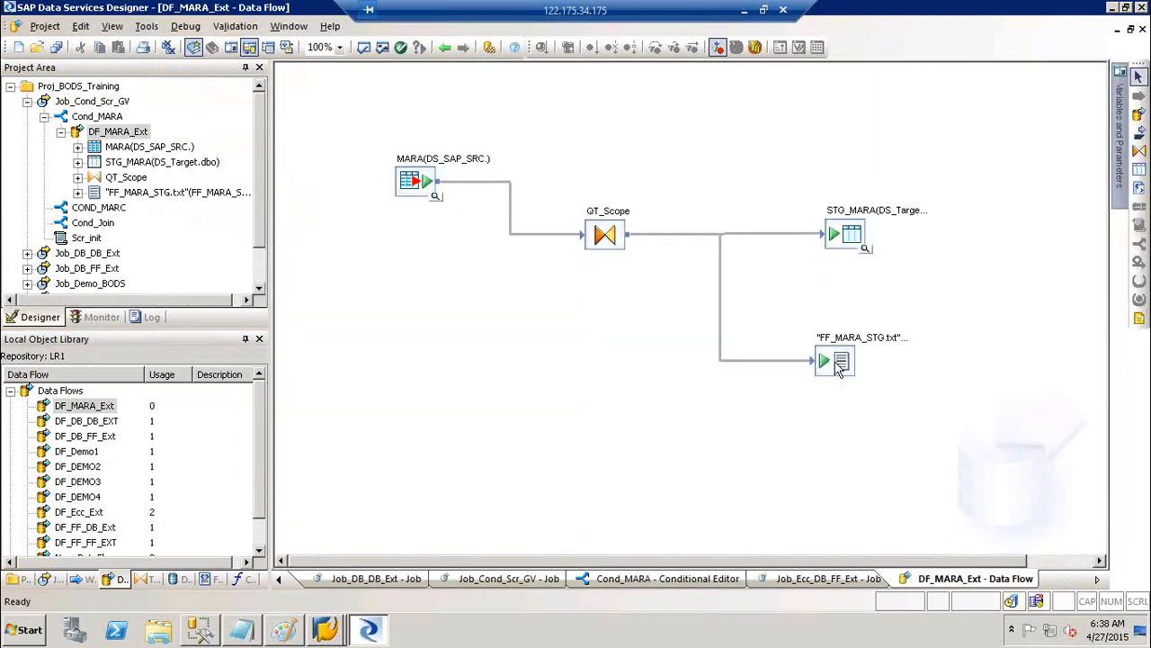
{"action": "left_click", "coordinate": [836, 365]}
{"action": "key", "text": "Delete"}
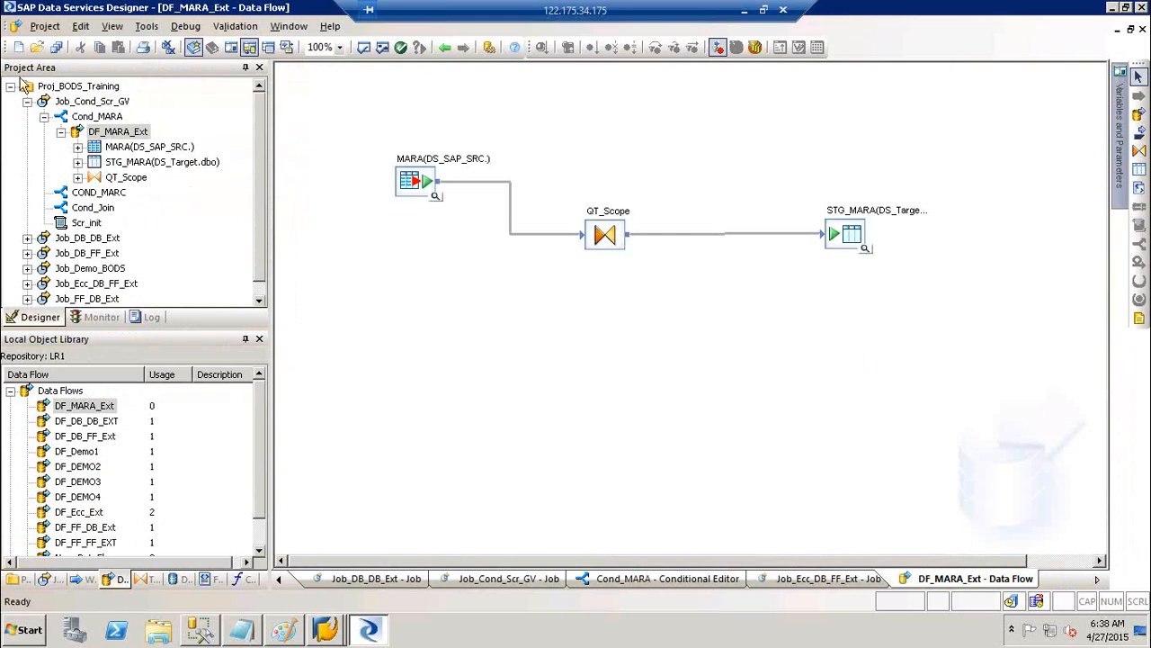
Save all changes, collapse the data flows list, and open the Job_Ecc_DB_FF_Ext job
{"action": "left_click", "coordinate": [55, 49]}
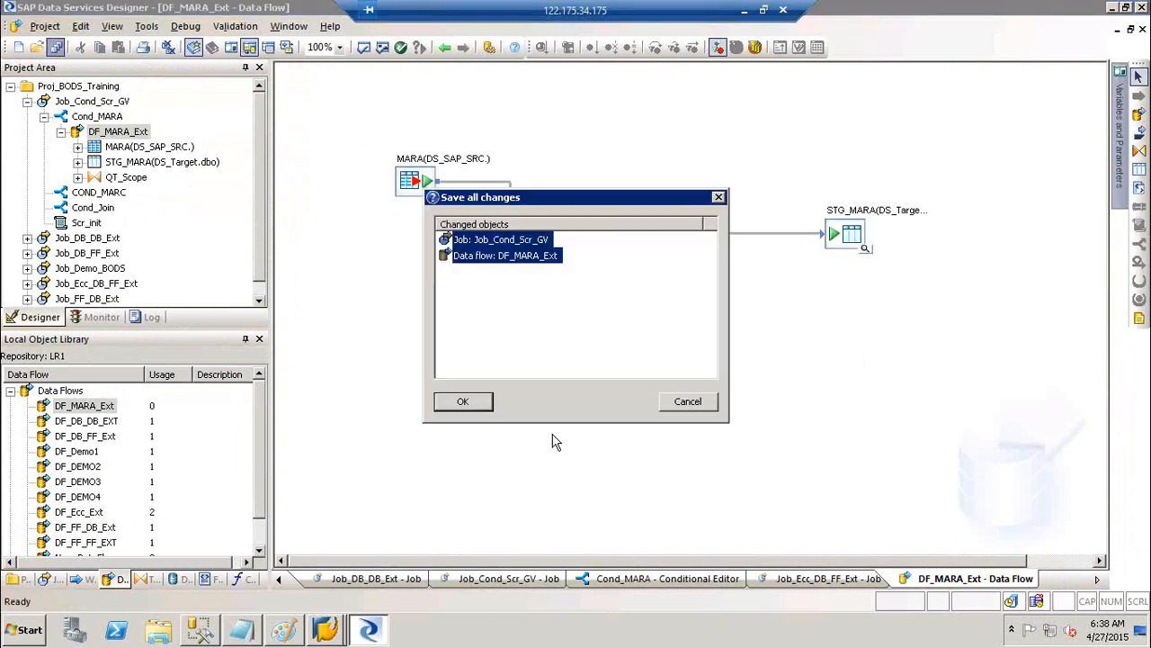
{"action": "left_click", "coordinate": [463, 402]}
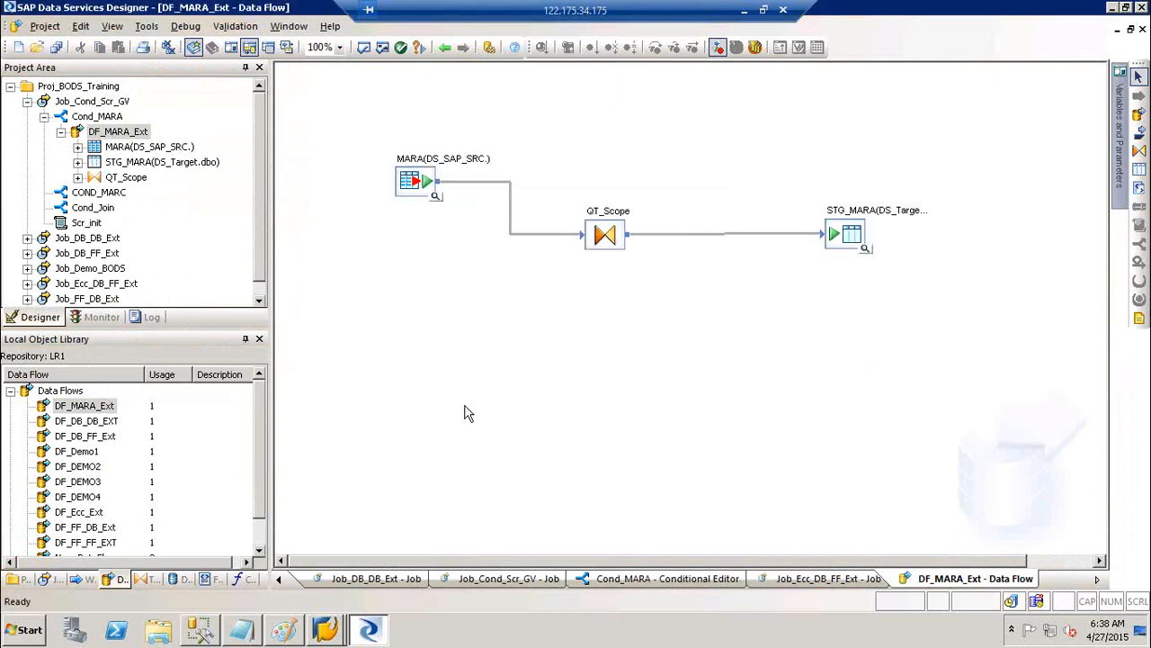
{"action": "left_click", "coordinate": [10, 390]}
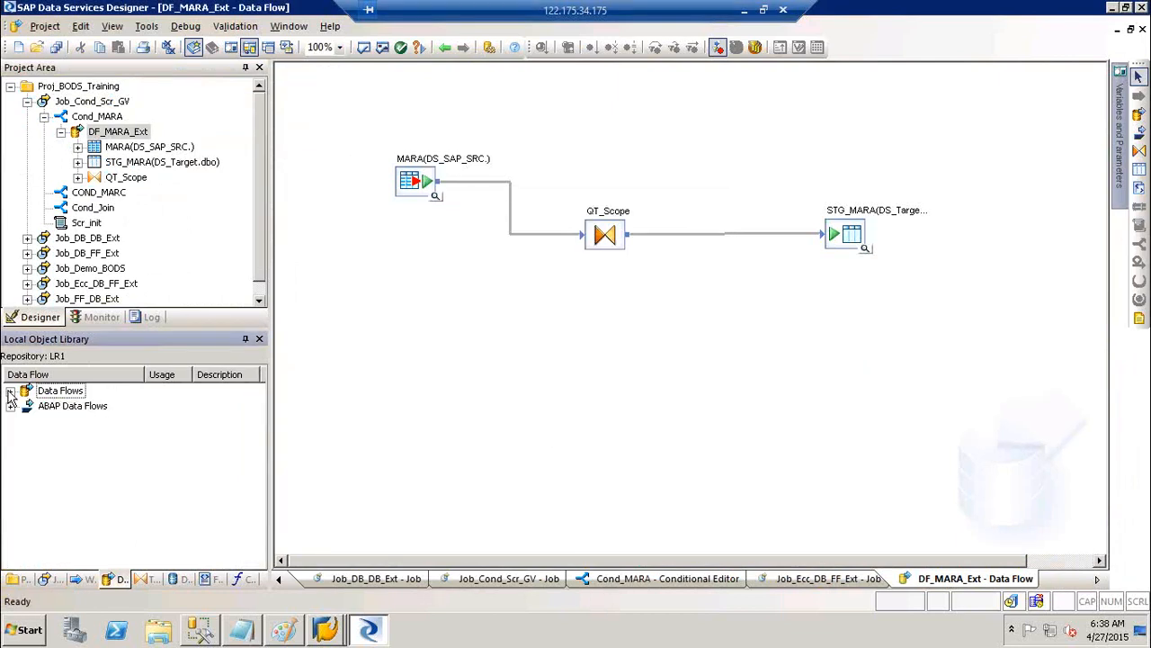
{"action": "left_click", "coordinate": [106, 286]}
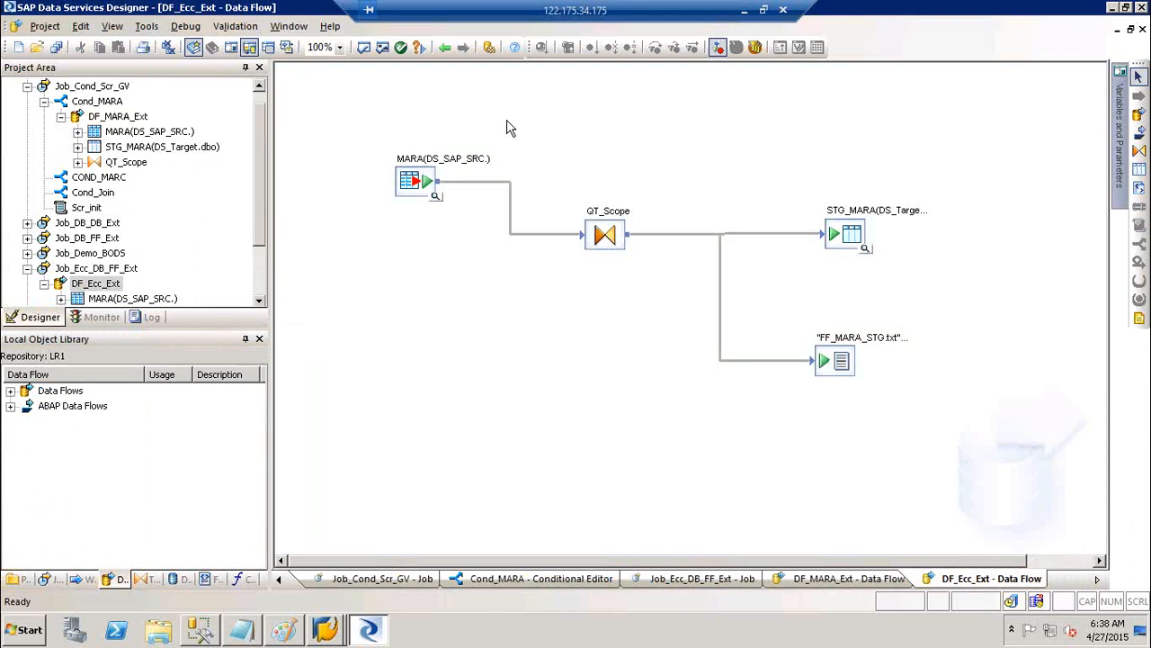
Check DF_MARA_Ext in Cond_MARA, step back through the editors, and open COND_MARC from Job_Cond_Scr_GV
{"action": "left_click", "coordinate": [97, 102]}
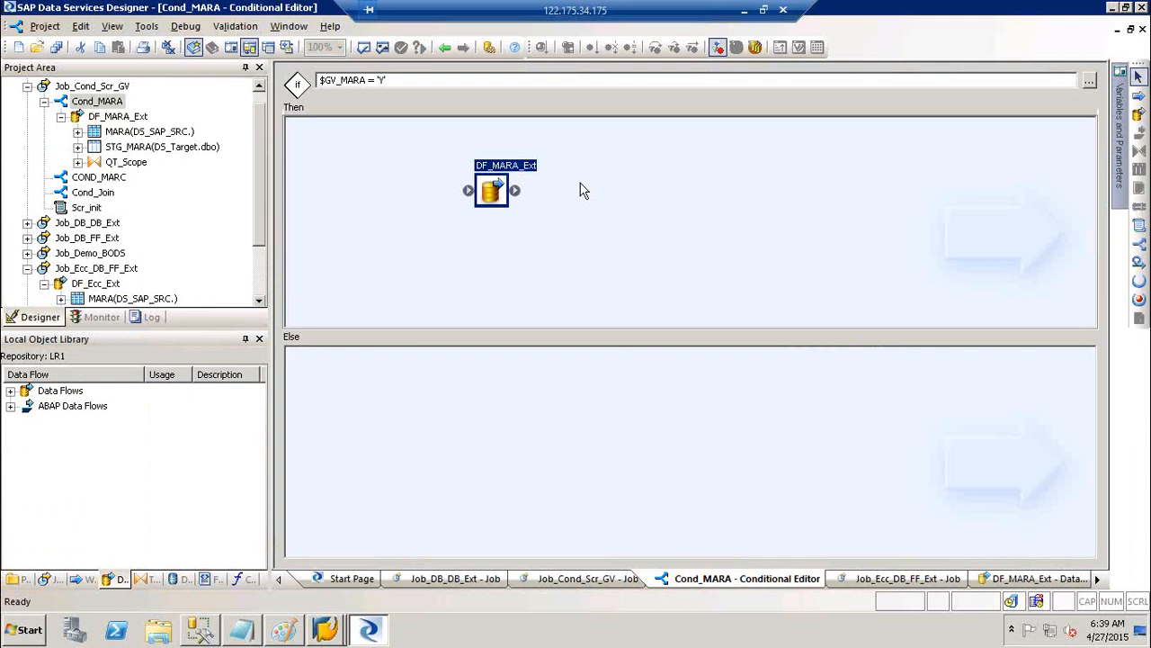
{"action": "double_click", "coordinate": [509, 166]}
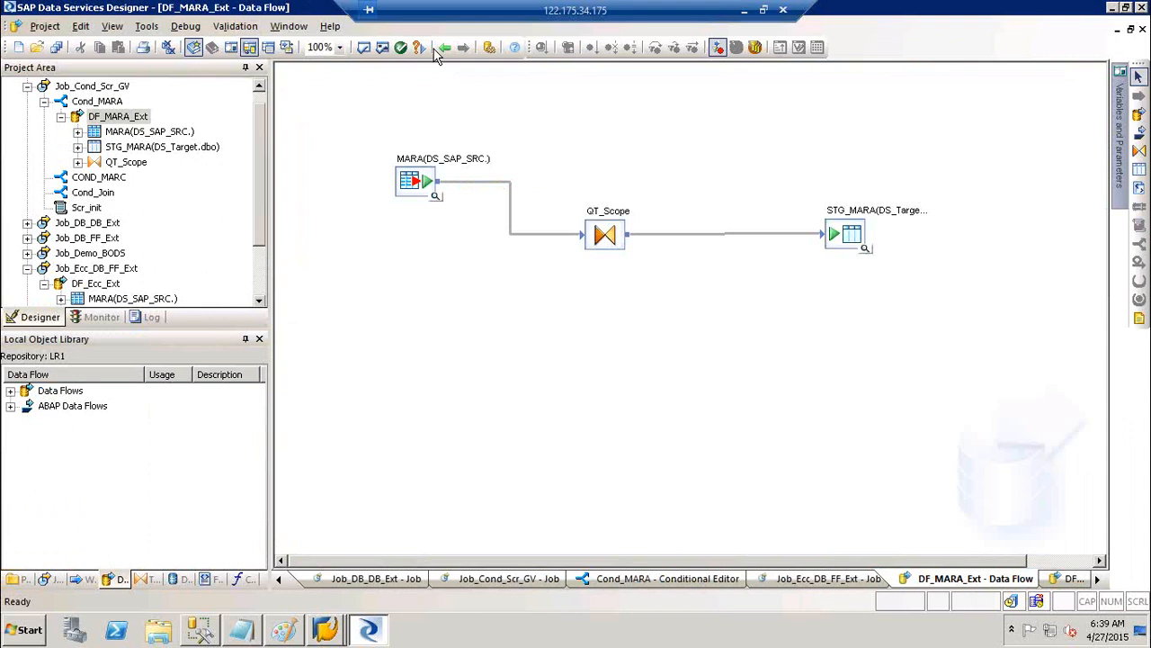
{"action": "left_click", "coordinate": [445, 47]}
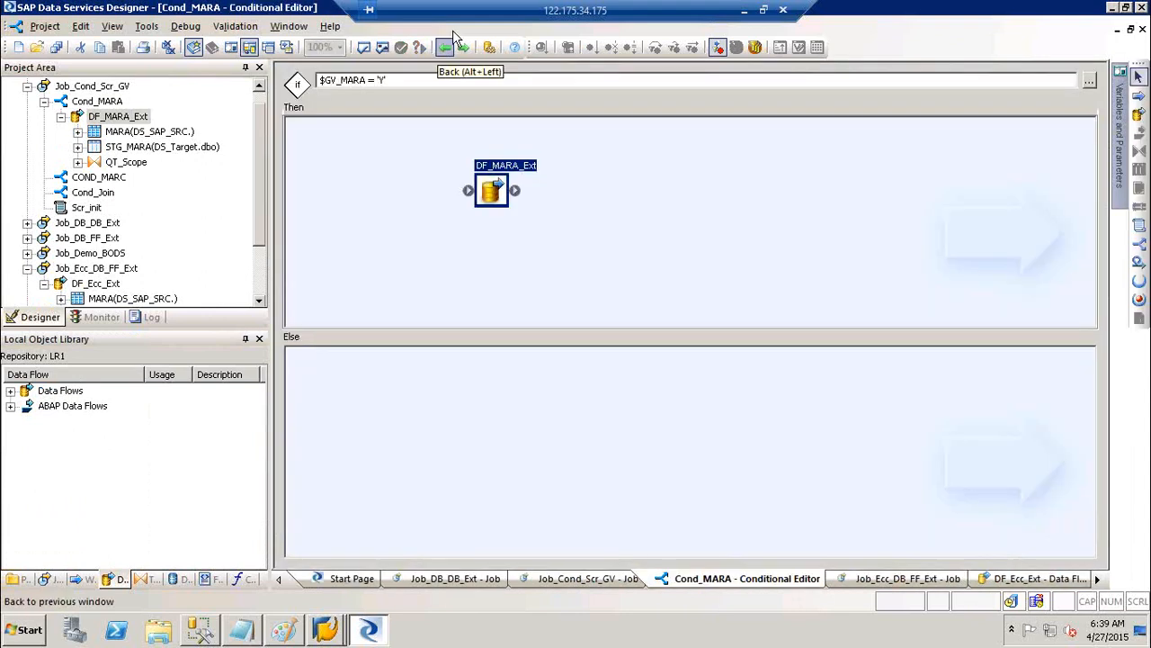
{"action": "left_click", "coordinate": [449, 43]}
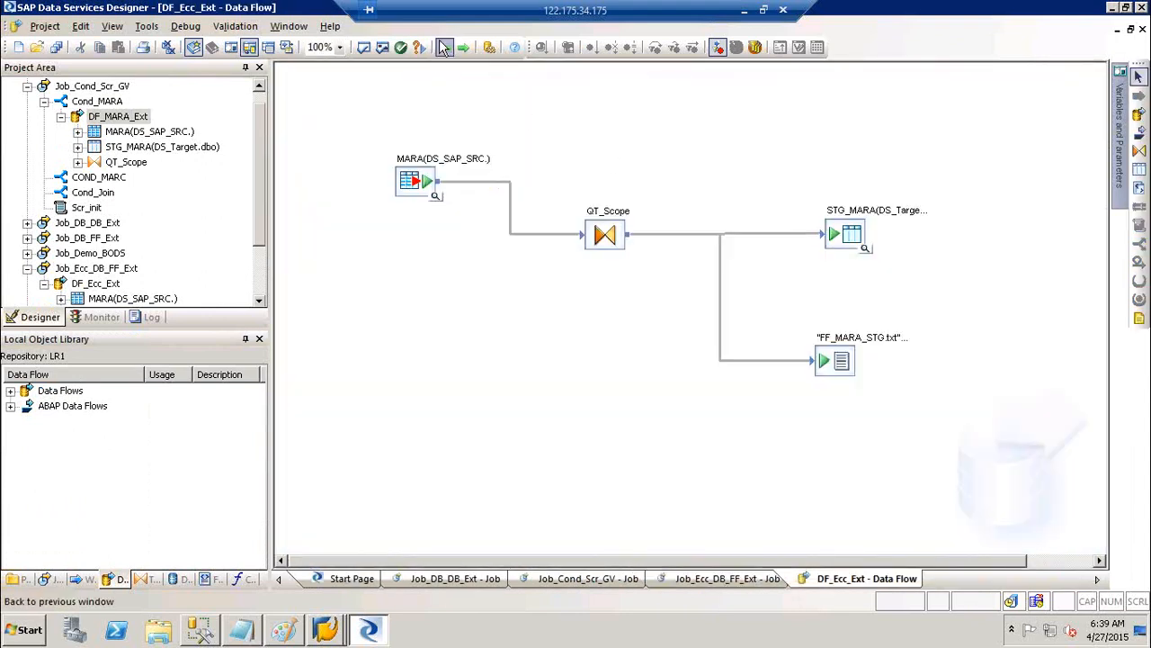
{"action": "left_click", "coordinate": [444, 48]}
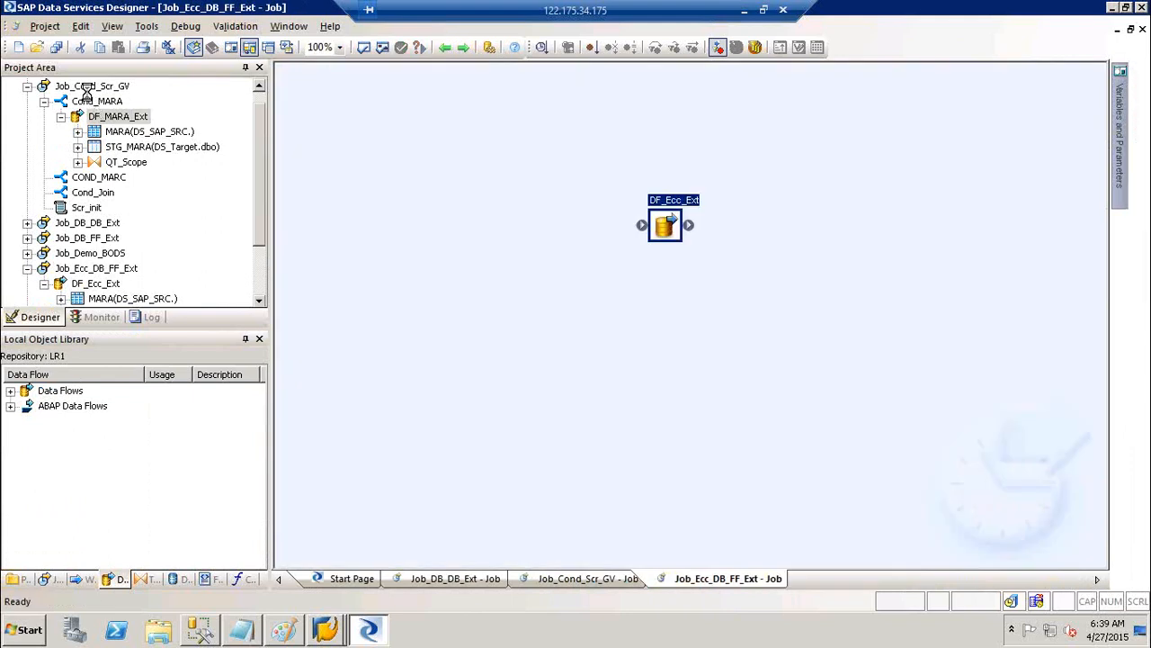
{"action": "left_click", "coordinate": [85, 87]}
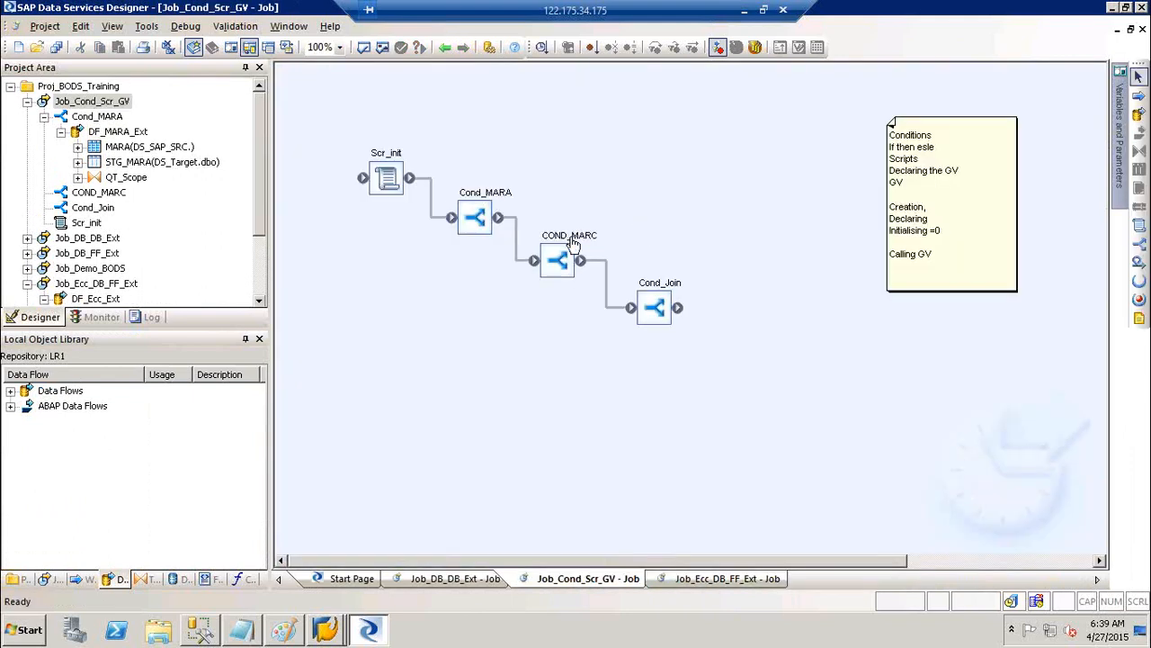
{"action": "double_click", "coordinate": [572, 243]}
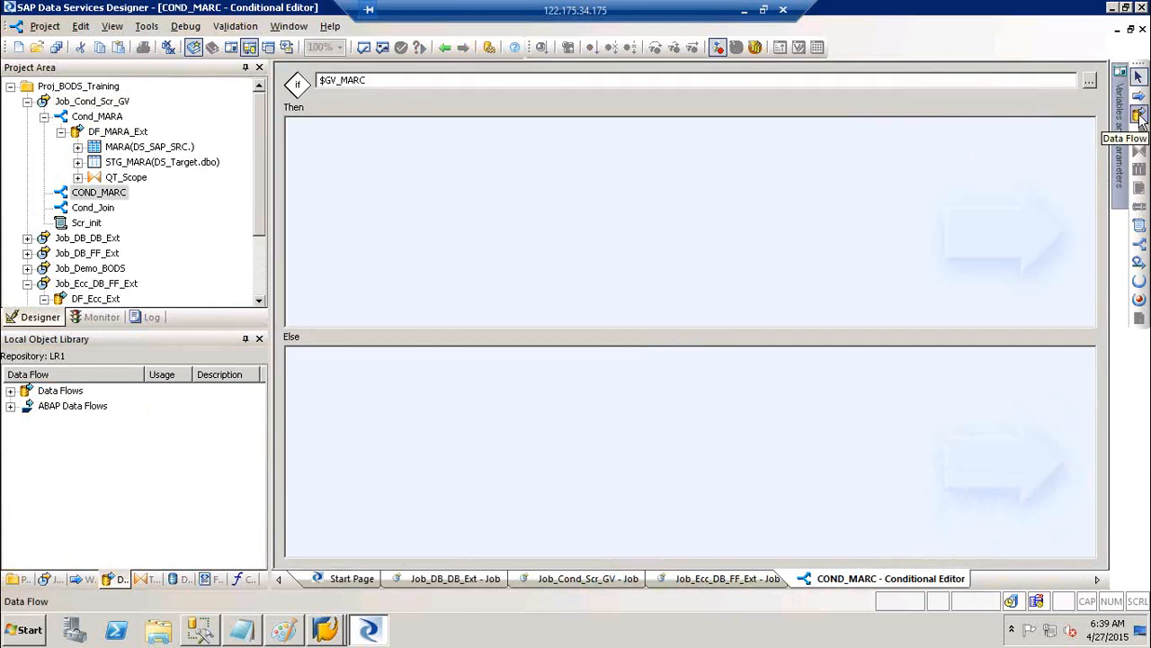
Place a new data flow in COND_MARC's Then branch and name it DF_MARC
{"action": "left_click", "coordinate": [1138, 115]}
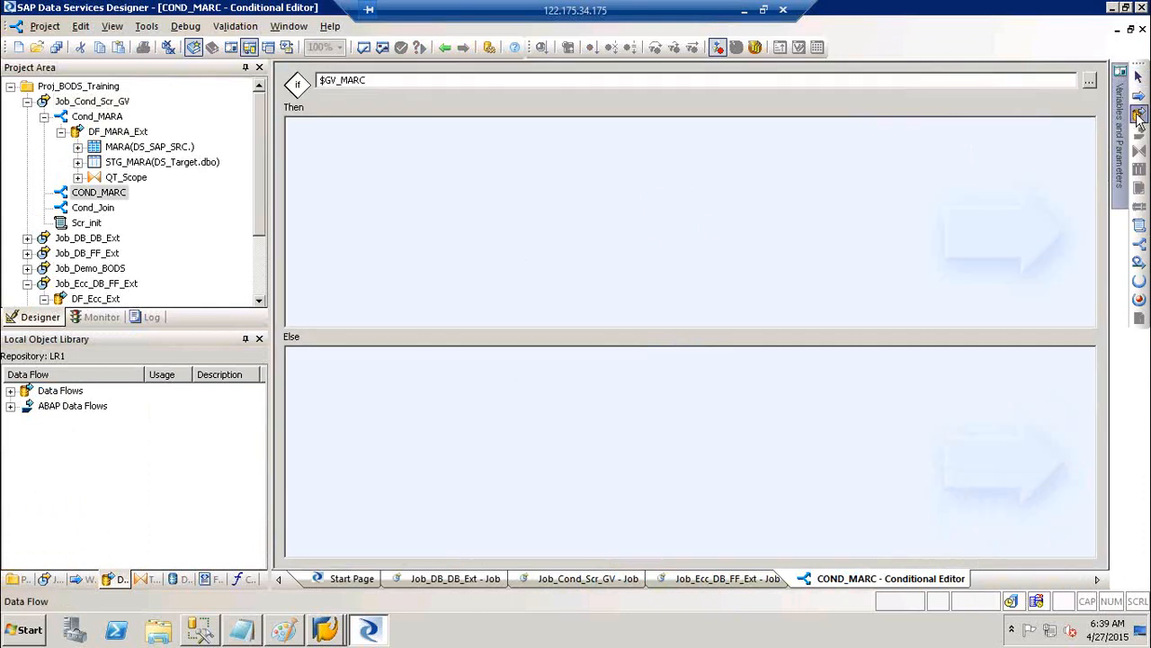
{"action": "left_click", "coordinate": [545, 196]}
{"action": "type", "text": "DF_MARC"}
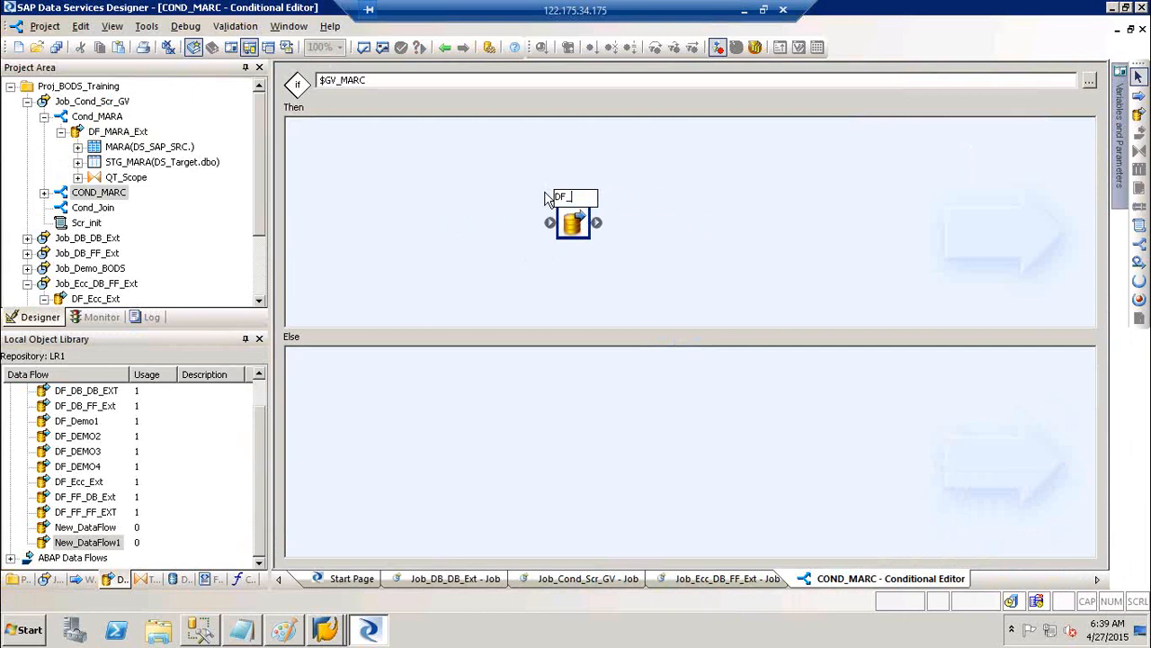
{"action": "left_click", "coordinate": [776, 223]}
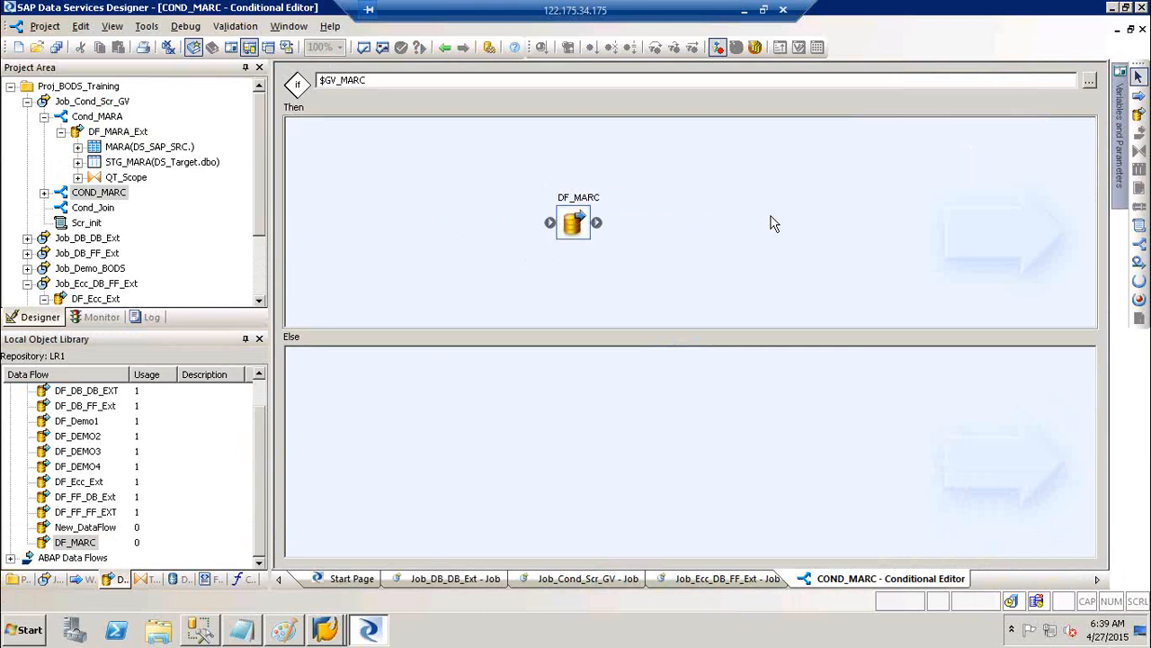
In DF_MARC, add the MARC table as source and connect it to a new Query
{"action": "left_click", "coordinate": [592, 198]}
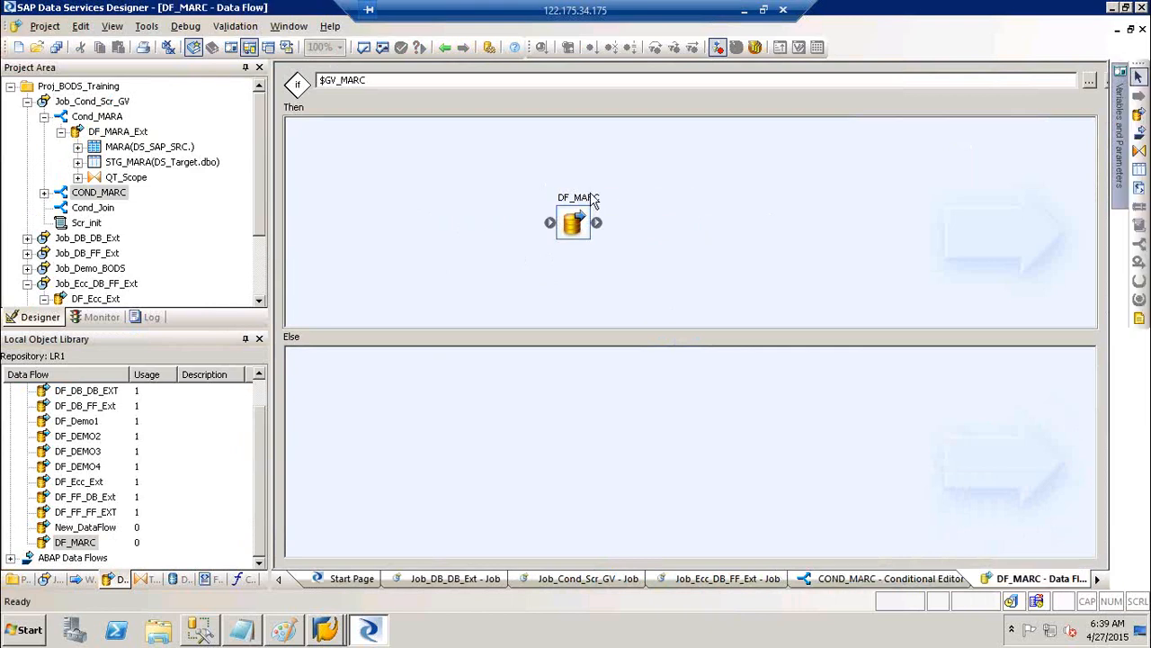
{"action": "left_click", "coordinate": [178, 580]}
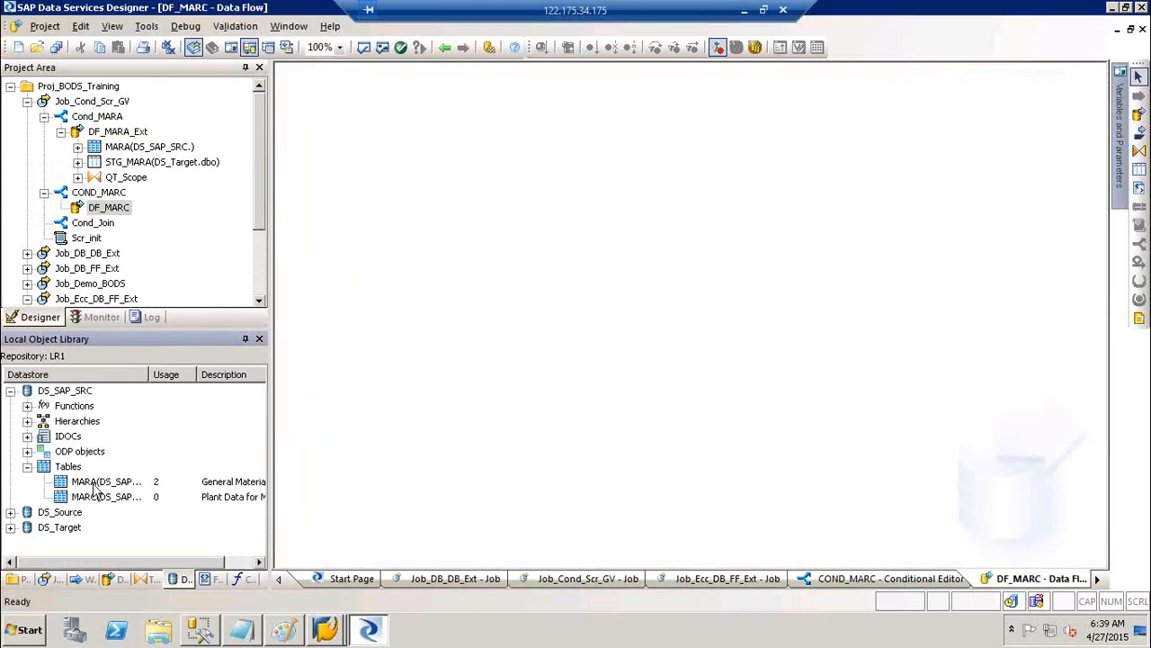
{"action": "left_click_drag", "start_coordinate": [76, 504], "coordinate": [419, 186]}
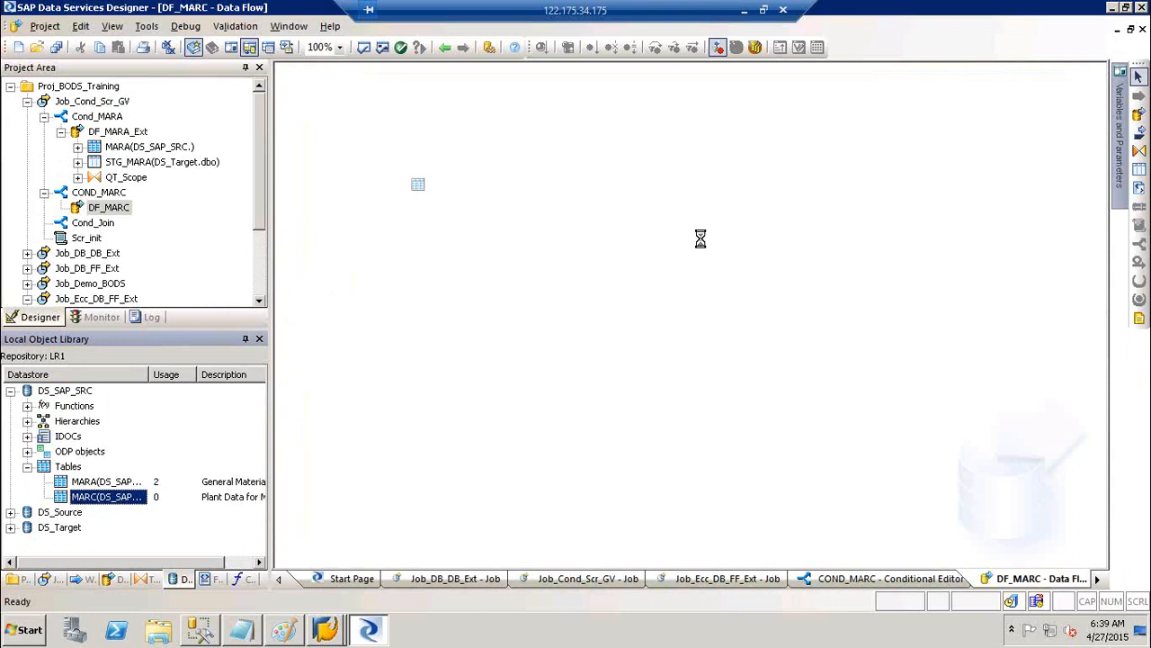
{"action": "left_click", "coordinate": [1139, 152]}
{"action": "left_click", "coordinate": [580, 245]}
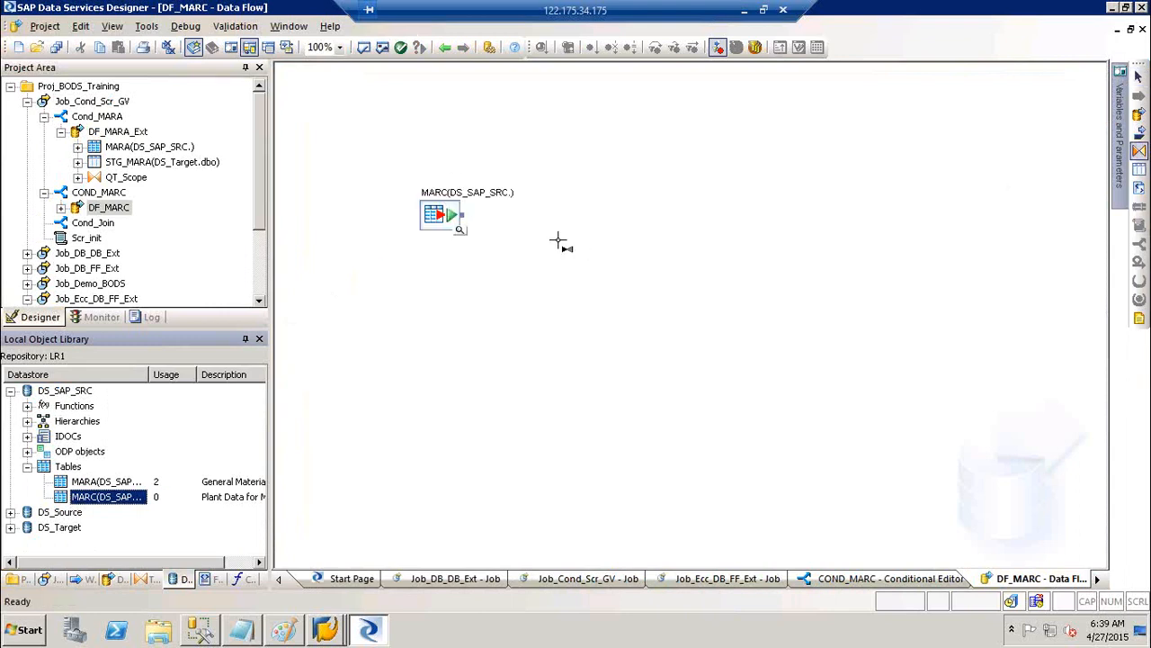
{"action": "left_click_drag", "start_coordinate": [462, 216], "coordinate": [585, 279]}
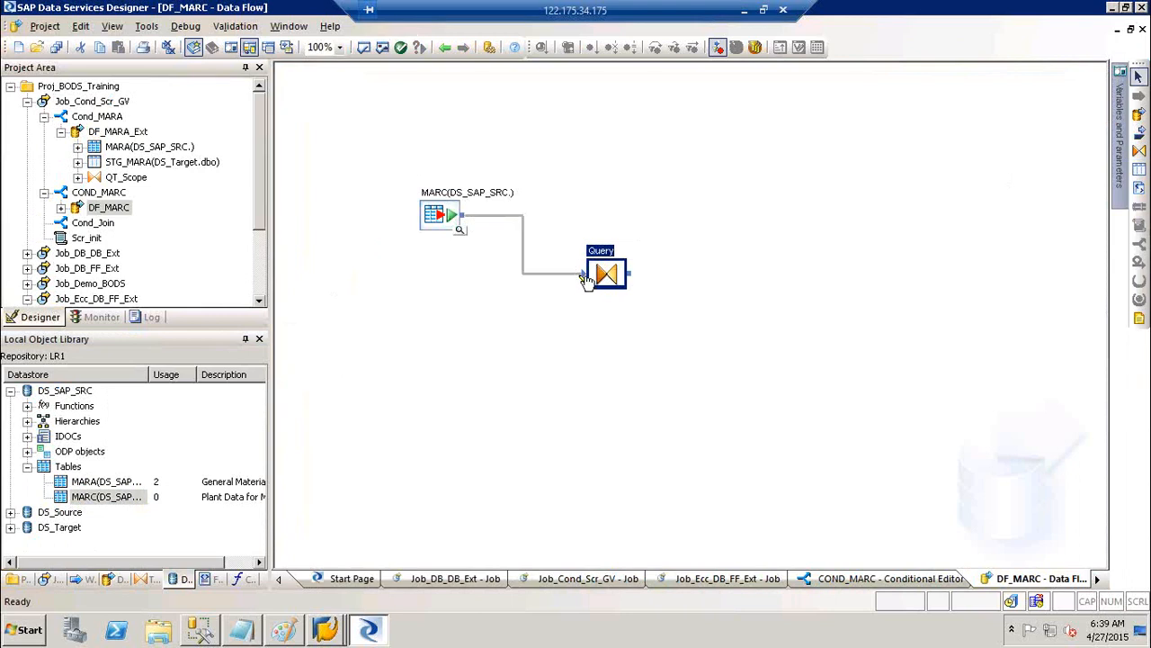
Add template table STG_MARC in DS_Target, connect the Query to it, and show the Query's MARC columns
{"action": "left_click", "coordinate": [1139, 170]}
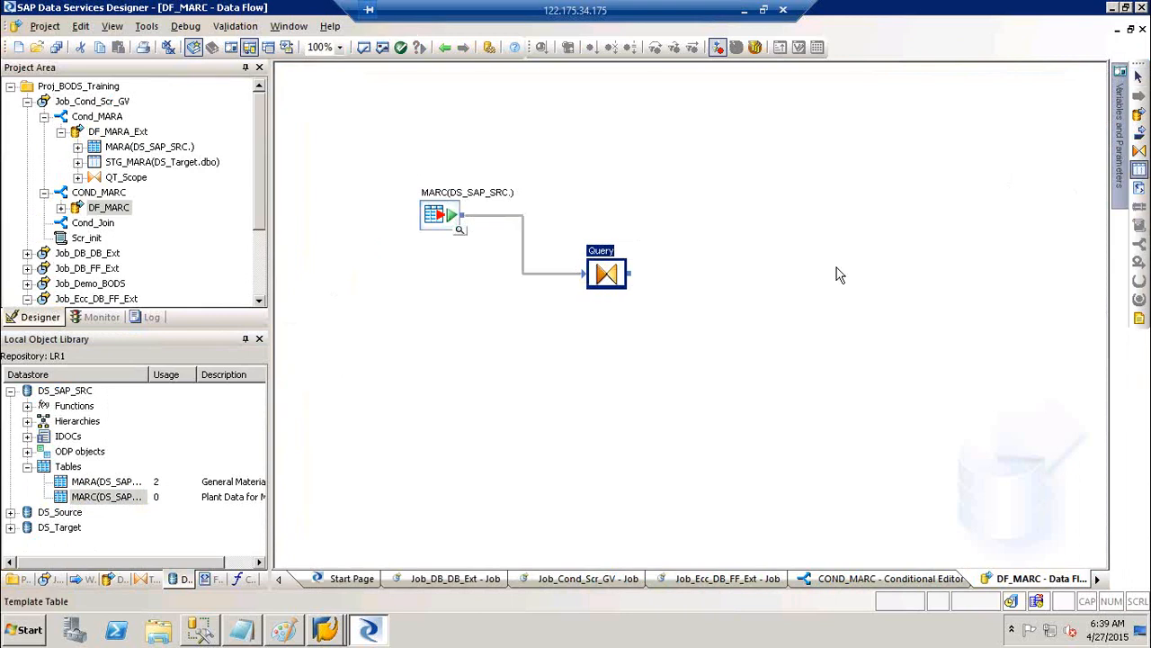
{"action": "left_click", "coordinate": [790, 278]}
{"action": "type", "text": "STG_MARC"}
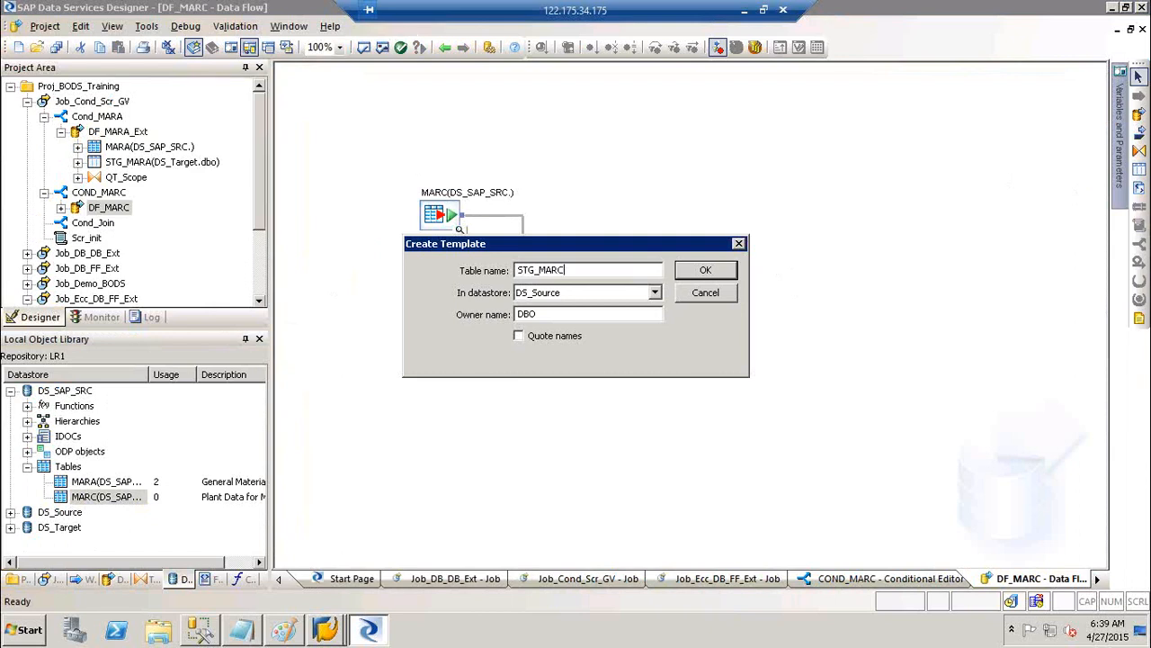
{"action": "key", "text": "Tab"}
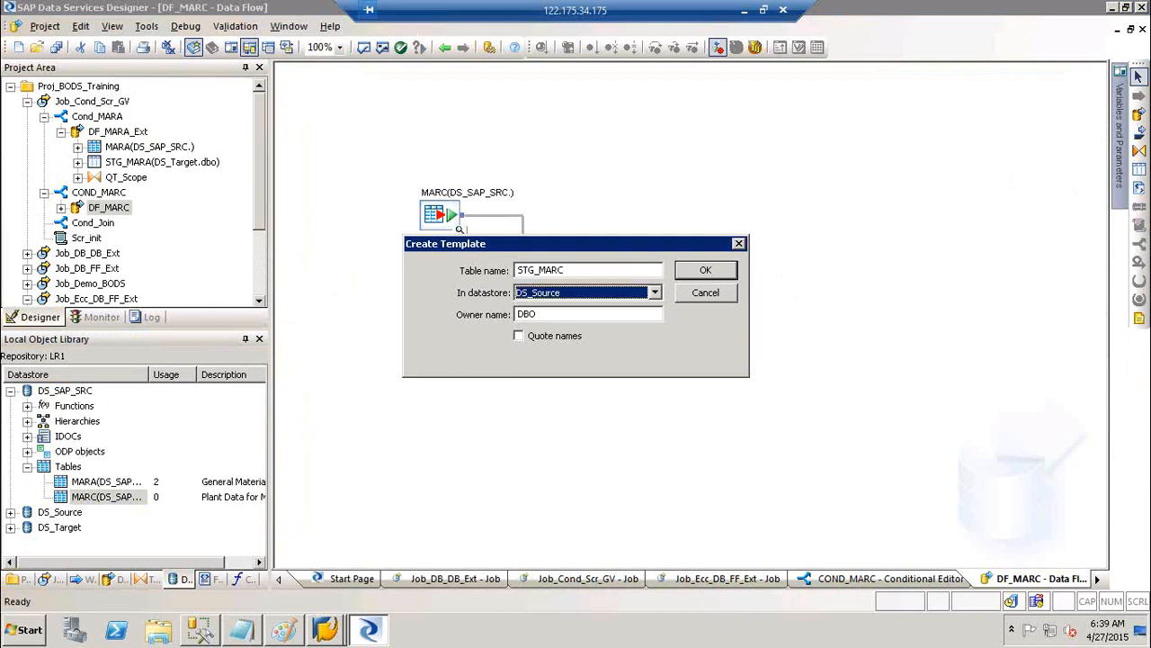
{"action": "left_click", "coordinate": [617, 292]}
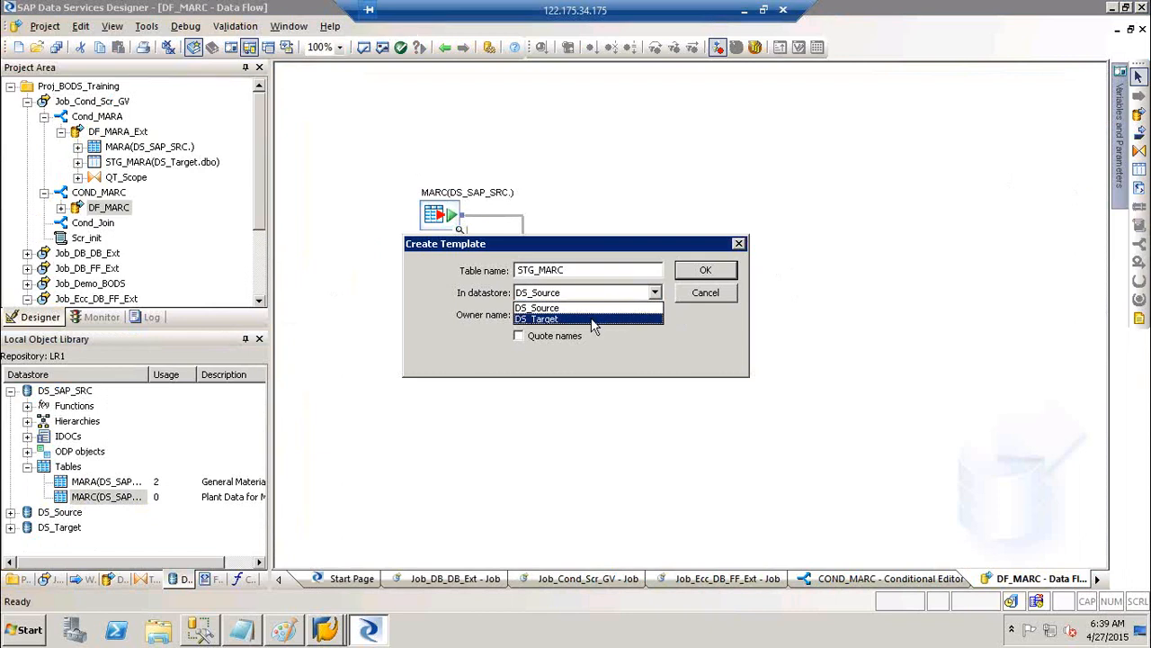
{"action": "left_click", "coordinate": [594, 320]}
{"action": "left_click", "coordinate": [710, 275]}
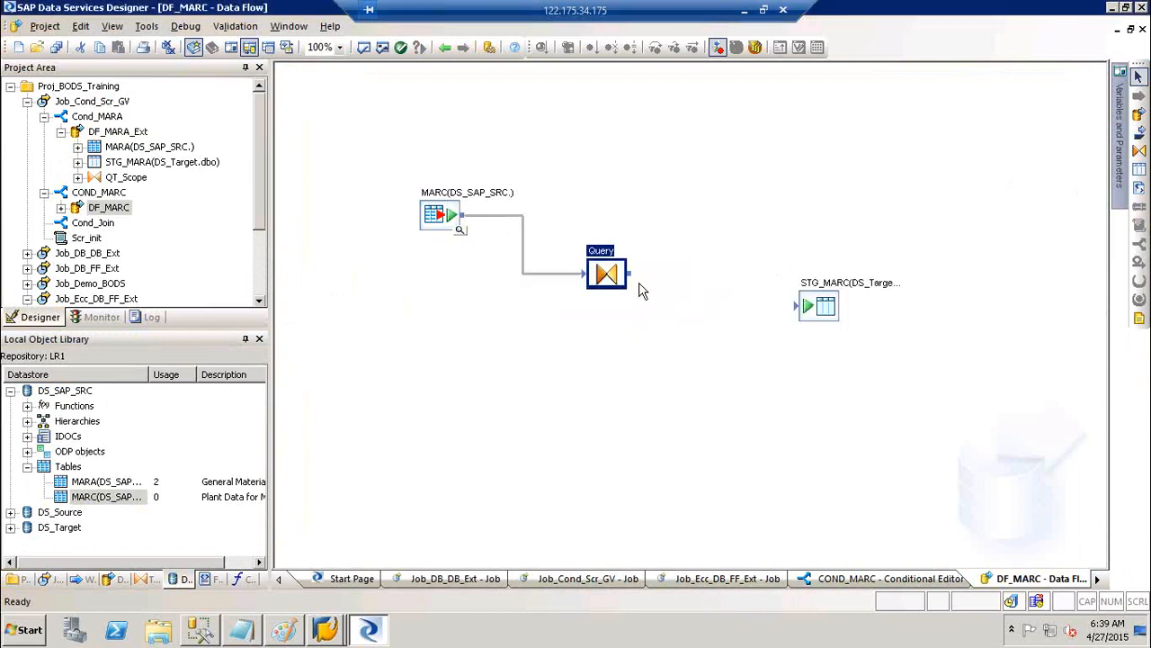
{"action": "left_click_drag", "start_coordinate": [635, 277], "coordinate": [802, 306]}
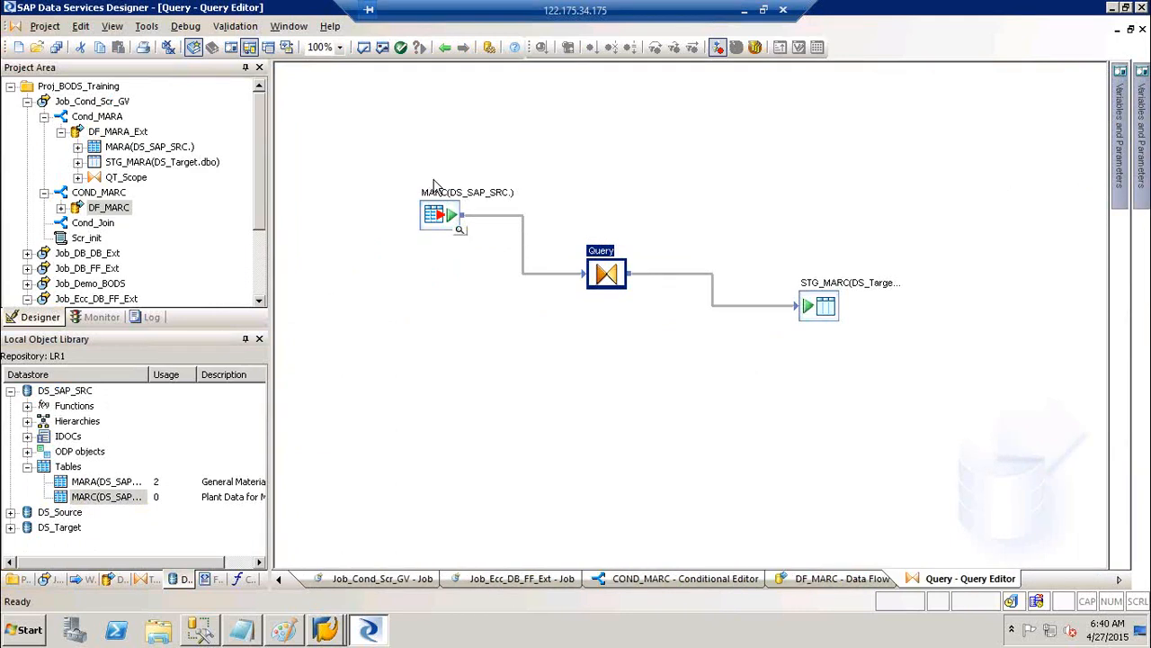
{"action": "left_click", "coordinate": [283, 118]}
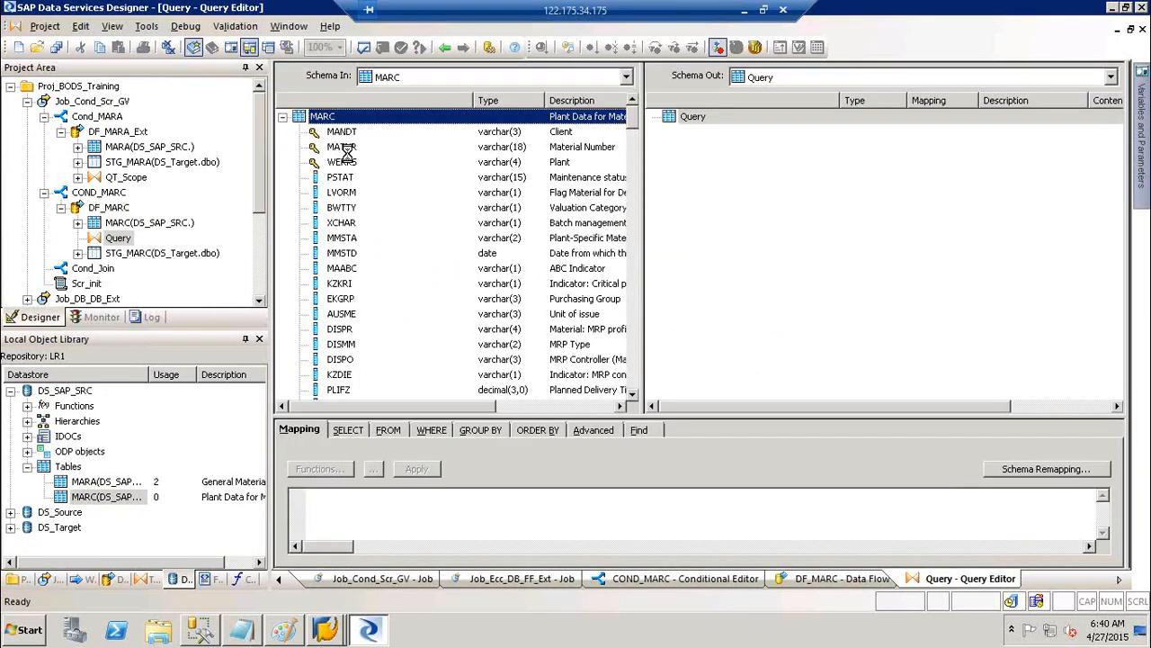
Map MATNR, WERKS, PSTAT, MMSTA, KZKRI, AUSME, DISMM, DISPO and KZDIE to the Query output
{"action": "left_click", "coordinate": [346, 150]}
{"action": "key", "text": "shift+Down"}
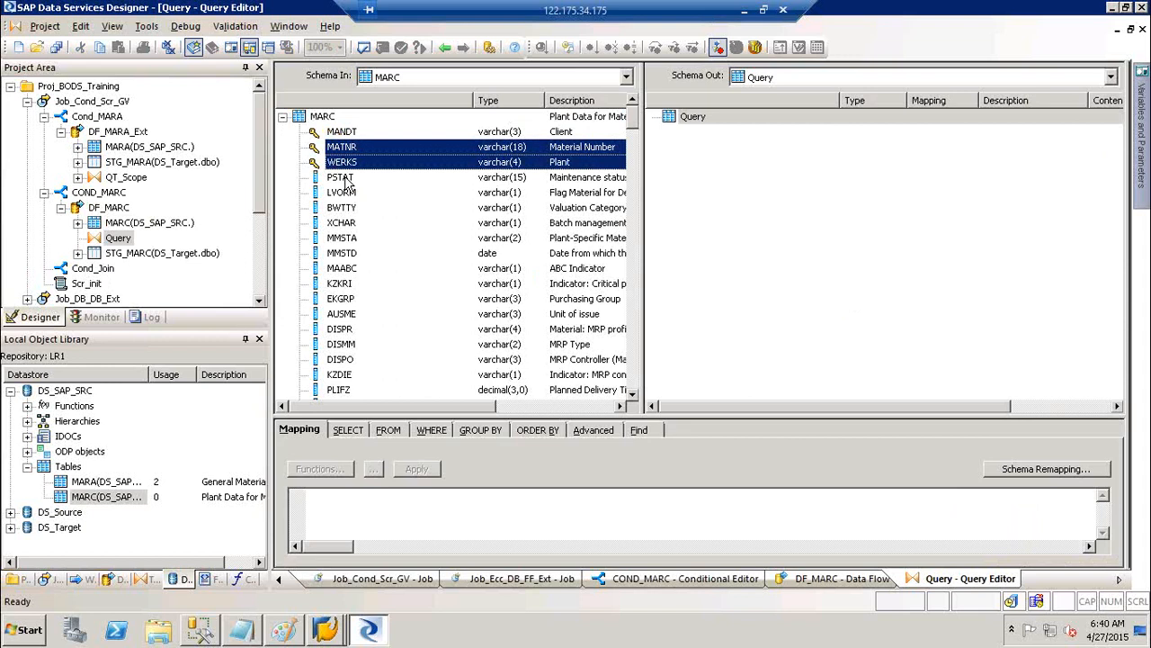
{"action": "left_click", "coordinate": [341, 177], "text": "ctrl"}
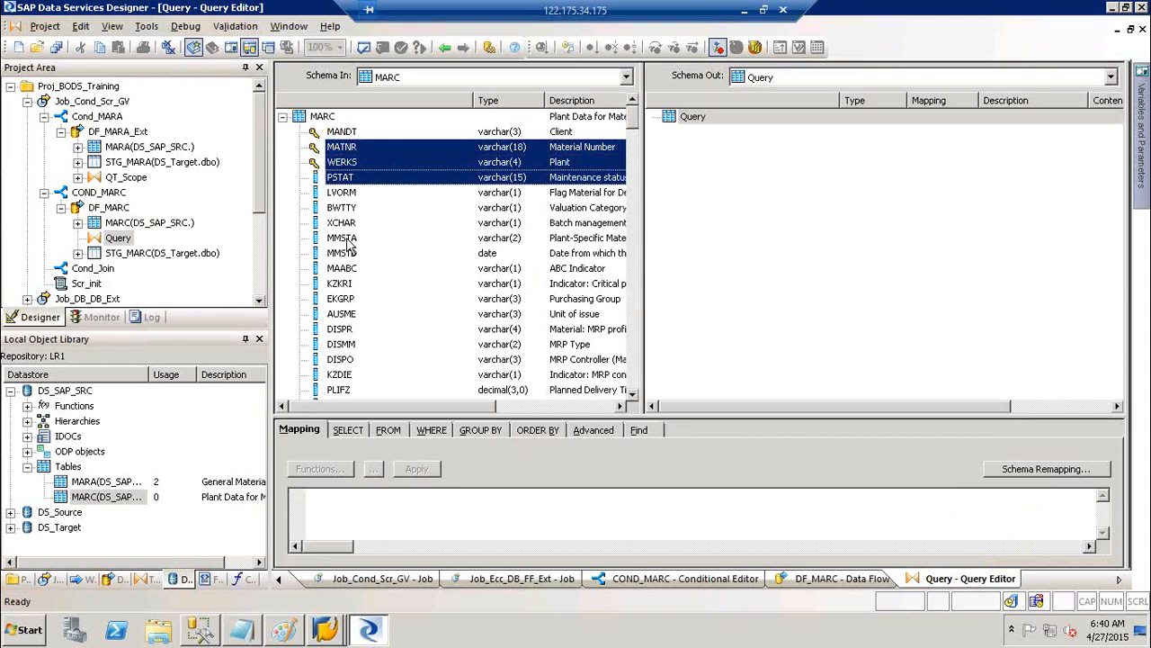
{"action": "left_click", "coordinate": [346, 239], "text": "ctrl"}
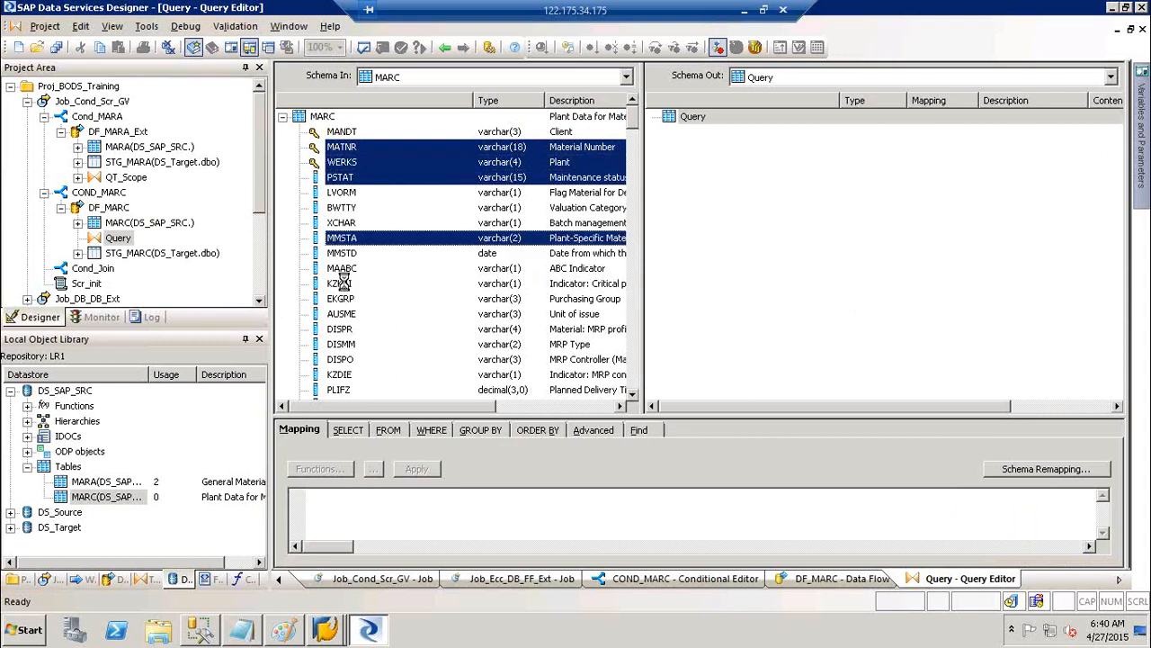
{"action": "left_click", "coordinate": [343, 283], "text": "ctrl"}
{"action": "left_click", "coordinate": [346, 314], "text": "ctrl"}
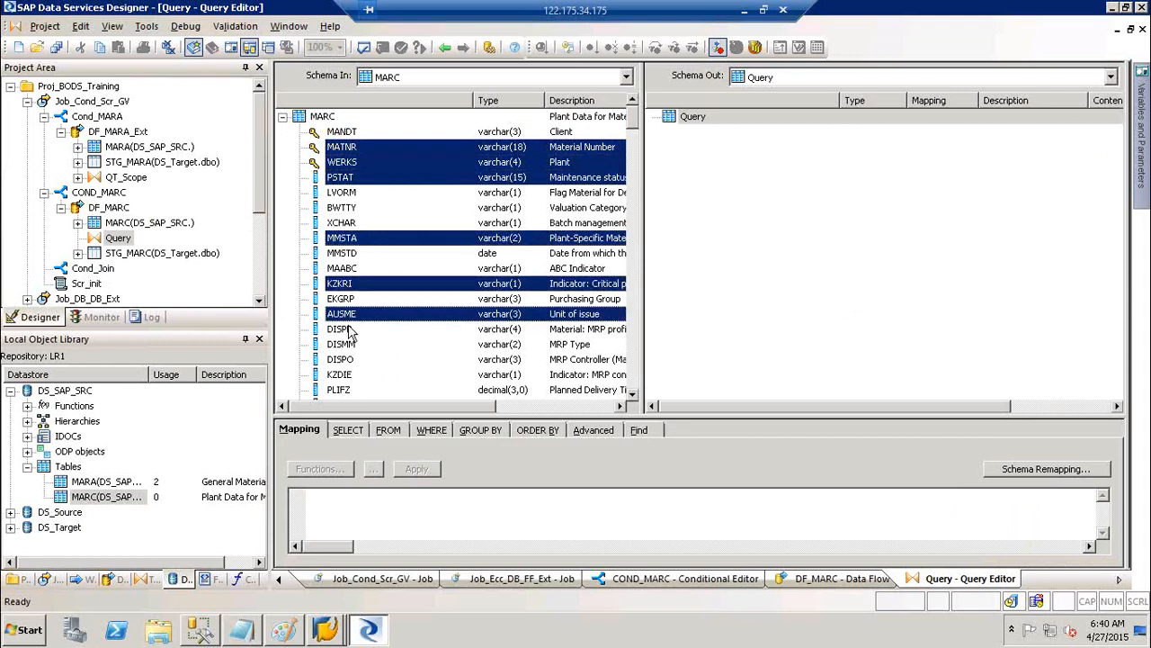
{"action": "left_click", "coordinate": [347, 344], "text": "ctrl"}
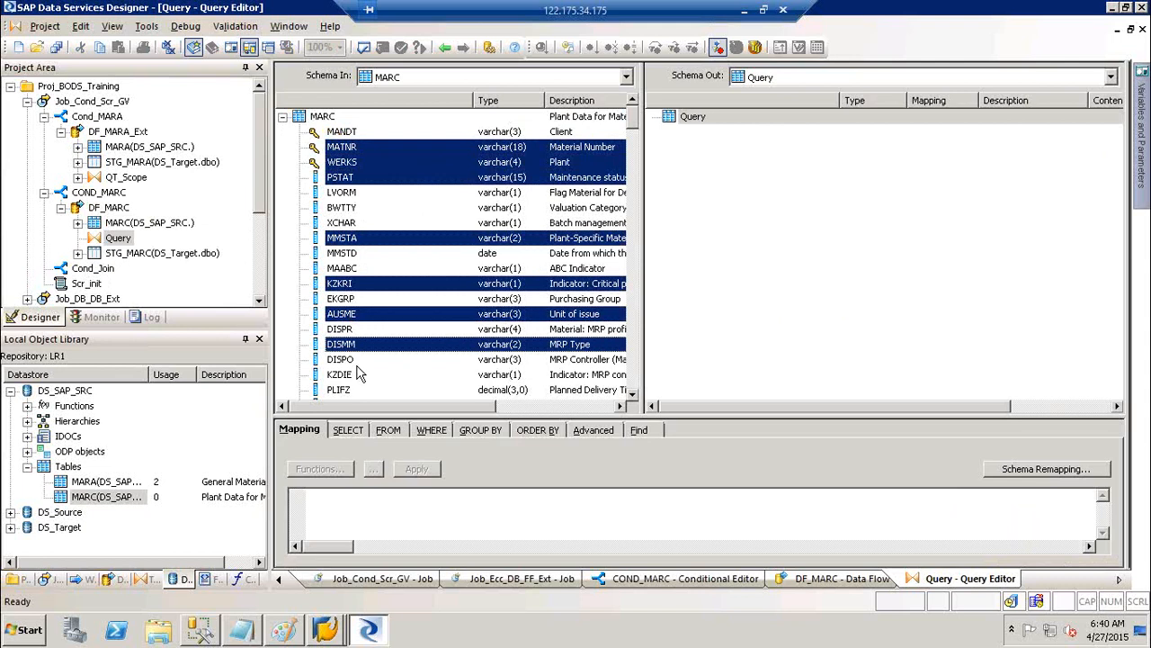
{"action": "left_click", "coordinate": [341, 360], "text": "ctrl"}
{"action": "left_click", "coordinate": [349, 376], "text": "ctrl"}
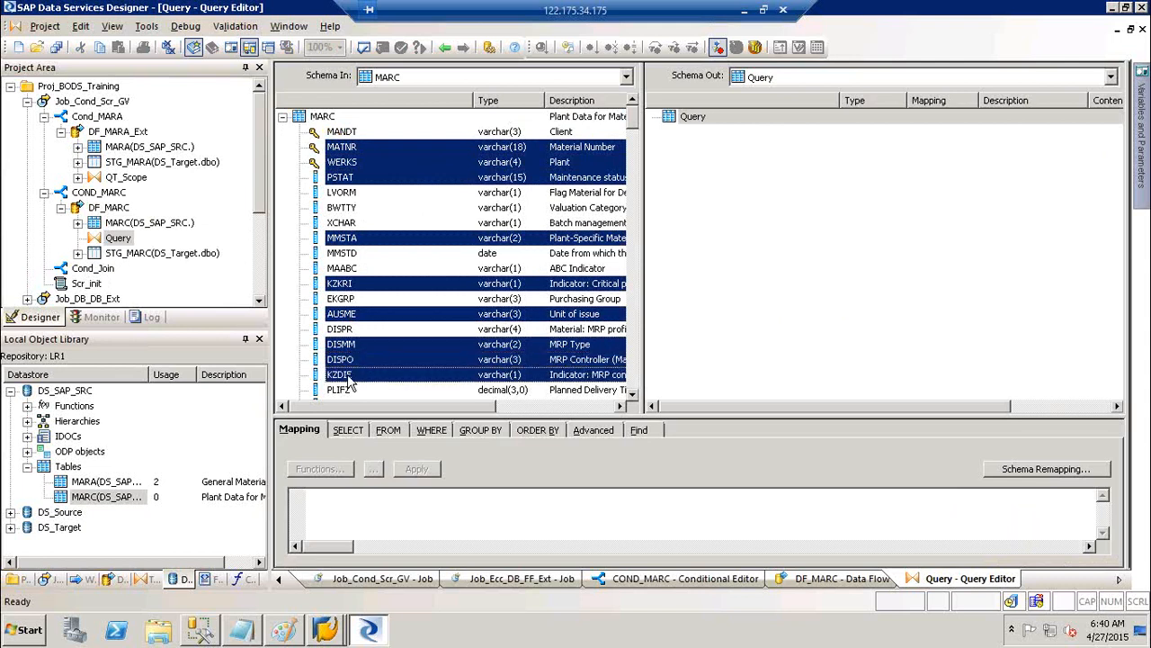
{"action": "right_click", "coordinate": [345, 240]}
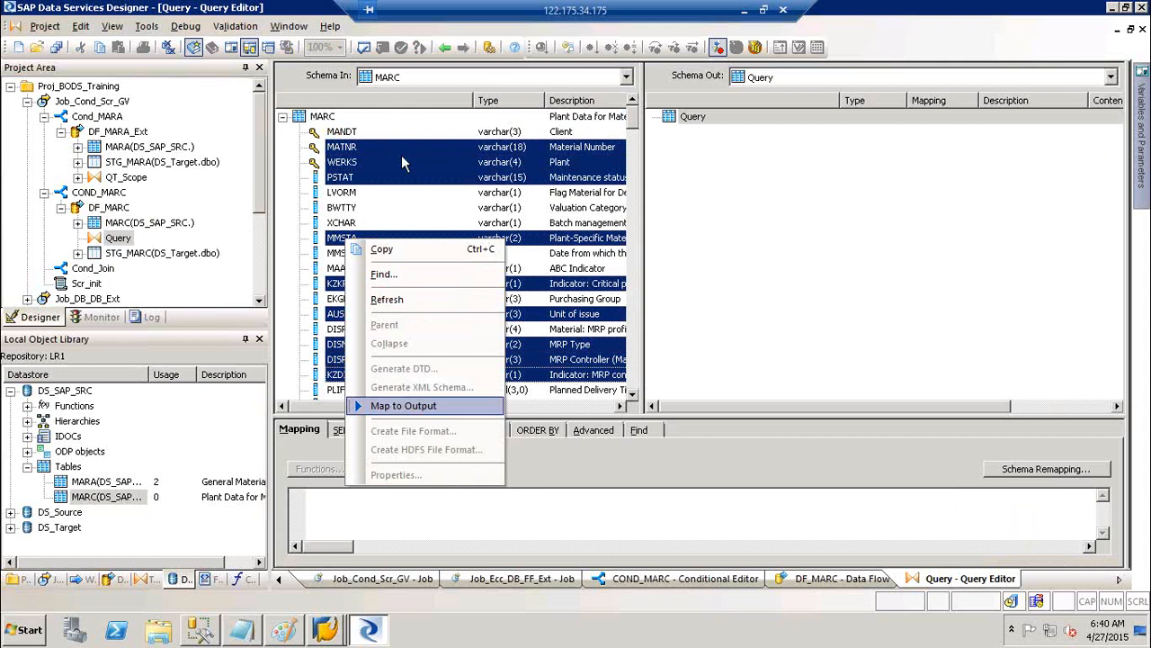
{"action": "left_click", "coordinate": [398, 406]}
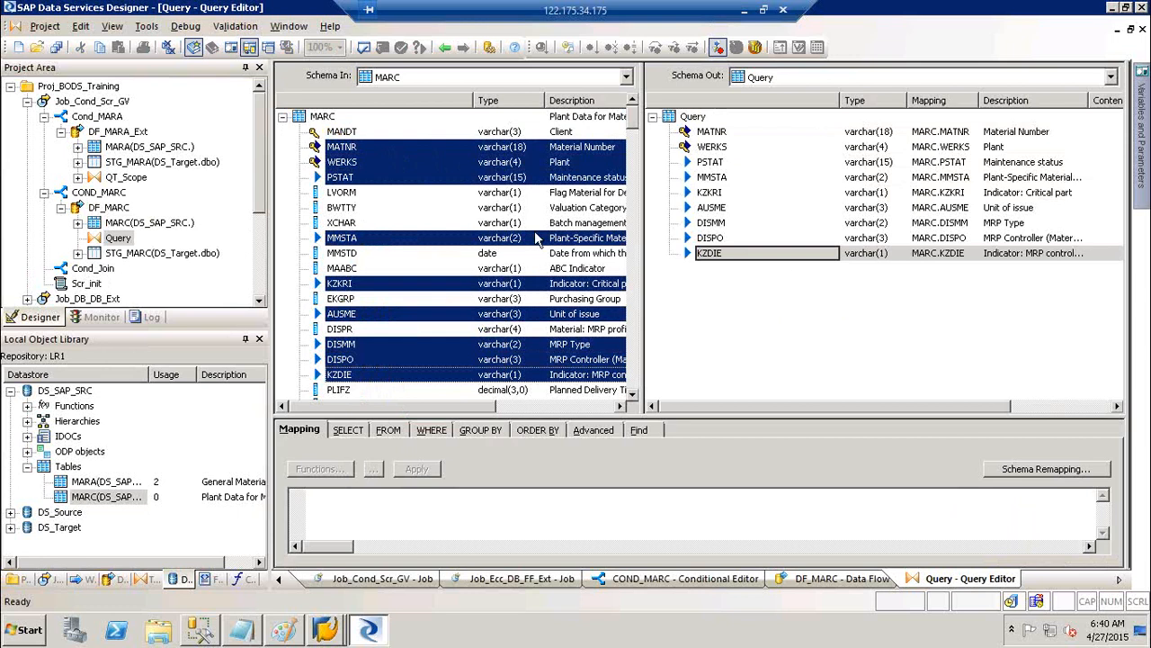
{"action": "left_click", "coordinate": [444, 48]}
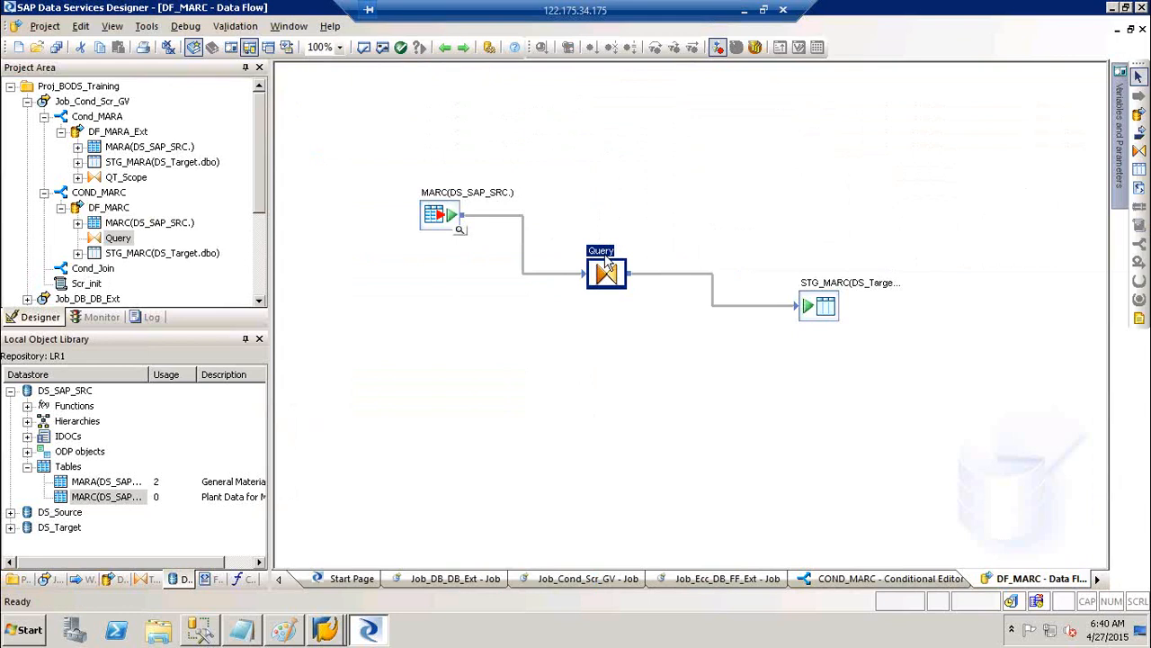
Give DF_MARC's Query the WHERE filter MARC.LVORM <> 'X' and return to the data flow
{"action": "double_click", "coordinate": [607, 262]}
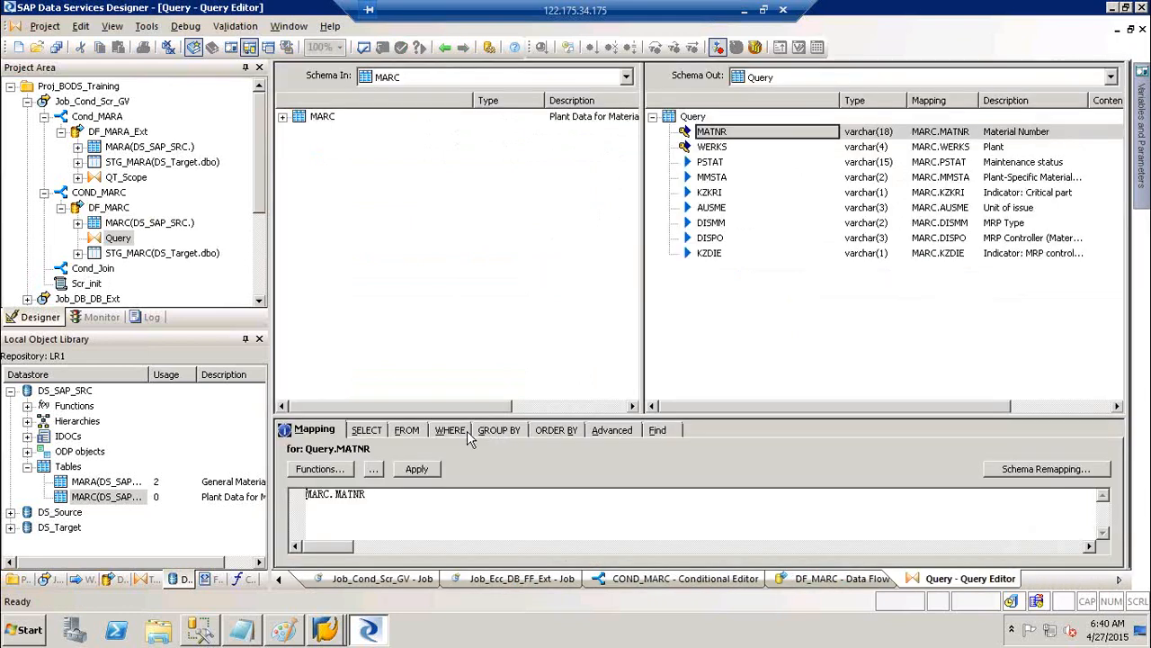
{"action": "left_click", "coordinate": [448, 430]}
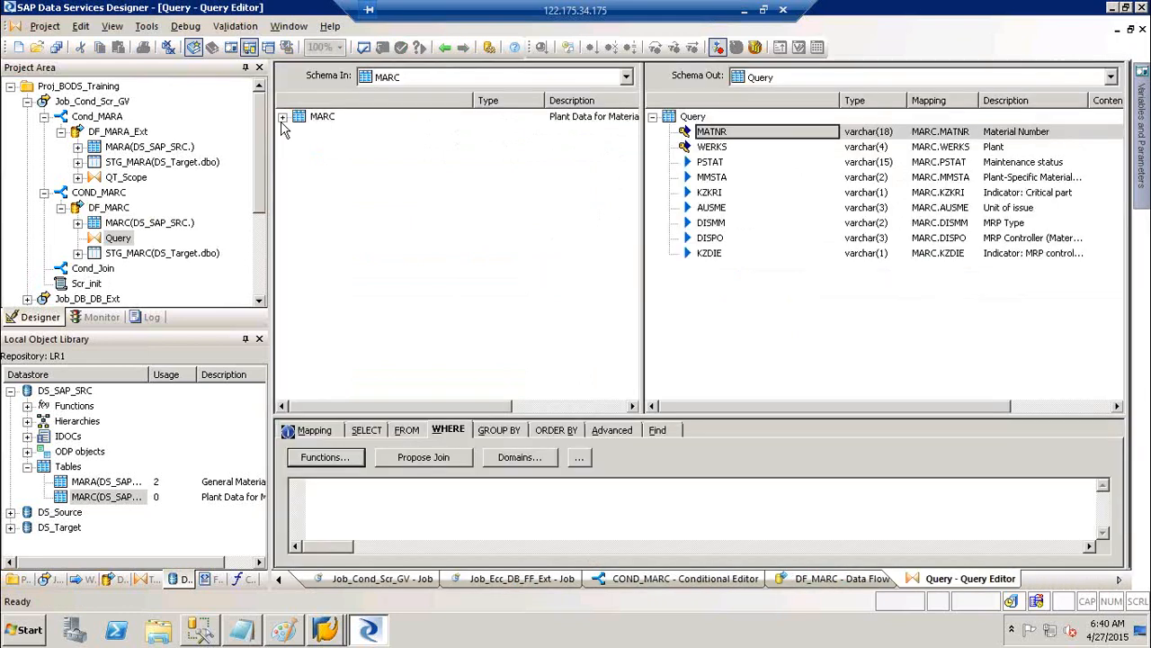
{"action": "left_click", "coordinate": [283, 119]}
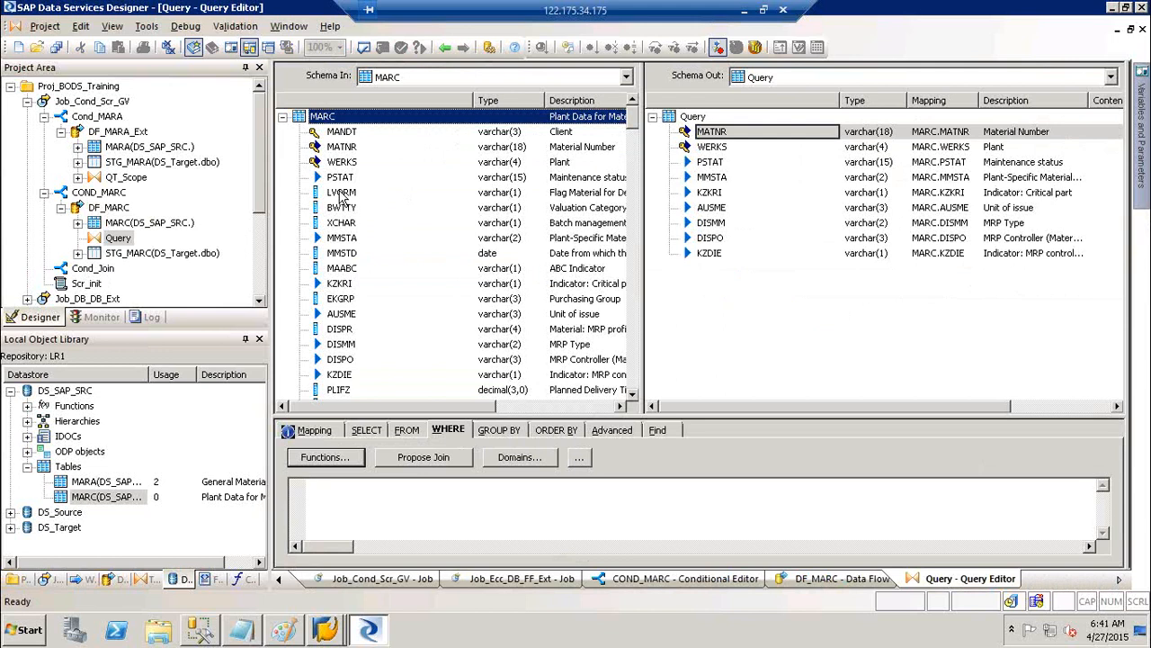
{"action": "left_click", "coordinate": [342, 195]}
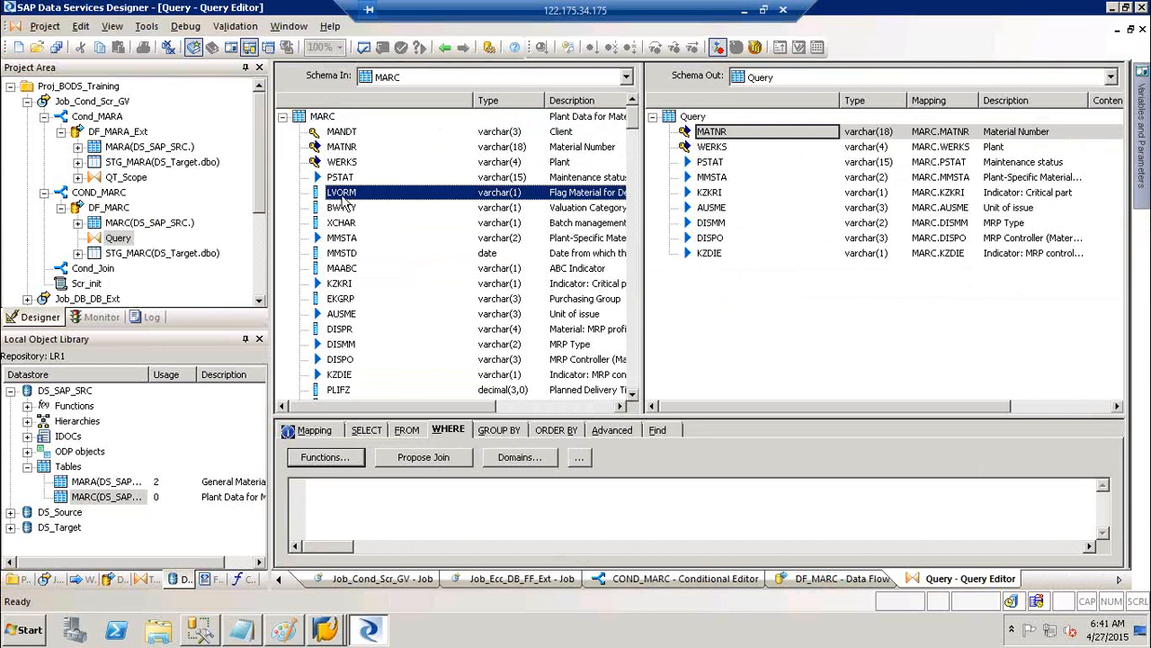
{"action": "left_click", "coordinate": [345, 526]}
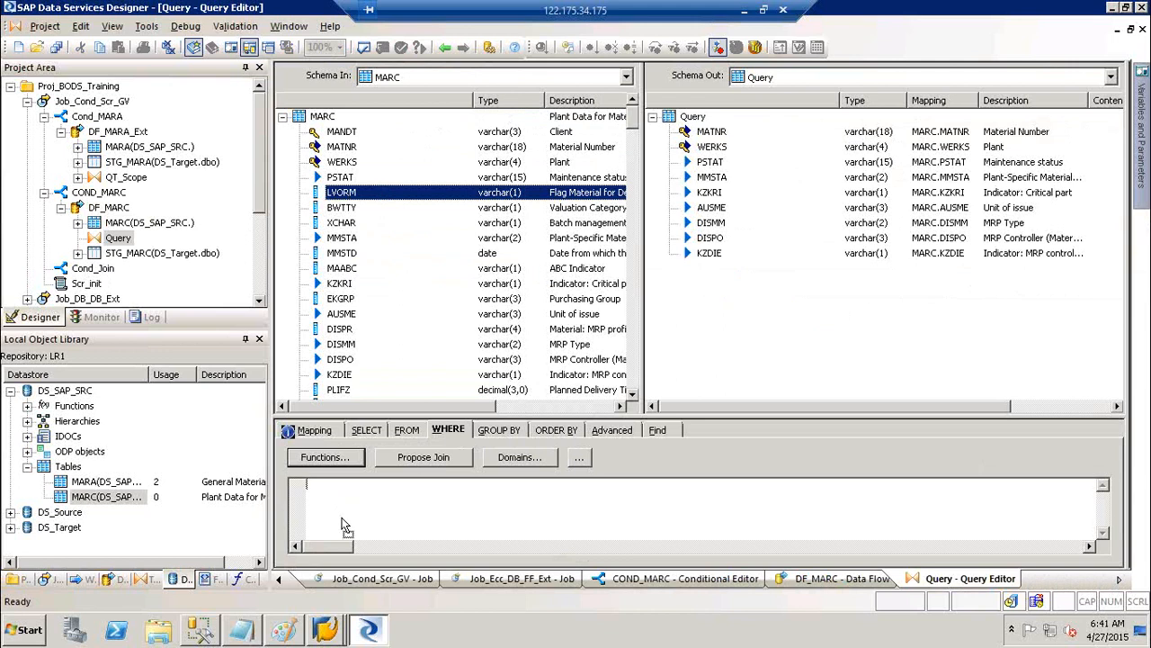
{"action": "type", "text": "<>"}
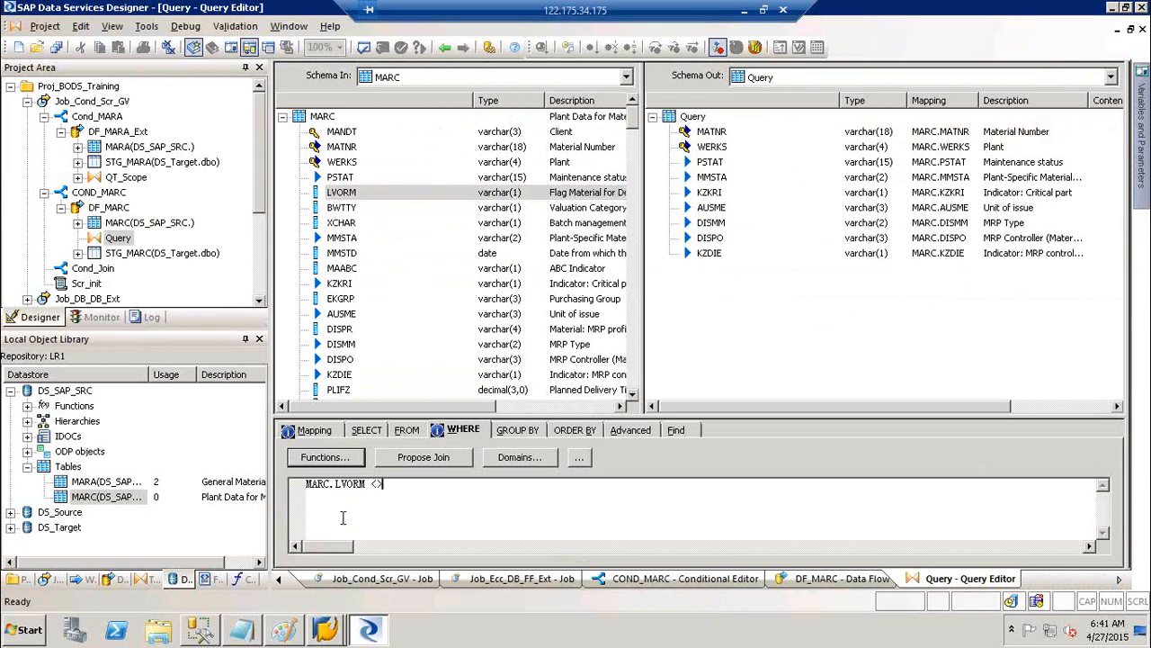
{"action": "type", "text": " '"}
{"action": "key", "text": "Return"}
{"action": "type", "text": "X"}
{"action": "key", "text": "BackSpace"}
{"action": "key", "text": "BackSpace"}
{"action": "key", "text": "BackSpace"}
{"action": "type", "text": "'X'"}
{"action": "left_click", "coordinate": [771, 328]}
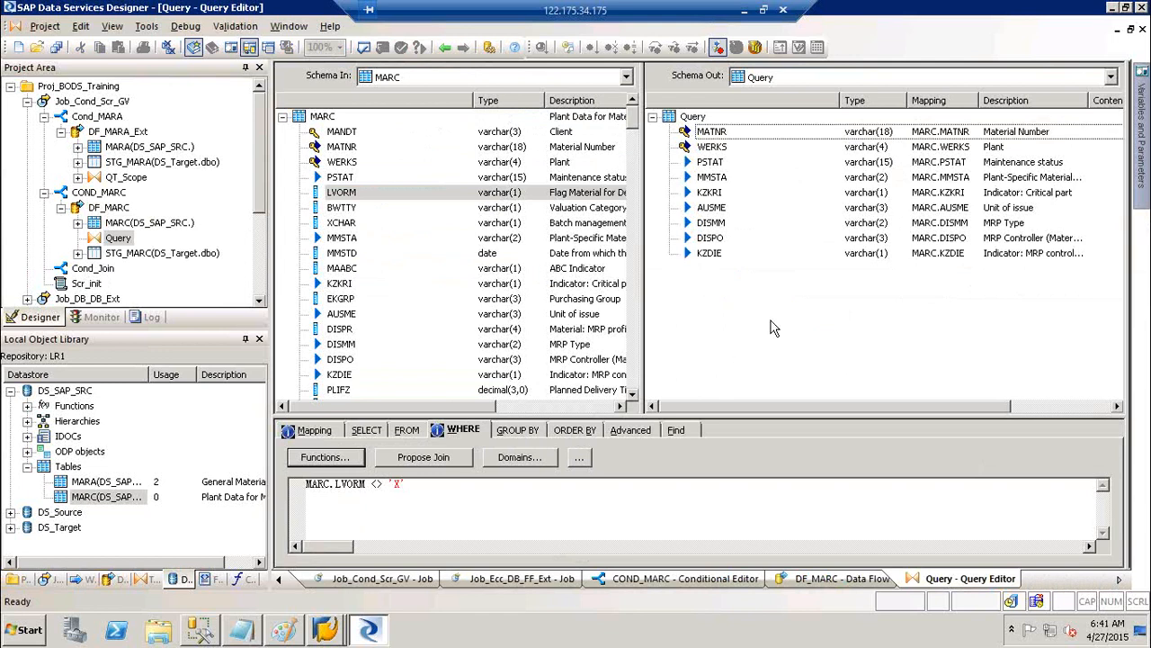
{"action": "left_click", "coordinate": [444, 47]}
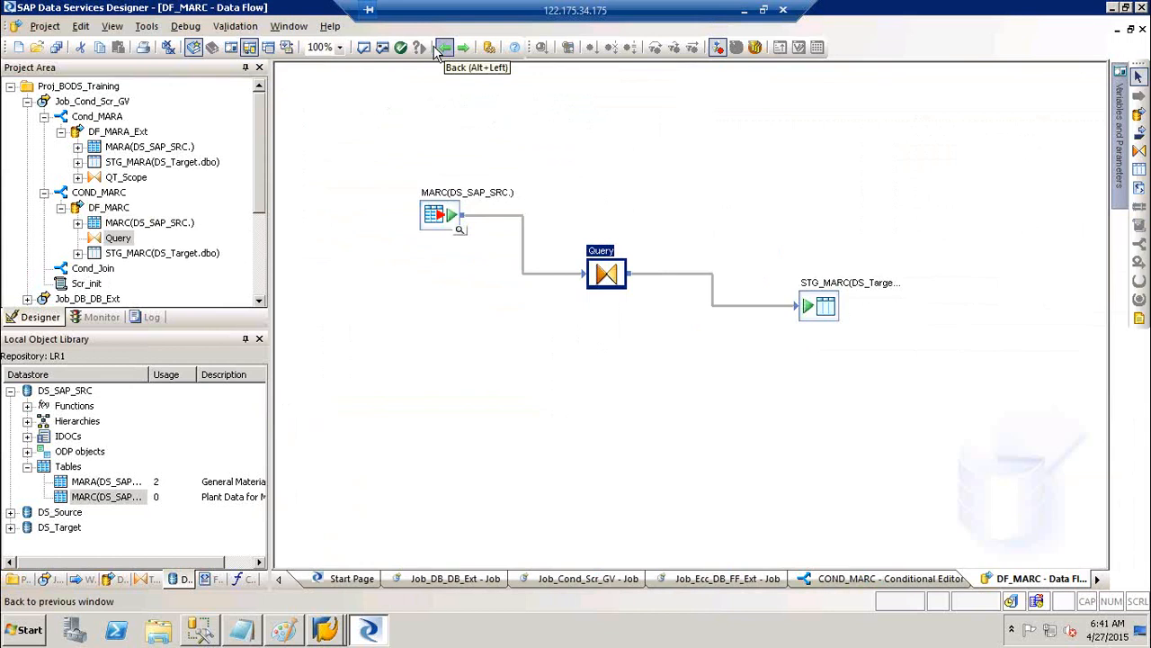
Save Job_Cond_Scr_GV and DF_MARC, then return to the Job_Cond_Scr_GV job diagram
{"action": "left_click", "coordinate": [56, 47]}
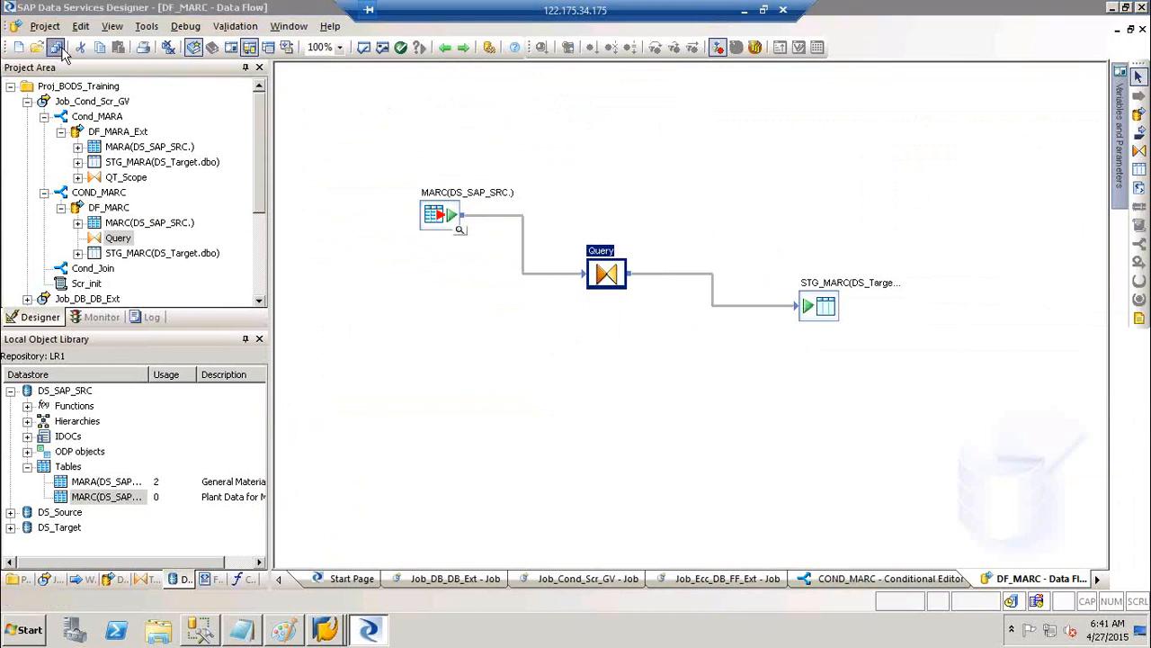
{"action": "left_click", "coordinate": [465, 401]}
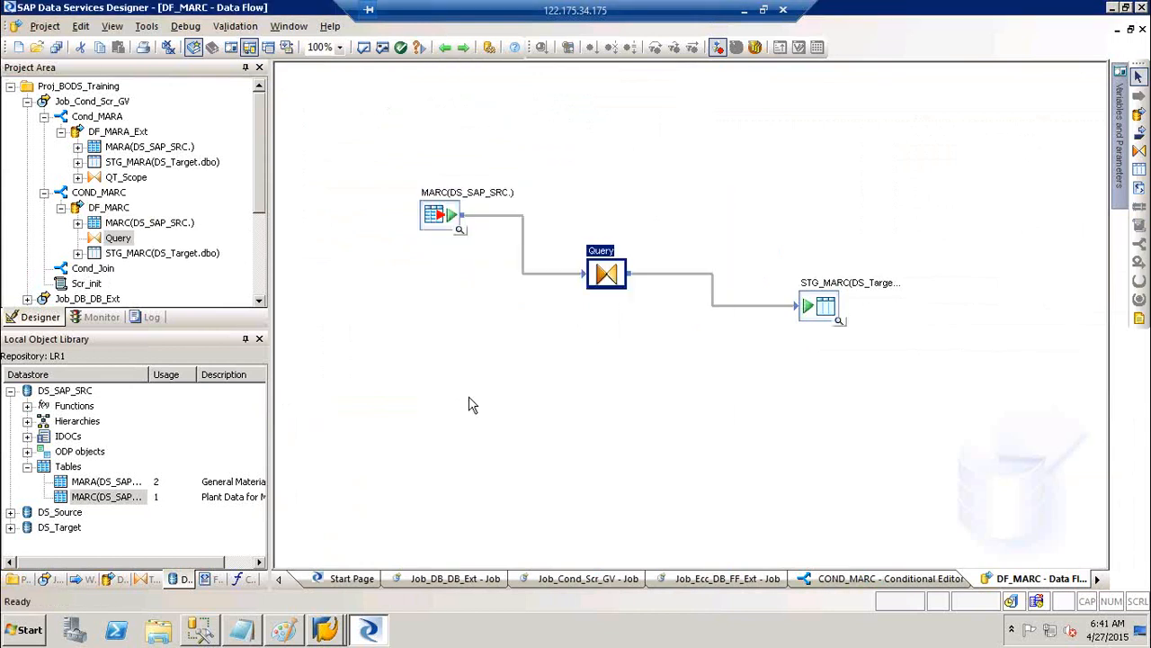
{"action": "left_click", "coordinate": [446, 47]}
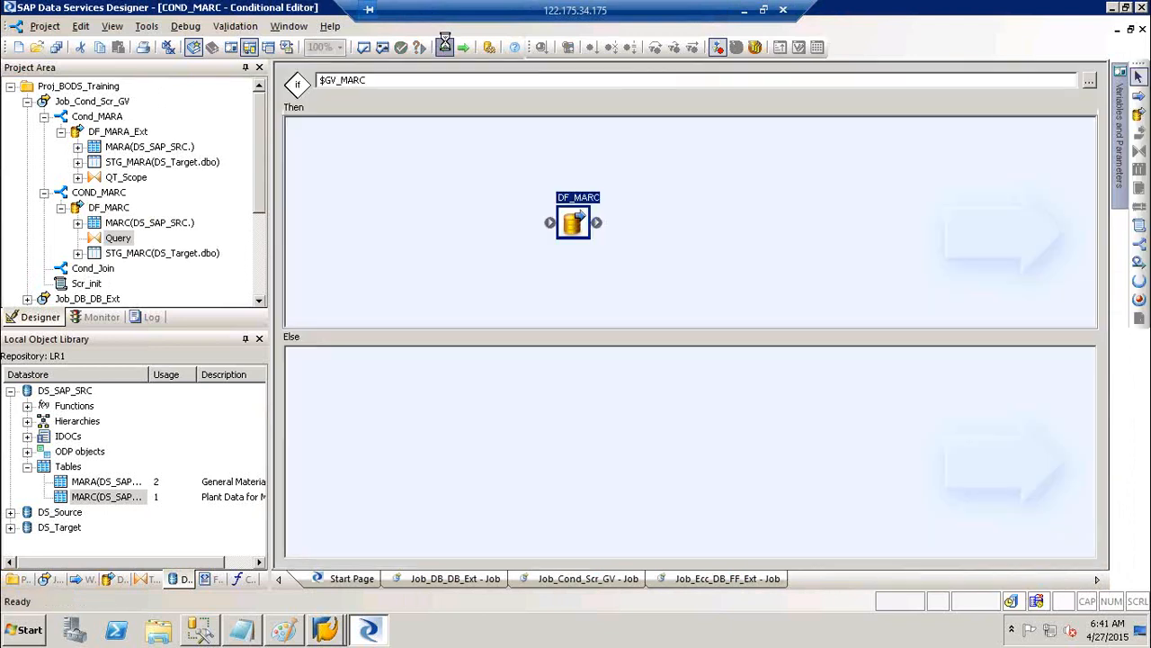
{"action": "left_click", "coordinate": [444, 45]}
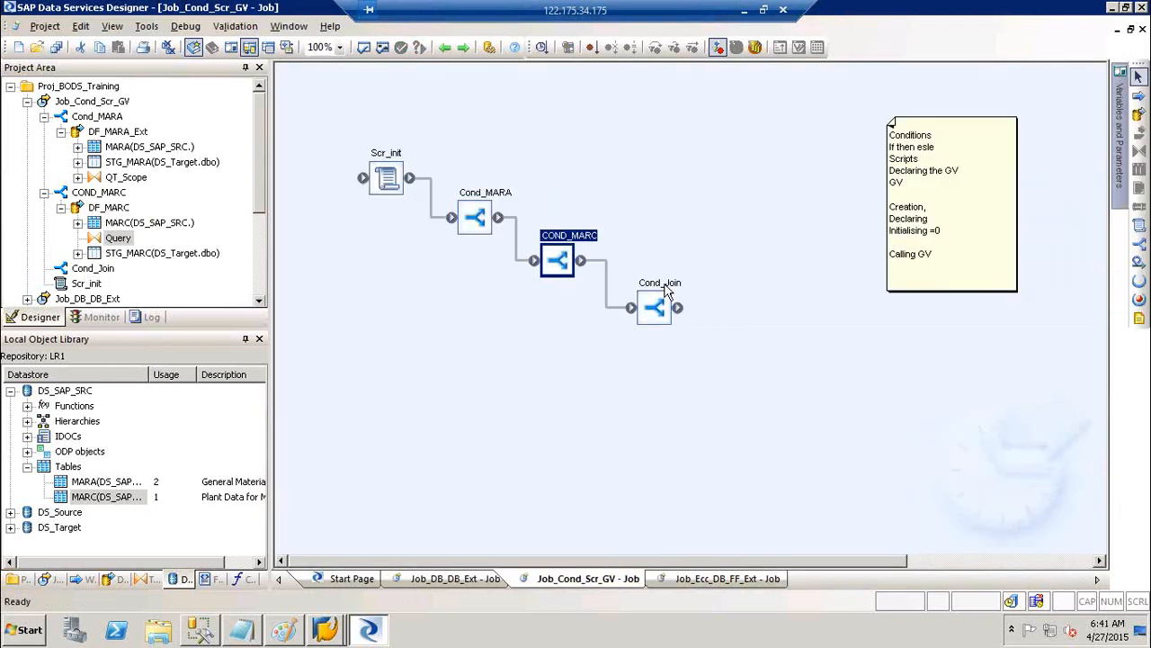
Set Cond_Join's condition to $GV_Join = 'Y', then add and open a DF_Join data flow under Then
{"action": "double_click", "coordinate": [662, 284]}
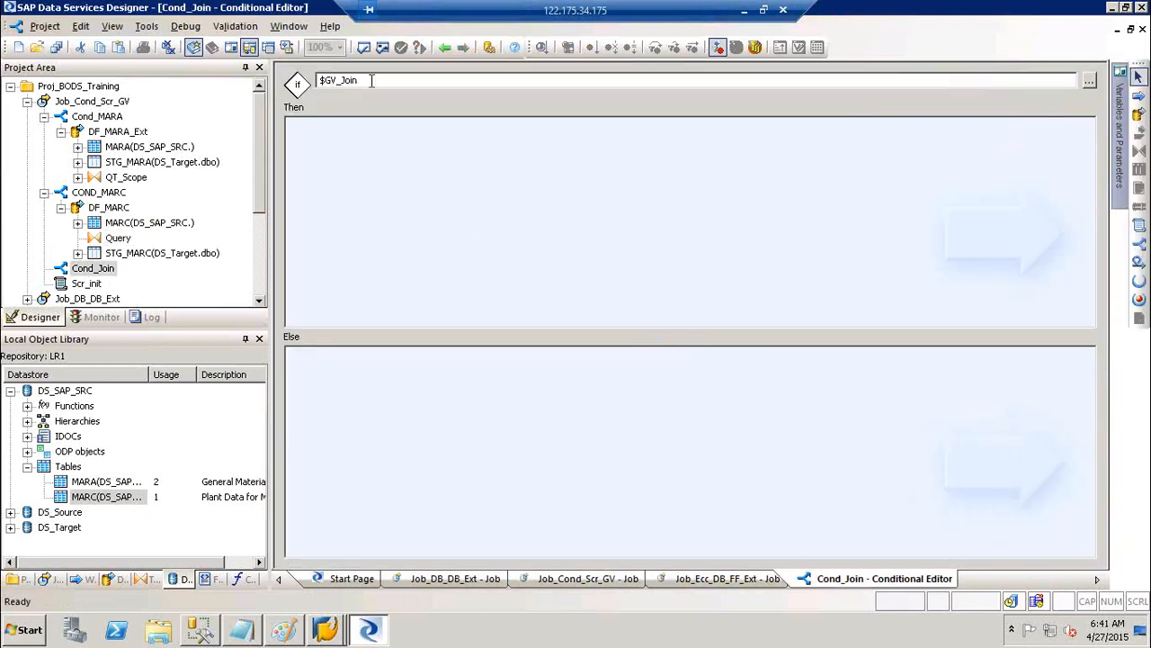
{"action": "type", "text": "= 'Y'"}
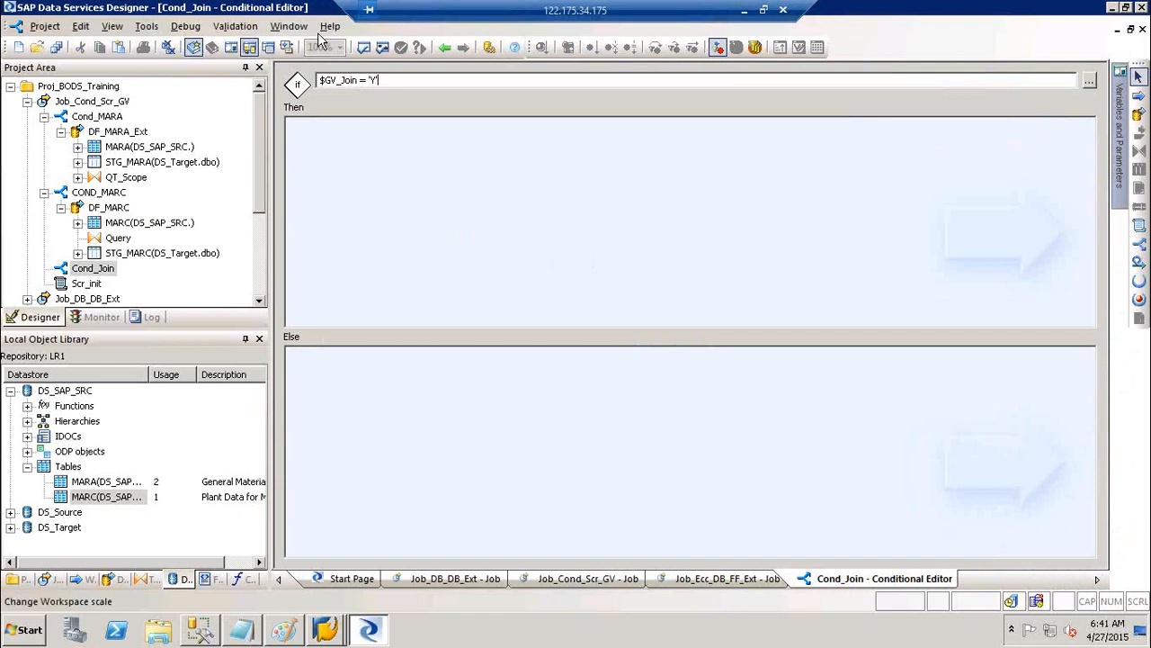
{"action": "left_click", "coordinate": [1138, 116]}
{"action": "left_click", "coordinate": [558, 191]}
{"action": "type", "text": "DF_Join"}
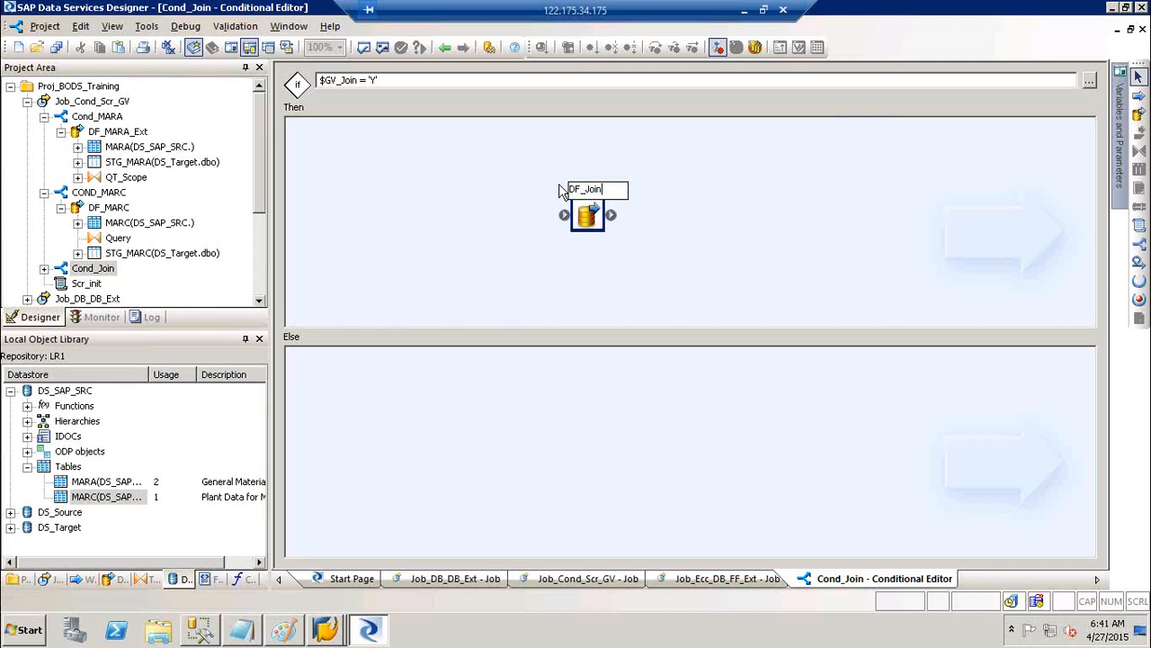
{"action": "key", "text": "Return"}
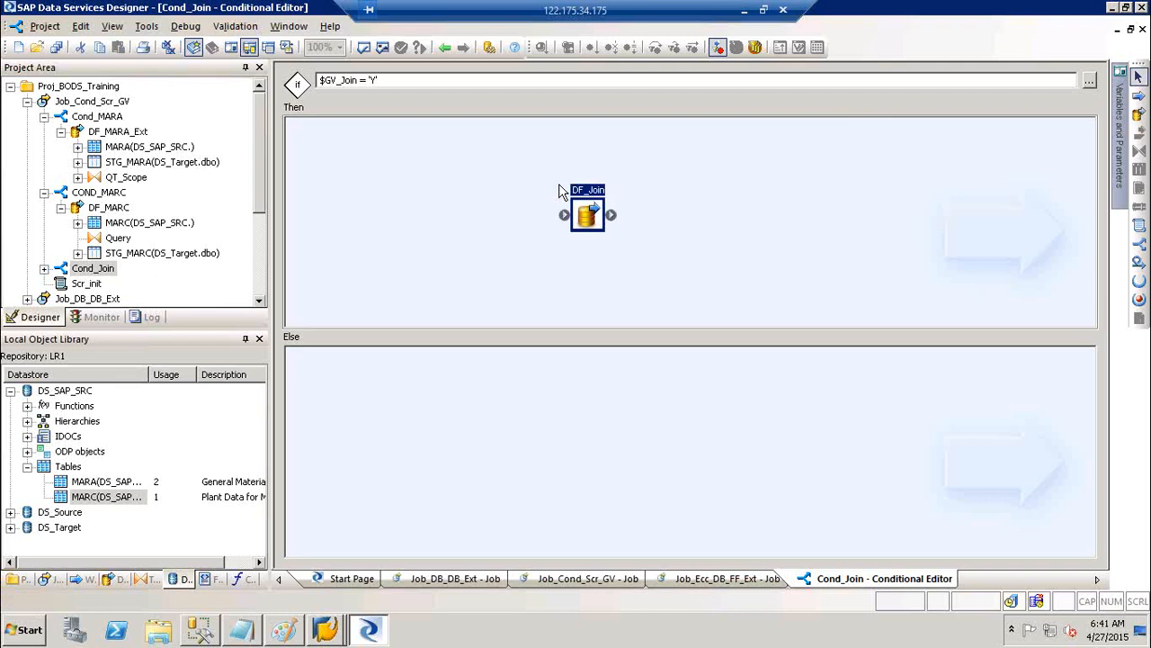
{"action": "double_click", "coordinate": [589, 214]}
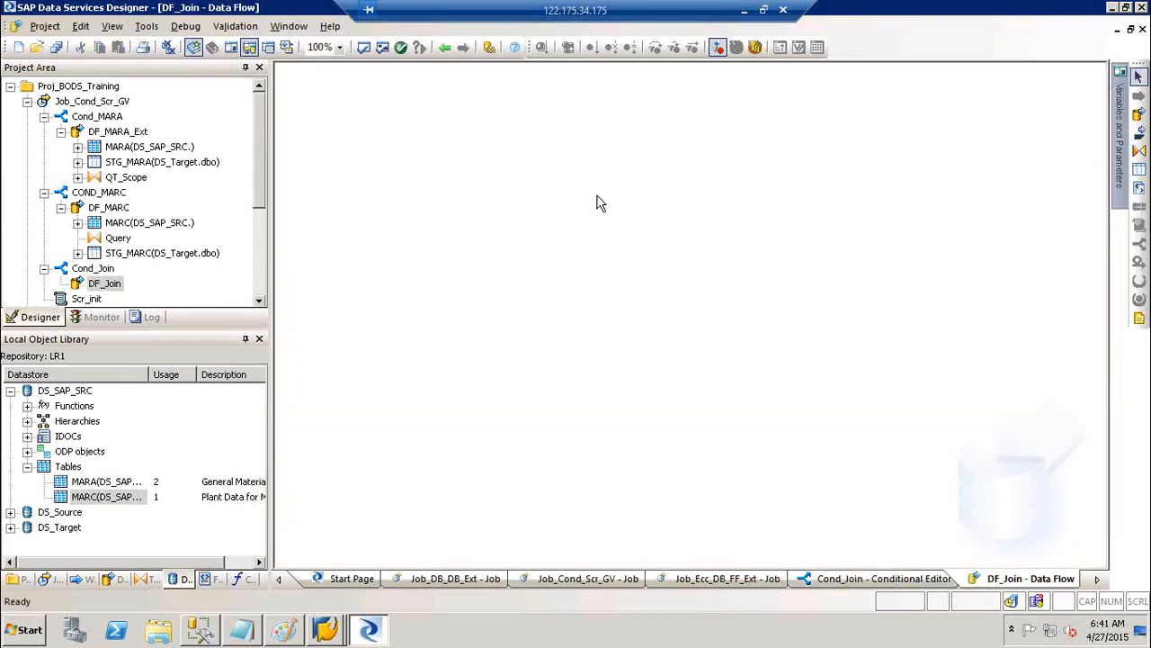
Drag the STG_MARA and STG_MARC template tables from DS_Target onto the DF_Join canvas
{"action": "left_click", "coordinate": [10, 390]}
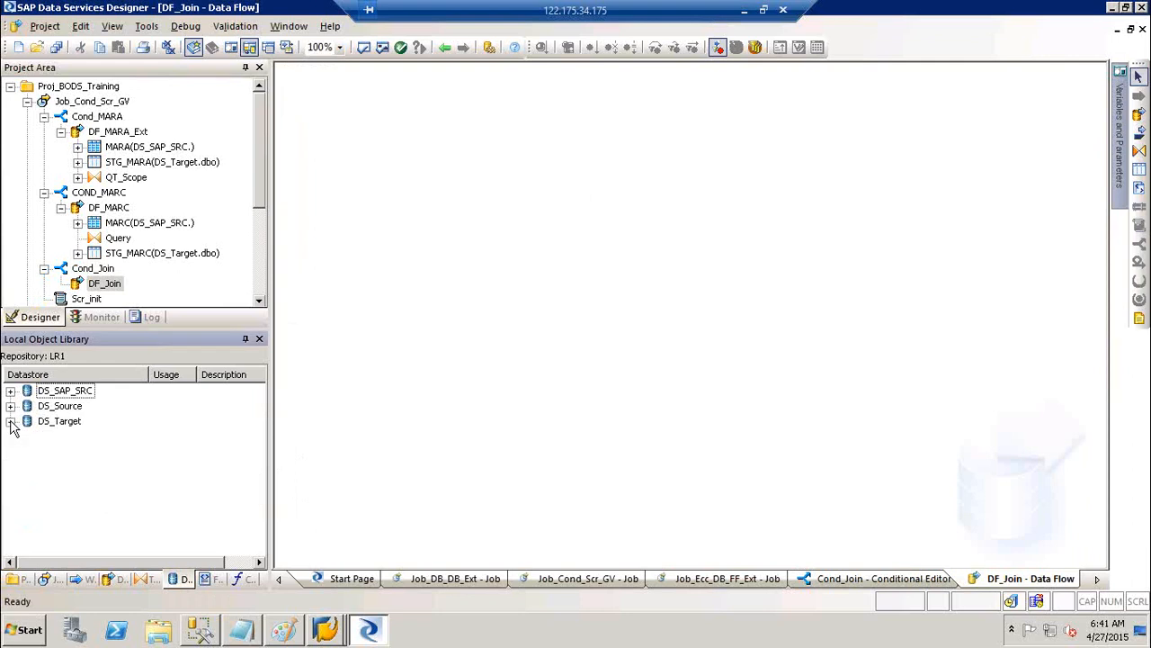
{"action": "left_click", "coordinate": [10, 421]}
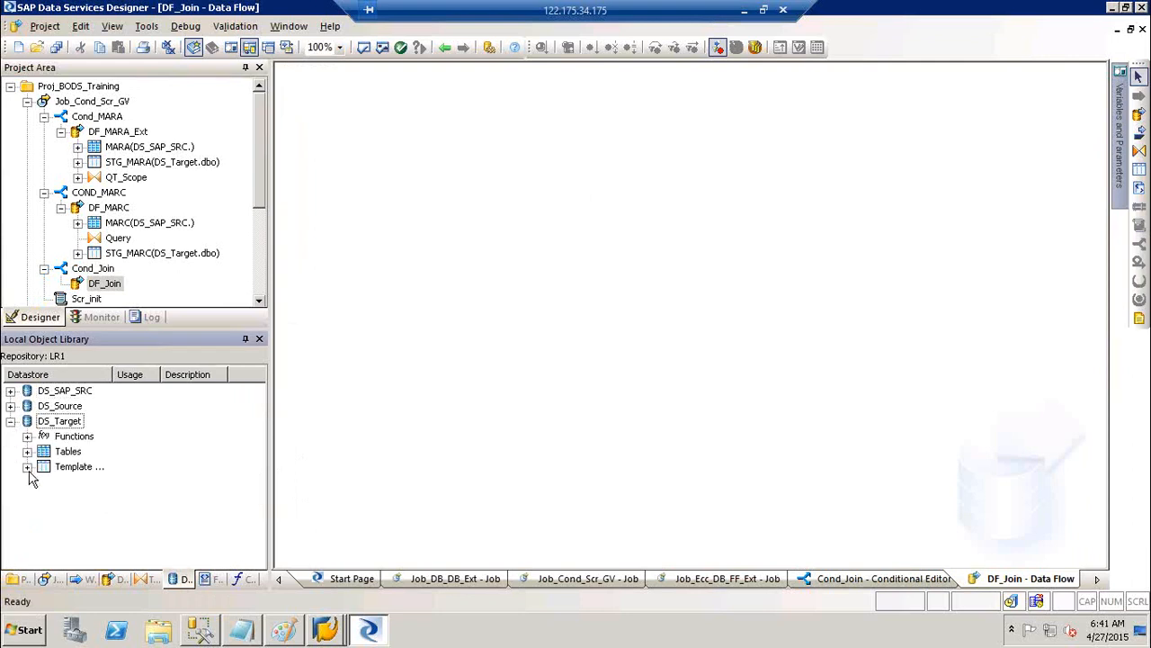
{"action": "left_click", "coordinate": [27, 467]}
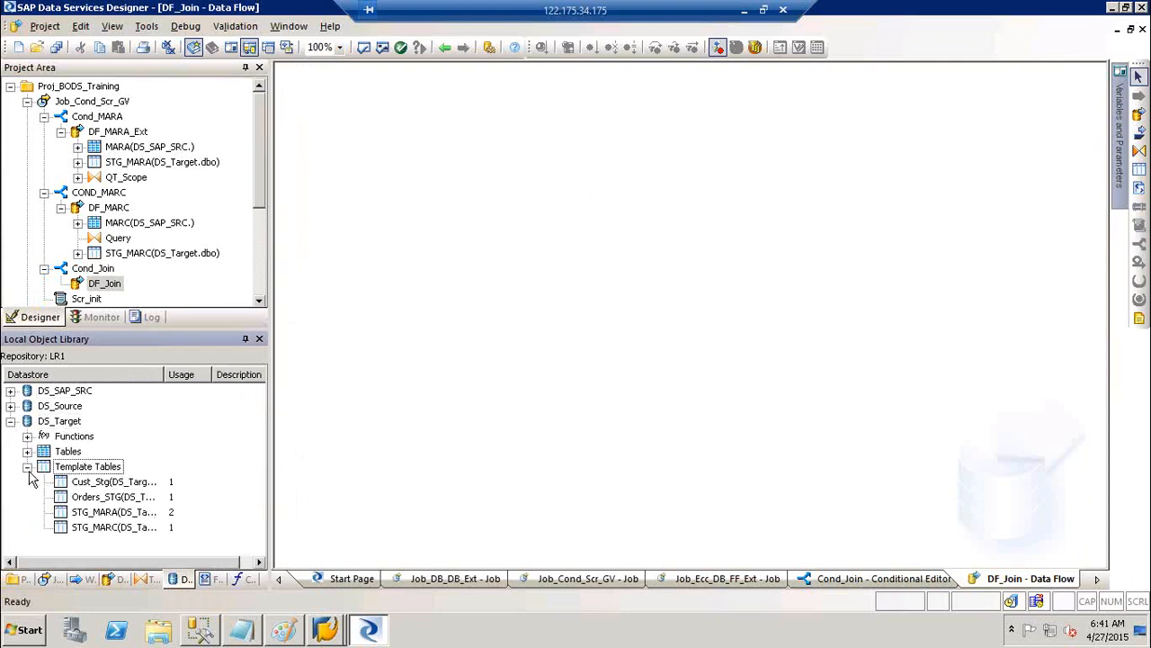
{"action": "left_click", "coordinate": [101, 512]}
{"action": "left_click", "coordinate": [95, 529], "text": "ctrl"}
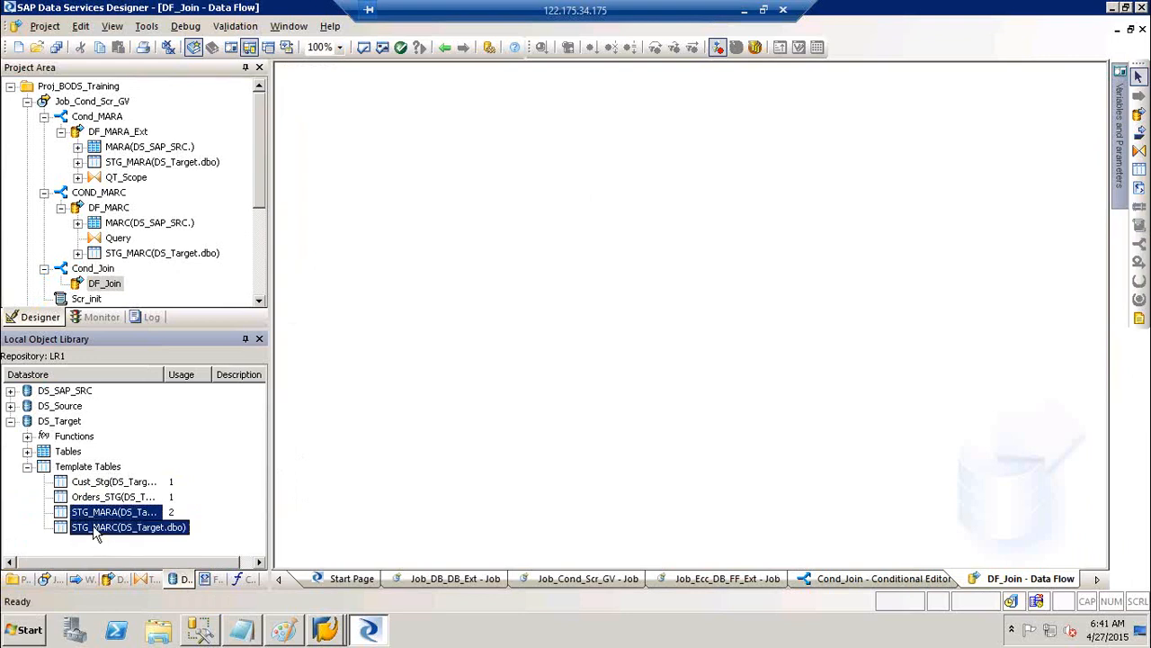
{"action": "left_click_drag", "start_coordinate": [79, 526], "coordinate": [371, 191]}
Place a new Query transform between the two staging tables
{"action": "left_click", "coordinate": [580, 189]}
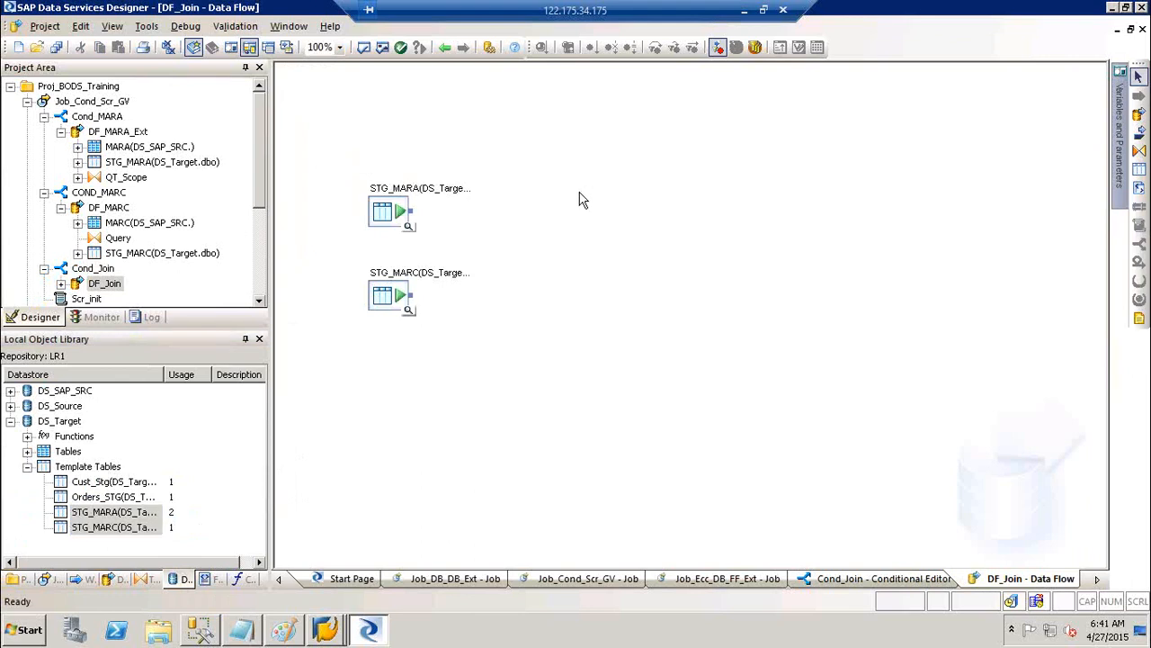
{"action": "left_click", "coordinate": [389, 314]}
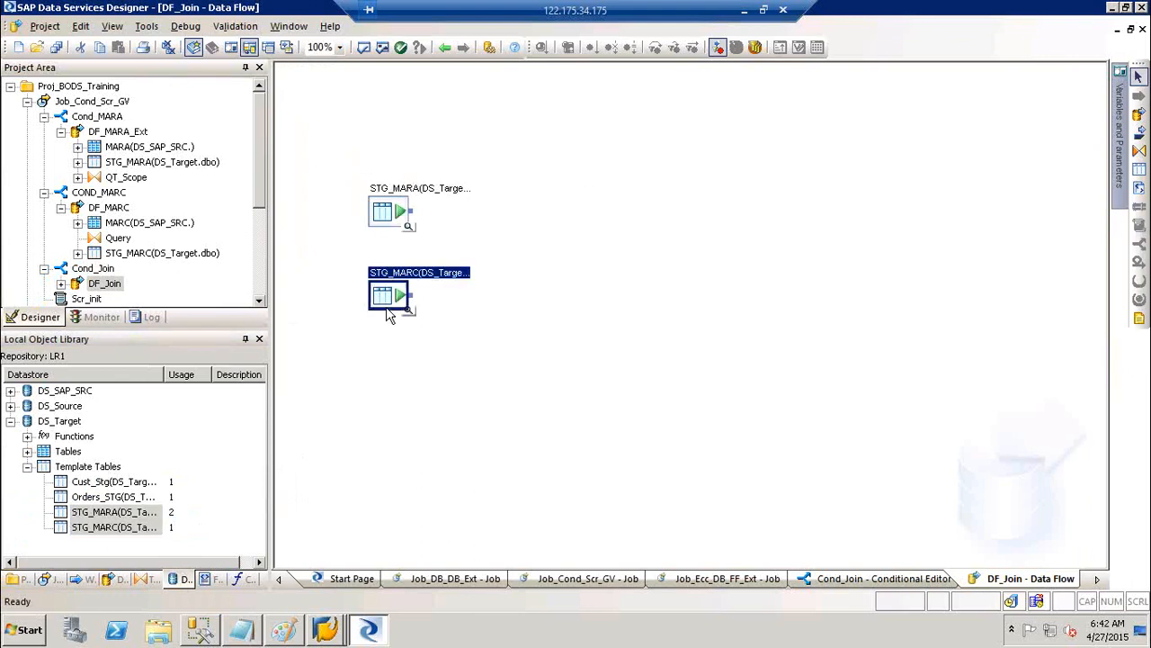
{"action": "left_click", "coordinate": [673, 268]}
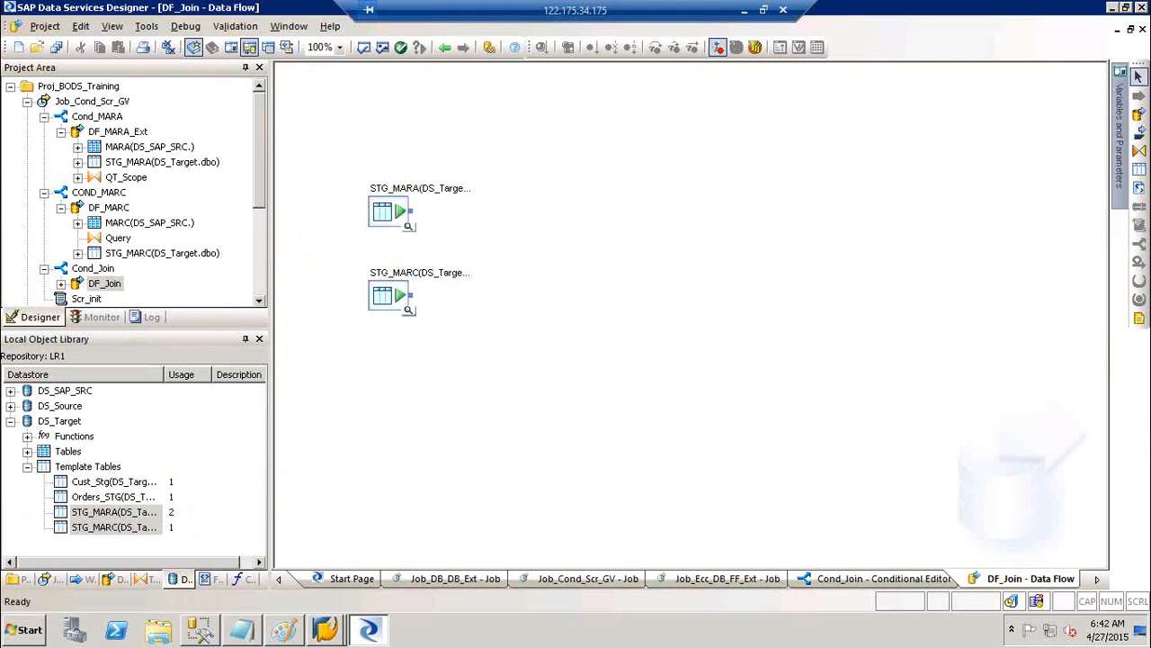
{"action": "left_click", "coordinate": [1140, 150]}
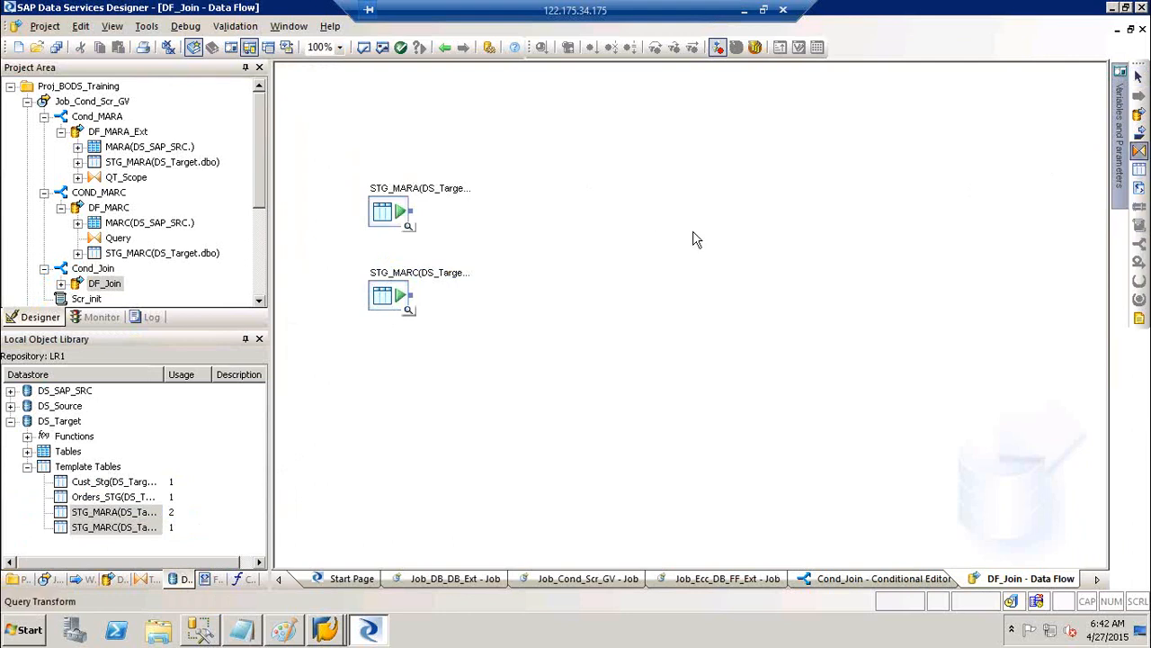
{"action": "left_click", "coordinate": [532, 232]}
Name the query QT_JOIN and connect both STG_MARA and STG_MARC to it
{"action": "type", "text": "QT_"}
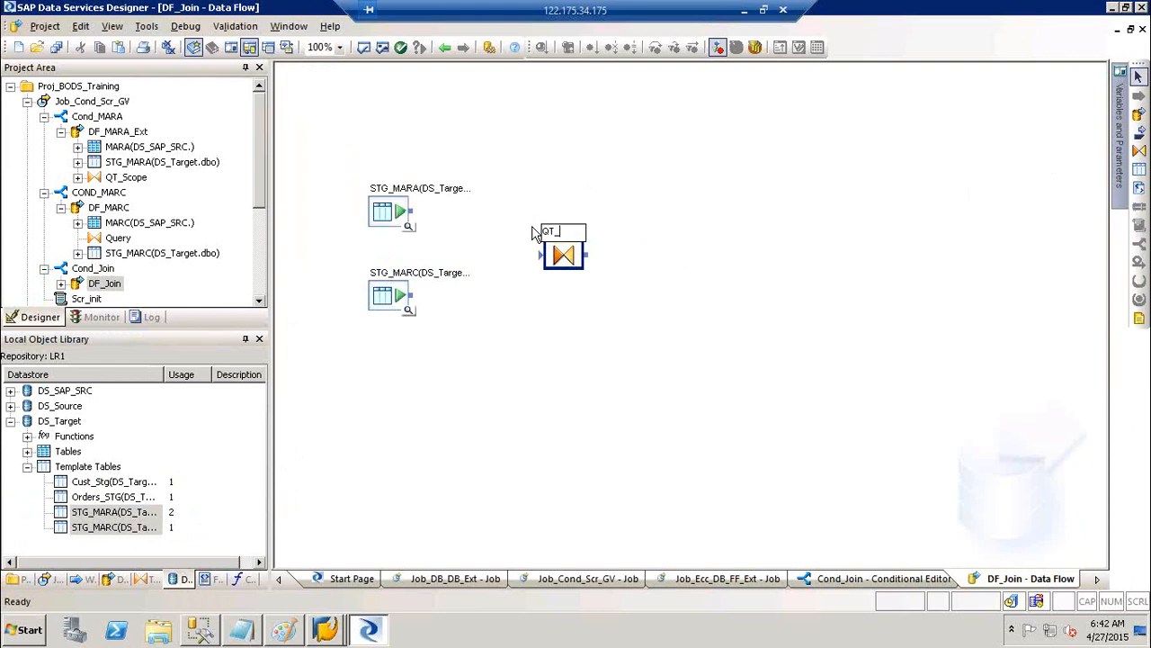
{"action": "type", "text": "JOIN"}
{"action": "key", "text": "Return"}
{"action": "double_click", "coordinate": [409, 288]}
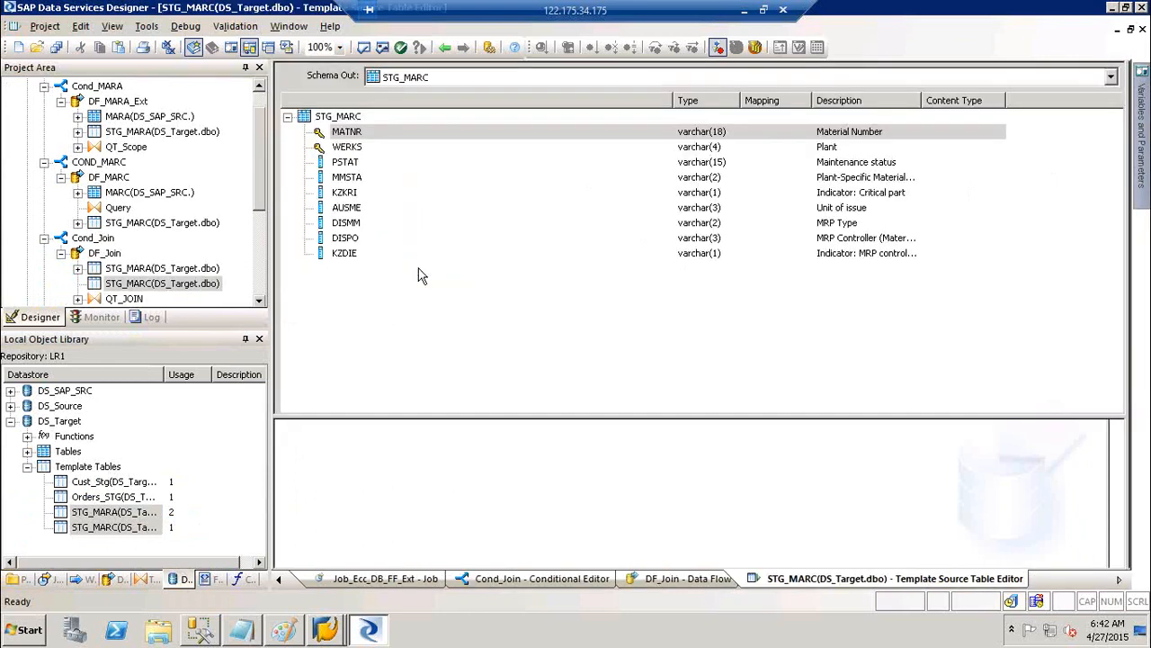
{"action": "left_click", "coordinate": [449, 51]}
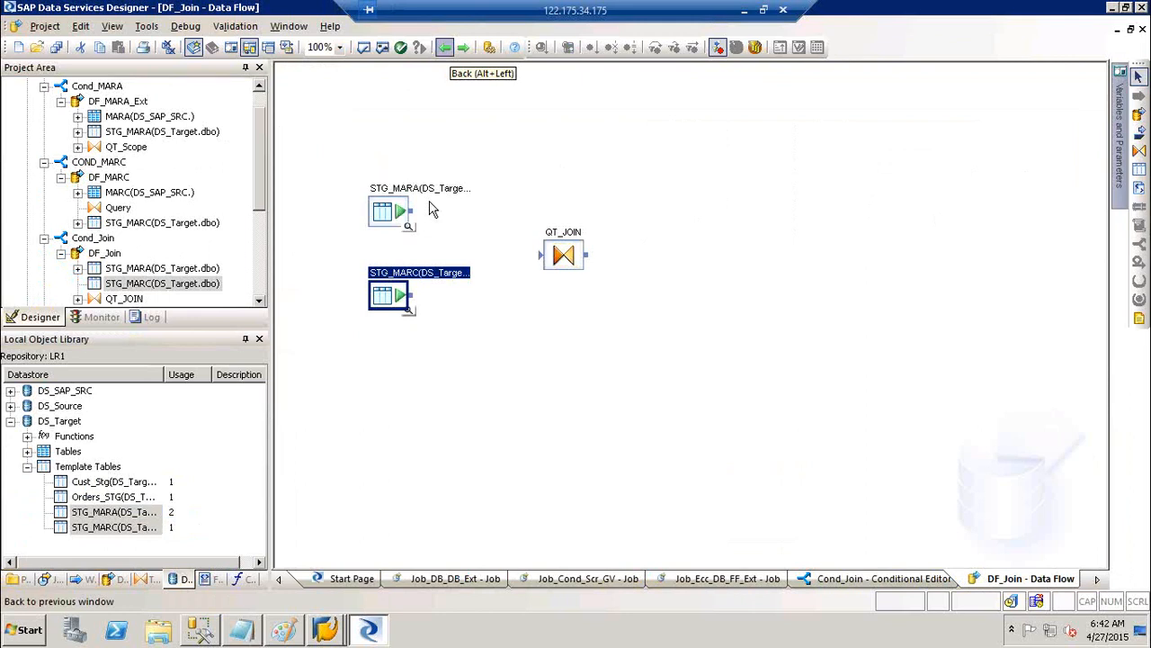
{"action": "left_click_drag", "start_coordinate": [412, 213], "coordinate": [549, 255]}
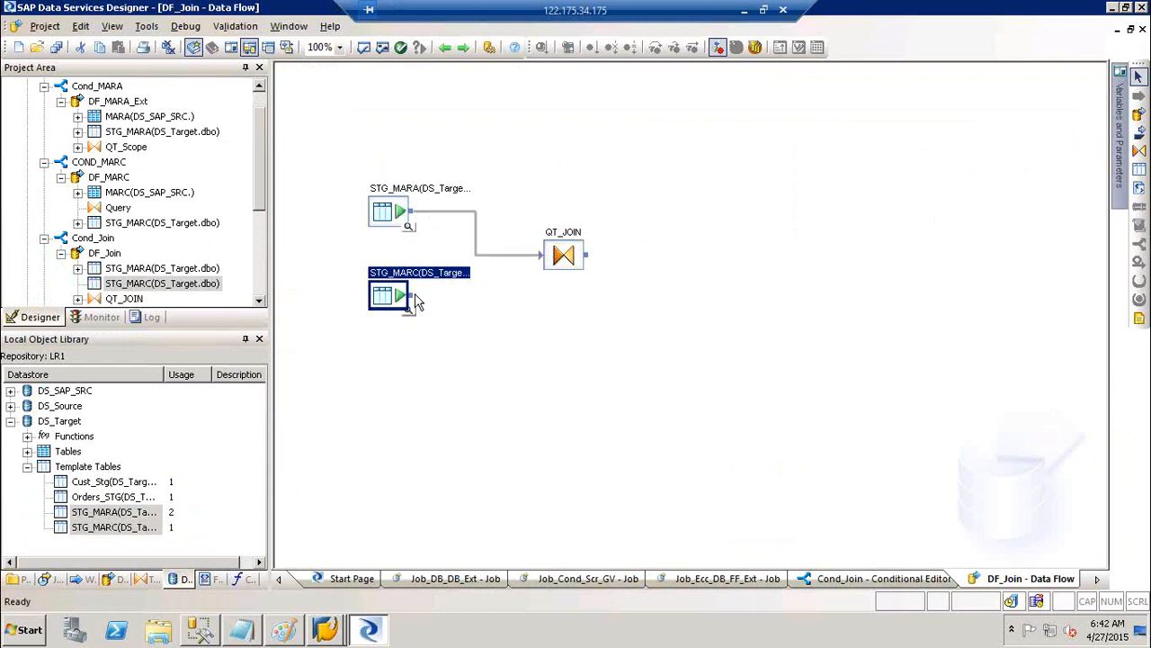
{"action": "left_click_drag", "start_coordinate": [413, 296], "coordinate": [549, 262]}
Create template table STG_Materials in DS_Target and connect QT_JOIN to it as the target
{"action": "left_click", "coordinate": [1137, 168]}
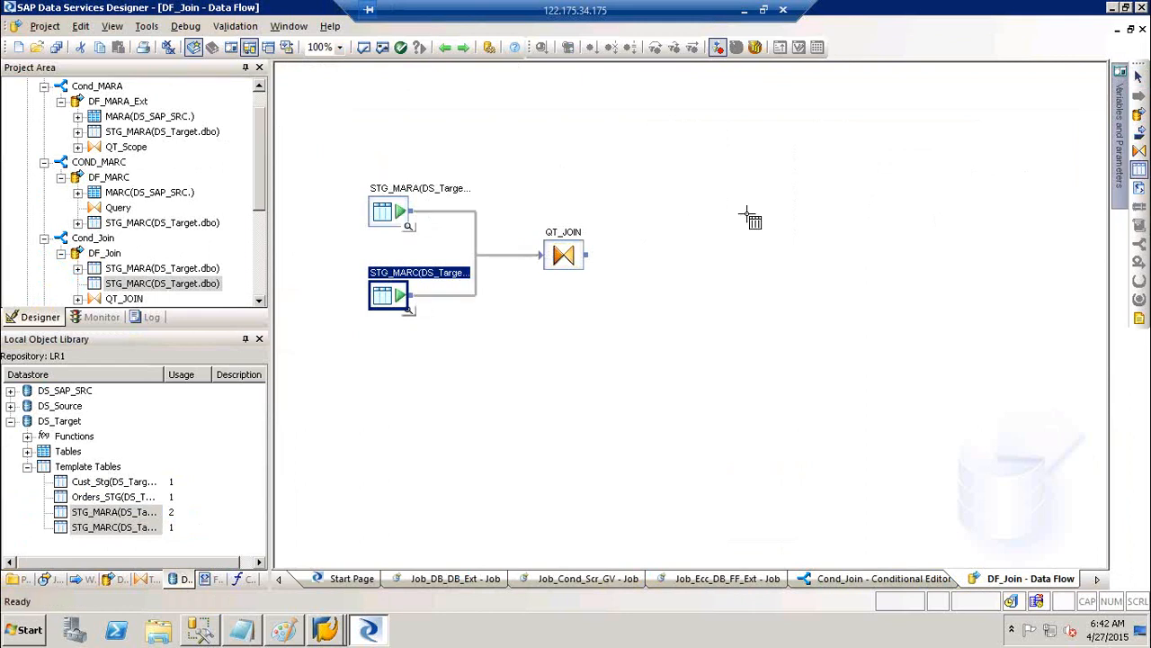
{"action": "left_click", "coordinate": [747, 216]}
{"action": "type", "text": "STG"}
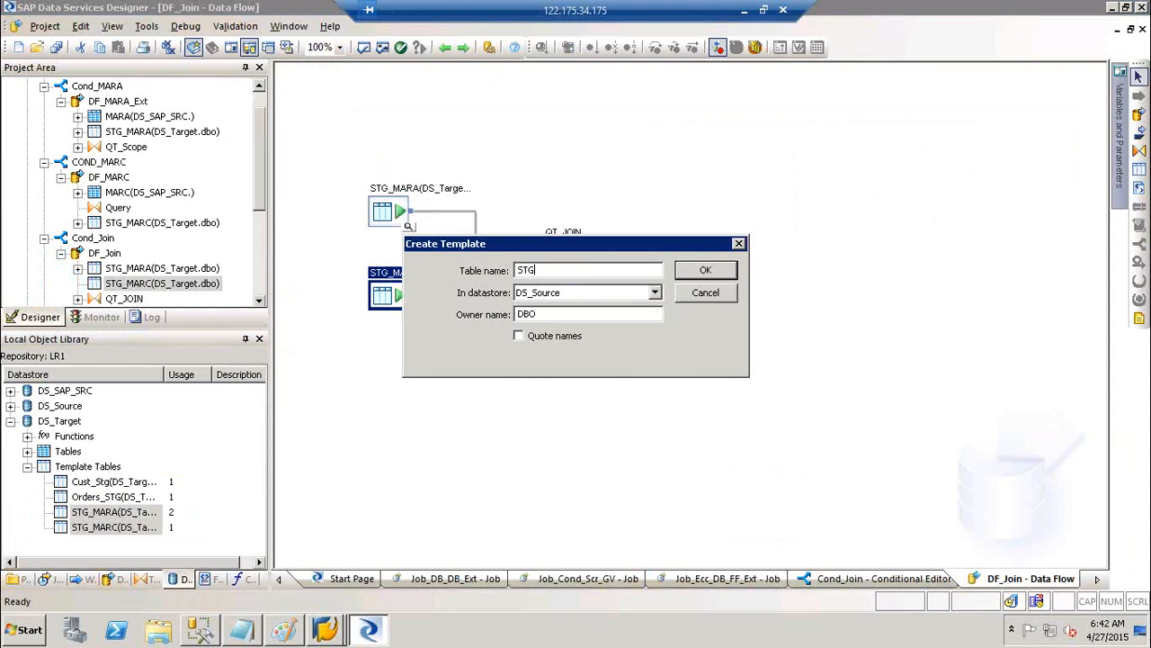
{"action": "type", "text": "_M<aterials"}
{"action": "key", "text": "BackSpace"}
{"action": "key", "text": "BackSpace"}
{"action": "key", "text": "BackSpace"}
{"action": "key", "text": "BackSpace"}
{"action": "key", "text": "BackSpace"}
{"action": "key", "text": "BackSpace"}
{"action": "key", "text": "BackSpace"}
{"action": "key", "text": "BackSpace"}
{"action": "key", "text": "BackSpace"}
{"action": "key", "text": "BackSpace"}
{"action": "key", "text": "BackSpace"}
{"action": "type", "text": "_Materials"}
{"action": "key", "text": "Tab"}
{"action": "key", "text": "Down"}
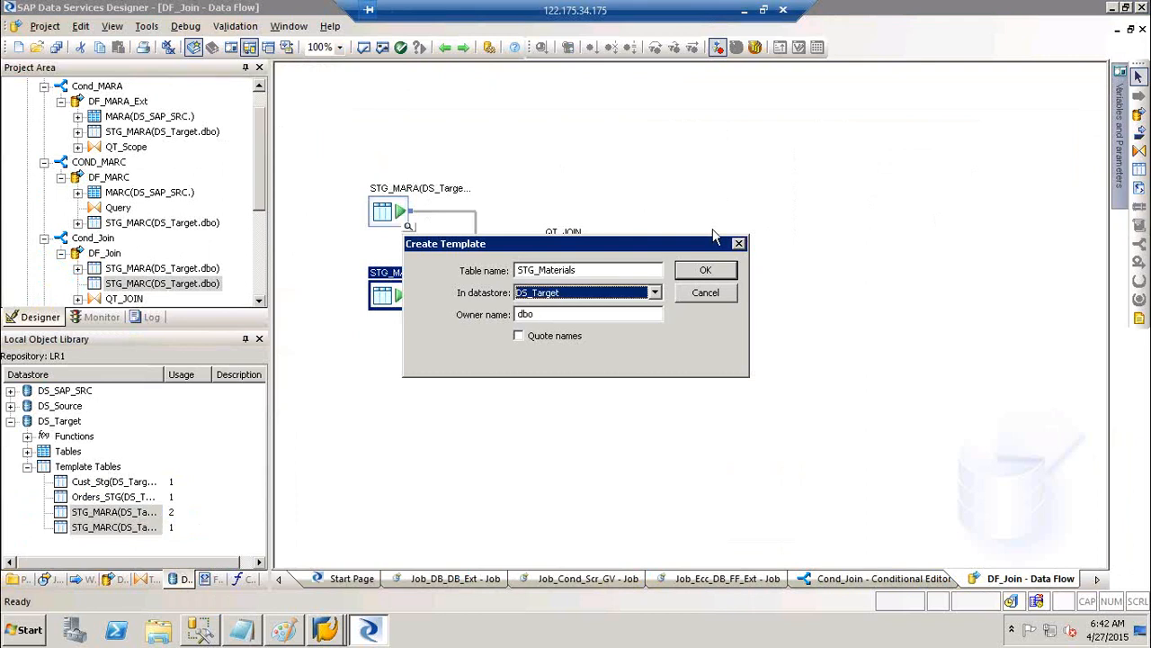
{"action": "key", "text": "Return"}
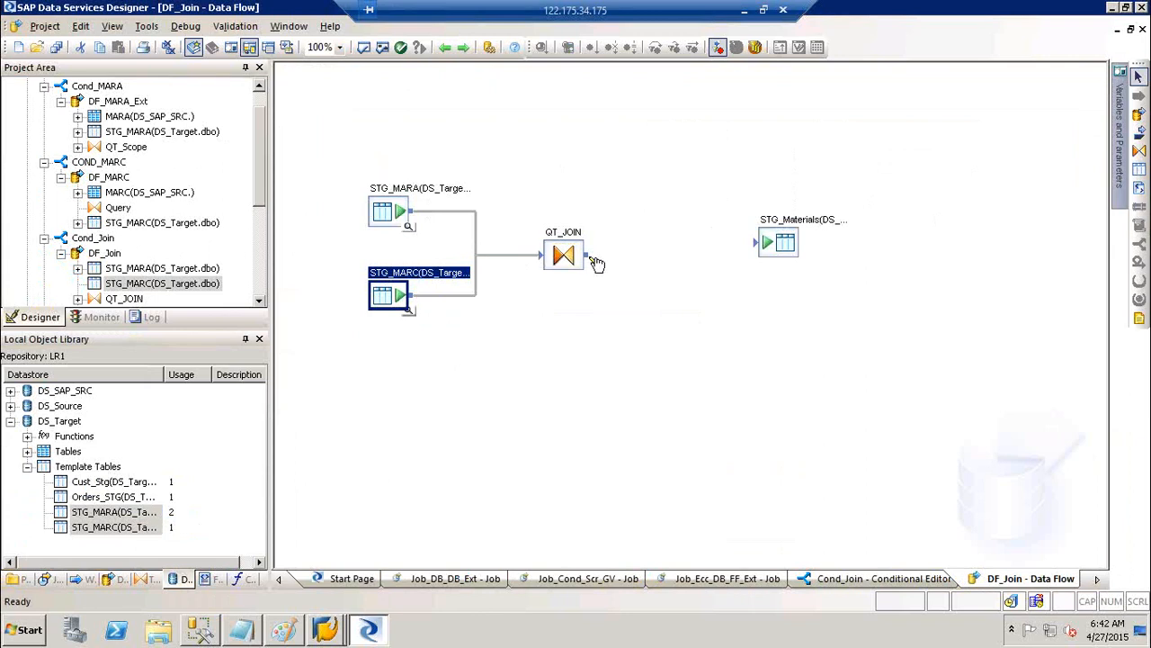
{"action": "left_click_drag", "start_coordinate": [588, 256], "coordinate": [784, 260]}
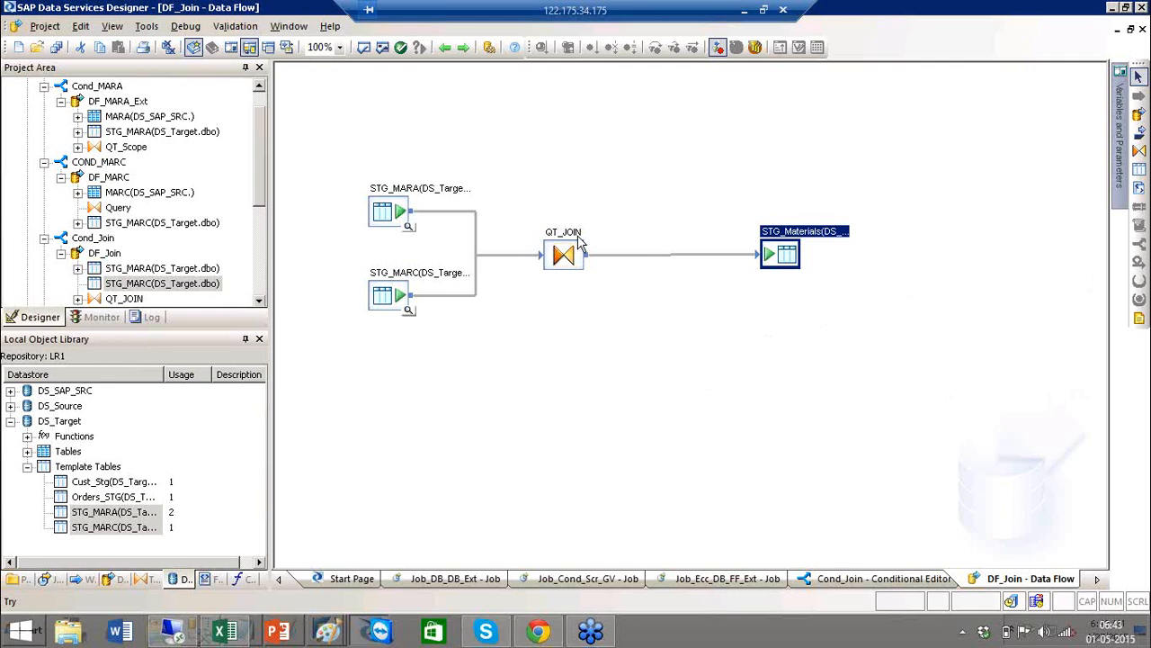
{"action": "left_click", "coordinate": [441, 48]}
Return to the Job_Cond_Scr_GV diagram and look at the Cond_MARA conditional
{"action": "left_click", "coordinate": [443, 48]}
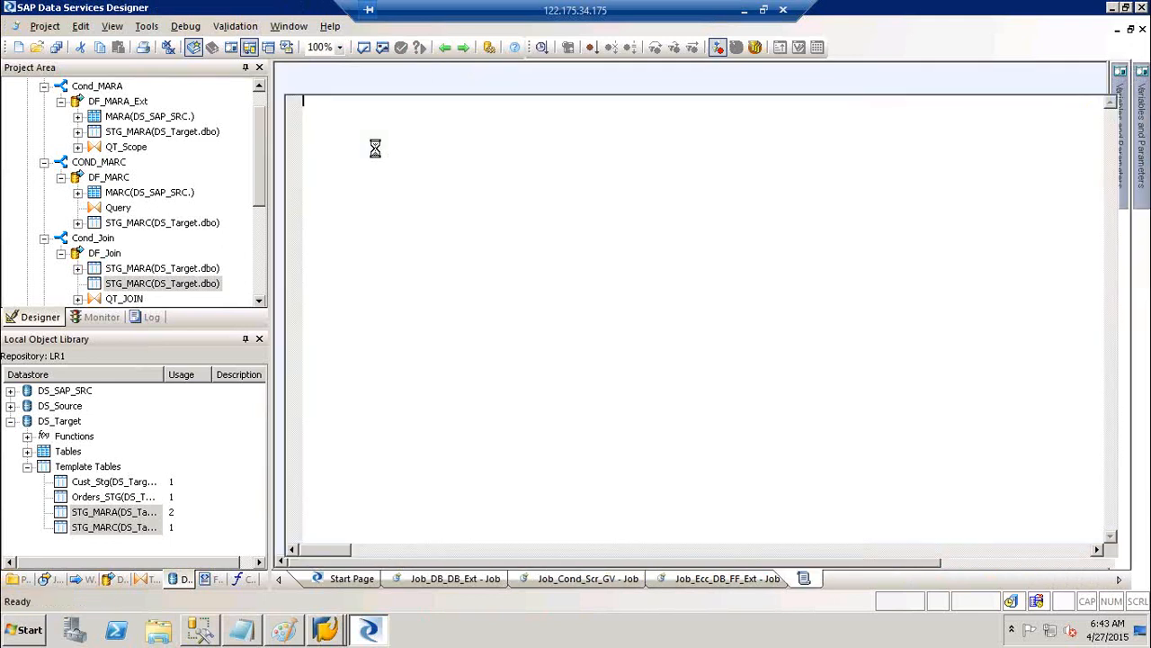
{"action": "left_click", "coordinate": [445, 48]}
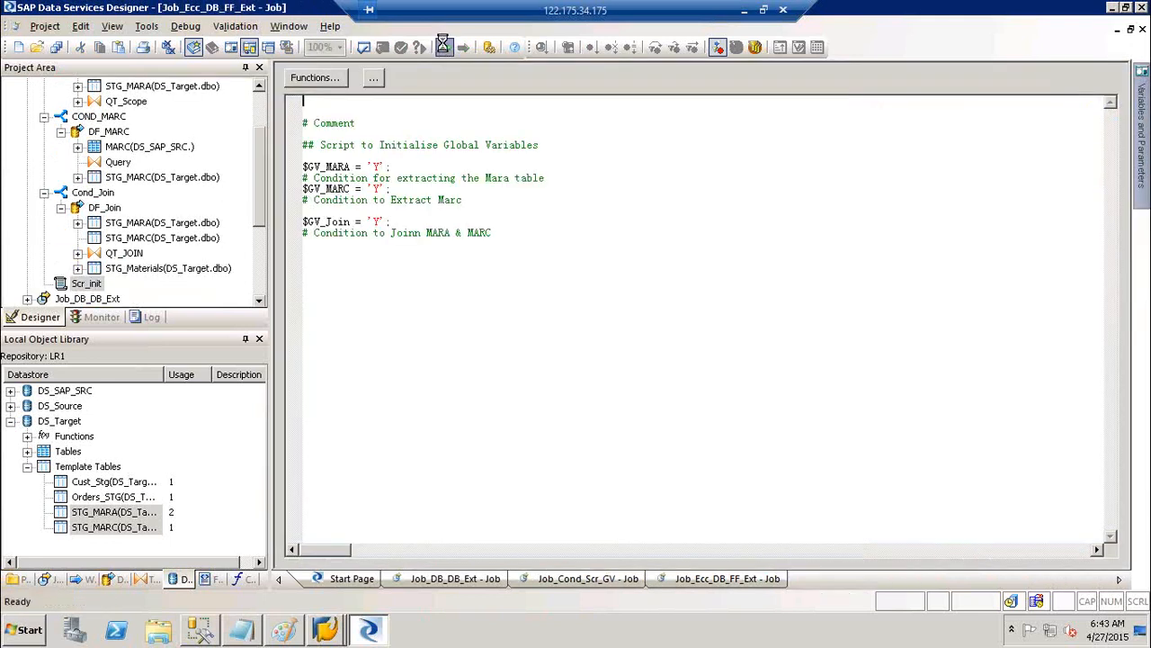
{"action": "left_click", "coordinate": [444, 48]}
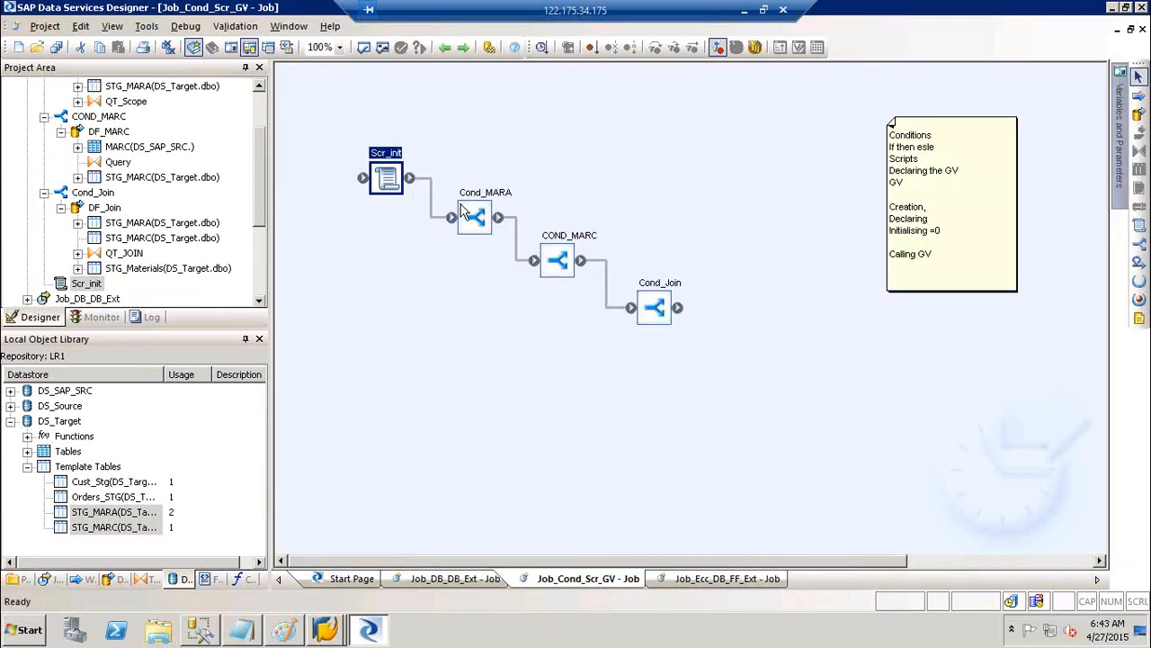
{"action": "double_click", "coordinate": [473, 209]}
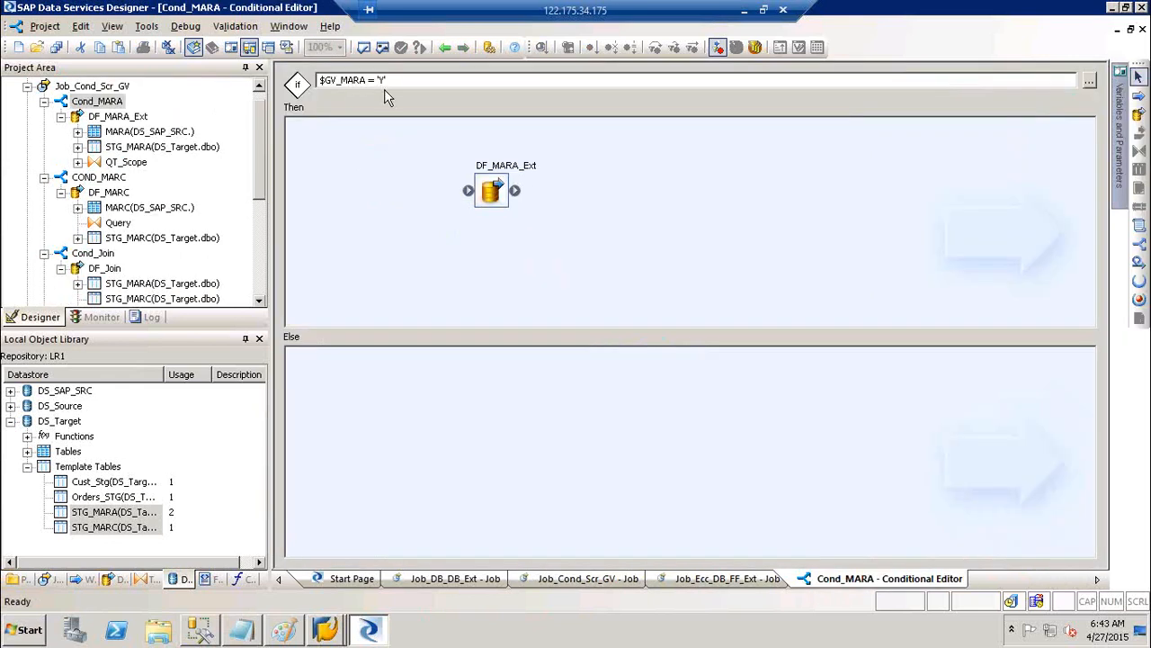
{"action": "left_click", "coordinate": [442, 43]}
Set the COND_MARC condition to $GV_MARC = 'Y' and return to the job diagram
{"action": "double_click", "coordinate": [580, 241]}
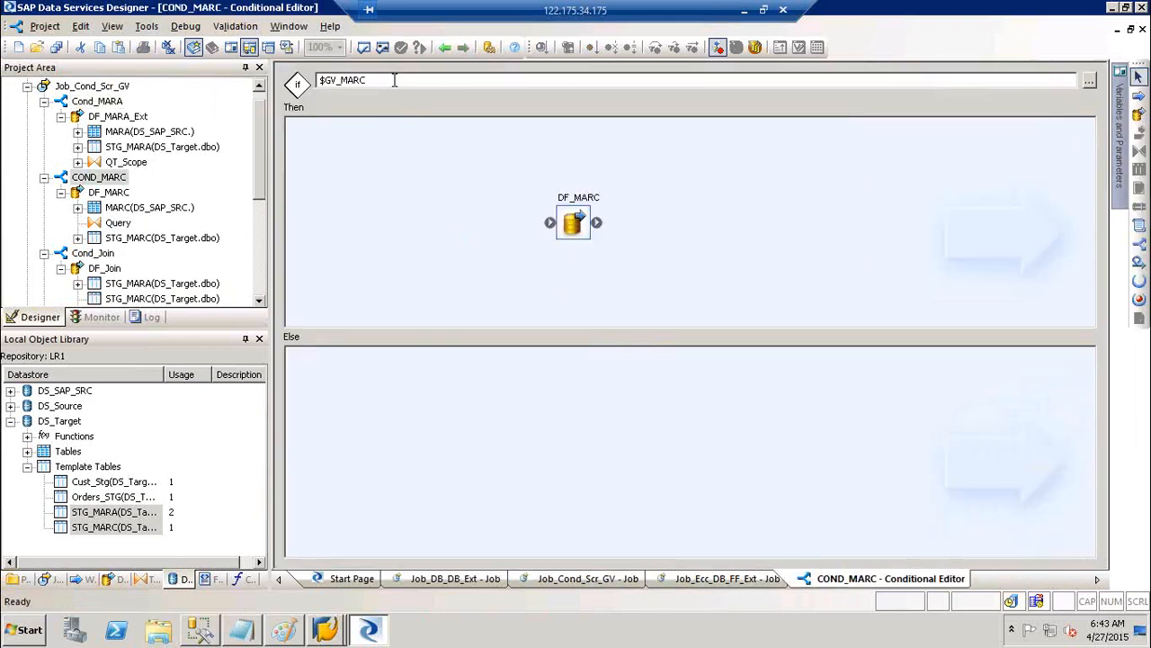
{"action": "left_click", "coordinate": [394, 80]}
{"action": "type", "text": "= ''"}
{"action": "key", "text": "BackSpace"}
{"action": "key", "text": "BackSpace"}
{"action": "type", "text": "'Y'"}
{"action": "left_click", "coordinate": [447, 49]}
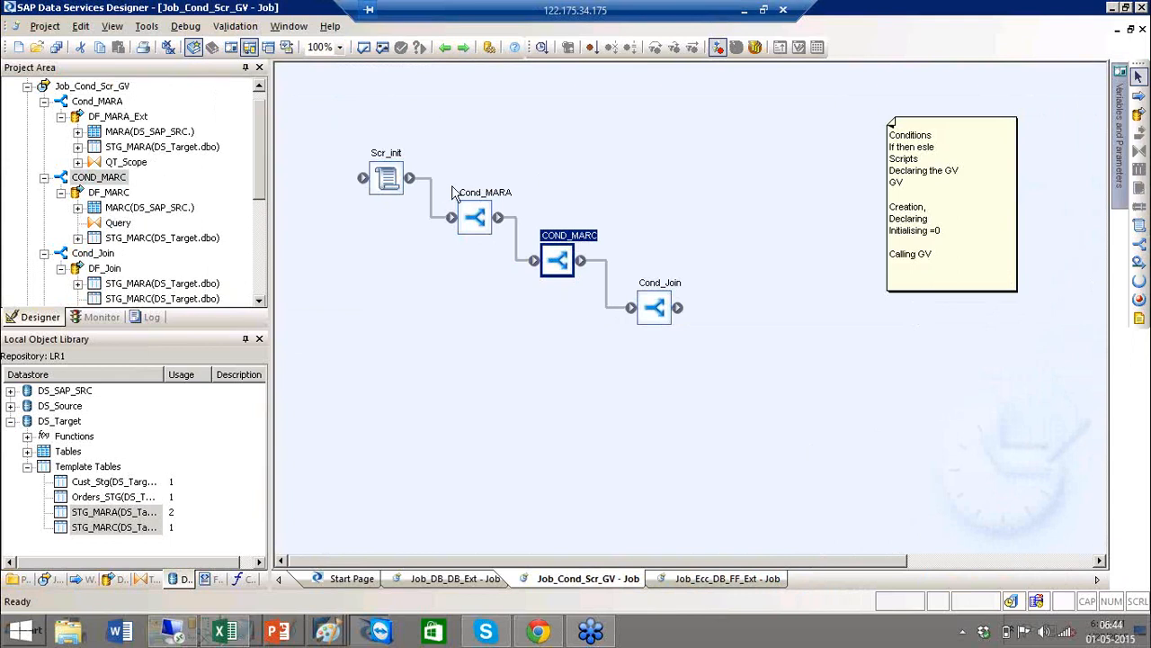
Open Cond_Join and then its DF_Join data flow with STG_MARA, STG_MARC, QT_JOIN and STG_Materials
{"action": "double_click", "coordinate": [667, 284]}
{"action": "double_click", "coordinate": [588, 202]}
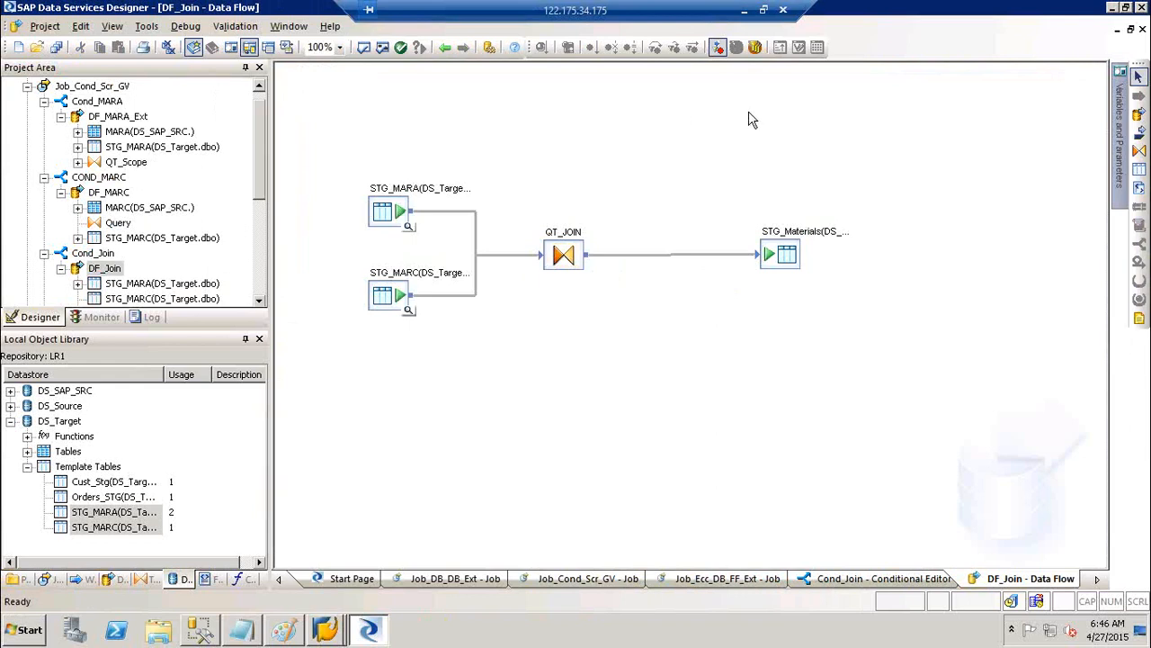
Validate the whole job and read the first error about the unmapped QT_Scope.MATNR column
{"action": "left_click", "coordinate": [443, 47]}
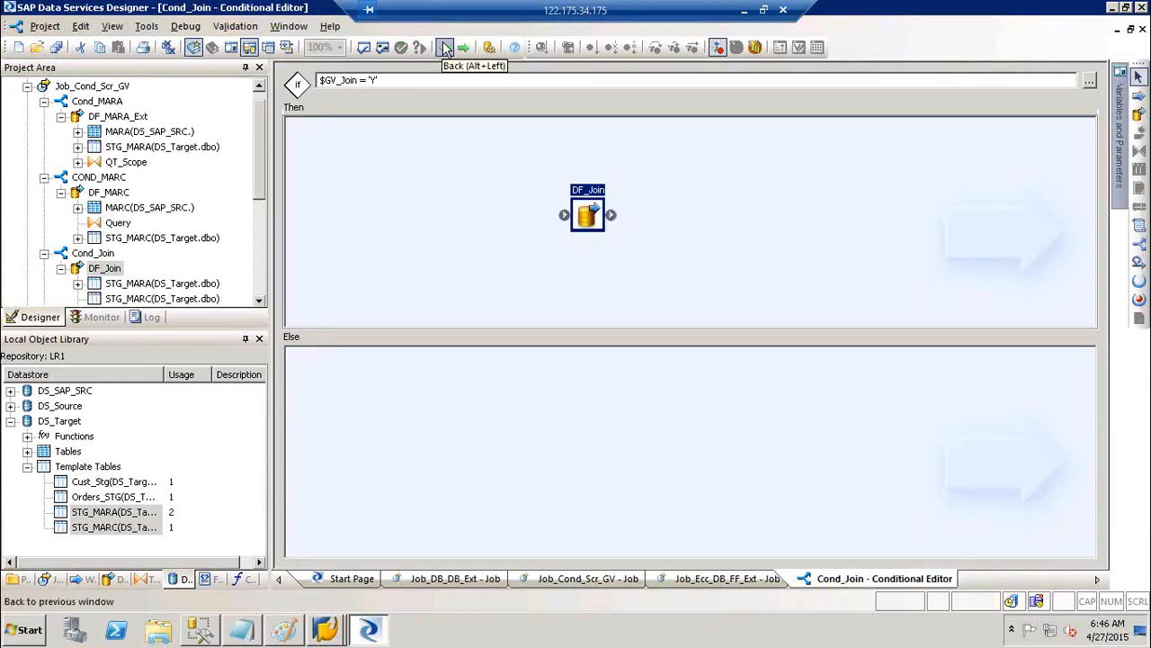
{"action": "left_click", "coordinate": [444, 47]}
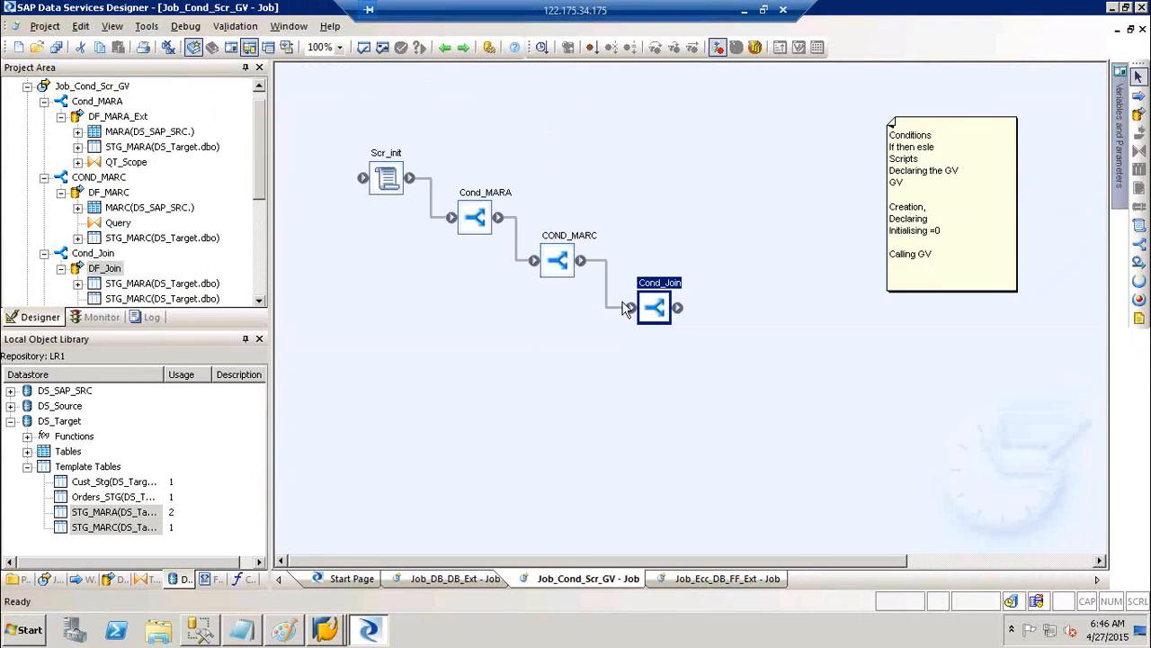
{"action": "left_click", "coordinate": [383, 49]}
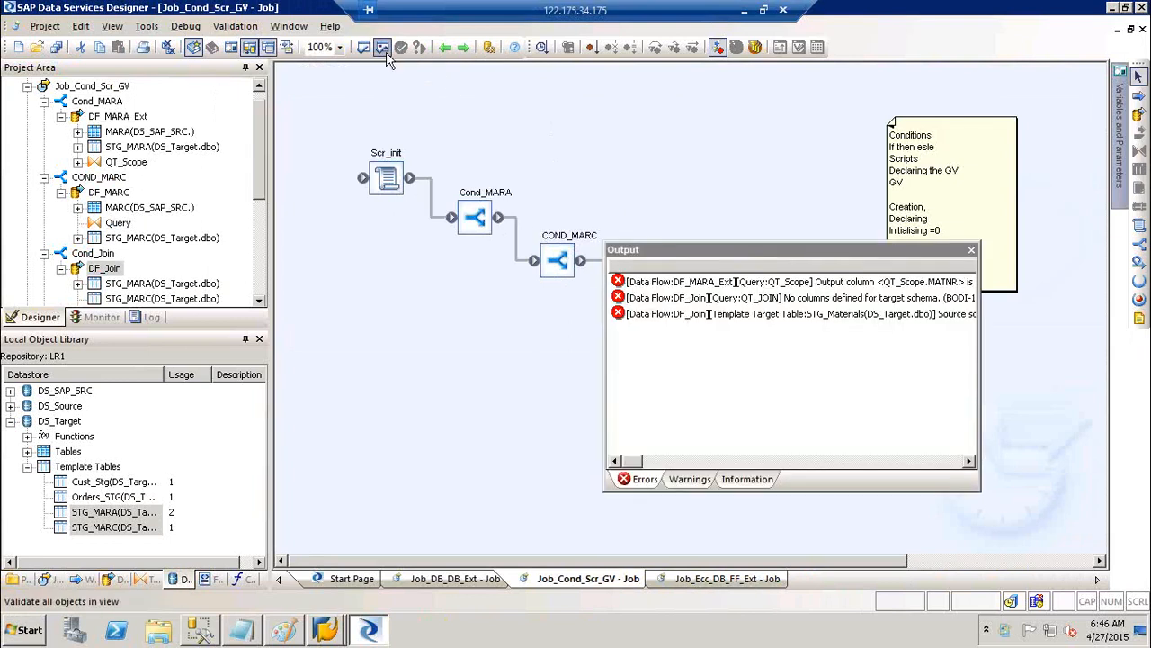
{"action": "right_click", "coordinate": [814, 284]}
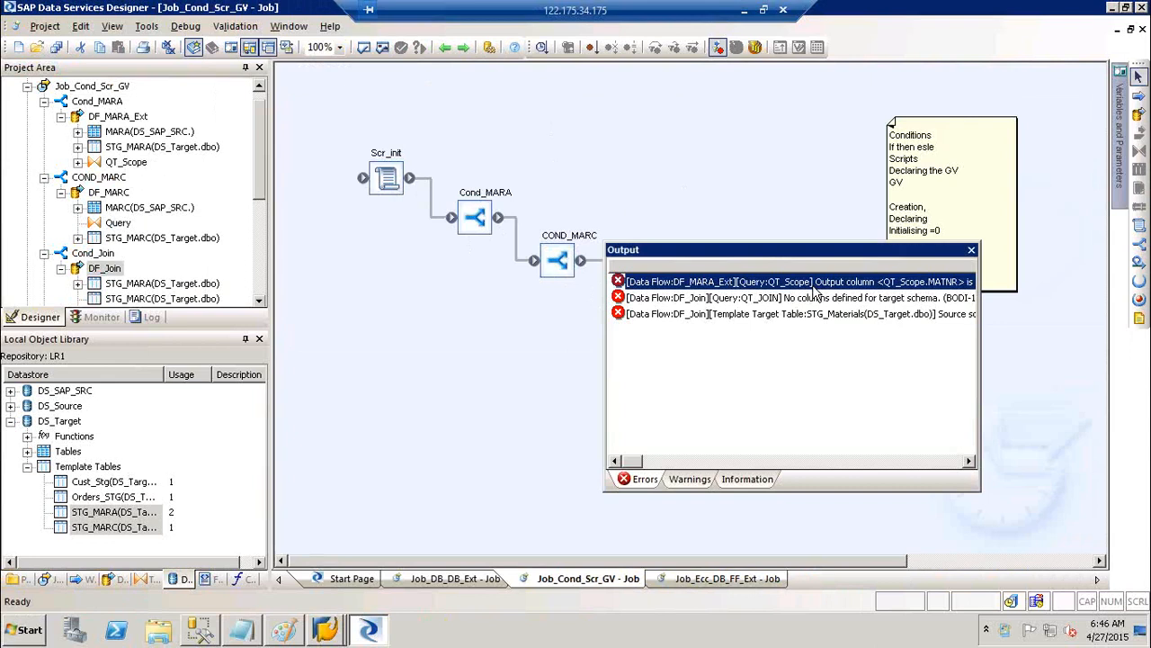
{"action": "left_click", "coordinate": [850, 298]}
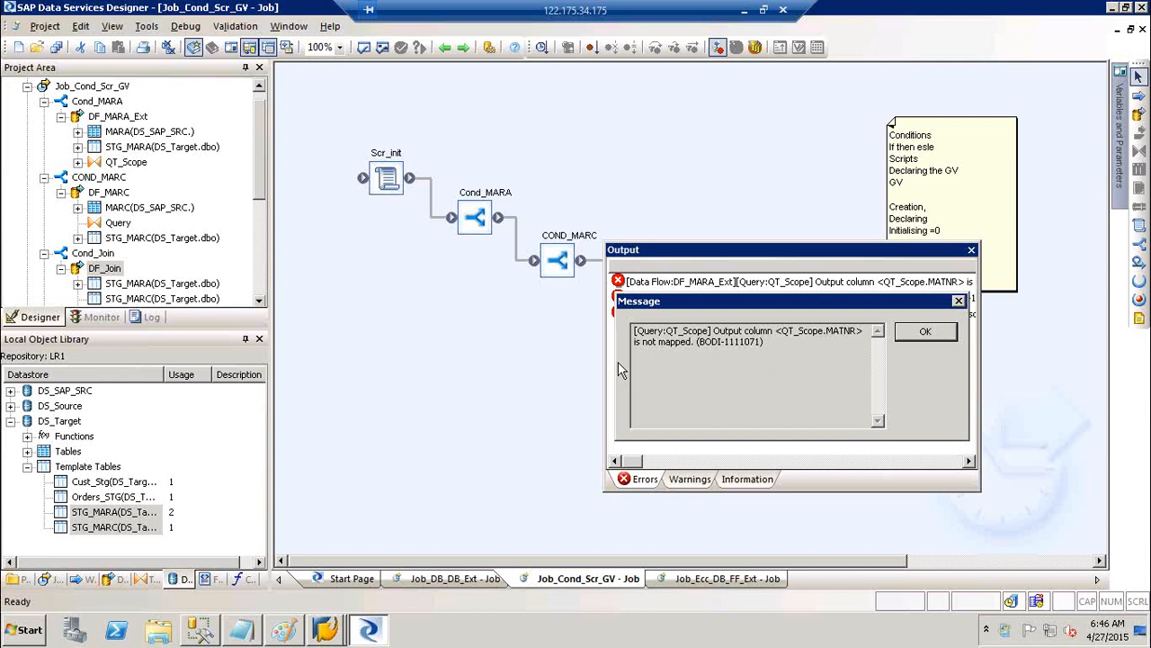
{"action": "left_click", "coordinate": [926, 331]}
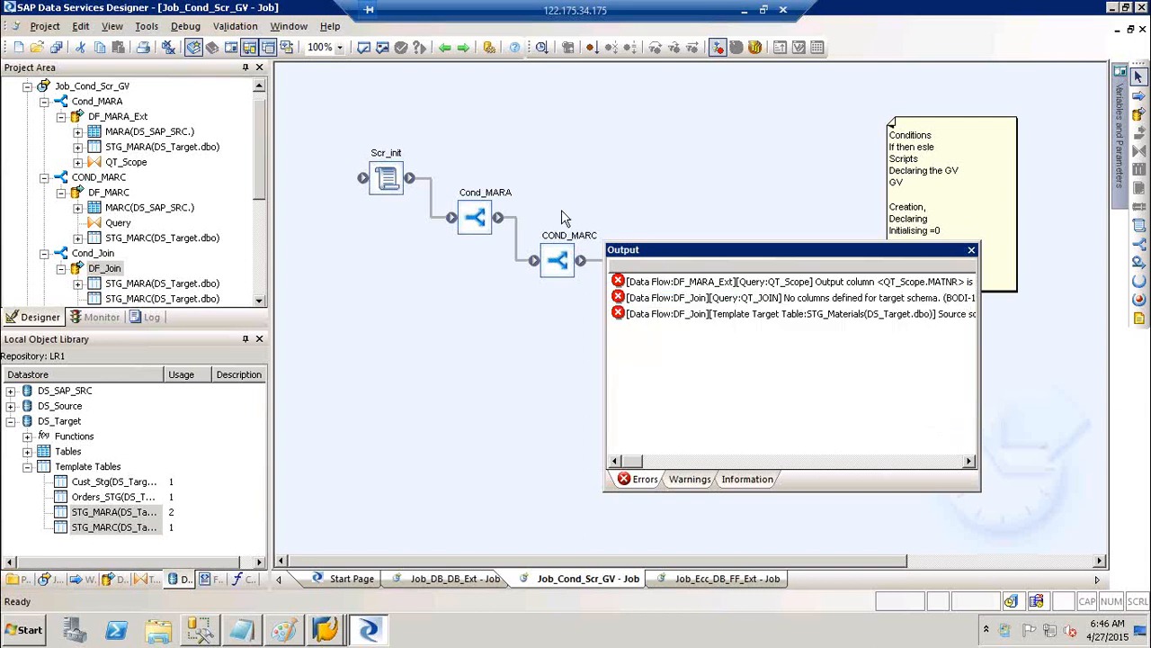
Open the QT_Scope query inside Cond_MARA's DF_MARA_Ext data flow
{"action": "double_click", "coordinate": [477, 203]}
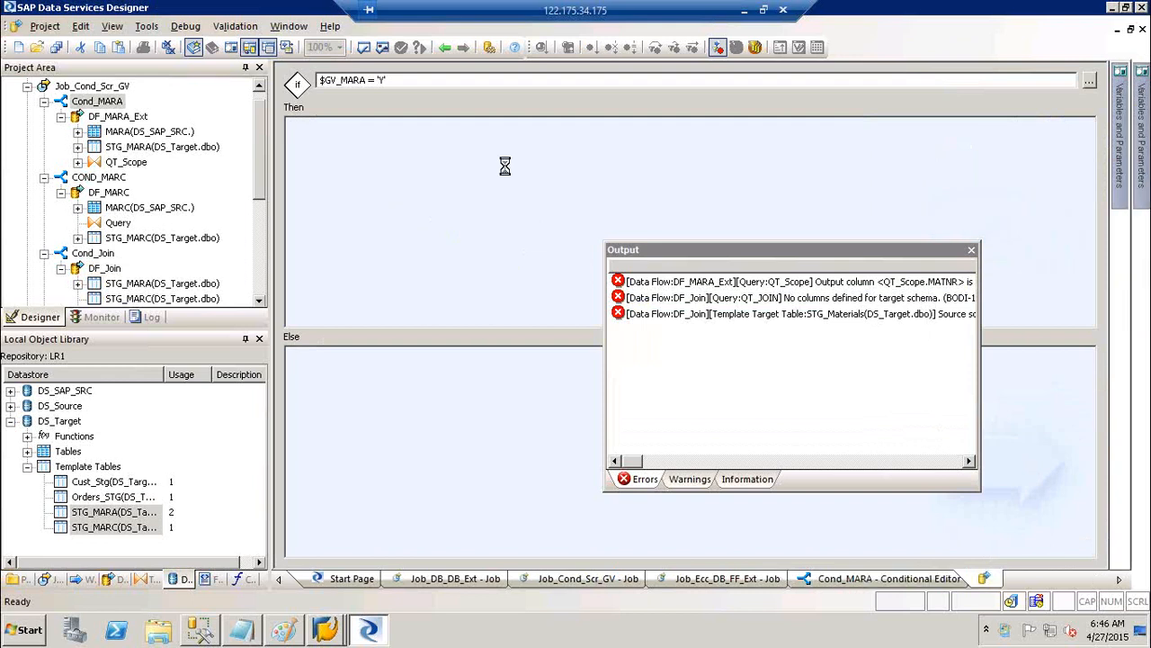
{"action": "double_click", "coordinate": [504, 168]}
{"action": "double_click", "coordinate": [608, 215]}
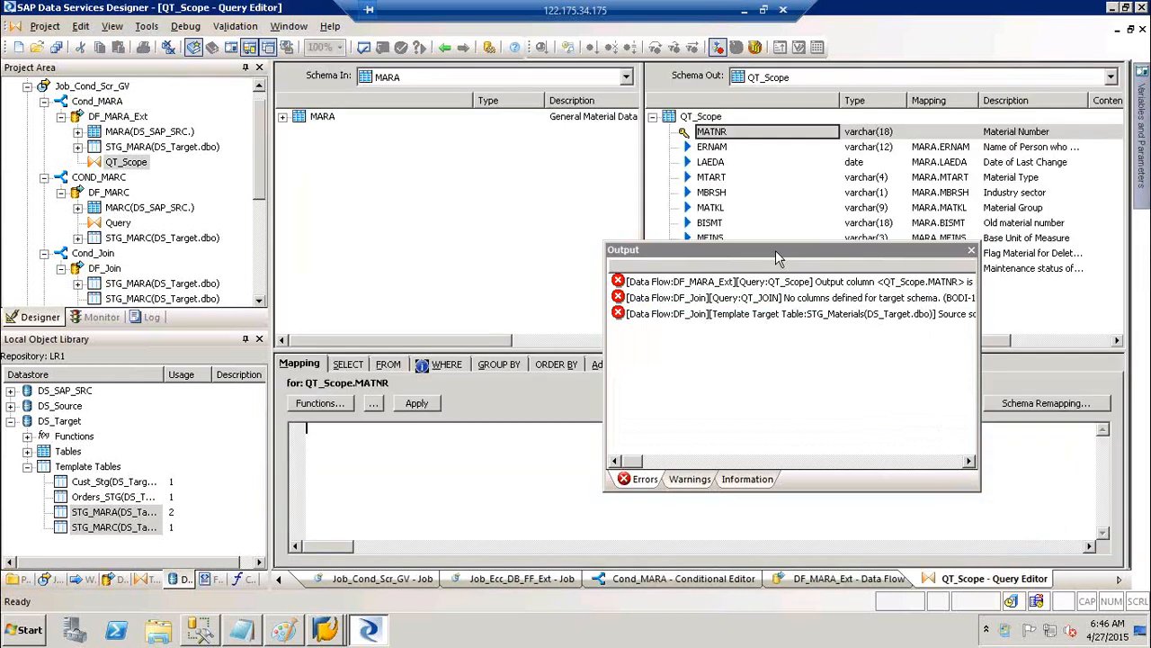
{"action": "left_click_drag", "start_coordinate": [780, 254], "coordinate": [804, 435]}
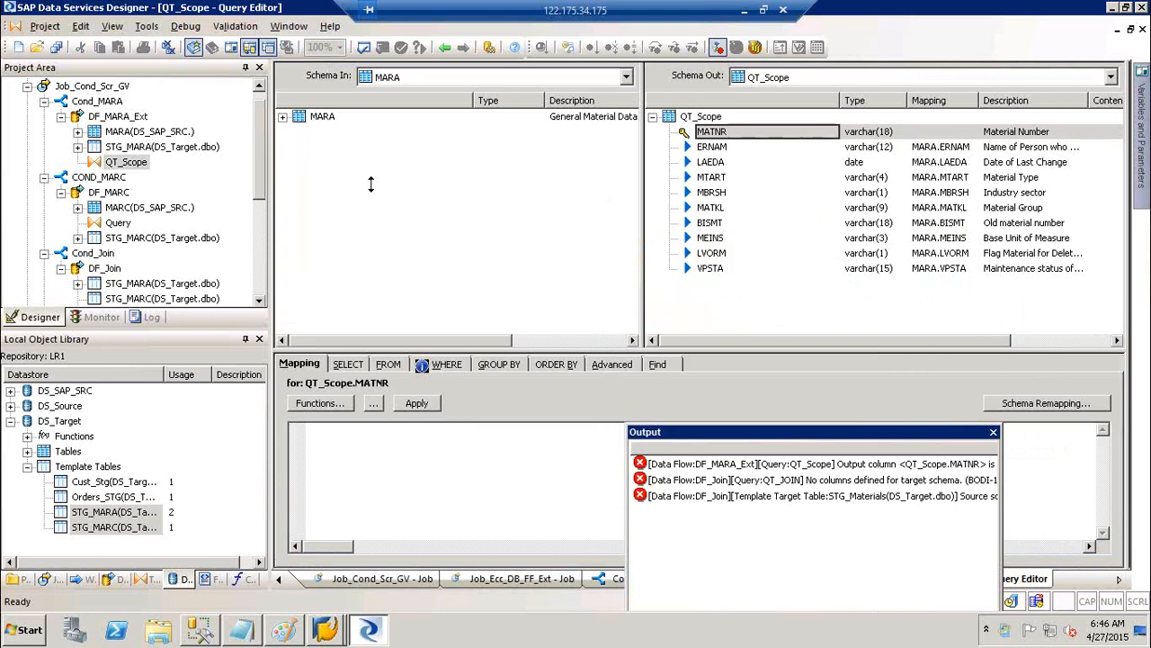
Map MARA's MATNR source column onto QT_Scope's output MATNR column
{"action": "left_click", "coordinate": [282, 117]}
{"action": "left_click", "coordinate": [320, 133]}
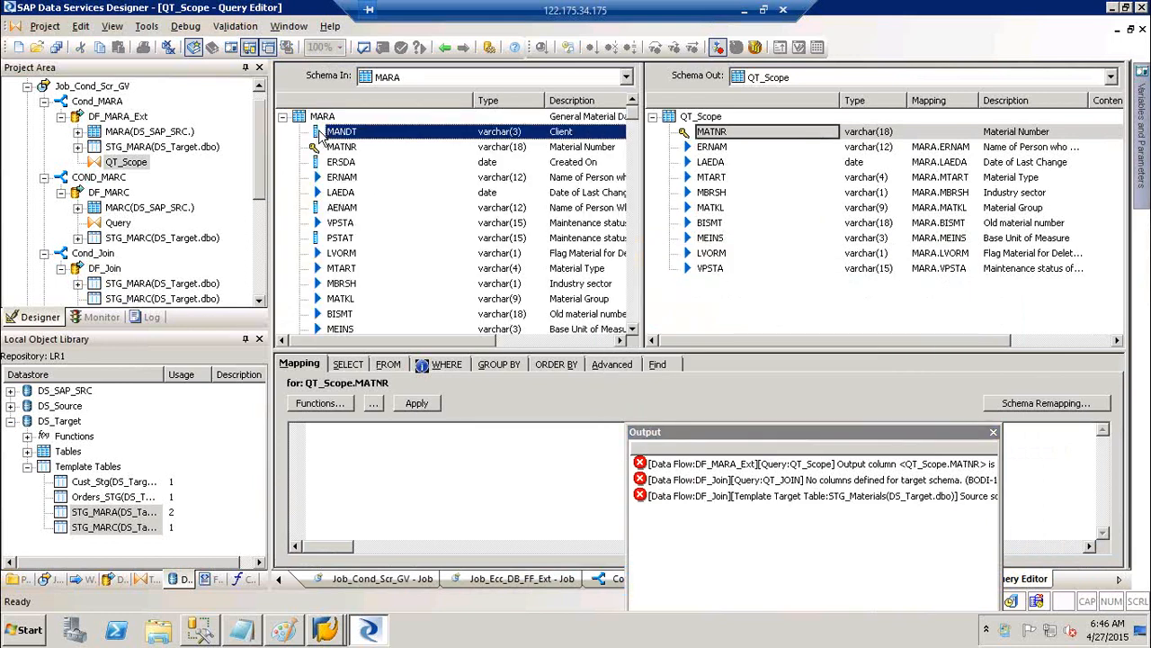
{"action": "left_click", "coordinate": [334, 148]}
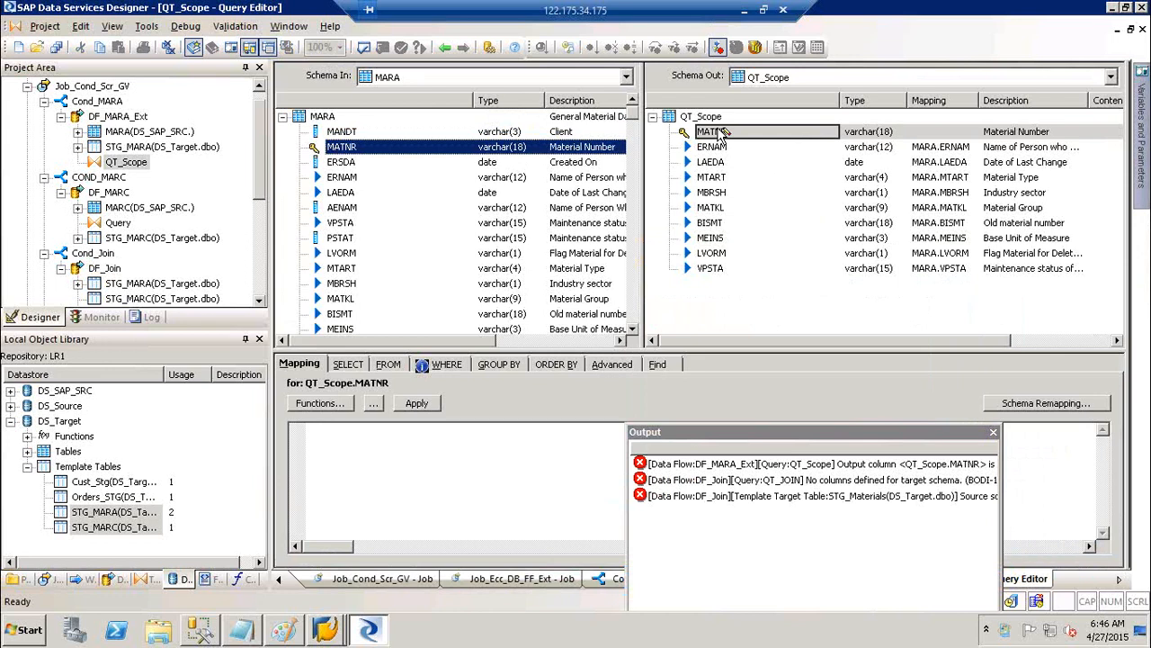
{"action": "left_click", "coordinate": [720, 133]}
{"action": "left_click", "coordinate": [719, 148]}
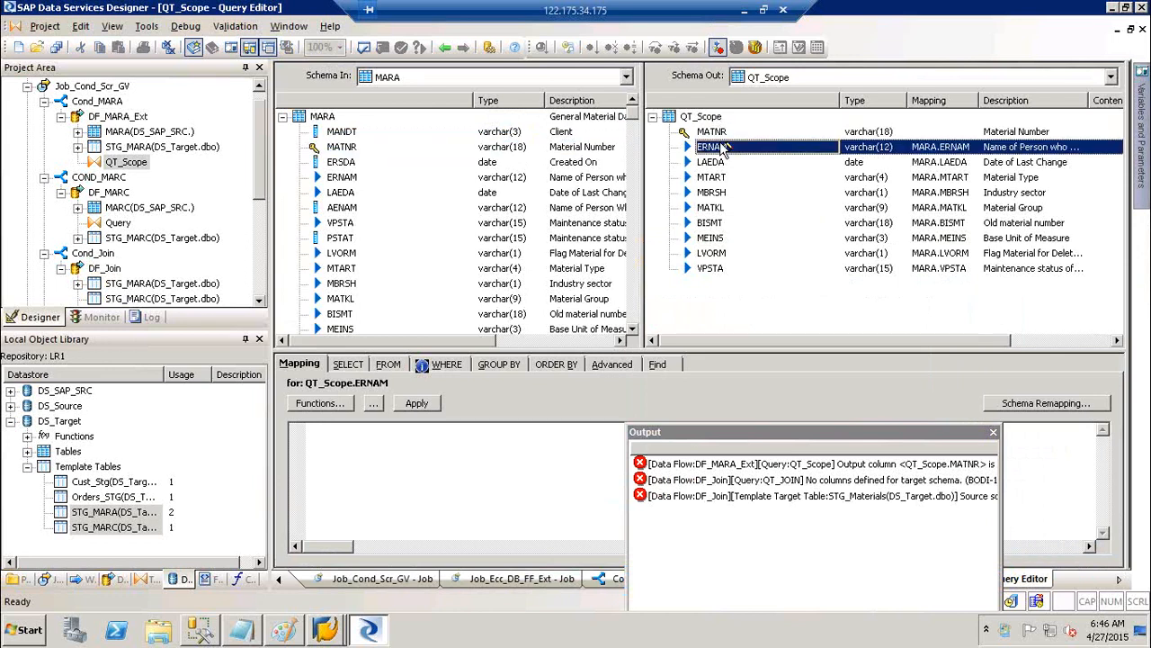
{"action": "left_click", "coordinate": [712, 162]}
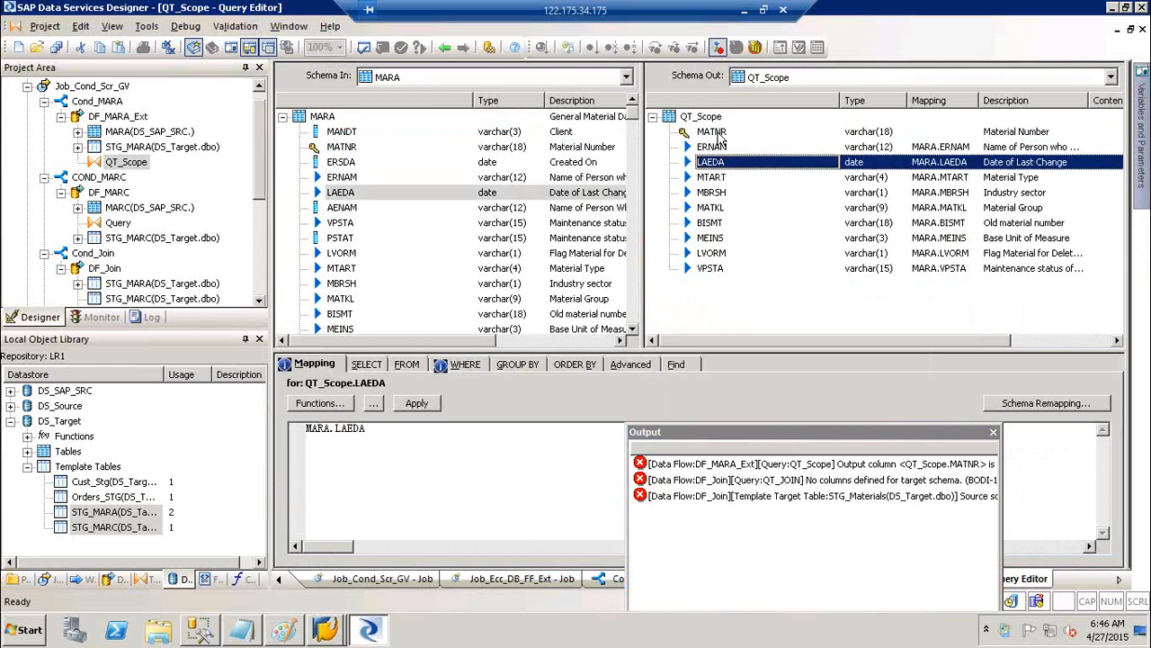
{"action": "left_click", "coordinate": [719, 133]}
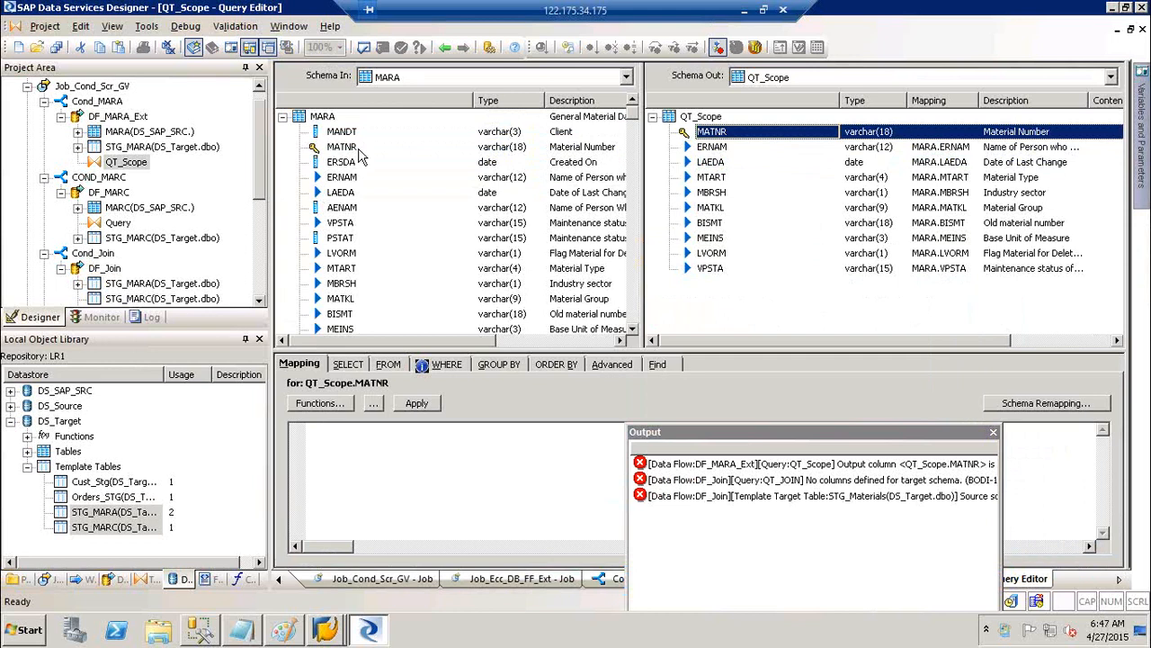
{"action": "left_click", "coordinate": [340, 147]}
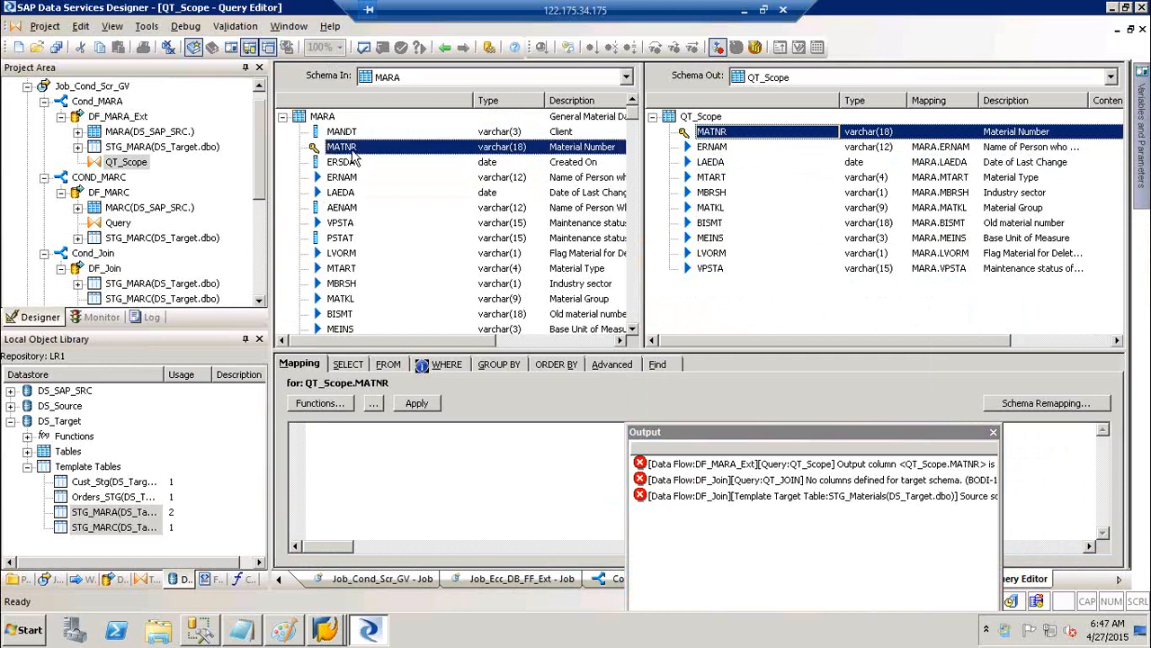
{"action": "left_click_drag", "start_coordinate": [354, 158], "coordinate": [716, 133]}
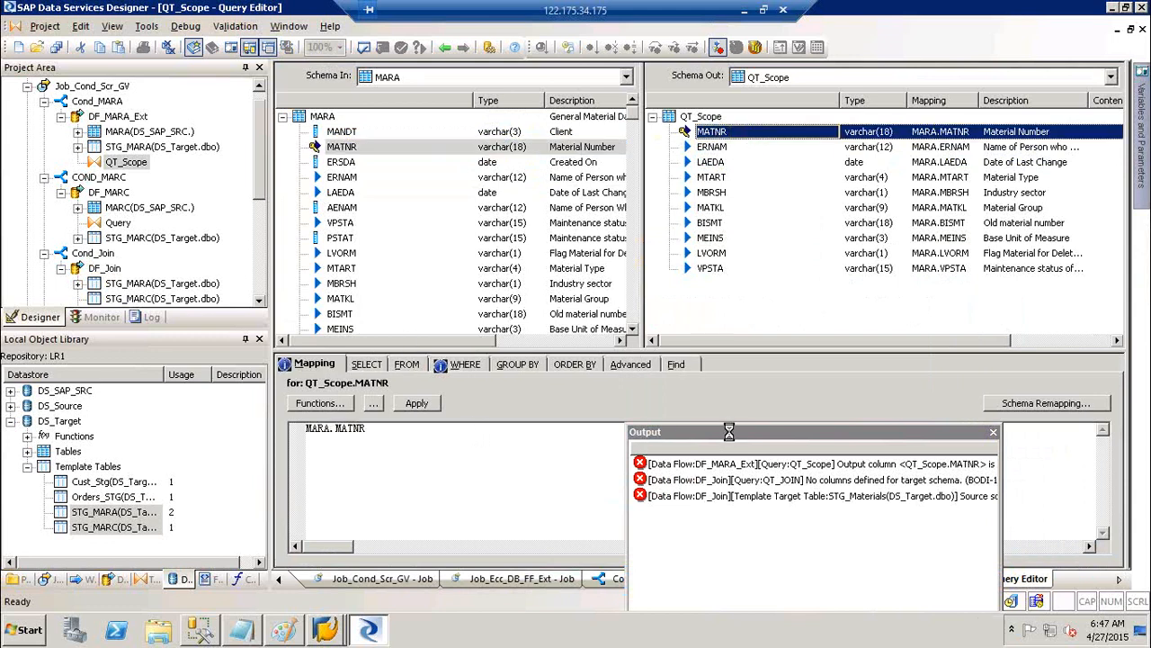
Read the full QT_JOIN error message, then open the DF_Join data flow
{"action": "left_click_drag", "start_coordinate": [666, 432], "coordinate": [555, 271]}
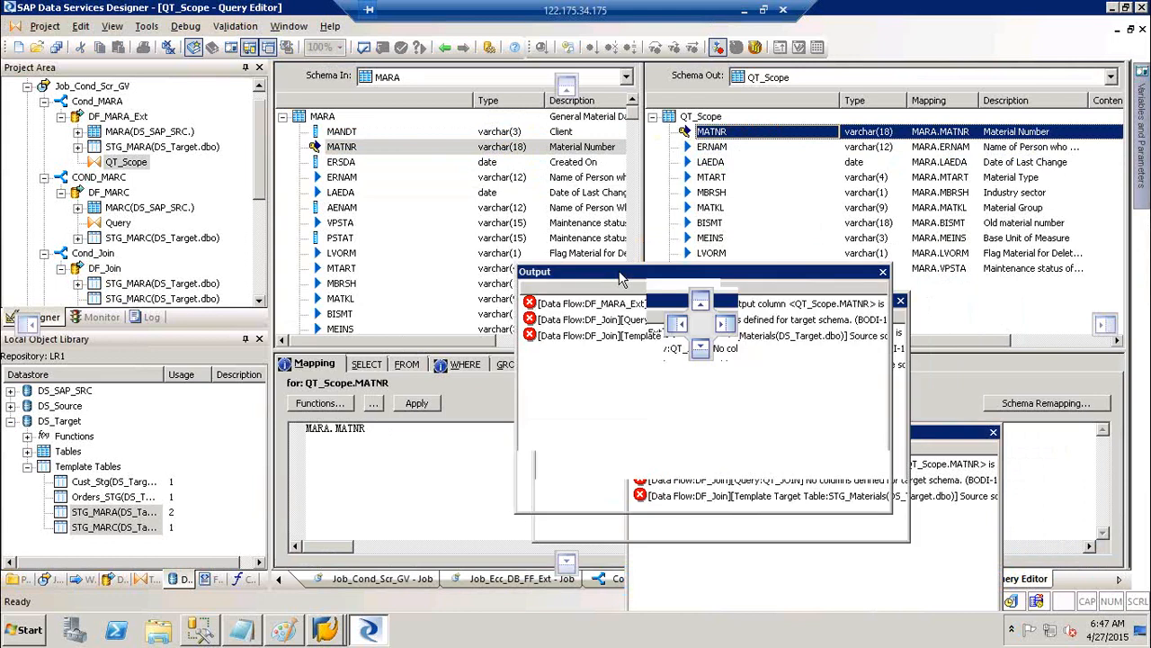
{"action": "right_click", "coordinate": [654, 326]}
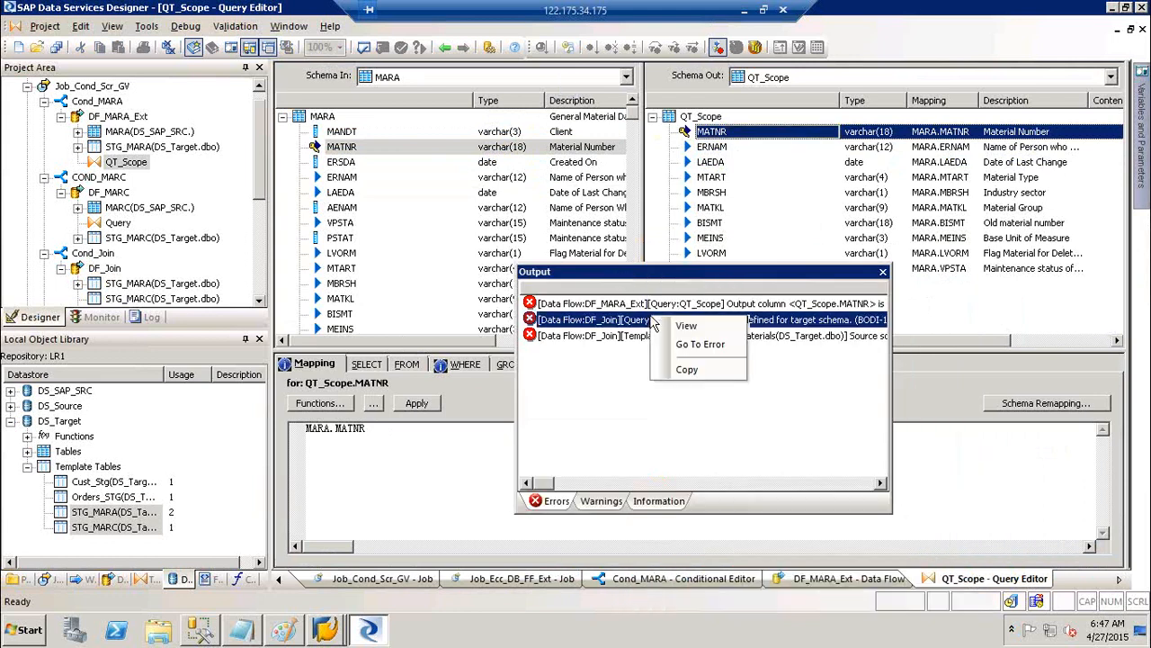
{"action": "left_click", "coordinate": [670, 330]}
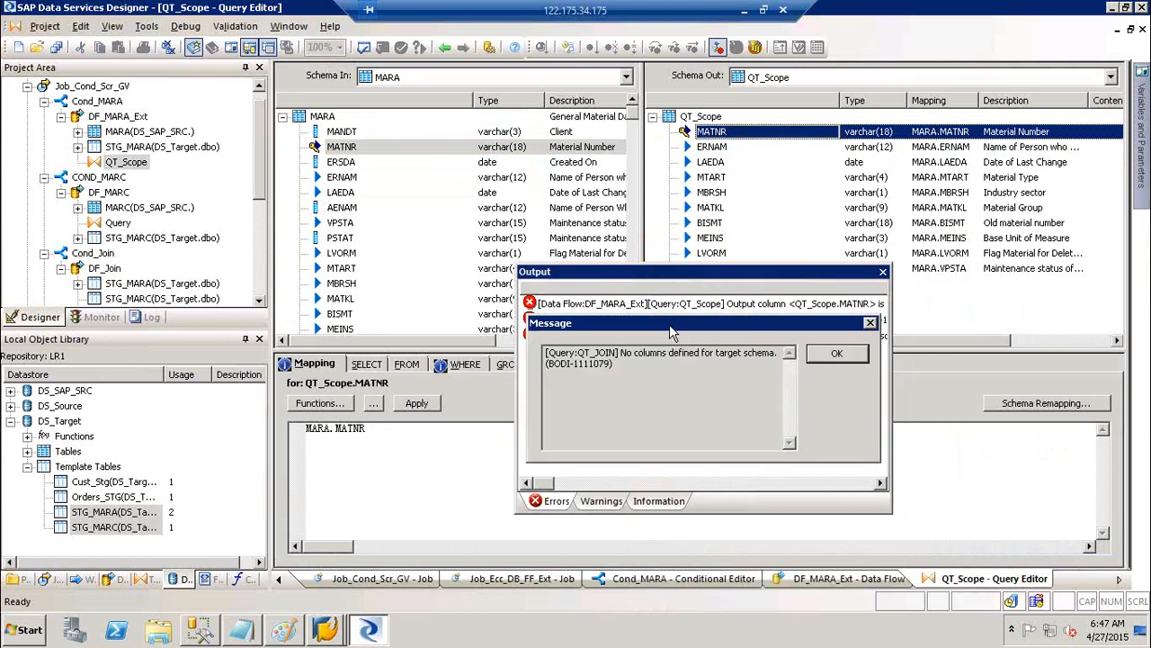
{"action": "left_click", "coordinate": [834, 356]}
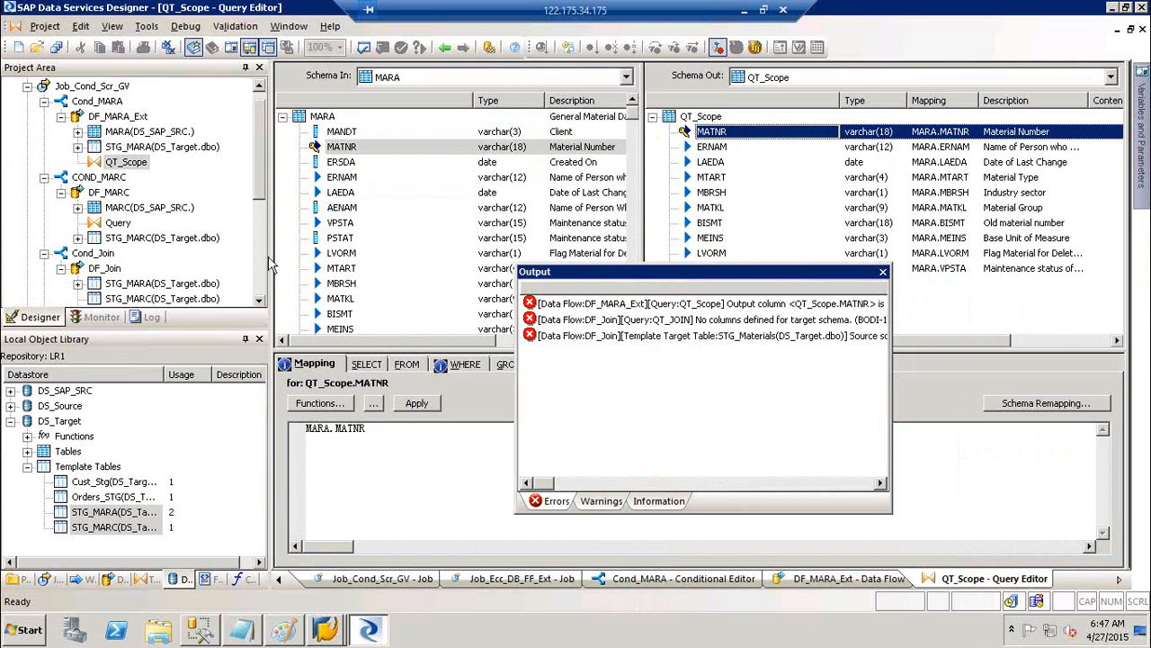
{"action": "left_click", "coordinate": [99, 270]}
Add STG_MARA's MATNR, MTART, MBRSH, MATKL and MEINS to QT_JOIN's output
{"action": "left_click", "coordinate": [882, 272]}
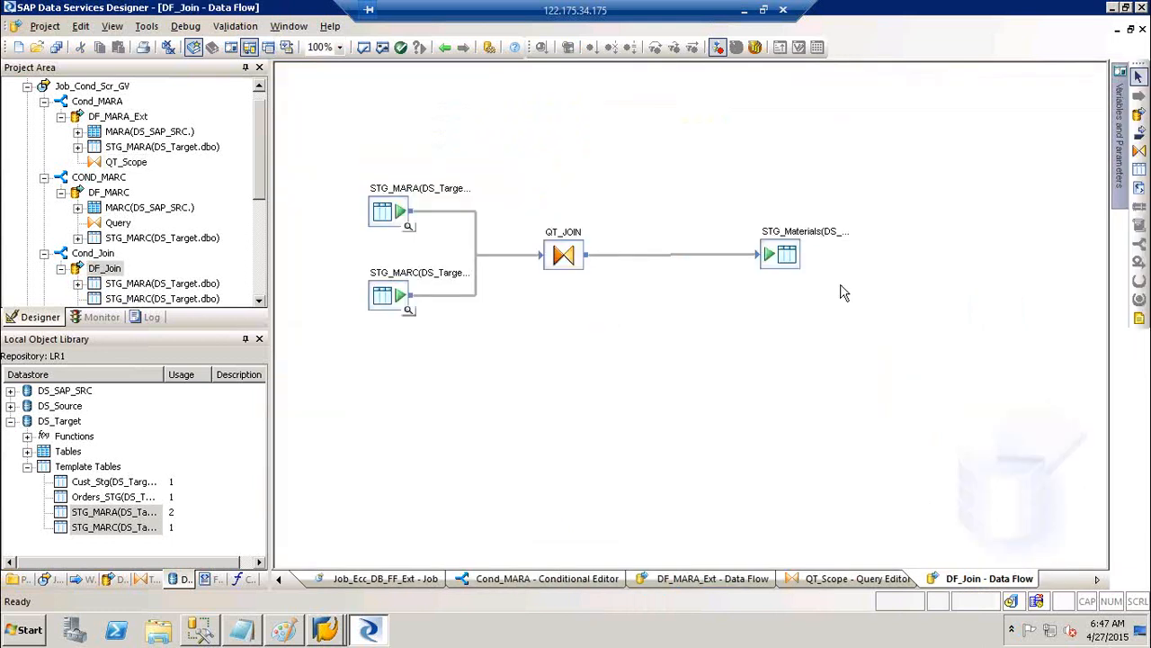
{"action": "double_click", "coordinate": [565, 236]}
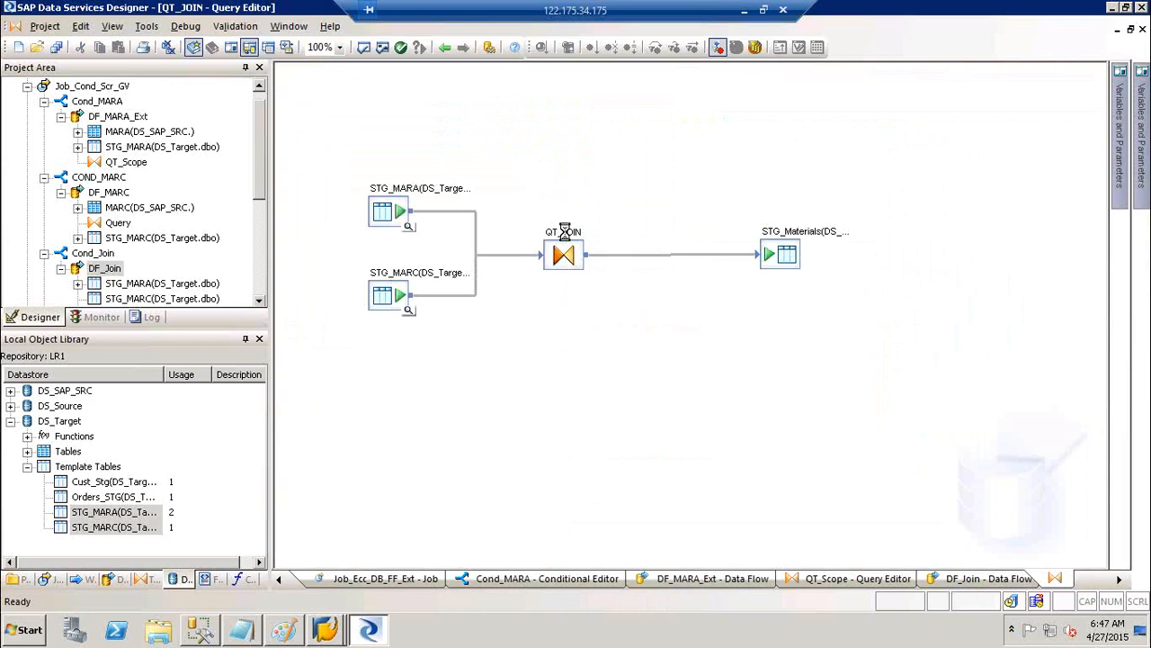
{"action": "left_click", "coordinate": [337, 133]}
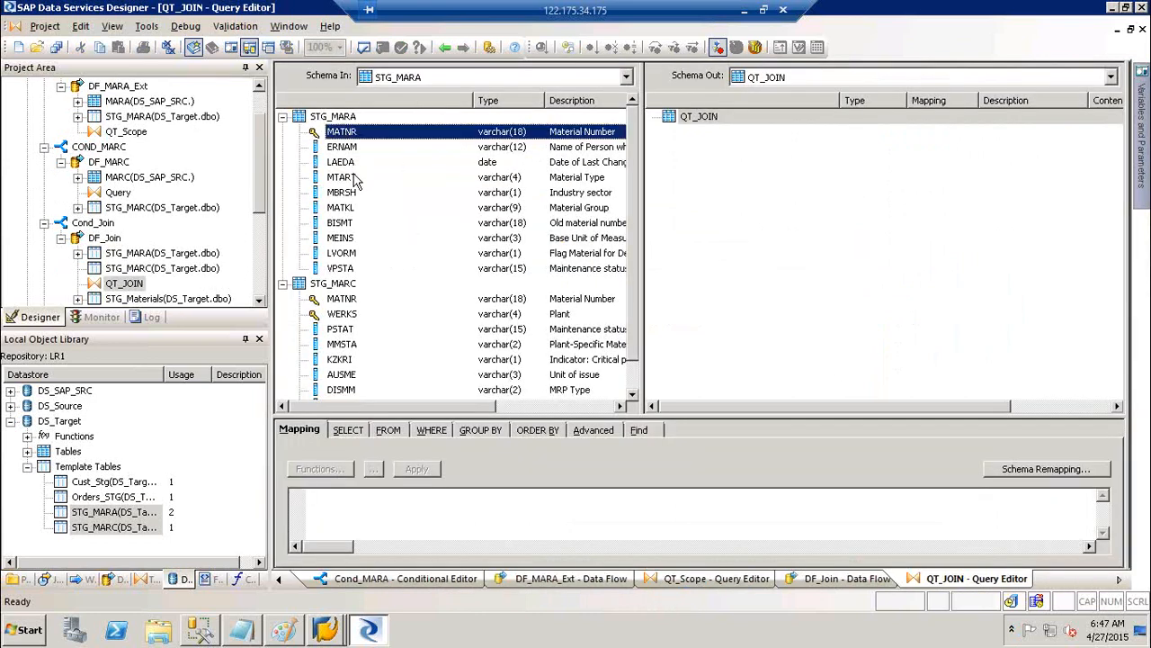
{"action": "left_click", "coordinate": [346, 177], "text": "ctrl"}
{"action": "left_click", "coordinate": [346, 193], "text": "ctrl"}
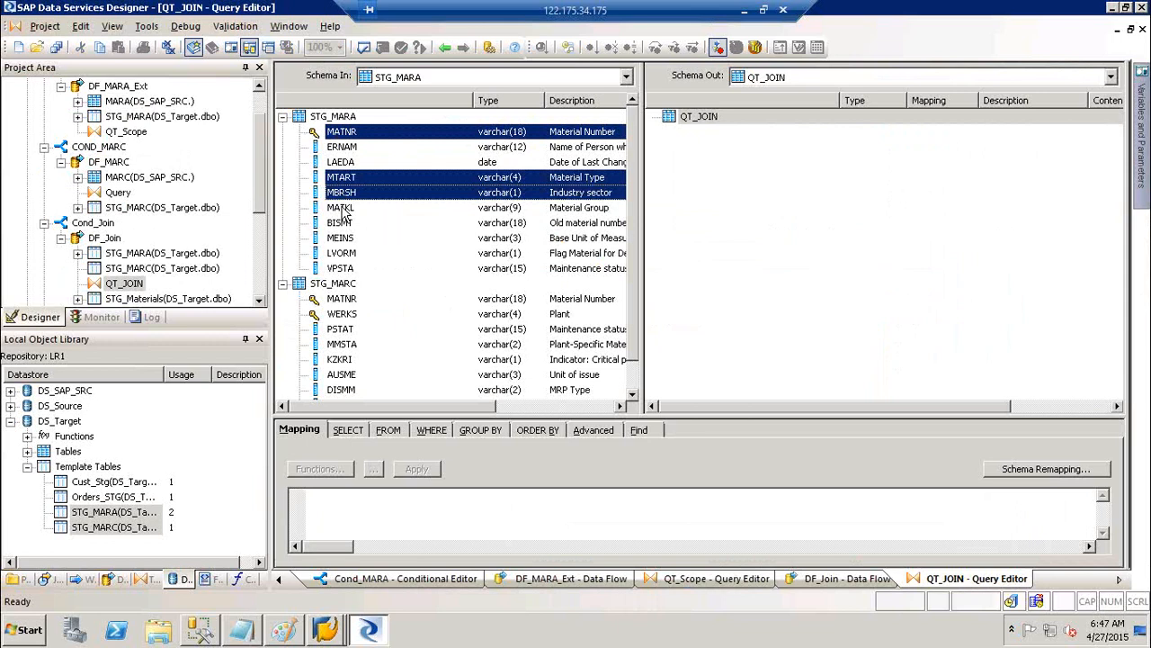
{"action": "left_click", "coordinate": [342, 208], "text": "ctrl"}
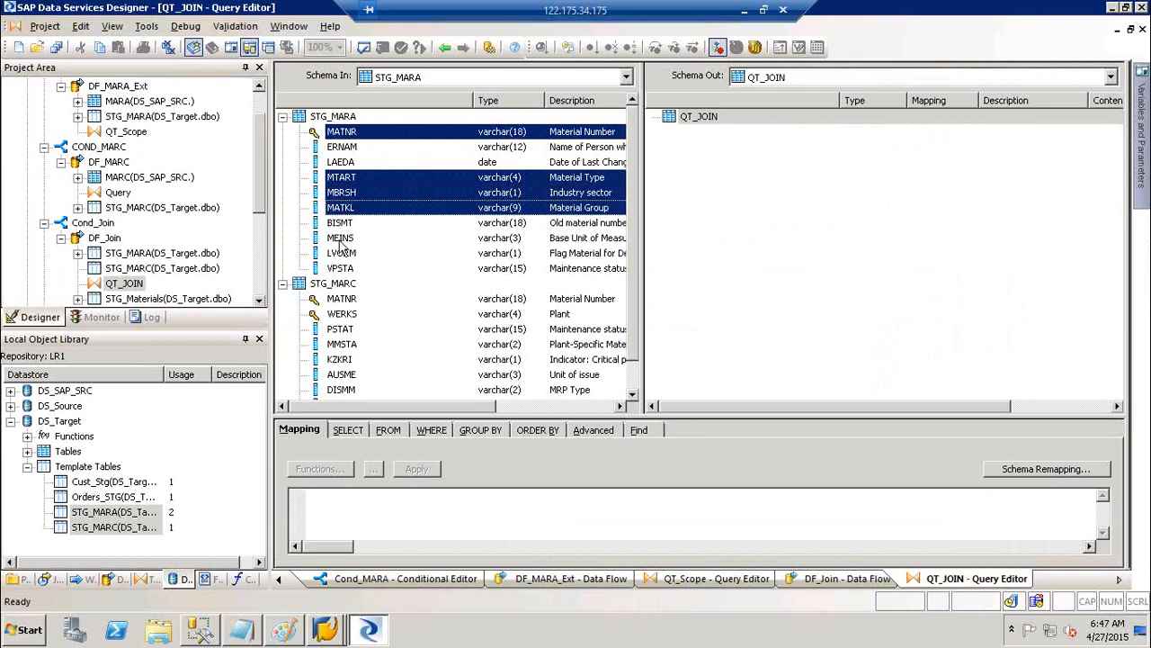
{"action": "left_click", "coordinate": [342, 239], "text": "ctrl"}
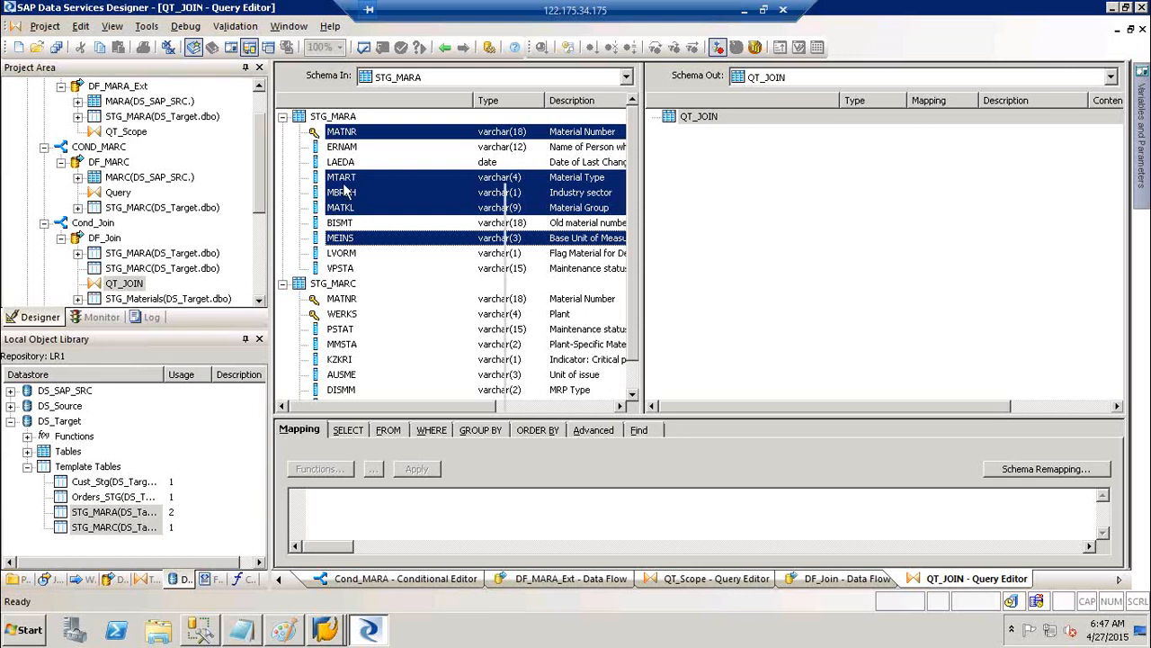
{"action": "right_click", "coordinate": [345, 191]}
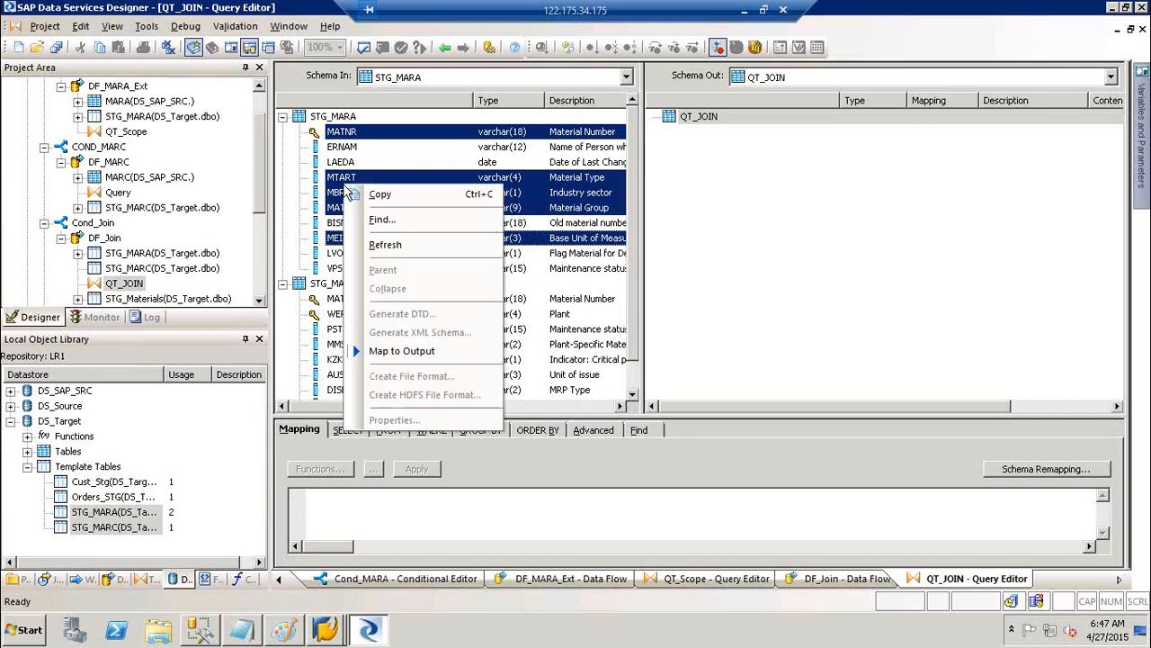
{"action": "left_click", "coordinate": [426, 359]}
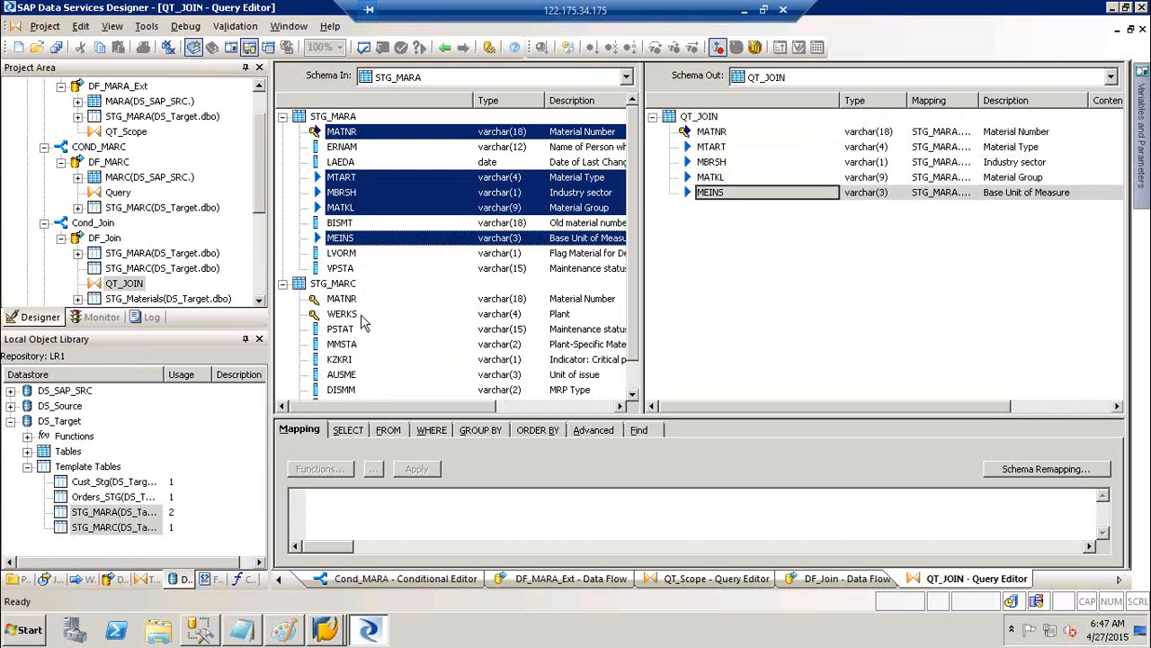
Add STG_MARC's WERKS, PSTAT, MMSTA, KZKRI, AUSME, DISMM and DISPO to QT_JOIN's output
{"action": "left_click", "coordinate": [349, 315]}
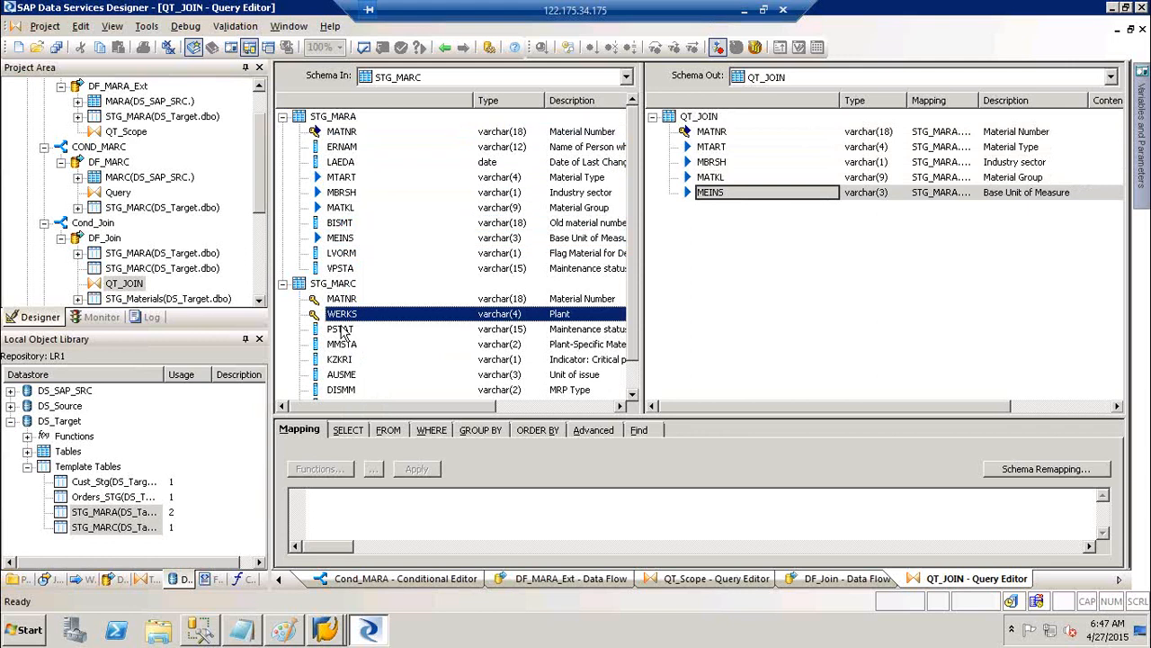
{"action": "left_click", "coordinate": [343, 330], "text": "ctrl"}
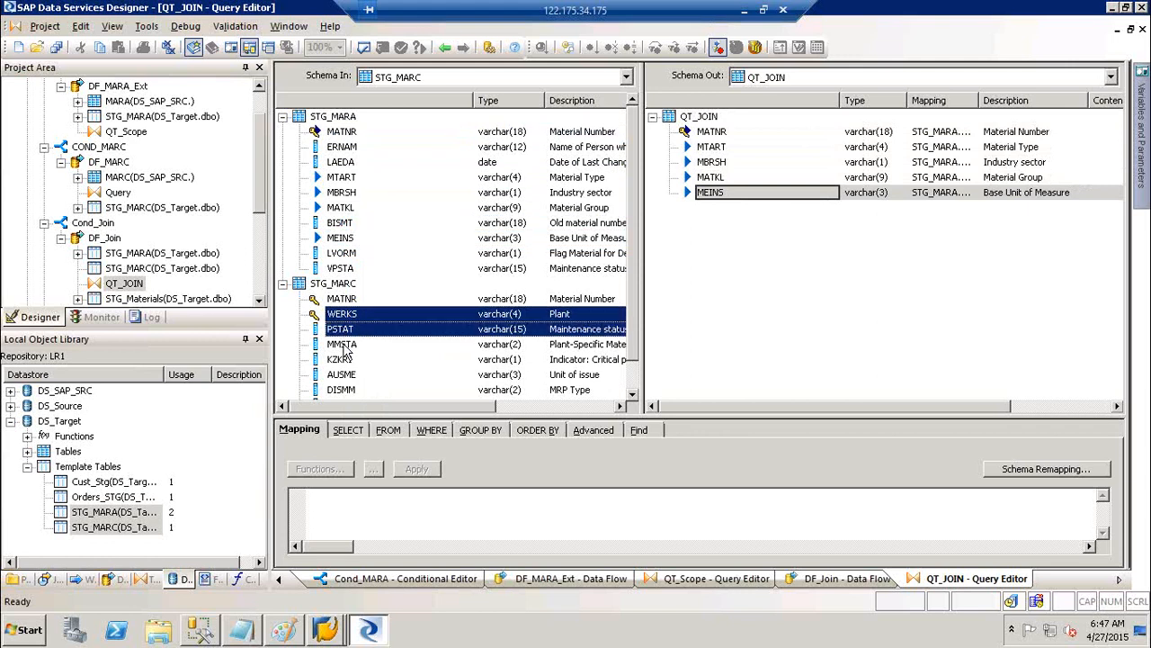
{"action": "left_click", "coordinate": [343, 344], "text": "ctrl"}
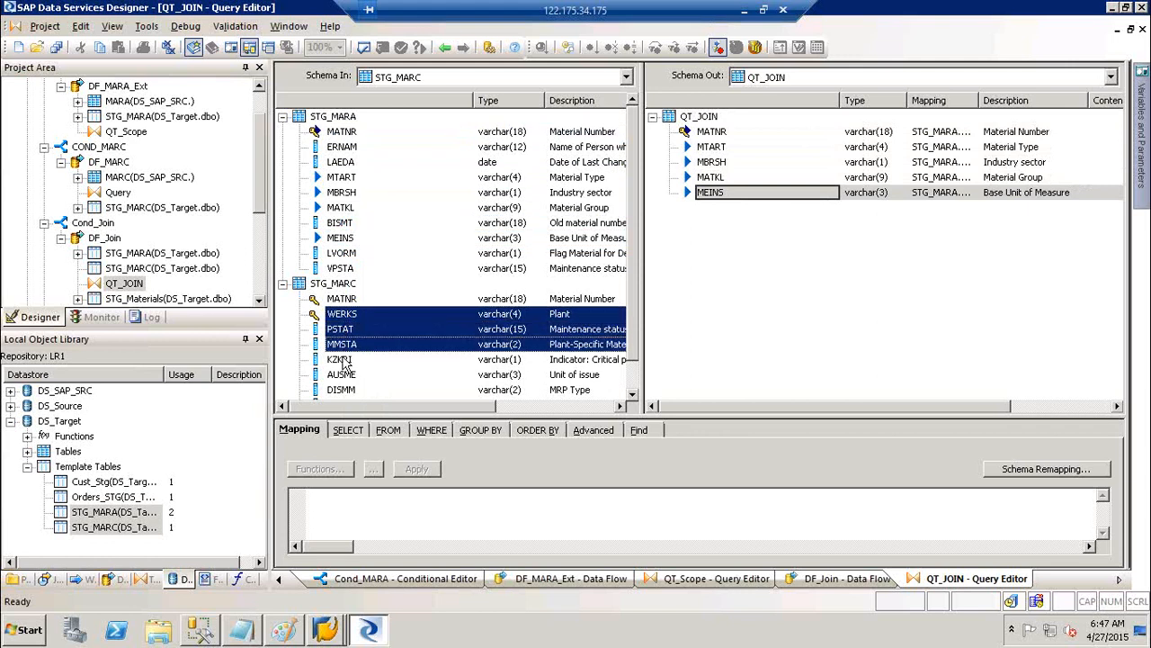
{"action": "left_click", "coordinate": [343, 360], "text": "ctrl"}
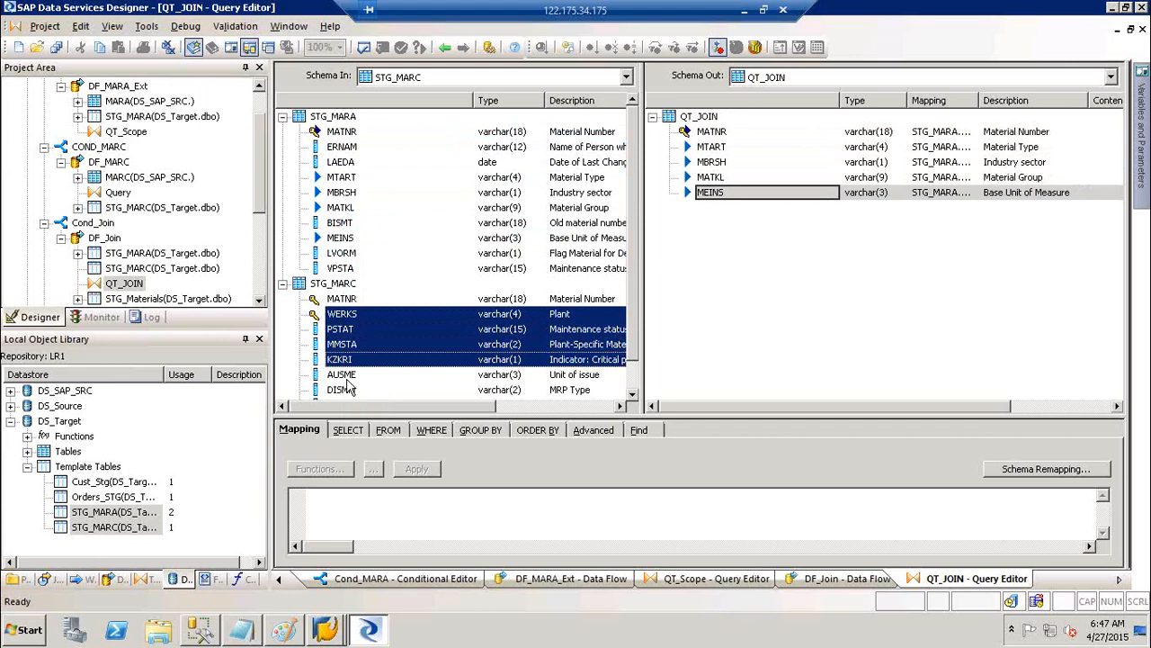
{"action": "left_click", "coordinate": [349, 376], "text": "ctrl"}
{"action": "left_click", "coordinate": [350, 392], "text": "ctrl"}
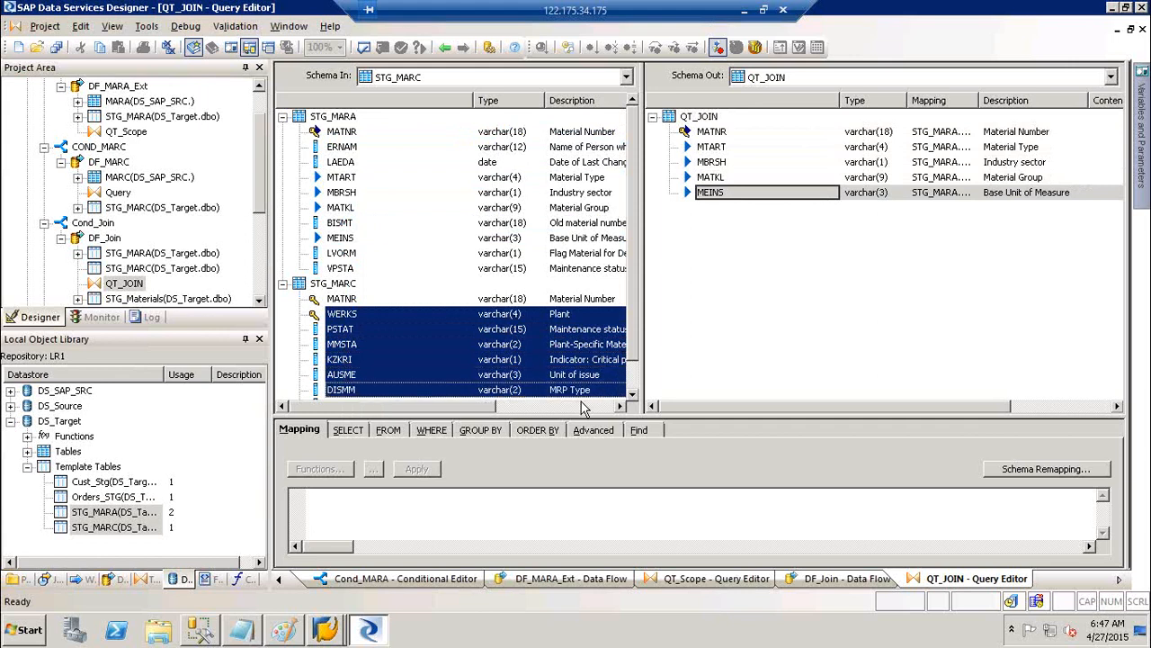
{"action": "double_click", "coordinate": [632, 394]}
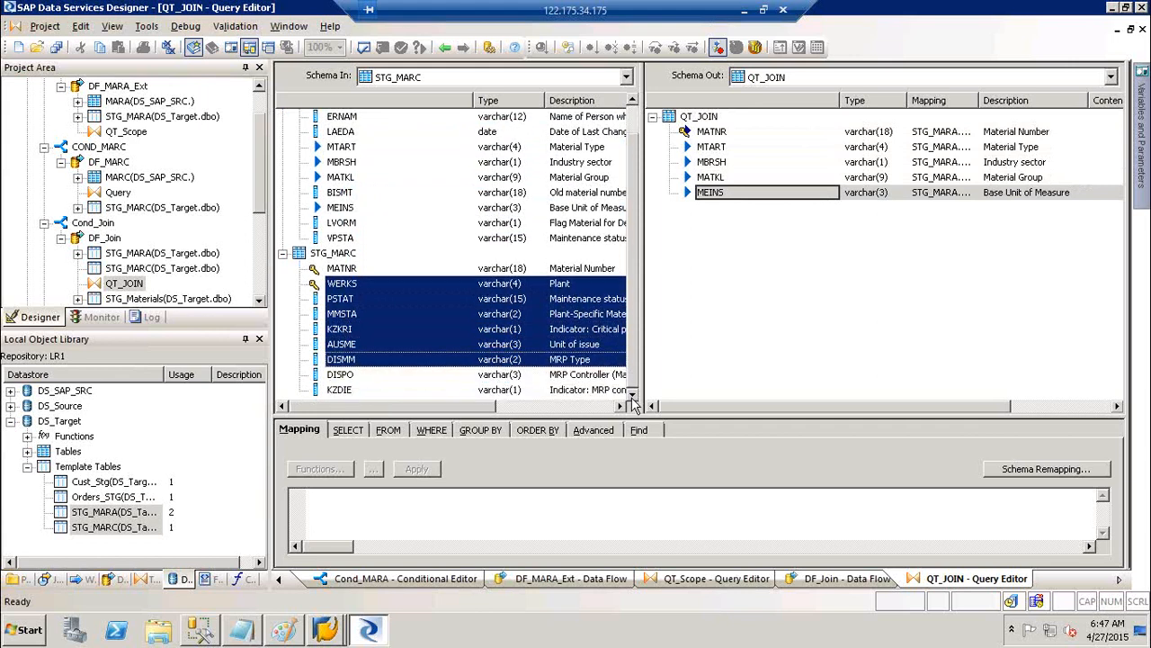
{"action": "left_click", "coordinate": [358, 377], "text": "ctrl"}
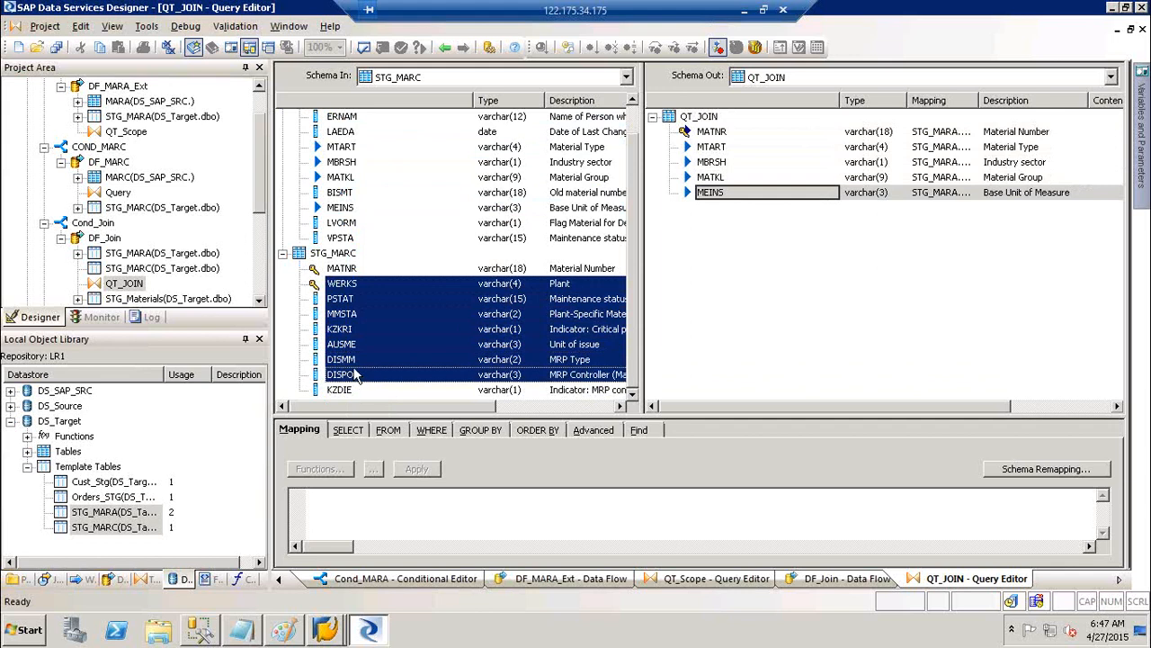
{"action": "right_click", "coordinate": [342, 334]}
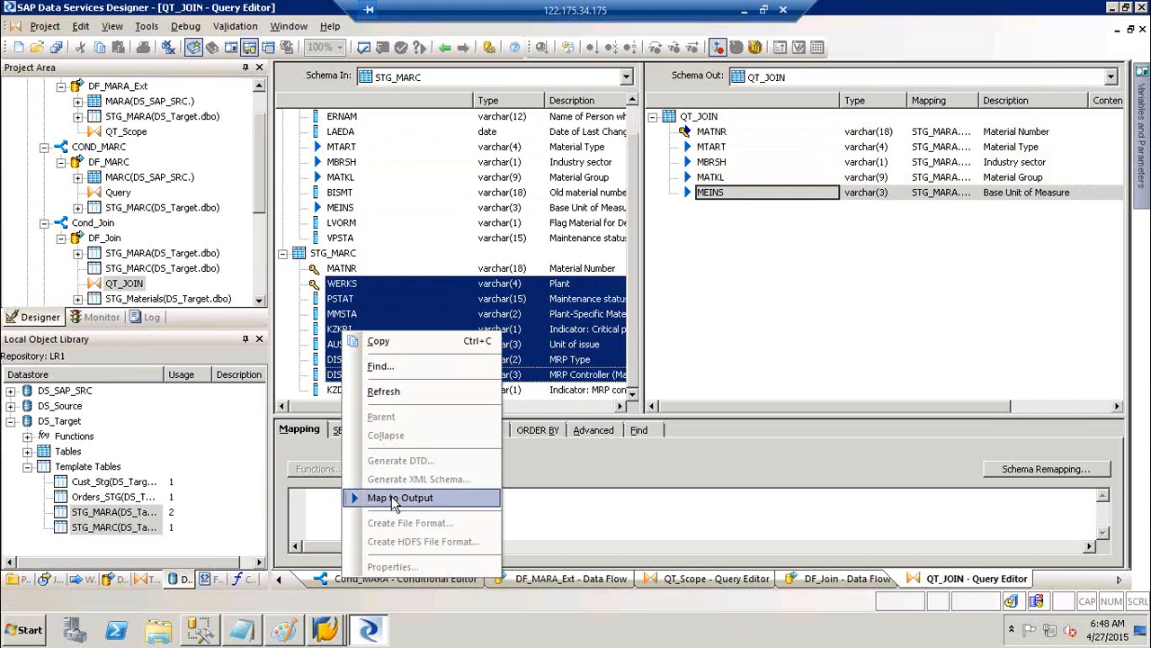
{"action": "left_click", "coordinate": [393, 500]}
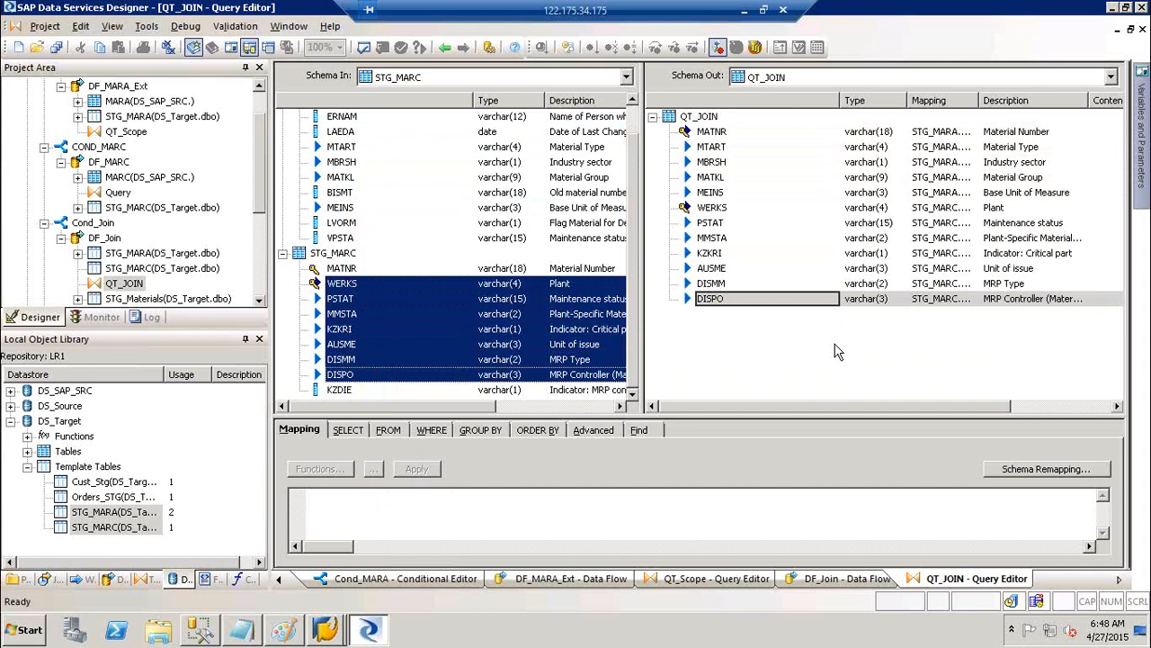
{"action": "key", "text": "alt"}
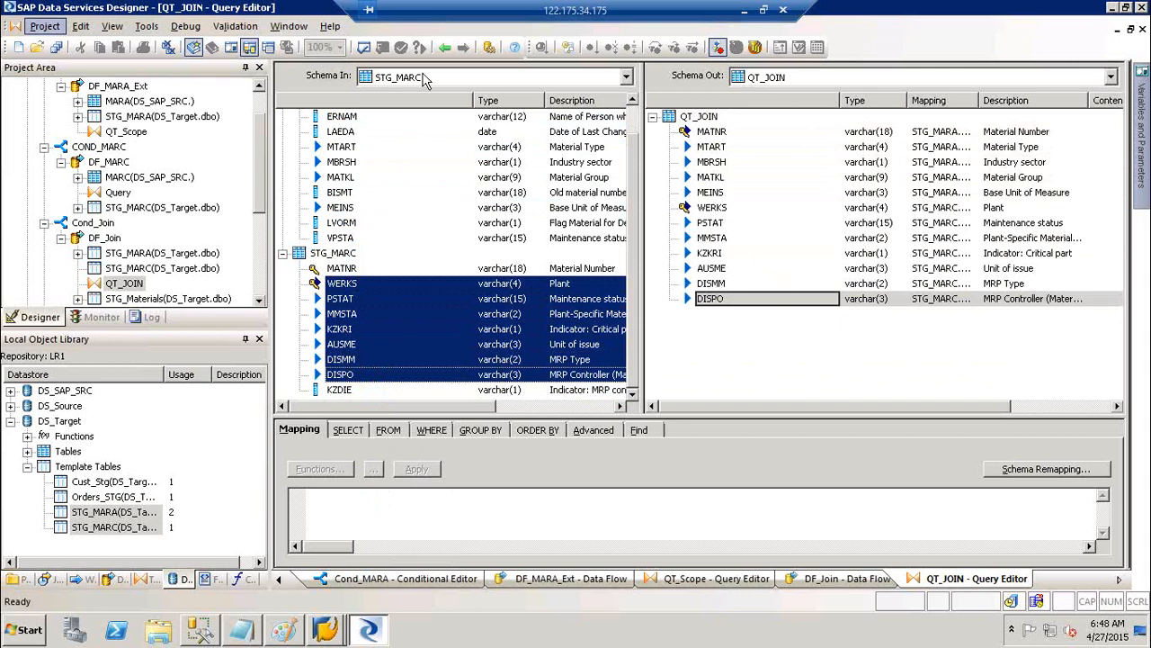
Validate the DF_Join data flow and close the empty output
{"action": "left_click", "coordinate": [444, 48]}
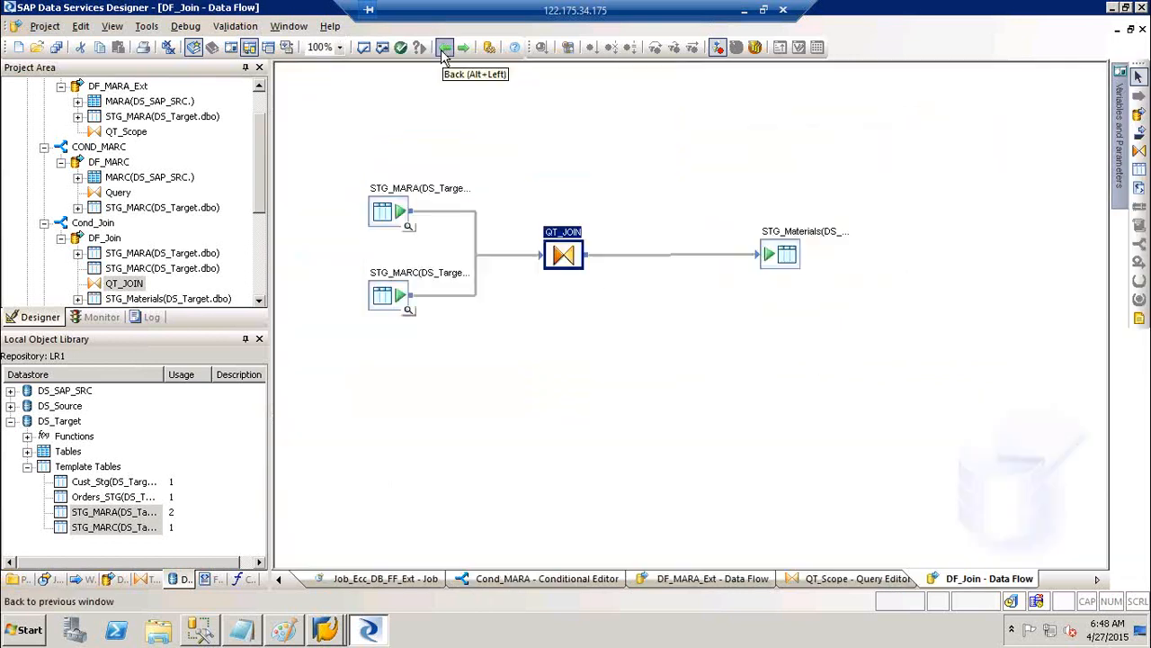
{"action": "left_click", "coordinate": [378, 51]}
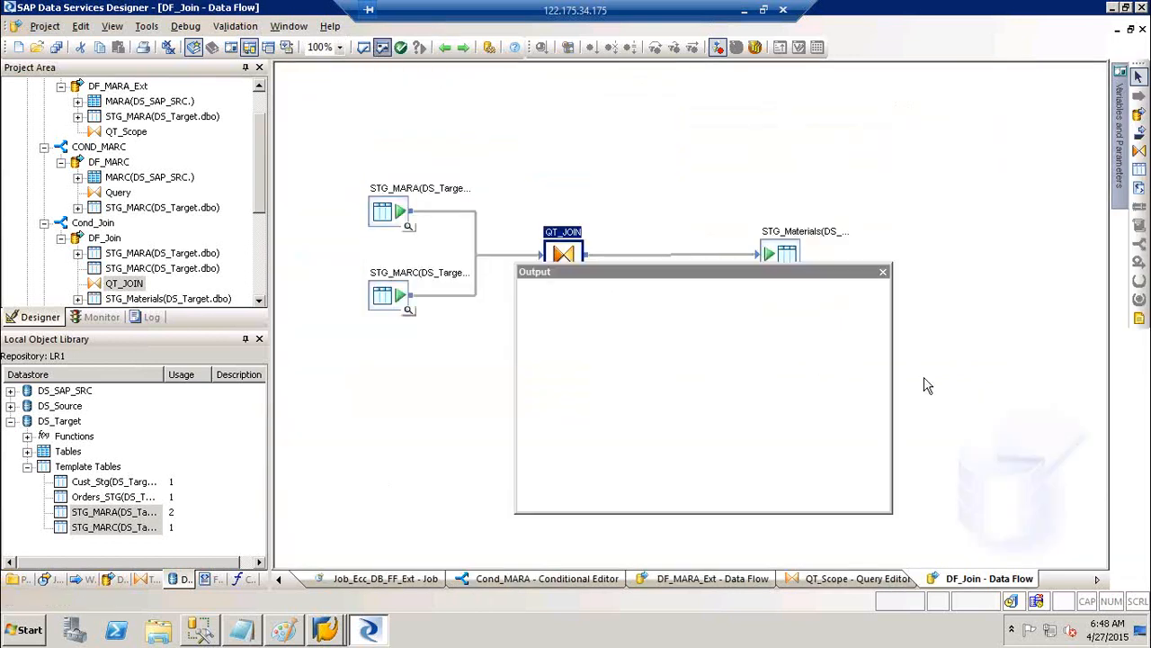
{"action": "left_click", "coordinate": [883, 273]}
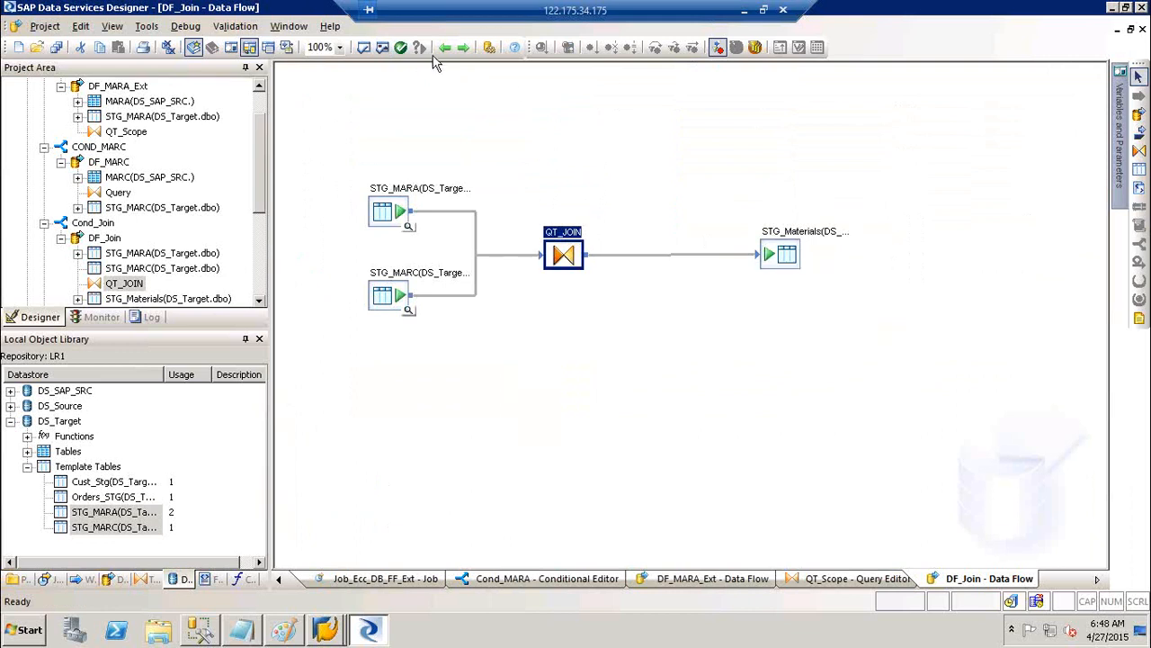
Return to the Job_Cond_Scr_GV diagram and validate all, confirming 'No Errors Found'
{"action": "left_click", "coordinate": [444, 48]}
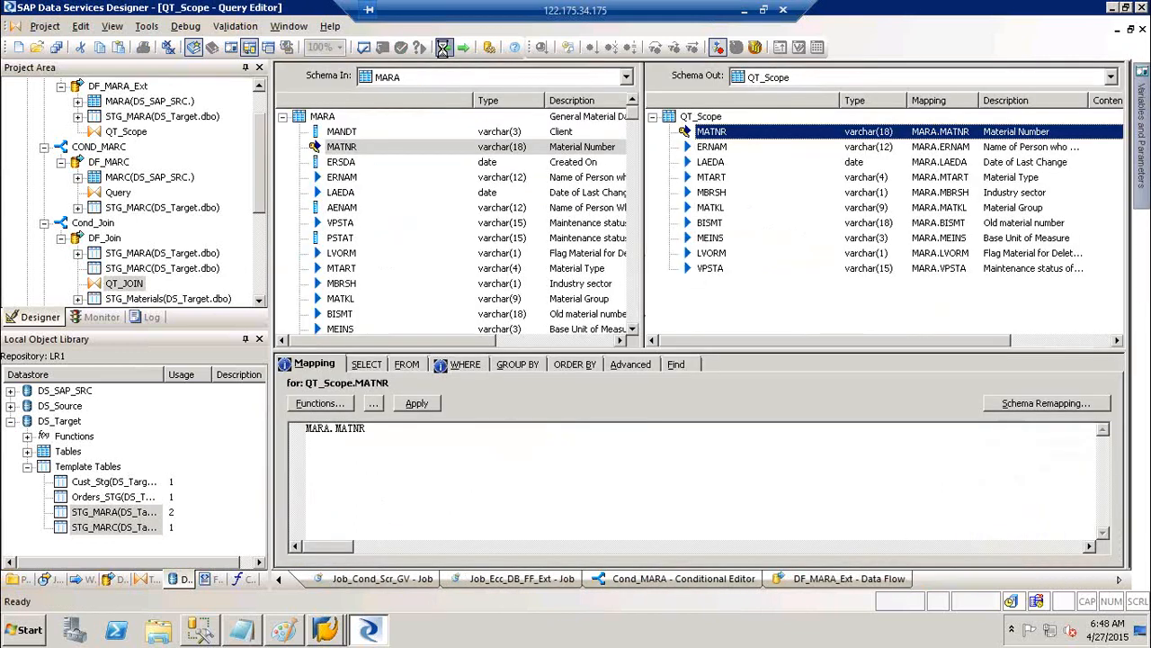
{"action": "left_click", "coordinate": [444, 49]}
{"action": "left_click", "coordinate": [443, 48]}
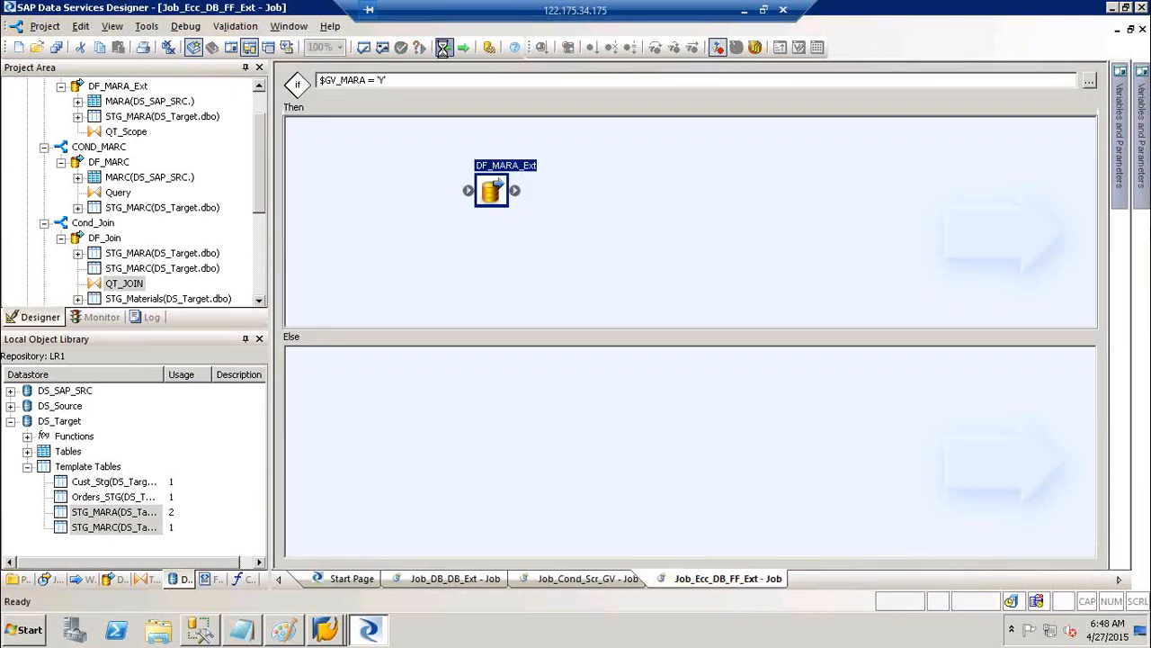
{"action": "left_click", "coordinate": [445, 47]}
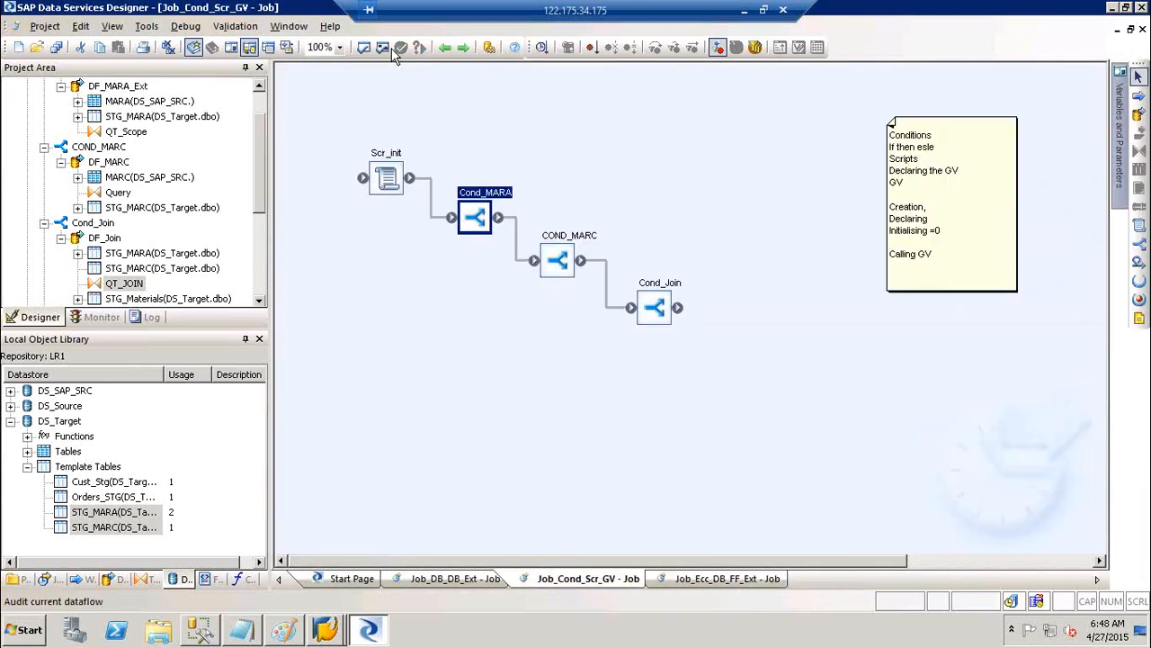
{"action": "left_click", "coordinate": [384, 47]}
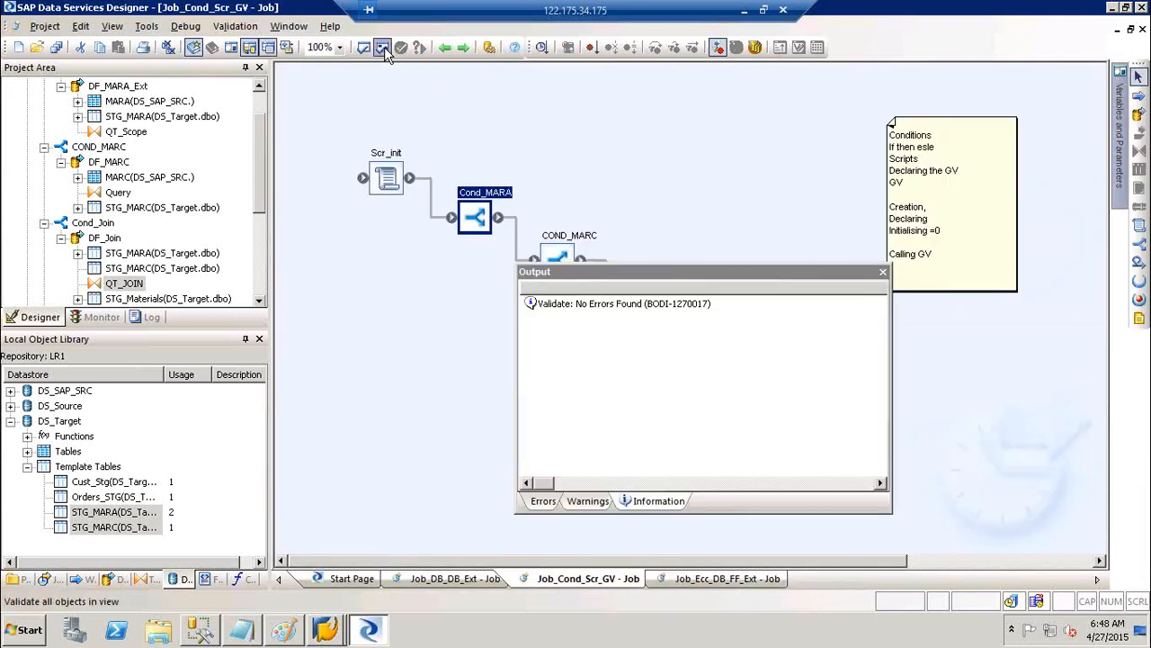
{"action": "left_click", "coordinate": [883, 273]}
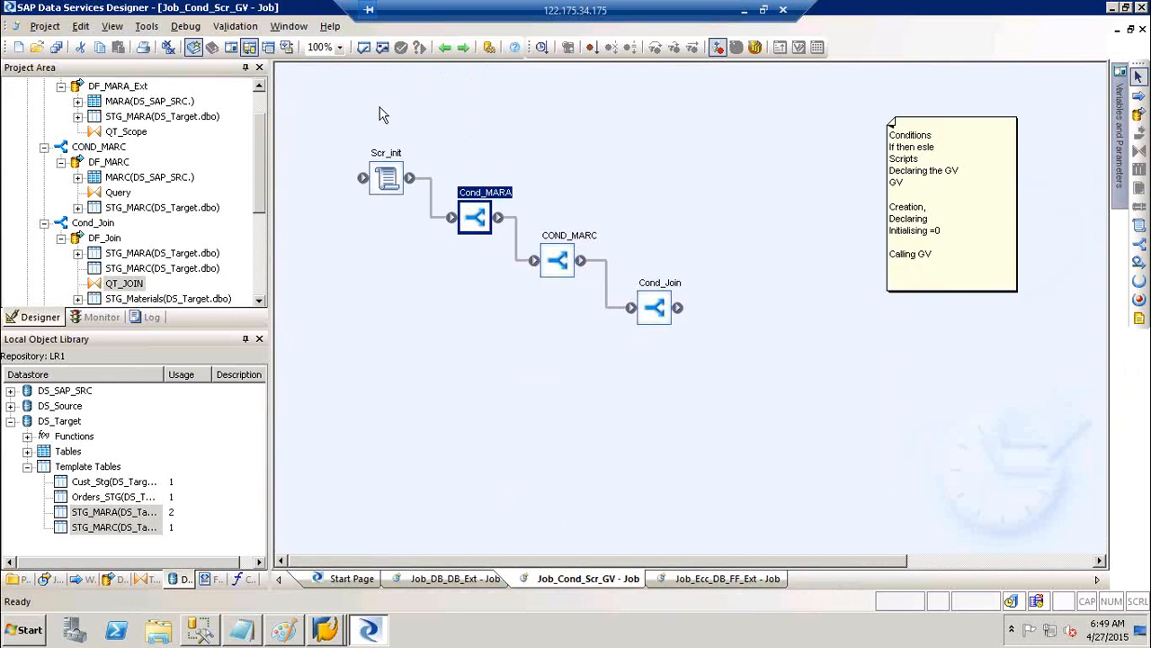
{"action": "left_click", "coordinate": [383, 49]}
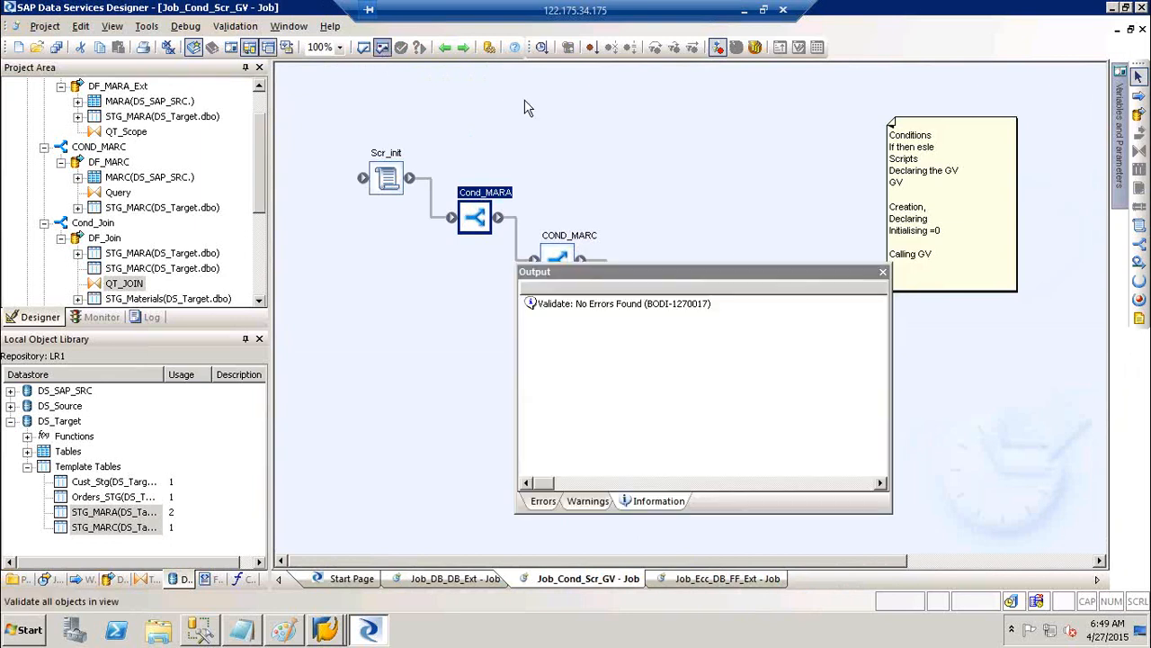
{"action": "left_click", "coordinate": [884, 272]}
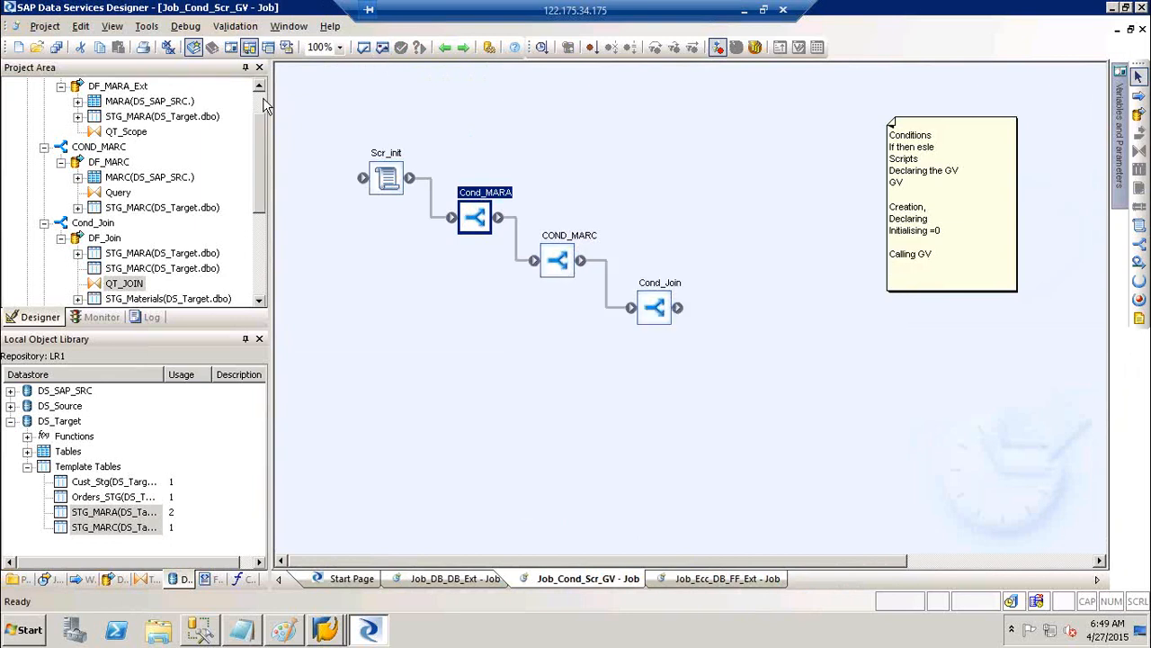
{"action": "scroll", "coordinate": [225, 108], "scroll_direction": "up", "scroll_amount": 3}
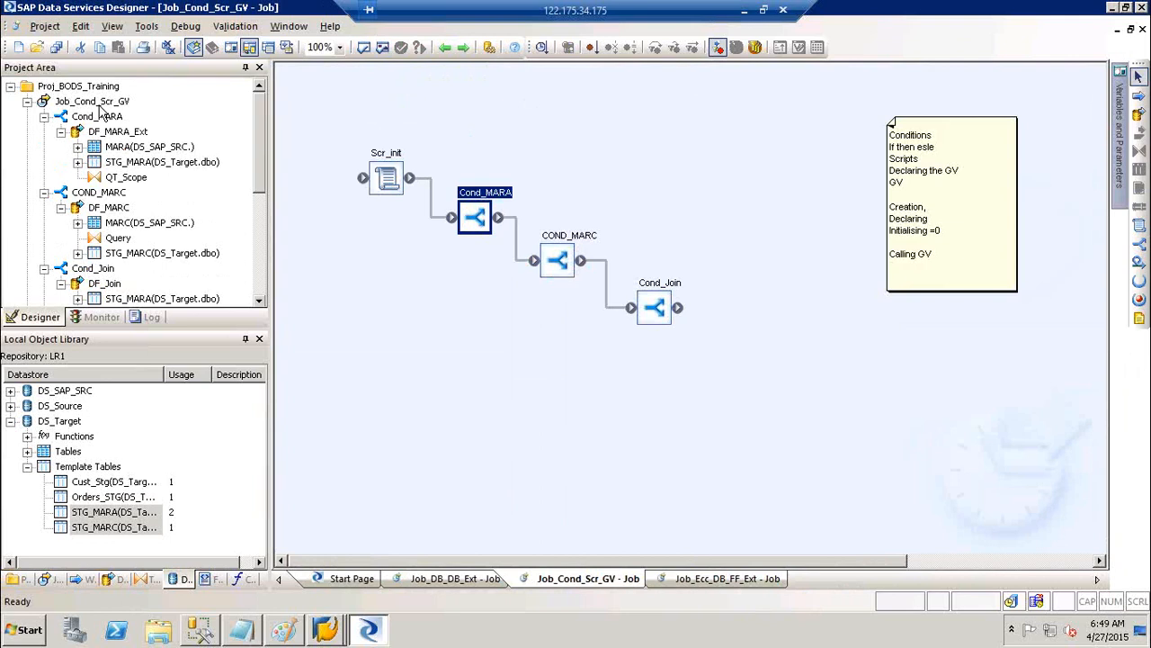
Save all changes through the job's Execute prompt, check its global variables, then cancel the run
{"action": "right_click", "coordinate": [97, 102]}
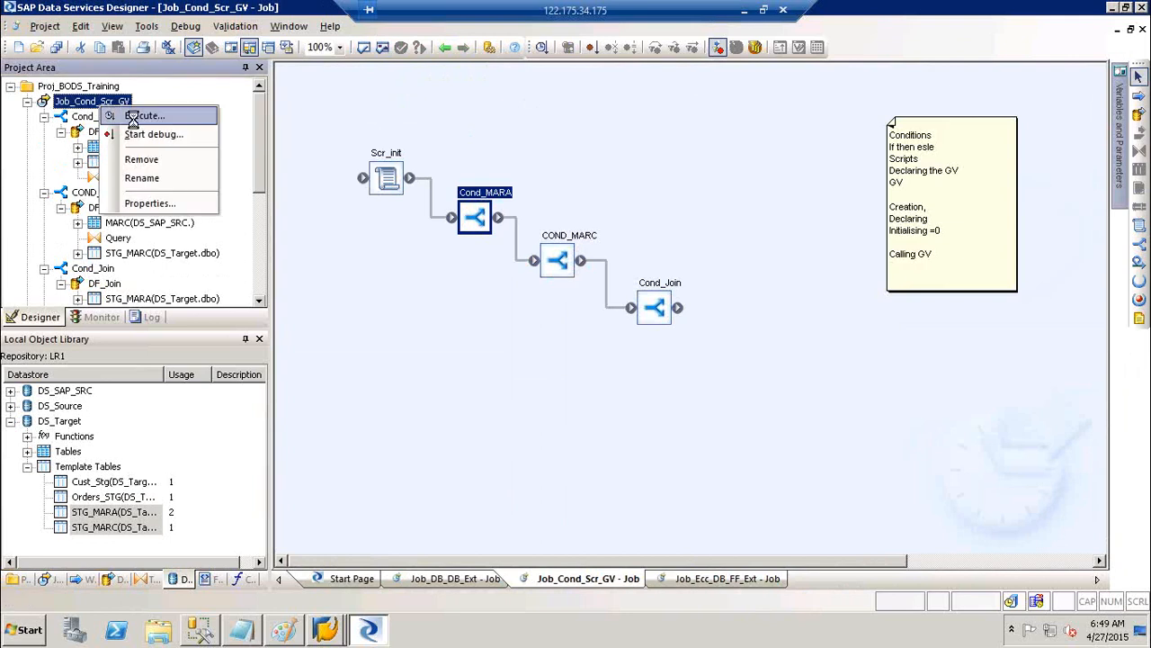
{"action": "left_click", "coordinate": [135, 116]}
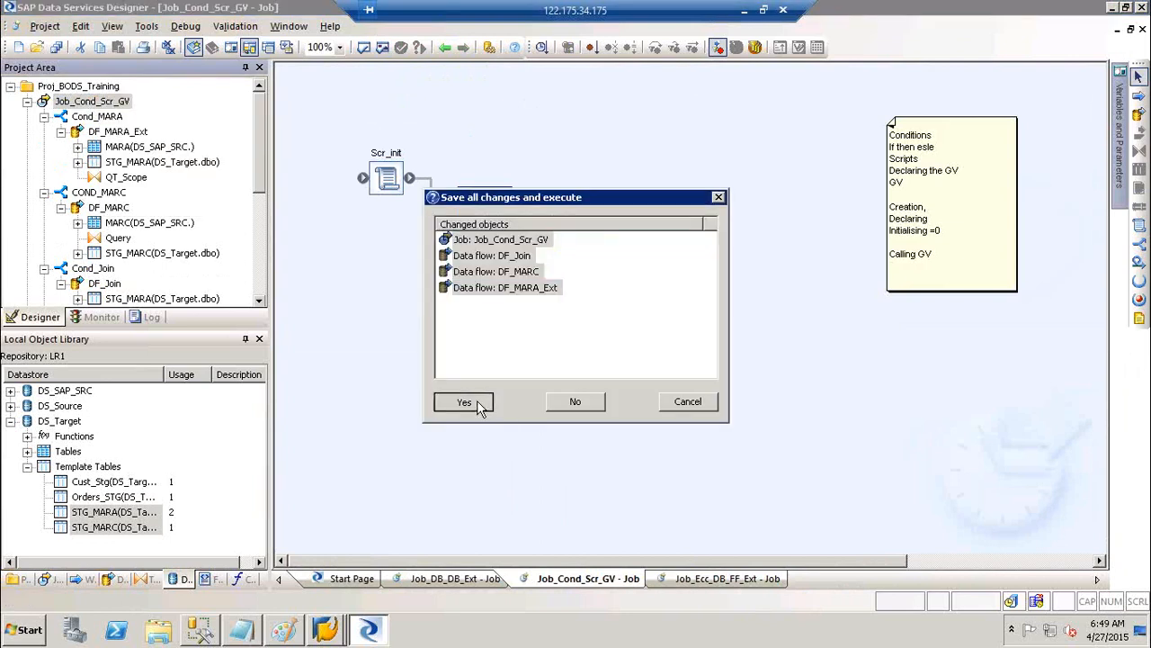
{"action": "left_click", "coordinate": [463, 402]}
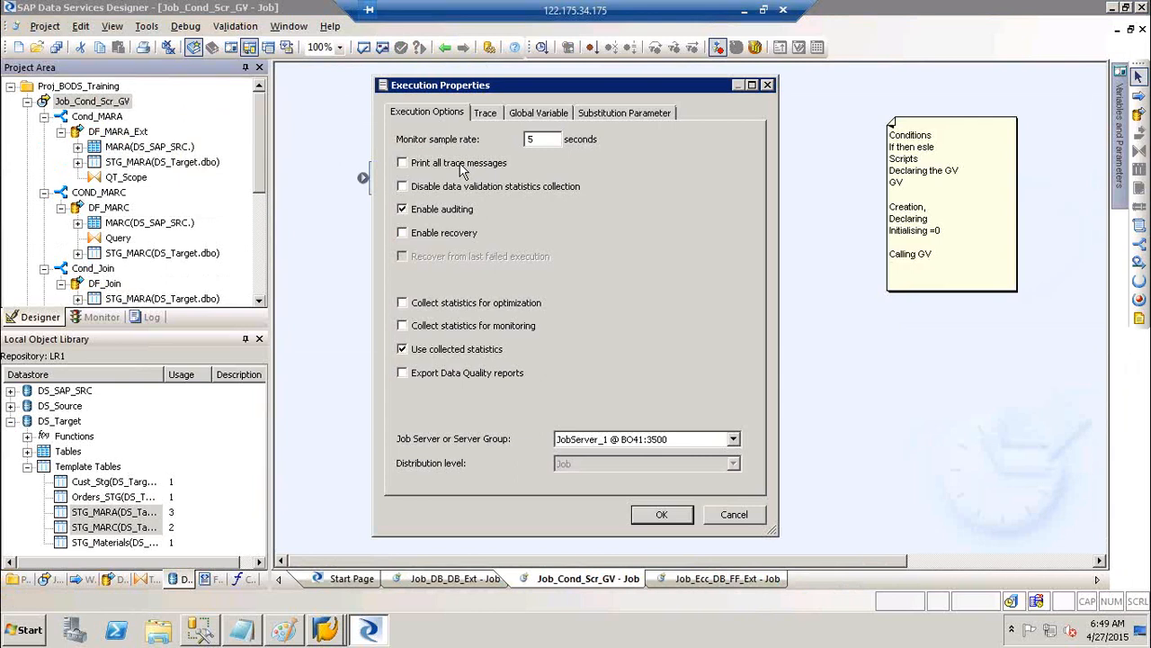
{"action": "left_click", "coordinate": [562, 115]}
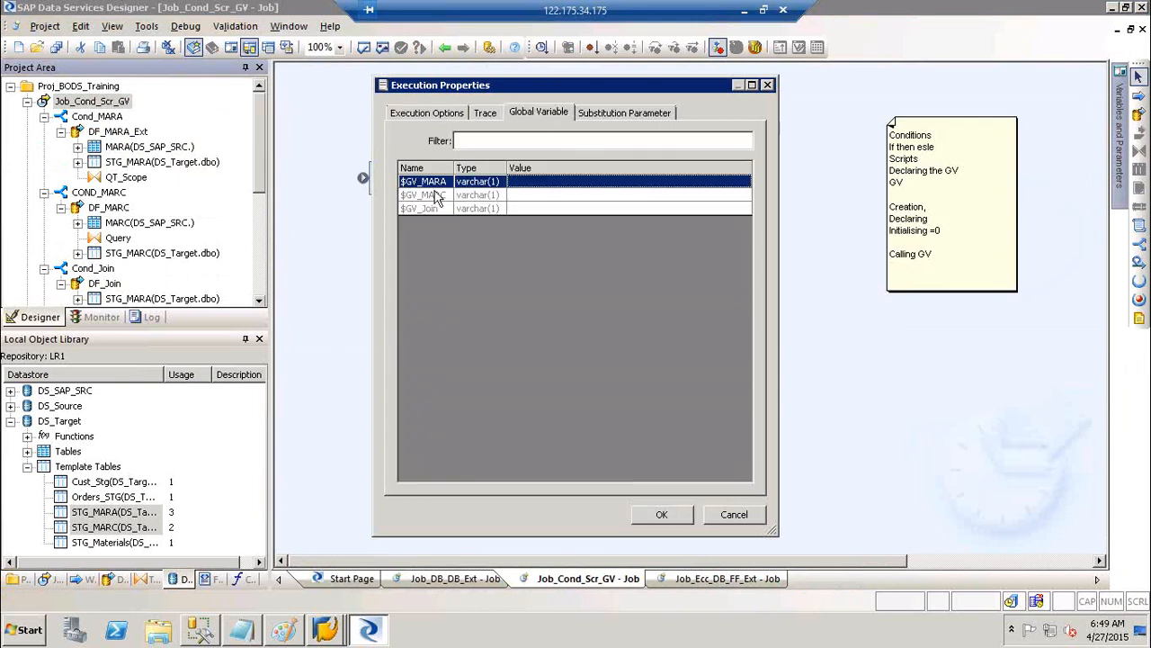
{"action": "left_click", "coordinate": [732, 517]}
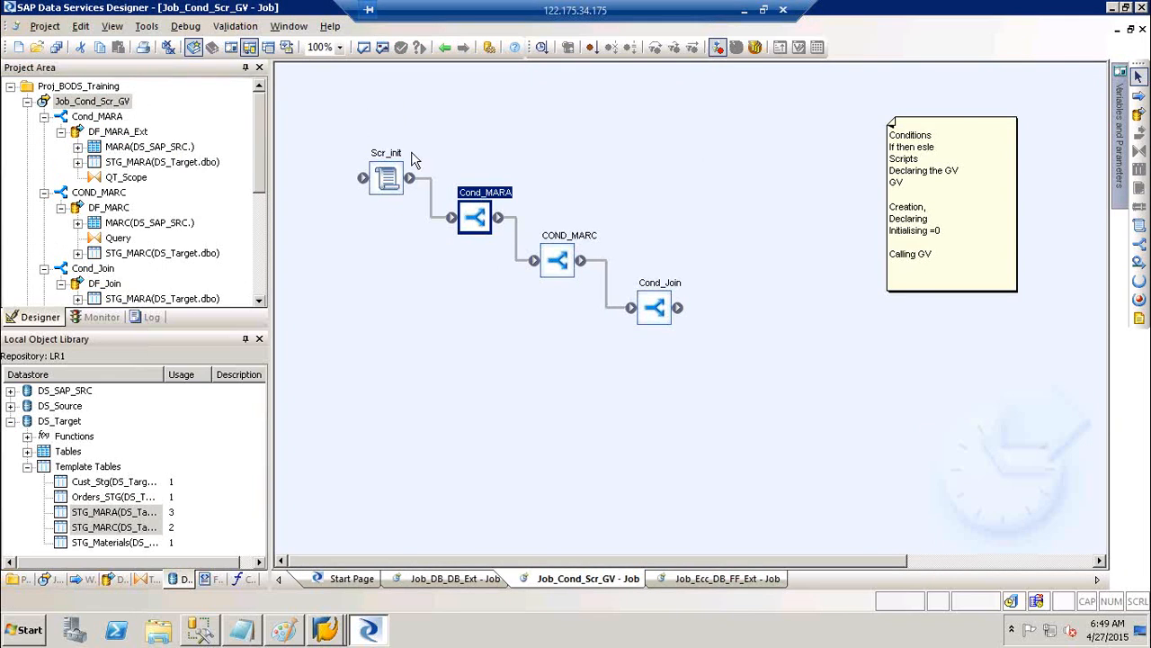
{"action": "double_click", "coordinate": [386, 155]}
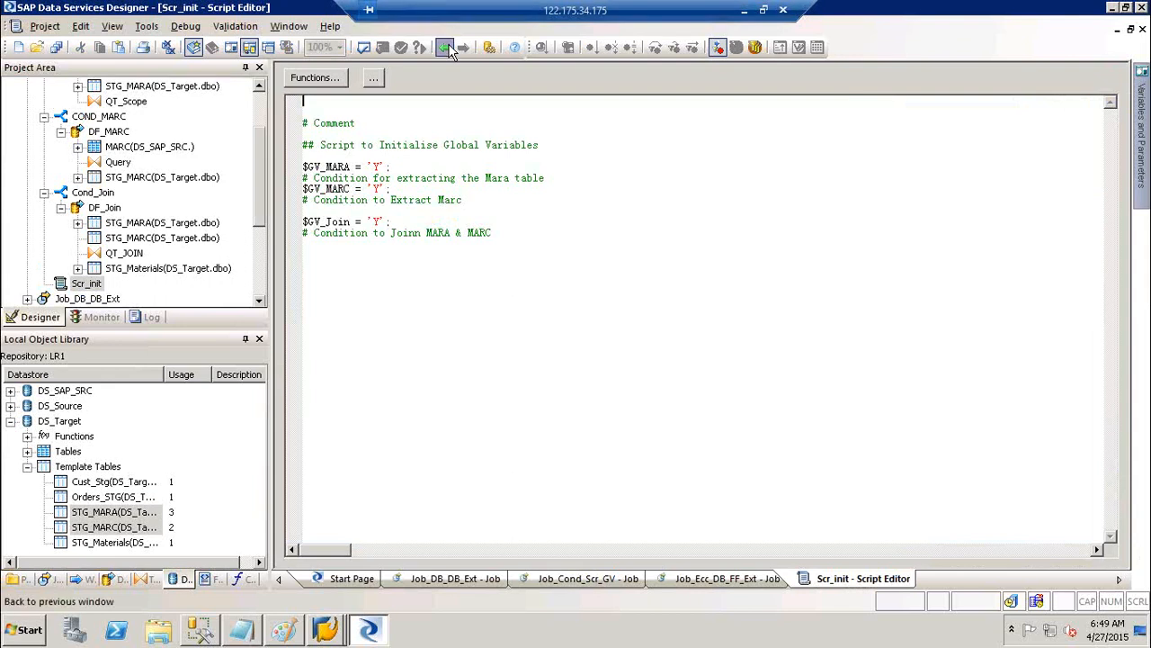
{"action": "left_click", "coordinate": [447, 48]}
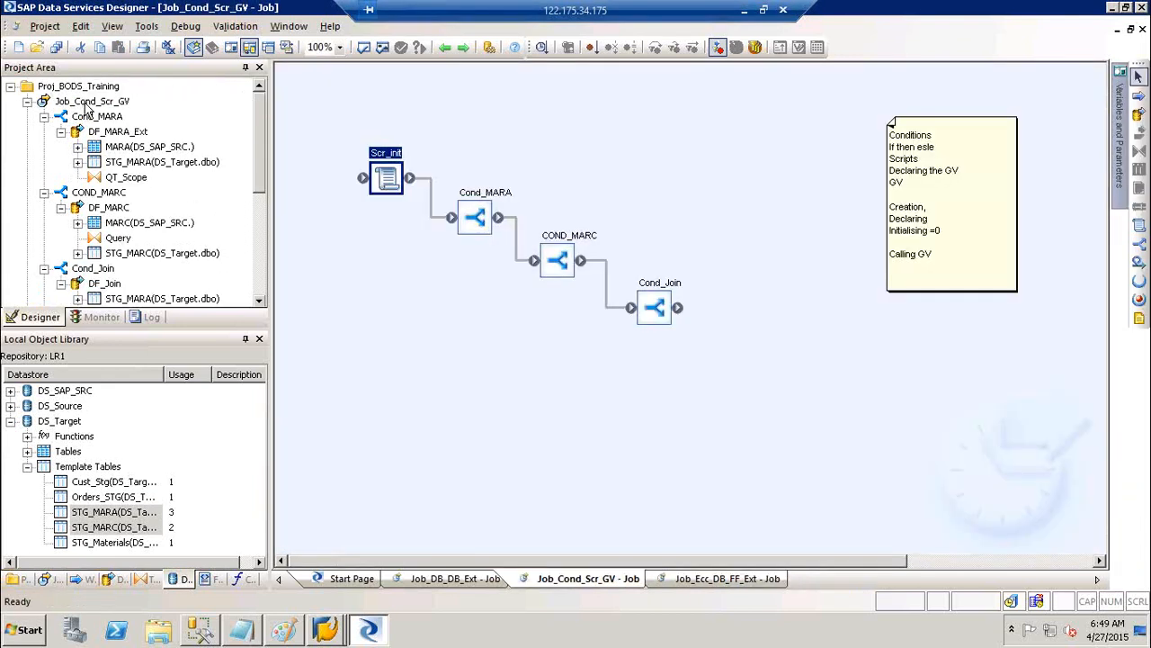
{"action": "right_click", "coordinate": [87, 102]}
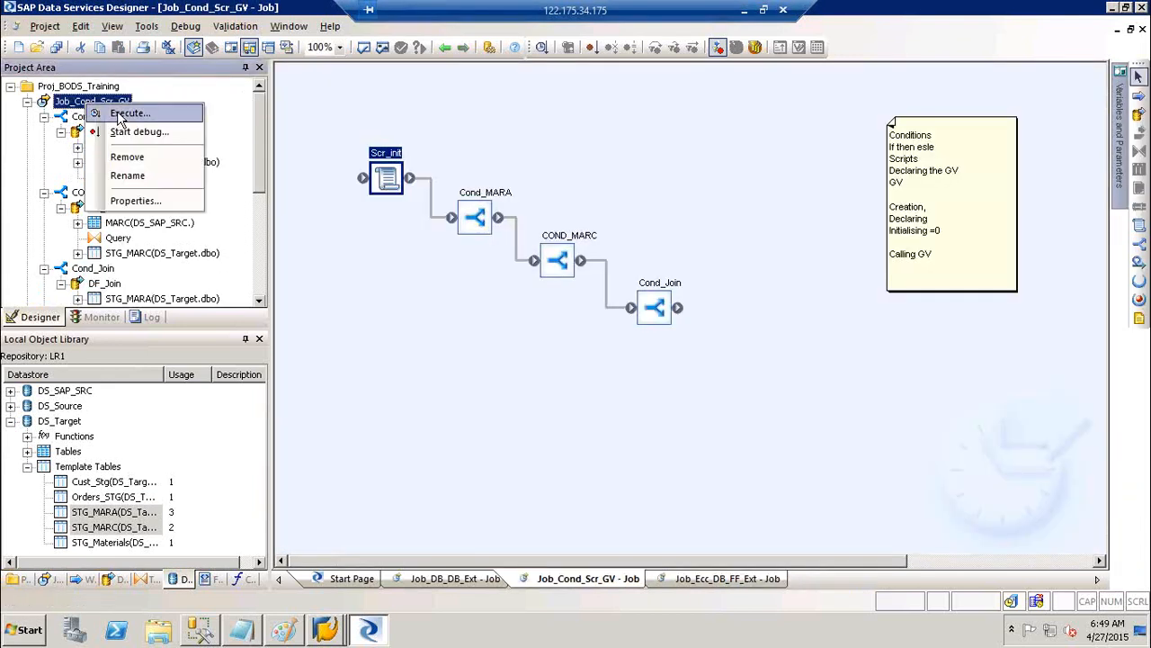
{"action": "left_click", "coordinate": [126, 113]}
{"action": "left_click", "coordinate": [556, 115]}
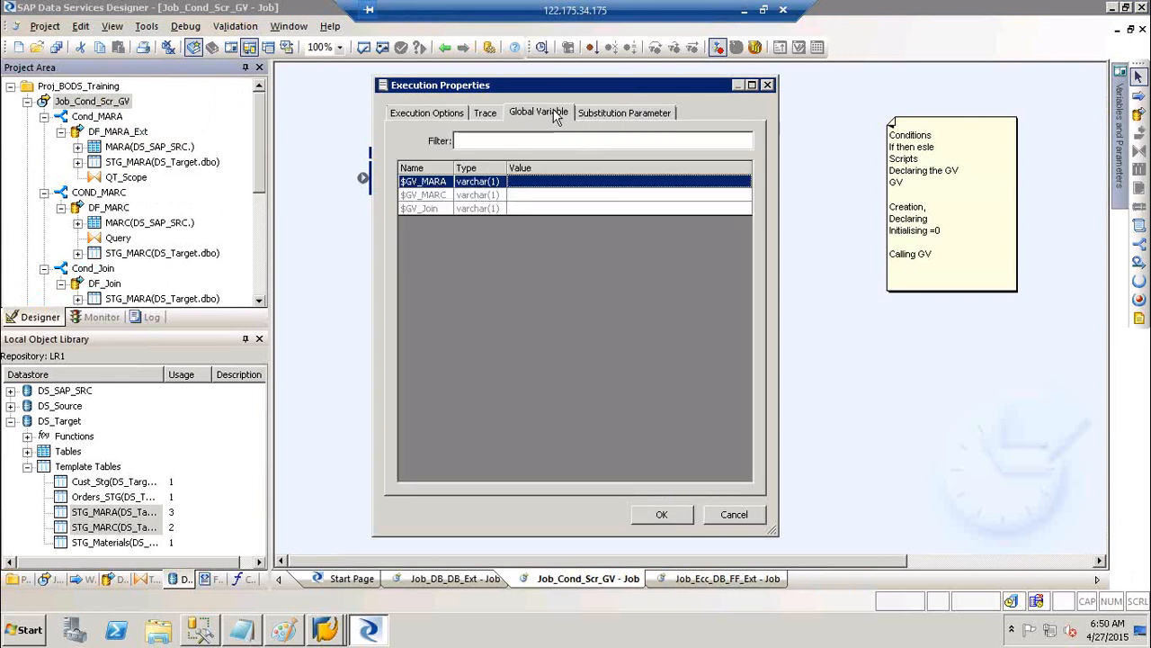
{"action": "left_click", "coordinate": [532, 182]}
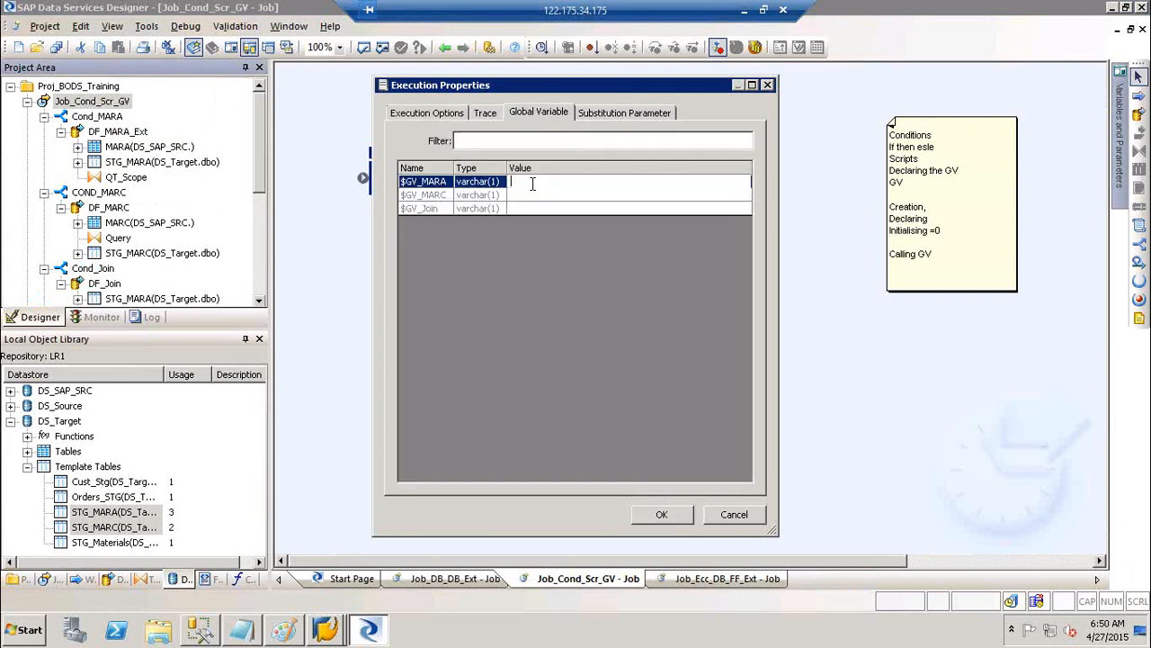
{"action": "type", "text": "Y'"}
{"action": "left_click", "coordinate": [520, 196]}
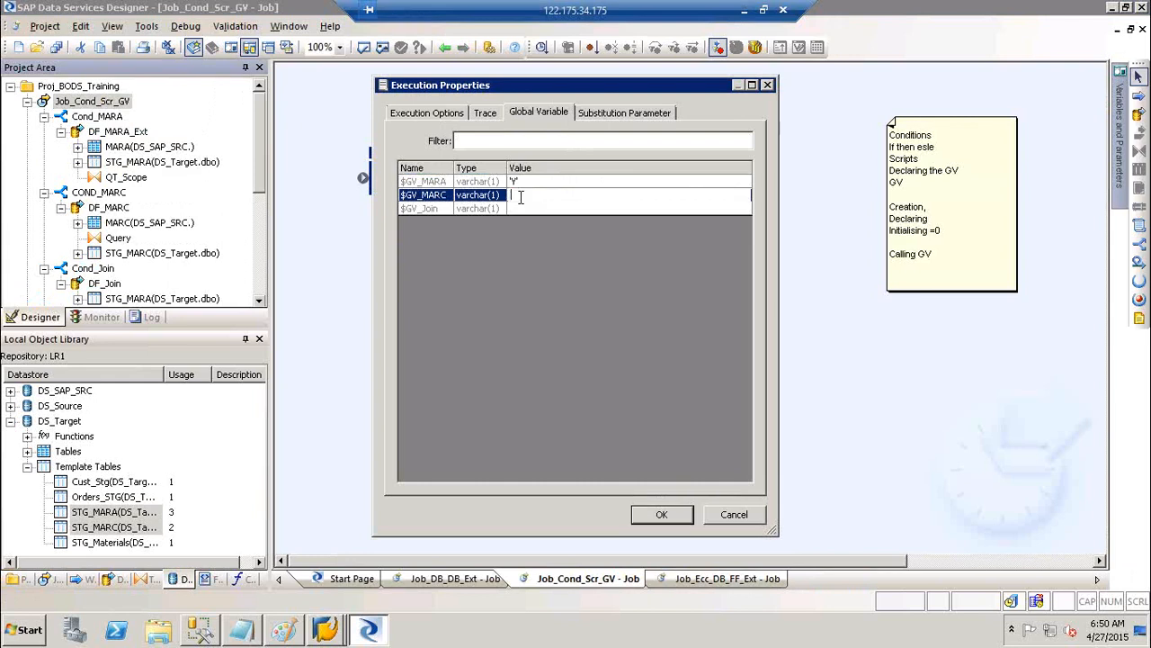
{"action": "type", "text": "'N'"}
{"action": "left_click", "coordinate": [517, 208]}
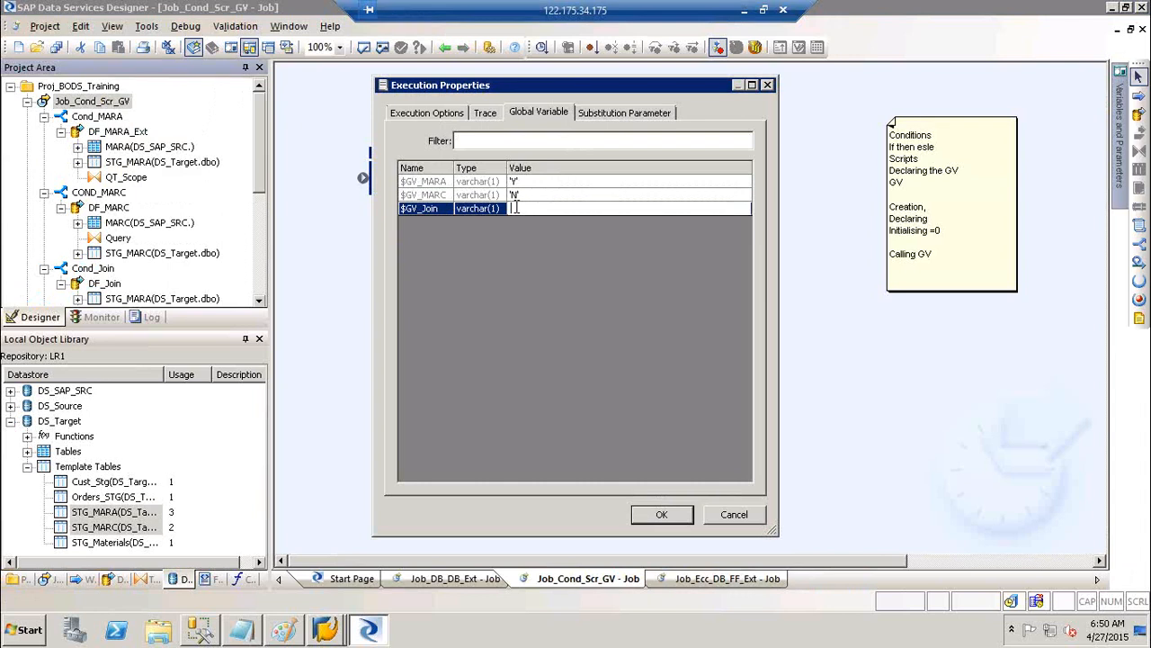
{"action": "type", "text": "'N'"}
{"action": "left_click", "coordinate": [736, 516]}
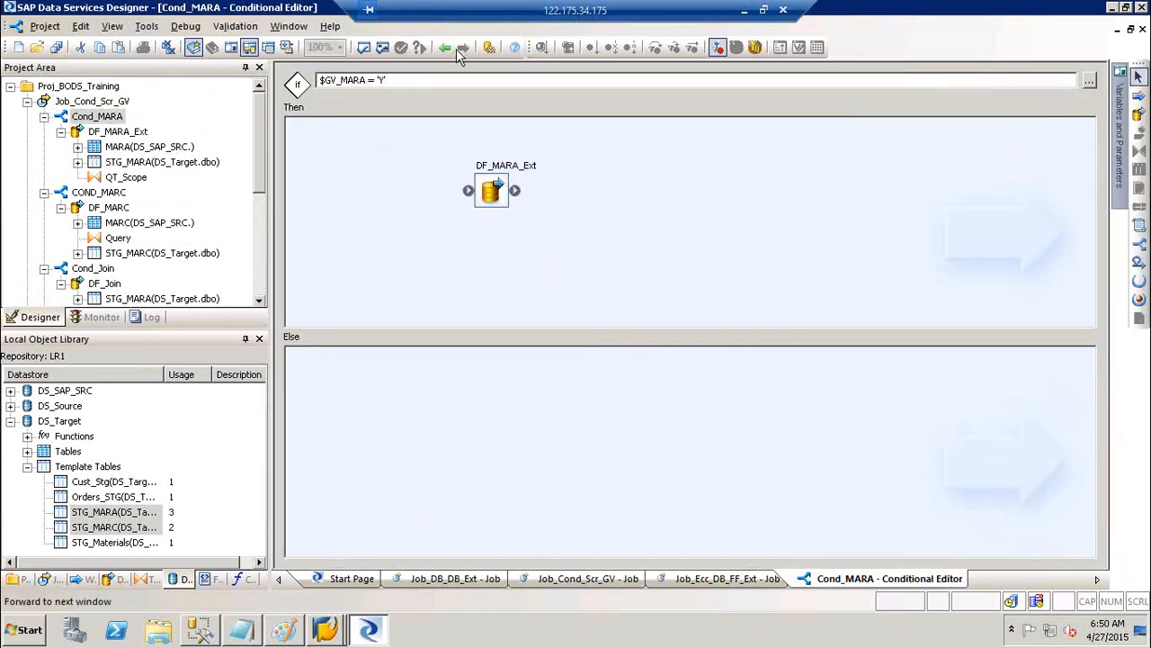
Return to the job diagram and, in Scr_init, replace 'Y' with 'N' for $GV_MARA and $GV_Join
{"action": "left_click", "coordinate": [451, 47]}
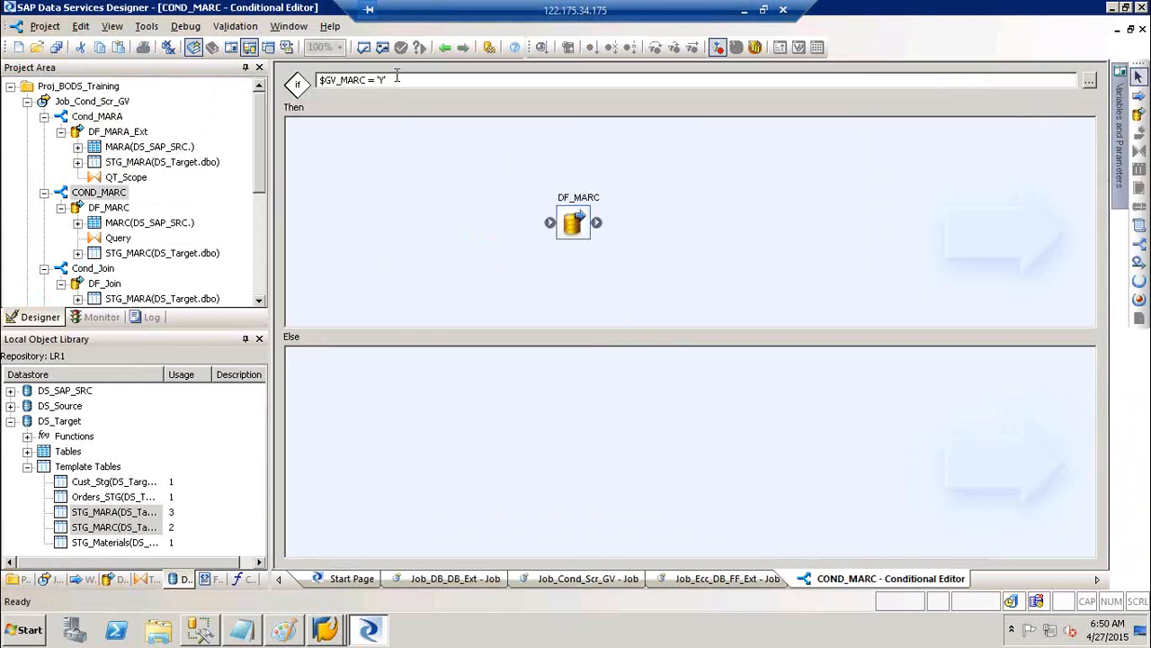
{"action": "left_click", "coordinate": [446, 46]}
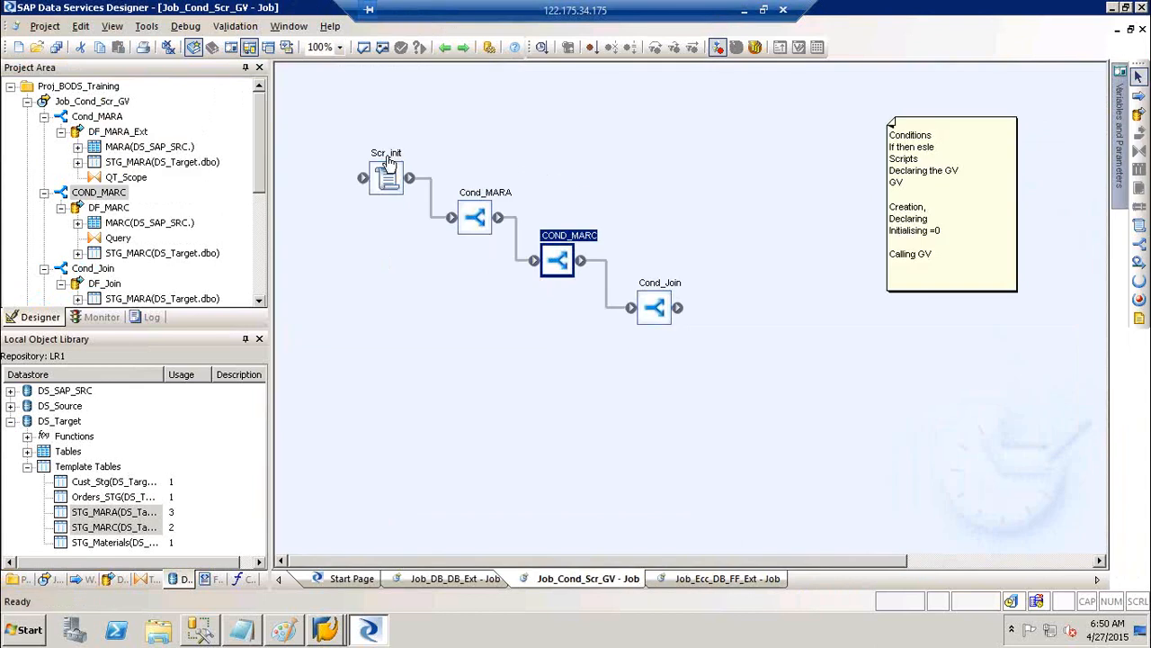
{"action": "left_click", "coordinate": [389, 164]}
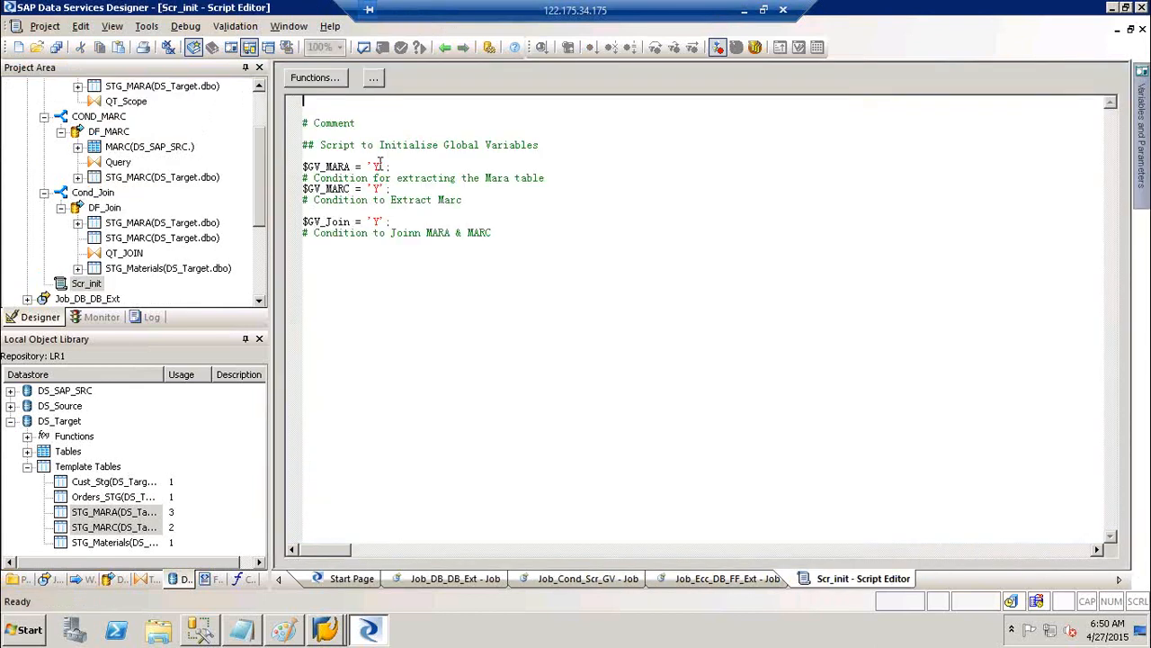
{"action": "left_click", "coordinate": [379, 166]}
{"action": "key", "text": "BackSpace"}
{"action": "type", "text": "N"}
{"action": "left_click", "coordinate": [379, 221]}
{"action": "key", "text": "BackSpace"}
{"action": "type", "text": "N"}
{"action": "left_click", "coordinate": [621, 306]}
Start executing Job_Cond_Scr_GV from its Project Area context menu
{"action": "left_click", "coordinate": [260, 100]}
{"action": "left_click", "coordinate": [94, 102]}
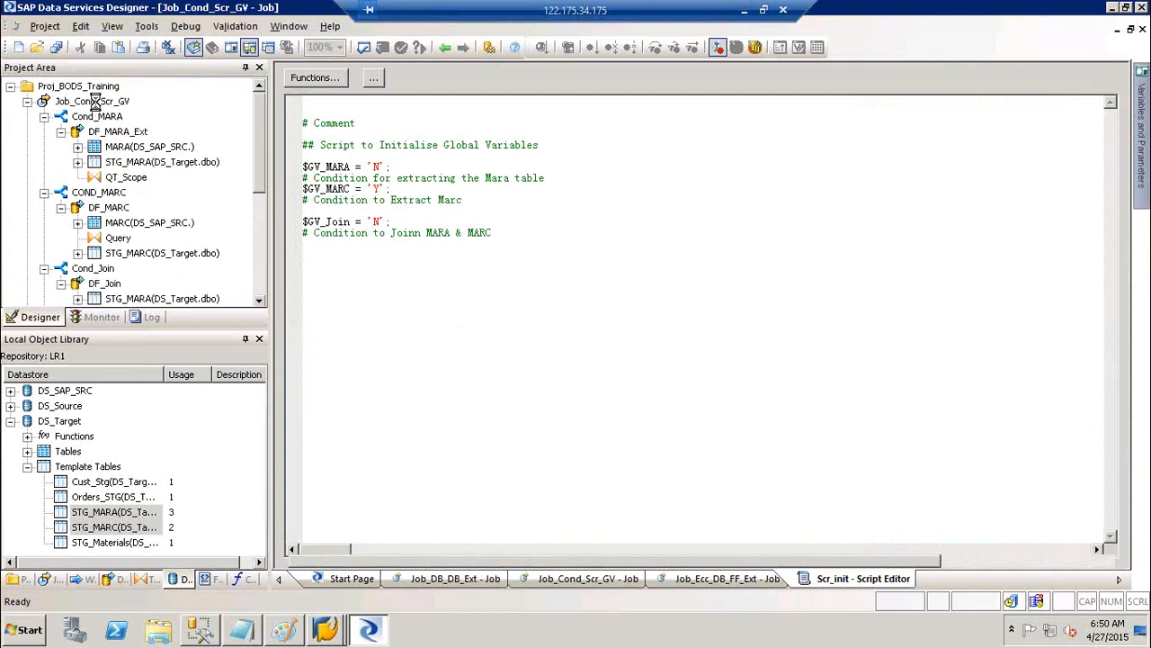
{"action": "right_click", "coordinate": [94, 101]}
{"action": "left_click", "coordinate": [135, 110]}
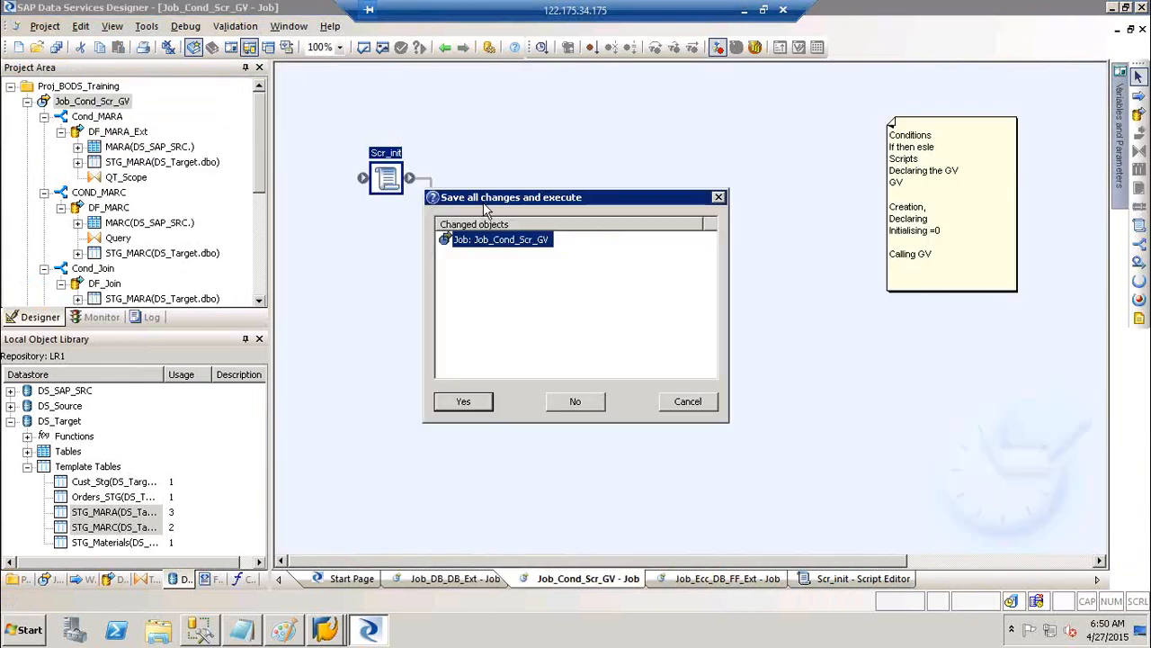
Save all changes, review the global variables, and launch Job_Cond_Scr_GV with default execution options
{"action": "left_click", "coordinate": [465, 401]}
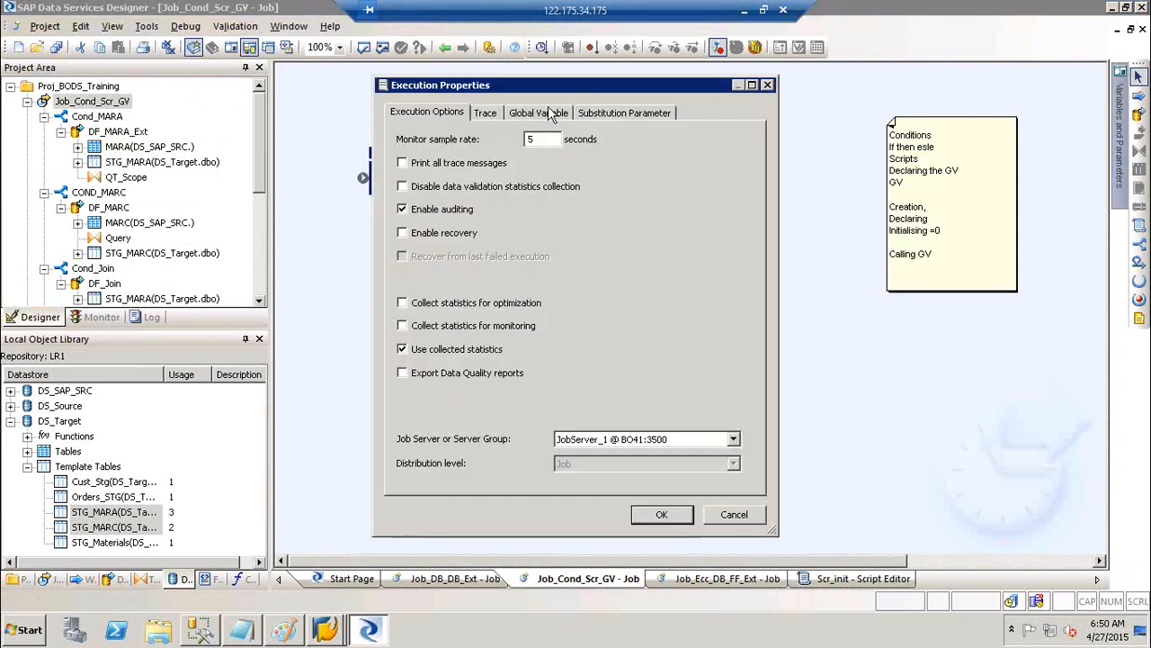
{"action": "left_click", "coordinate": [540, 114]}
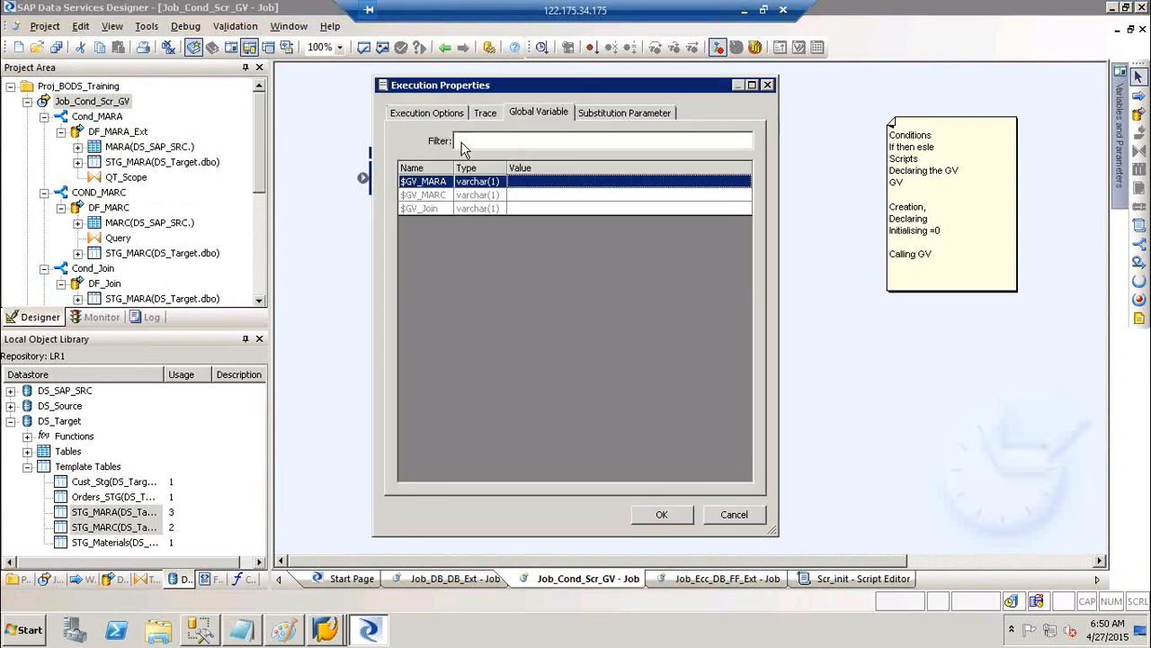
{"action": "left_click", "coordinate": [434, 115]}
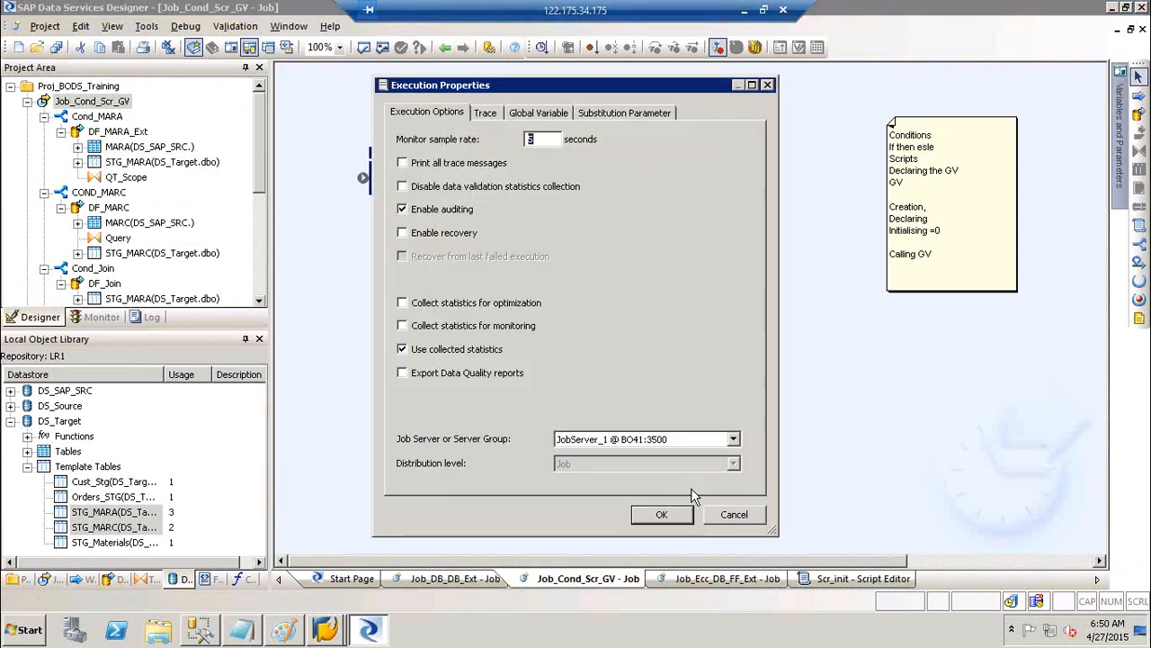
{"action": "left_click", "coordinate": [663, 513]}
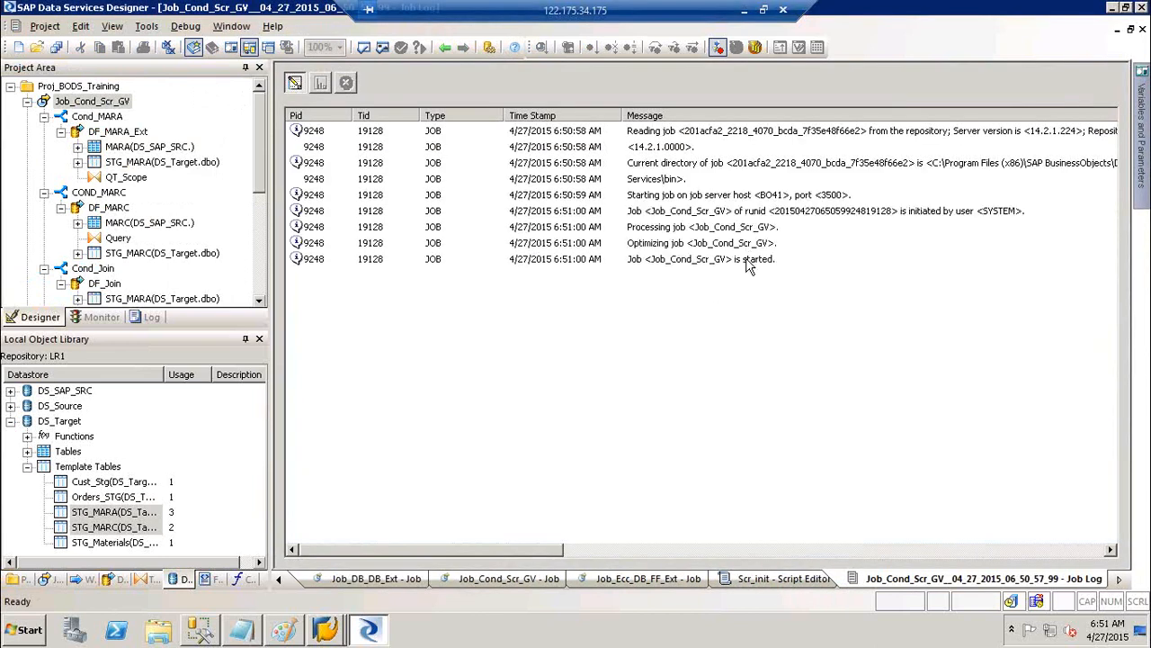
{"action": "left_click", "coordinate": [746, 260]}
Follow DF_MARC's start and DS_SAP_SRC transcoder log entries, then show the monitor's row counts per step
{"action": "left_click", "coordinate": [794, 275]}
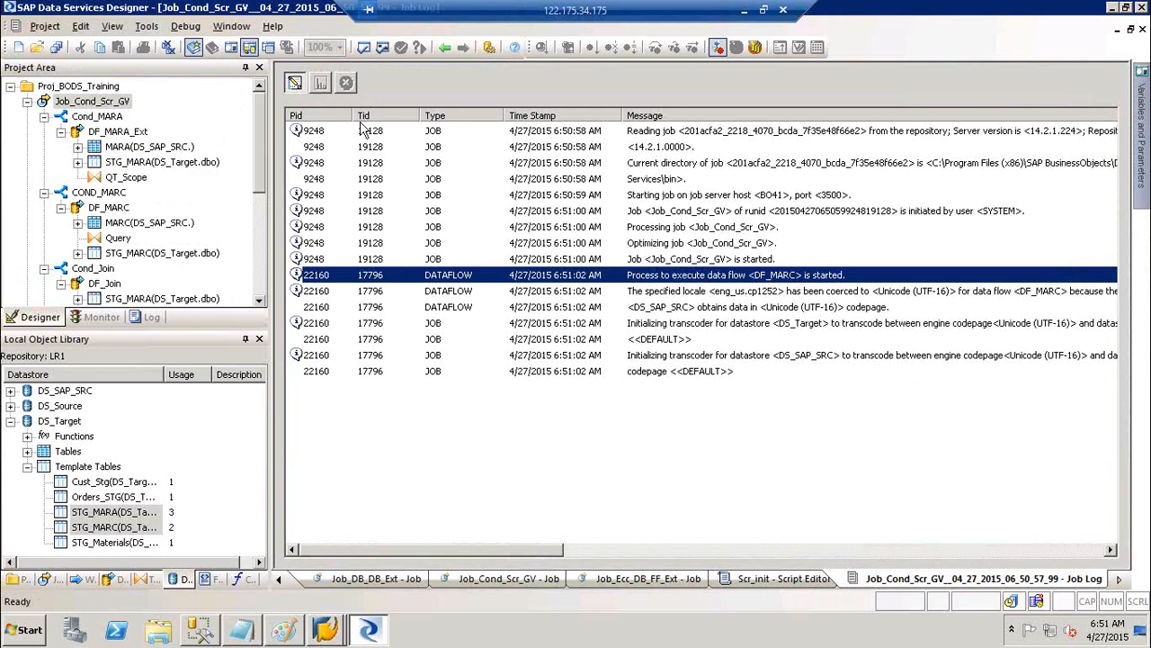
{"action": "left_click", "coordinate": [822, 356]}
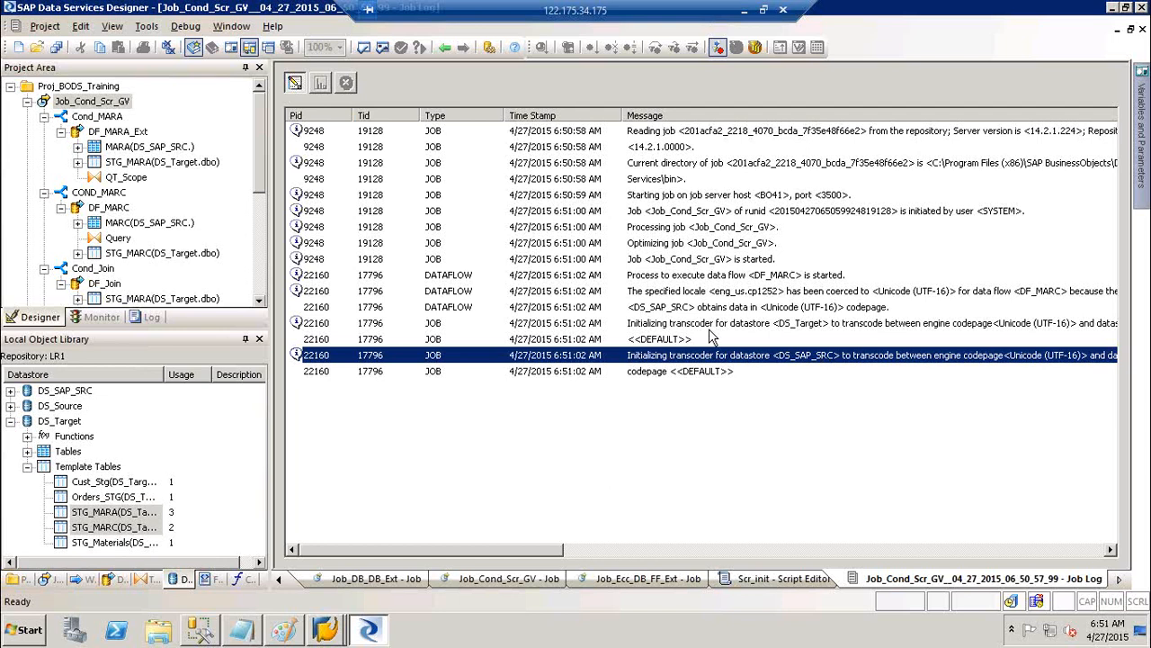
{"action": "left_click_drag", "start_coordinate": [528, 552], "coordinate": [310, 536]}
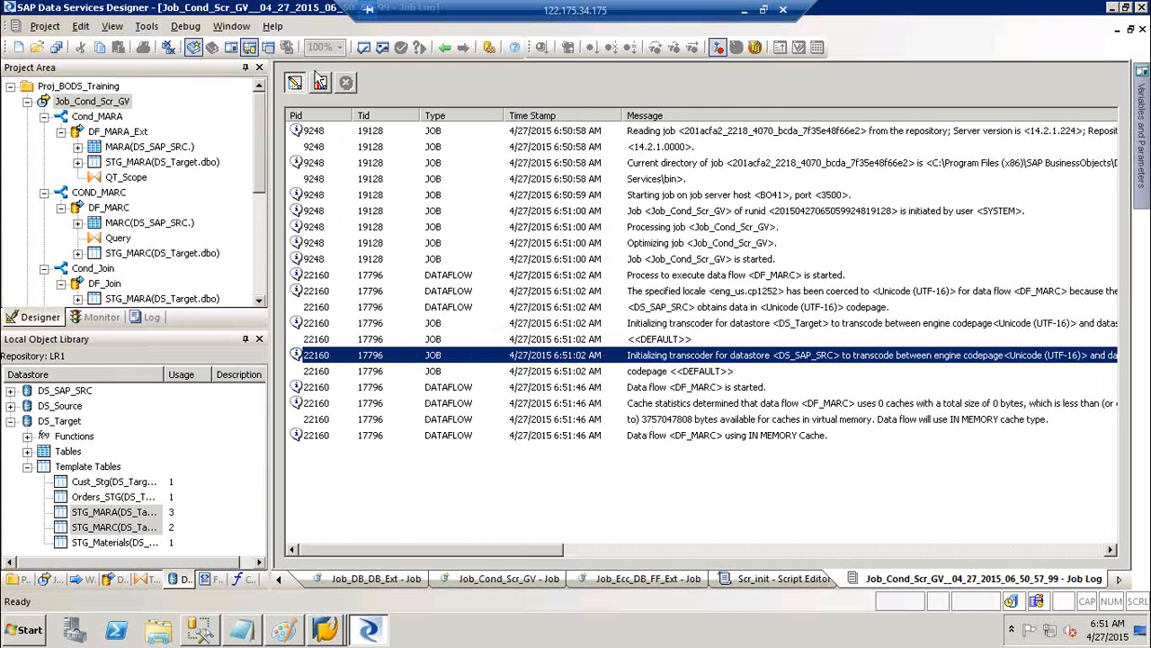
{"action": "left_click", "coordinate": [320, 84]}
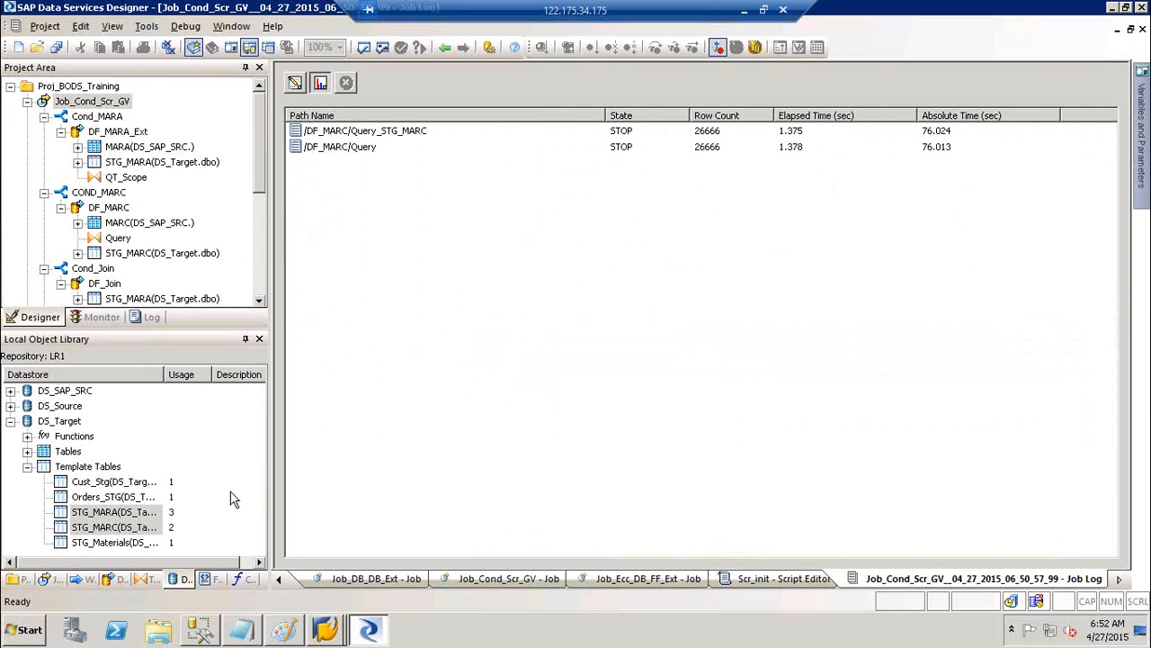
Switch the Local Object Library to Formats and go back to the Job_Cond_Scr_GV diagram
{"action": "left_click", "coordinate": [208, 578]}
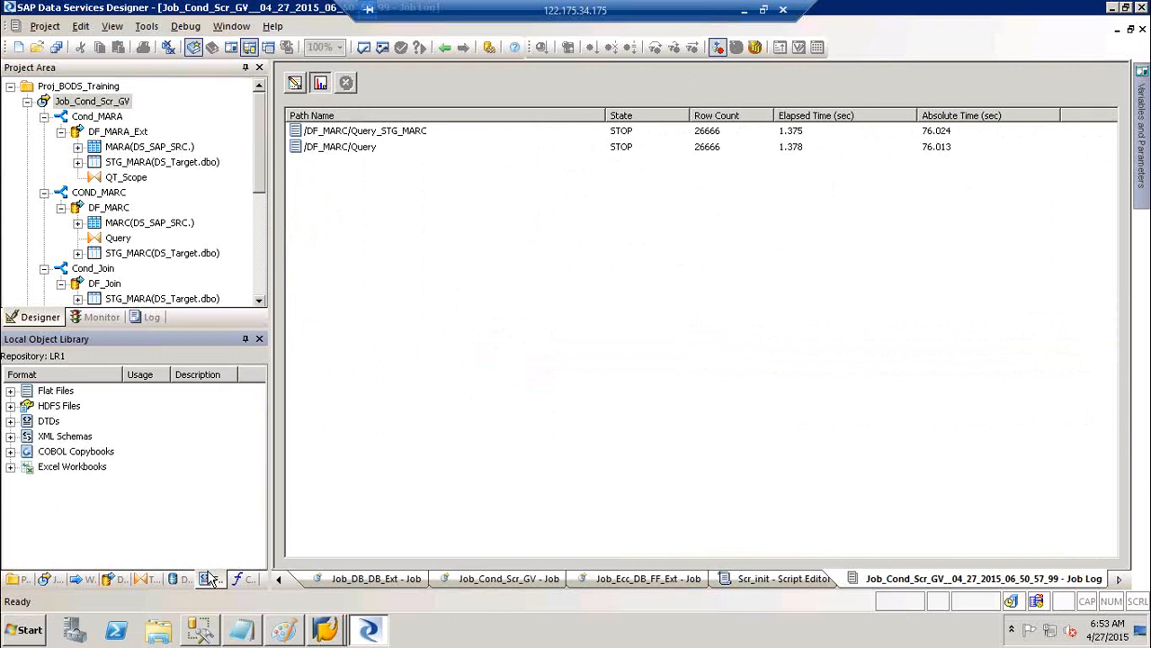
{"action": "left_click", "coordinate": [446, 50]}
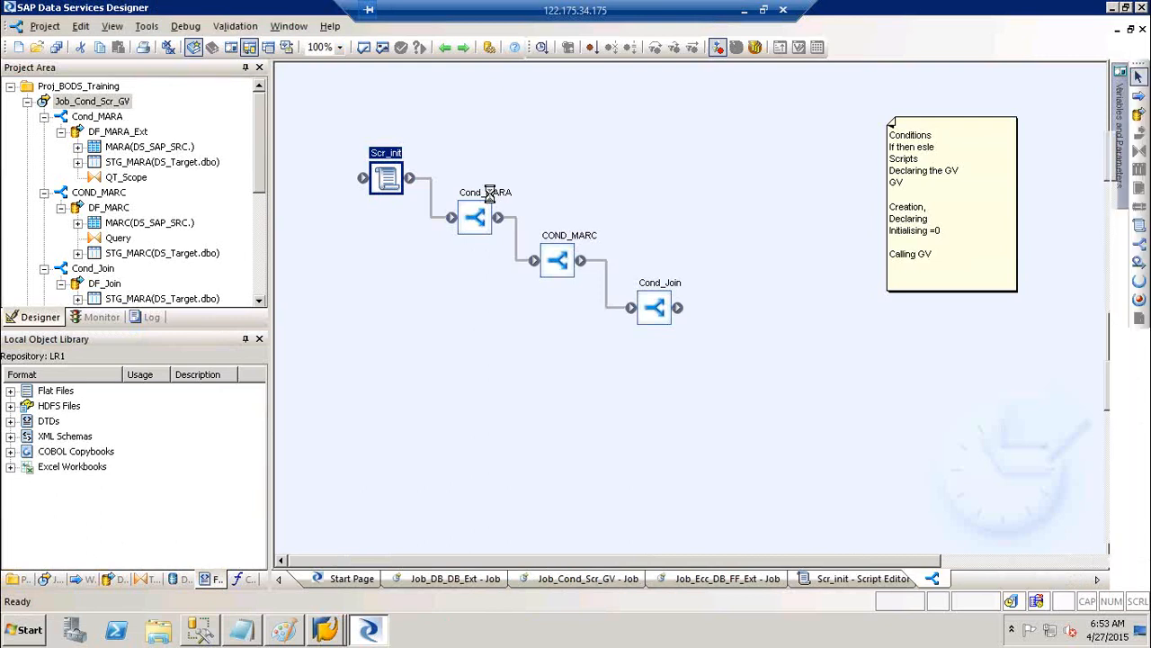
Drill from Cond_MARA into DF_MARA_Ext's QT_Scope query, check the MATNR mapping, and return to the job
{"action": "double_click", "coordinate": [489, 193]}
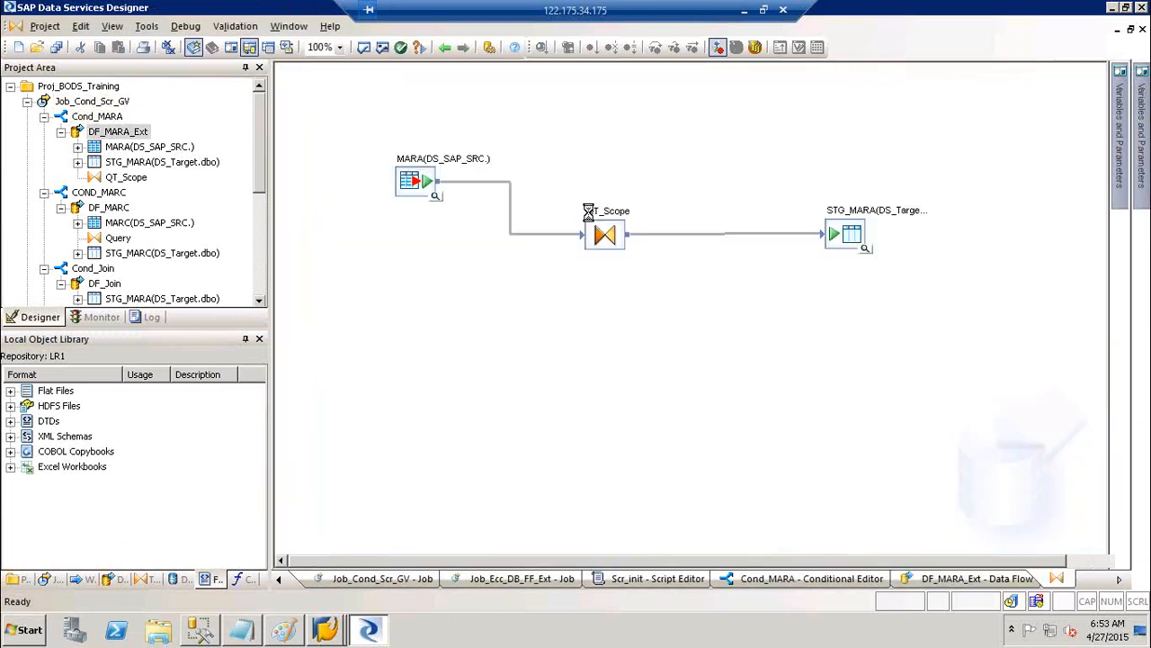
{"action": "double_click", "coordinate": [589, 214]}
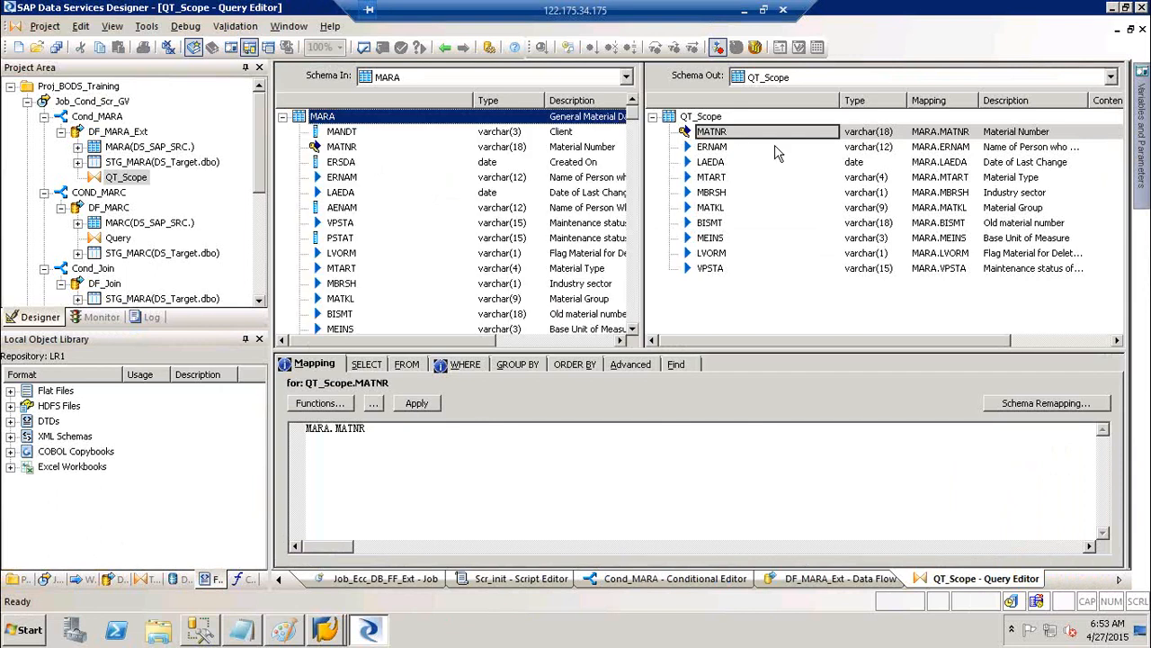
{"action": "left_click", "coordinate": [727, 132]}
{"action": "left_click", "coordinate": [444, 49]}
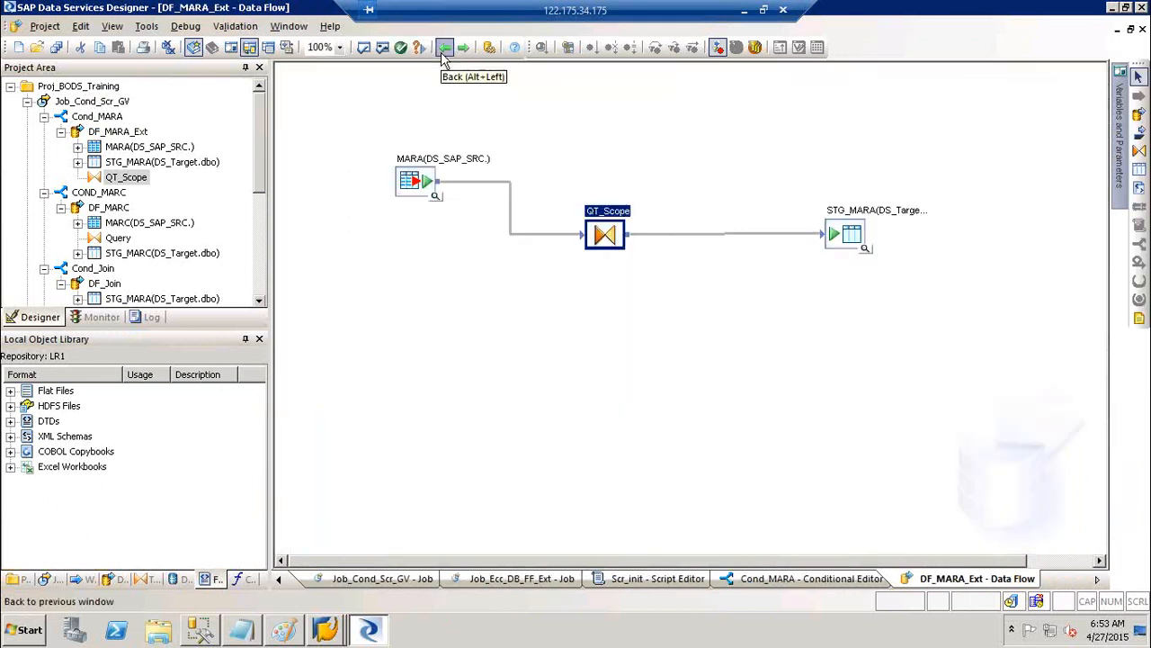
{"action": "left_click", "coordinate": [443, 46]}
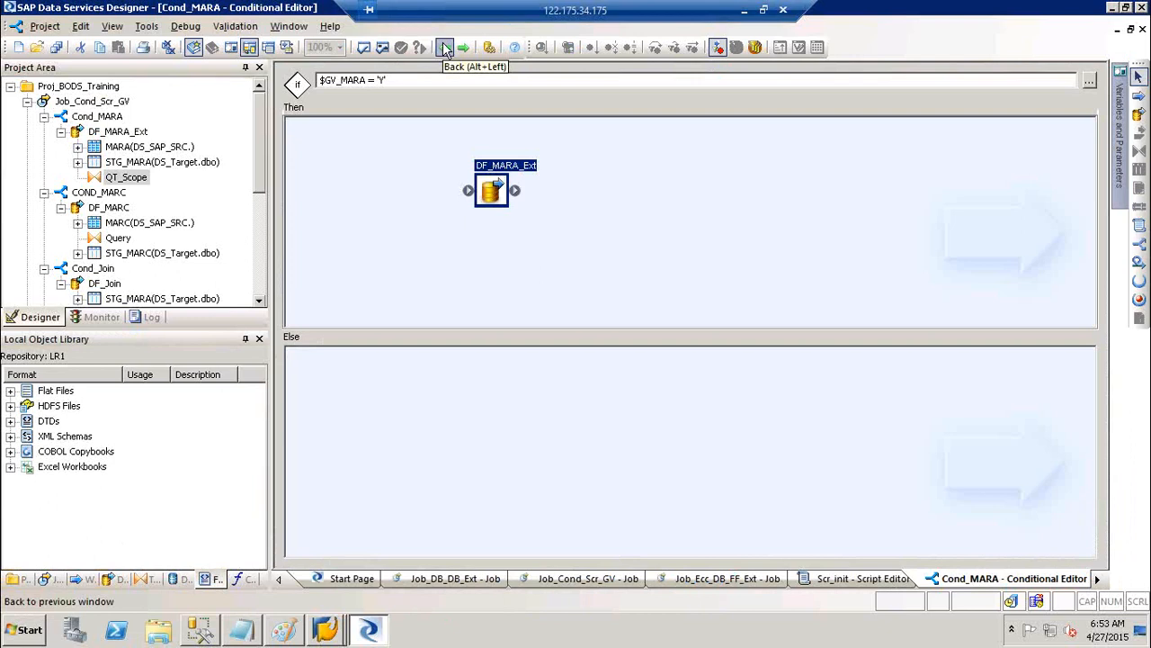
{"action": "left_click", "coordinate": [443, 47]}
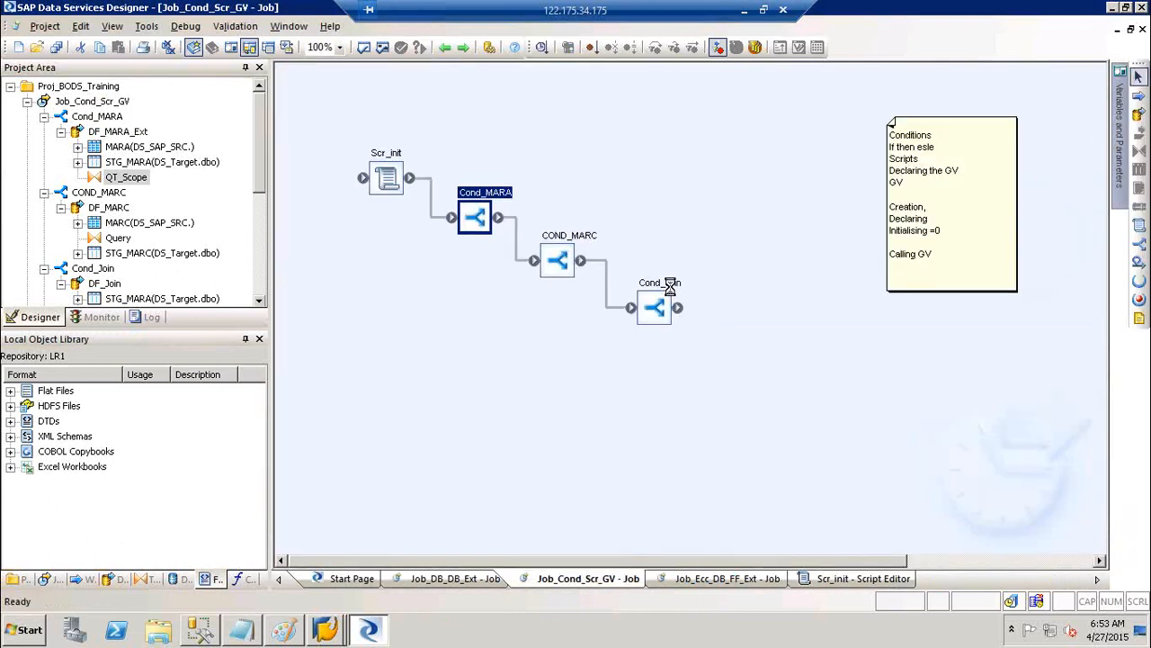
Open DF_Join's QT_JOIN query to review its join mappings, then back out and select Cond_MARA
{"action": "double_click", "coordinate": [591, 196]}
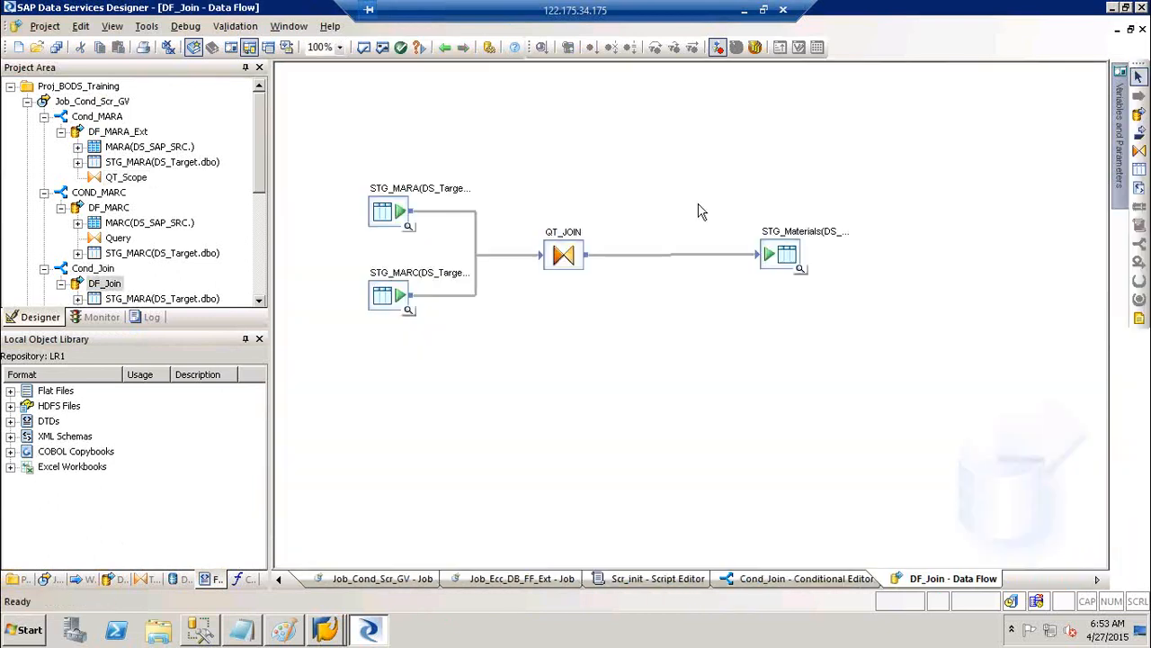
{"action": "double_click", "coordinate": [560, 243]}
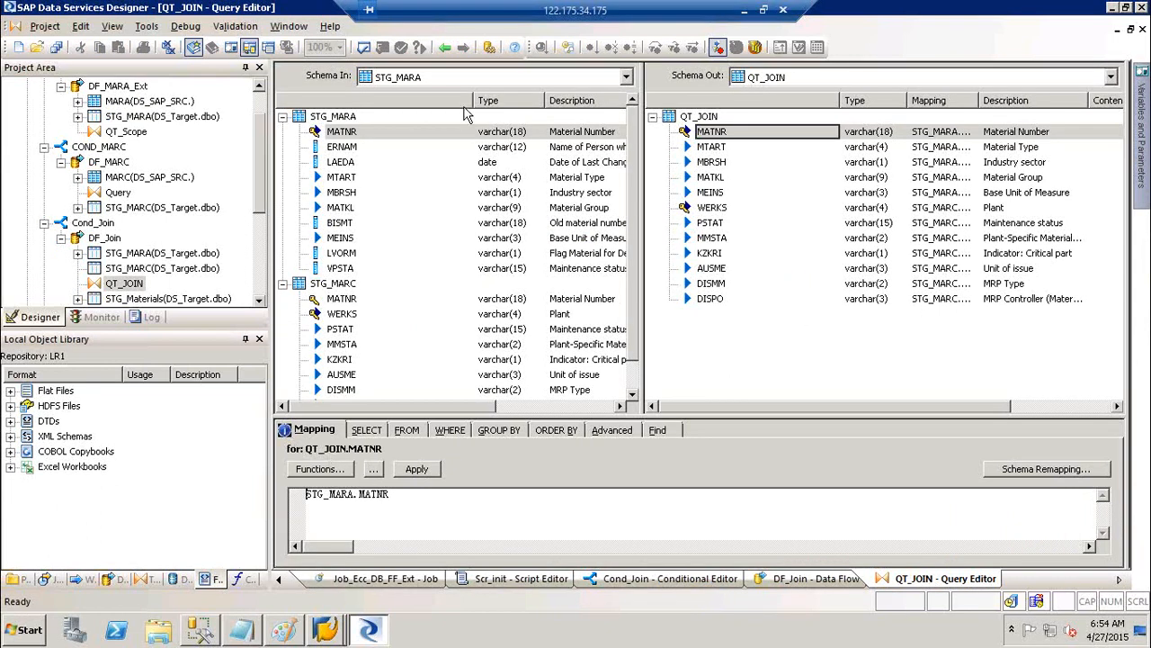
{"action": "left_click", "coordinate": [443, 48]}
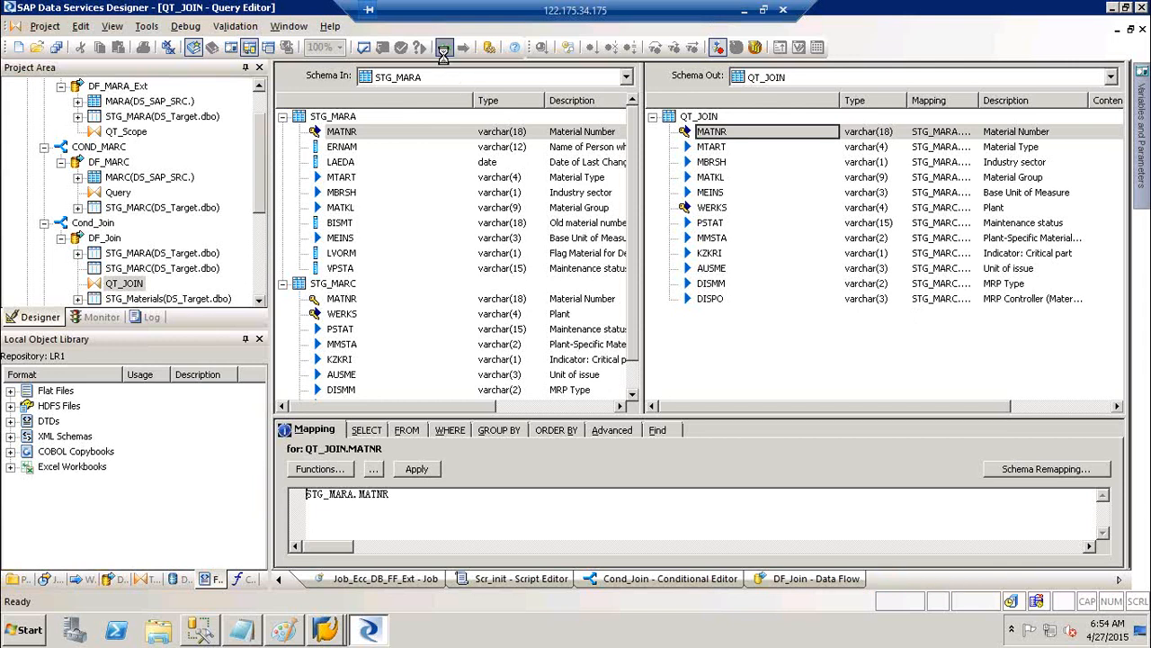
{"action": "left_click", "coordinate": [443, 48]}
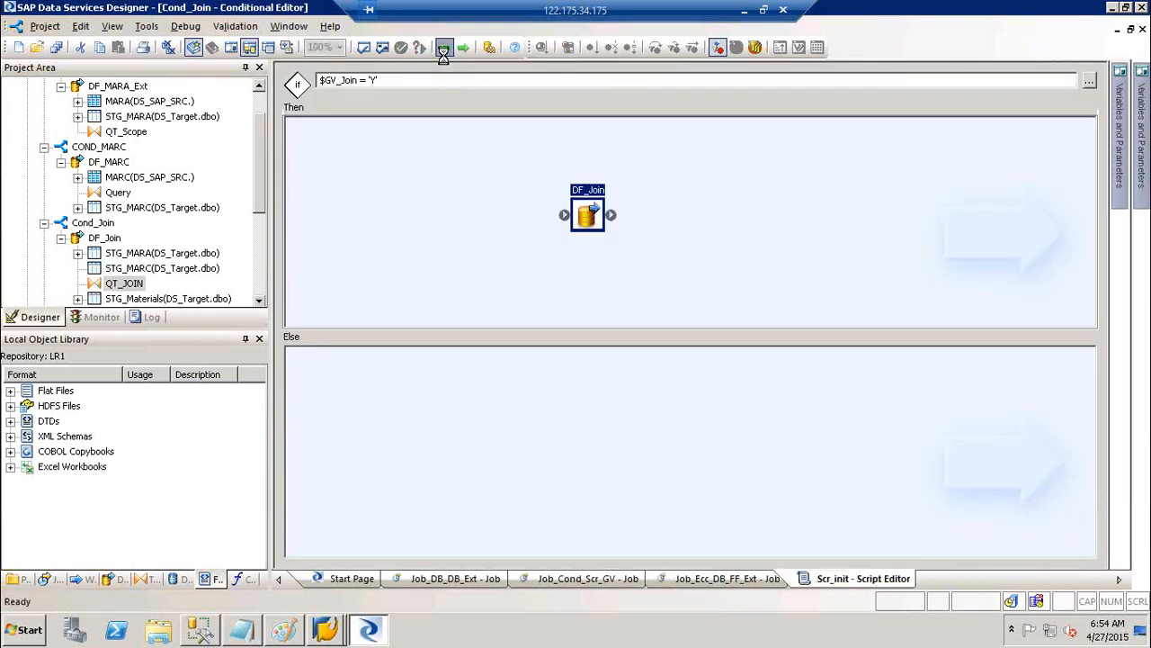
{"action": "left_click", "coordinate": [444, 48]}
{"action": "left_click", "coordinate": [493, 195]}
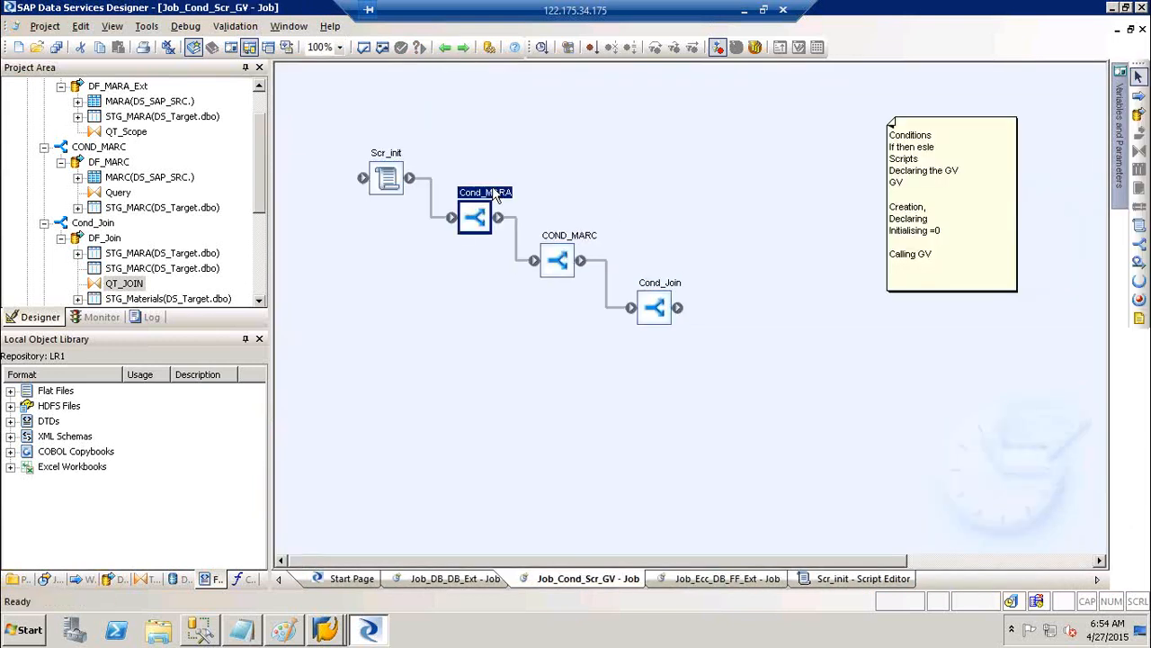
{"action": "double_click", "coordinate": [492, 196]}
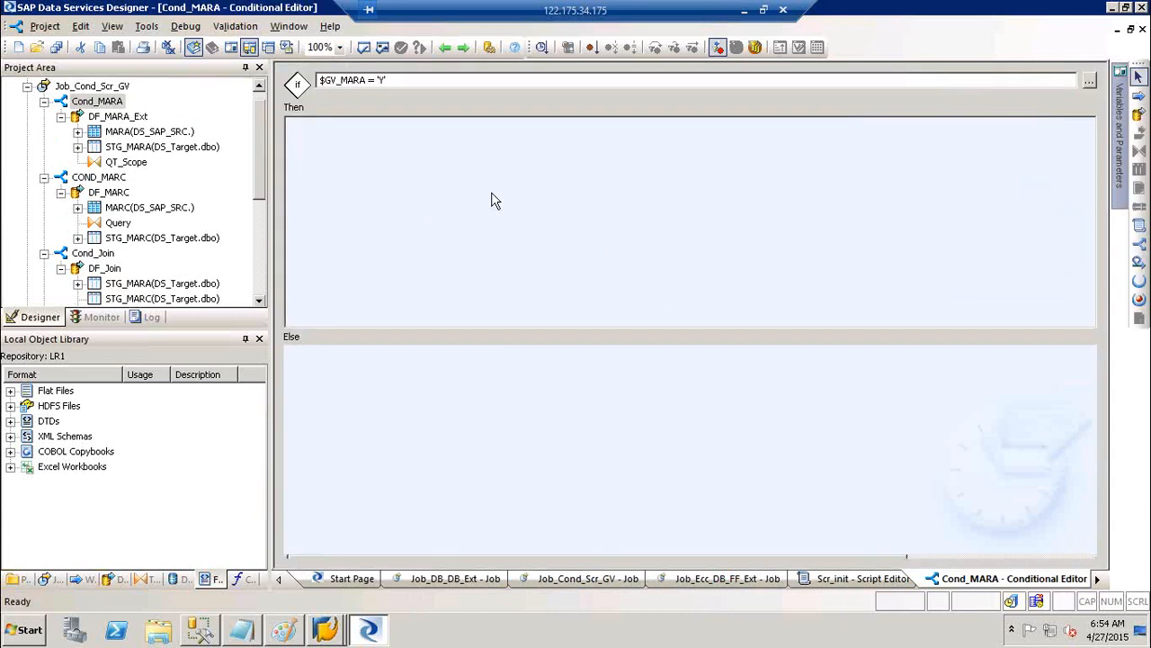
{"action": "double_click", "coordinate": [502, 169]}
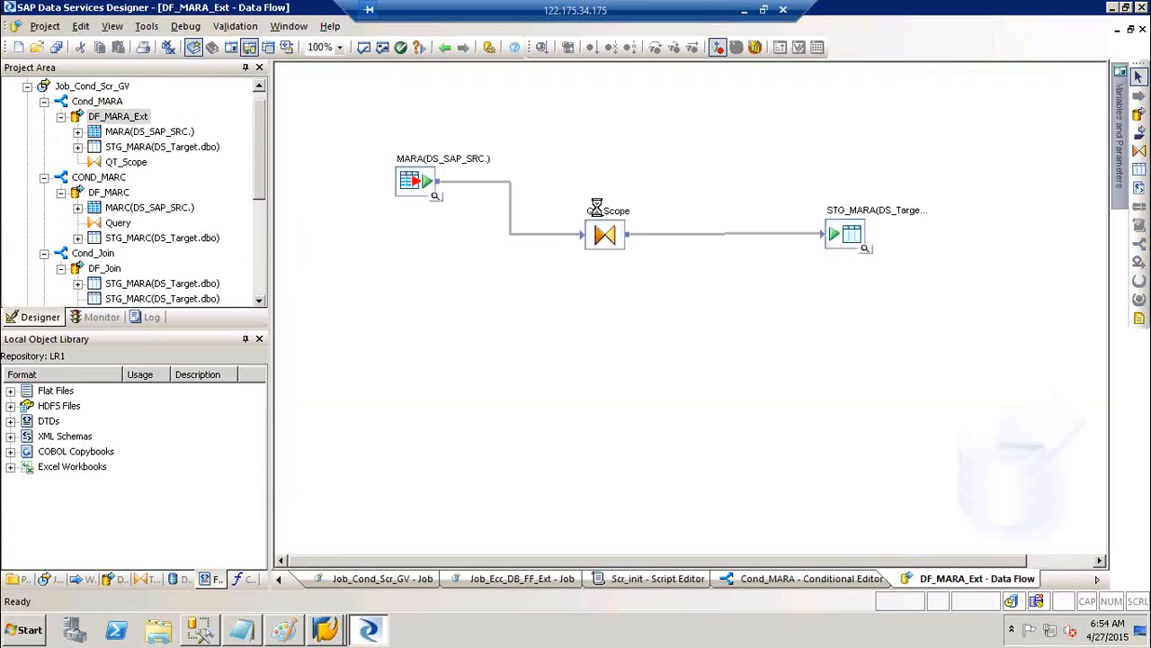
{"action": "double_click", "coordinate": [599, 216]}
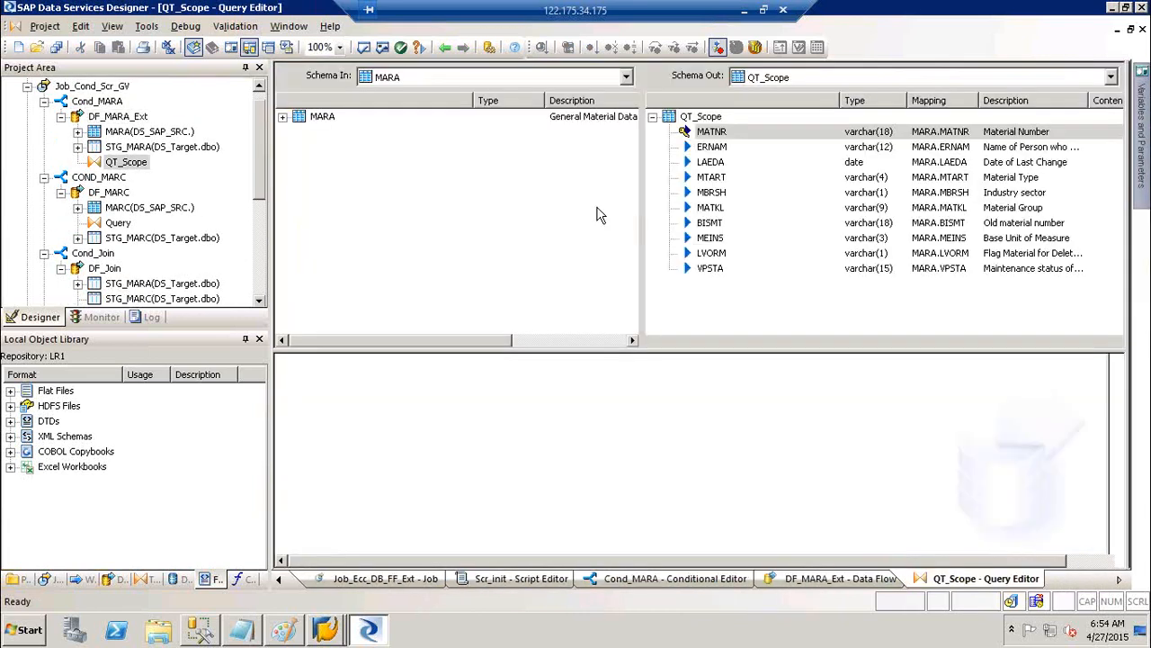
{"action": "left_click", "coordinate": [463, 367]}
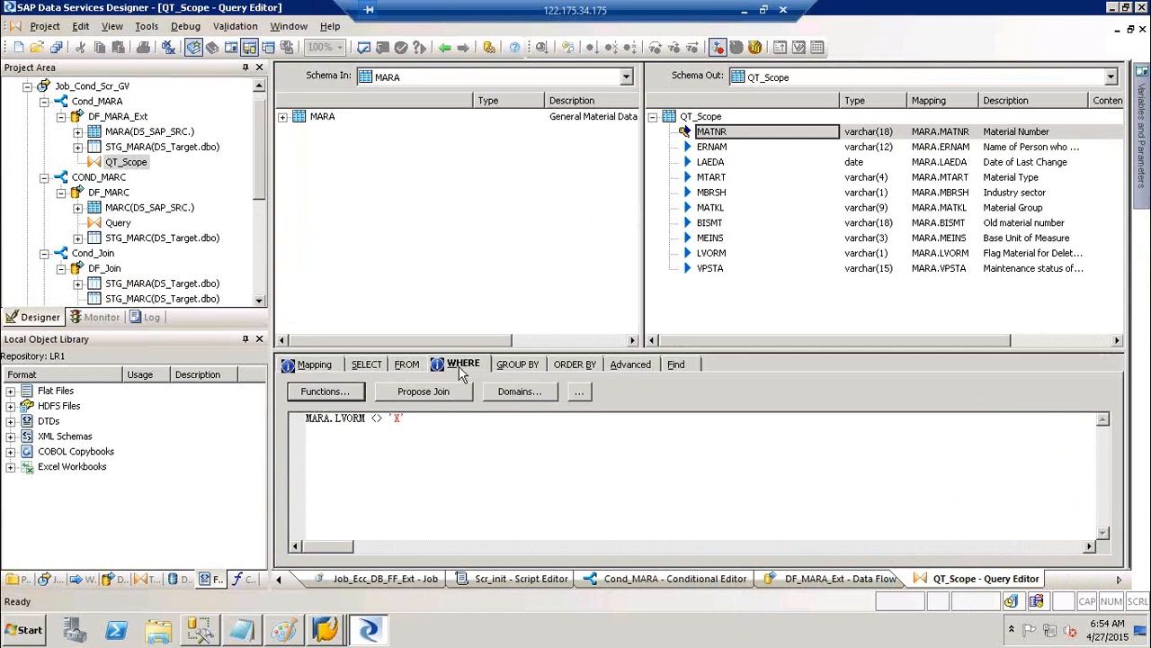
{"action": "left_click", "coordinate": [422, 419]}
{"action": "left_click_drag", "start_coordinate": [422, 419], "coordinate": [281, 419]}
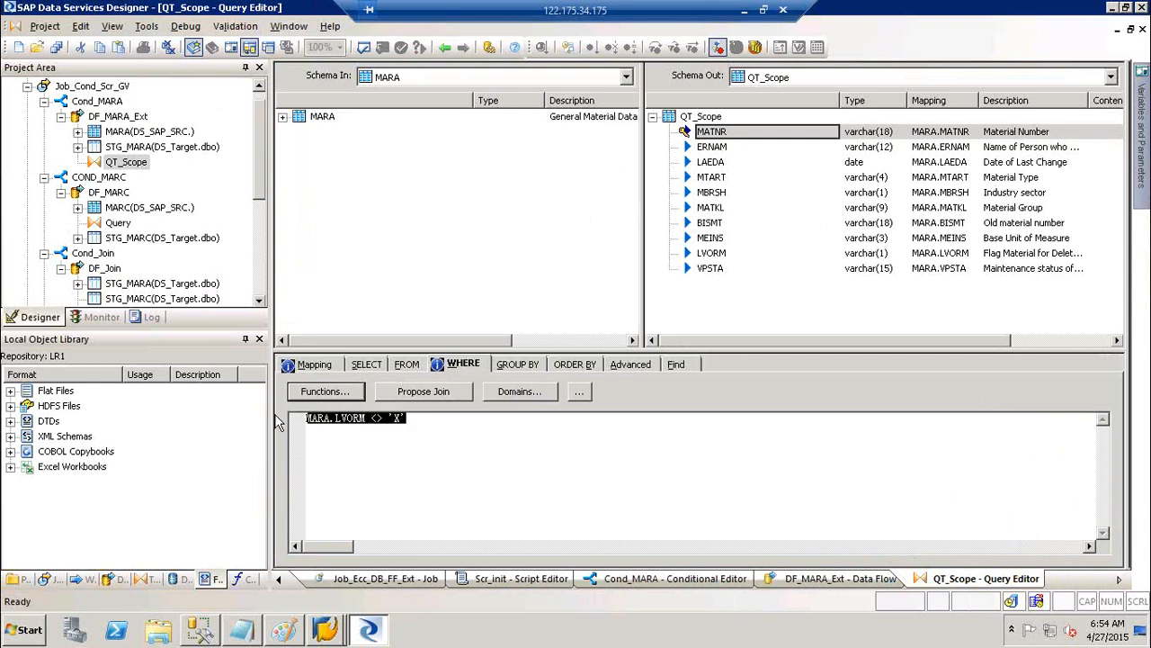
{"action": "left_click", "coordinate": [522, 367]}
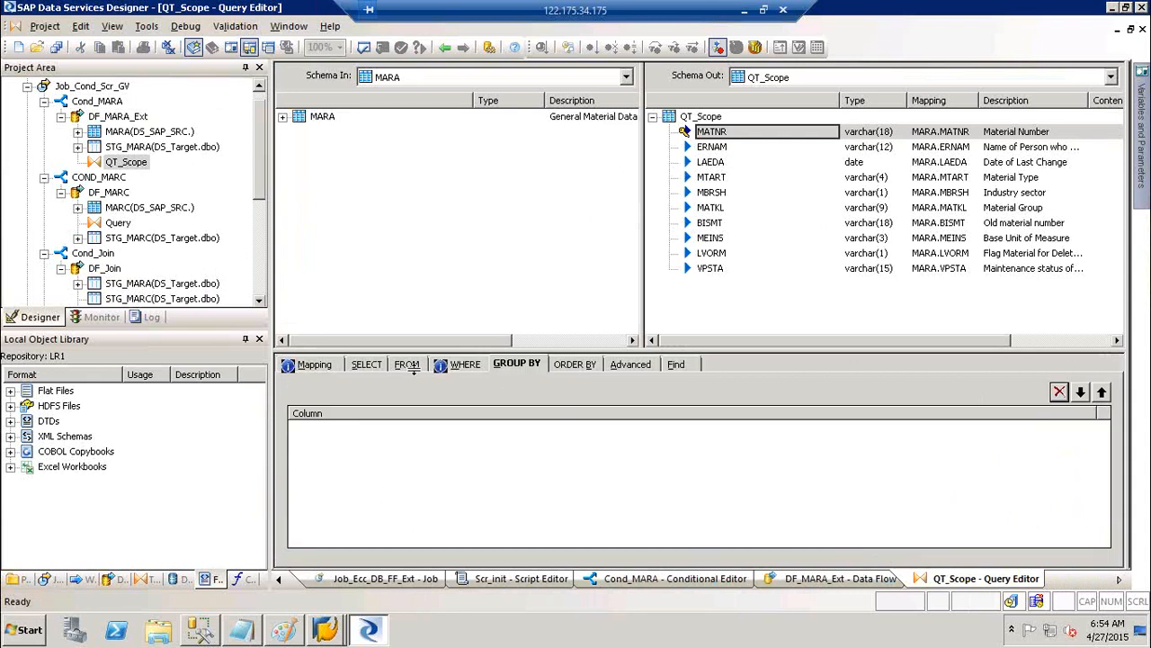
{"action": "left_click", "coordinate": [332, 370]}
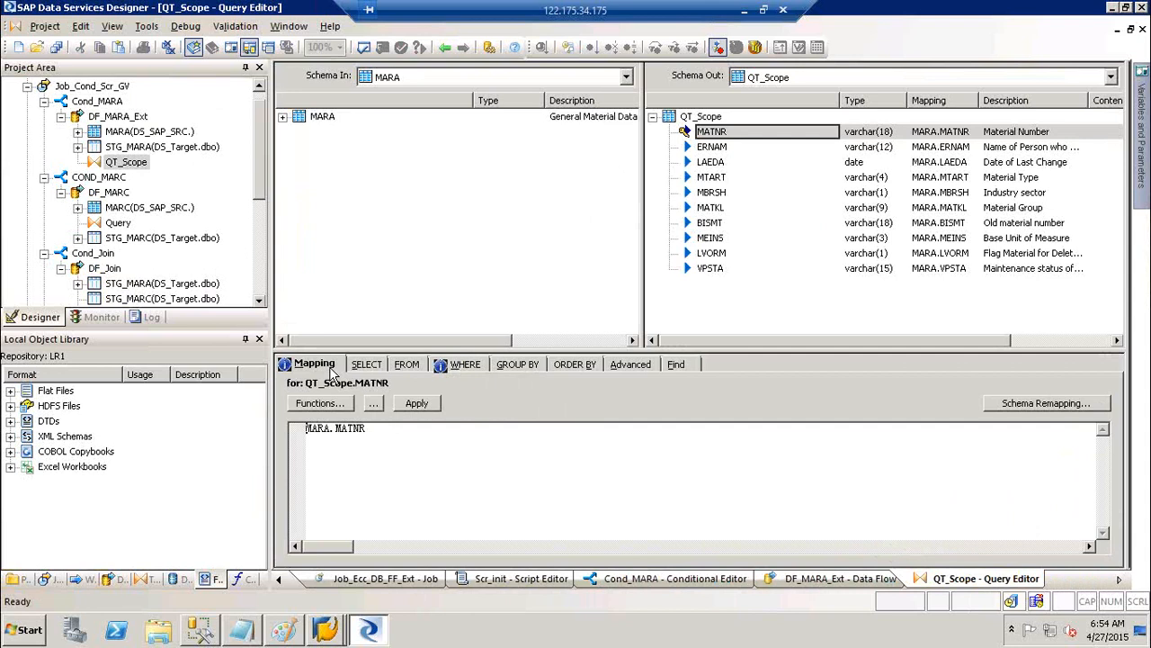
{"action": "left_click", "coordinate": [443, 52]}
{"action": "left_click", "coordinate": [440, 49]}
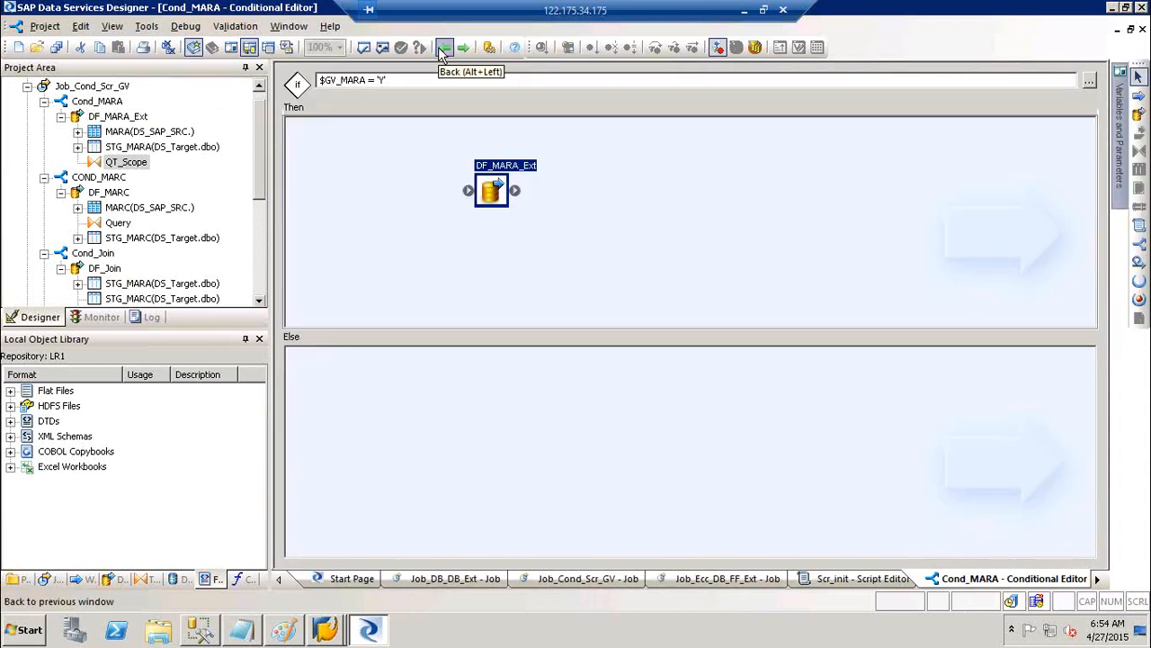
{"action": "left_click", "coordinate": [442, 48]}
{"action": "left_click", "coordinate": [442, 49]}
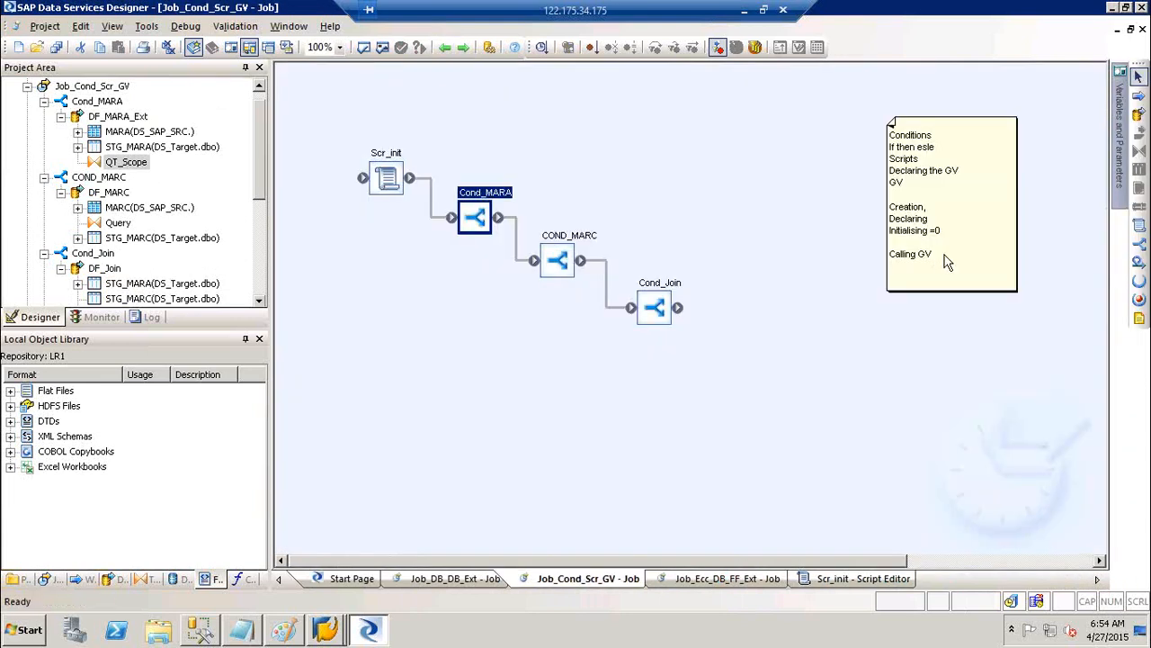
Review Scr_init's lines, then inspect DF_MARC inside COND_MARC and close its STG_MARC preview
{"action": "double_click", "coordinate": [383, 153]}
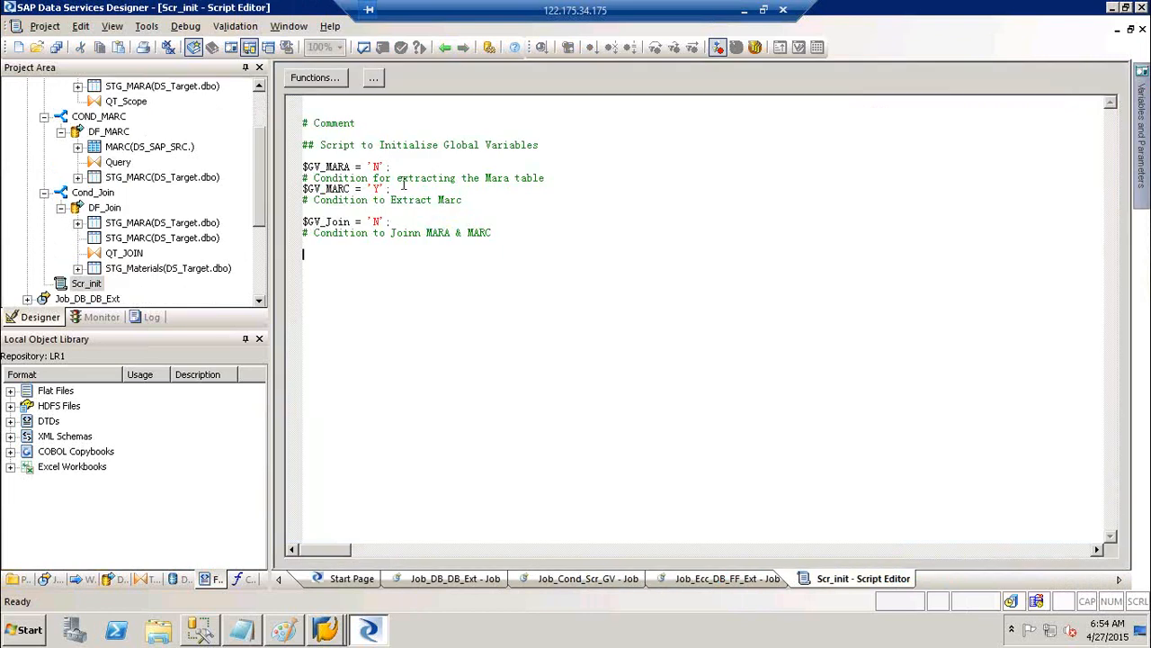
{"action": "left_click_drag", "start_coordinate": [403, 189], "coordinate": [246, 179]}
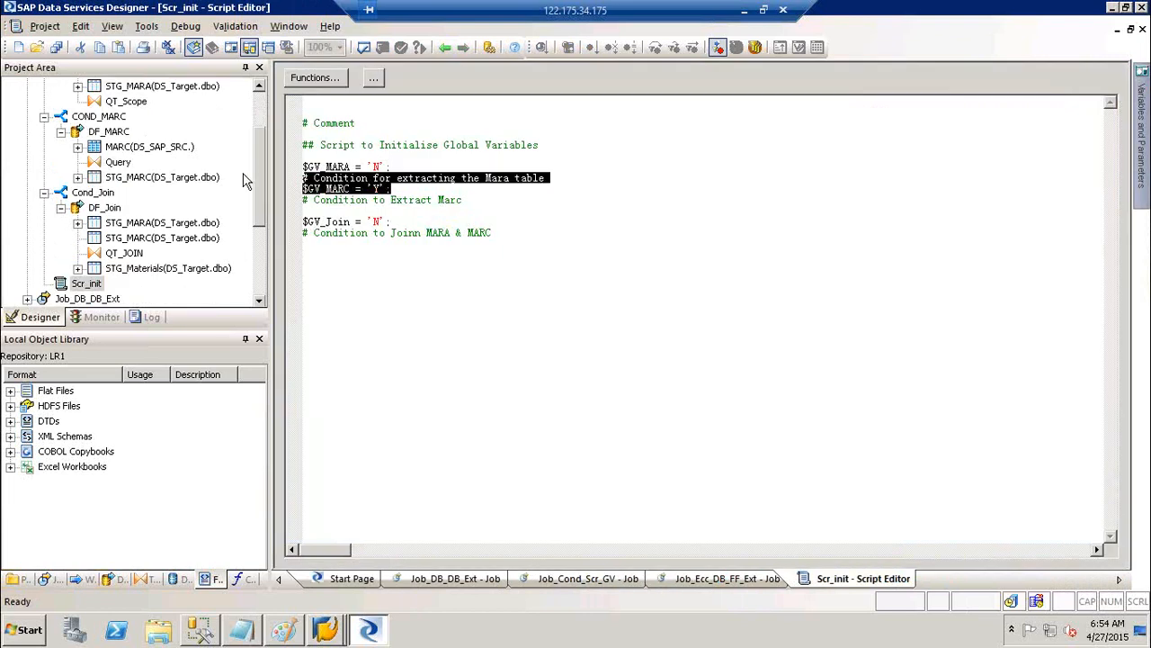
{"action": "left_click", "coordinate": [444, 46]}
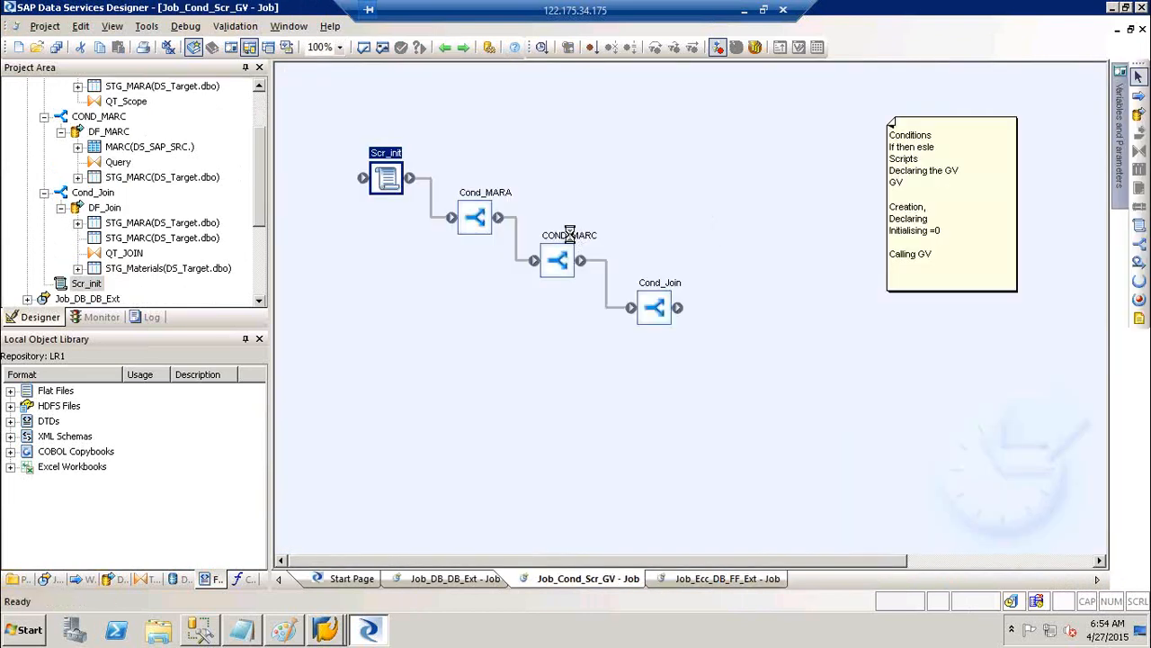
{"action": "left_click", "coordinate": [569, 233]}
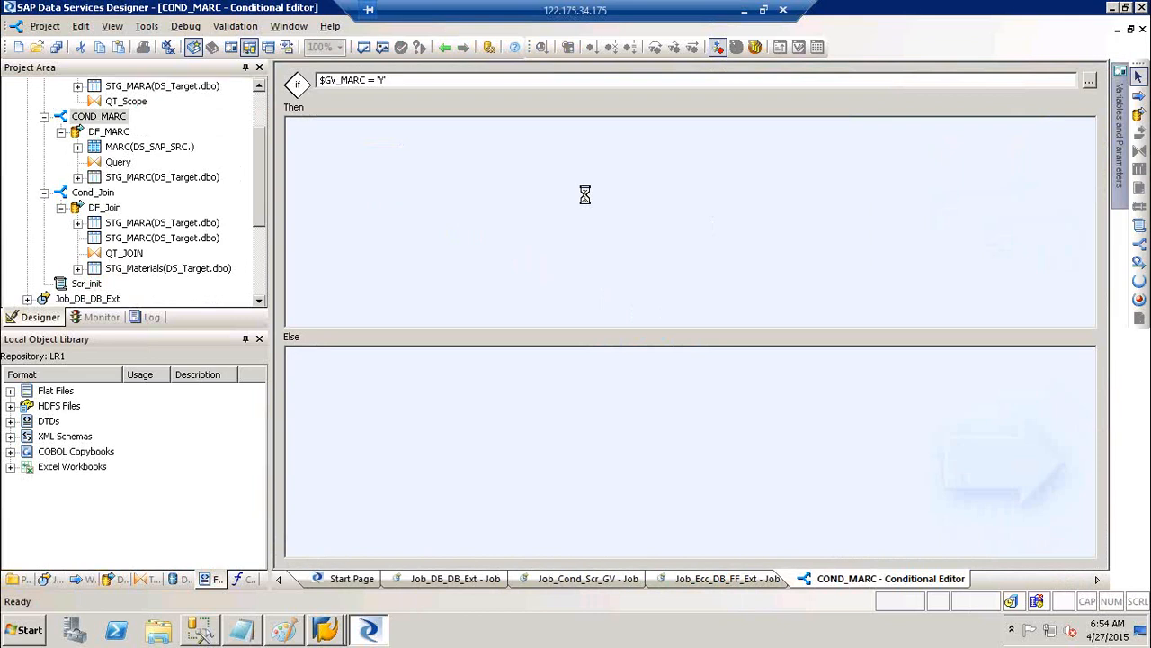
{"action": "double_click", "coordinate": [585, 194]}
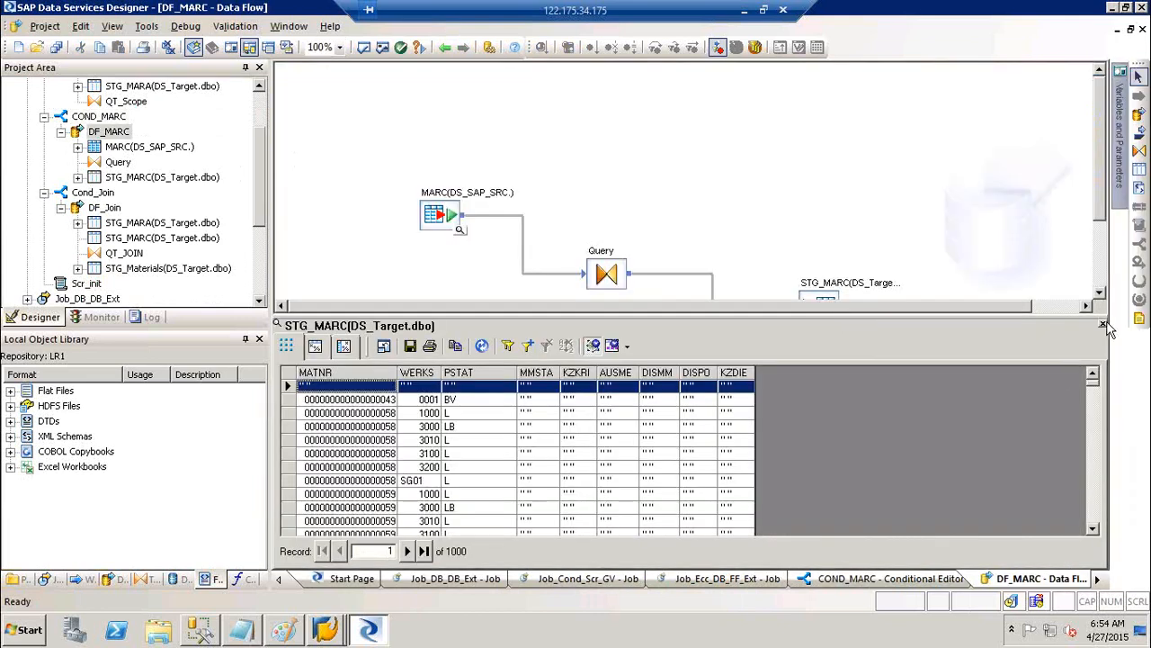
{"action": "left_click", "coordinate": [1102, 325]}
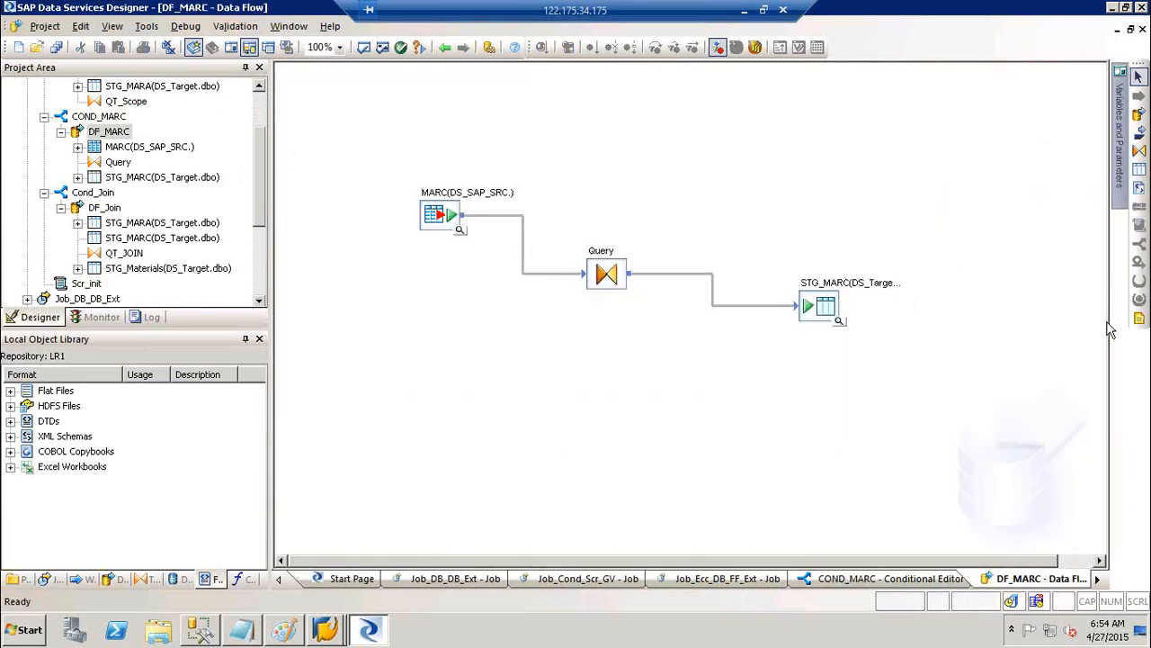
{"action": "left_click", "coordinate": [444, 47]}
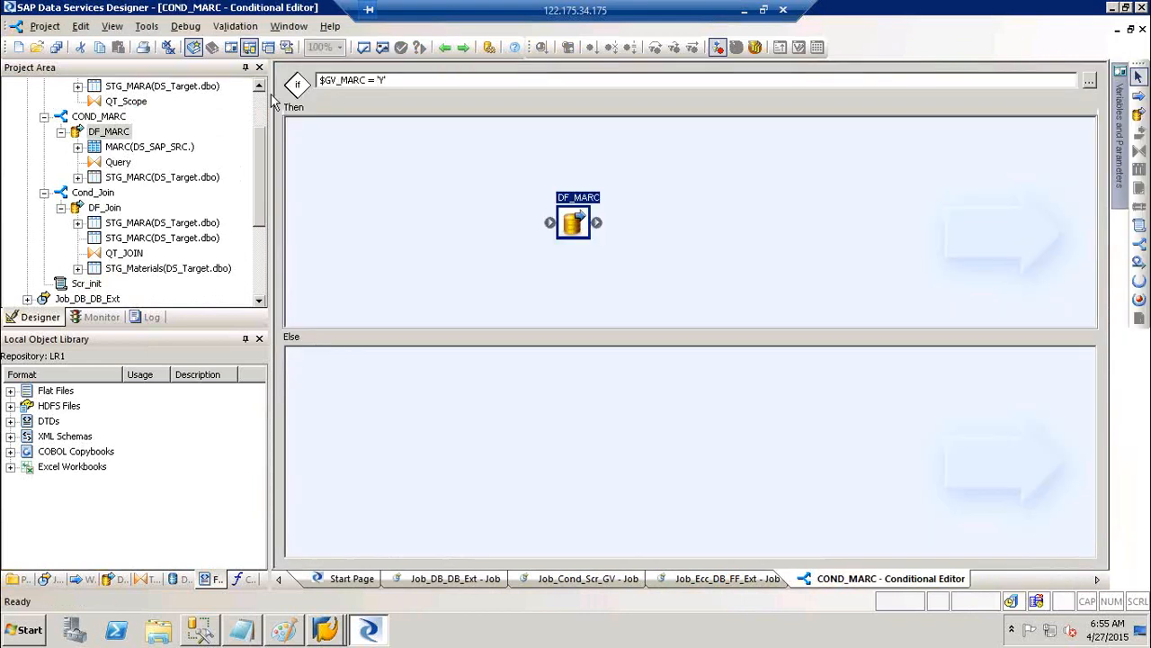
{"action": "scroll", "coordinate": [151, 102], "scroll_direction": "up", "scroll_amount": 2}
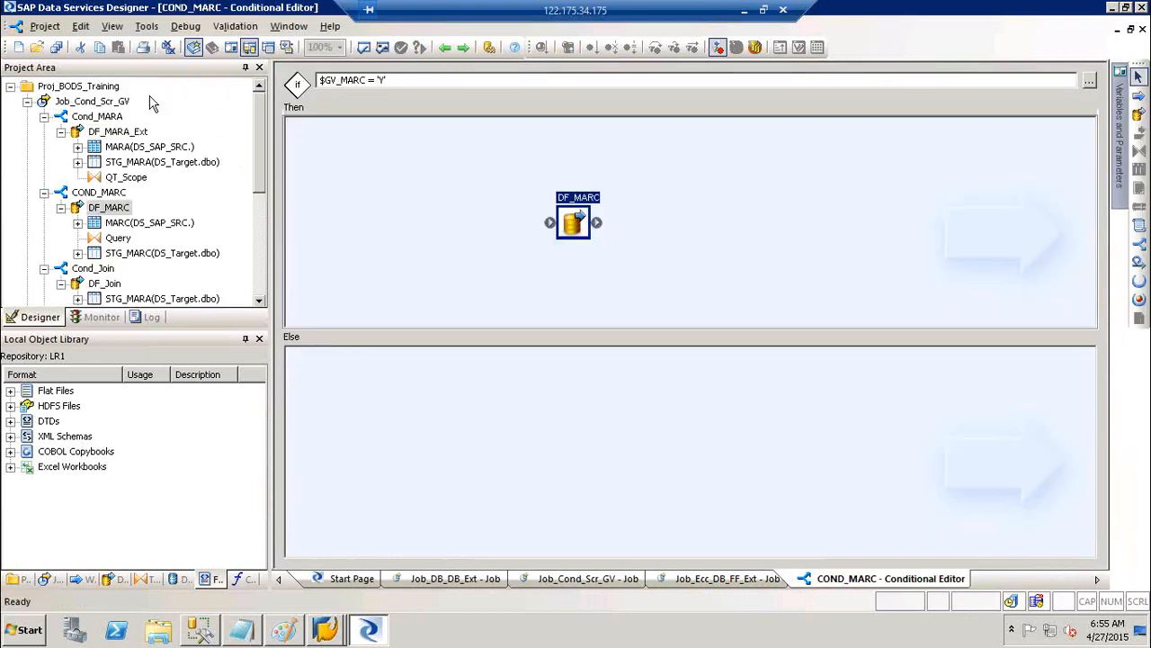
{"action": "left_click", "coordinate": [95, 101]}
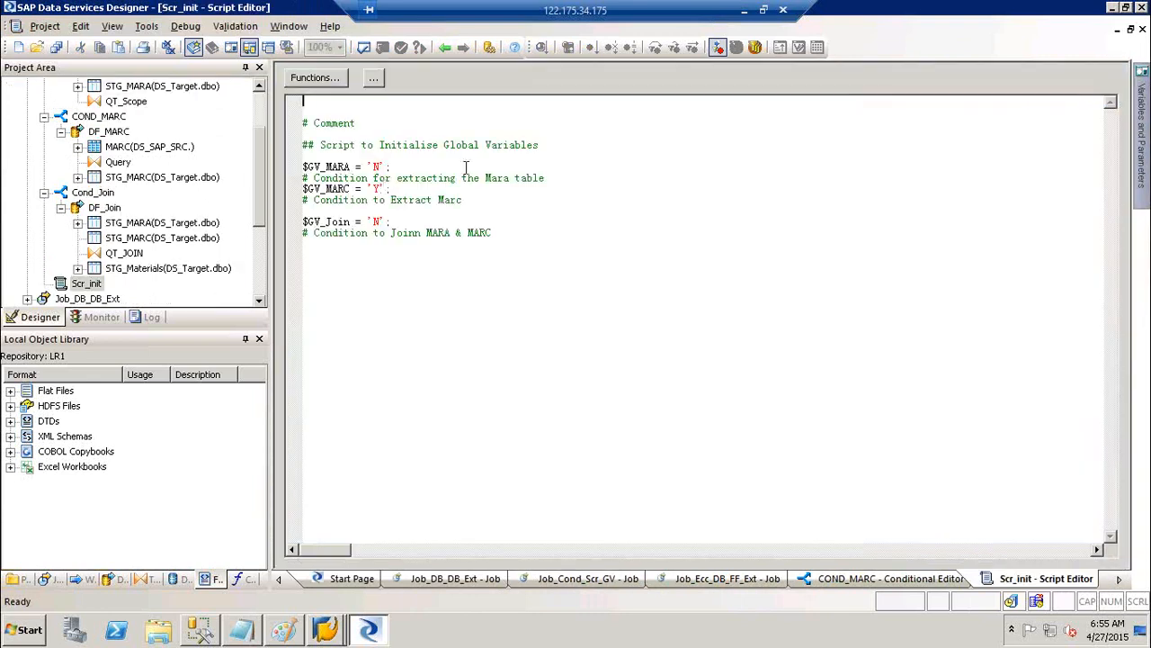
Edit Scr_init so $GV_MARC is 'N' and $GV_Join is 'Y'
{"action": "double_click", "coordinate": [378, 188]}
{"action": "type", "text": "Y"}
{"action": "key", "text": "BackSpace"}
{"action": "type", "text": "N"}
{"action": "double_click", "coordinate": [379, 221]}
{"action": "type", "text": "Y"}
{"action": "left_click", "coordinate": [432, 309]}
{"action": "scroll", "coordinate": [262, 120], "scroll_direction": "up", "scroll_amount": 2}
{"action": "left_click", "coordinate": [113, 102]}
Execute Job_Cond_Scr_GV, saving all changes first, with default options
{"action": "right_click", "coordinate": [114, 106]}
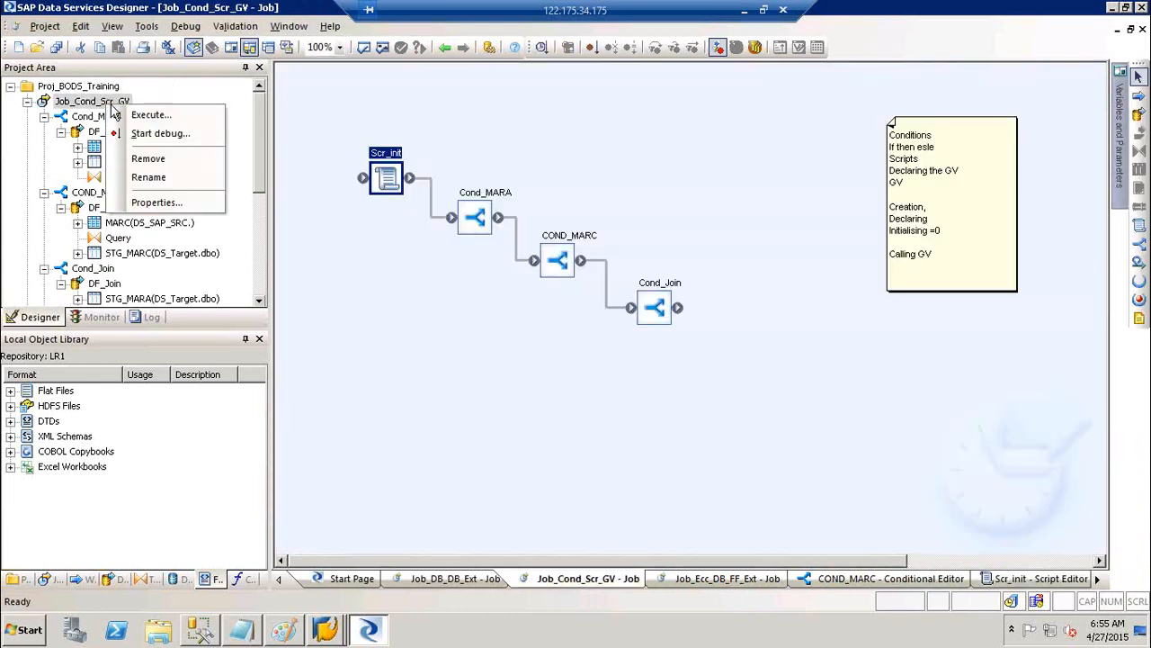
{"action": "left_click", "coordinate": [135, 116]}
{"action": "key", "text": "Return"}
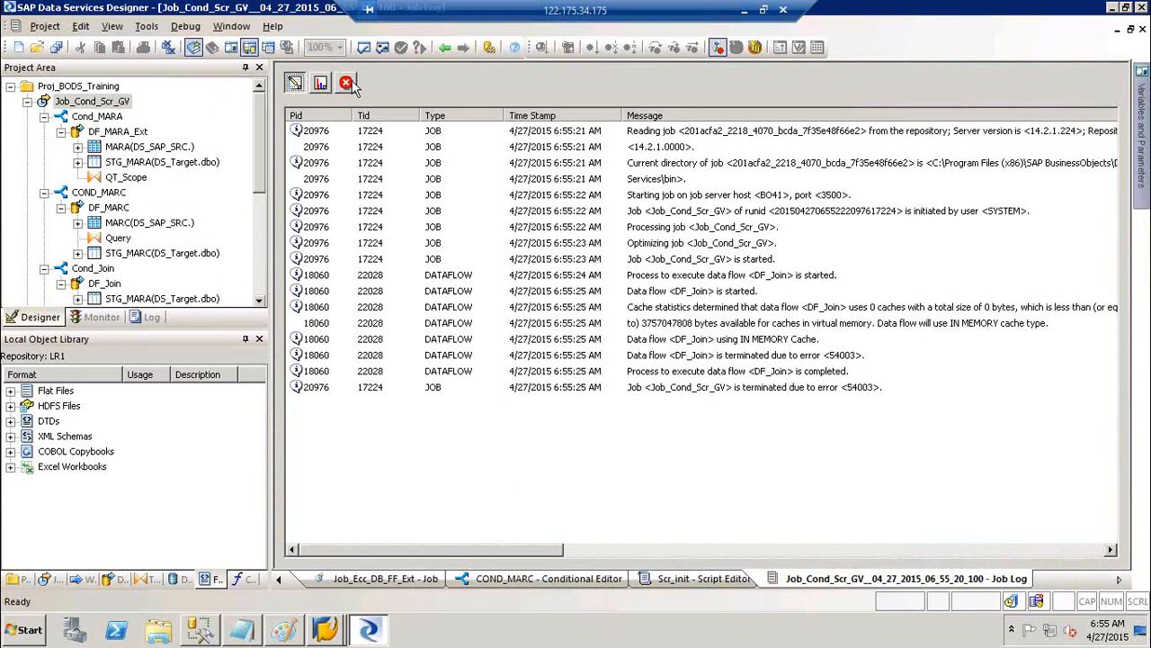
Open the error log and inspect DF_Join's PRIMARY KEY and duplicate key messages for dbo.STG_Materials
{"action": "left_click", "coordinate": [349, 84]}
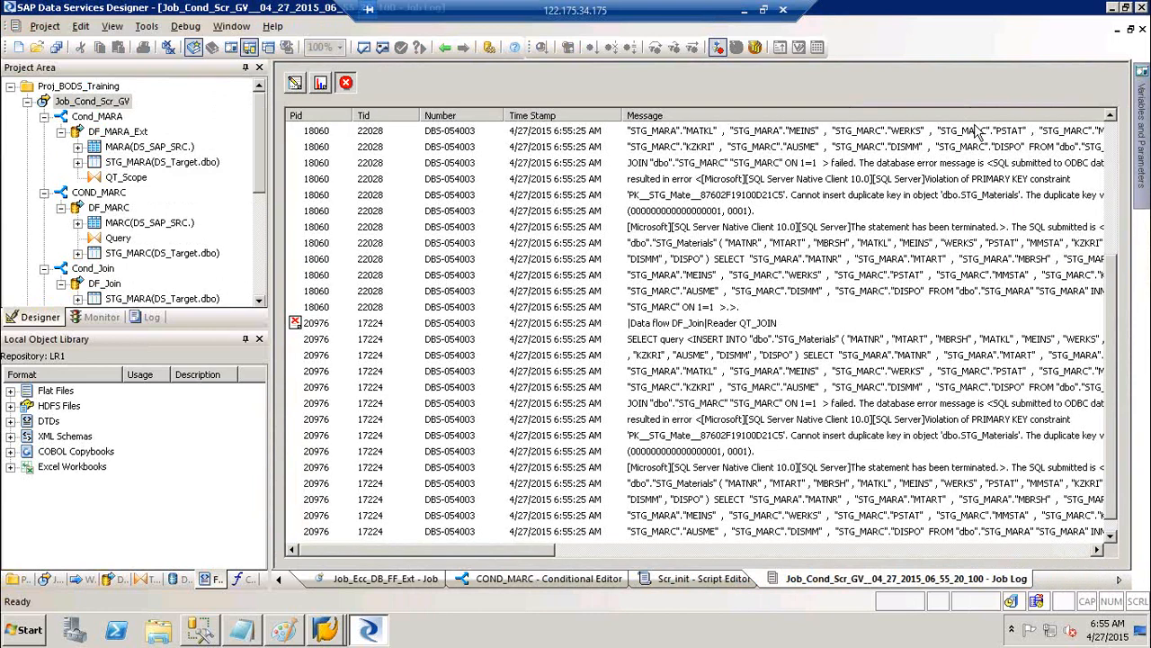
{"action": "left_click", "coordinate": [1011, 179]}
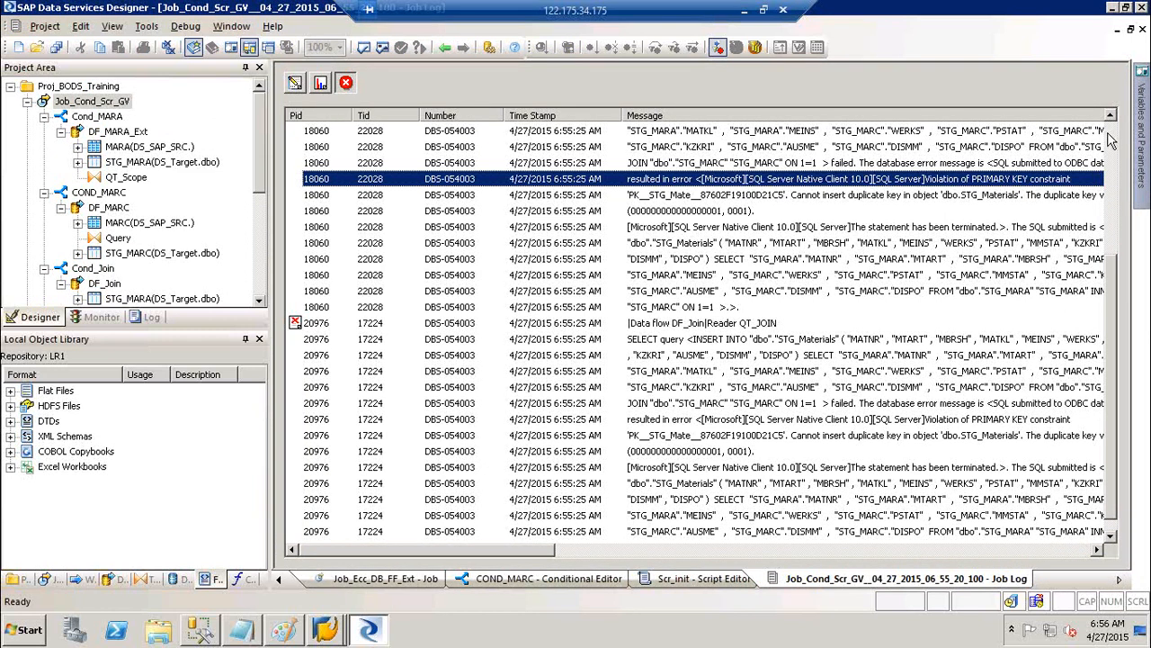
{"action": "scroll", "coordinate": [1115, 141], "scroll_direction": "up", "scroll_amount": 4}
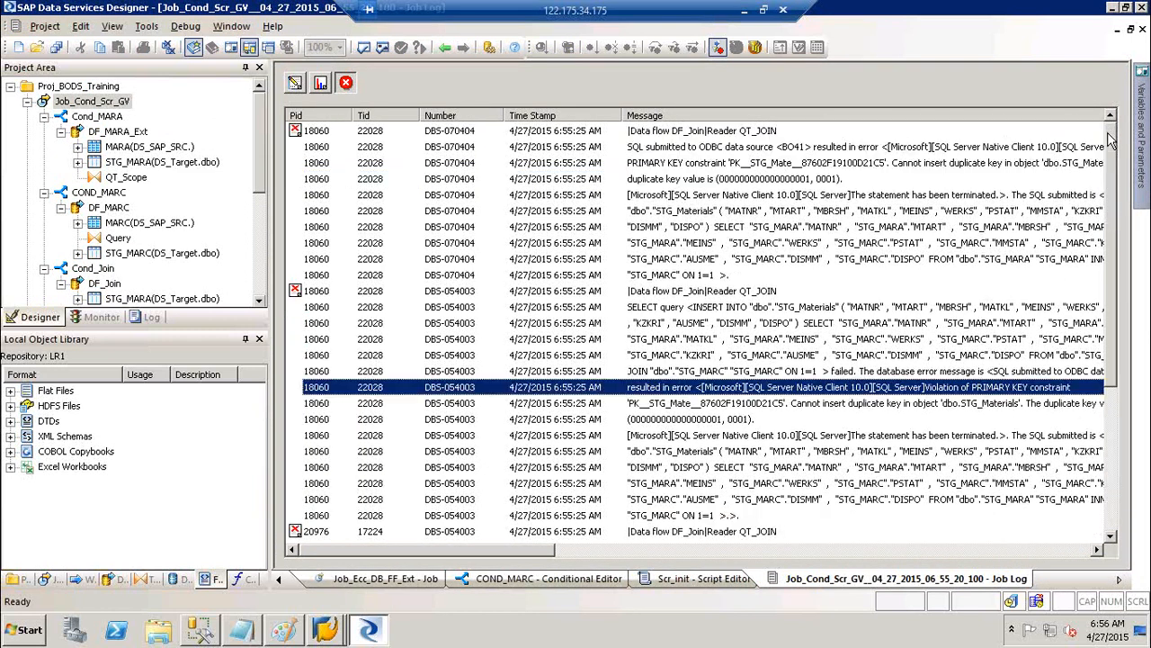
{"action": "left_click", "coordinate": [298, 132]}
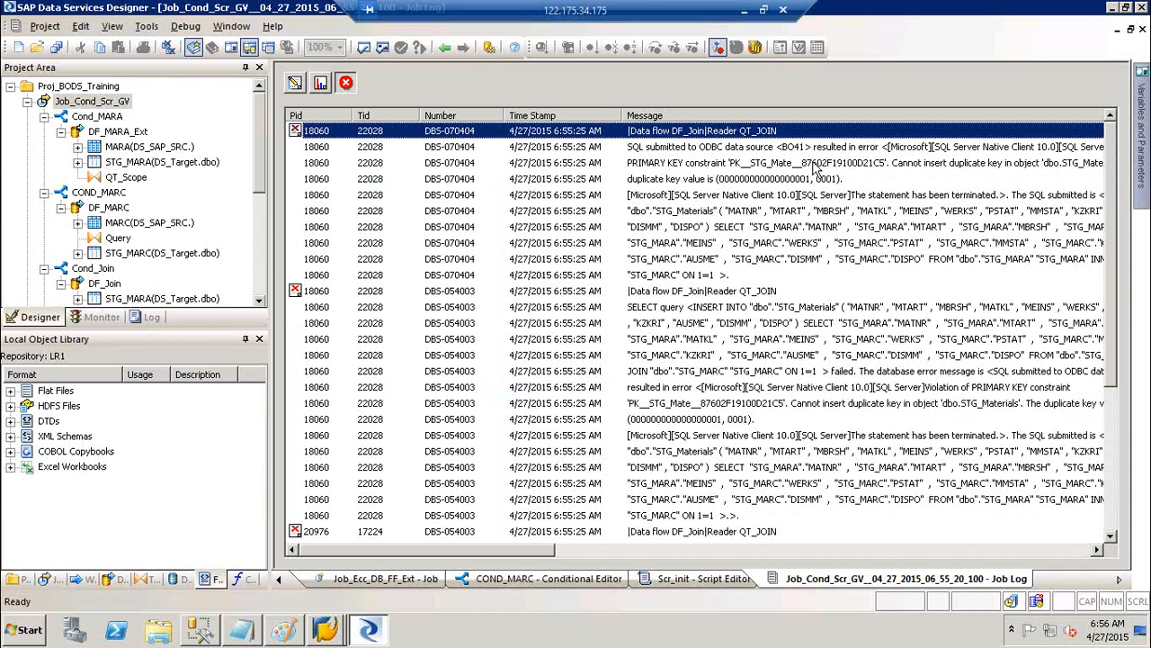
{"action": "left_click", "coordinate": [956, 164]}
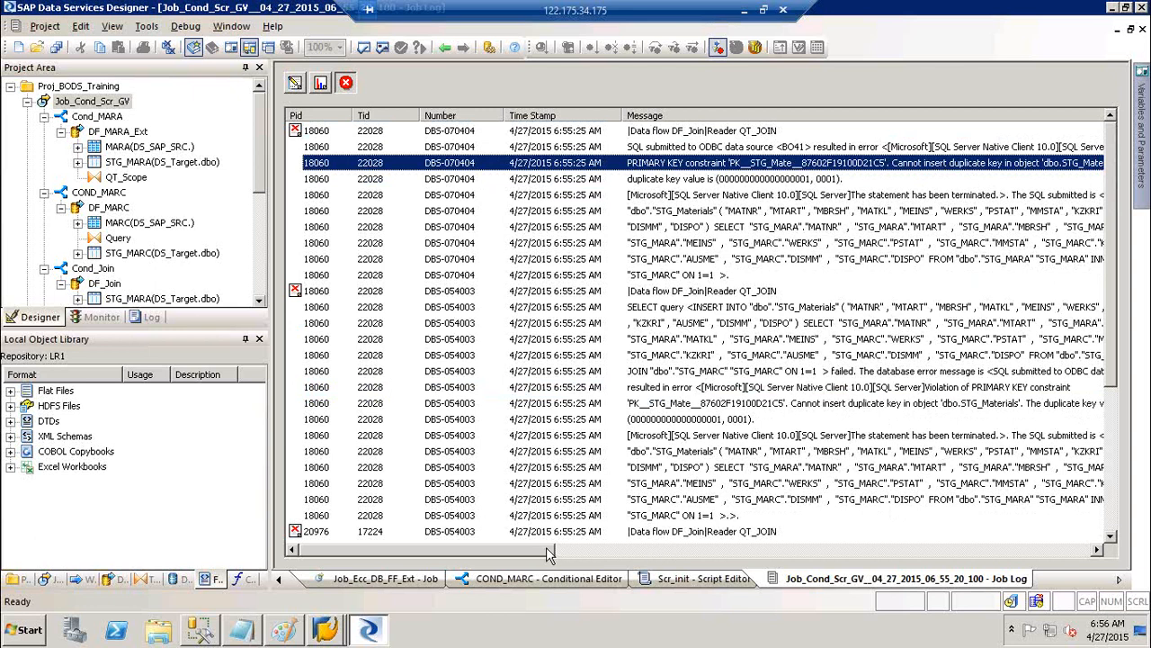
{"action": "left_click_drag", "start_coordinate": [546, 547], "coordinate": [567, 553]}
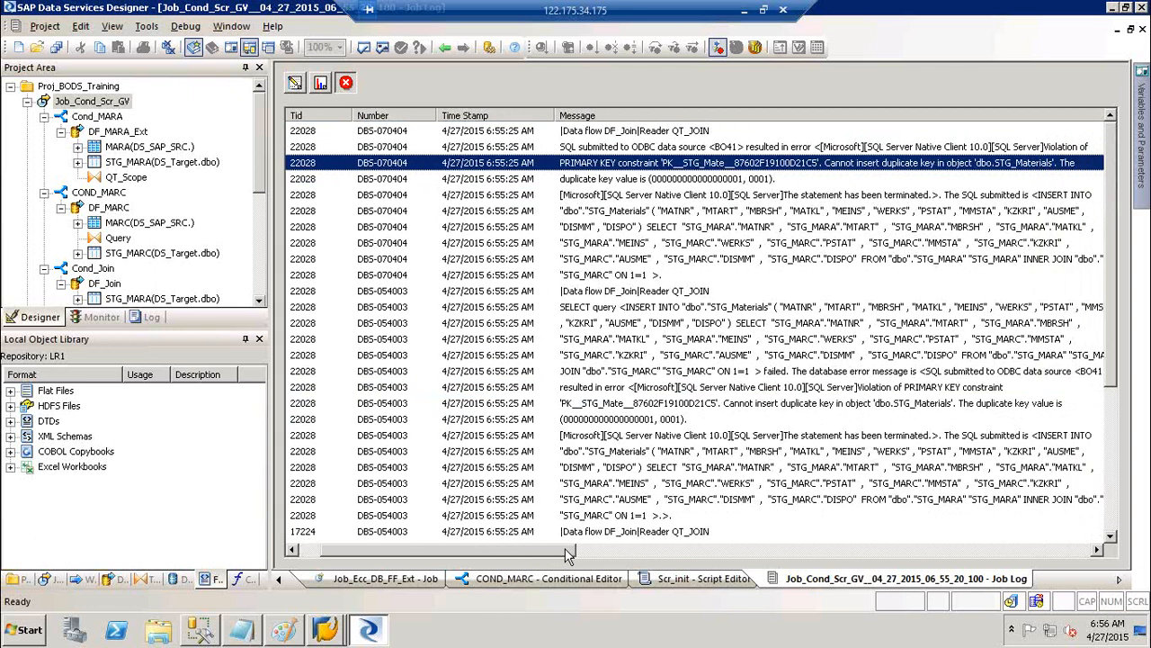
{"action": "left_click", "coordinate": [704, 185]}
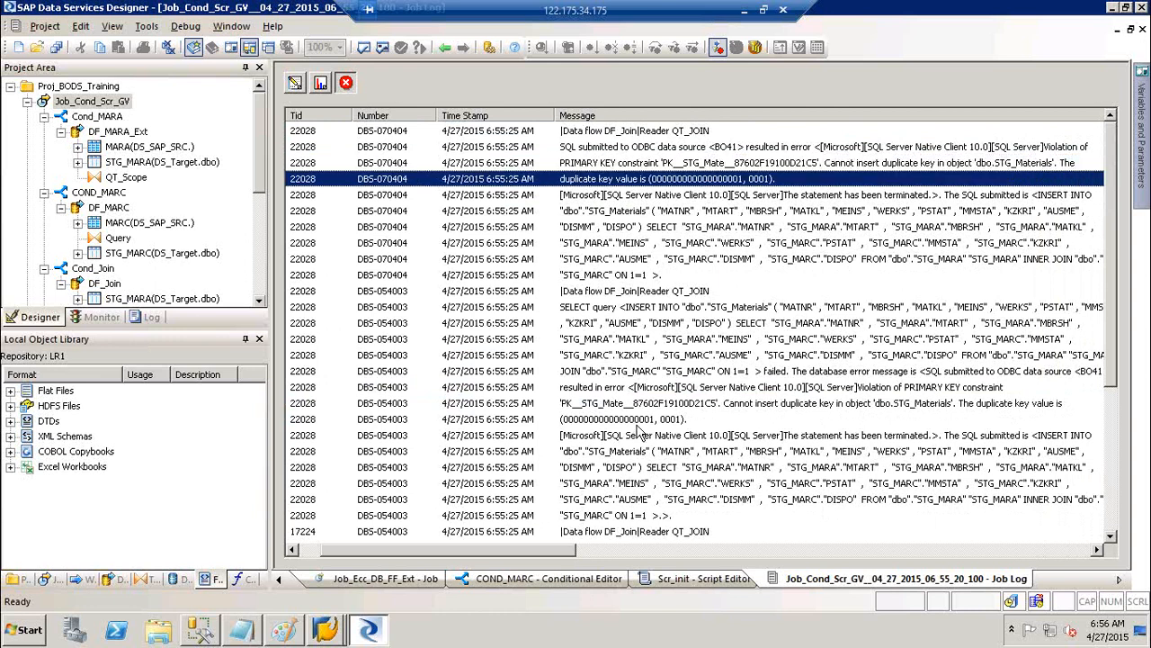
{"action": "left_click", "coordinate": [638, 425]}
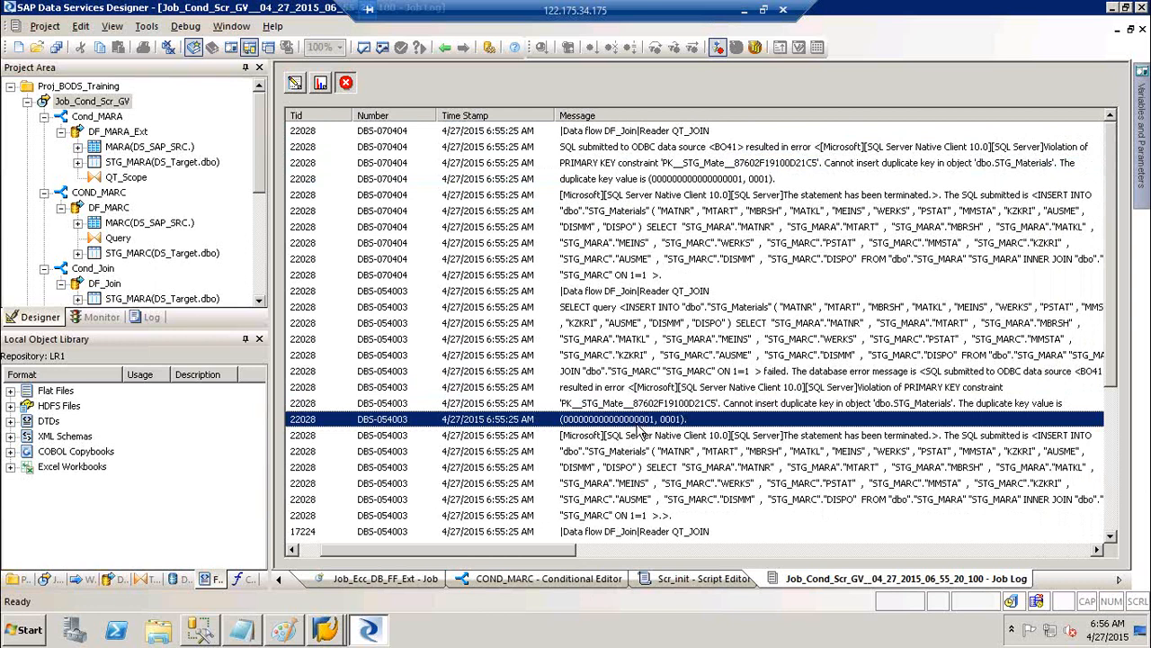
{"action": "left_click", "coordinate": [600, 163]}
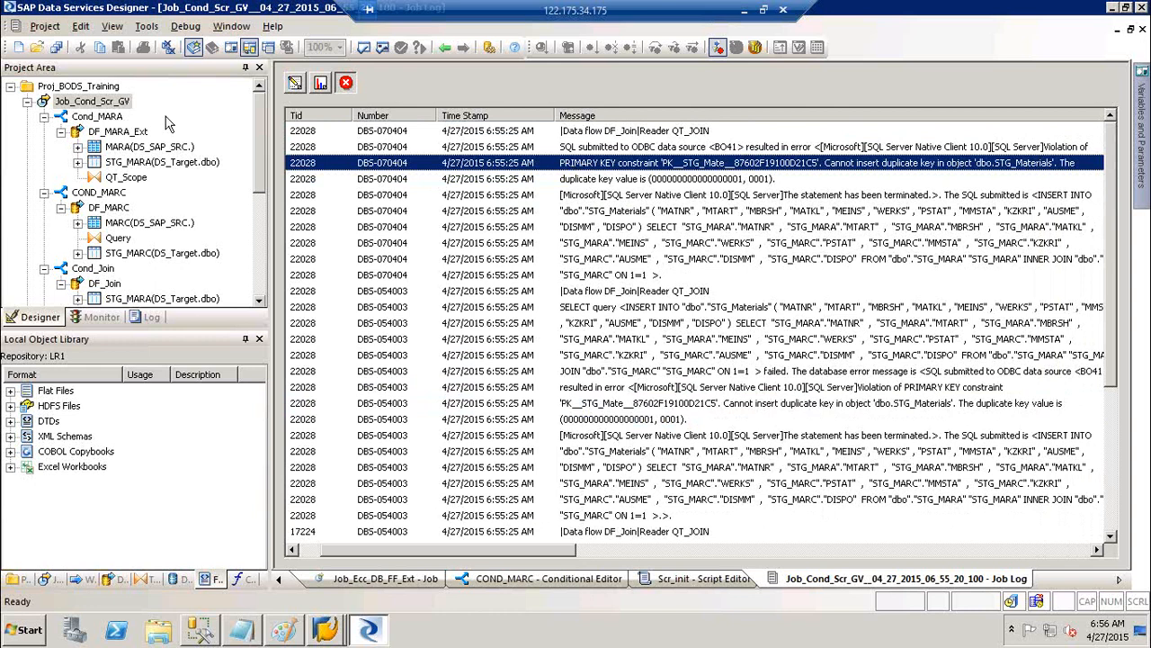
Collapse DF_MARA_Ext, Cond_MARA, COND_MARC and Cond_Join in the project tree
{"action": "left_click", "coordinate": [61, 131]}
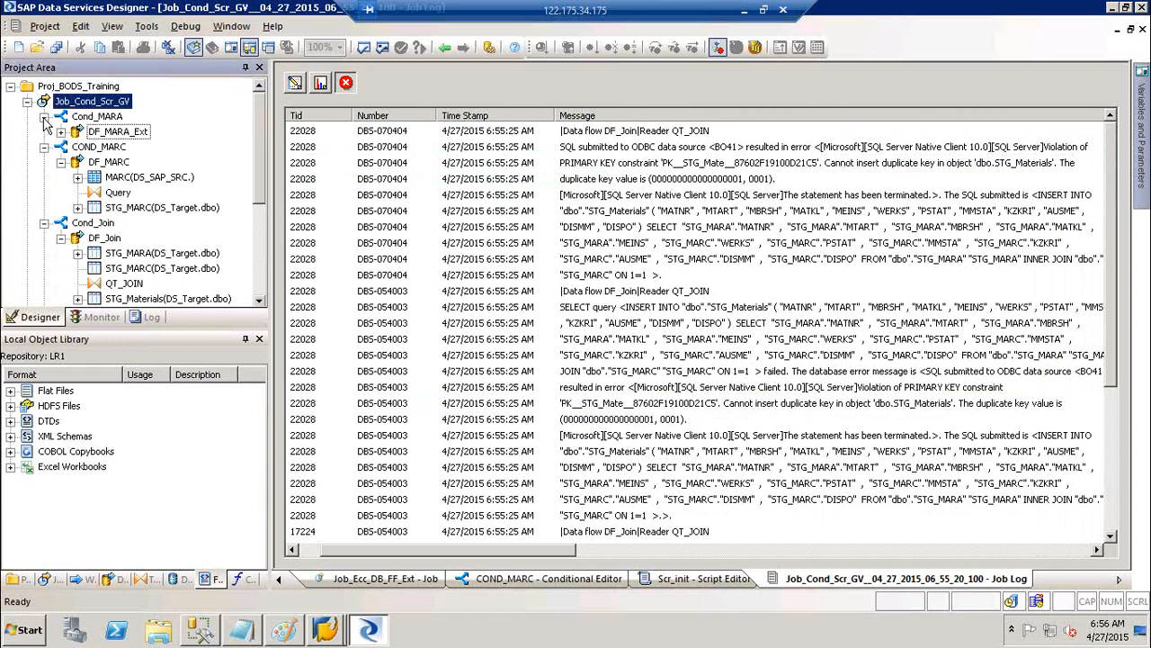
{"action": "left_click", "coordinate": [44, 116]}
{"action": "left_click", "coordinate": [44, 131]}
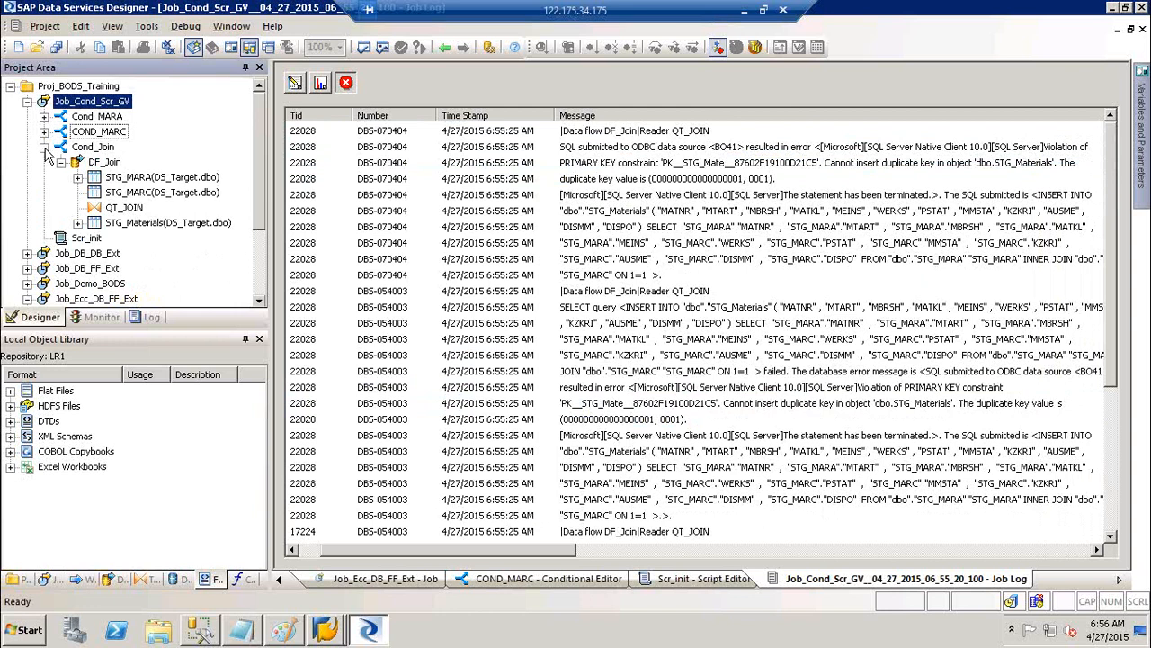
{"action": "left_click", "coordinate": [45, 146]}
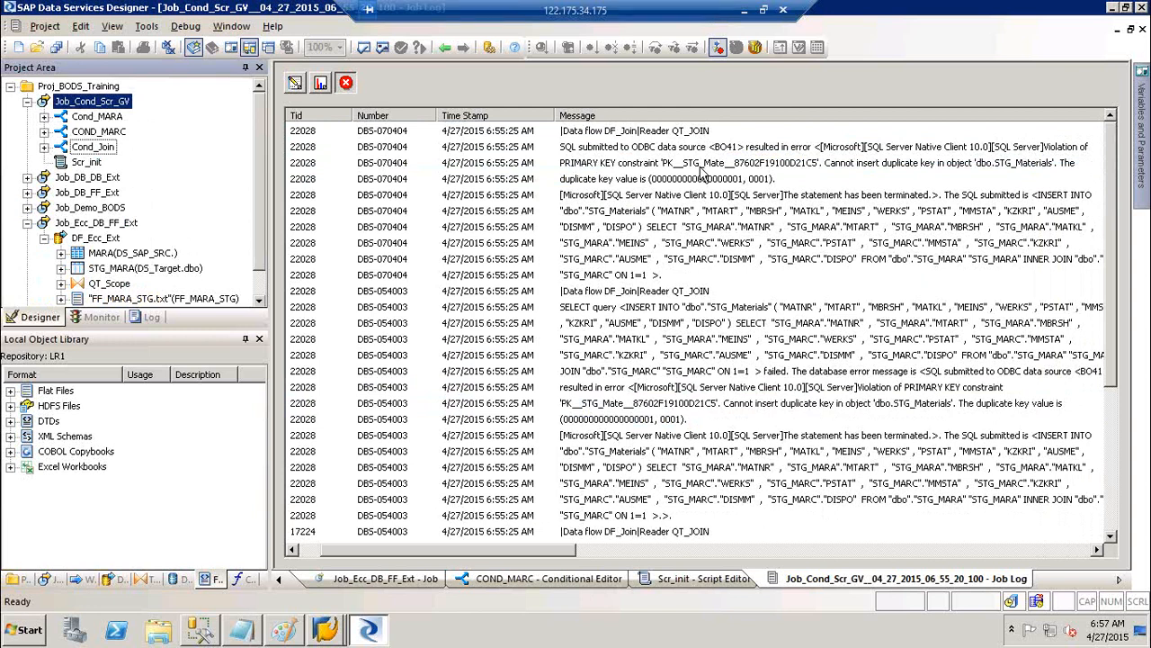
Check the run's trace and error messages, then open DF_Join under Cond_Join
{"action": "left_click", "coordinate": [294, 83]}
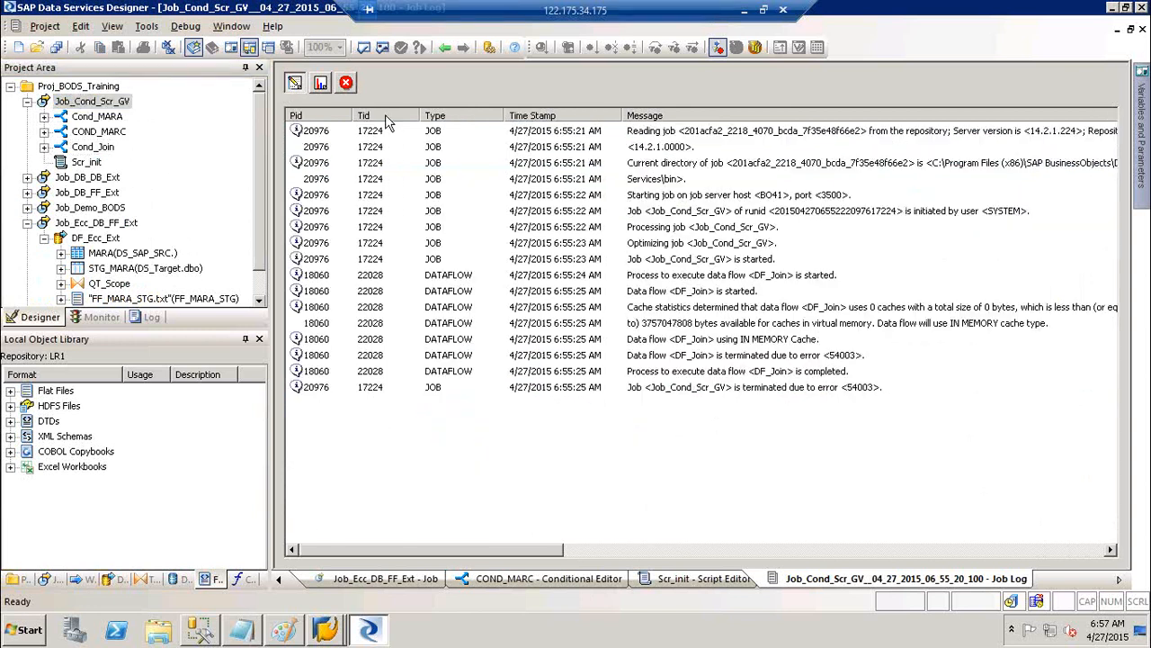
{"action": "left_click", "coordinate": [345, 83]}
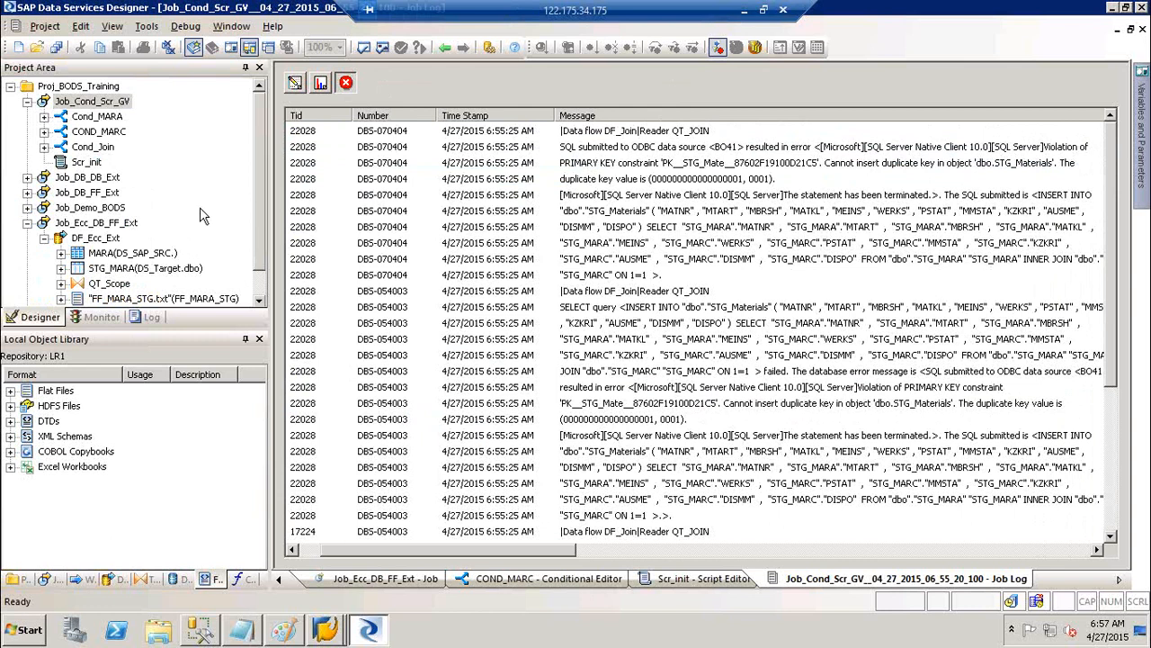
{"action": "left_click", "coordinate": [45, 148]}
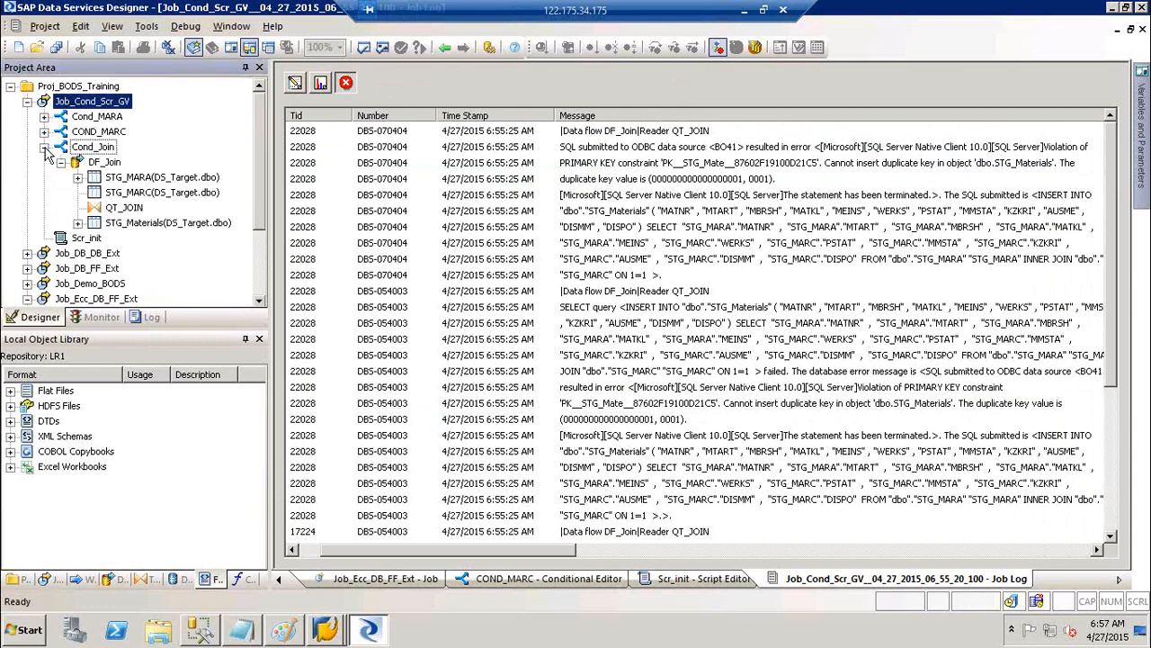
{"action": "left_click", "coordinate": [101, 163]}
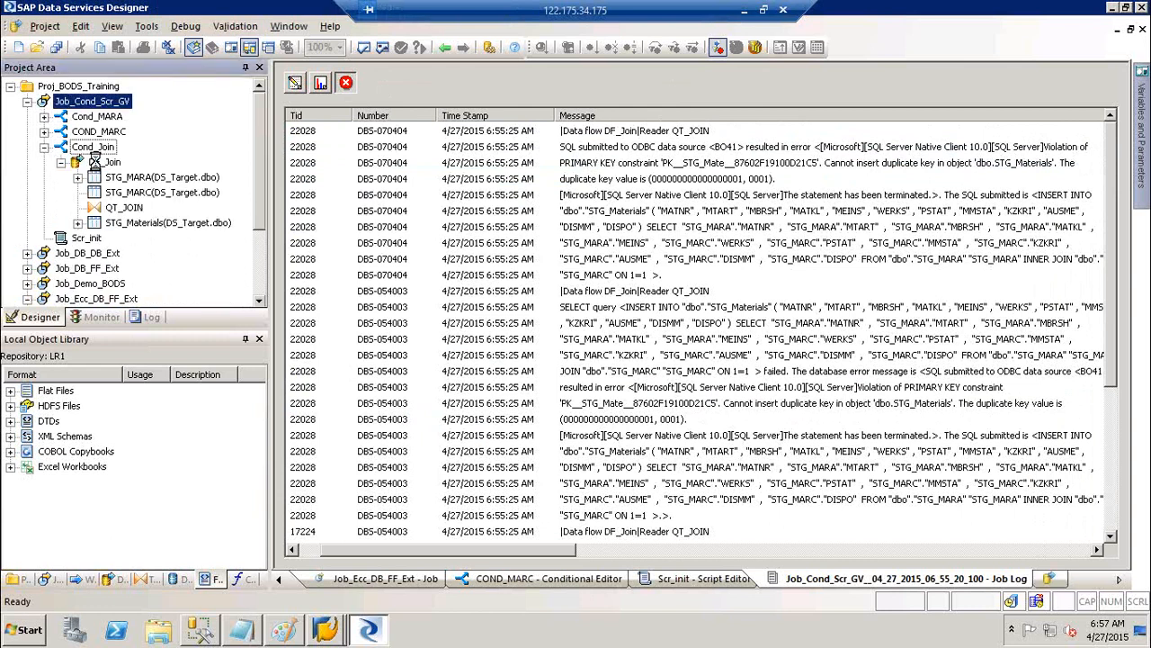
Open the QT_JOIN query and check the MATNR output column's key options
{"action": "left_click", "coordinate": [555, 232]}
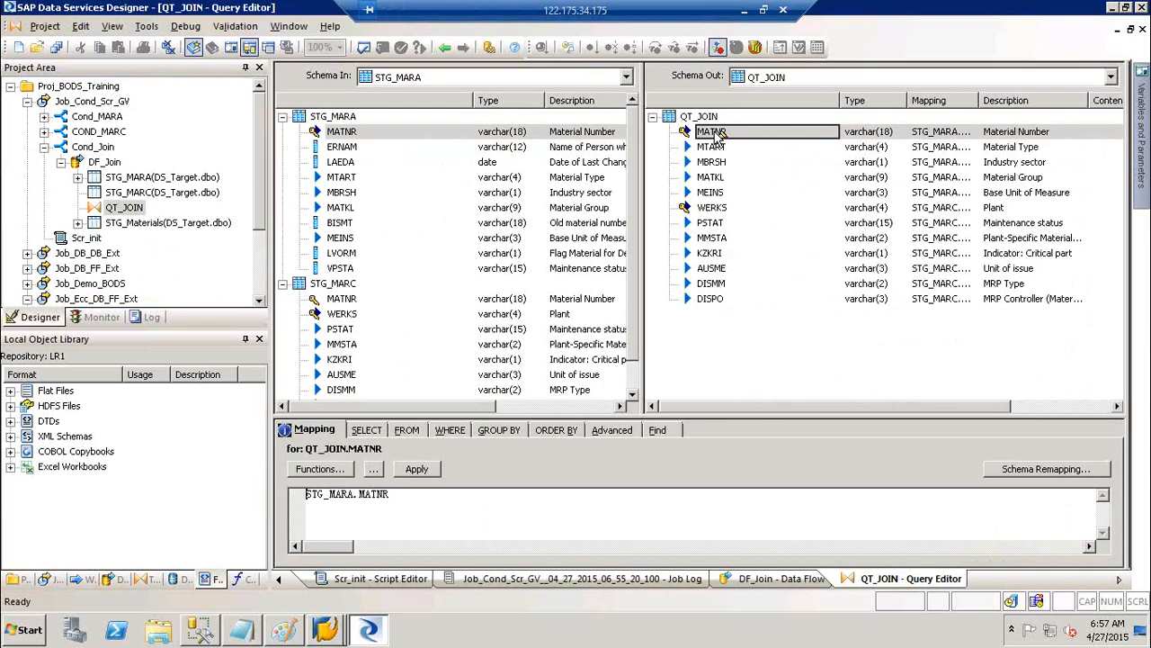
{"action": "left_click", "coordinate": [716, 135]}
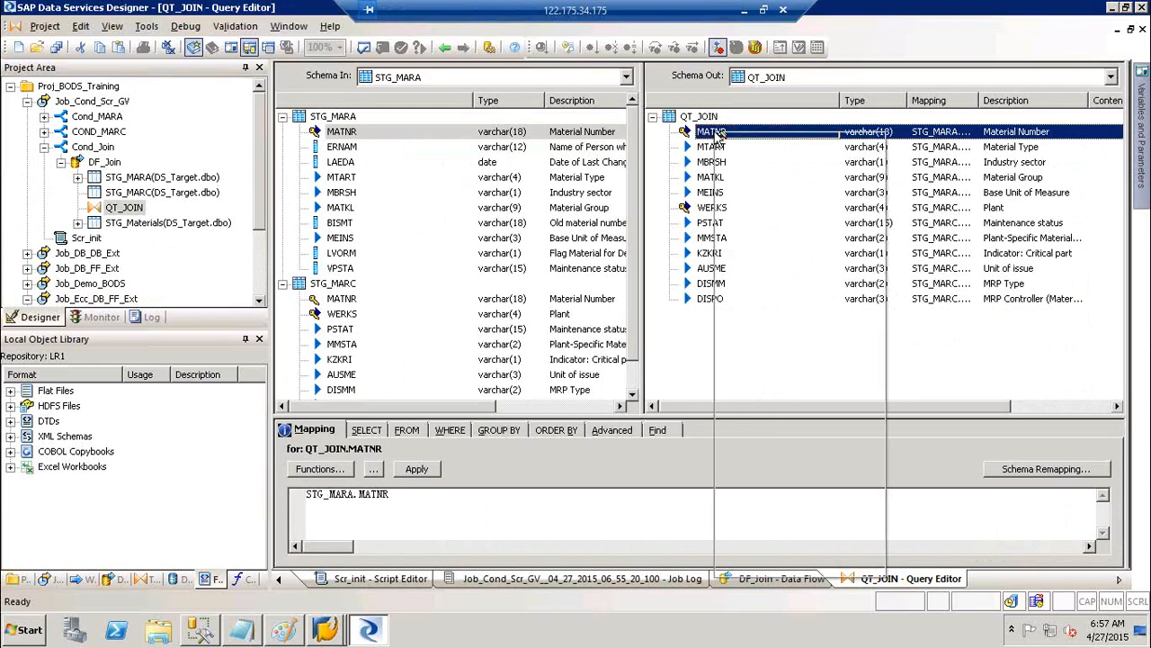
{"action": "right_click", "coordinate": [717, 135]}
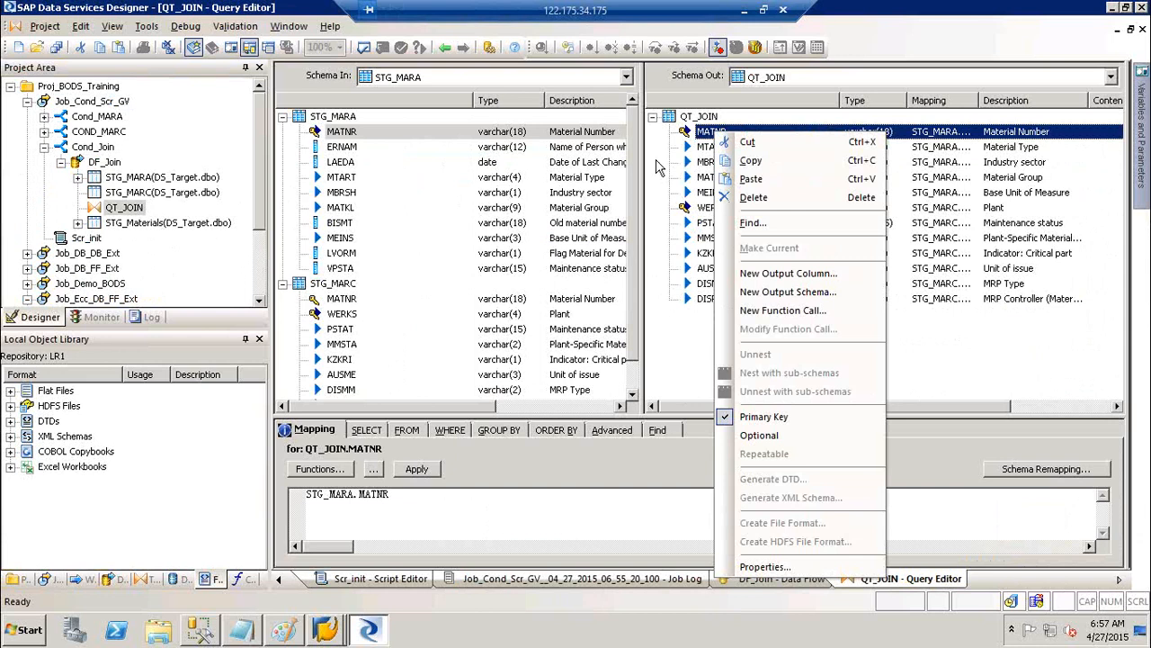
{"action": "left_click", "coordinate": [661, 167]}
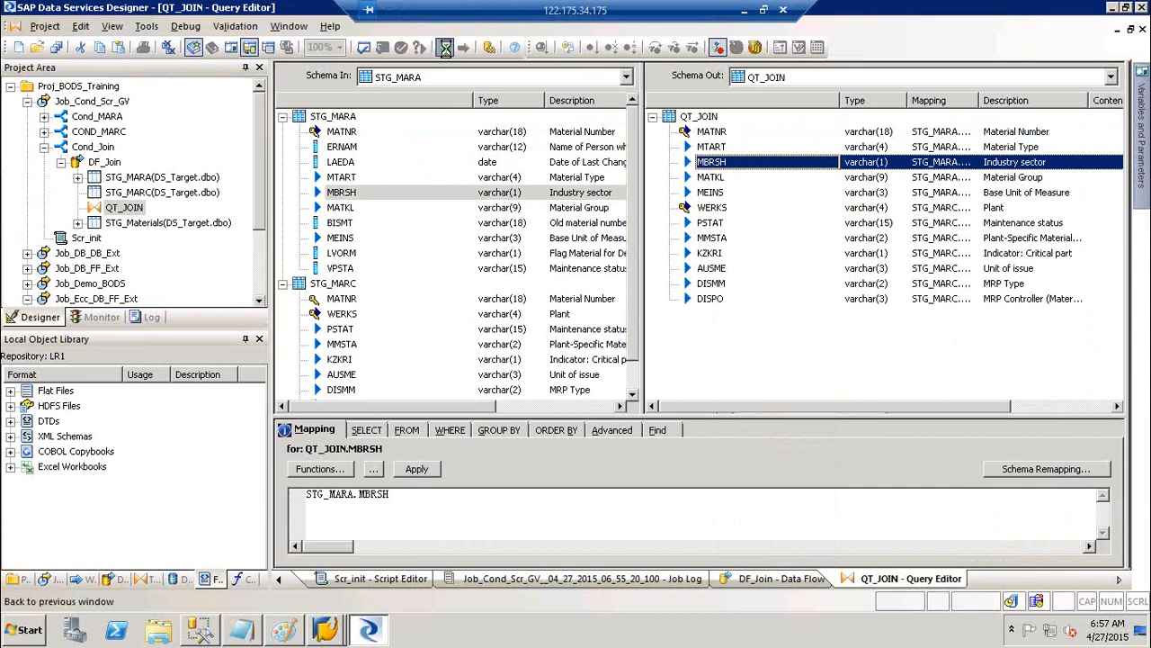
Review the PRIMARY KEY constraint error in the Job_Cond_Scr_GV run's error log
{"action": "left_click", "coordinate": [446, 47]}
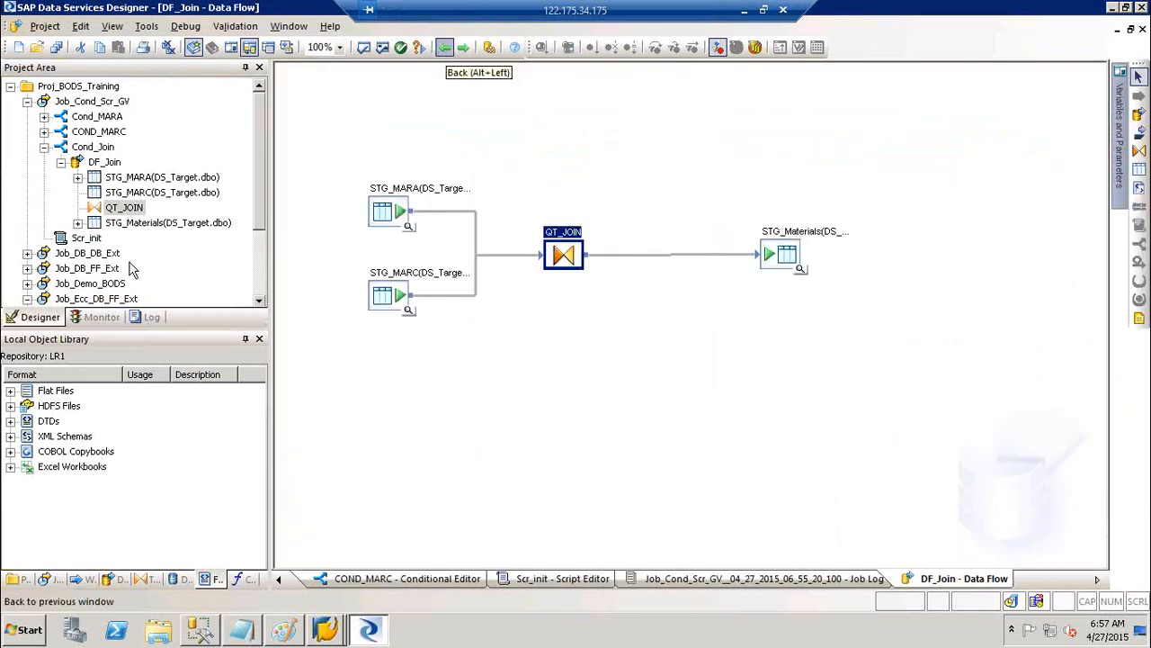
{"action": "left_click", "coordinate": [77, 319]}
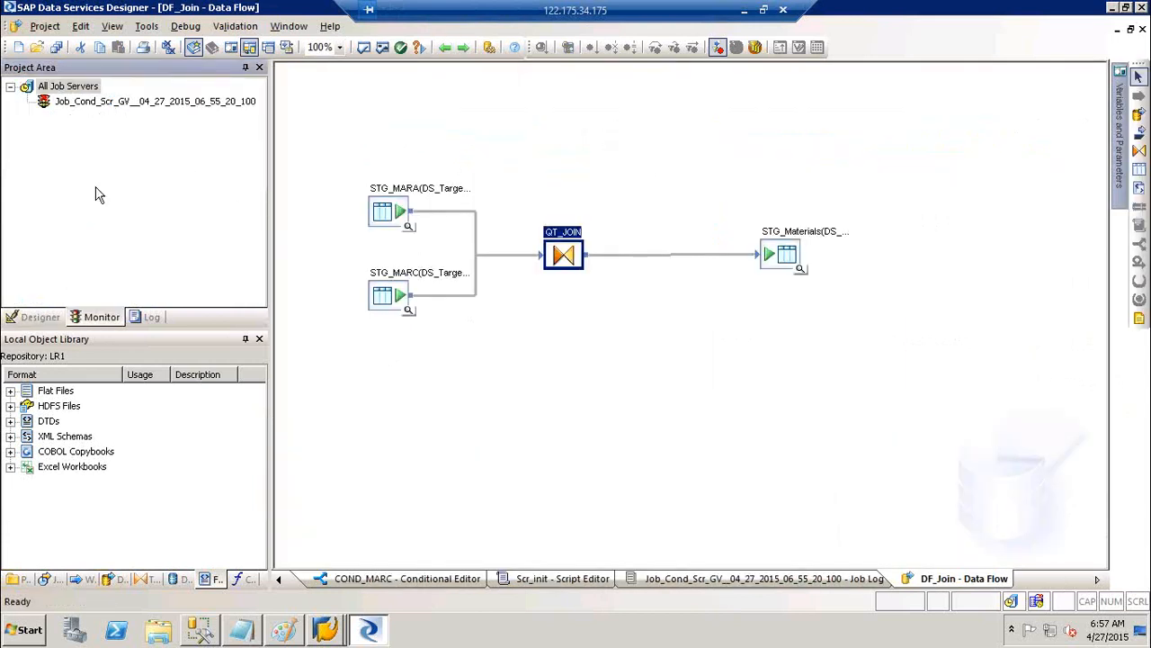
{"action": "left_click", "coordinate": [78, 101]}
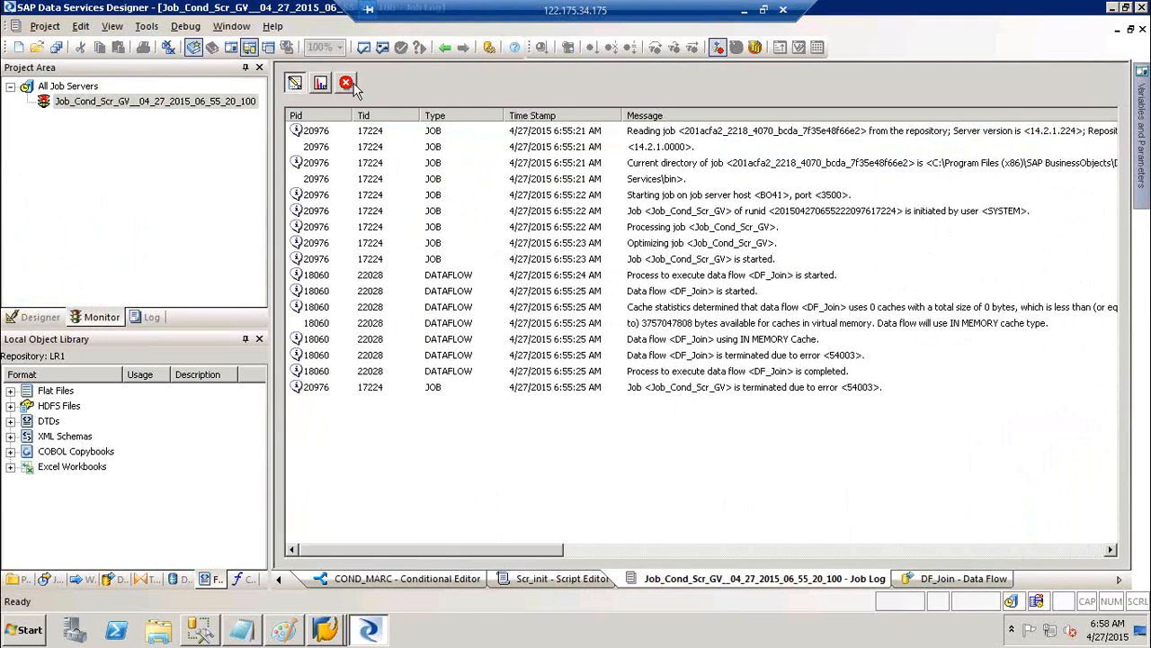
{"action": "left_click", "coordinate": [346, 83]}
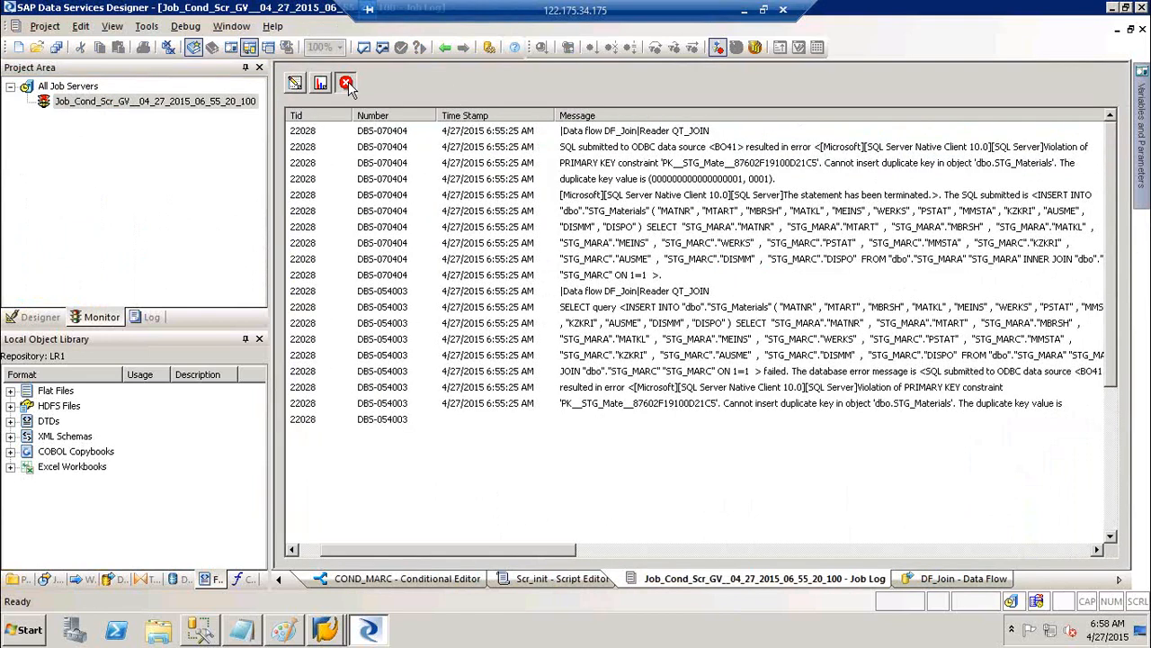
{"action": "left_click", "coordinate": [867, 167]}
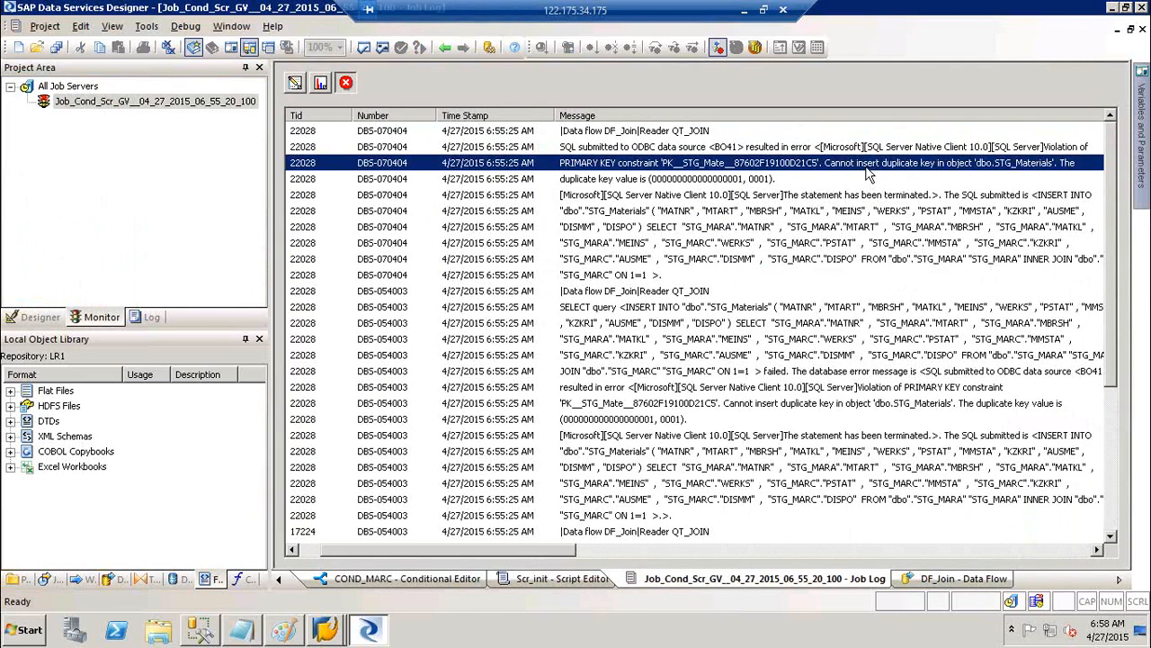
Return to the project tree and reopen the QT_JOIN query in DF_Join
{"action": "left_click", "coordinate": [36, 329]}
{"action": "left_click", "coordinate": [38, 319]}
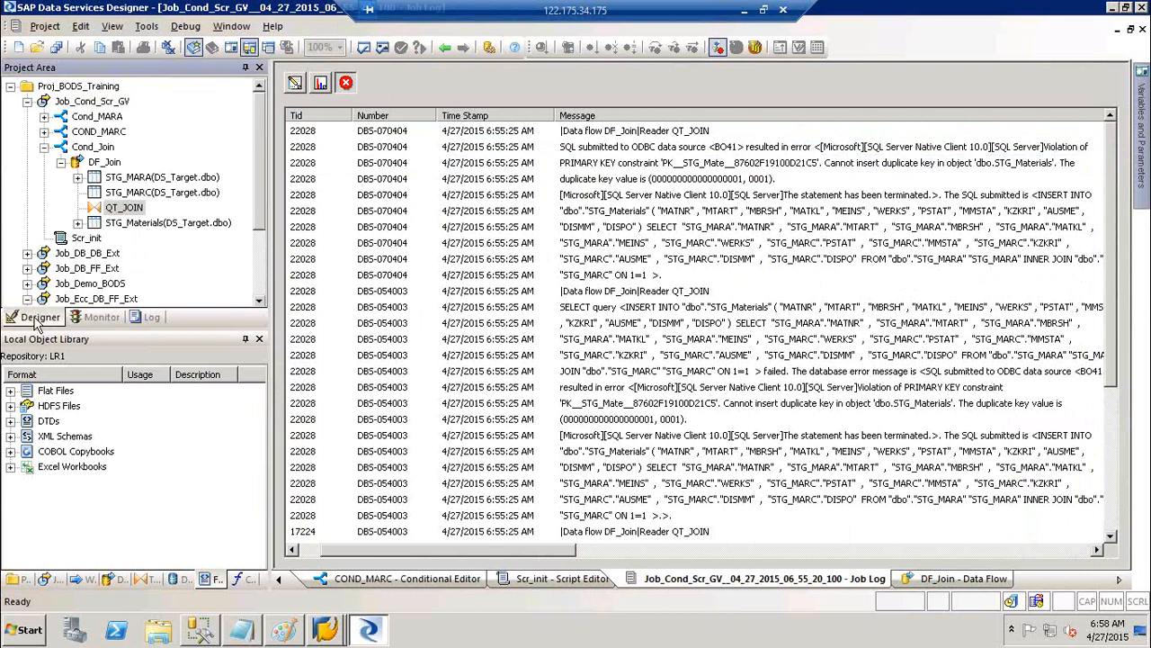
{"action": "left_click", "coordinate": [104, 162]}
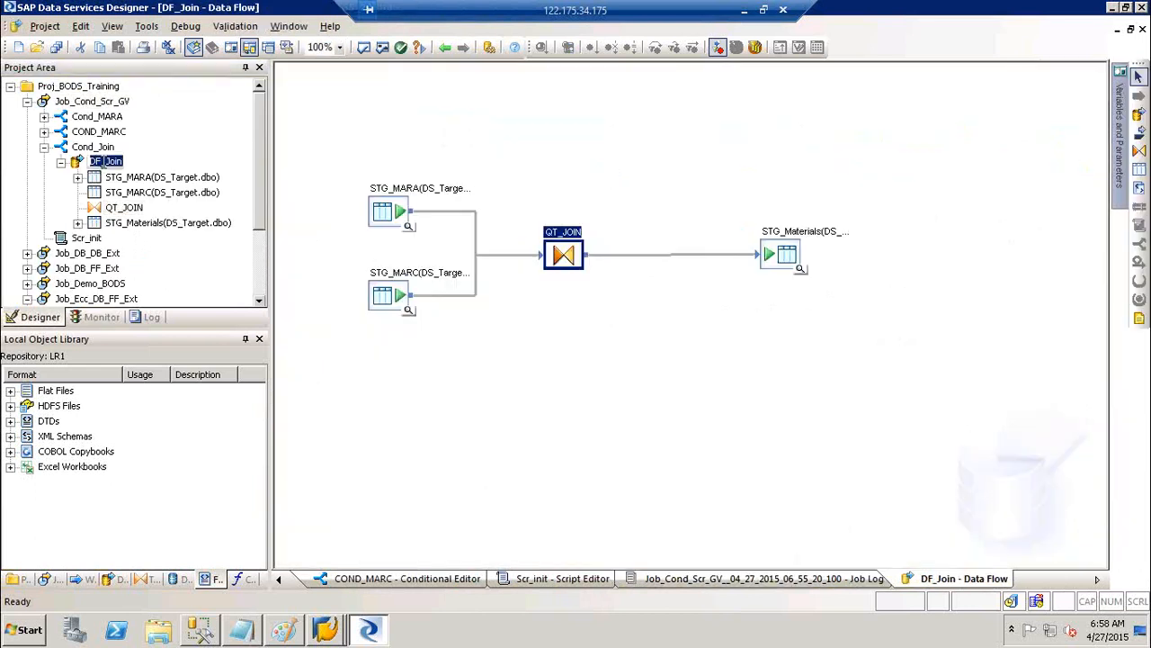
{"action": "double_click", "coordinate": [565, 250]}
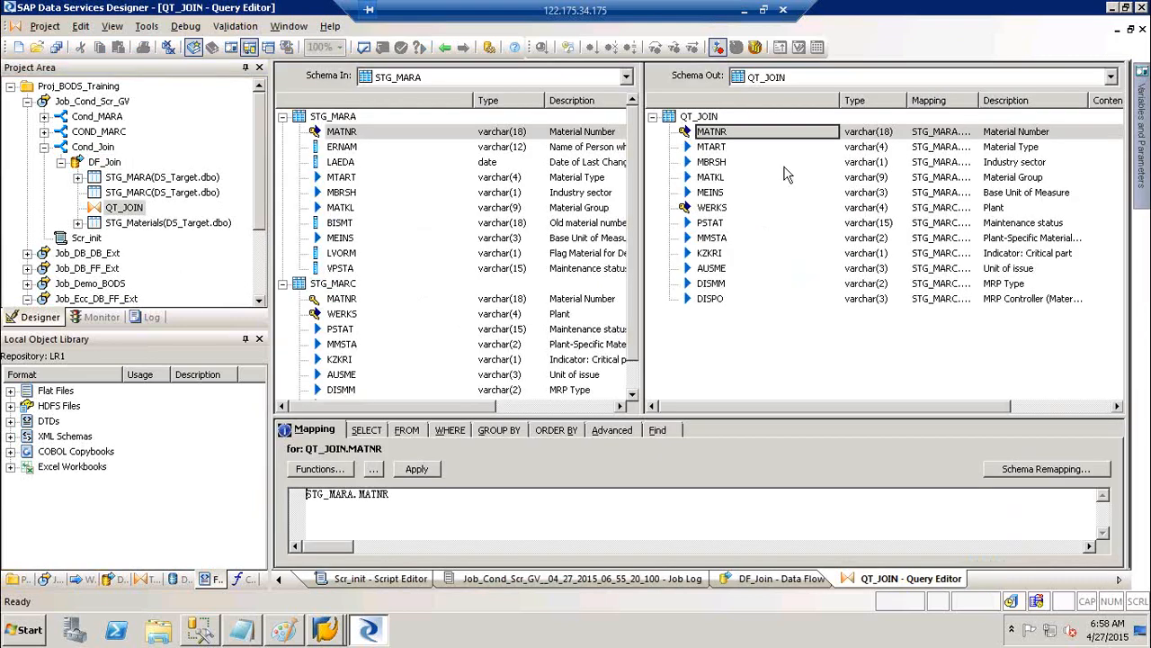
Remove MATNR and WERKS from QT_JOIN's output primary key, then return to the DF_Join diagram
{"action": "left_click", "coordinate": [710, 133]}
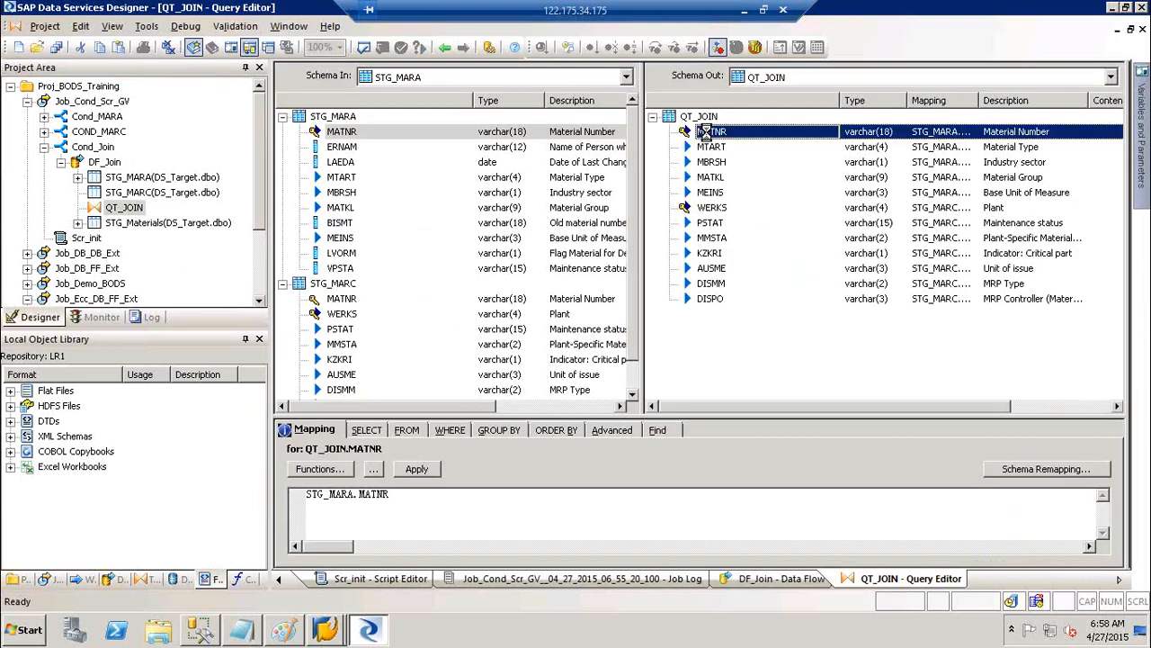
{"action": "right_click", "coordinate": [708, 132]}
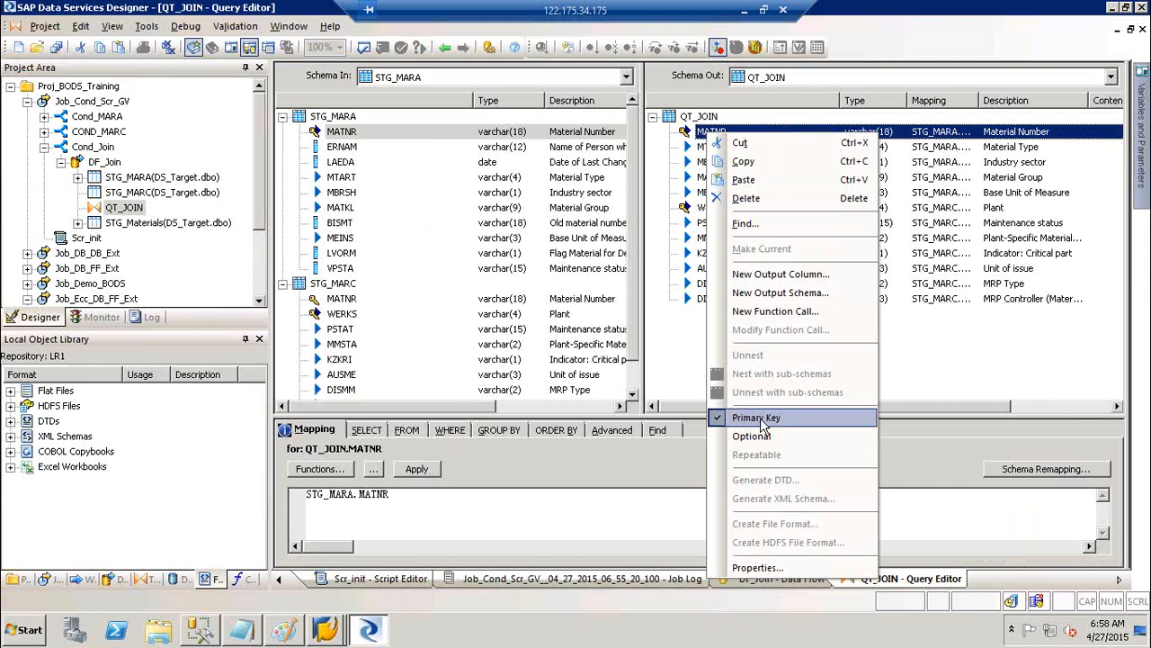
{"action": "left_click", "coordinate": [761, 419]}
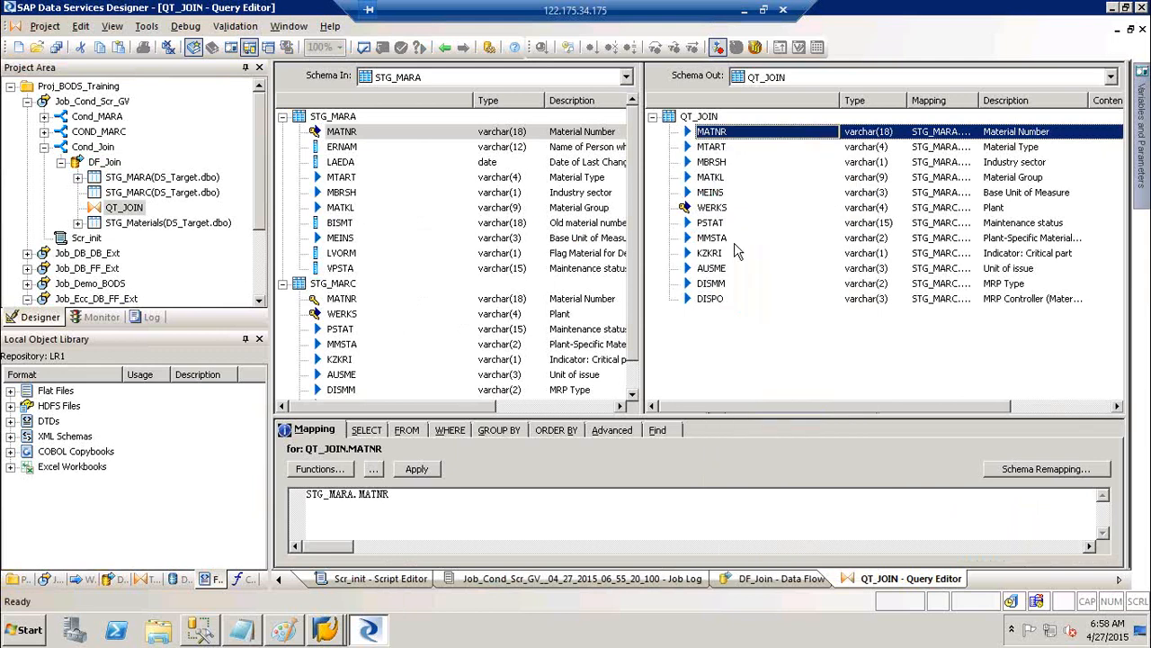
{"action": "left_click", "coordinate": [720, 212]}
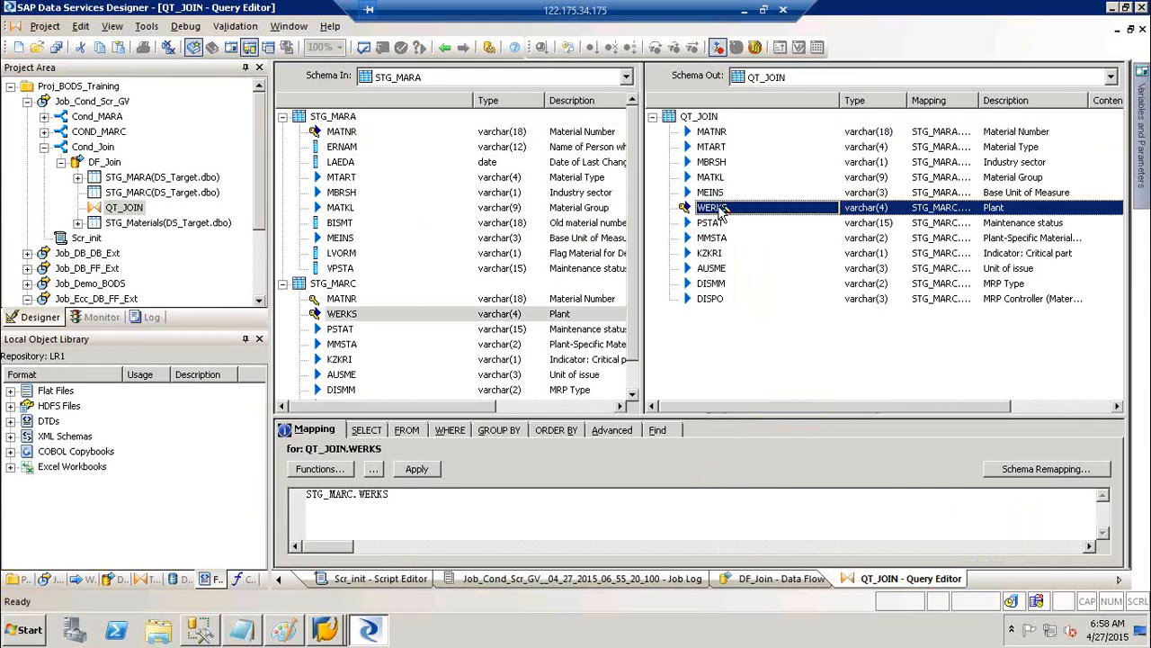
{"action": "right_click", "coordinate": [720, 211]}
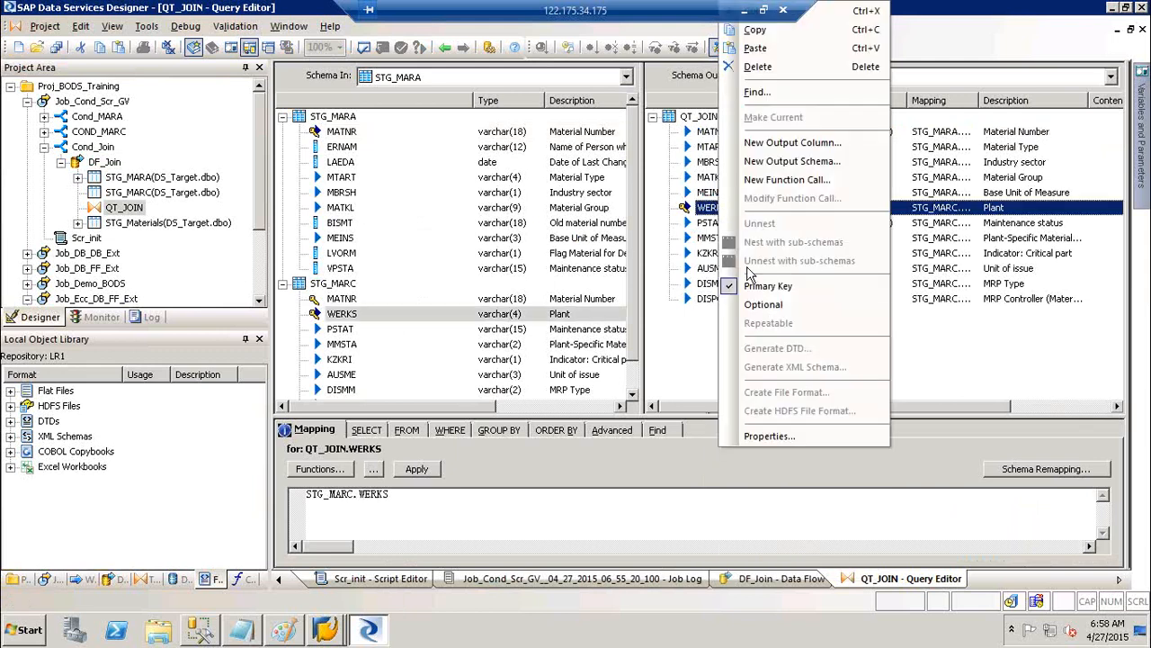
{"action": "left_click", "coordinate": [770, 286]}
{"action": "left_click", "coordinate": [444, 48]}
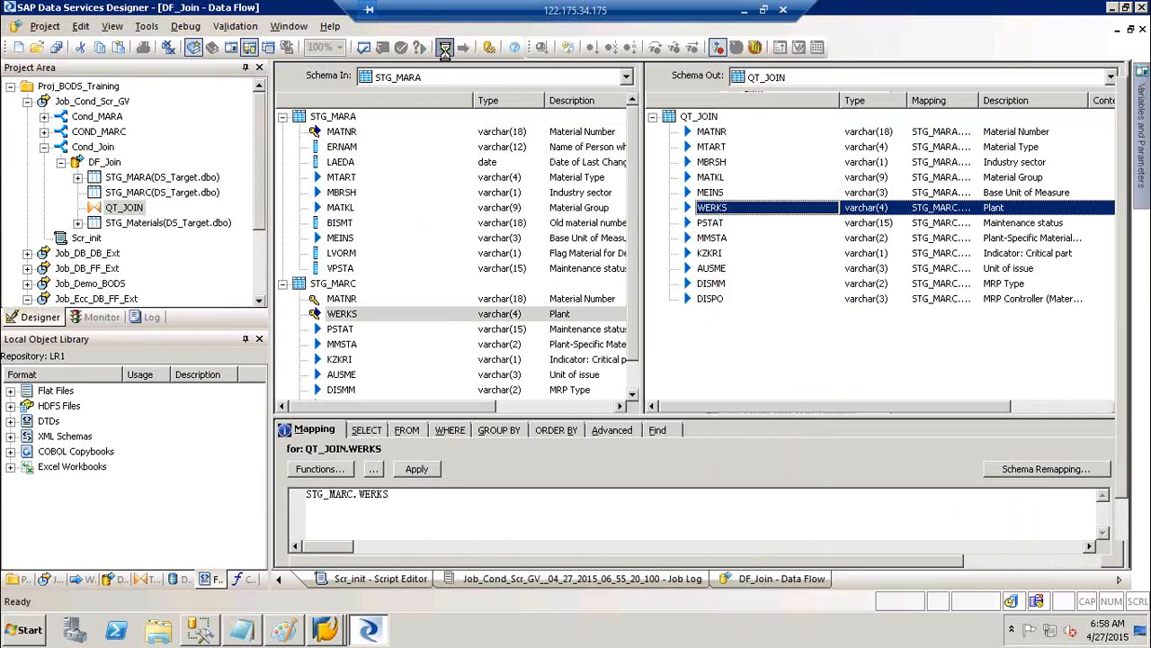
Select Job_Cond_Scr_GV in the Project Area and execute it again
{"action": "left_click", "coordinate": [70, 101]}
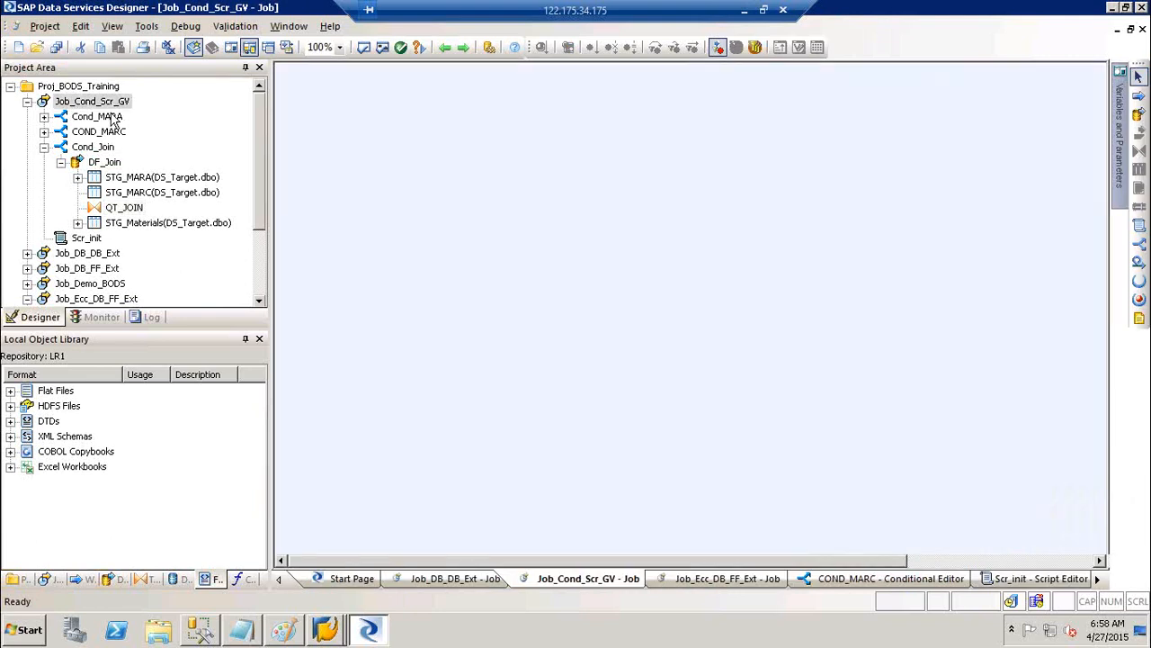
{"action": "right_click", "coordinate": [81, 101]}
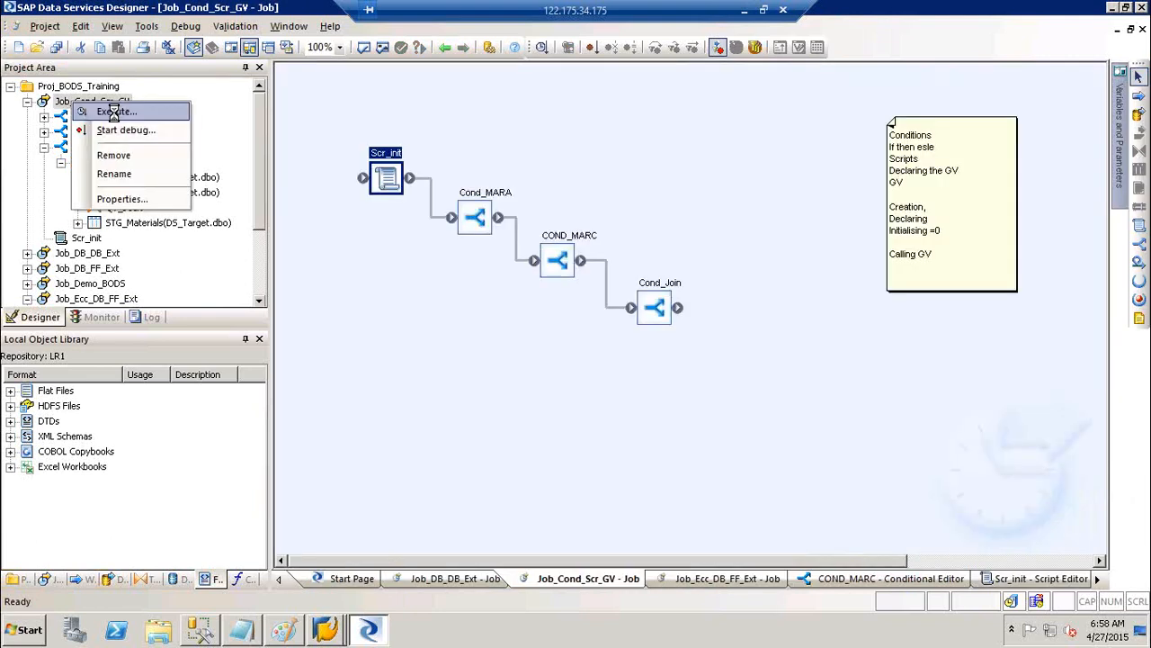
{"action": "key", "text": "Escape"}
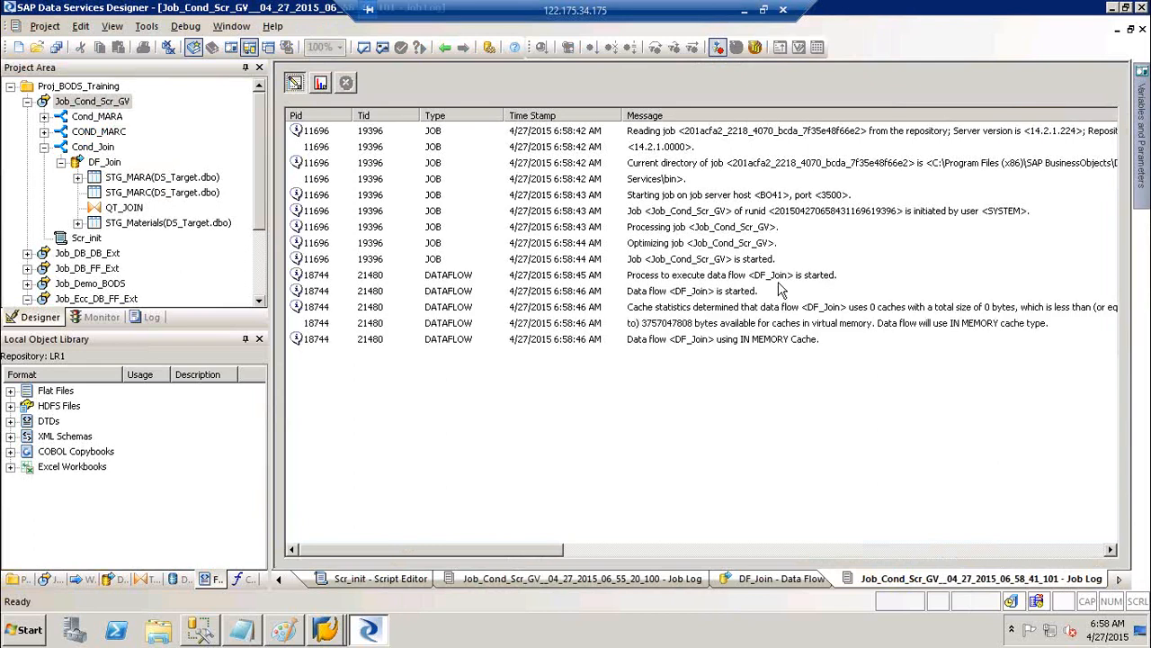
Compare the new run's row counts and trace messages, then go back to the job diagram
{"action": "left_click", "coordinate": [320, 86]}
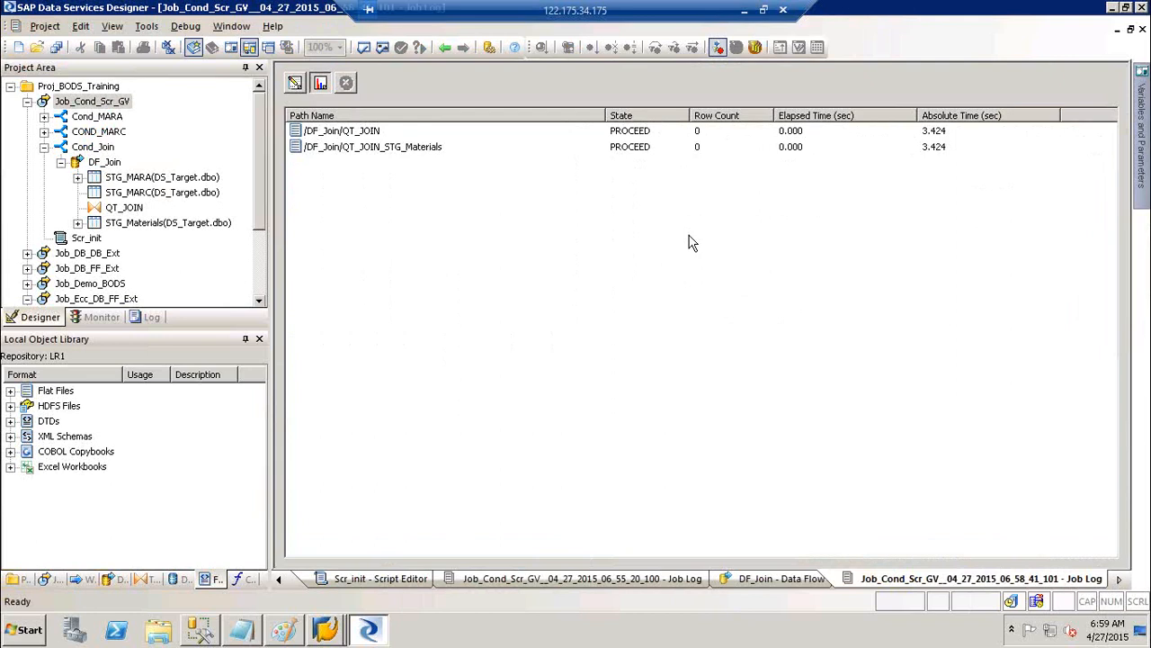
{"action": "left_click", "coordinate": [297, 85]}
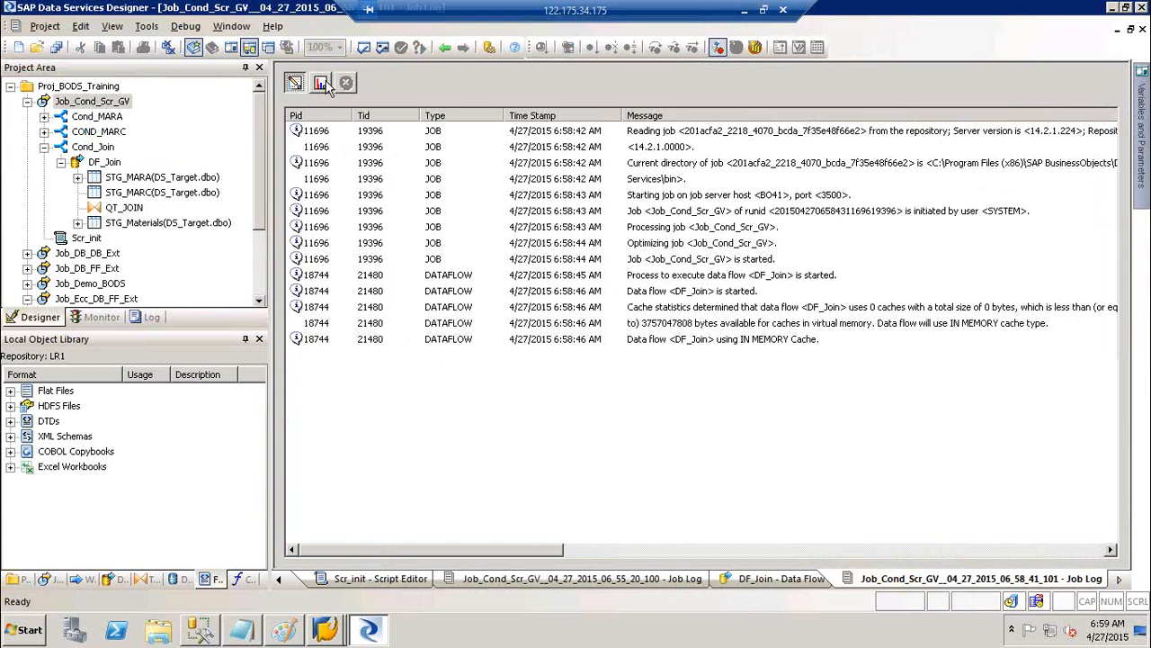
{"action": "left_click", "coordinate": [324, 85]}
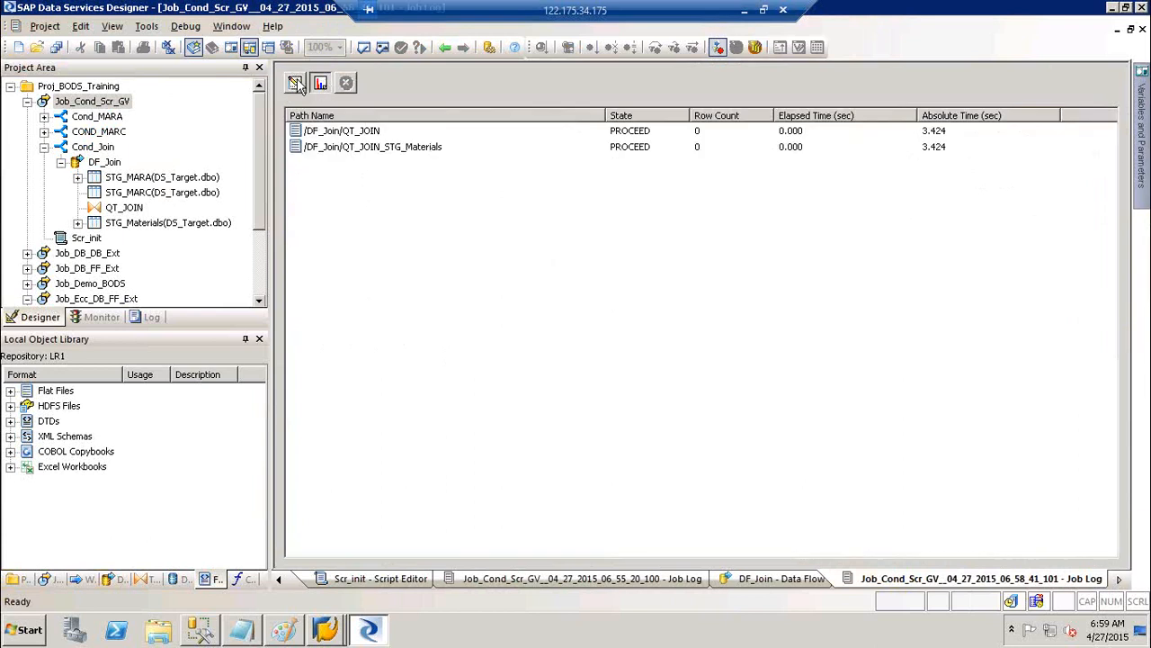
{"action": "left_click", "coordinate": [298, 84]}
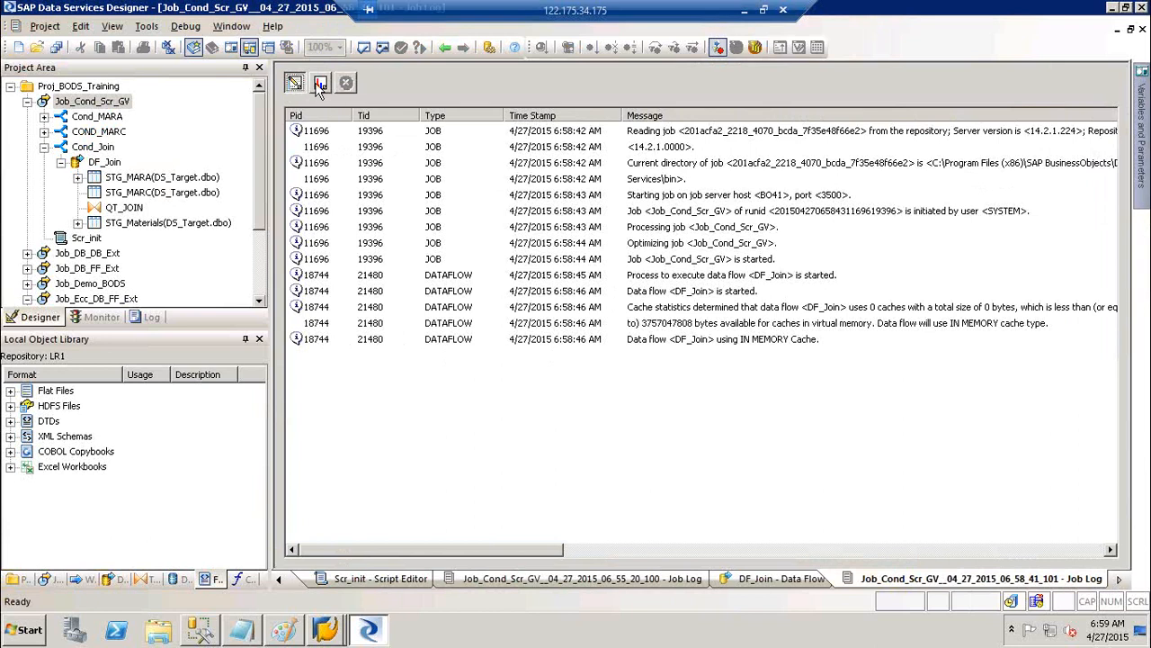
{"action": "left_click", "coordinate": [319, 85]}
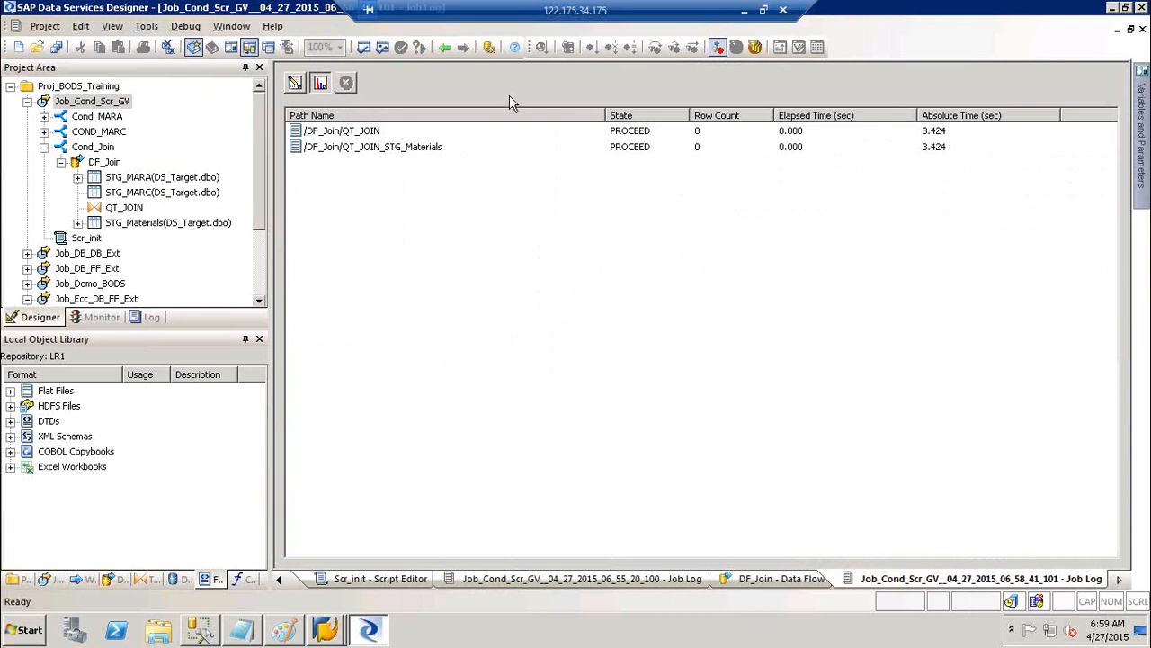
{"action": "left_click", "coordinate": [445, 48]}
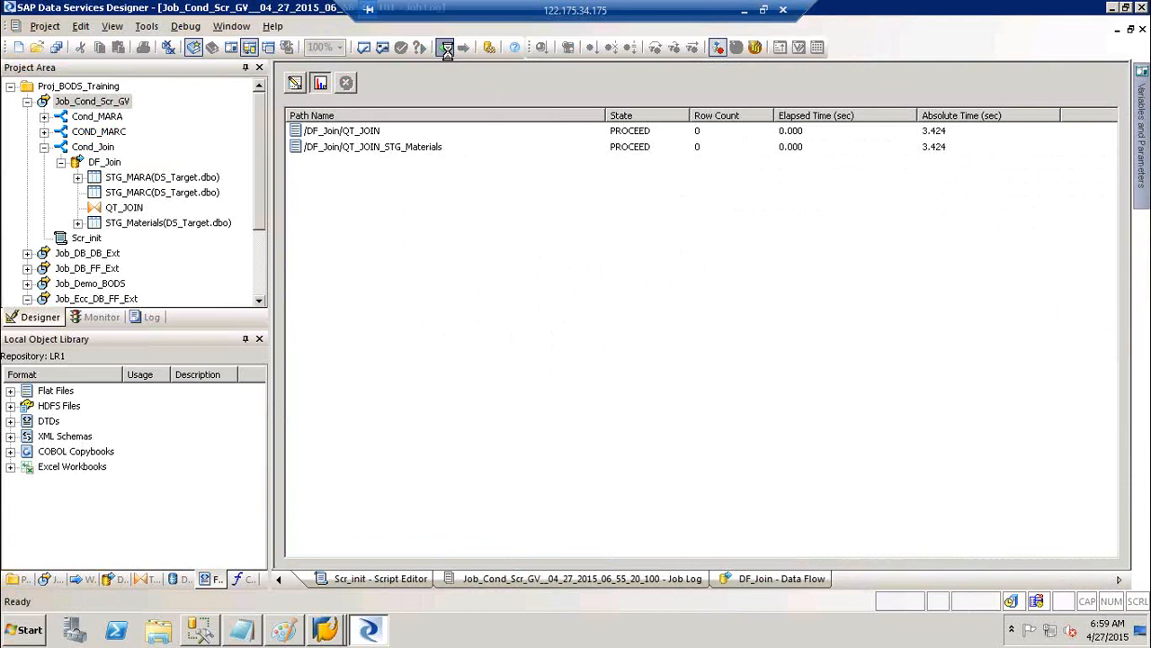
{"action": "left_click", "coordinate": [445, 49]}
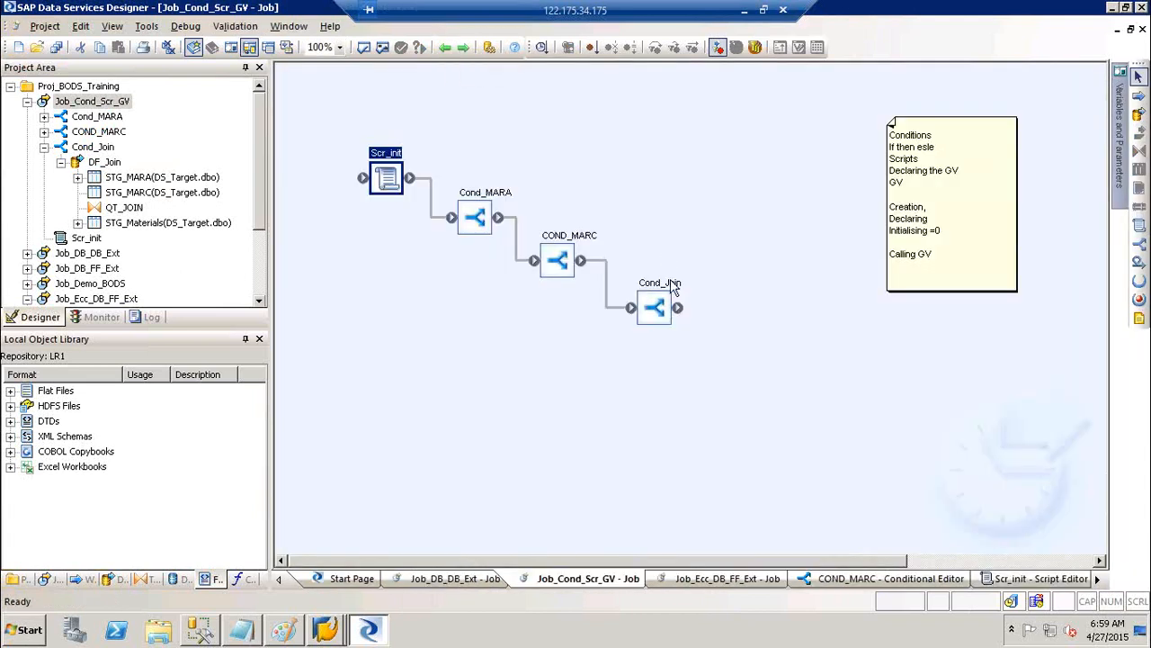
Open Cond_Join, then open the successful Job_Cond_Scr_GV run from the log list
{"action": "double_click", "coordinate": [671, 280]}
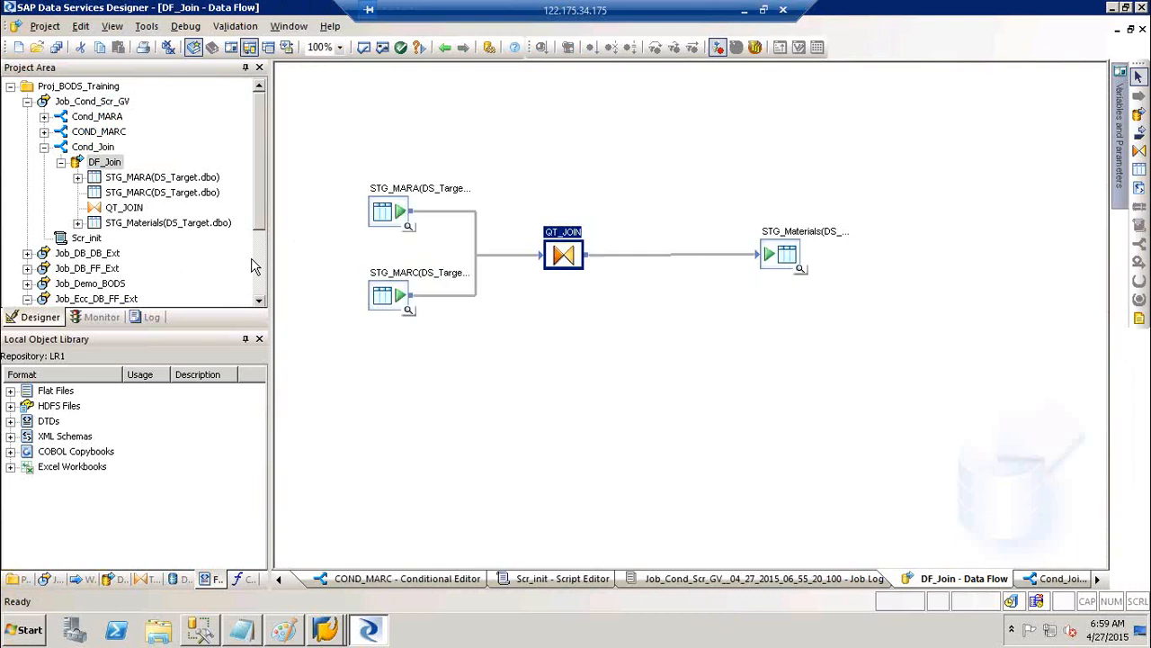
{"action": "left_click", "coordinate": [149, 318]}
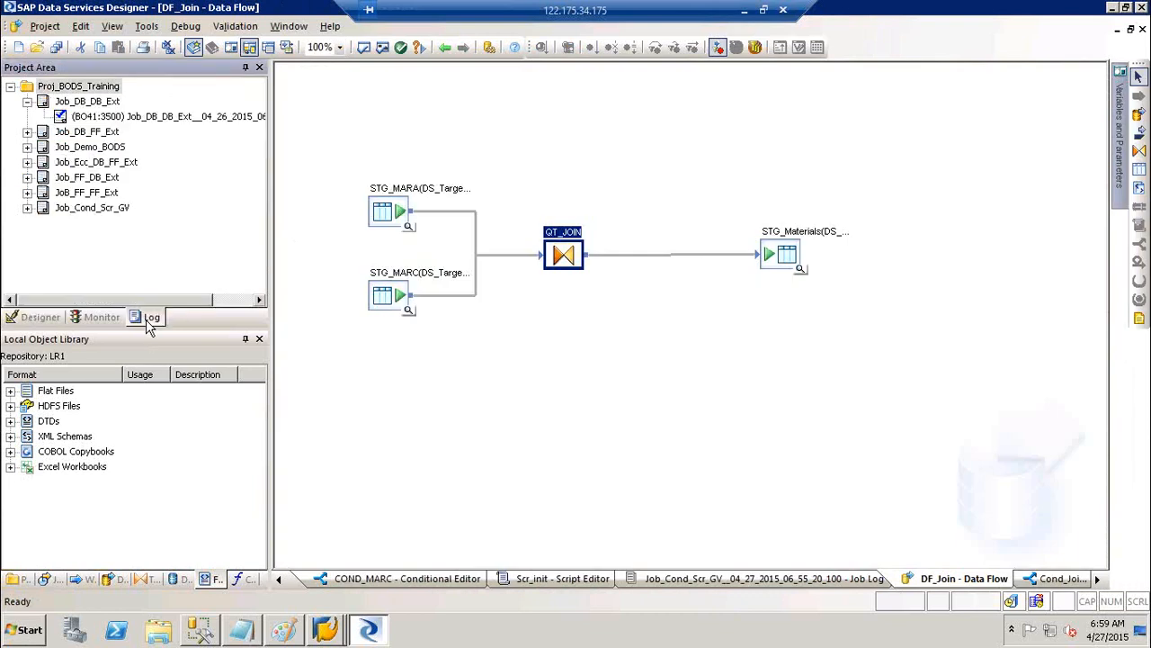
{"action": "left_click", "coordinate": [114, 117]}
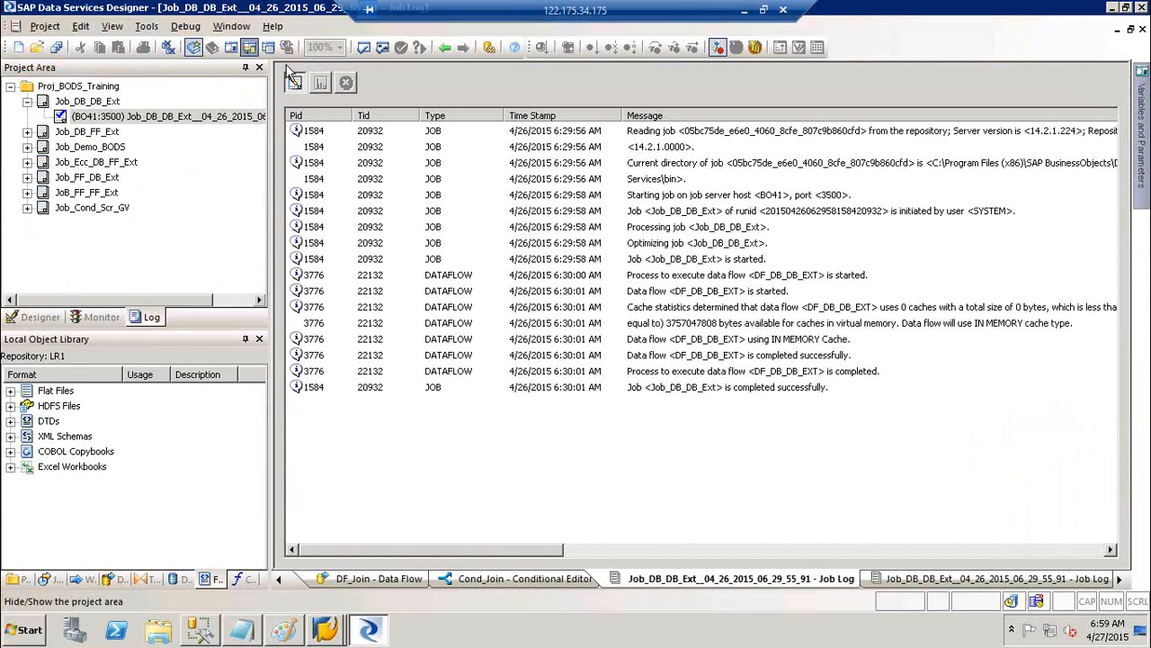
{"action": "left_click", "coordinate": [27, 208]}
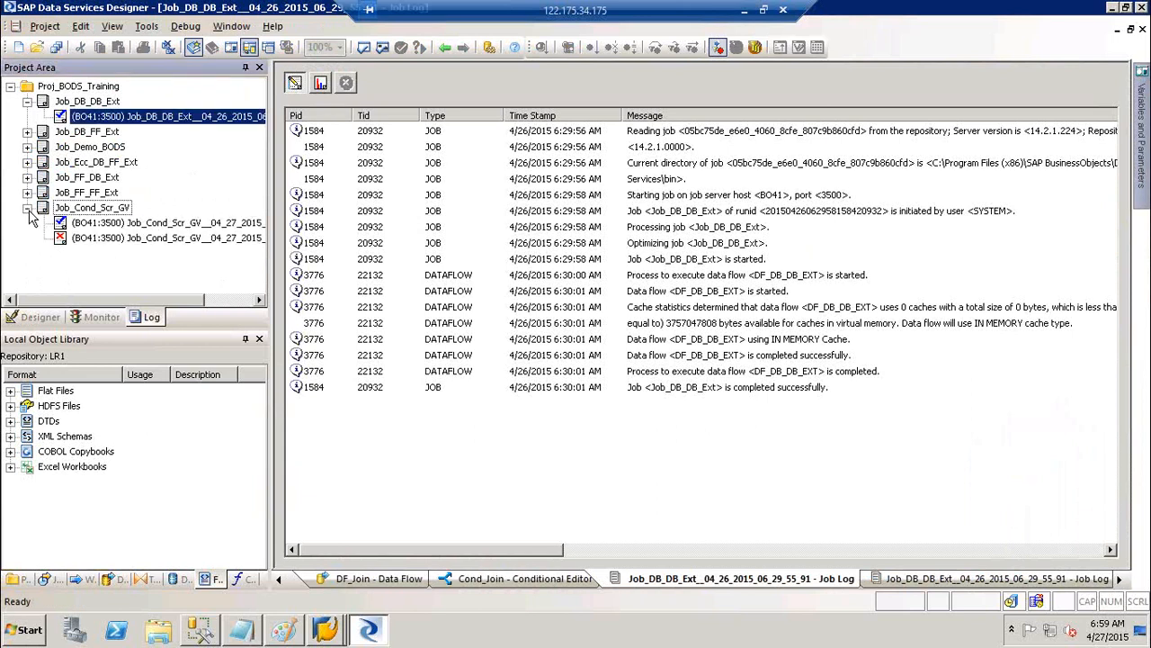
{"action": "left_click", "coordinate": [110, 221]}
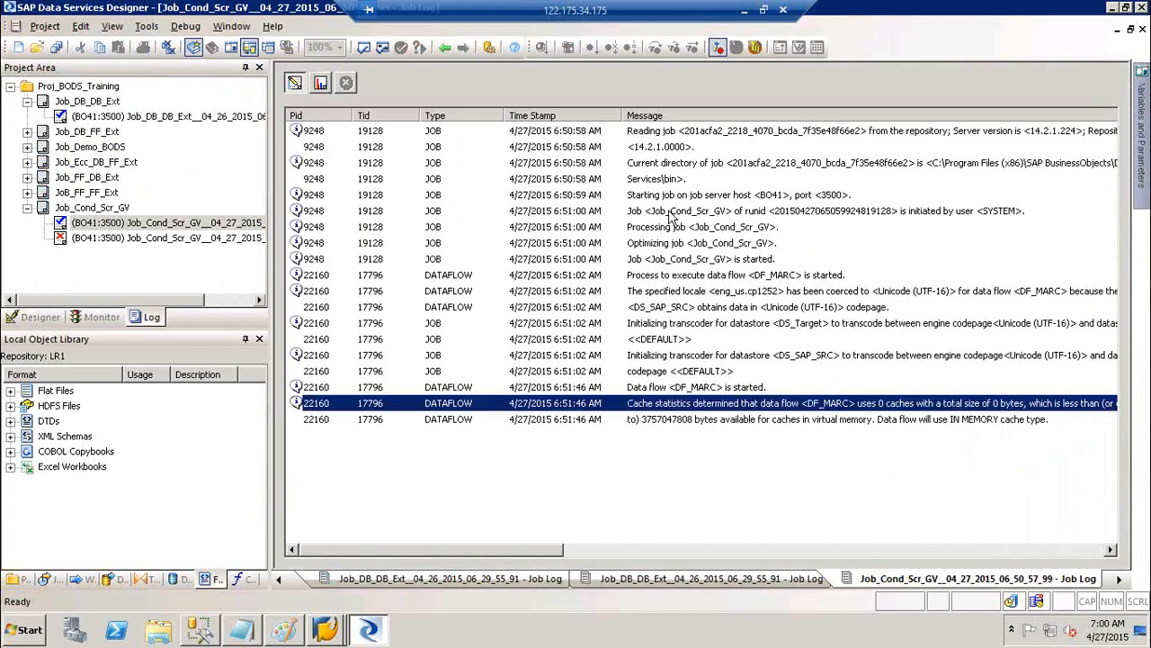
Inspect Query_STG_MARC row counts and the cache statistics trace message
{"action": "left_click", "coordinate": [321, 83]}
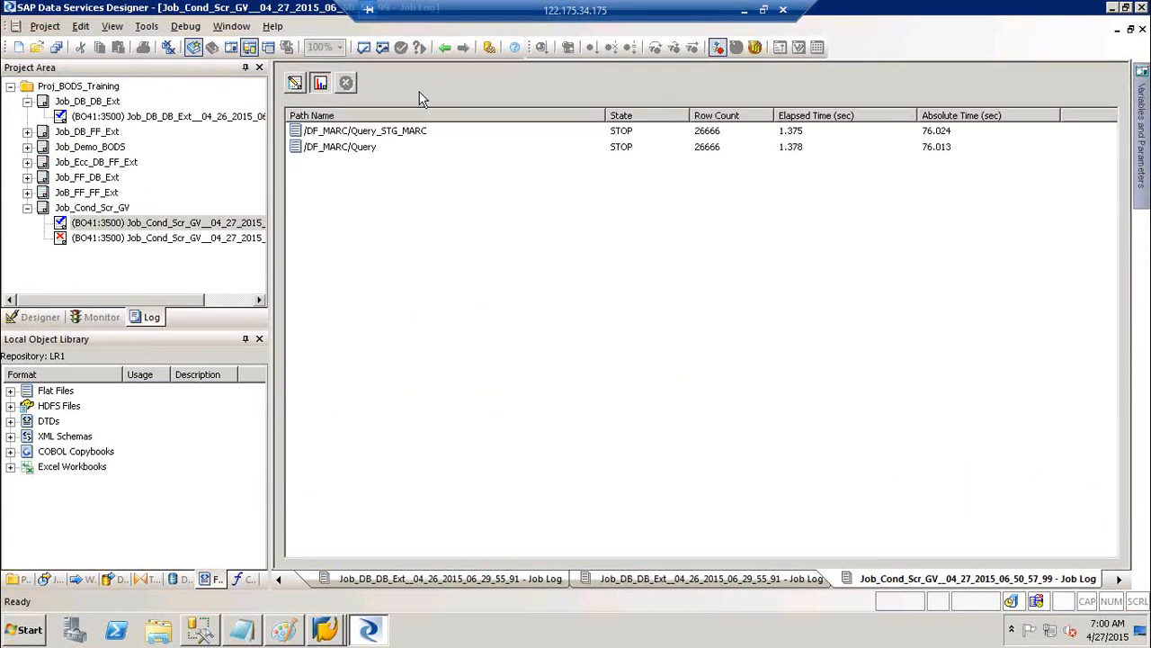
{"action": "left_click", "coordinate": [720, 132]}
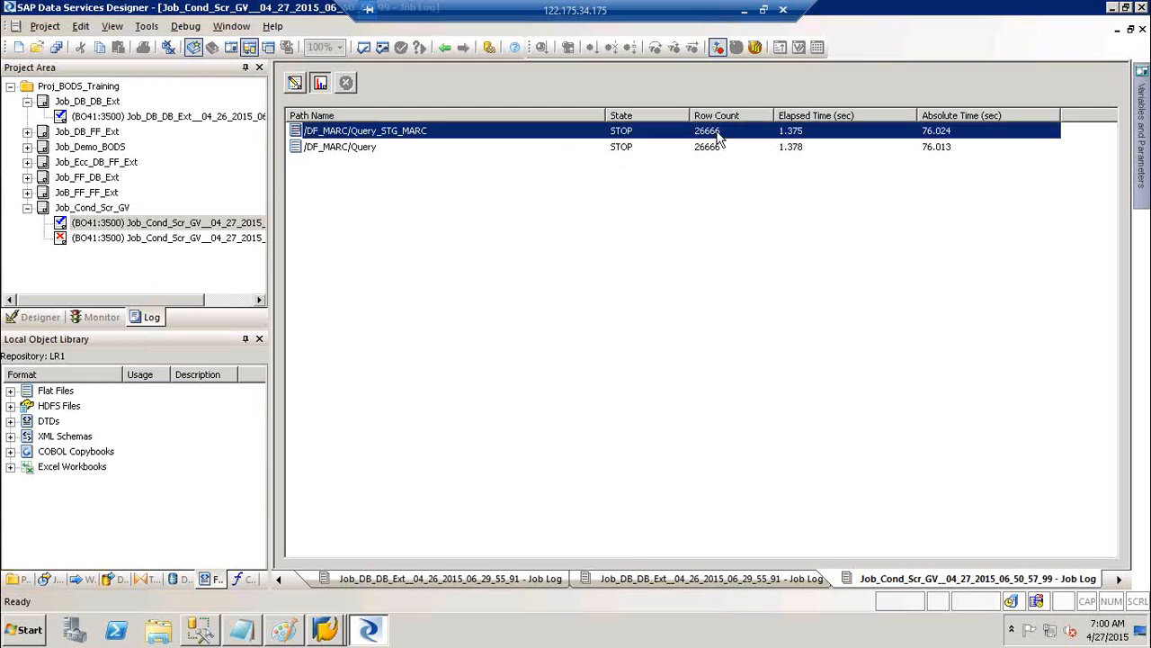
{"action": "left_click", "coordinate": [299, 84]}
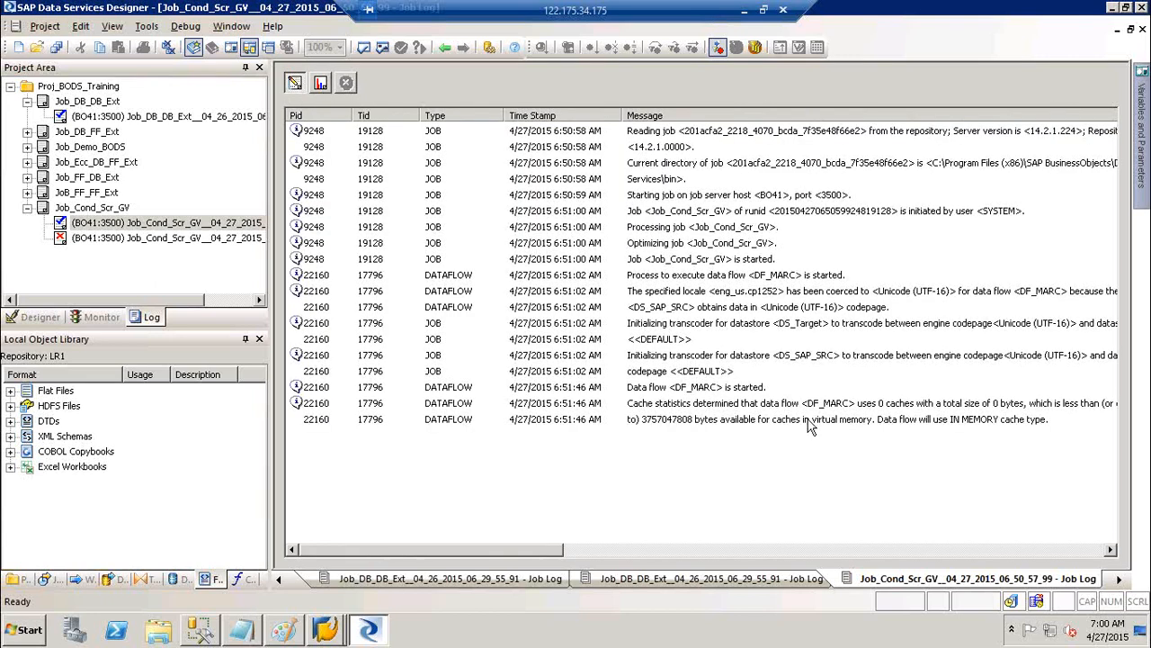
{"action": "left_click", "coordinate": [824, 418]}
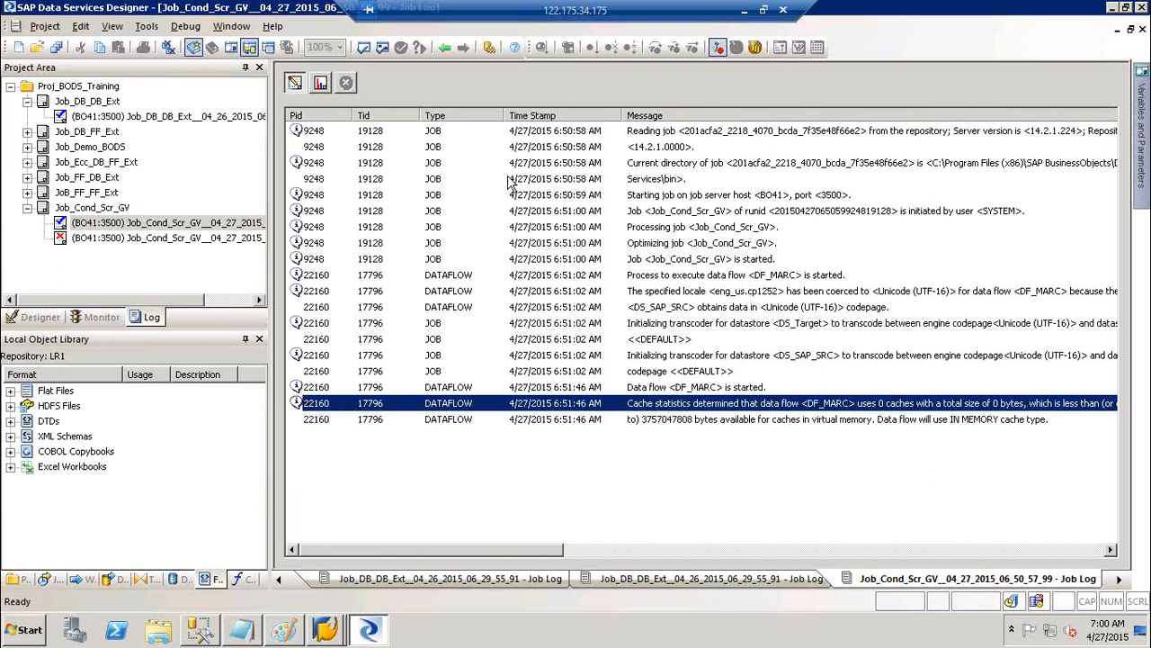
{"action": "left_click", "coordinate": [322, 84]}
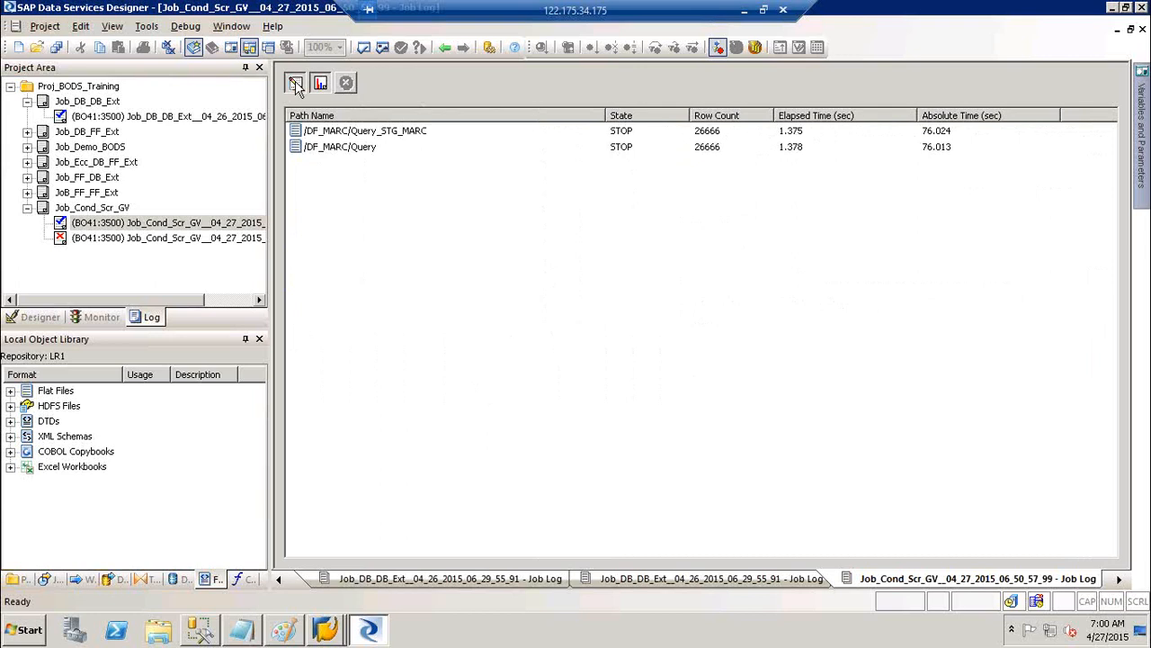
{"action": "left_click", "coordinate": [296, 83]}
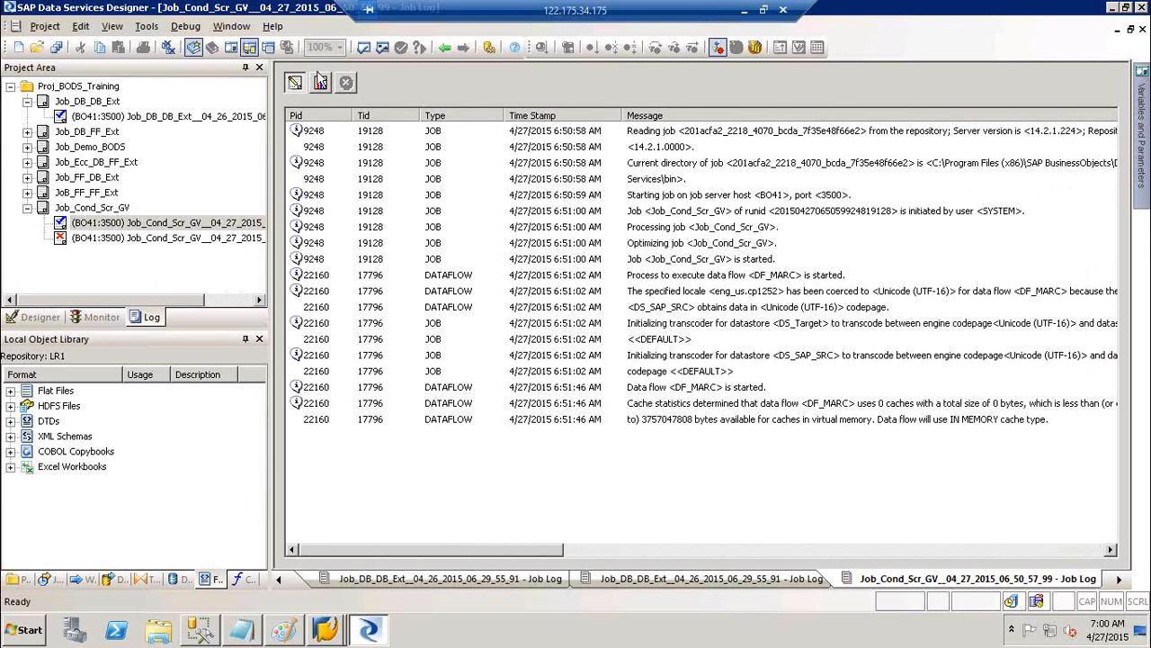
Close all editor windows and reopen the run log showing the job completed successfully
{"action": "left_click", "coordinate": [169, 50]}
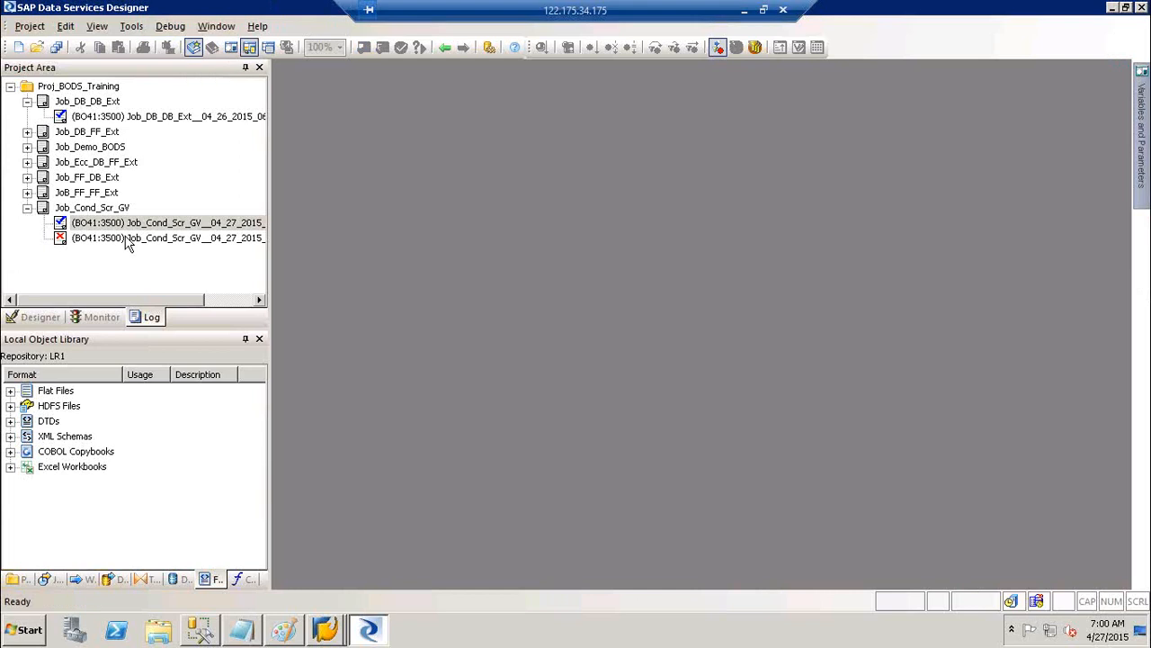
{"action": "left_click", "coordinate": [117, 222]}
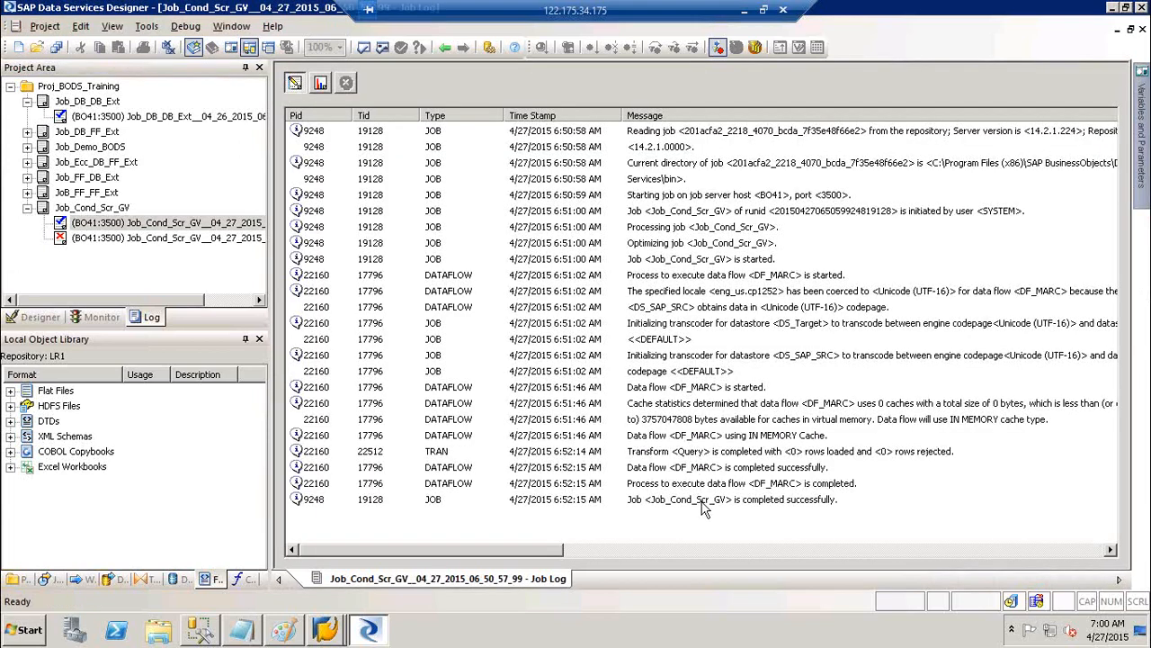
{"action": "left_click", "coordinate": [704, 509]}
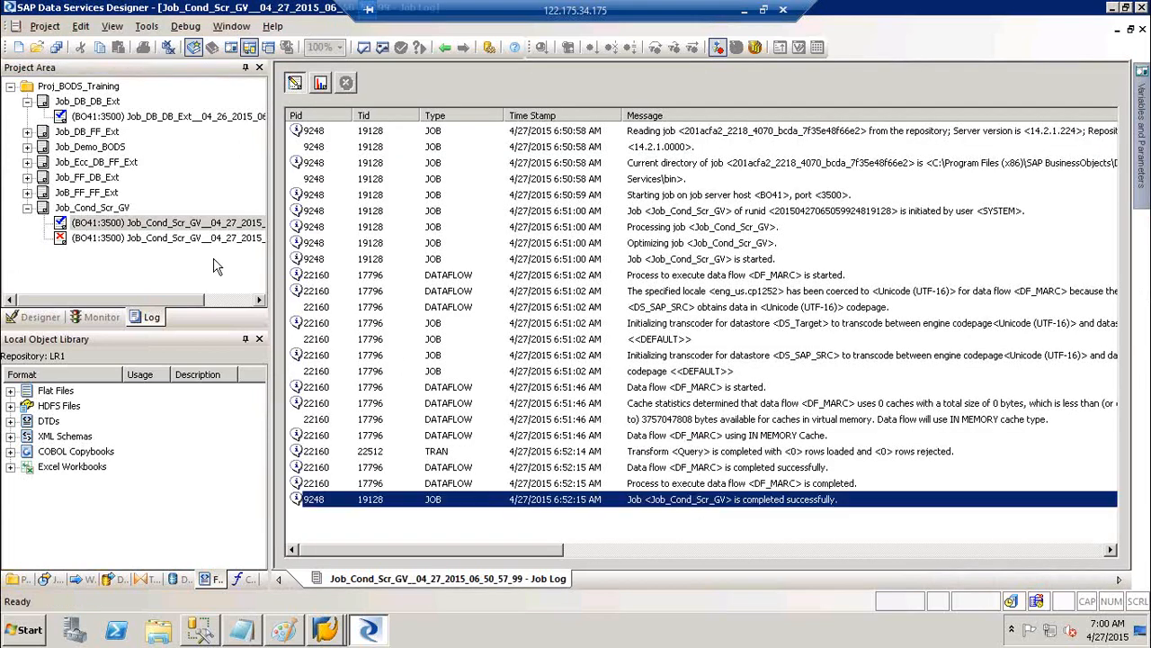
{"action": "left_click", "coordinate": [27, 208]}
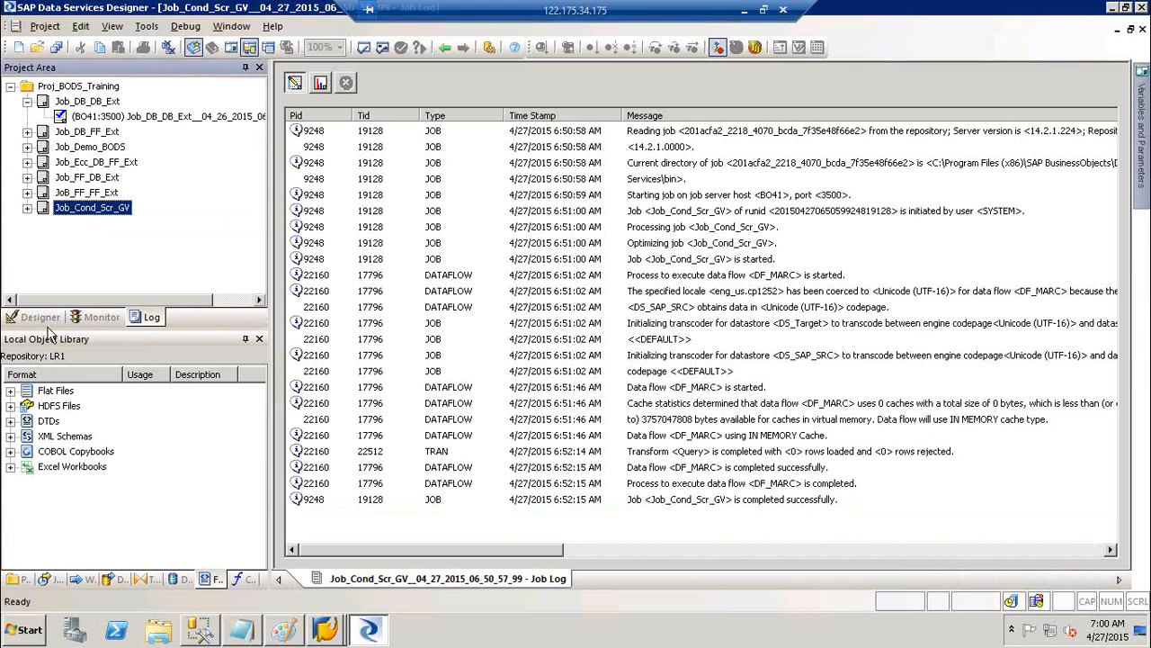
Return to the Designer tree and collapse the Cond_Join and Job_Cond_Scr_GV branches
{"action": "left_click", "coordinate": [49, 332]}
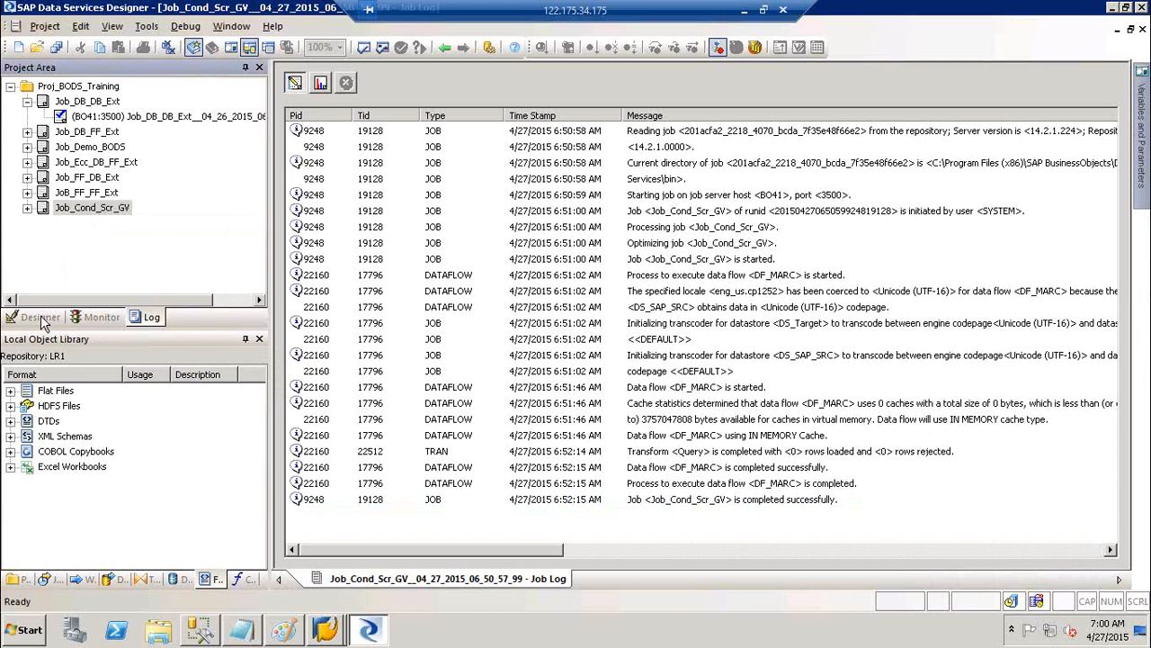
{"action": "left_click", "coordinate": [42, 320]}
{"action": "left_click", "coordinate": [45, 147]}
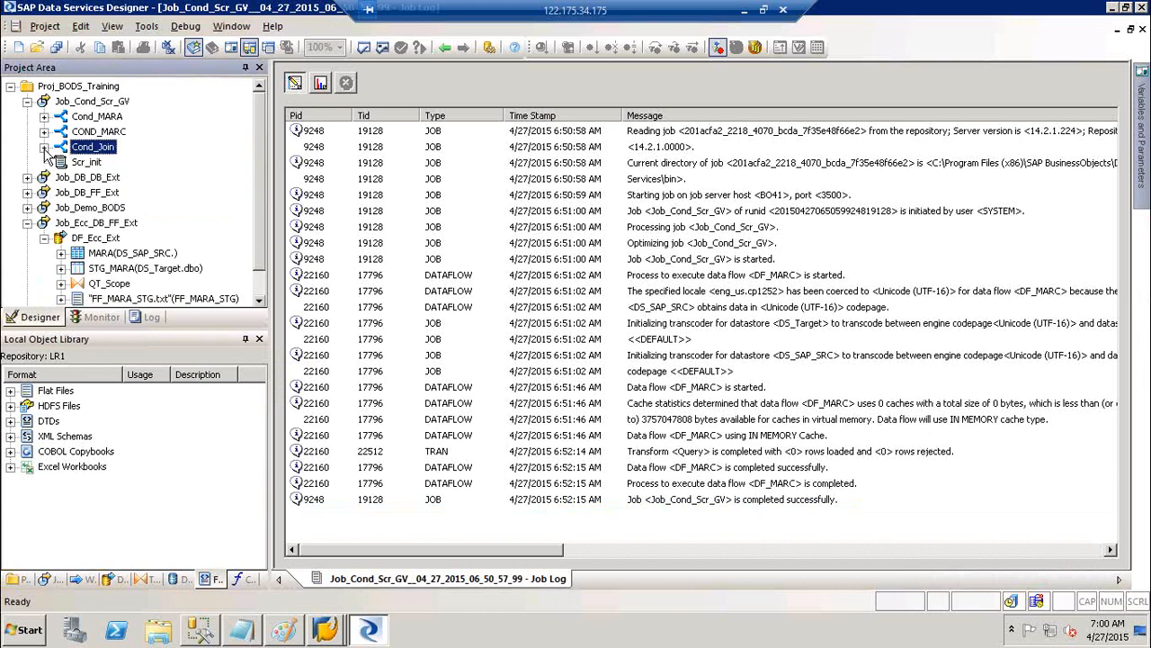
{"action": "left_click", "coordinate": [28, 102]}
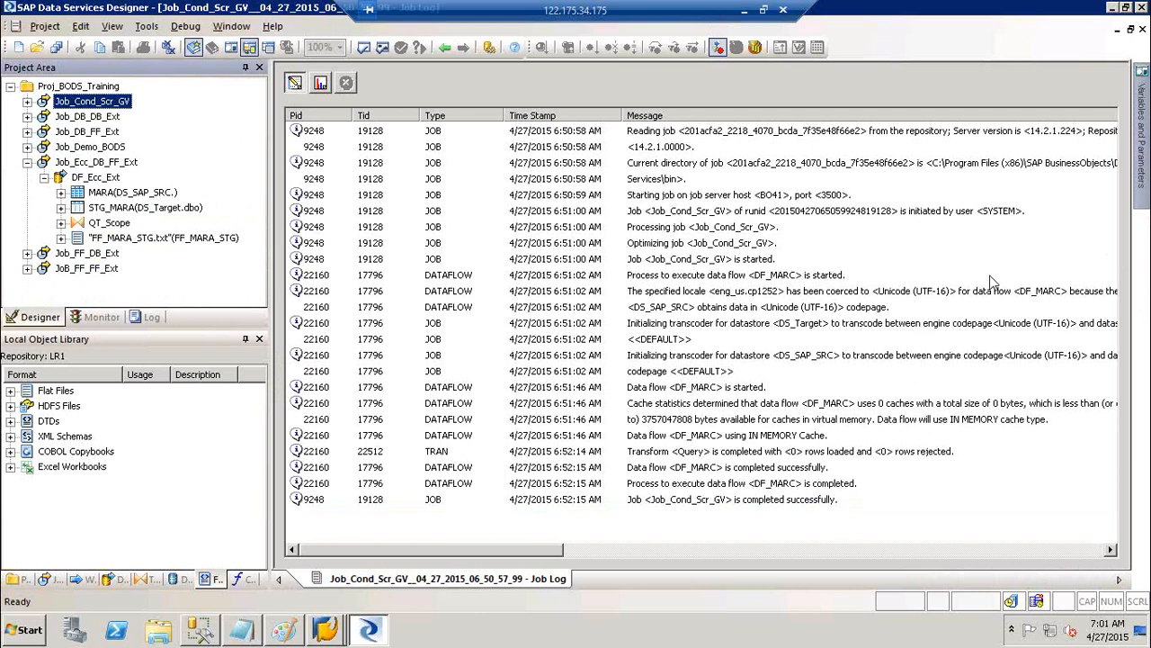
Open the Job_Cond_Scr_GV diagram and show its variables and parameters
{"action": "left_click", "coordinate": [108, 96]}
{"action": "left_click", "coordinate": [108, 95]}
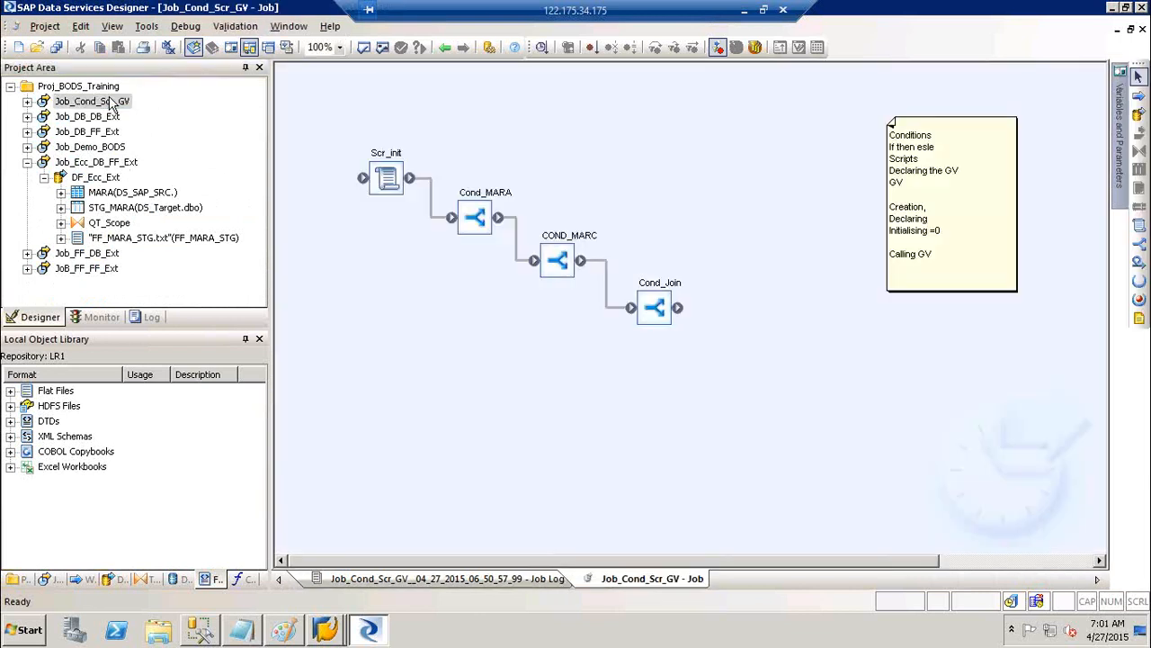
{"action": "left_click", "coordinate": [207, 130]}
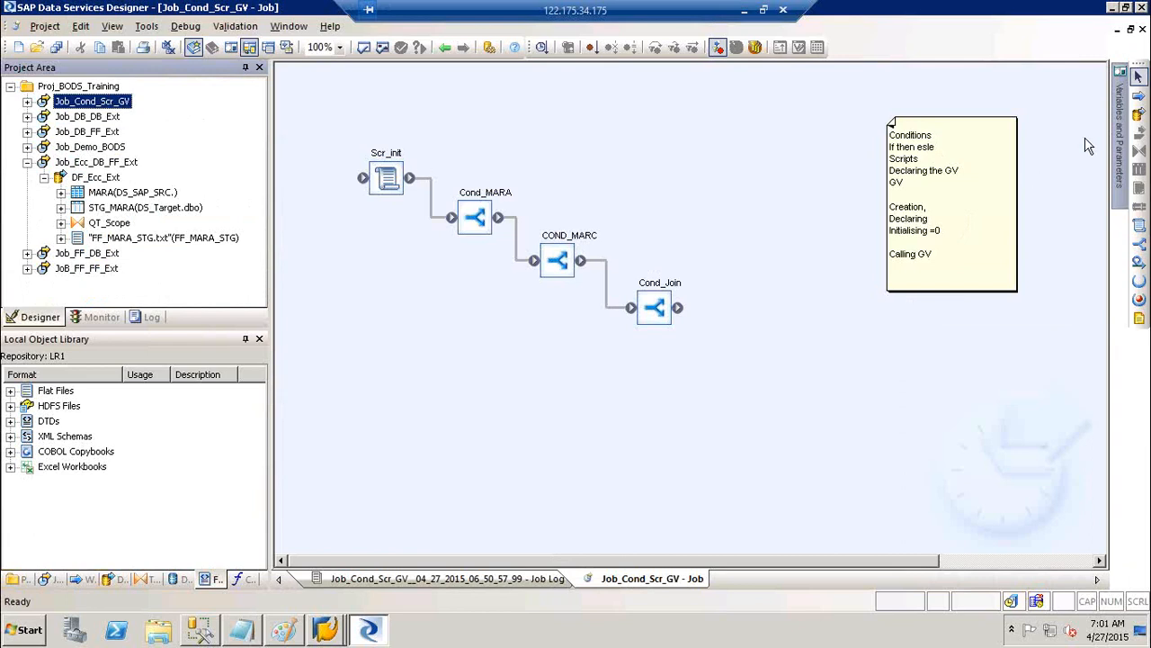
{"action": "left_click", "coordinate": [1118, 153]}
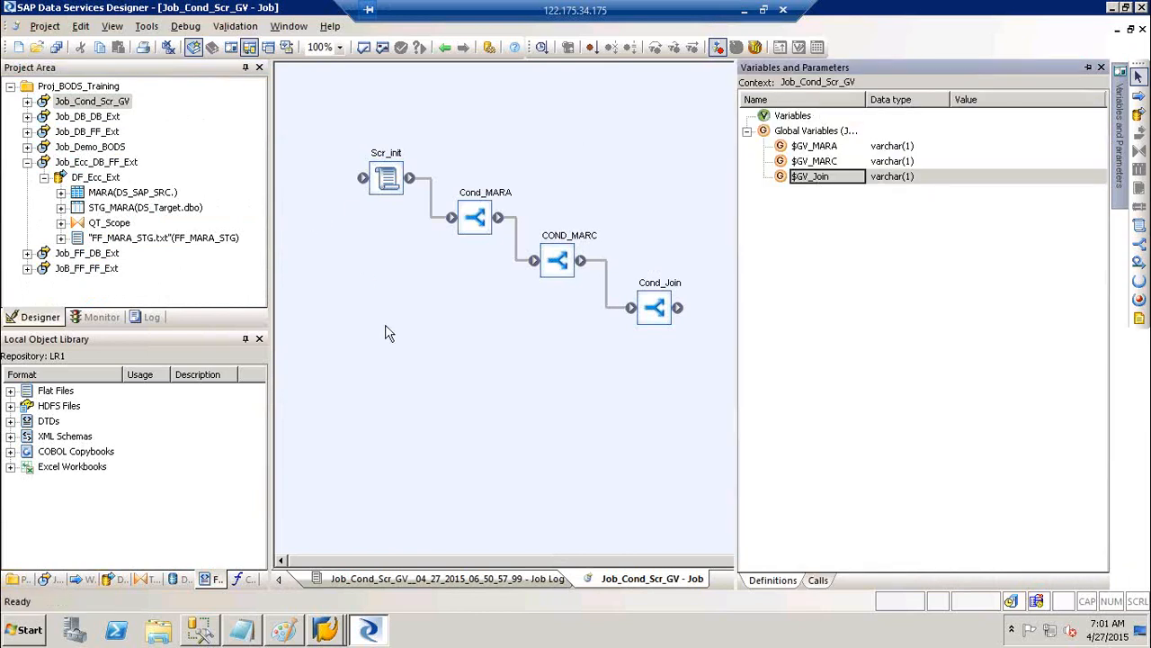
Open Job_Demo_BODS, review its Variables and Parameters panel, then close the panel
{"action": "double_click", "coordinate": [90, 146]}
{"action": "mouse_move", "coordinate": [1118, 158]}
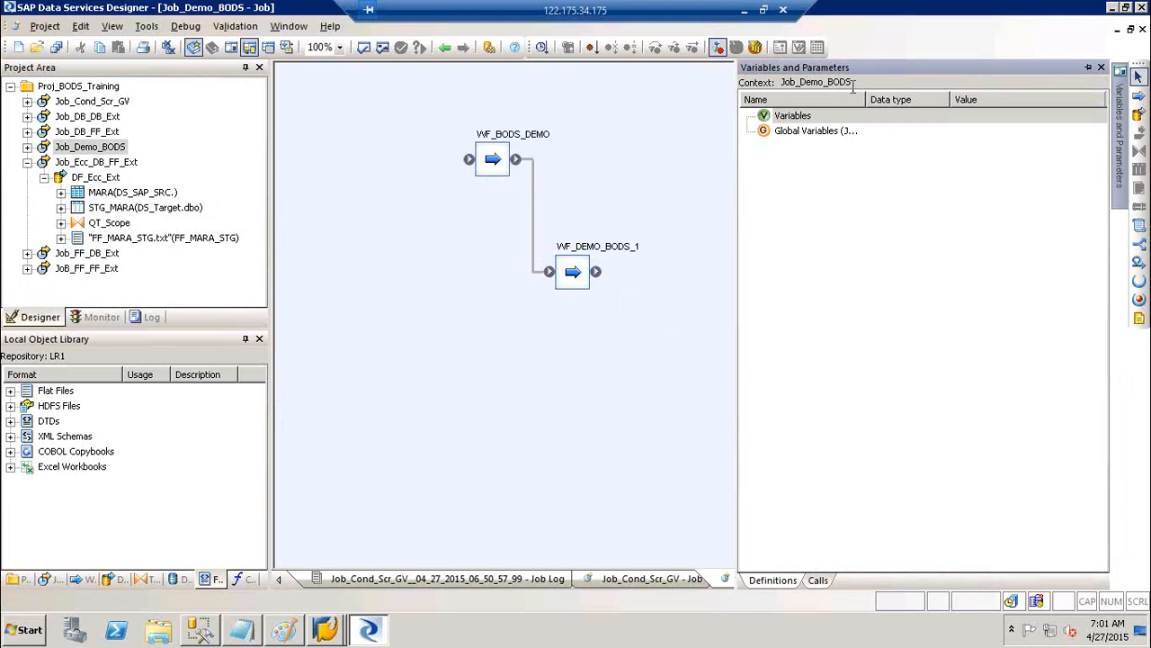
{"action": "left_click_drag", "start_coordinate": [853, 81], "coordinate": [781, 82]}
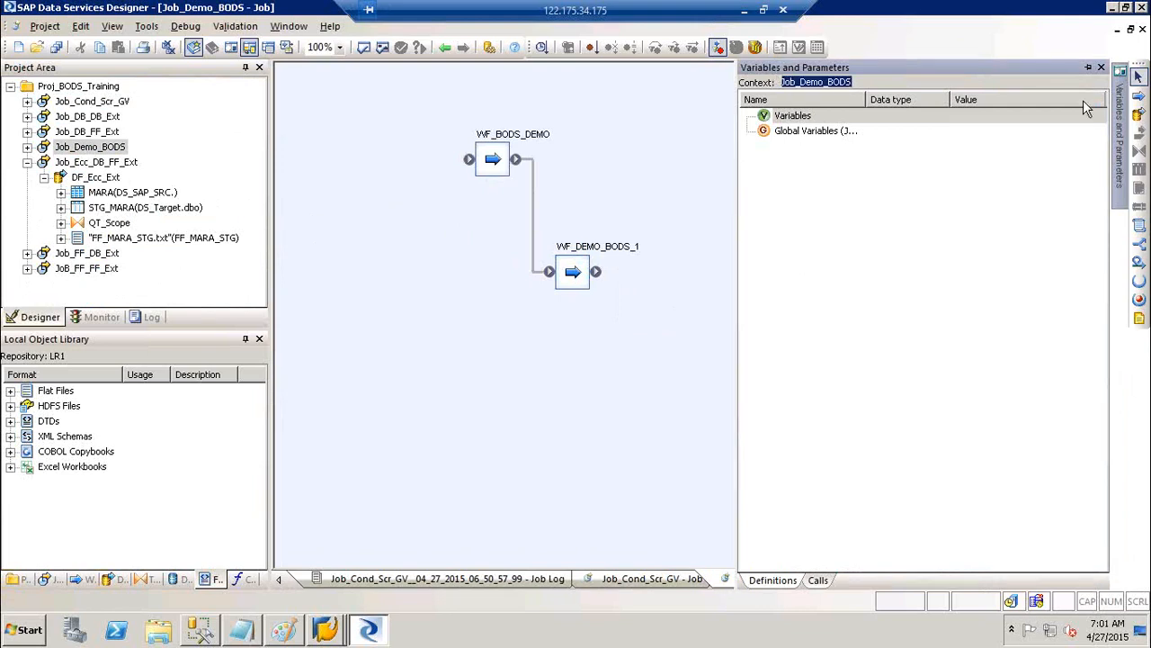
{"action": "left_click", "coordinate": [1106, 75]}
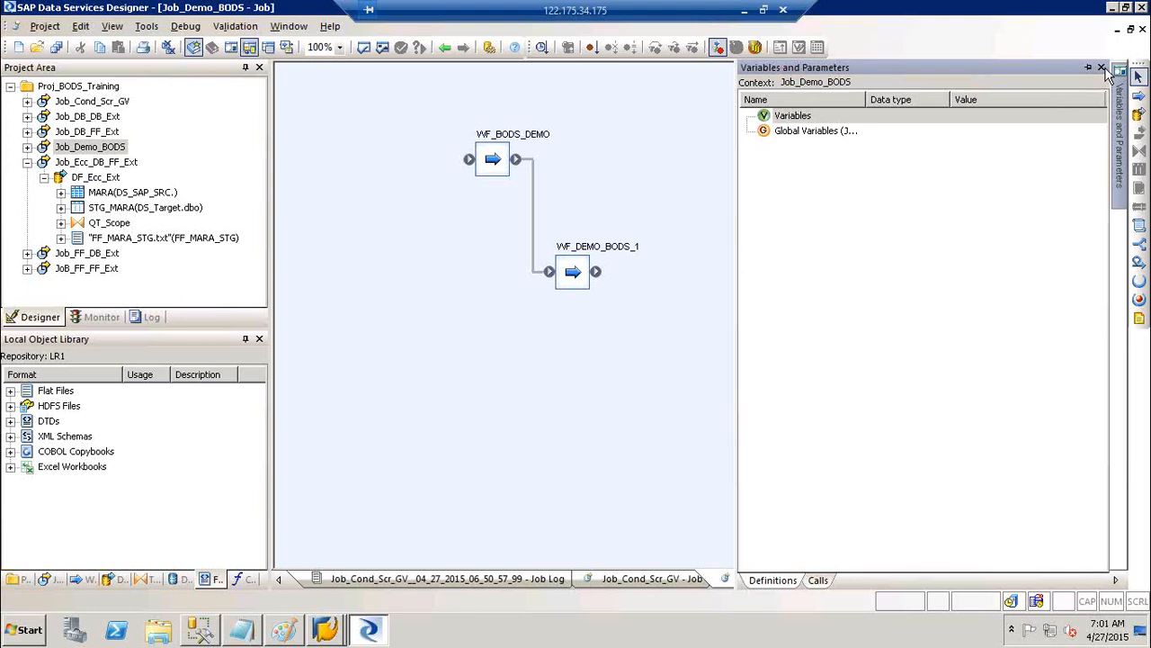
{"action": "left_click", "coordinate": [1102, 68]}
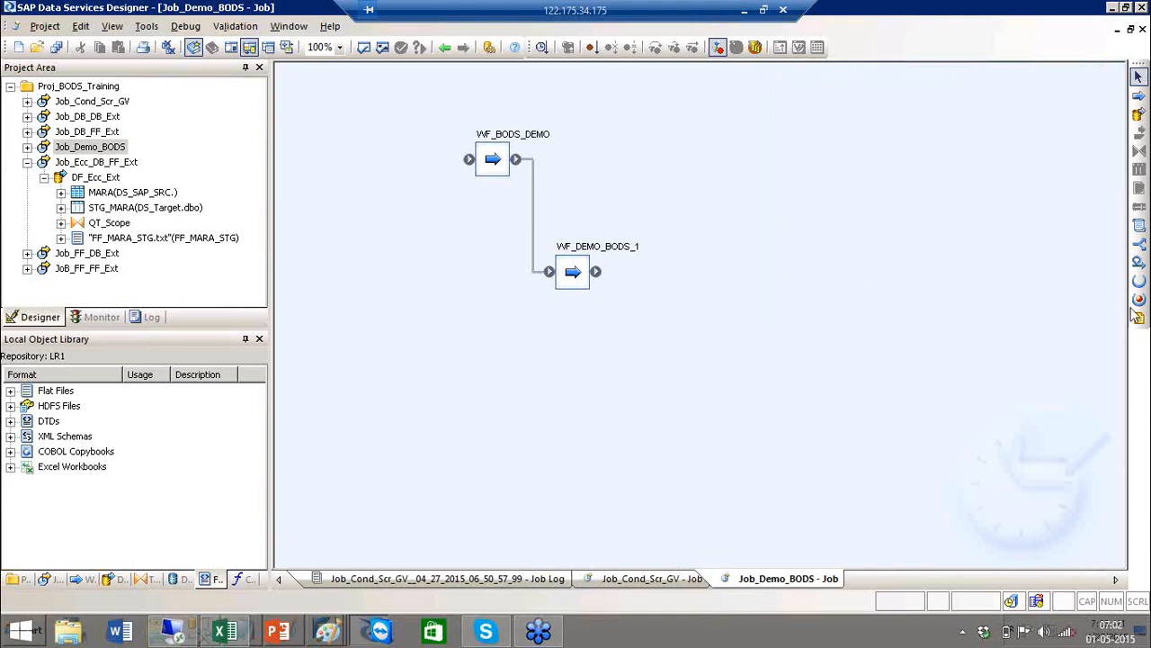
Collapse Job_Ecc_DB_FF_Ext, open Job_Cond_Scr_GV, and minimize the remote desktop session
{"action": "left_click", "coordinate": [27, 162]}
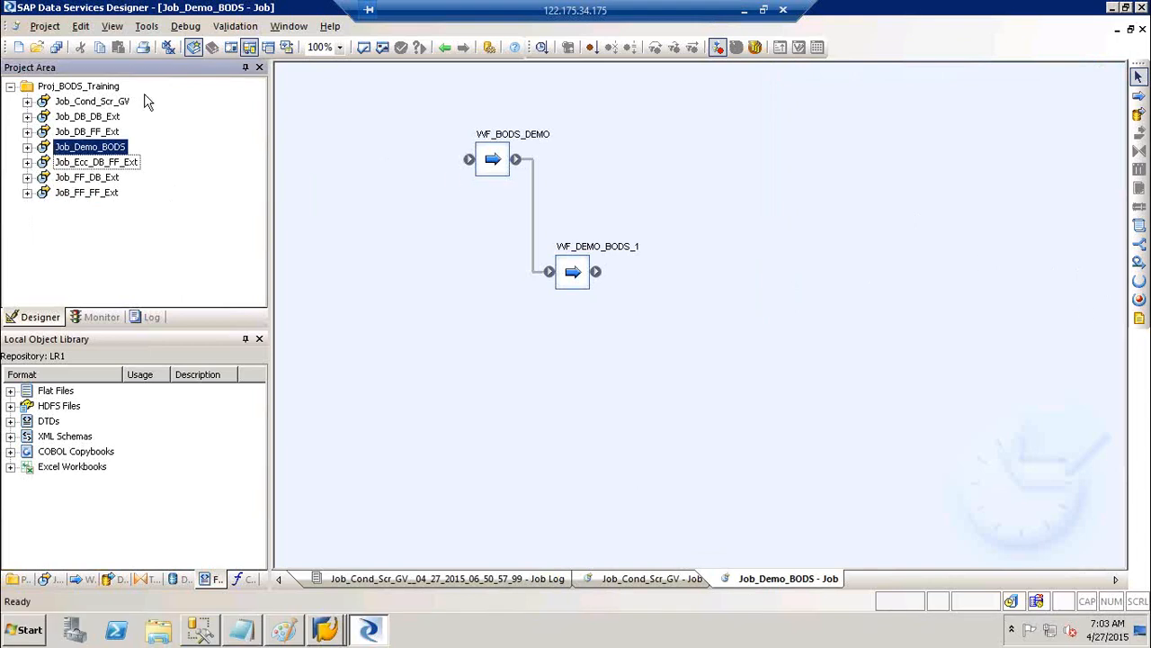
{"action": "left_click", "coordinate": [99, 102]}
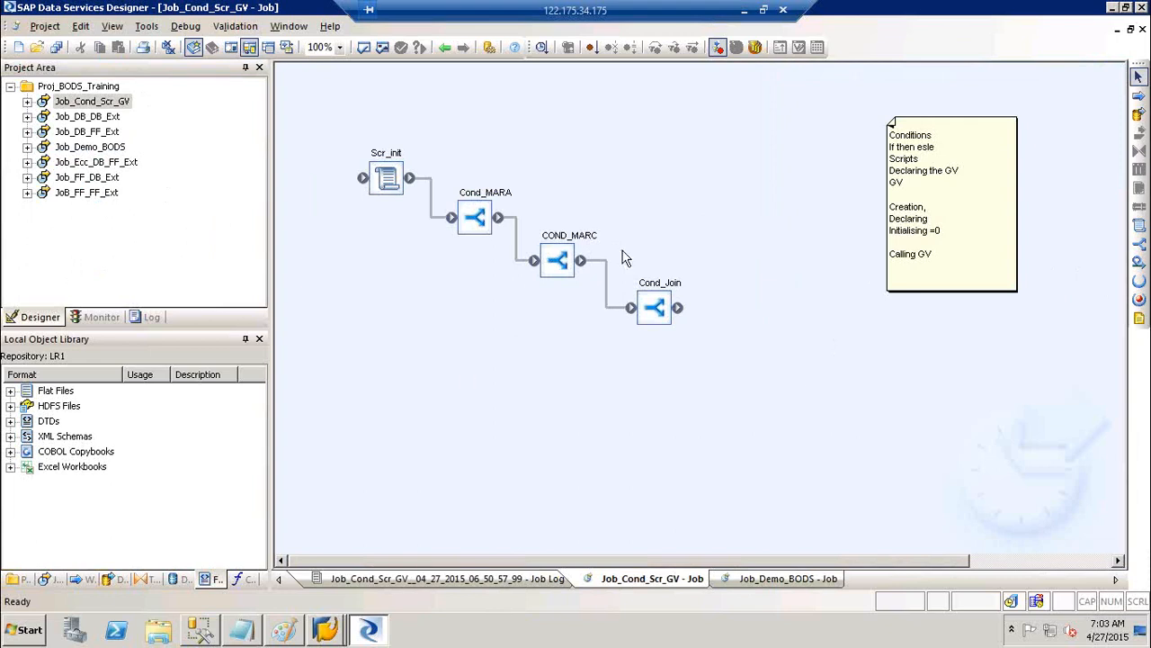
{"action": "left_click", "coordinate": [746, 13]}
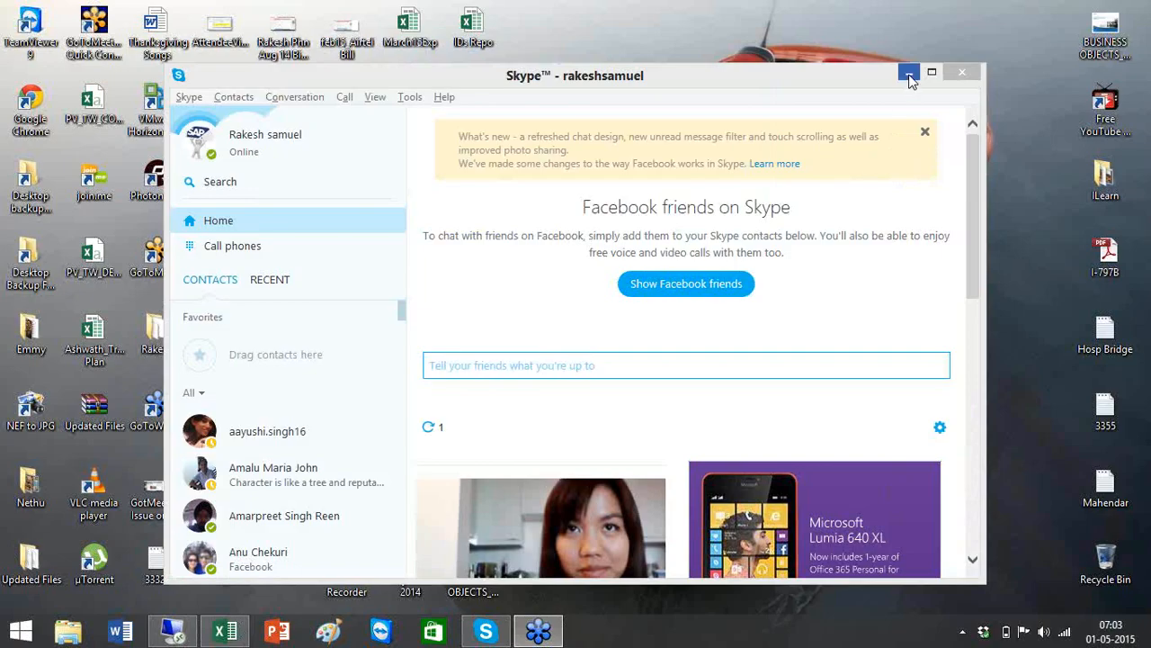
Bring up the training schedule workbook, scroll back to Day 3, and select its topics in D3:D13
{"action": "left_click", "coordinate": [908, 76]}
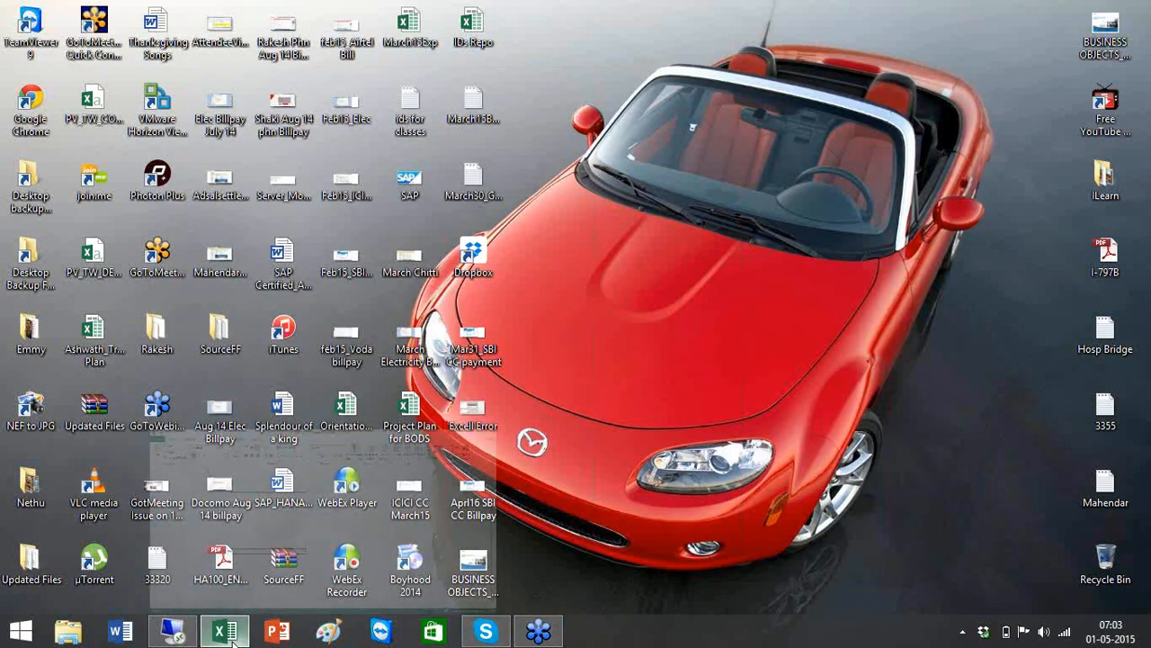
{"action": "left_click", "coordinate": [230, 635]}
{"action": "left_click", "coordinate": [769, 588]}
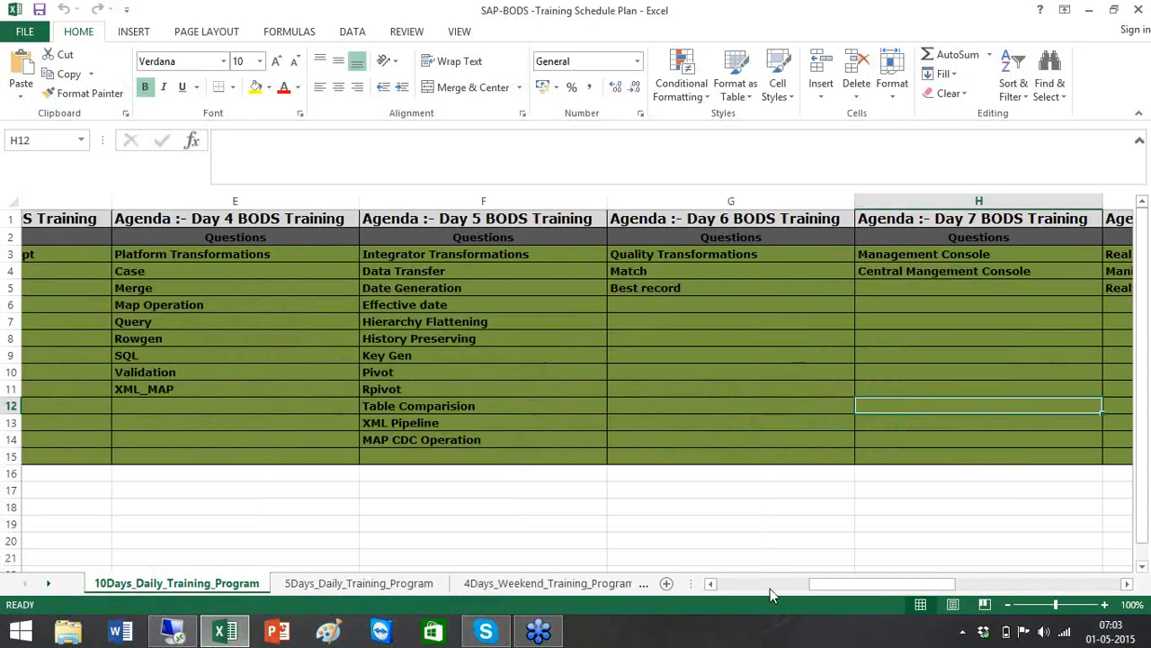
{"action": "left_click", "coordinate": [770, 589]}
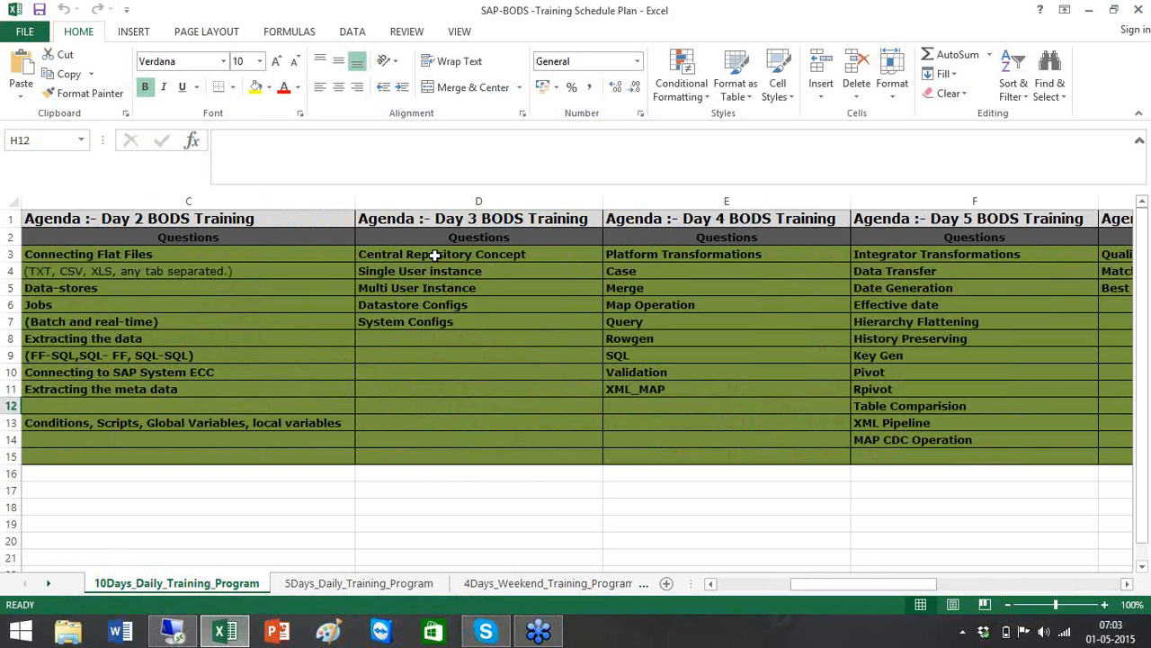
{"action": "left_click_drag", "start_coordinate": [434, 255], "coordinate": [434, 430]}
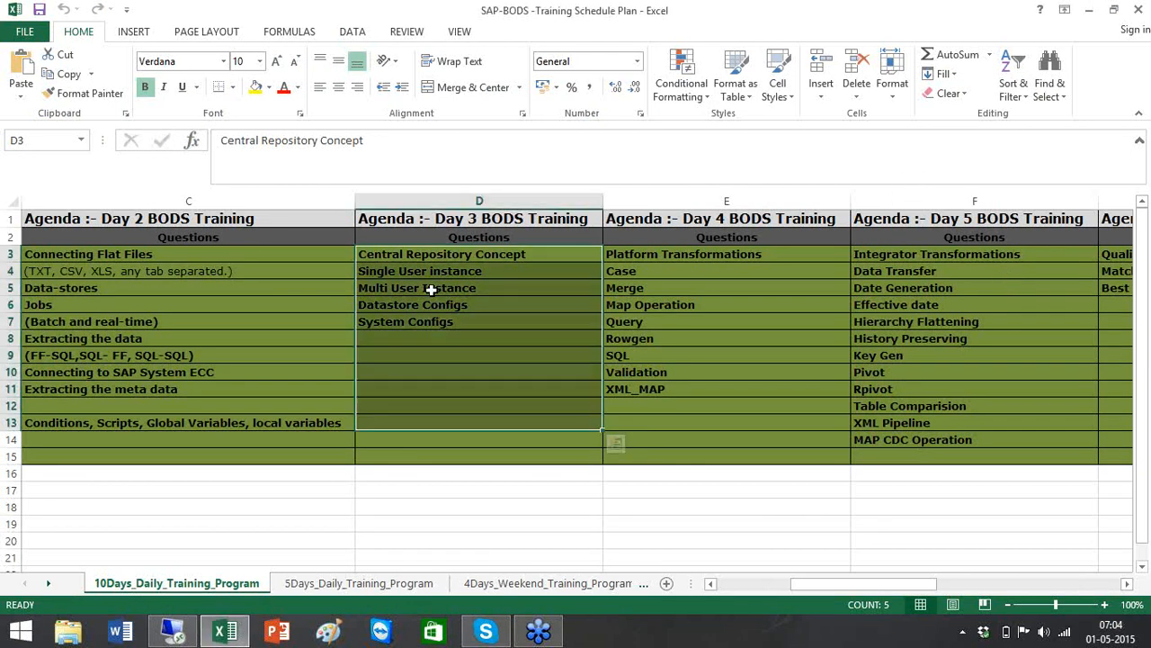
Launch Excel from the Run dialog with 'excel' and start a blank workbook
{"action": "key", "text": "super+r"}
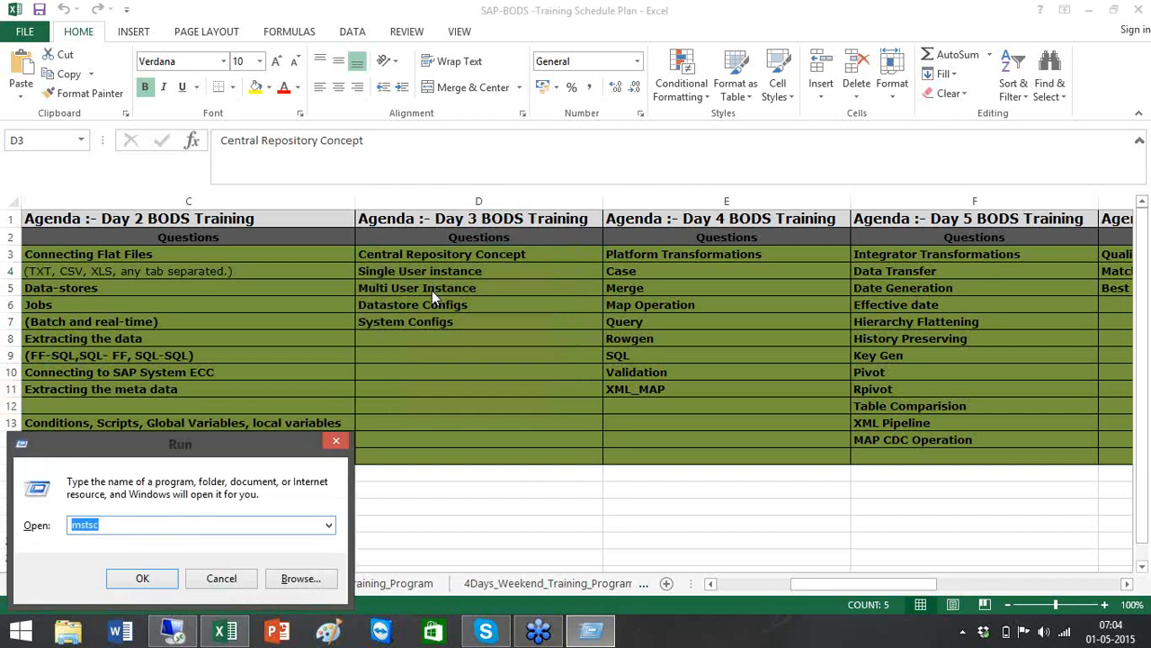
{"action": "type", "text": "mspaint"}
{"action": "key", "text": "BackSpace"}
{"action": "key", "text": "BackSpace"}
{"action": "key", "text": "BackSpace"}
{"action": "key", "text": "BackSpace"}
{"action": "key", "text": "BackSpace"}
{"action": "key", "text": "BackSpace"}
{"action": "key", "text": "BackSpace"}
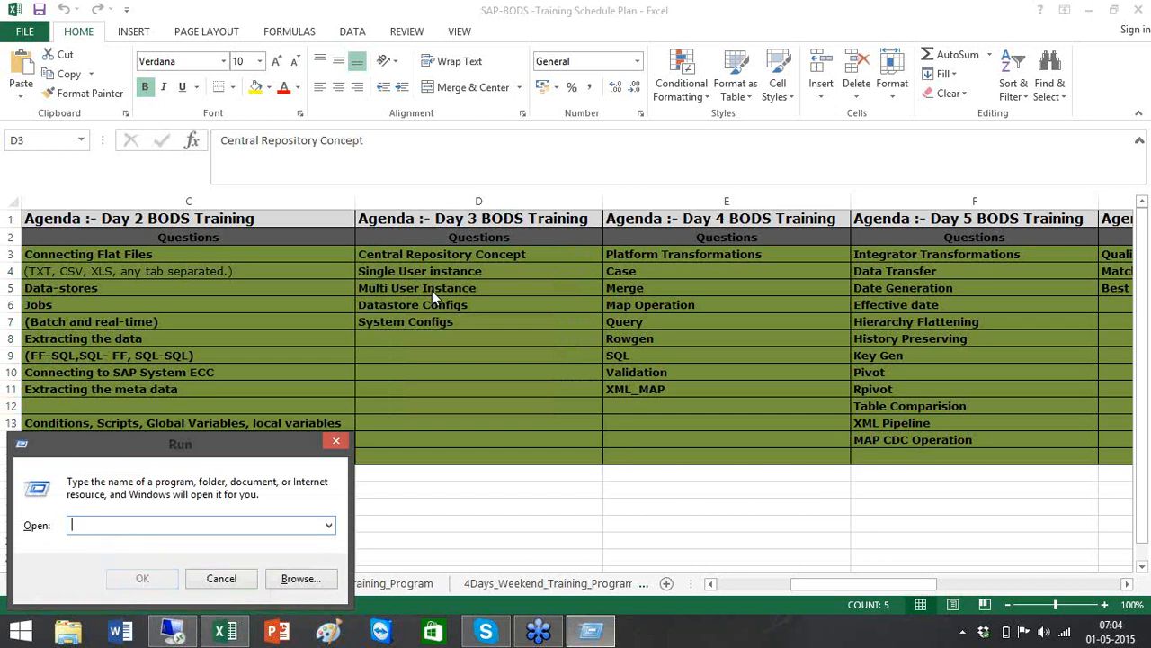
{"action": "type", "text": "excel"}
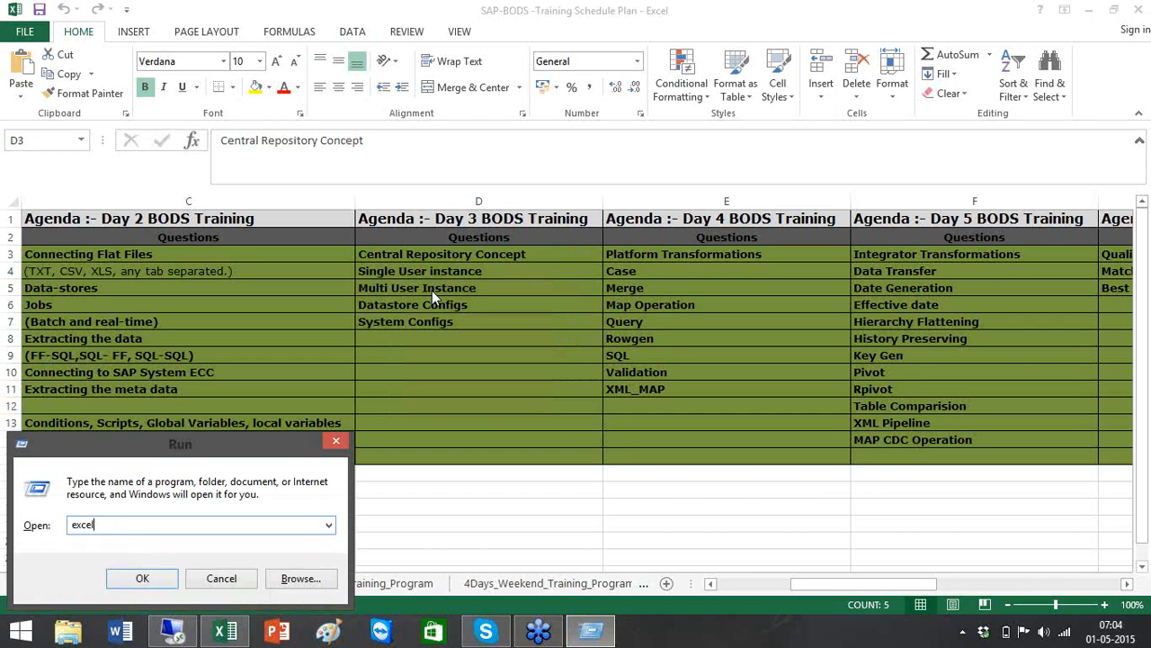
{"action": "key", "text": "Return"}
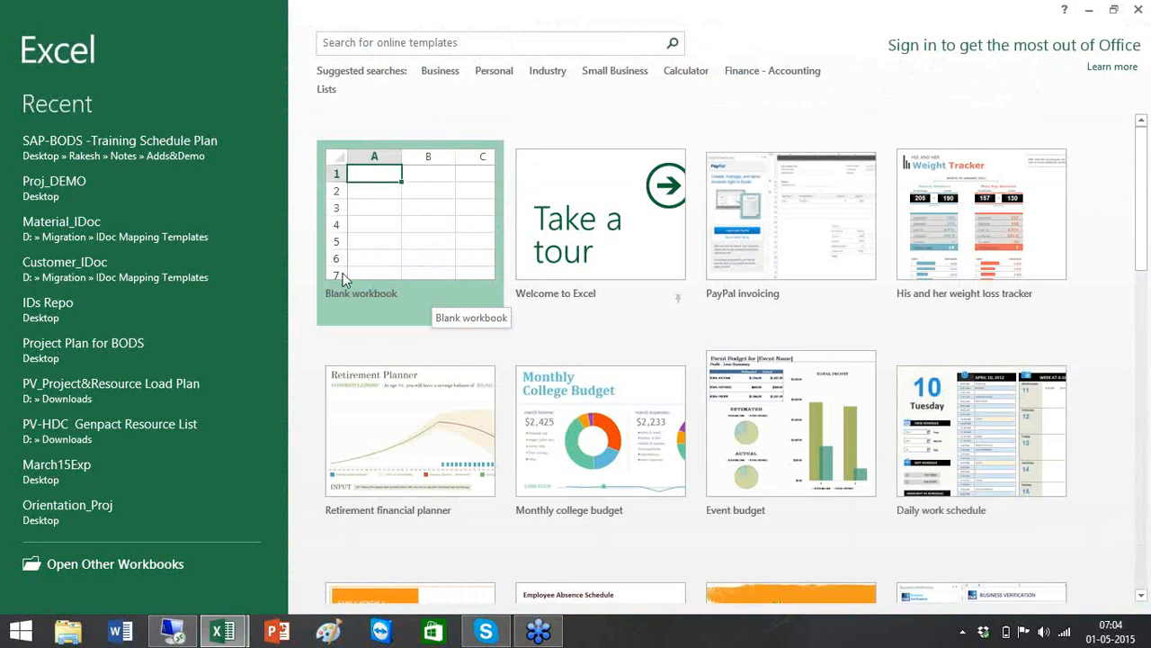
{"action": "left_click", "coordinate": [435, 235]}
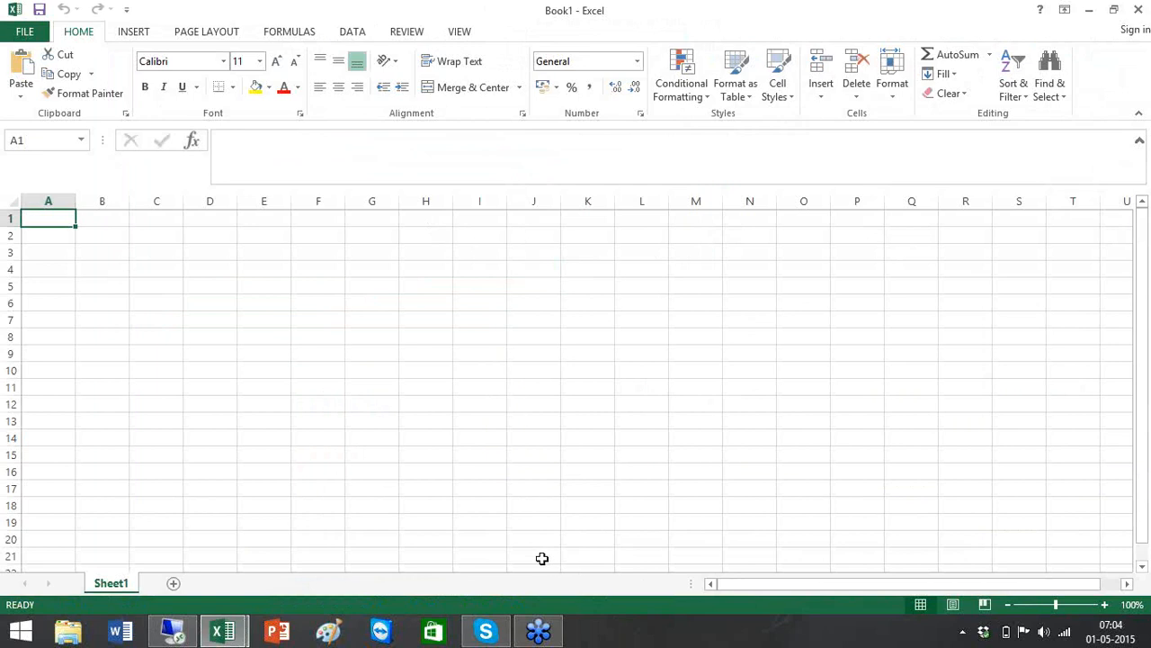
Add a right border to A1:J21 as a vertical divider after column J
{"action": "left_click", "coordinate": [542, 558], "text": "shift"}
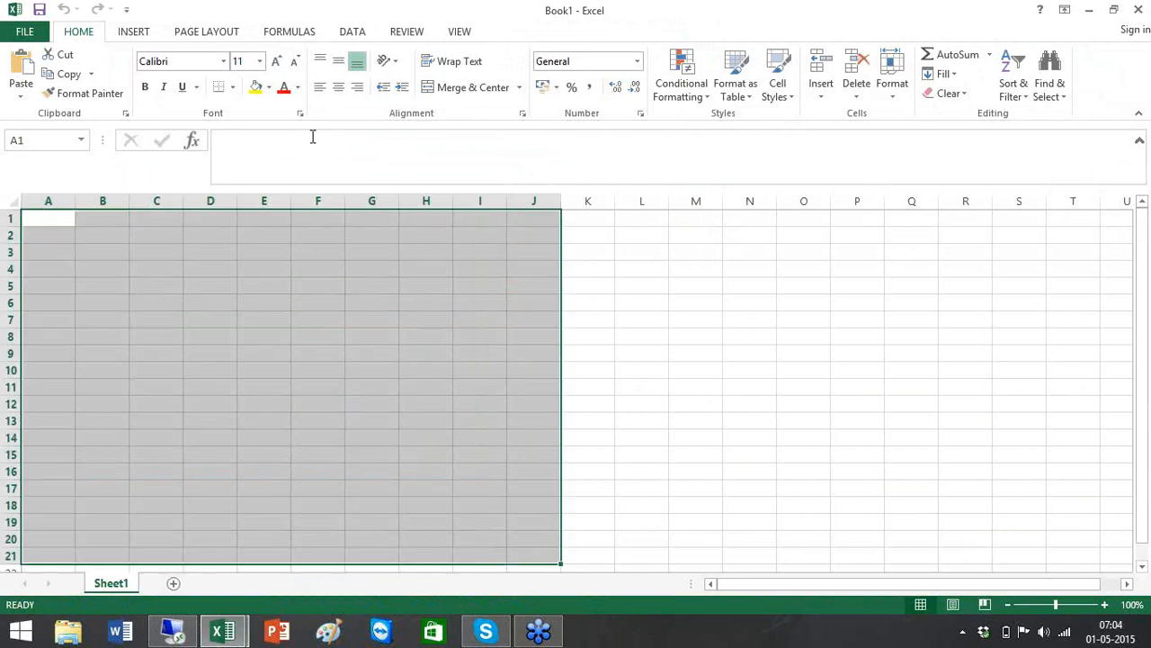
{"action": "left_click", "coordinate": [233, 89]}
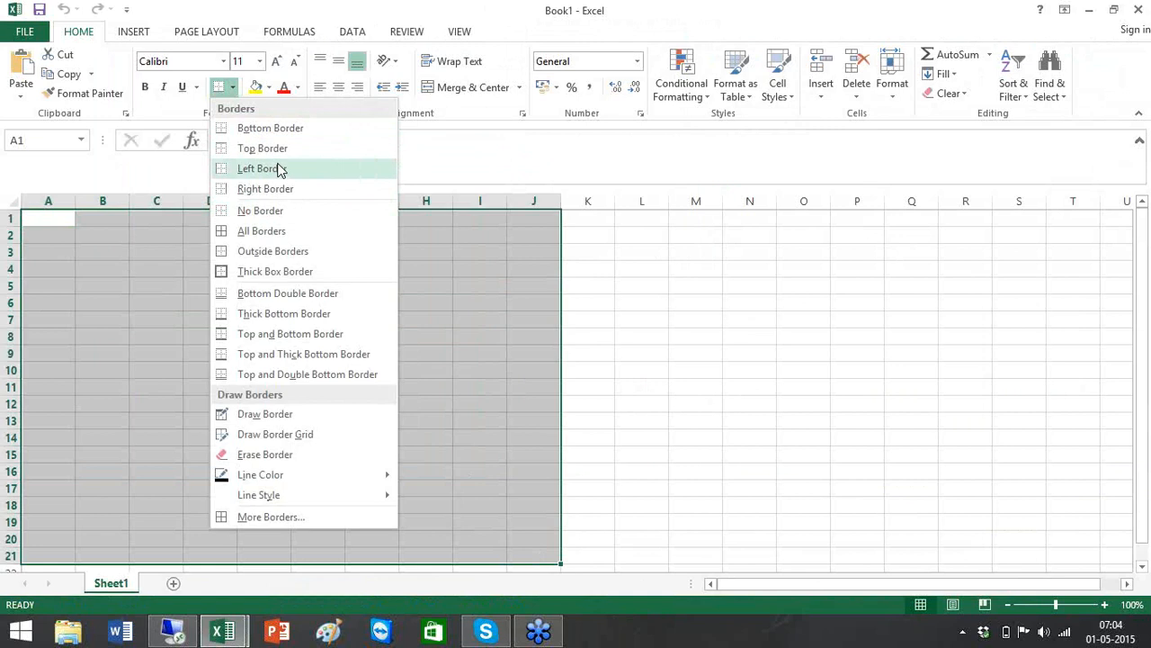
{"action": "left_click", "coordinate": [270, 188]}
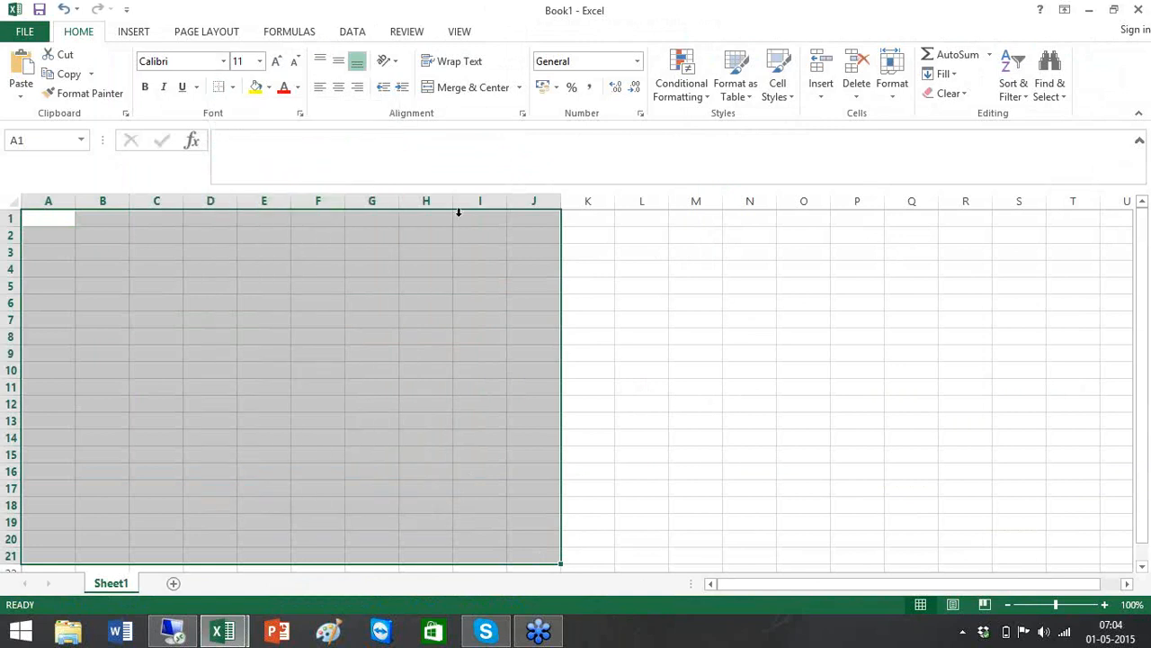
{"action": "left_click", "coordinate": [727, 297]}
Enter the headings Single User Instance in D1 and Multi User Instance in O1
{"action": "left_click", "coordinate": [217, 225]}
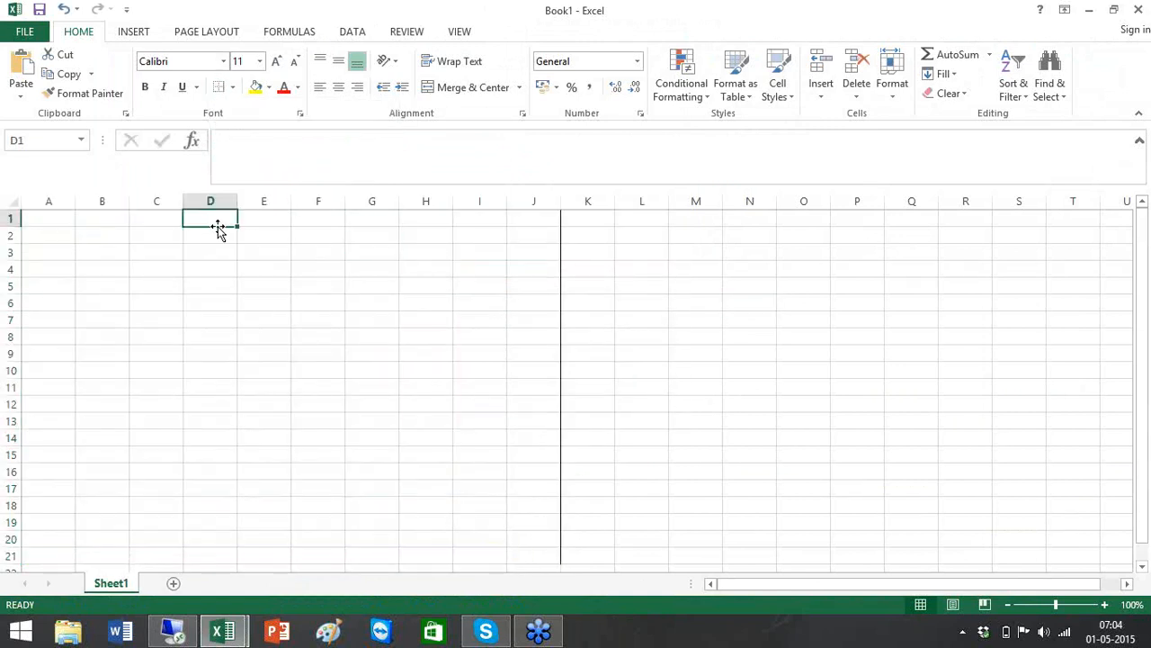
{"action": "type", "text": "Single"}
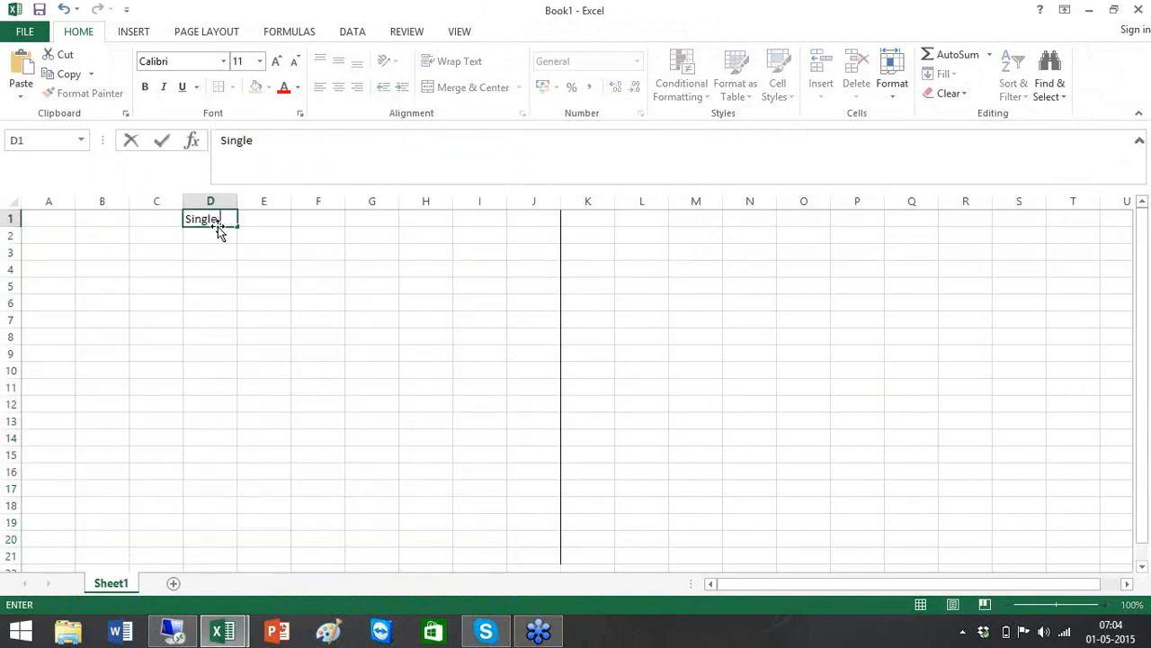
{"action": "type", "text": " User Instance"}
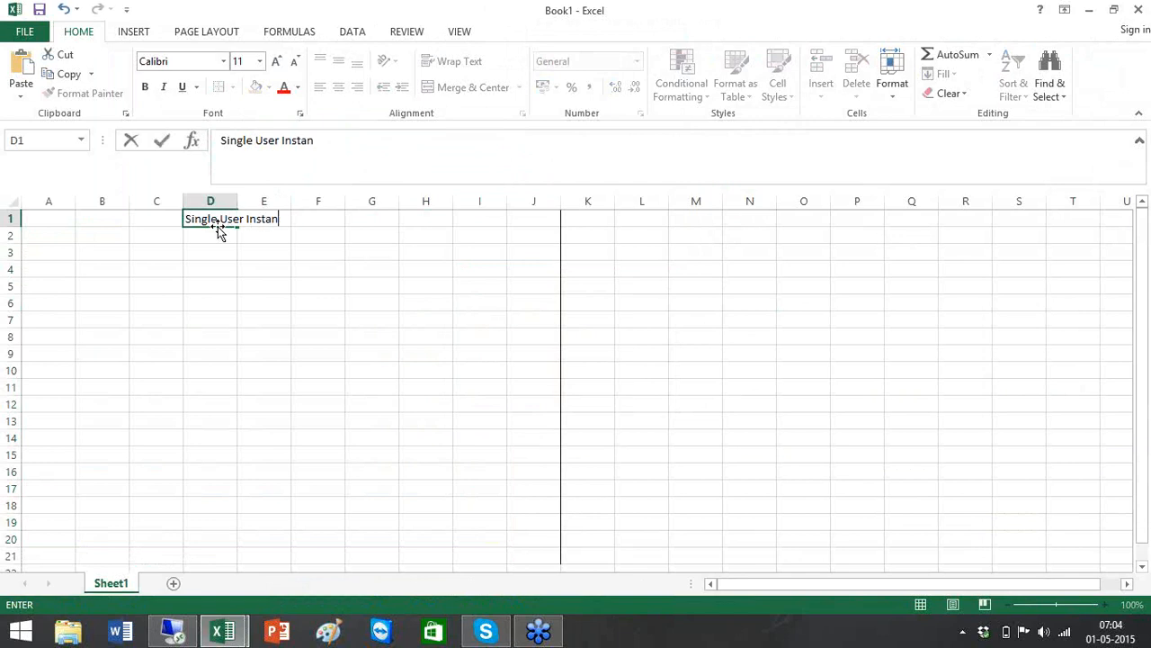
{"action": "left_click", "coordinate": [788, 223]}
{"action": "type", "text": "Mult"}
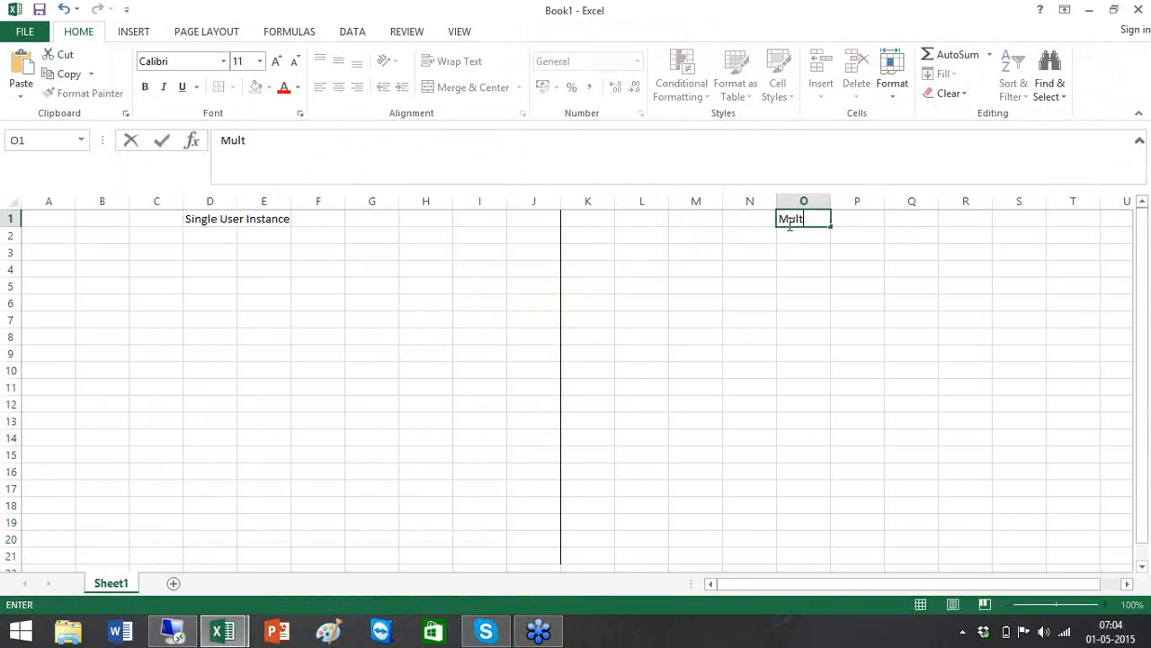
{"action": "type", "text": "i User Ins"}
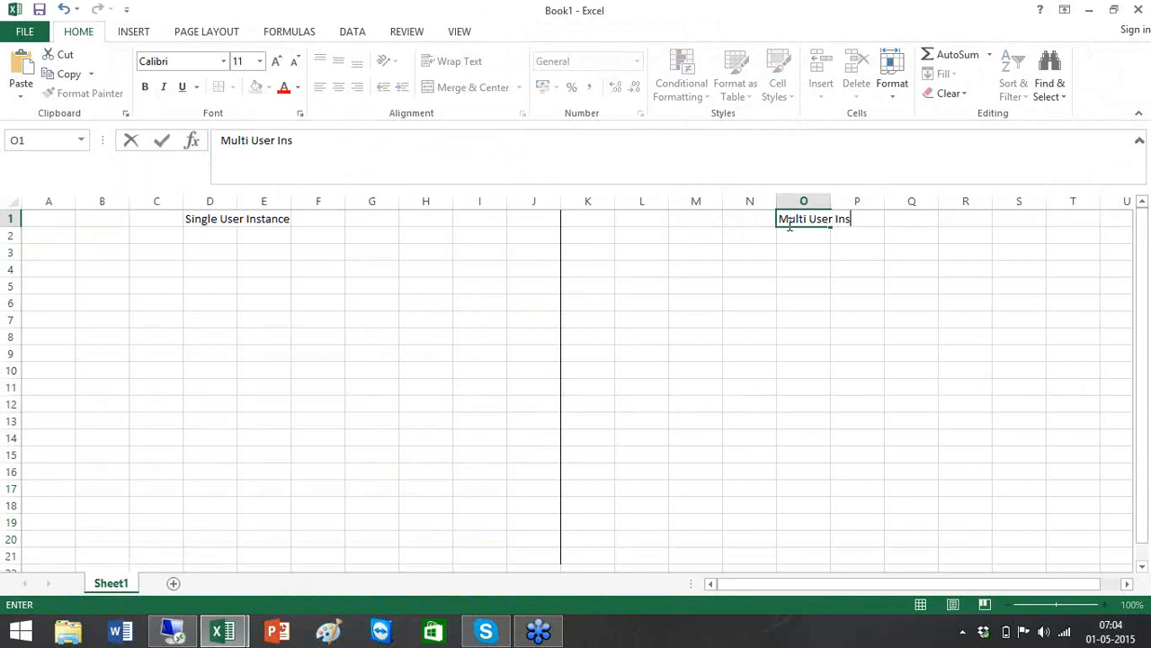
{"action": "type", "text": "tance"}
{"action": "left_click", "coordinate": [573, 293]}
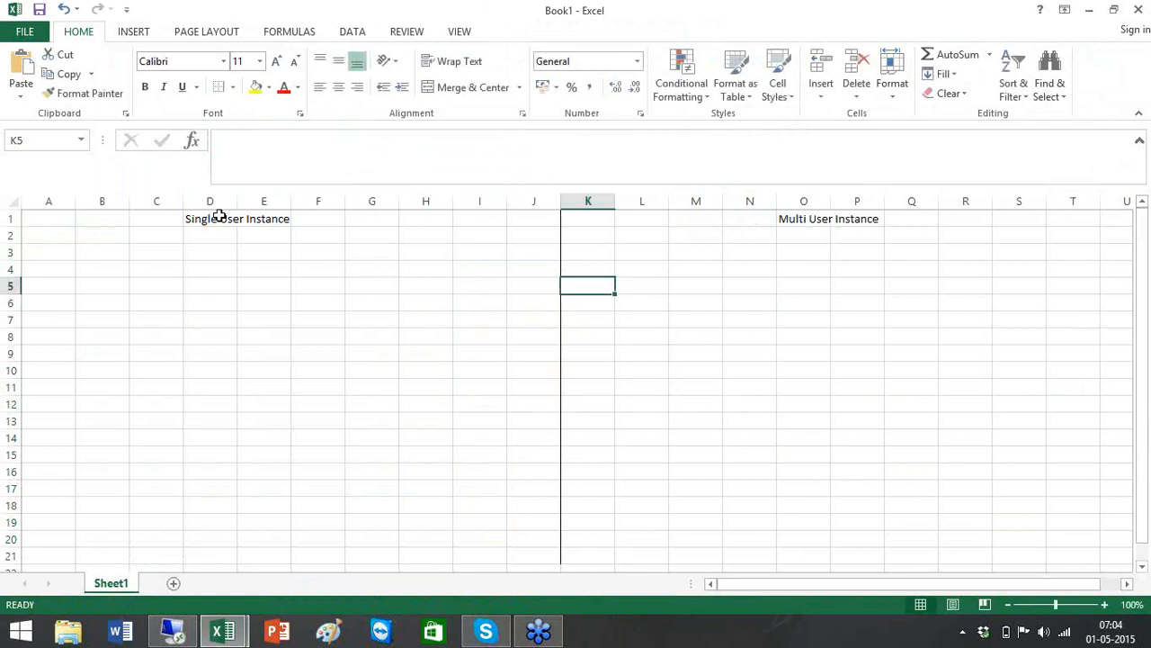
{"action": "left_click", "coordinate": [219, 217]}
{"action": "left_click", "coordinate": [818, 217]}
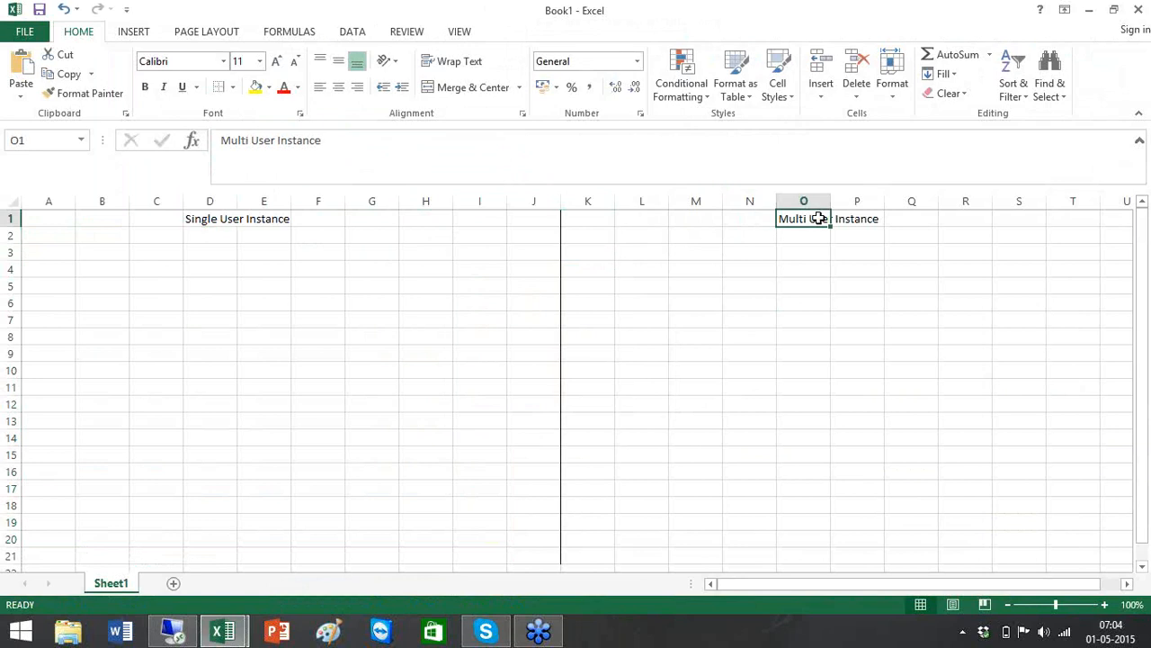
{"action": "left_click", "coordinate": [304, 296]}
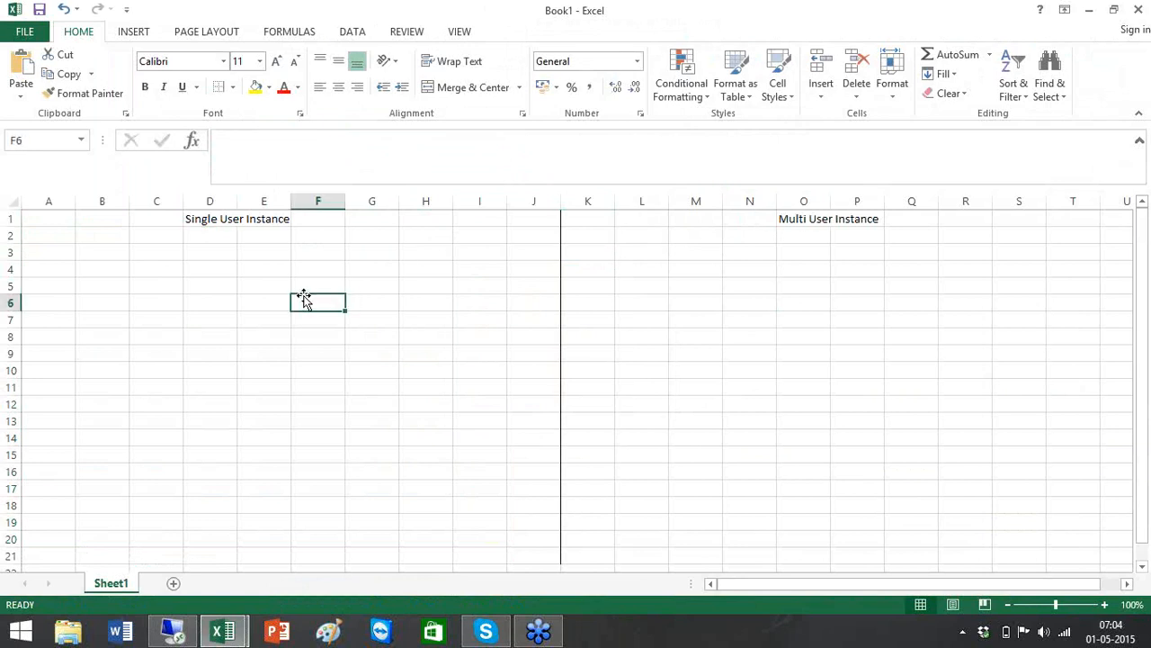
List Pilot Projects, POC and Small Projects in B2:B4
{"action": "left_click", "coordinate": [125, 237]}
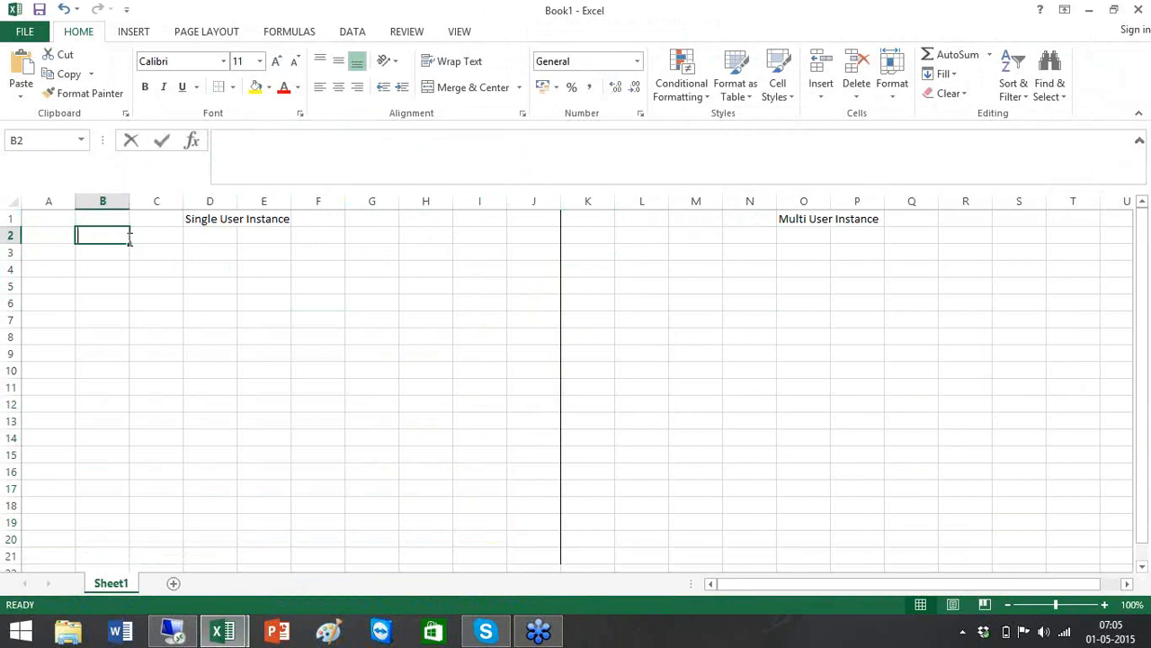
{"action": "type", "text": "Pilot Projects"}
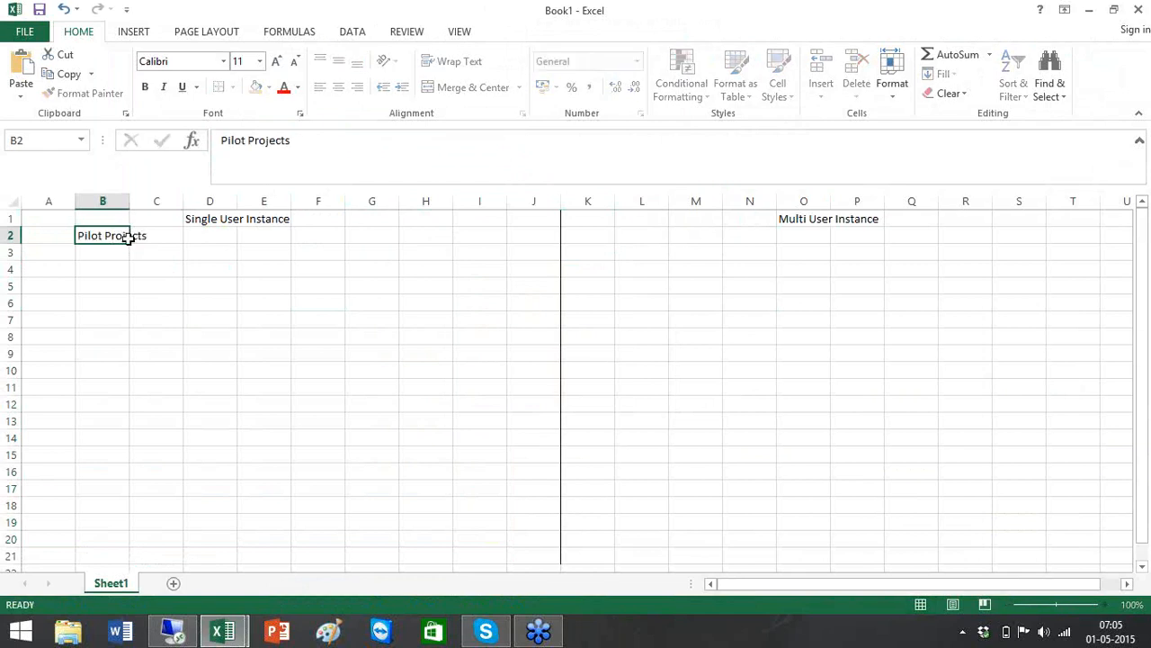
{"action": "key", "text": "Return"}
{"action": "type", "text": "PP"}
{"action": "key", "text": "BackSpace"}
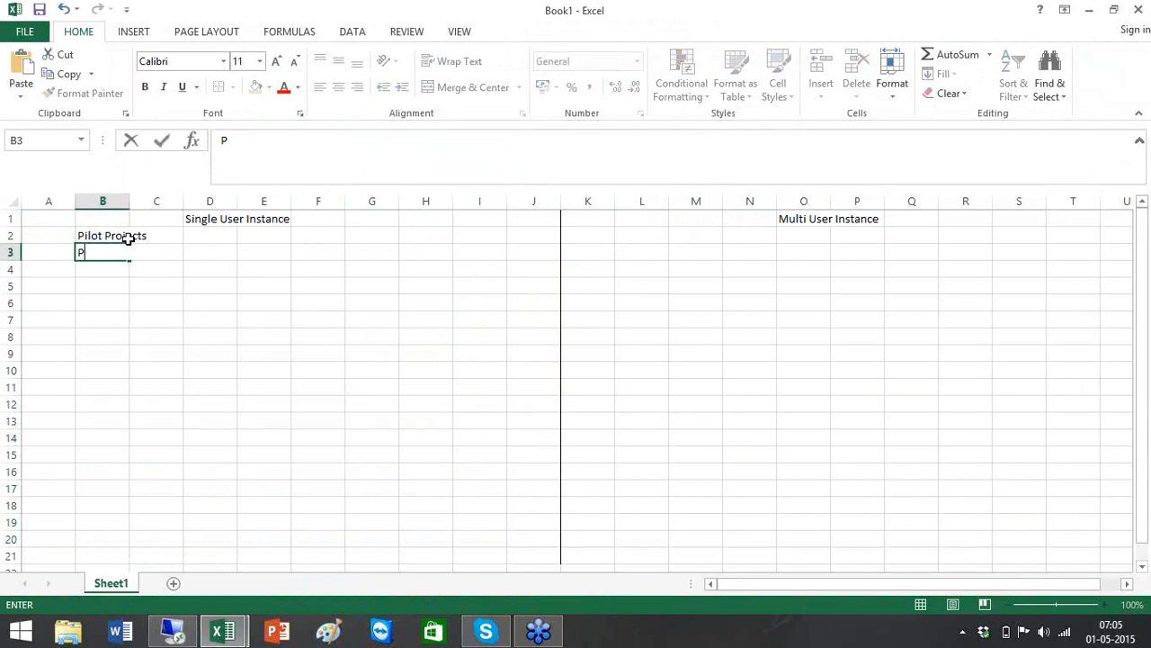
{"action": "type", "text": "OC"}
{"action": "key", "text": "Return"}
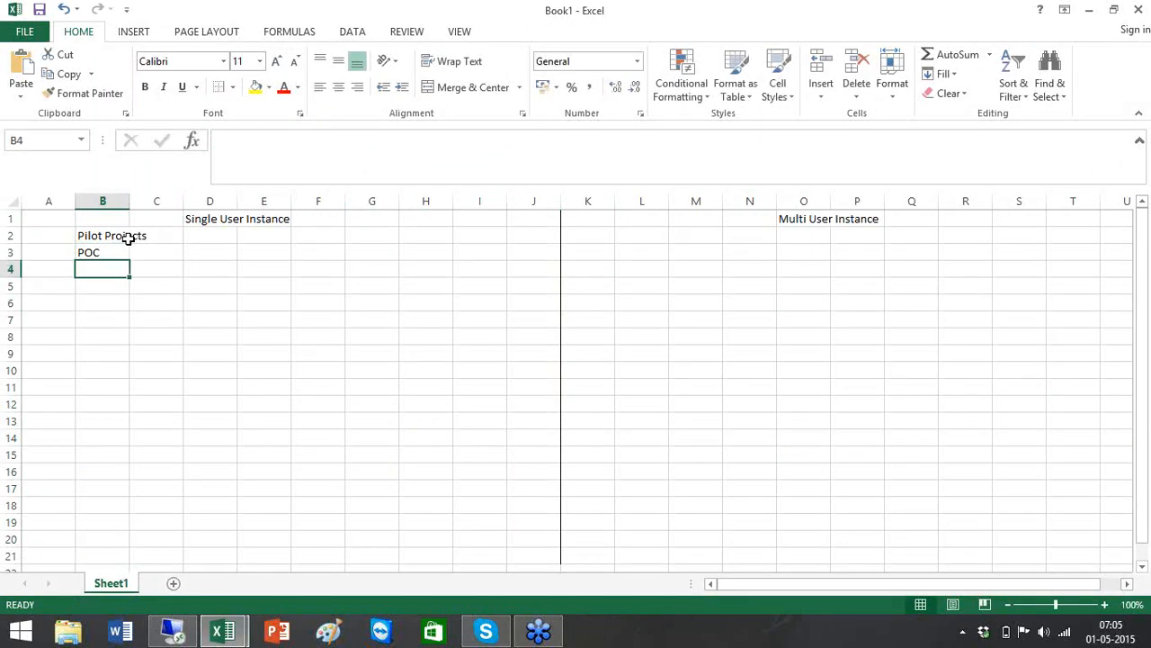
{"action": "type", "text": "Small Pro"}
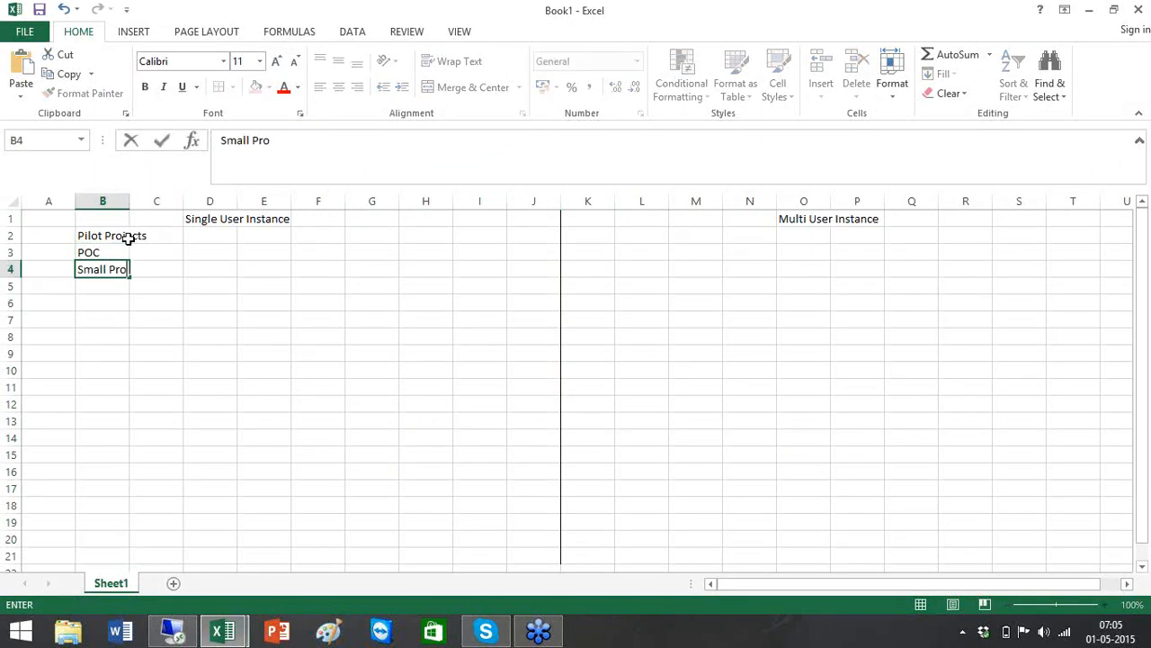
{"action": "type", "text": "jectd"}
{"action": "key", "text": "BackSpace"}
{"action": "type", "text": "s"}
{"action": "key", "text": "Tab"}
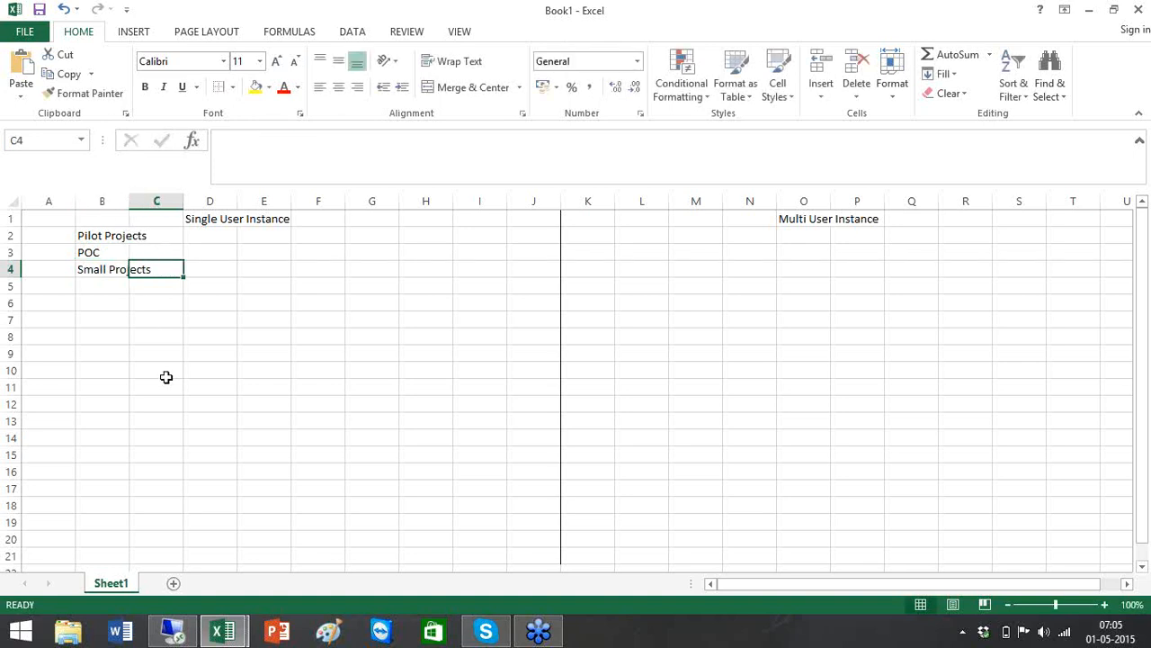
{"action": "left_click", "coordinate": [167, 372]}
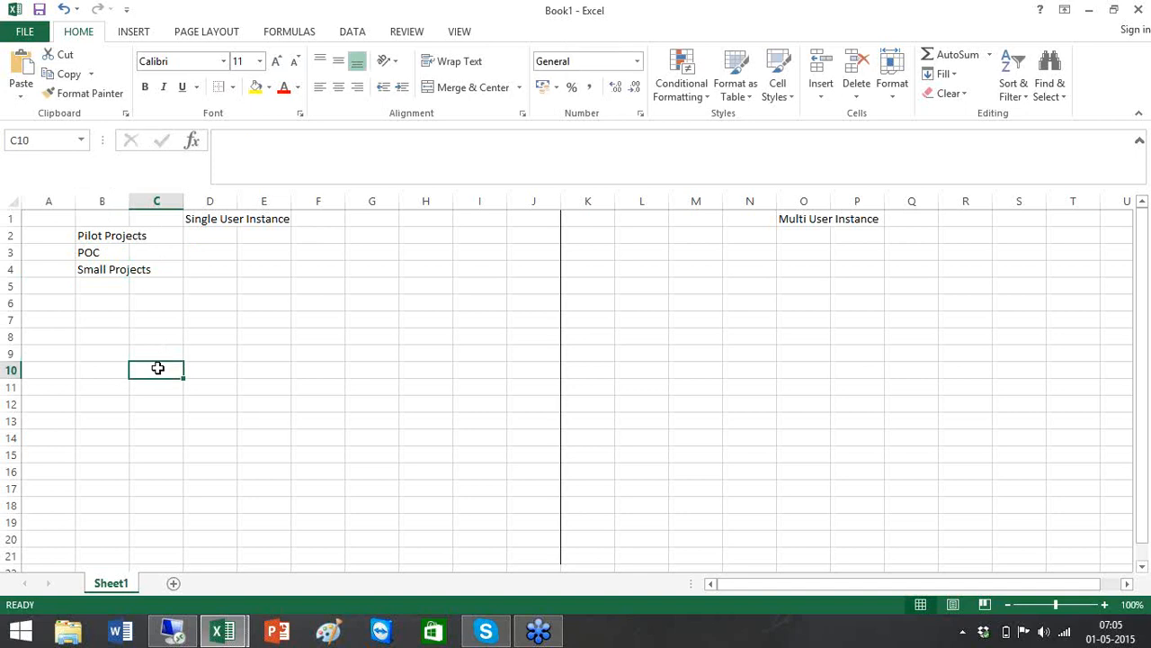
Give C10:D12 a thick box border
{"action": "left_click_drag", "start_coordinate": [157, 368], "coordinate": [213, 411]}
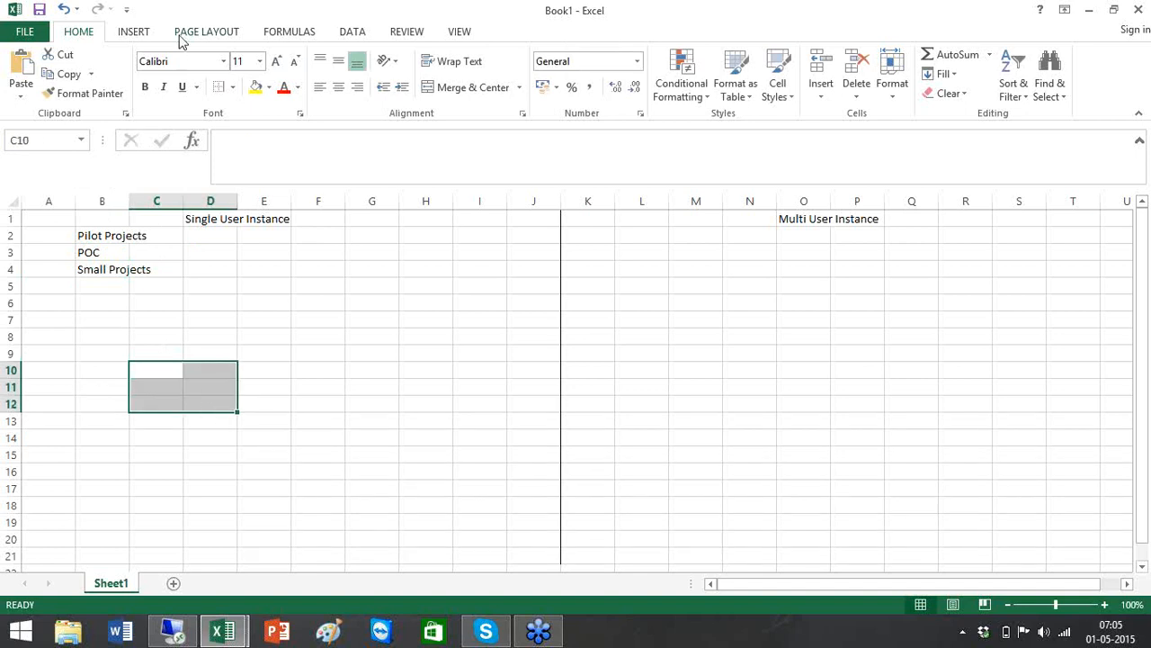
{"action": "left_click", "coordinate": [233, 87]}
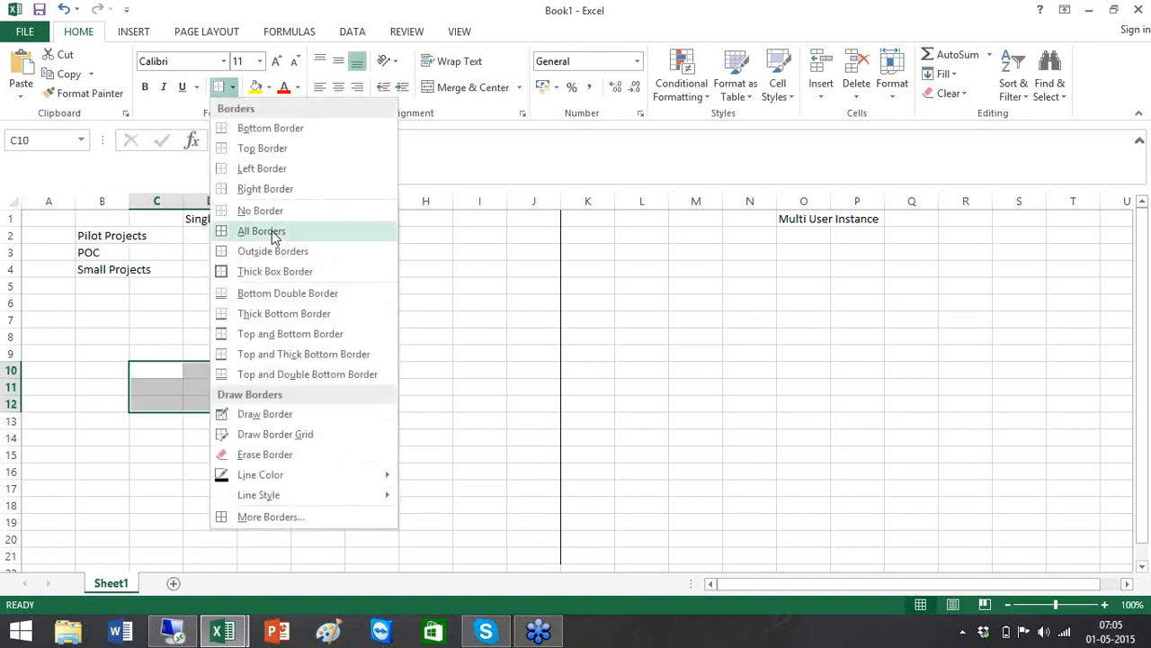
{"action": "left_click", "coordinate": [275, 271]}
{"action": "left_click", "coordinate": [288, 338]}
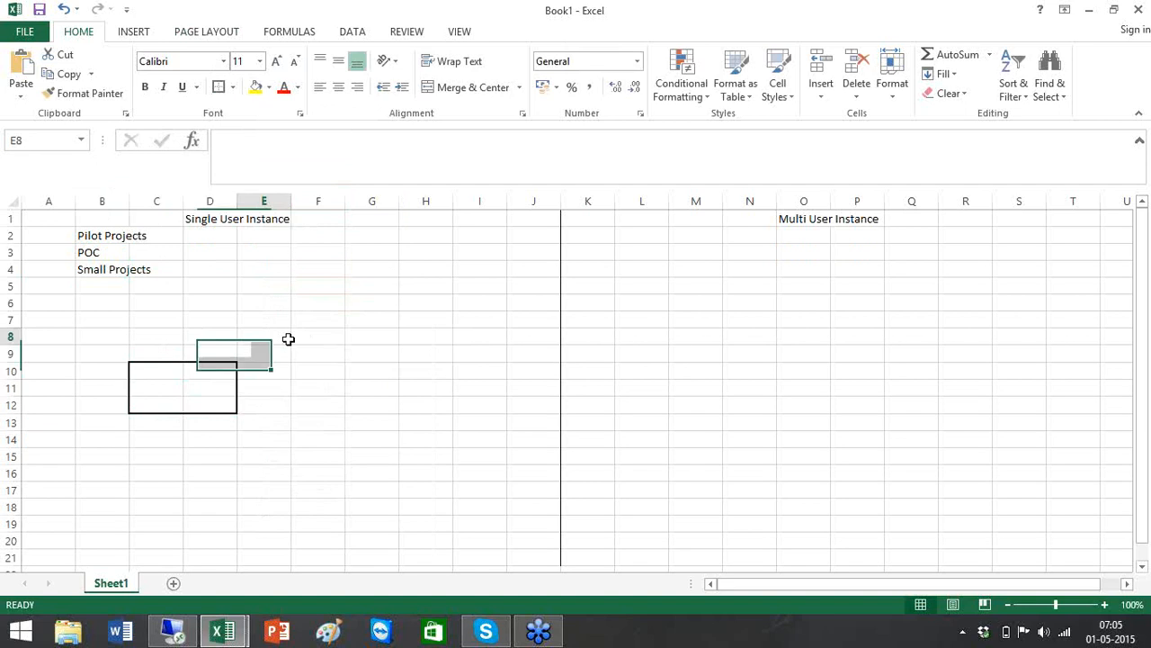
Outline A7:A16 with a box border and label it Source in A10
{"action": "left_click", "coordinate": [40, 306]}
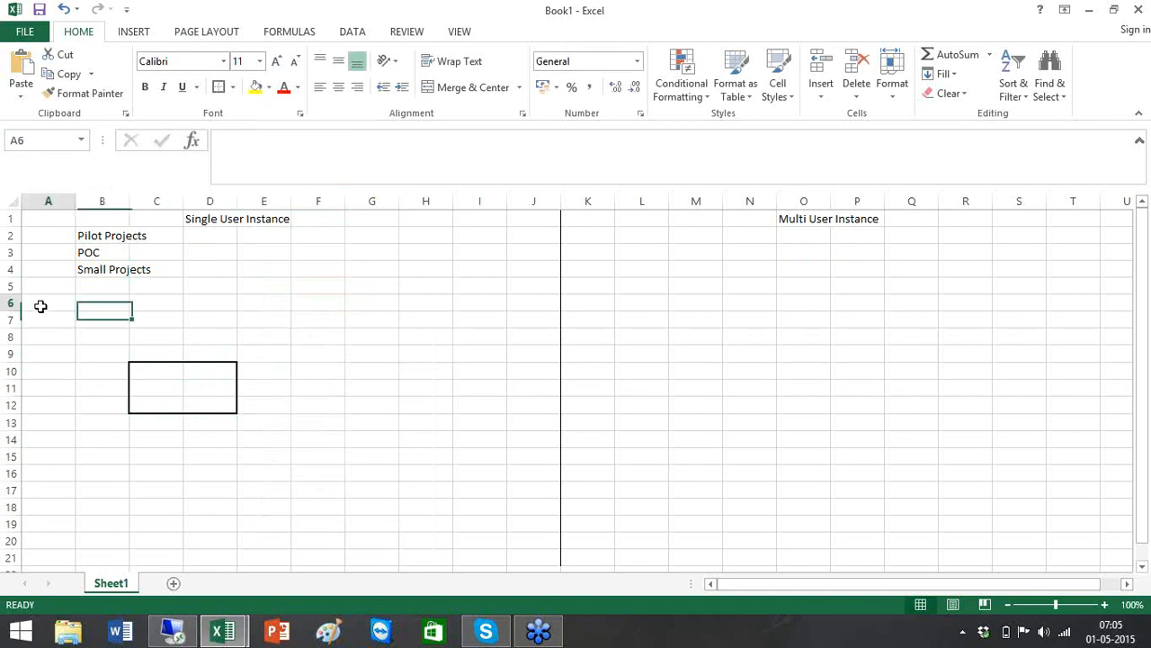
{"action": "left_click_drag", "start_coordinate": [41, 307], "coordinate": [53, 453]}
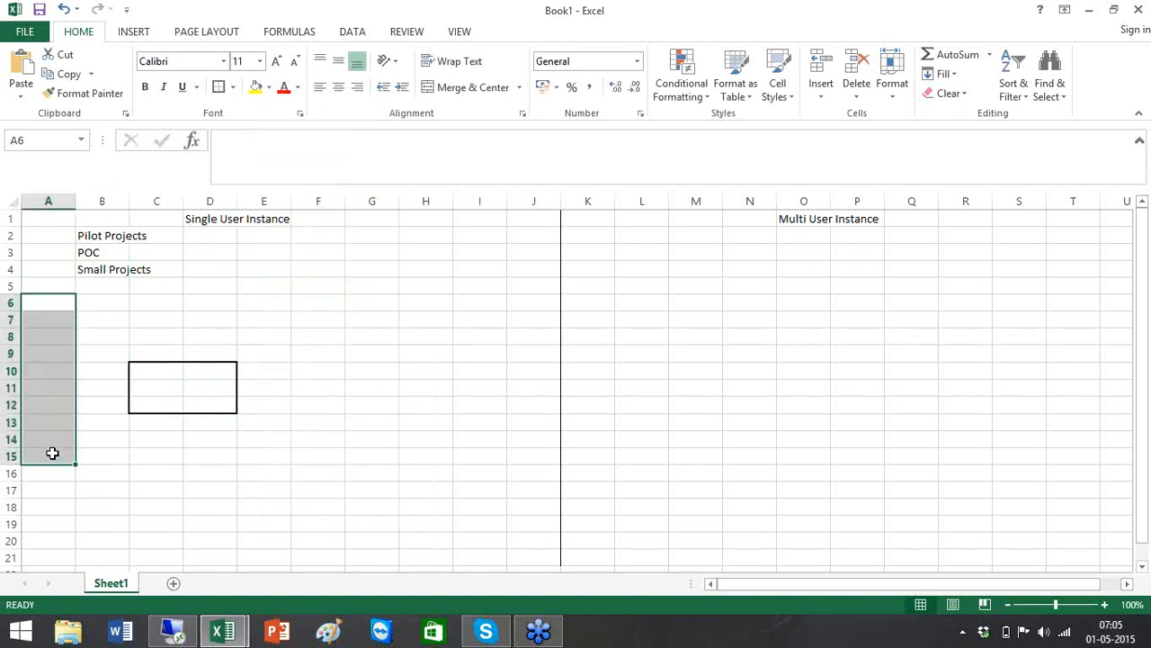
{"action": "left_click", "coordinate": [51, 322]}
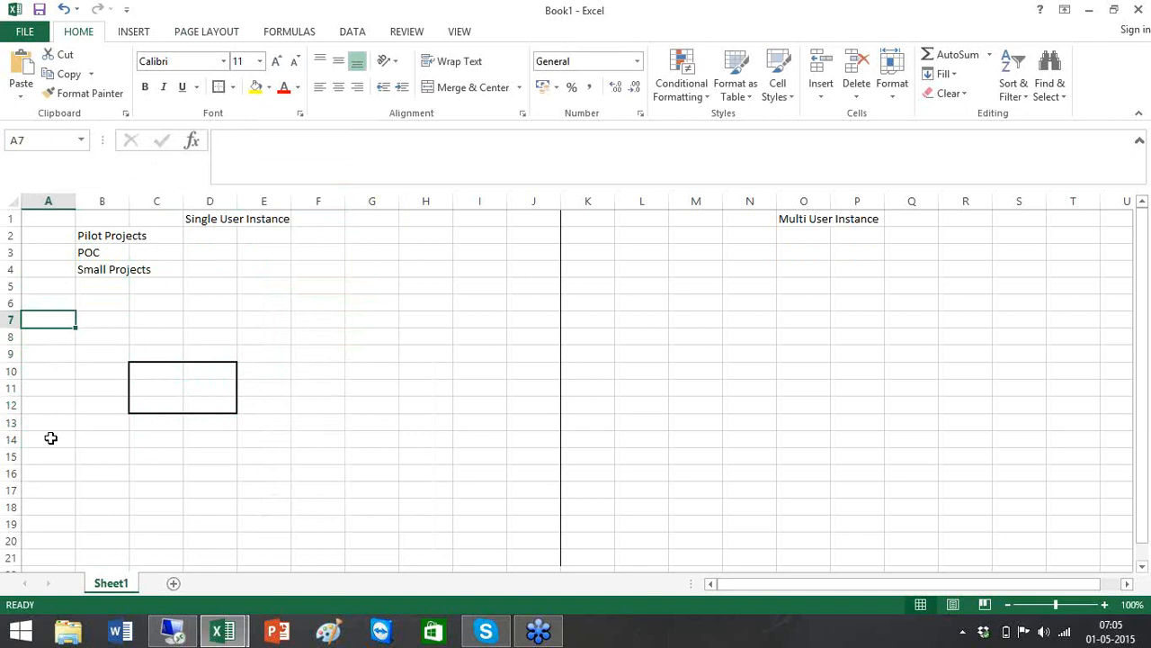
{"action": "left_click", "coordinate": [50, 467], "text": "shift"}
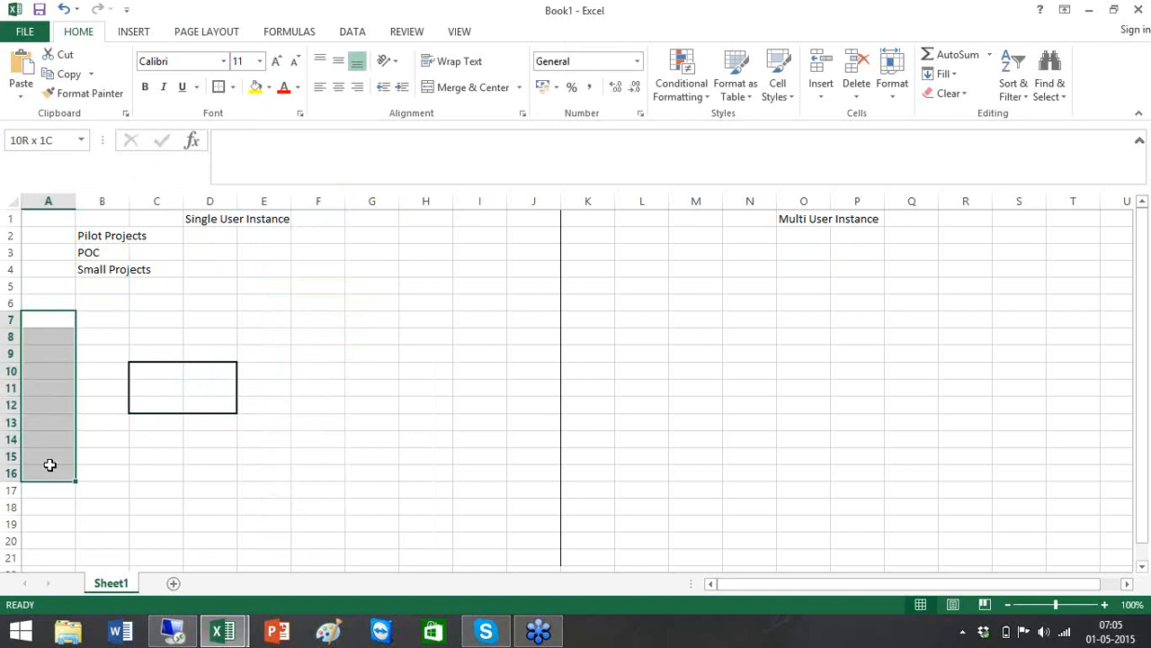
{"action": "left_click", "coordinate": [224, 89]}
{"action": "left_click", "coordinate": [59, 372]}
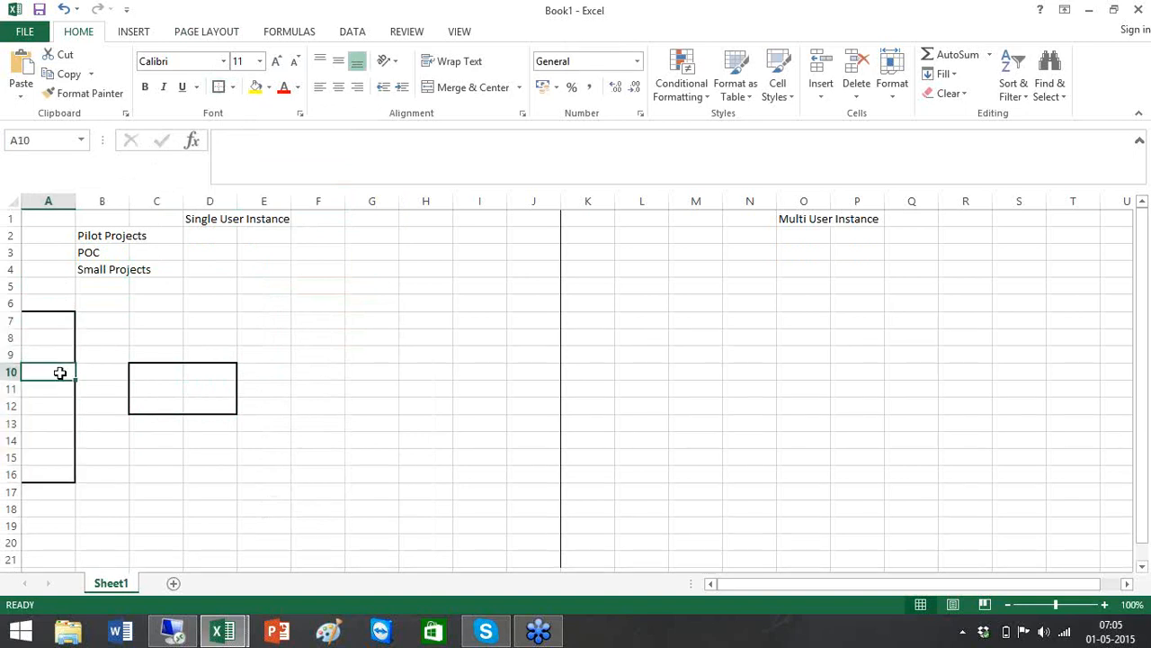
{"action": "type", "text": "Source"}
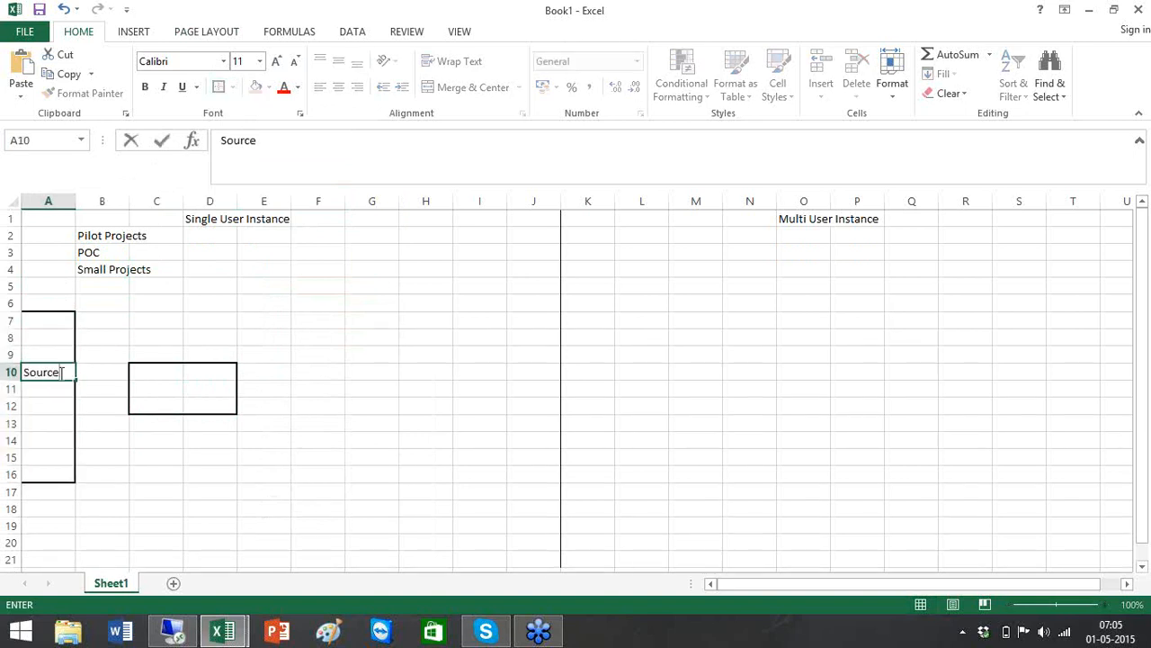
Enter BODS in cell D11 inside the C10:D12 box
{"action": "left_click", "coordinate": [194, 387]}
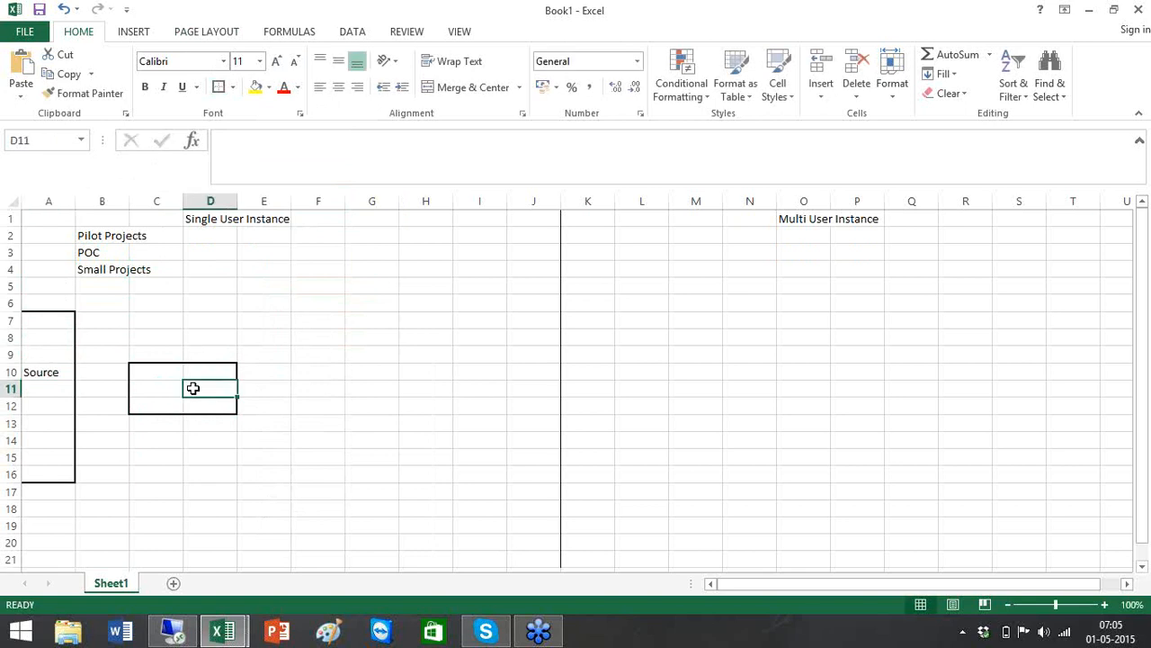
{"action": "double_click", "coordinate": [194, 388]}
{"action": "type", "text": "BODS"}
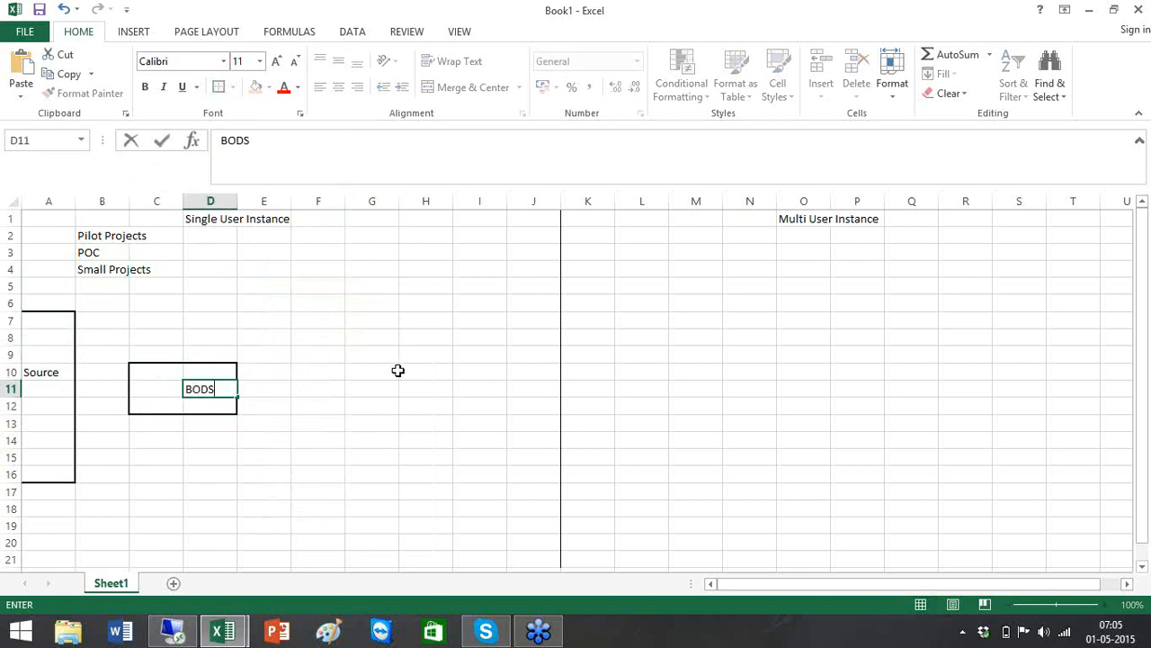
{"action": "left_click", "coordinate": [398, 372]}
{"action": "left_click_drag", "start_coordinate": [435, 297], "coordinate": [524, 340]}
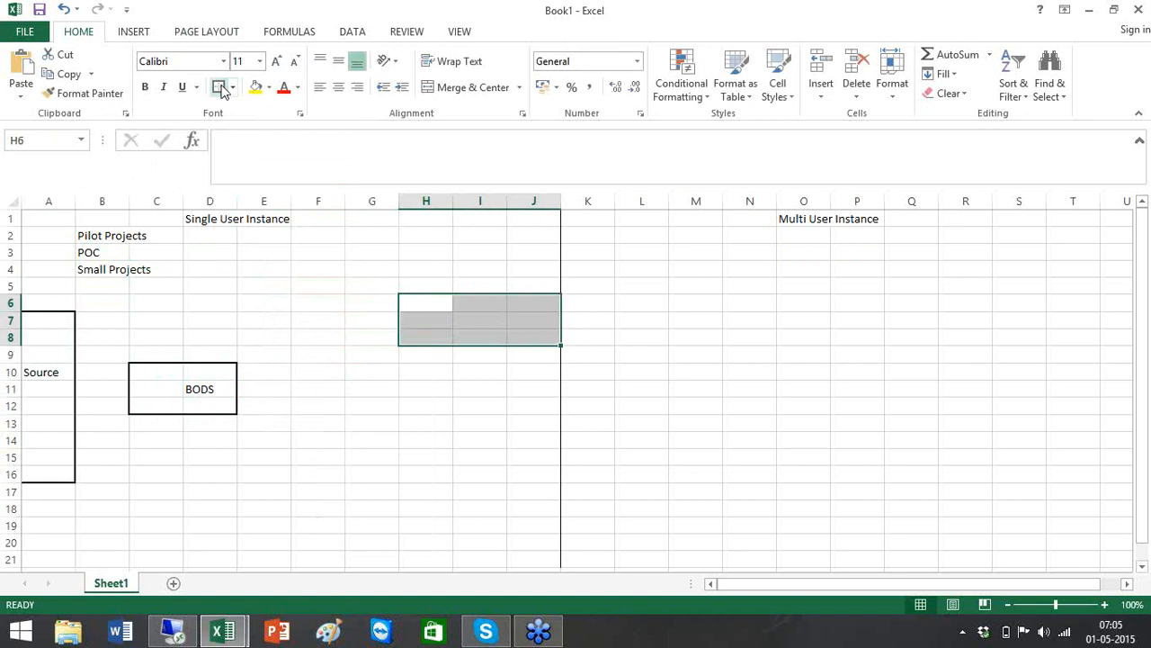
Border H6:J8, head it Tareget Layer in I5, and label it DEV in I7
{"action": "left_click", "coordinate": [502, 332]}
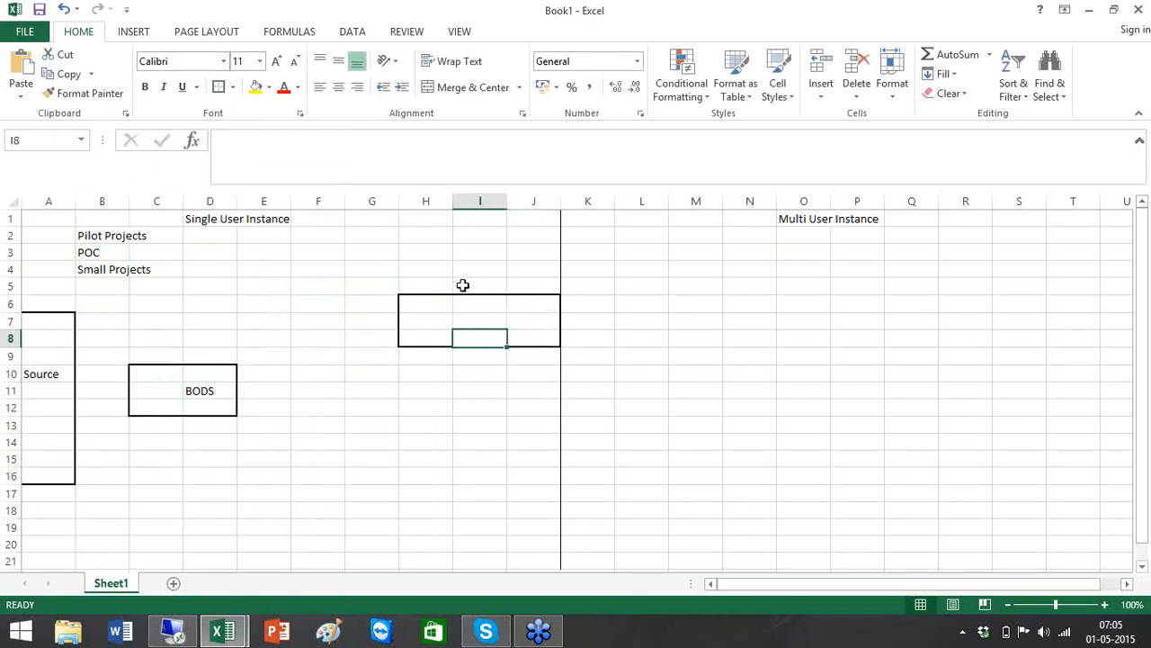
{"action": "double_click", "coordinate": [464, 285]}
{"action": "type", "text": "Tareget L"}
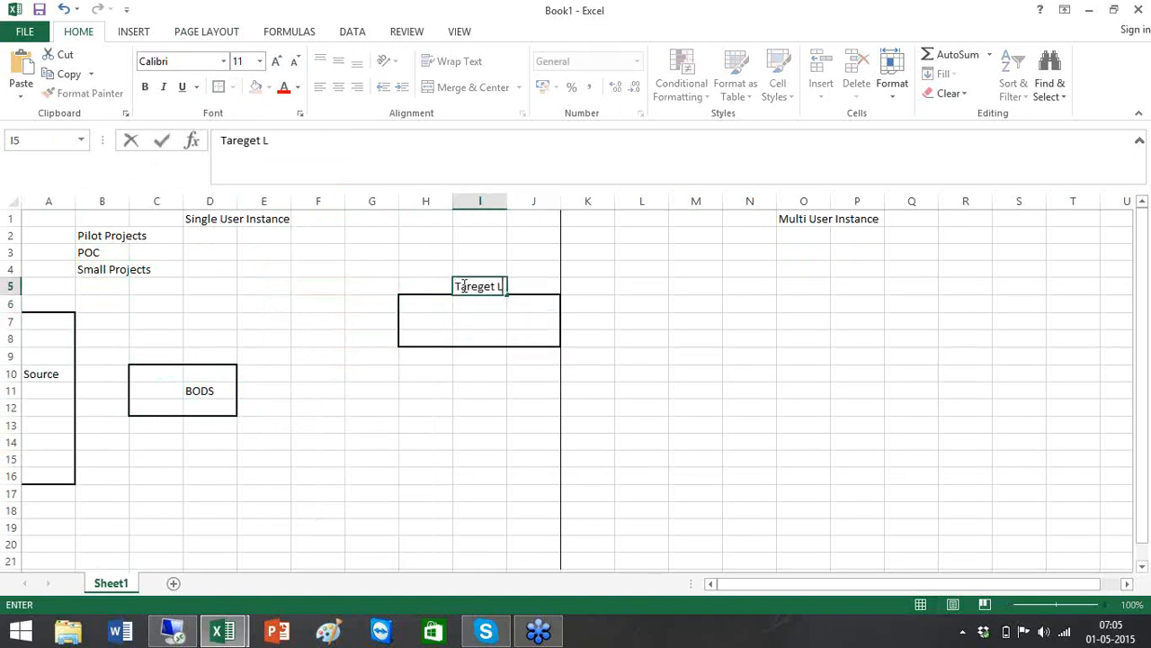
{"action": "type", "text": "ayer"}
{"action": "left_click", "coordinate": [491, 325]}
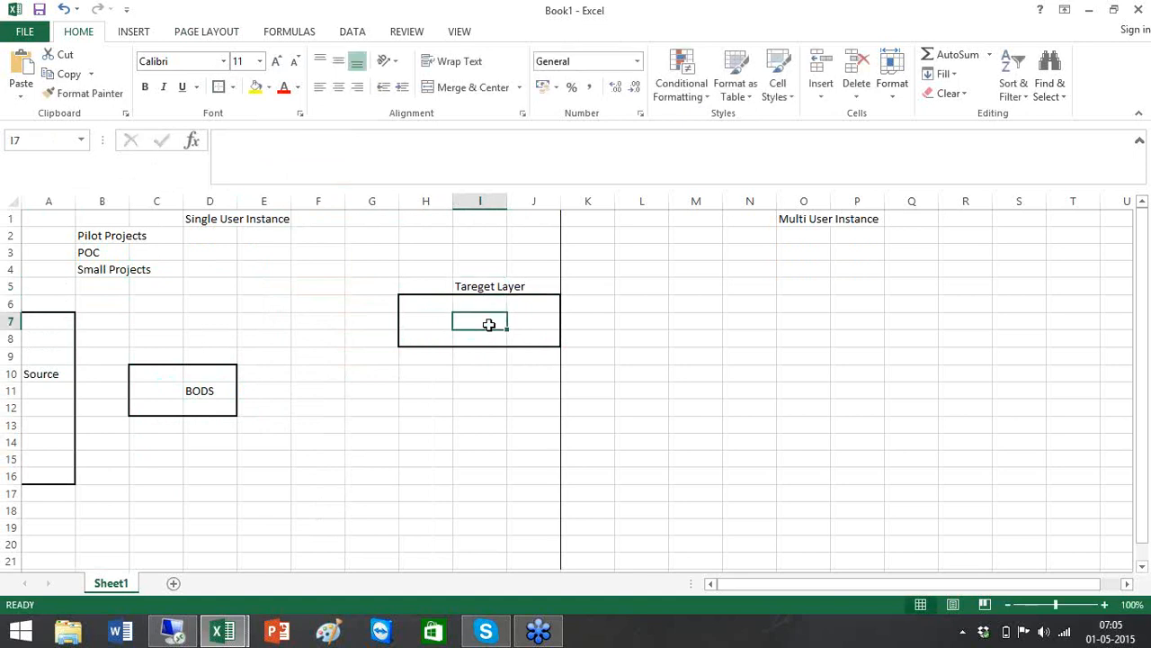
{"action": "type", "text": "DEV"}
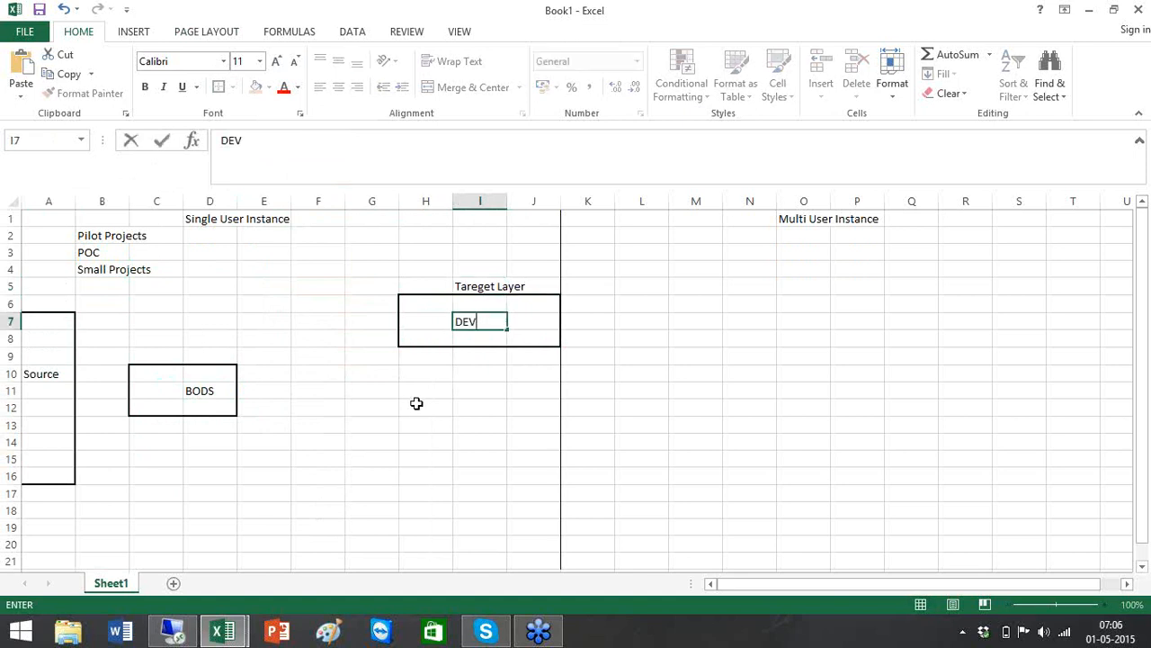
Add bordered boxes H12:J14 labelled QA and H18:J20 labelled Prod
{"action": "left_click_drag", "start_coordinate": [416, 404], "coordinate": [547, 449]}
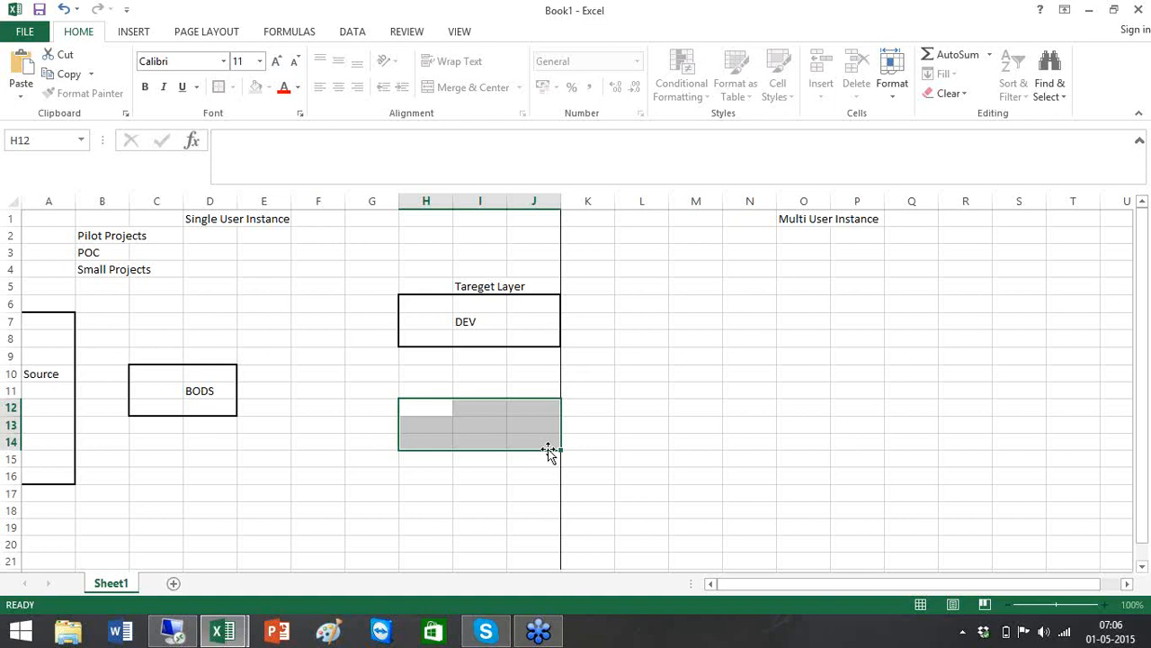
{"action": "left_click", "coordinate": [217, 90]}
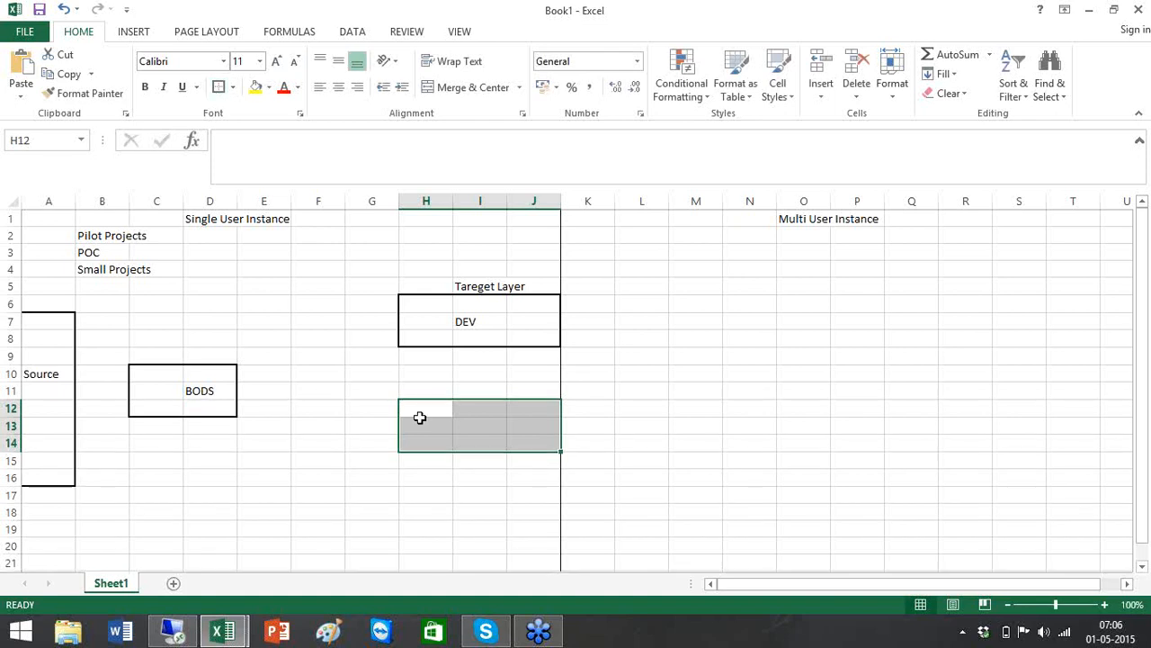
{"action": "left_click", "coordinate": [450, 426]}
{"action": "type", "text": "QA"}
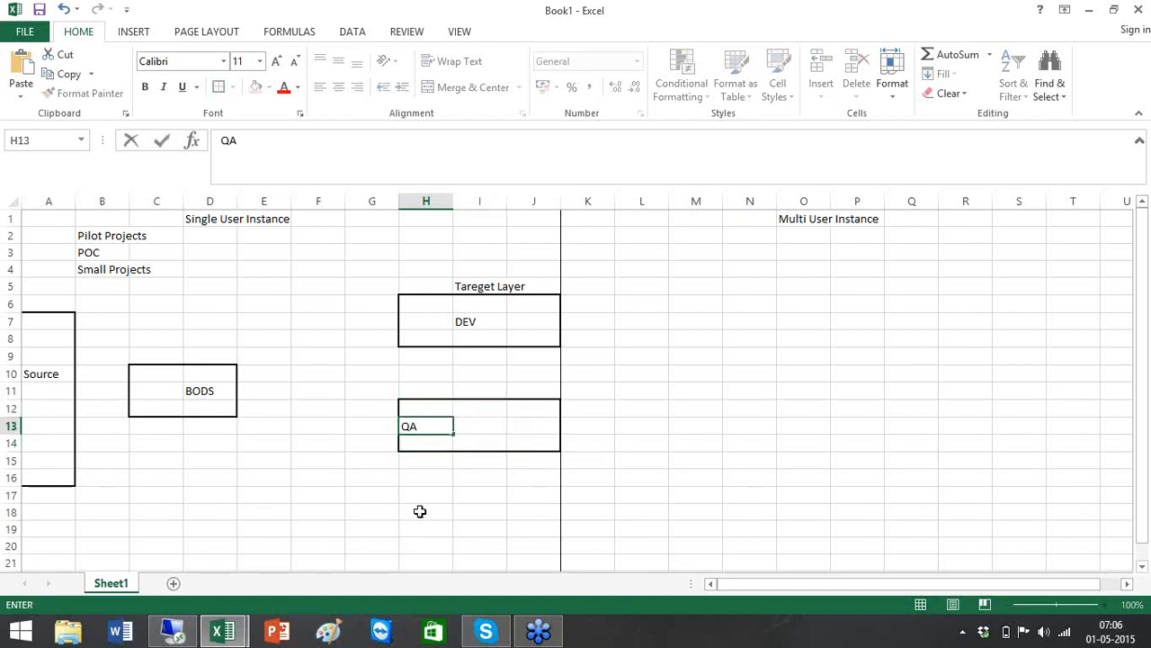
{"action": "left_click_drag", "start_coordinate": [419, 510], "coordinate": [529, 550]}
{"action": "left_click", "coordinate": [218, 86]}
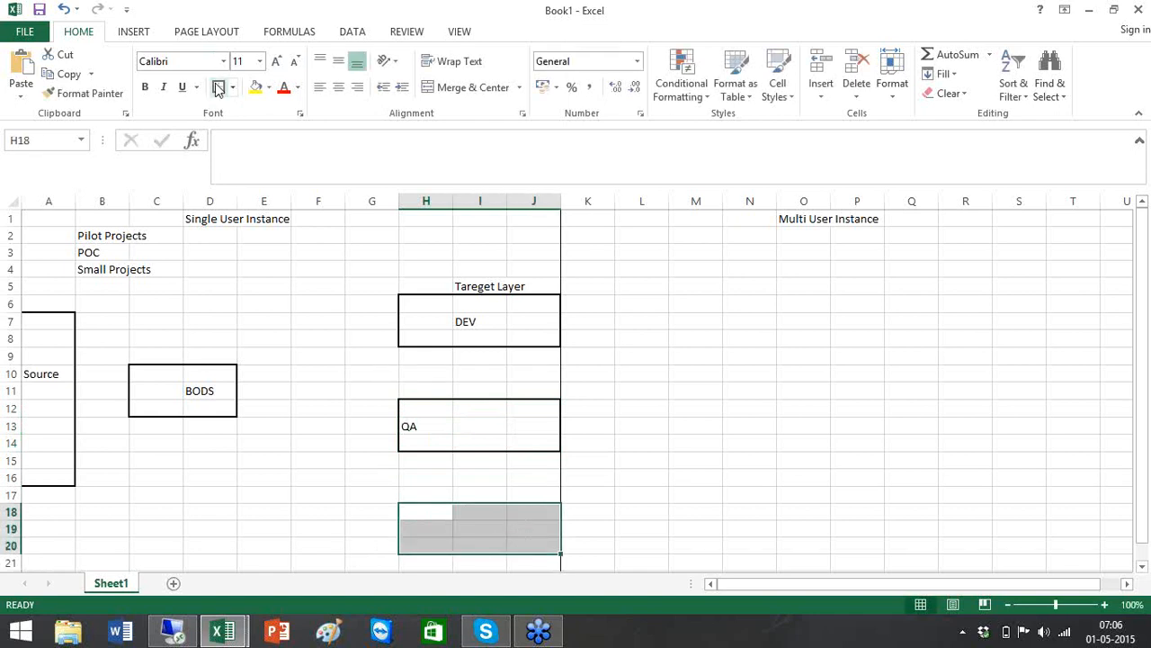
{"action": "left_click", "coordinate": [440, 532]}
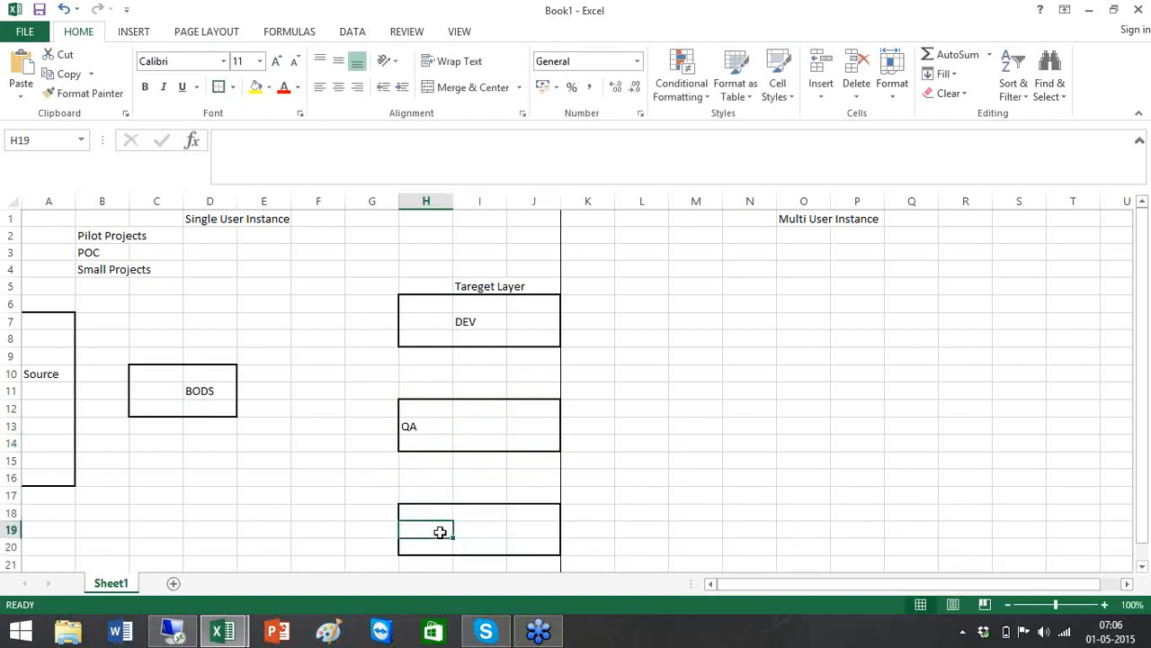
{"action": "type", "text": "Prod"}
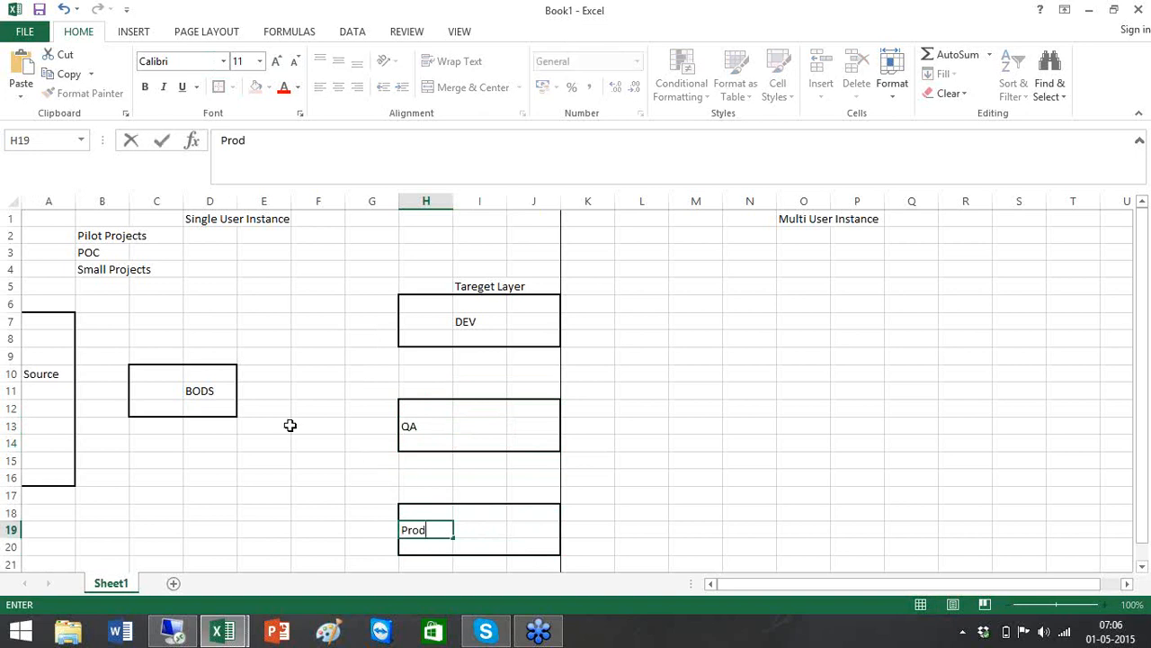
{"action": "left_click", "coordinate": [267, 317]}
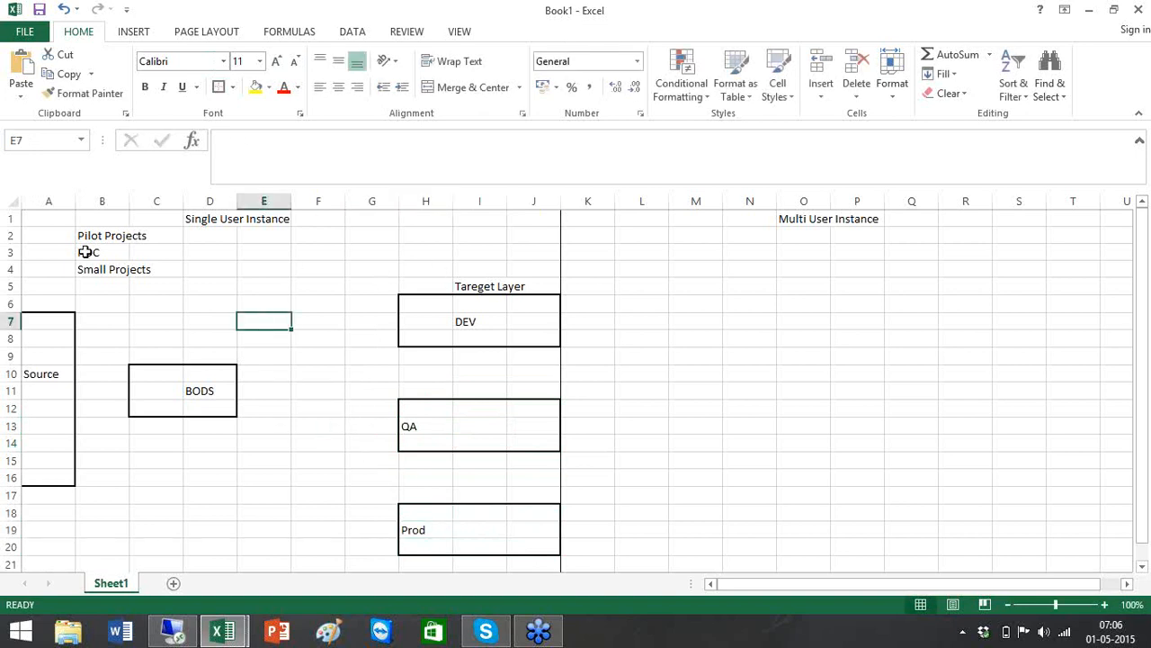
Type Source Layer in A6 and ETL Layer in D7
{"action": "left_click", "coordinate": [58, 301]}
{"action": "type", "text": "S"}
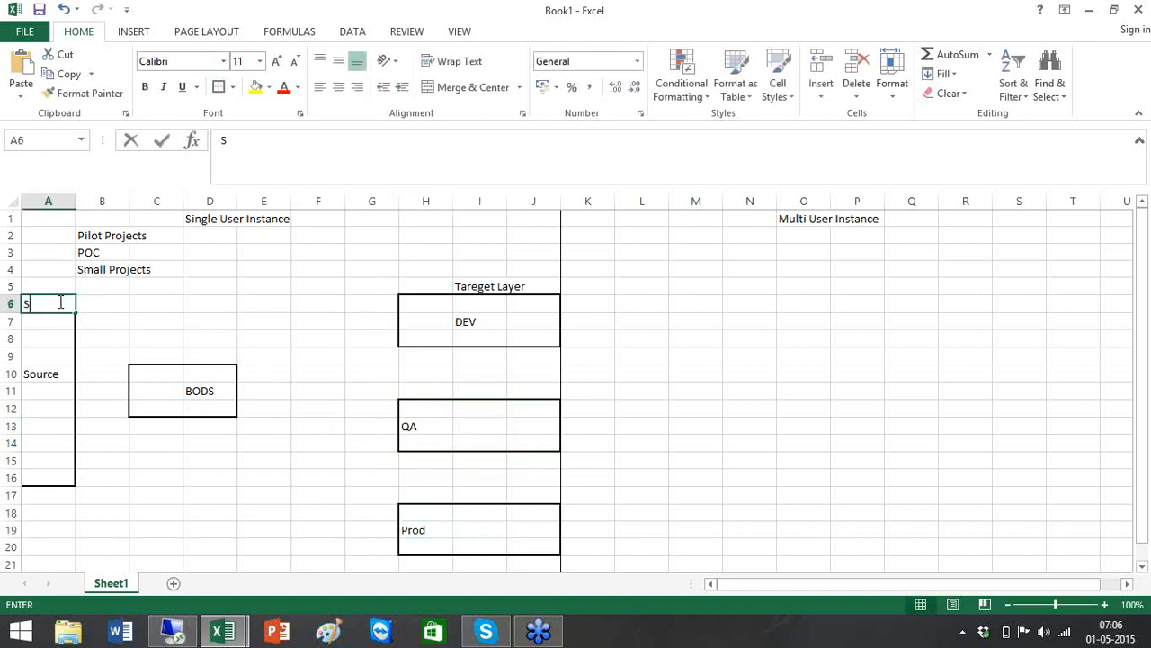
{"action": "type", "text": "ource Layer"}
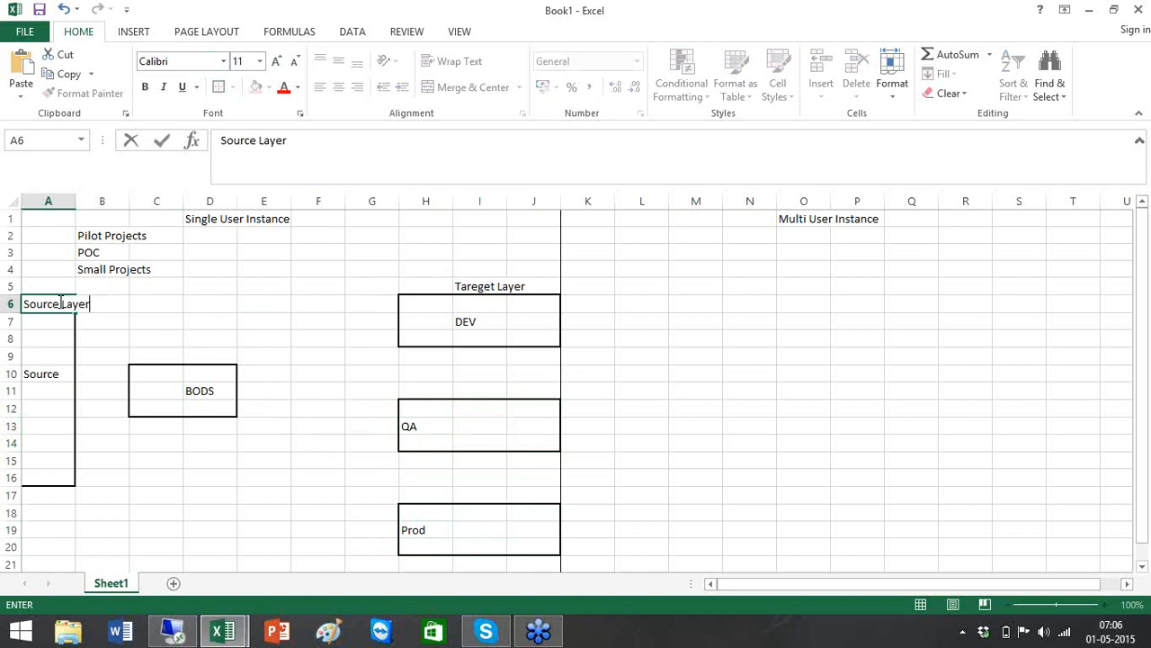
{"action": "left_click", "coordinate": [187, 325]}
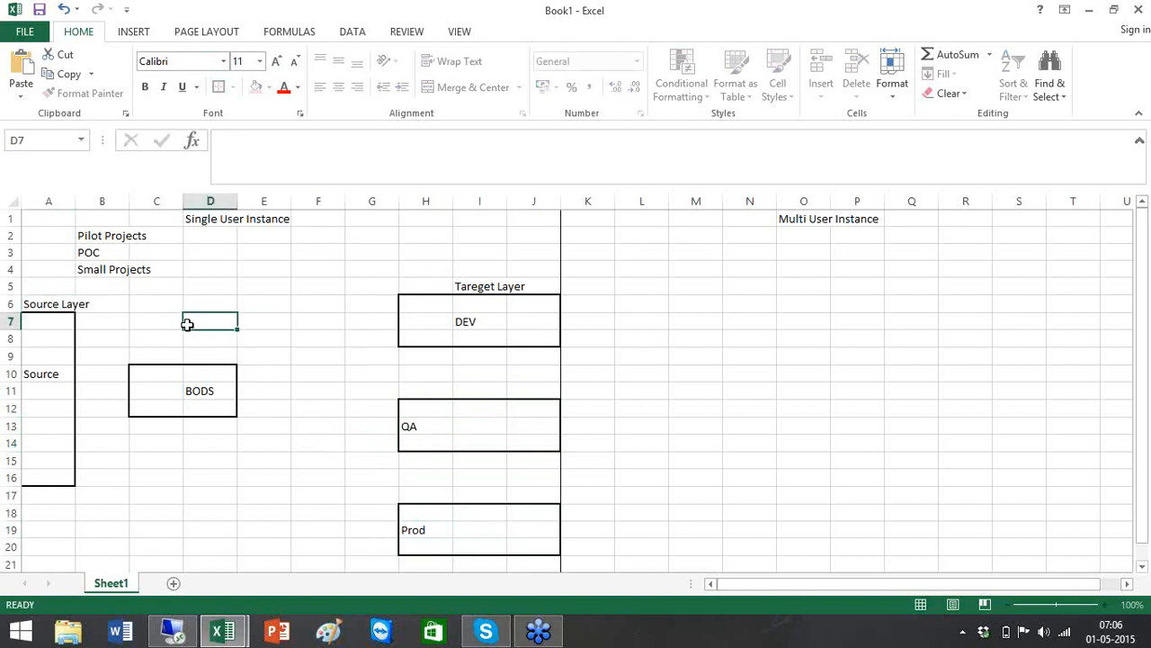
{"action": "type", "text": "ETL Layer"}
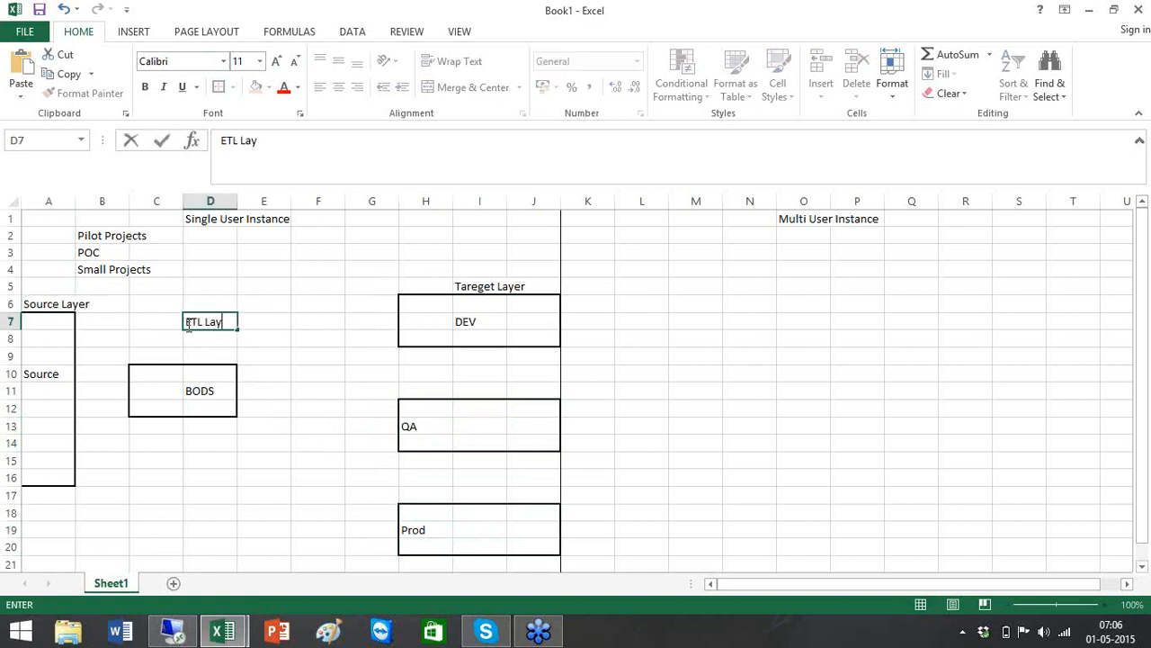
{"action": "left_click", "coordinate": [348, 299]}
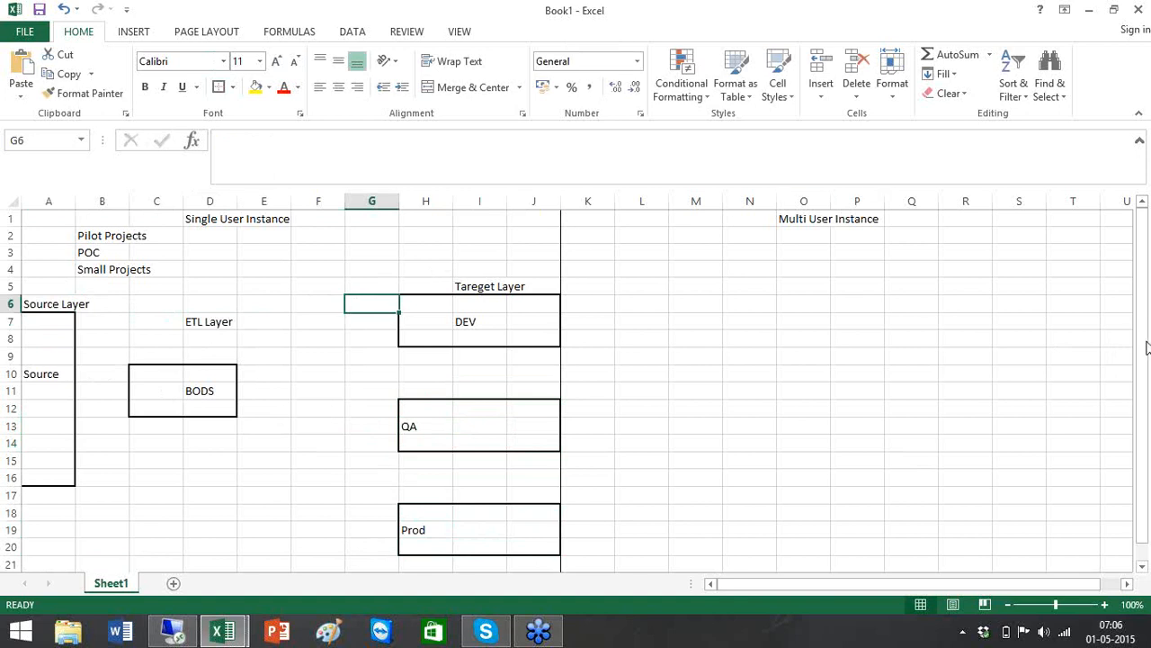
Insert two arrow shapes: Source box to BODS, then BODS to the DEV box
{"action": "left_click", "coordinate": [132, 34]}
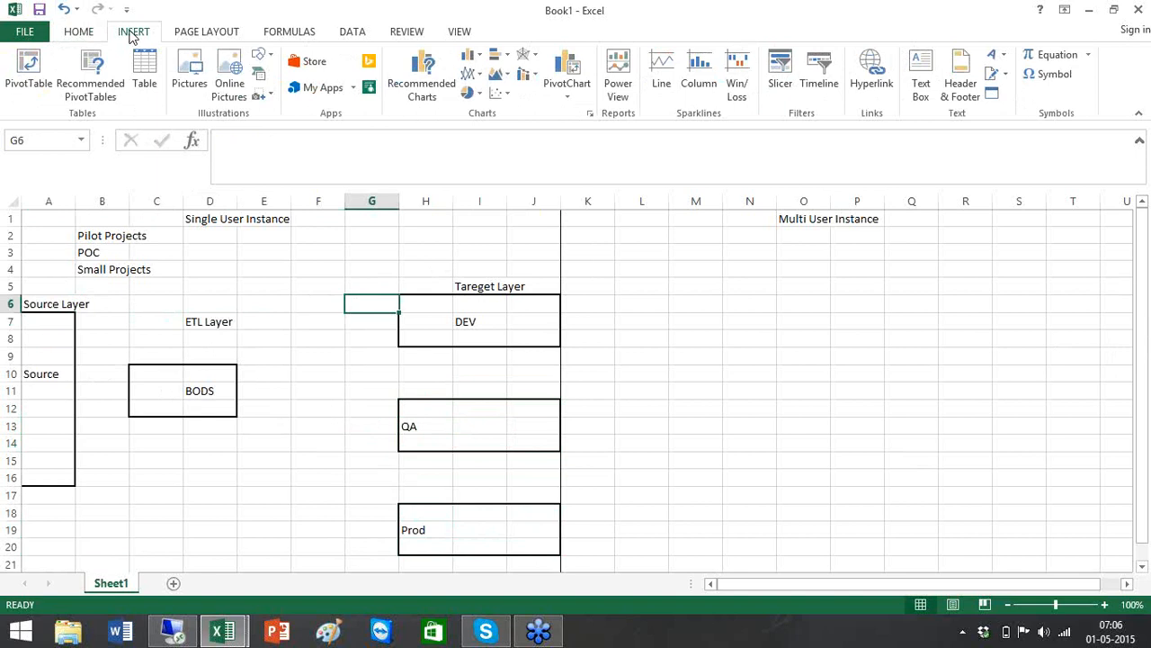
{"action": "left_click", "coordinate": [274, 63]}
{"action": "left_click", "coordinate": [294, 97]}
{"action": "left_click_drag", "start_coordinate": [75, 392], "coordinate": [132, 392]}
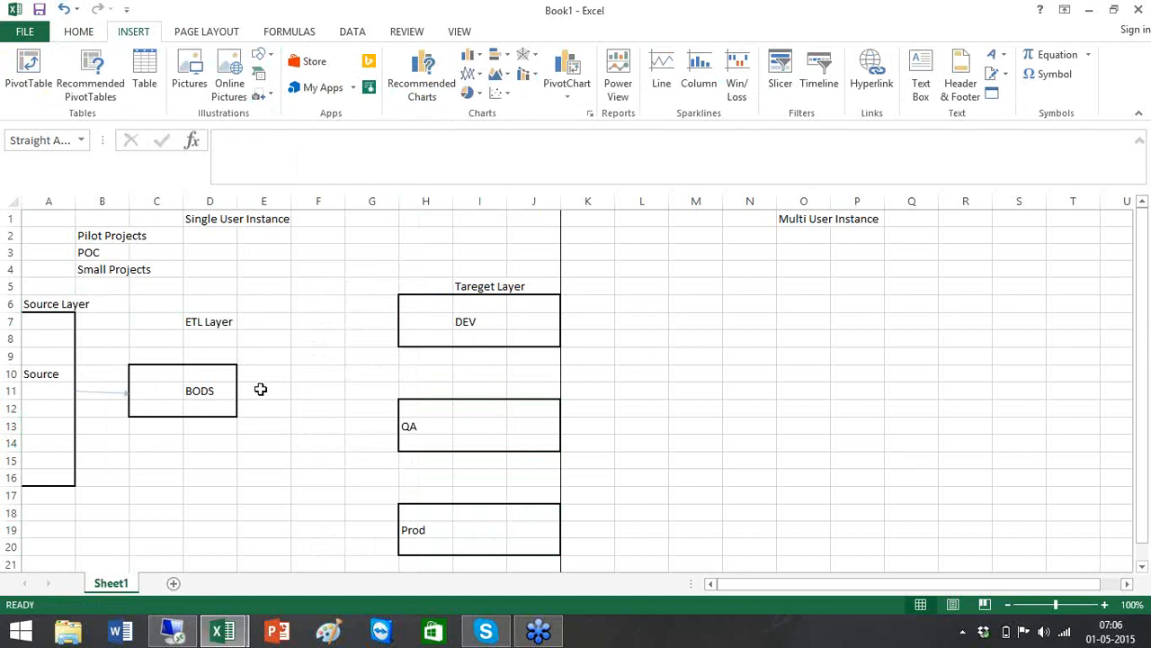
{"action": "left_click", "coordinate": [47, 56]}
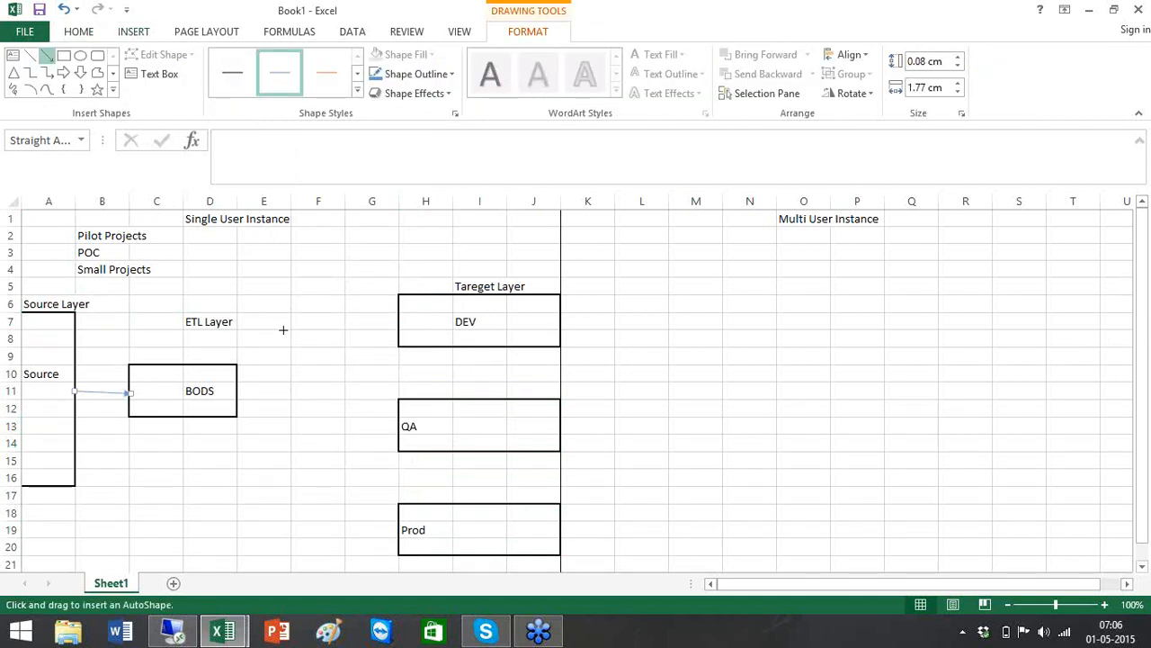
{"action": "mouse_move", "coordinate": [236, 384]}
{"action": "left_mouse_down"}
{"action": "mouse_move", "coordinate": [442, 316]}
{"action": "mouse_move", "coordinate": [395, 328]}
{"action": "left_mouse_up"}
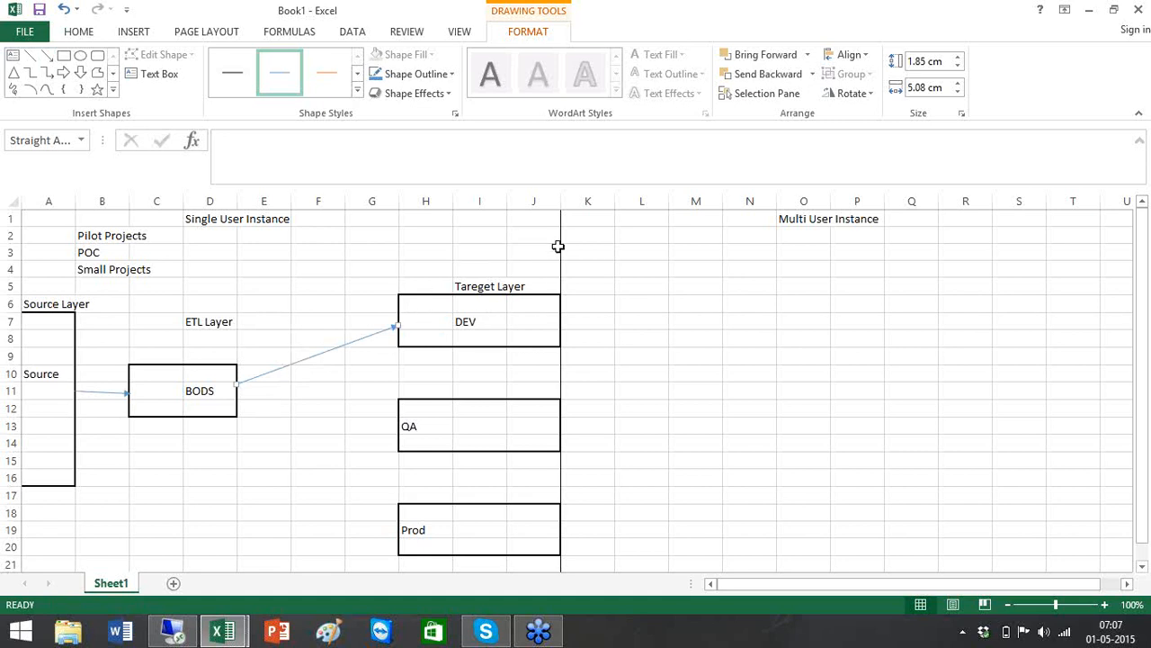
{"action": "left_click", "coordinate": [536, 305]}
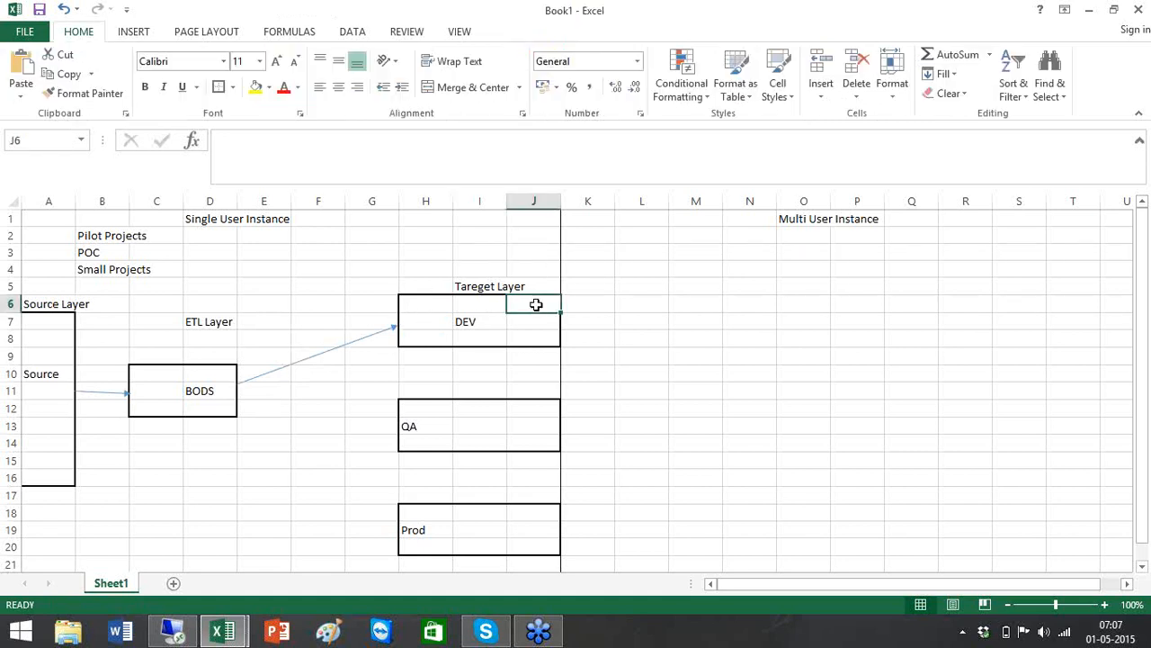
List Ext / Load, Testing and Fix down column J of the DEV box
{"action": "type", "text": "Est"}
{"action": "key", "text": "BackSpace"}
{"action": "key", "text": "BackSpace"}
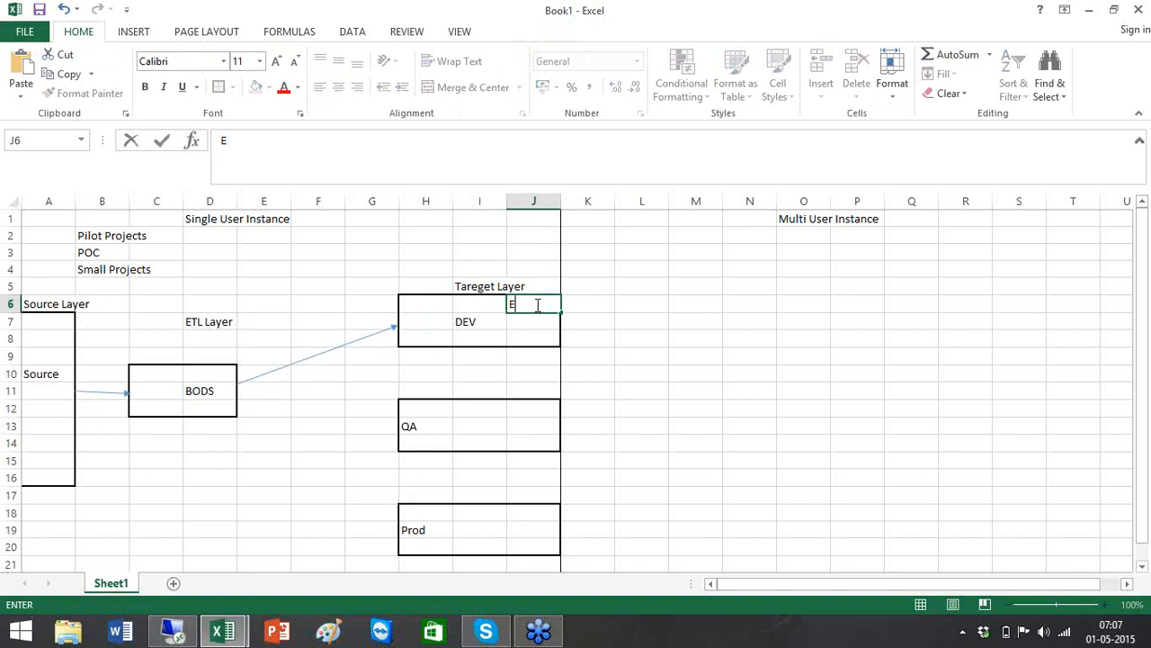
{"action": "type", "text": "Xt"}
{"action": "key", "text": "BackSpace"}
{"action": "key", "text": "BackSpace"}
{"action": "type", "text": "xt / Load"}
{"action": "key", "text": "Return"}
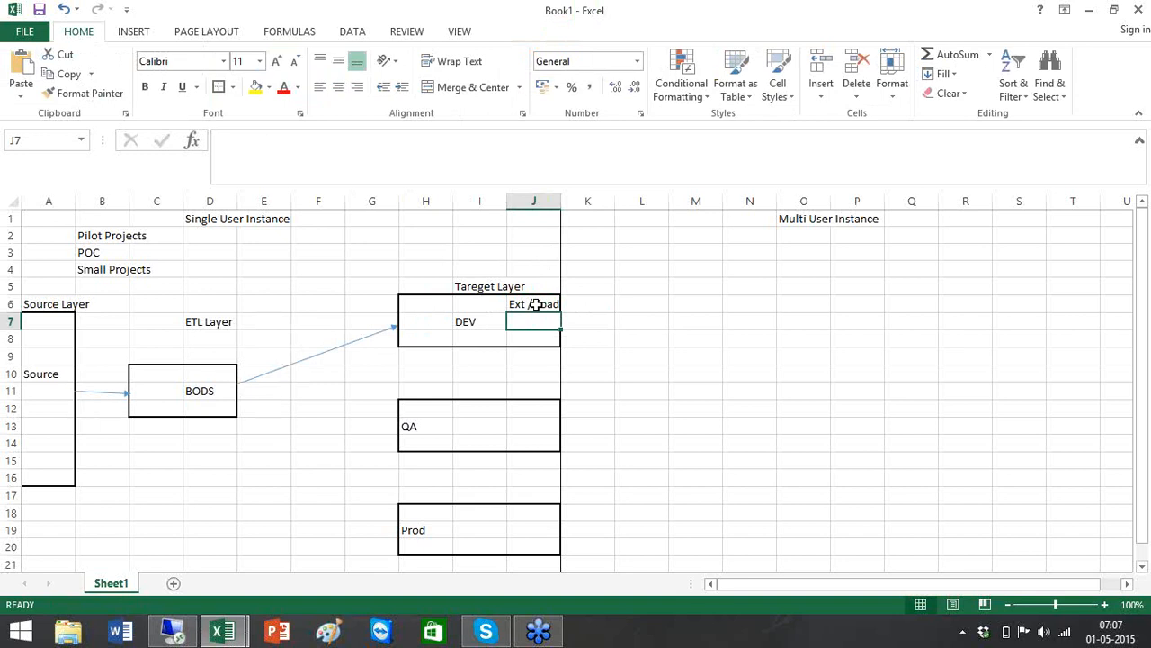
{"action": "type", "text": "Testing"}
{"action": "key", "text": "Return"}
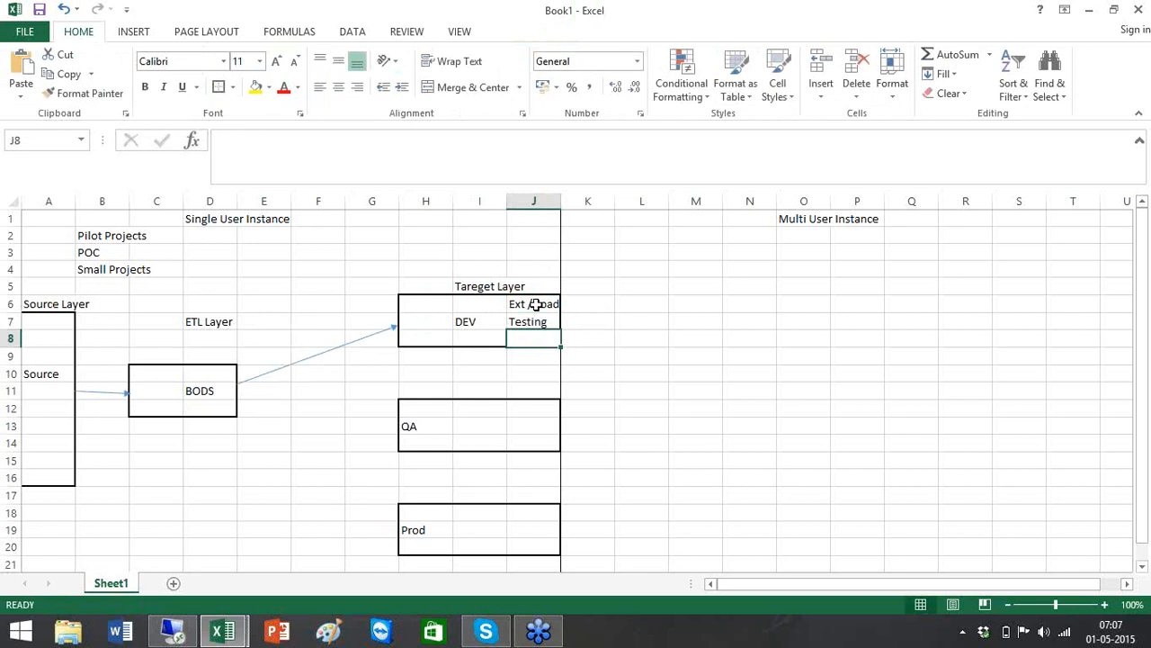
{"action": "type", "text": "Fix"}
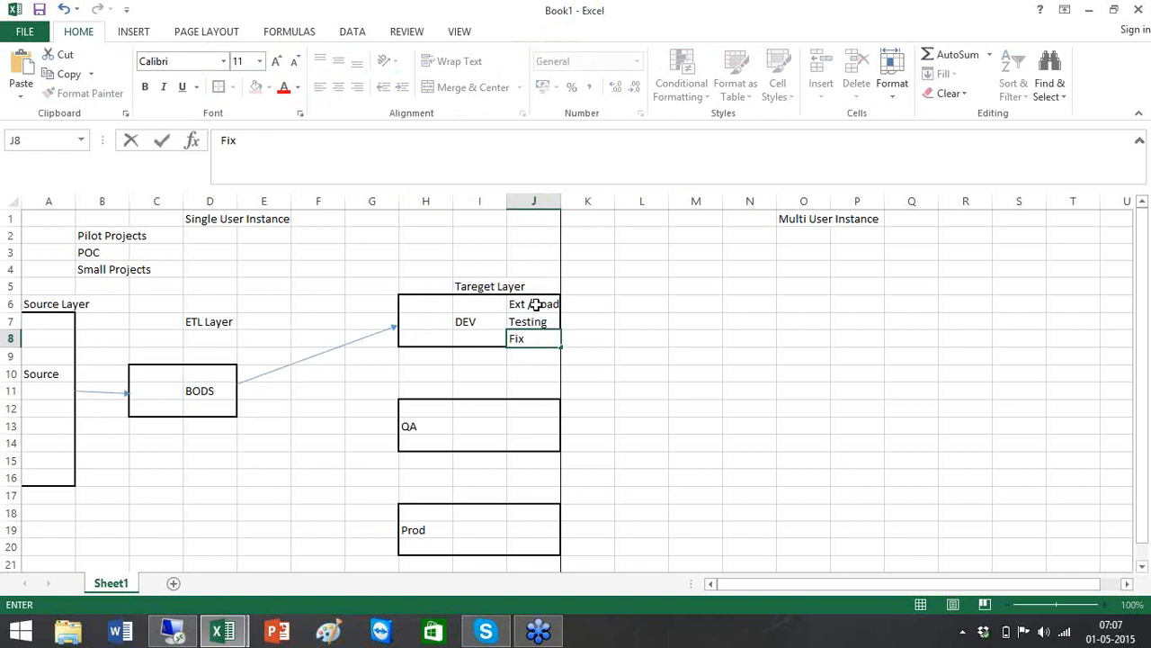
{"action": "left_click", "coordinate": [594, 339]}
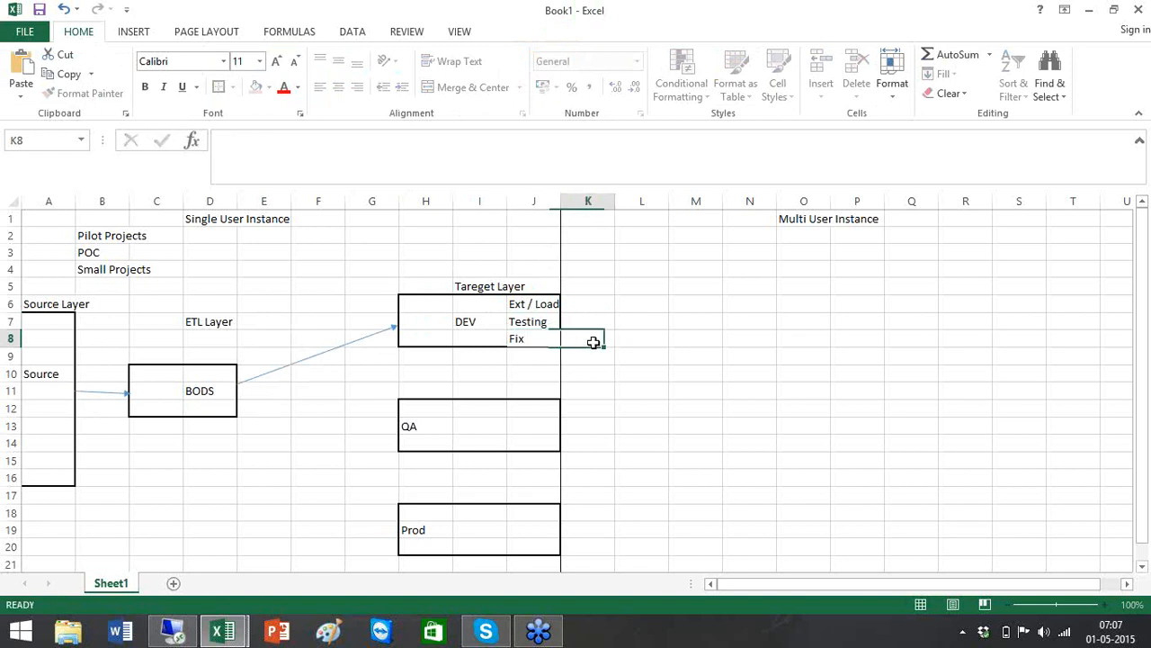
{"action": "left_click", "coordinate": [553, 339]}
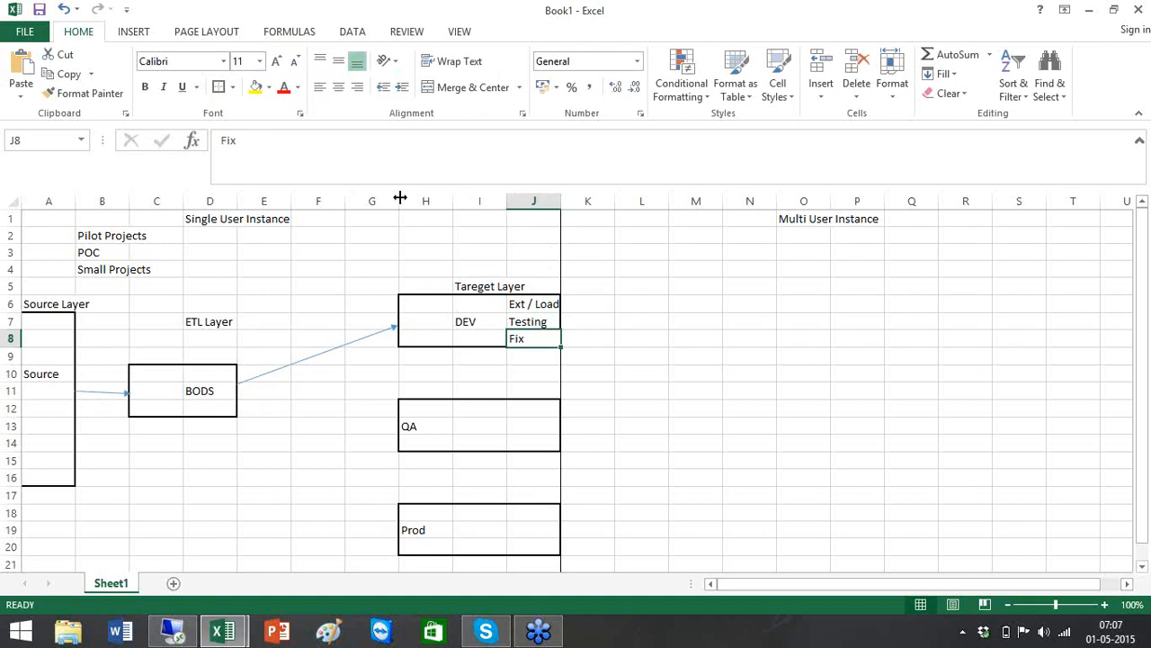
{"action": "left_click", "coordinate": [140, 34]}
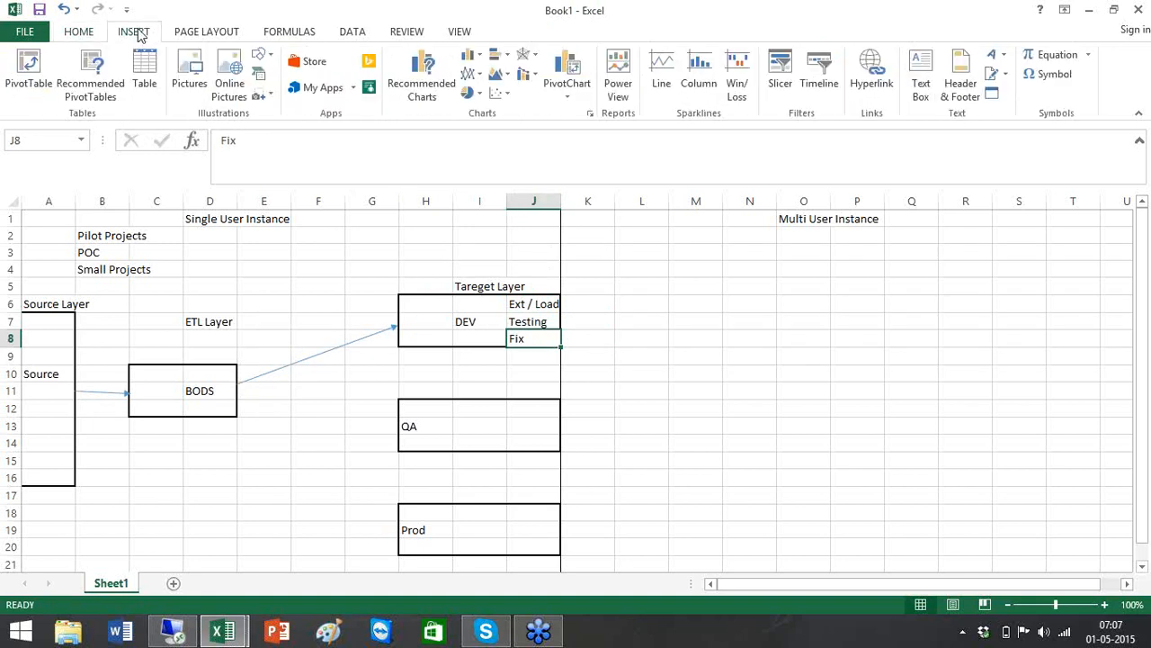
Draw an arrow shape from the BODS box to the QA box
{"action": "left_click", "coordinate": [269, 55]}
{"action": "left_click", "coordinate": [294, 94]}
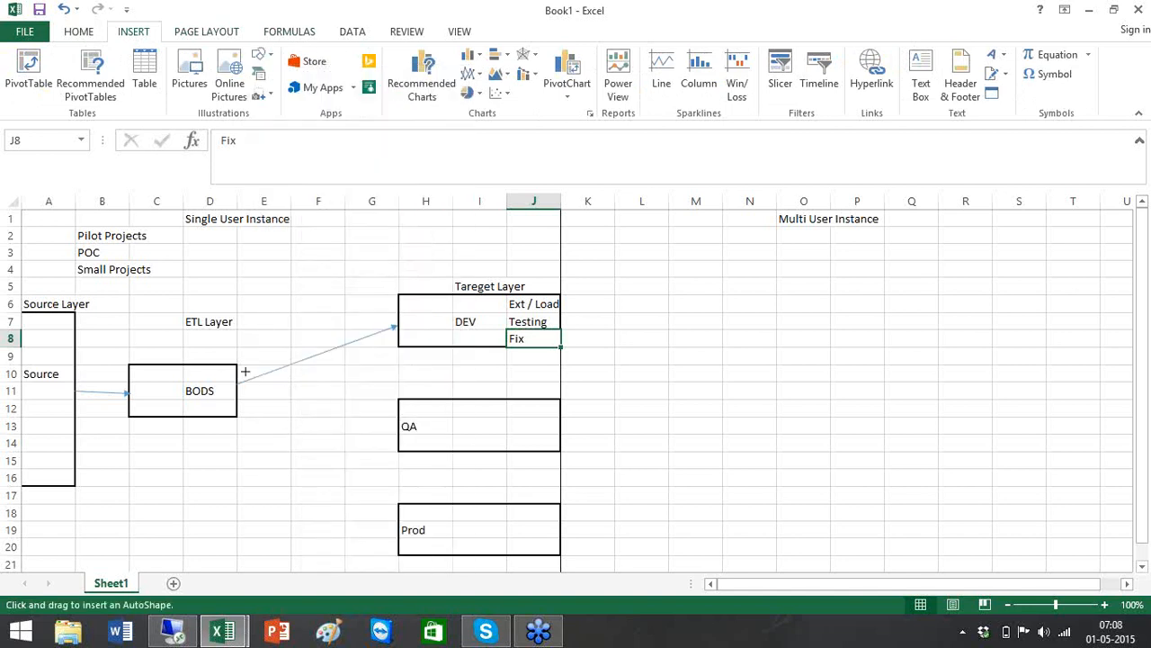
{"action": "left_click_drag", "start_coordinate": [240, 384], "coordinate": [396, 426]}
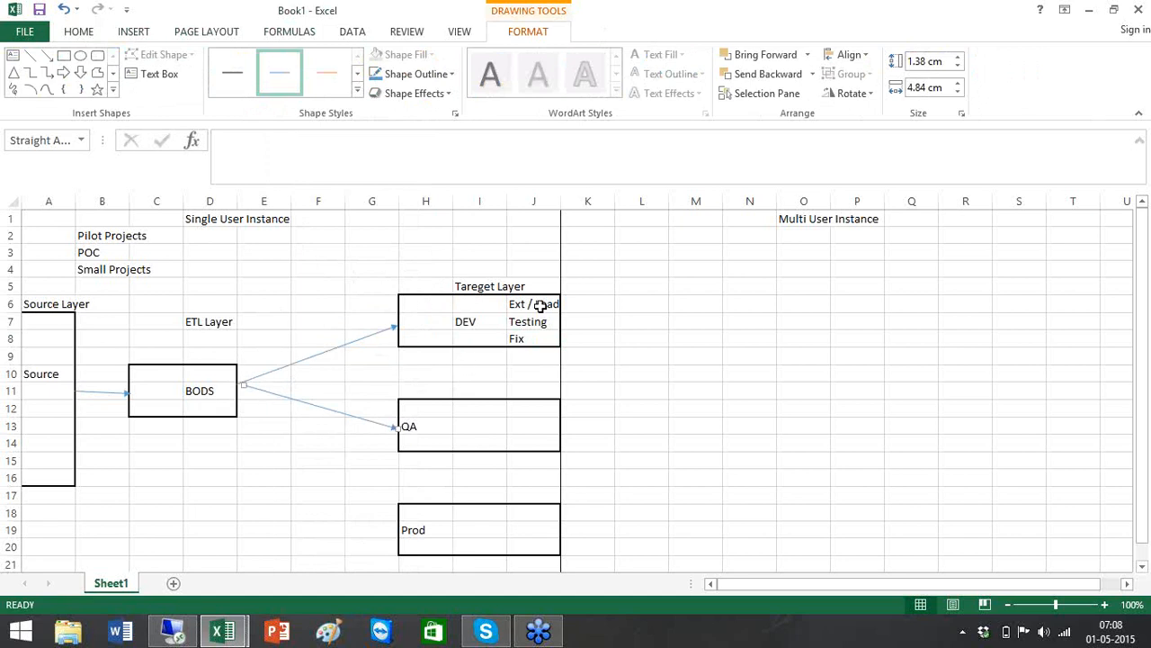
{"action": "left_click", "coordinate": [537, 341]}
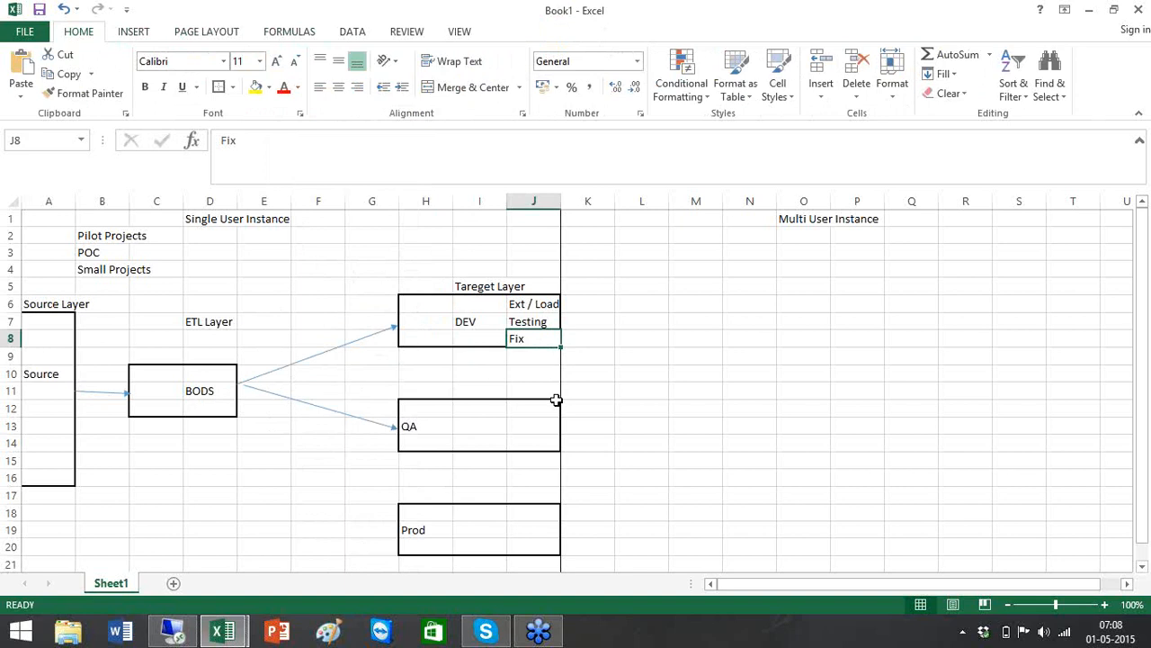
Label the QA box Data Owners / QA in I13, Validate in H14, Defect 1000 in I14
{"action": "left_click", "coordinate": [474, 439]}
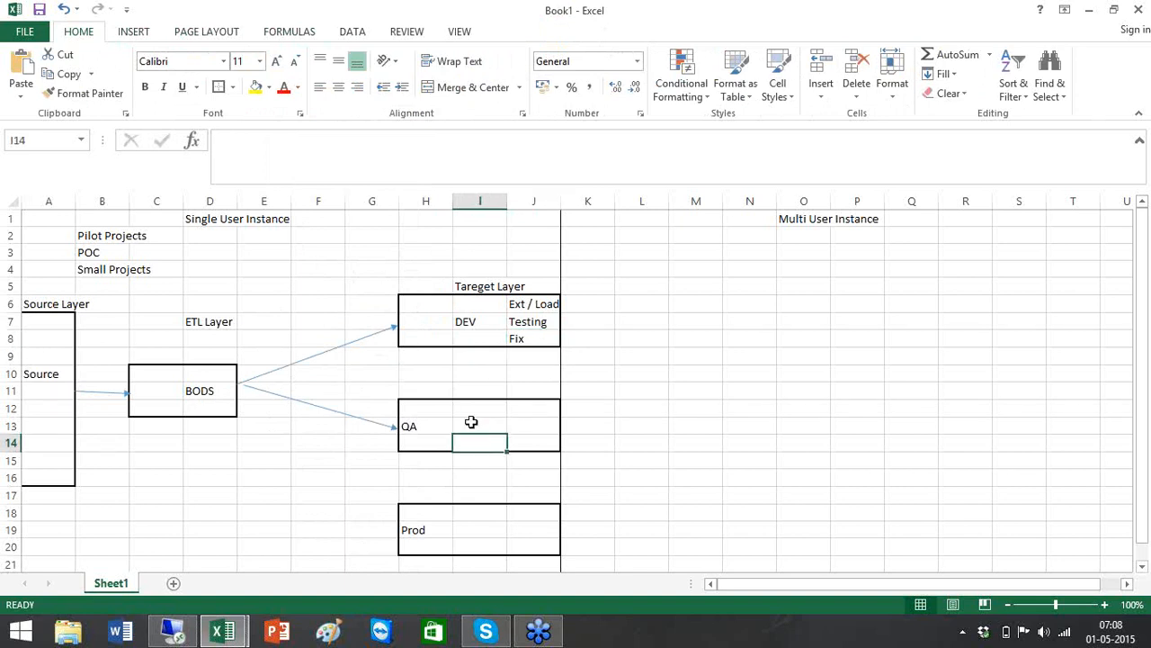
{"action": "left_click", "coordinate": [471, 422]}
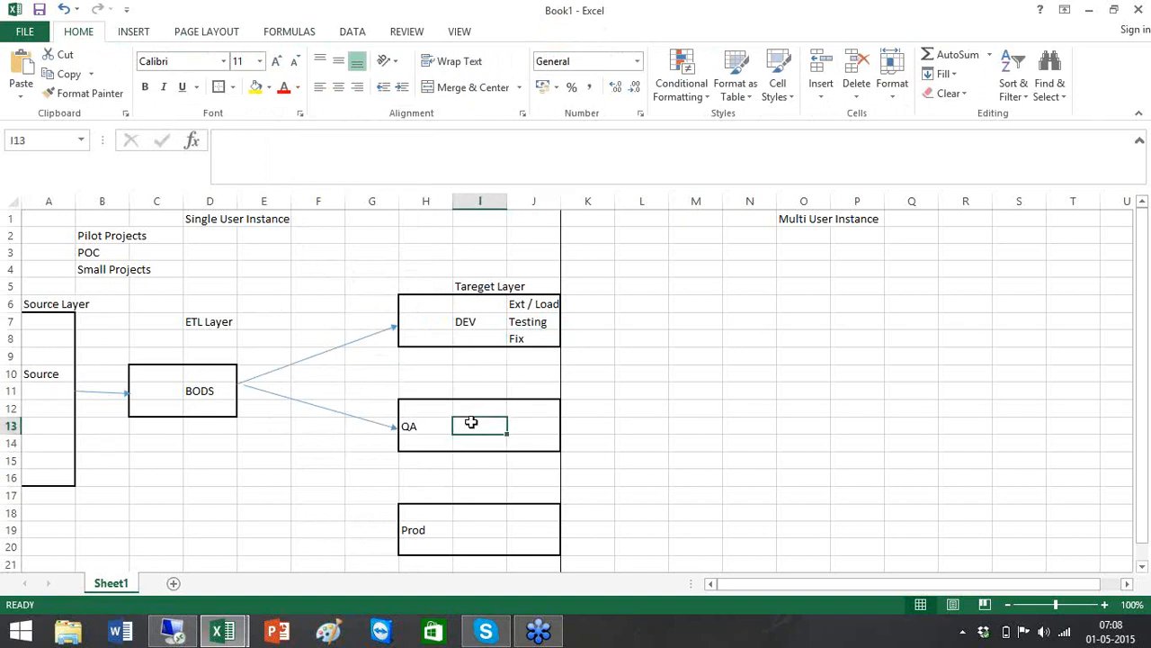
{"action": "type", "text": "Data Owner"}
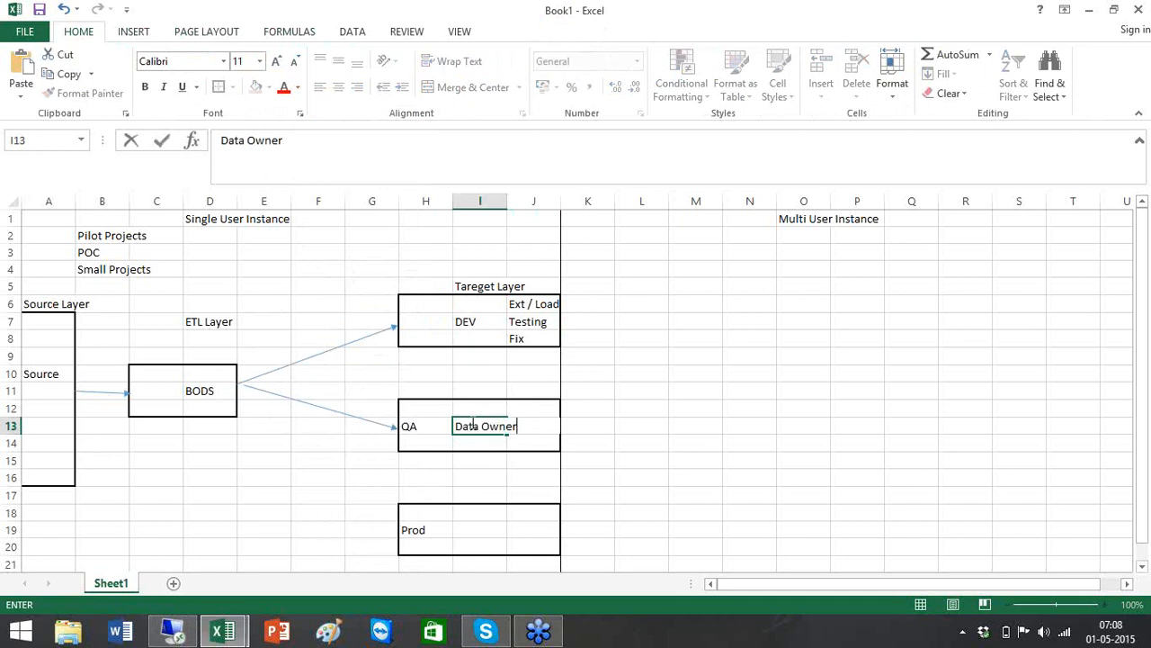
{"action": "type", "text": "s / Qa"}
{"action": "key", "text": "BackSpace"}
{"action": "type", "text": "A"}
{"action": "key", "text": "Return"}
{"action": "key", "text": "Left"}
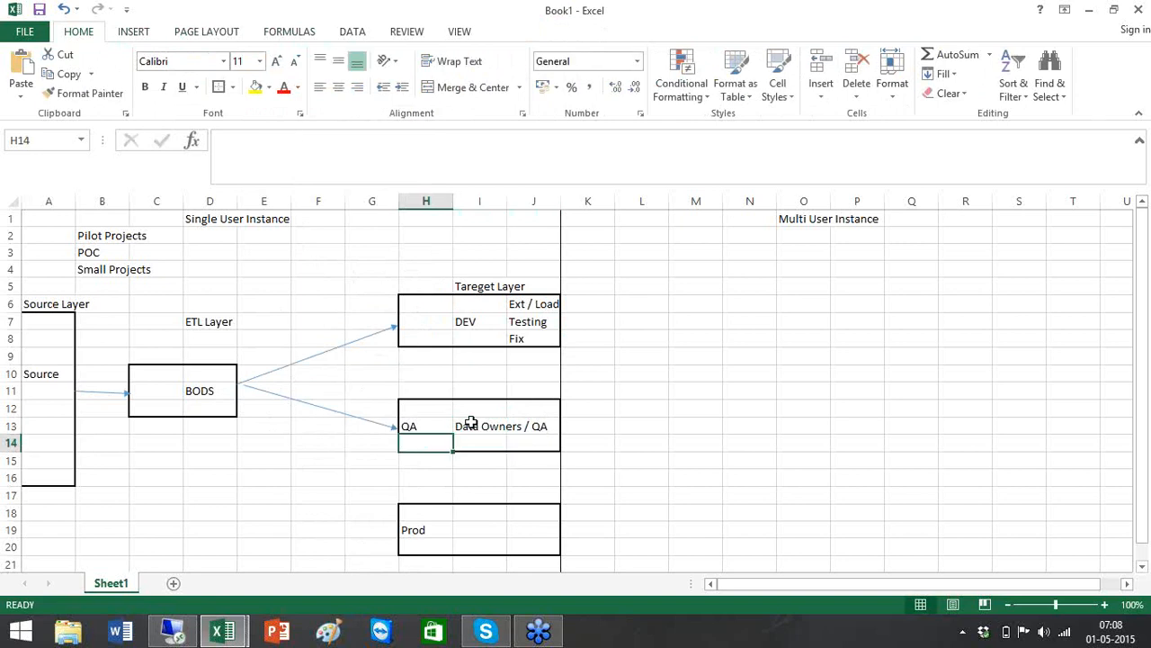
{"action": "type", "text": "Vali"}
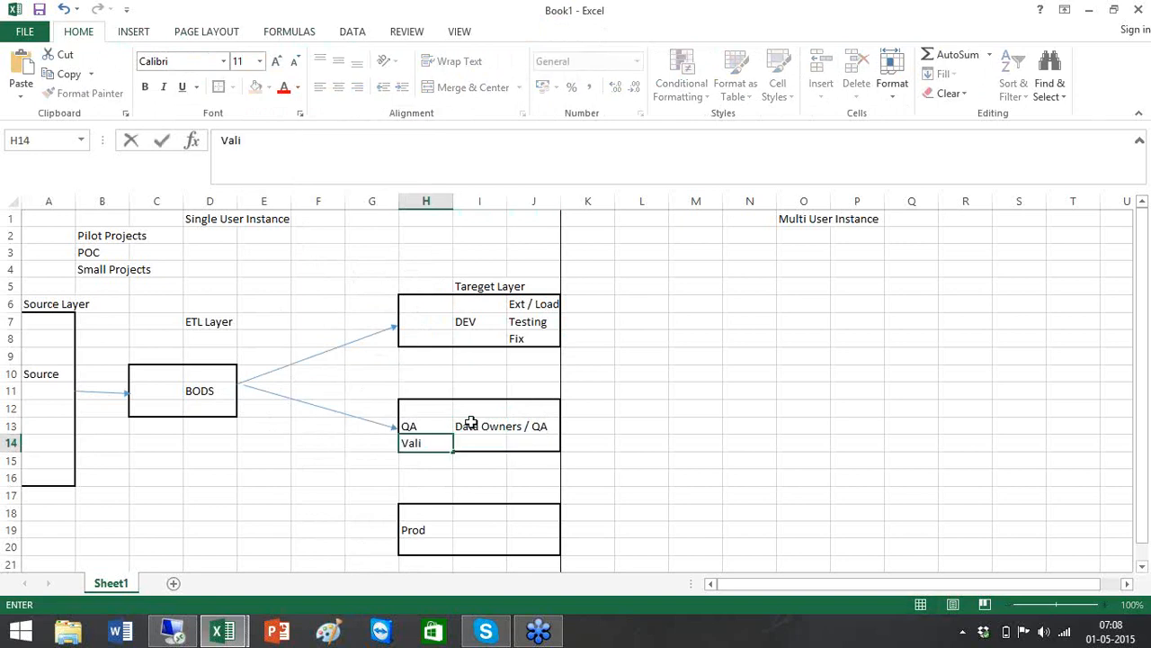
{"action": "type", "text": "date"}
{"action": "key", "text": "Tab"}
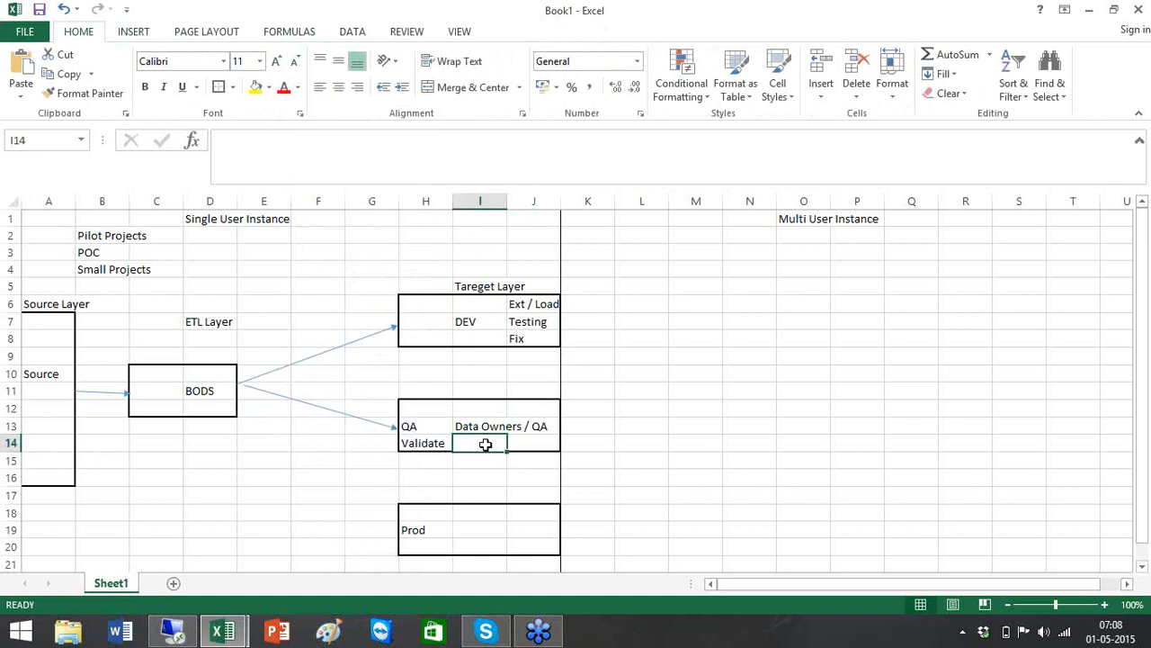
{"action": "type", "text": "Defect"}
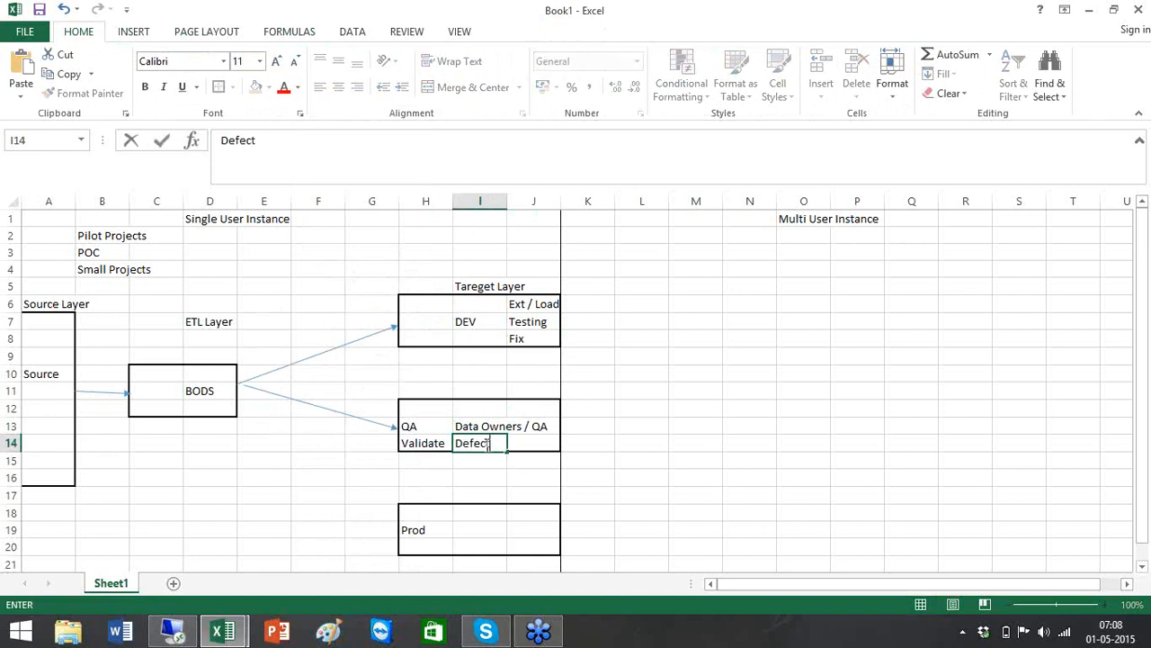
{"action": "type", "text": " 1000"}
{"action": "left_click", "coordinate": [191, 411]}
Enter 1000 in D12 under BODS and in H6 of the DEV box
{"action": "type", "text": "1000"}
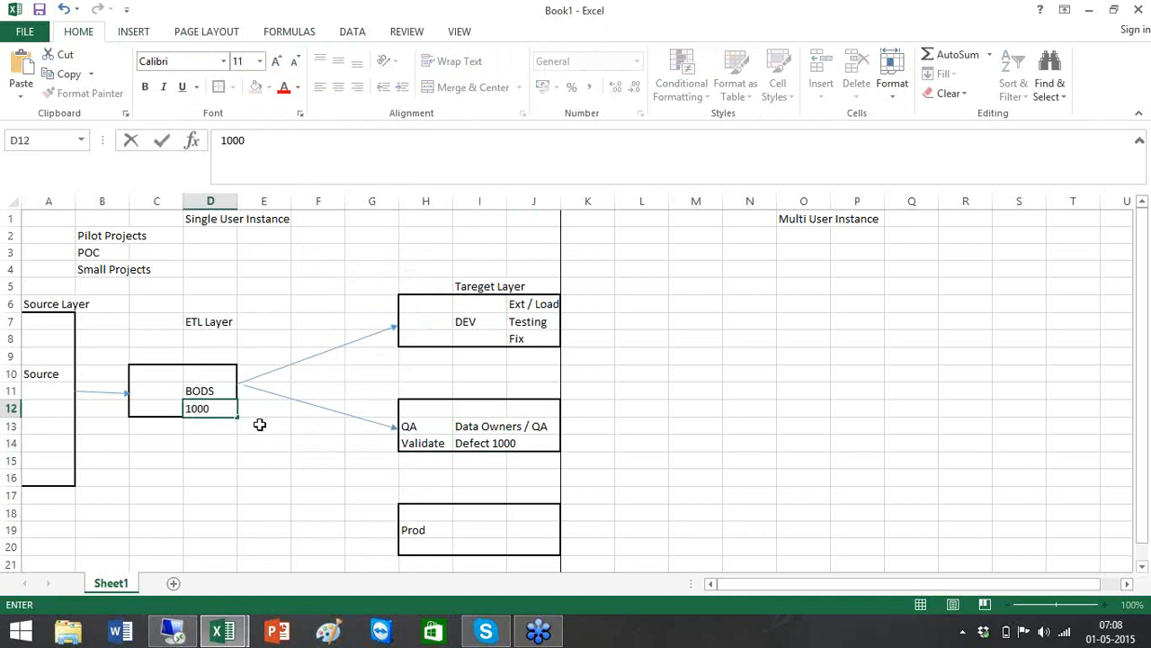
{"action": "left_click", "coordinate": [243, 423]}
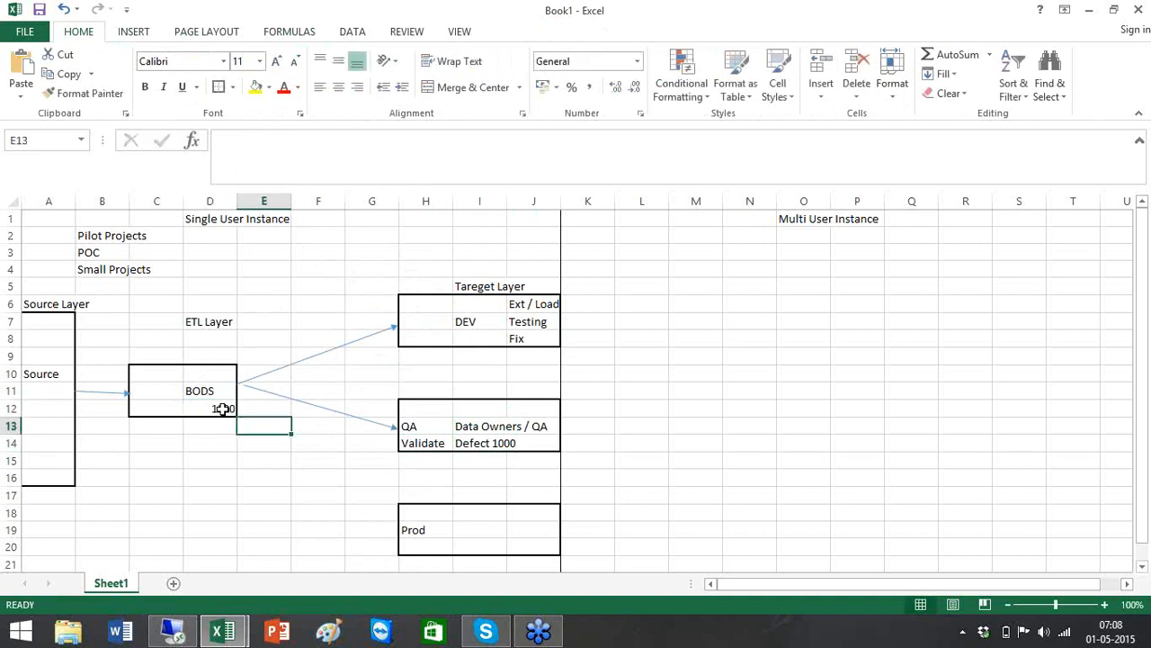
{"action": "left_click", "coordinate": [221, 406]}
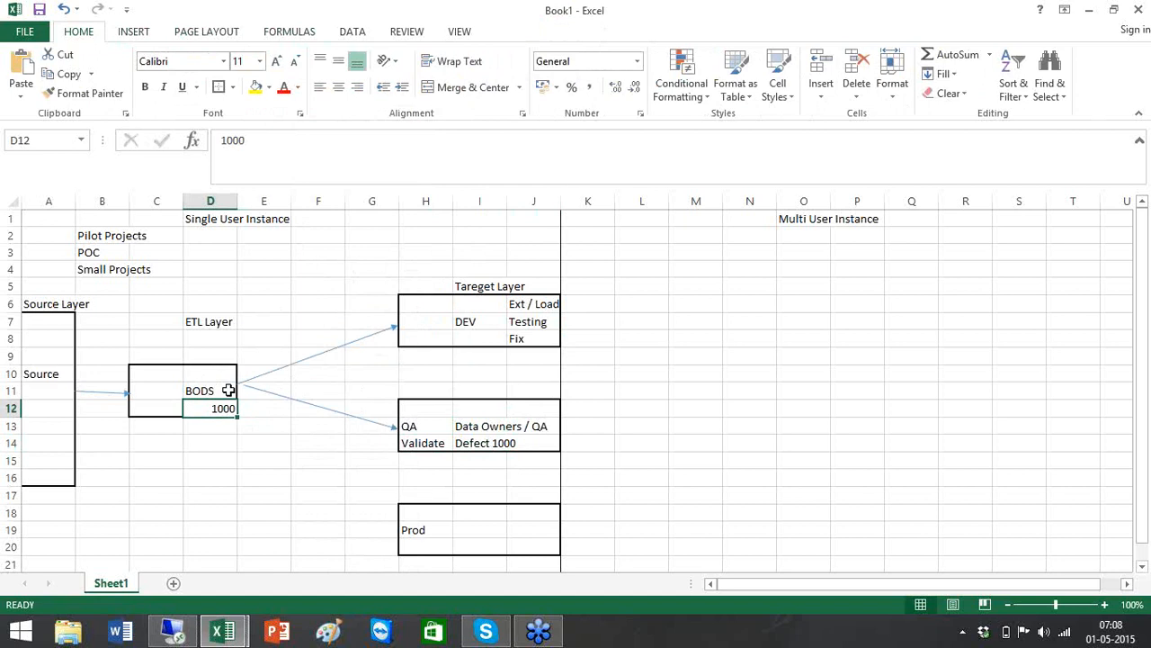
{"action": "left_click", "coordinate": [435, 309]}
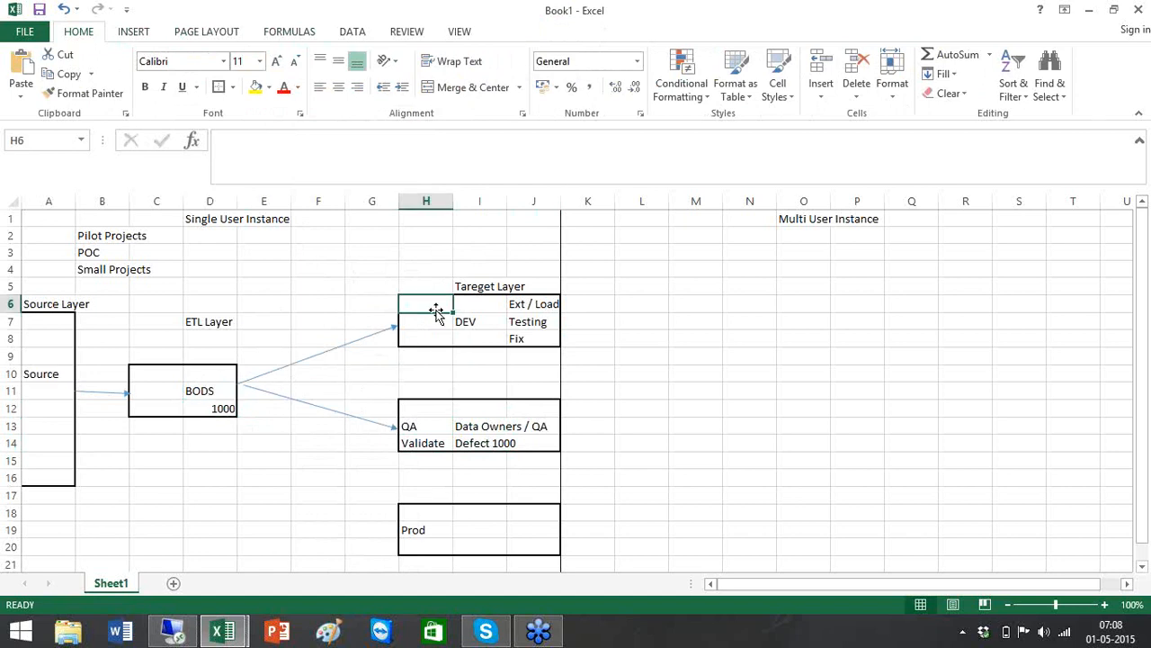
{"action": "type", "text": "1000"}
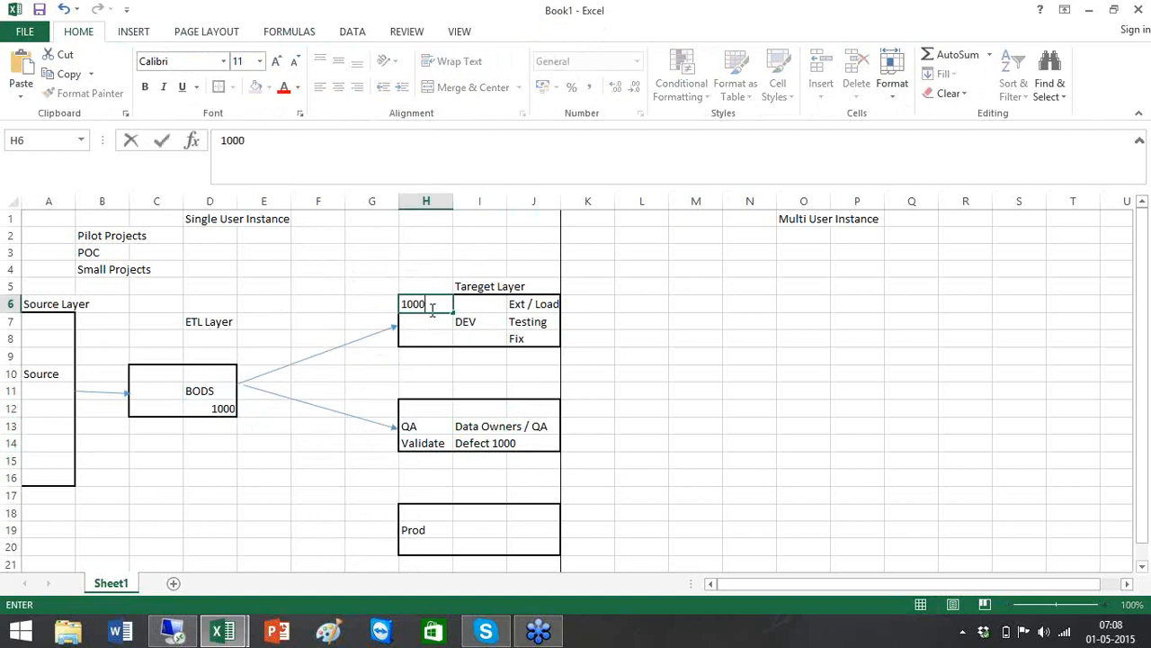
{"action": "left_click", "coordinate": [354, 320]}
{"action": "left_click", "coordinate": [458, 304]}
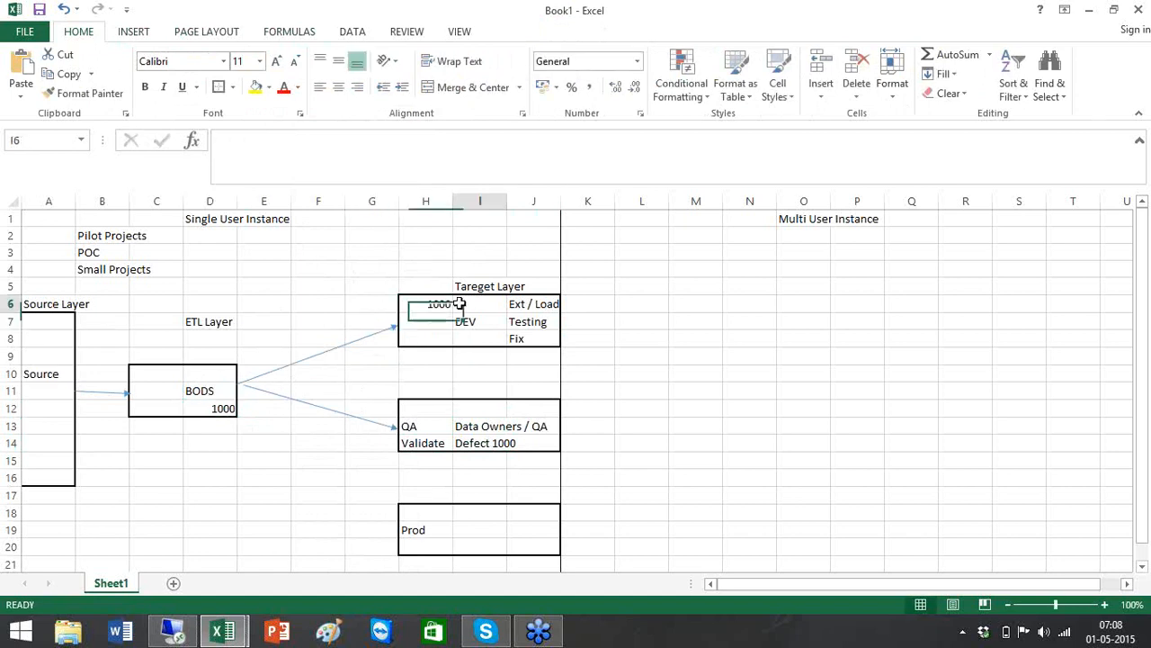
{"action": "left_click", "coordinate": [450, 304]}
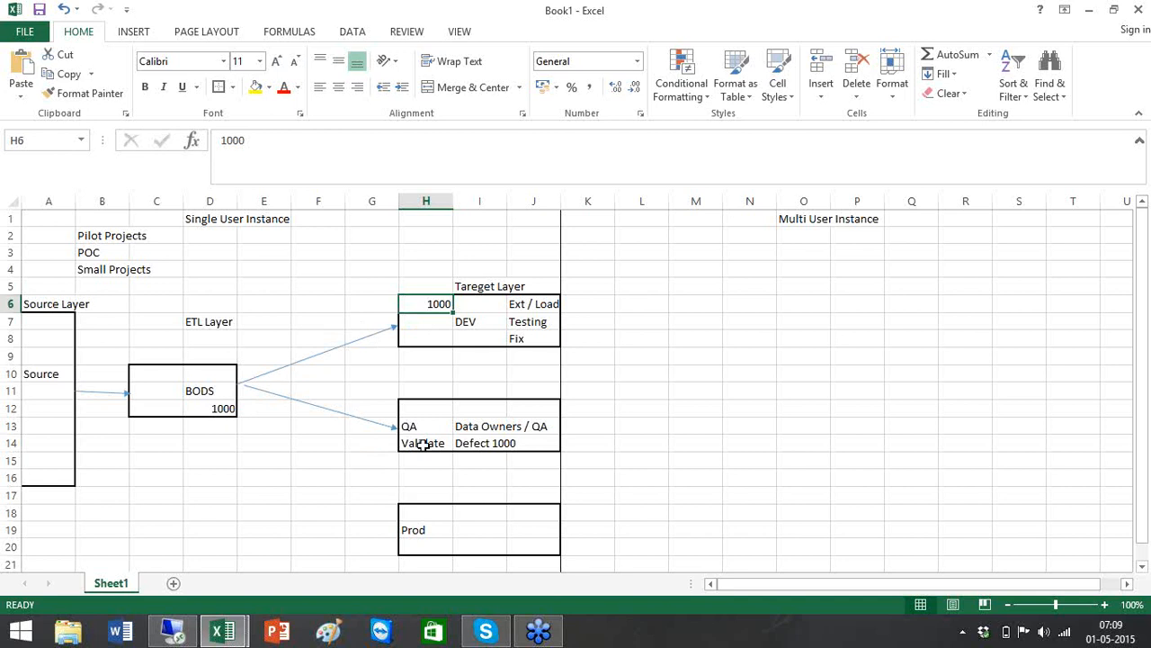
Replace Defect 1000 in I14 with Sign off
{"action": "left_click", "coordinate": [423, 444]}
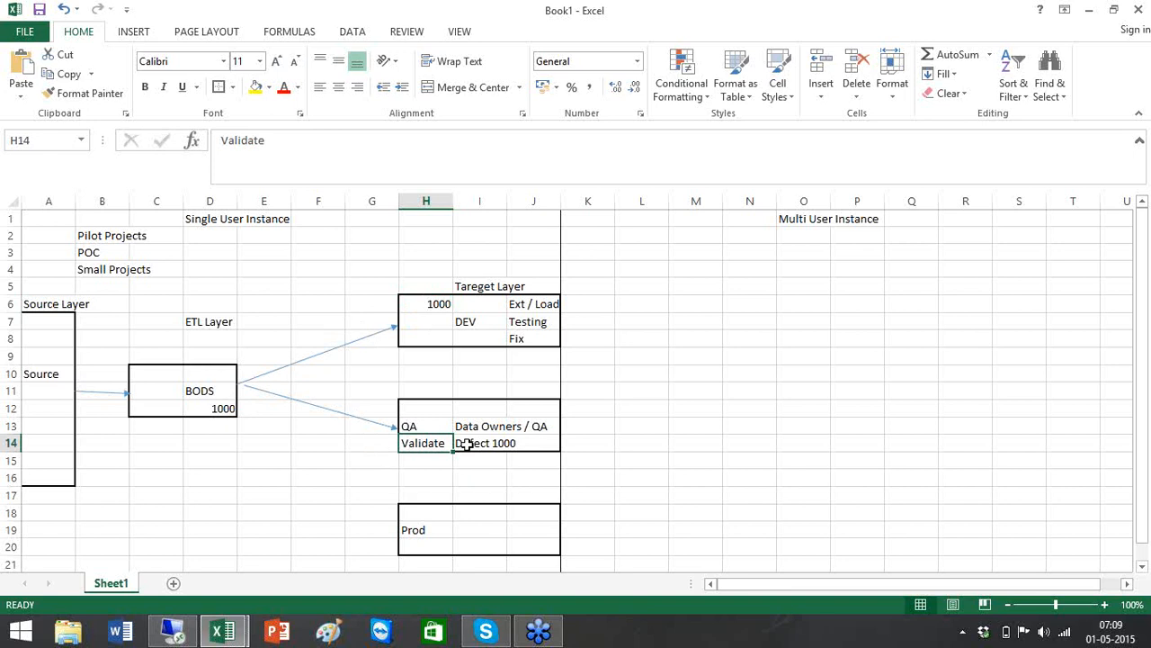
{"action": "left_click", "coordinate": [466, 445]}
{"action": "key", "text": "Delete"}
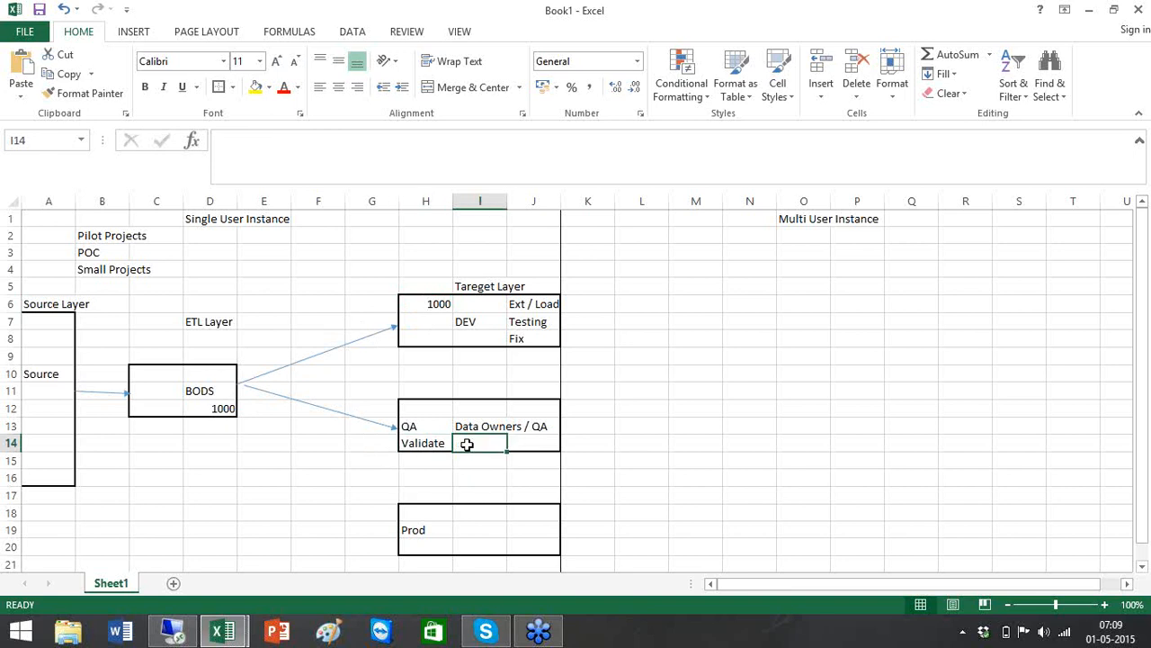
{"action": "type", "text": "Sign off"}
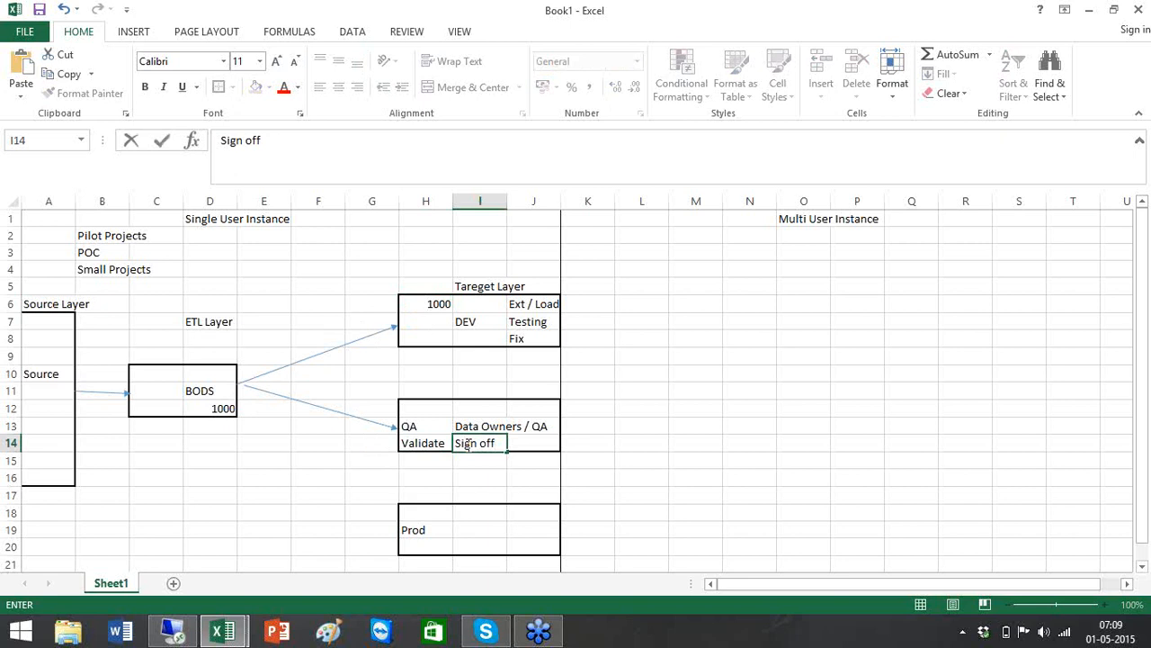
{"action": "left_click", "coordinate": [350, 475]}
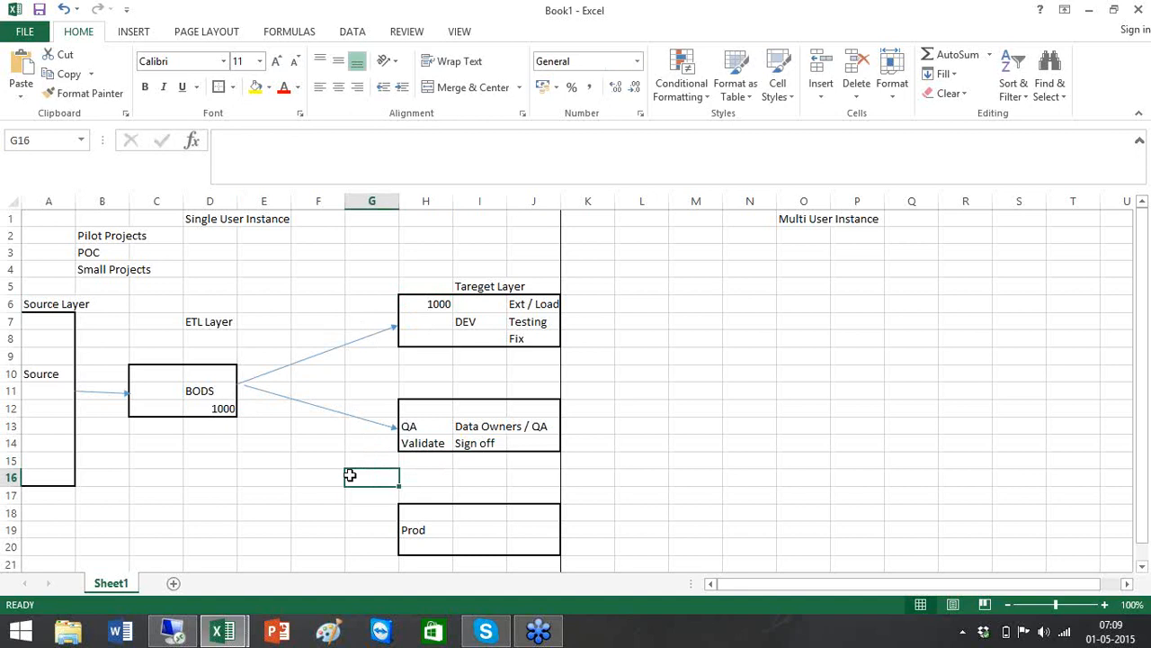
Draw an arrow shape from BODS down to the Prod box
{"action": "left_click", "coordinate": [133, 36]}
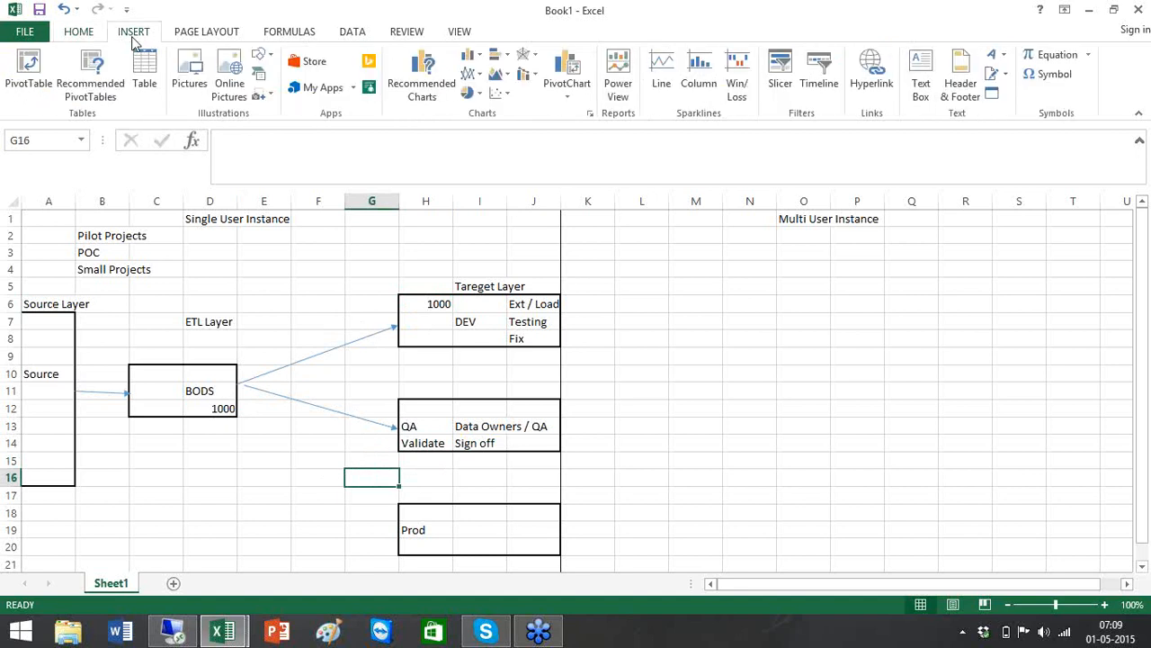
{"action": "left_click", "coordinate": [261, 58]}
{"action": "left_click", "coordinate": [335, 111]}
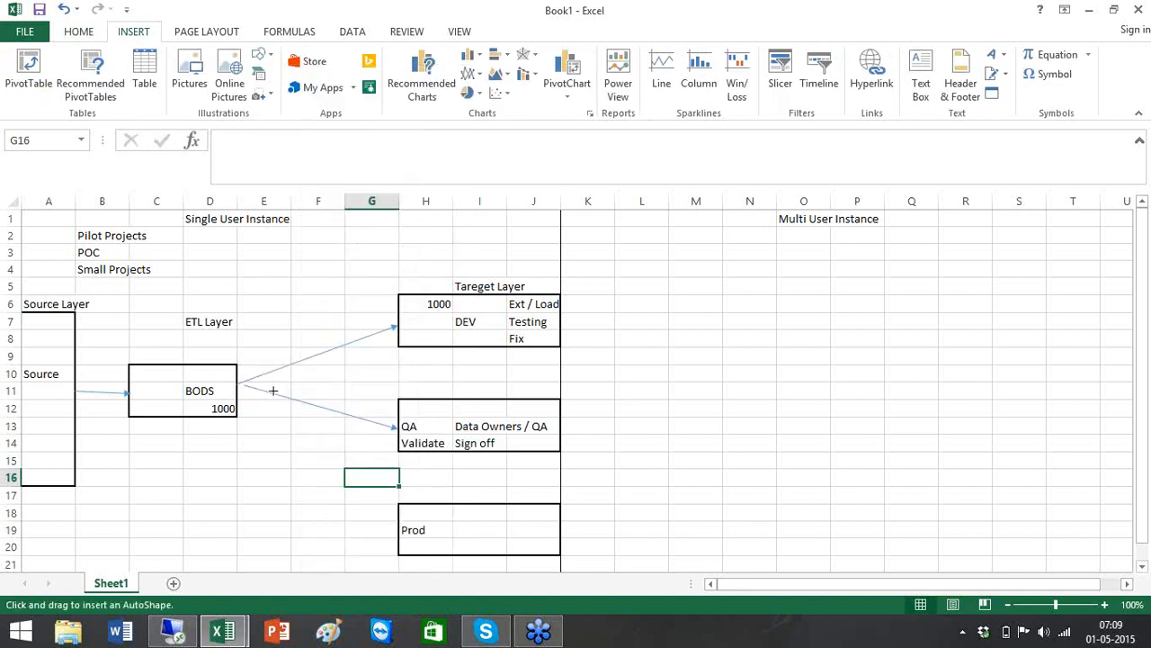
{"action": "mouse_move", "coordinate": [241, 390]}
{"action": "left_mouse_down"}
{"action": "mouse_move", "coordinate": [391, 537]}
{"action": "mouse_move", "coordinate": [393, 525]}
{"action": "left_mouse_up"}
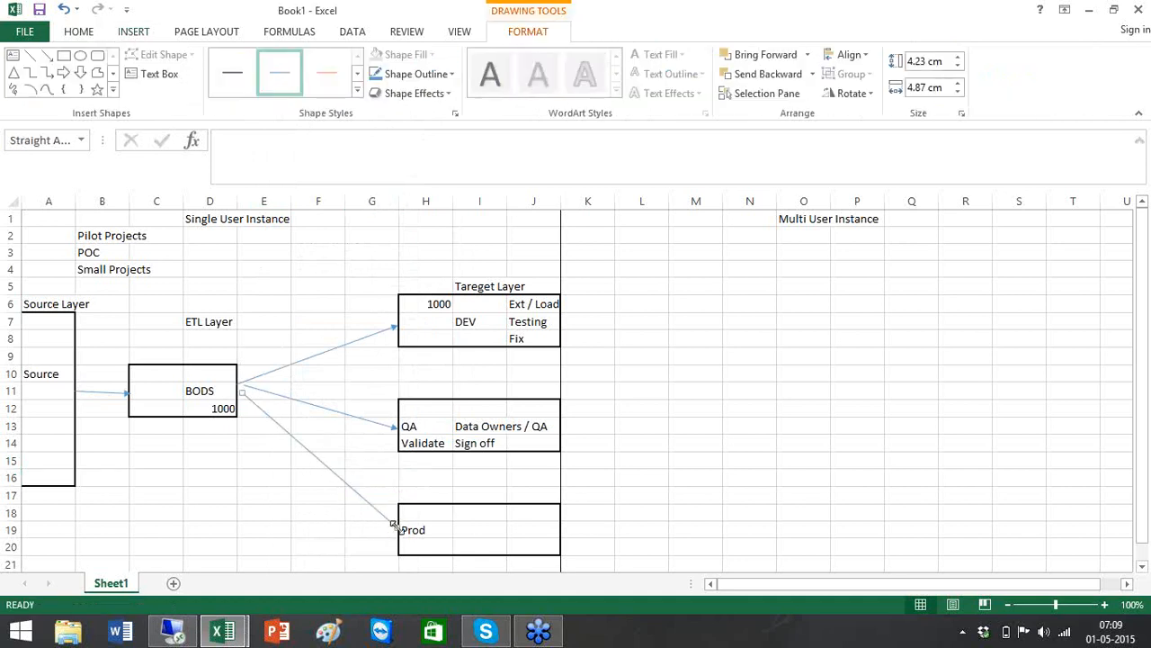
{"action": "left_click", "coordinate": [489, 516]}
Type Load and Sign off into the Prod box starting at I18
{"action": "type", "text": "Load"}
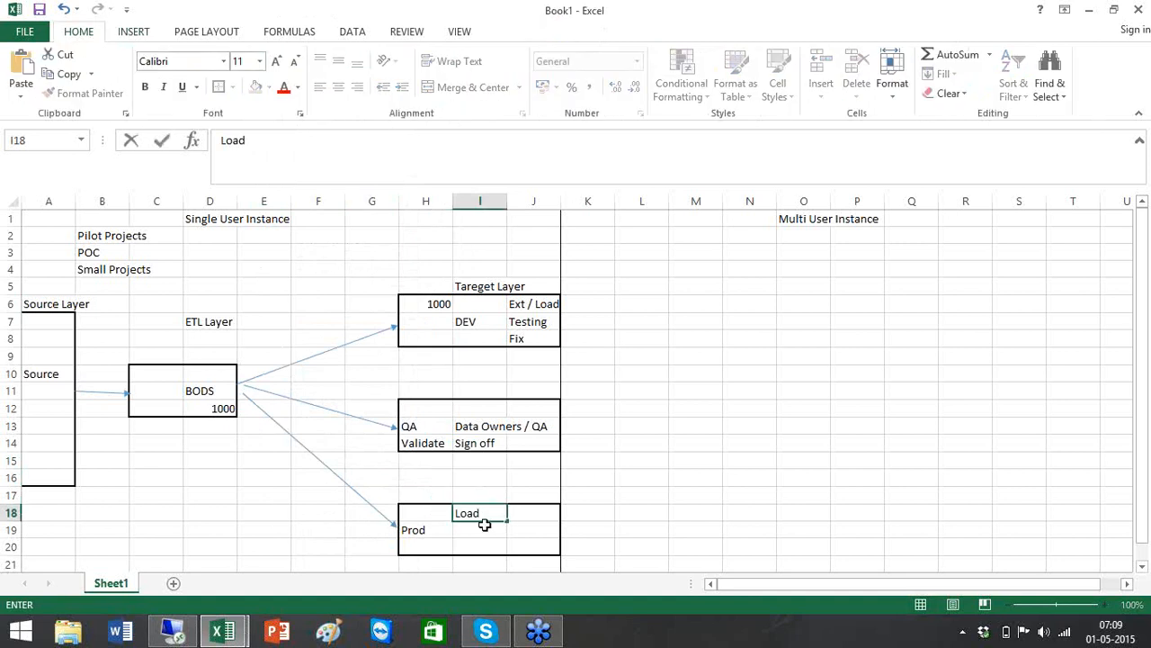
{"action": "key", "text": "Return"}
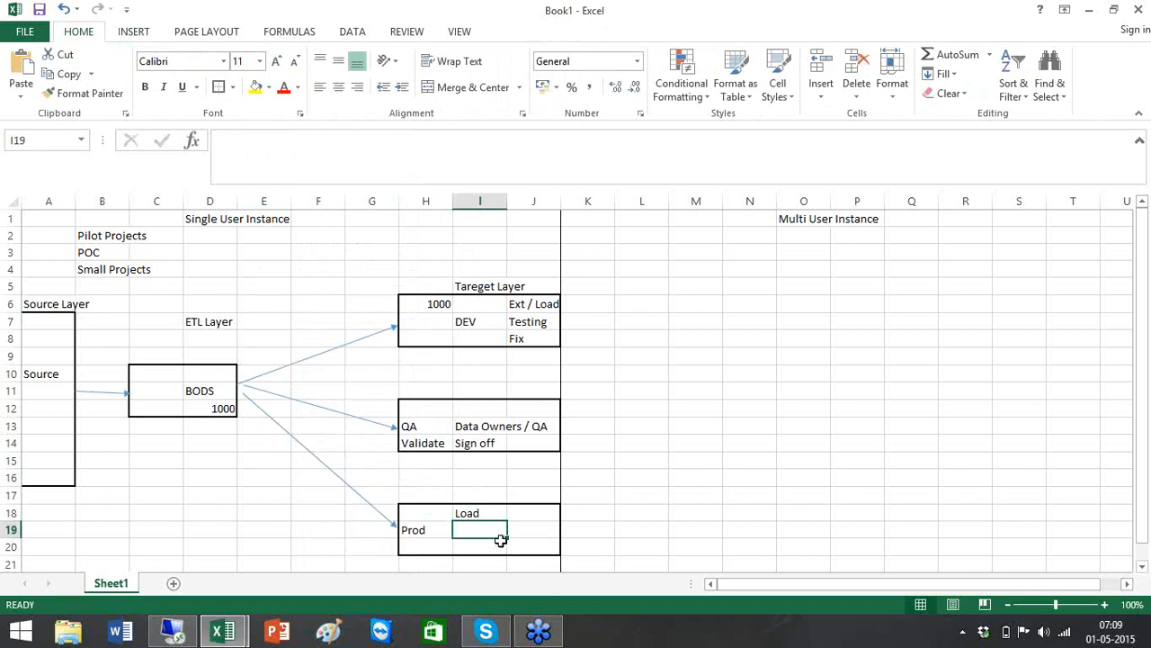
{"action": "type", "text": "Sign of"}
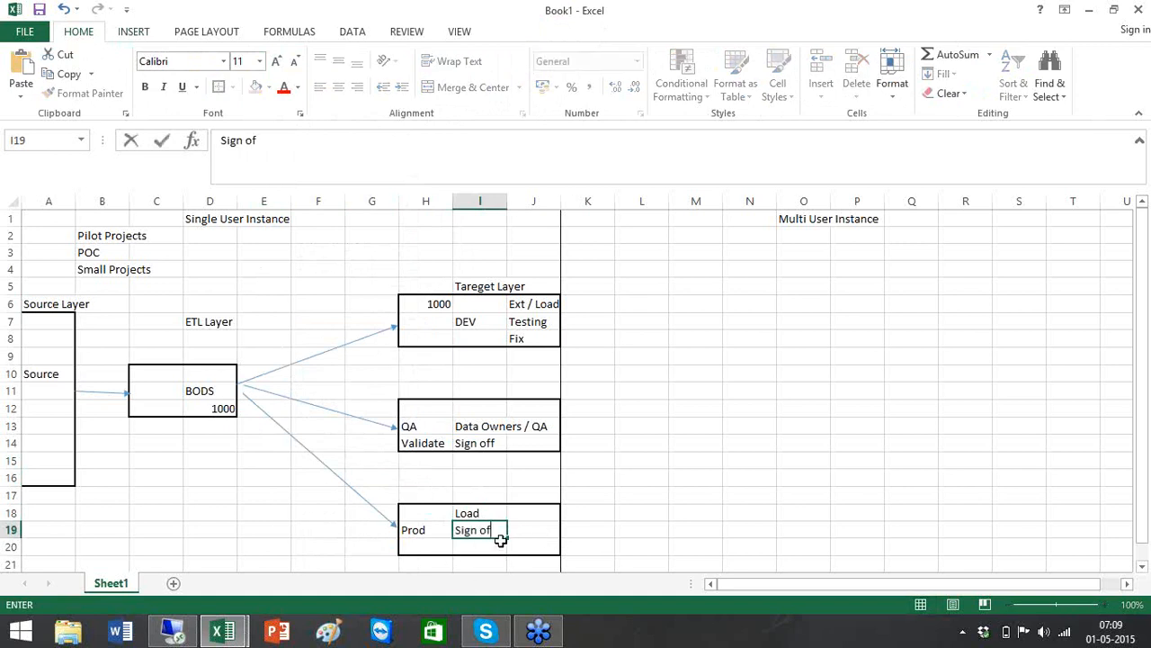
{"action": "type", "text": "f"}
{"action": "left_click", "coordinate": [661, 474]}
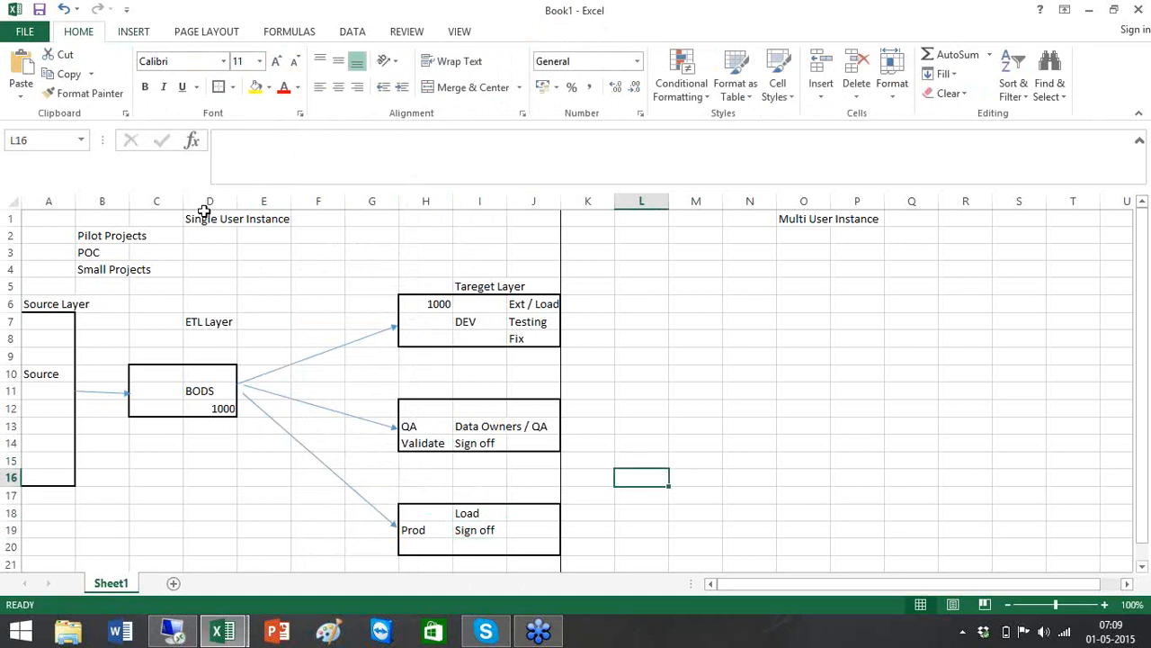
Bold the Single User Instance heading, then enter 'Data Store Config' in D14 and 'System Config' in D15
{"action": "left_click", "coordinate": [202, 218]}
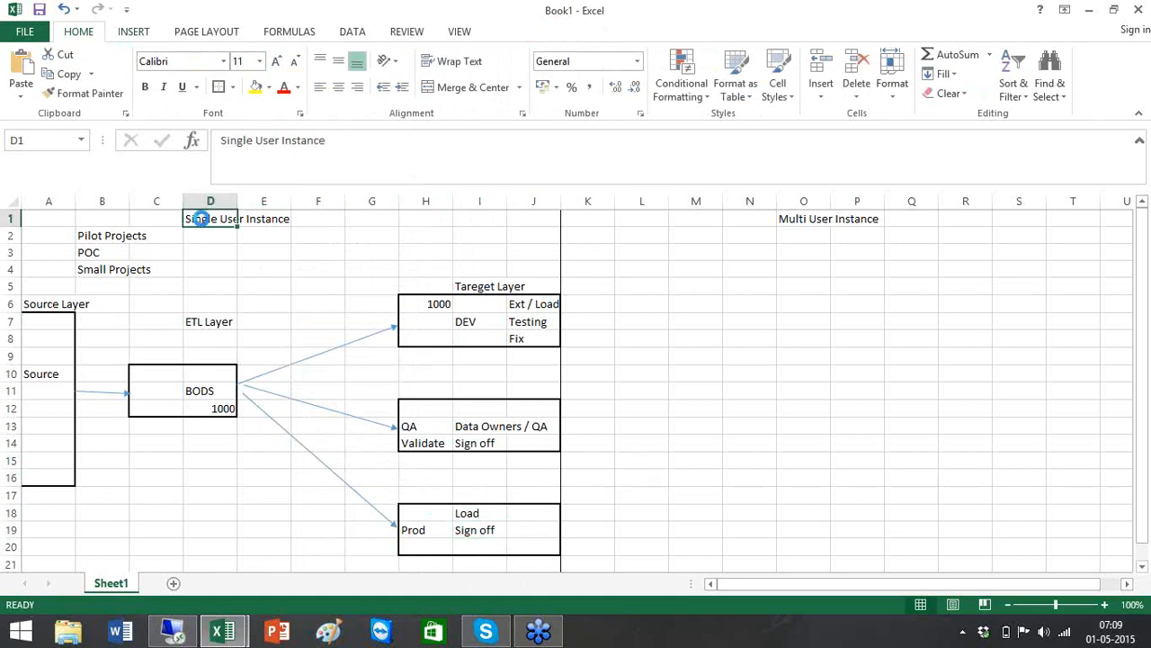
{"action": "key", "text": "ctrl+b"}
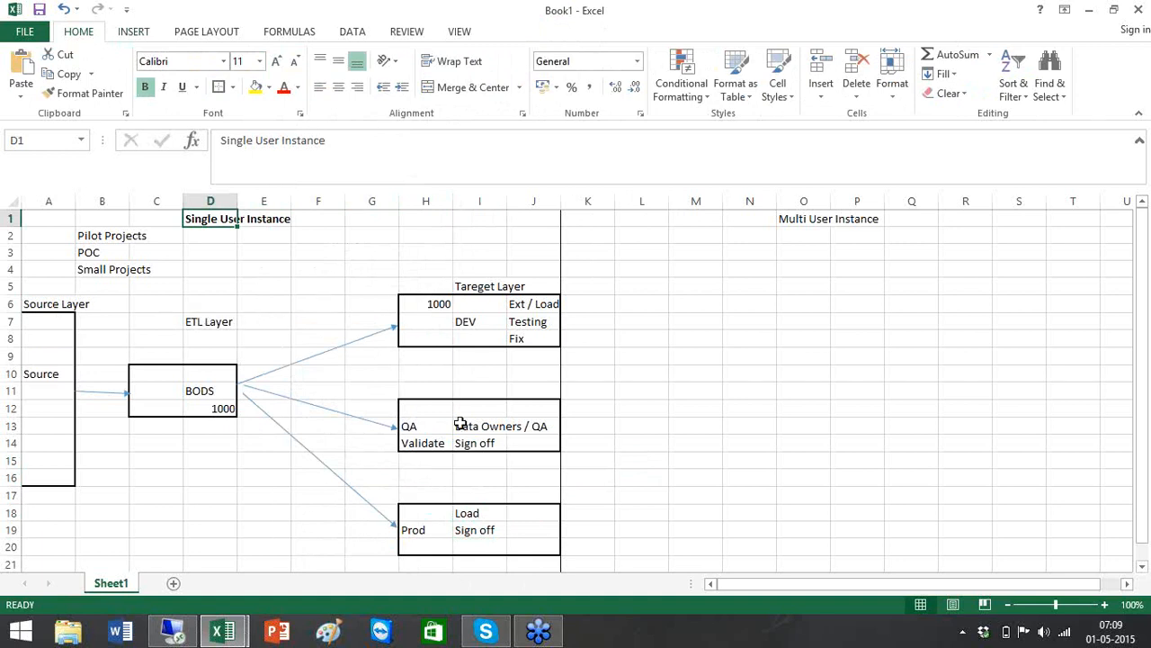
{"action": "left_click", "coordinate": [192, 447]}
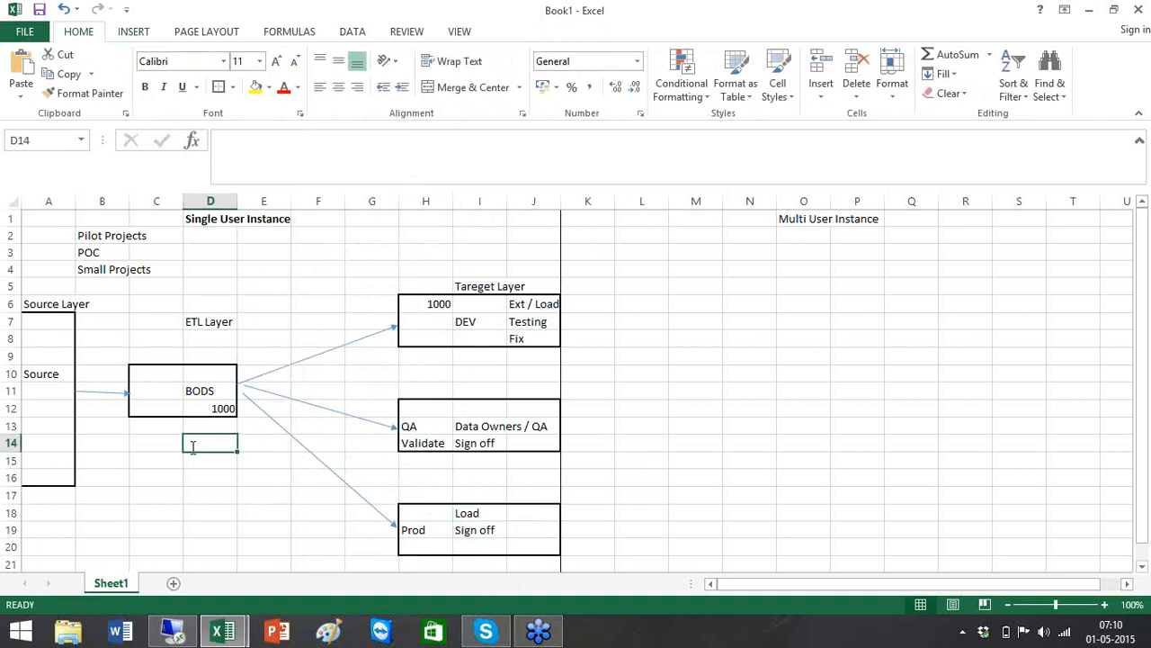
{"action": "type", "text": "Data Sto"}
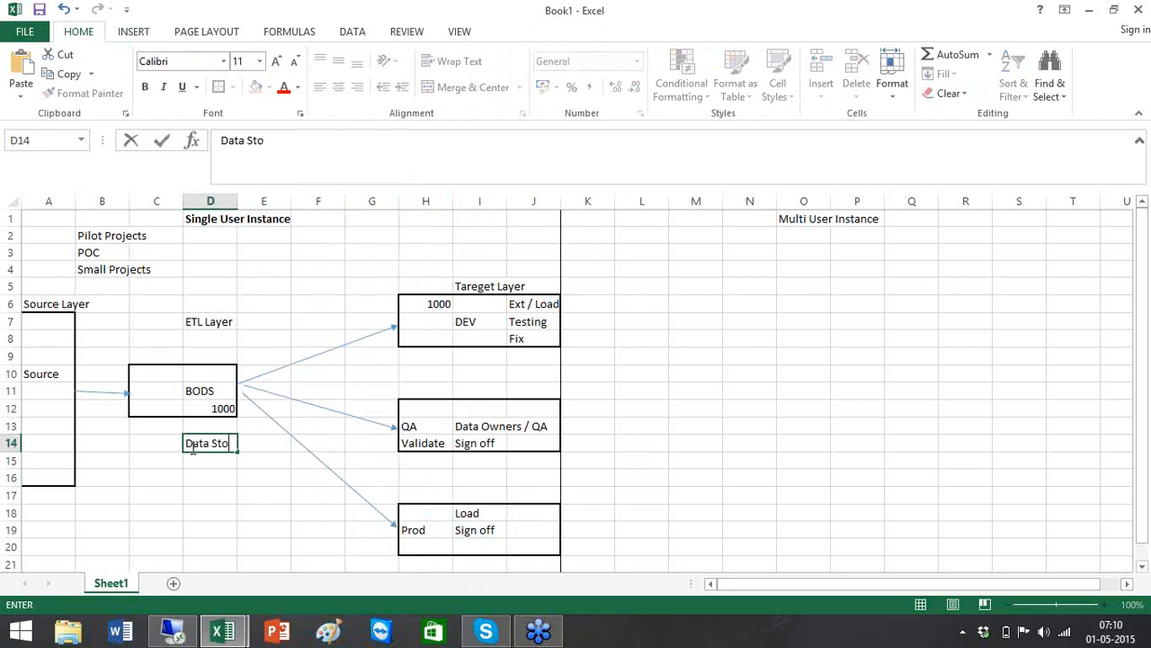
{"action": "type", "text": "re Config"}
{"action": "left_click", "coordinate": [192, 447]}
{"action": "key", "text": "Down"}
{"action": "type", "text": "S"}
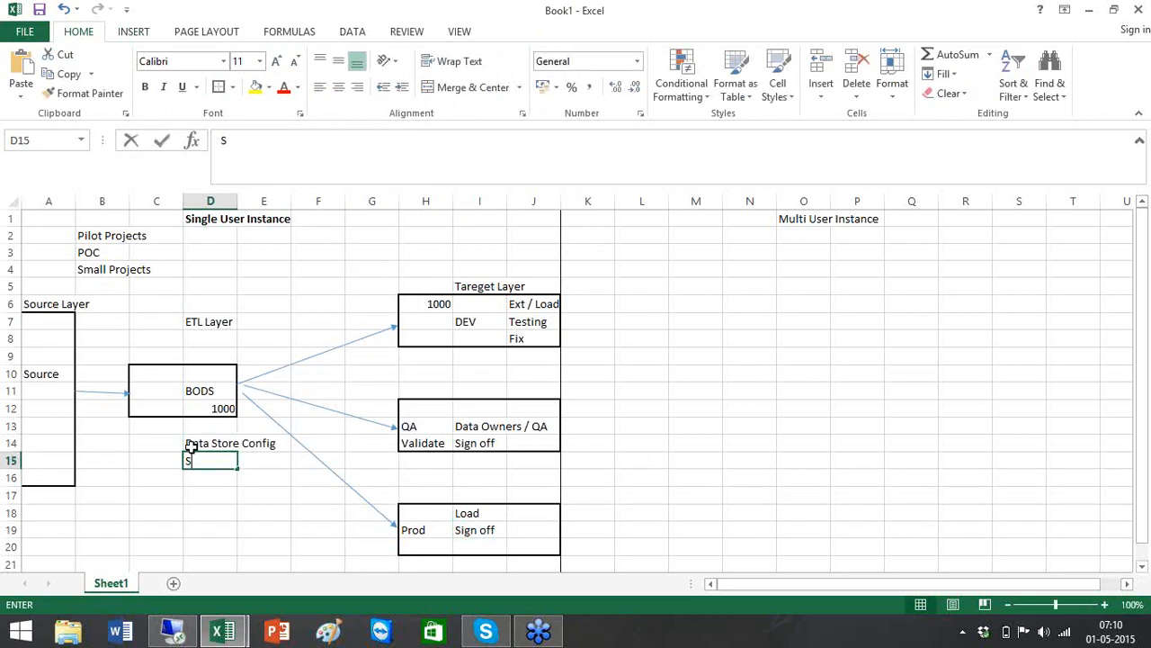
{"action": "type", "text": "ystem Config"}
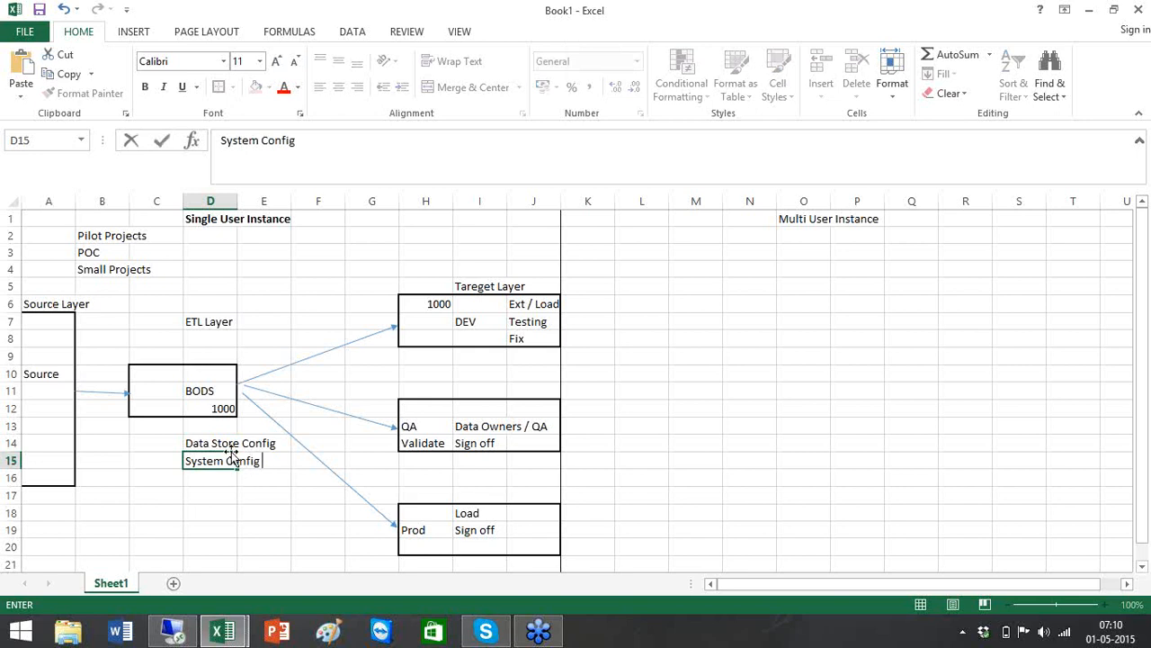
{"action": "key", "text": "Return"}
{"action": "left_click", "coordinate": [219, 443]}
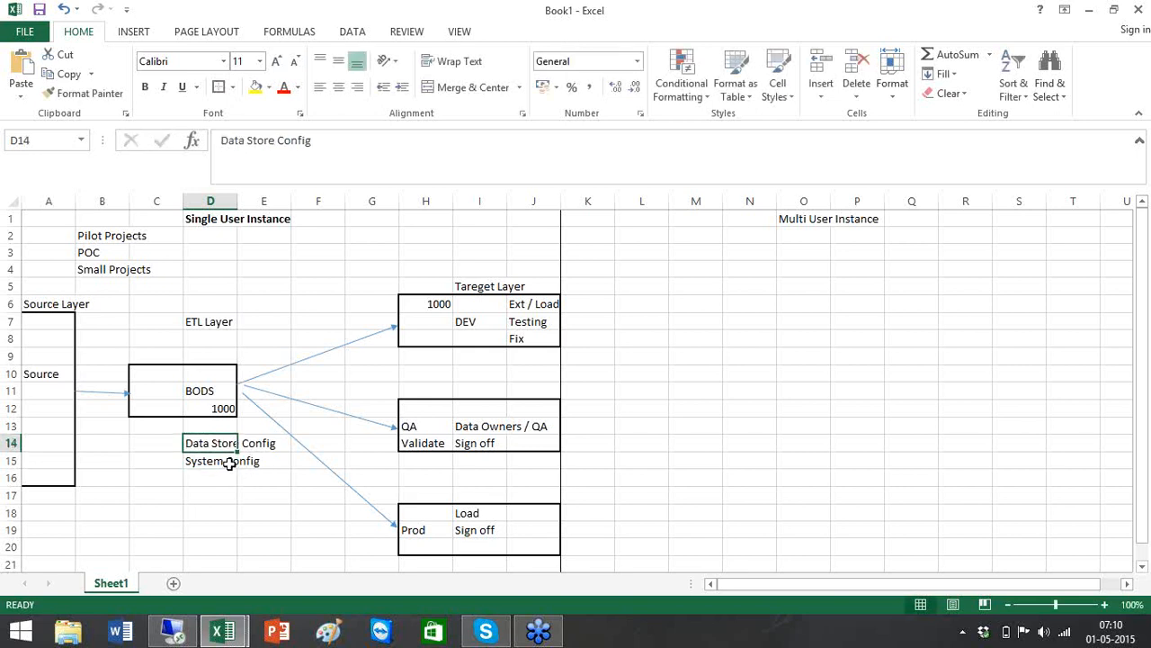
Give D14:D15 a yellow fill, undoing an accidental widening of column D
{"action": "left_click", "coordinate": [231, 462], "text": "shift"}
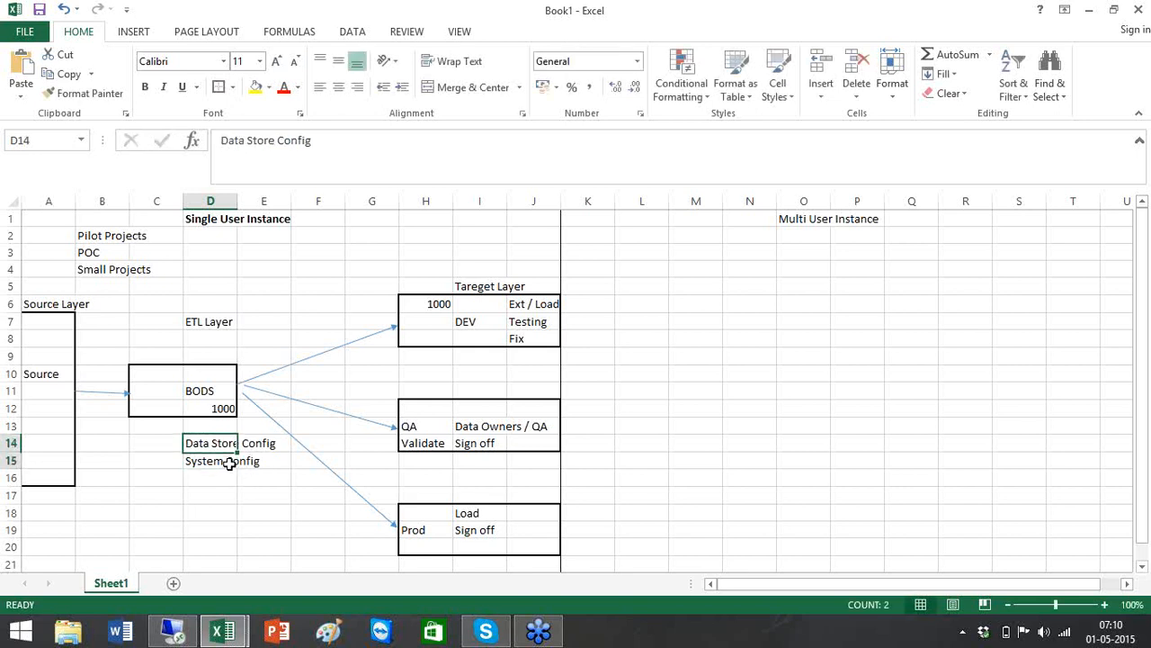
{"action": "left_click", "coordinate": [256, 87]}
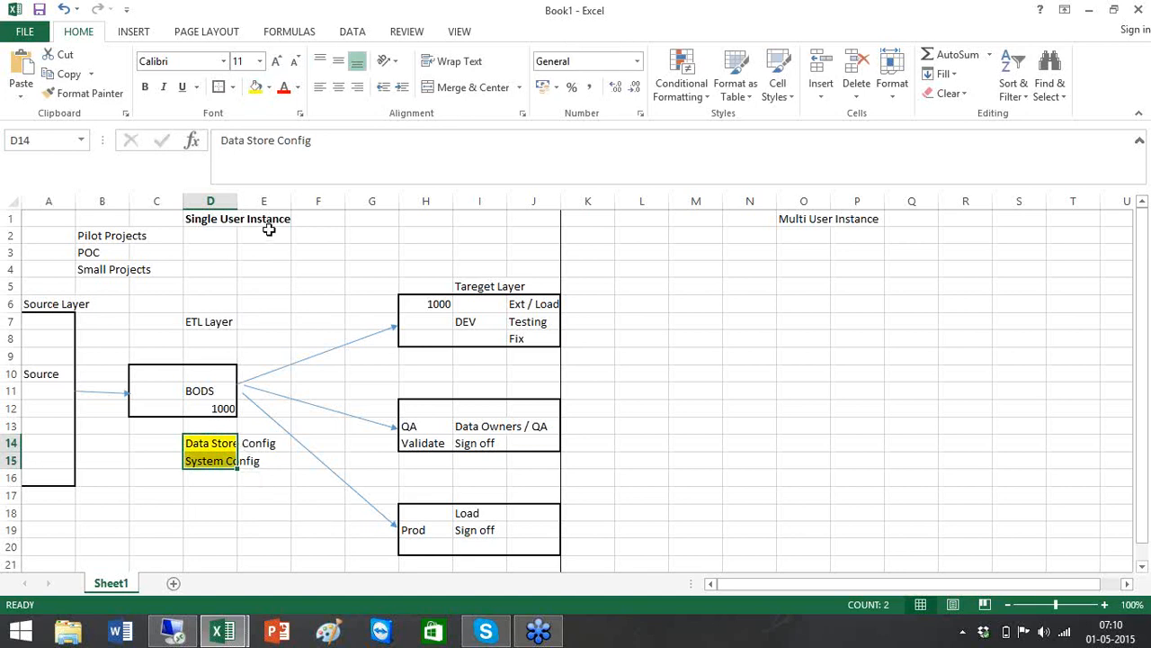
{"action": "double_click", "coordinate": [238, 200]}
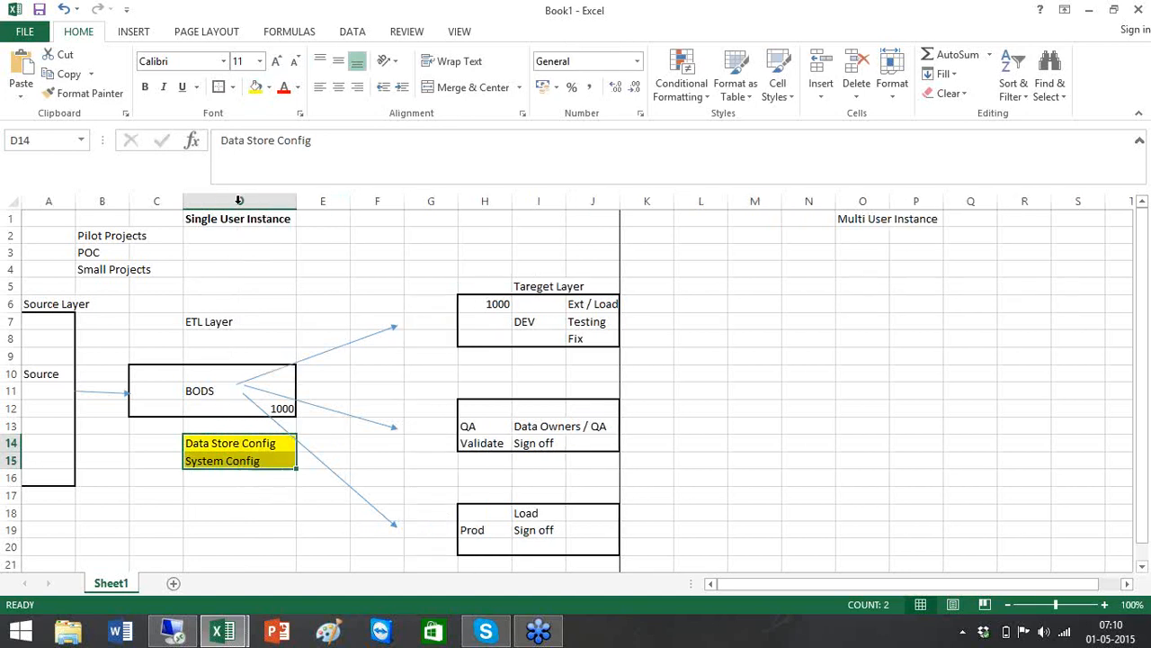
{"action": "left_click", "coordinate": [581, 321]}
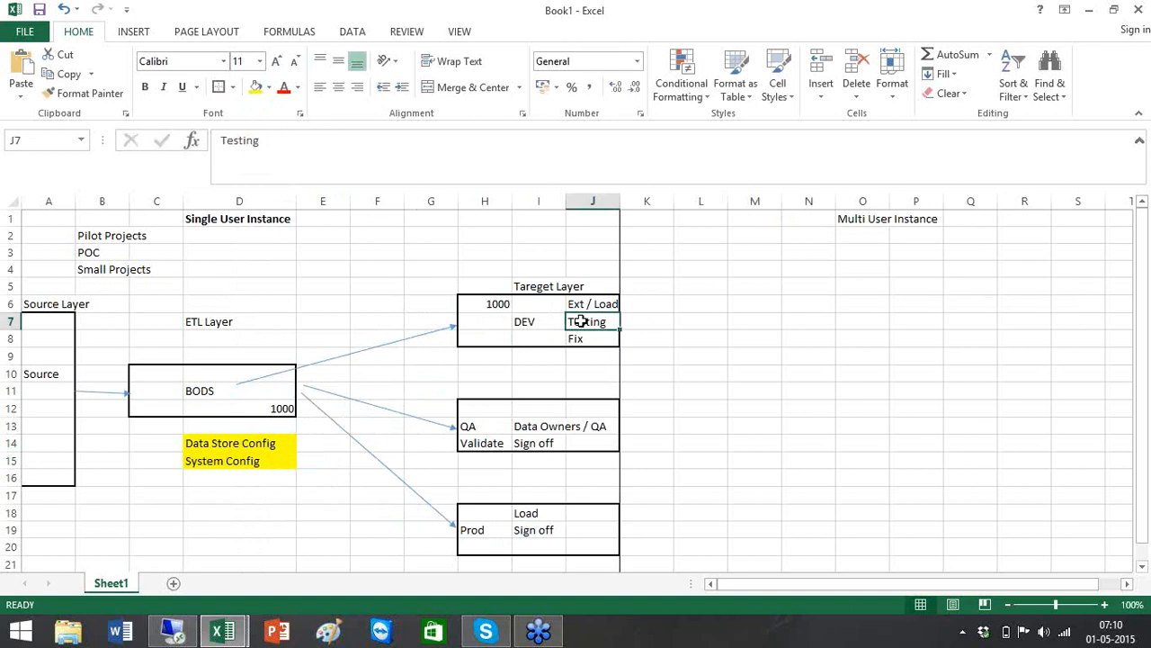
{"action": "left_click", "coordinate": [580, 443]}
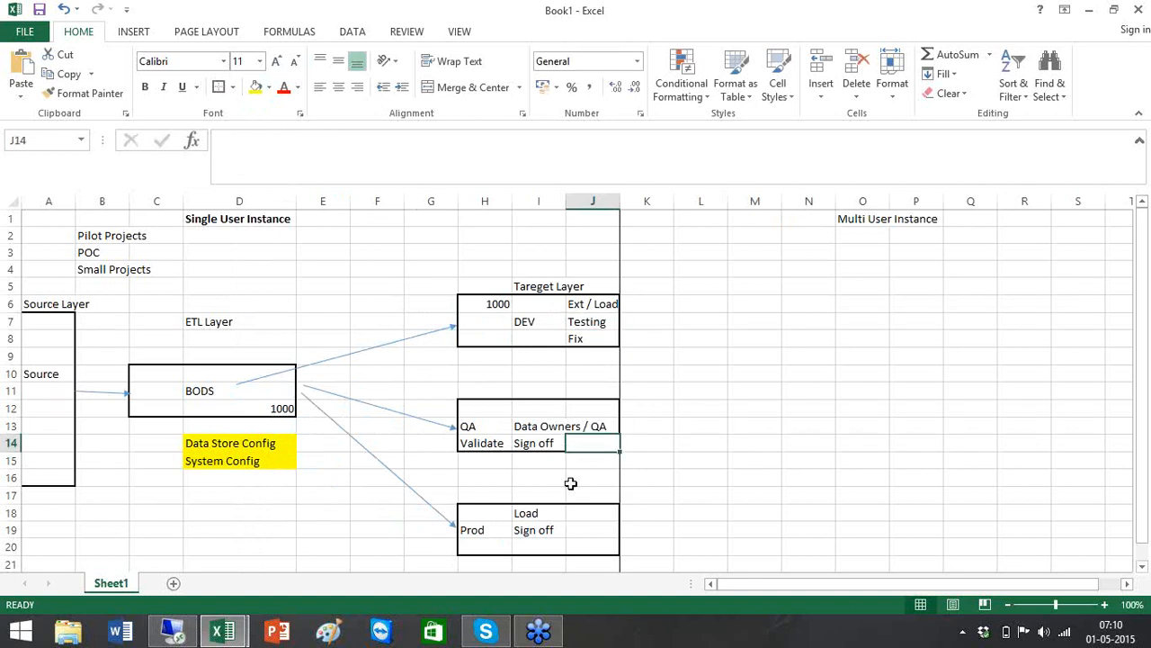
{"action": "left_click", "coordinate": [557, 545]}
{"action": "key", "text": "ctrl+z"}
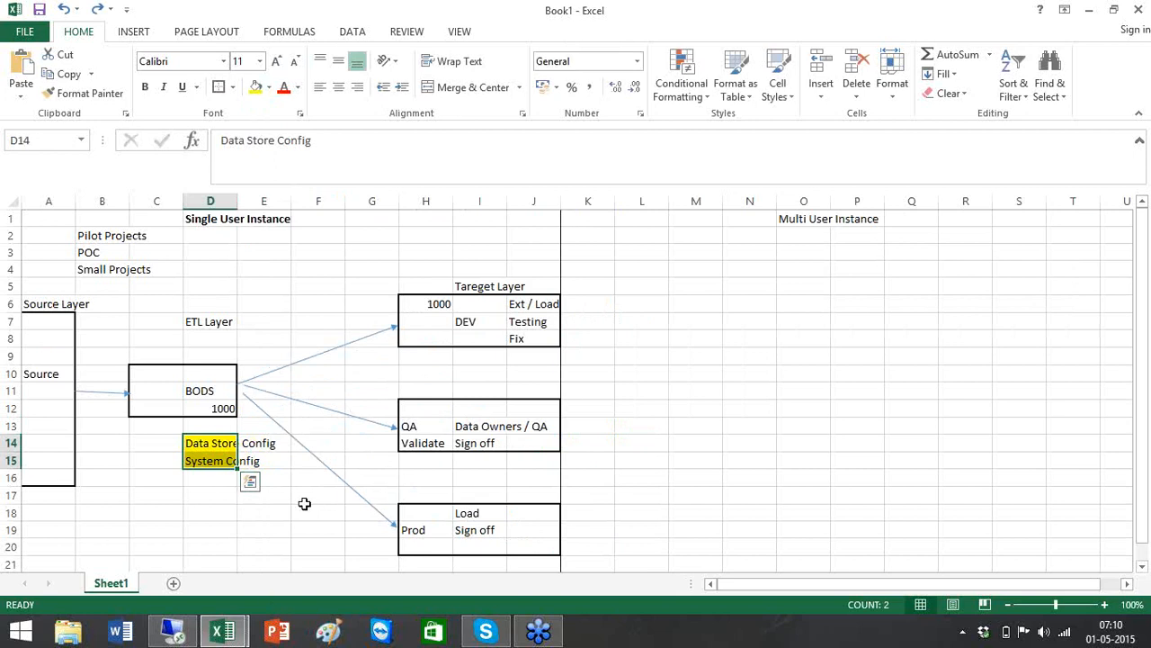
{"action": "left_click", "coordinate": [315, 510]}
Merge and center D14:E15, keeping only the Data Store Config text
{"action": "left_click", "coordinate": [209, 439]}
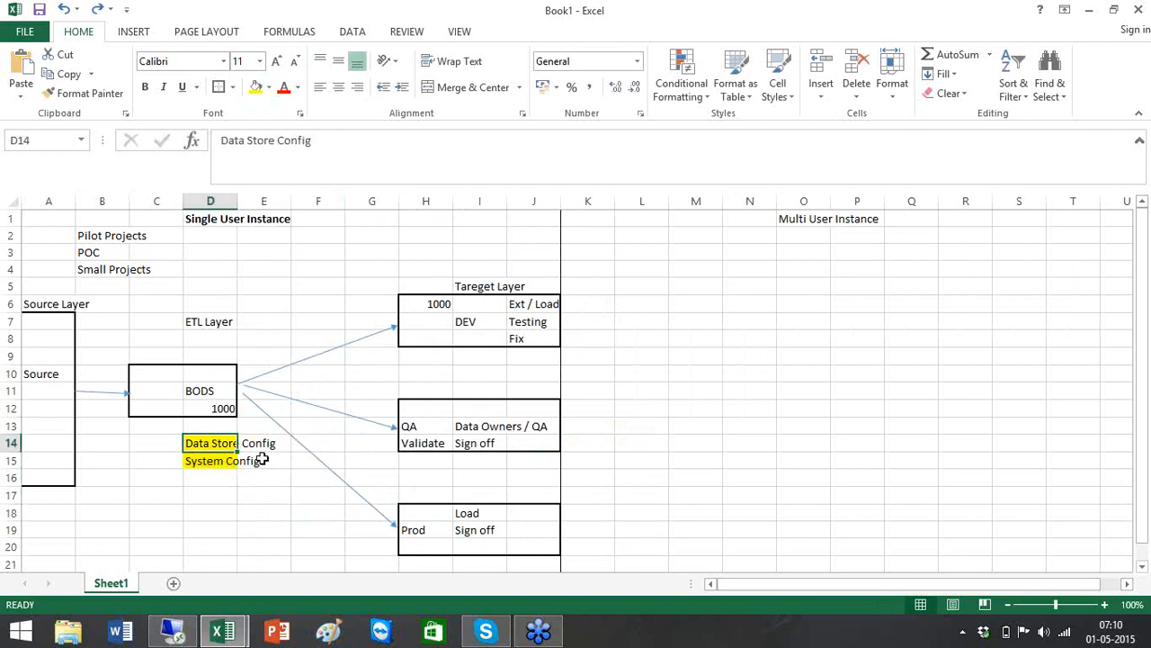
{"action": "left_click", "coordinate": [261, 459], "text": "shift"}
{"action": "right_click", "coordinate": [263, 461]}
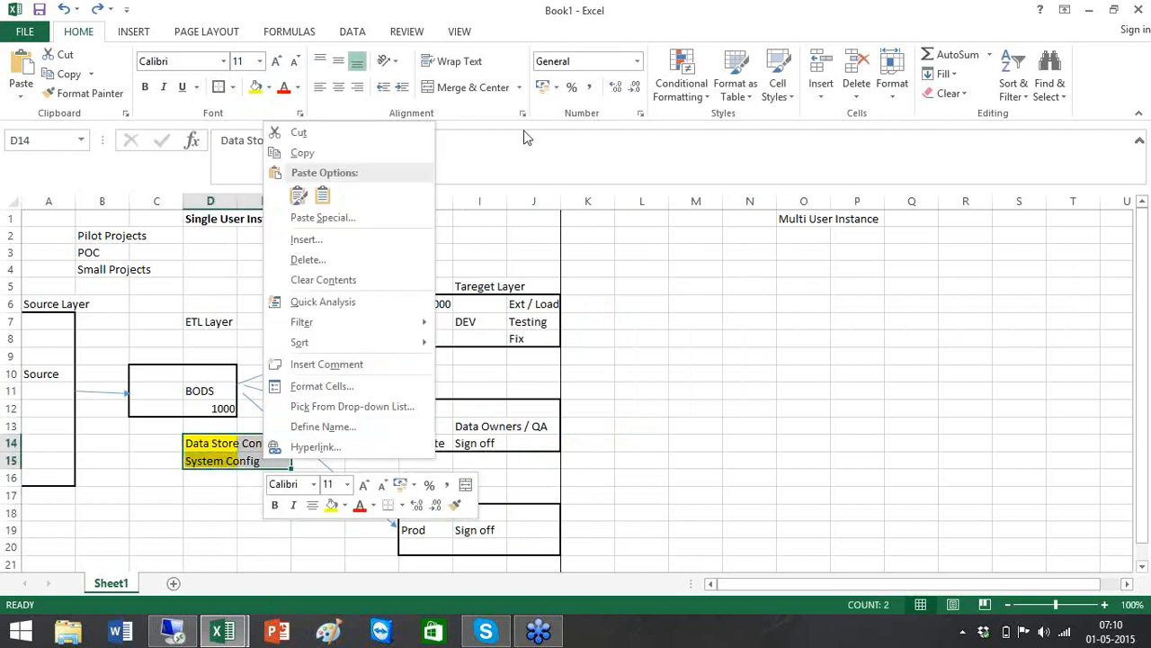
{"action": "left_click", "coordinate": [469, 90]}
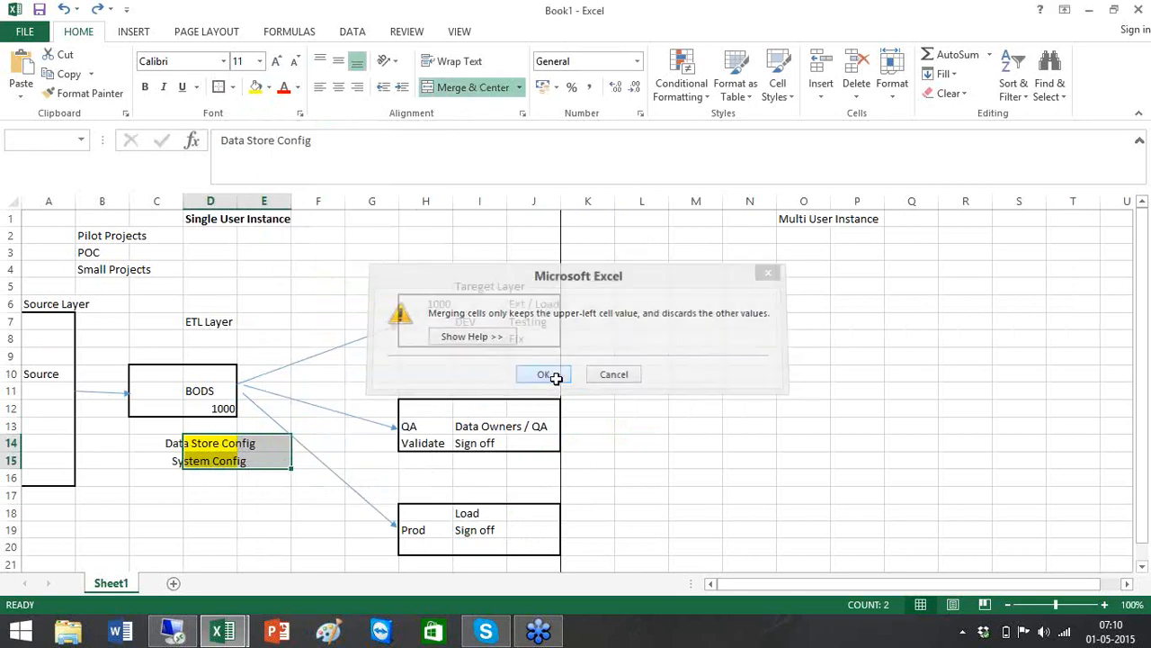
{"action": "left_click", "coordinate": [549, 374]}
{"action": "left_click", "coordinate": [259, 545]}
Enter 'System Configs' in D16 below the merged label
{"action": "left_click", "coordinate": [231, 452]}
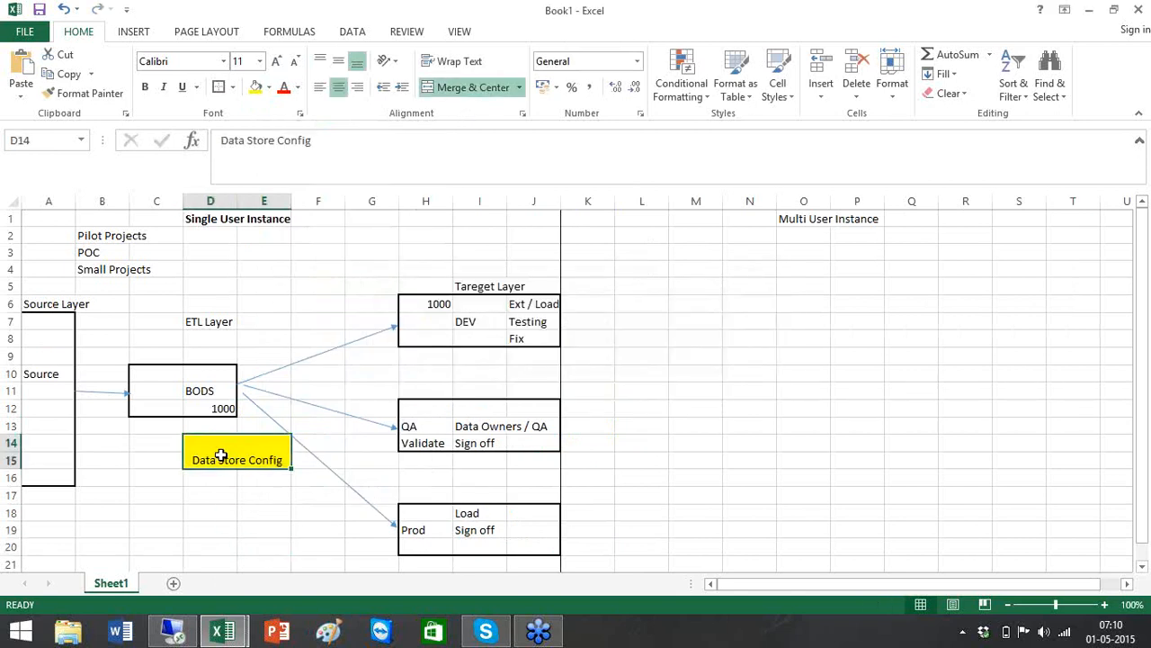
{"action": "double_click", "coordinate": [220, 455]}
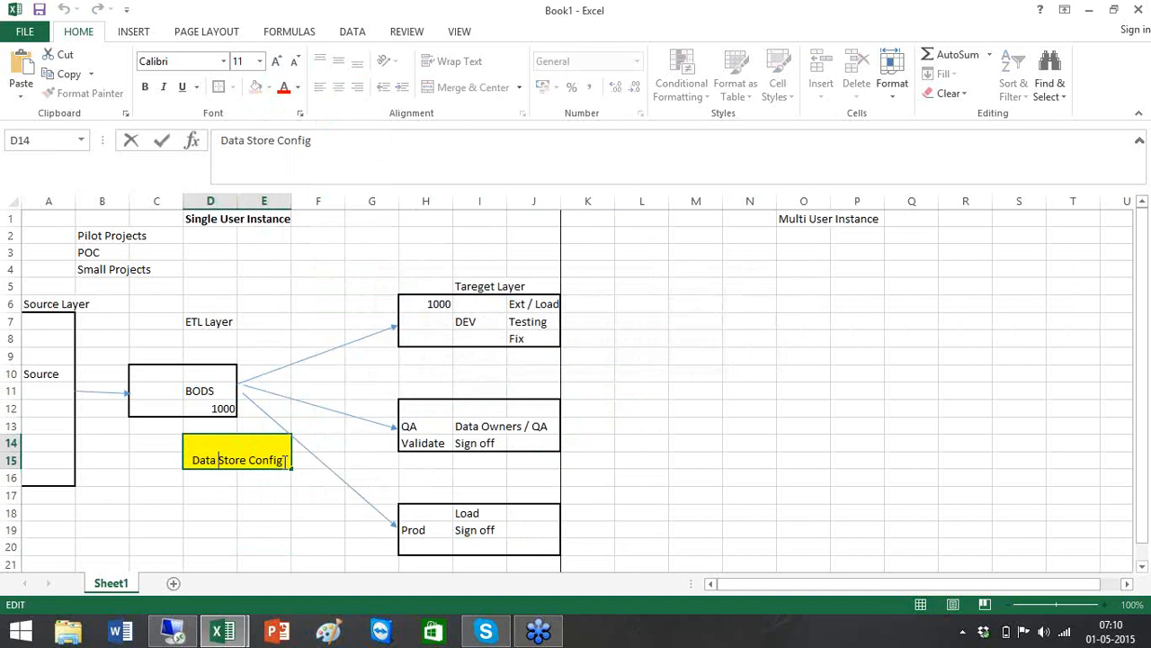
{"action": "key", "text": "Return"}
{"action": "type", "text": "System"}
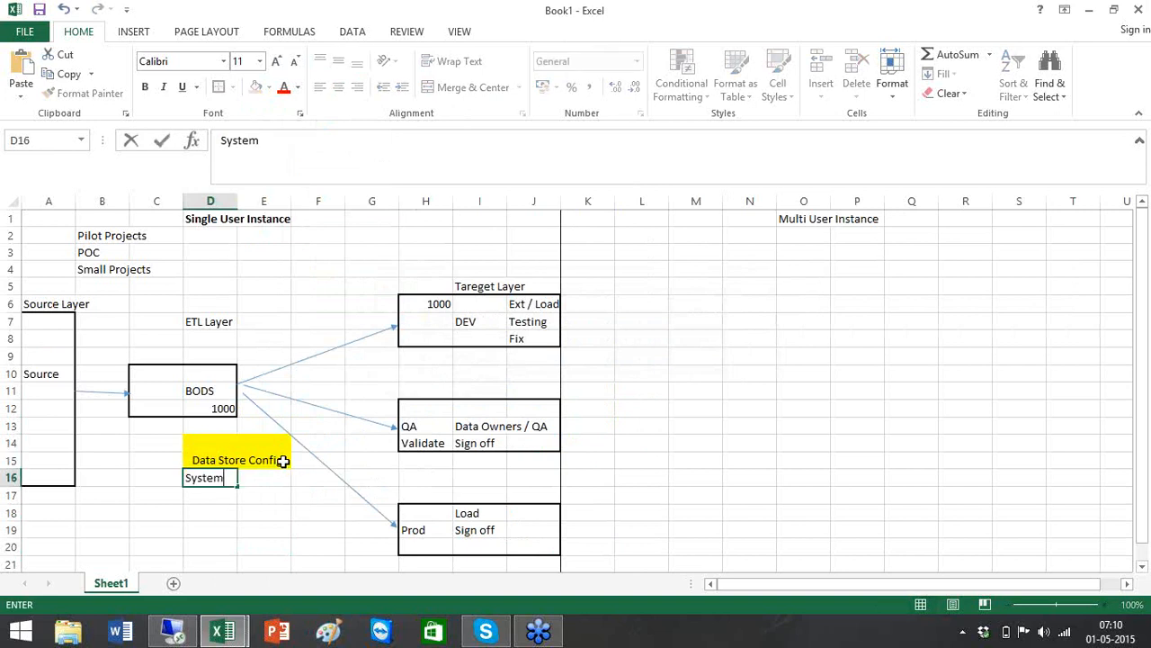
{"action": "type", "text": " Configs"}
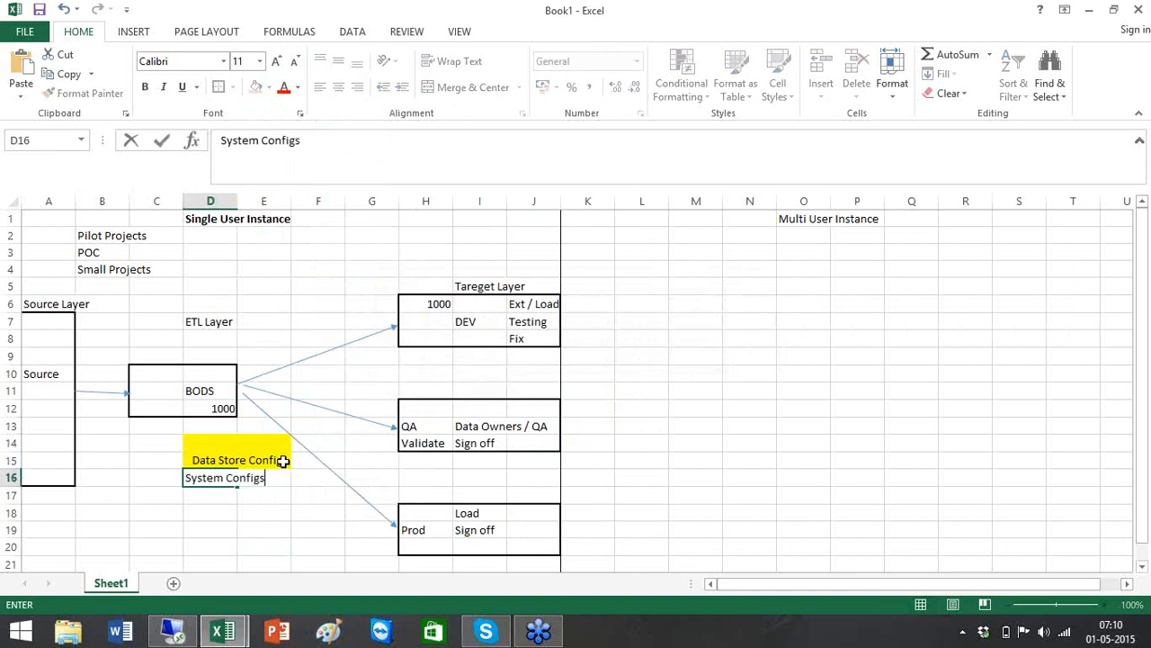
{"action": "left_click", "coordinate": [608, 442]}
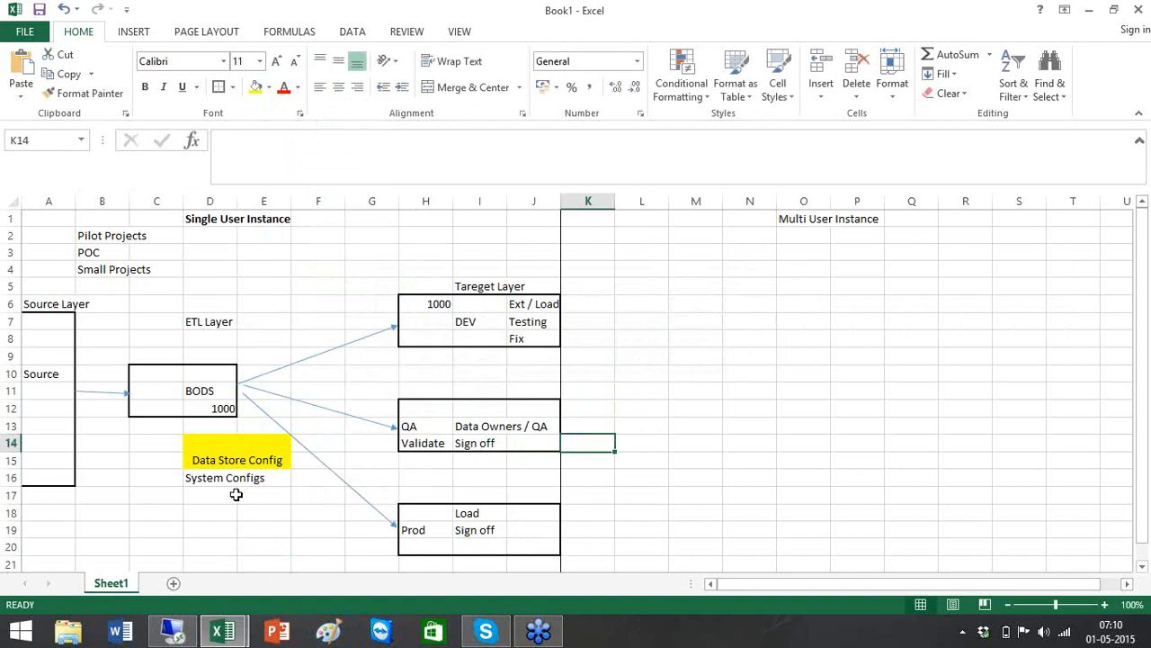
{"action": "left_click", "coordinate": [210, 478]}
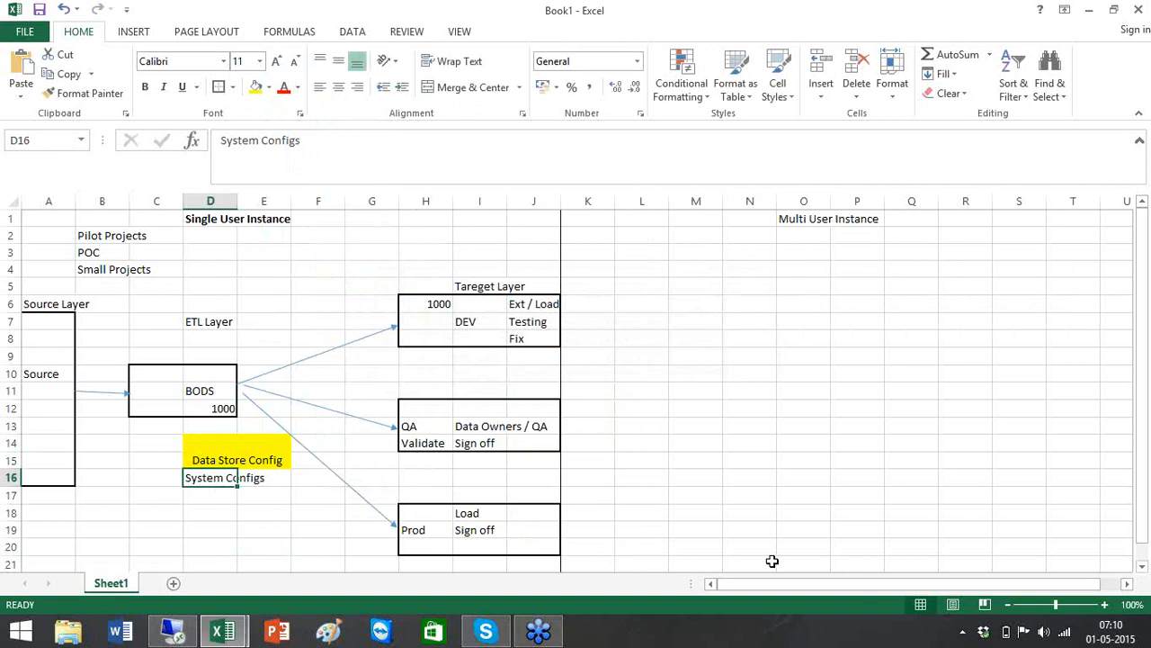
Bold the Multi User Instance heading and put a border around L12:M13
{"action": "left_click", "coordinate": [796, 223]}
{"action": "key", "text": "ctrl+b"}
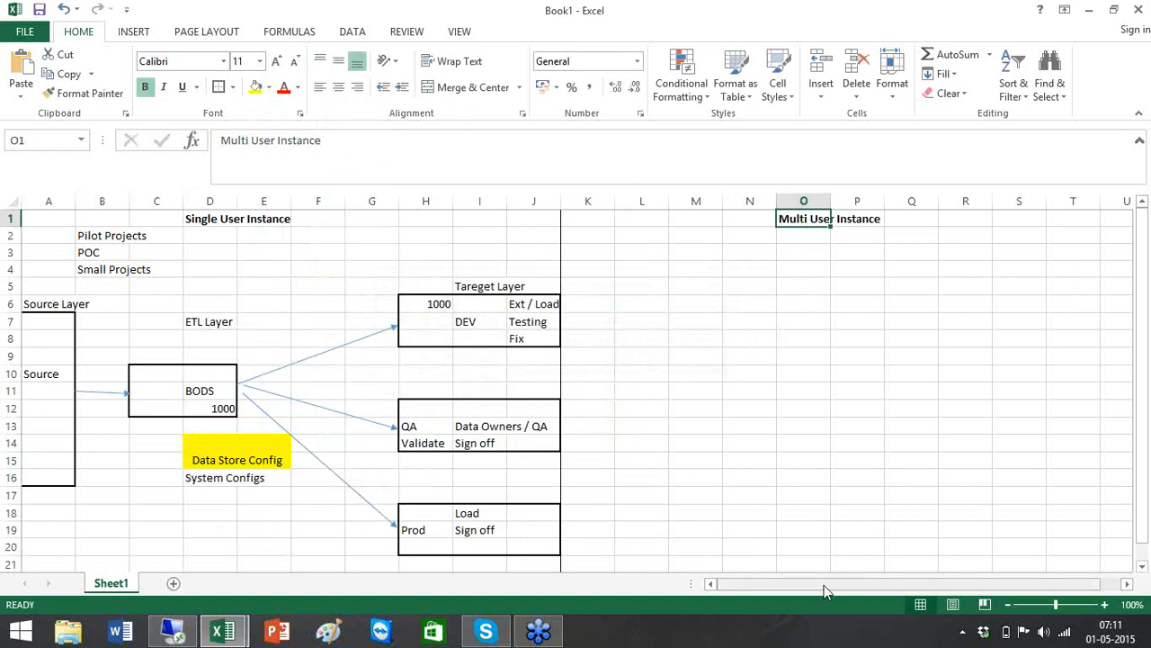
{"action": "left_click_drag", "start_coordinate": [825, 590], "coordinate": [887, 585]}
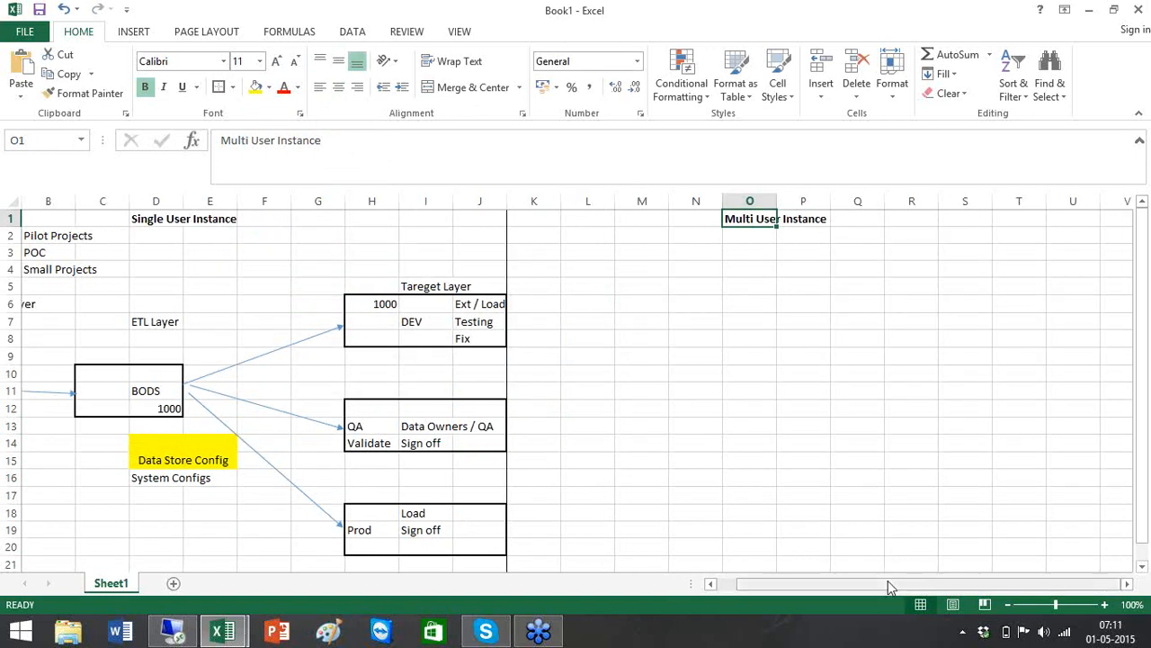
{"action": "left_click_drag", "start_coordinate": [597, 416], "coordinate": [631, 429]}
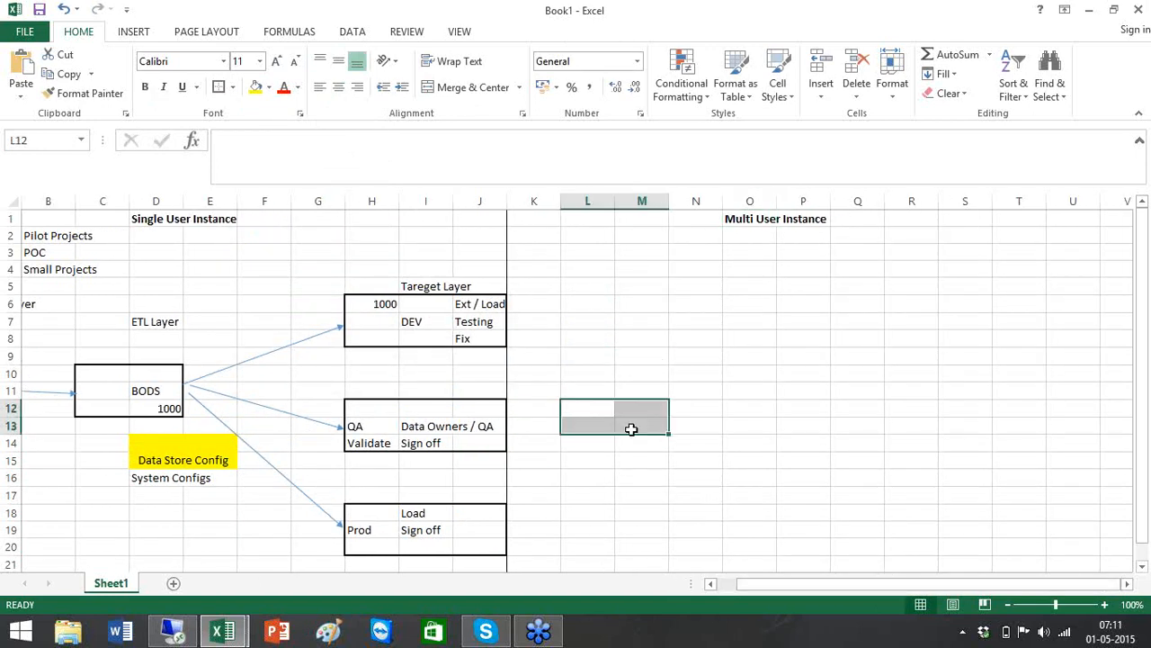
{"action": "left_click", "coordinate": [220, 89]}
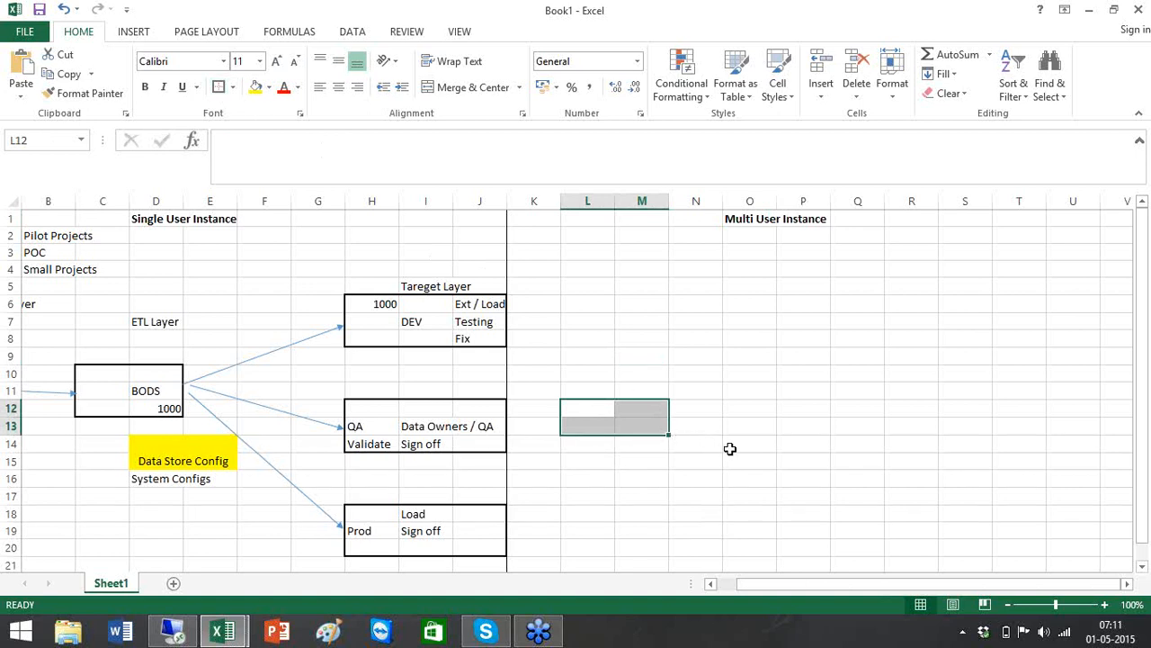
Outline O14:O15, Q14:Q15, S14:S15 and U14:U15 as small bordered boxes
{"action": "left_click_drag", "start_coordinate": [729, 448], "coordinate": [763, 459]}
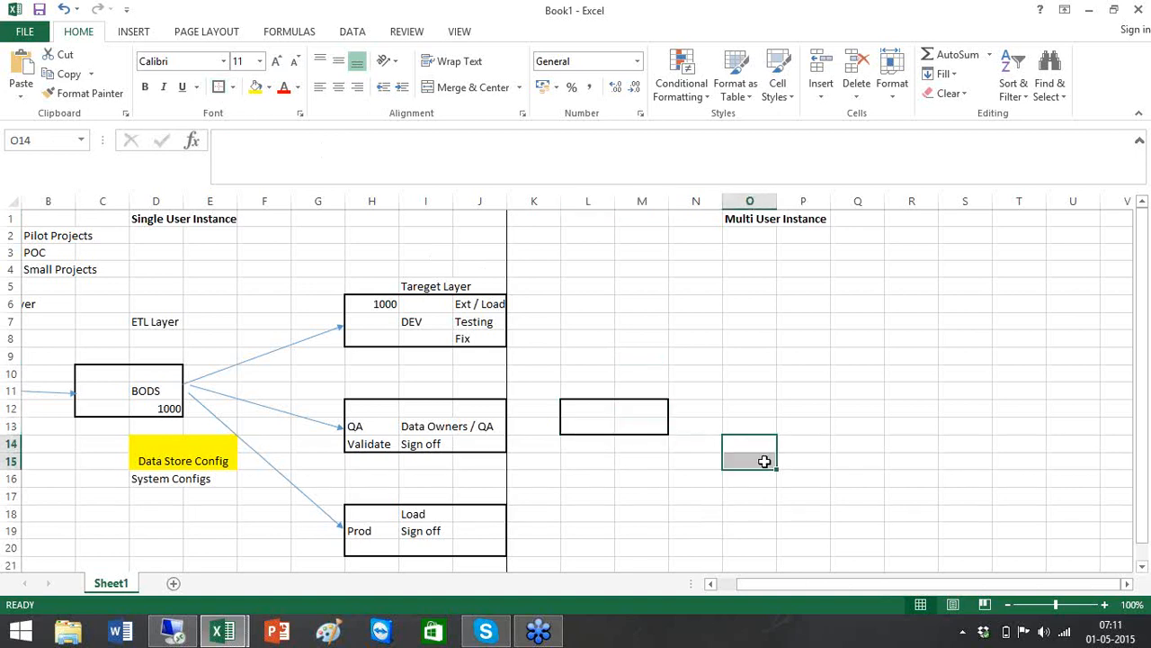
{"action": "left_click", "coordinate": [220, 89]}
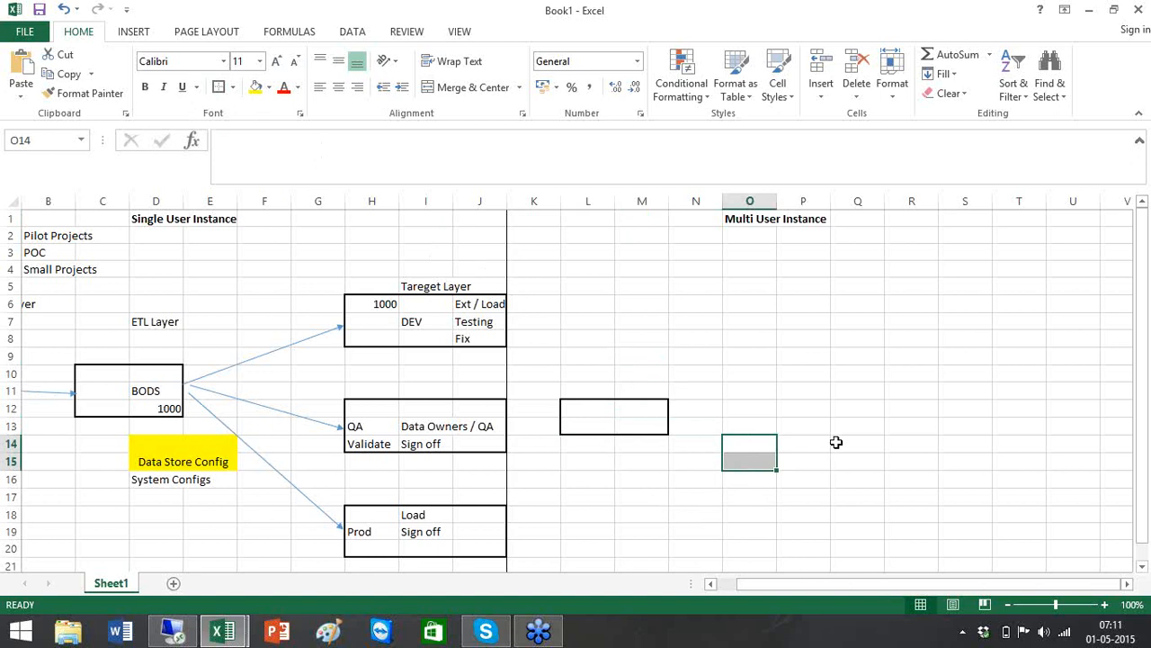
{"action": "left_click_drag", "start_coordinate": [836, 442], "coordinate": [866, 470]}
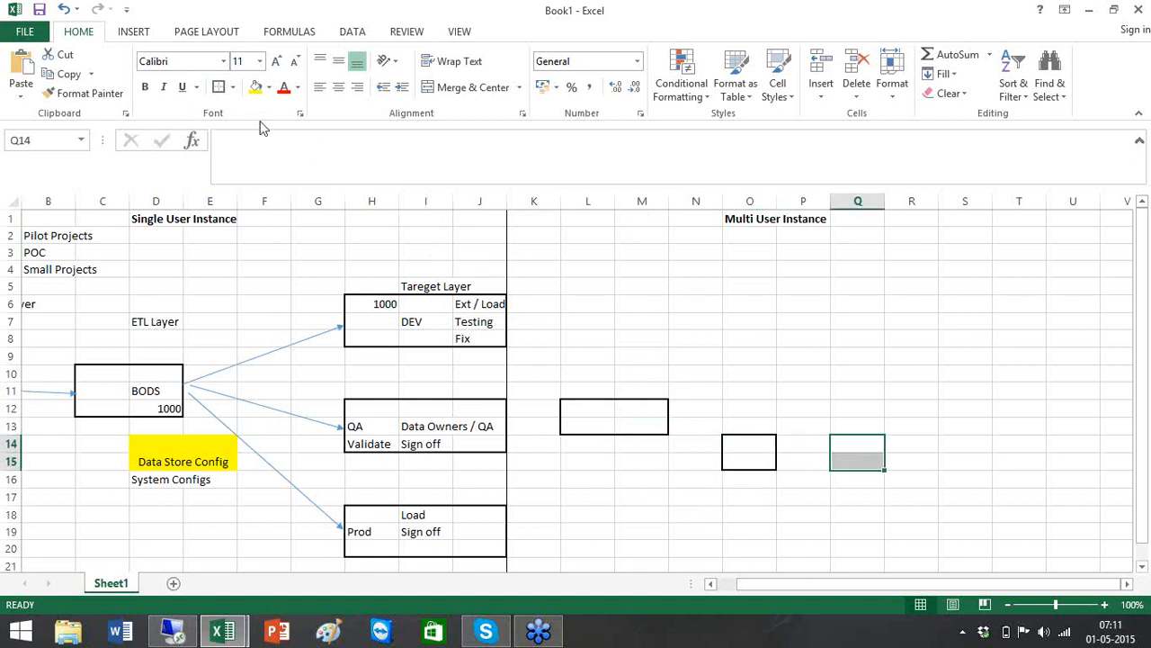
{"action": "left_click", "coordinate": [218, 90]}
{"action": "left_click", "coordinate": [957, 444]}
{"action": "left_click_drag", "start_coordinate": [958, 444], "coordinate": [966, 462]}
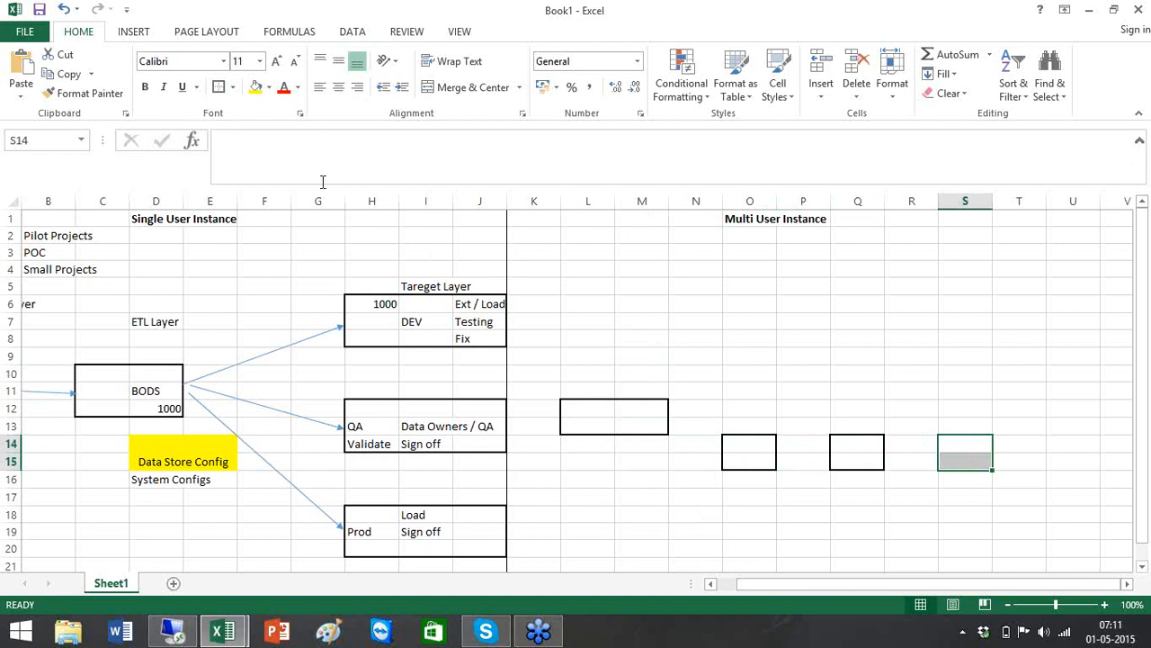
{"action": "left_click", "coordinate": [221, 88]}
{"action": "left_click_drag", "start_coordinate": [1057, 439], "coordinate": [1069, 462]}
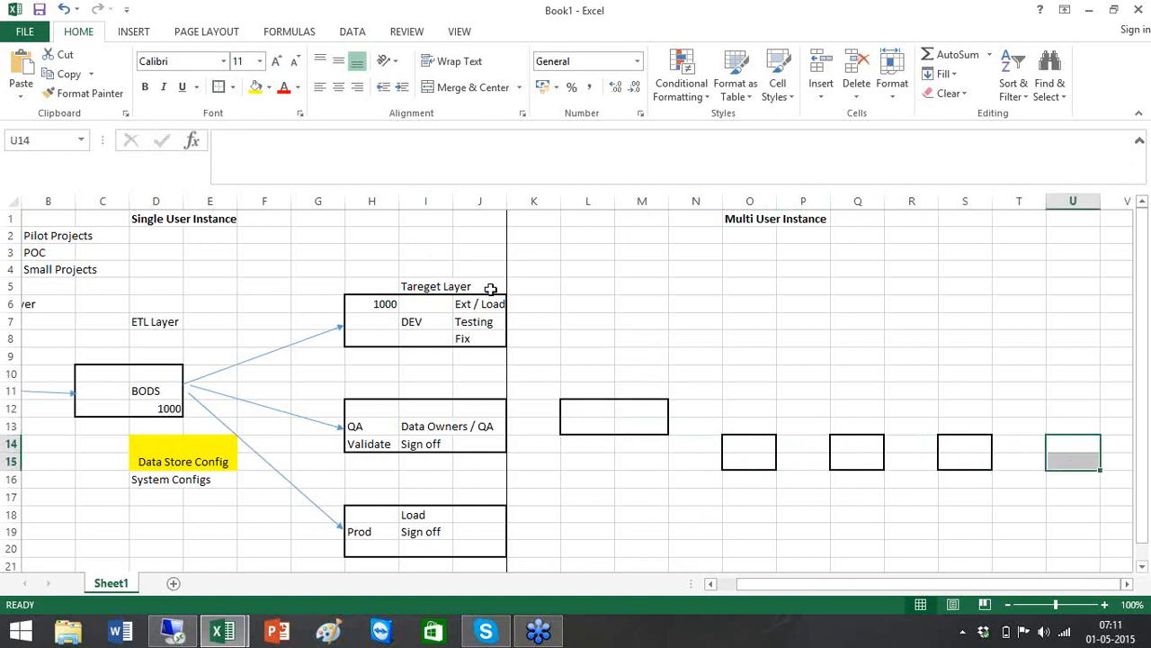
{"action": "left_click", "coordinate": [218, 88]}
{"action": "left_click", "coordinate": [1129, 583]}
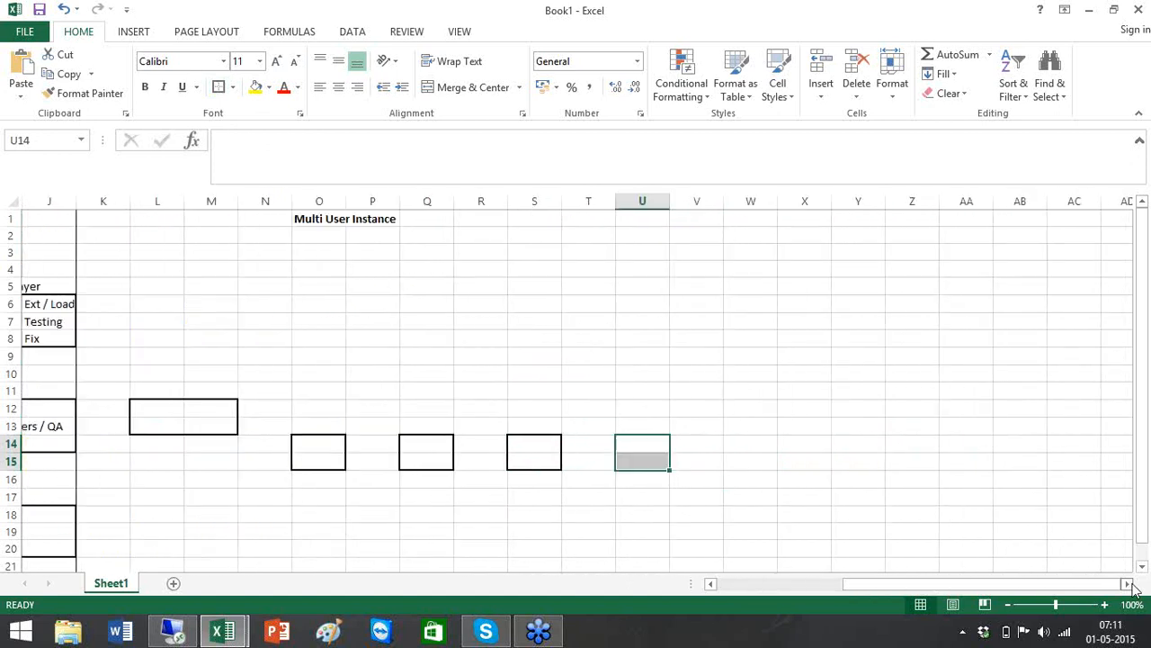
{"action": "left_click", "coordinate": [1130, 585]}
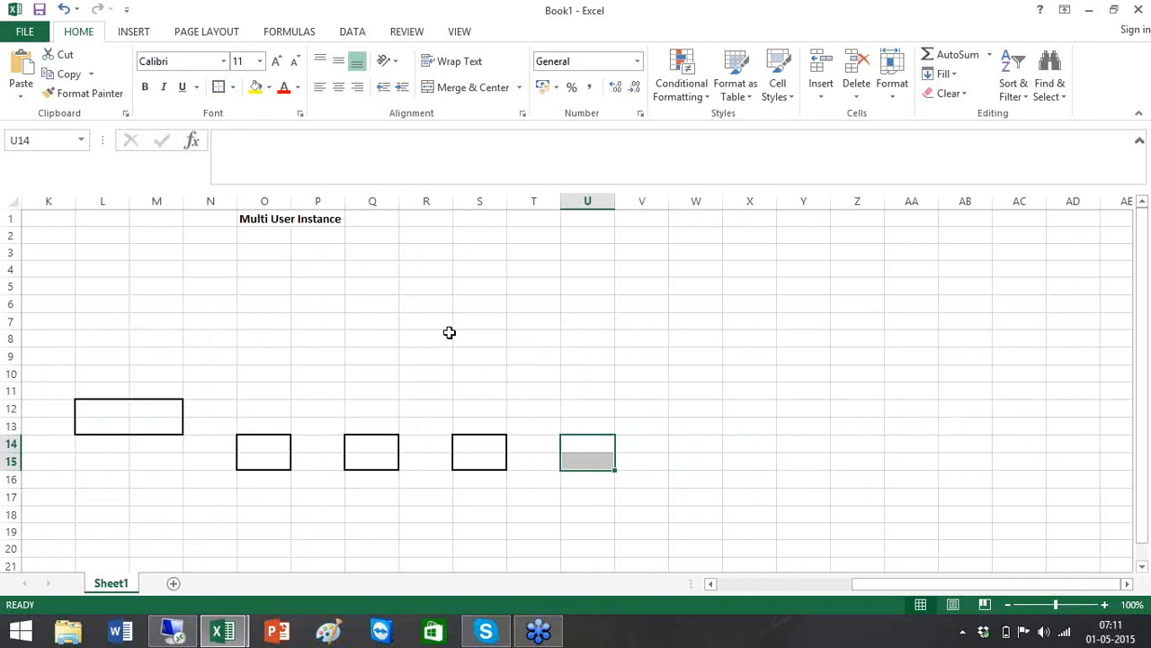
{"action": "left_click", "coordinate": [267, 484]}
Label the boxes in row 16 with D1, D2, D3 and T1
{"action": "type", "text": "D1"}
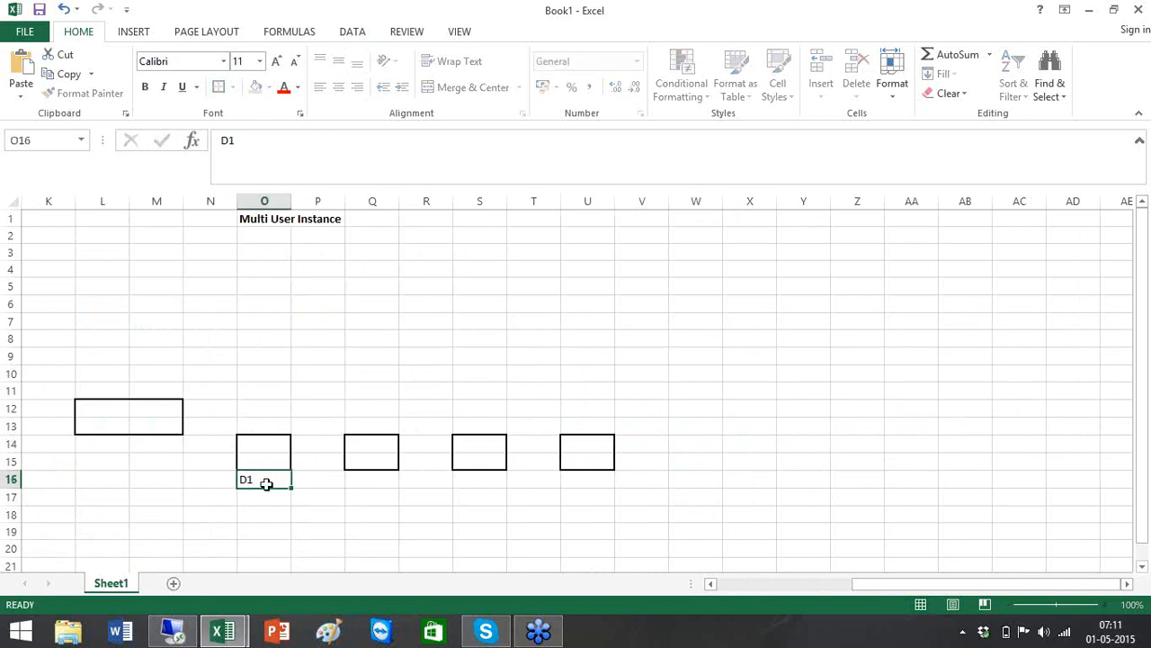
{"action": "key", "text": "Tab"}
{"action": "key", "text": "Tab"}
{"action": "type", "text": "D2"}
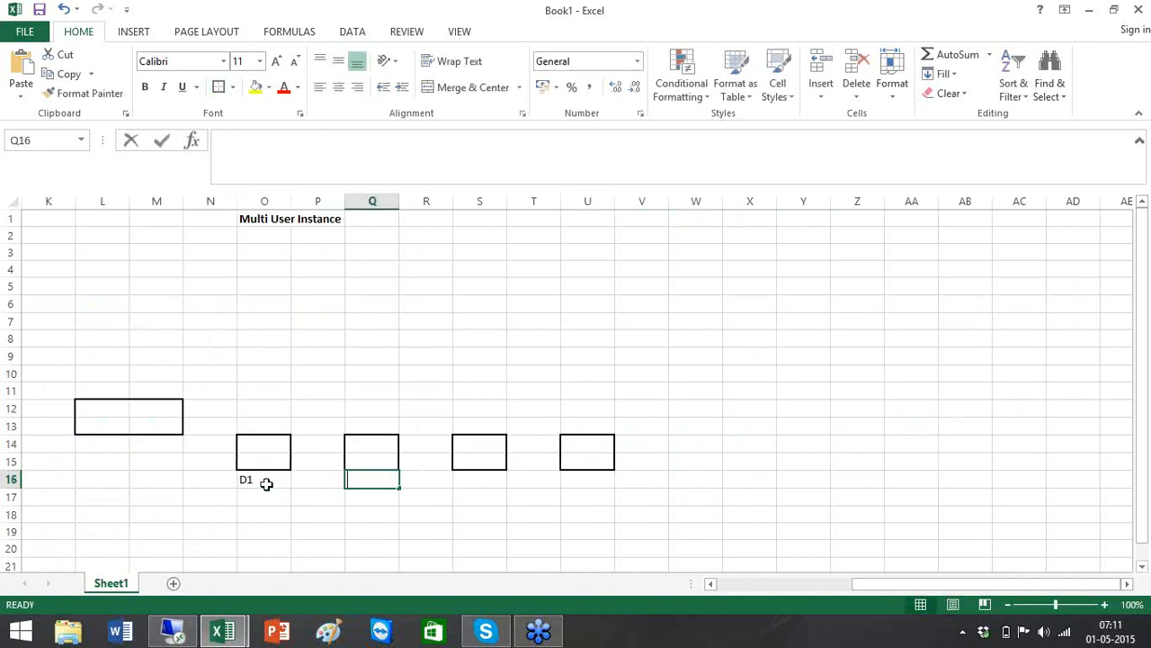
{"action": "key", "text": "Tab"}
{"action": "key", "text": "Tab"}
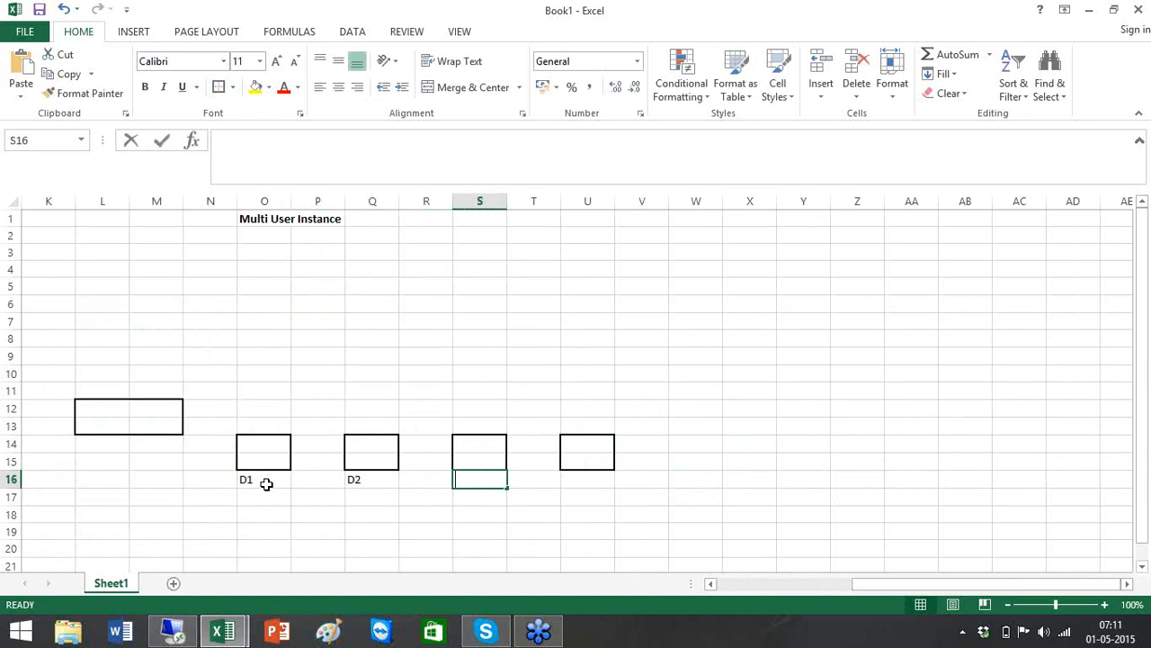
{"action": "type", "text": "D3"}
{"action": "key", "text": "Tab"}
{"action": "key", "text": "Tab"}
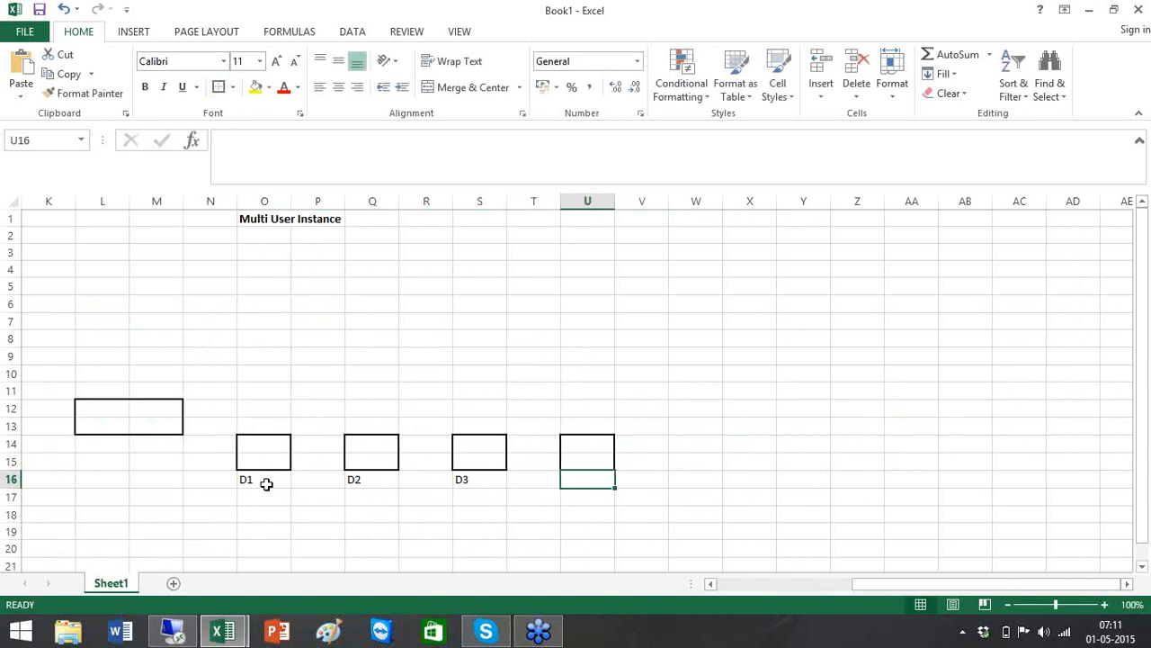
{"action": "type", "text": "T1"}
{"action": "key", "text": "Tab"}
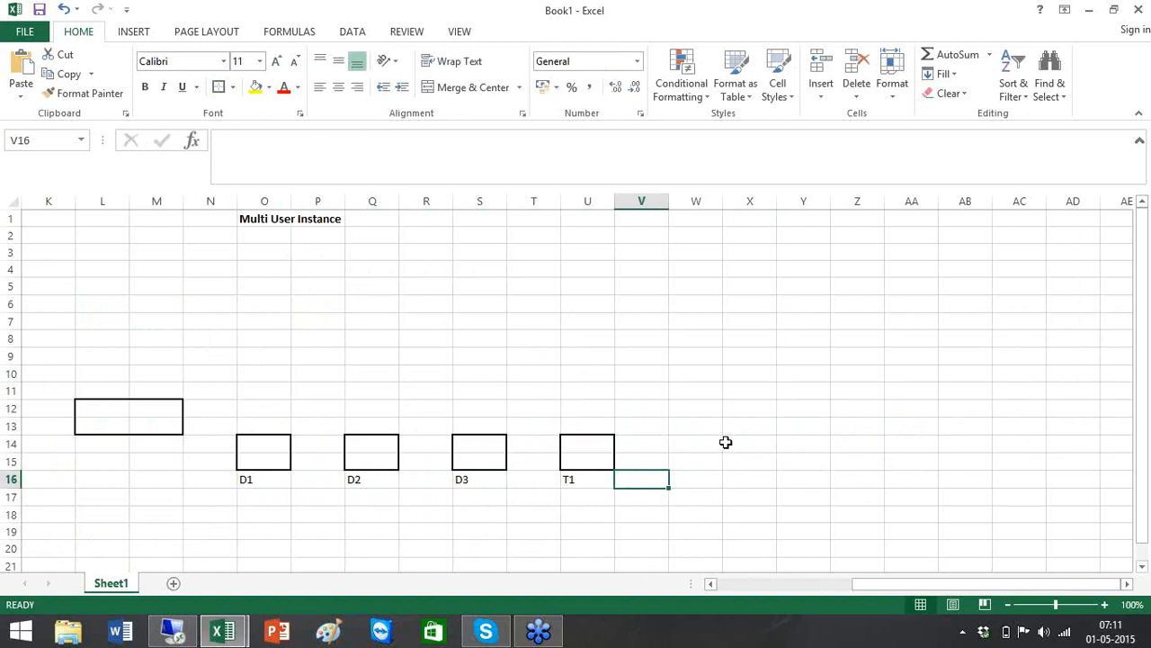
Add a T2 label under the W14:W15 box and Prod under the wide Y14:AA15 box
{"action": "left_click_drag", "start_coordinate": [684, 439], "coordinate": [700, 464]}
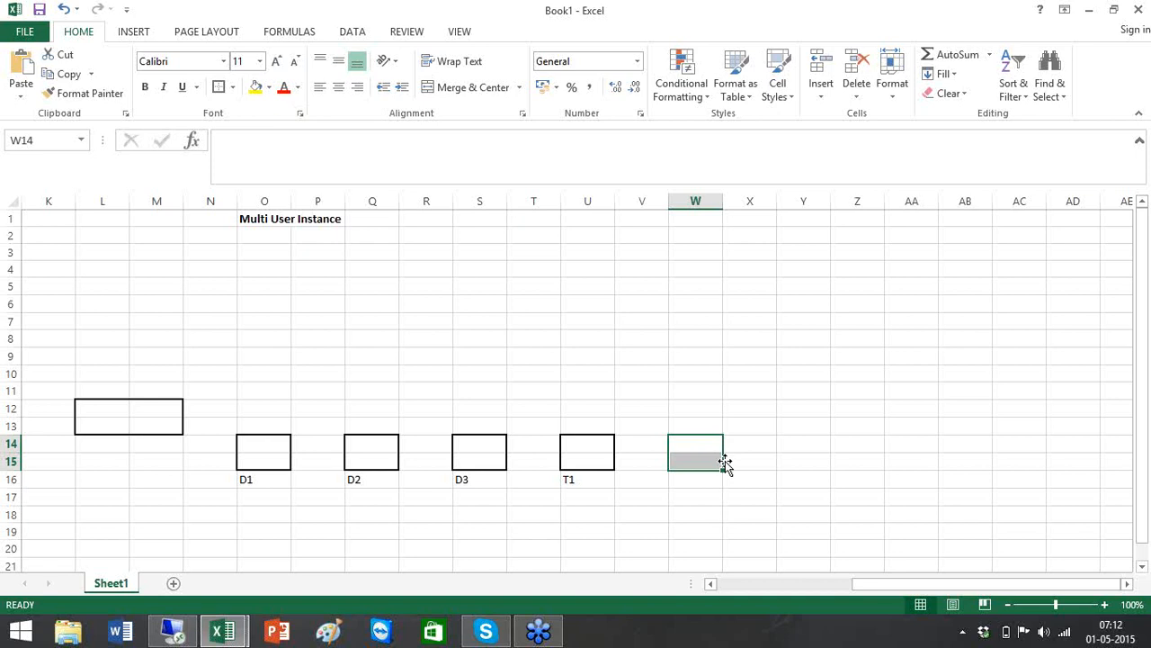
{"action": "left_click", "coordinate": [701, 480]}
{"action": "double_click", "coordinate": [701, 480]}
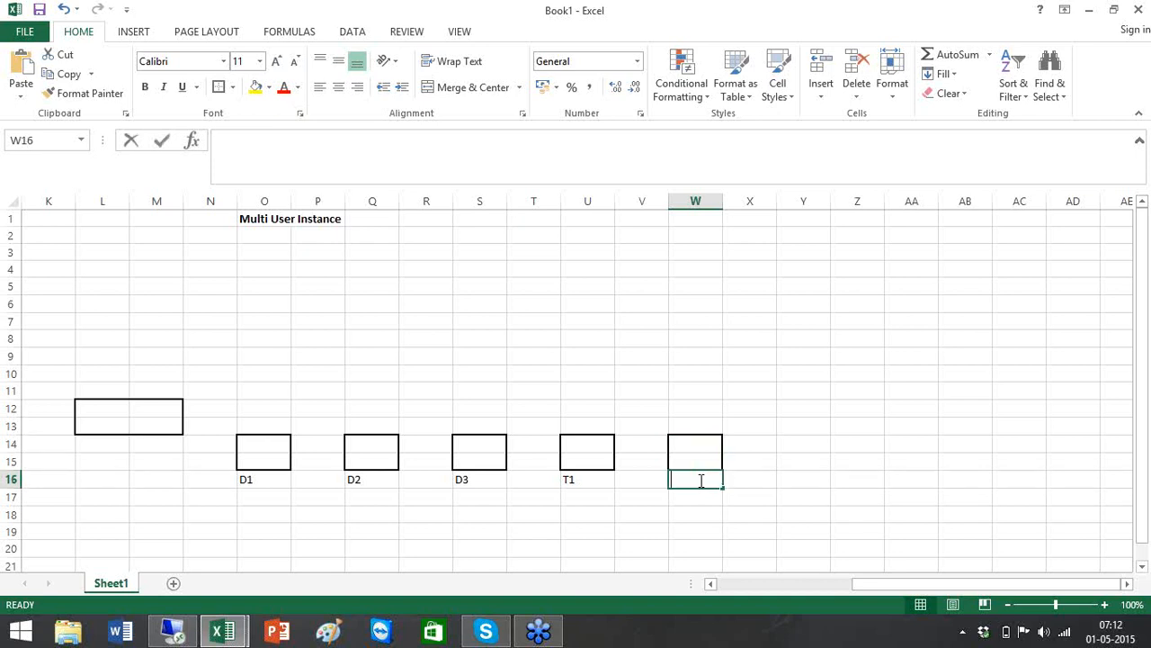
{"action": "type", "text": "T2"}
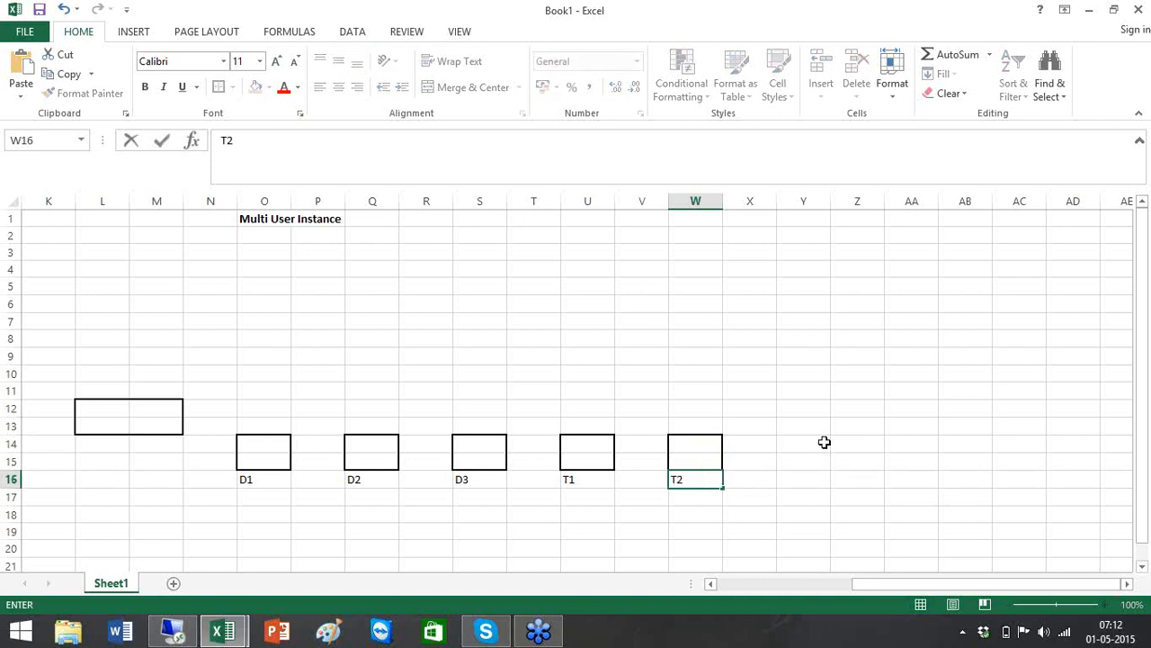
{"action": "left_click_drag", "start_coordinate": [824, 442], "coordinate": [905, 469]}
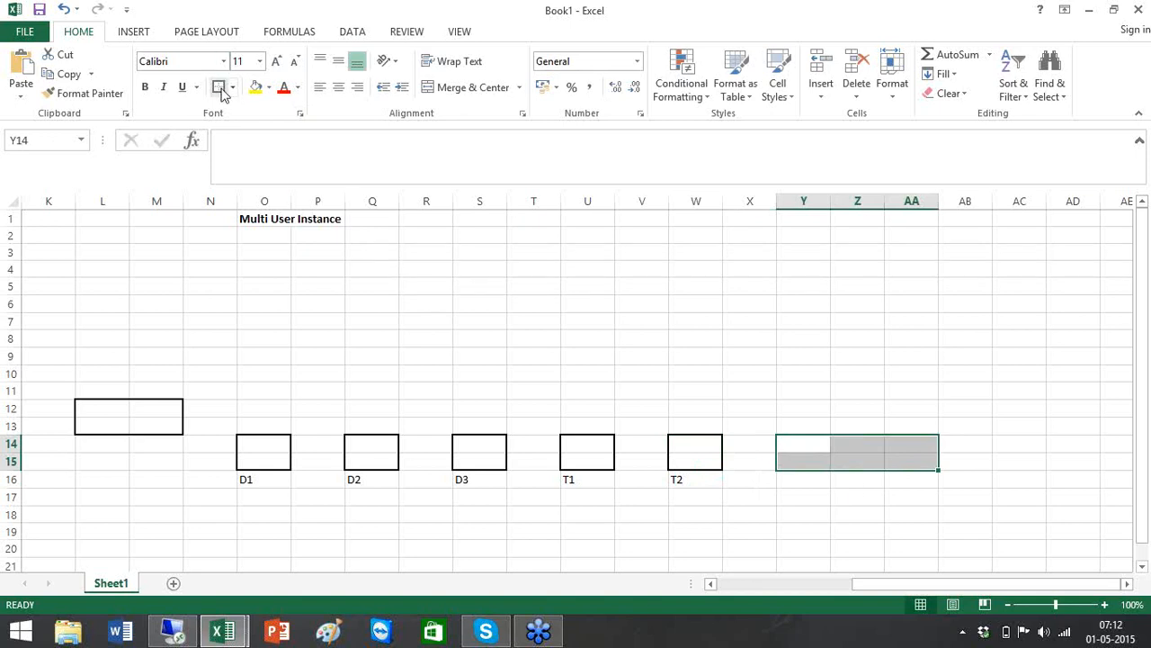
{"action": "left_click", "coordinate": [853, 477]}
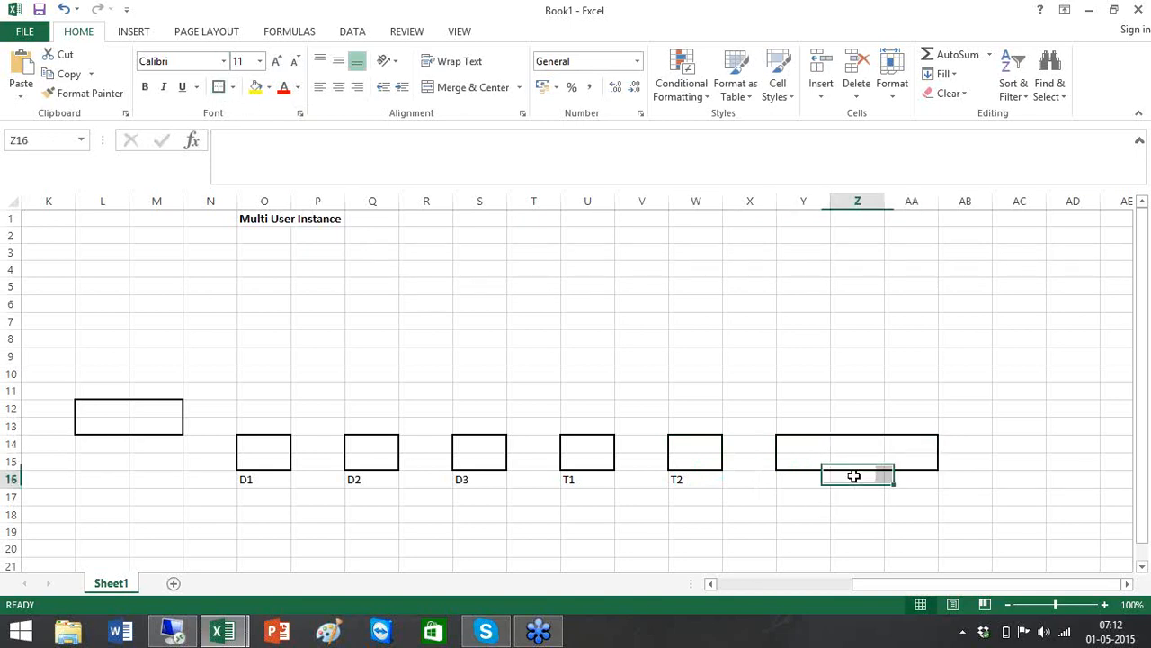
{"action": "type", "text": "Prod"}
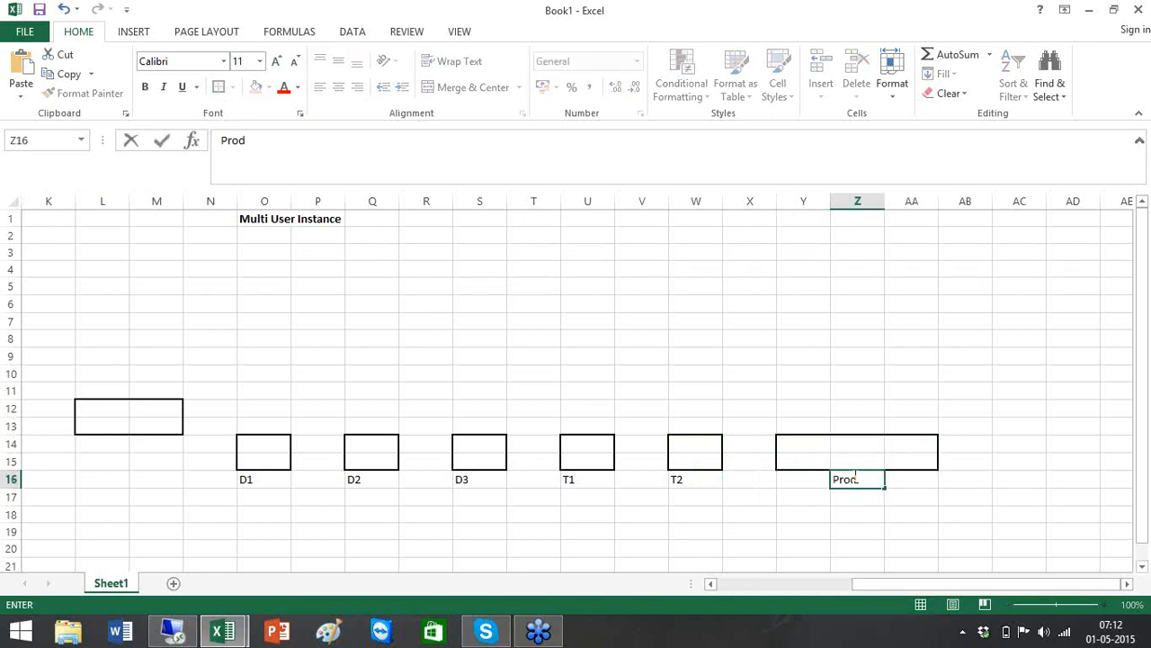
{"action": "left_click", "coordinate": [705, 259]}
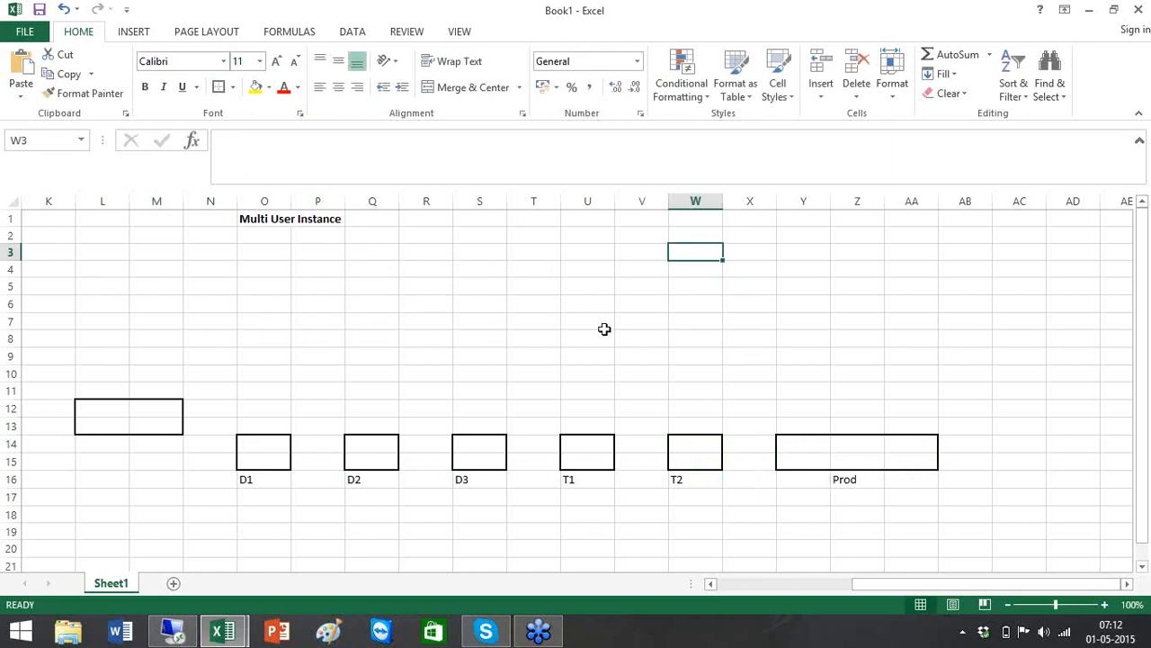
Select O2:S18 and bring up the border styles for a column divider
{"action": "left_click", "coordinate": [250, 237]}
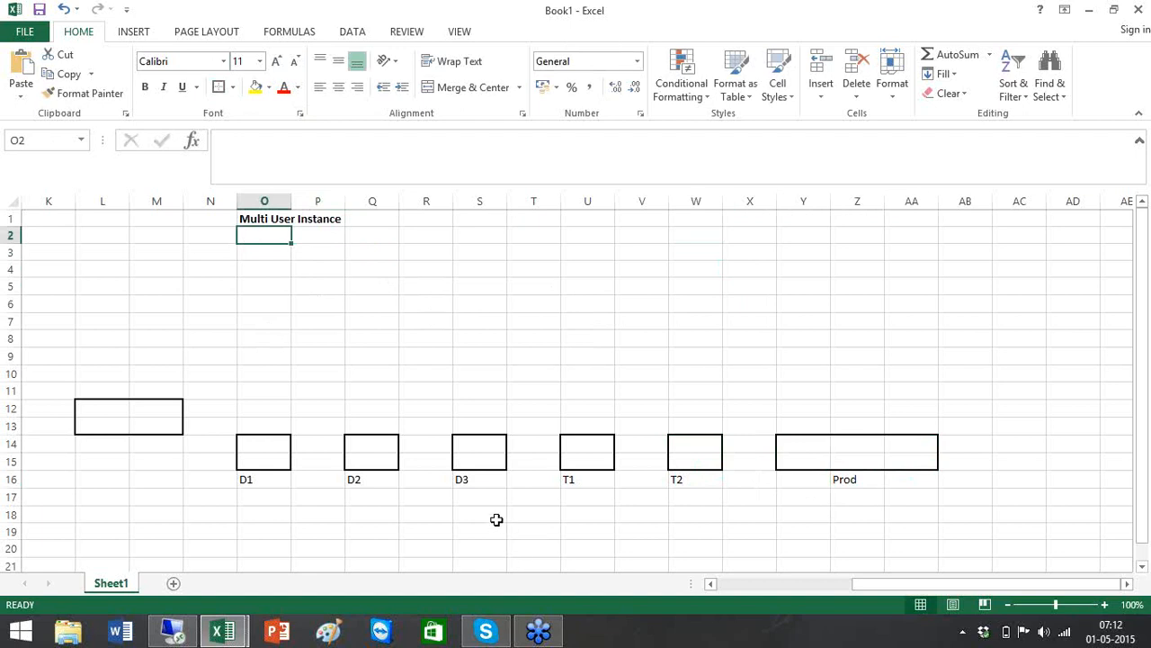
{"action": "left_click", "coordinate": [481, 518], "text": "shift"}
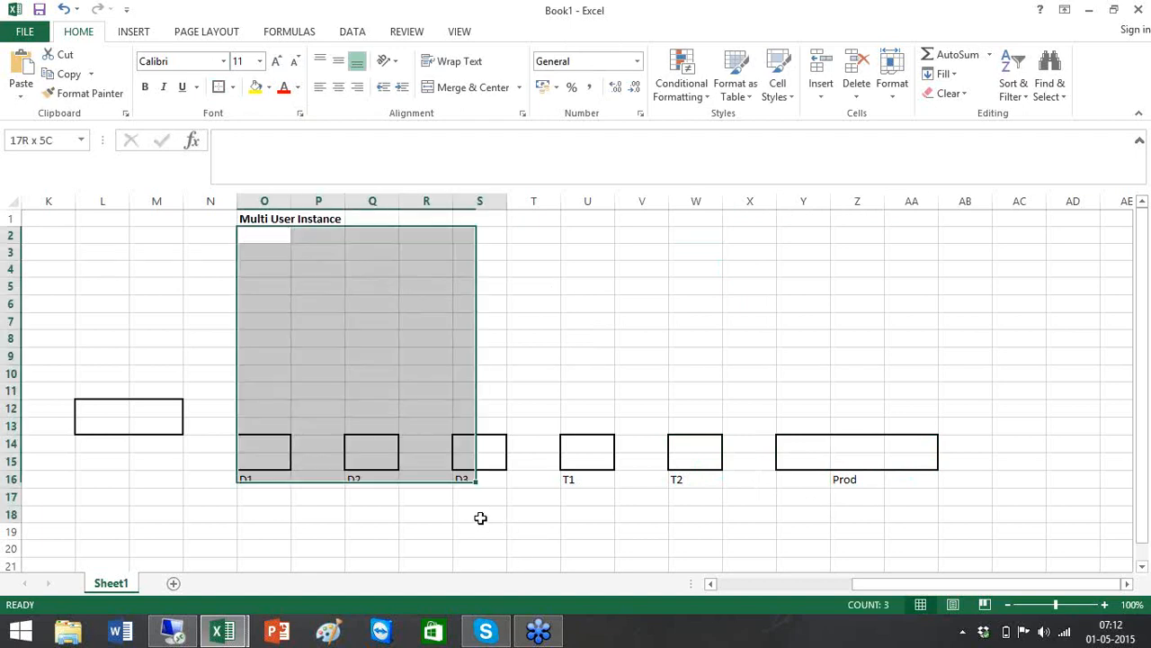
{"action": "left_click", "coordinate": [233, 87]}
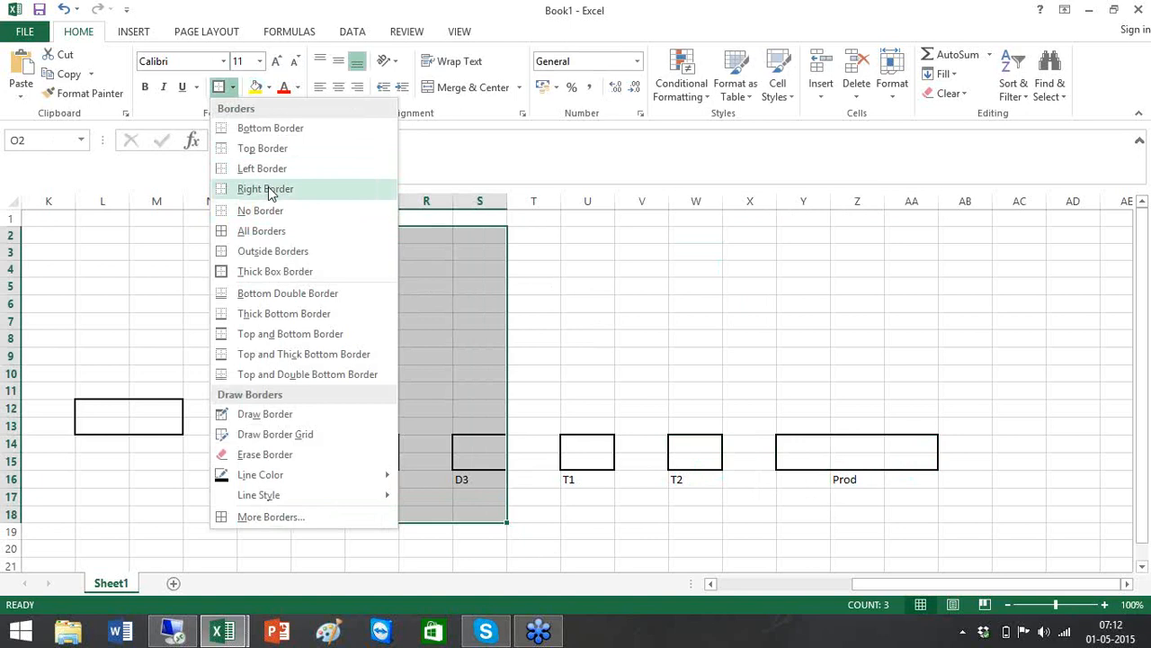
Add right-edge divider lines to O2:S18, T2:W18 and X2:AA17
{"action": "left_click", "coordinate": [269, 188]}
{"action": "left_click", "coordinate": [738, 285]}
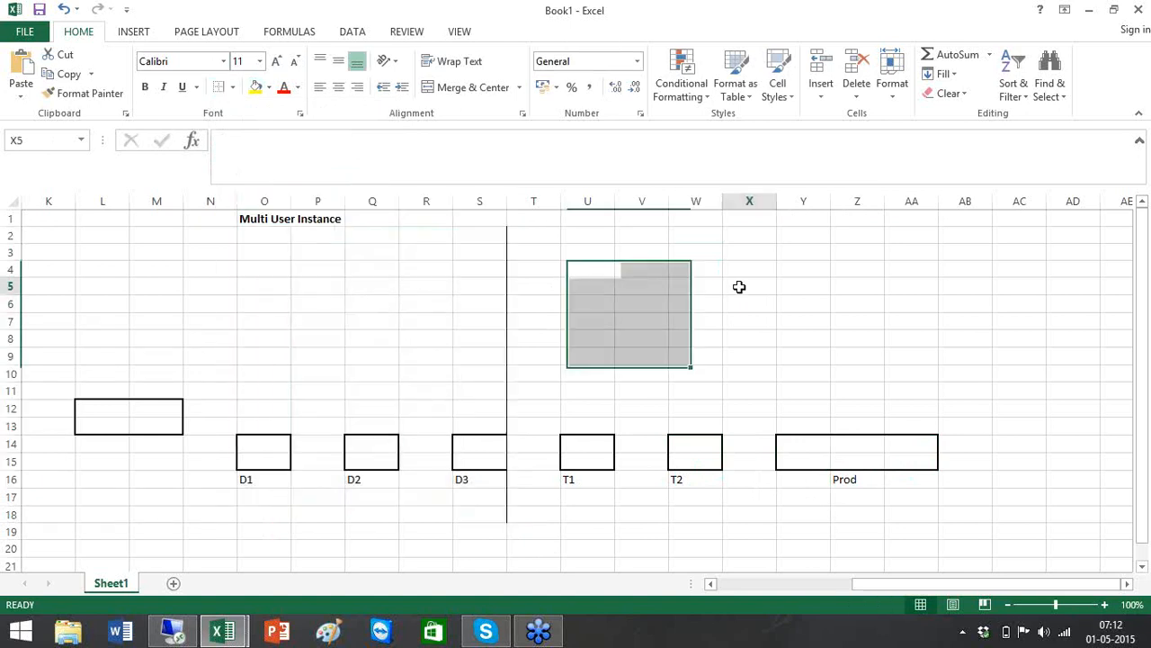
{"action": "left_click", "coordinate": [531, 234]}
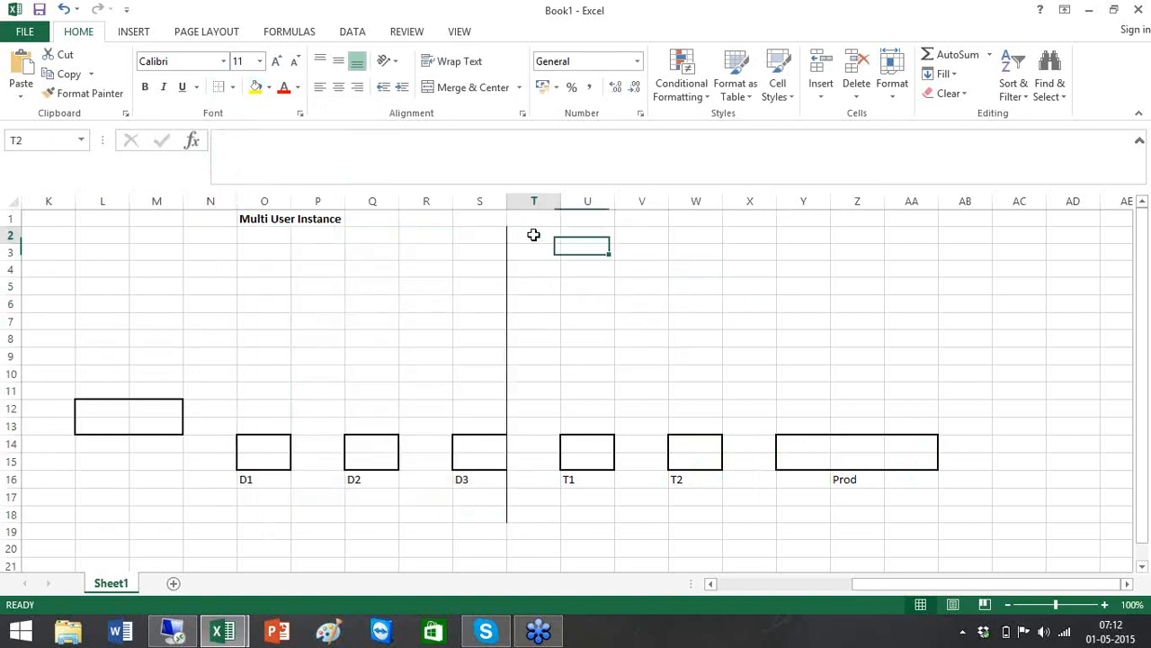
{"action": "left_click", "coordinate": [711, 509], "text": "shift"}
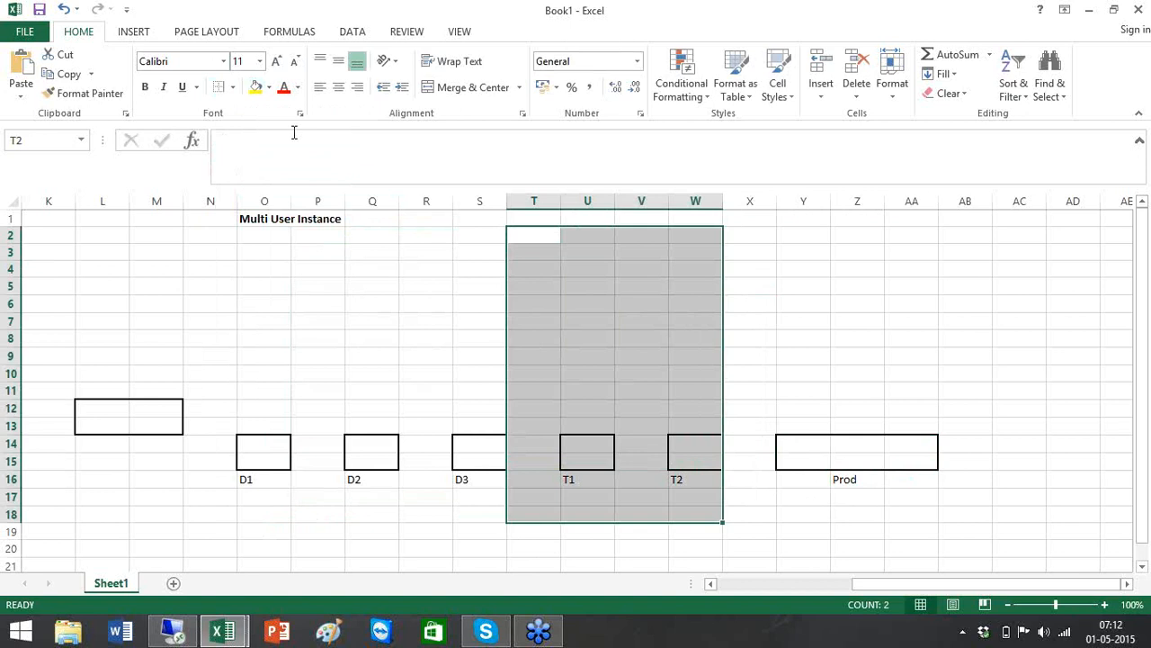
{"action": "left_click", "coordinate": [747, 240]}
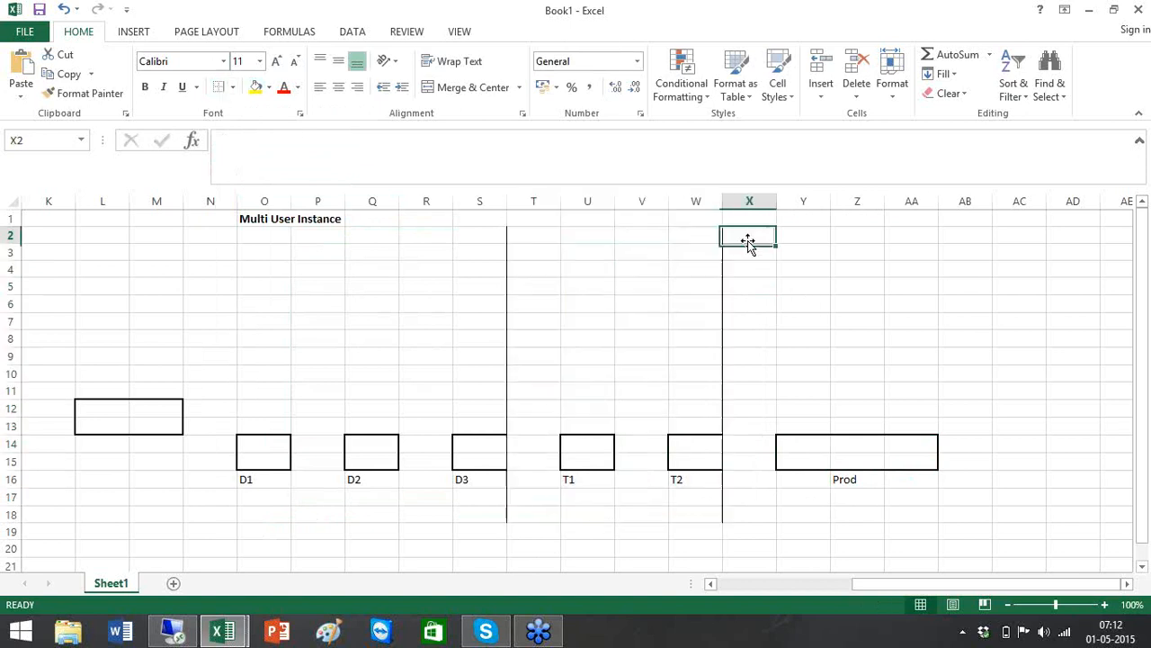
{"action": "left_click", "coordinate": [933, 498], "text": "shift"}
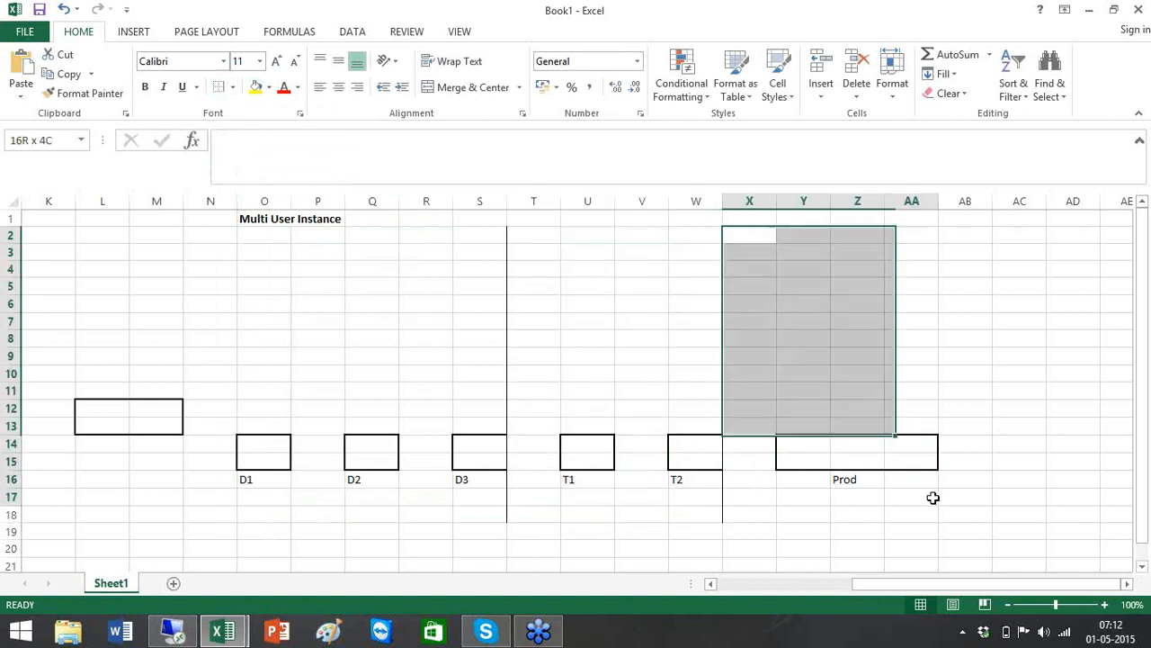
{"action": "left_click", "coordinate": [220, 91]}
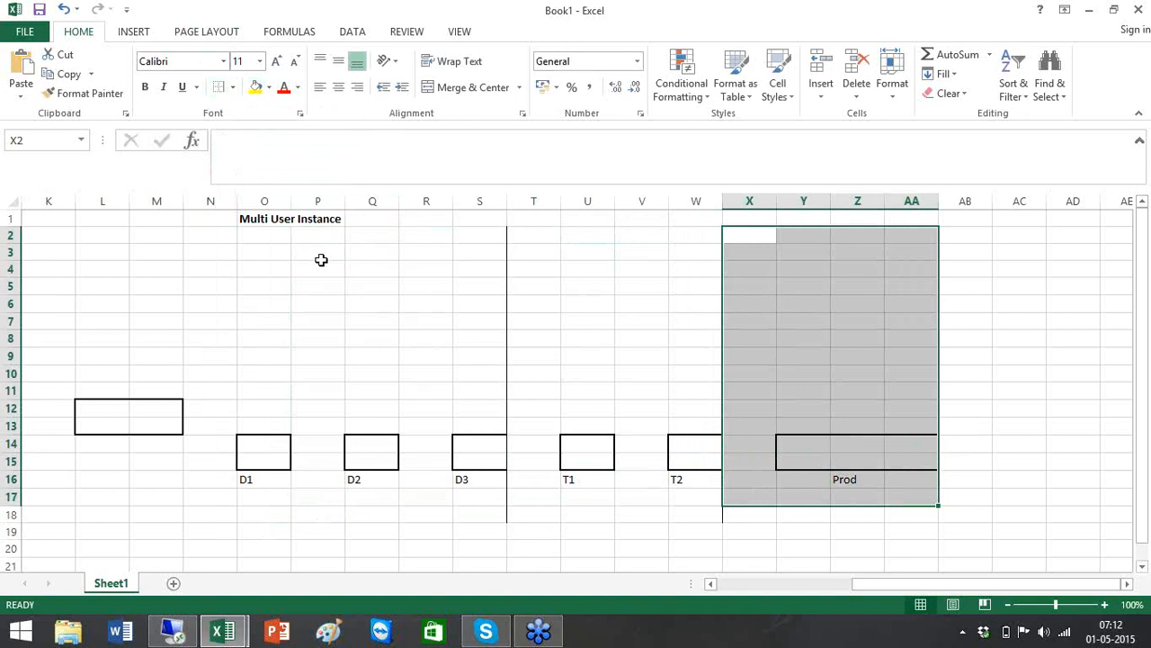
Enter the column headings DEV in P3, QA in U3 and PROD in Z3
{"action": "left_click", "coordinate": [321, 260]}
{"action": "type", "text": "DEV"}
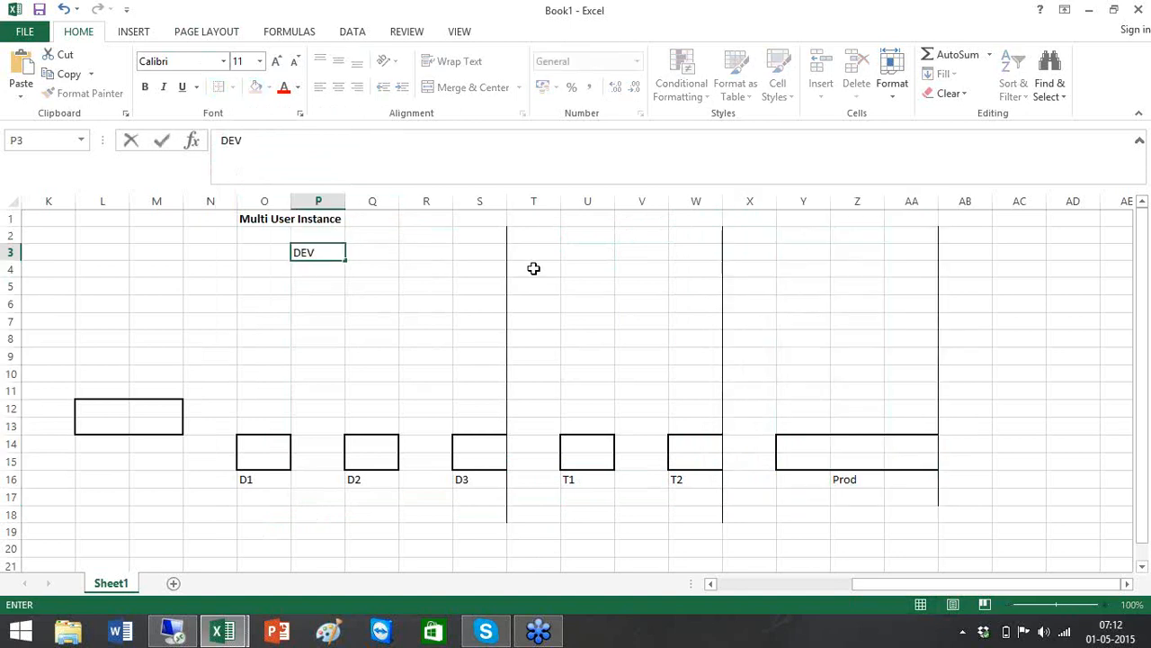
{"action": "left_click", "coordinate": [600, 249]}
{"action": "type", "text": "QA"}
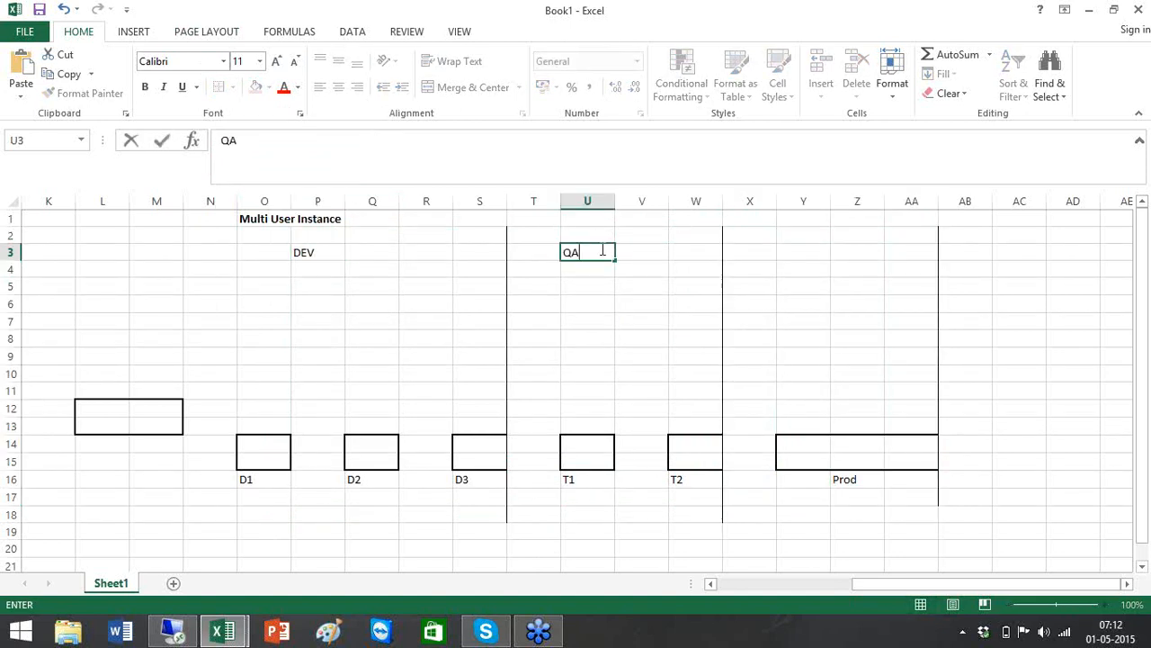
{"action": "left_click", "coordinate": [844, 257]}
{"action": "type", "text": "PROD"}
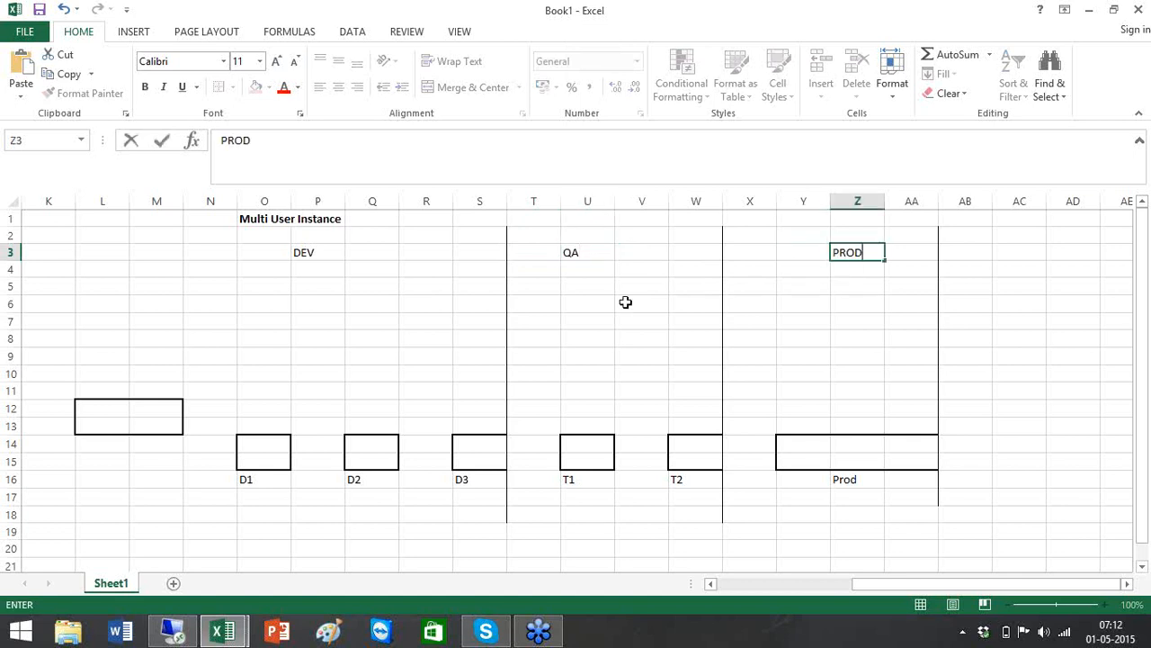
{"action": "left_click", "coordinate": [625, 303]}
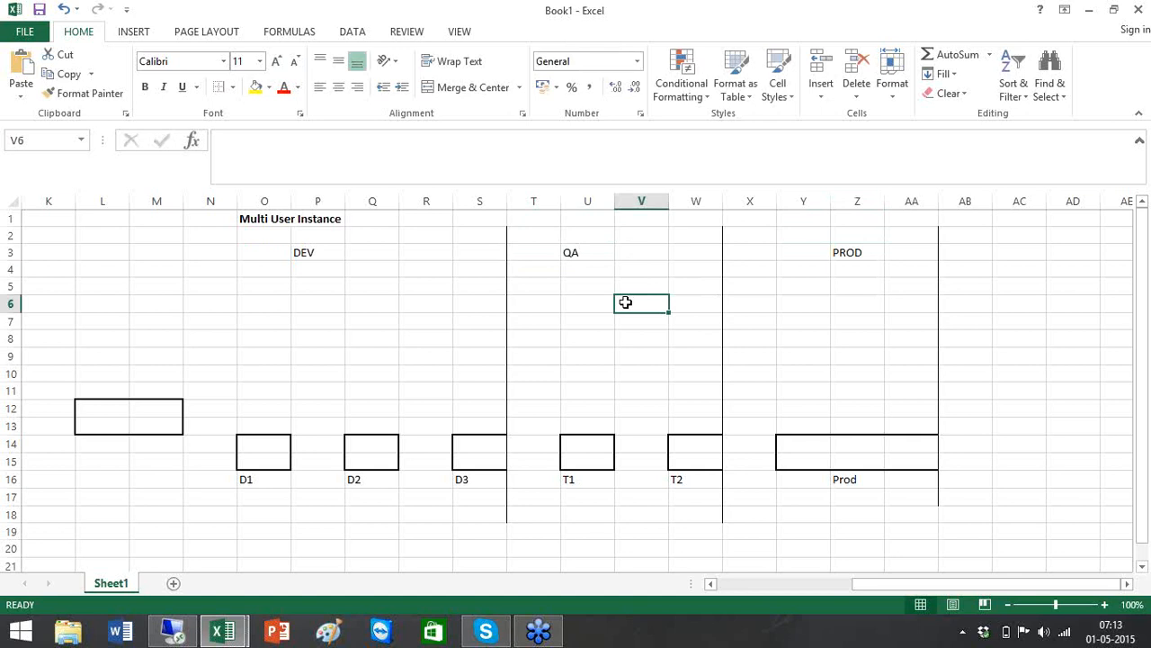
Label the standalone box 'Admin' in cell L12
{"action": "left_click", "coordinate": [112, 410]}
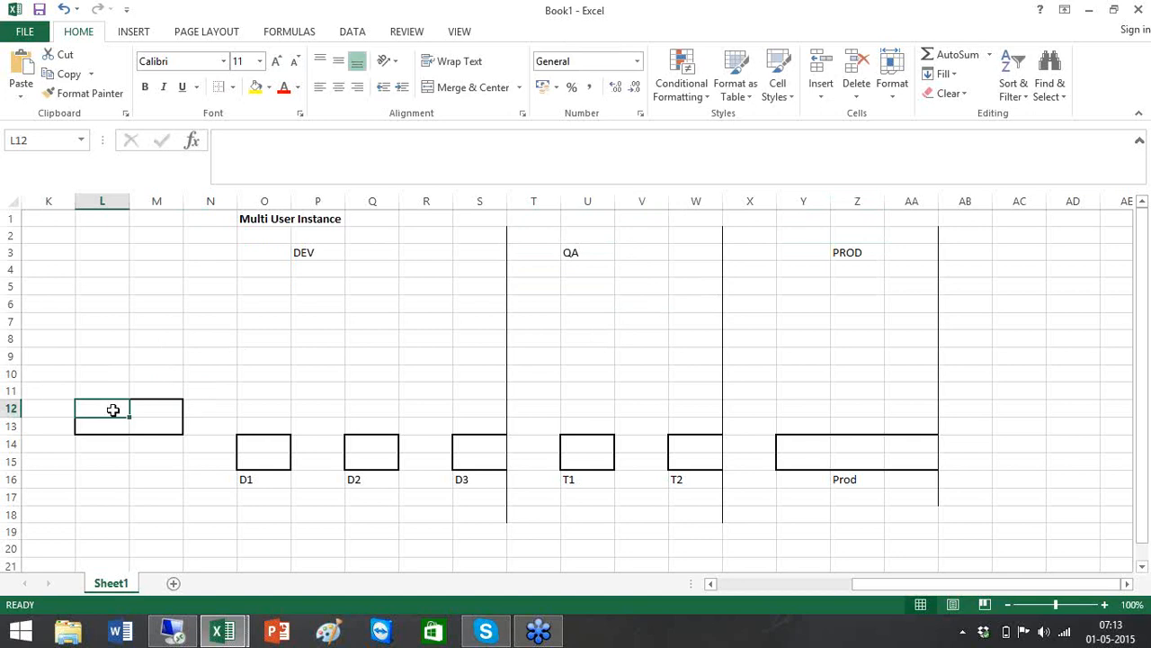
{"action": "type", "text": "Admin"}
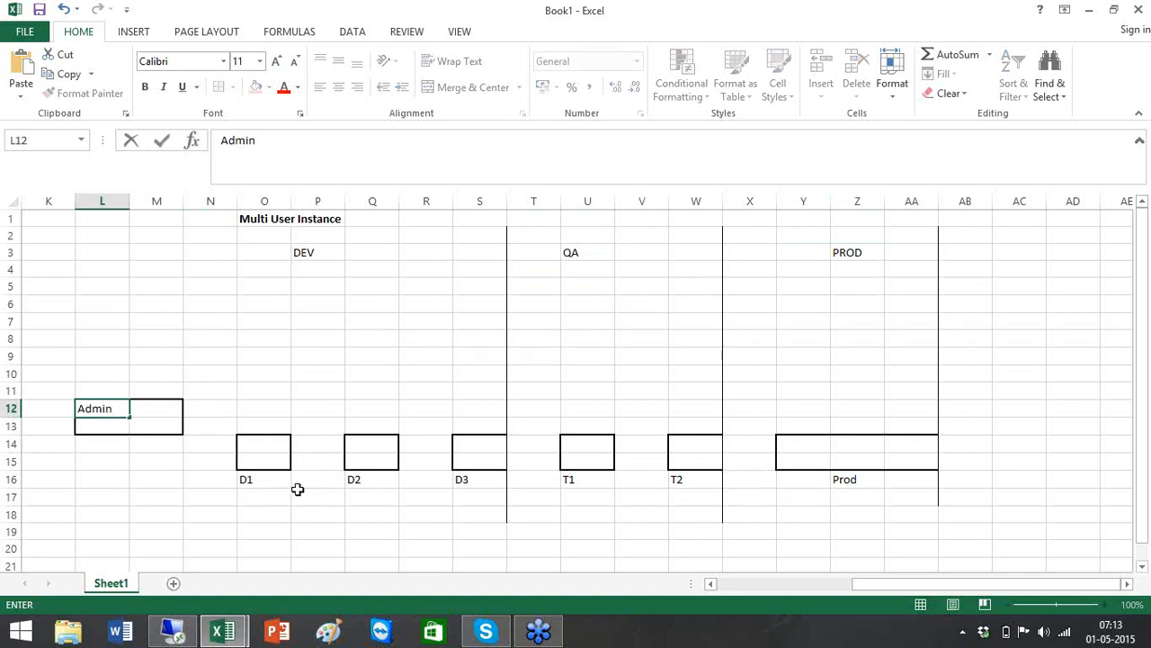
{"action": "left_click", "coordinate": [250, 506]}
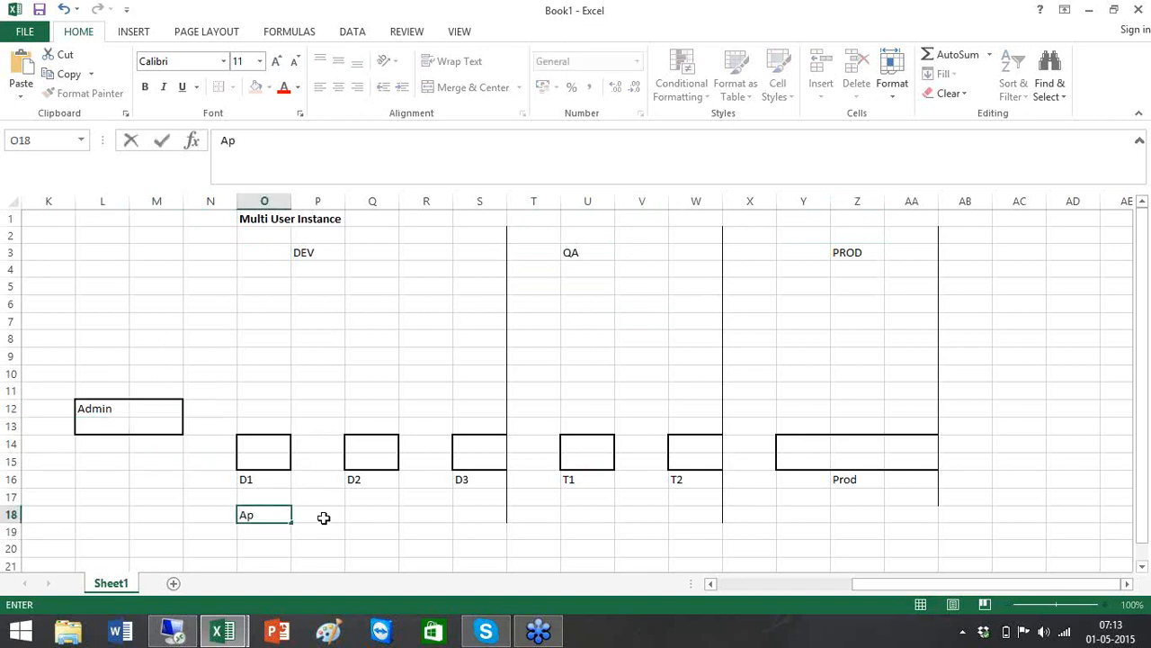
Commit Ap under D1, then enter AR in Q18 and GL in S18 beneath the DEV boxes
{"action": "left_click", "coordinate": [380, 527]}
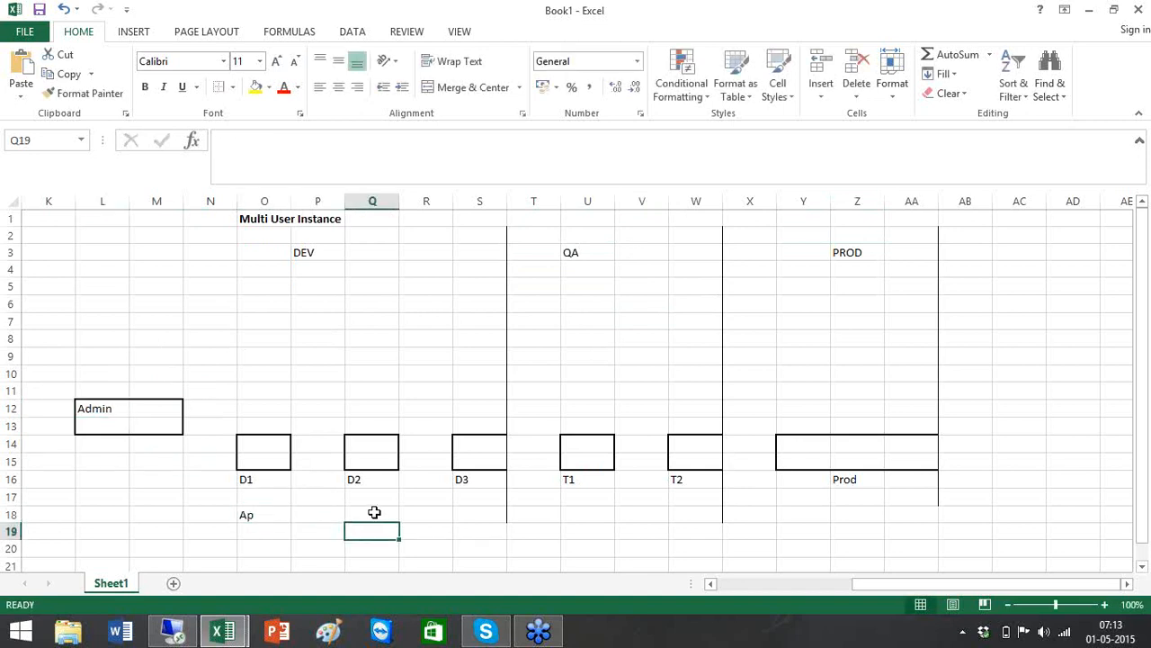
{"action": "left_click", "coordinate": [374, 512]}
{"action": "type", "text": "AR"}
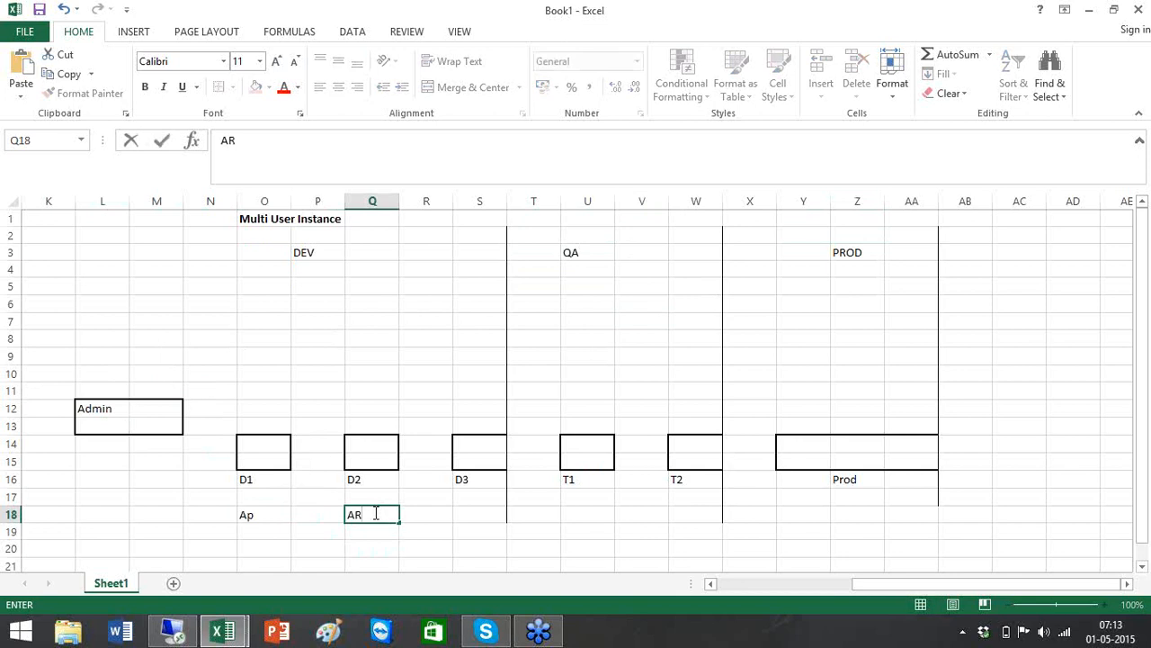
{"action": "left_click", "coordinate": [488, 514]}
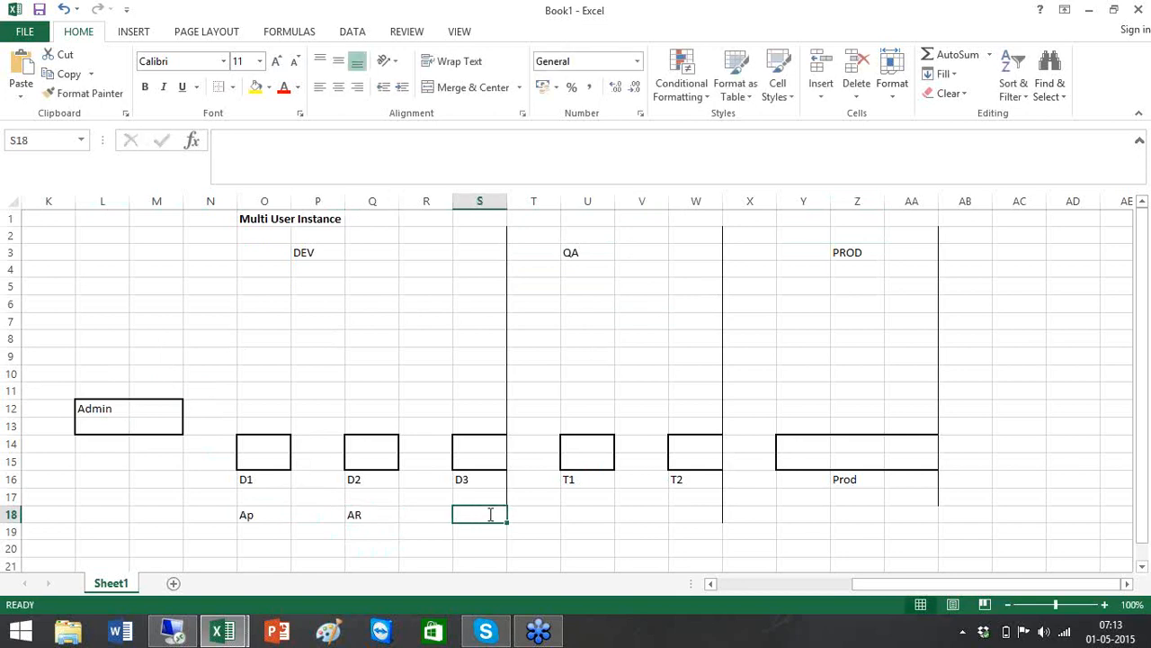
{"action": "type", "text": "GL"}
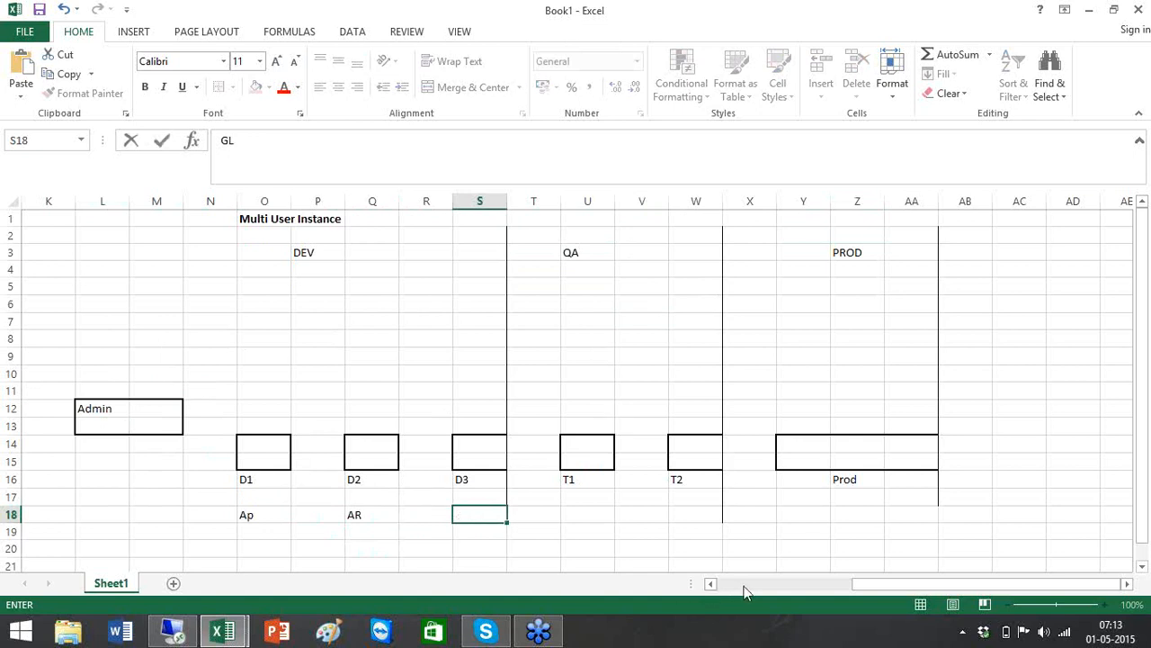
{"action": "scroll", "coordinate": [746, 588], "scroll_direction": "left", "scroll_amount": 10}
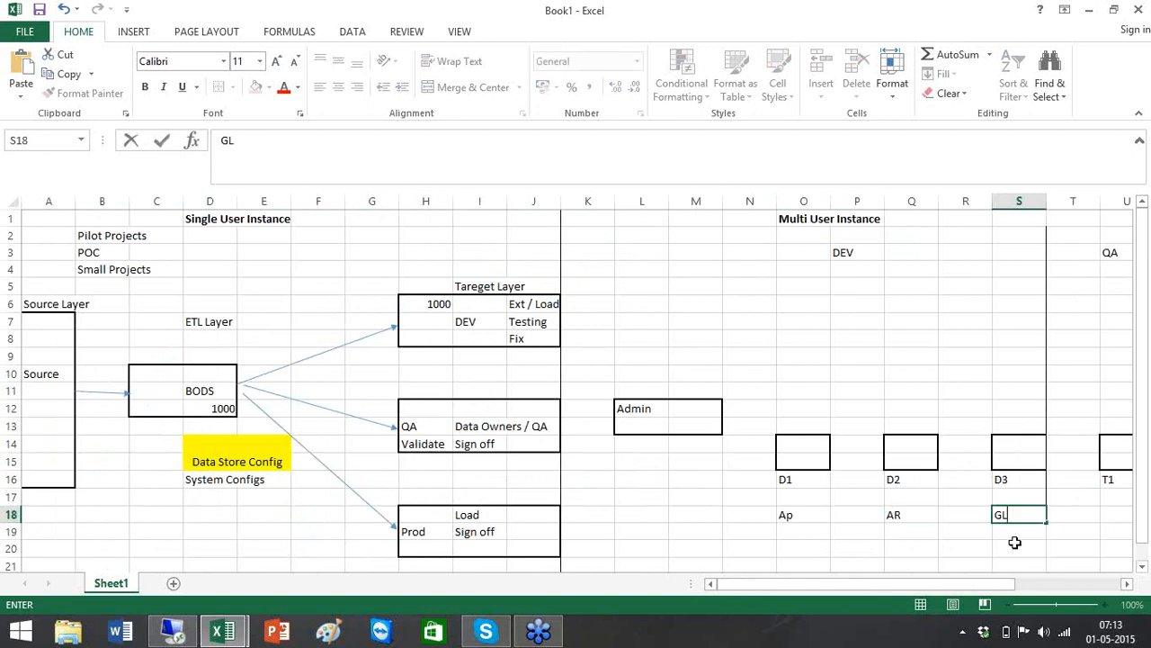
{"action": "left_click", "coordinate": [1127, 583]}
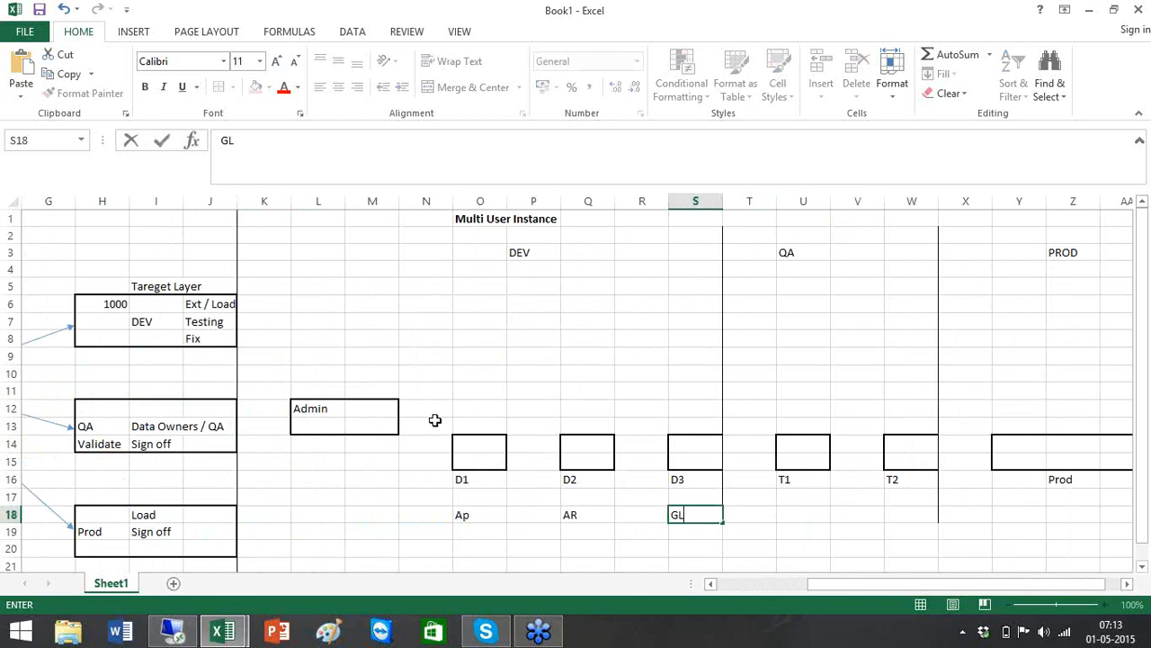
{"action": "left_click", "coordinate": [486, 463]}
{"action": "left_click", "coordinate": [610, 458]}
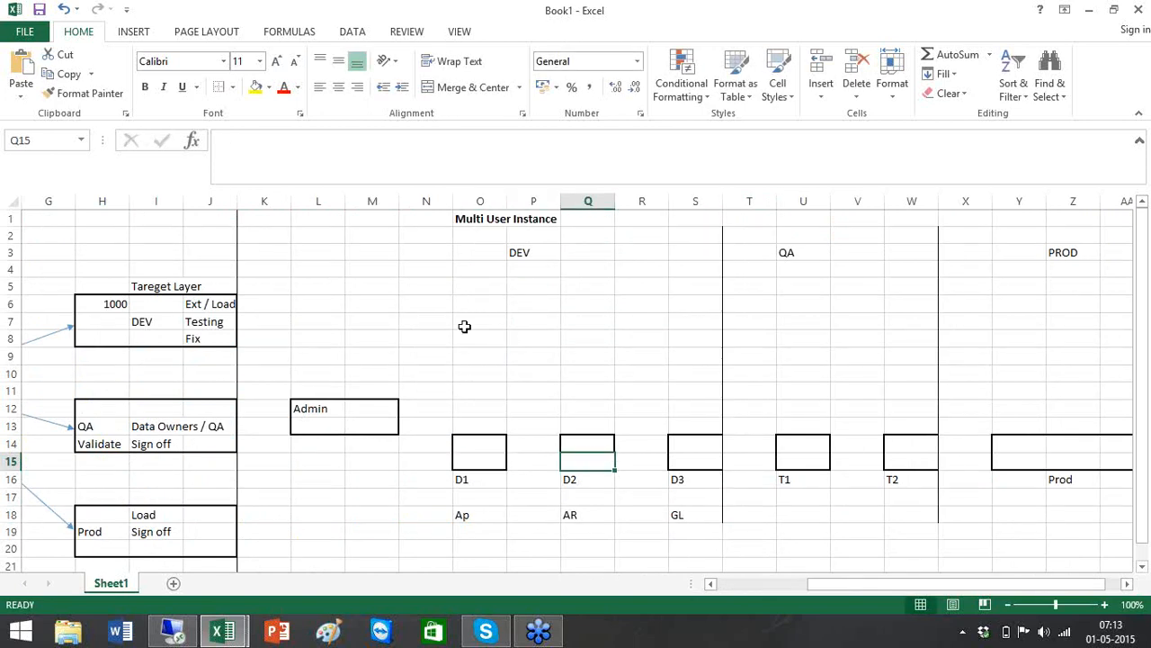
Give O6:R7 a thick box border and label it CR in P7
{"action": "left_click_drag", "start_coordinate": [488, 302], "coordinate": [624, 321]}
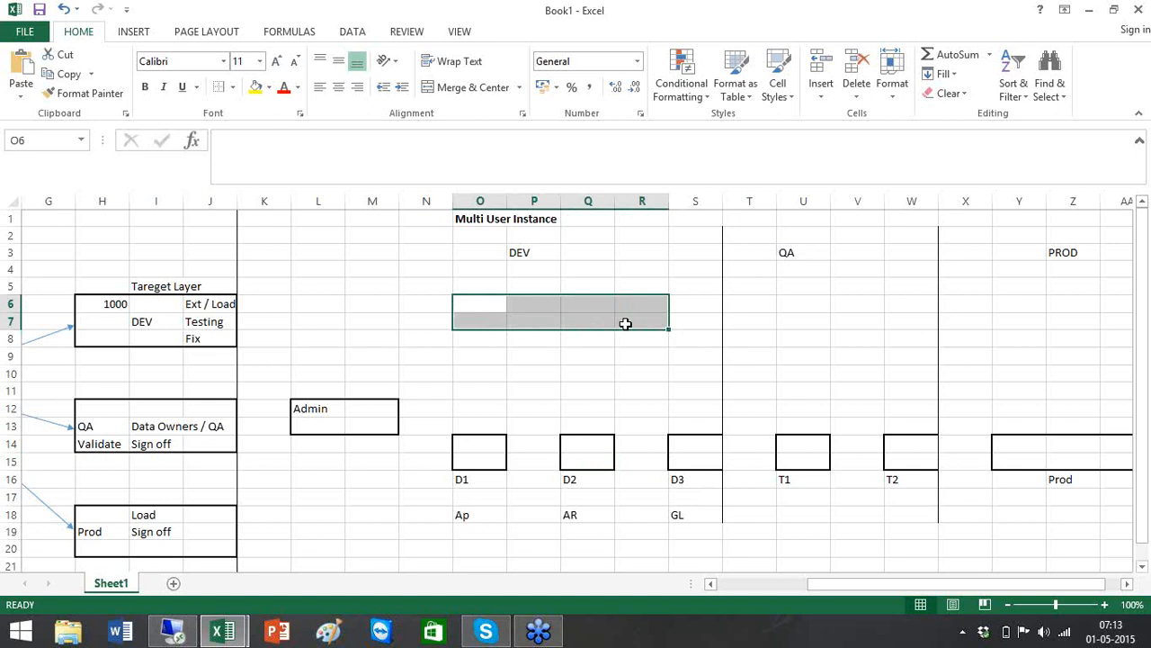
{"action": "left_click", "coordinate": [232, 88]}
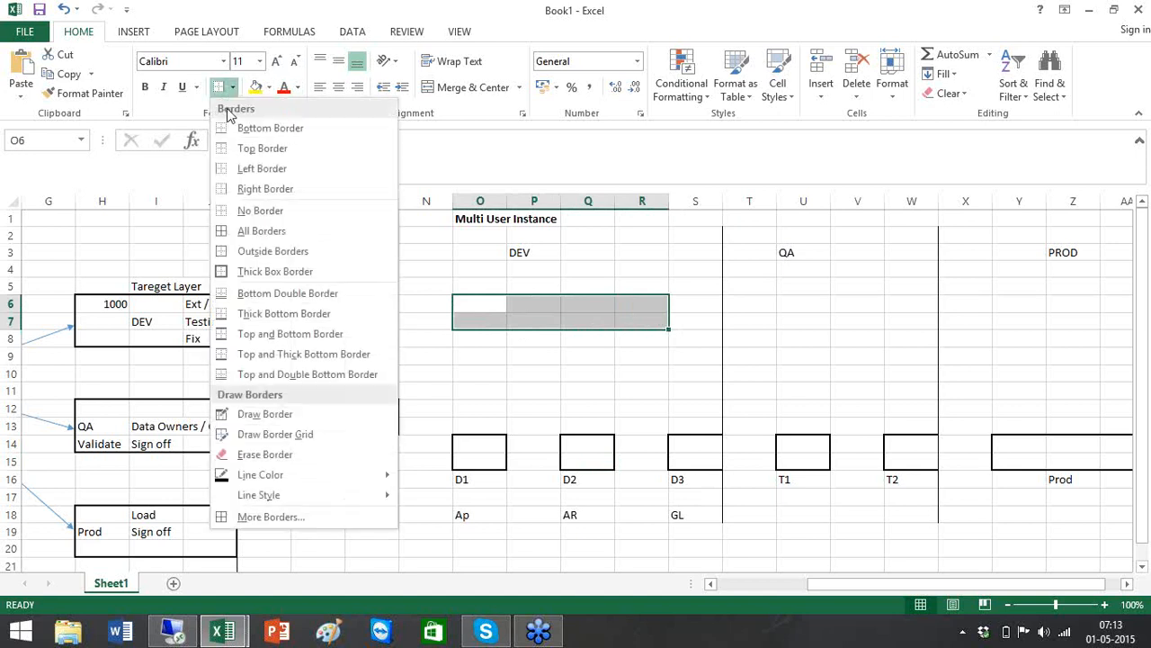
{"action": "left_click", "coordinate": [258, 279]}
{"action": "left_click", "coordinate": [636, 323]}
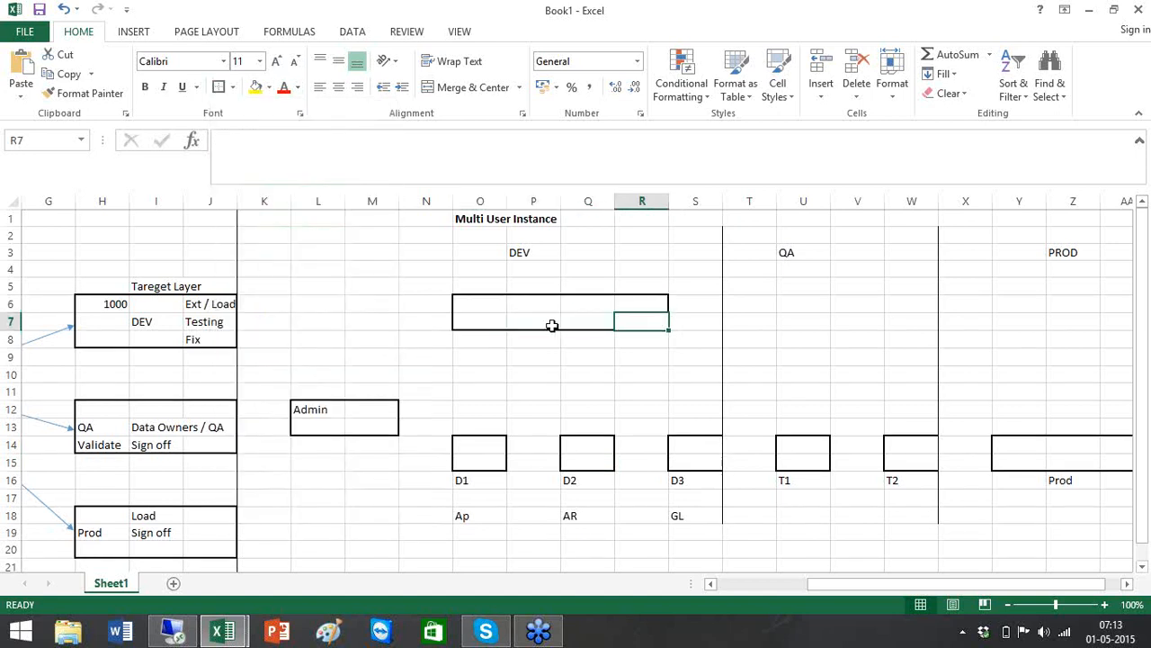
{"action": "key", "text": "Left"}
{"action": "key", "text": "Left"}
{"action": "type", "text": "D"}
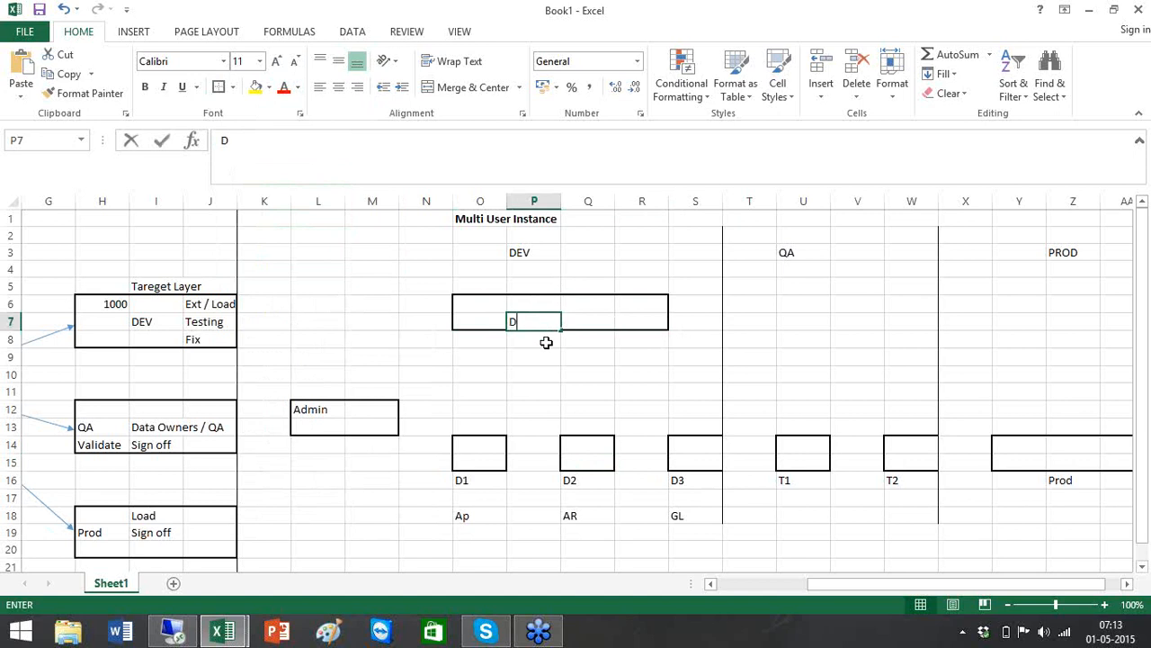
{"action": "key", "text": "BackSpace"}
{"action": "type", "text": "CR"}
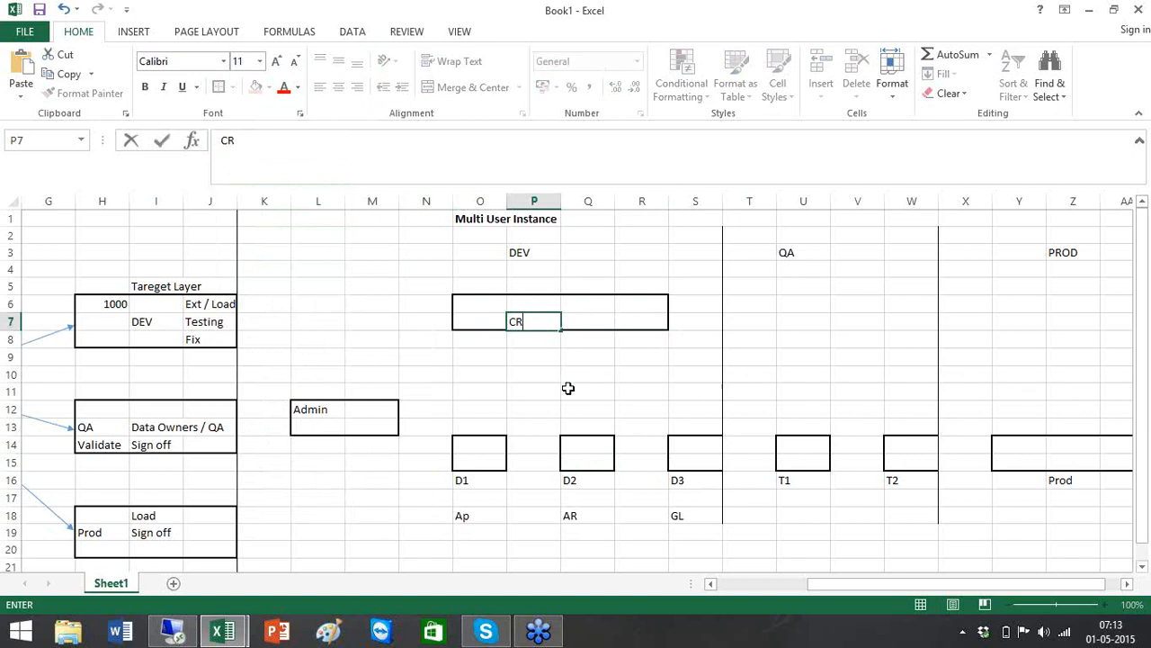
{"action": "left_click", "coordinate": [564, 390]}
Draw three arrows from the D1, D2 and D3 boxes up to the CR box
{"action": "left_click", "coordinate": [134, 32]}
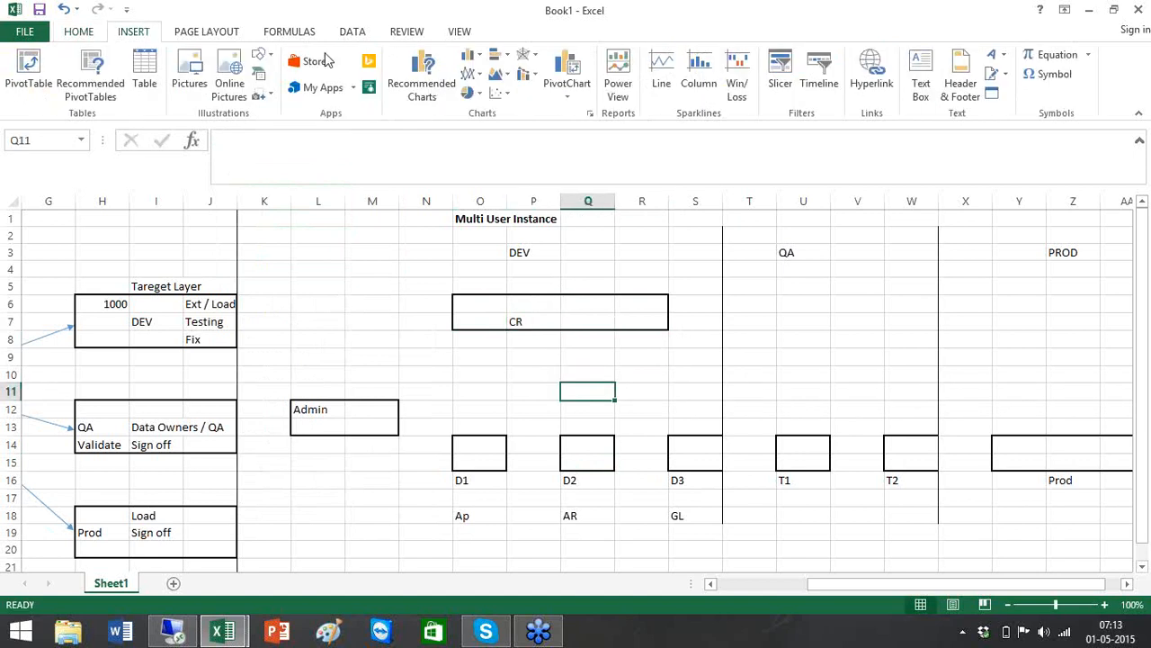
{"action": "left_click", "coordinate": [258, 54]}
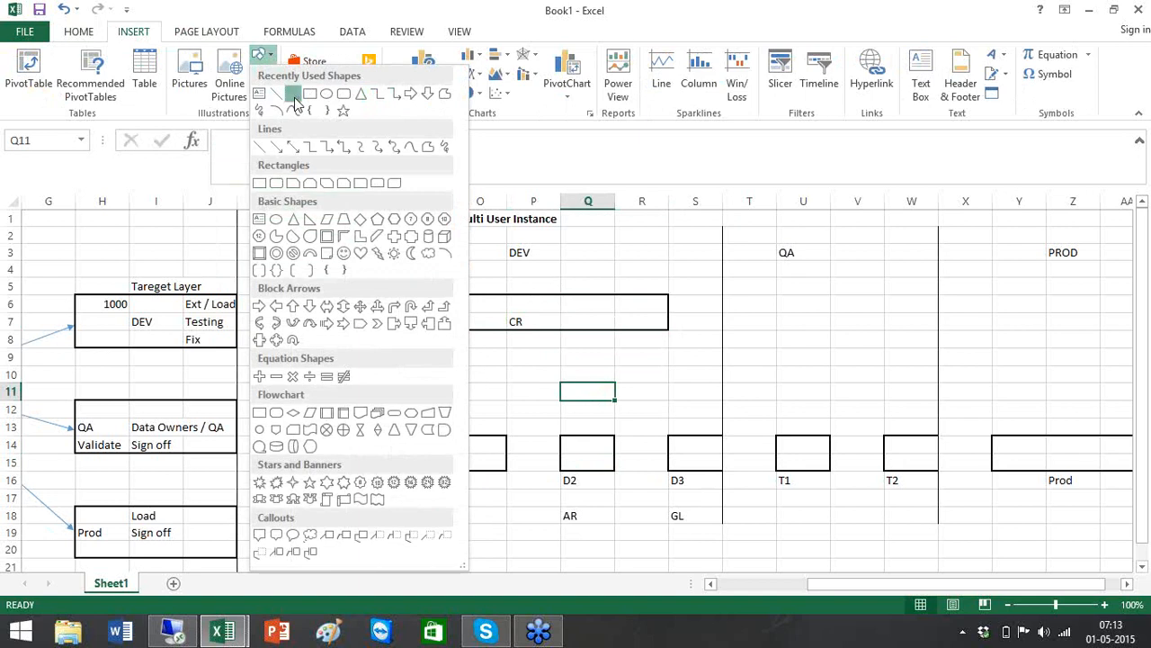
{"action": "left_click", "coordinate": [294, 95]}
{"action": "left_click_drag", "start_coordinate": [482, 431], "coordinate": [529, 335]}
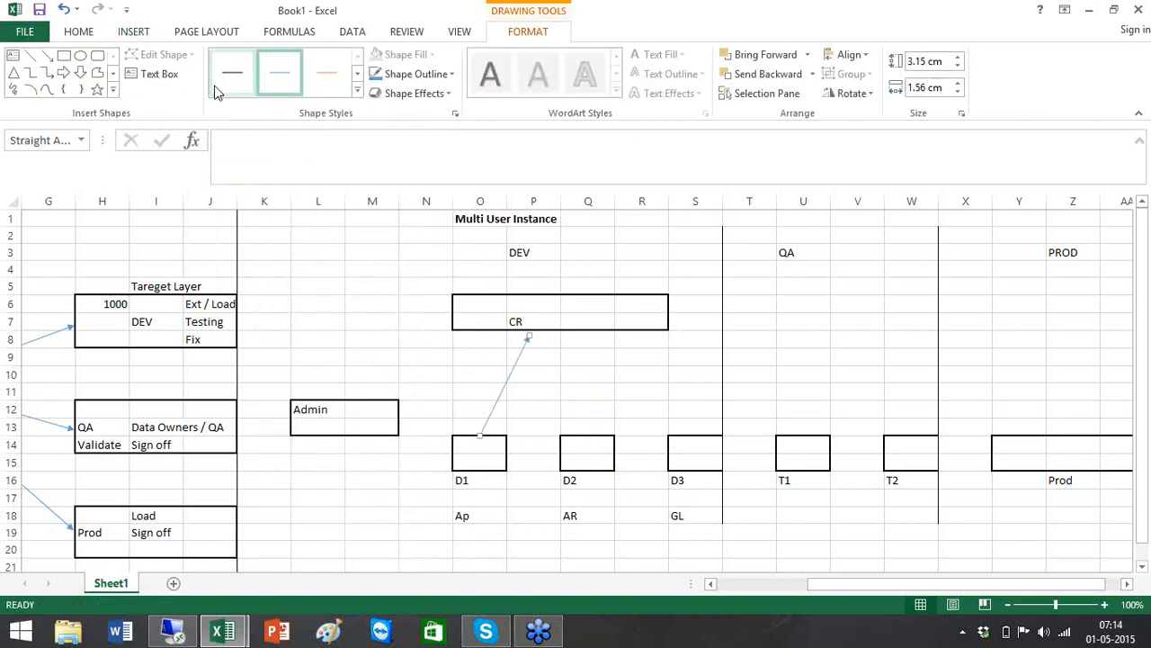
{"action": "left_click", "coordinate": [47, 56]}
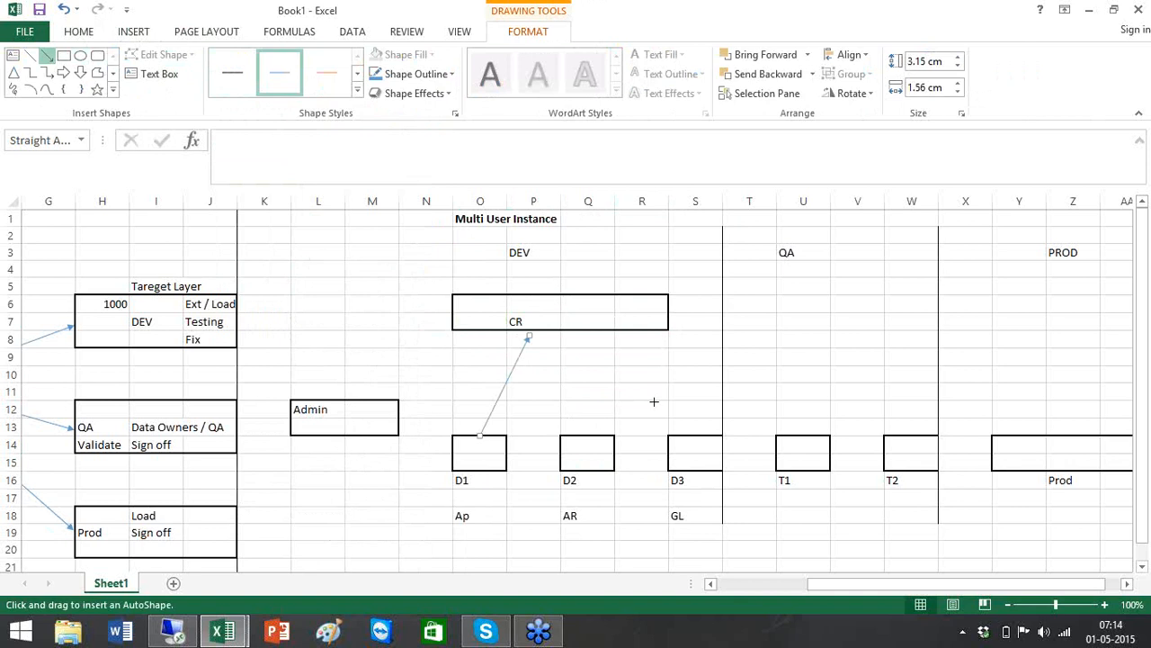
{"action": "left_click", "coordinate": [580, 433]}
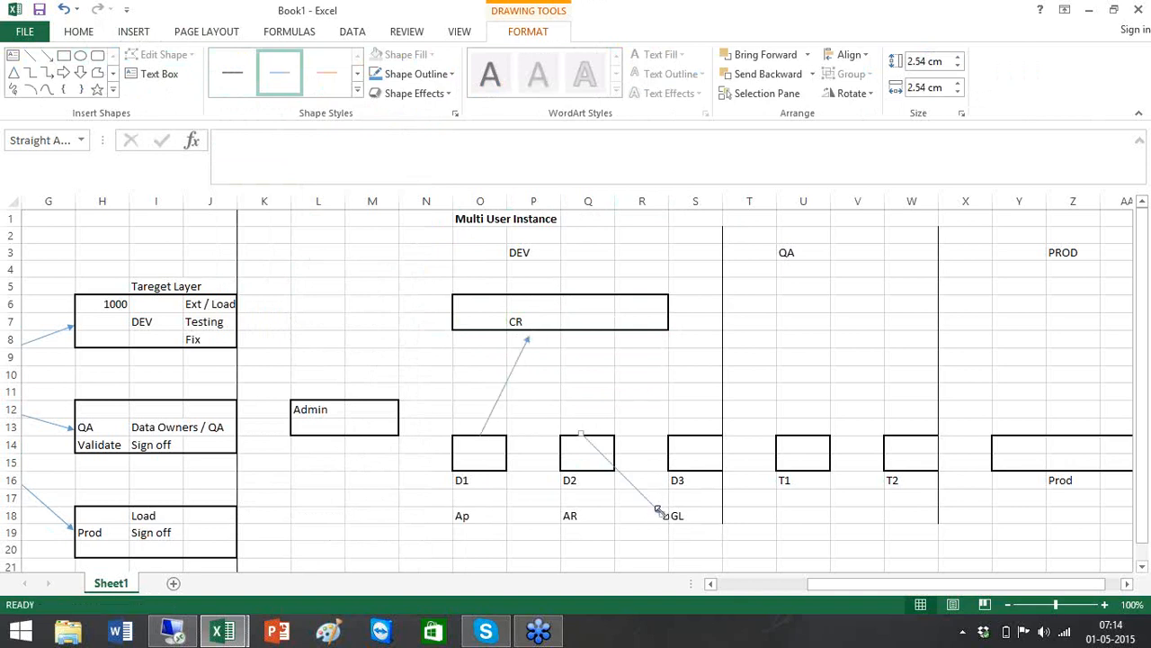
{"action": "left_click_drag", "start_coordinate": [657, 510], "coordinate": [539, 340]}
{"action": "left_click", "coordinate": [47, 55]}
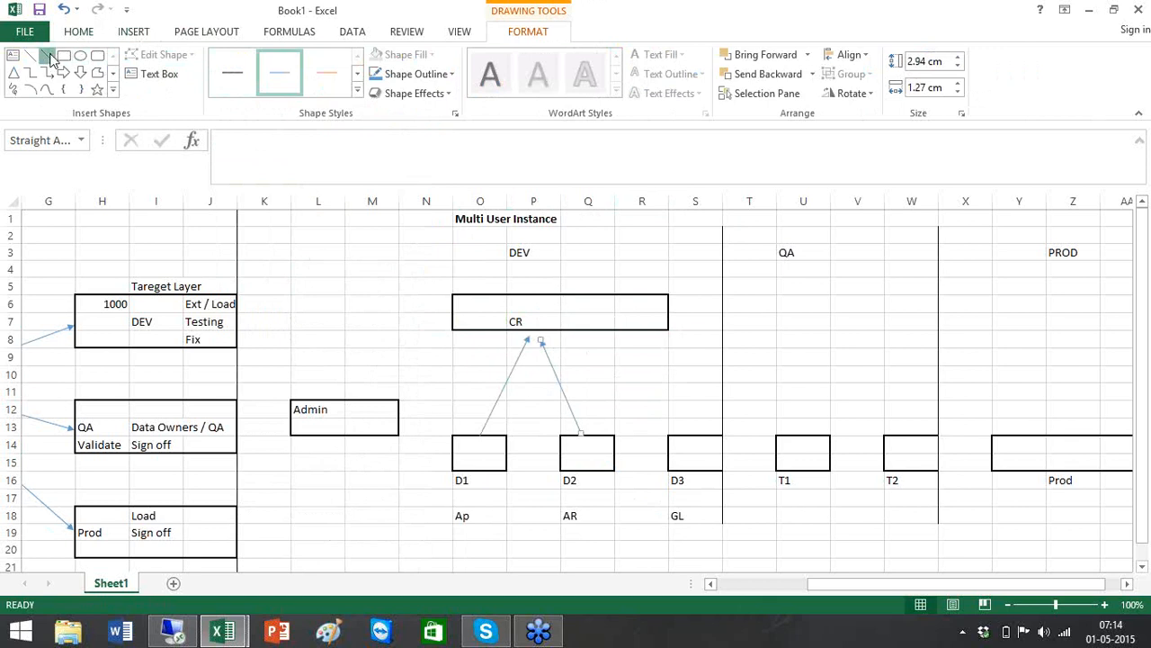
{"action": "mouse_move", "coordinate": [677, 430]}
{"action": "left_mouse_down"}
{"action": "mouse_move", "coordinate": [527, 327]}
{"action": "mouse_move", "coordinate": [551, 336]}
{"action": "left_mouse_up"}
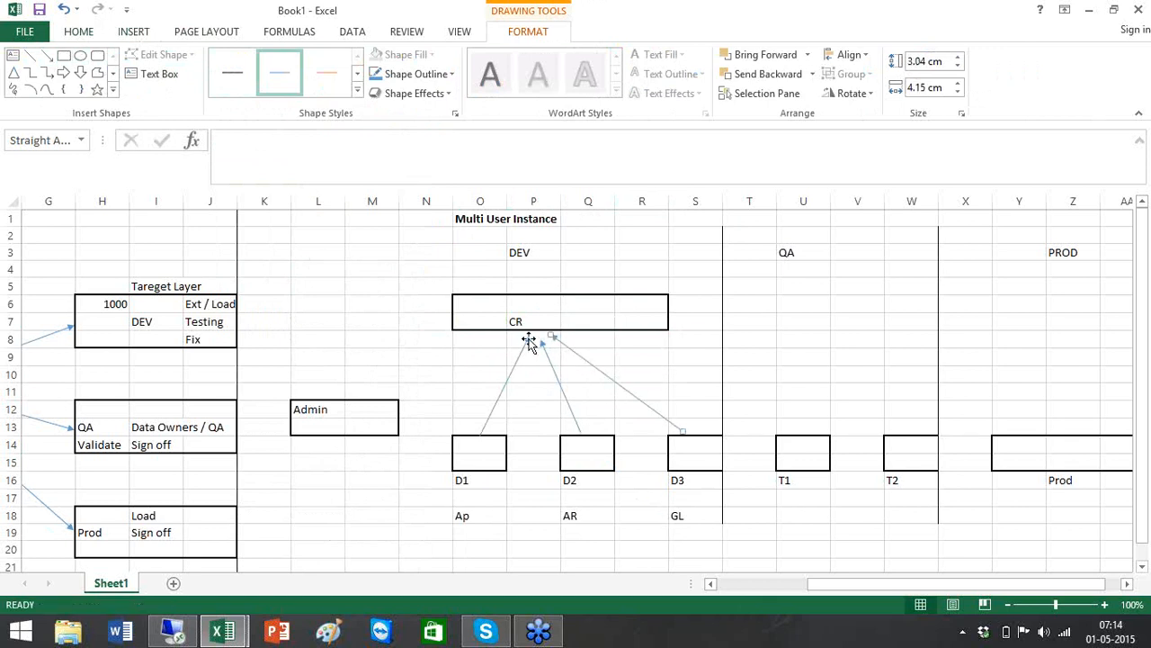
{"action": "left_click", "coordinate": [576, 307]}
Enter AP in Q6, AR in Q7 and GL in R6 inside the CR box
{"action": "type", "text": "AP"}
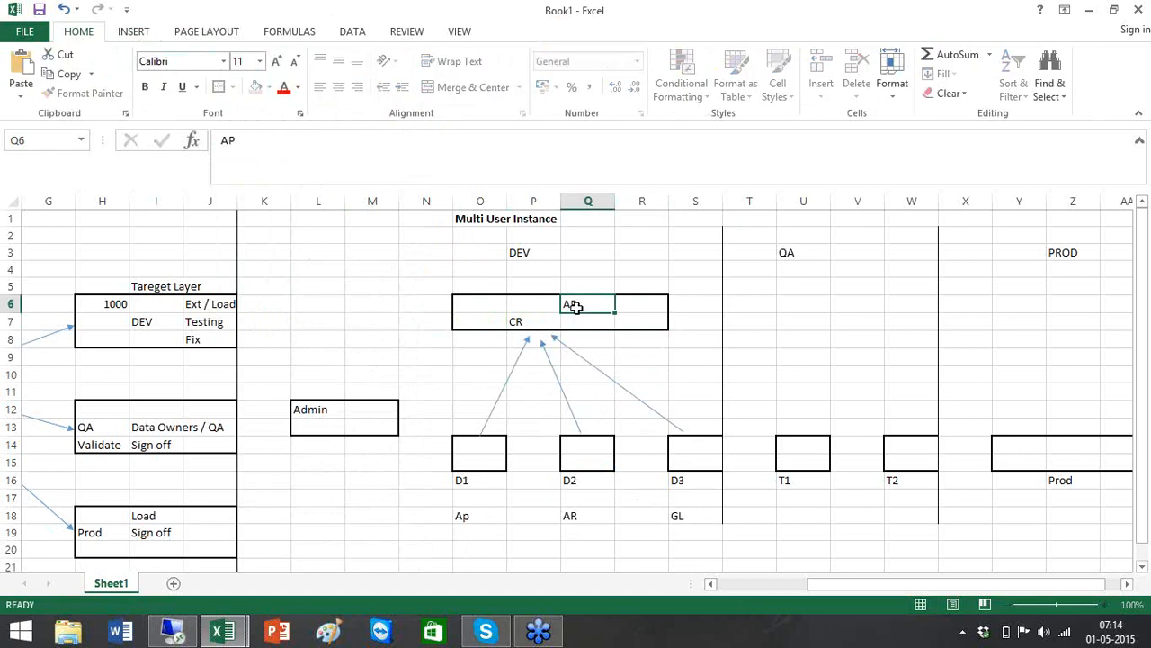
{"action": "key", "text": "Return"}
{"action": "type", "text": "AR"}
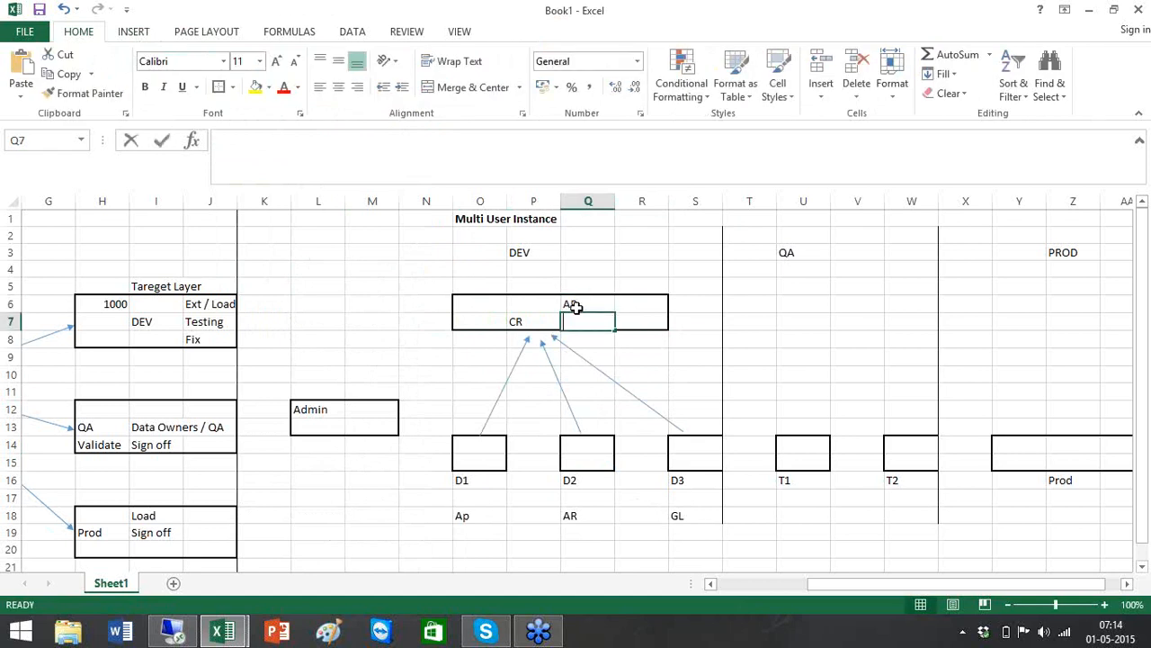
{"action": "key", "text": "Return"}
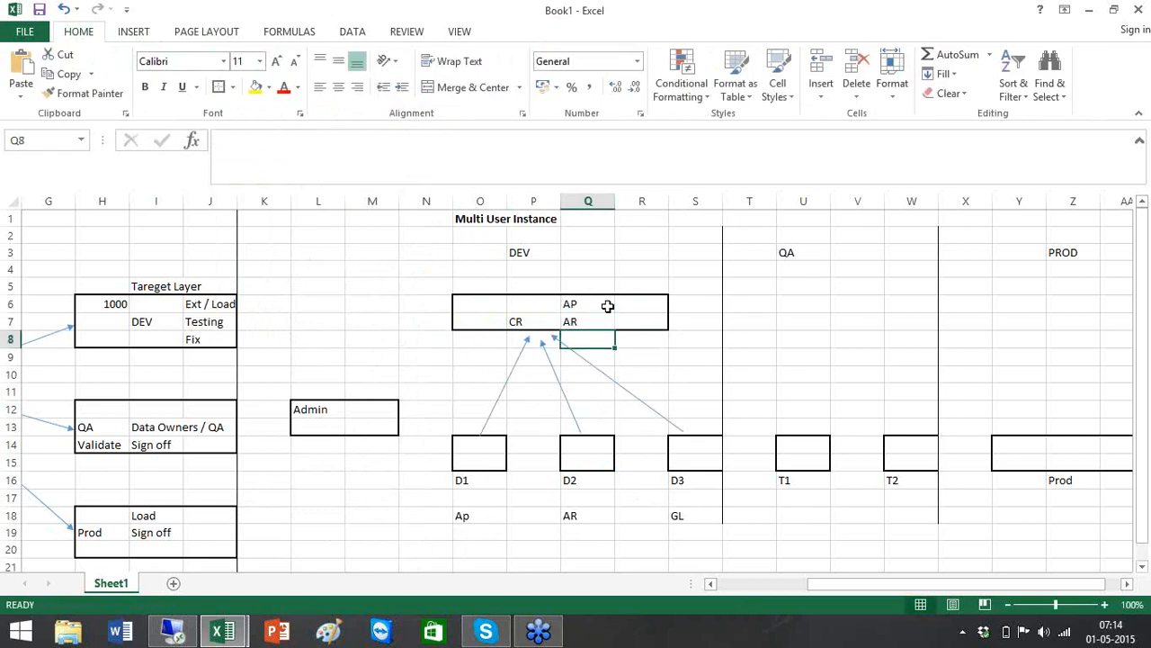
{"action": "left_click", "coordinate": [633, 303]}
{"action": "type", "text": "GL"}
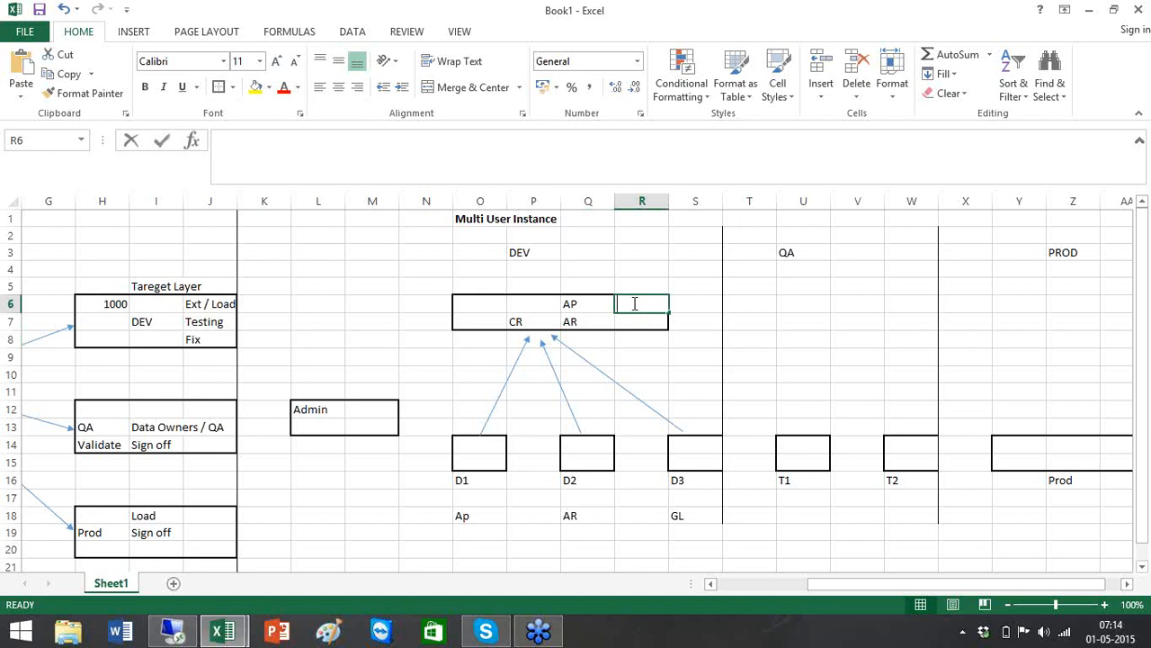
{"action": "left_click", "coordinate": [796, 339]}
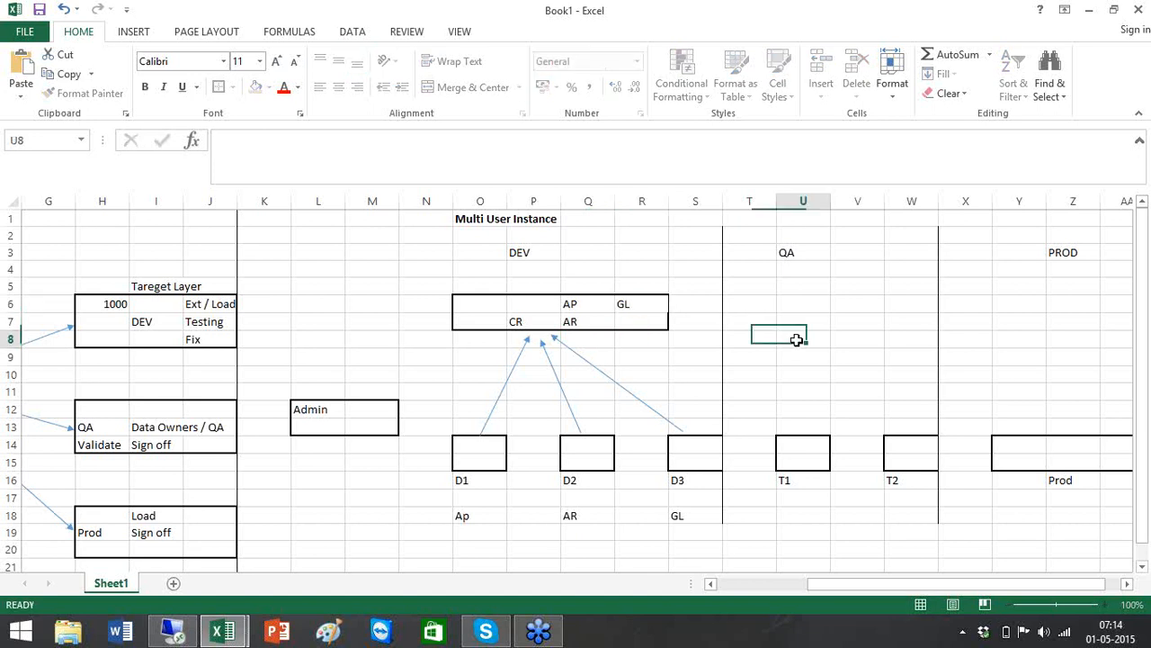
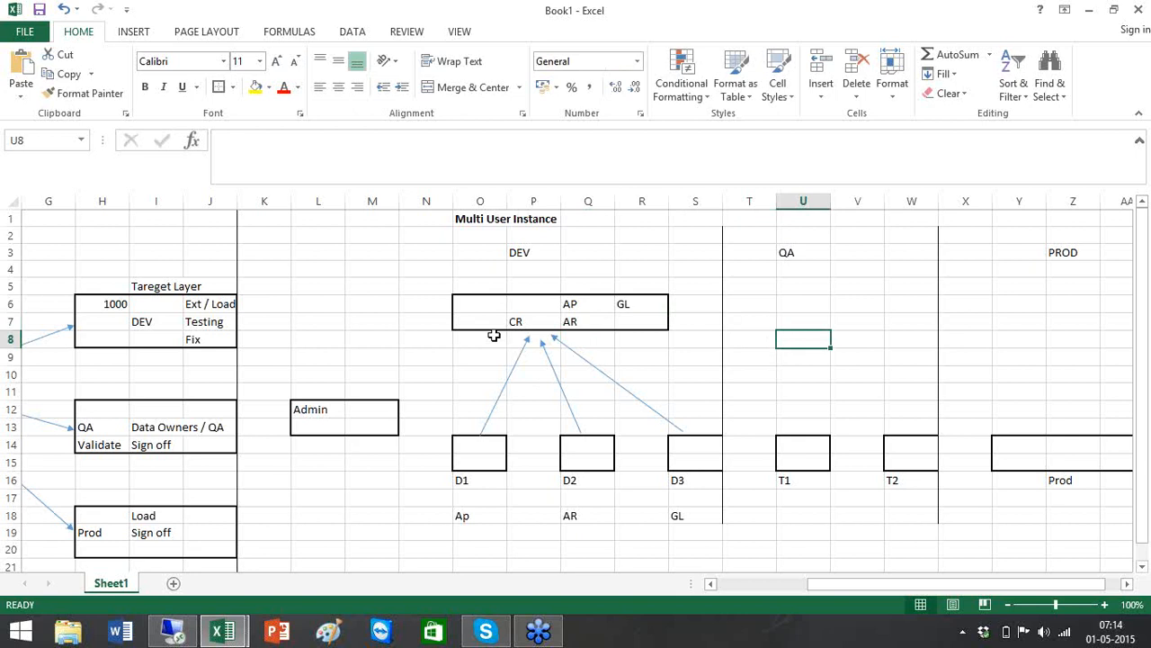
Outline U6:V7 as the QA box and enter CR in U8 beneath it
{"action": "left_click", "coordinate": [844, 321]}
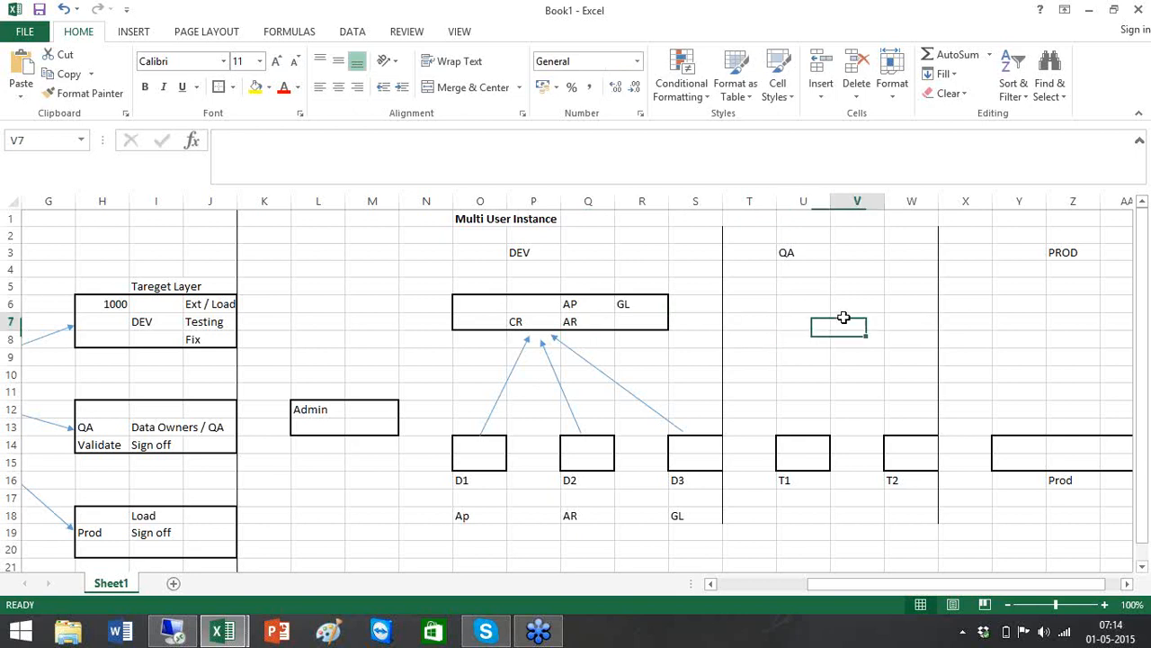
{"action": "left_click_drag", "start_coordinate": [805, 296], "coordinate": [874, 321]}
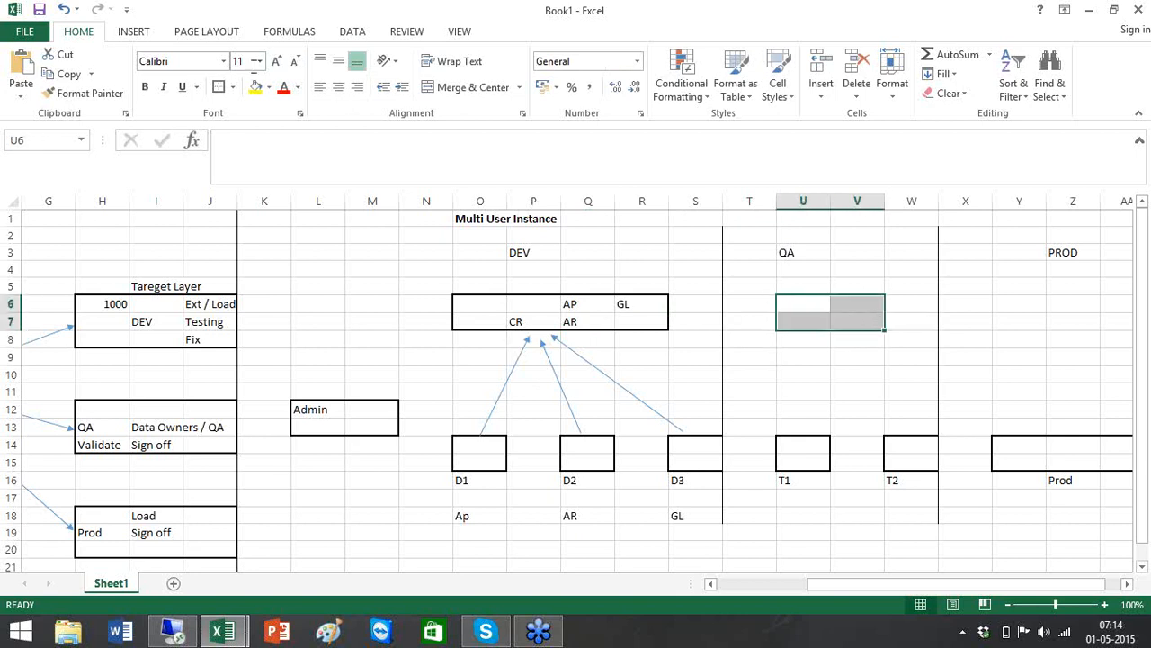
{"action": "left_click", "coordinate": [826, 344]}
{"action": "type", "text": "CR"}
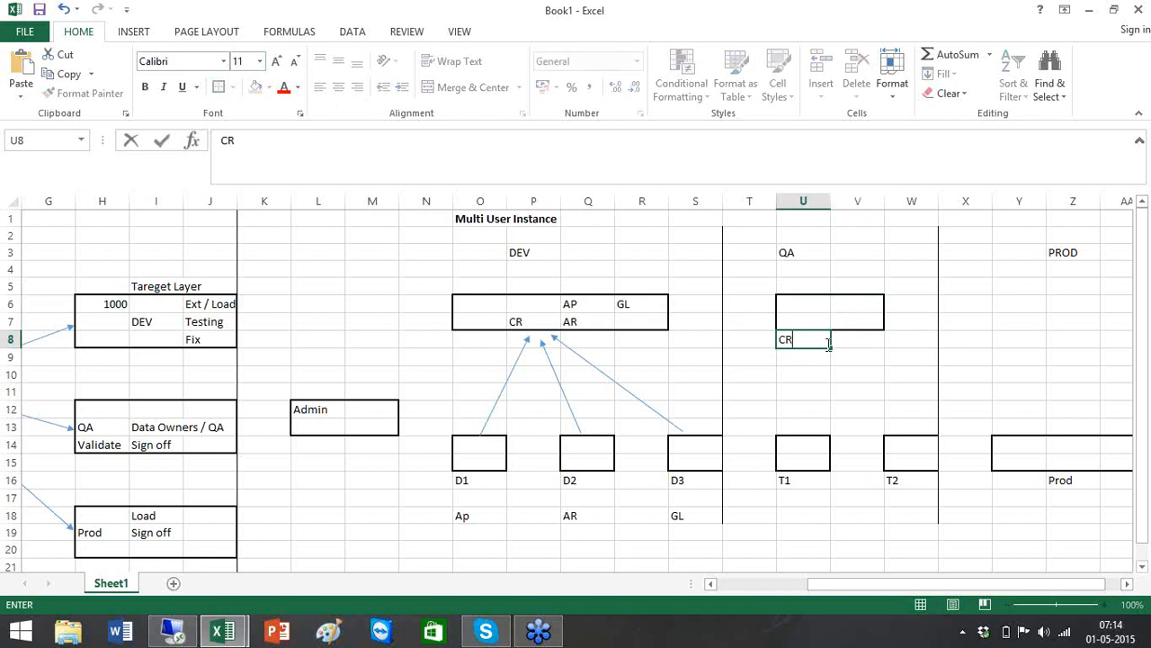
{"action": "left_click", "coordinate": [705, 343]}
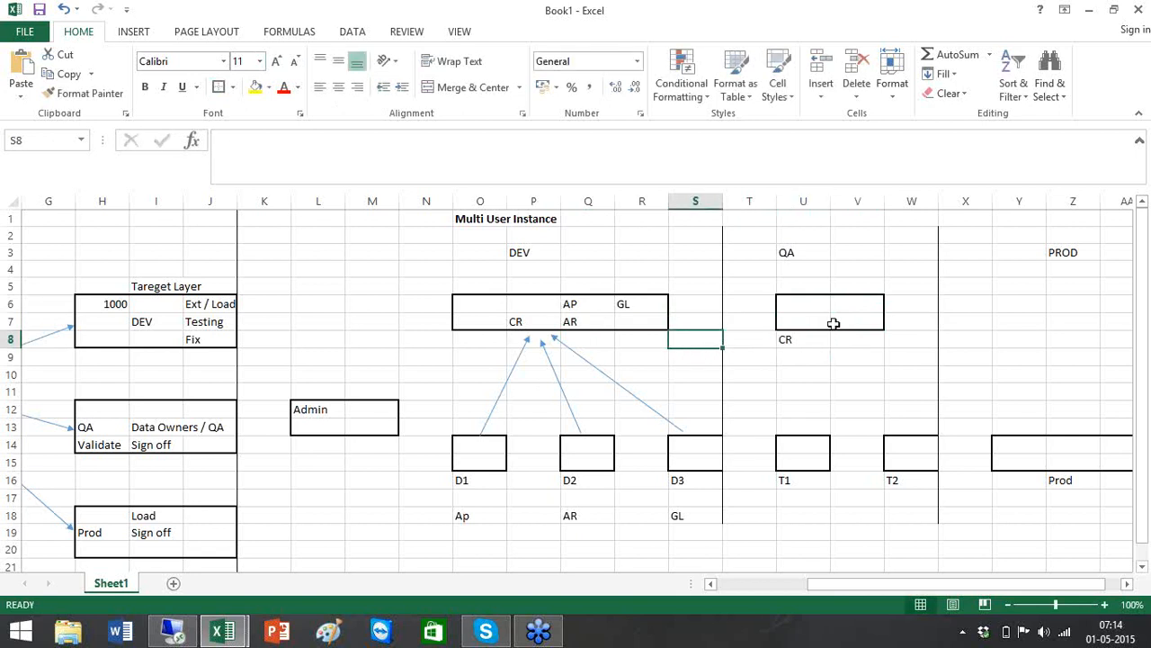
Draw arrows from the QA box down to the T1 and T2 boxes
{"action": "left_click", "coordinate": [133, 32]}
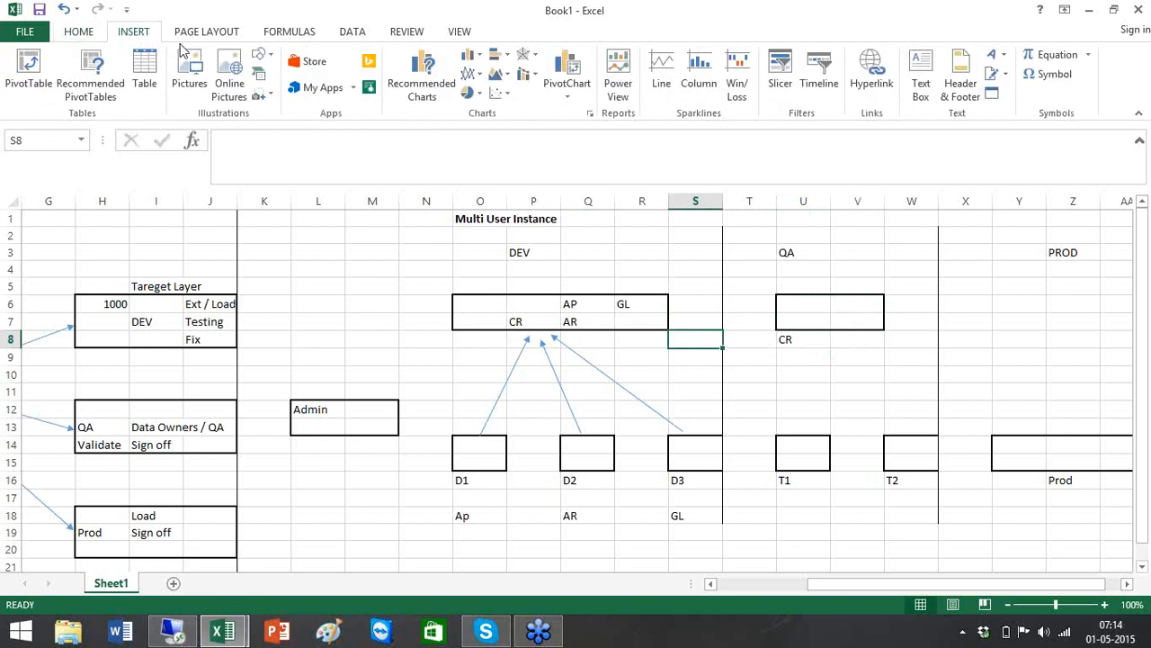
{"action": "left_click", "coordinate": [269, 57]}
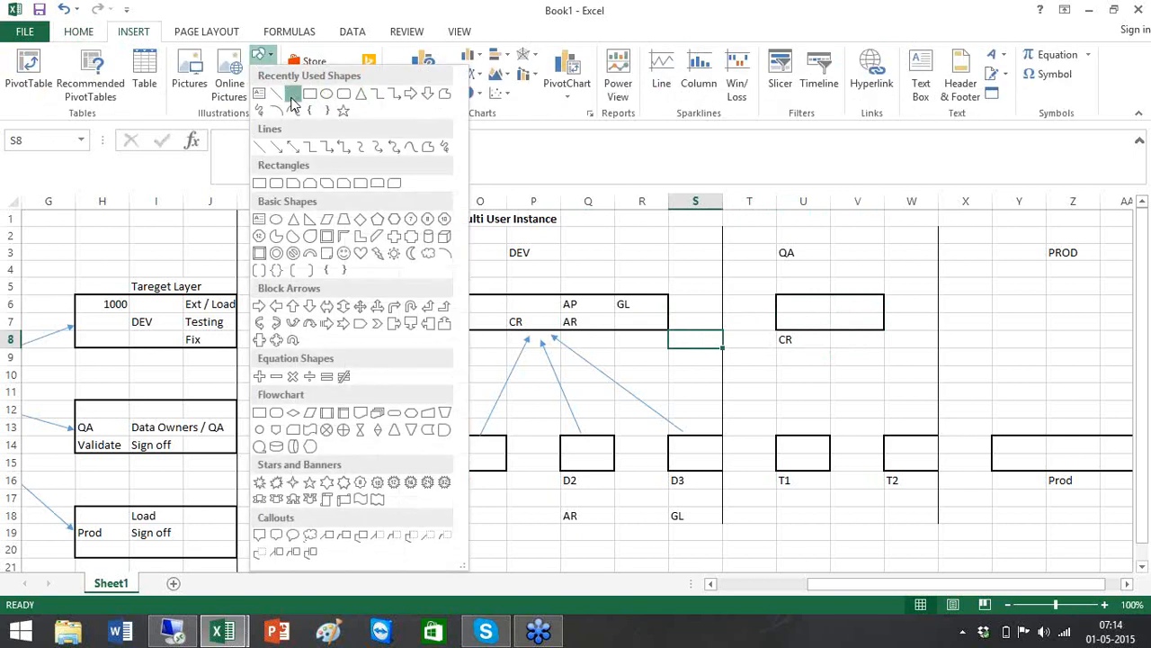
{"action": "left_click", "coordinate": [293, 94]}
{"action": "left_click_drag", "start_coordinate": [806, 335], "coordinate": [795, 427]}
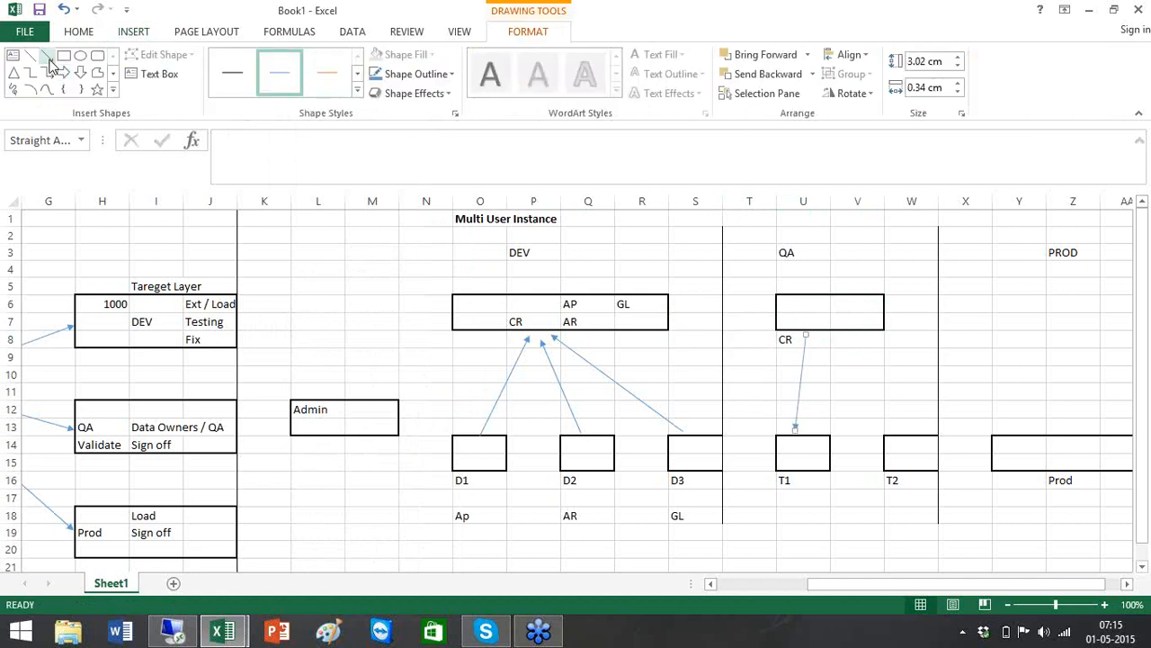
{"action": "left_click", "coordinate": [46, 56]}
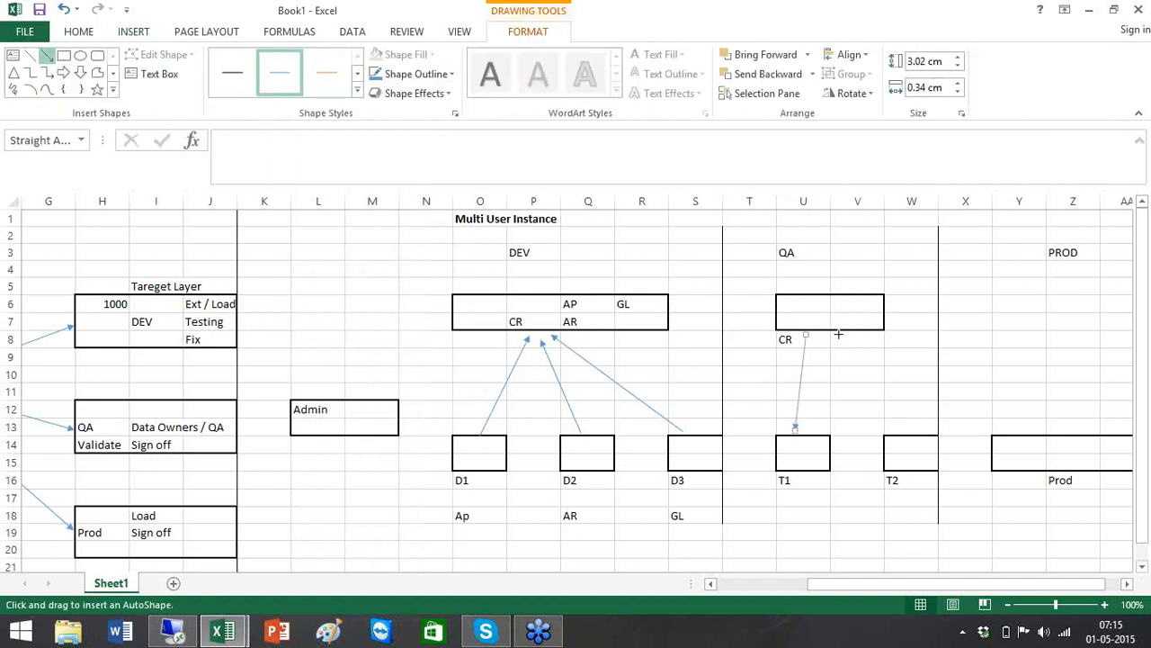
{"action": "left_click_drag", "start_coordinate": [838, 334], "coordinate": [911, 430]}
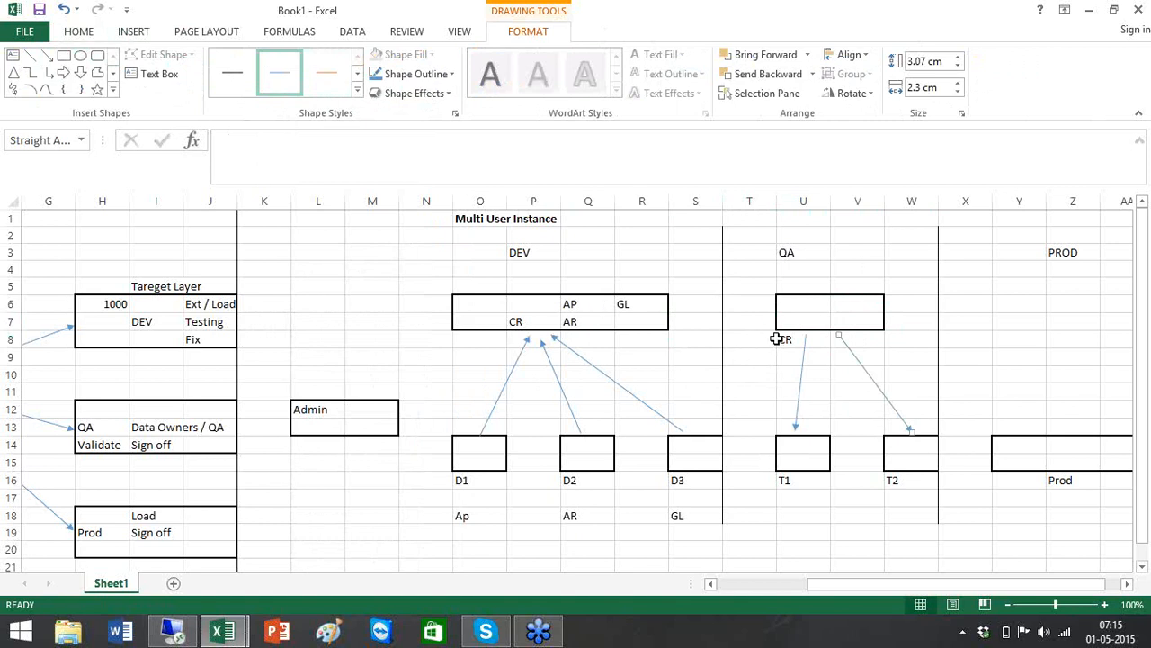
Draw a small oval in column S, send it to back, and label it CPR in S9
{"action": "left_click", "coordinate": [80, 56]}
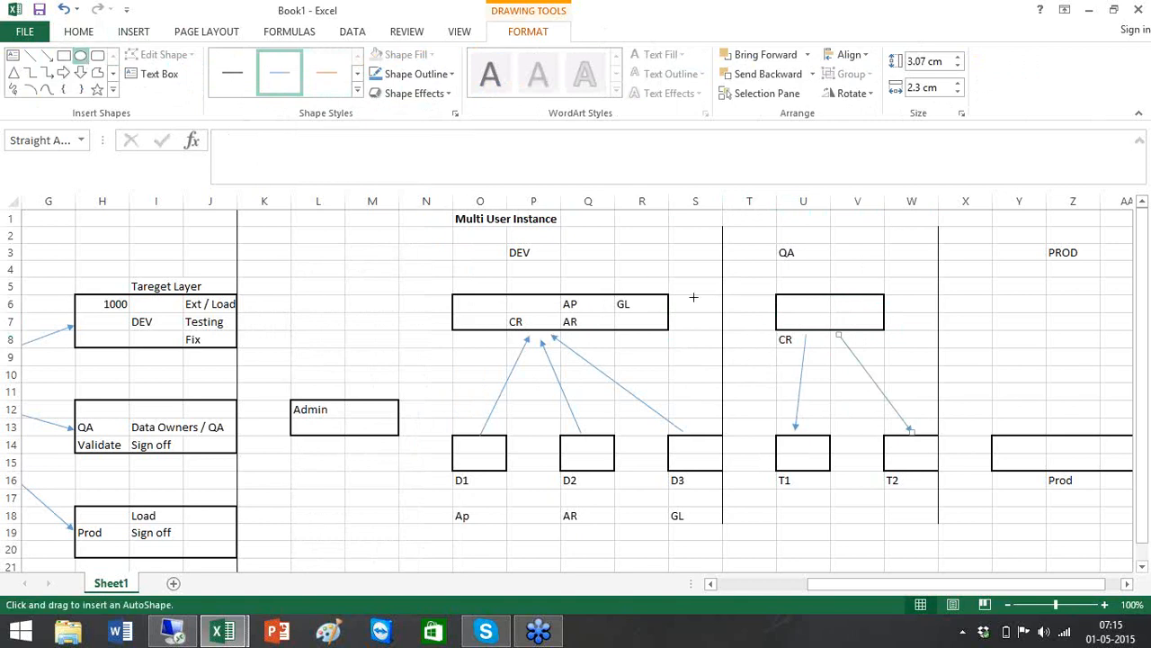
{"action": "mouse_move", "coordinate": [705, 358]}
{"action": "left_mouse_down"}
{"action": "mouse_move", "coordinate": [747, 403]}
{"action": "mouse_move", "coordinate": [685, 381]}
{"action": "left_mouse_up"}
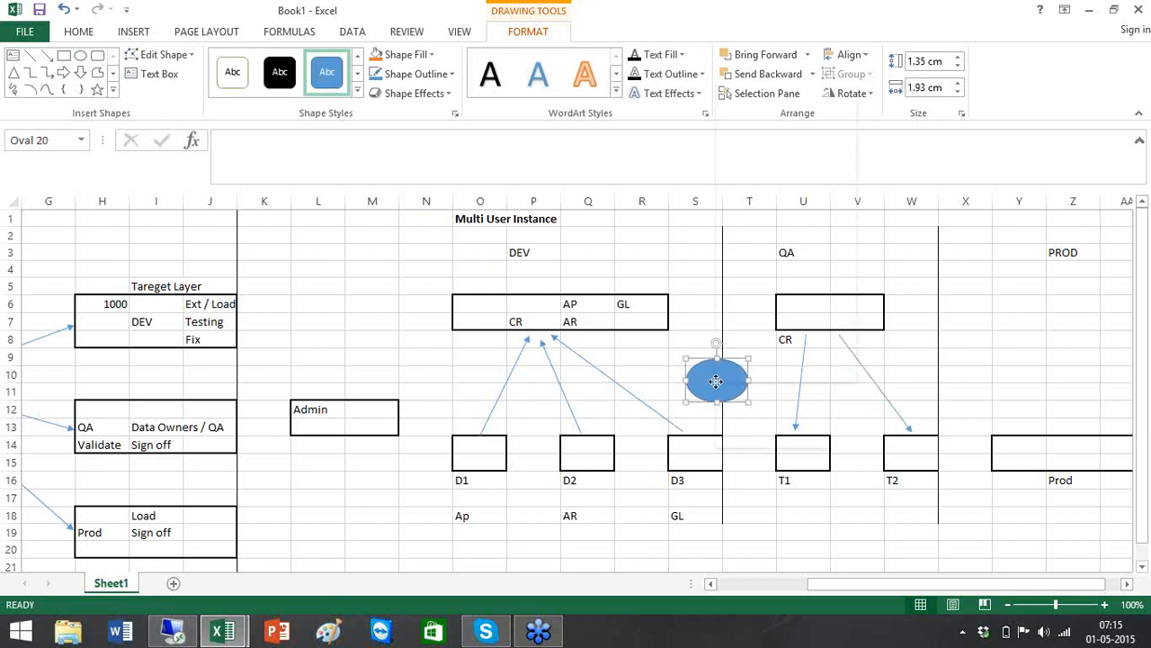
{"action": "right_click", "coordinate": [716, 382]}
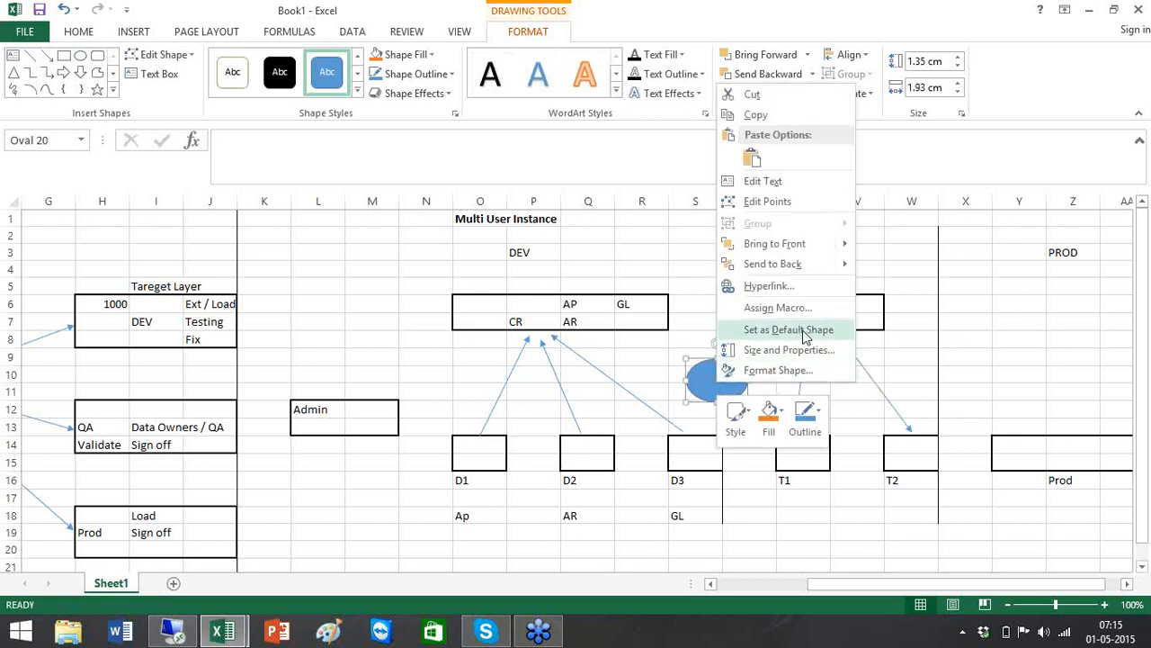
{"action": "left_click", "coordinate": [820, 270]}
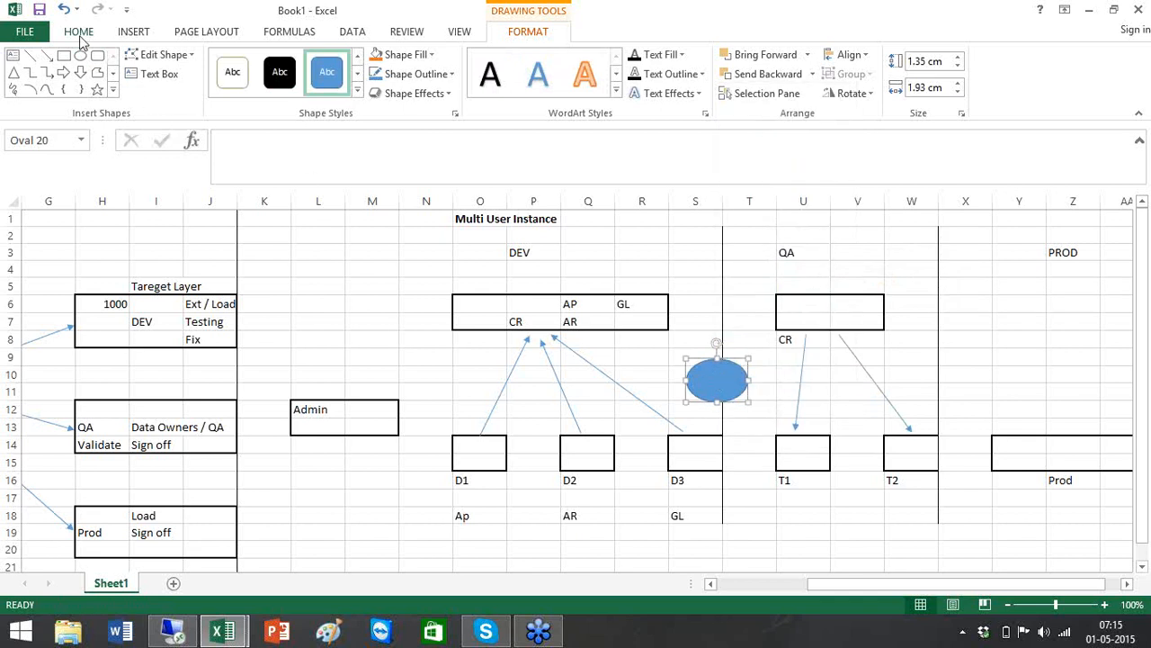
{"action": "left_click", "coordinate": [692, 343]}
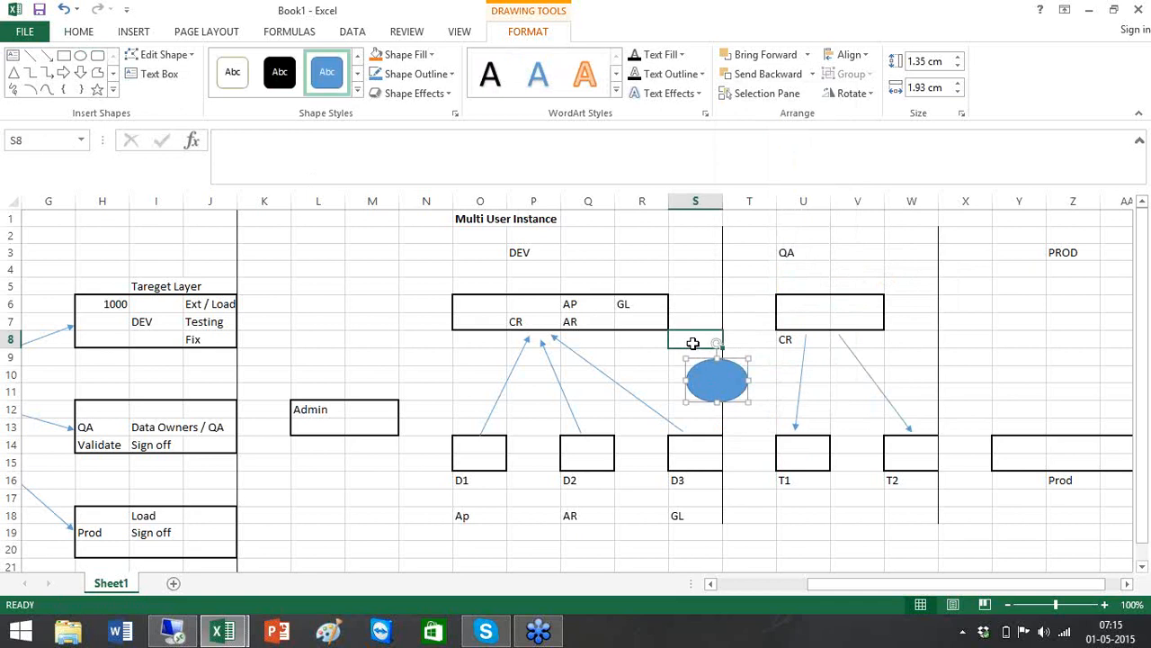
{"action": "left_click", "coordinate": [707, 355]}
{"action": "type", "text": "C"}
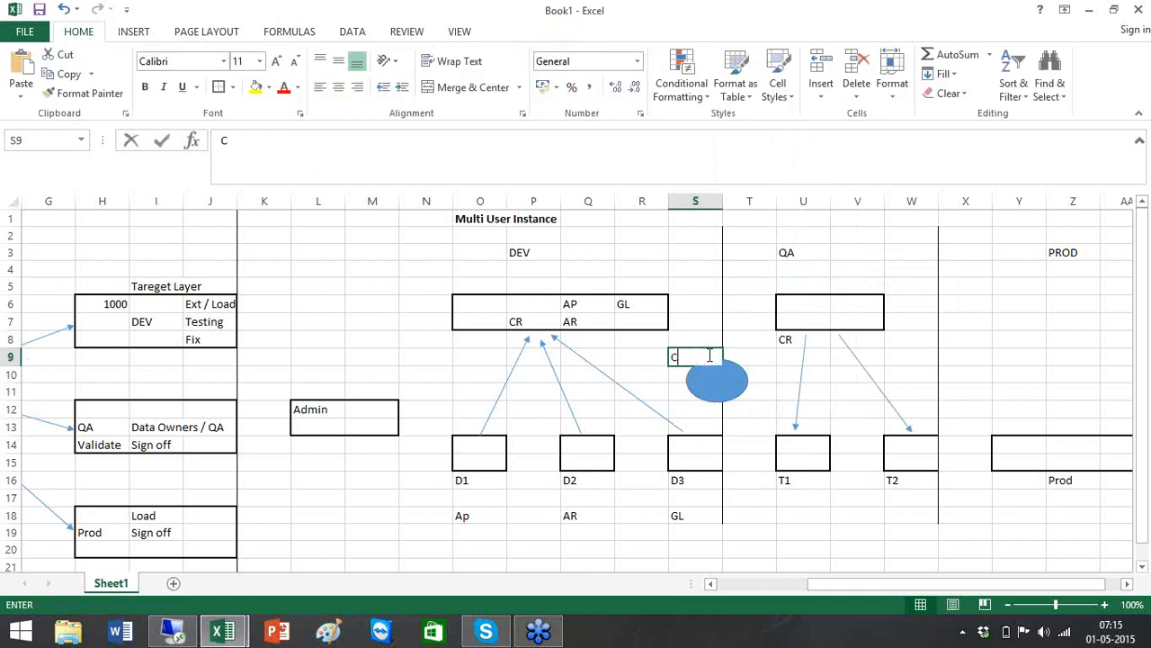
{"action": "type", "text": "RR"}
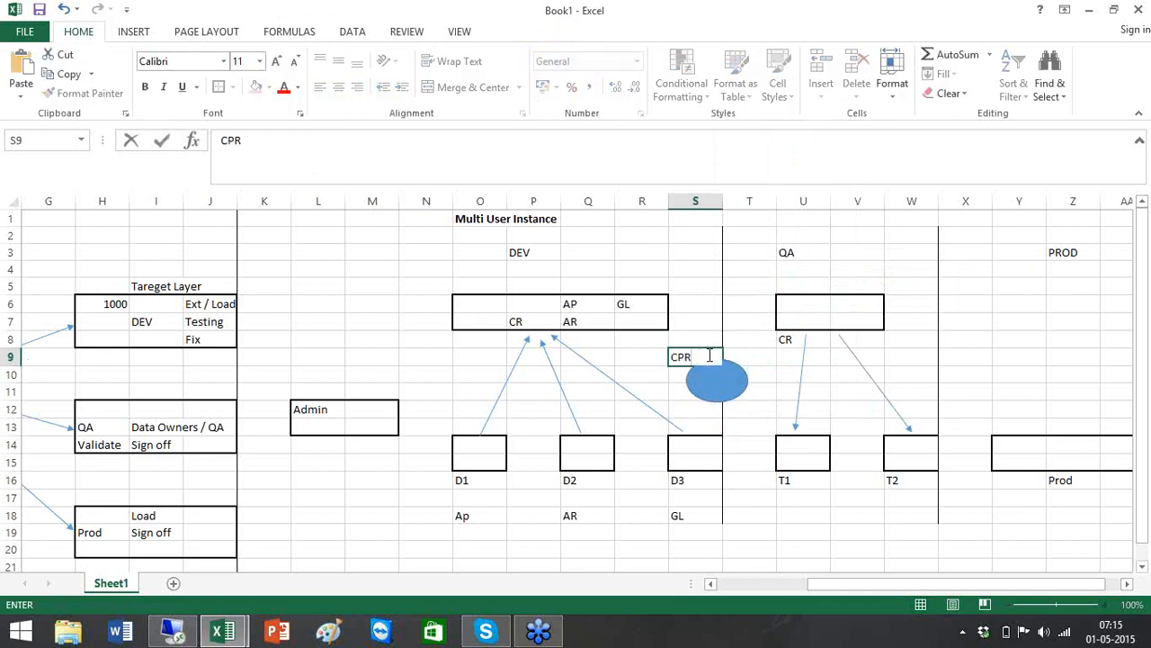
{"action": "left_click", "coordinate": [711, 306]}
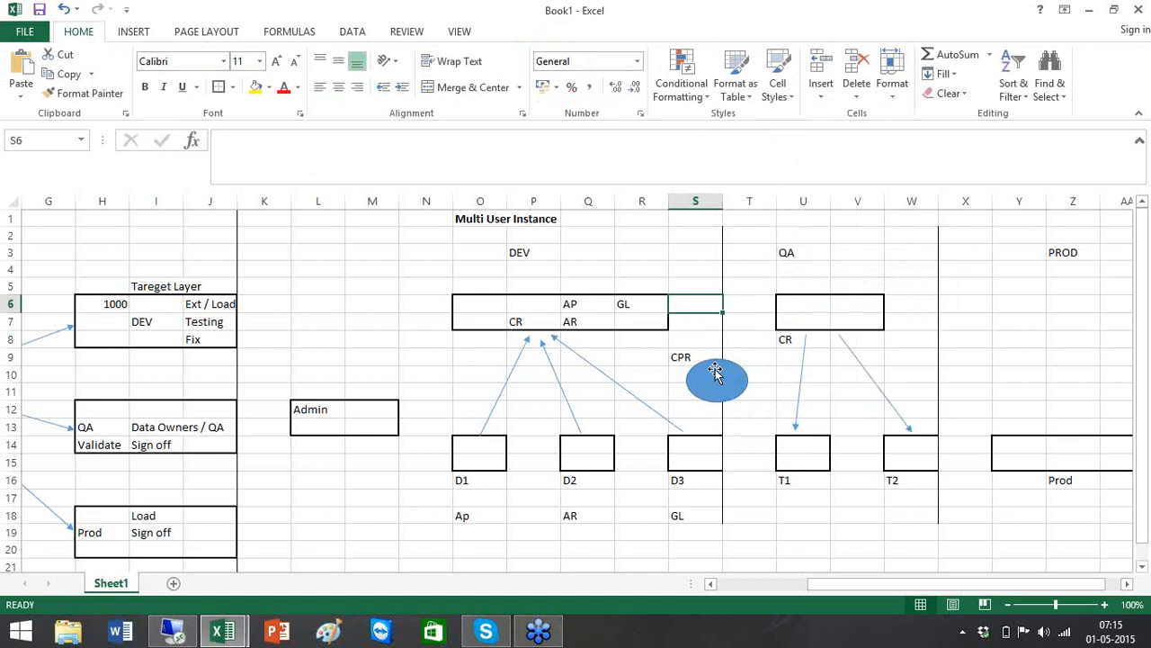
Draw arrows from the DEV box's AR cell to the CPR oval and from the oval to QA
{"action": "left_click", "coordinate": [135, 31]}
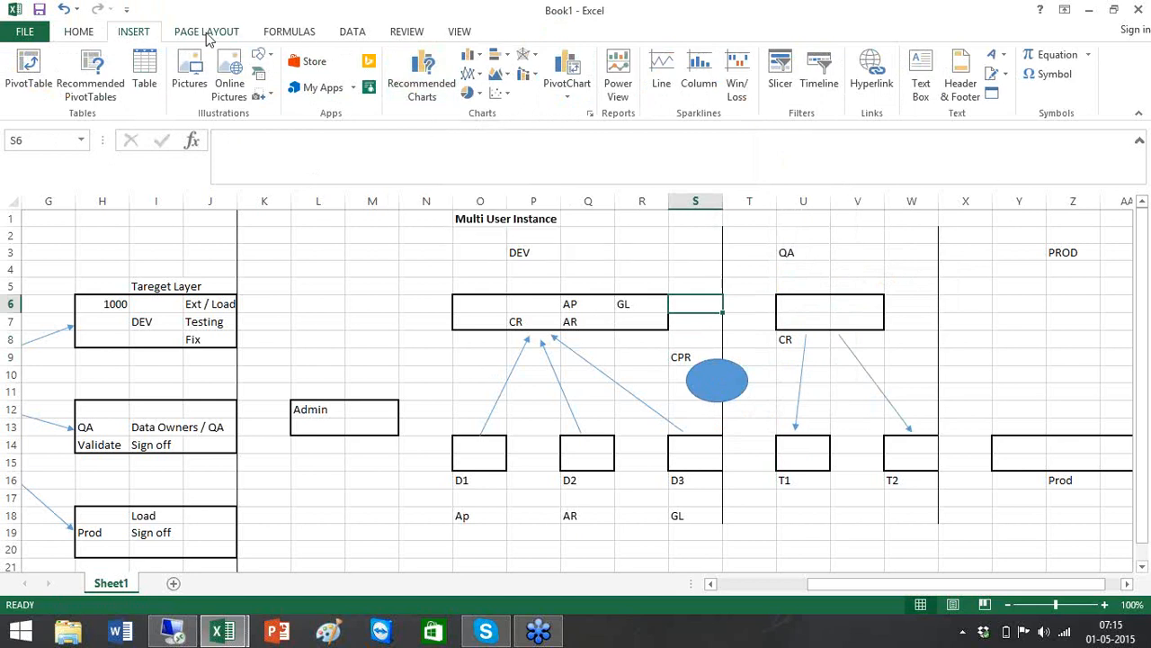
{"action": "left_click", "coordinate": [266, 59]}
{"action": "left_click", "coordinate": [293, 93]}
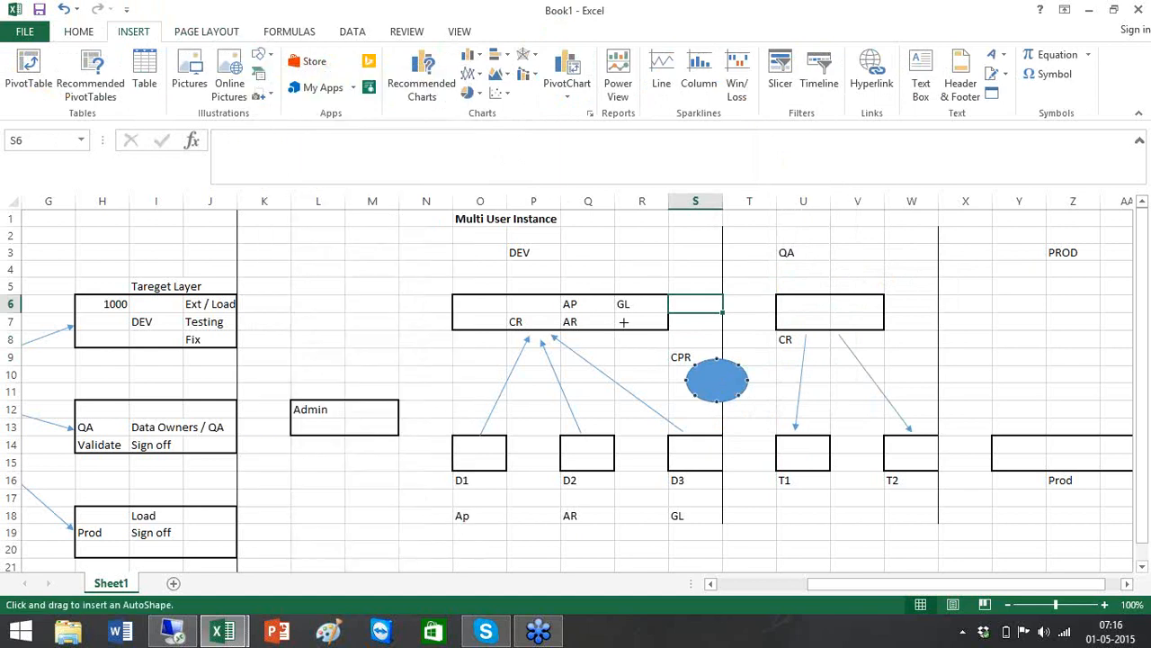
{"action": "left_click_drag", "start_coordinate": [622, 321], "coordinate": [702, 376]}
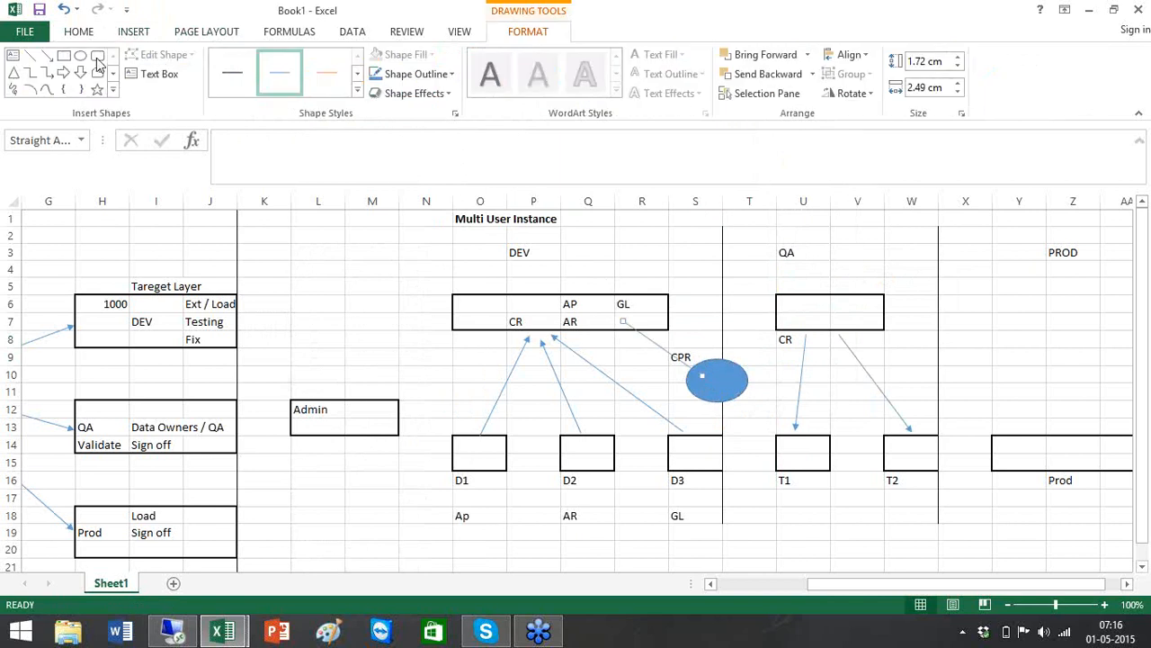
{"action": "left_click", "coordinate": [50, 56]}
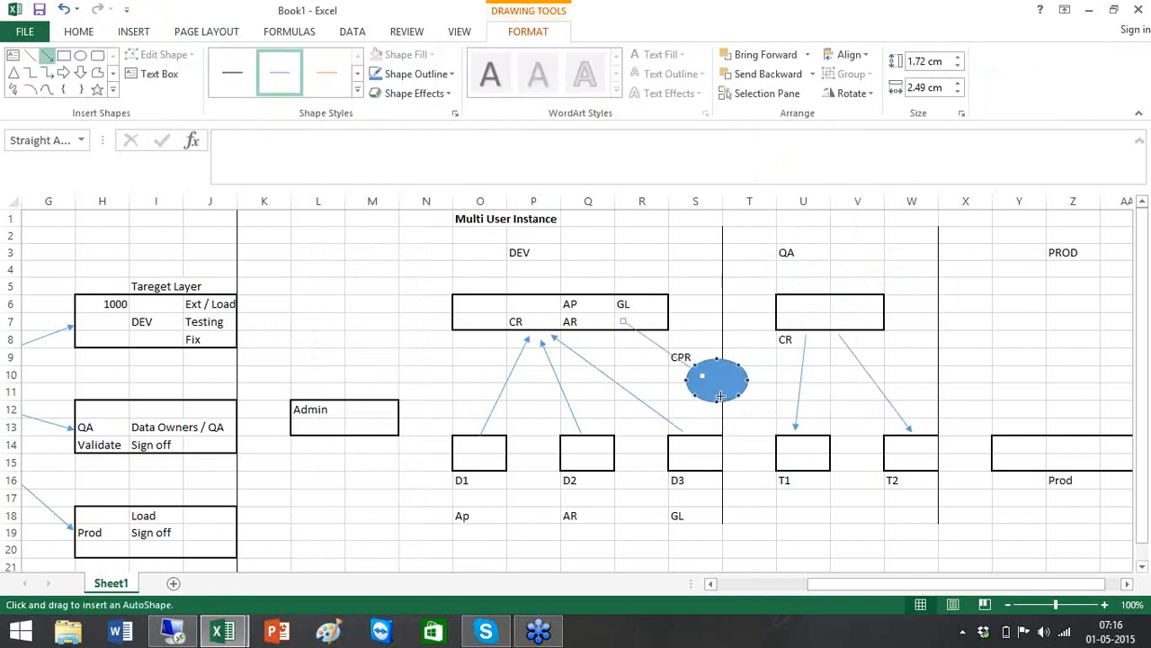
{"action": "left_click_drag", "start_coordinate": [724, 387], "coordinate": [809, 321]}
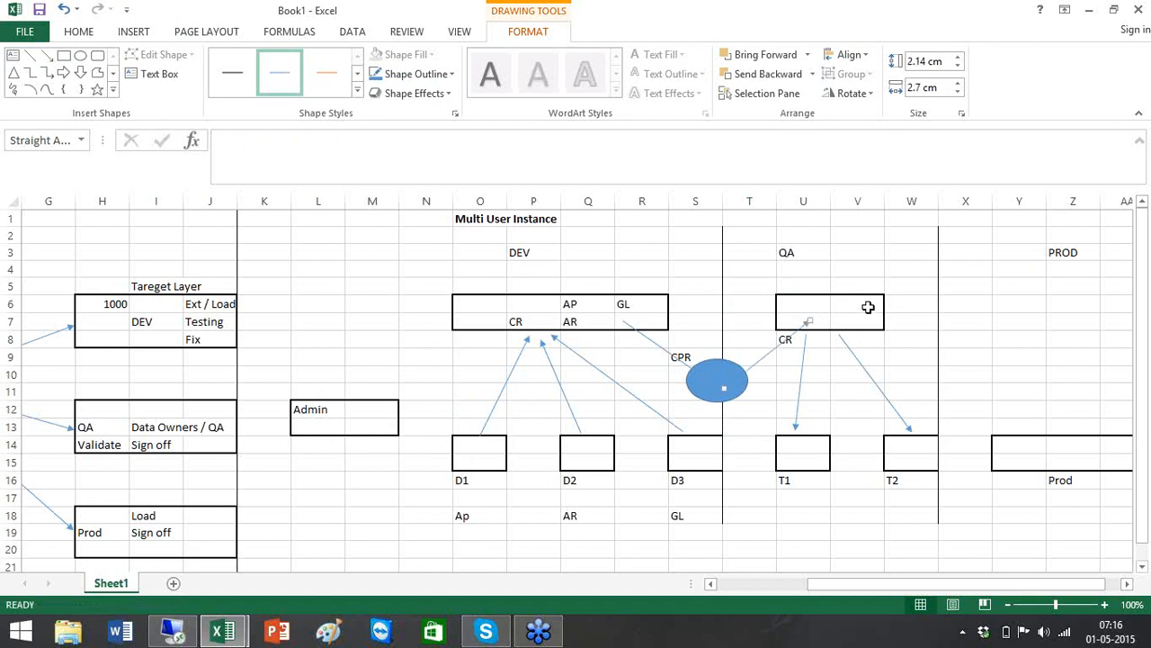
{"action": "left_click", "coordinate": [865, 306]}
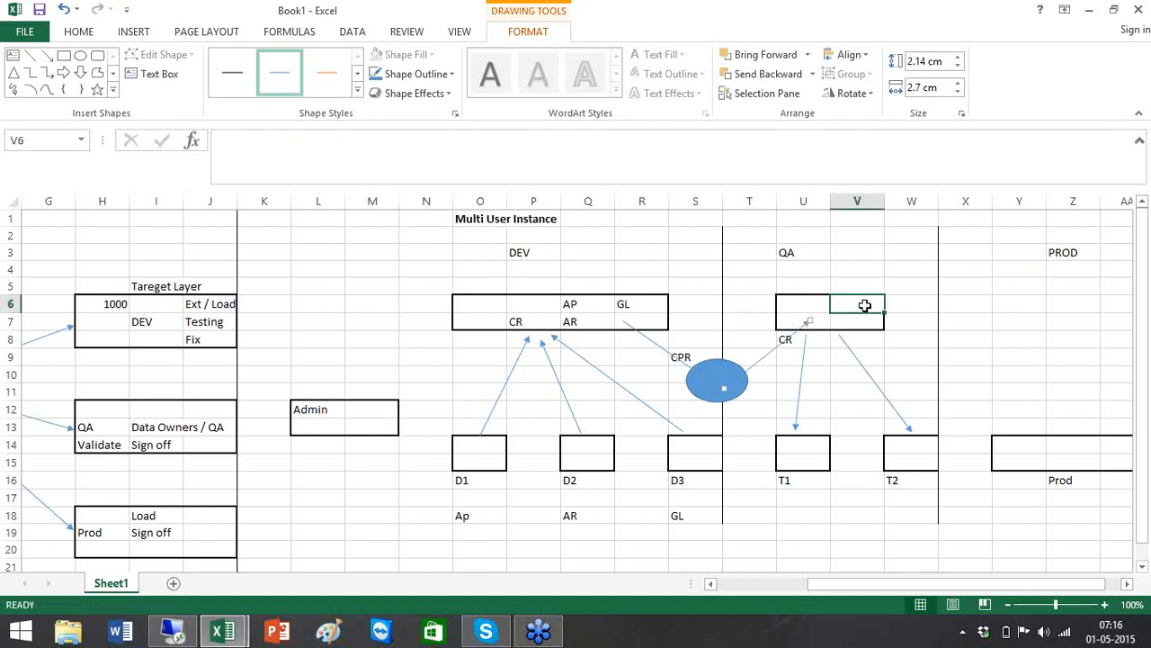
Enter AP in U6, AR in U7 and GL in V6 inside the QA box
{"action": "left_click", "coordinate": [818, 306]}
{"action": "type", "text": "AP"}
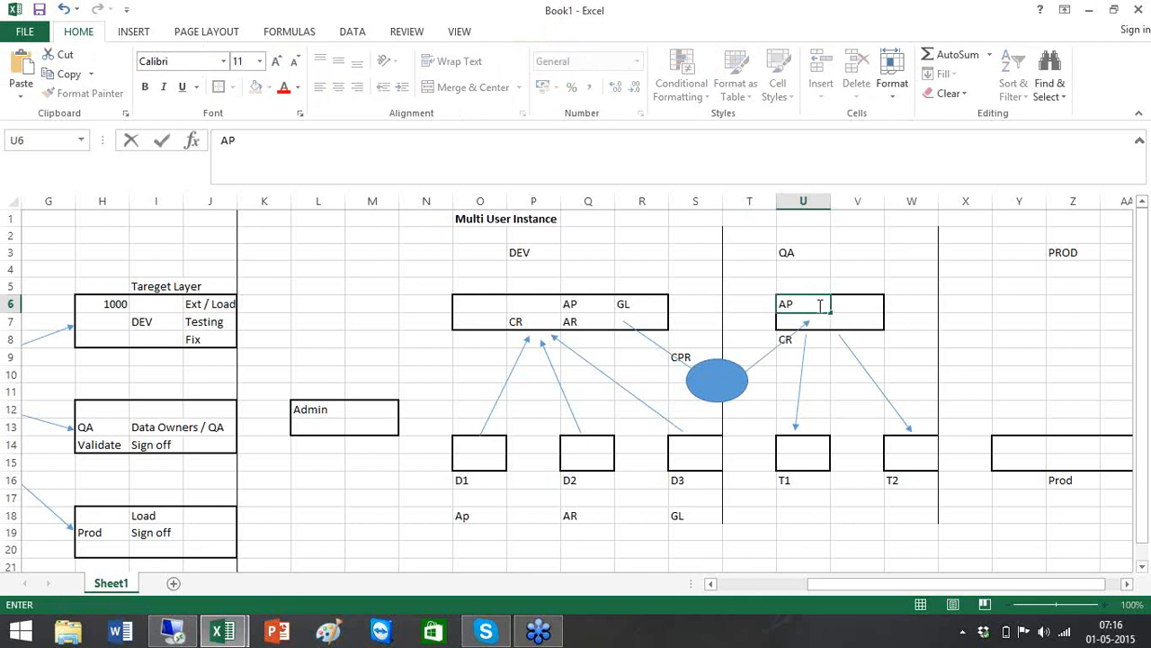
{"action": "key", "text": "Return"}
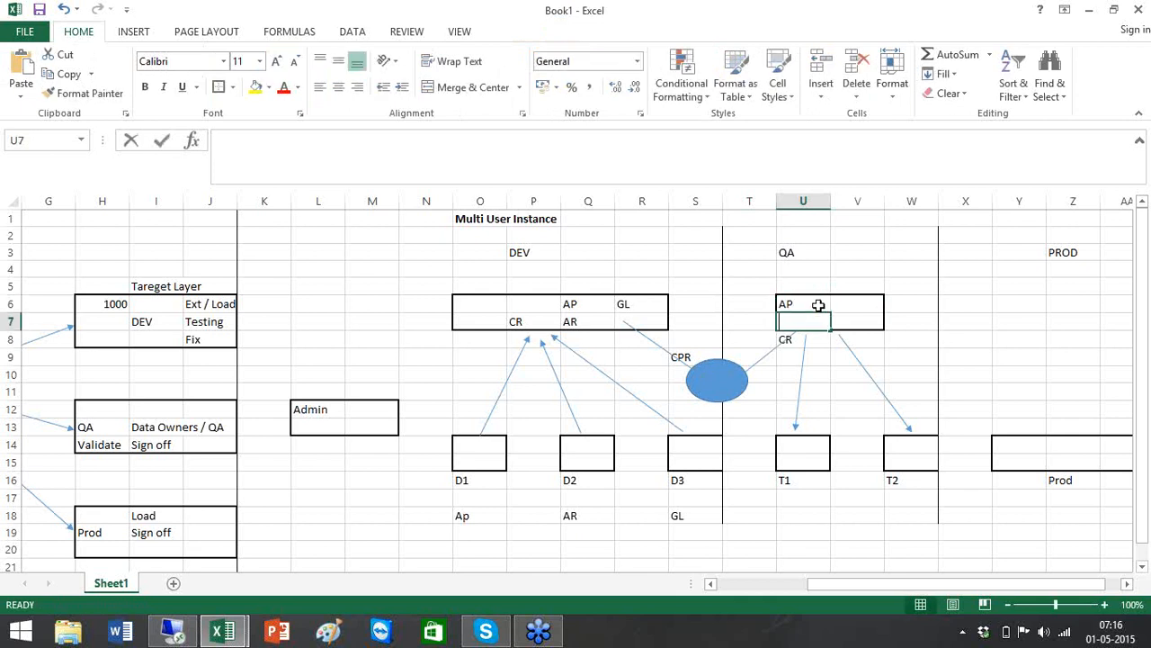
{"action": "type", "text": "AR"}
{"action": "left_click", "coordinate": [853, 306]}
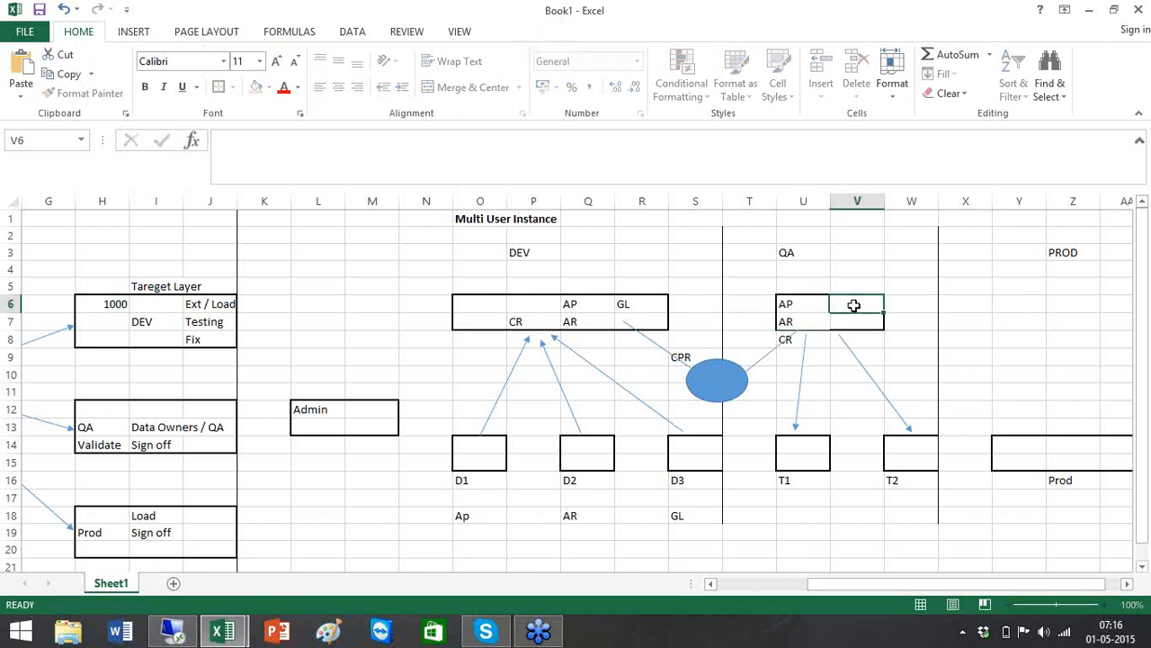
{"action": "type", "text": "GL"}
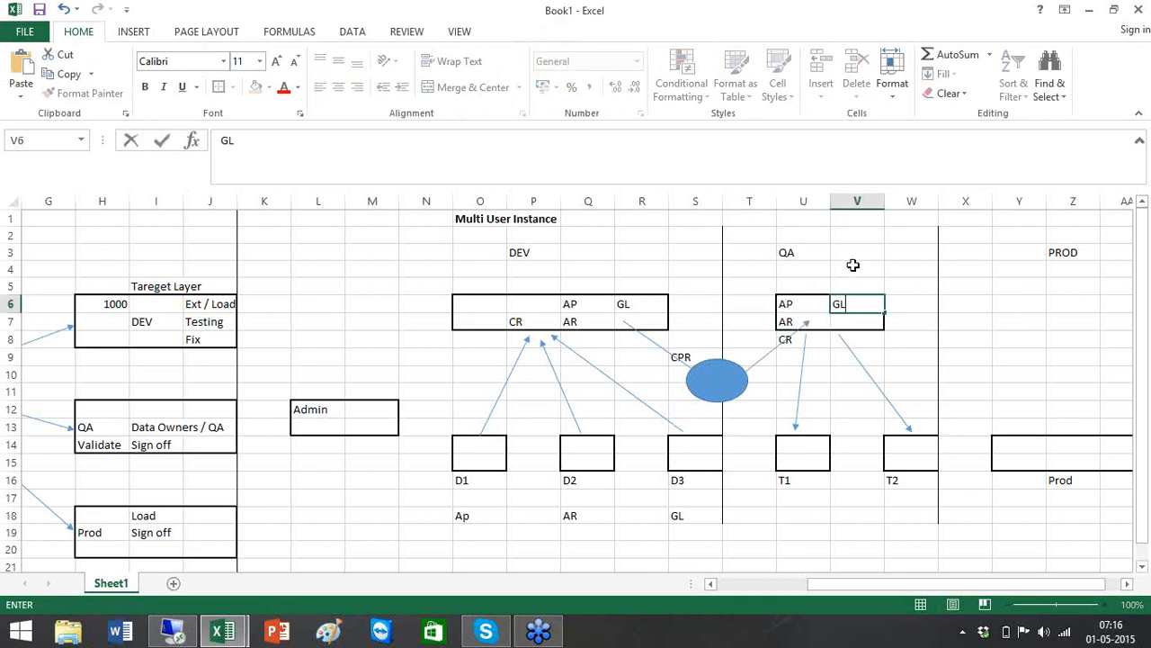
{"action": "left_click", "coordinate": [852, 264]}
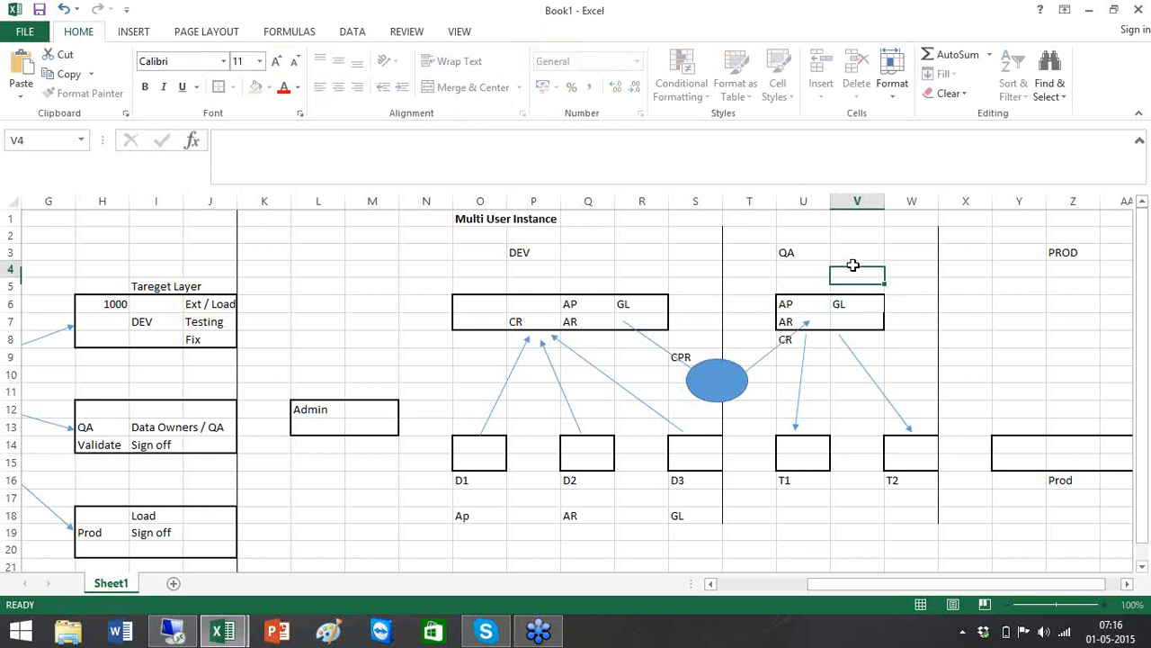
Enter AP in the T1 box, AR in the T2 box, and GL below AP in T1
{"action": "left_click", "coordinate": [810, 450]}
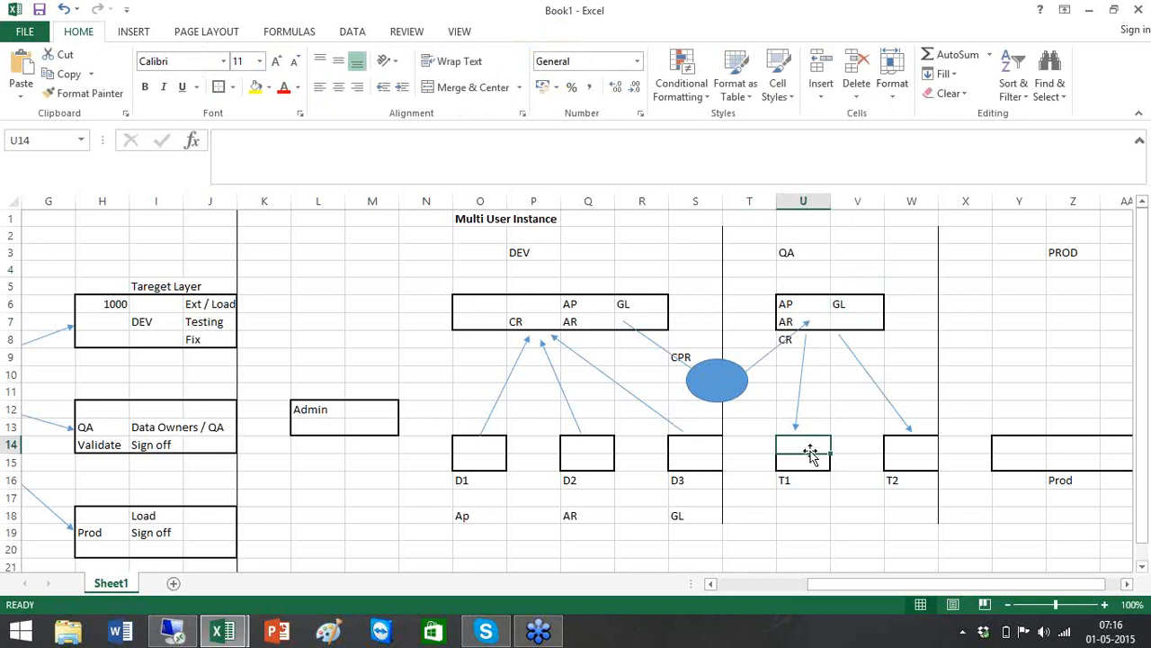
{"action": "type", "text": "AP"}
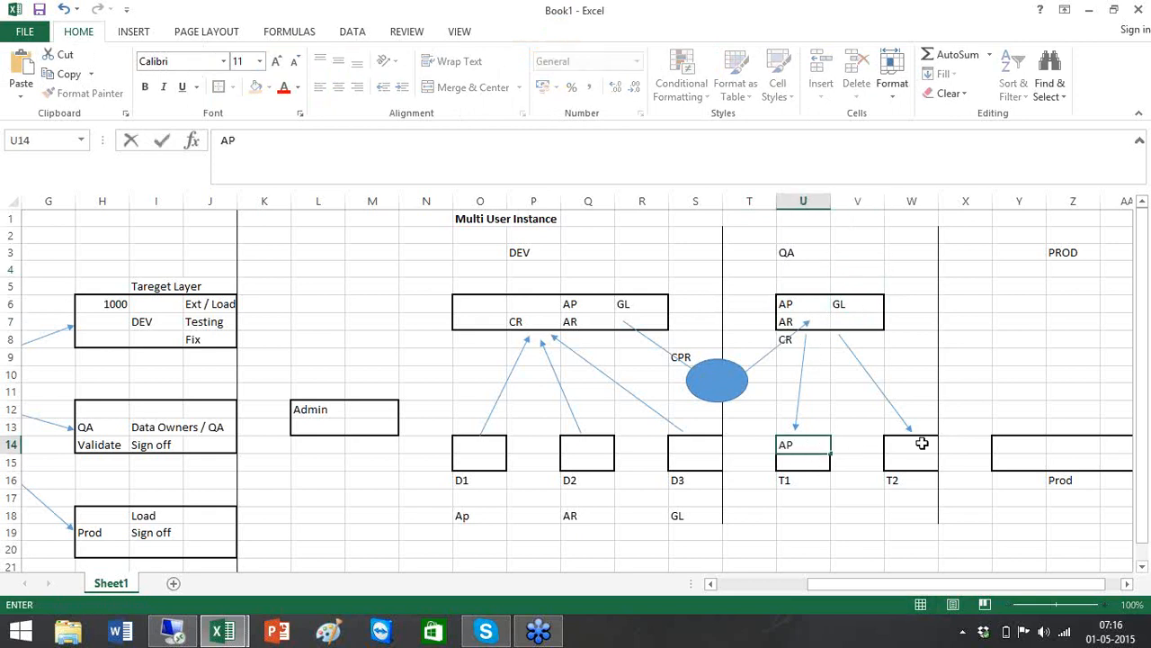
{"action": "left_click", "coordinate": [922, 443]}
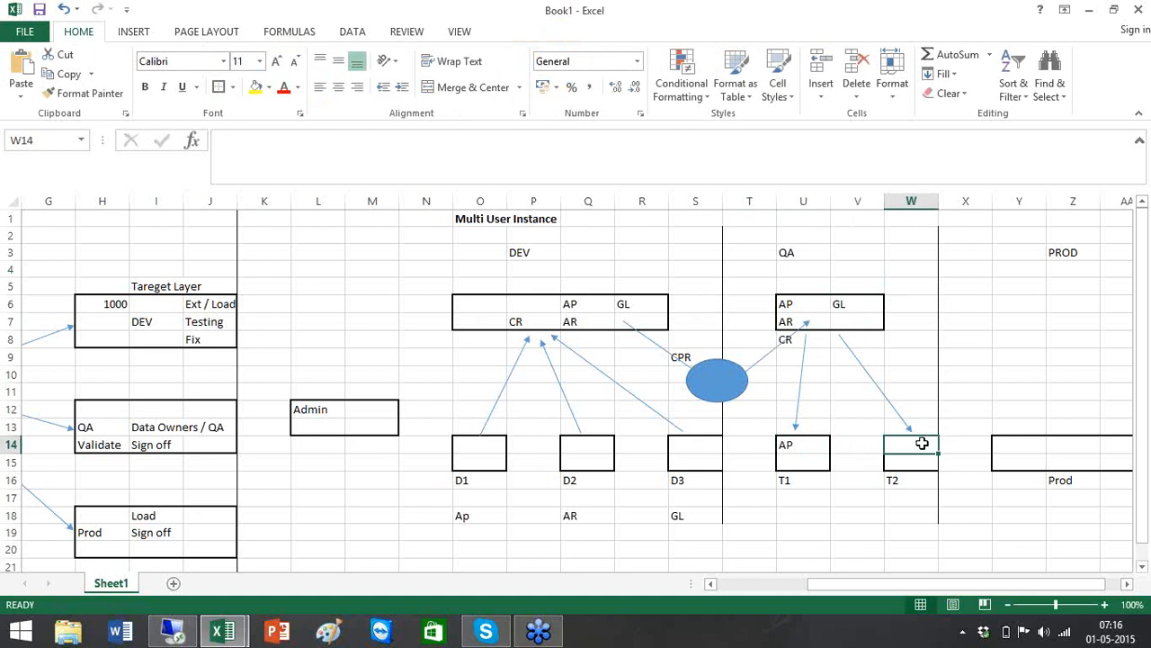
{"action": "type", "text": "AR"}
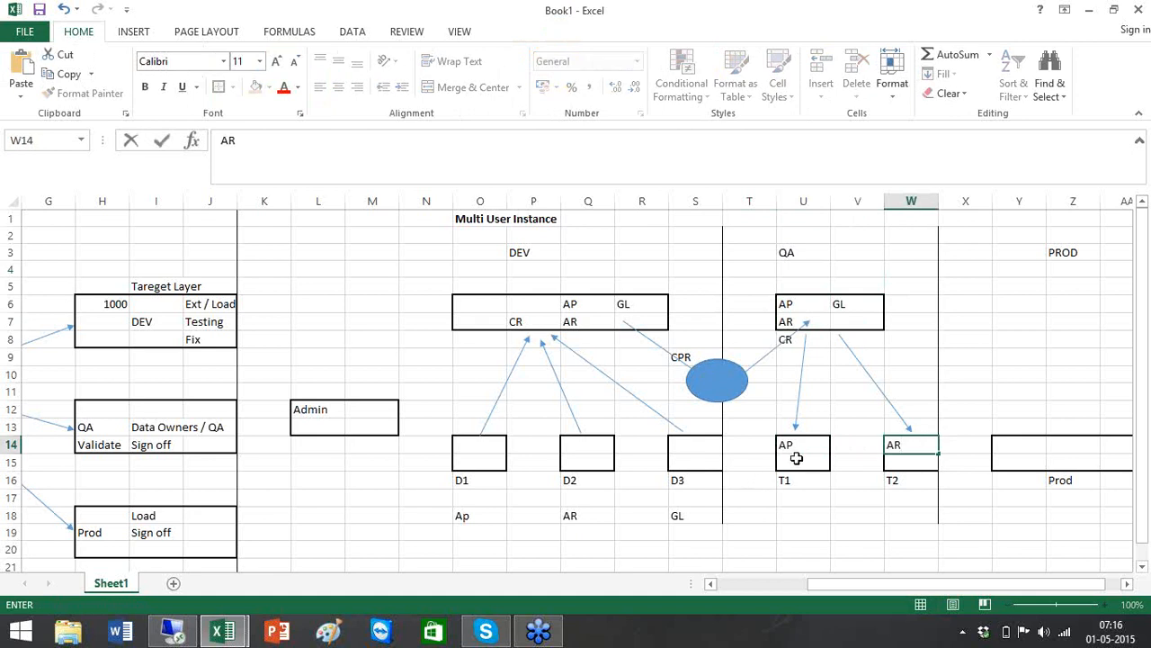
{"action": "left_click", "coordinate": [797, 459]}
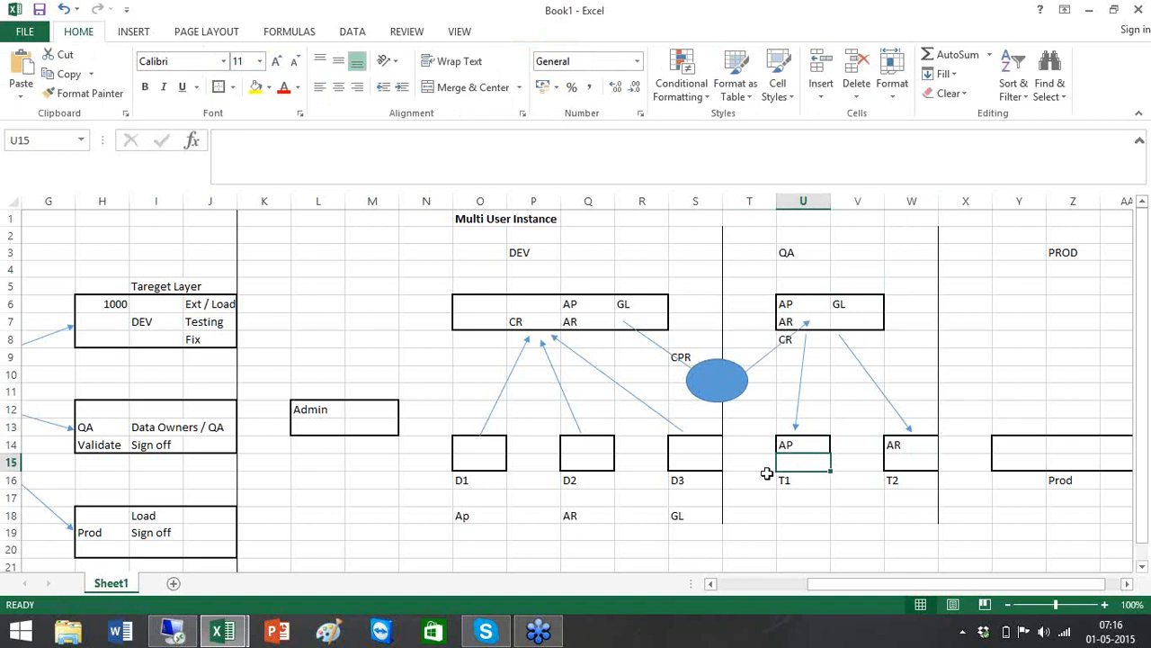
{"action": "type", "text": "GL"}
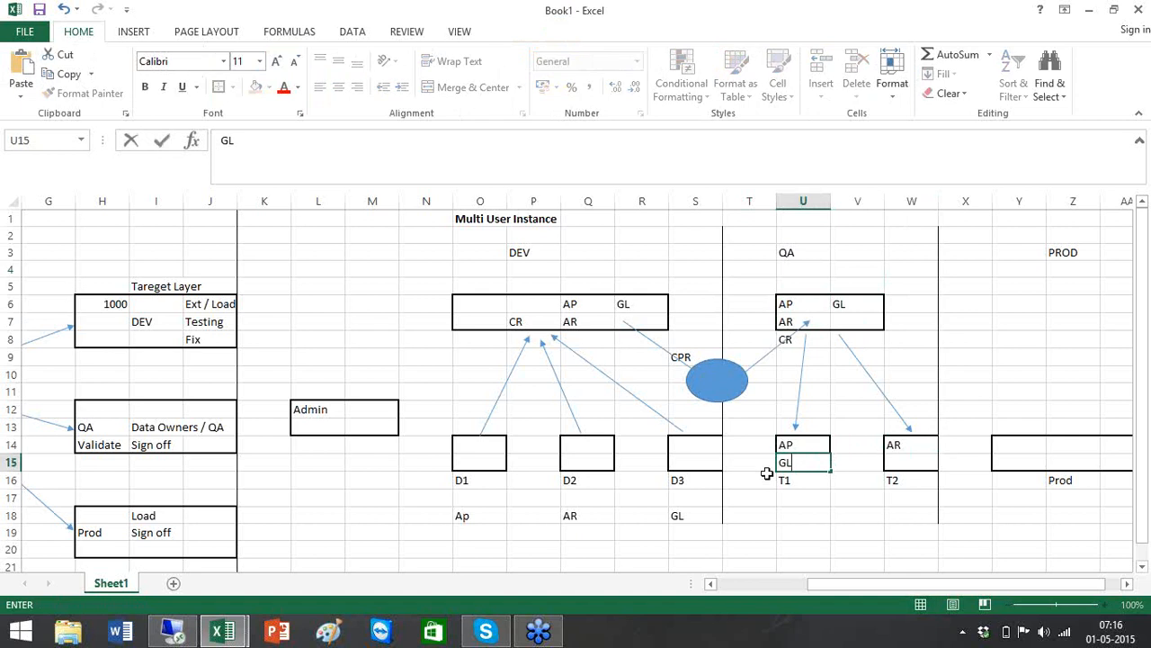
{"action": "left_click", "coordinate": [801, 516]}
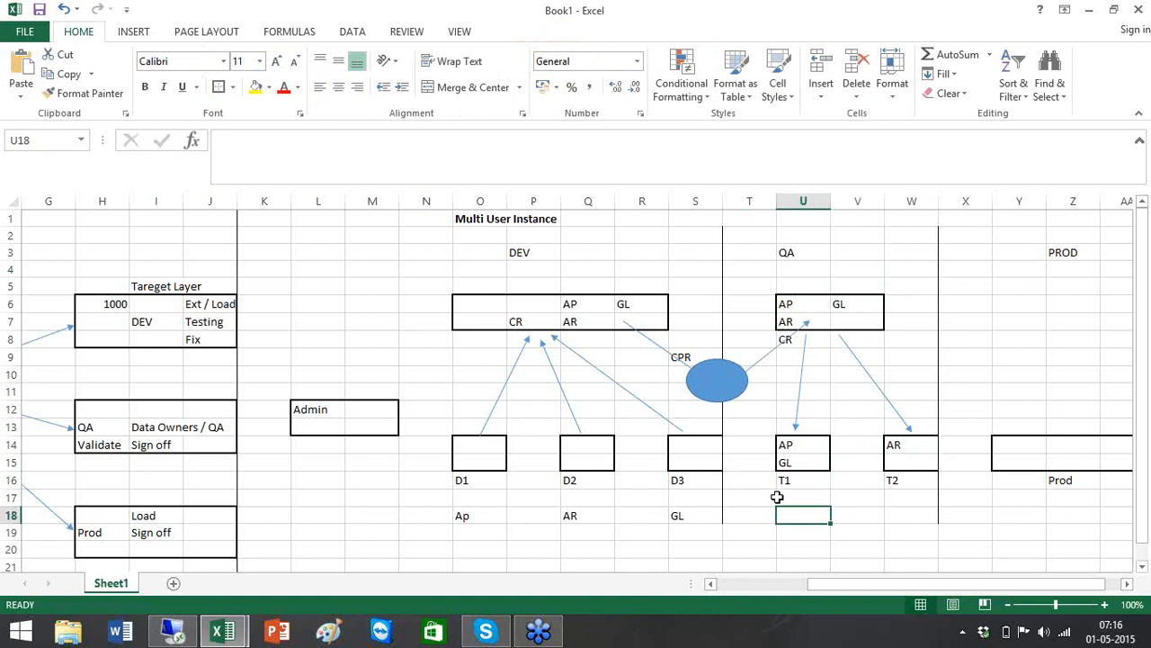
Enter Defects and Ticket # in the two rows below the T1 label
{"action": "type", "text": "Defects"}
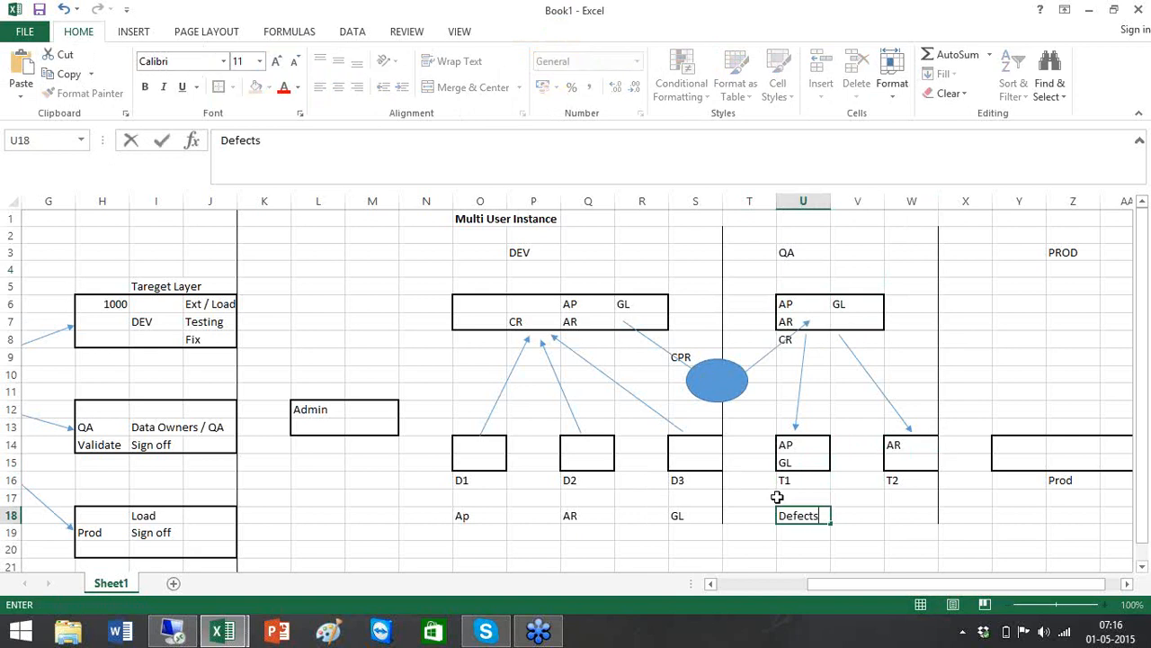
{"action": "key", "text": "Return"}
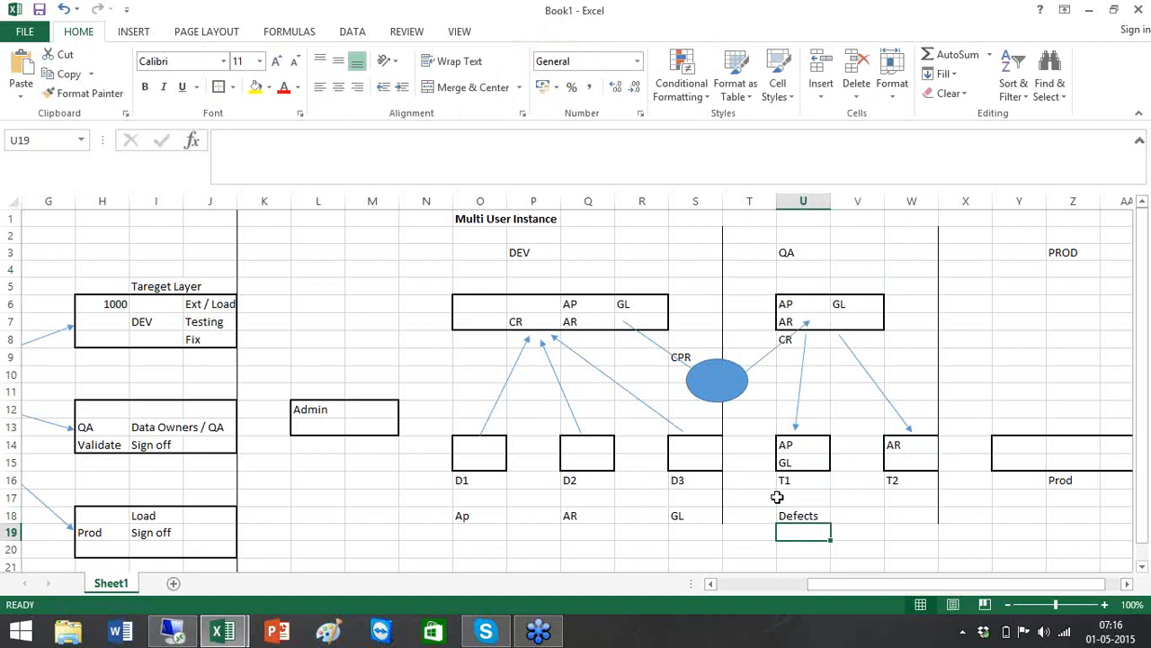
{"action": "type", "text": "Ticket"}
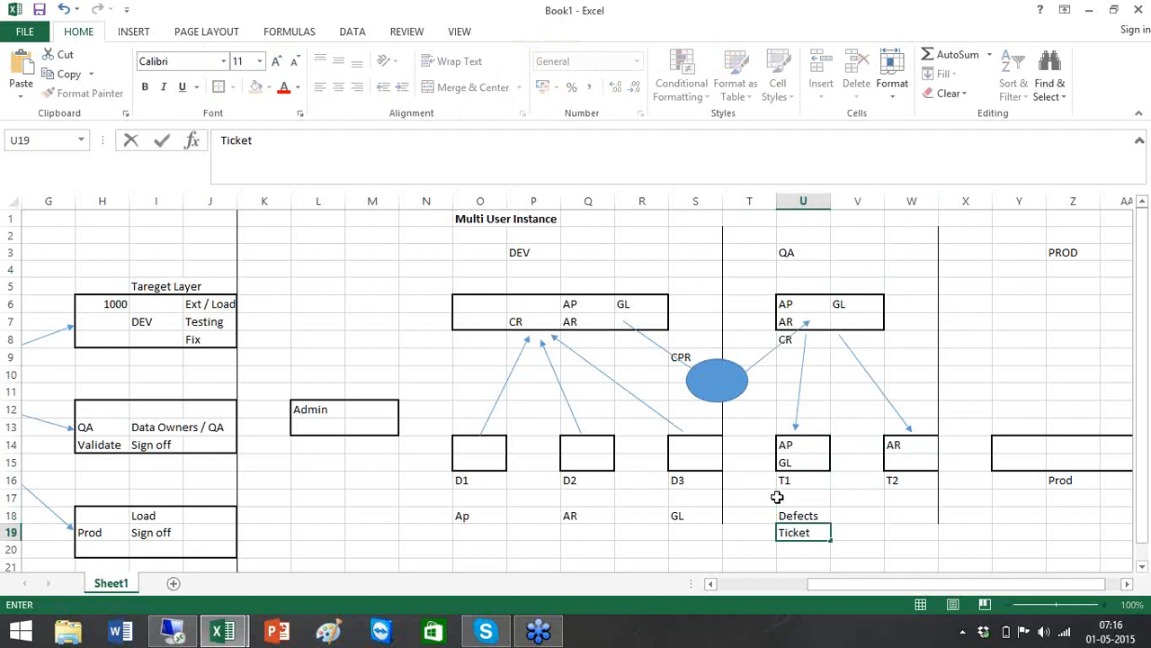
{"action": "type", "text": " #"}
{"action": "left_click", "coordinate": [473, 521]}
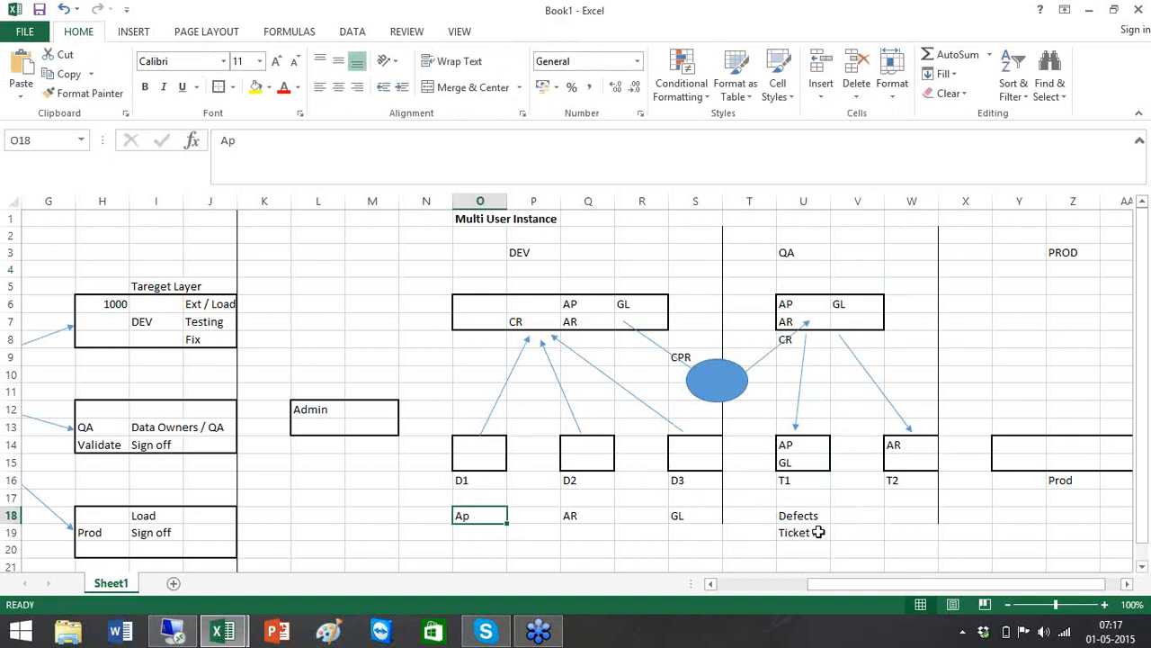
Trace the AP module from the D1 label through the DEV, QA and T1 boxes
{"action": "left_click", "coordinate": [819, 532]}
{"action": "left_click", "coordinate": [461, 525]}
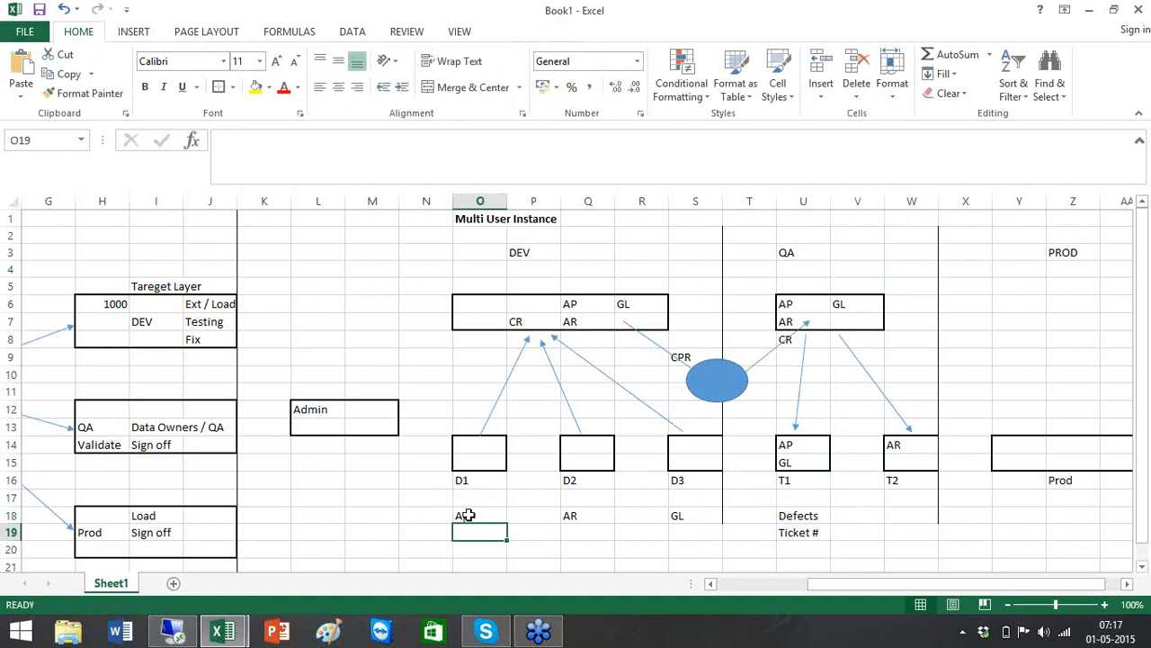
{"action": "left_click", "coordinate": [468, 515]}
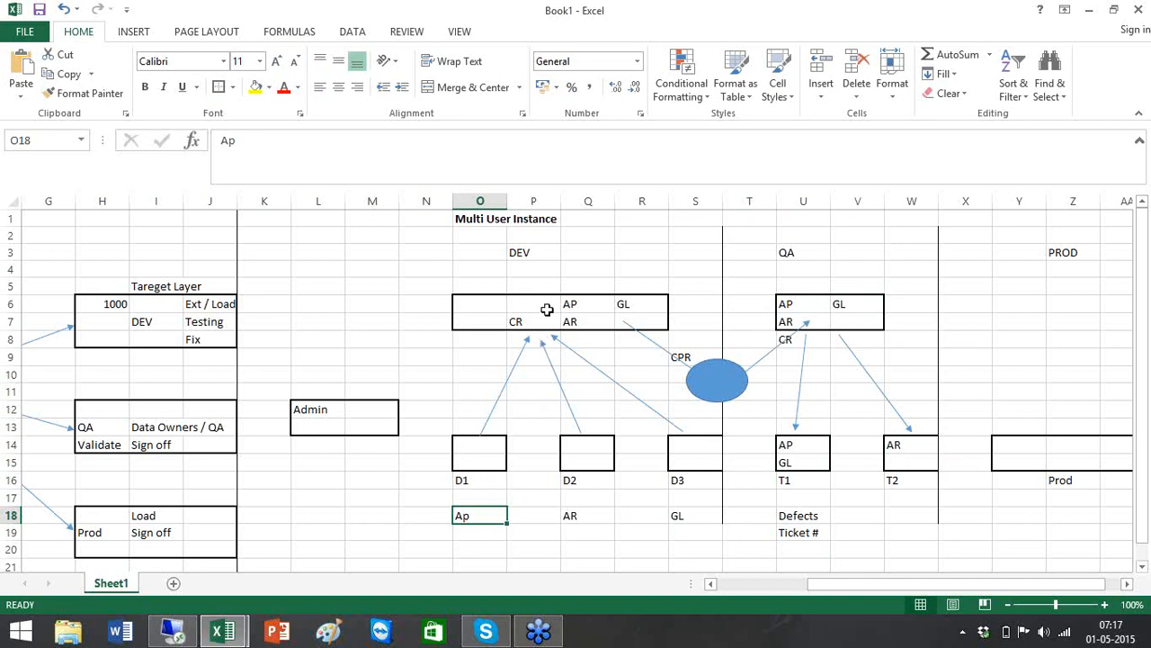
{"action": "left_click", "coordinate": [570, 306]}
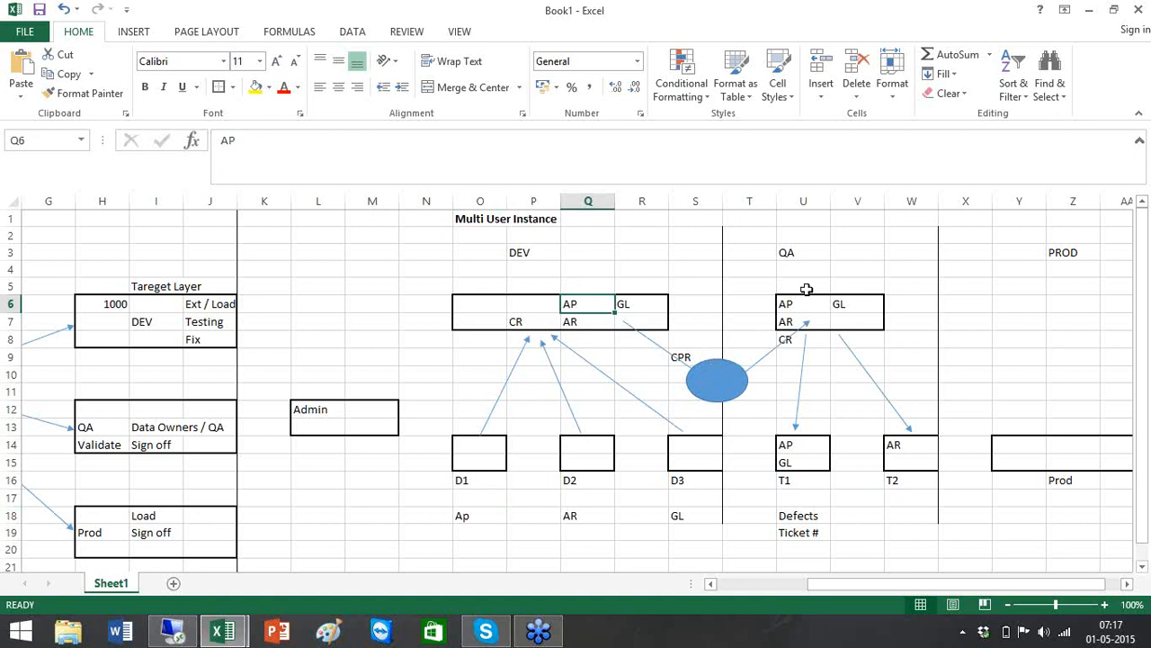
{"action": "left_click", "coordinate": [806, 301]}
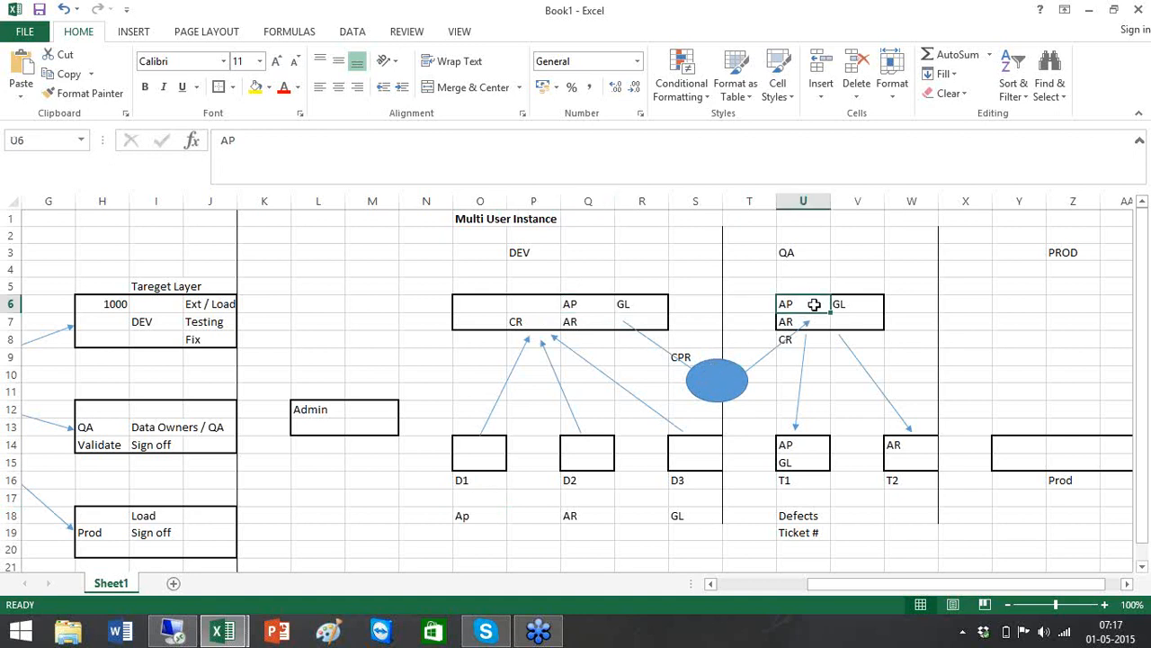
{"action": "left_click", "coordinate": [799, 446]}
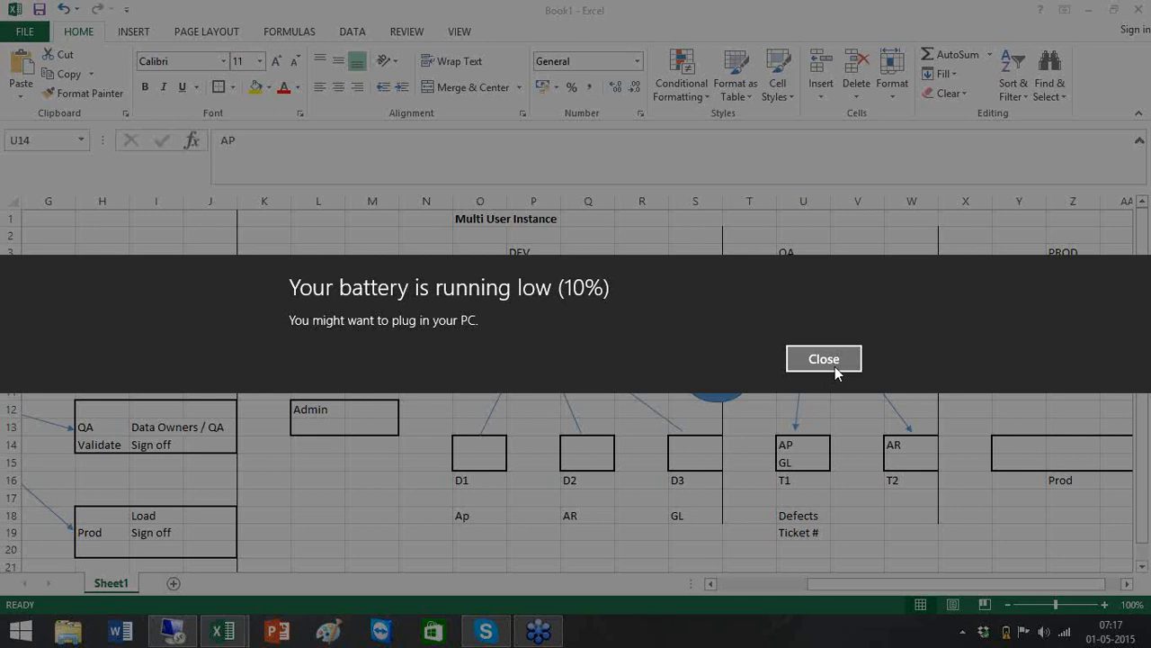
{"action": "left_click", "coordinate": [835, 366]}
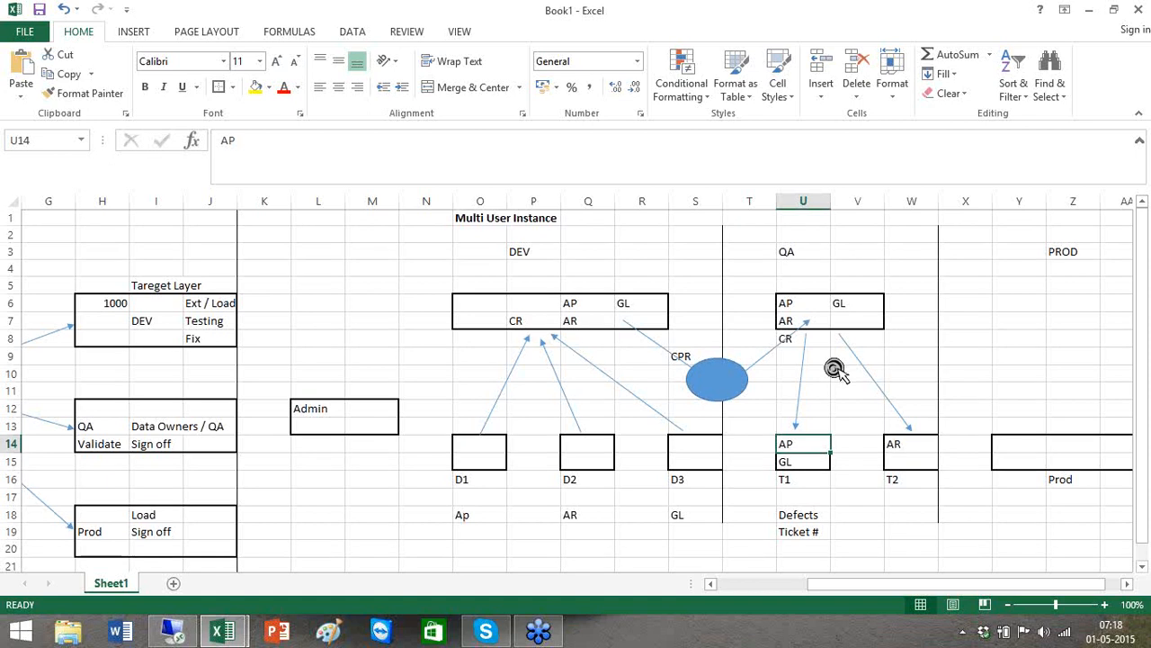
{"action": "scroll", "coordinate": [834, 367], "scroll_direction": "down", "scroll_amount": 7}
{"action": "scroll", "coordinate": [834, 367], "scroll_direction": "up", "scroll_amount": 7}
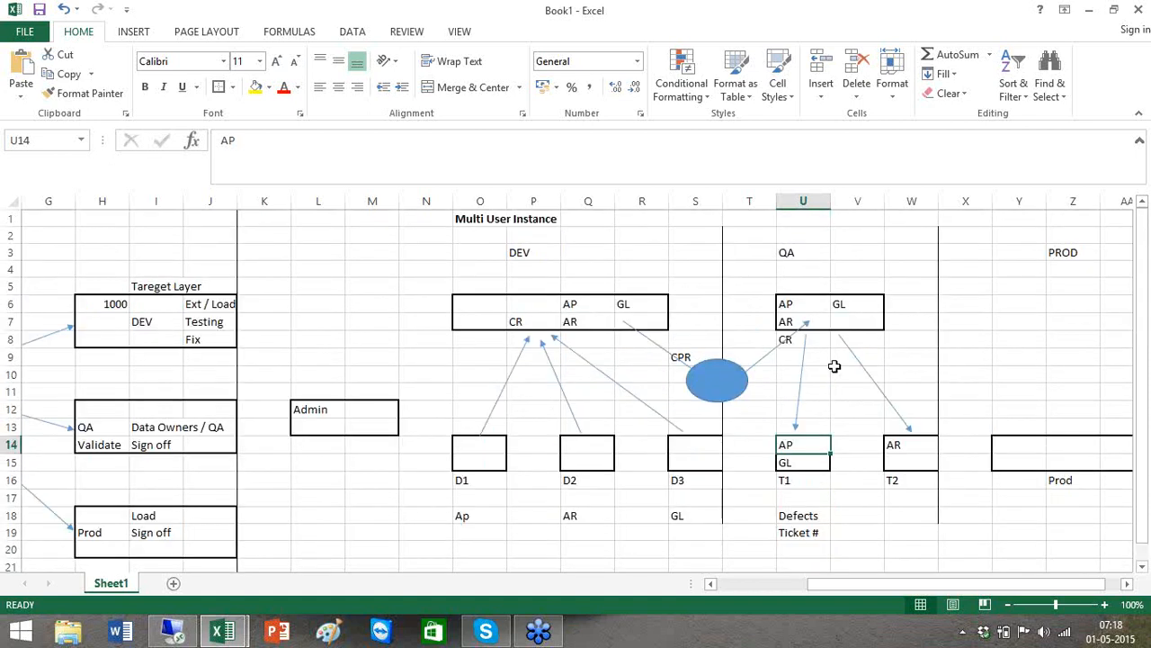
Enter Defect in the cell below the T2 label
{"action": "left_click", "coordinate": [901, 510]}
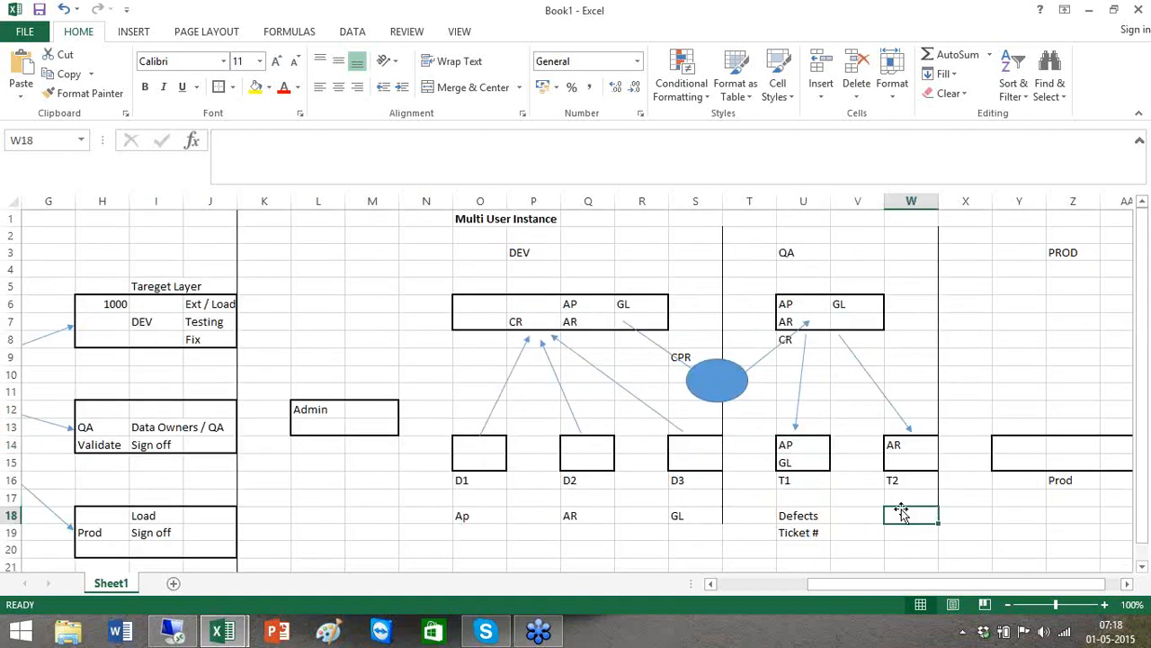
{"action": "type", "text": "Defct"}
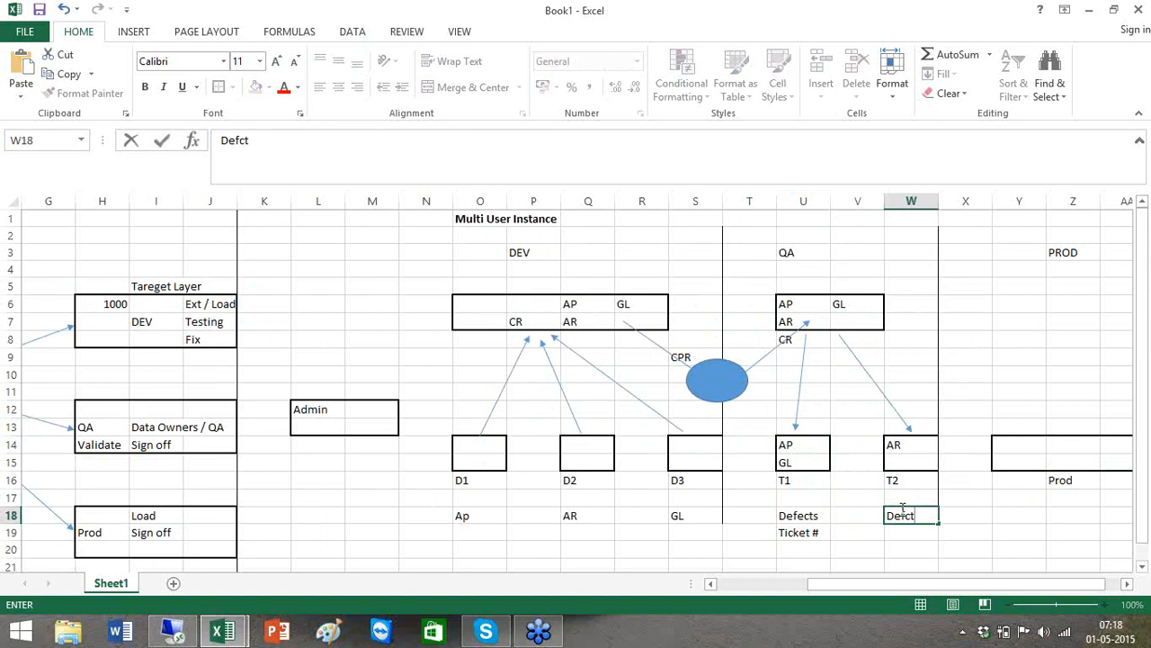
{"action": "key", "text": "BackSpace"}
{"action": "key", "text": "BackSpace"}
{"action": "type", "text": "ect"}
{"action": "left_click", "coordinate": [576, 504]}
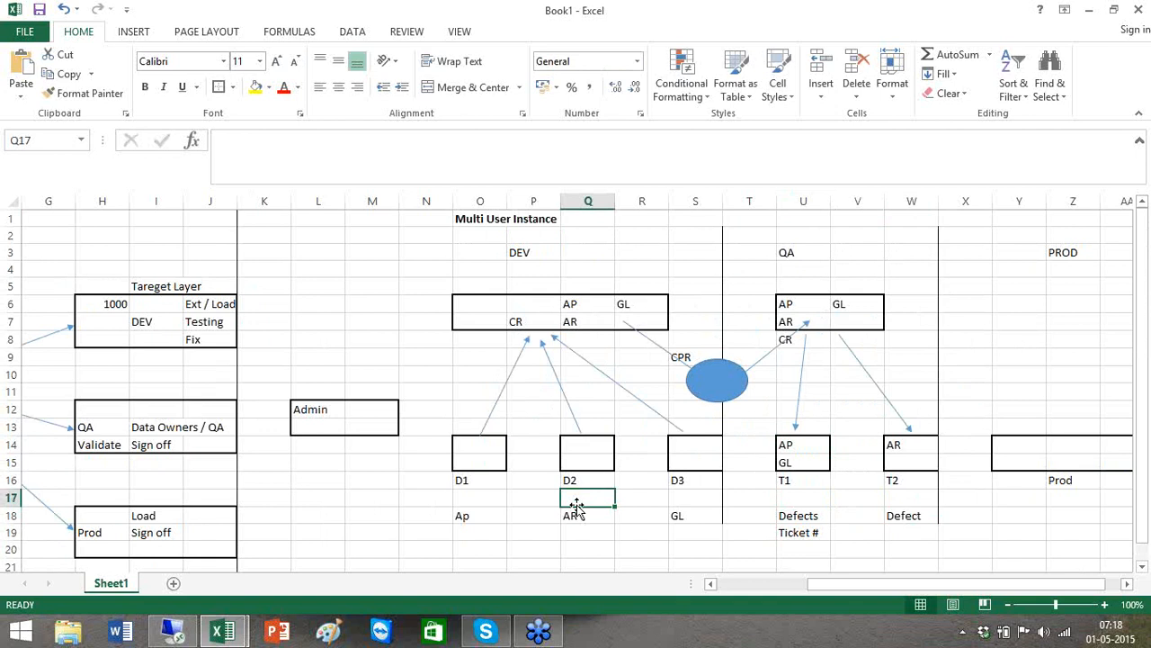
Trace the AR module from the D2 box through the DEV, QA and T2 boxes
{"action": "left_click", "coordinate": [589, 445]}
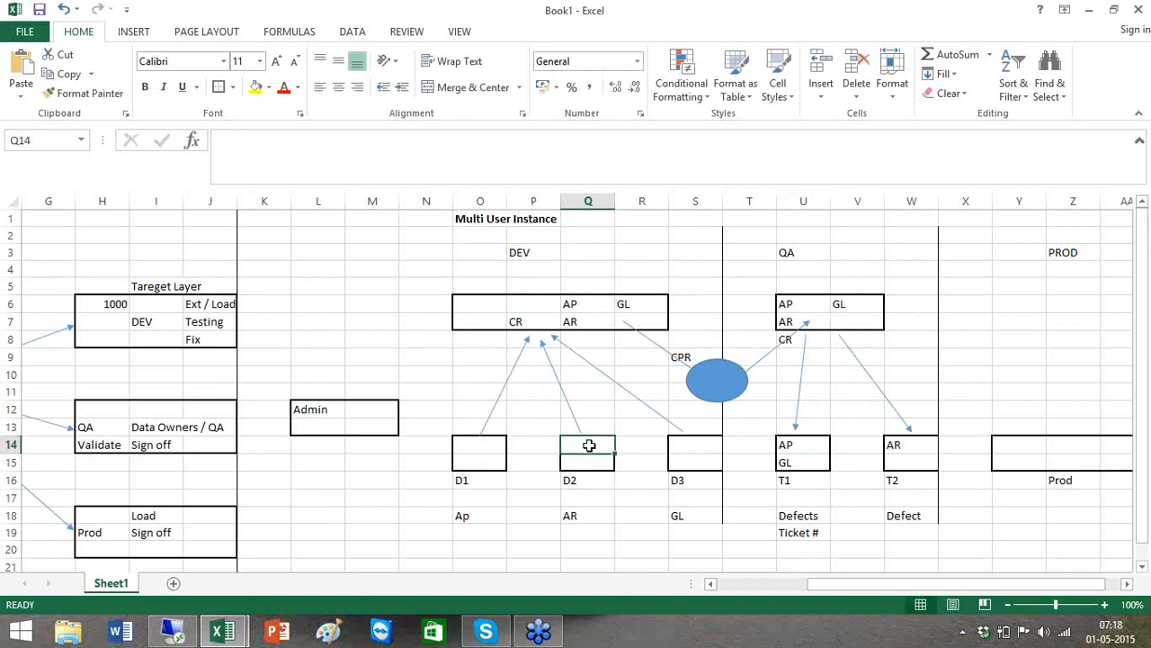
{"action": "left_click", "coordinate": [570, 319]}
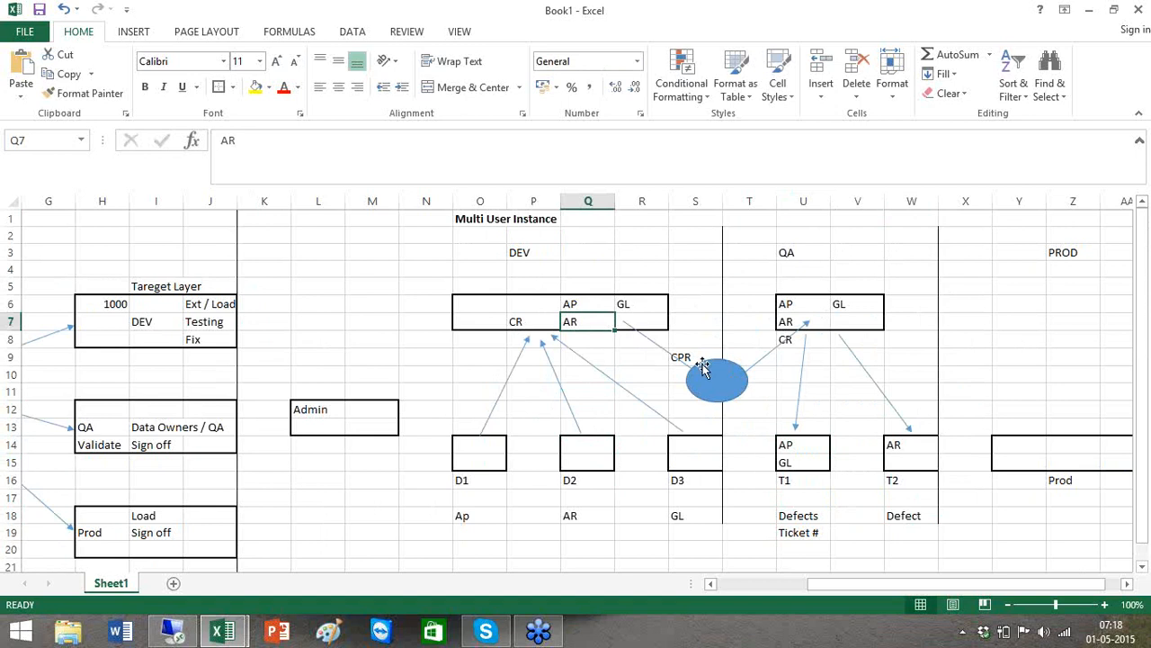
{"action": "left_click", "coordinate": [791, 319]}
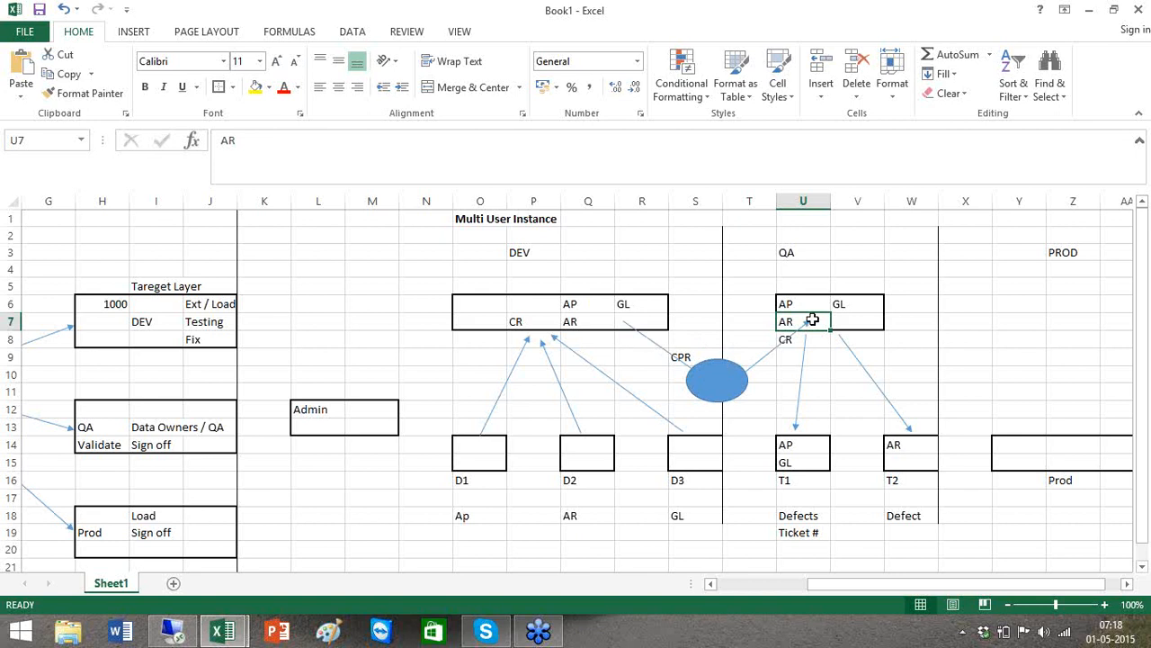
{"action": "left_click", "coordinate": [908, 447]}
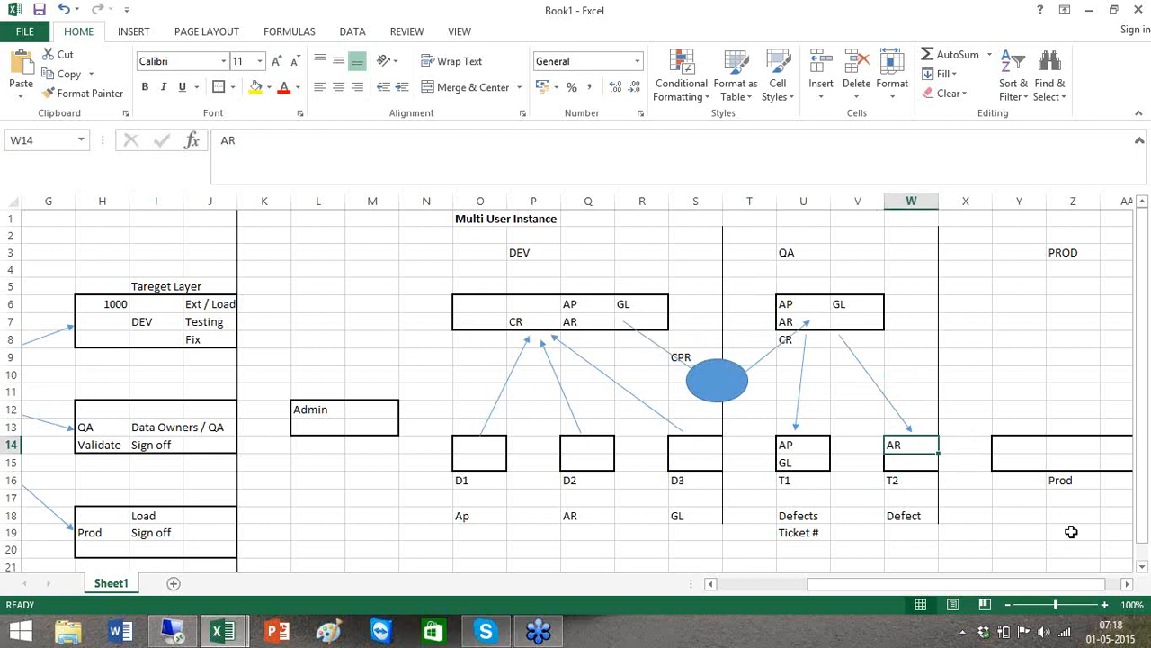
Outline Y5:Z7 under PROD as a box, enter CR in Y8, and select W9:X9
{"action": "left_click", "coordinate": [1127, 584]}
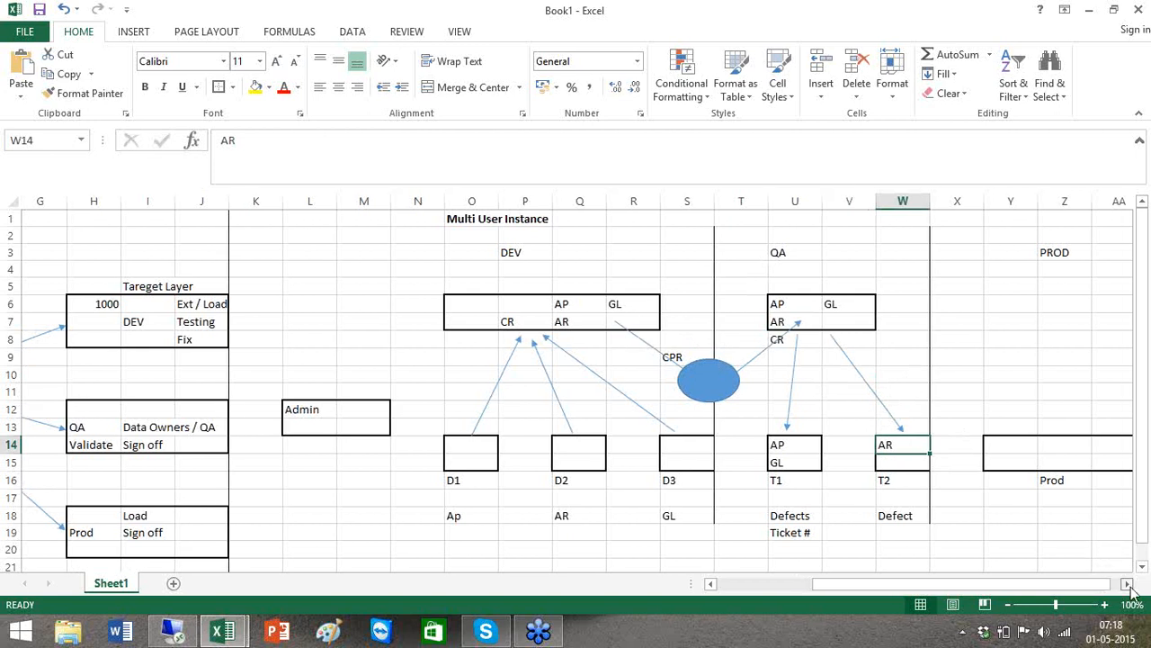
{"action": "left_click", "coordinate": [1127, 584]}
{"action": "left_click", "coordinate": [1127, 584]}
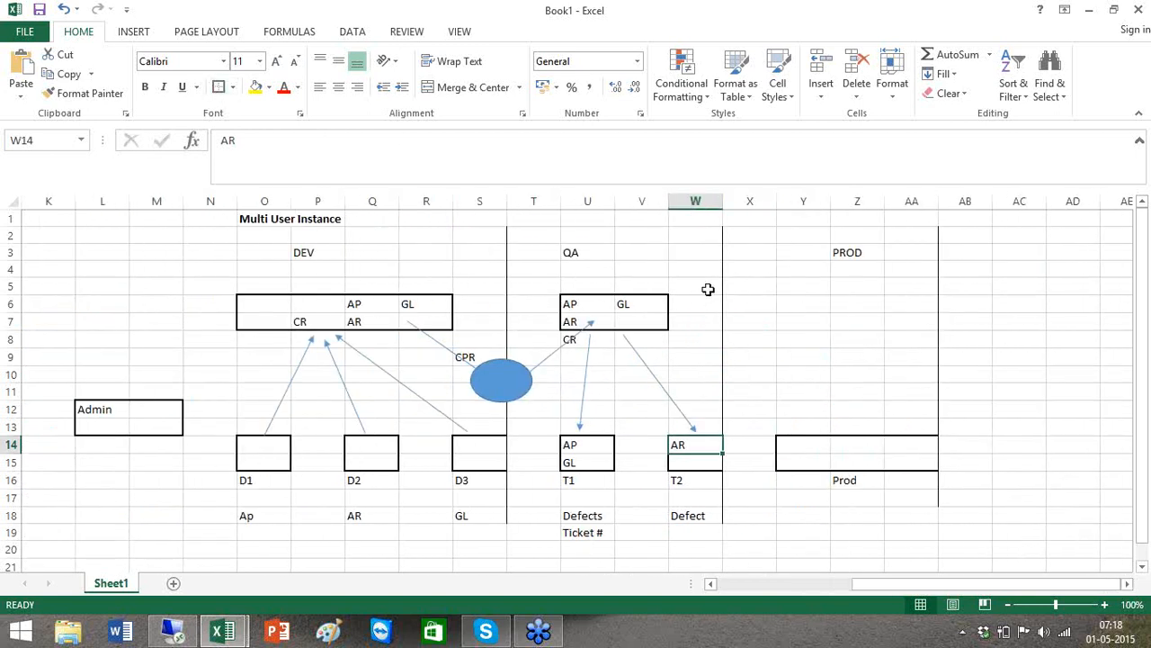
{"action": "left_click_drag", "start_coordinate": [799, 289], "coordinate": [866, 315]}
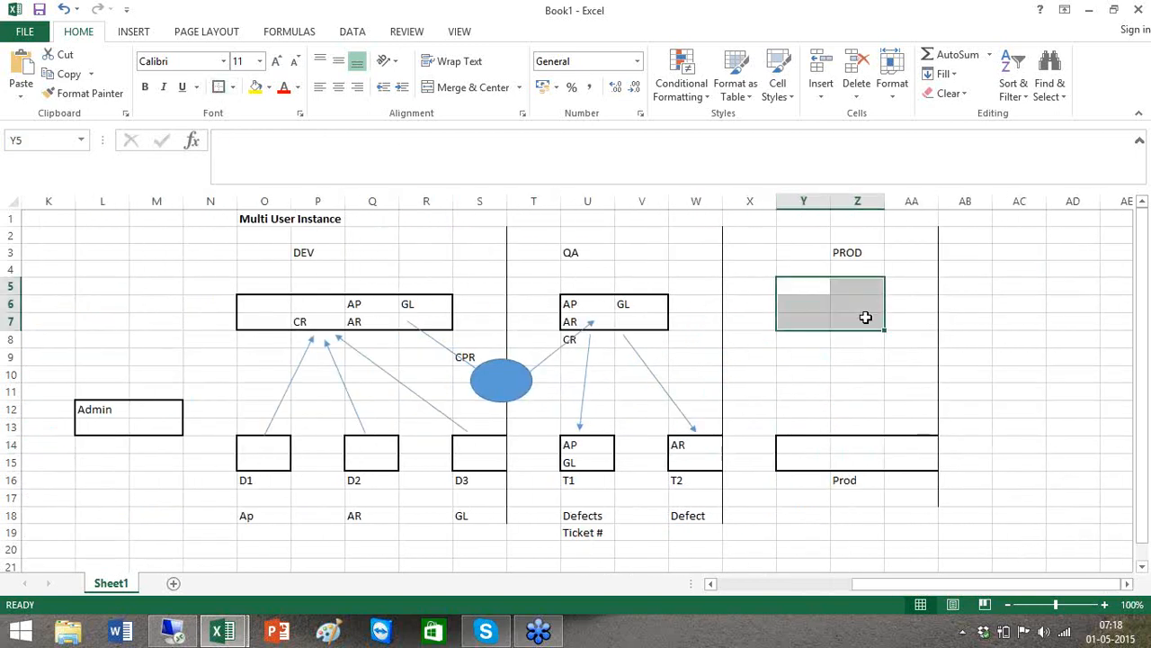
{"action": "left_click", "coordinate": [218, 87]}
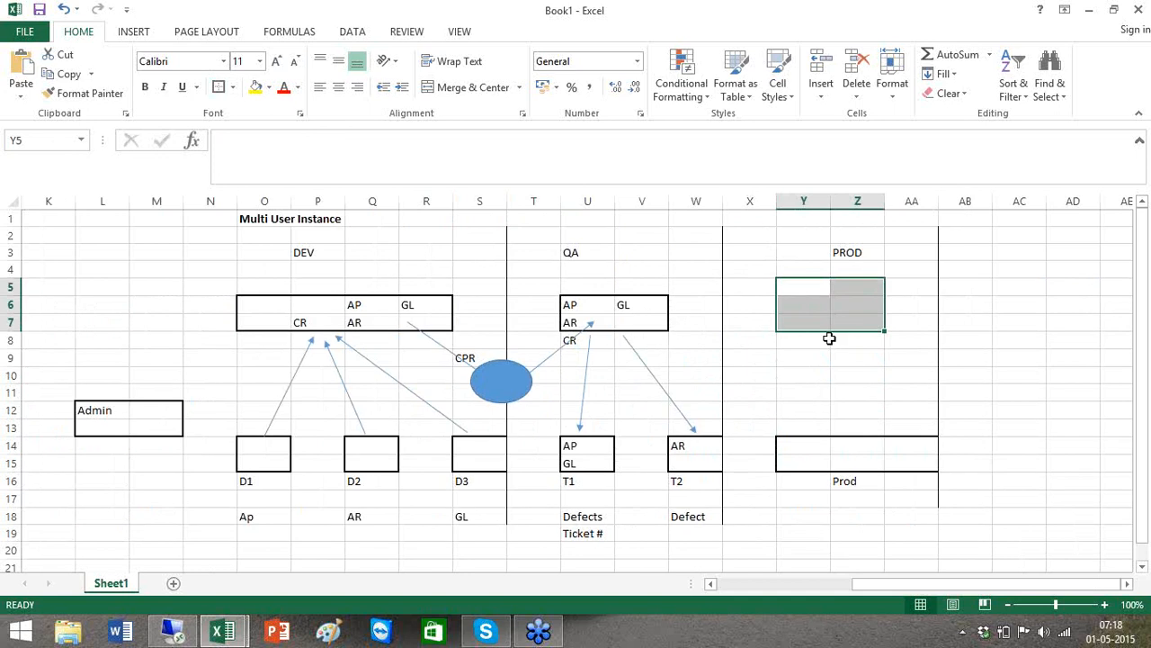
{"action": "left_click", "coordinate": [828, 339]}
{"action": "type", "text": "CR"}
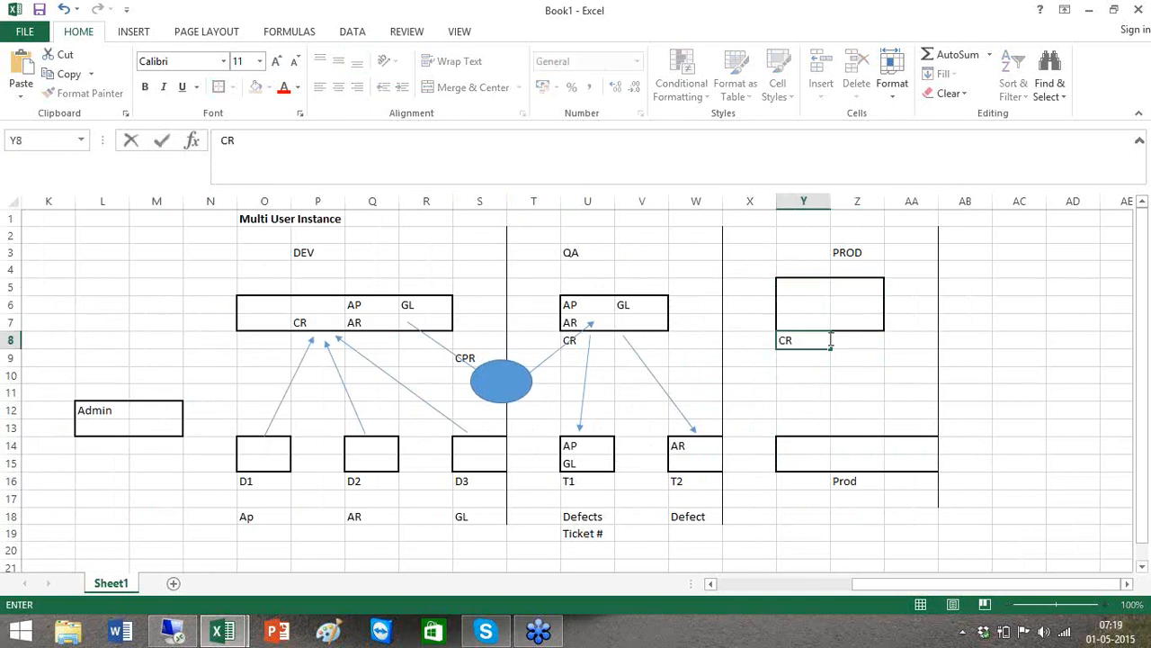
{"action": "left_click_drag", "start_coordinate": [704, 355], "coordinate": [746, 368]}
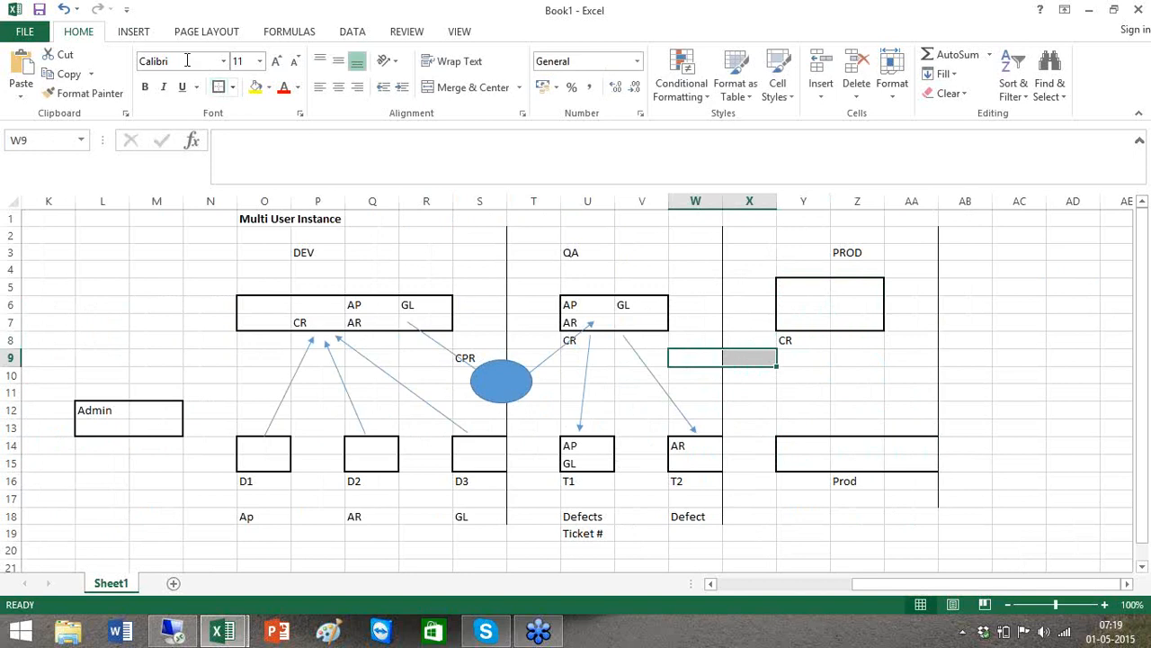
Draw arrows from QA to the row-9 box, from there up to PROD, and from PROD down to Prod
{"action": "left_click", "coordinate": [144, 34]}
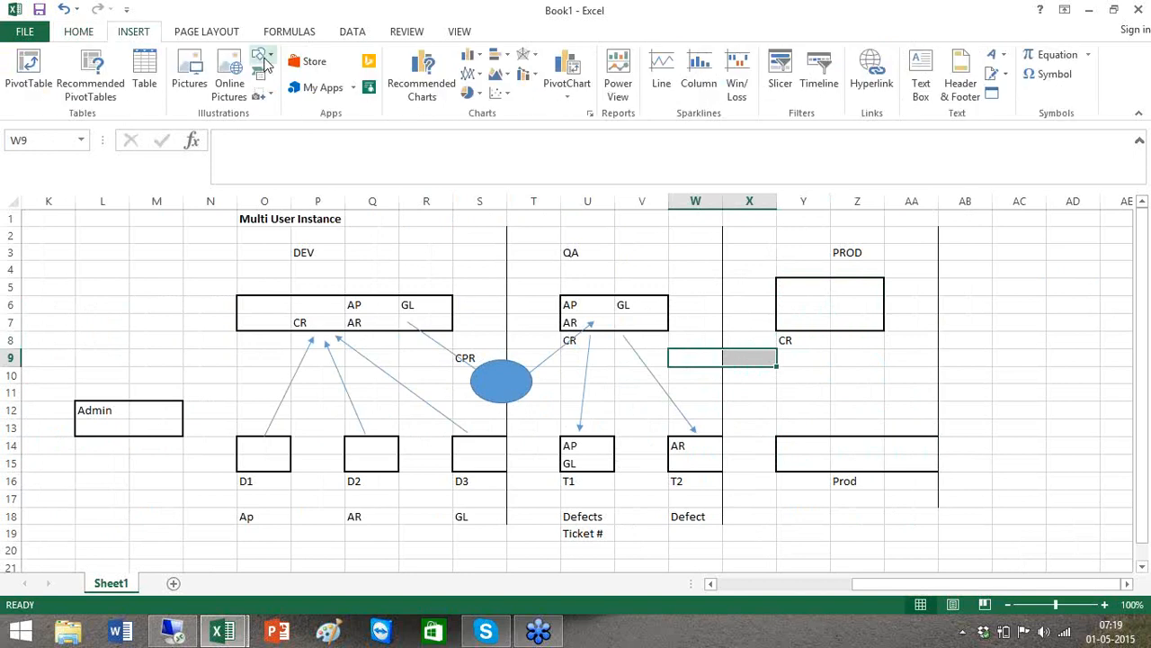
{"action": "left_click", "coordinate": [261, 58]}
{"action": "left_click", "coordinate": [293, 90]}
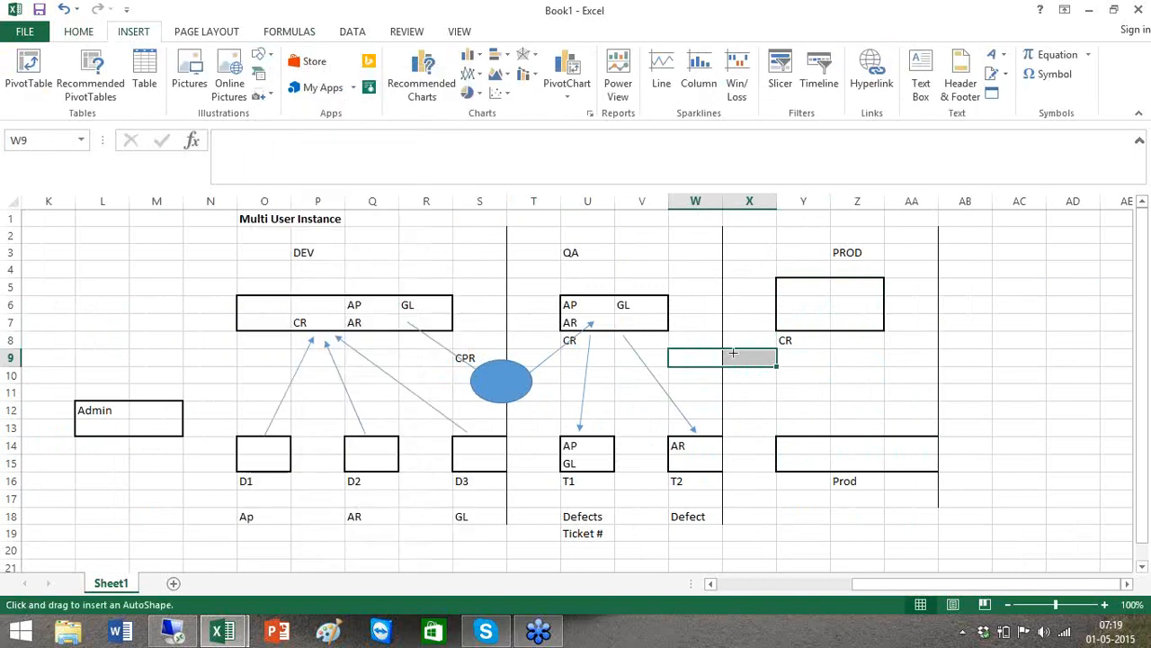
{"action": "left_click_drag", "start_coordinate": [641, 317], "coordinate": [701, 358]}
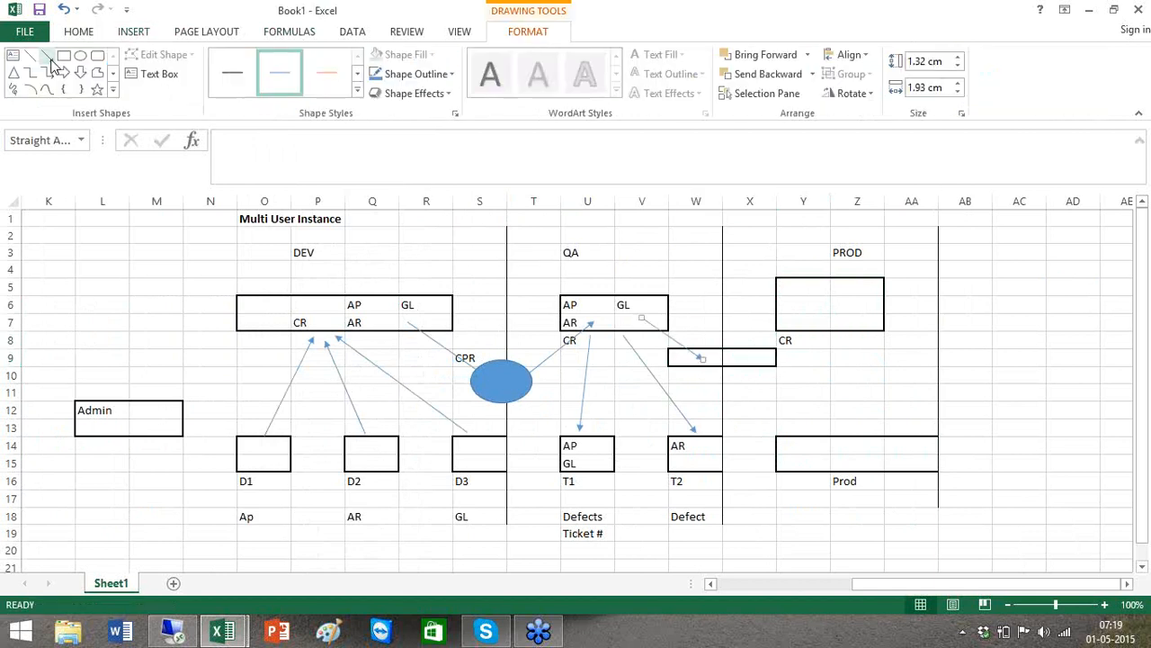
{"action": "left_click", "coordinate": [47, 55]}
{"action": "left_click_drag", "start_coordinate": [754, 358], "coordinate": [826, 313]}
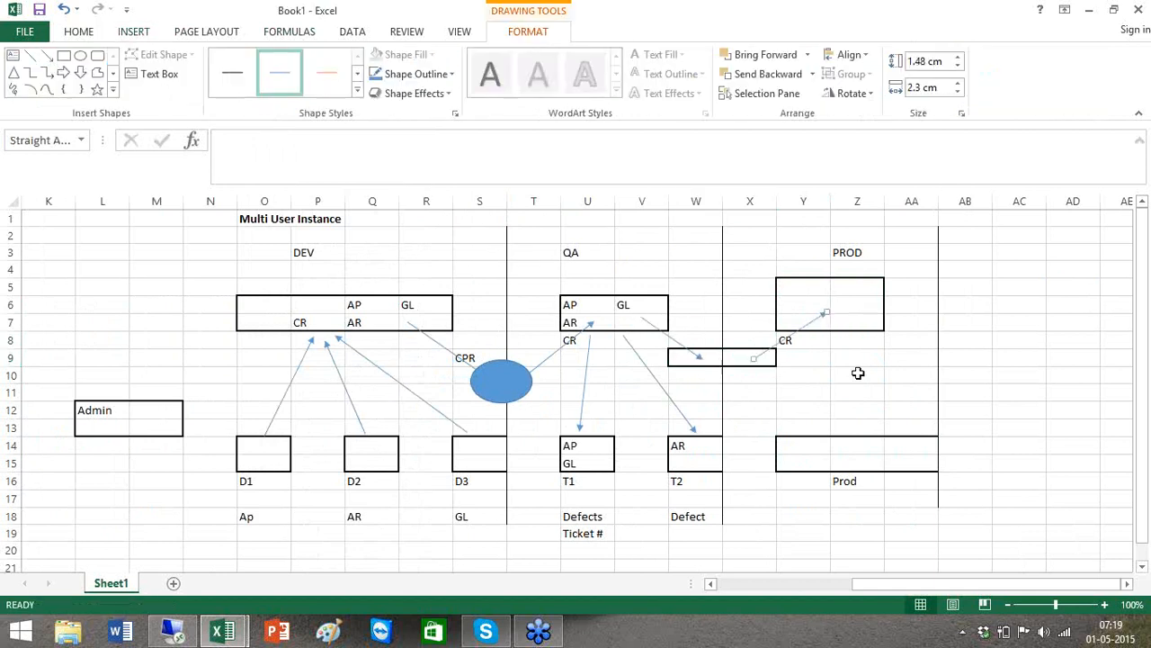
{"action": "left_click", "coordinate": [47, 55]}
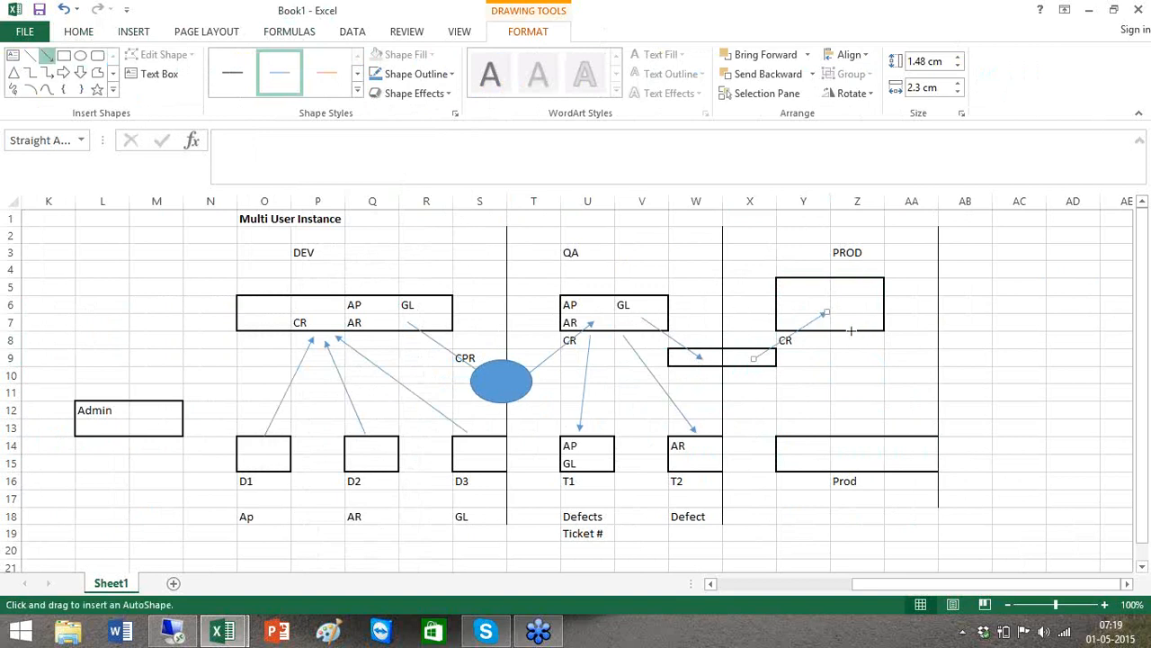
{"action": "left_click_drag", "start_coordinate": [842, 387], "coordinate": [842, 443]}
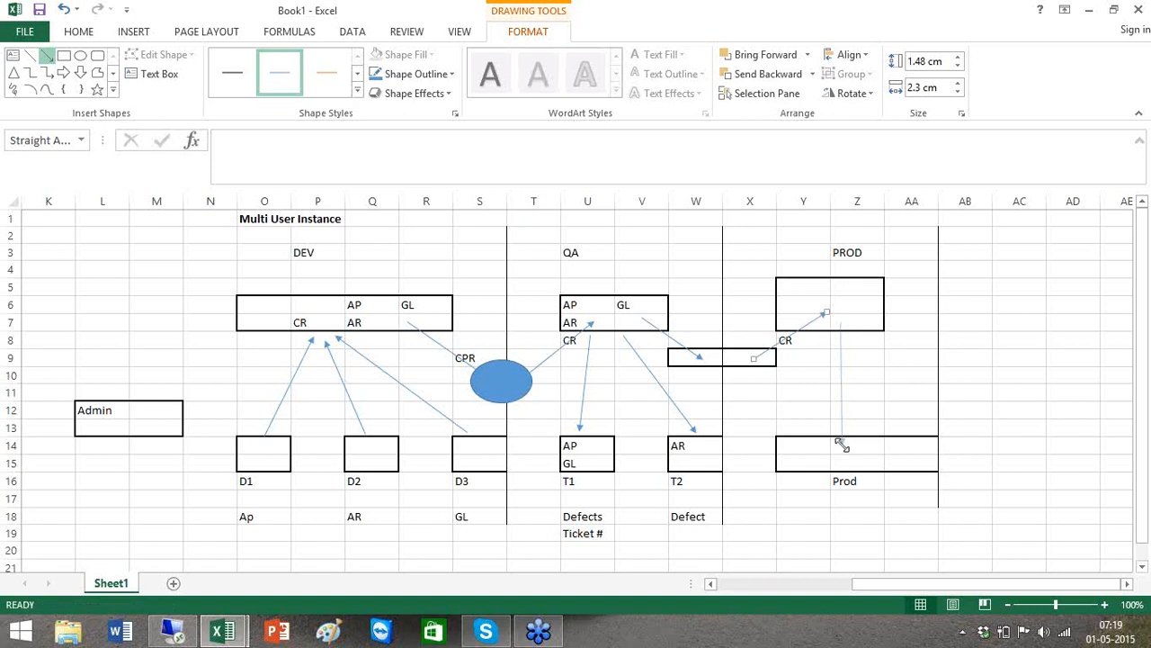
{"action": "left_click", "coordinate": [910, 373]}
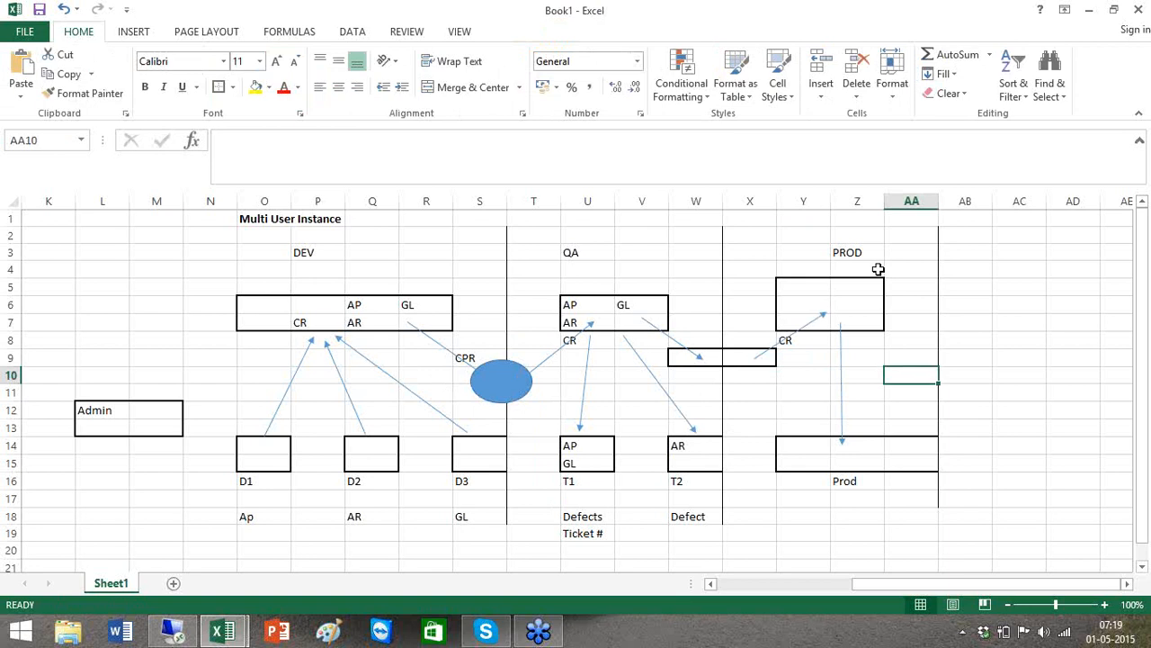
Enter the label War room in cell AA7 beside the PROD box
{"action": "left_click", "coordinate": [901, 325]}
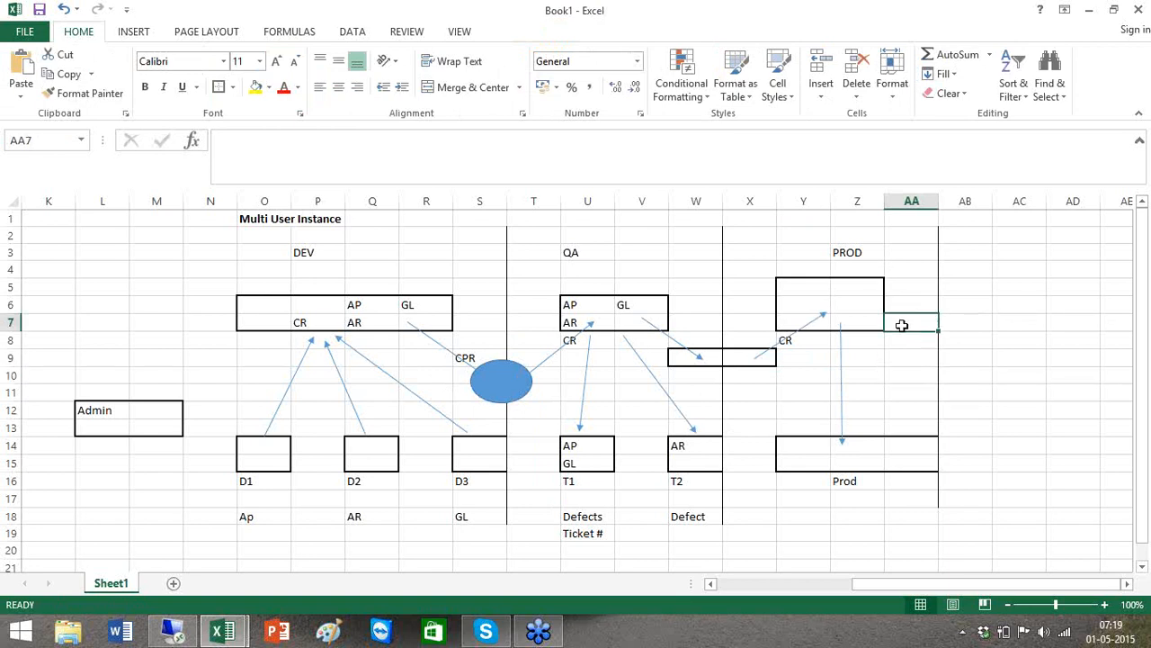
{"action": "type", "text": "Wra rp"}
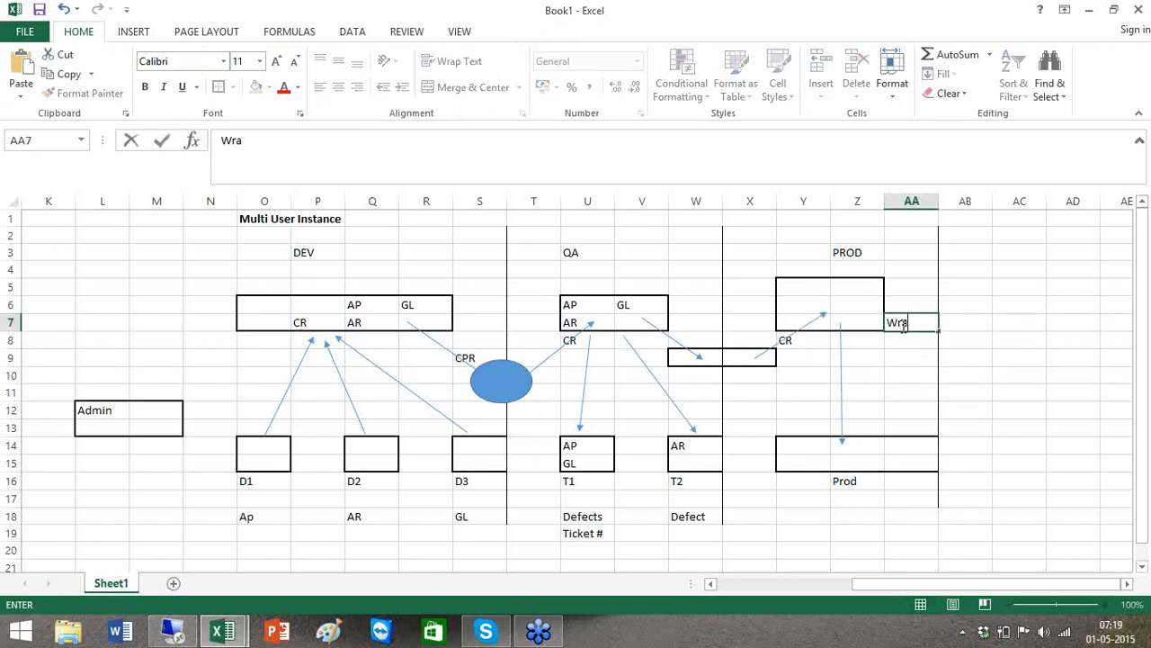
{"action": "key", "text": "BackSpace"}
{"action": "type", "text": "oom"}
{"action": "key", "text": "BackSpace"}
{"action": "key", "text": "BackSpace"}
{"action": "key", "text": "BackSpace"}
{"action": "key", "text": "BackSpace"}
{"action": "key", "text": "BackSpace"}
{"action": "key", "text": "BackSpace"}
{"action": "key", "text": "BackSpace"}
{"action": "type", "text": "ar room"}
{"action": "key", "text": "ctrl+Return"}
Enter the label Flow Order in cell AA8
{"action": "key", "text": "Down"}
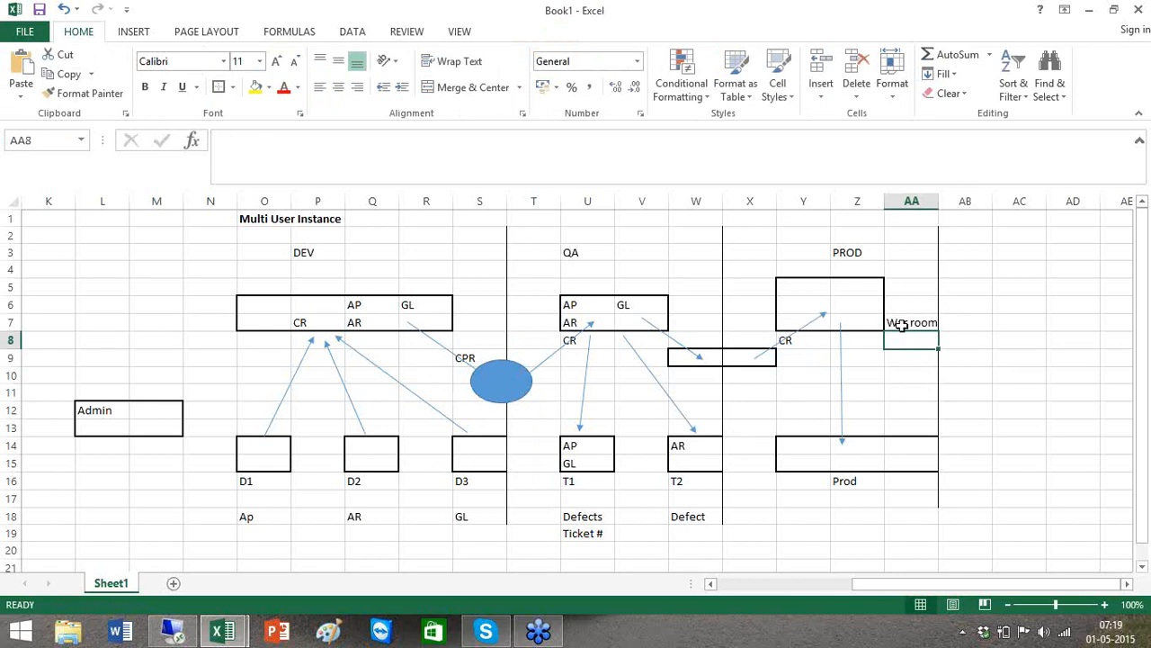
{"action": "key", "text": "F2"}
{"action": "type", "text": "e Order"}
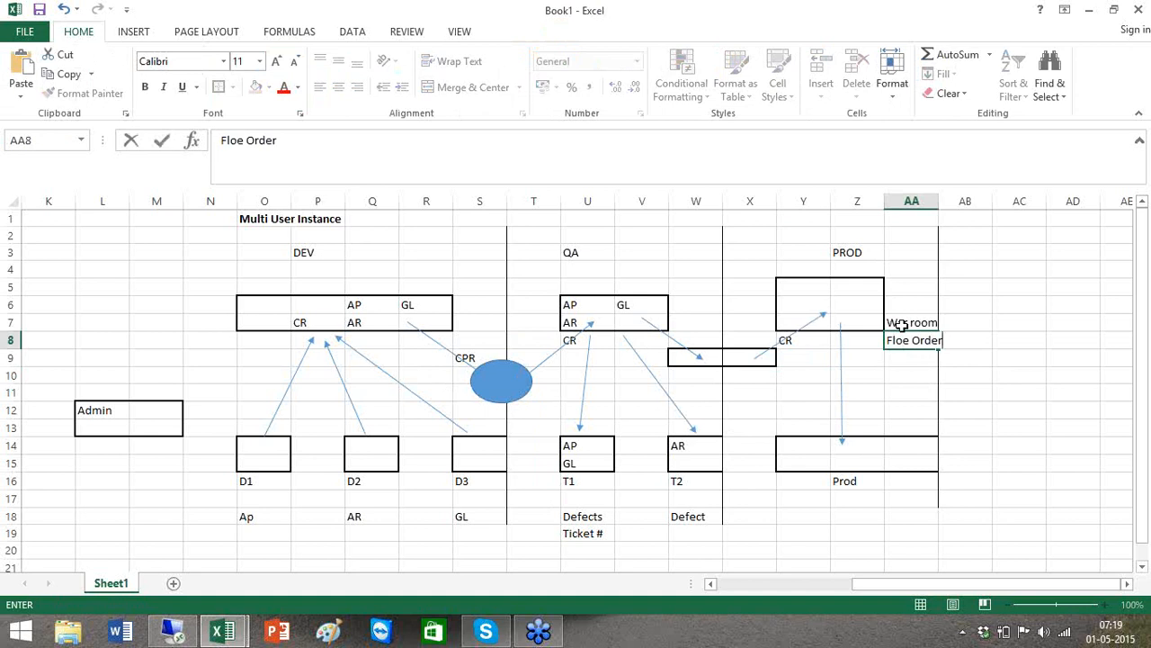
{"action": "key", "text": "BackSpace"}
{"action": "key", "text": "BackSpace"}
{"action": "key", "text": "BackSpace"}
{"action": "key", "text": "BackSpace"}
{"action": "key", "text": "BackSpace"}
{"action": "key", "text": "BackSpace"}
{"action": "key", "text": "BackSpace"}
{"action": "type", "text": "w Order"}
{"action": "key", "text": "Tab"}
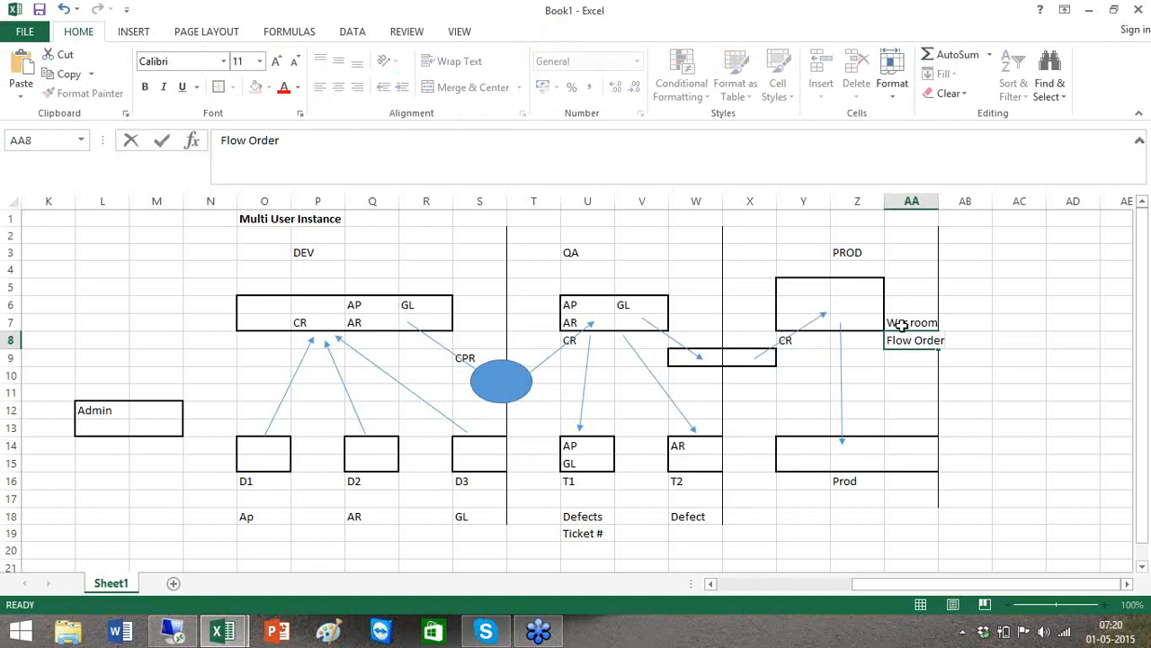
{"action": "key", "text": "Return"}
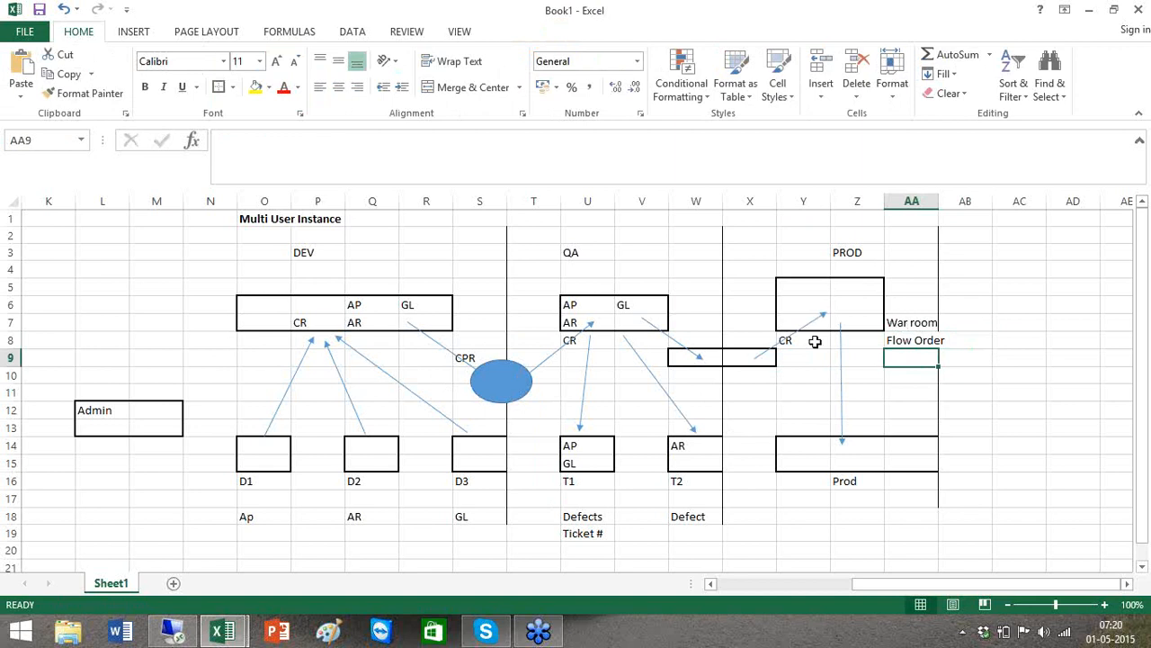
{"action": "left_click", "coordinate": [842, 382]}
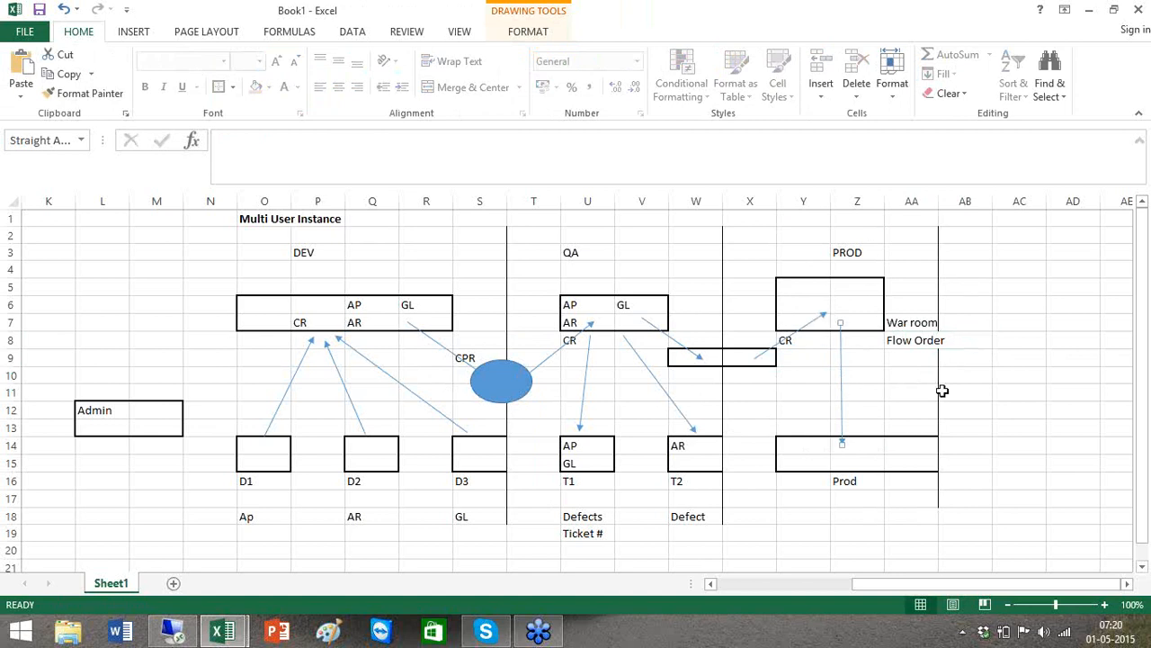
{"action": "left_click", "coordinate": [942, 389]}
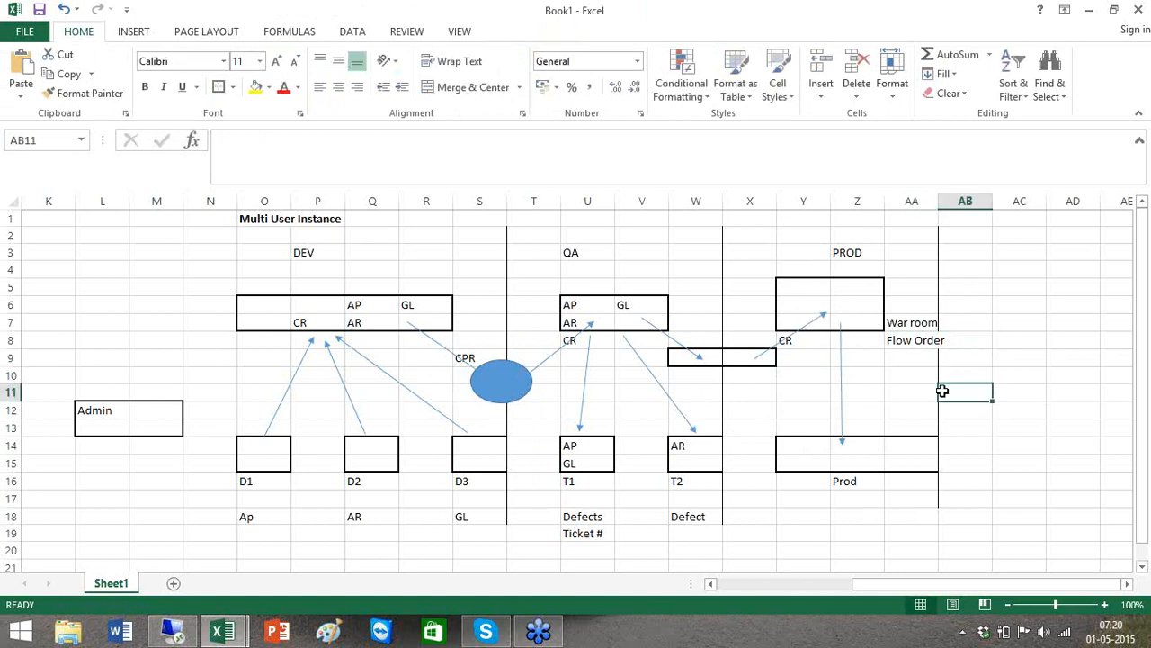
{"action": "key", "text": "Down"}
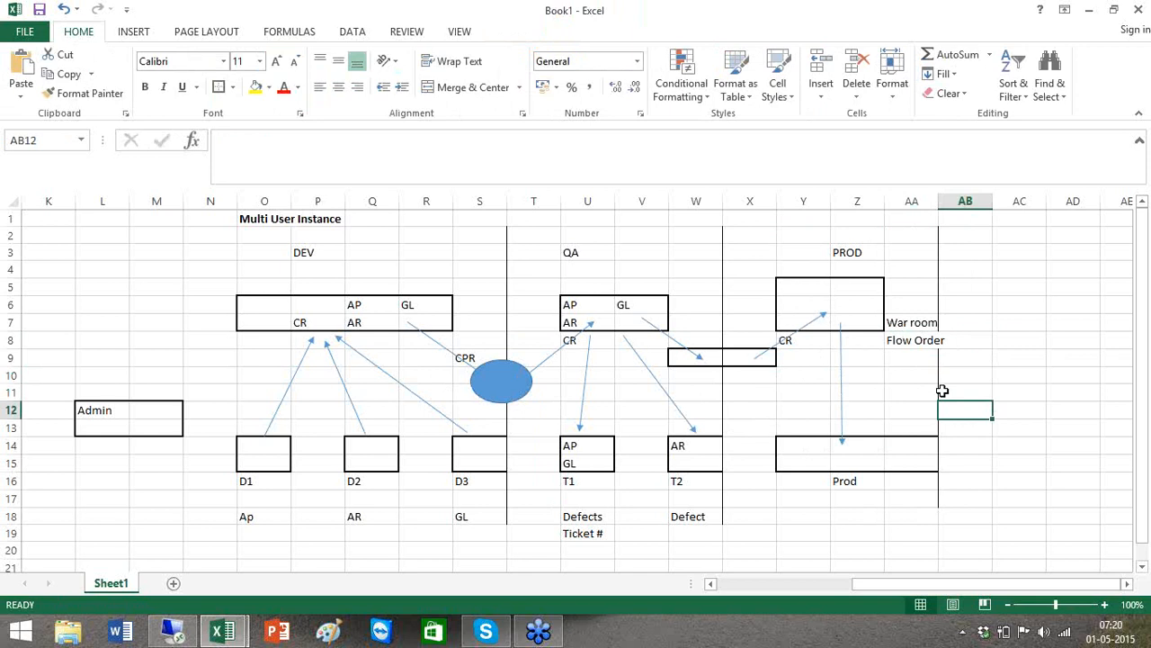
{"action": "type", "text": "Y"}
{"action": "key", "text": "Return"}
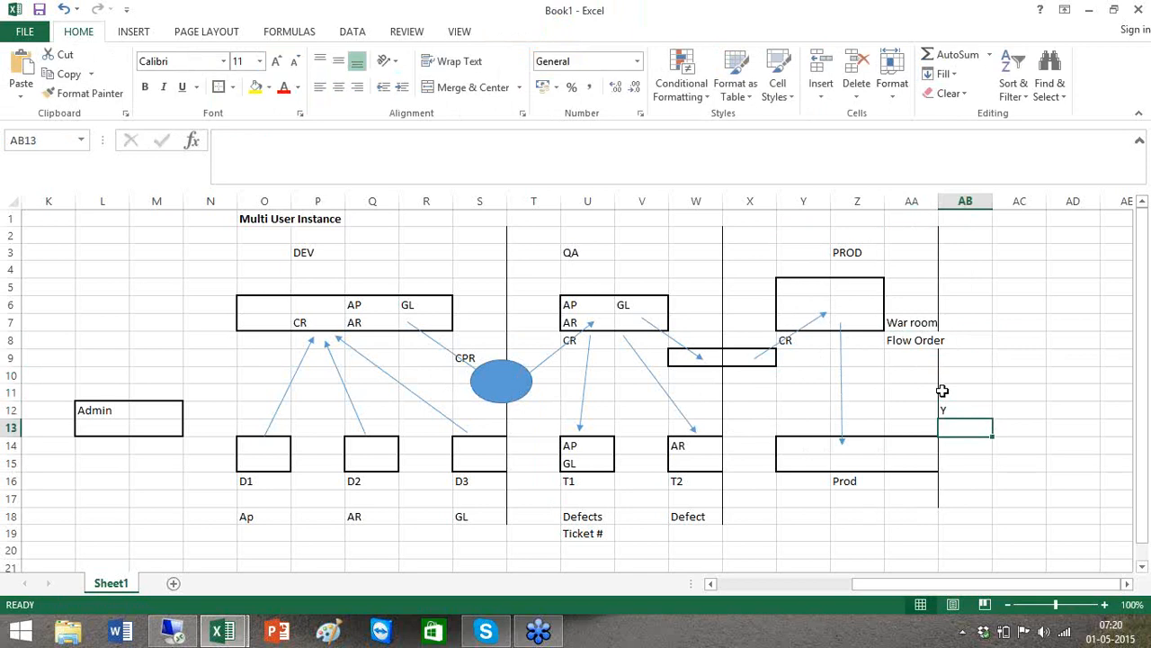
{"action": "type", "text": "Y"}
{"action": "key", "text": "Return"}
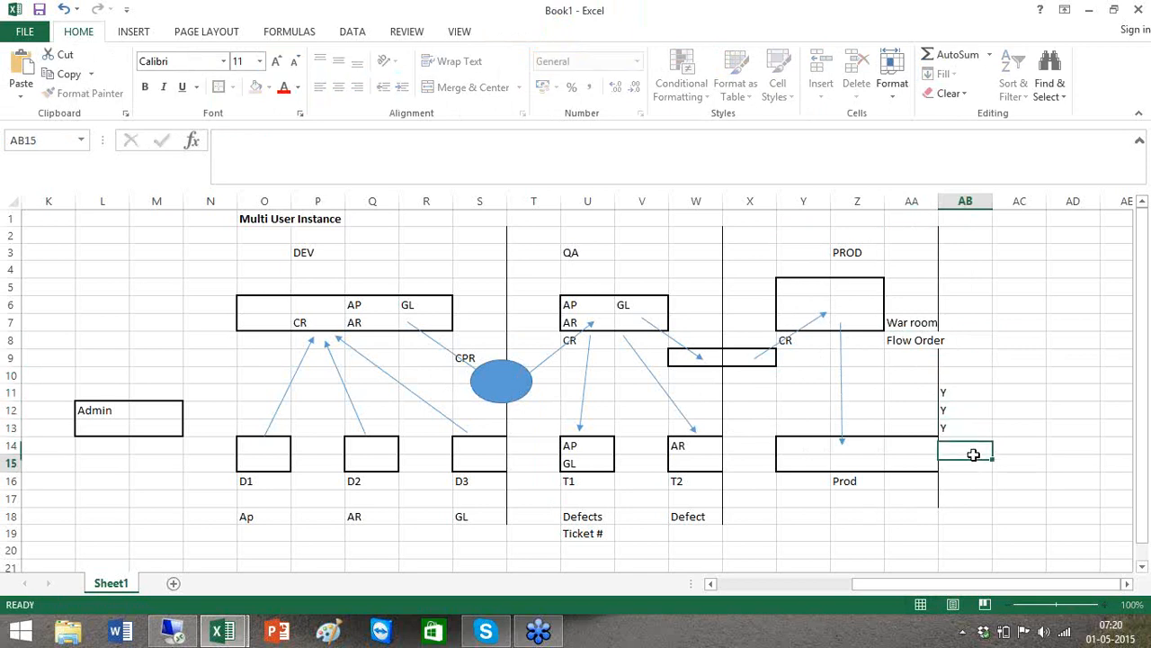
{"action": "left_click", "coordinate": [969, 457]}
{"action": "left_click_drag", "start_coordinate": [962, 392], "coordinate": [961, 424]}
{"action": "key", "text": "Delete"}
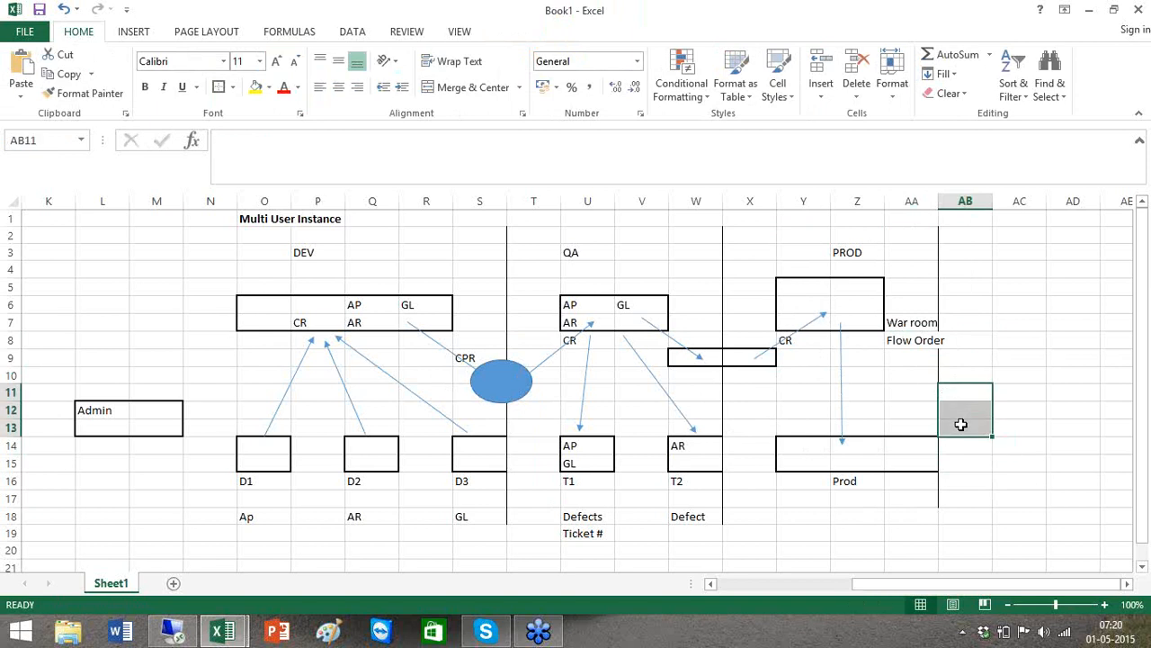
{"action": "left_click", "coordinate": [797, 463]}
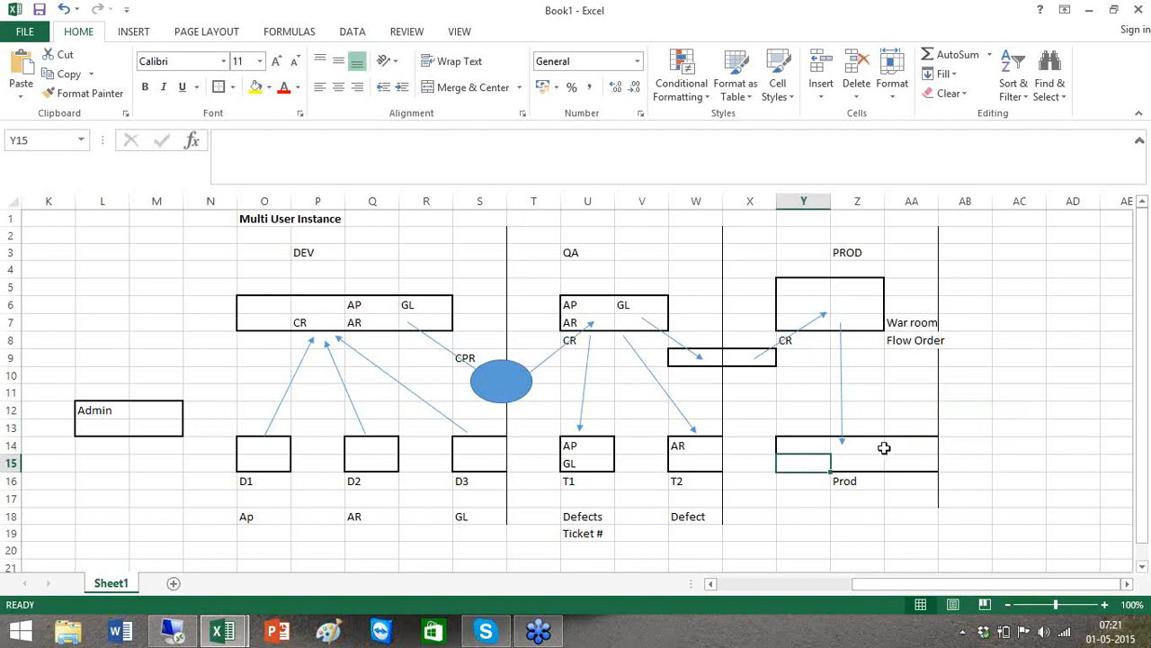
Scroll back to the Single User Instance diagram at D1, then switch to the remote SAP Data Services session
{"action": "left_click", "coordinate": [751, 584]}
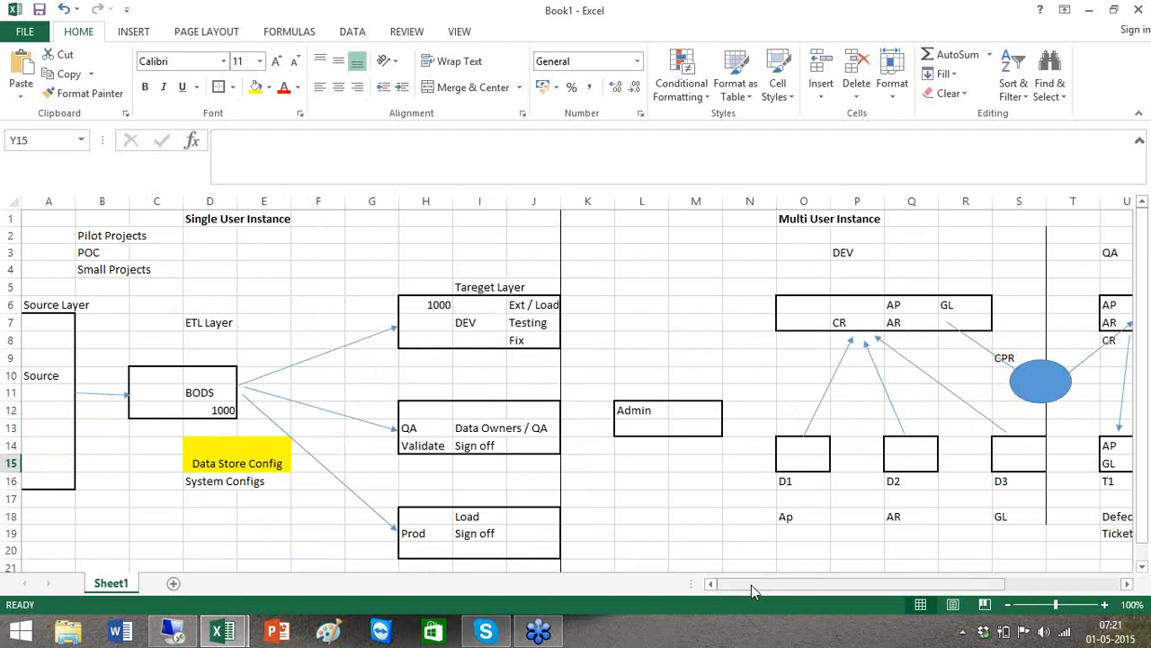
{"action": "left_click_drag", "start_coordinate": [751, 585], "coordinate": [857, 591]}
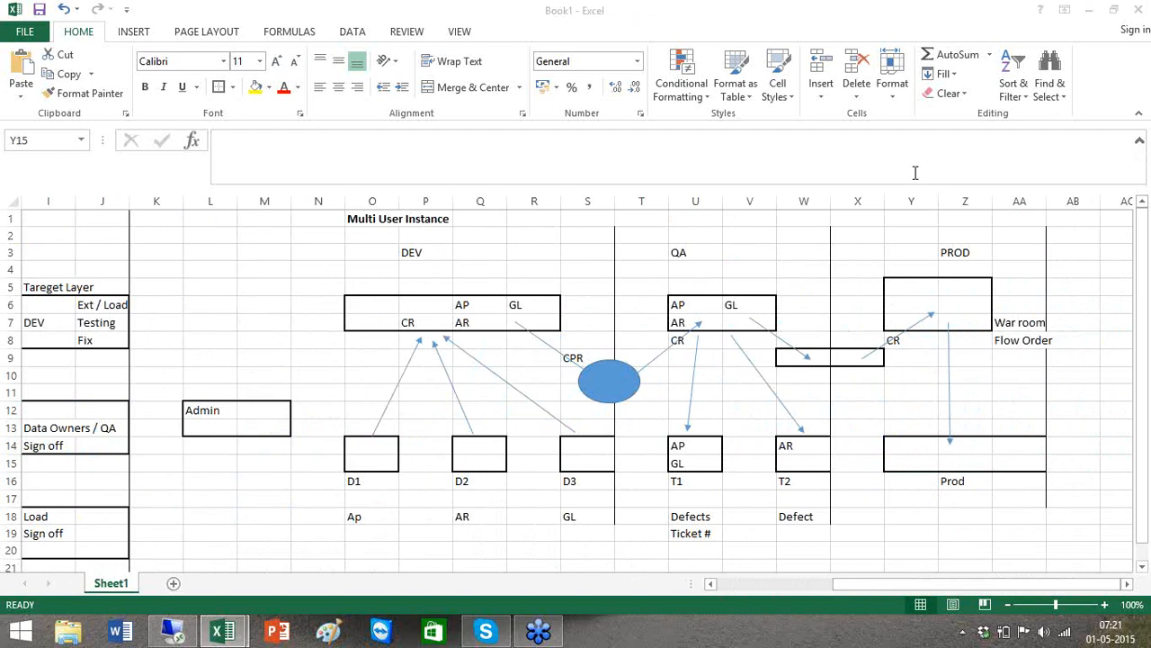
{"action": "left_click", "coordinate": [745, 587]}
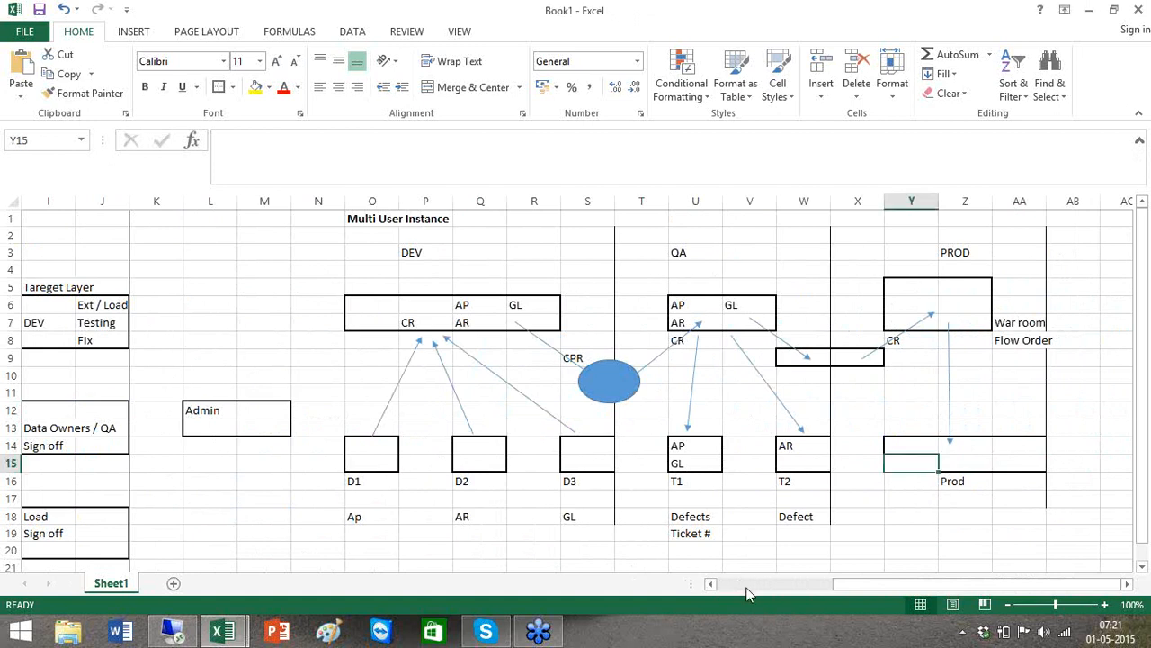
{"action": "left_click_drag", "start_coordinate": [745, 588], "coordinate": [724, 587]}
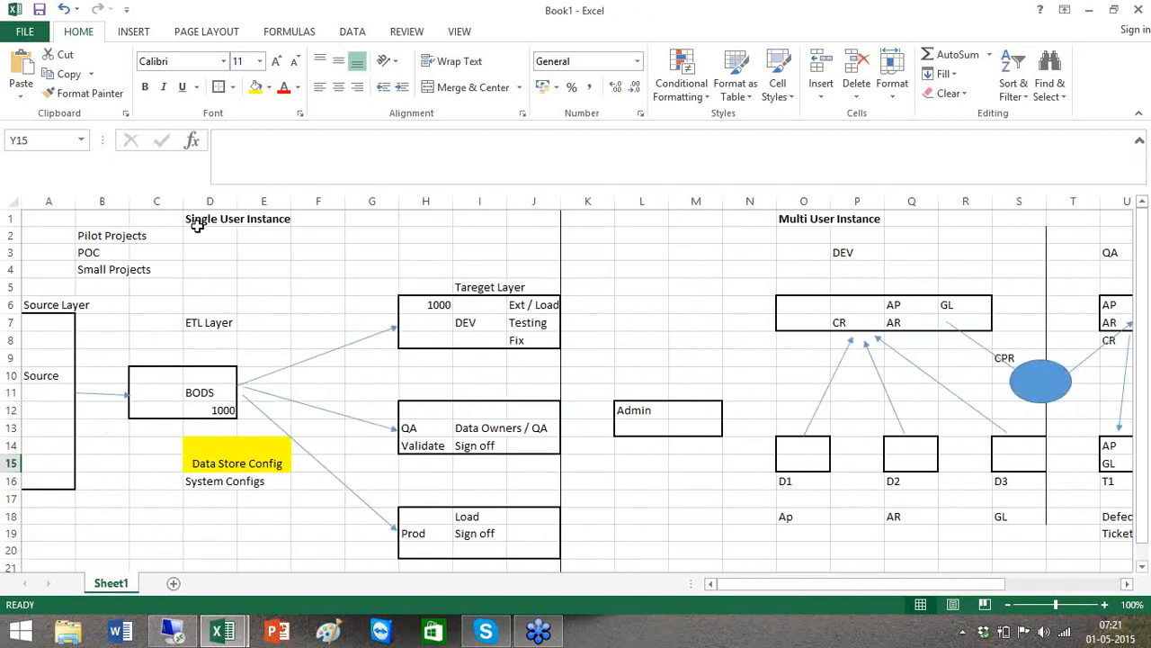
{"action": "left_click", "coordinate": [198, 224]}
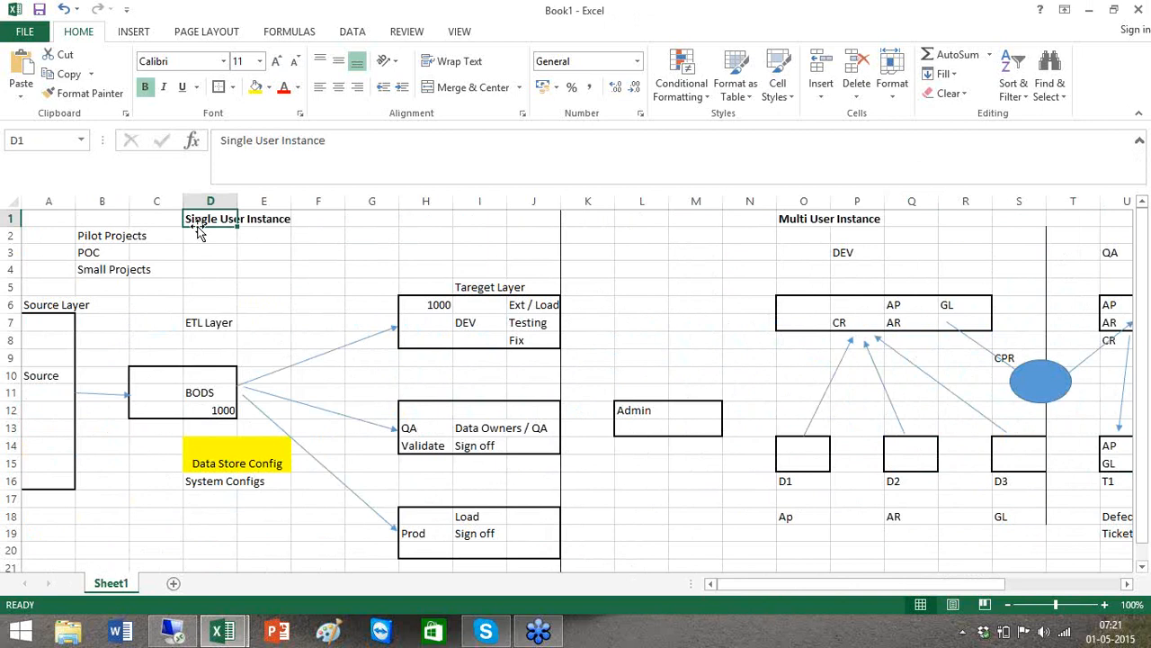
{"action": "mouse_move", "coordinate": [173, 633]}
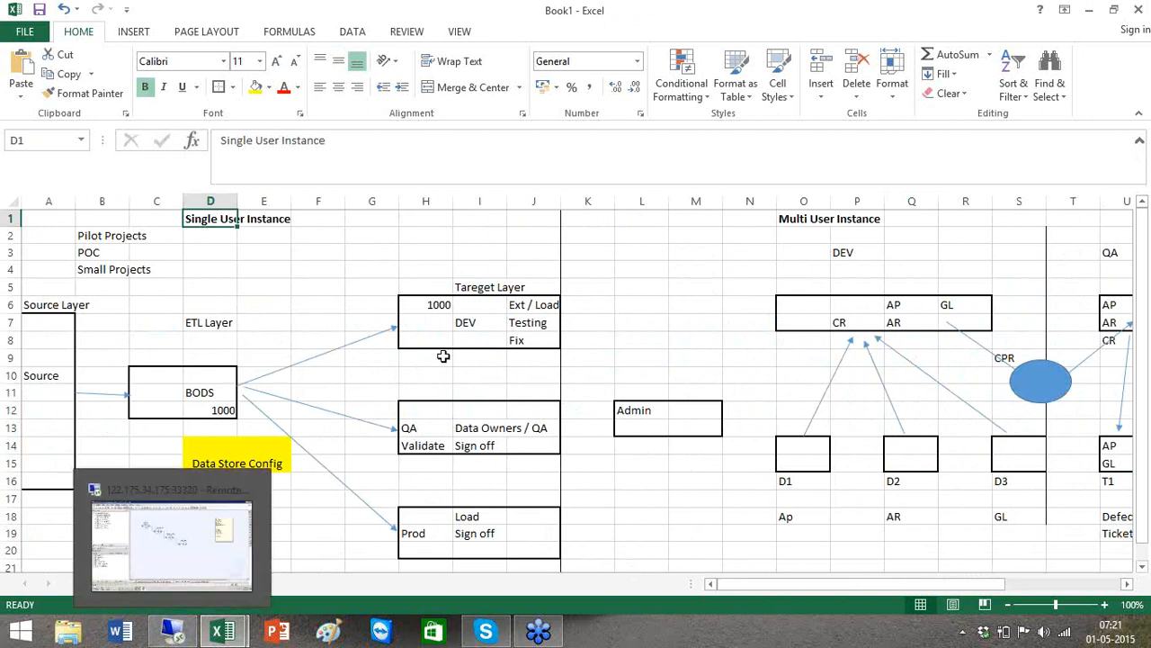
{"action": "left_click", "coordinate": [173, 632]}
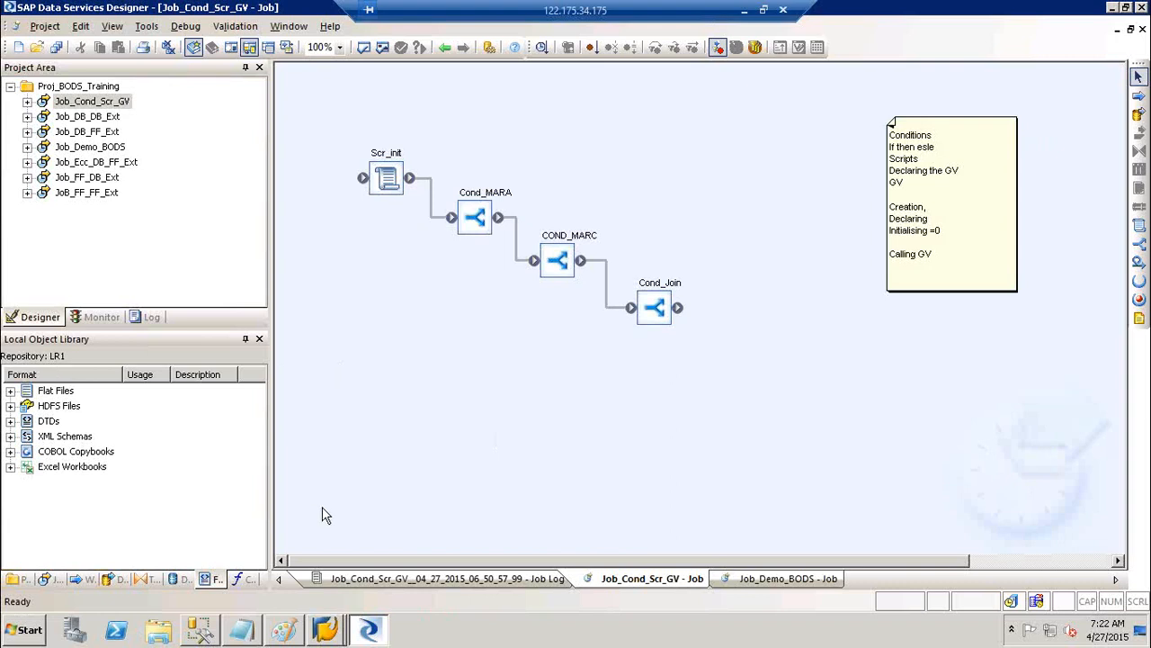
{"action": "left_click", "coordinate": [749, 10]}
{"action": "left_click", "coordinate": [240, 477]}
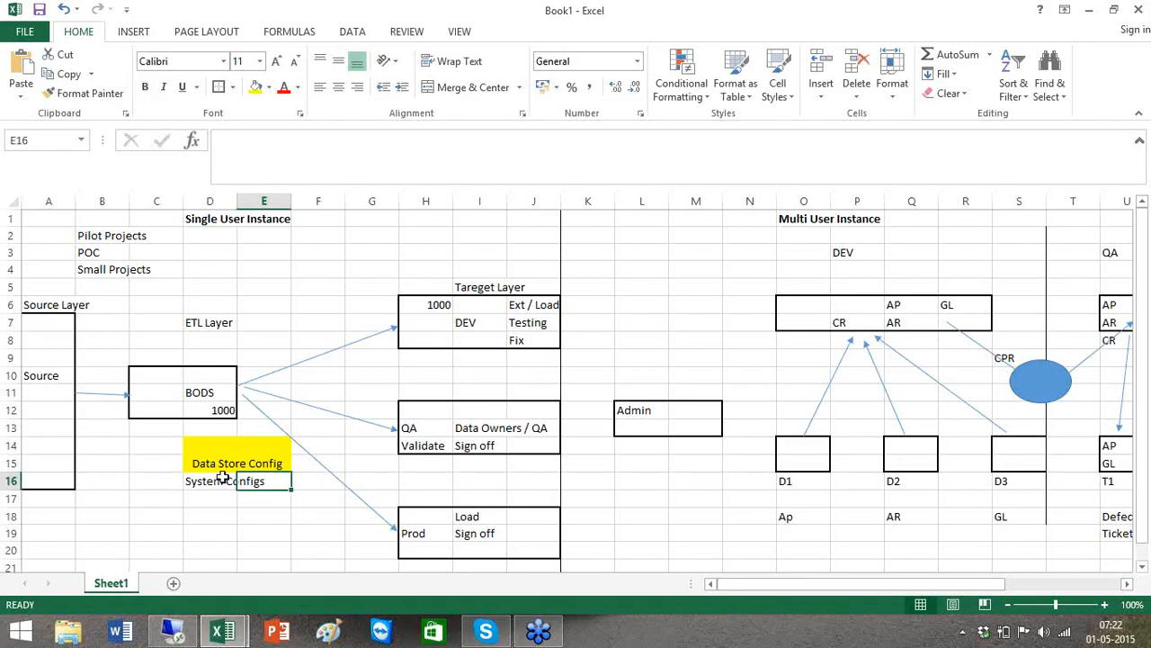
{"action": "left_click", "coordinate": [223, 478]}
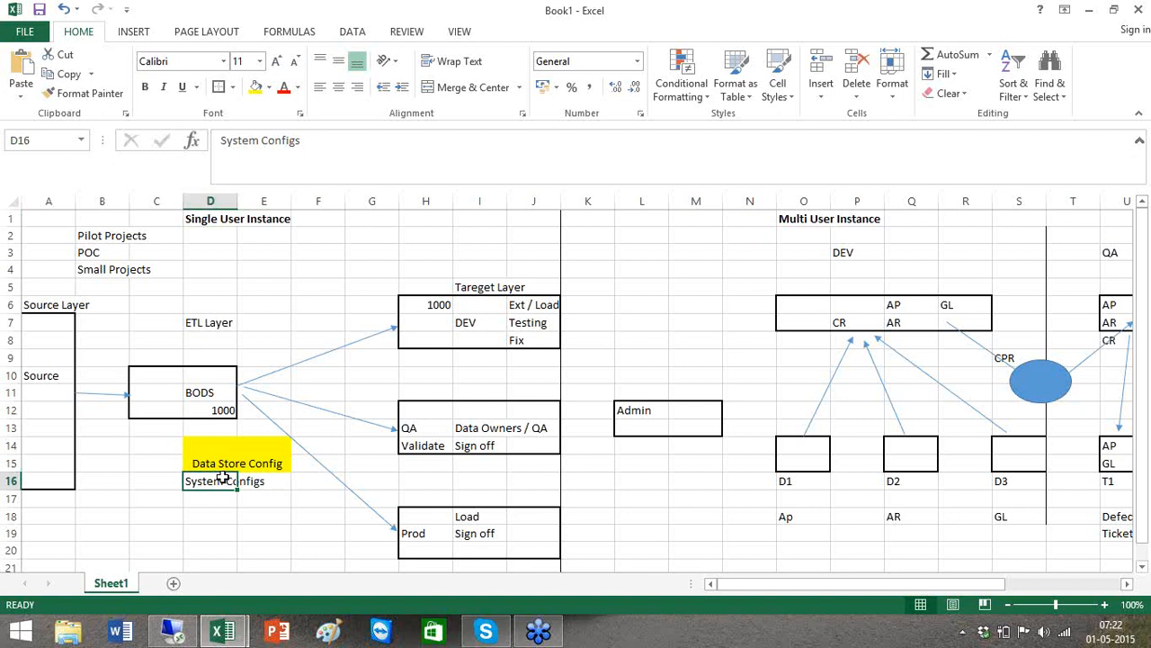
{"action": "key", "text": "alt+Tab"}
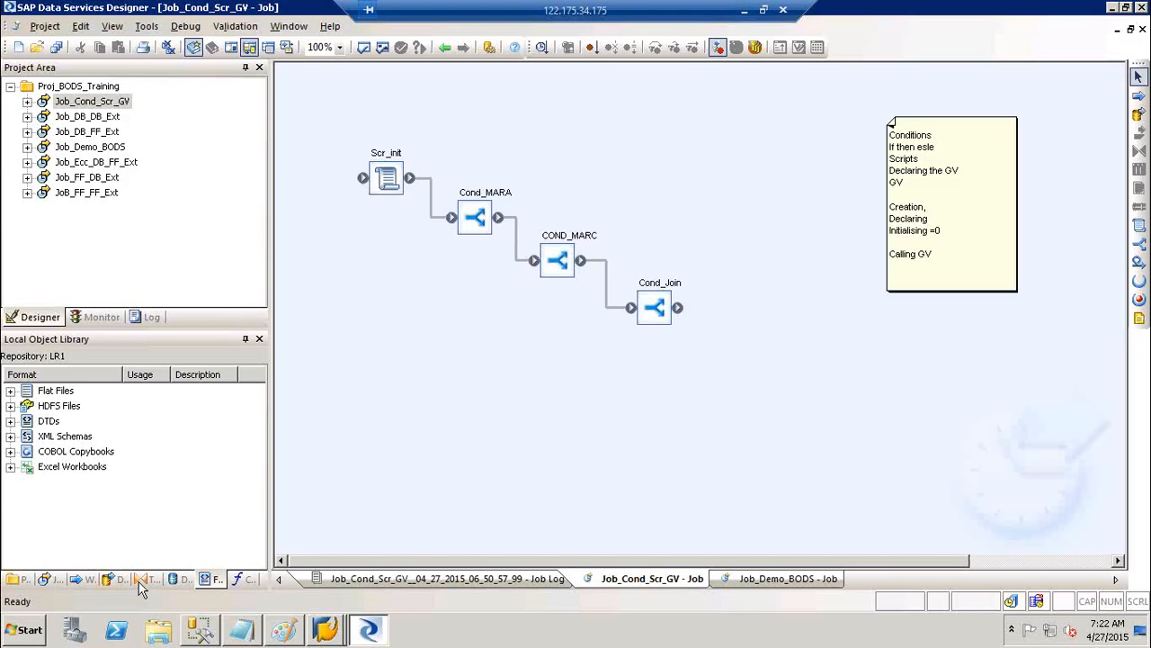
In Object Explorer, collapse the Northwind database and select the Target database
{"action": "left_click", "coordinate": [189, 635]}
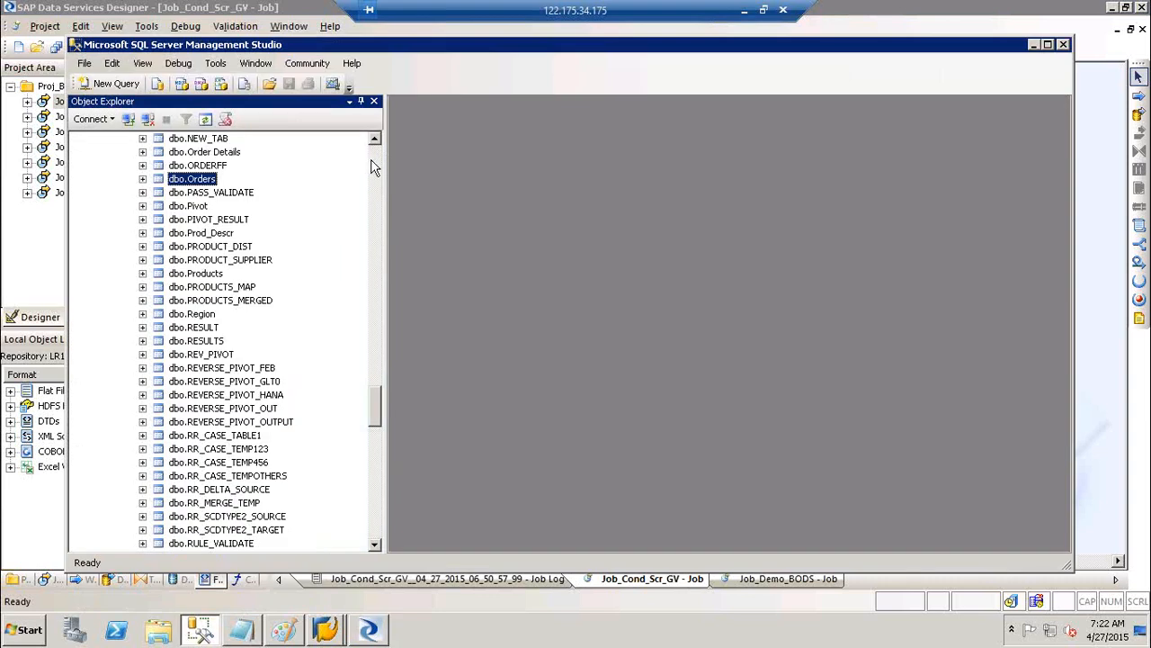
{"action": "left_click", "coordinate": [374, 166]}
{"action": "left_click", "coordinate": [371, 162]}
{"action": "left_click", "coordinate": [371, 162]}
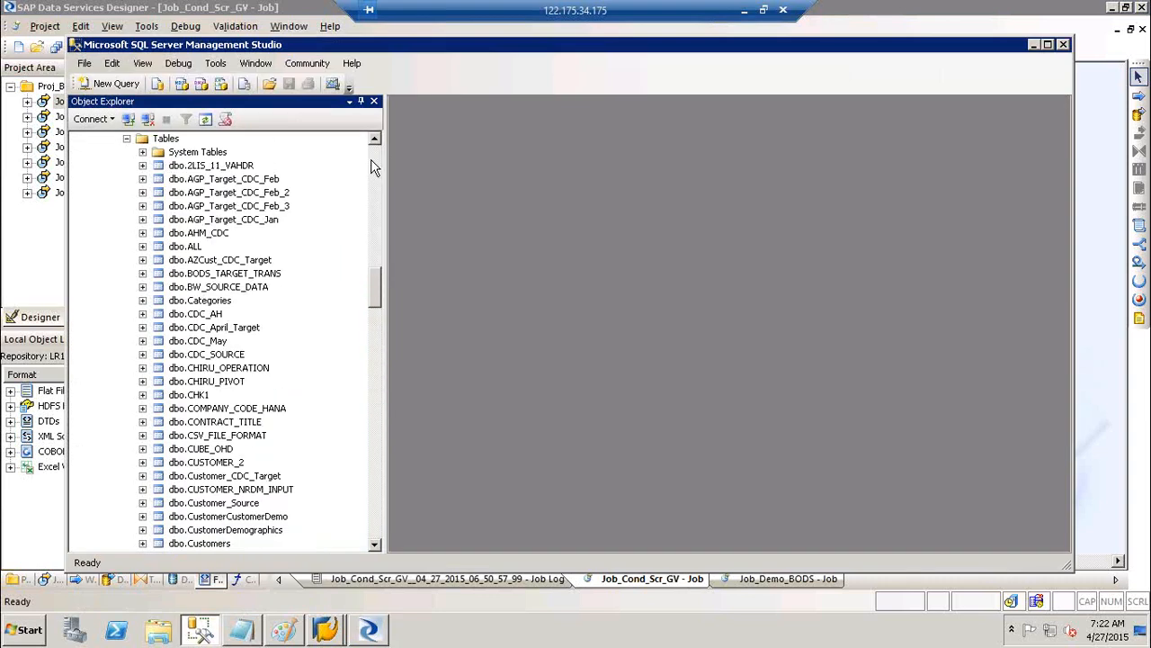
{"action": "left_click", "coordinate": [372, 162]}
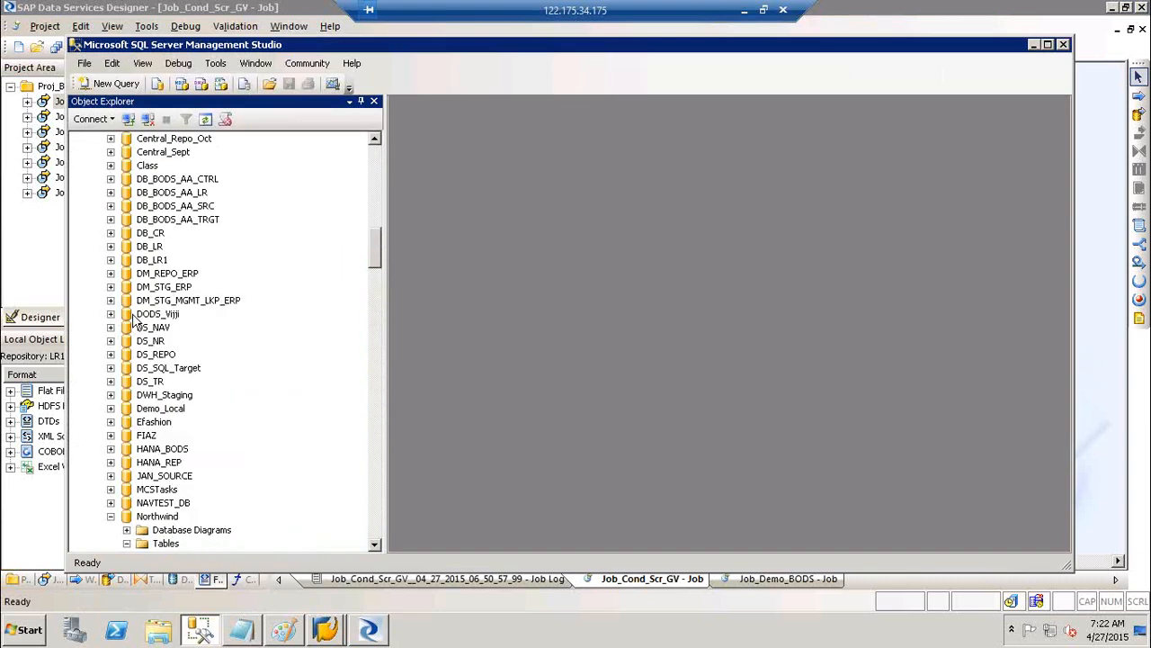
{"action": "left_click", "coordinate": [111, 516]}
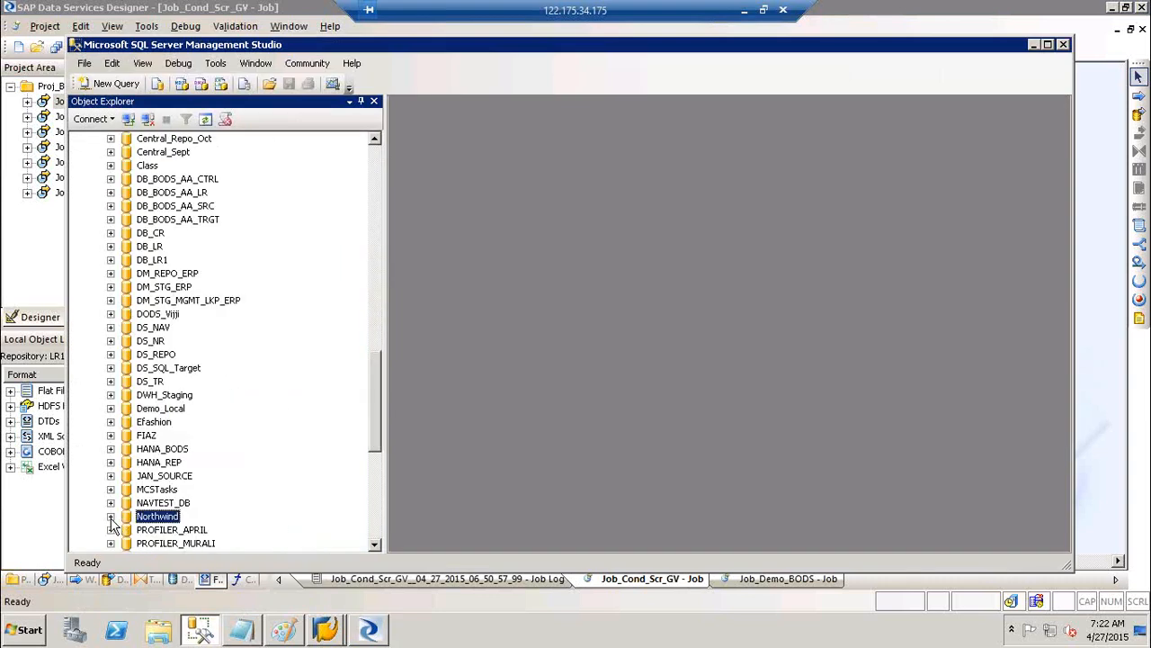
{"action": "left_click", "coordinate": [374, 518]}
{"action": "left_click", "coordinate": [149, 436]}
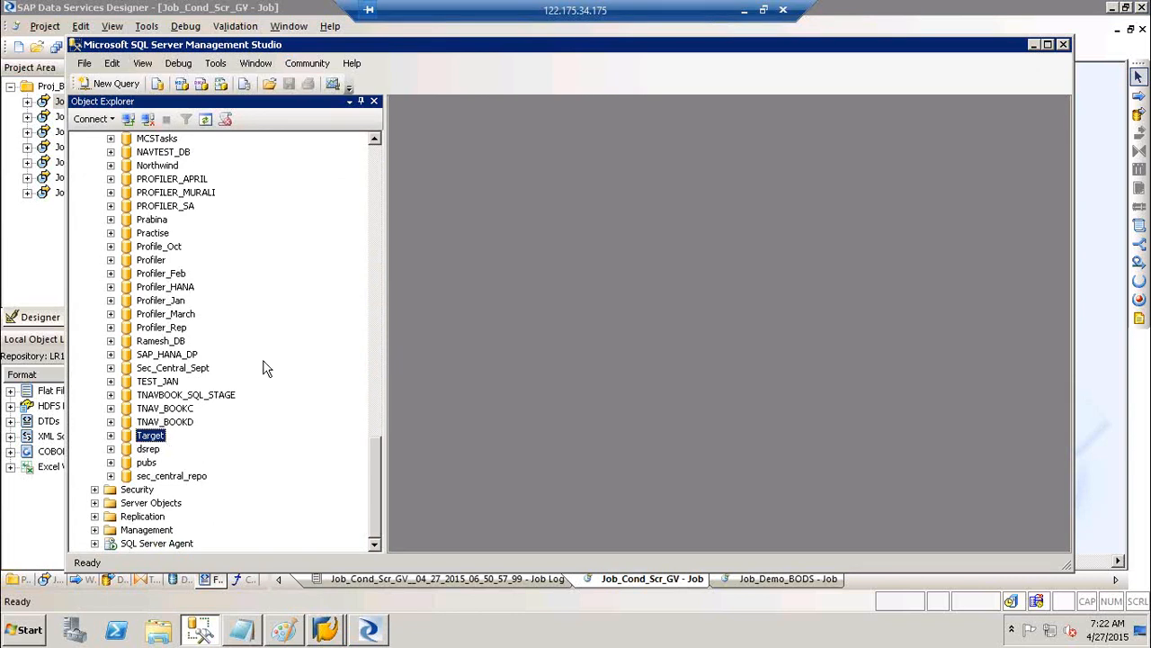
Scroll Object Explorer to the top and start a New Database from the Databases folder
{"action": "left_click", "coordinate": [376, 164]}
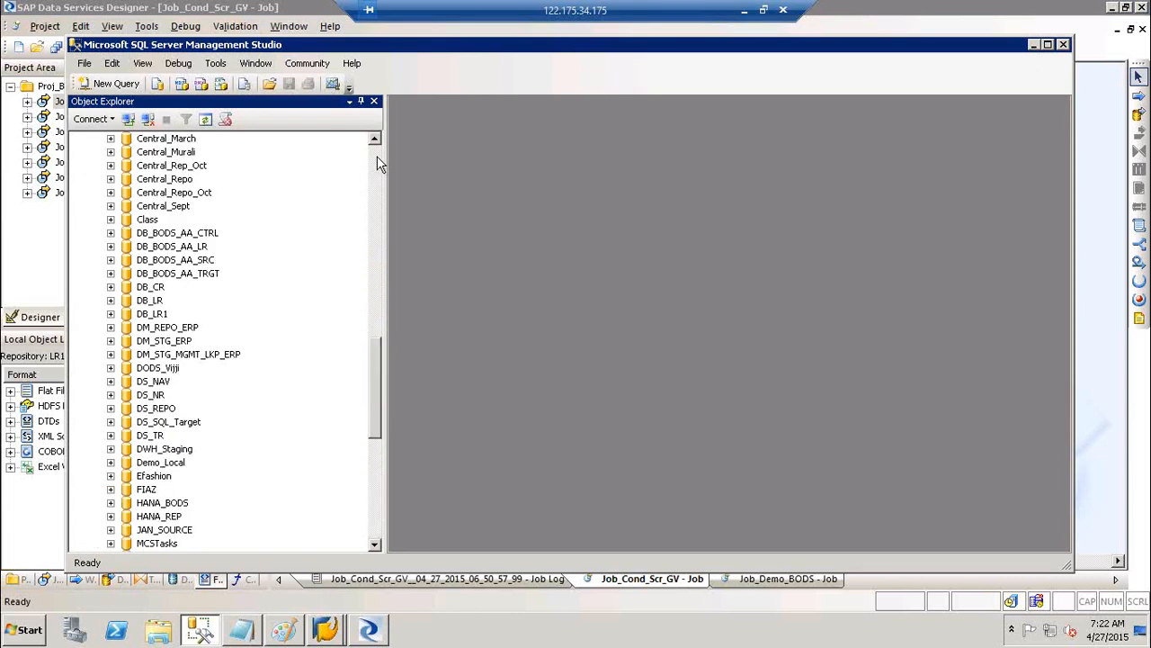
{"action": "left_click", "coordinate": [375, 165]}
{"action": "left_click", "coordinate": [377, 157]}
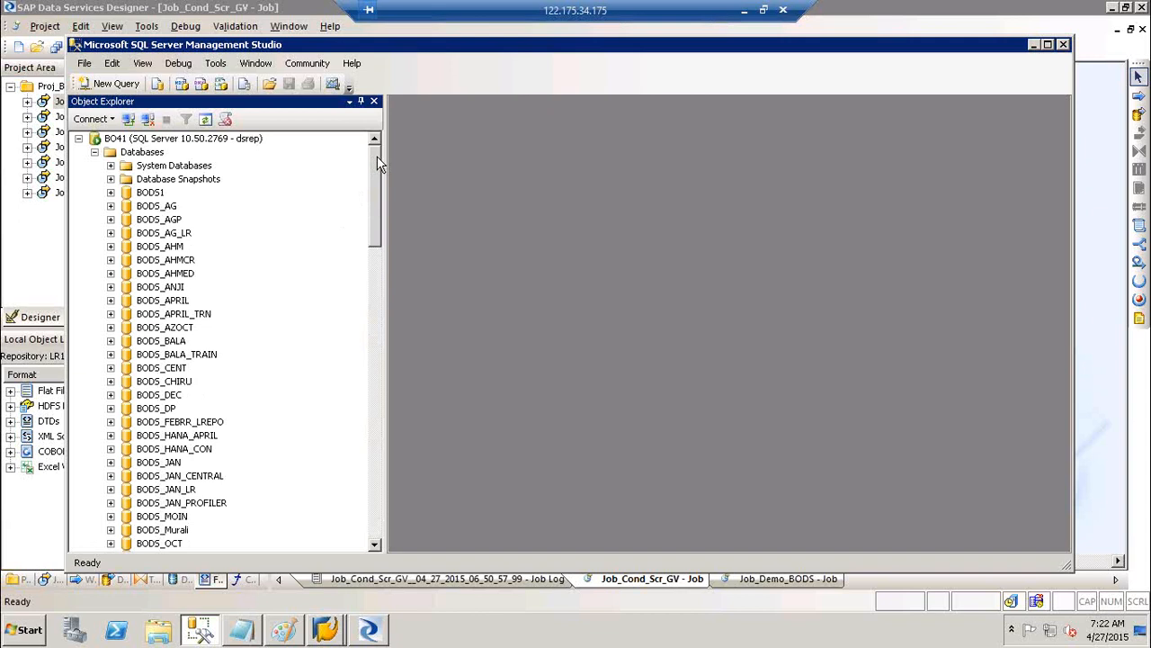
{"action": "right_click", "coordinate": [153, 159]}
{"action": "left_click", "coordinate": [184, 165]}
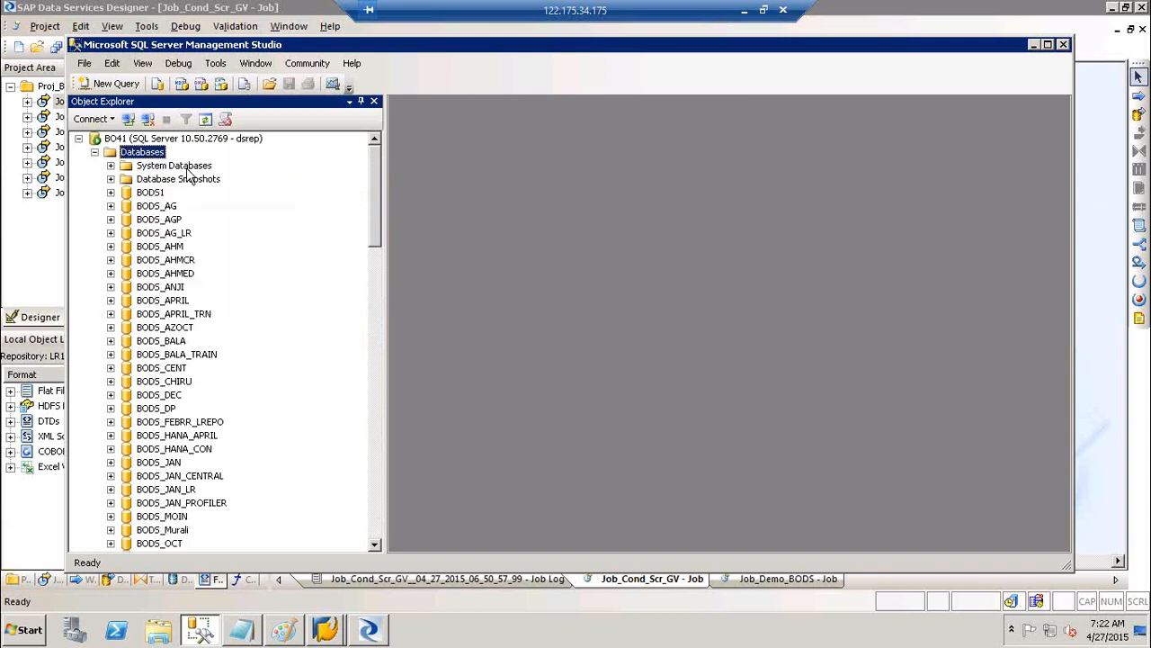
Create the DEV database, then attempt a new database named QA
{"action": "type", "text": "DEV"}
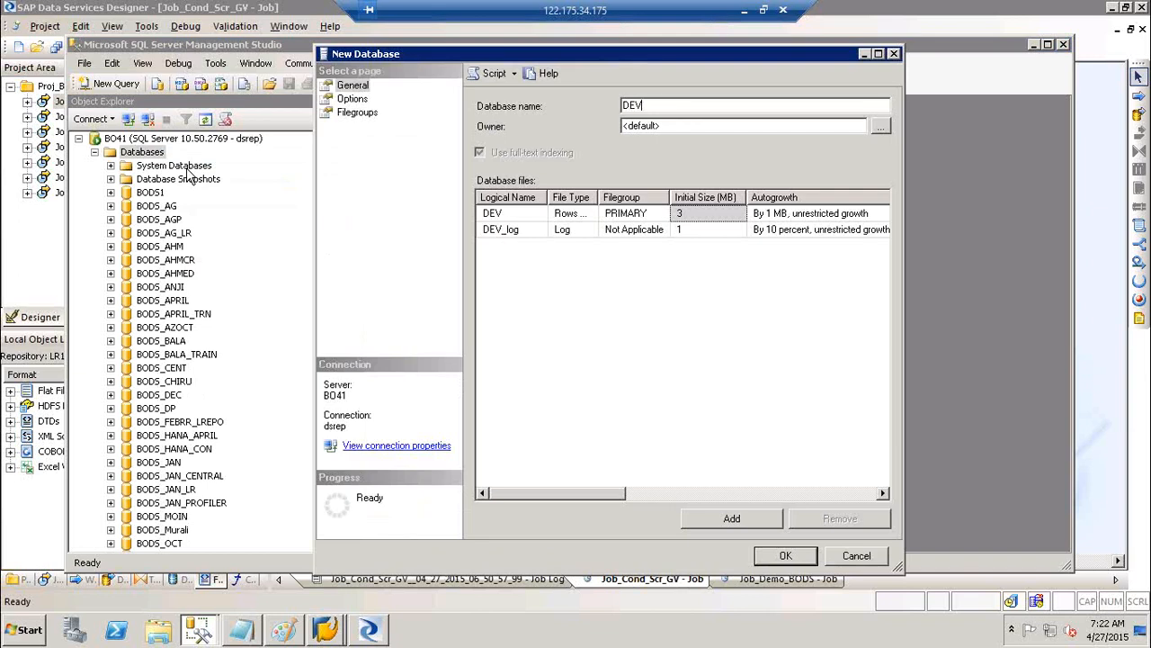
{"action": "left_click", "coordinate": [781, 556]}
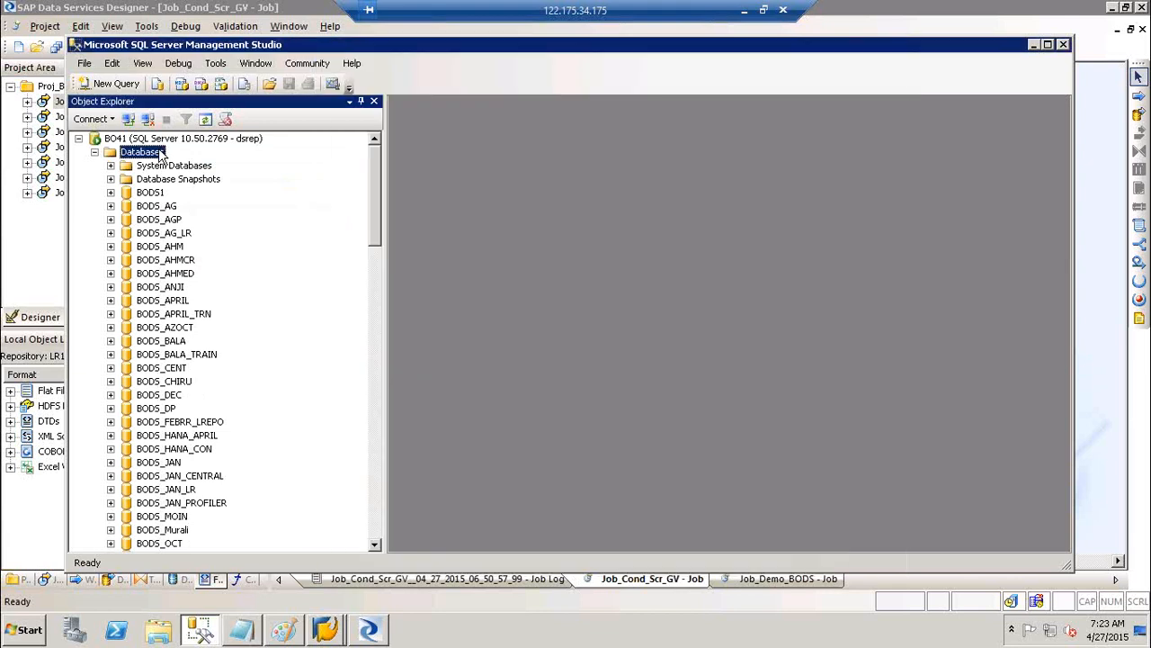
{"action": "right_click", "coordinate": [160, 153]}
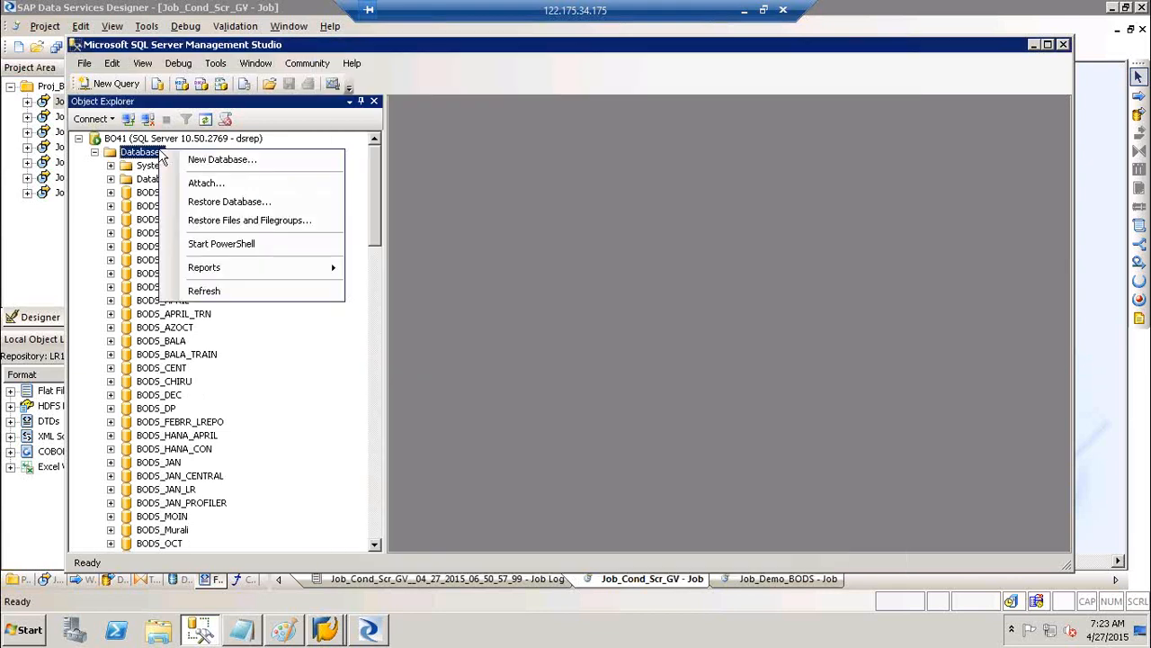
{"action": "left_click", "coordinate": [194, 159]}
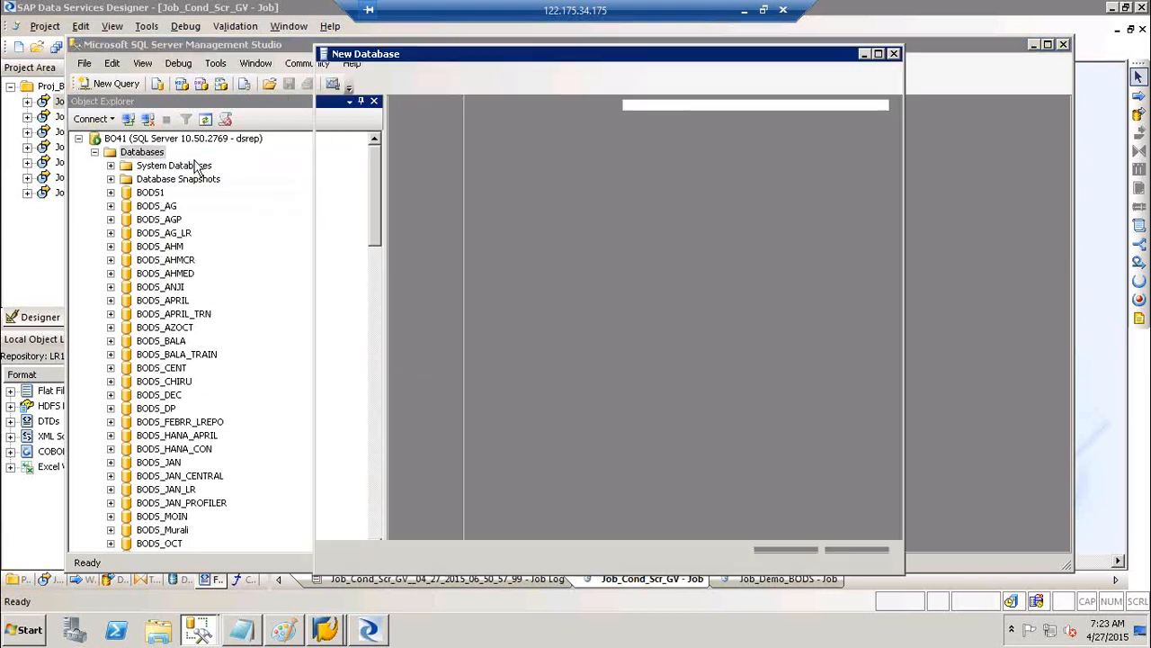
{"action": "type", "text": "QA"}
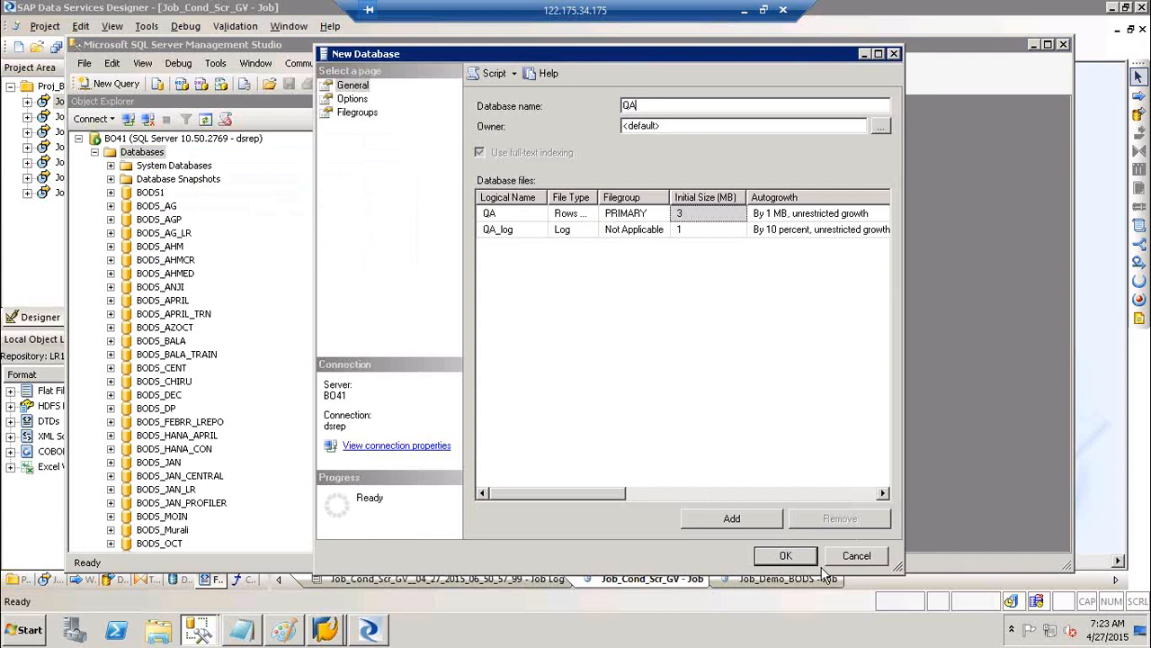
{"action": "left_click", "coordinate": [786, 555]}
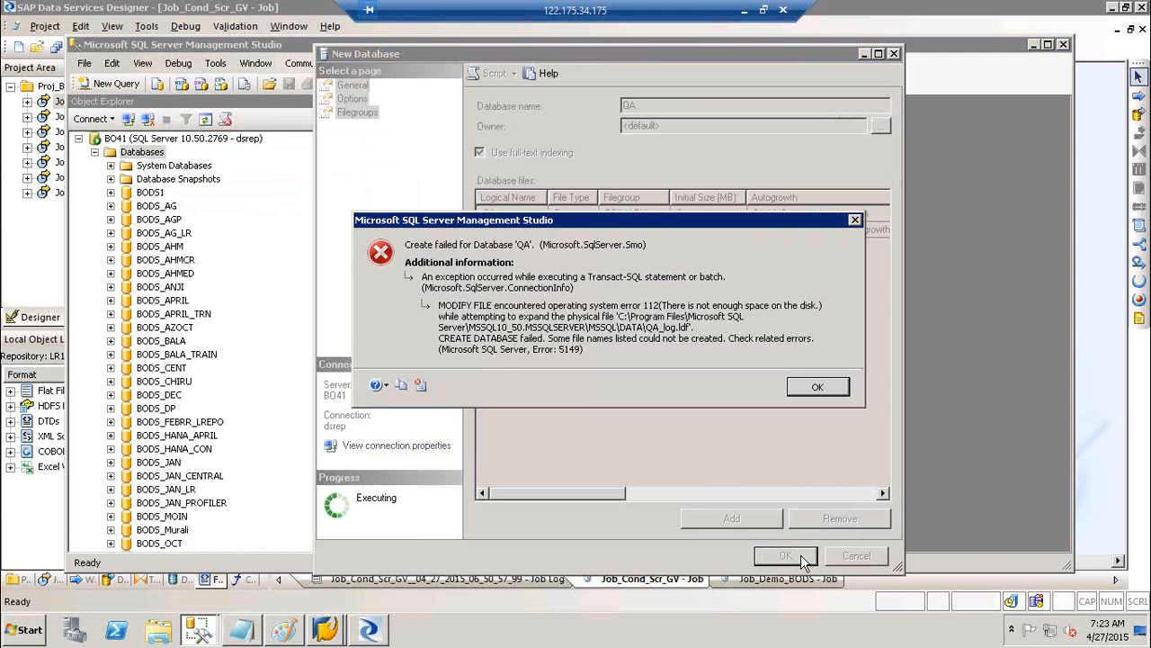
Dismiss the disk-space error and create the database as DB_QA instead
{"action": "left_click", "coordinate": [817, 387]}
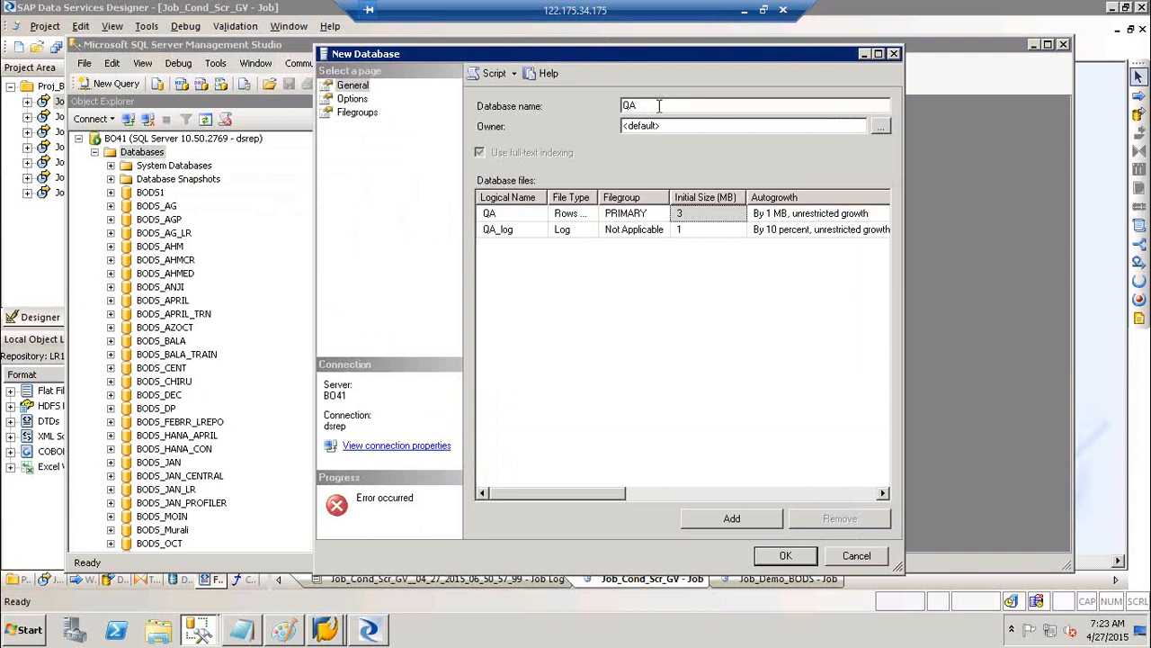
{"action": "key", "text": "BackSpace"}
{"action": "key", "text": "BackSpace"}
{"action": "type", "text": "DB_QA"}
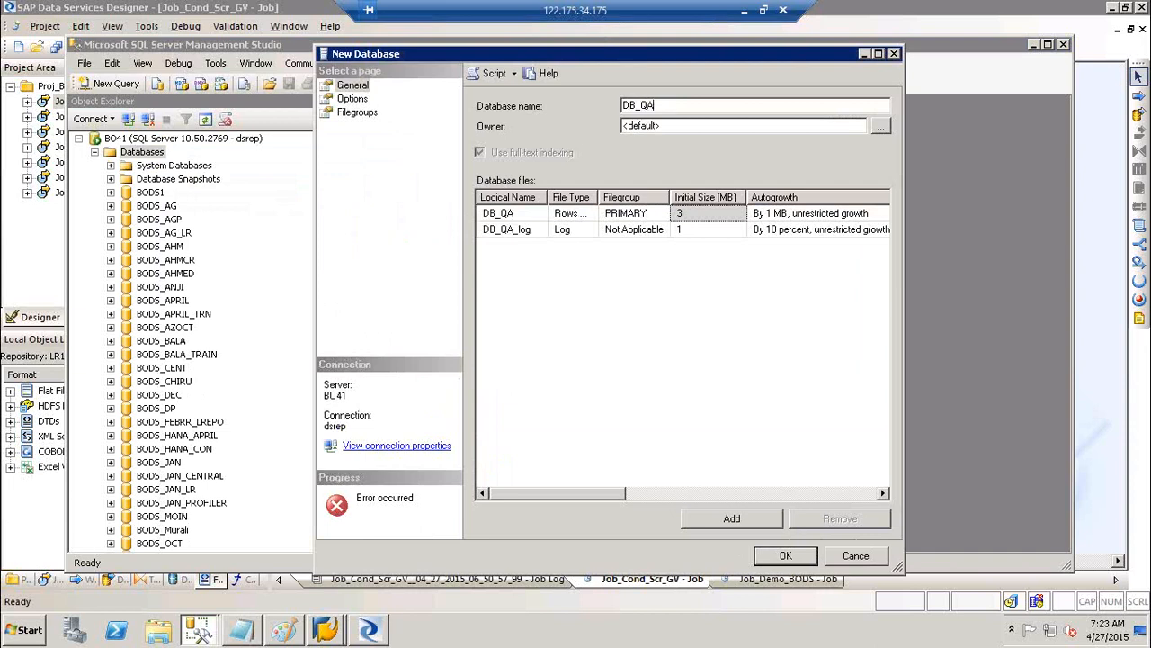
{"action": "left_click", "coordinate": [786, 555]}
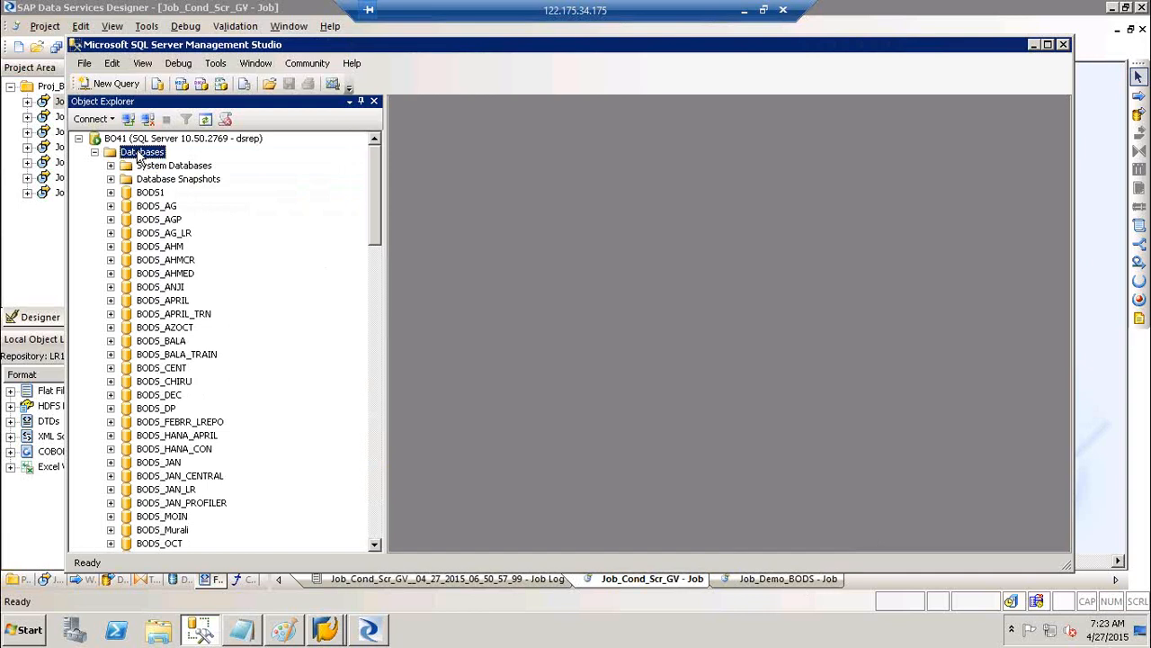
{"action": "right_click", "coordinate": [139, 155]}
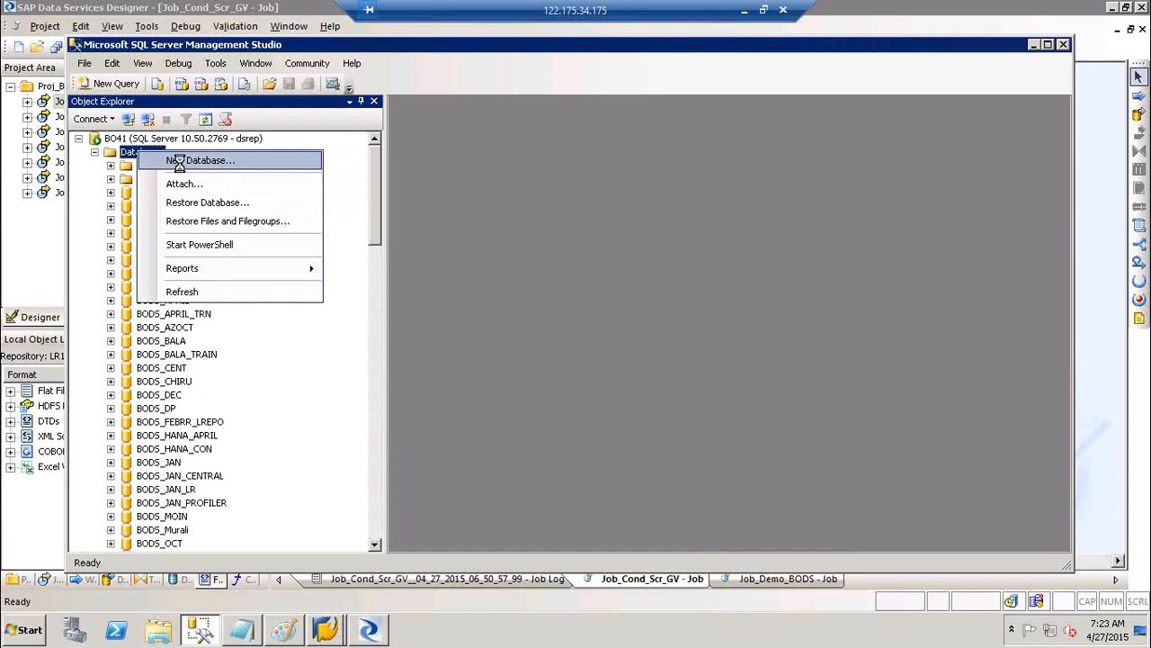
{"action": "left_click", "coordinate": [217, 160]}
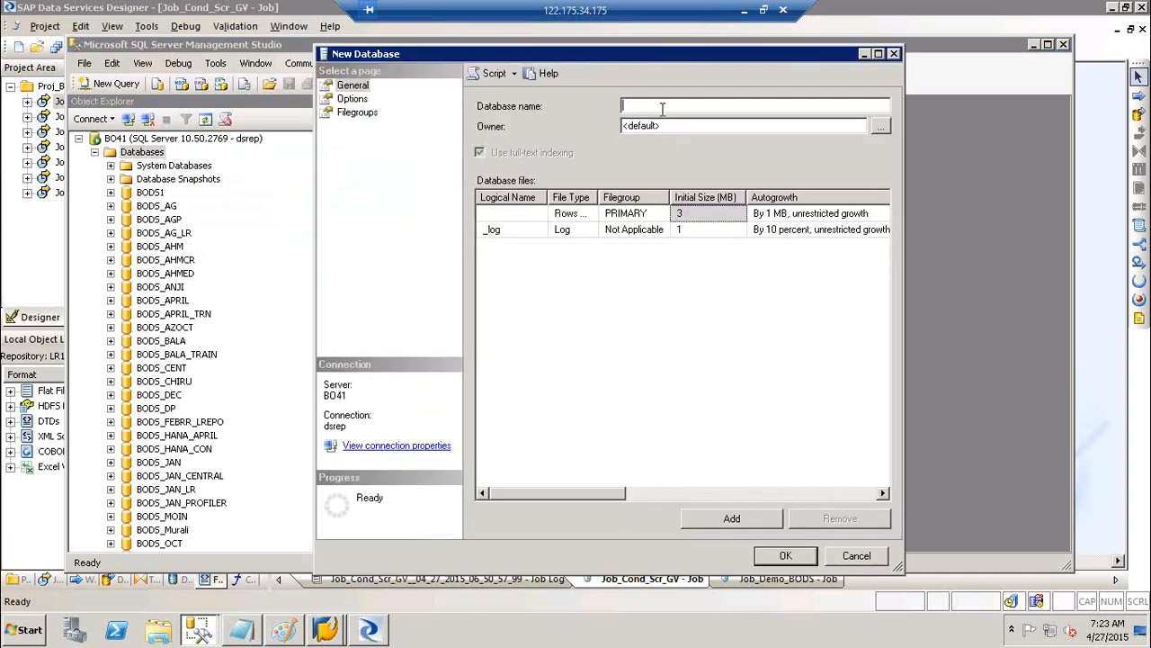
{"action": "type", "text": "PROD"}
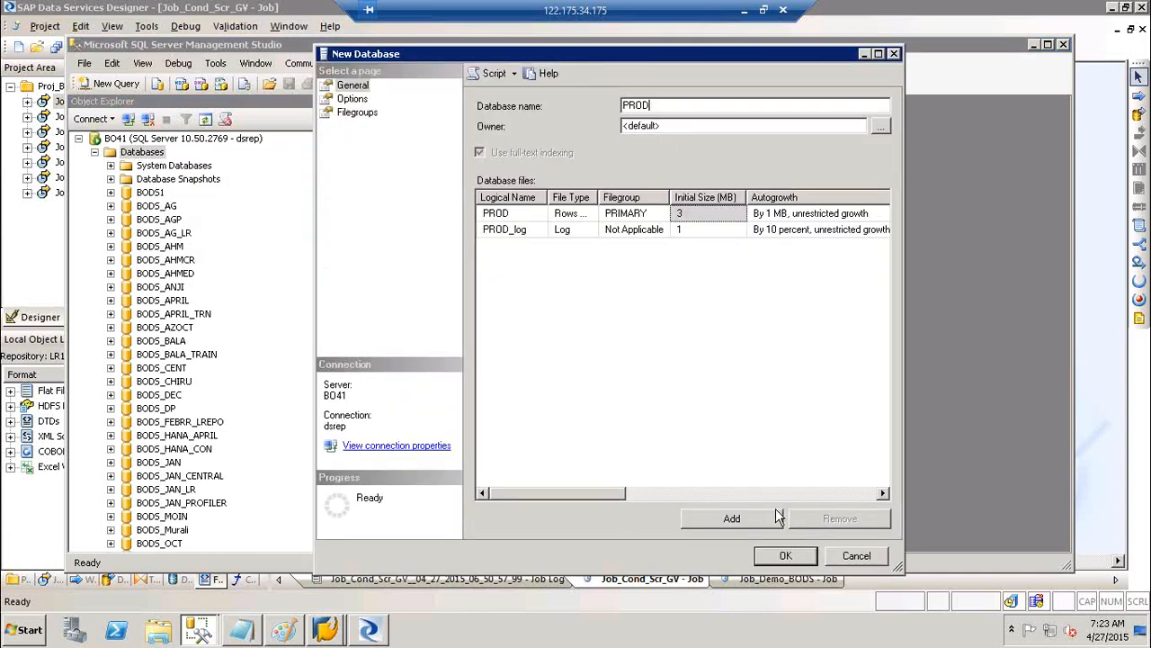
{"action": "left_click", "coordinate": [785, 557]}
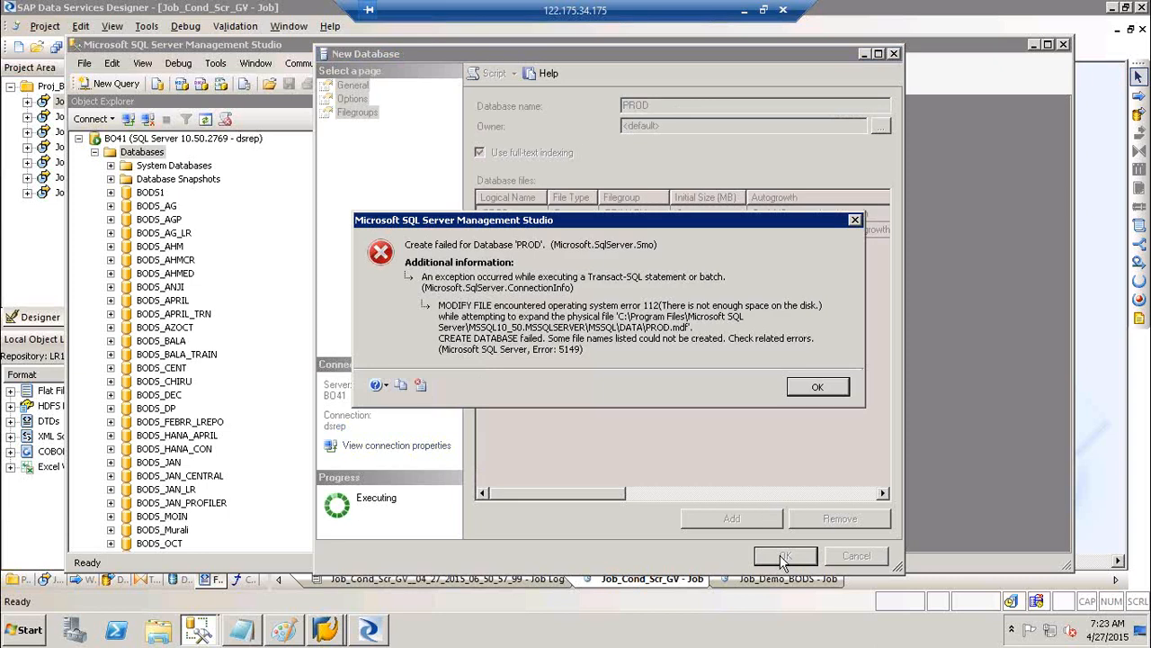
{"action": "left_click", "coordinate": [815, 388]}
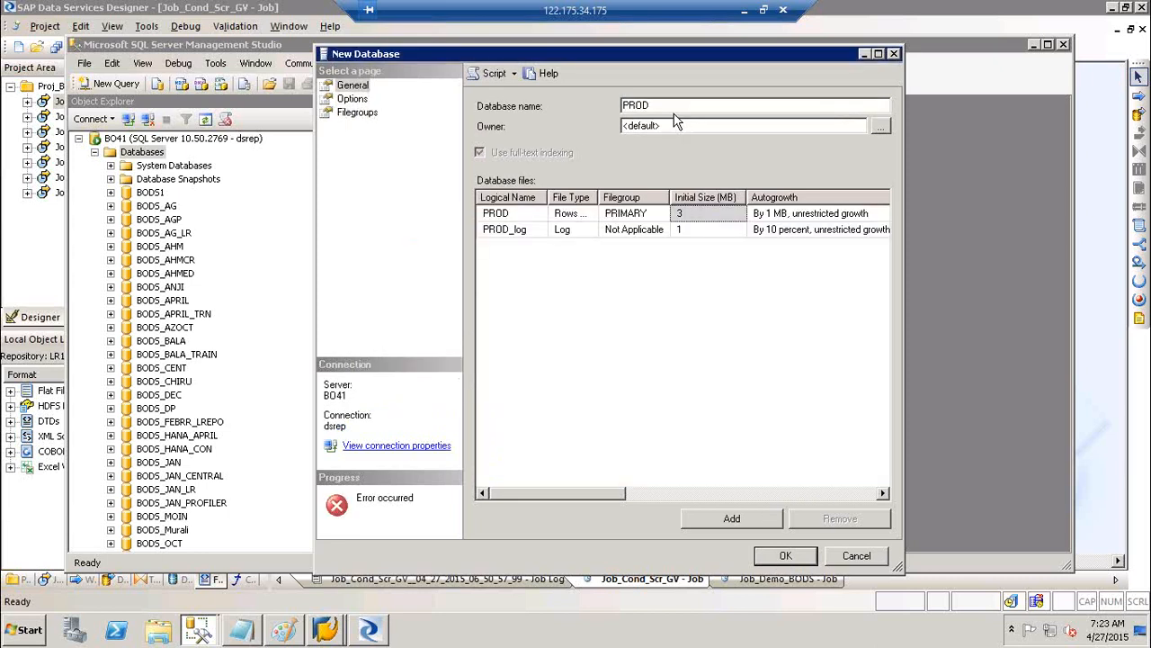
{"action": "key", "text": "Home"}
{"action": "type", "text": "DB_"}
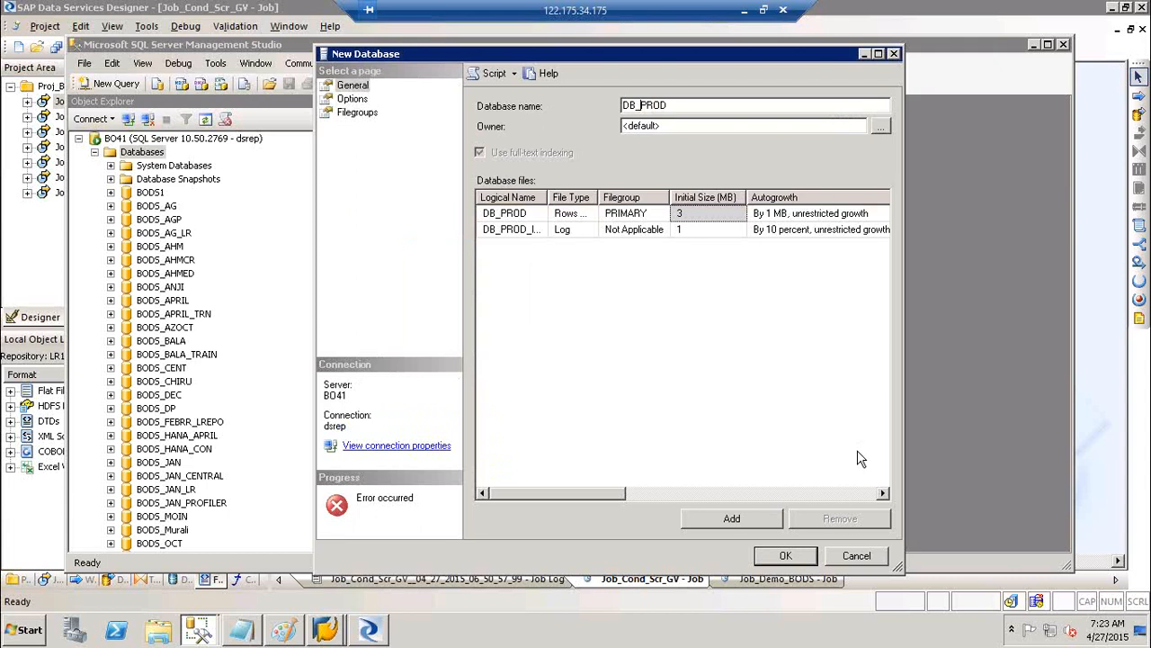
{"action": "left_click", "coordinate": [802, 557]}
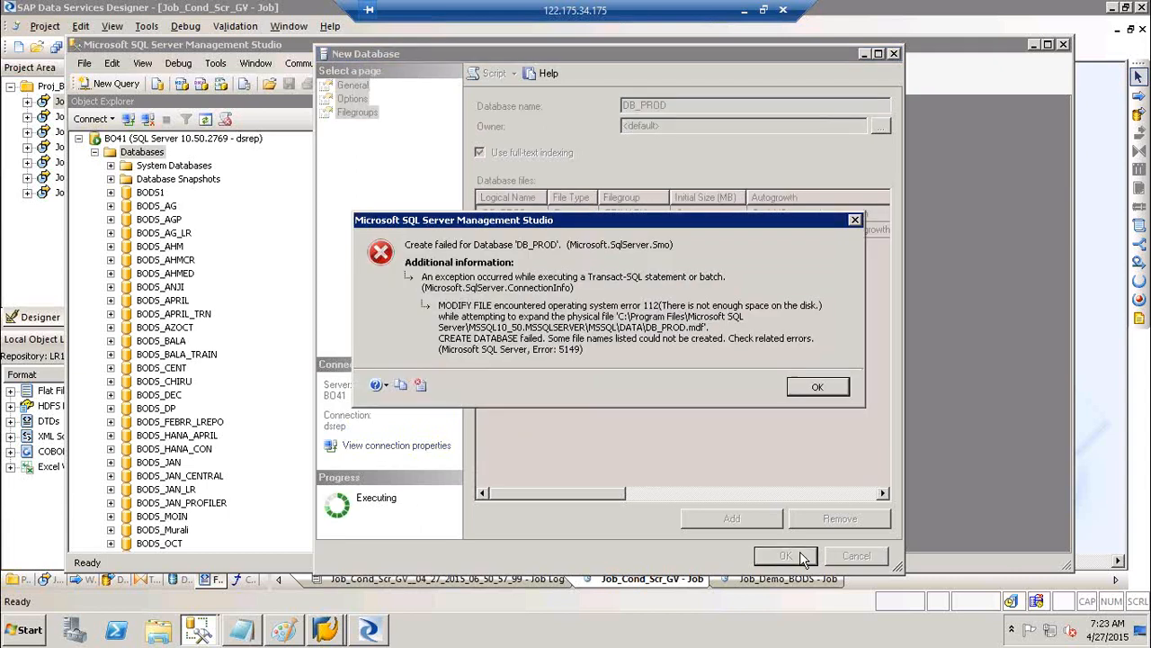
{"action": "left_click", "coordinate": [821, 391]}
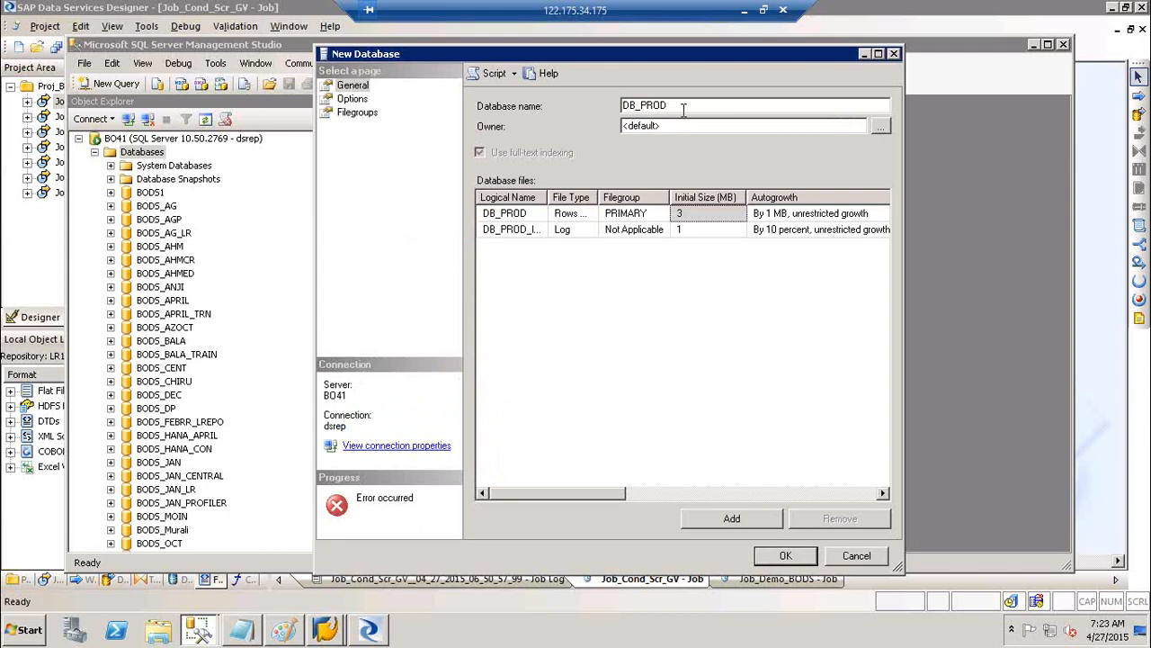
{"action": "type", "text": "1"}
{"action": "key", "text": "BackSpace"}
{"action": "key", "text": "BackSpace"}
{"action": "key", "text": "BackSpace"}
{"action": "type", "text": "D"}
{"action": "left_click", "coordinate": [808, 555]}
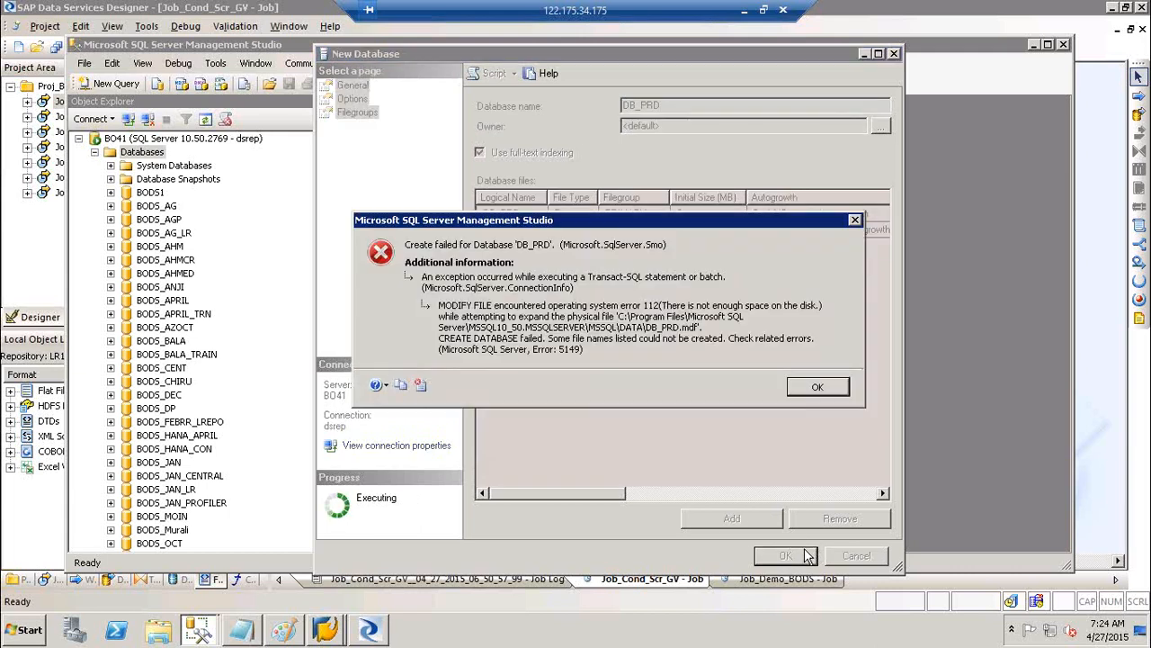
{"action": "left_click", "coordinate": [801, 387]}
{"action": "left_click", "coordinate": [699, 105]}
{"action": "type", "text": "123"}
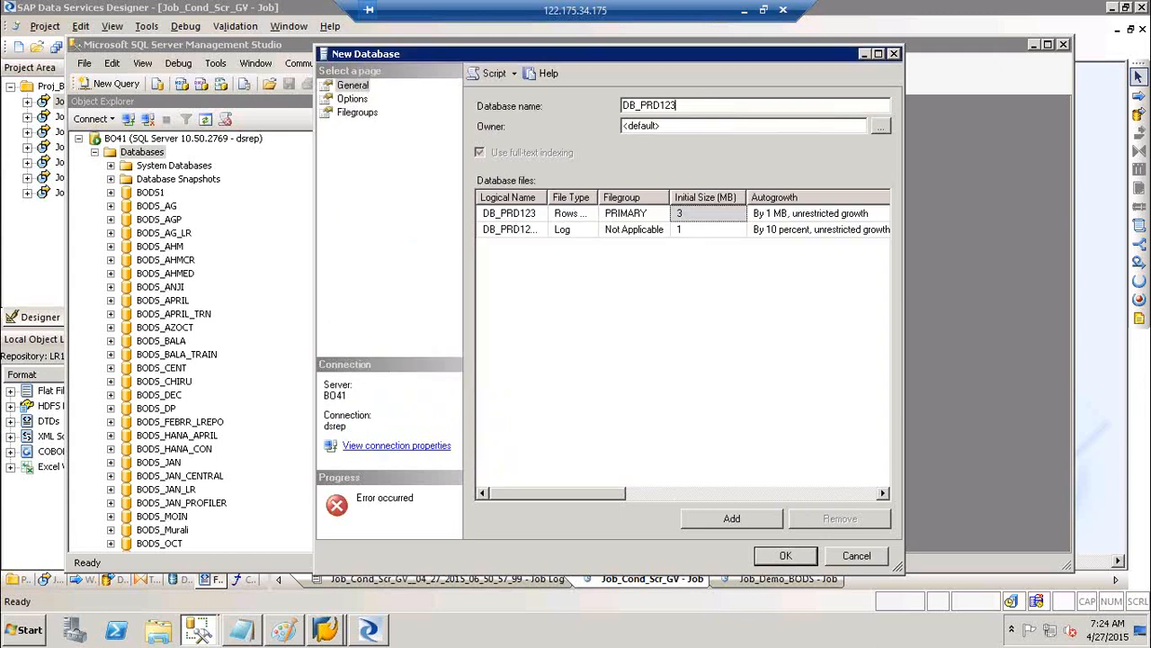
{"action": "left_click", "coordinate": [798, 555]}
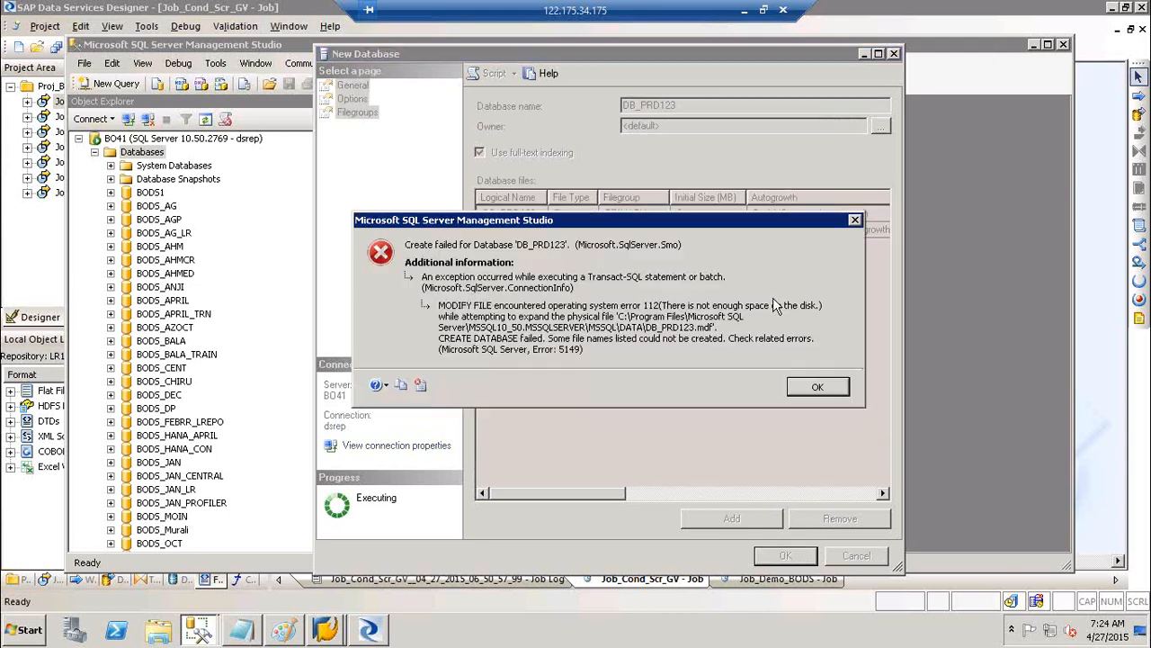
{"action": "left_click", "coordinate": [817, 386]}
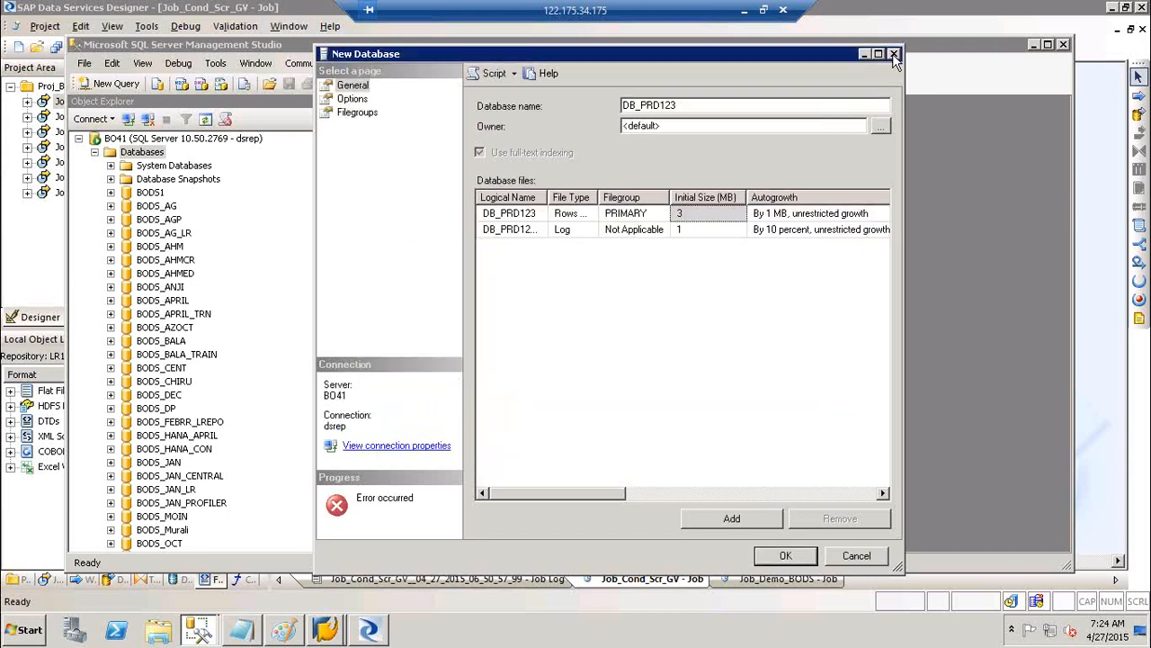
{"action": "left_click", "coordinate": [894, 55]}
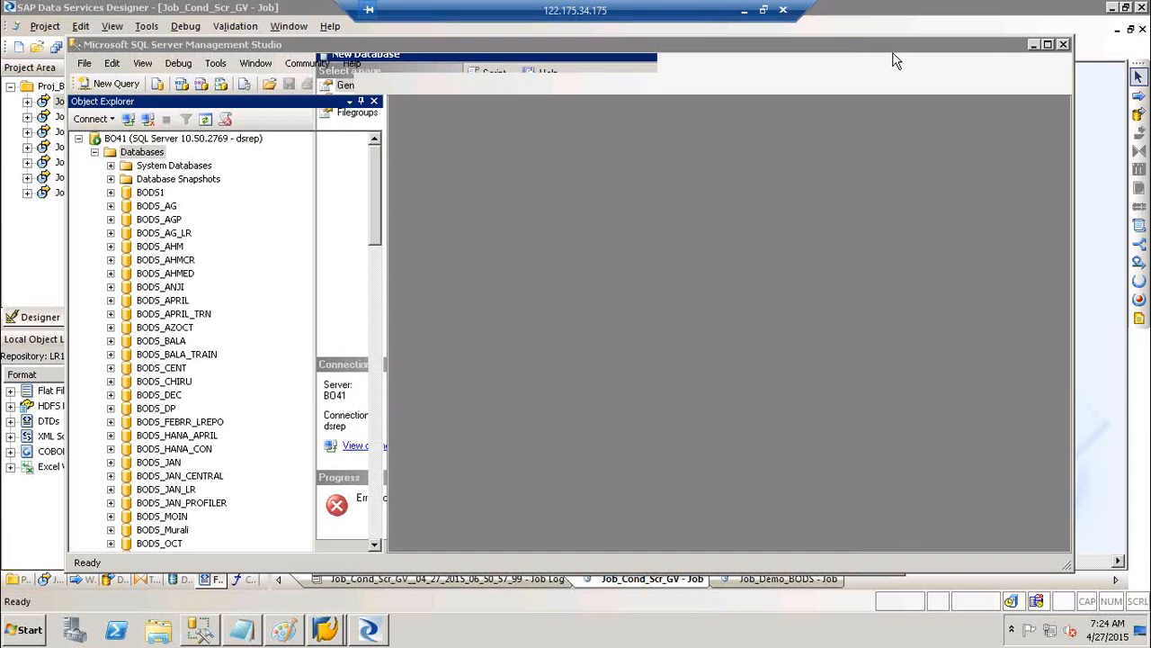
Back in Designer, edit DS_Target and reveal its advanced settings with one configuration
{"action": "left_click", "coordinate": [1063, 45]}
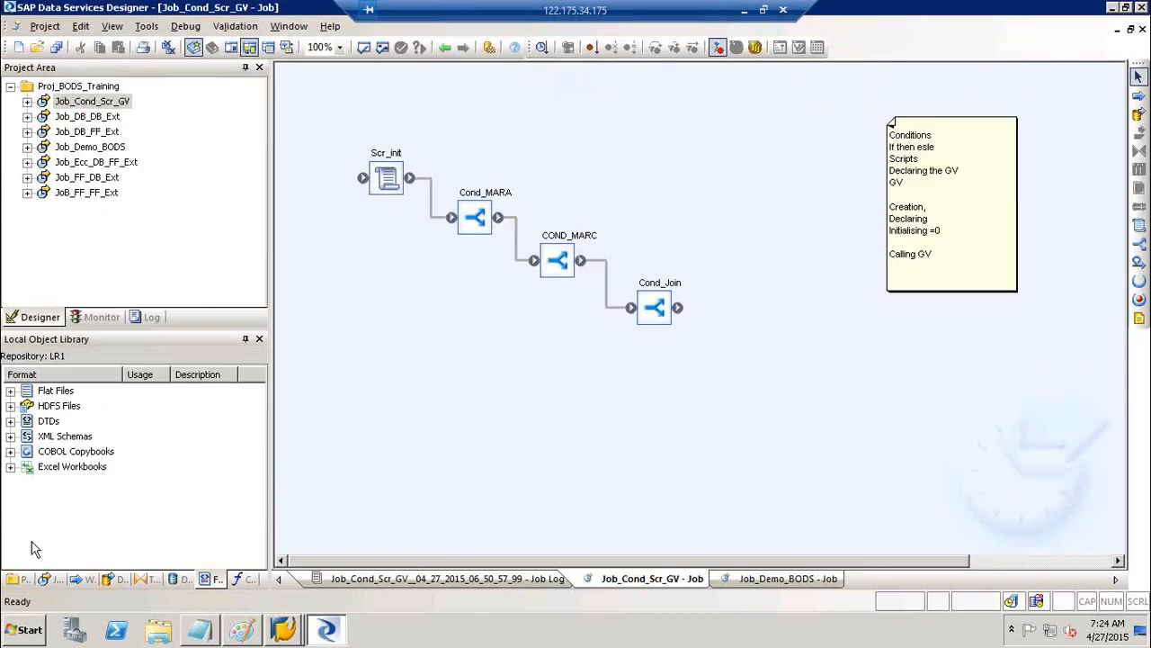
{"action": "left_click", "coordinate": [181, 576]}
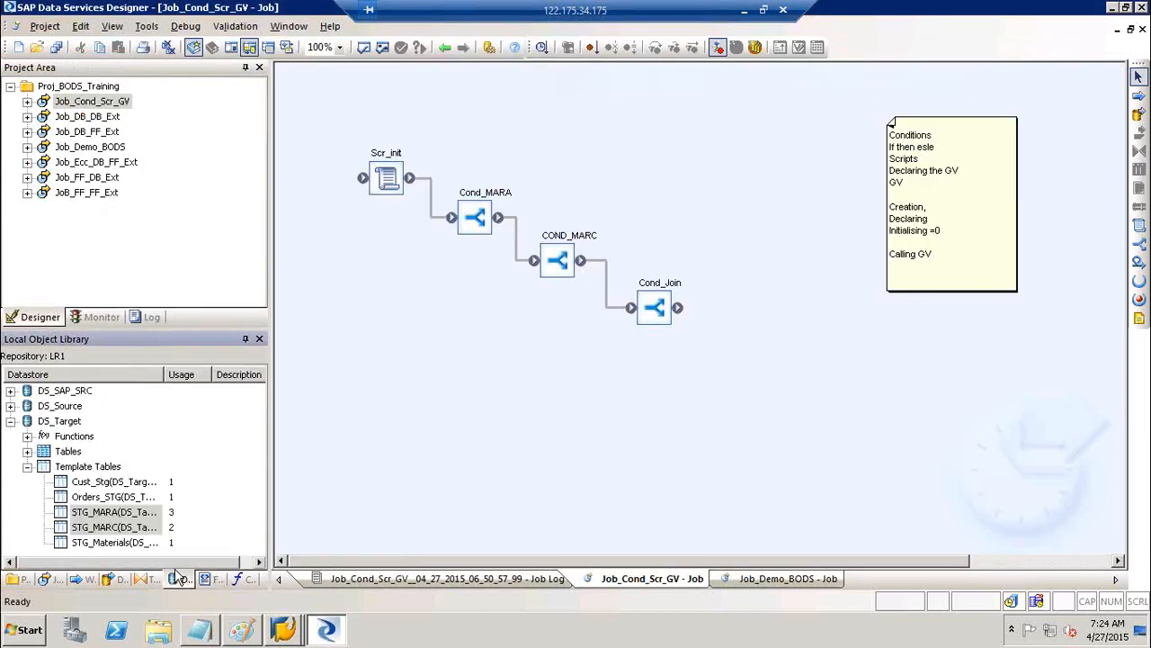
{"action": "left_click", "coordinate": [10, 421]}
{"action": "left_click", "coordinate": [61, 423]}
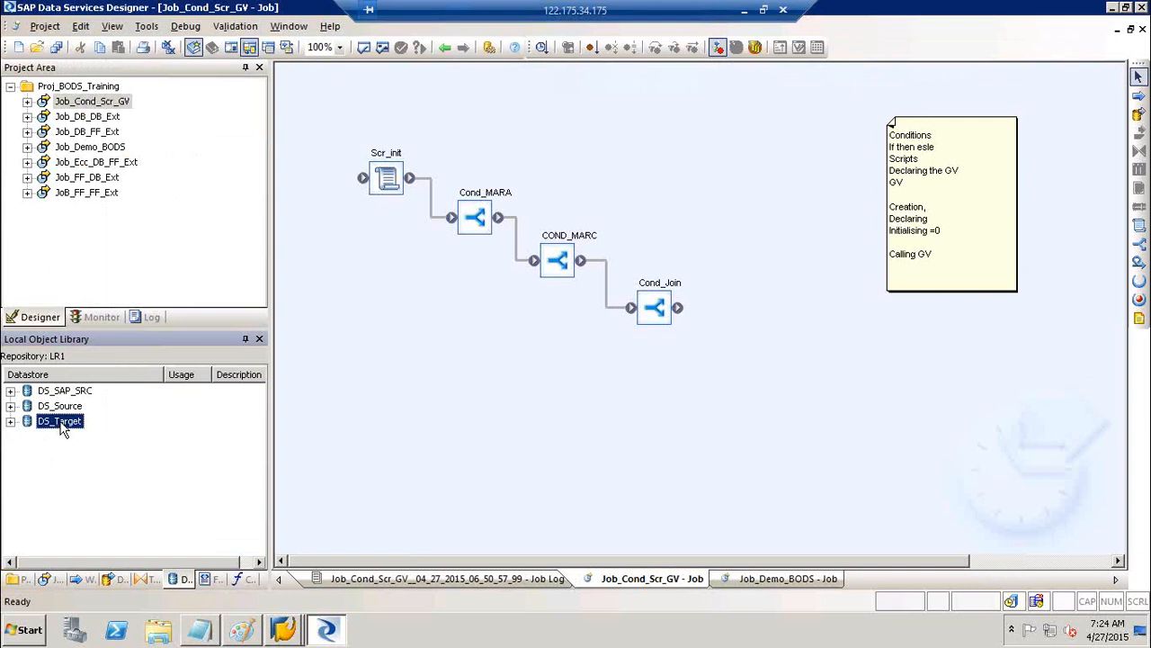
{"action": "right_click", "coordinate": [63, 424]}
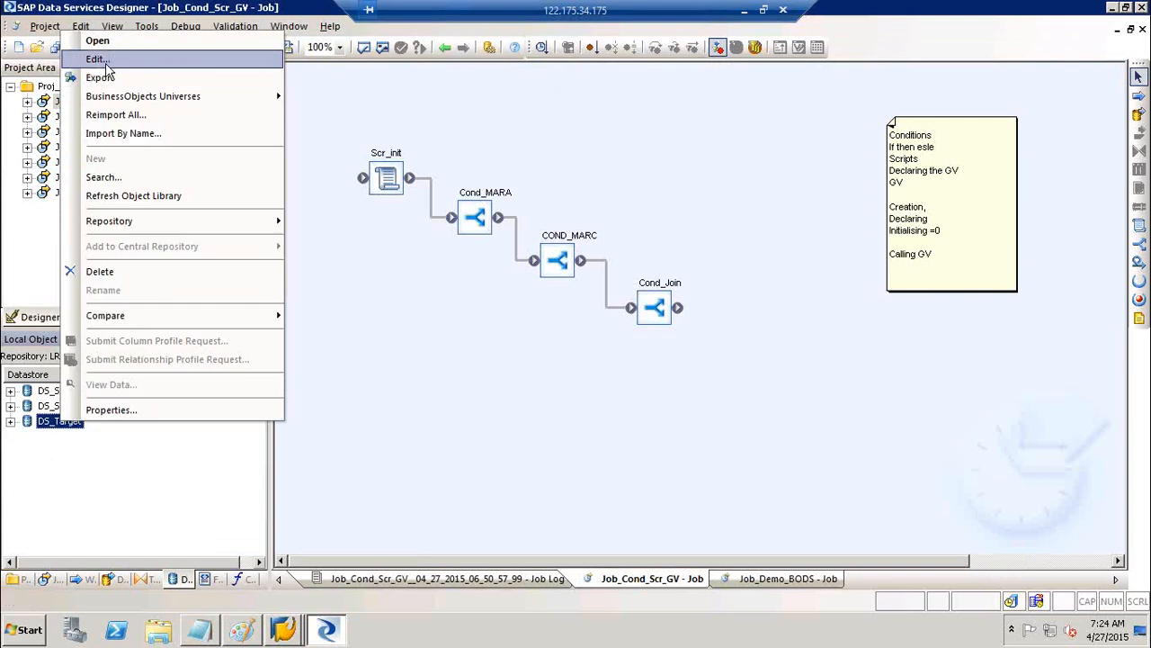
{"action": "left_click", "coordinate": [97, 60]}
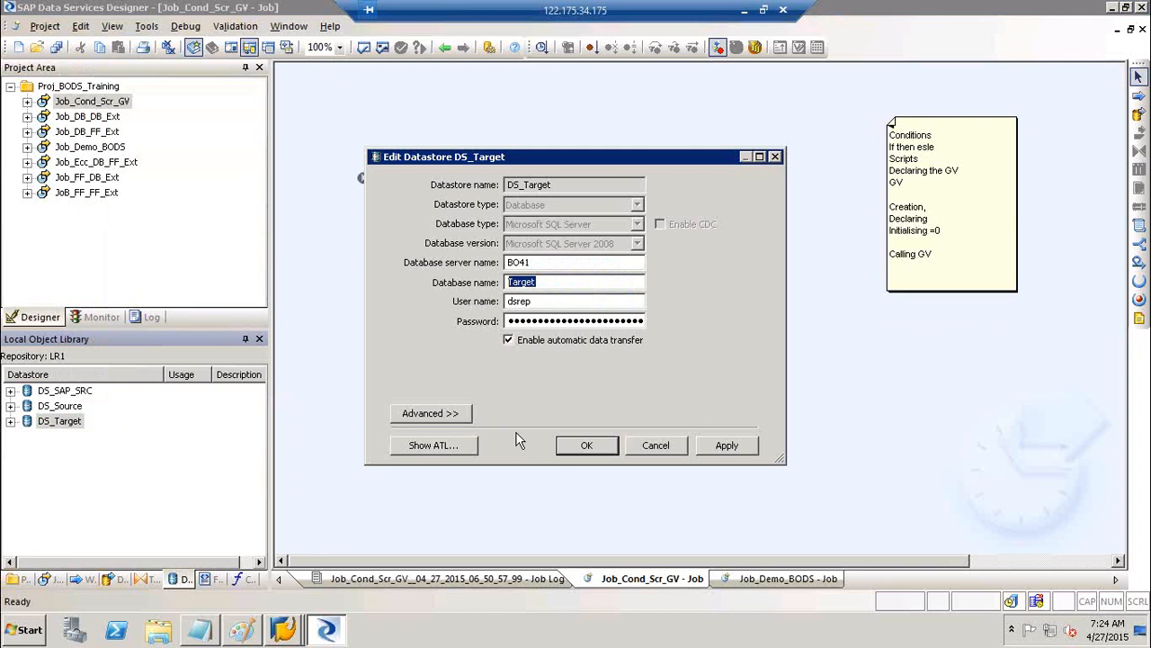
{"action": "left_click", "coordinate": [457, 414]}
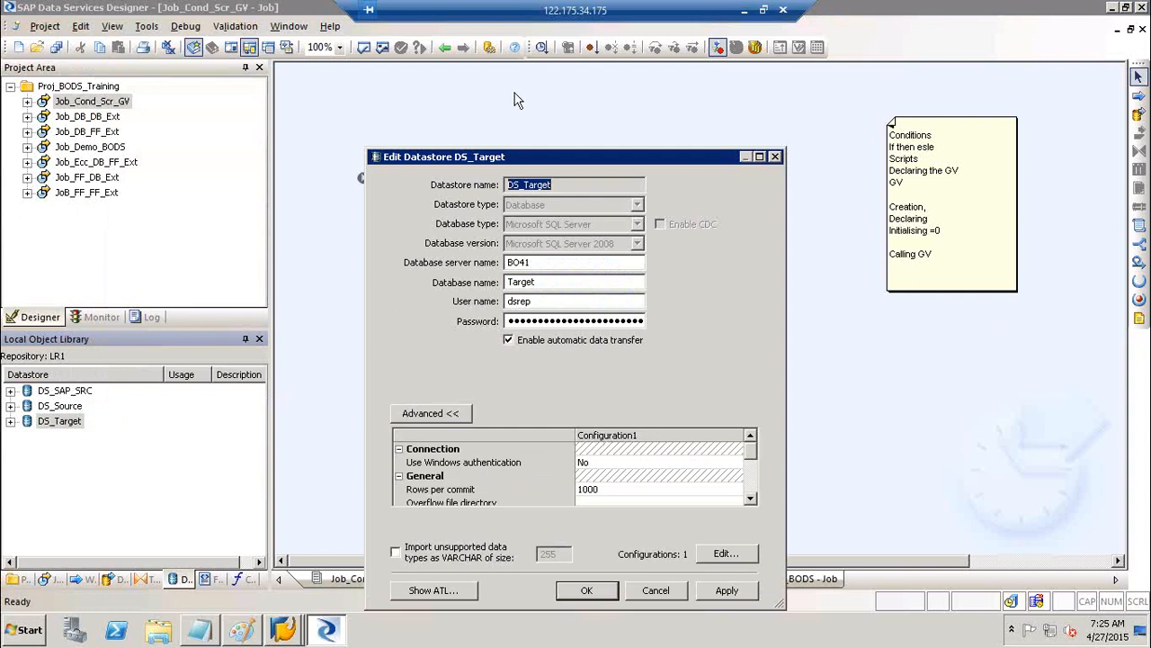
{"action": "left_click_drag", "start_coordinate": [556, 164], "coordinate": [560, 79]}
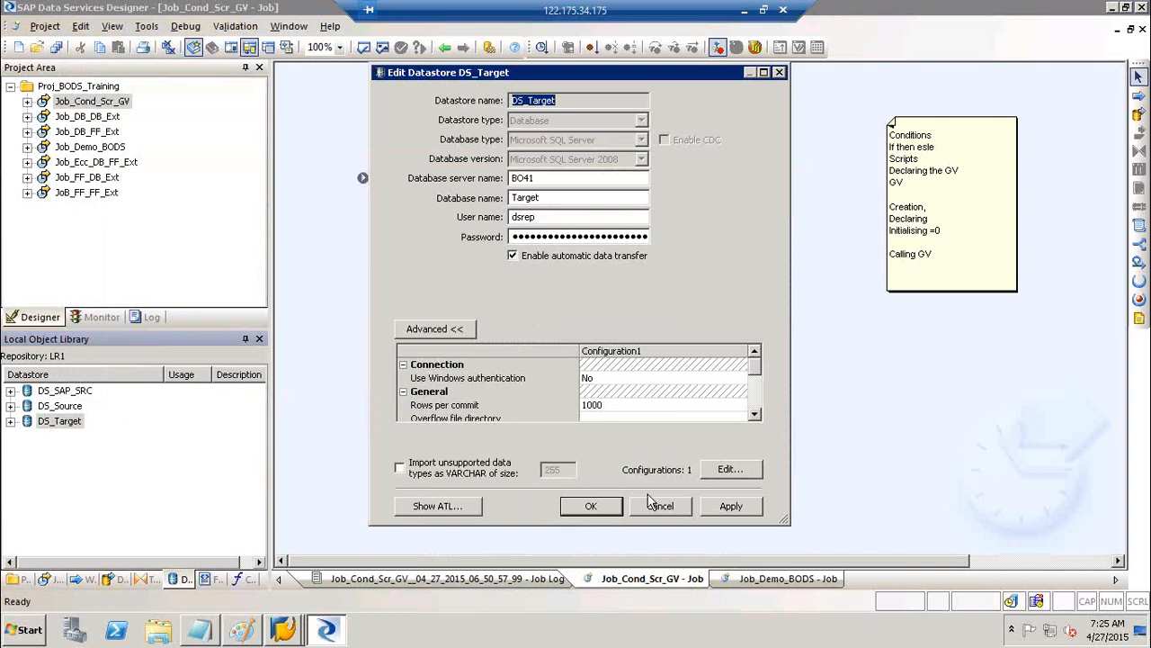
In DS_Target's configurations list, duplicate Configuration1 twice
{"action": "left_click", "coordinate": [748, 472]}
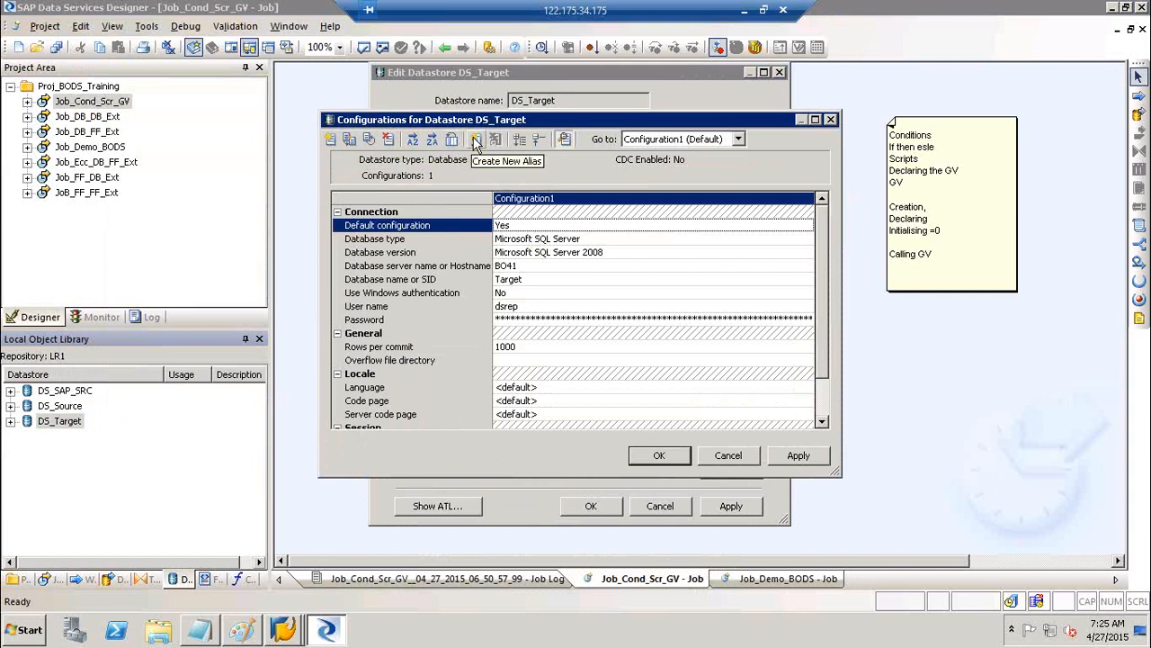
{"action": "left_click", "coordinate": [348, 139]}
{"action": "left_click", "coordinate": [348, 140]}
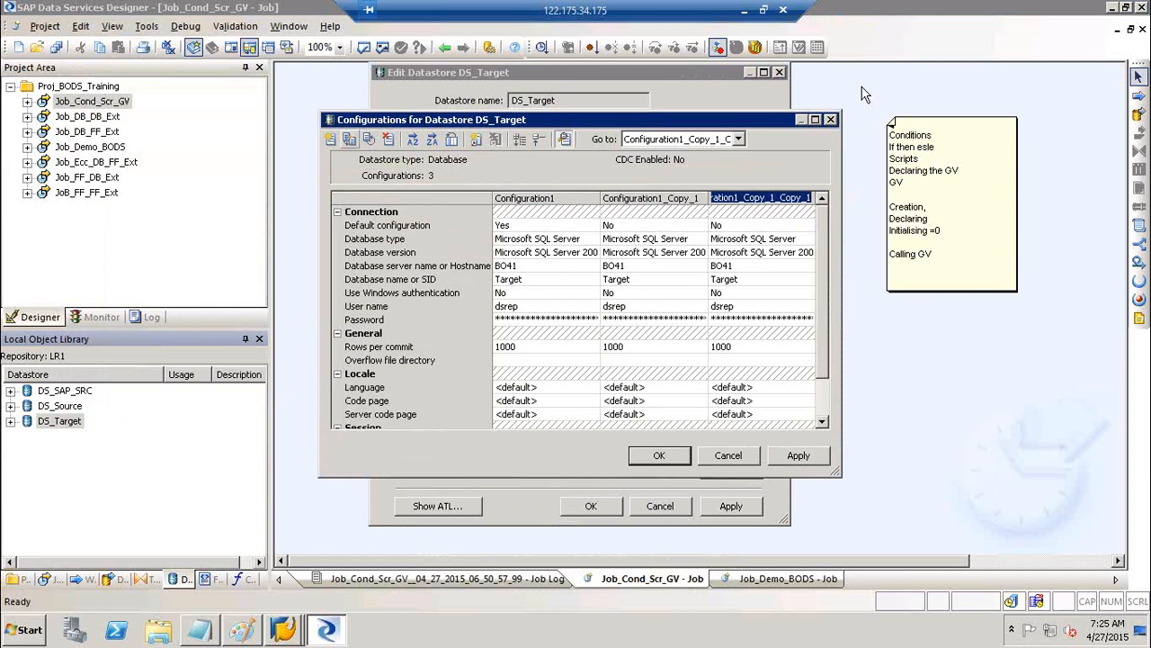
Maximize the configurations window and rename the three configurations DEV, QA and PROD
{"action": "left_click", "coordinate": [817, 119]}
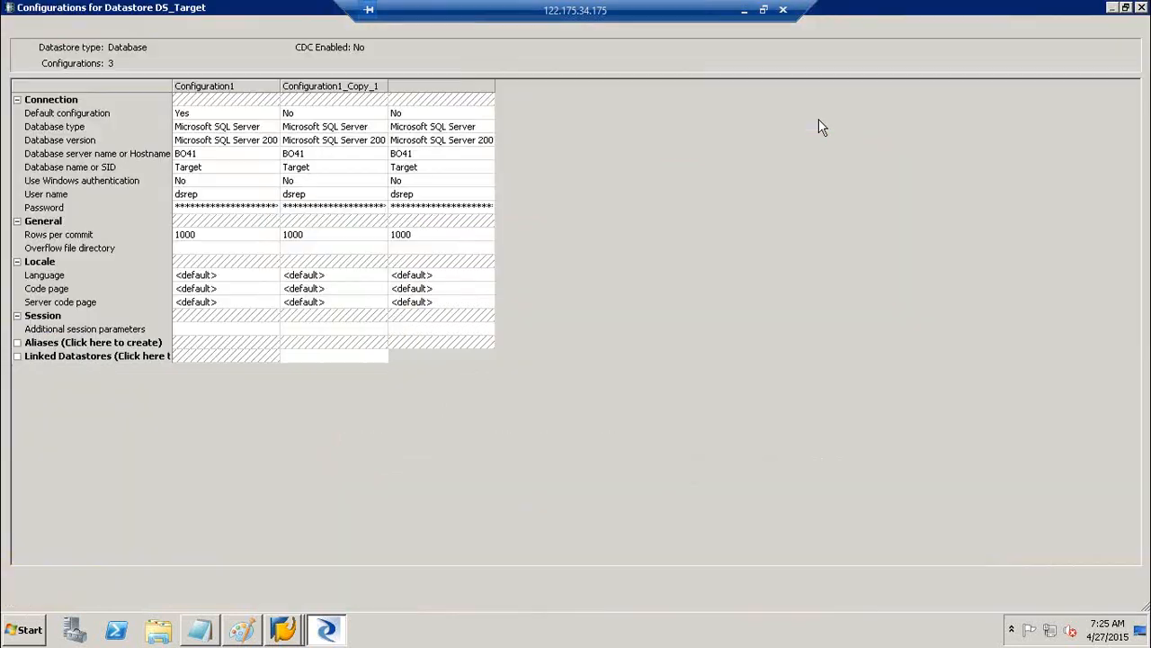
{"action": "double_click", "coordinate": [238, 85]}
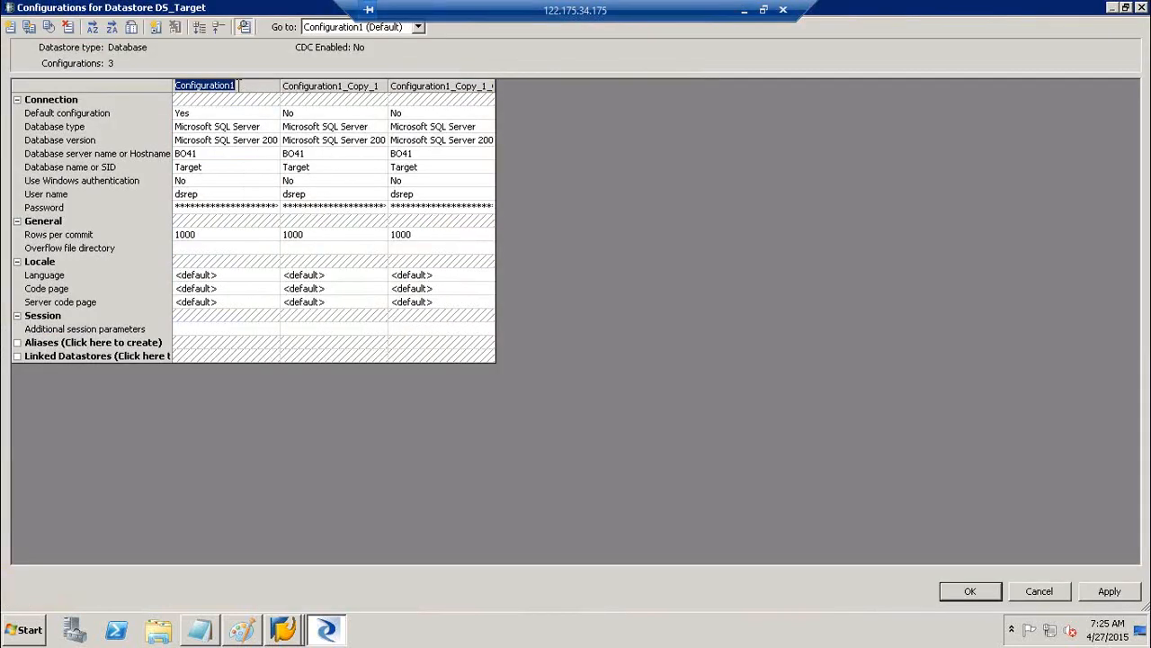
{"action": "type", "text": "DEV"}
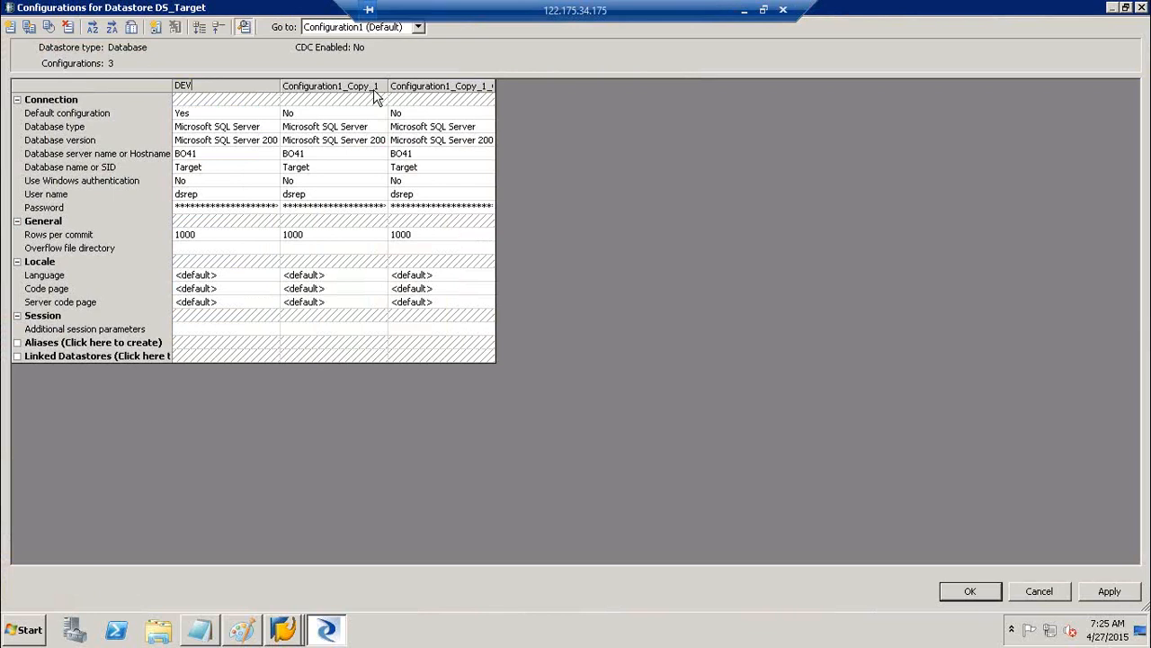
{"action": "double_click", "coordinate": [375, 85]}
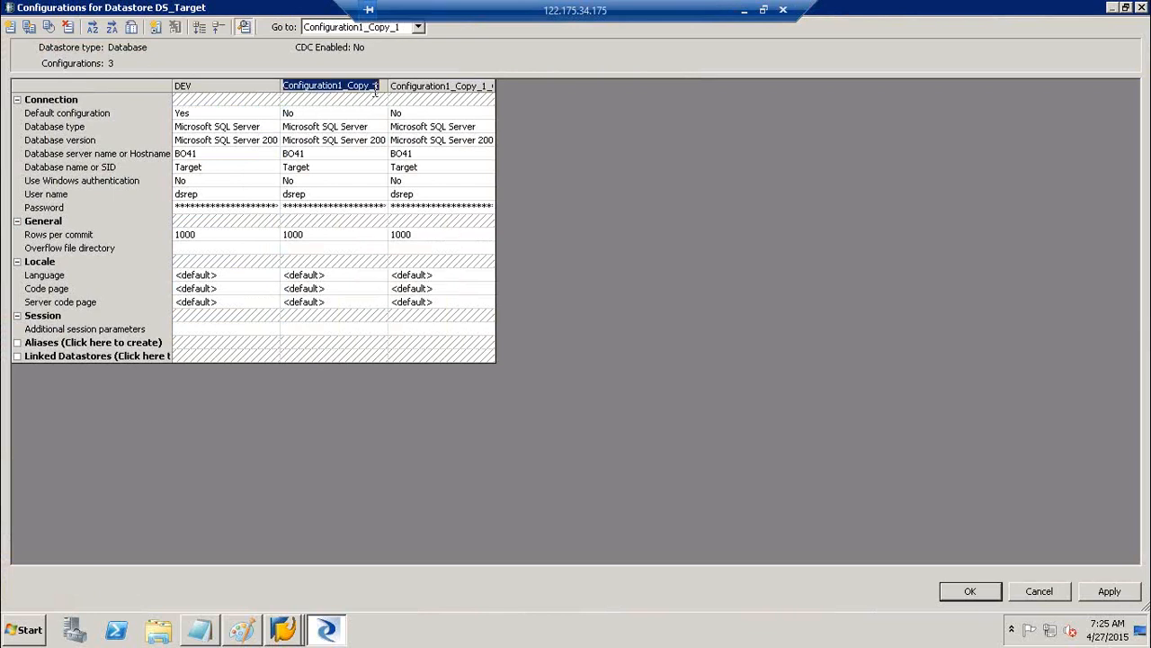
{"action": "type", "text": "QA"}
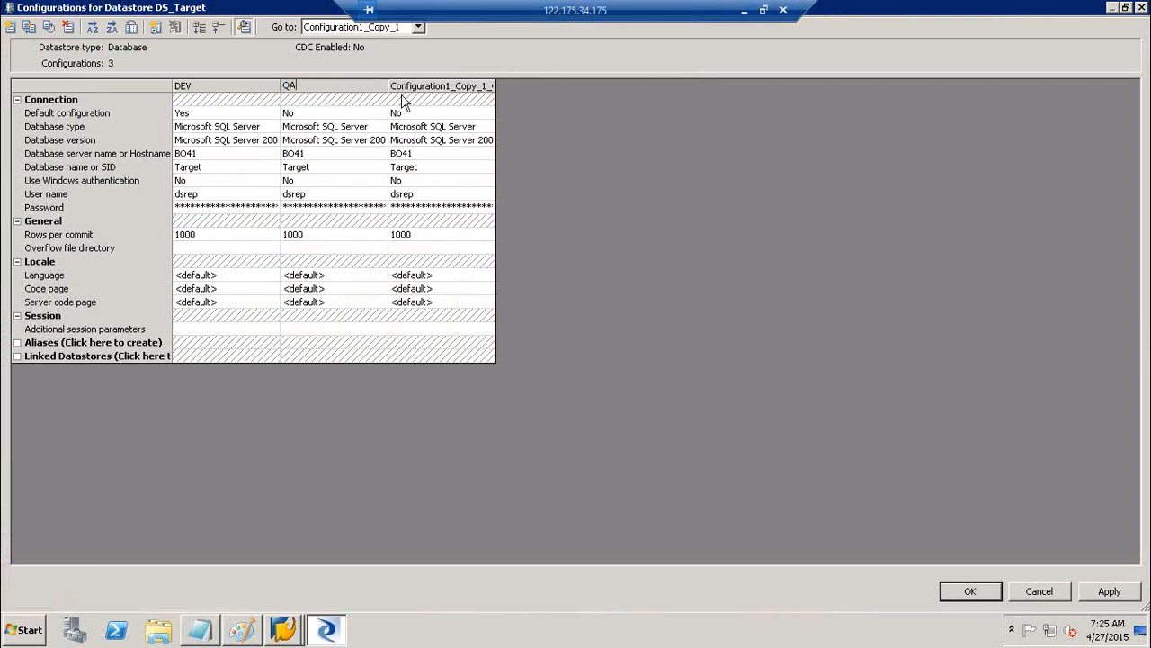
{"action": "double_click", "coordinate": [441, 84]}
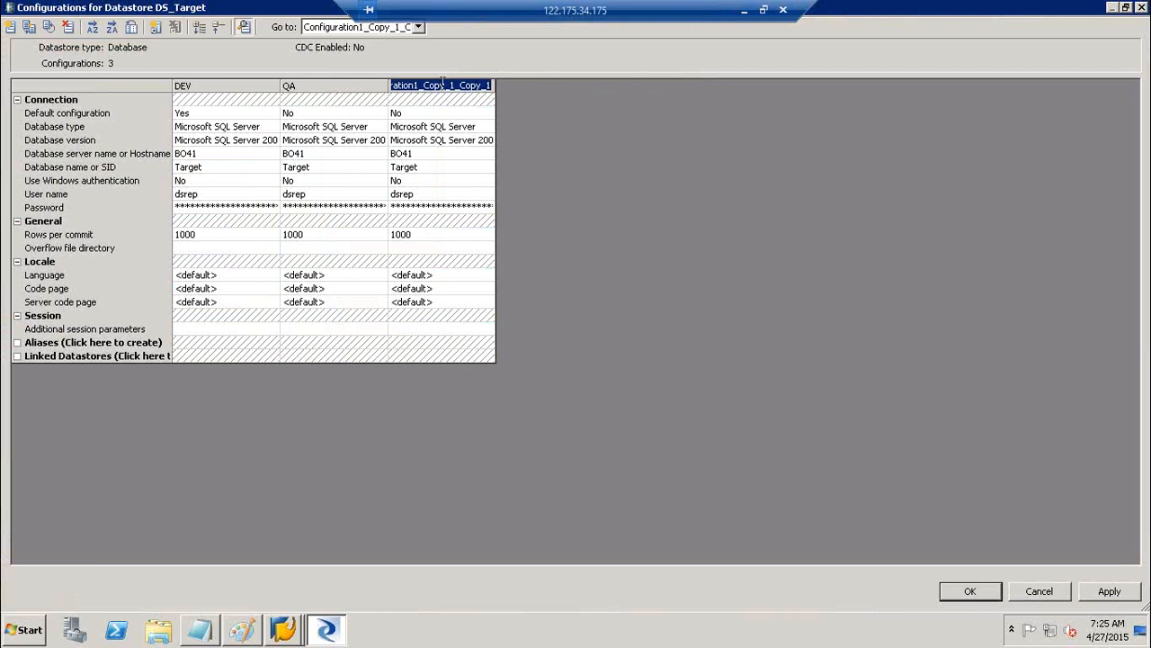
{"action": "type", "text": "PROD"}
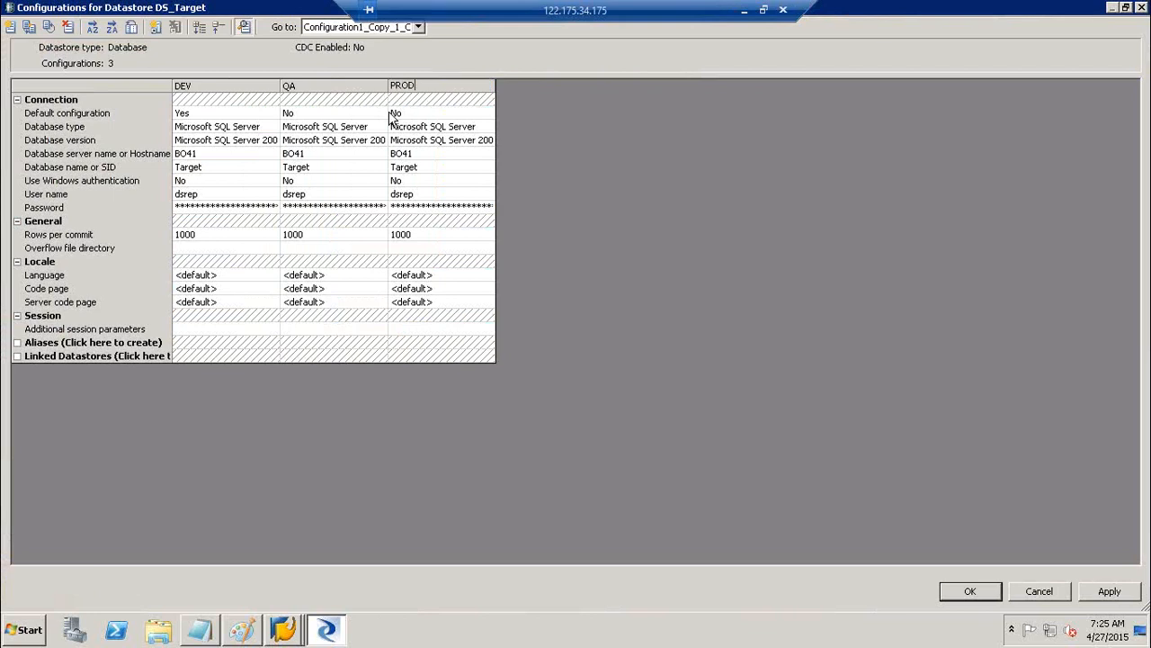
Review the DEV, QA and PROD server, database and login values, then apply and close
{"action": "left_click", "coordinate": [209, 159]}
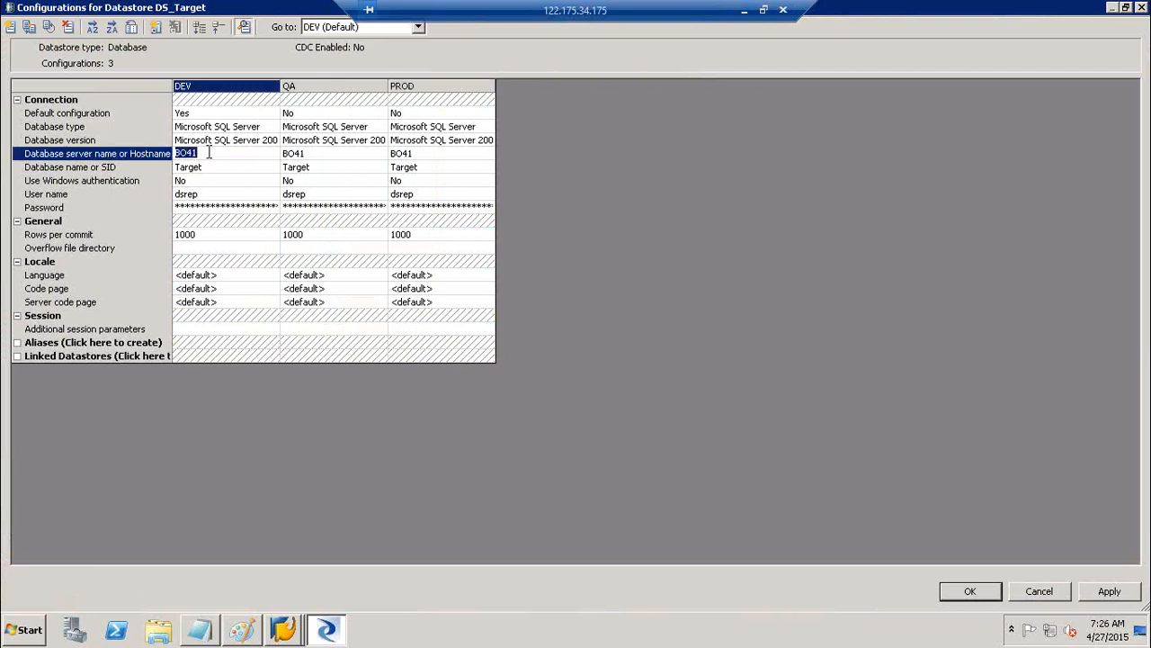
{"action": "double_click", "coordinate": [214, 166]}
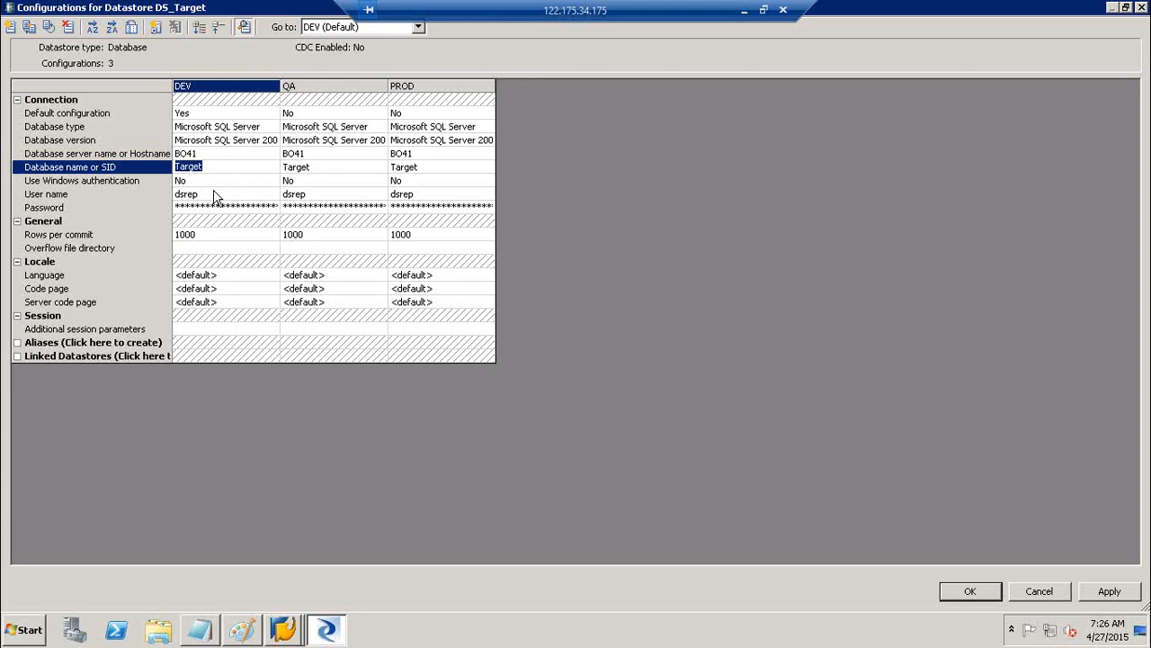
{"action": "left_click", "coordinate": [214, 192]}
{"action": "left_click", "coordinate": [216, 205]}
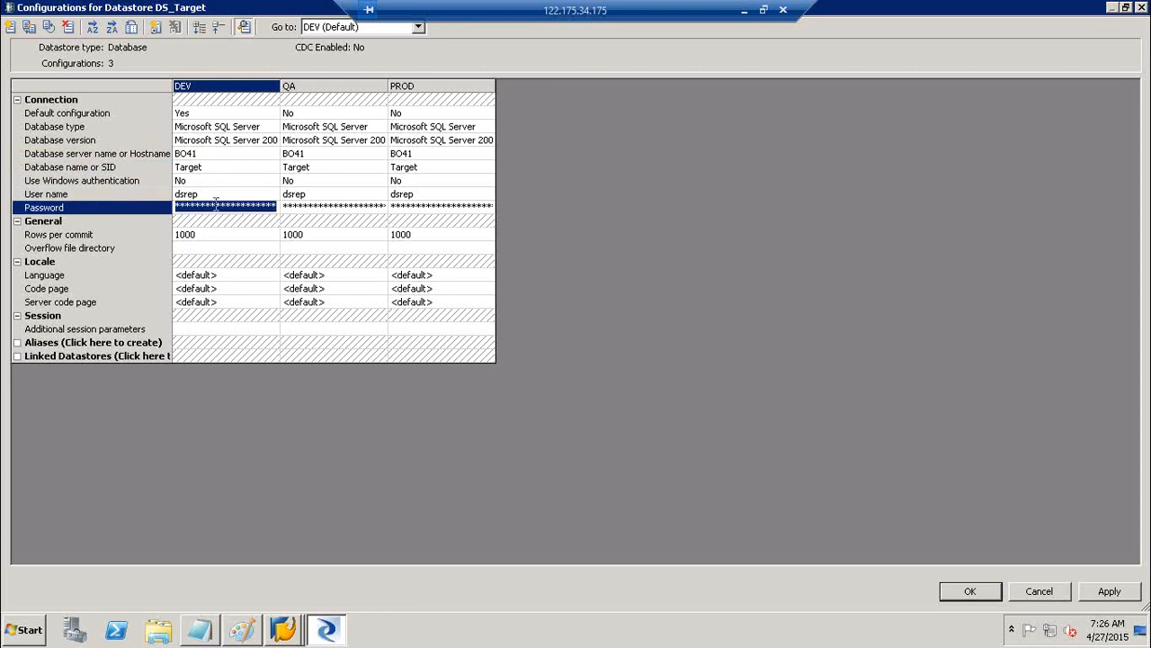
{"action": "double_click", "coordinate": [334, 153]}
{"action": "double_click", "coordinate": [411, 154]}
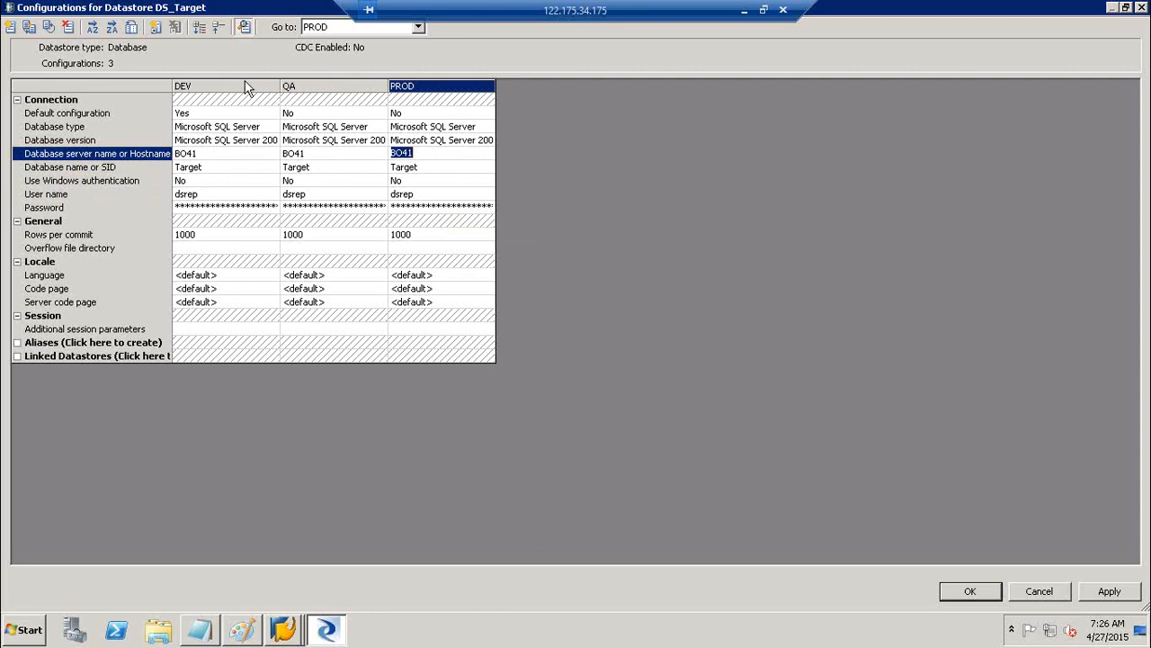
{"action": "left_click", "coordinate": [1109, 593]}
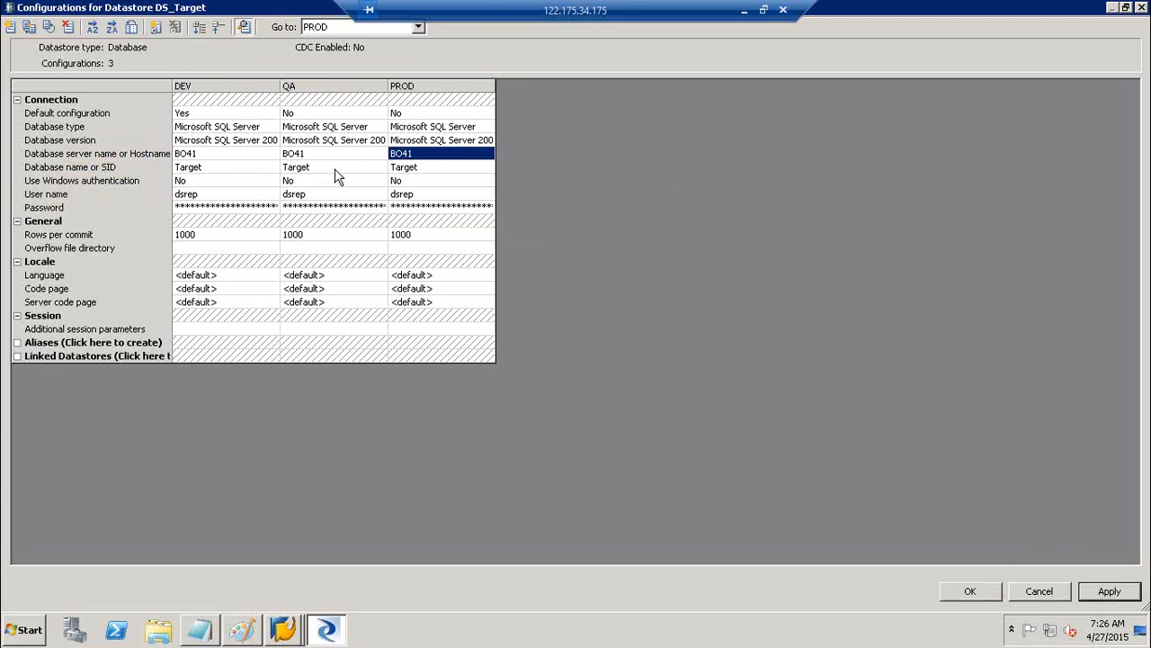
{"action": "left_click", "coordinate": [311, 154]}
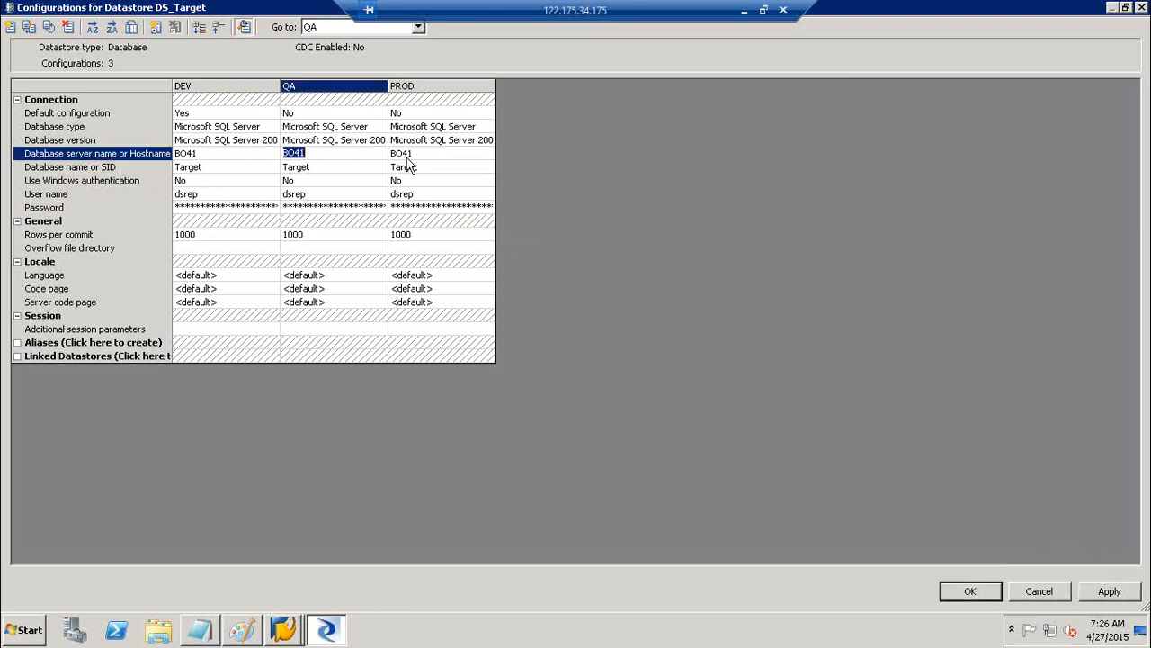
{"action": "left_click", "coordinate": [425, 155]}
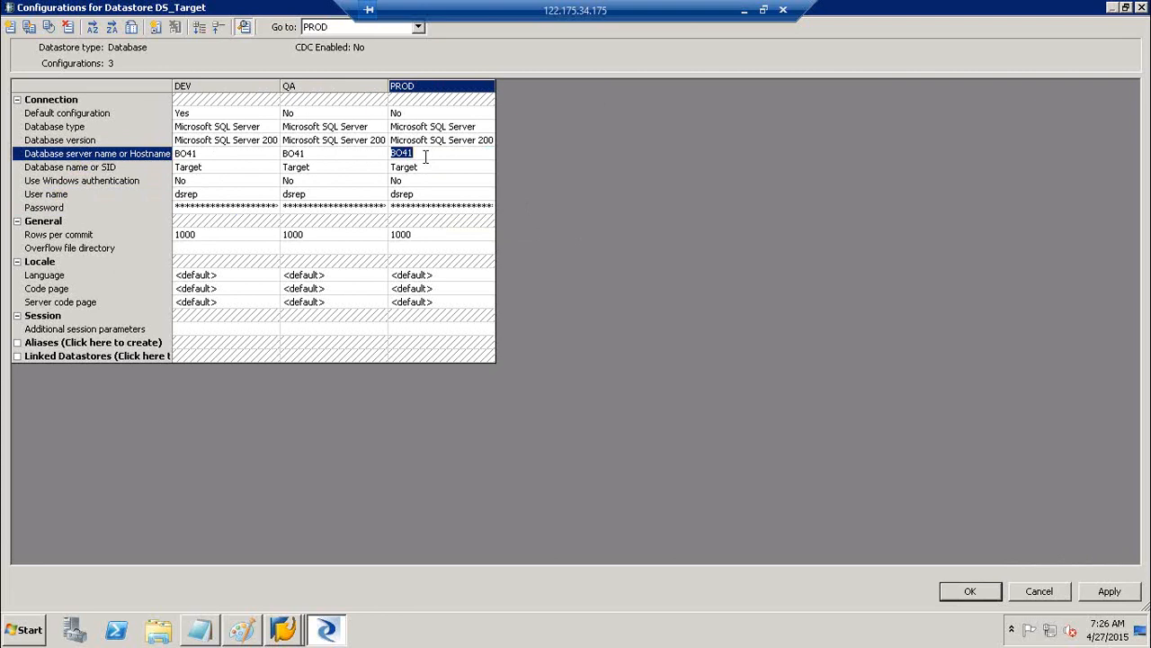
{"action": "left_click", "coordinate": [1109, 591]}
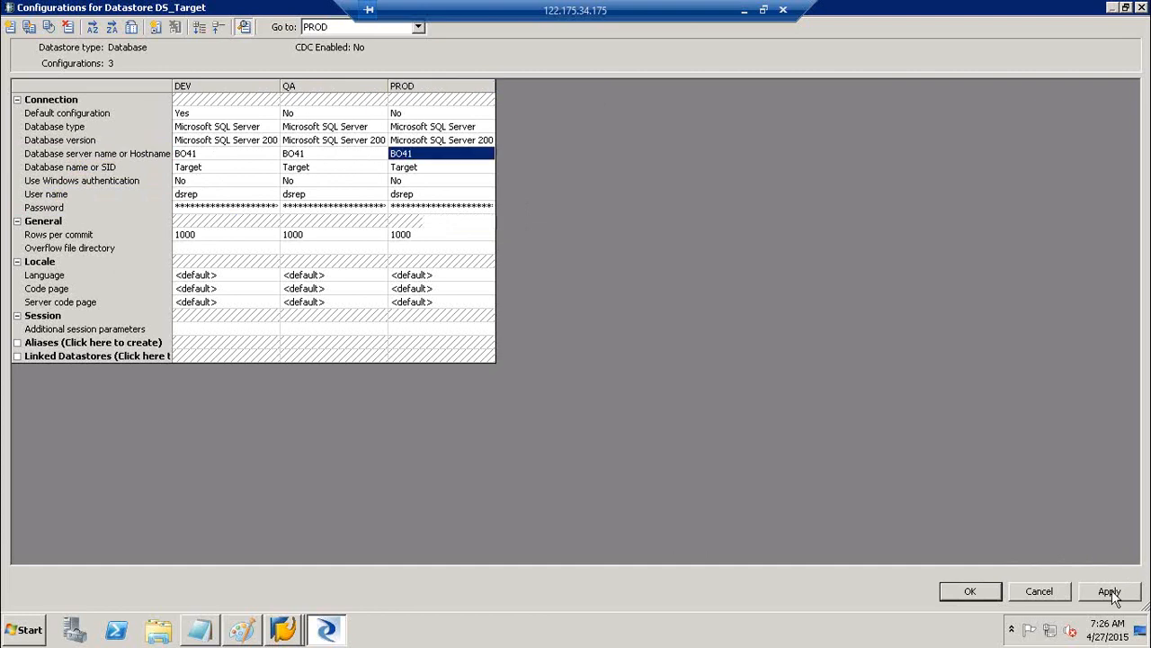
{"action": "left_click", "coordinate": [972, 591]}
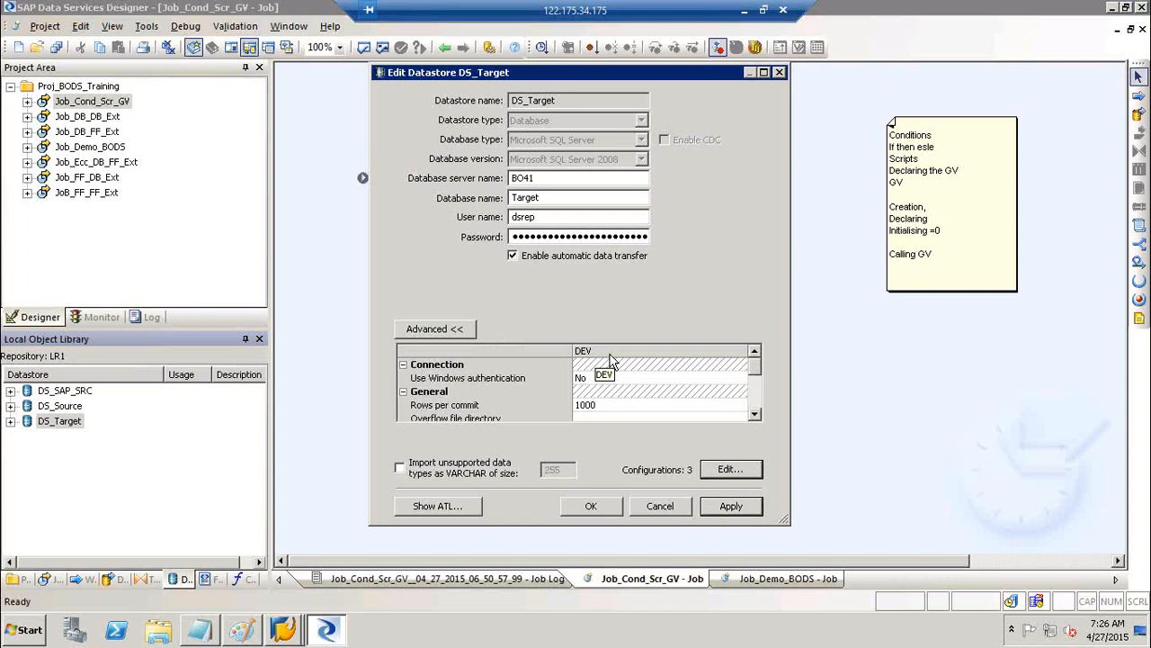
Toggle the default configuration among DEV, QA and PROD, ending with DEV as default
{"action": "left_click", "coordinate": [719, 473]}
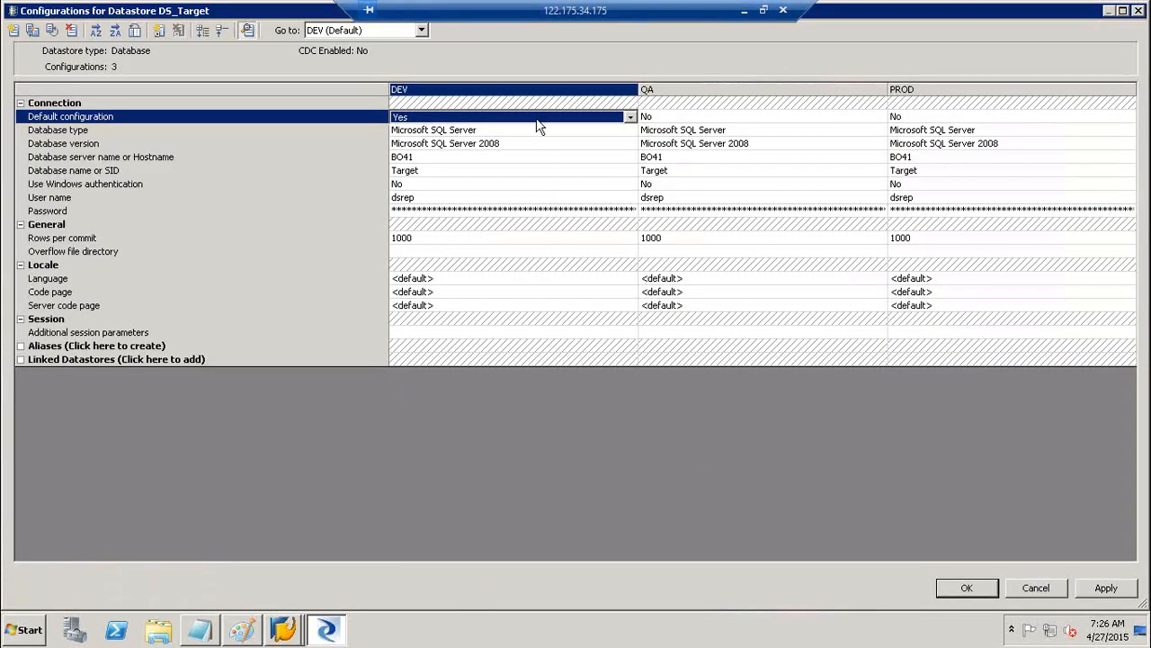
{"action": "left_click", "coordinate": [536, 118]}
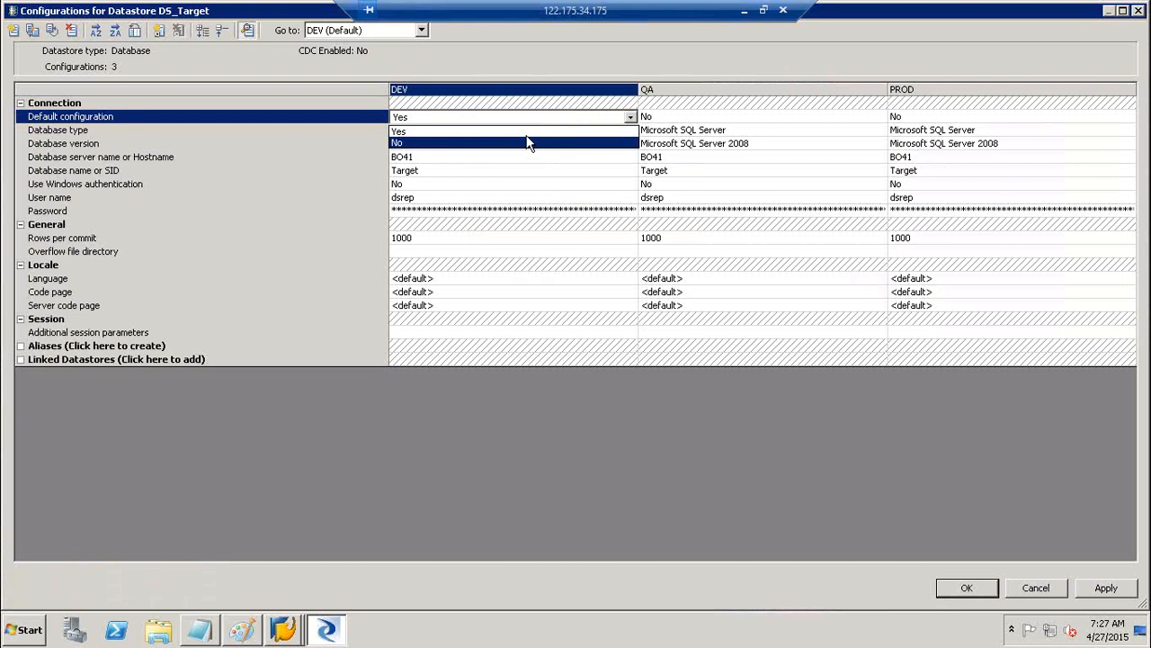
{"action": "left_click", "coordinate": [530, 132]}
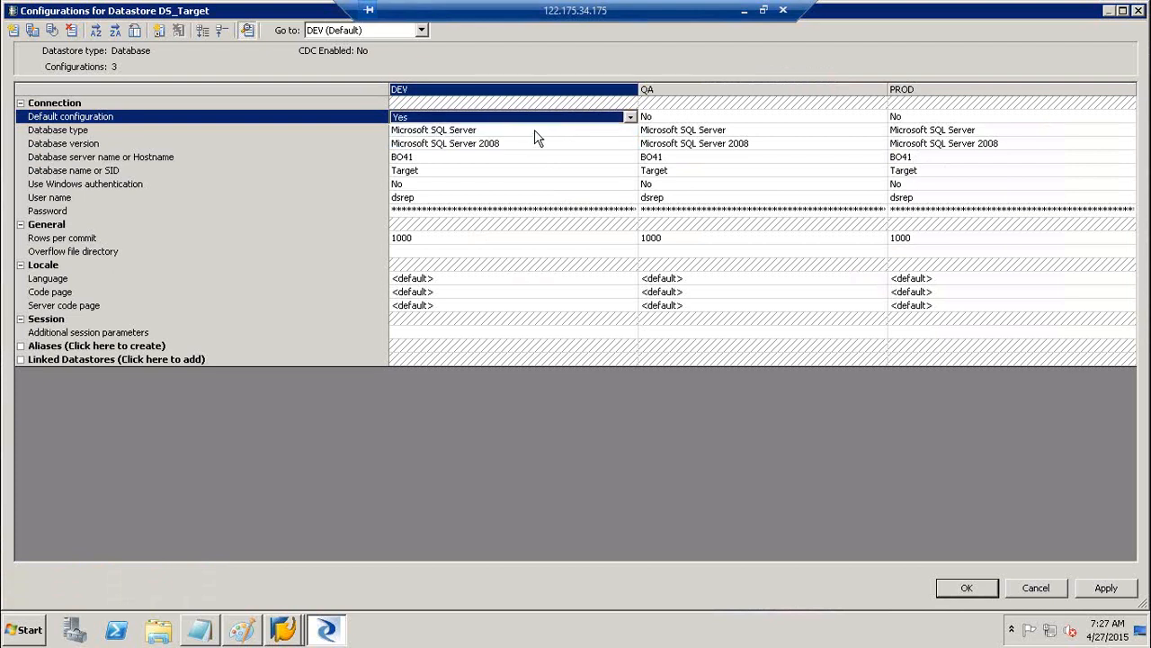
{"action": "left_click", "coordinate": [680, 122]}
{"action": "left_click", "coordinate": [679, 135]}
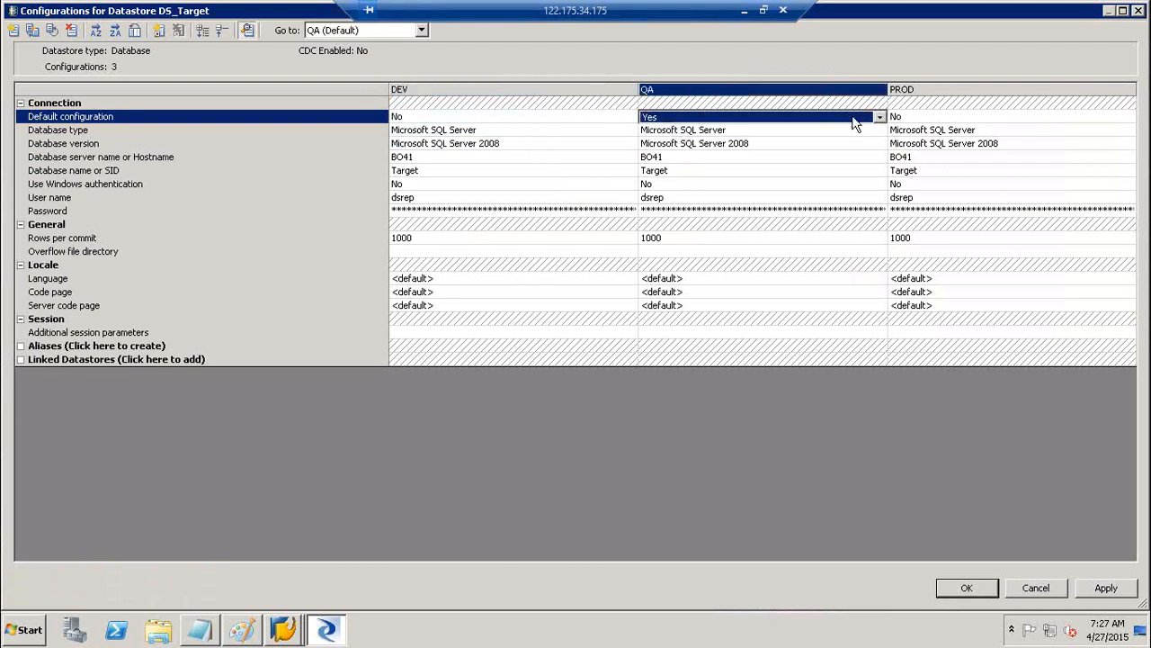
{"action": "left_click", "coordinate": [922, 121]}
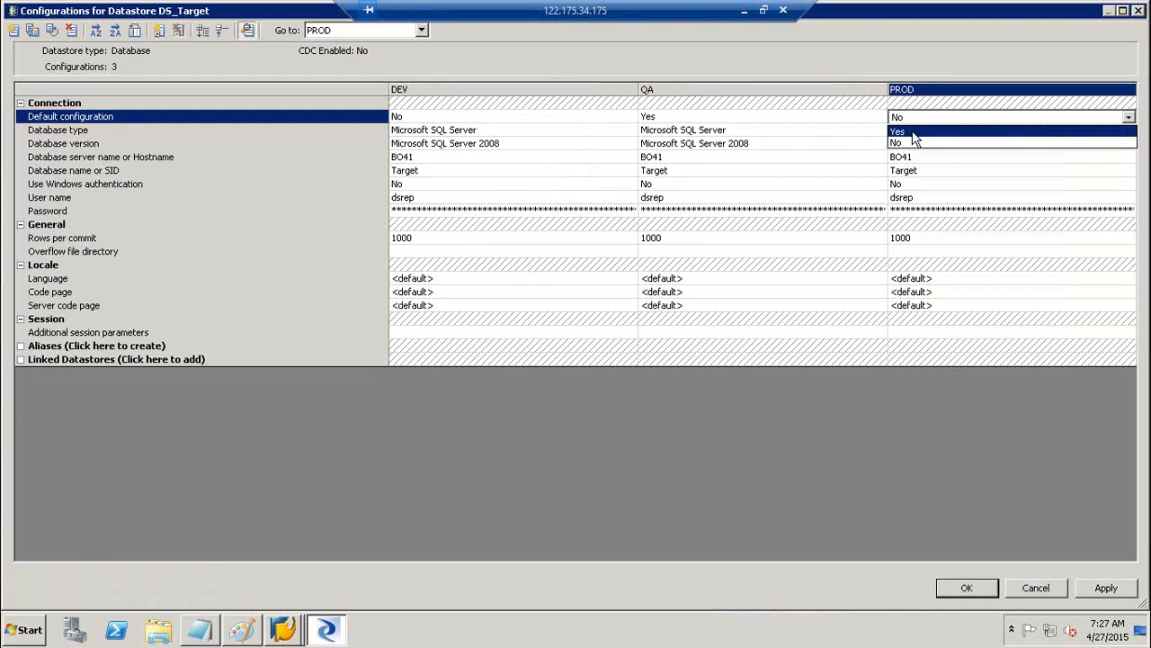
{"action": "left_click", "coordinate": [899, 132]}
{"action": "left_click", "coordinate": [572, 120]}
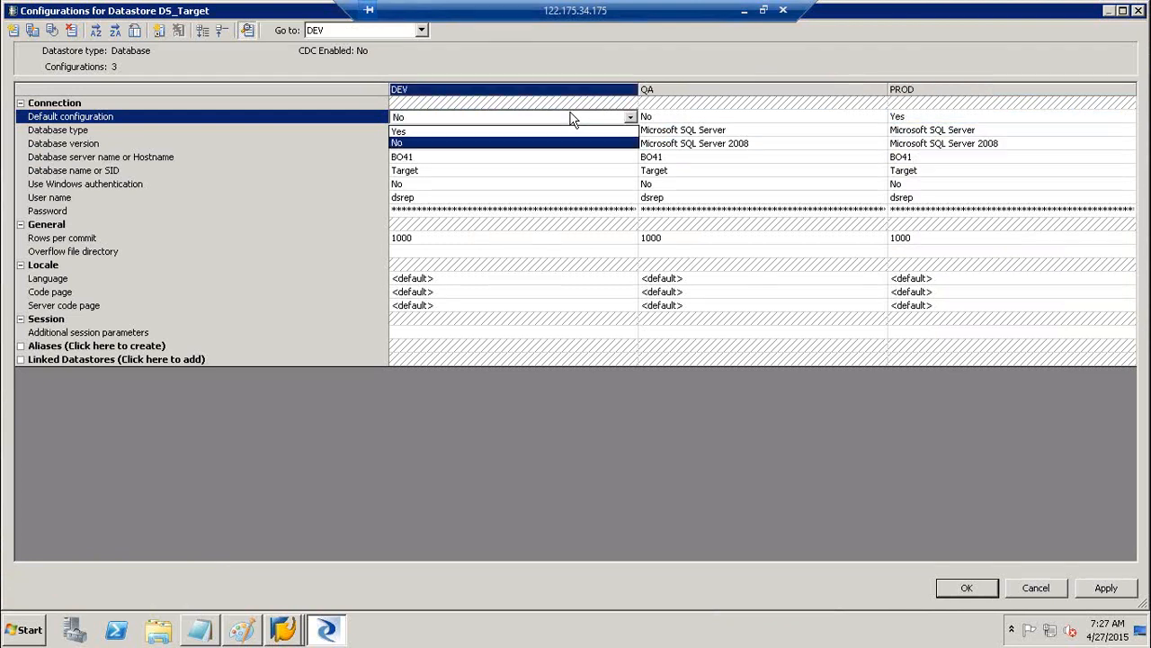
{"action": "left_click", "coordinate": [548, 131]}
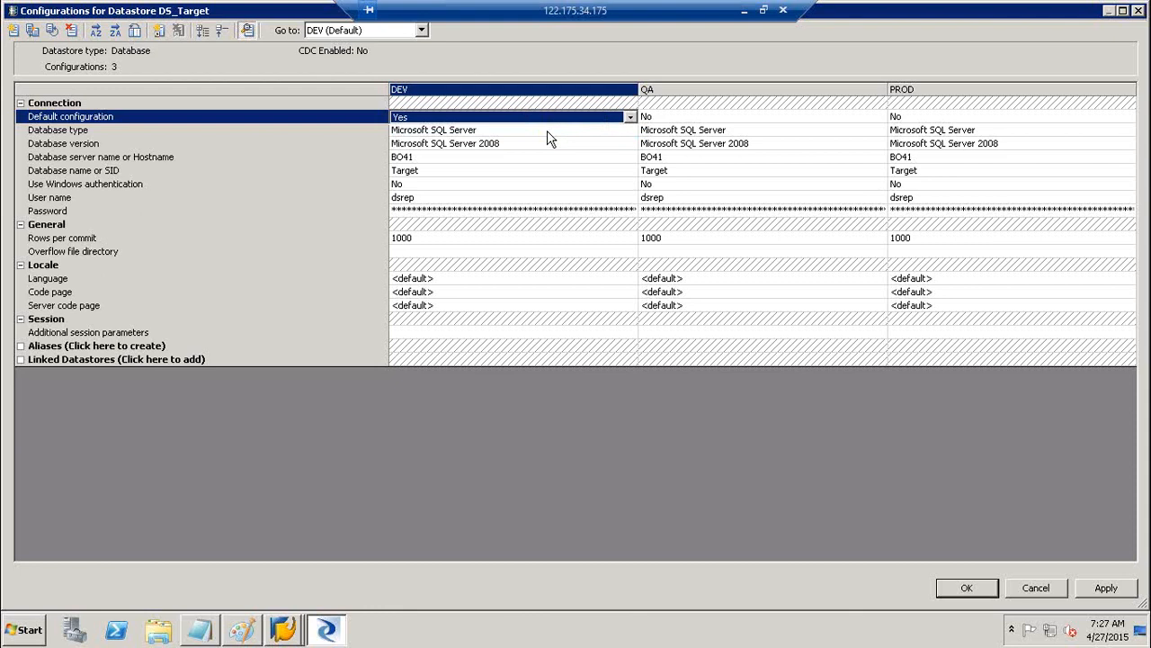
Apply and accept the configurations, then apply and save the DS_Target datastore
{"action": "left_click", "coordinate": [1106, 589]}
{"action": "left_click", "coordinate": [993, 593]}
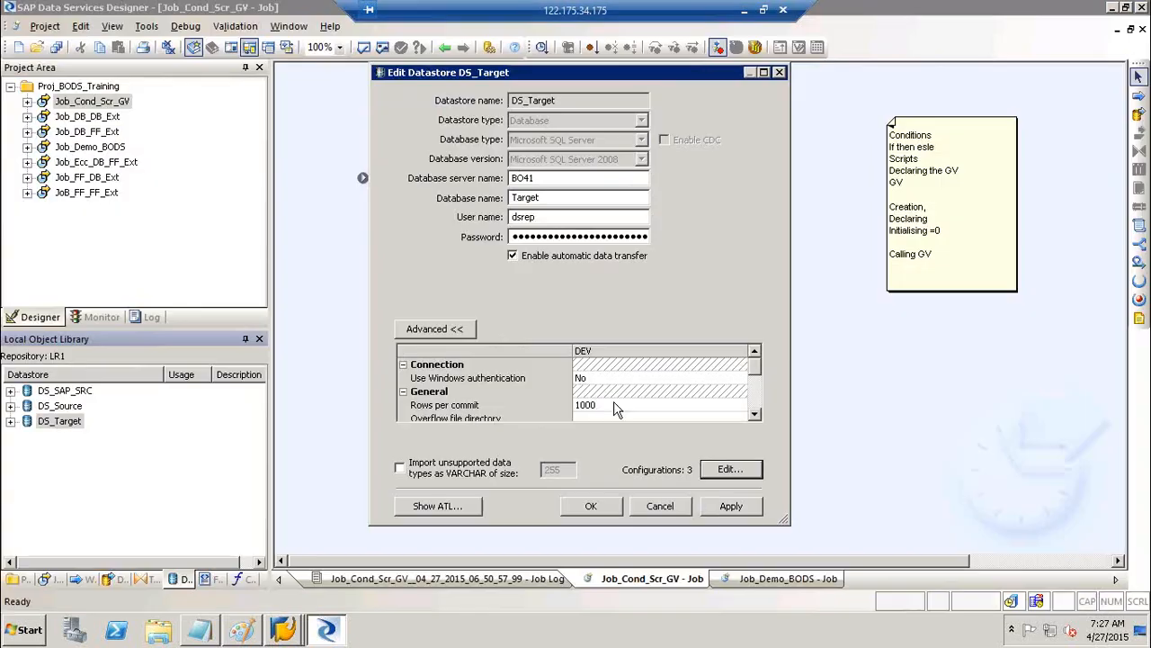
{"action": "left_click", "coordinate": [730, 506]}
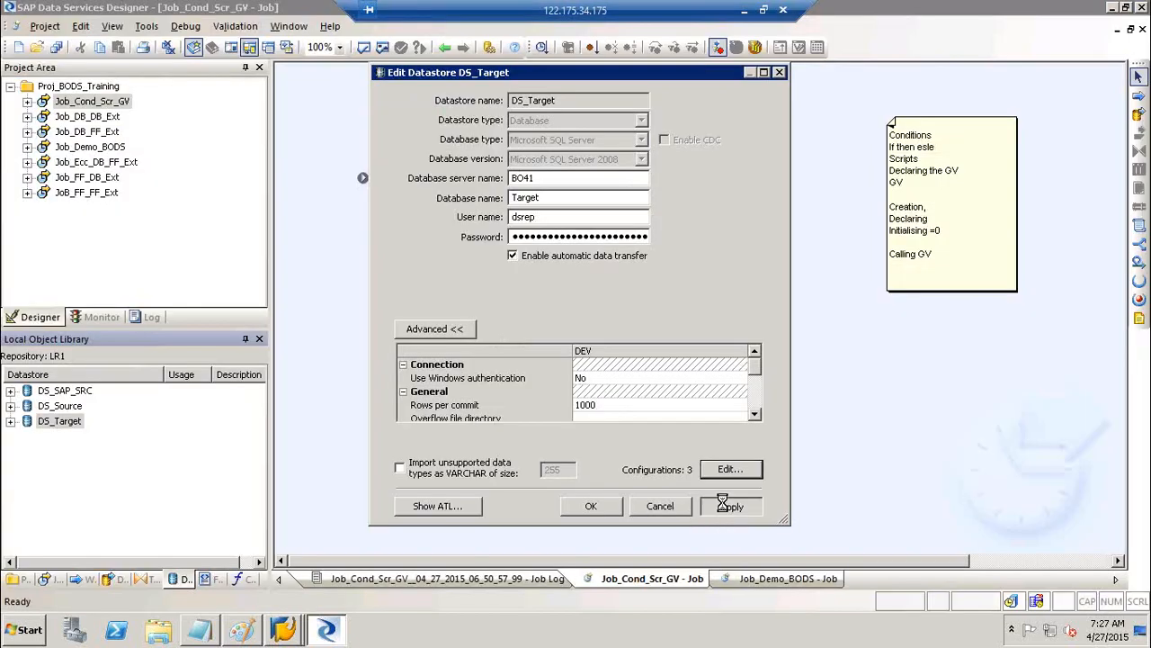
{"action": "left_click", "coordinate": [589, 510]}
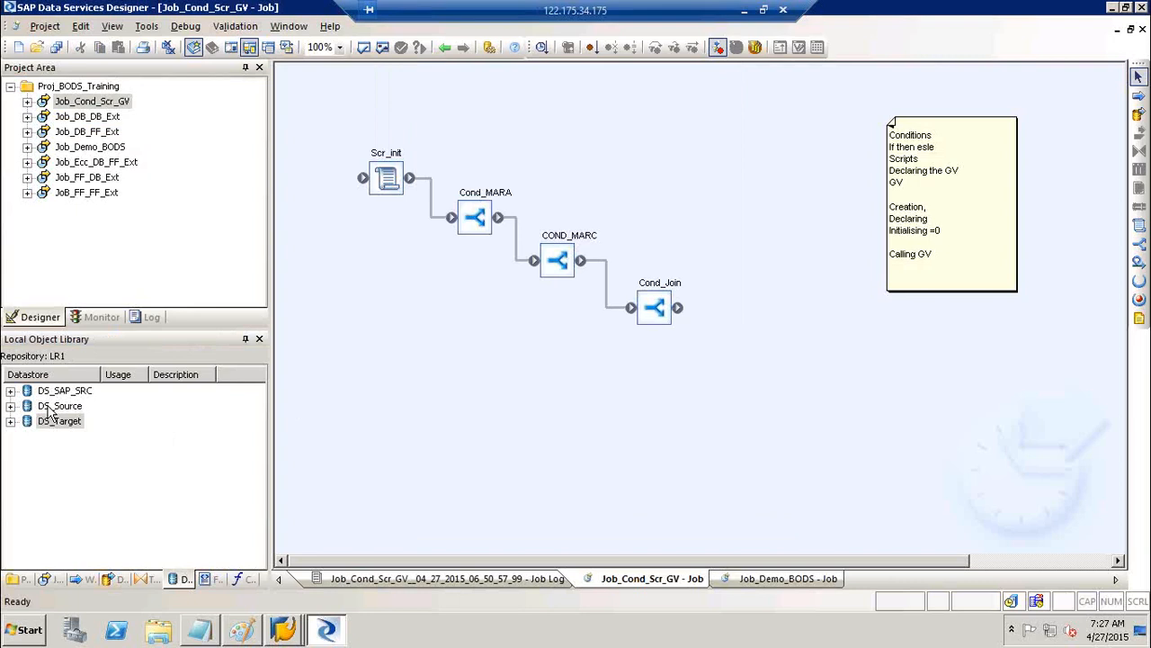
Edit DS_Source, open its configurations and duplicate Configuration1 twice
{"action": "left_click", "coordinate": [54, 405]}
{"action": "right_click", "coordinate": [54, 406]}
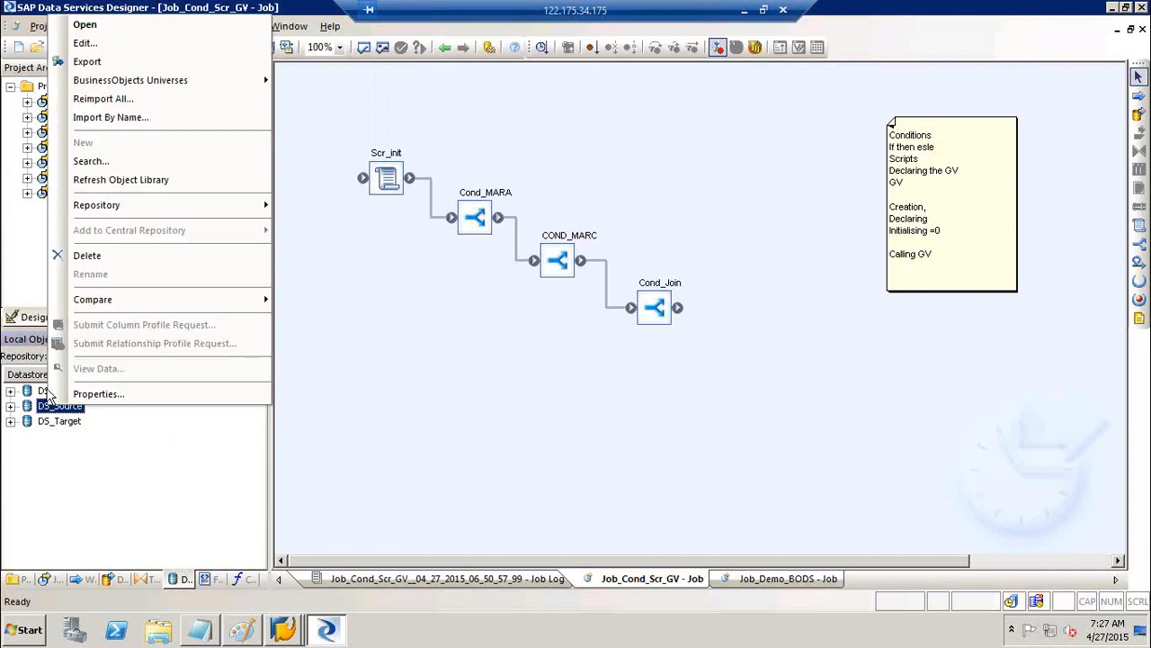
{"action": "left_click", "coordinate": [81, 45]}
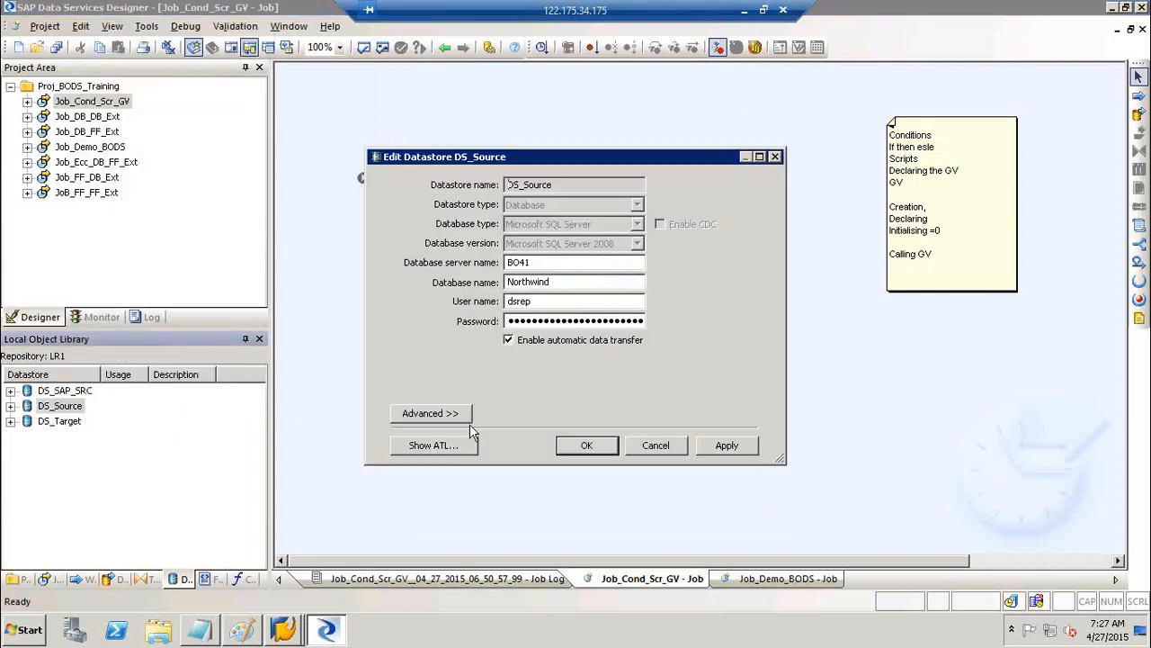
{"action": "left_click", "coordinate": [452, 413]}
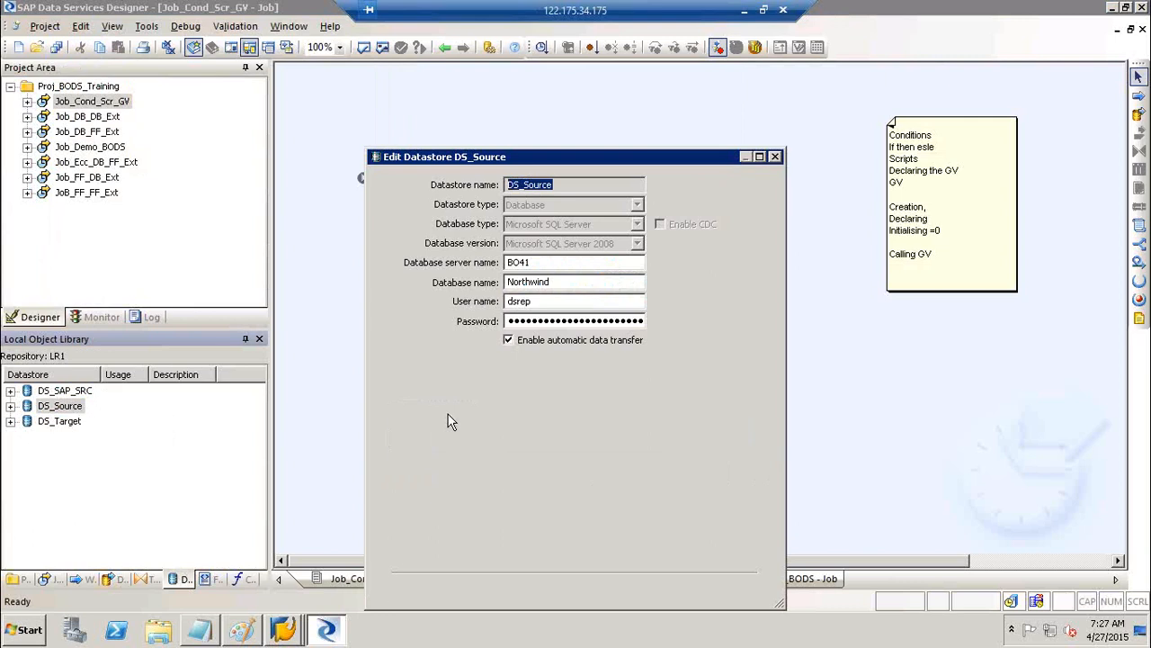
{"action": "left_click", "coordinate": [728, 555]}
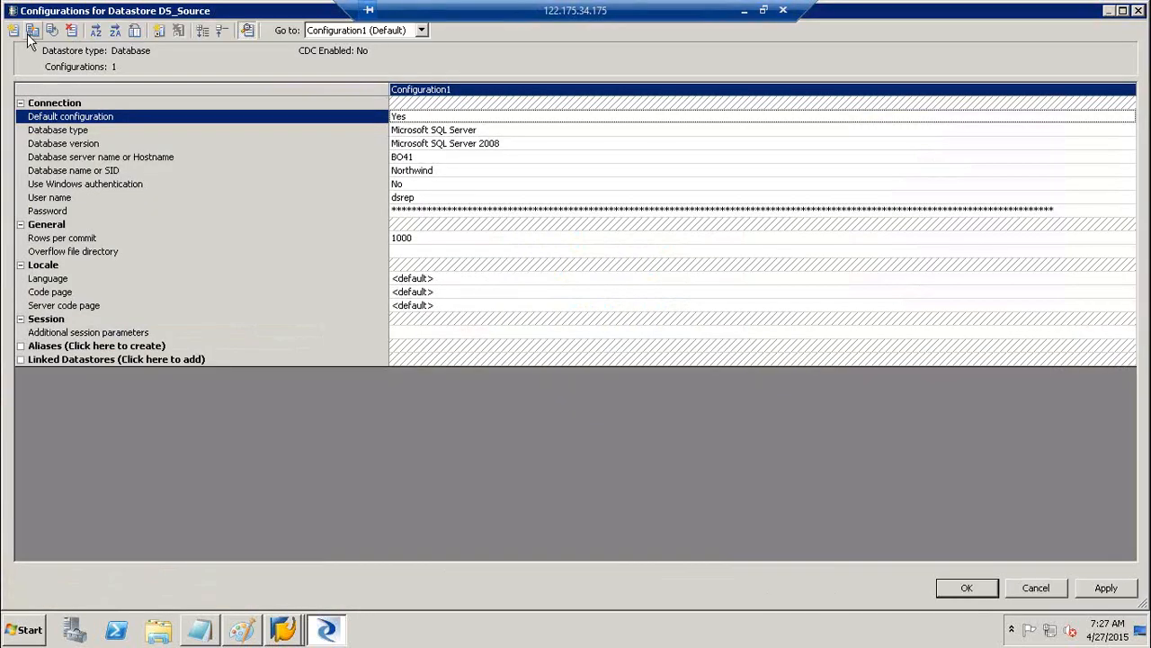
{"action": "left_click", "coordinate": [30, 36]}
{"action": "left_click", "coordinate": [30, 36]}
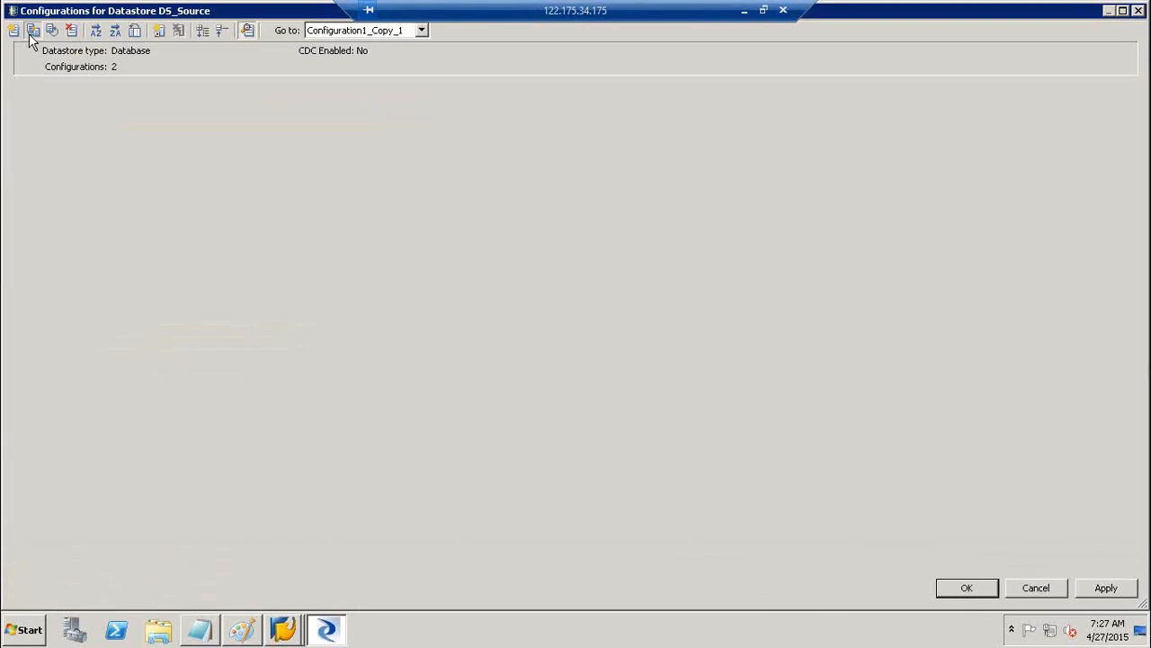
Rename DS_Source's three configurations to DEV, QA and PROD
{"action": "left_click", "coordinate": [450, 92]}
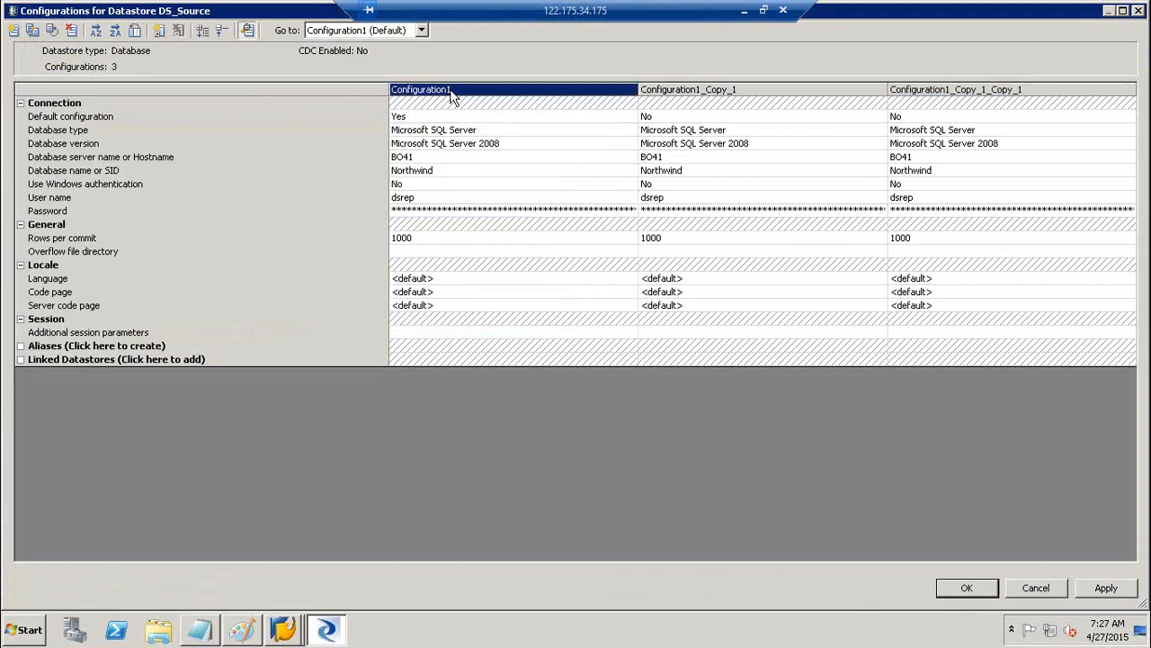
{"action": "right_click", "coordinate": [429, 90]}
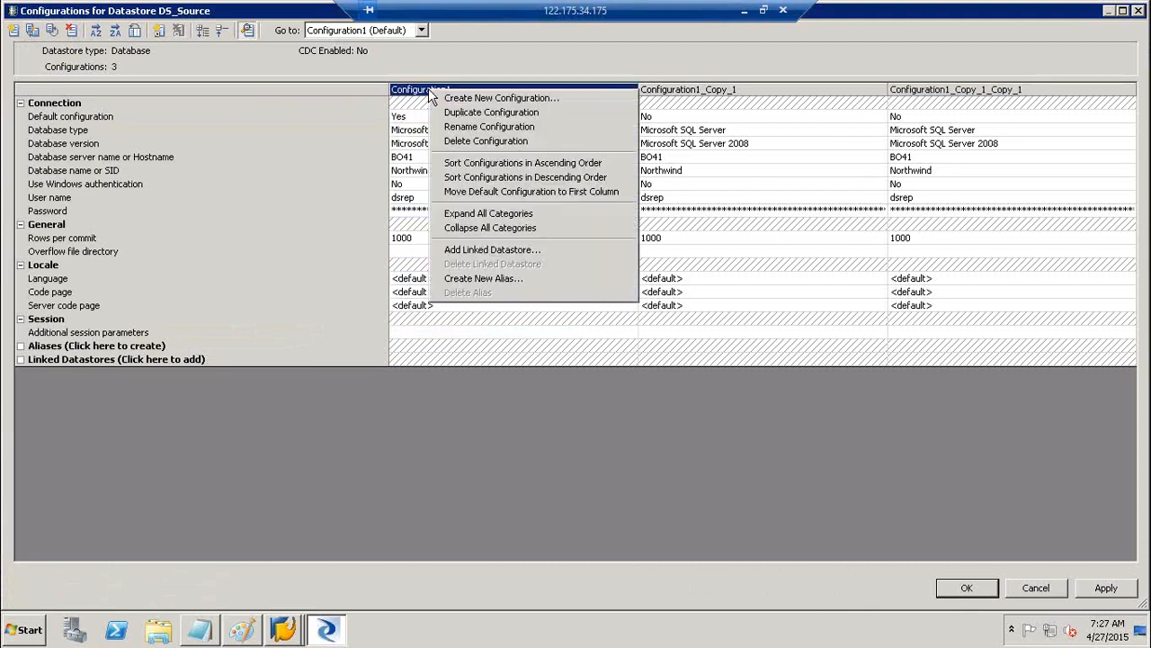
{"action": "left_click", "coordinate": [476, 129]}
{"action": "key", "text": "BackSpace"}
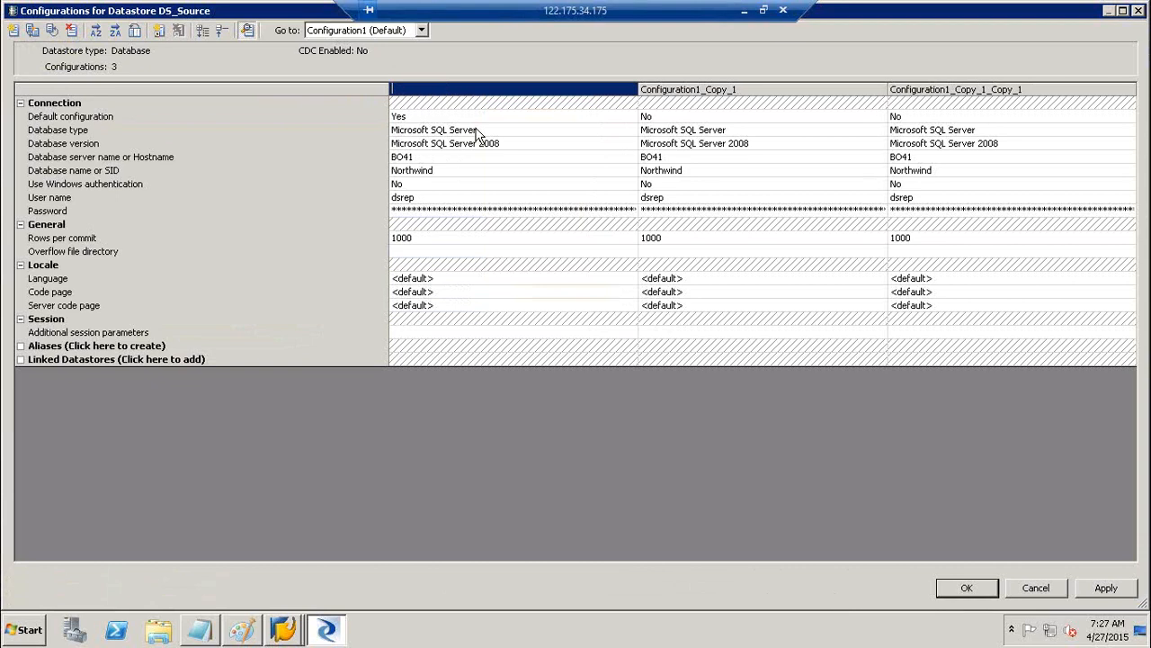
{"action": "type", "text": "DEV"}
{"action": "left_click", "coordinate": [662, 90]}
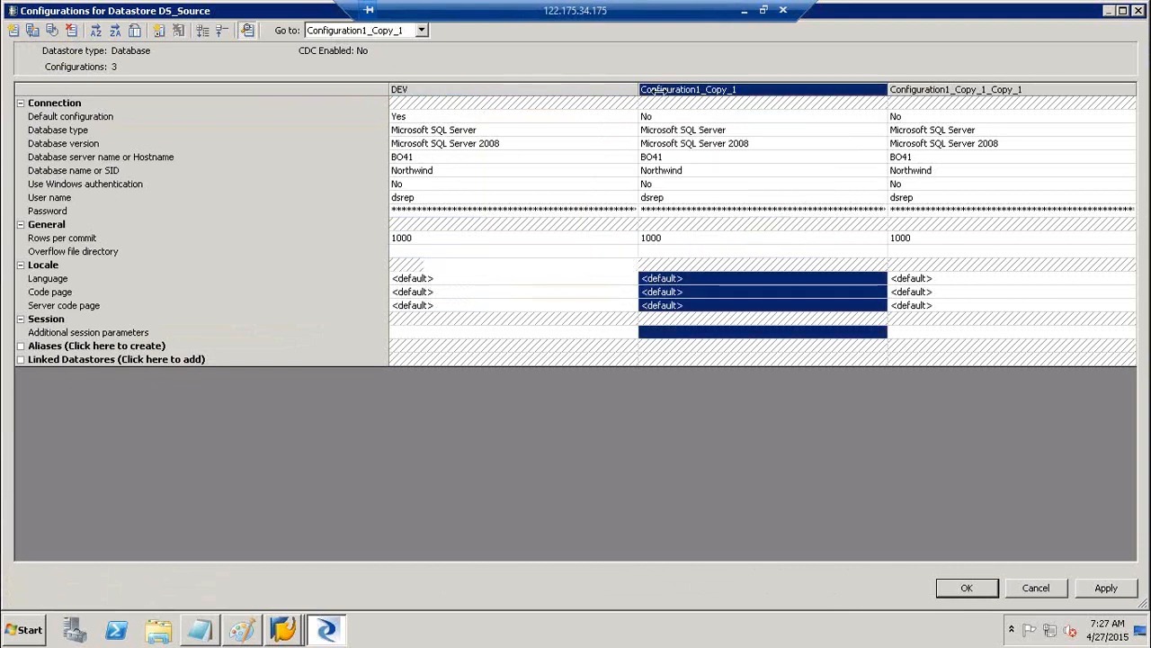
{"action": "left_click", "coordinate": [661, 90]}
{"action": "type", "text": "QA"}
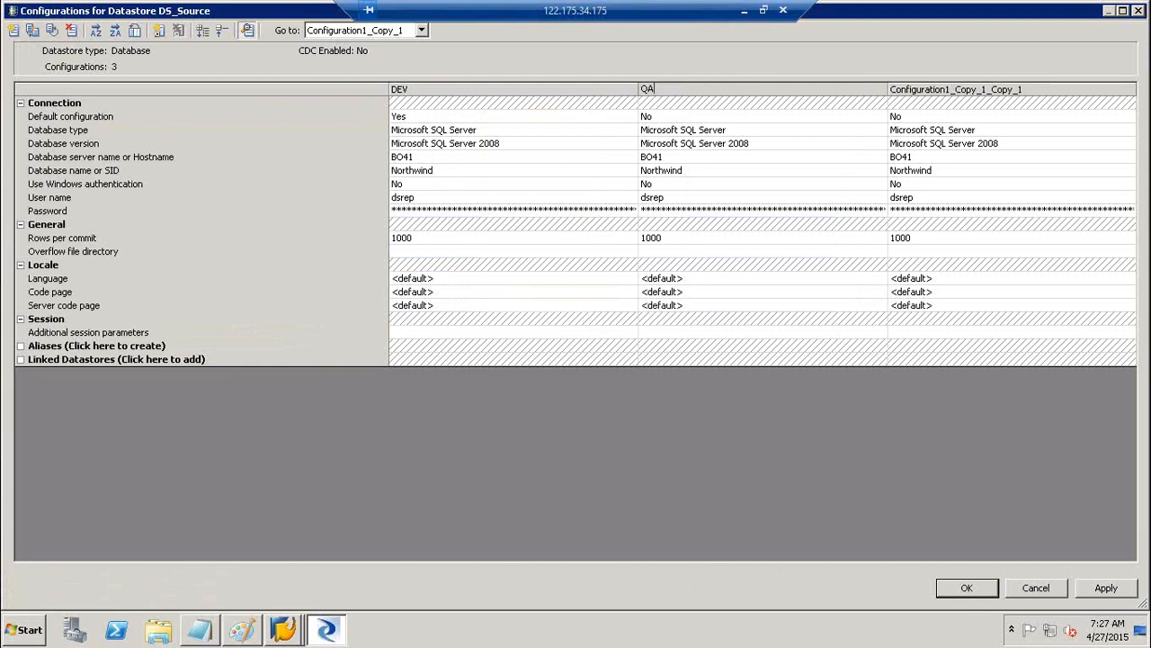
{"action": "left_click", "coordinate": [990, 94]}
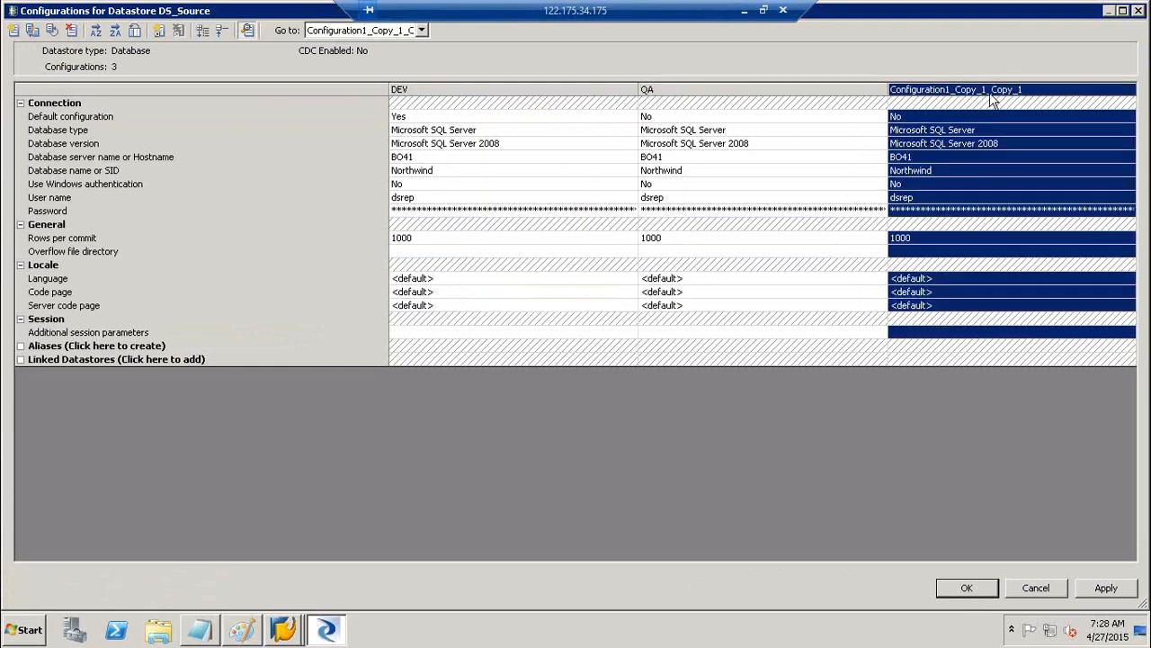
{"action": "left_click", "coordinate": [990, 91]}
{"action": "type", "text": "P"}
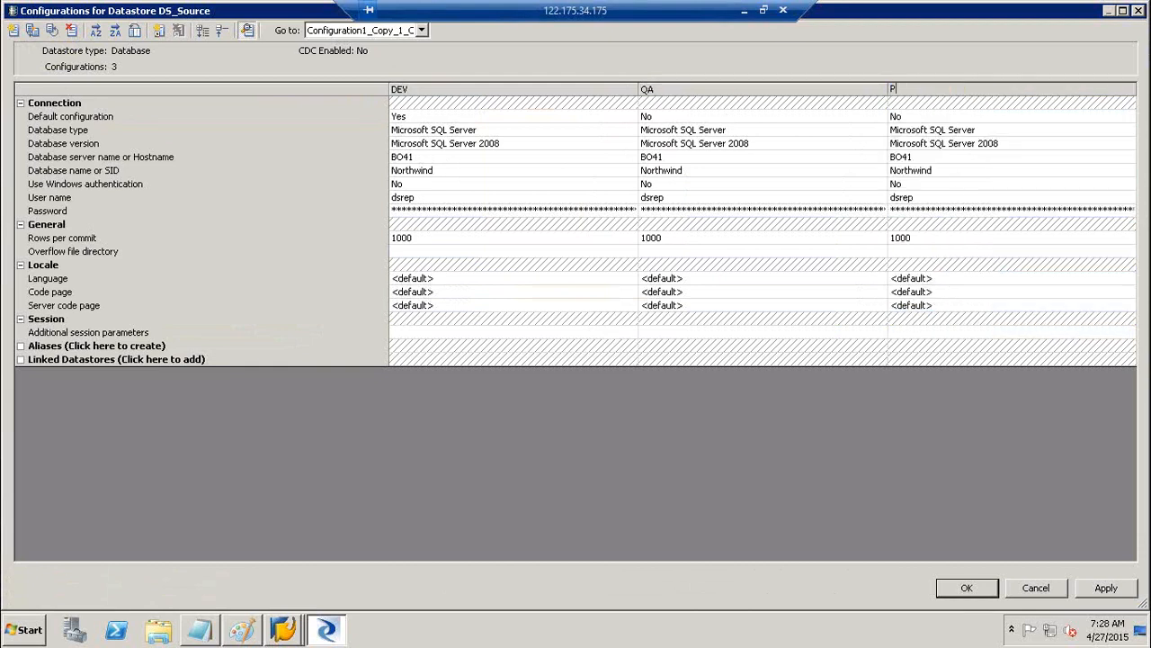
{"action": "type", "text": "ROD"}
Apply and save DS_Source's configurations, then switch to the Excel sheet
{"action": "left_click", "coordinate": [1102, 592]}
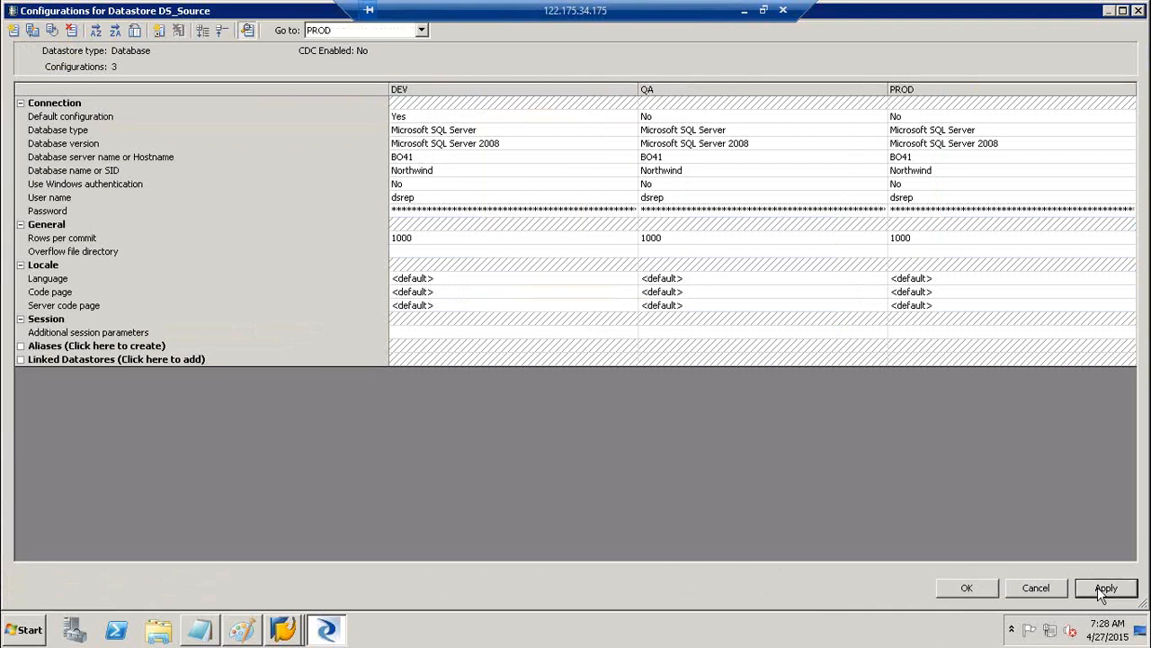
{"action": "left_click", "coordinate": [985, 587]}
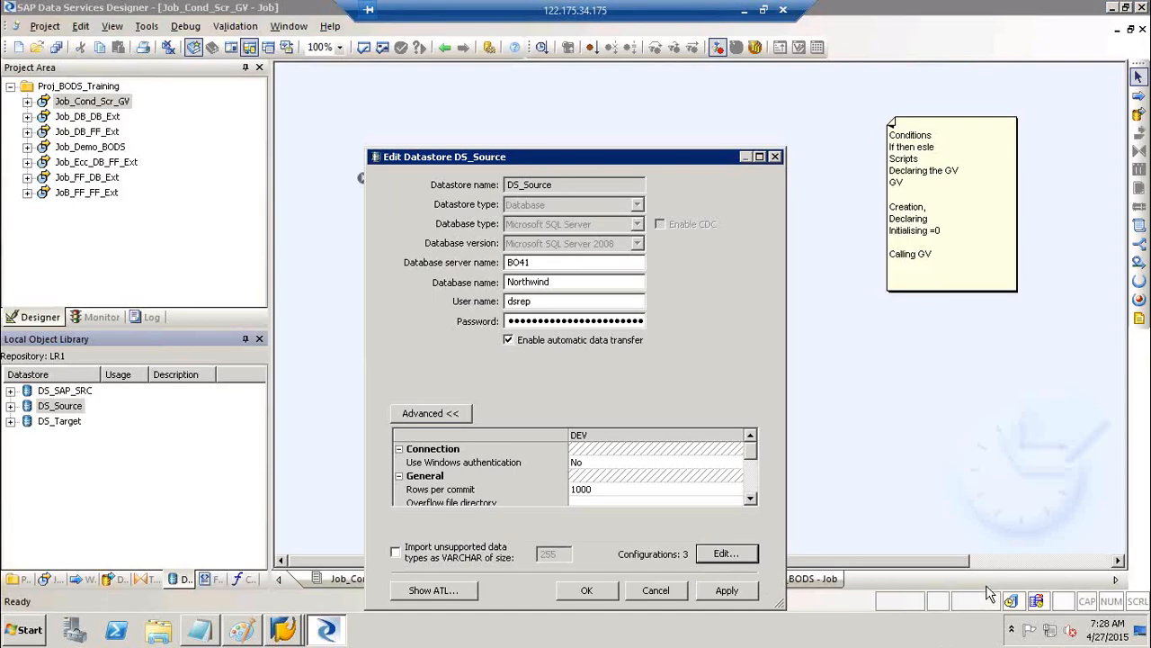
{"action": "left_click", "coordinate": [727, 590]}
{"action": "left_click", "coordinate": [607, 590]}
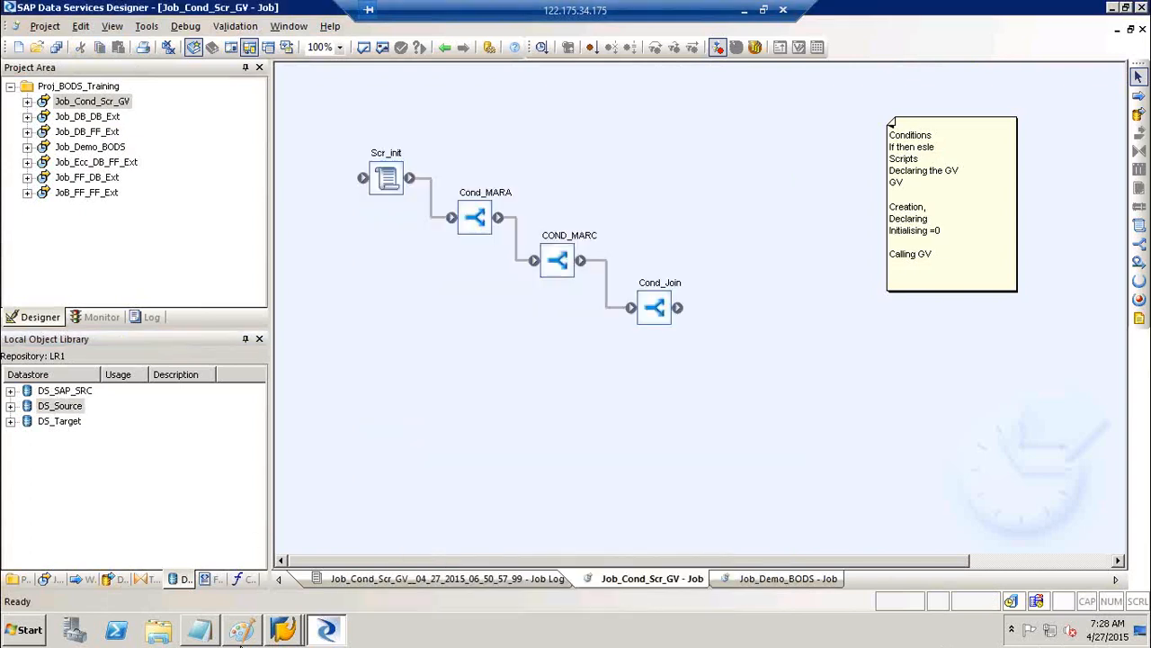
{"action": "left_click", "coordinate": [240, 634]}
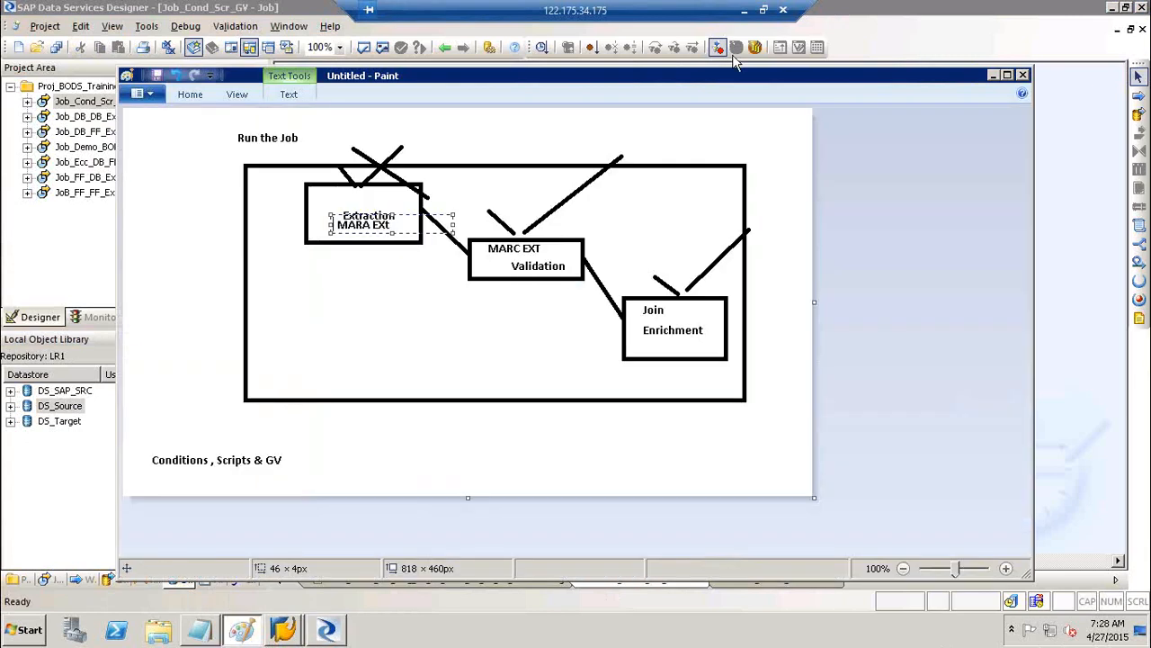
{"action": "left_click", "coordinate": [745, 13]}
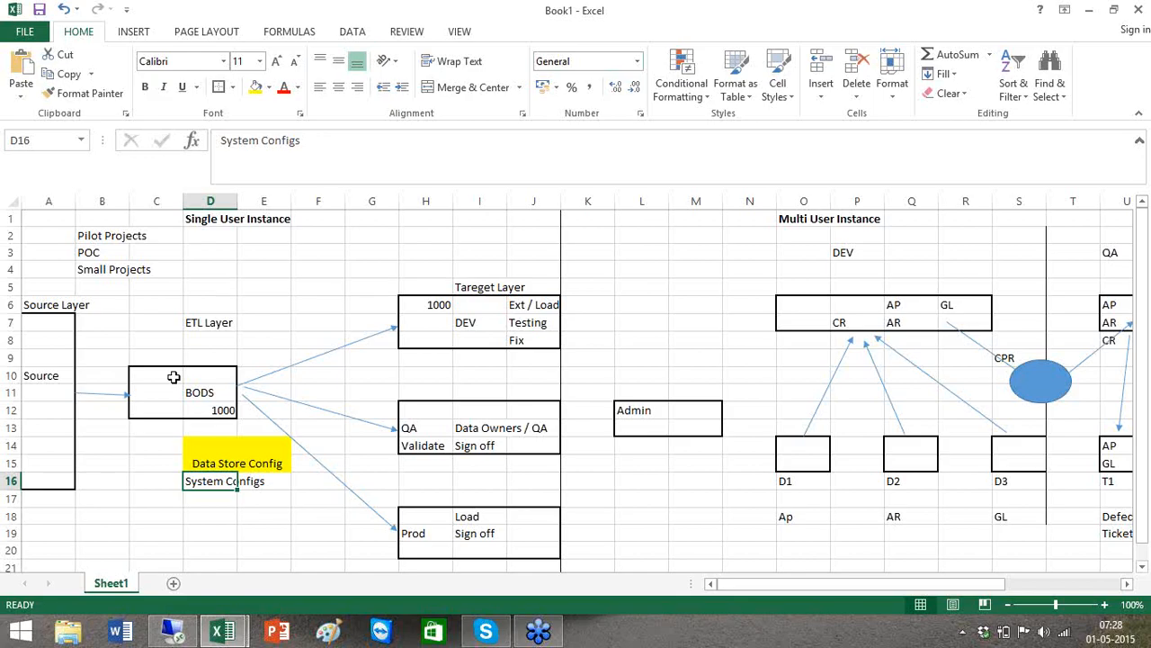
{"action": "left_click", "coordinate": [173, 376]}
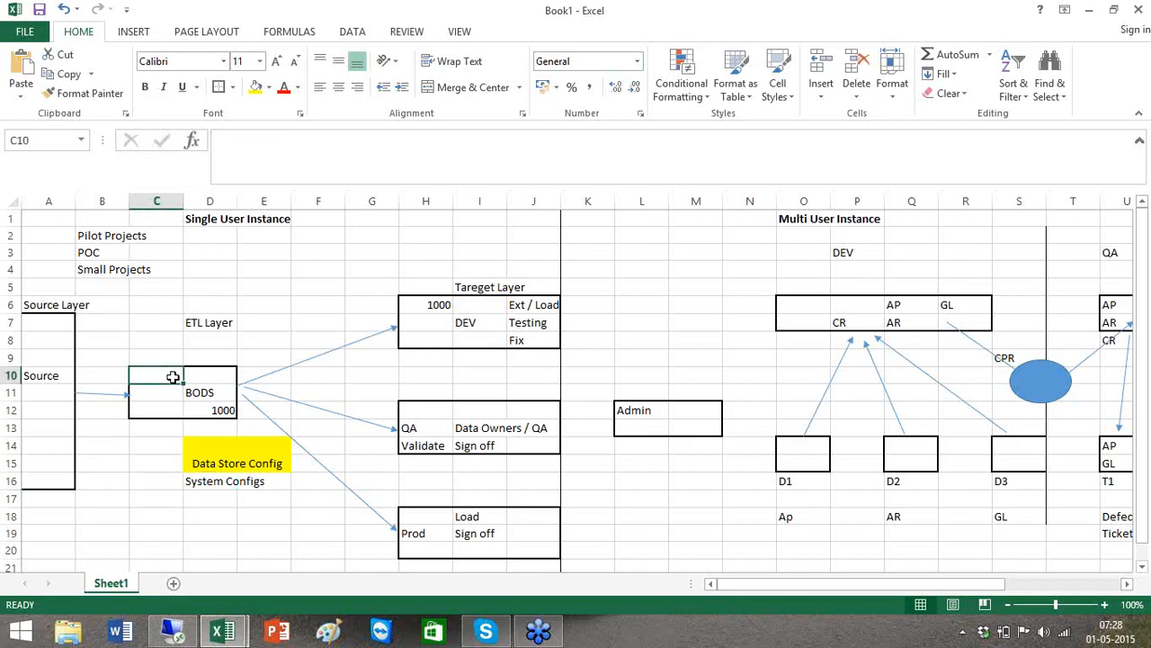
Enter the label Admin in B14:B15 and CR in B9
{"action": "left_click", "coordinate": [144, 429]}
{"action": "left_click", "coordinate": [96, 453]}
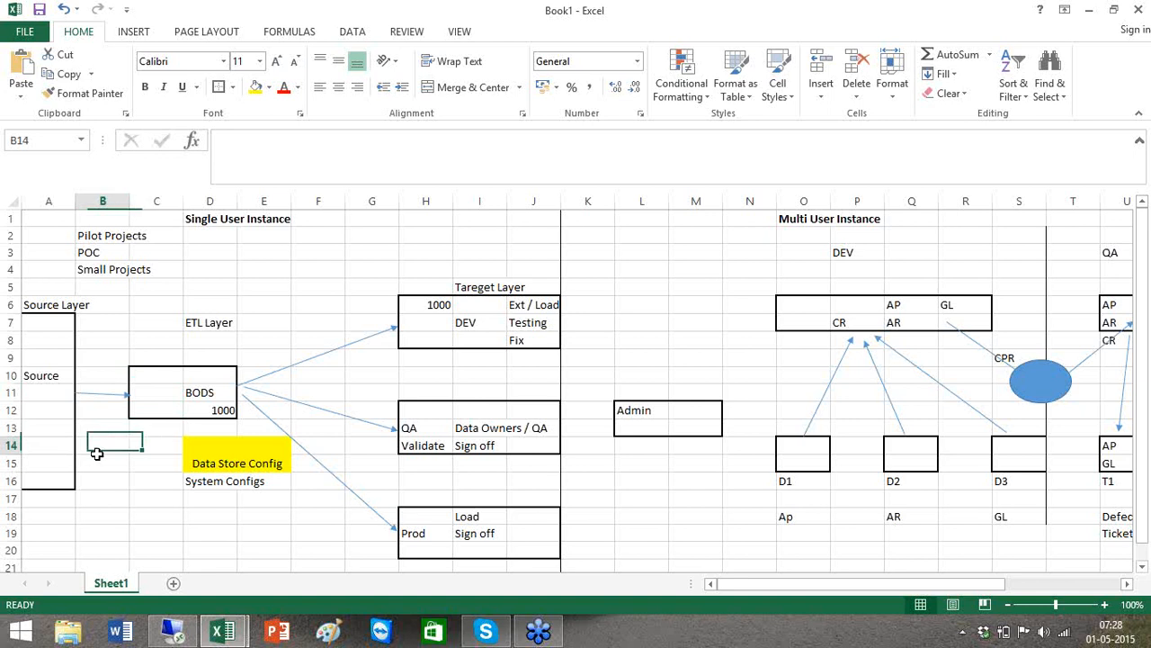
{"action": "left_click_drag", "start_coordinate": [96, 453], "coordinate": [125, 455]}
{"action": "type", "text": "Admin"}
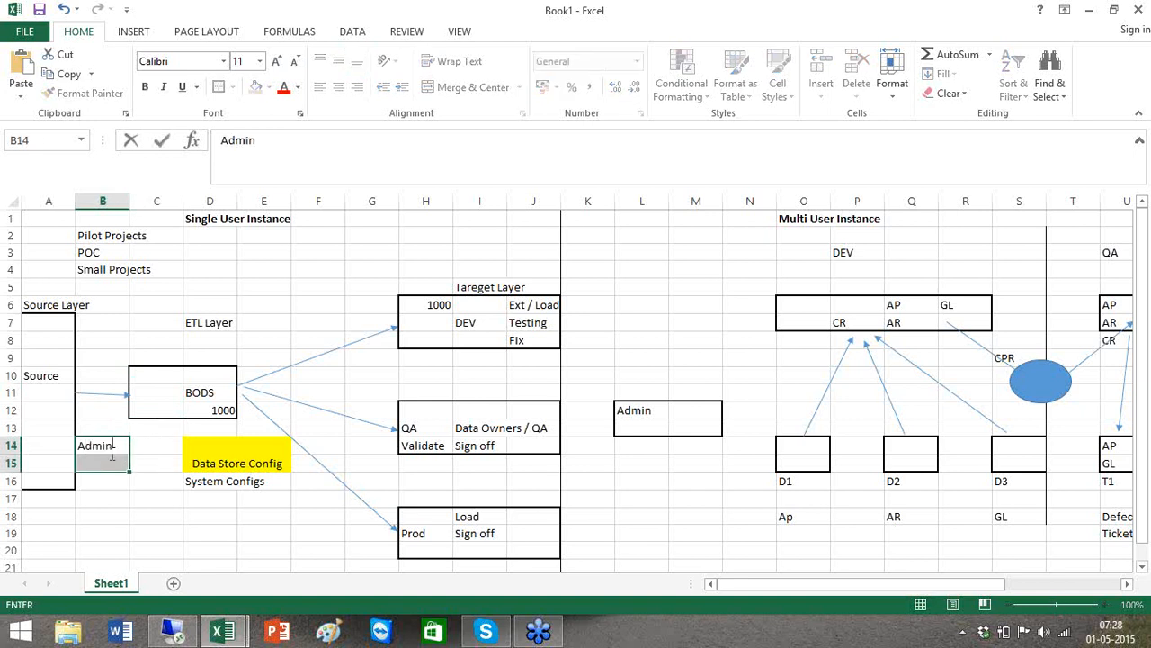
{"action": "left_click", "coordinate": [102, 357]}
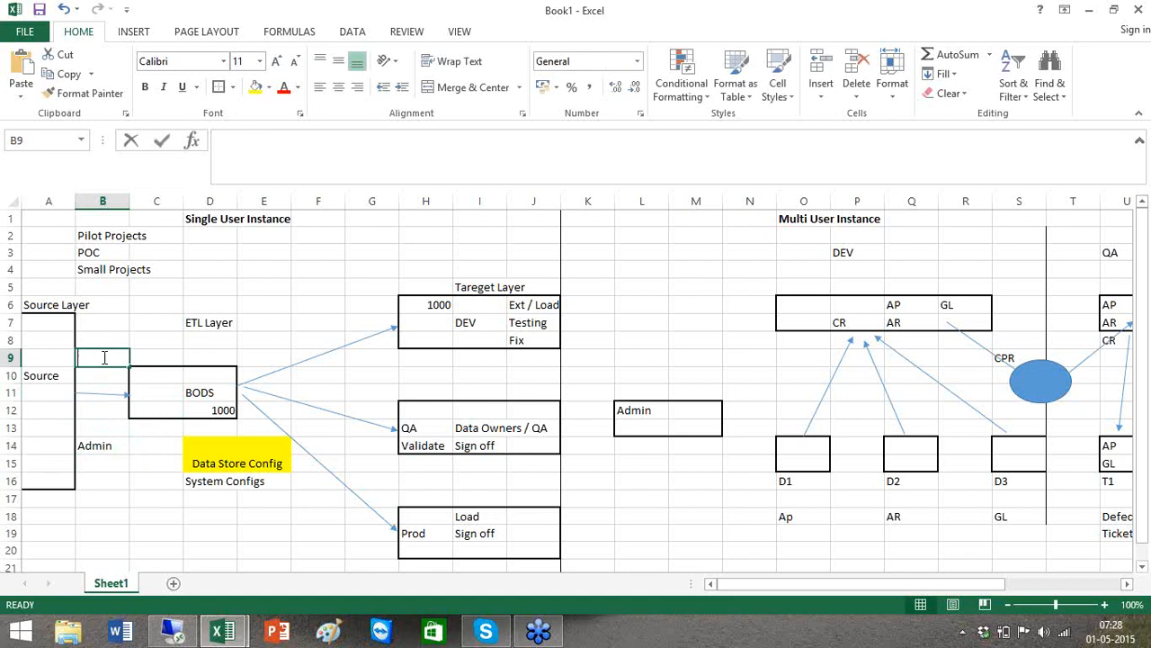
{"action": "type", "text": "CR"}
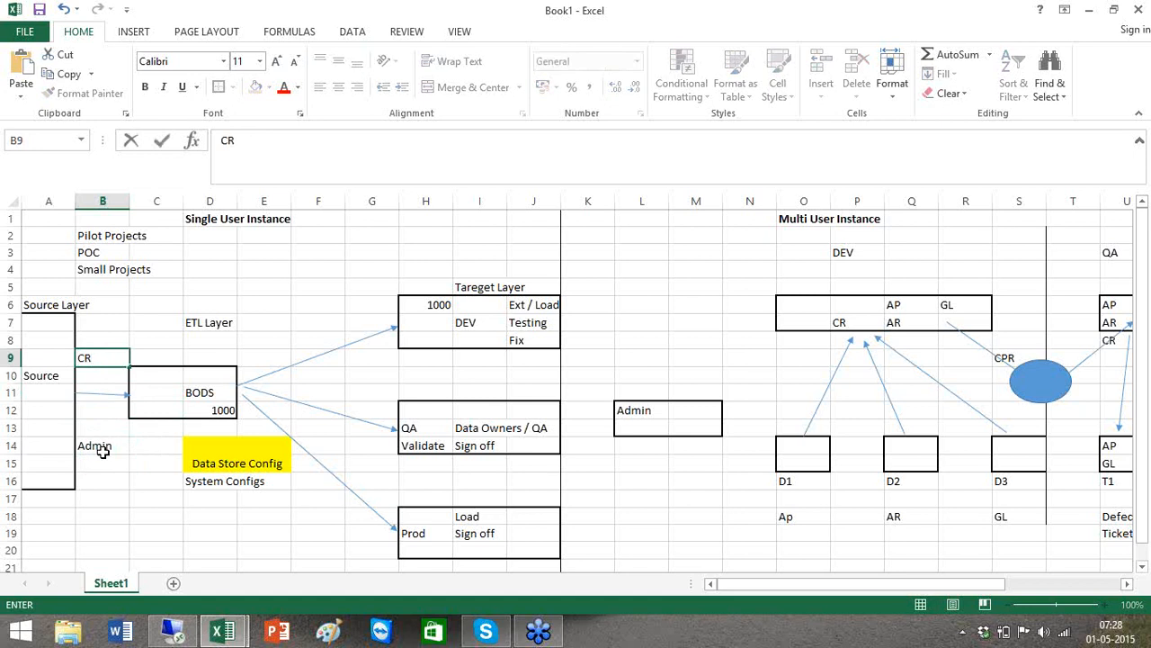
{"action": "left_click", "coordinate": [104, 457]}
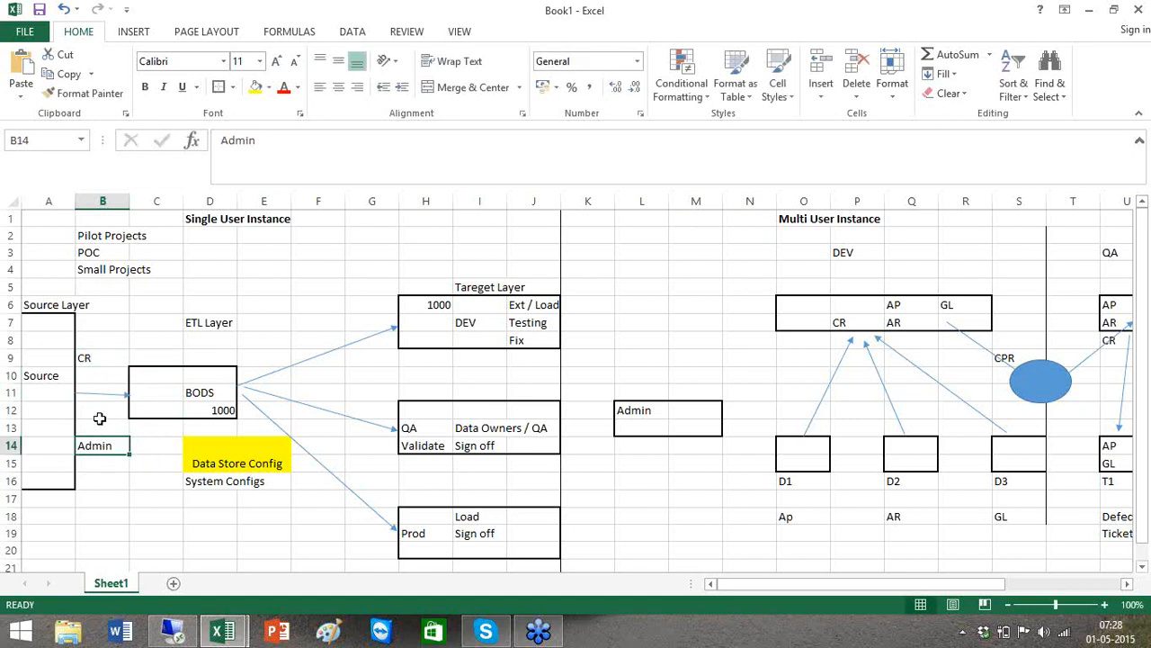
Review the Admin and CR labels, then return to the remote Data Services session
{"action": "left_click", "coordinate": [152, 394]}
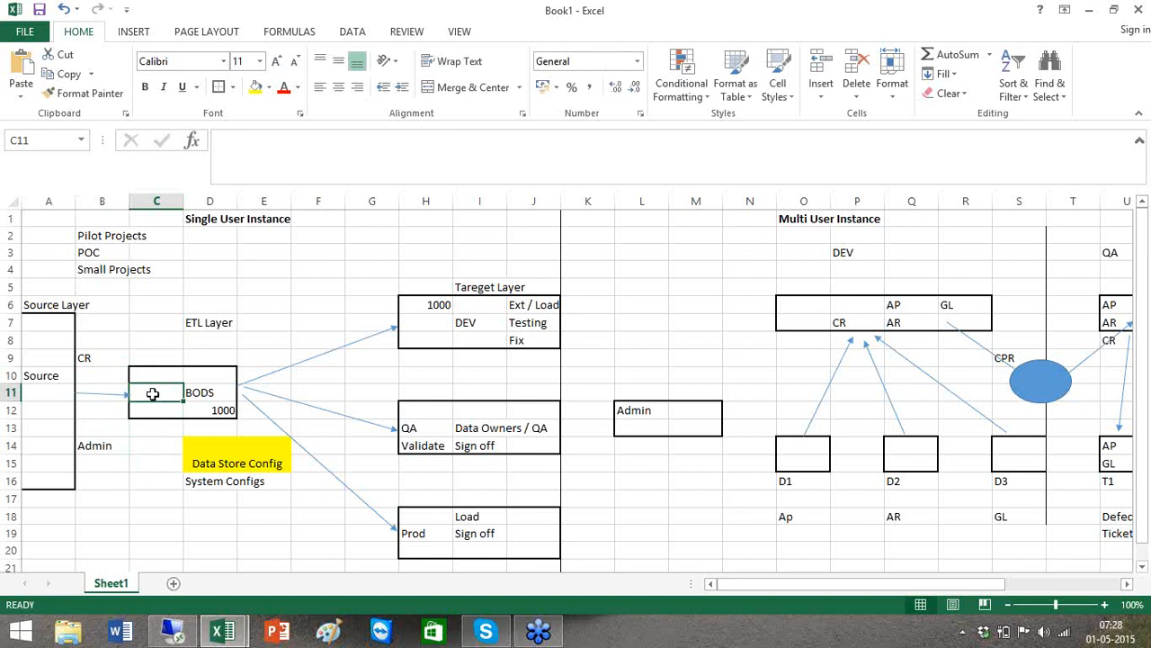
{"action": "left_click", "coordinate": [97, 448]}
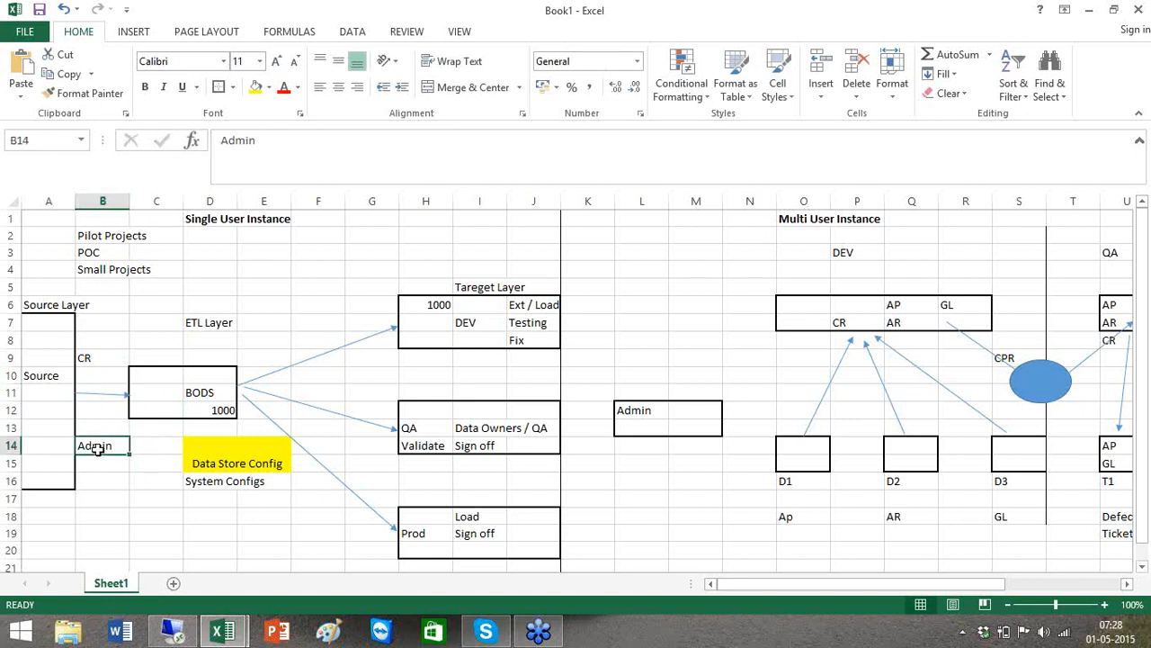
{"action": "left_click", "coordinate": [100, 340]}
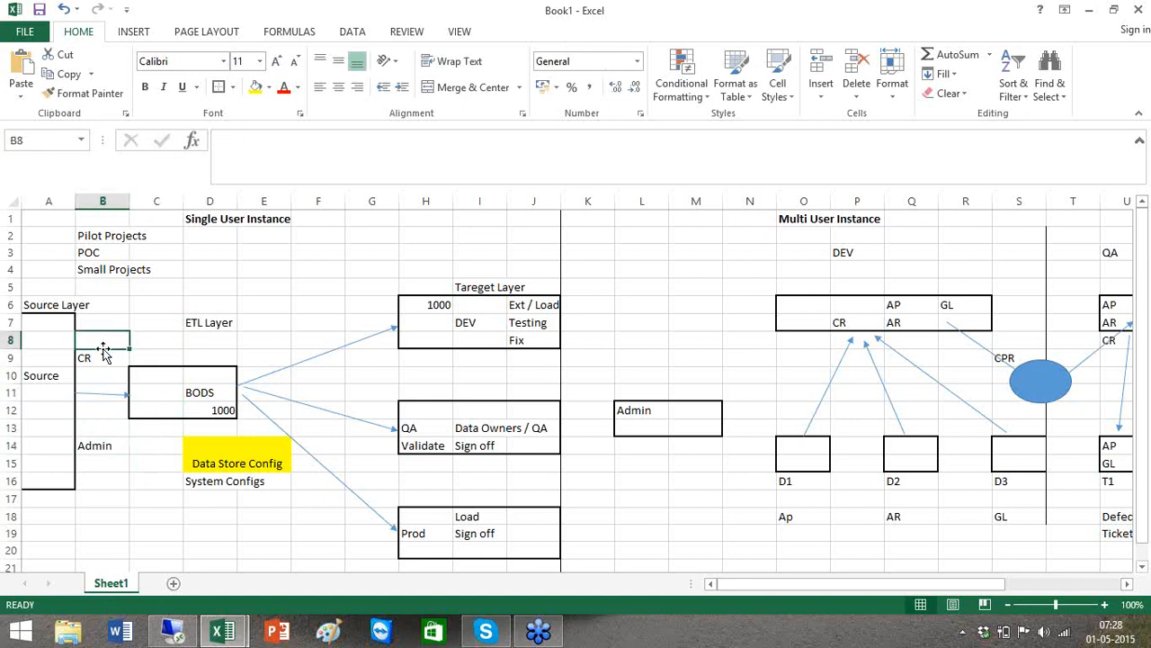
{"action": "left_click", "coordinate": [102, 358]}
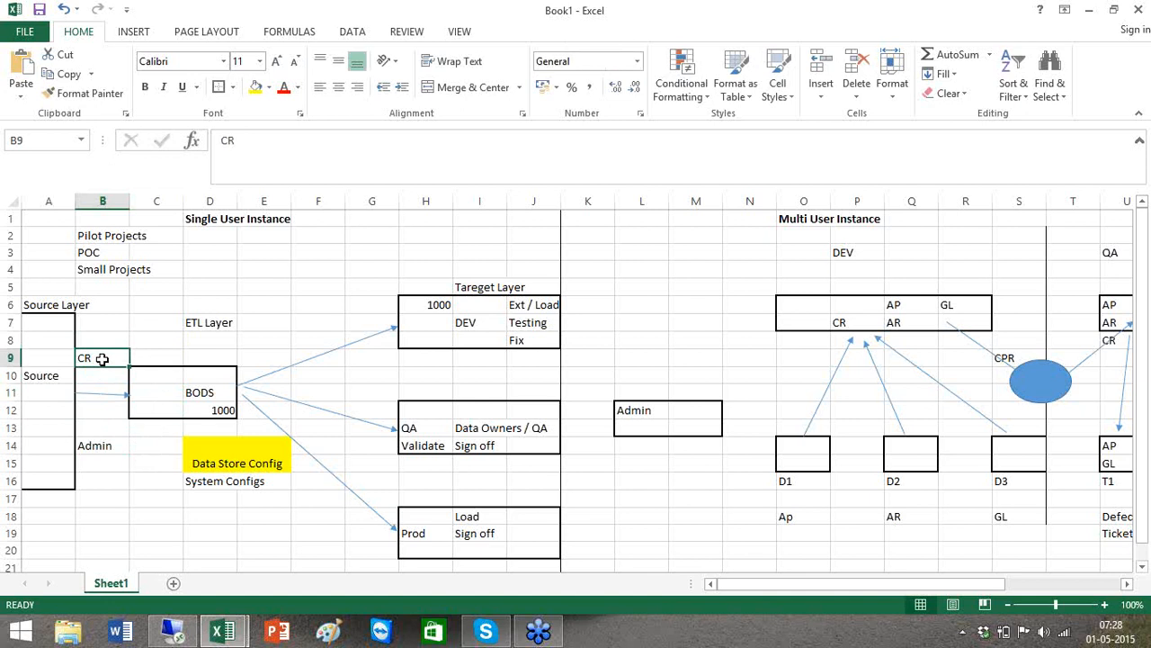
{"action": "left_click", "coordinate": [104, 443]}
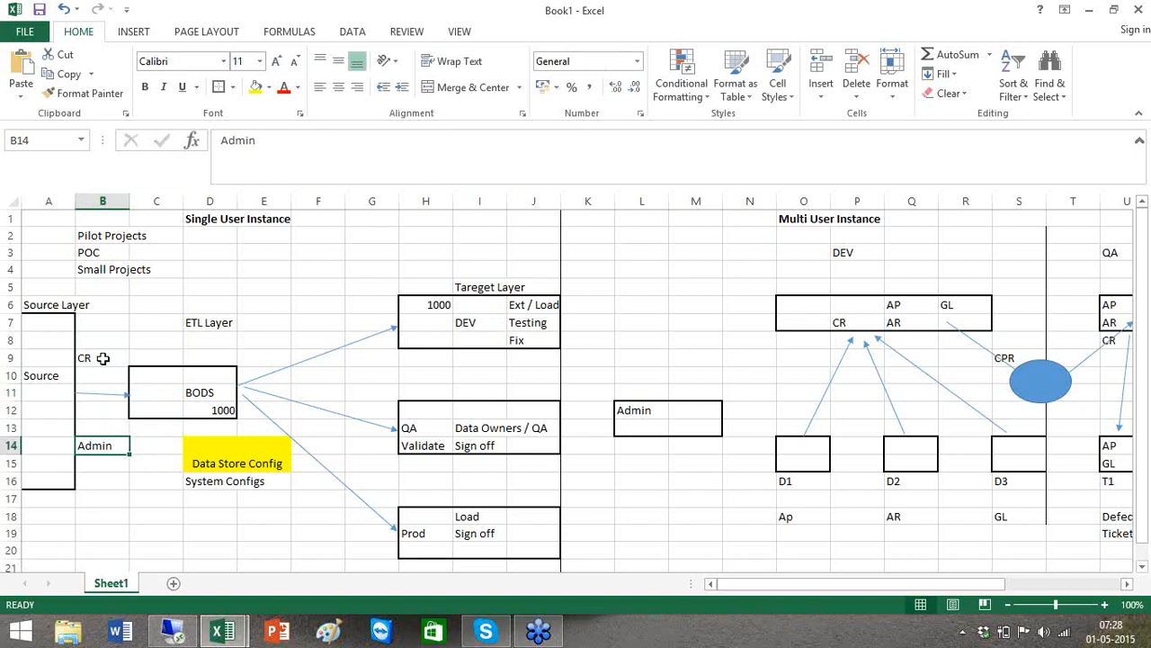
{"action": "left_click", "coordinate": [153, 390]}
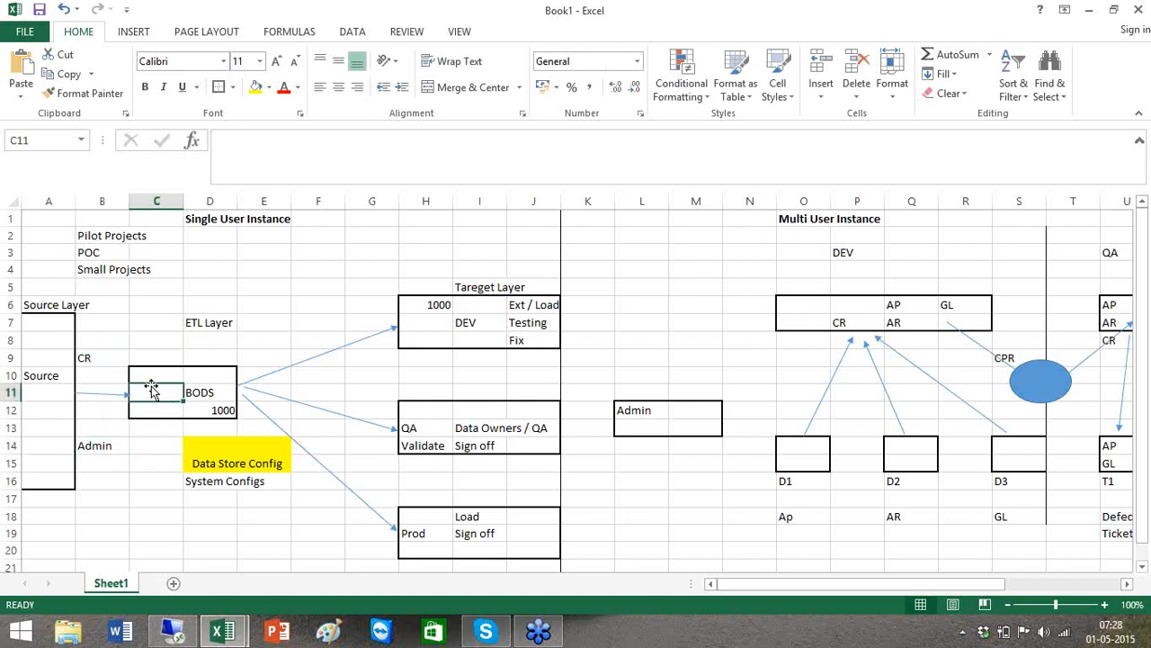
{"action": "key", "text": "alt+Tab"}
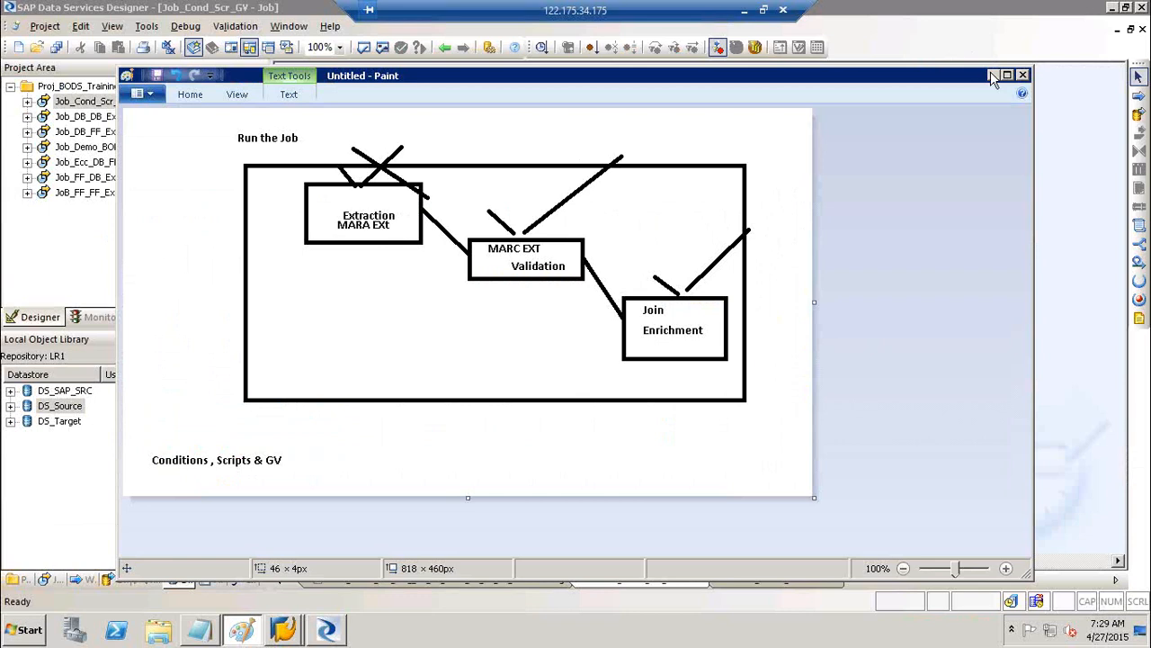
Check DS_Source's advanced configuration details, then close its editor without changes
{"action": "left_click", "coordinate": [992, 75]}
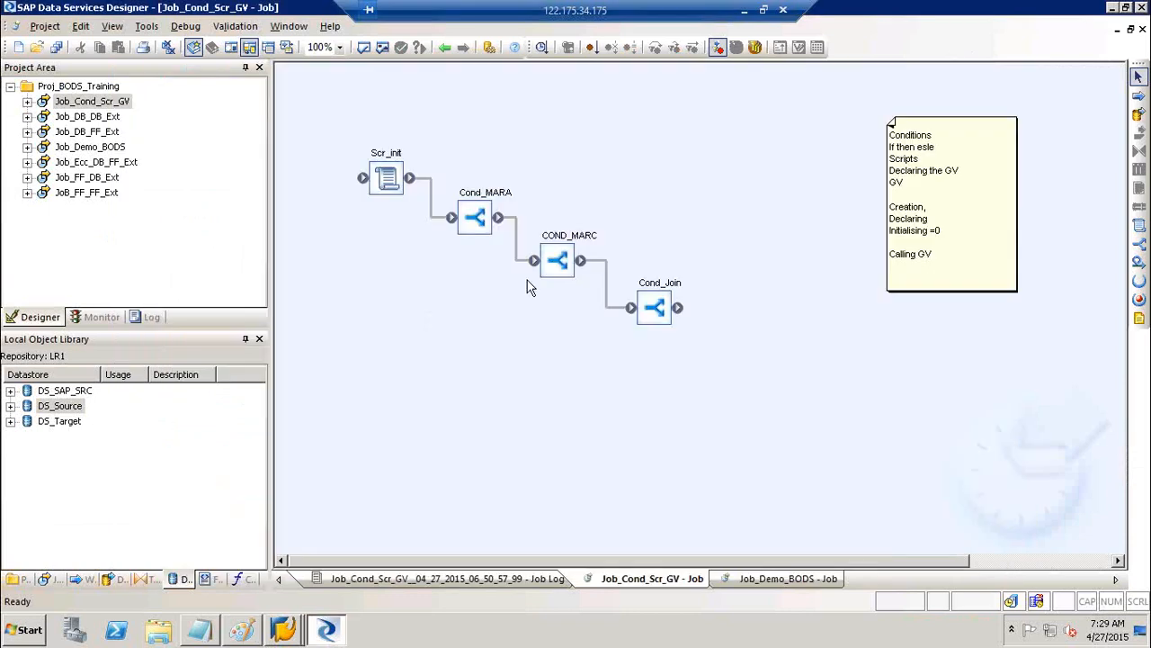
{"action": "left_click", "coordinate": [72, 410]}
{"action": "right_click", "coordinate": [72, 412]}
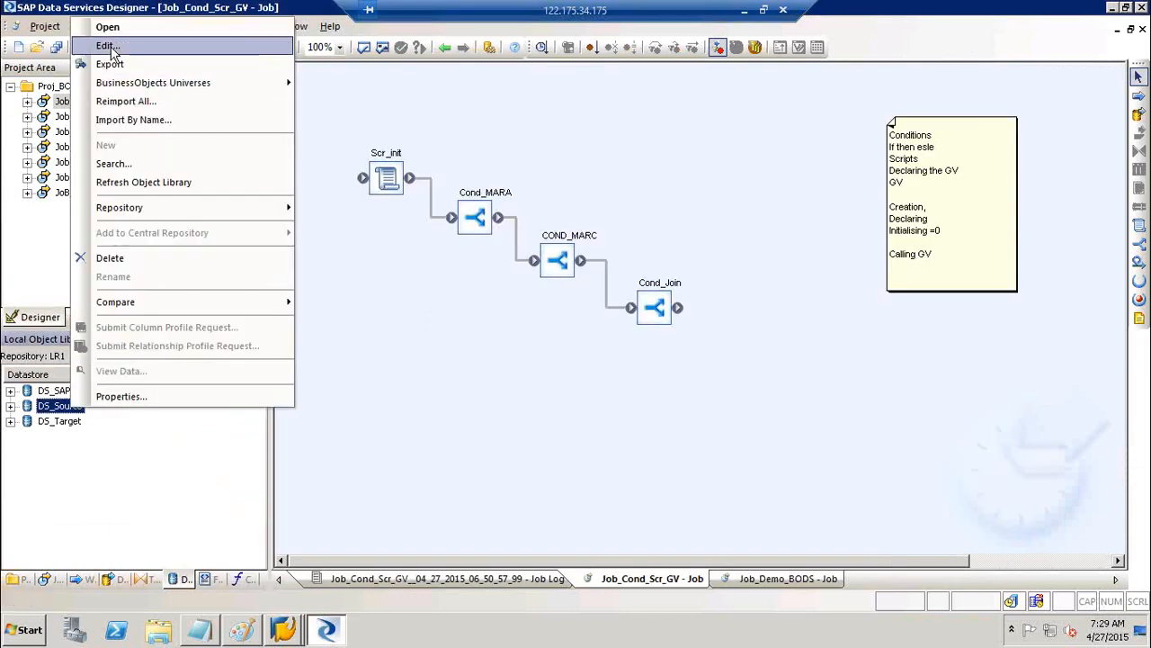
{"action": "left_click", "coordinate": [105, 43]}
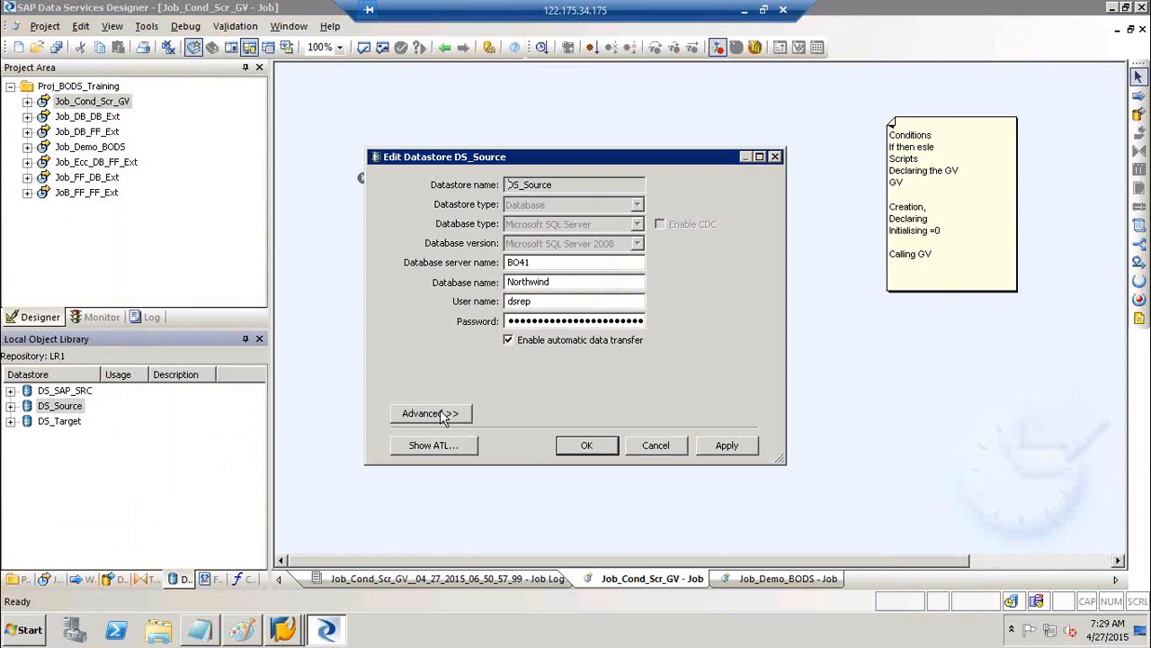
{"action": "left_click", "coordinate": [455, 412]}
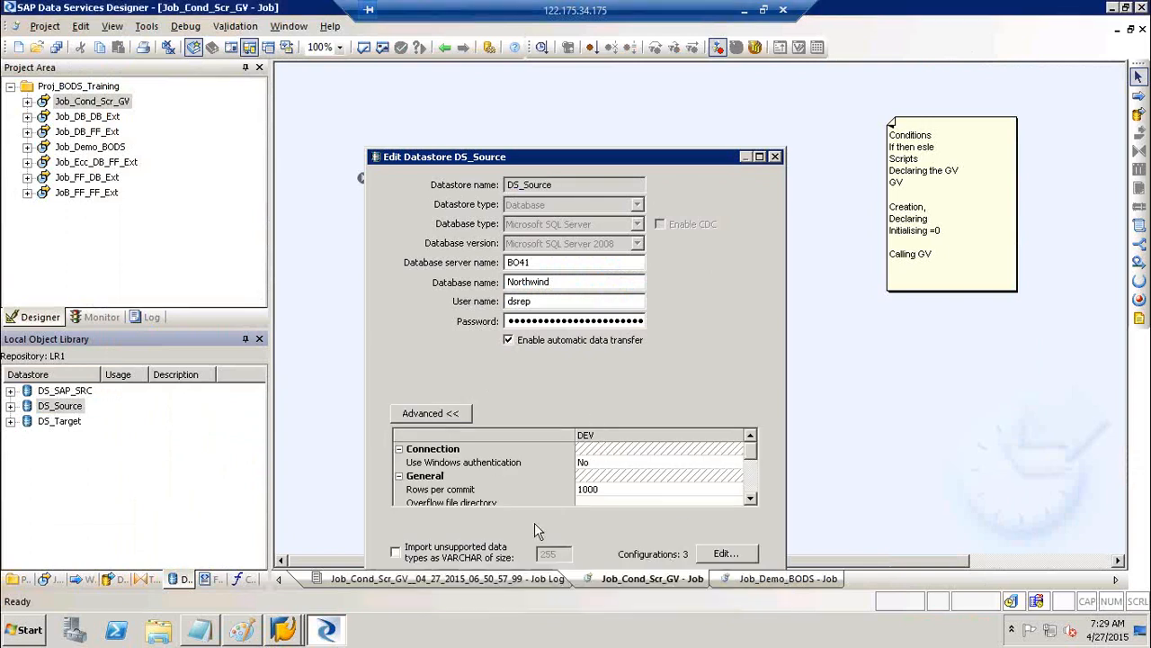
{"action": "left_click", "coordinate": [656, 590]}
Edit DS_SAP_SRC and open its configuration list showing Configuration1 (client 800, system 78)
{"action": "left_click", "coordinate": [63, 391]}
{"action": "right_click", "coordinate": [72, 390]}
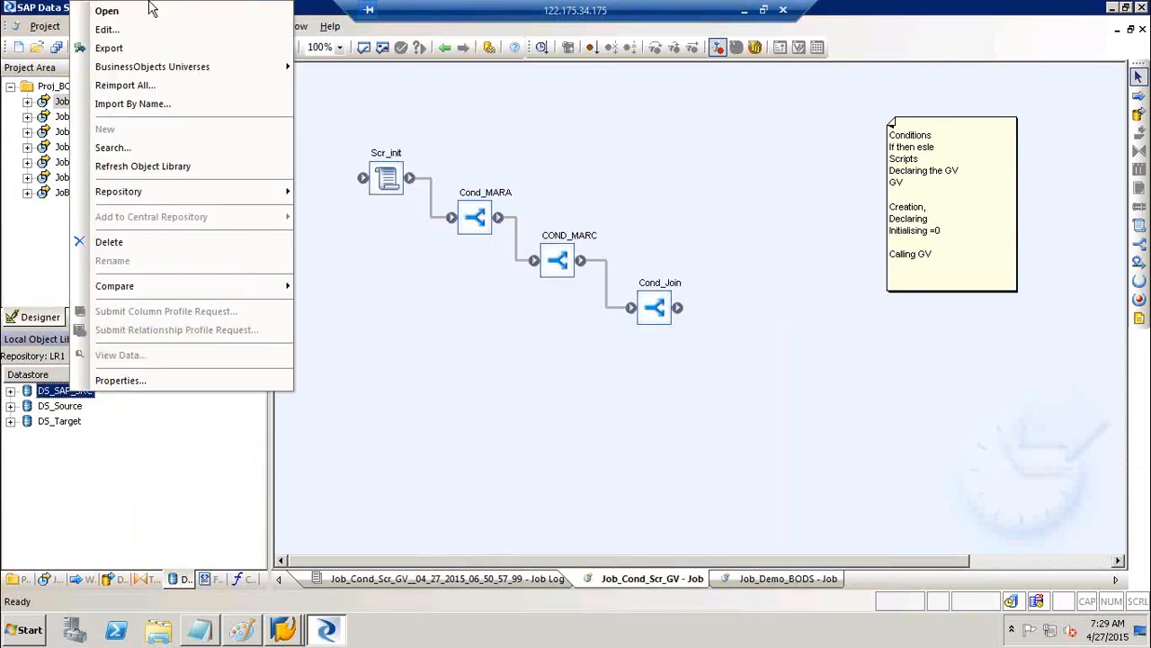
{"action": "left_click", "coordinate": [106, 30]}
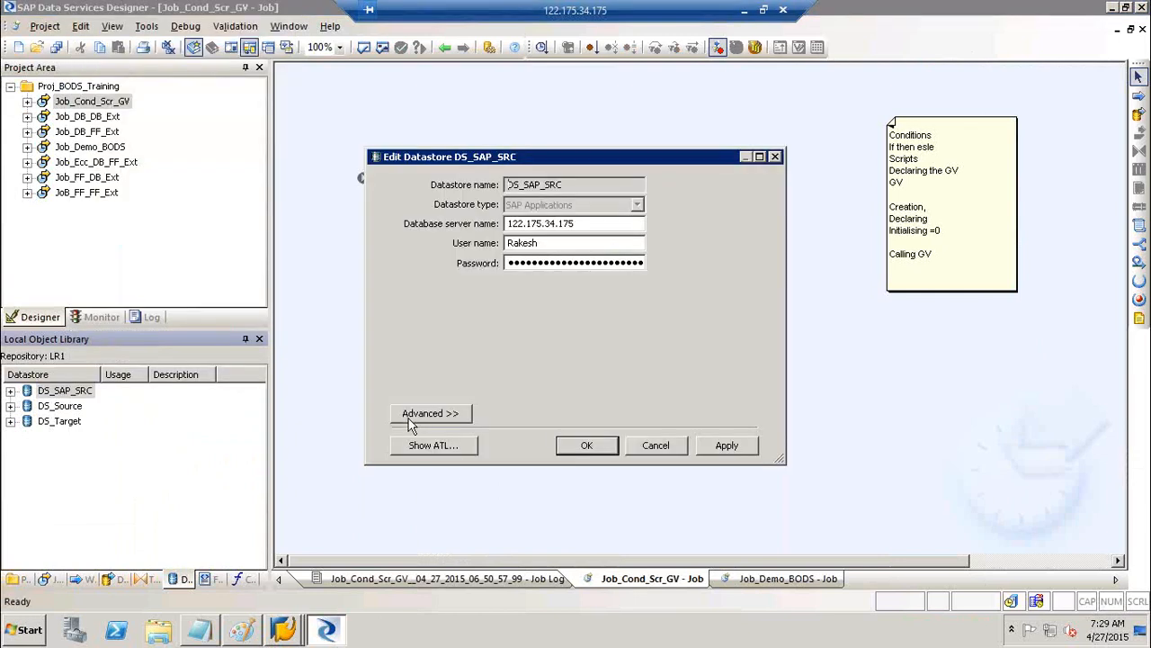
{"action": "left_click", "coordinate": [430, 413]}
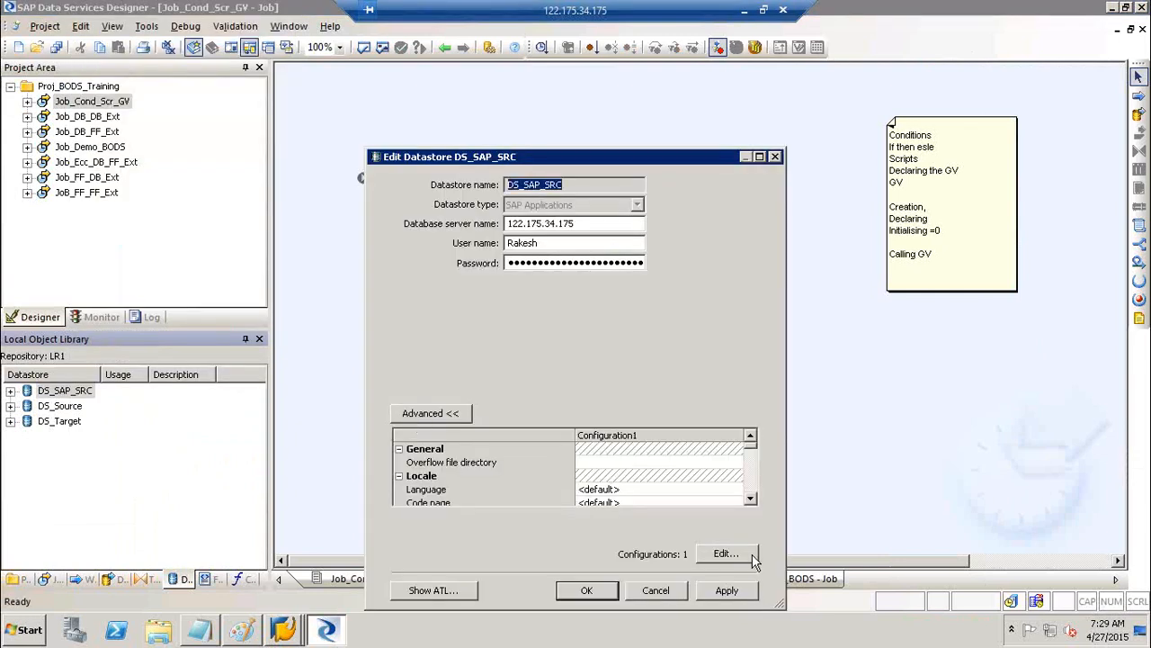
{"action": "left_click", "coordinate": [754, 556]}
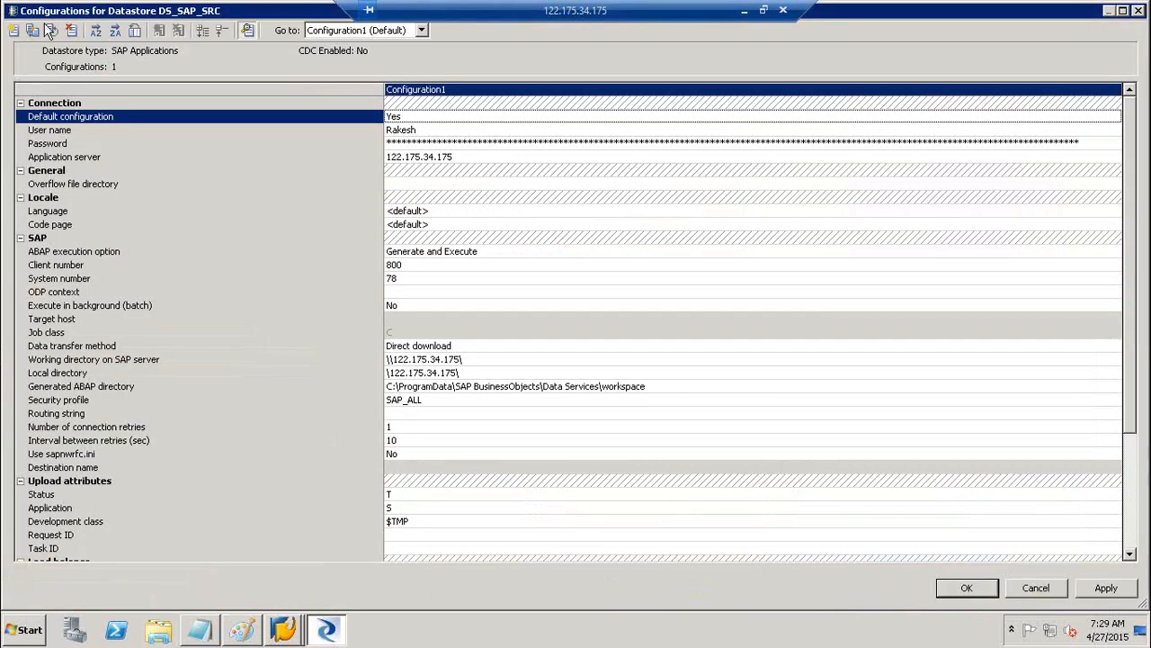
Duplicate Configuration1 twice and rename the three configurations DEV, QA and ROD
{"action": "left_click", "coordinate": [38, 28]}
{"action": "left_click", "coordinate": [38, 29]}
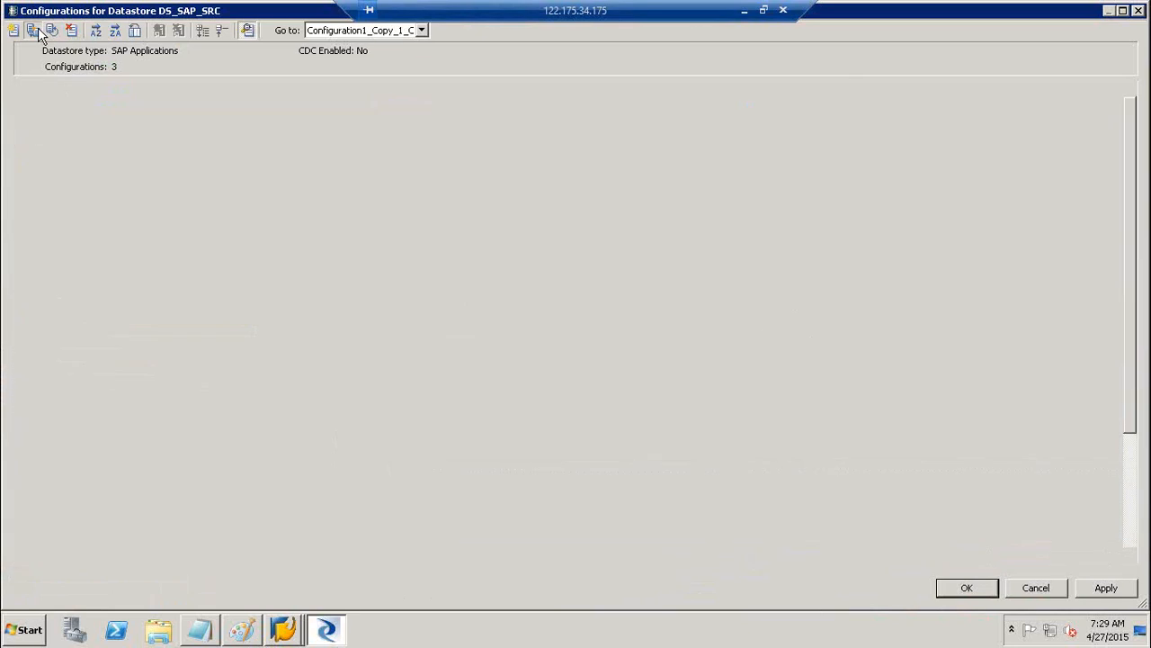
{"action": "left_click", "coordinate": [415, 89]}
{"action": "left_click", "coordinate": [416, 89]}
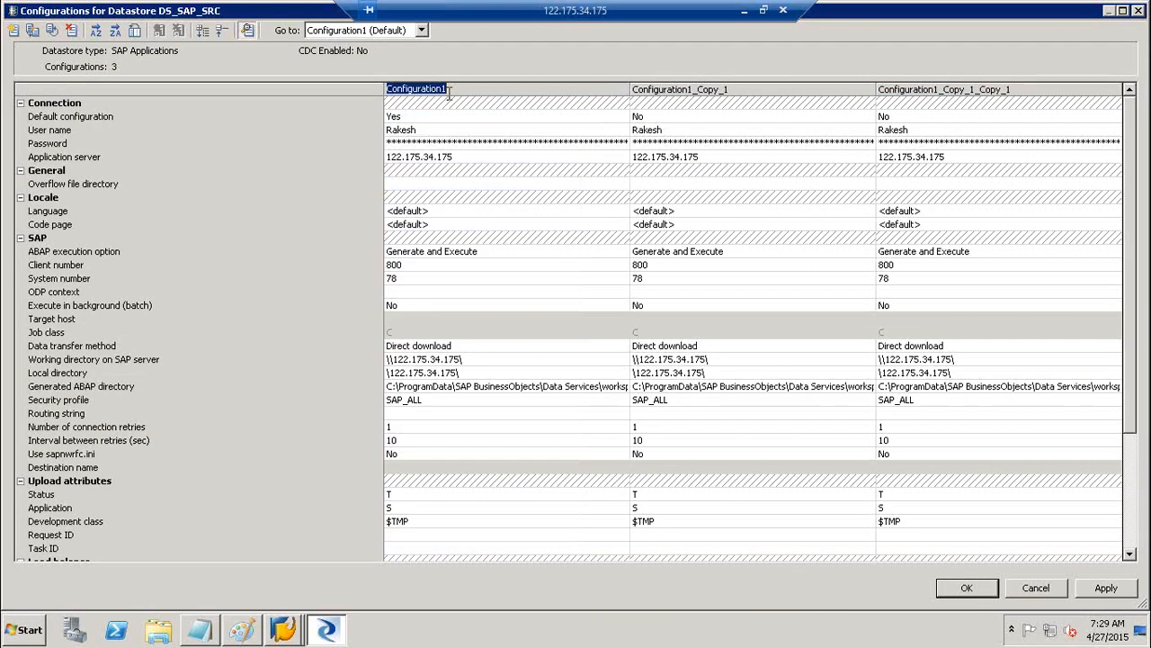
{"action": "type", "text": "DEV"}
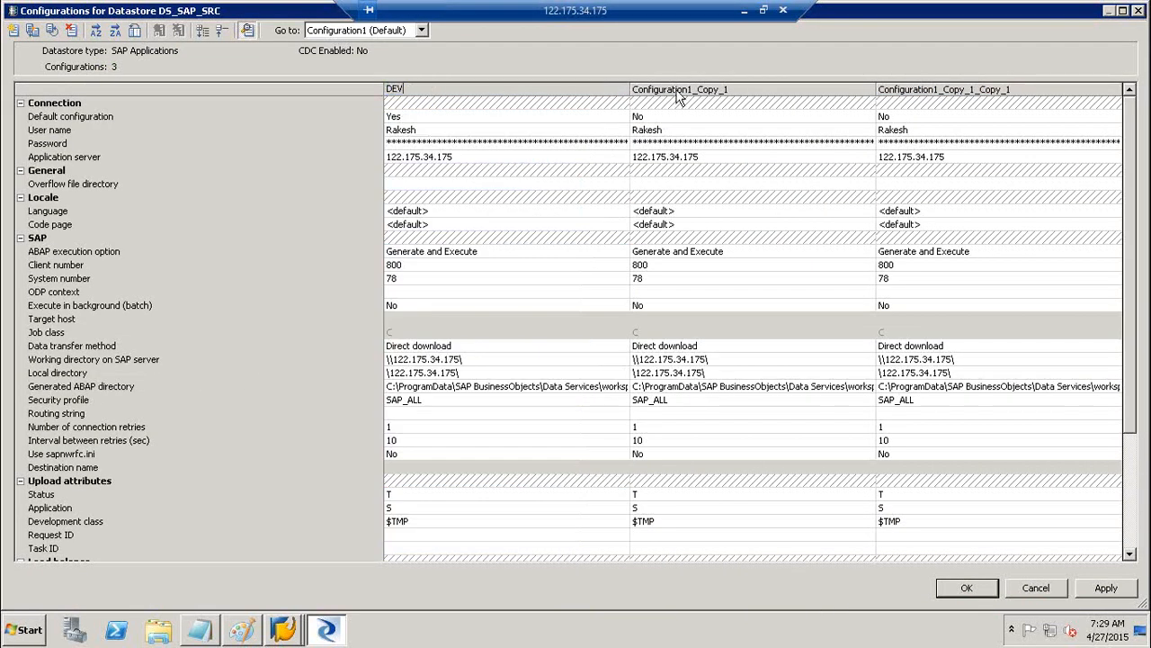
{"action": "left_click", "coordinate": [678, 92]}
{"action": "left_click", "coordinate": [677, 92]}
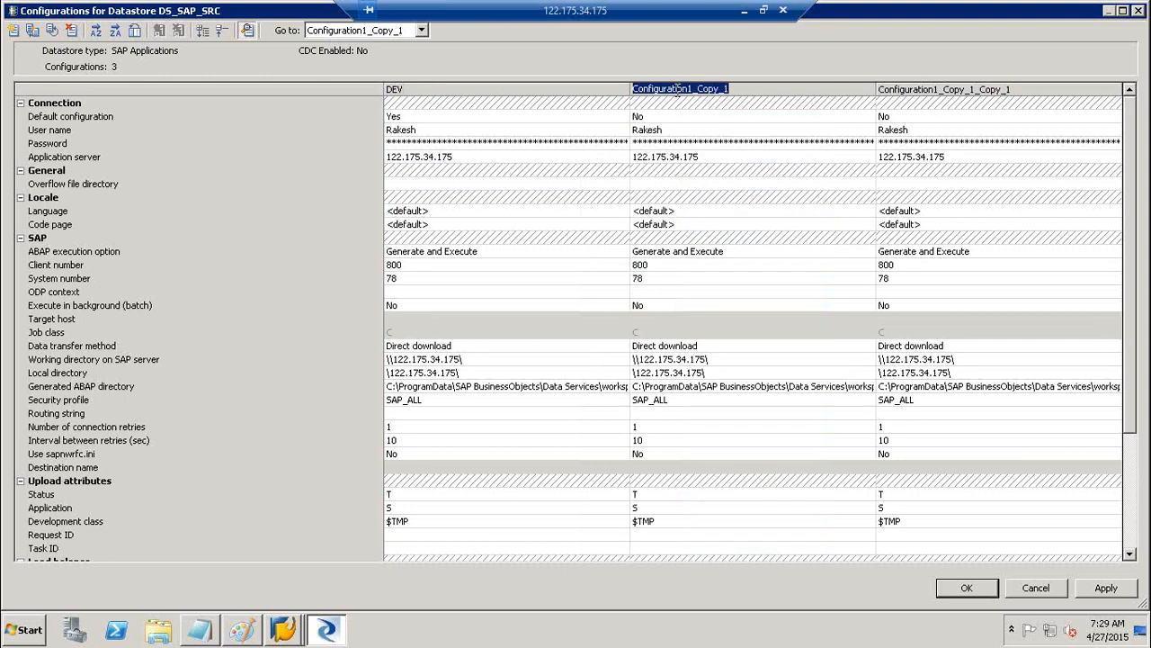
{"action": "type", "text": "QA"}
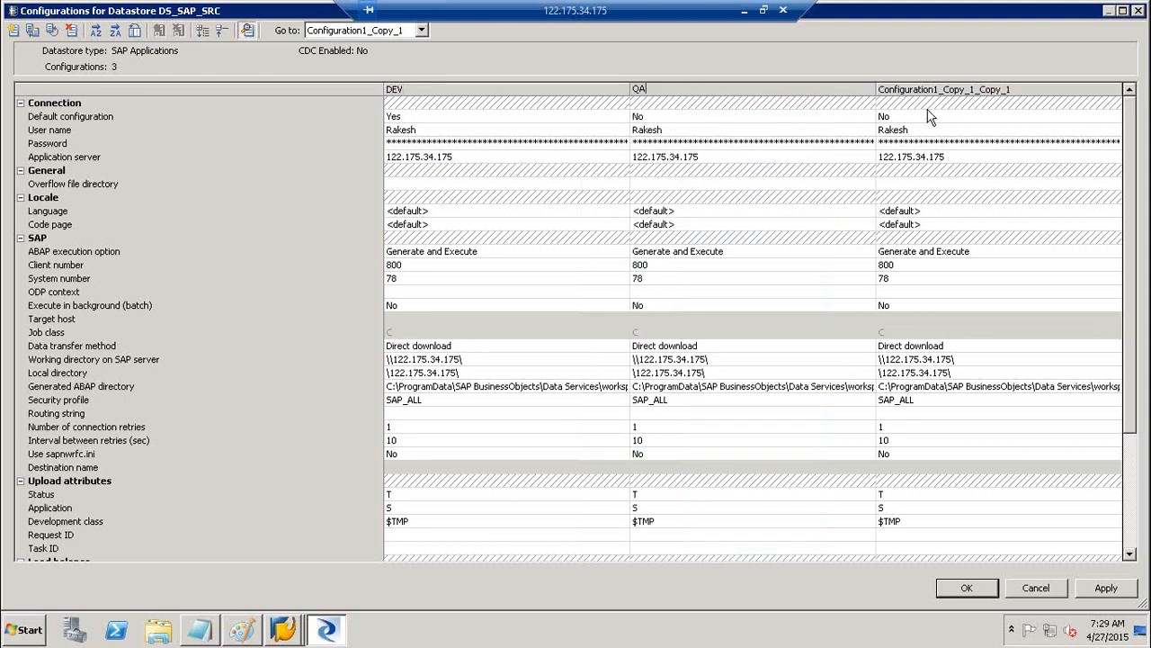
{"action": "left_click", "coordinate": [955, 90]}
{"action": "left_click", "coordinate": [953, 88]}
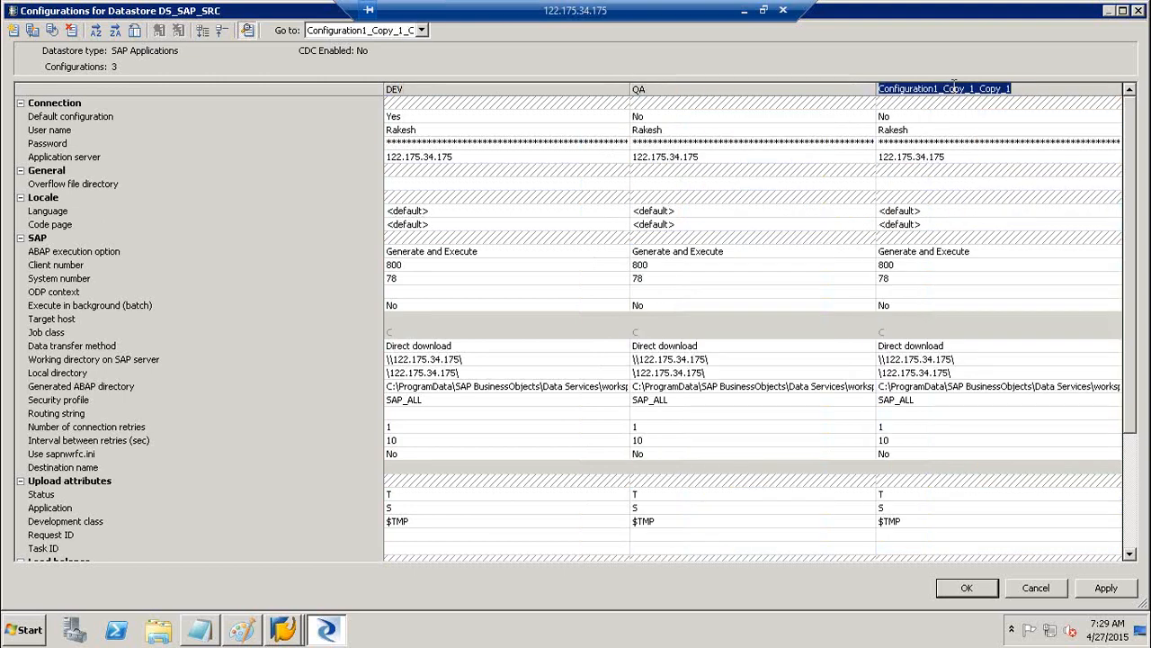
{"action": "type", "text": "ROD"}
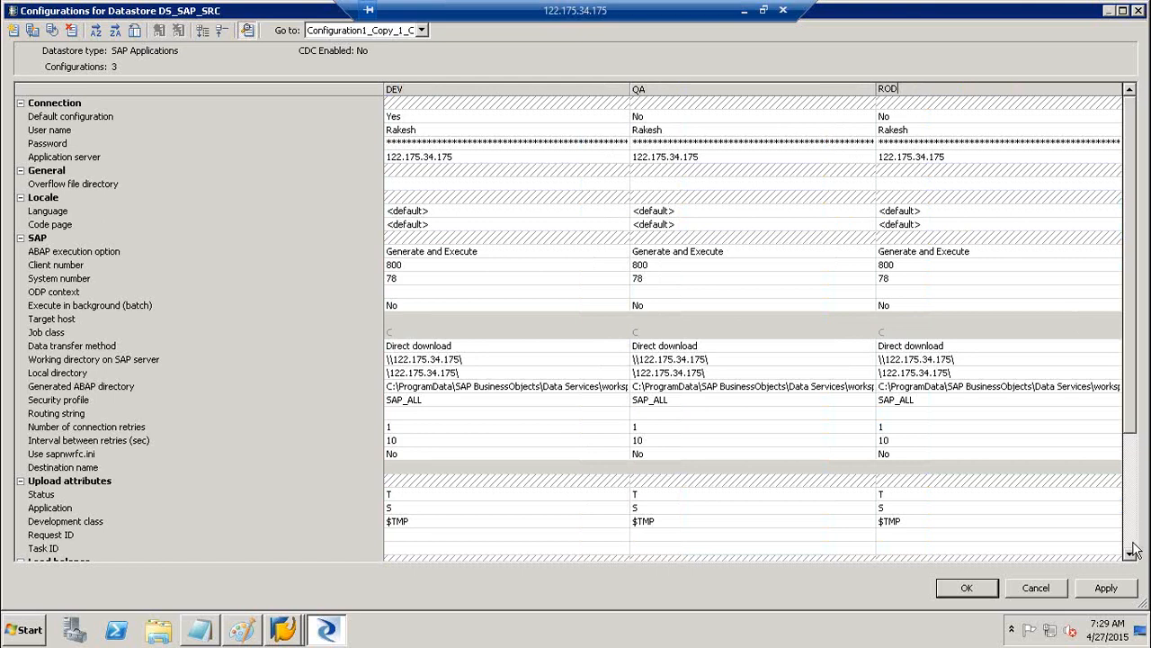
Apply and accept the configurations, then apply the DS_SAP_SRC datastore changes
{"action": "left_click", "coordinate": [1108, 587]}
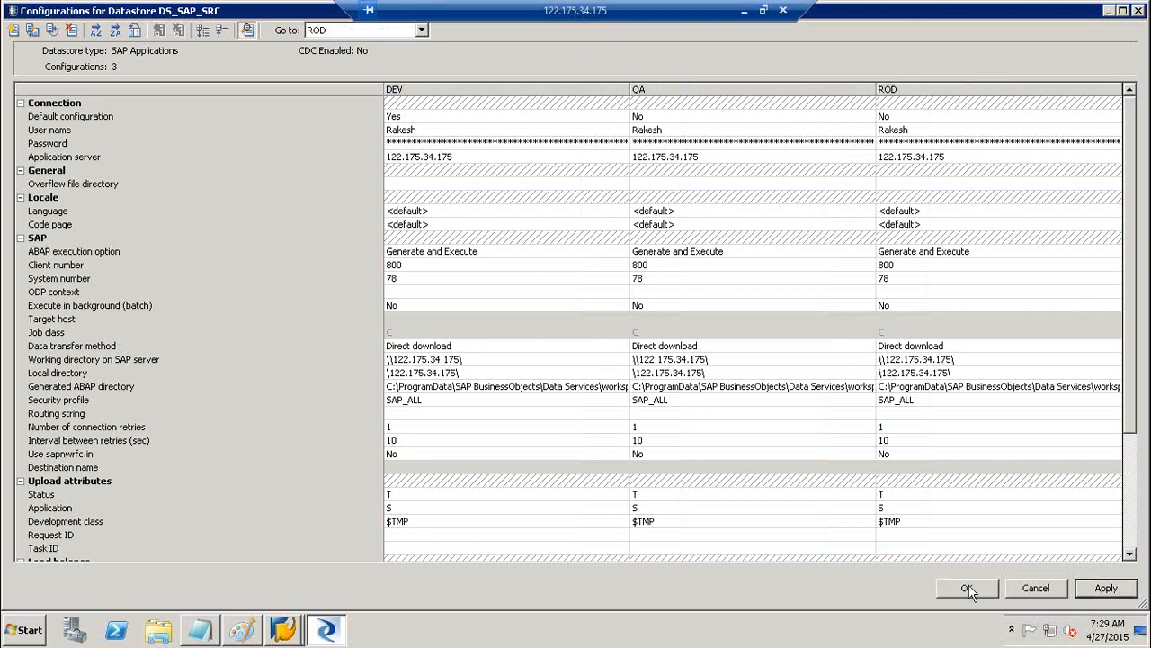
{"action": "left_click", "coordinate": [967, 588]}
{"action": "left_click", "coordinate": [729, 591]}
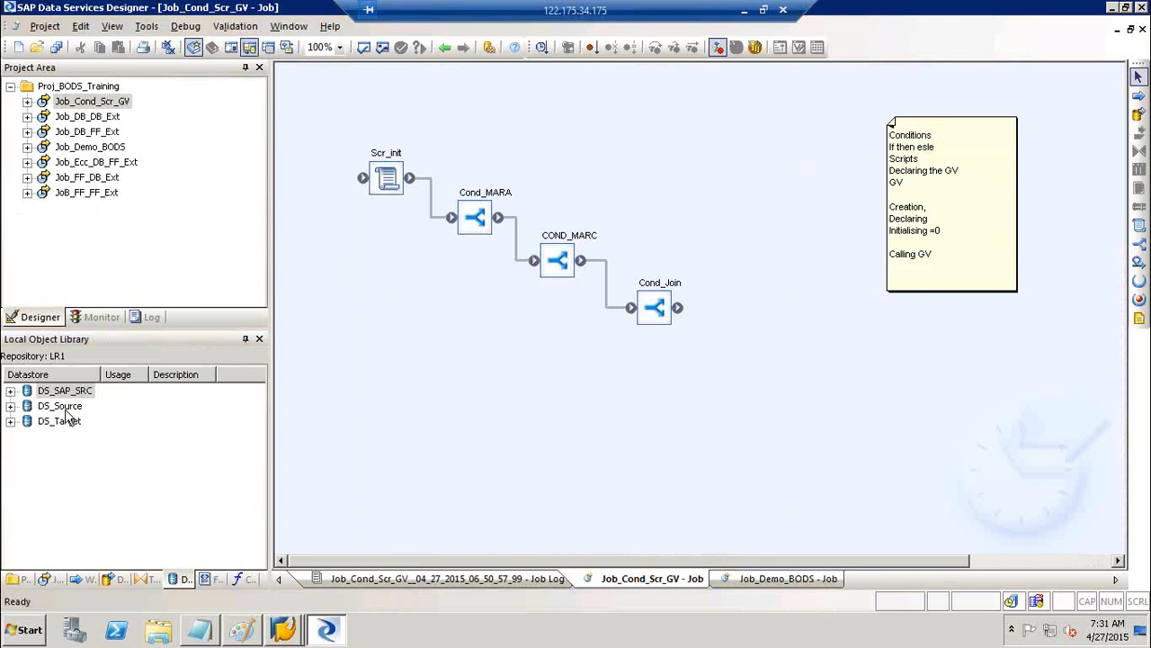
{"action": "left_click", "coordinate": [64, 410]}
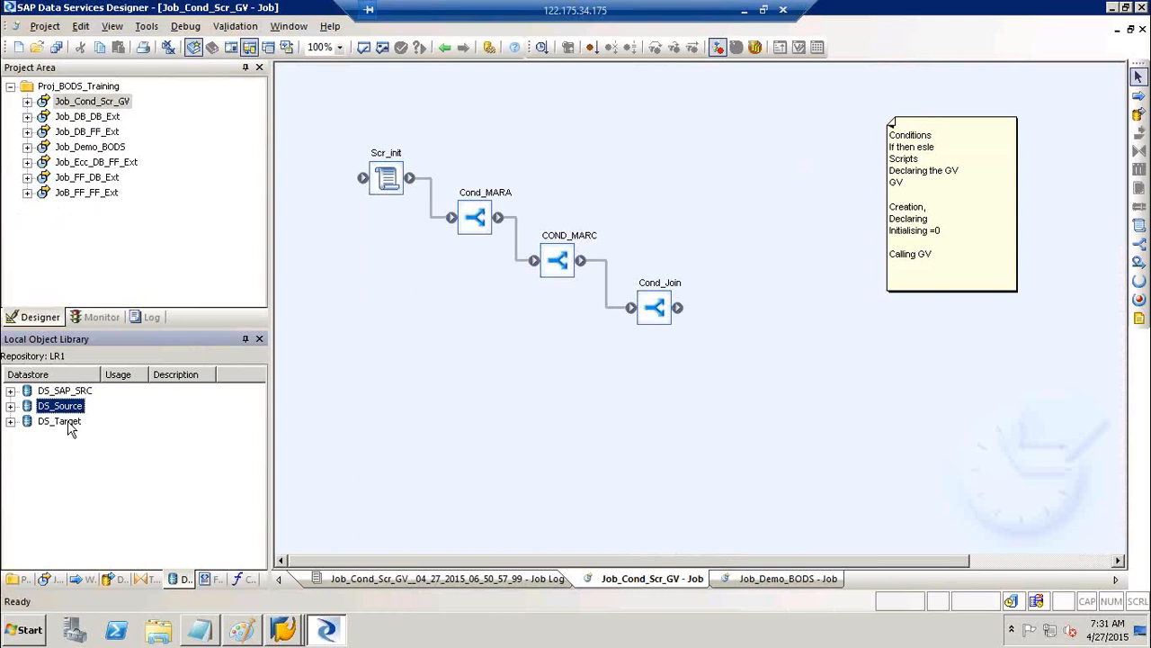
{"action": "left_click", "coordinate": [69, 421]}
{"action": "left_click", "coordinate": [70, 410]}
{"action": "right_click", "coordinate": [70, 416]}
{"action": "left_click", "coordinate": [109, 47]}
{"action": "left_click", "coordinate": [421, 413]}
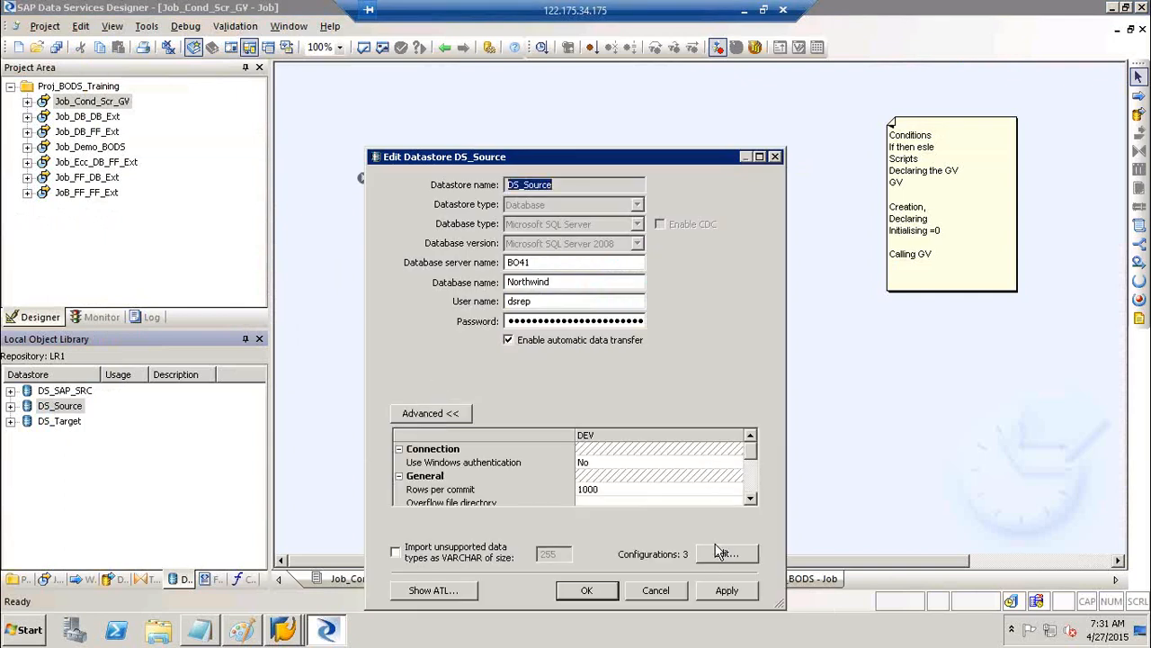
{"action": "left_click", "coordinate": [724, 554]}
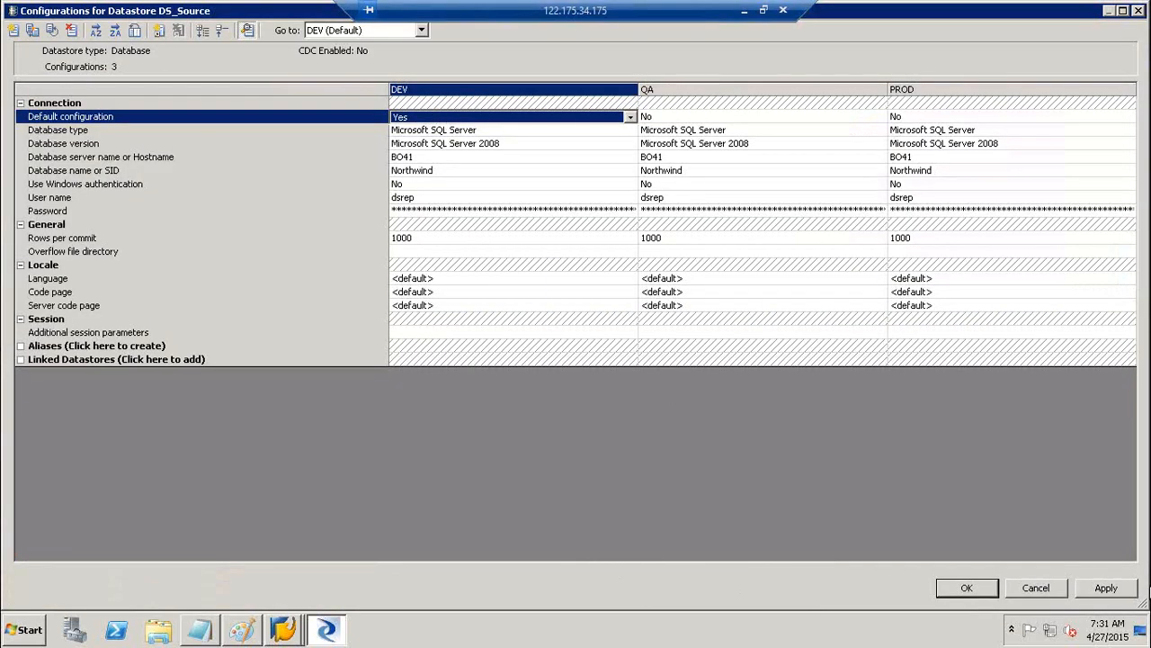
{"action": "left_click", "coordinate": [1036, 588]}
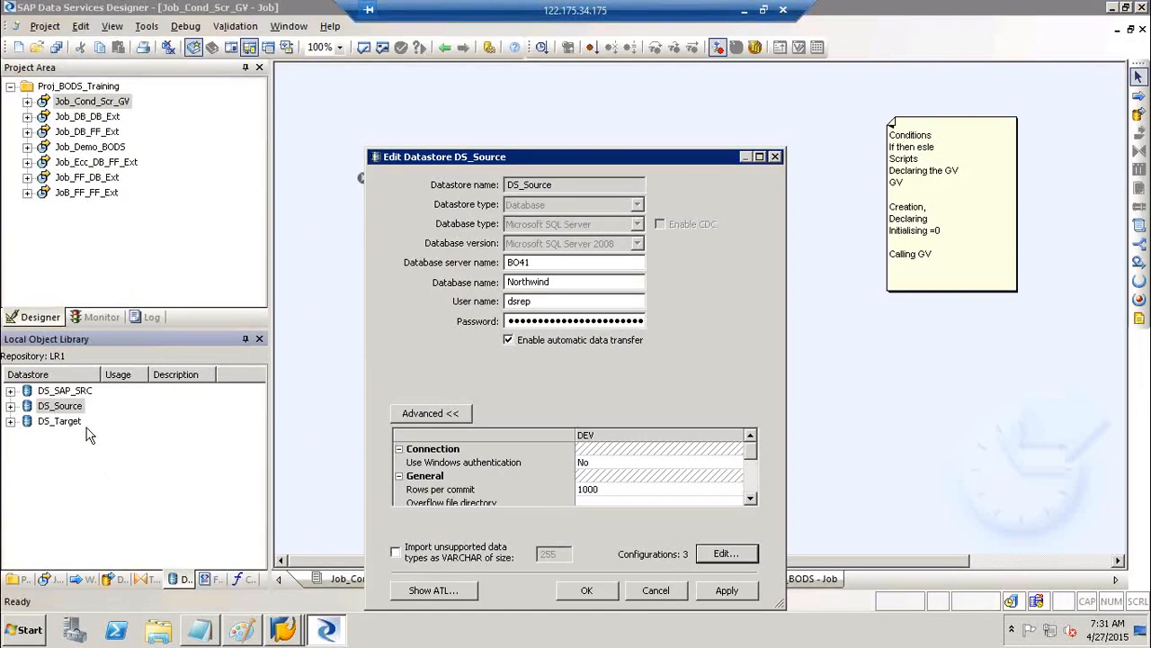
{"action": "left_click", "coordinate": [654, 590]}
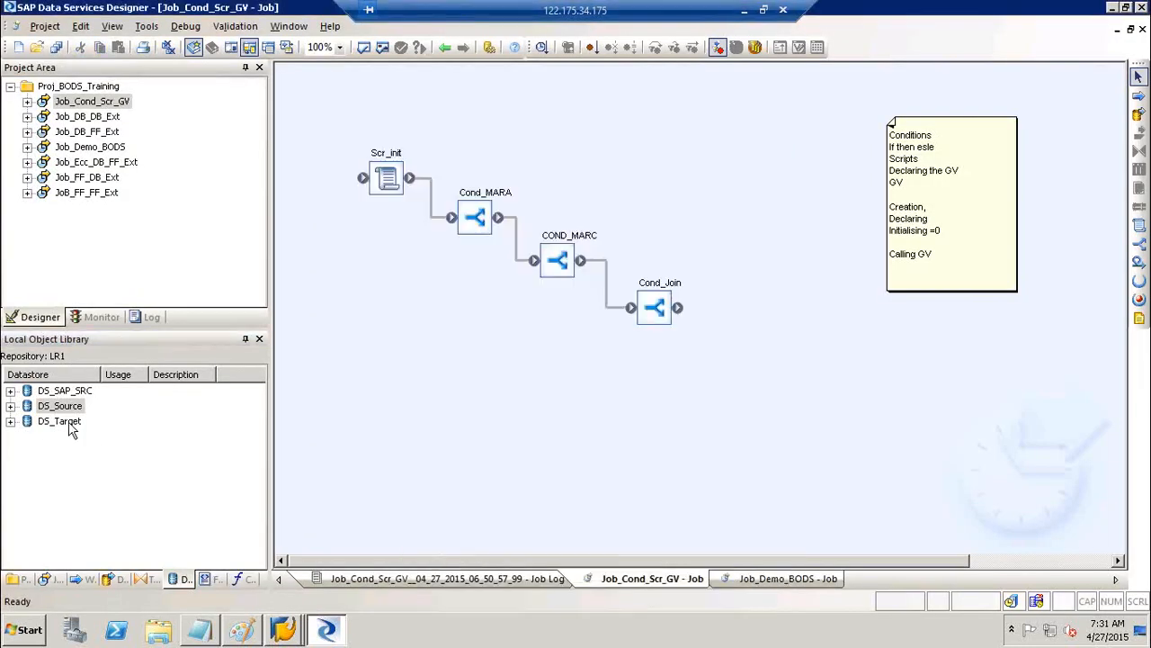
{"action": "left_click", "coordinate": [60, 421]}
Edit DS_Target and open its full configuration list
{"action": "right_click", "coordinate": [69, 421]}
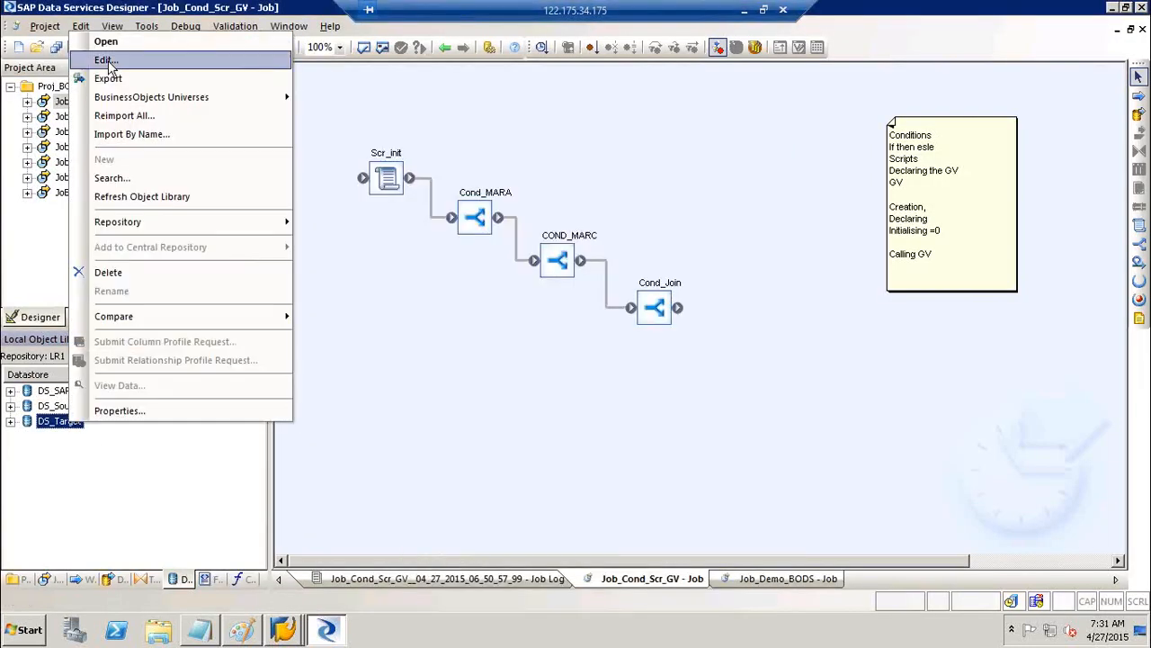
{"action": "left_click", "coordinate": [107, 59]}
{"action": "left_click", "coordinate": [434, 413]}
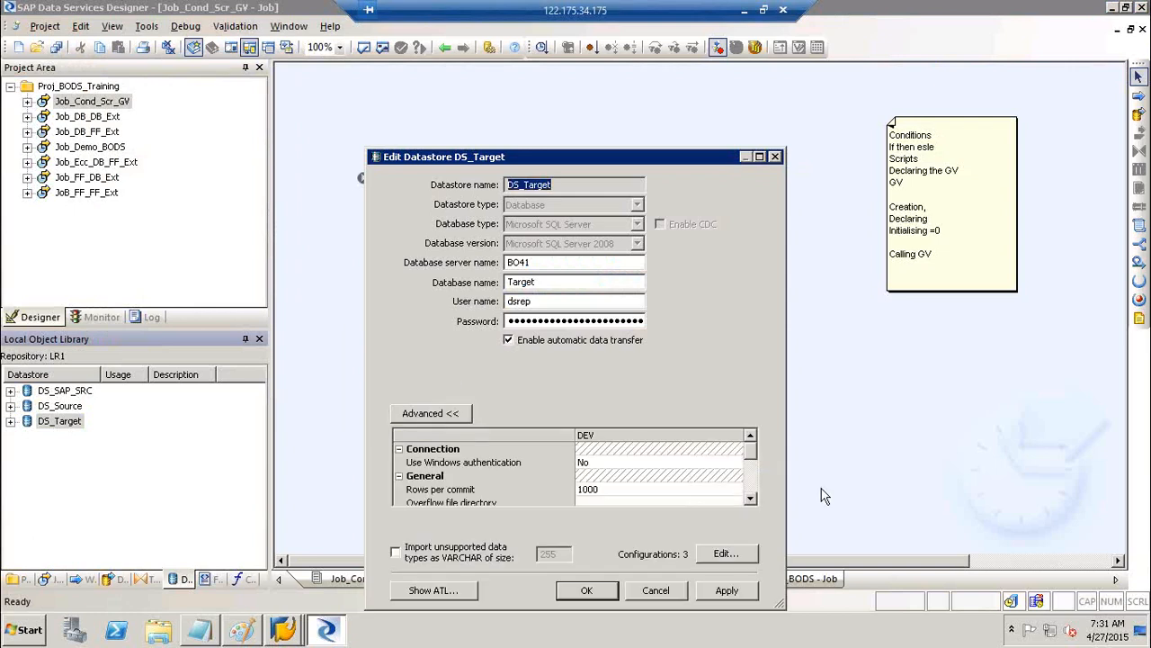
{"action": "left_click", "coordinate": [726, 553]}
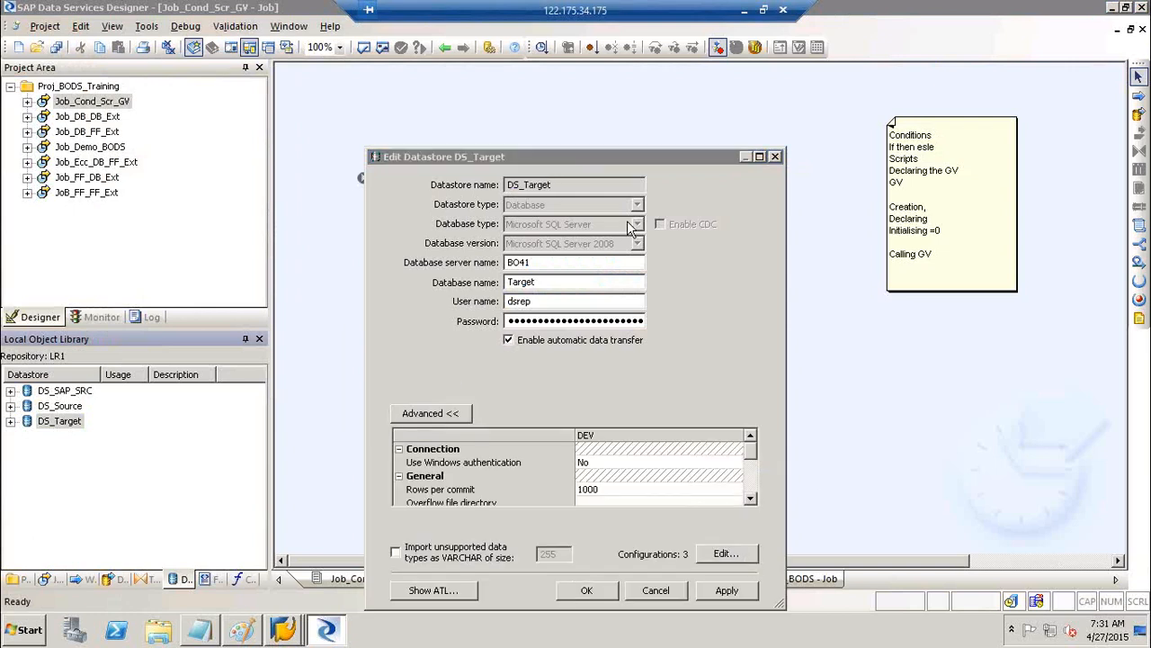
Set QA's Default configuration to Yes, then apply and save DS_Target
{"action": "left_click", "coordinate": [681, 122]}
{"action": "left_click", "coordinate": [674, 119]}
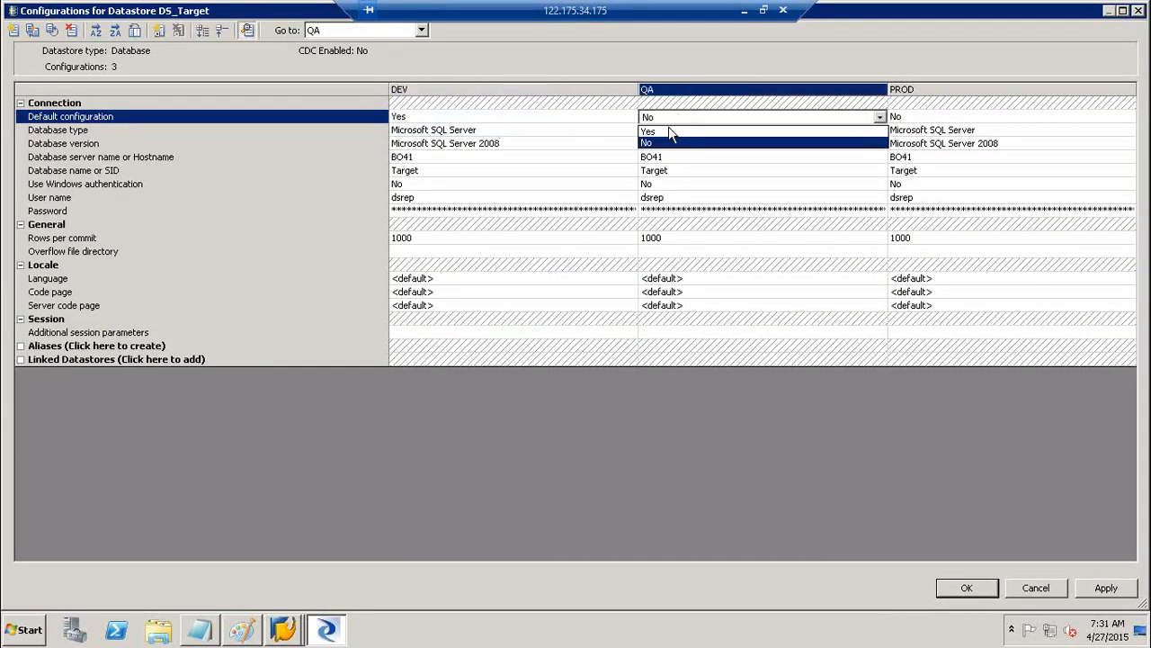
{"action": "left_click", "coordinate": [669, 128]}
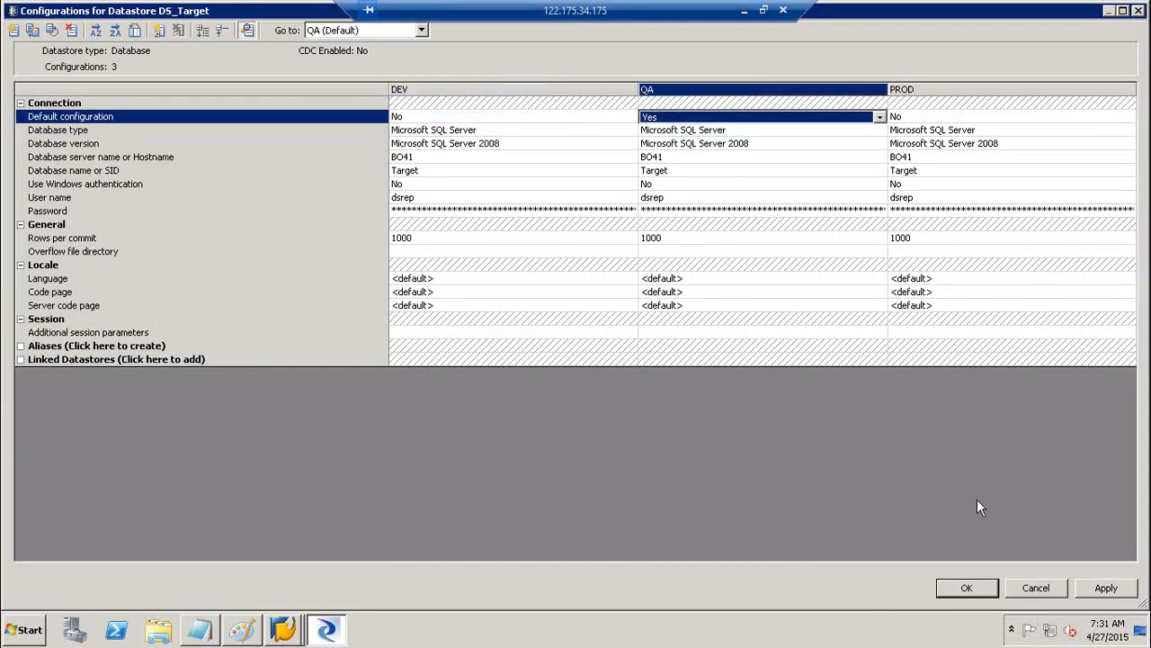
{"action": "left_click", "coordinate": [1097, 590]}
{"action": "left_click", "coordinate": [990, 587]}
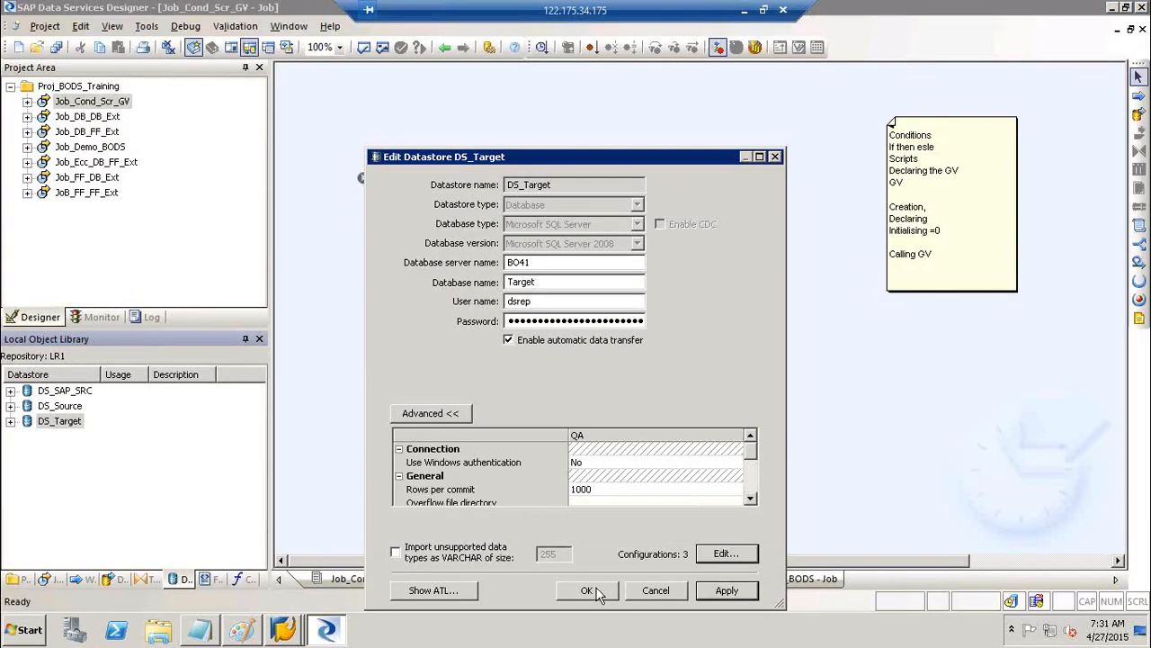
{"action": "left_click", "coordinate": [592, 590]}
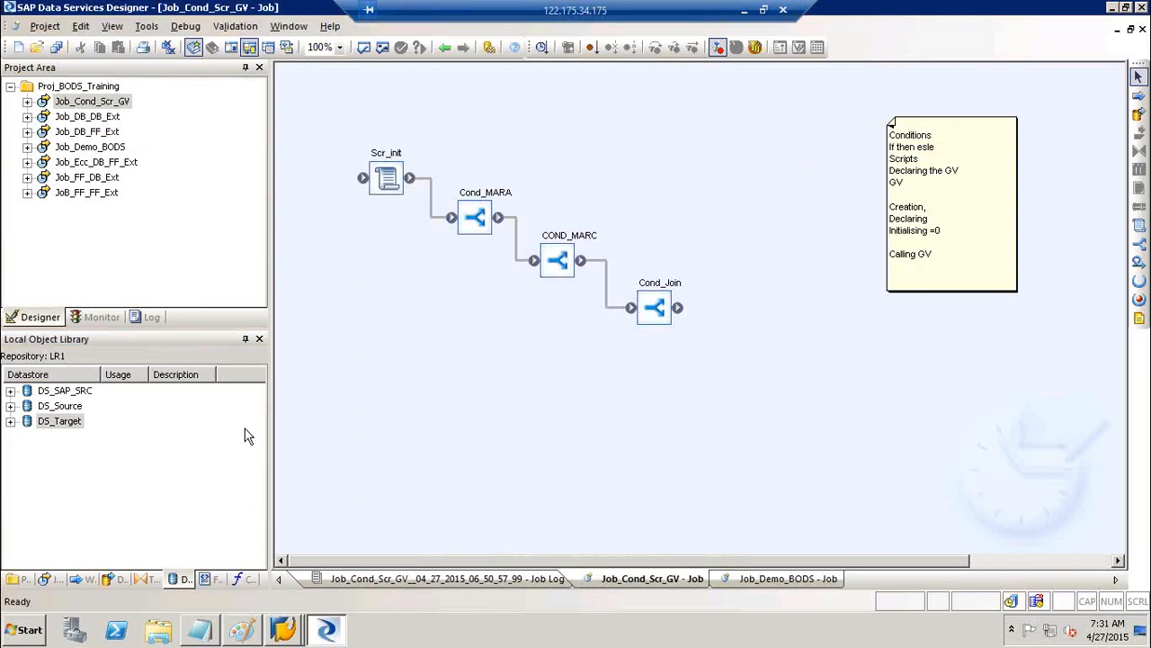
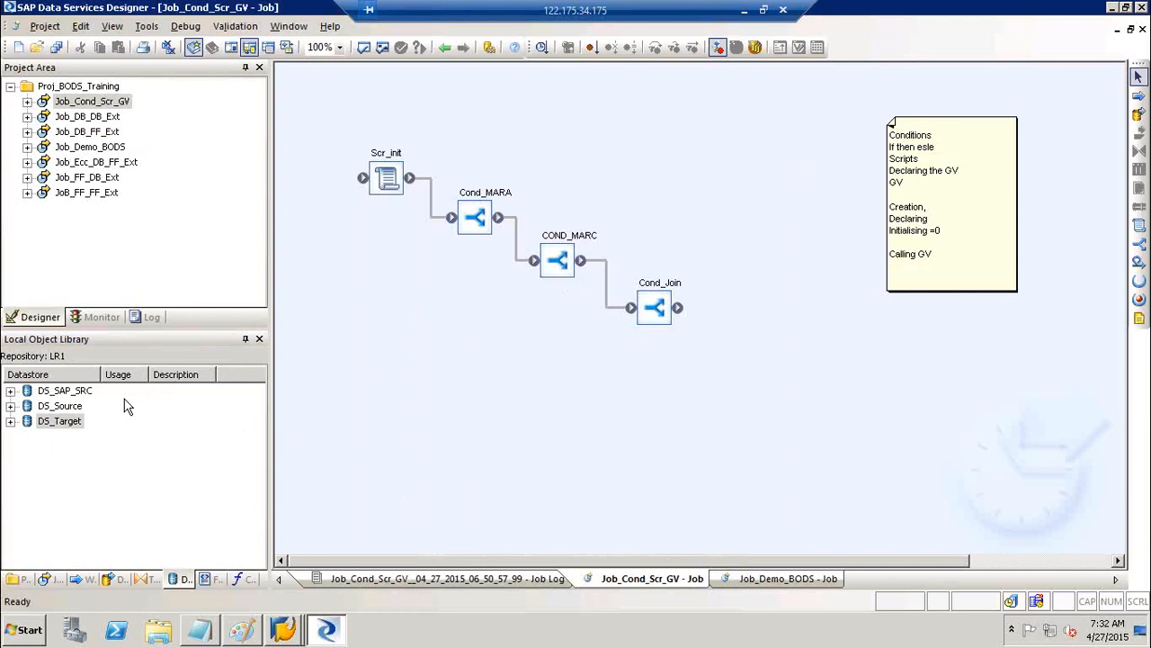
Open the System Configurations editor from Tools and add three new configurations
{"action": "left_click", "coordinate": [73, 393]}
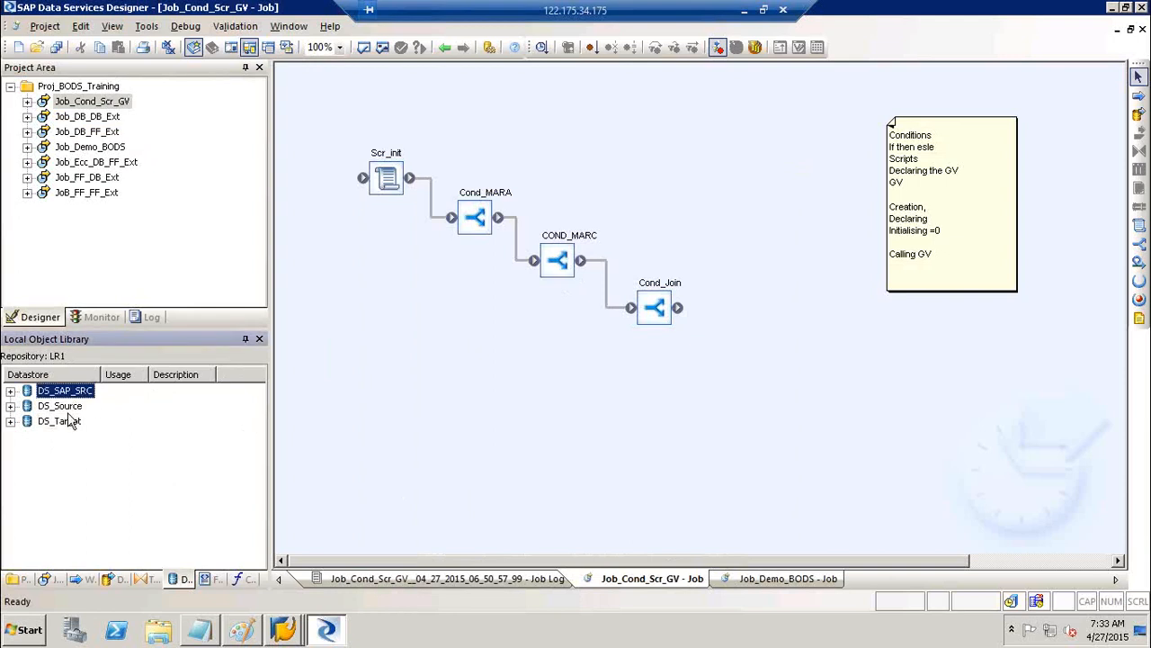
{"action": "left_click", "coordinate": [70, 422]}
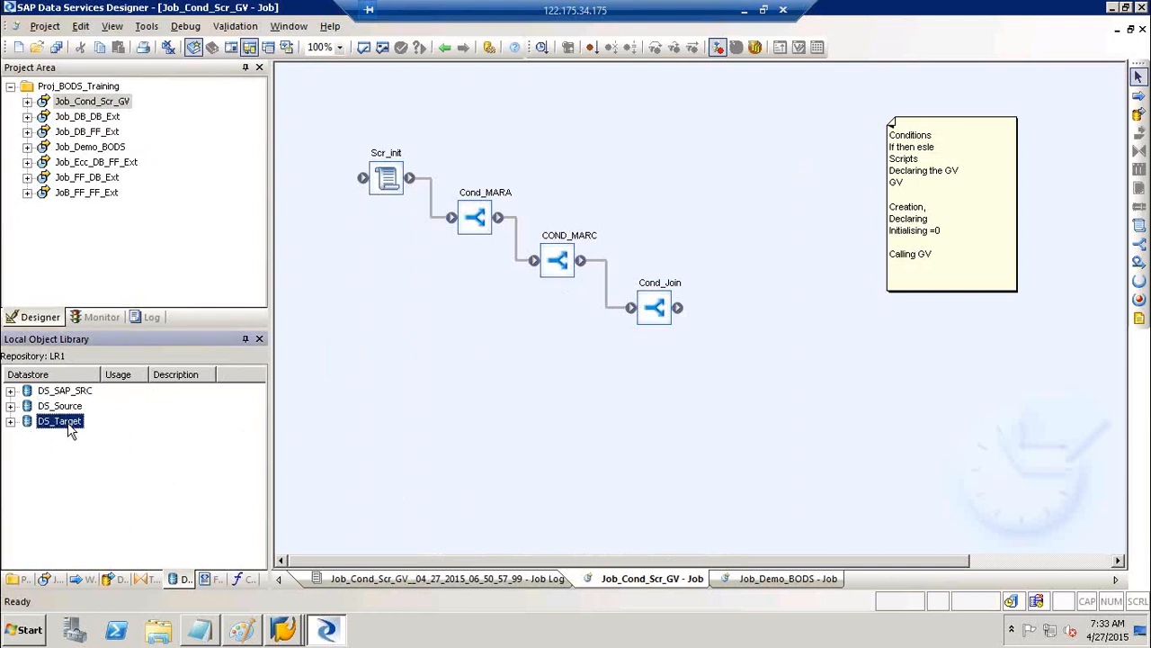
{"action": "left_click", "coordinate": [144, 32]}
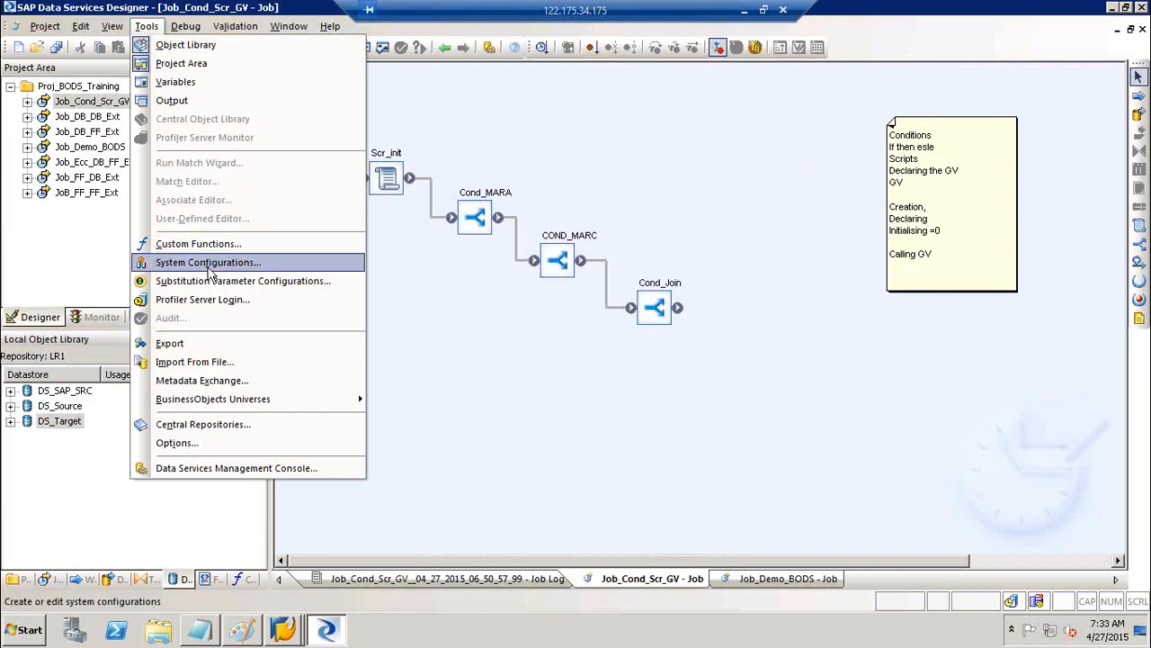
{"action": "left_click", "coordinate": [209, 263]}
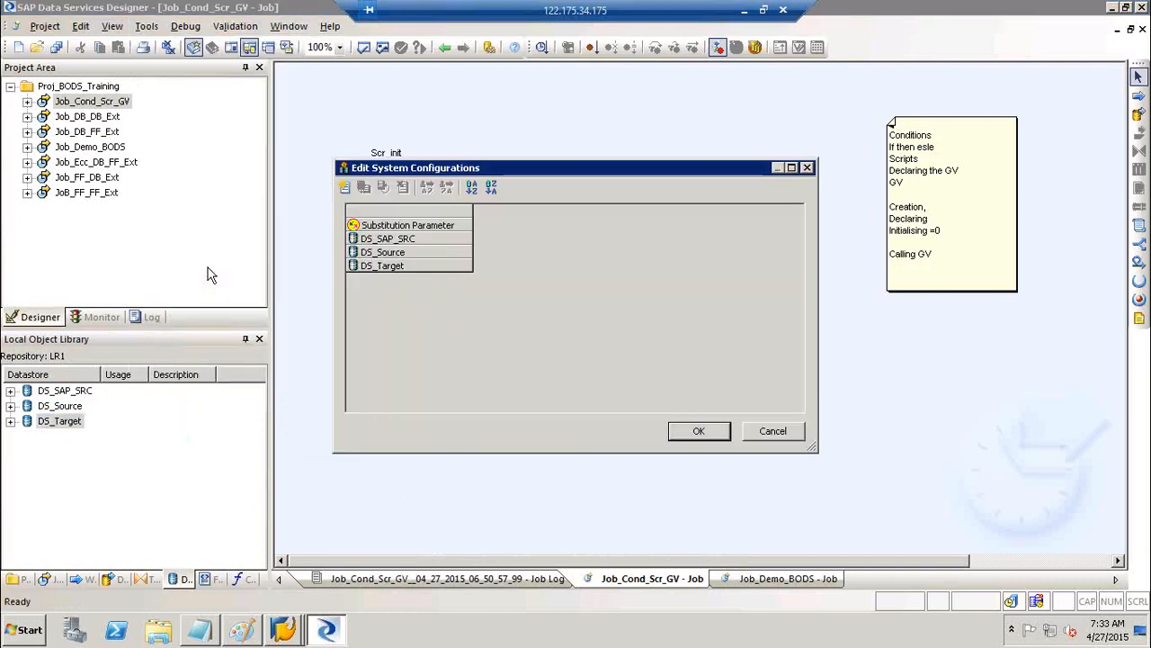
{"action": "left_click", "coordinate": [346, 187]}
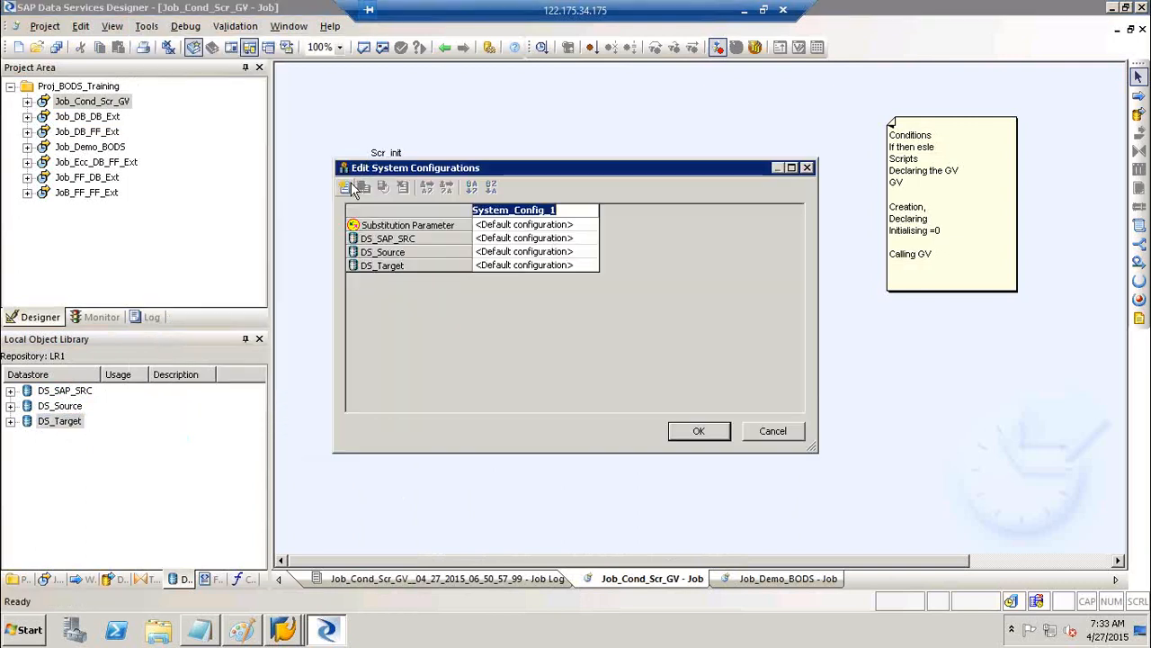
{"action": "left_click", "coordinate": [347, 188]}
{"action": "left_click", "coordinate": [346, 187]}
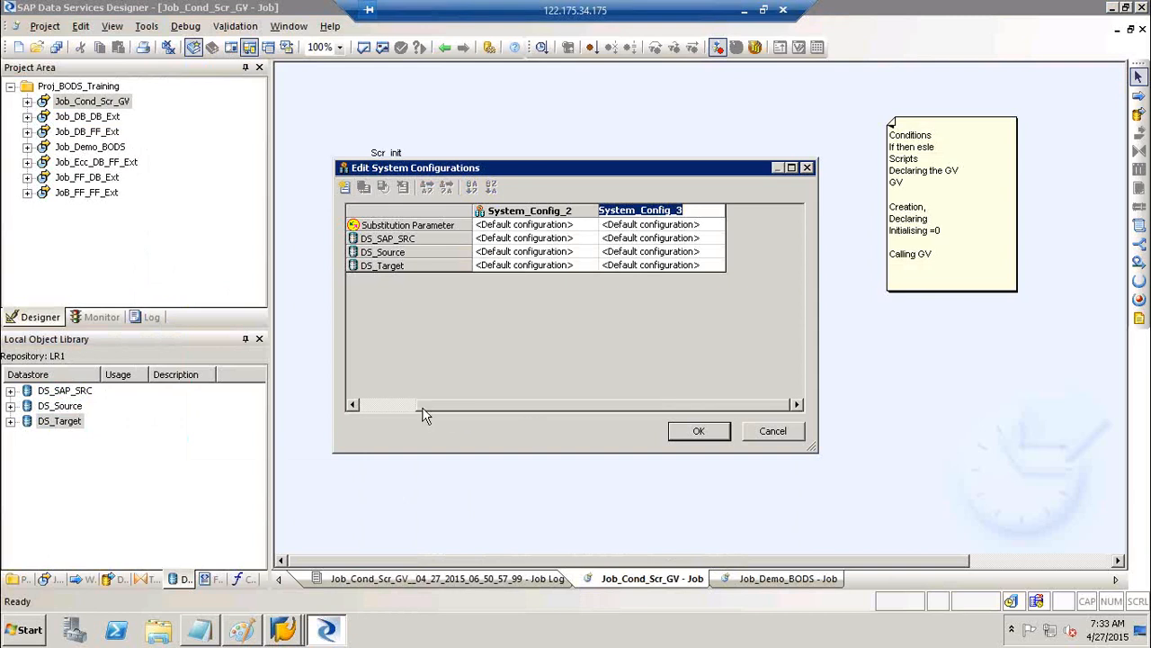
{"action": "left_click", "coordinate": [395, 403]}
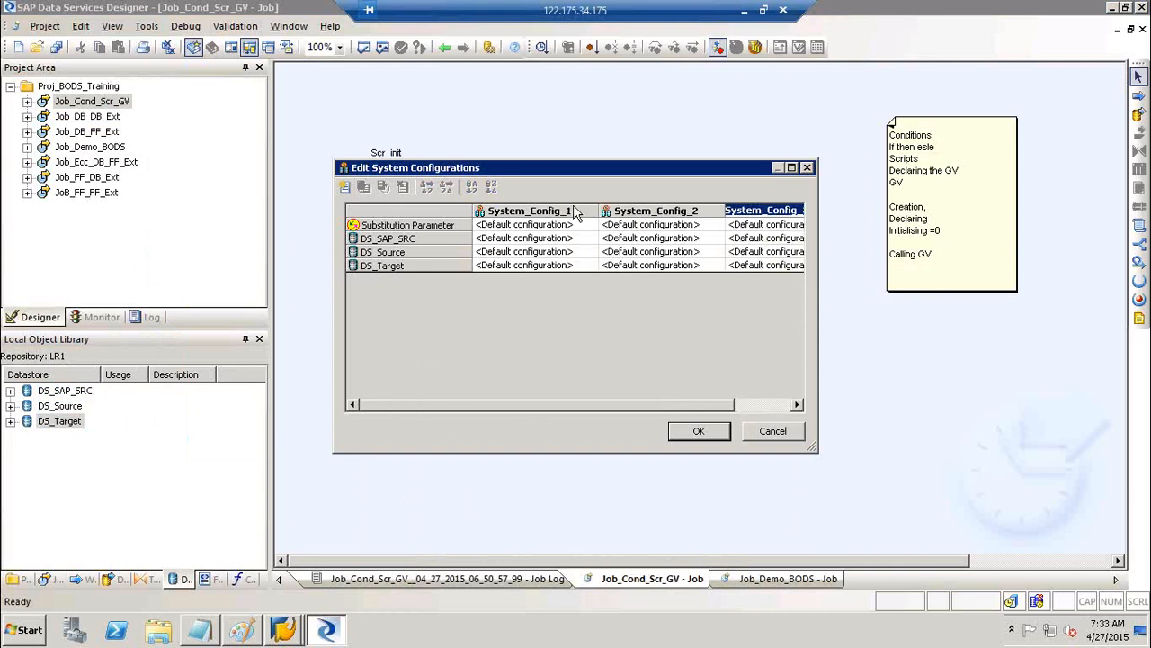
Rename the three configurations to DEV, QA and PROD
{"action": "left_click", "coordinate": [576, 210]}
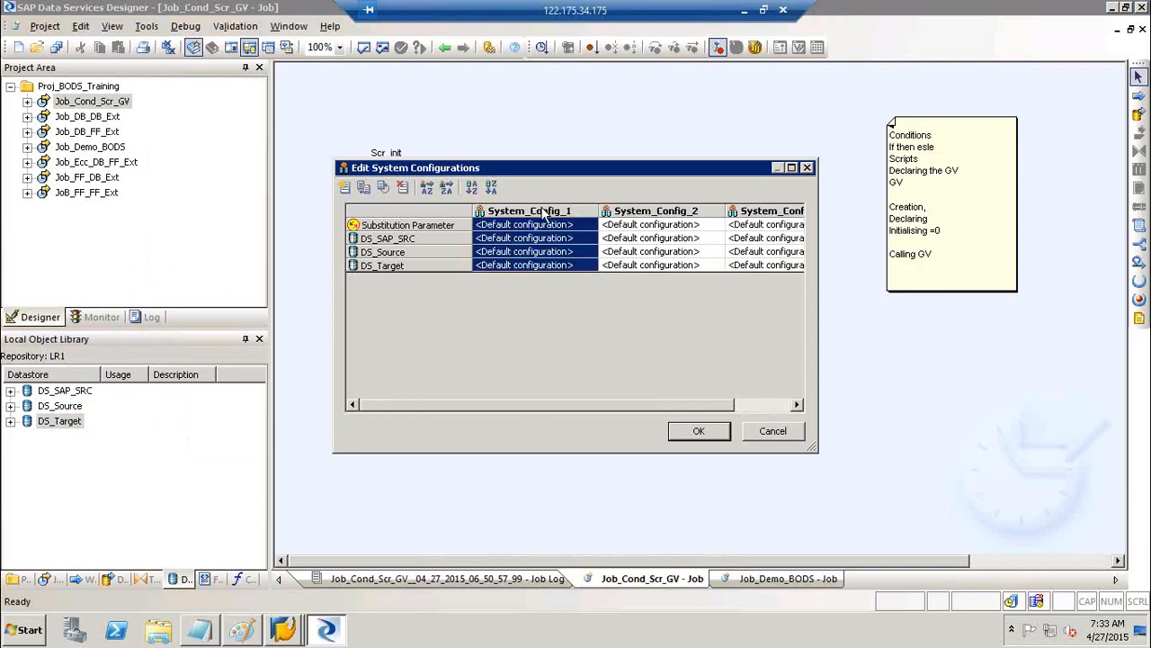
{"action": "right_click", "coordinate": [540, 216]}
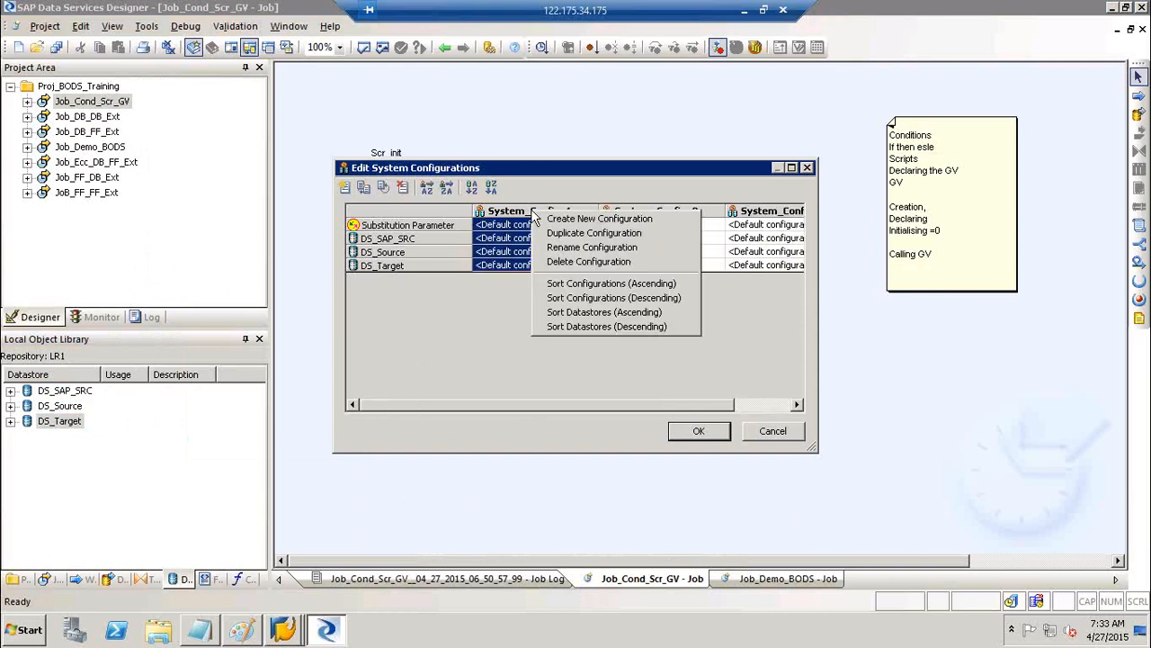
{"action": "left_click", "coordinate": [590, 247]}
{"action": "type", "text": "DEV"}
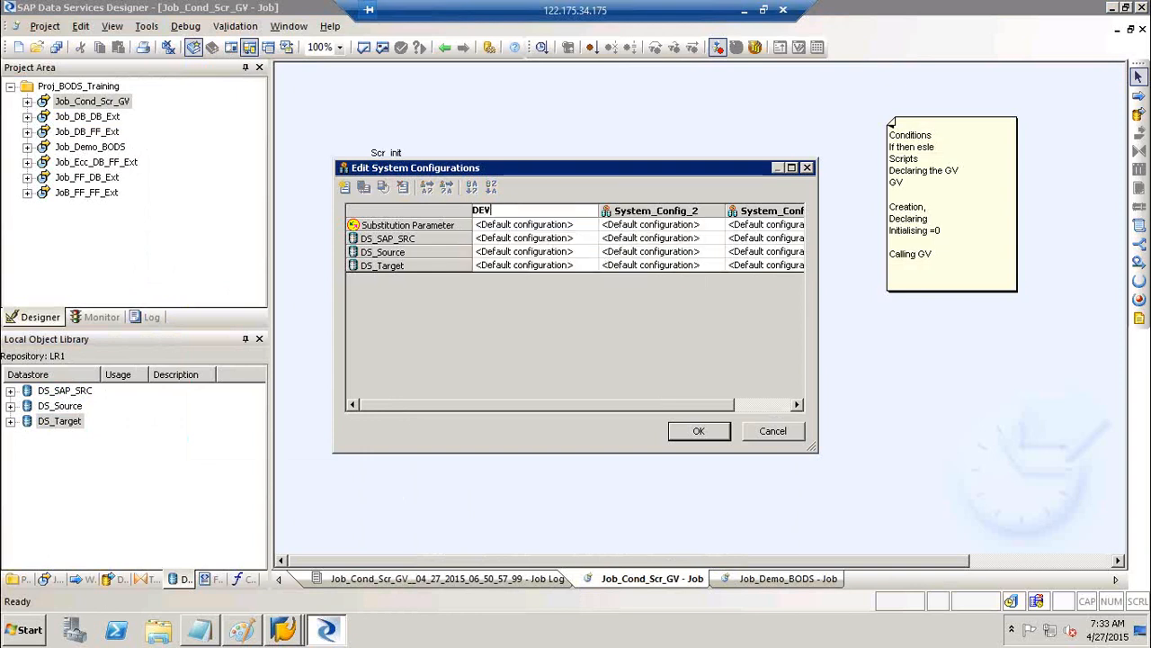
{"action": "left_click", "coordinate": [651, 212]}
{"action": "right_click", "coordinate": [651, 214]}
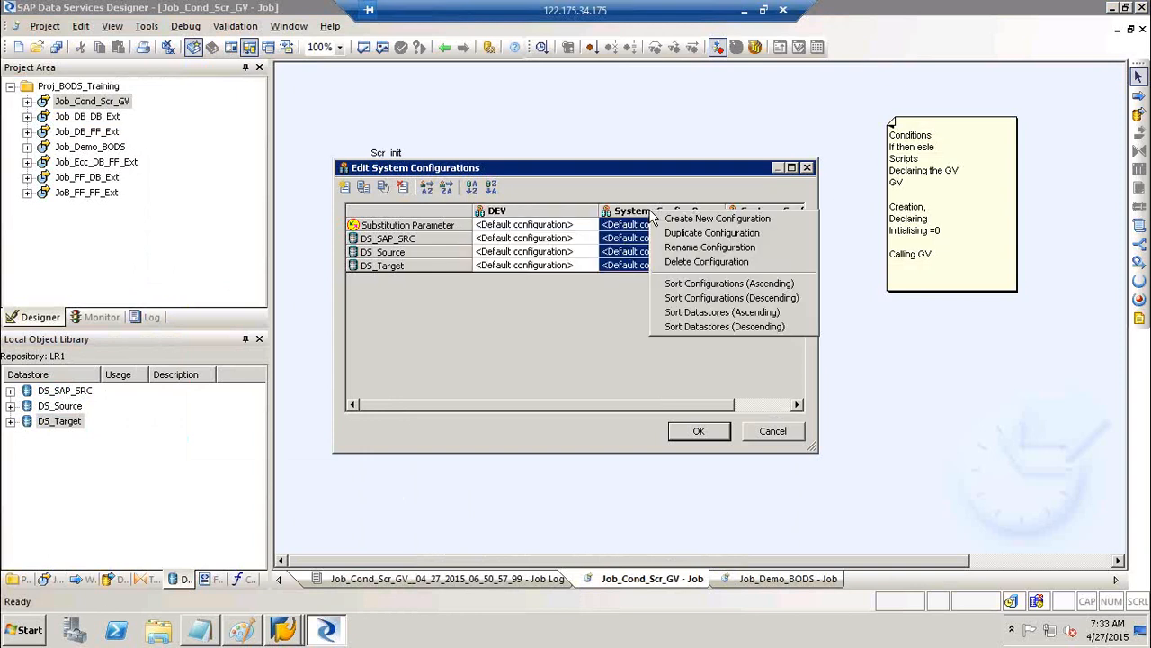
{"action": "left_click", "coordinate": [710, 248]}
{"action": "key", "text": "BackSpace"}
{"action": "type", "text": "QA"}
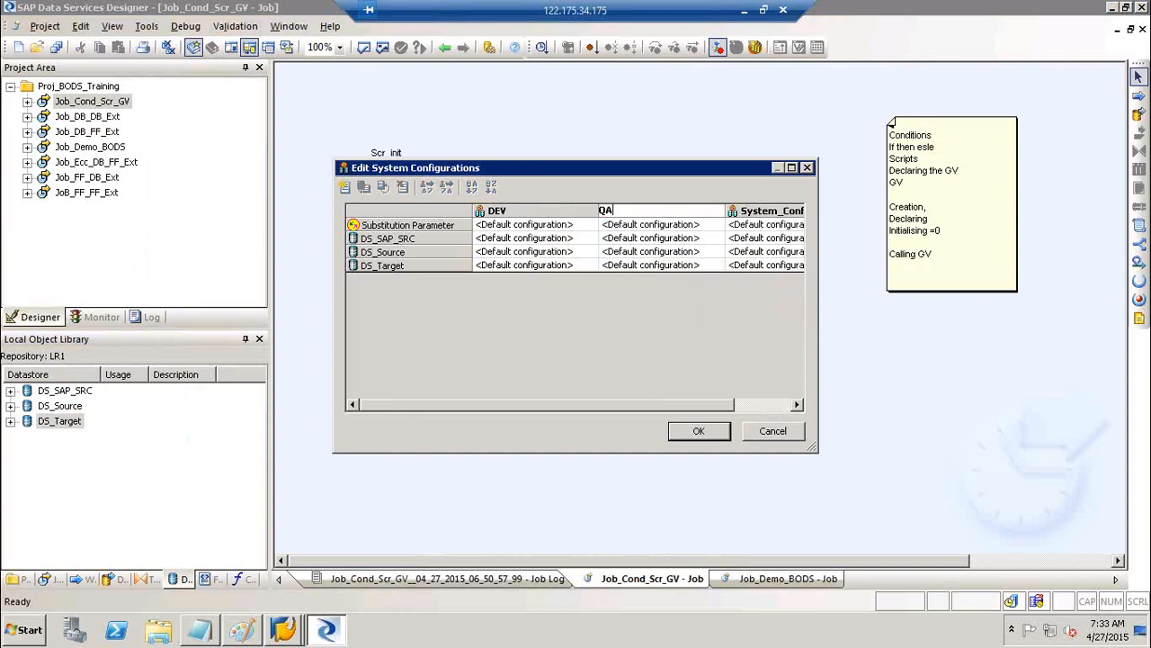
{"action": "right_click", "coordinate": [784, 213]}
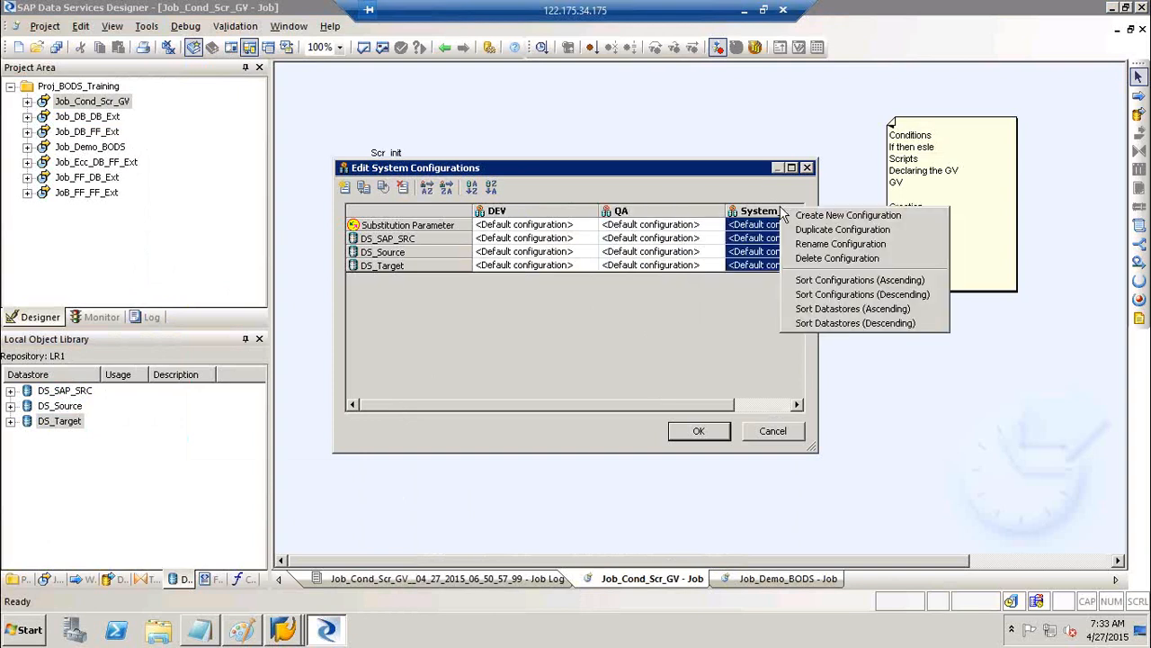
{"action": "left_click", "coordinate": [813, 244]}
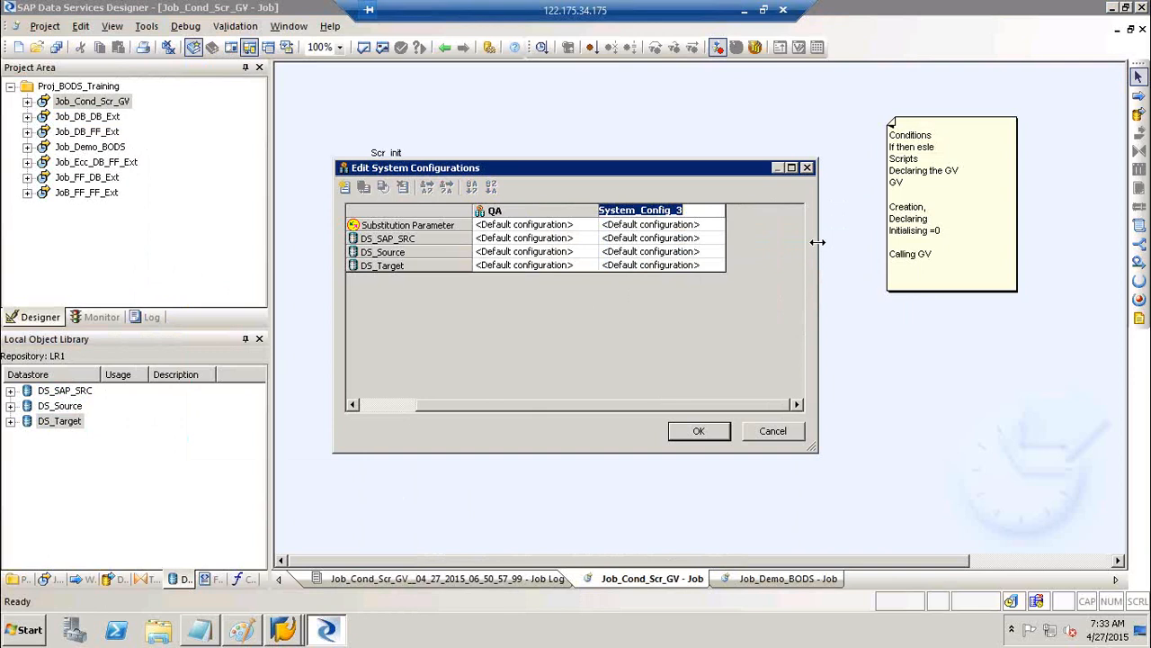
{"action": "type", "text": "PROD"}
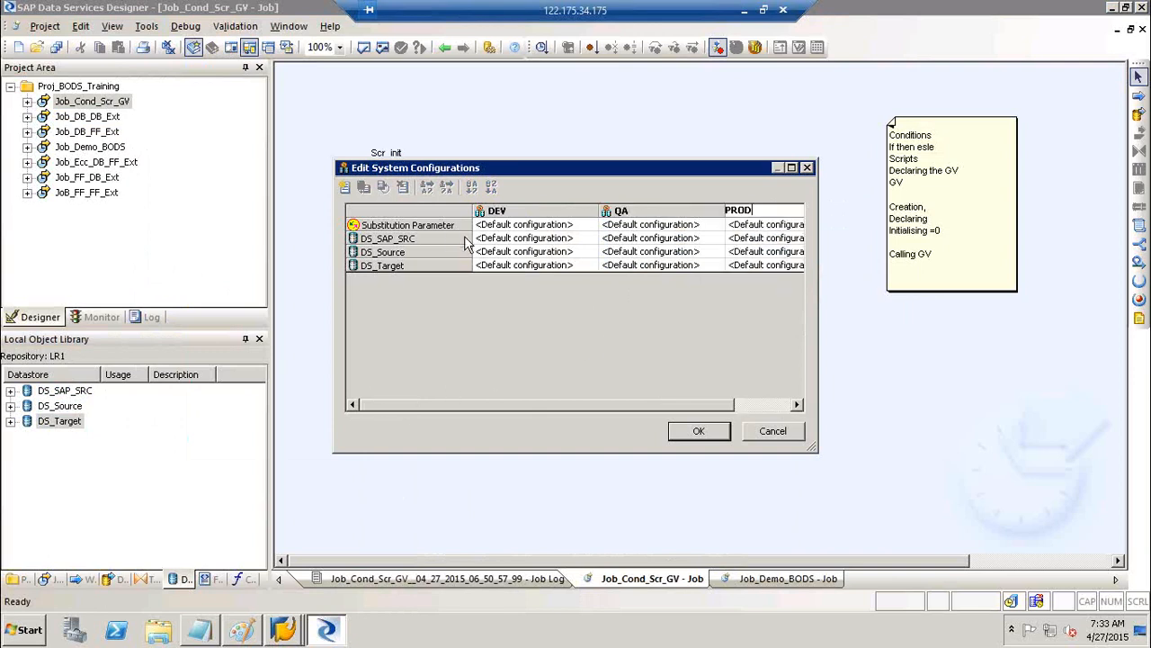
Under DEV, set DS_SAP_SRC, DS_Source and DS_Target to their DEV configurations
{"action": "left_click", "coordinate": [509, 243]}
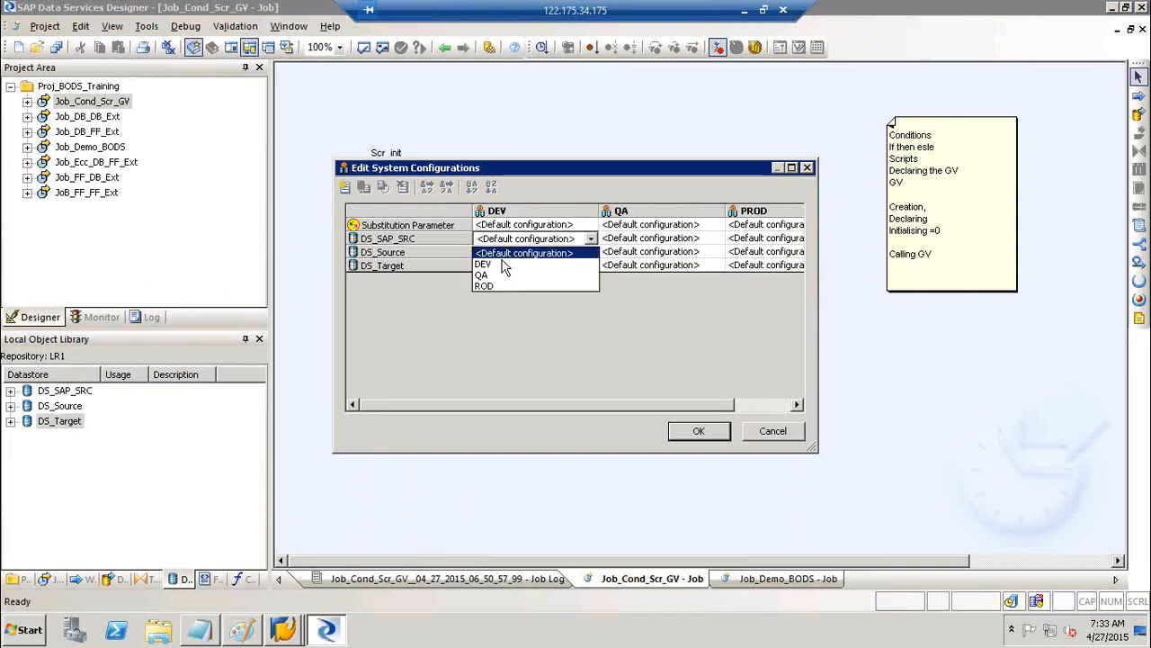
{"action": "left_click", "coordinate": [505, 264]}
{"action": "left_click", "coordinate": [507, 253]}
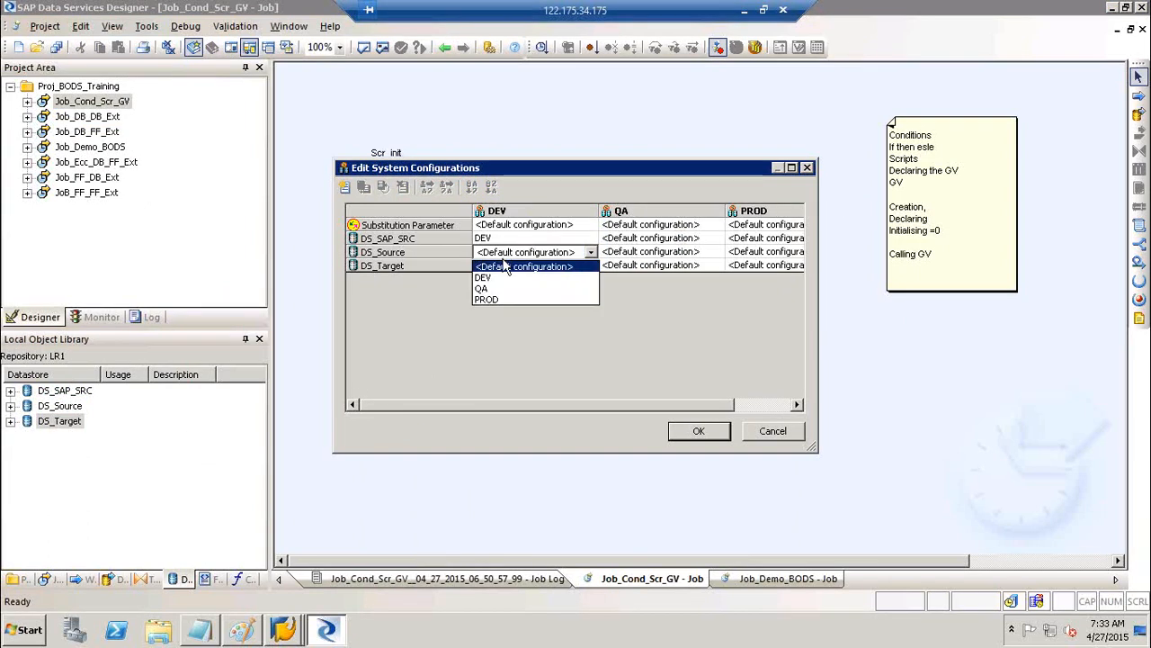
{"action": "left_click", "coordinate": [504, 281]}
{"action": "left_click", "coordinate": [509, 267]}
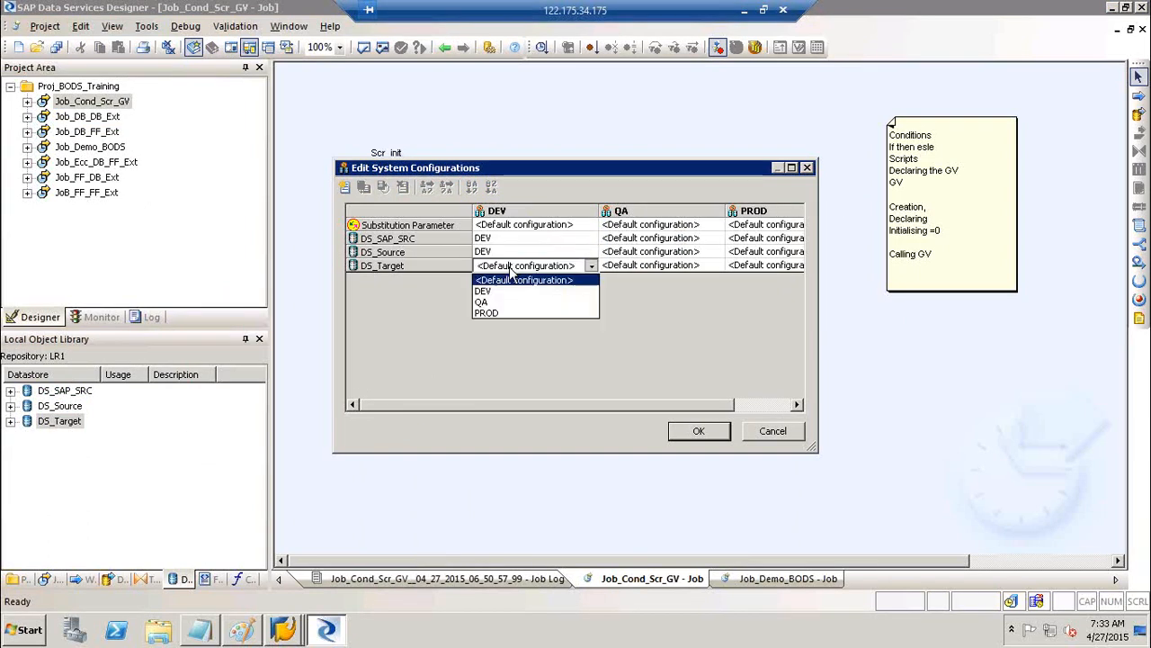
{"action": "left_click", "coordinate": [499, 292]}
Under QA, set DS_SAP_SRC, DS_Source and DS_Target to their QA configurations
{"action": "left_click", "coordinate": [648, 239]}
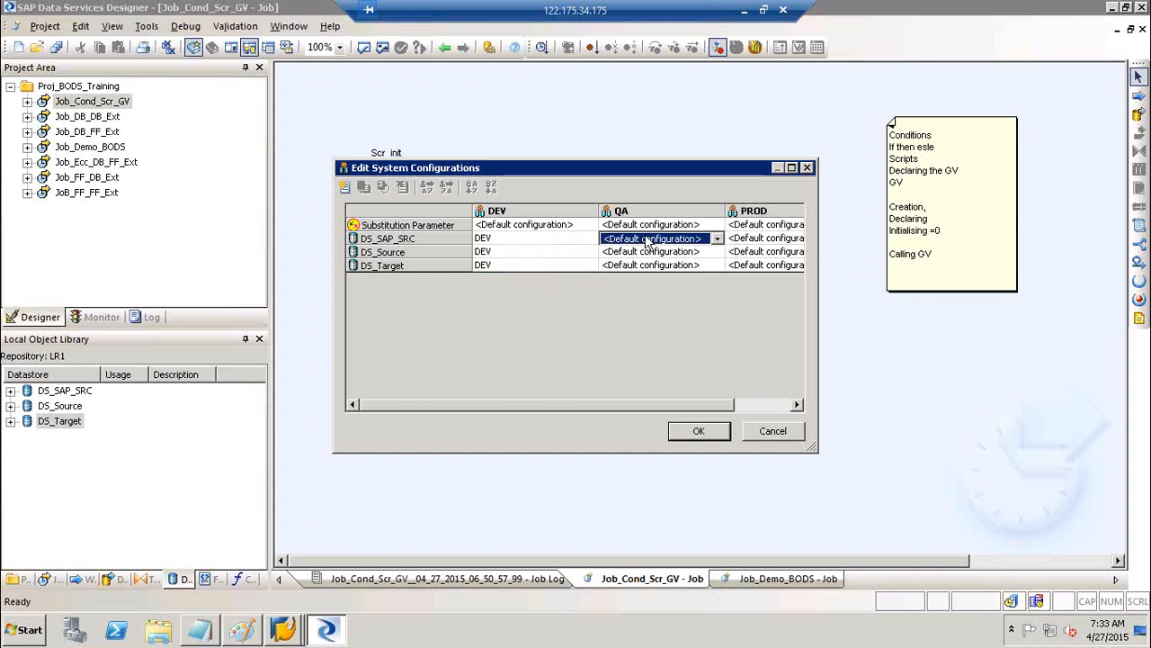
{"action": "left_click", "coordinate": [610, 275]}
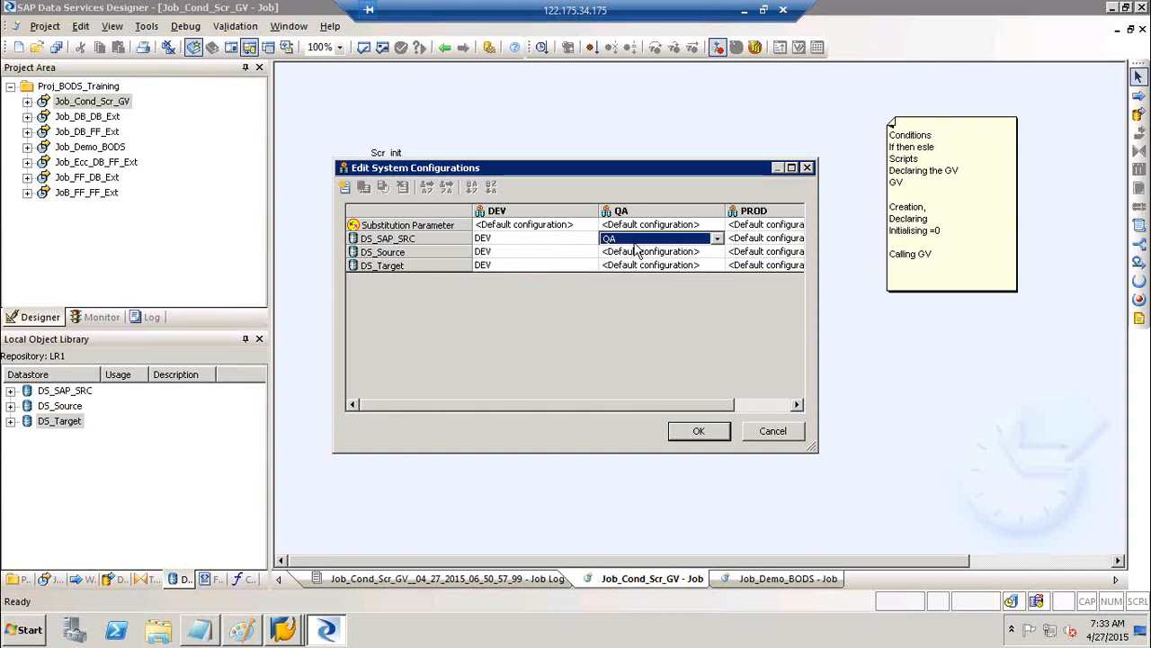
{"action": "left_click", "coordinate": [636, 252]}
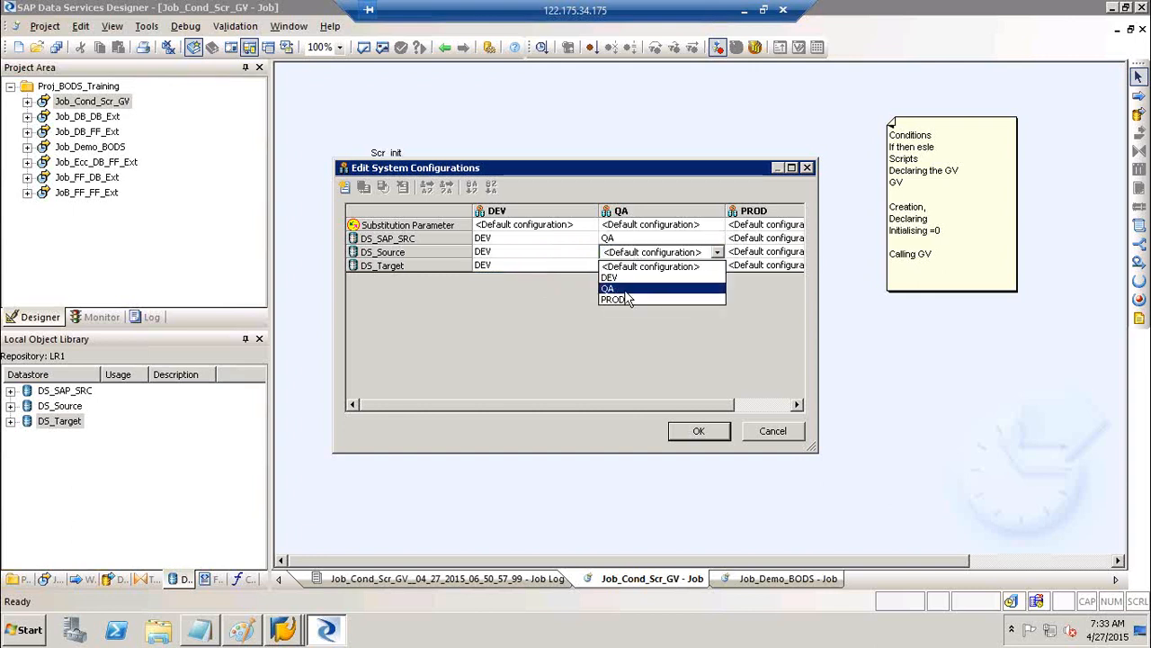
{"action": "left_click", "coordinate": [627, 289]}
{"action": "left_click", "coordinate": [639, 264]}
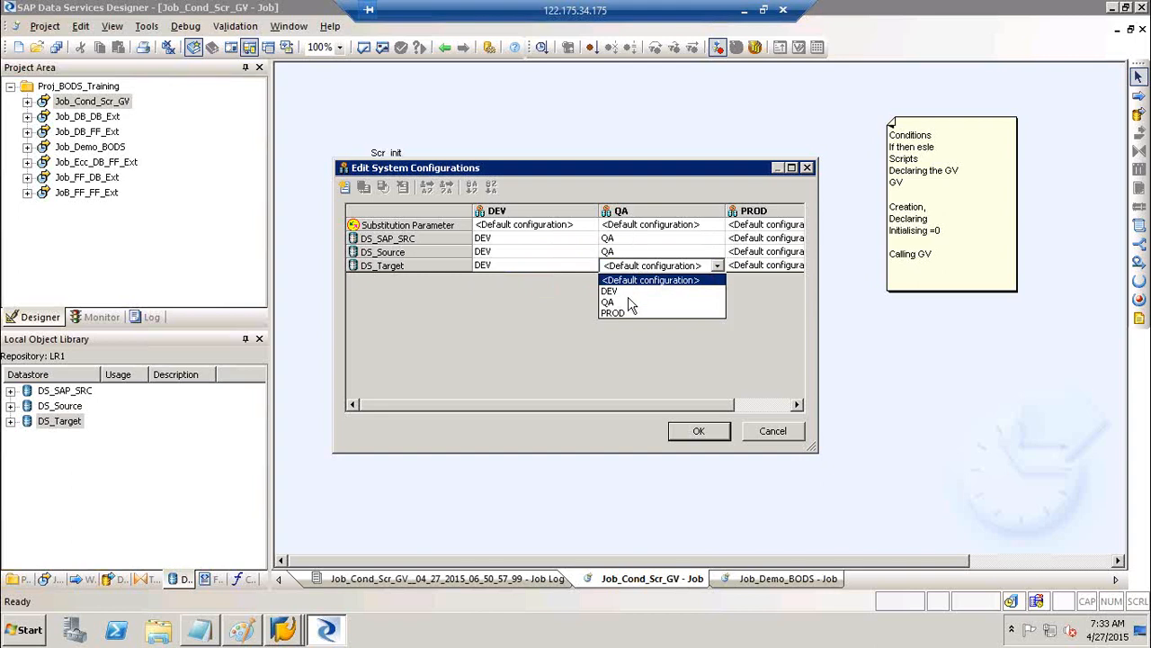
{"action": "left_click", "coordinate": [630, 304]}
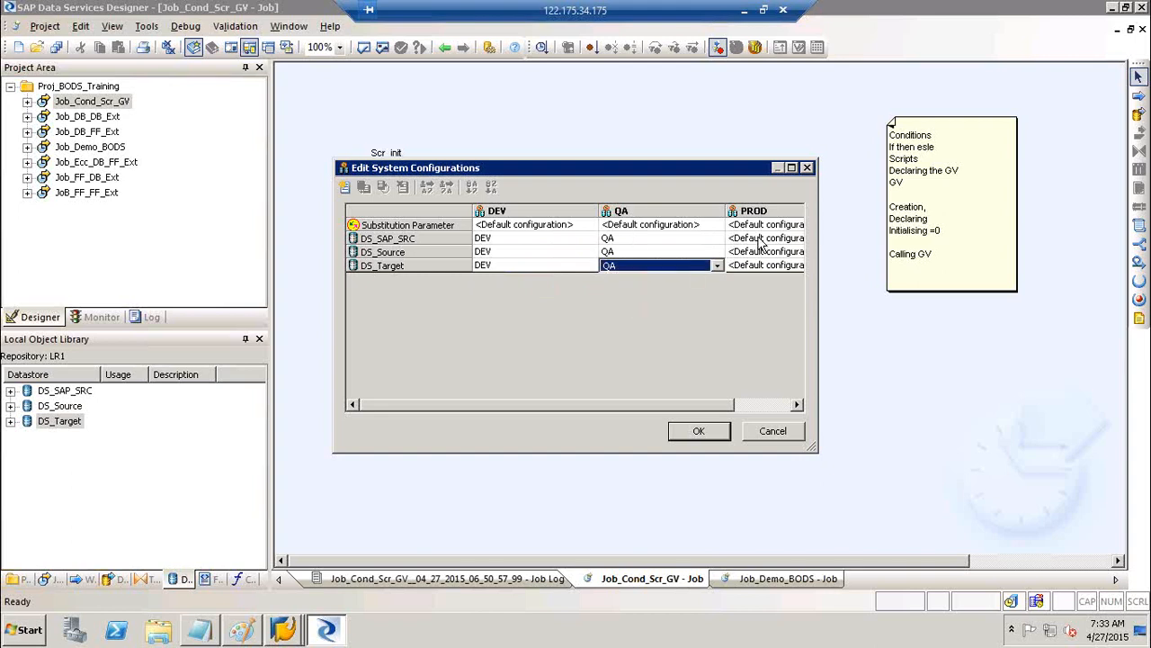
Under PROD, set all three datastores to their PROD configurations and save with OK
{"action": "left_click", "coordinate": [758, 239]}
{"action": "left_click", "coordinate": [722, 236]}
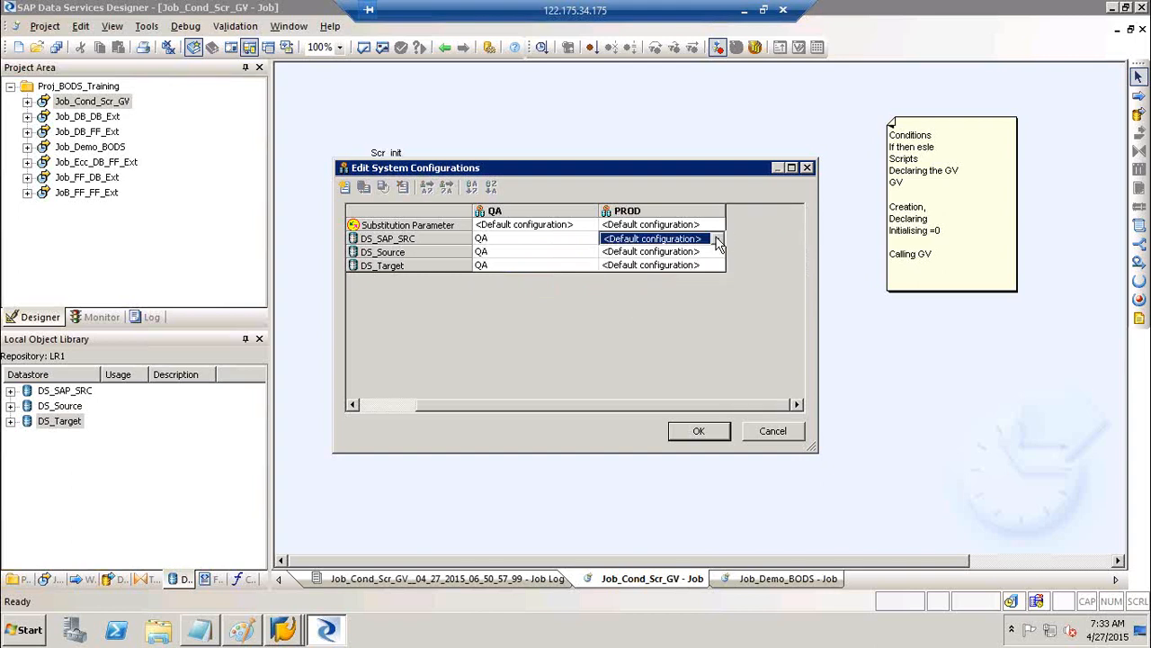
{"action": "left_click", "coordinate": [720, 241]}
{"action": "left_click", "coordinate": [665, 284]}
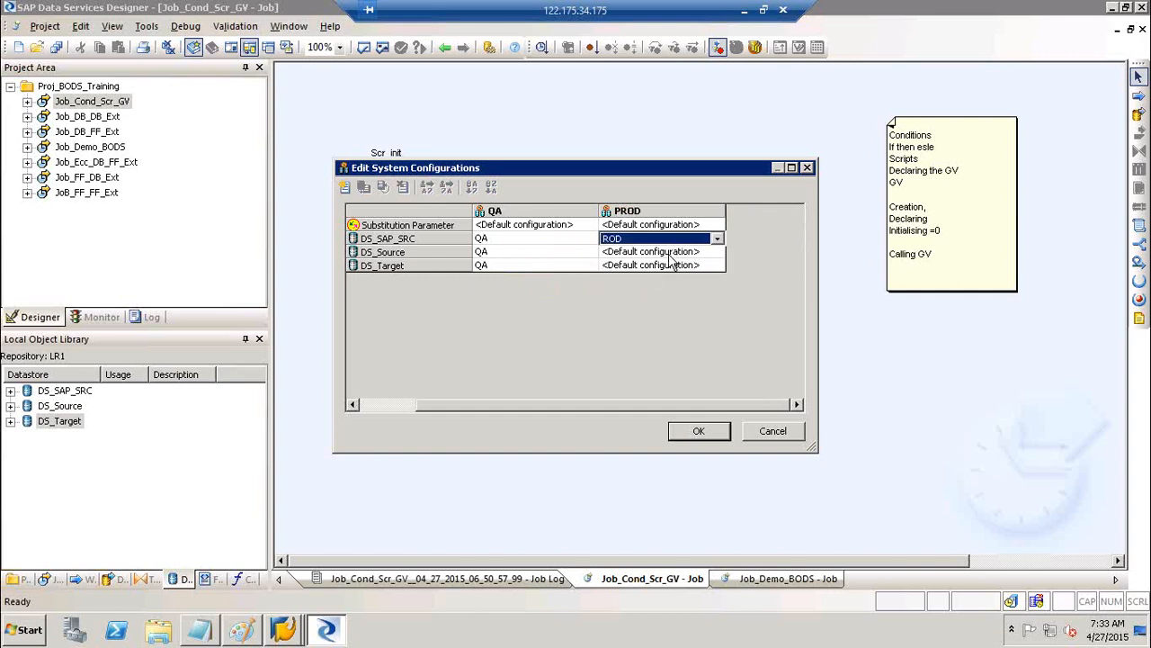
{"action": "left_click", "coordinate": [670, 253]}
{"action": "left_click", "coordinate": [717, 252]}
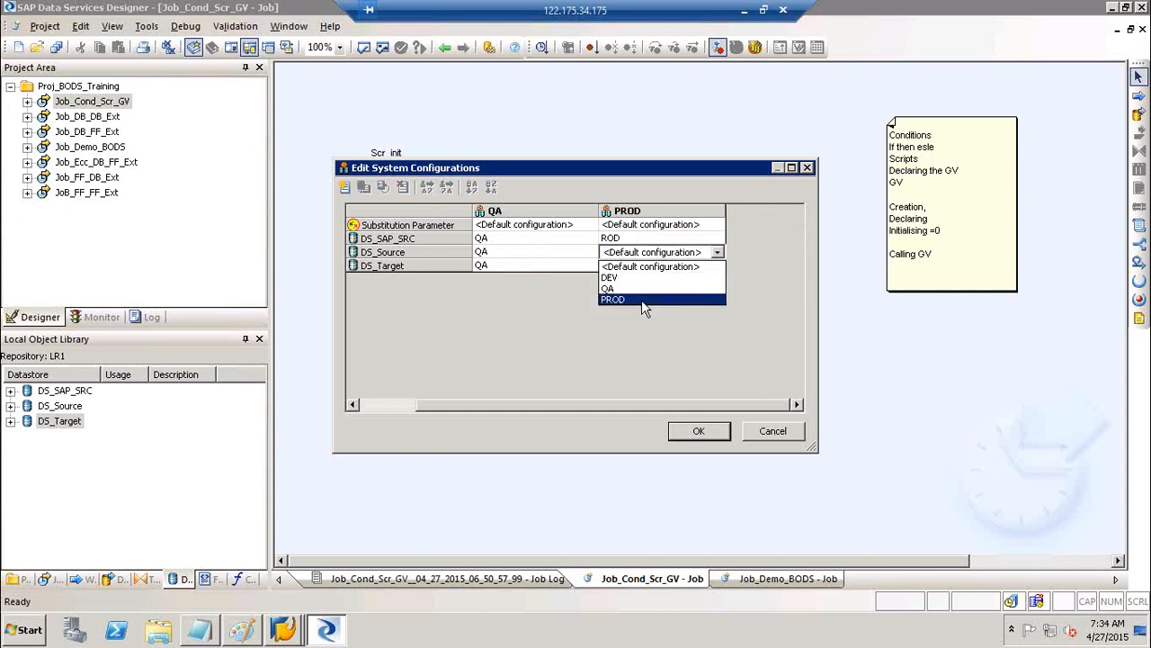
{"action": "left_click", "coordinate": [641, 299]}
{"action": "left_click", "coordinate": [641, 266]}
{"action": "left_click", "coordinate": [643, 268]}
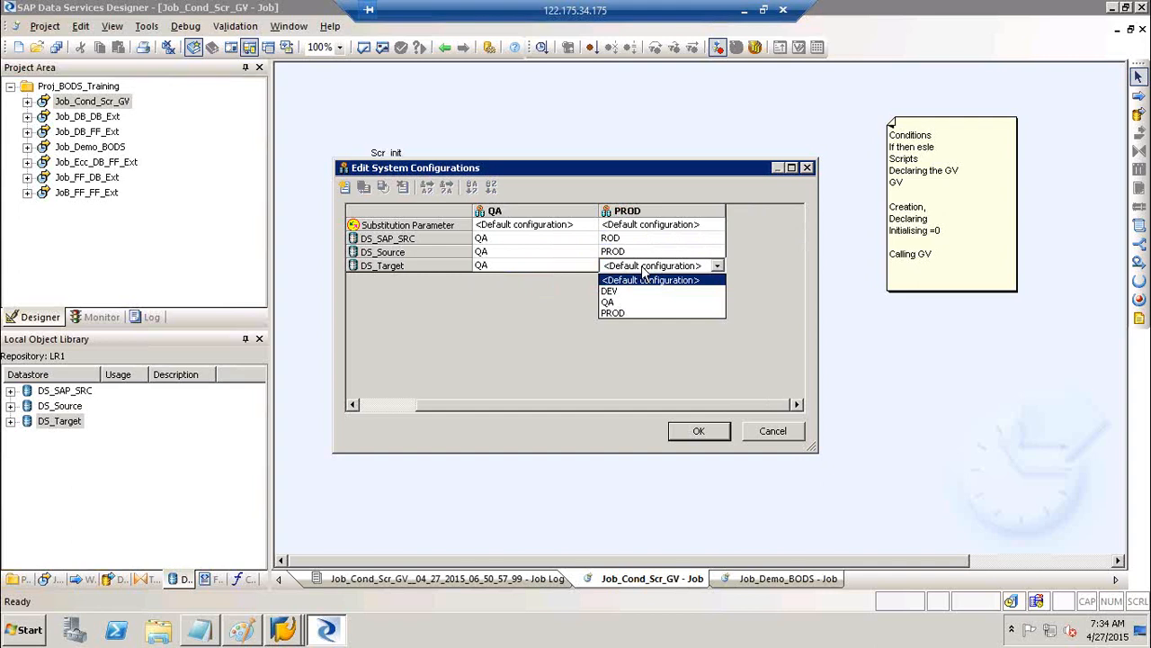
{"action": "left_click", "coordinate": [644, 267]}
{"action": "left_click", "coordinate": [644, 267]}
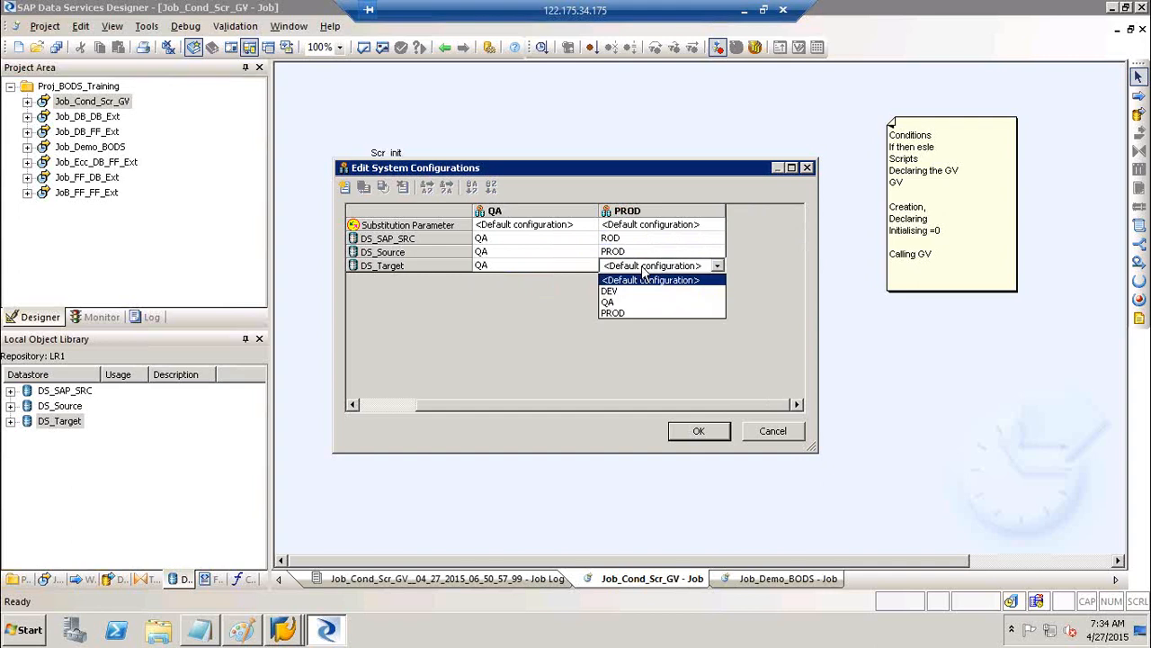
{"action": "left_click", "coordinate": [629, 313]}
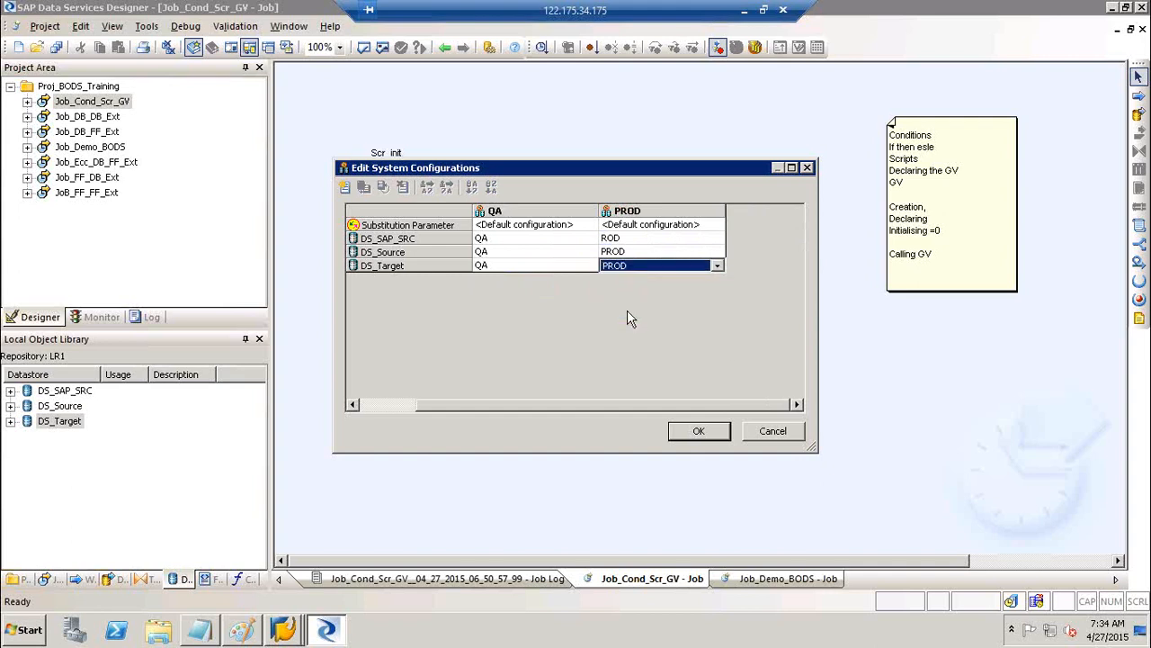
{"action": "left_click", "coordinate": [699, 431]}
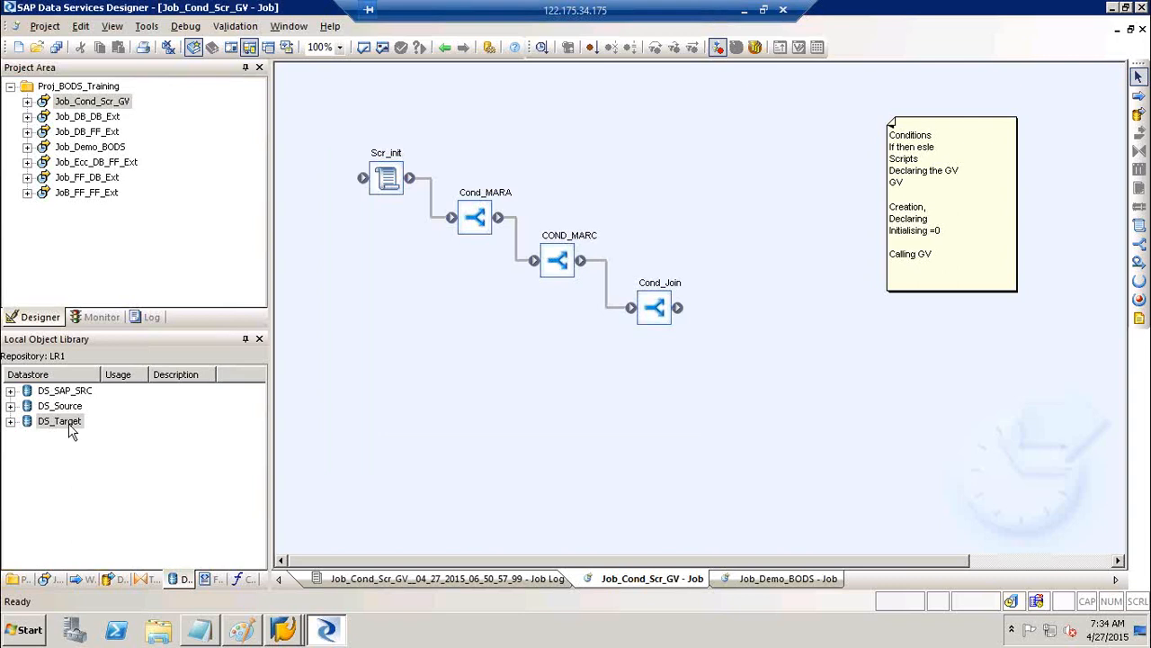
Open the Execute dialog for the Job_Cond_Scr_GV job
{"action": "left_click", "coordinate": [147, 26]}
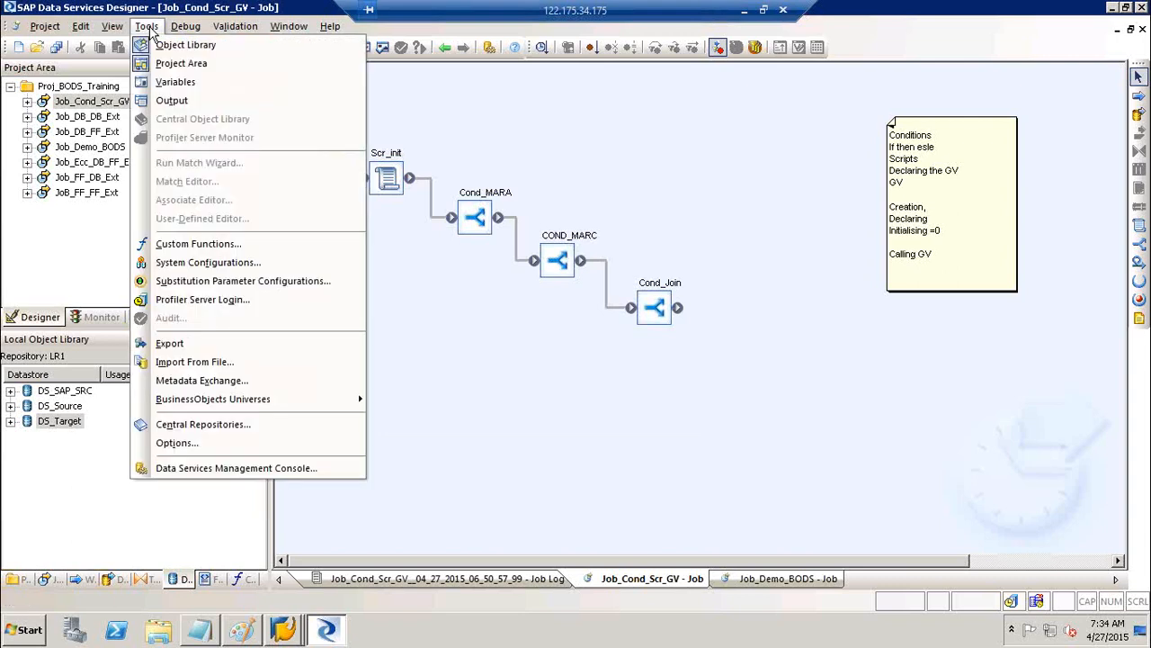
{"action": "left_click", "coordinate": [617, 363]}
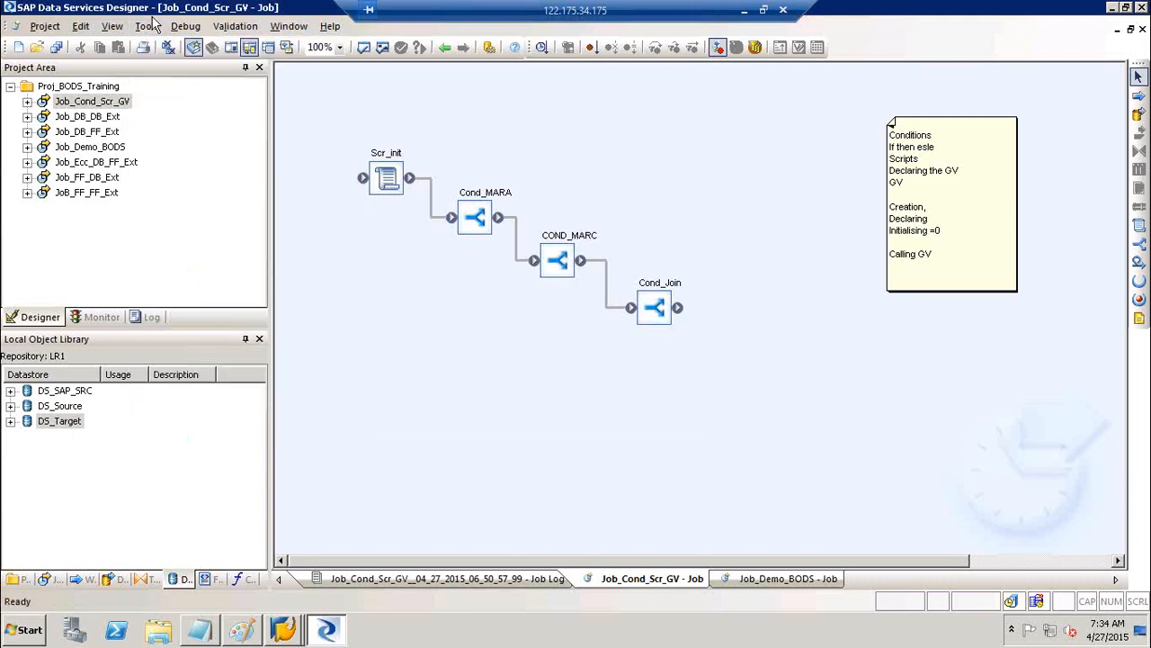
{"action": "right_click", "coordinate": [85, 105]}
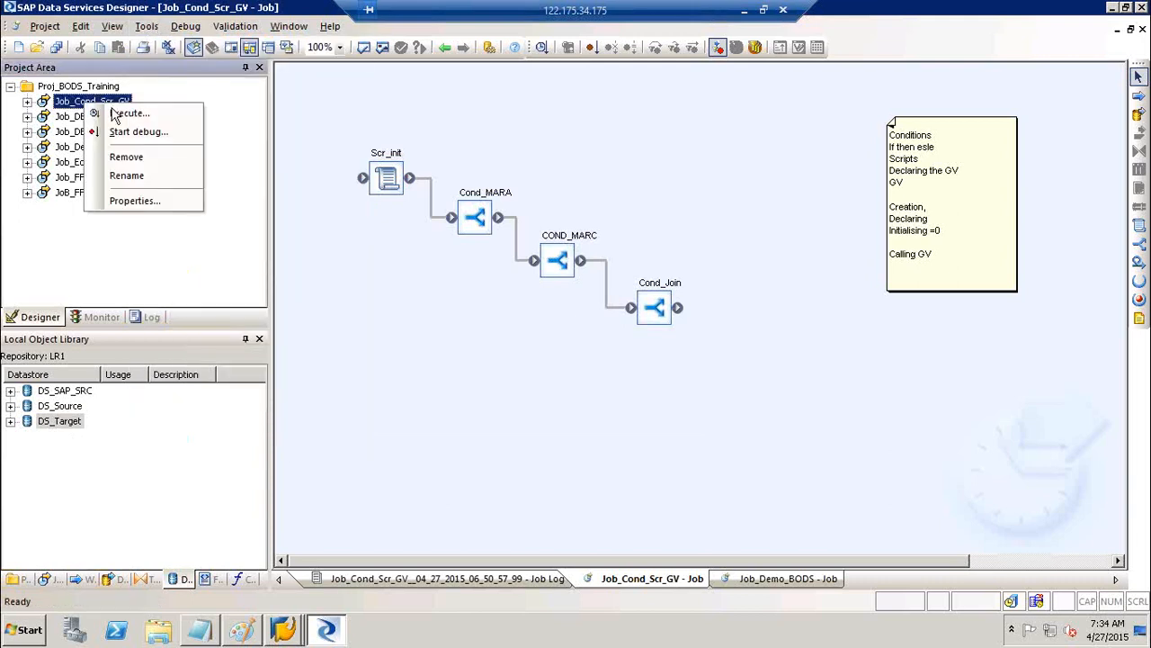
{"action": "left_click", "coordinate": [126, 113]}
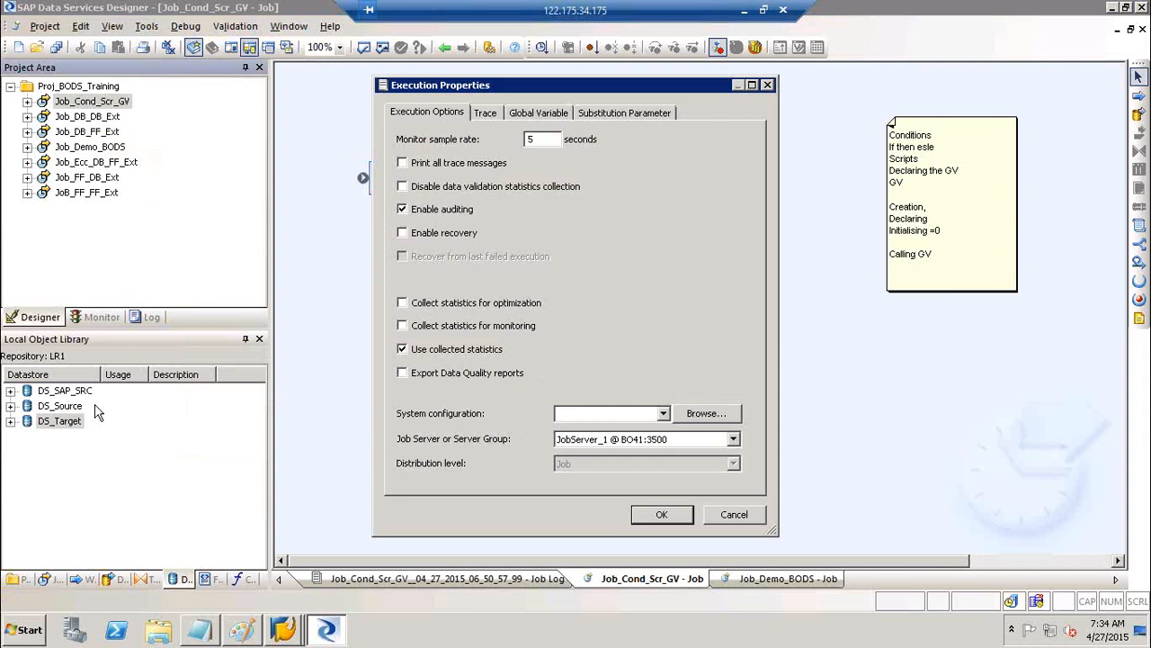
{"action": "left_click", "coordinate": [55, 414]}
Choose DEV as the system configuration, after trying PROD and QA, and start the run
{"action": "left_click", "coordinate": [633, 419]}
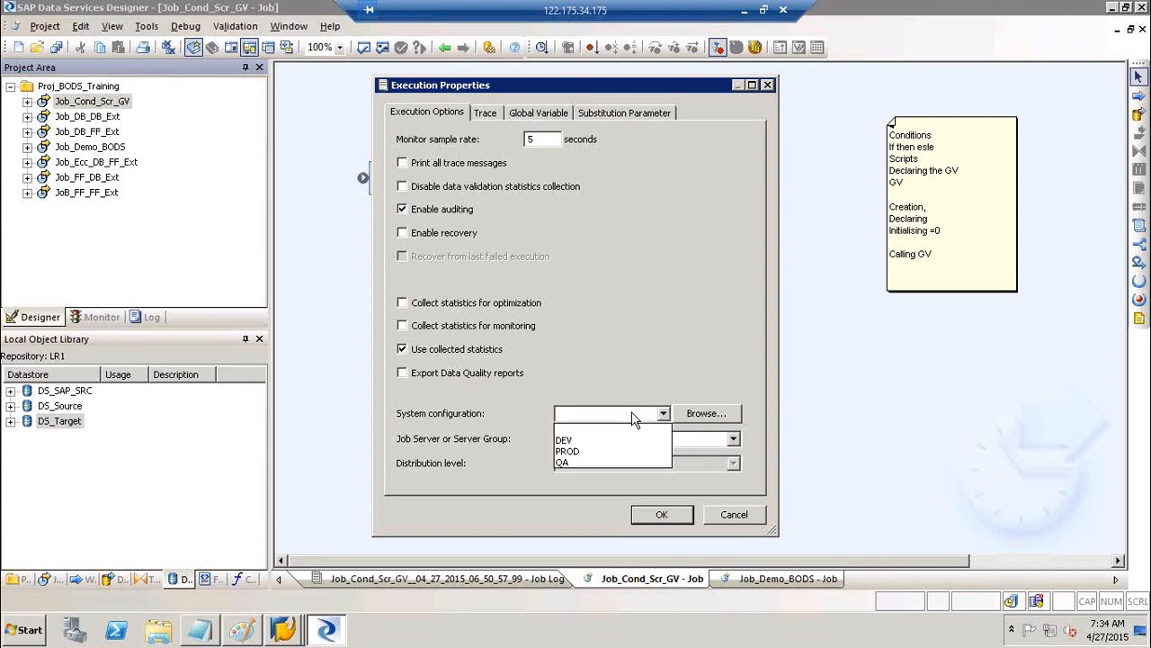
{"action": "left_click", "coordinate": [582, 441]}
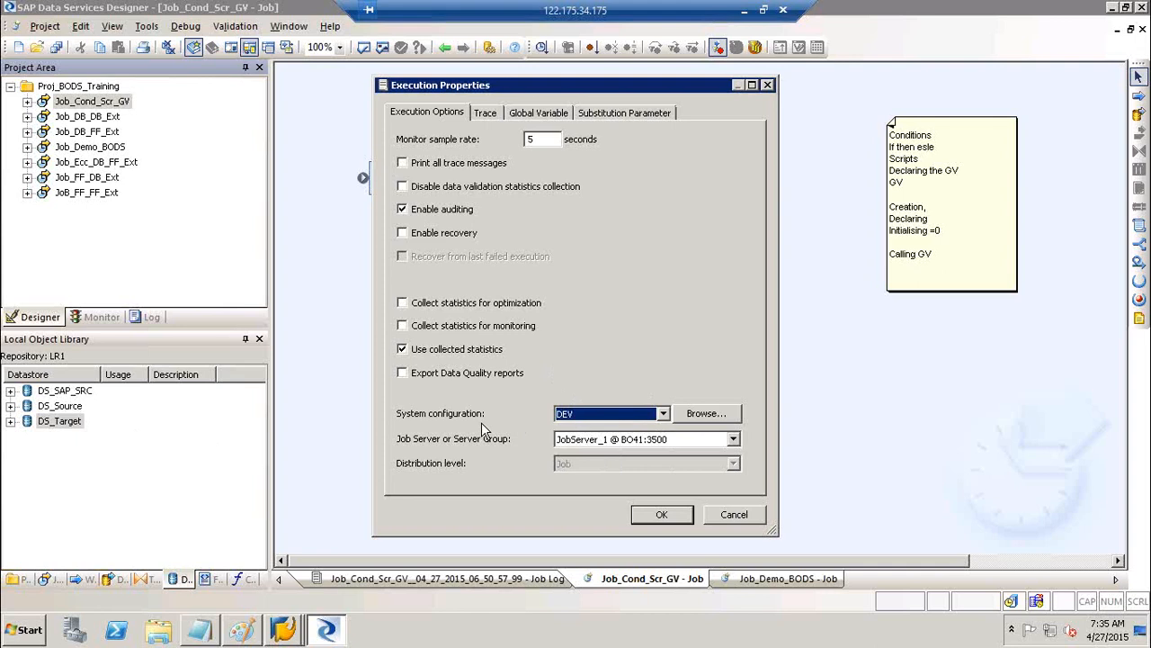
{"action": "left_click", "coordinate": [601, 414]}
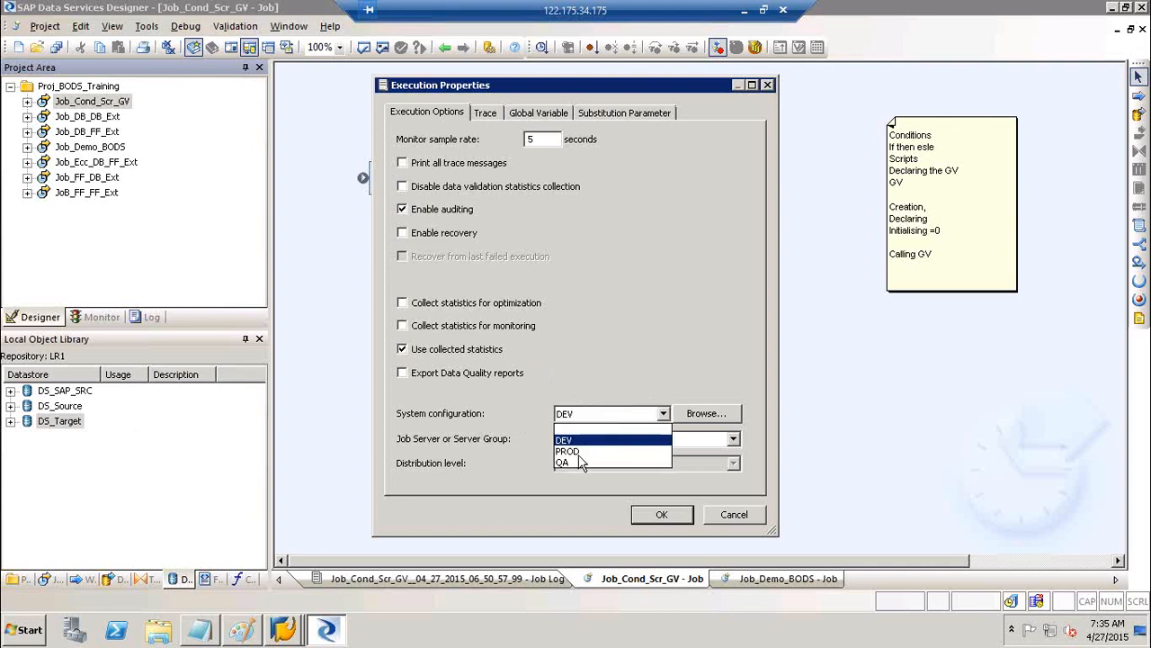
{"action": "left_click", "coordinate": [579, 454]}
{"action": "left_click", "coordinate": [579, 416]}
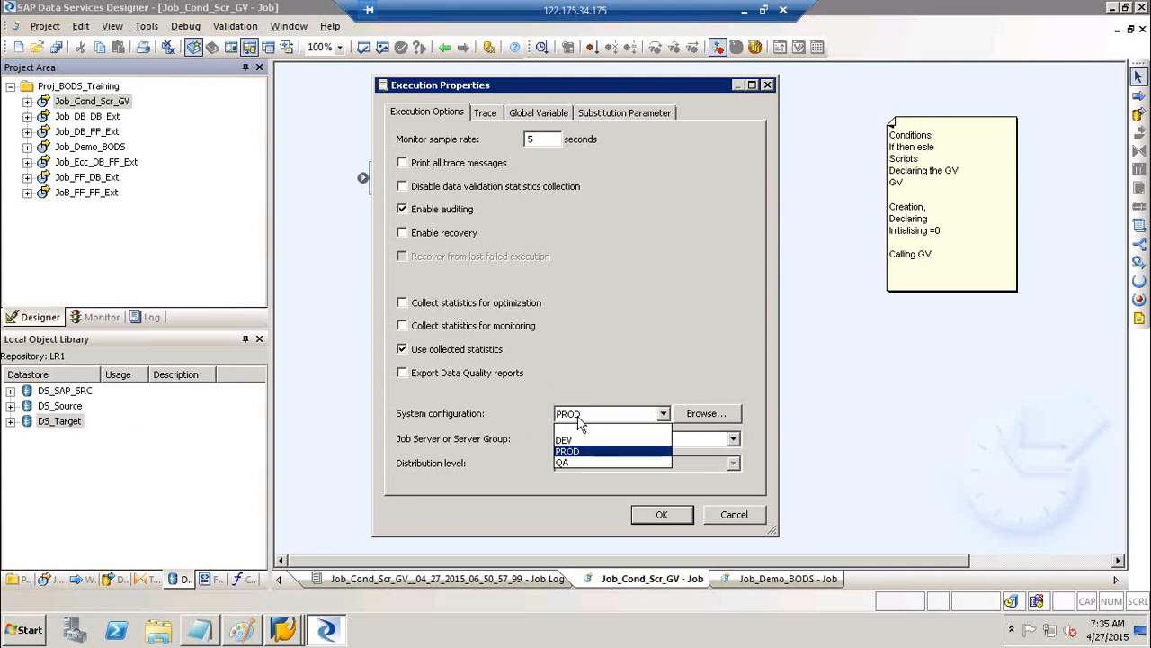
{"action": "left_click", "coordinate": [585, 459]}
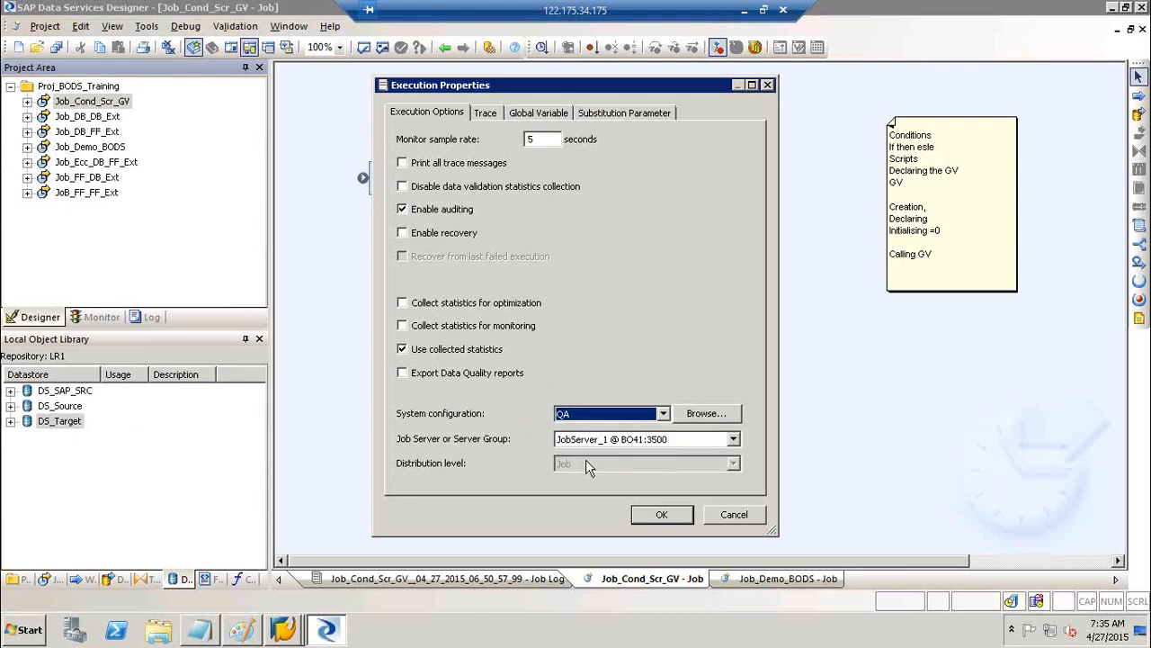
{"action": "left_click", "coordinate": [617, 414]}
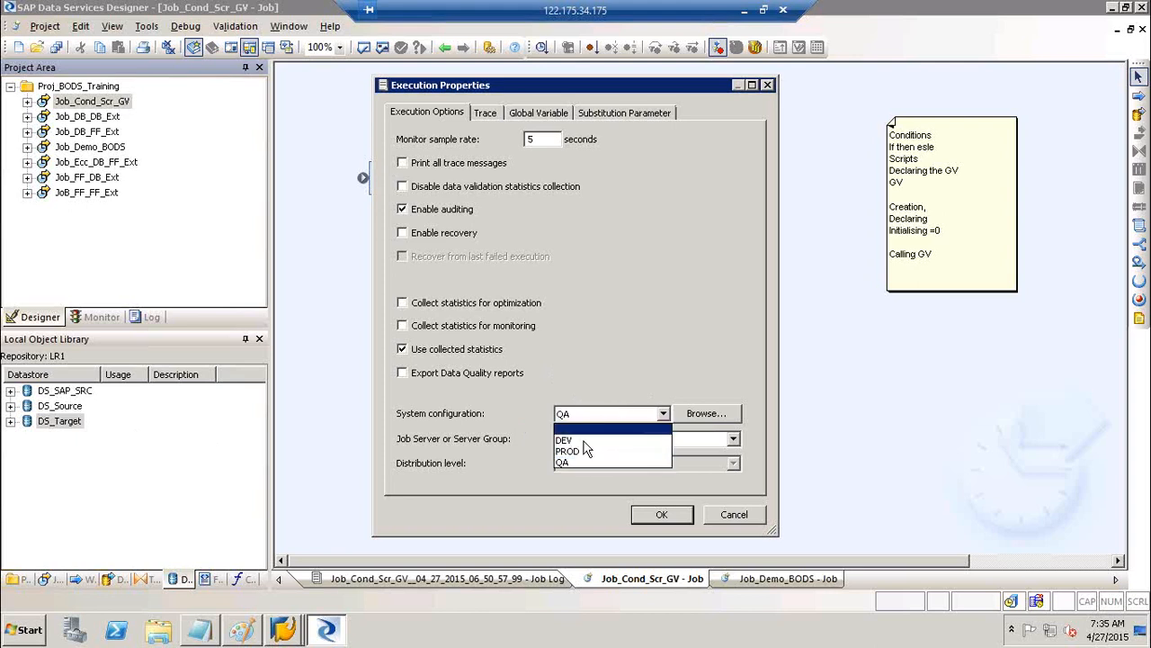
{"action": "left_click", "coordinate": [587, 439]}
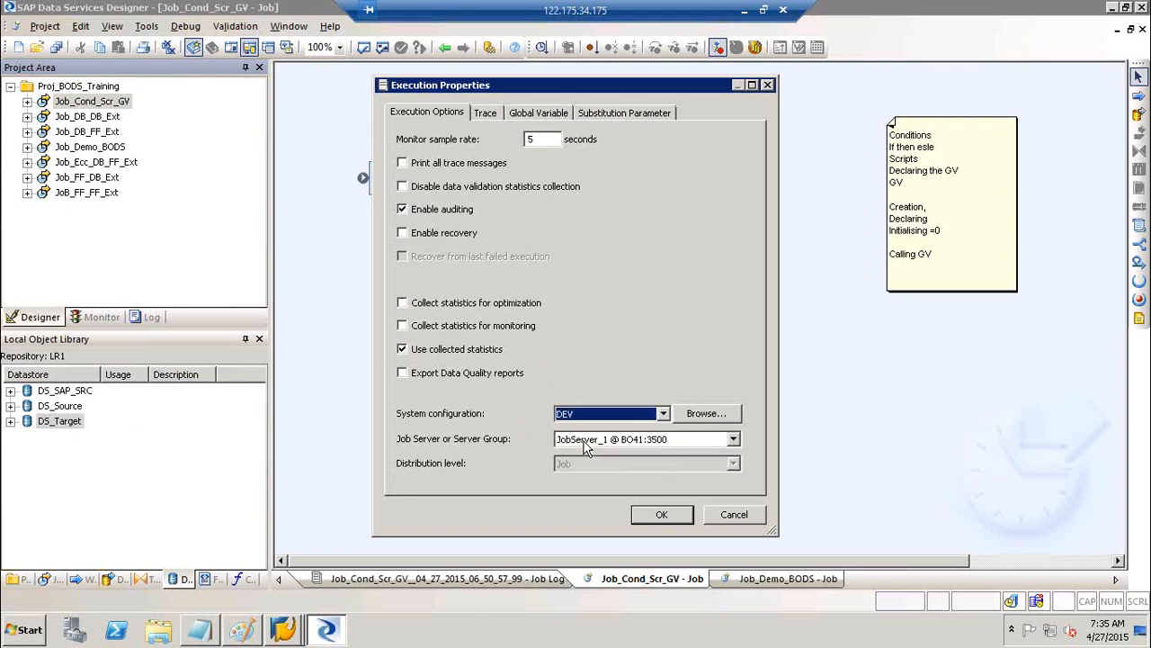
{"action": "left_click", "coordinate": [672, 521]}
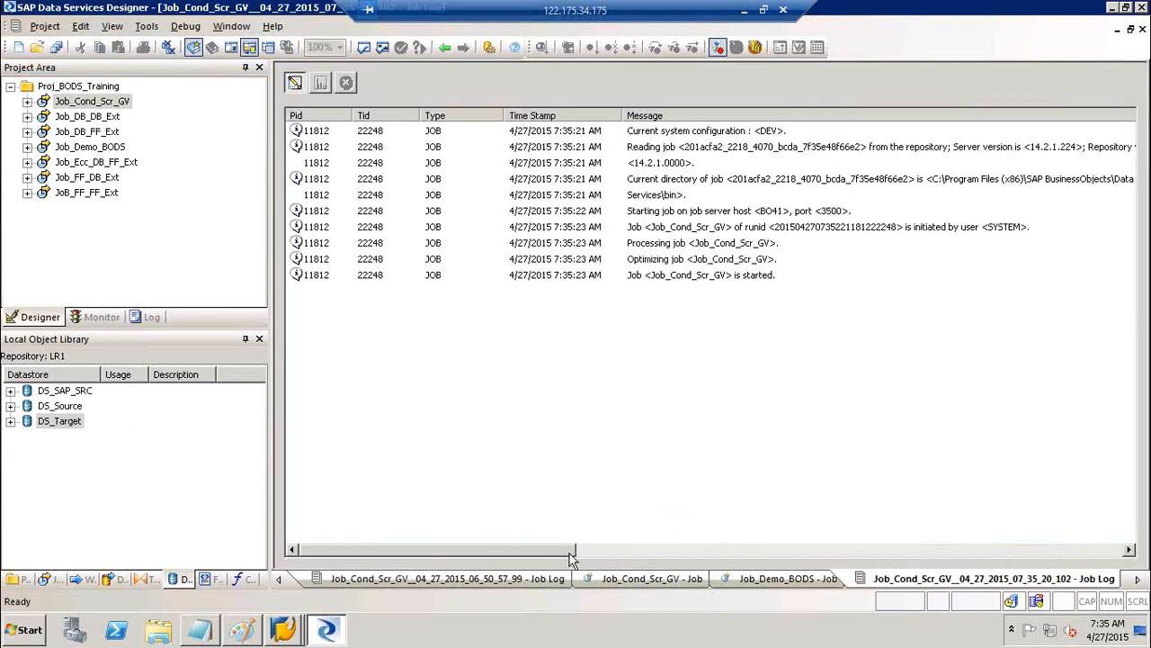
Review the Job_Cond_Scr_GV job log, then minimize the remote session to reveal the Excel diagram
{"action": "left_click_drag", "start_coordinate": [558, 552], "coordinate": [587, 557]}
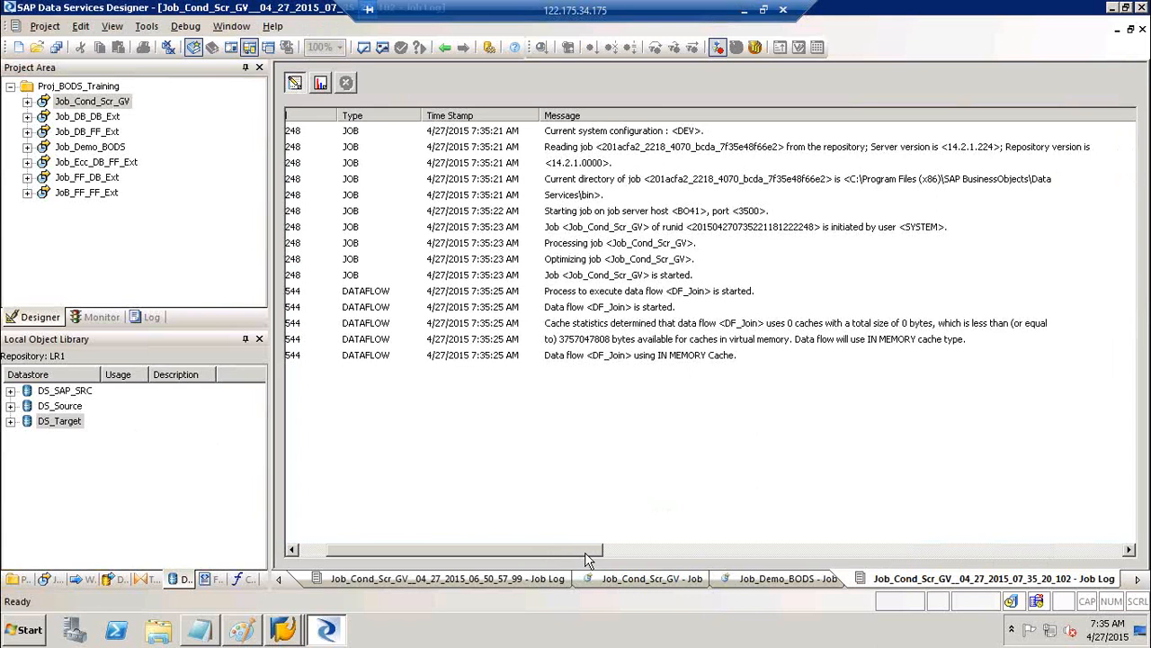
{"action": "left_click", "coordinate": [241, 632]}
{"action": "left_click", "coordinate": [241, 632]}
{"action": "left_click", "coordinate": [312, 549]}
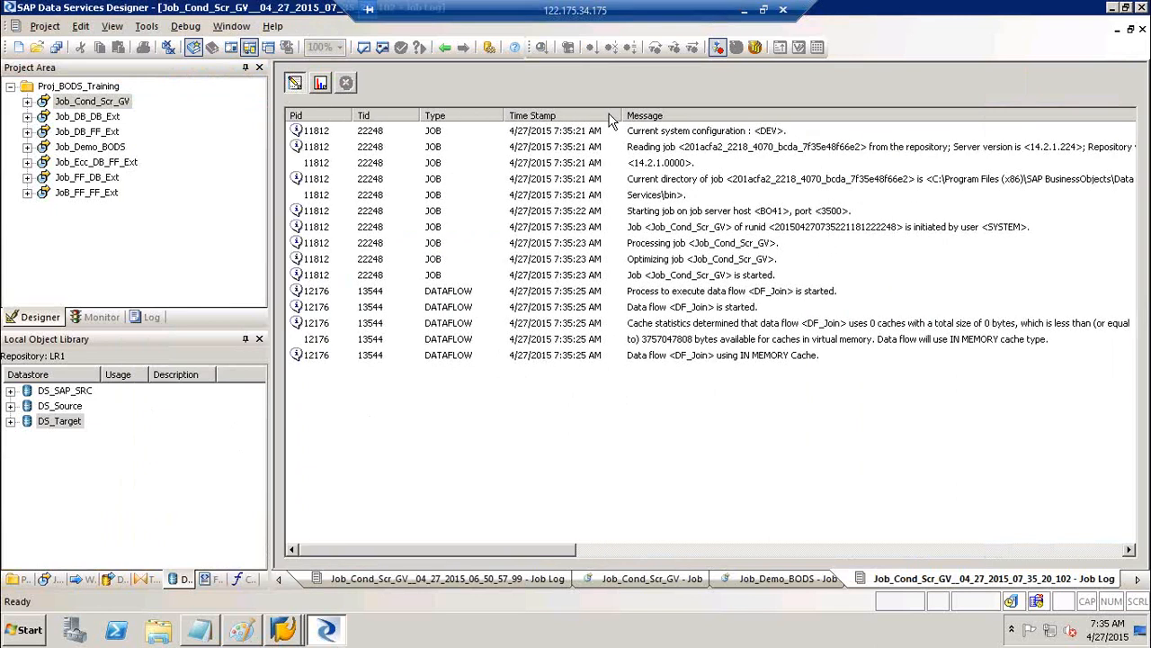
{"action": "left_click", "coordinate": [744, 11]}
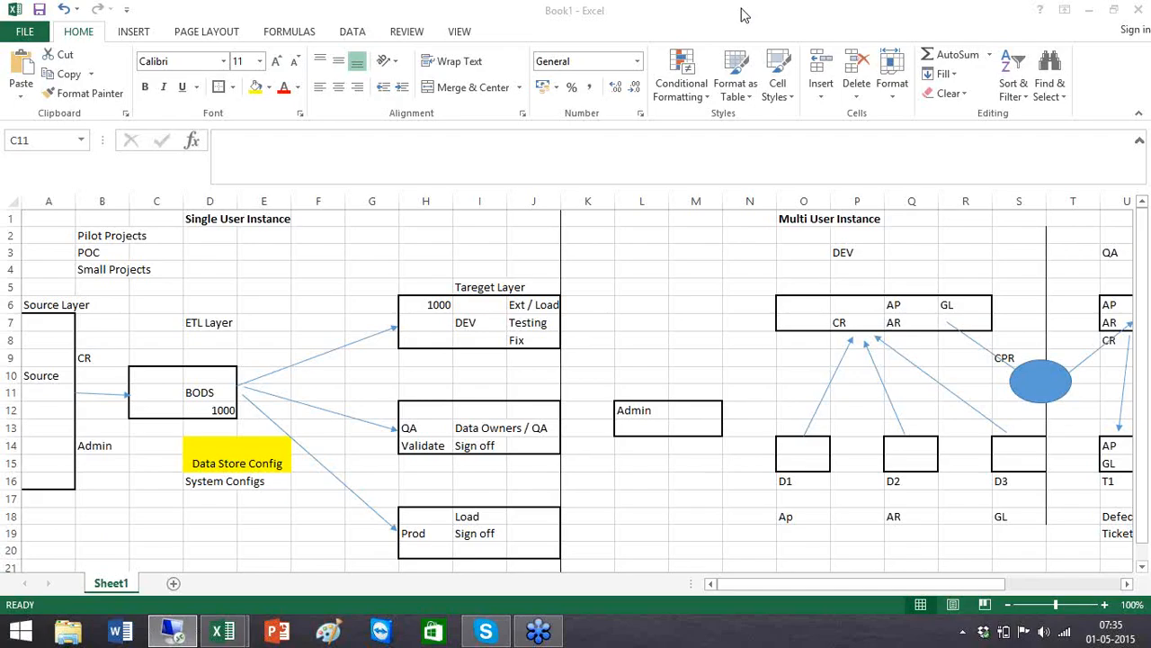
Point out the System Configs note and the Source, DEV, QA and Prod boxes, then return to Data Services
{"action": "left_click", "coordinate": [214, 356]}
{"action": "left_click", "coordinate": [205, 483]}
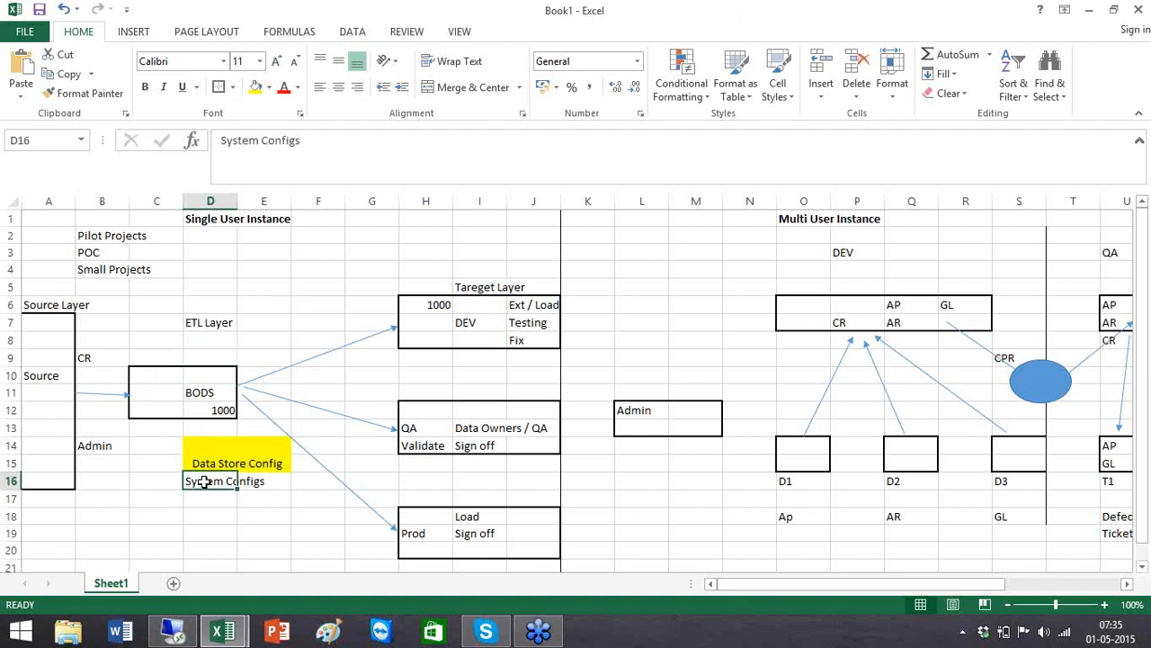
{"action": "left_click", "coordinate": [437, 344]}
{"action": "left_click", "coordinate": [435, 414]}
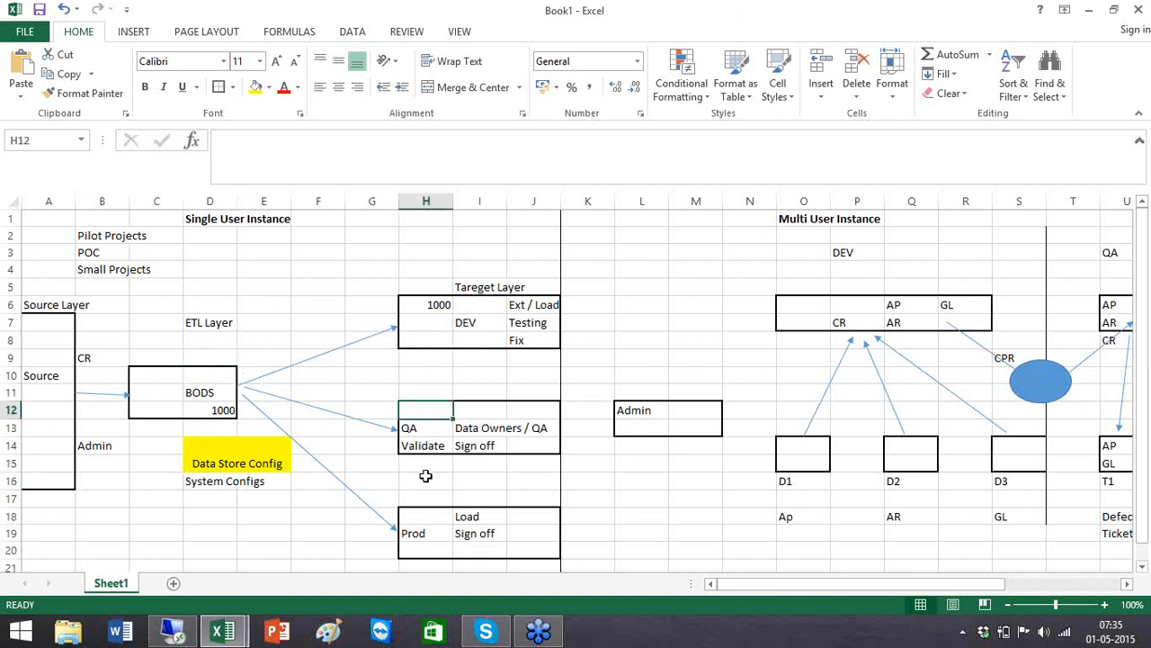
{"action": "left_click", "coordinate": [420, 533]}
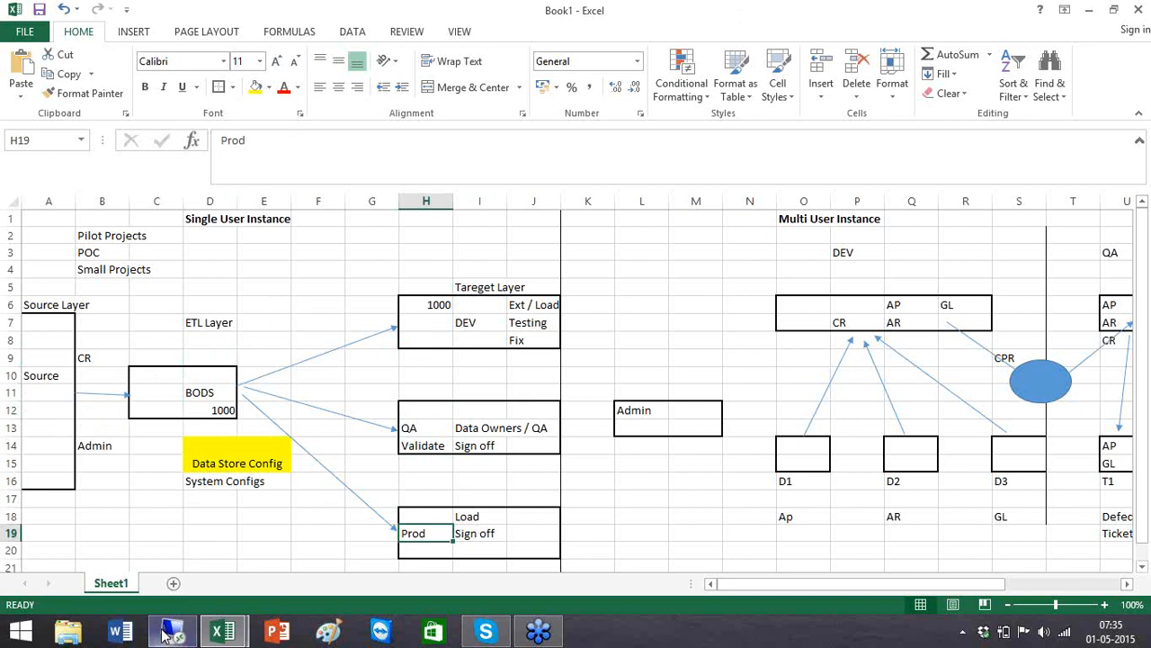
{"action": "left_click", "coordinate": [48, 432]}
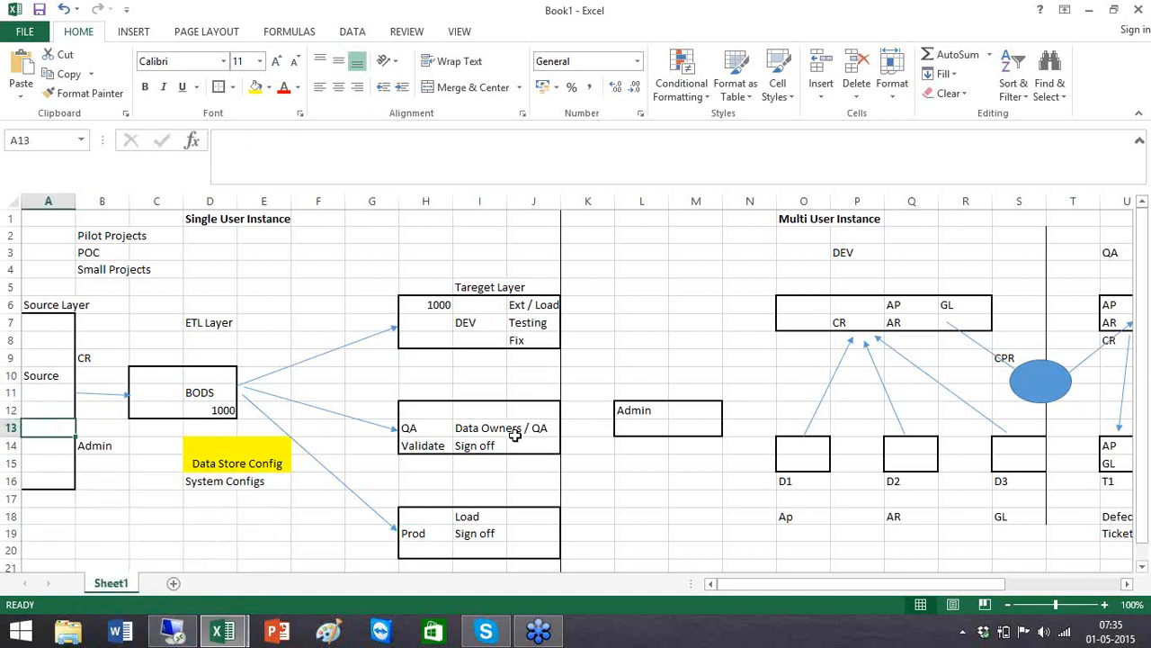
{"action": "left_click", "coordinate": [432, 430]}
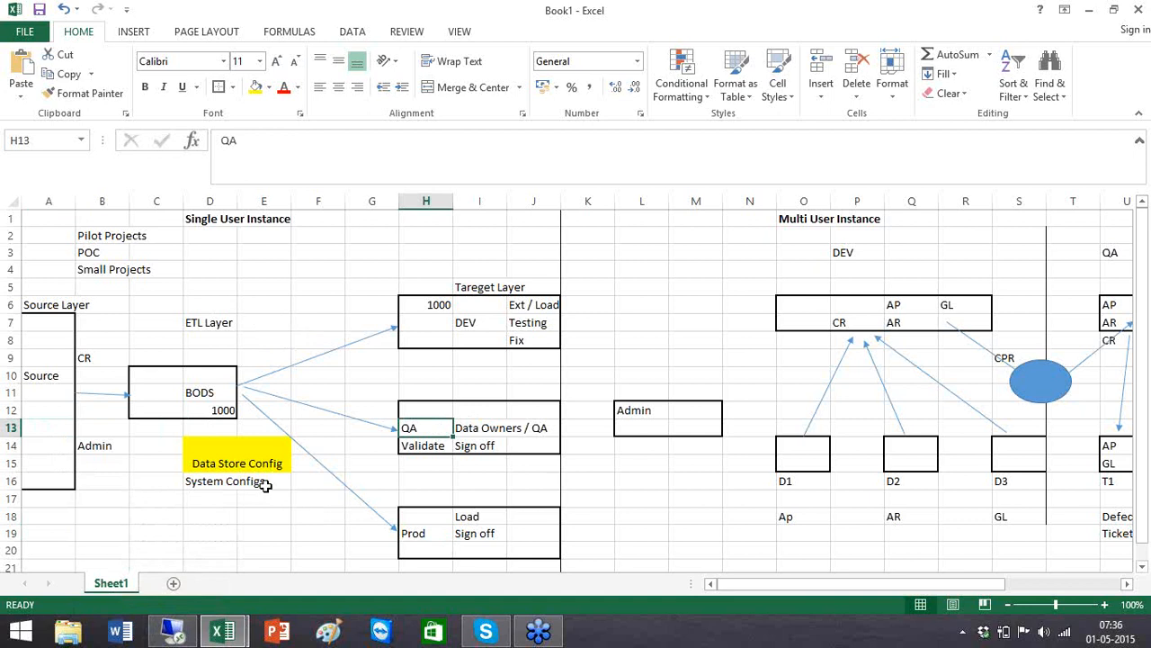
{"action": "left_click", "coordinate": [173, 632]}
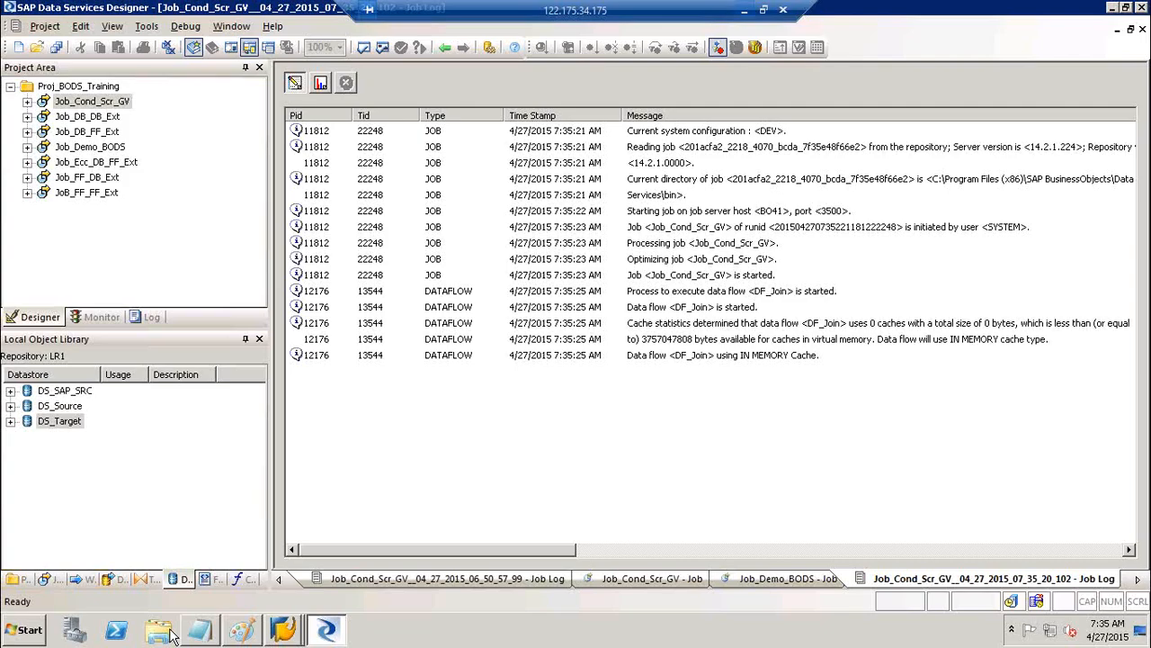
Open Execute for Job_DB_DB_Ext, view its system configuration list, and cancel without running
{"action": "left_click", "coordinate": [320, 86]}
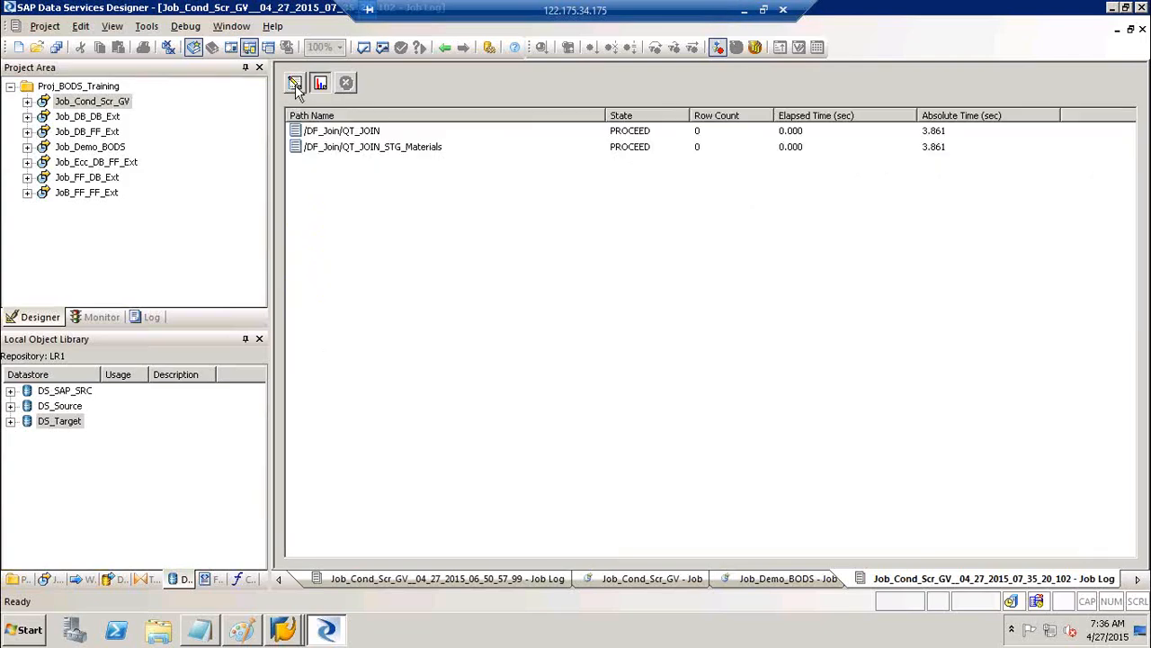
{"action": "left_click", "coordinate": [296, 85]}
{"action": "left_click", "coordinate": [110, 117]}
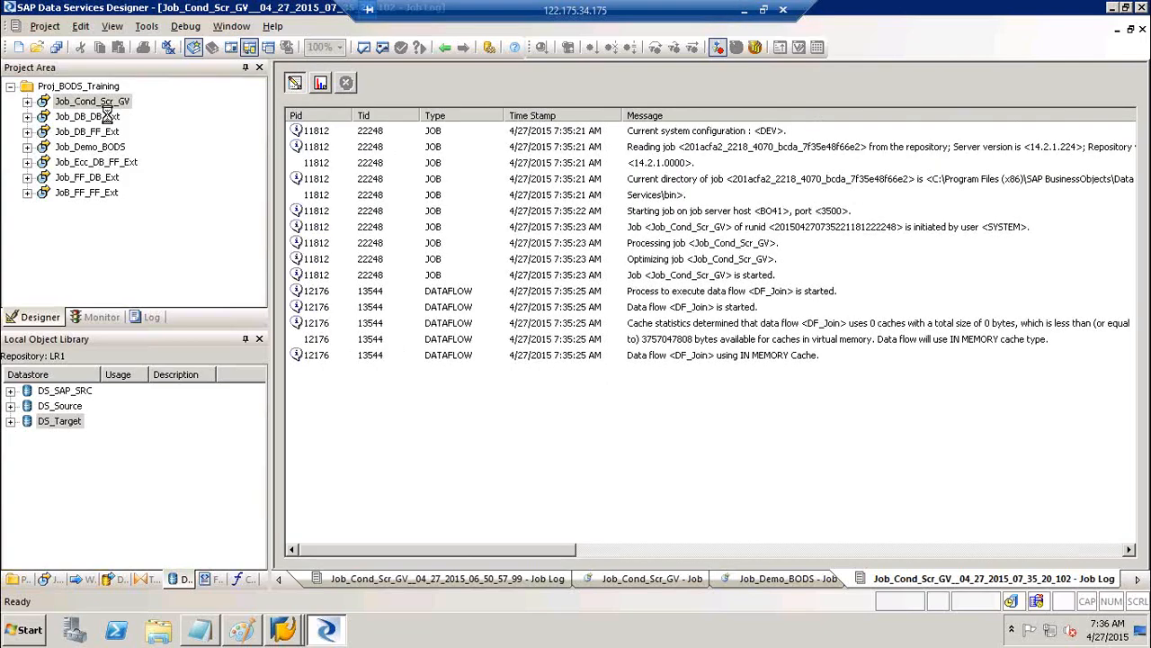
{"action": "right_click", "coordinate": [110, 117]}
{"action": "left_click", "coordinate": [144, 125]}
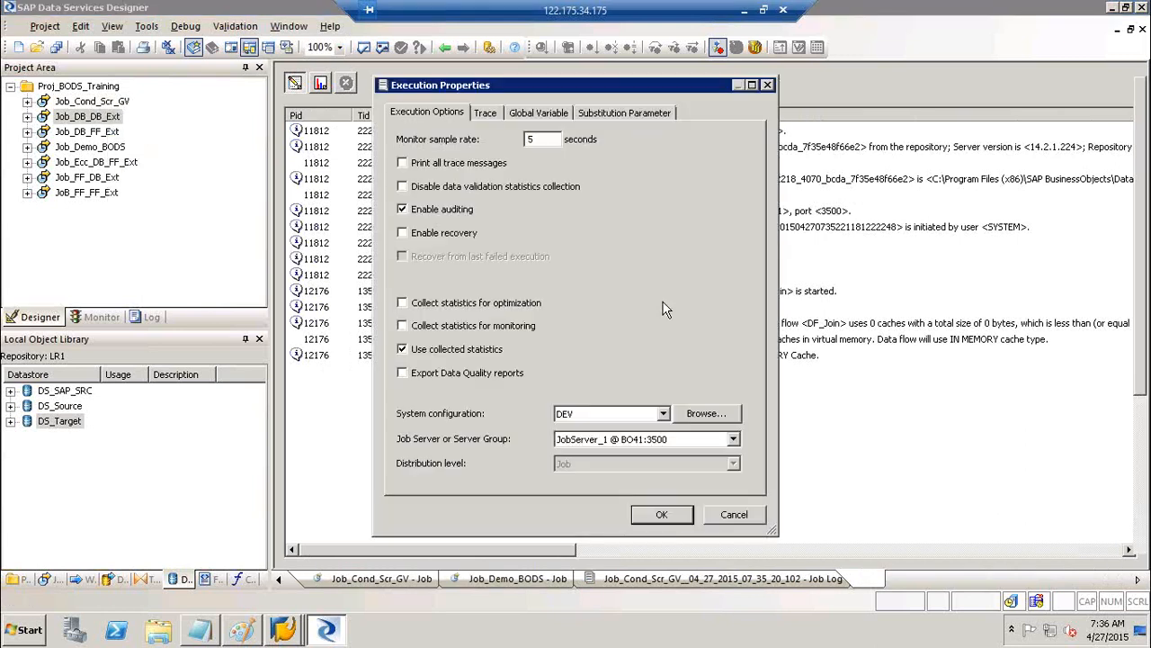
{"action": "left_click", "coordinate": [603, 417]}
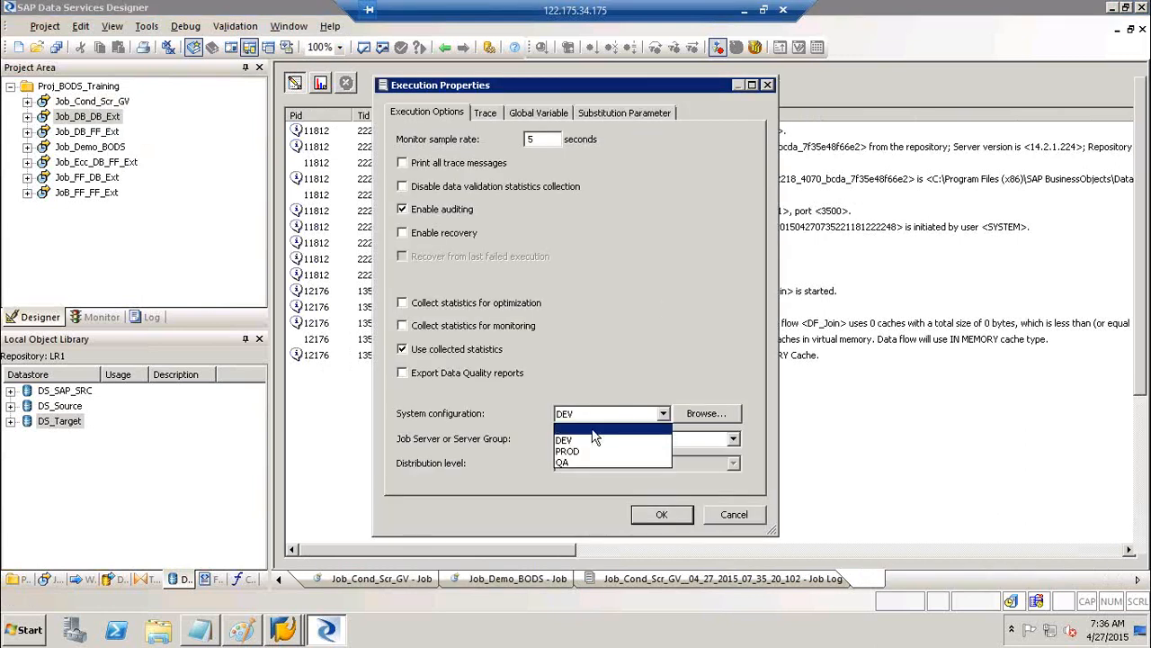
{"action": "left_click", "coordinate": [598, 429]}
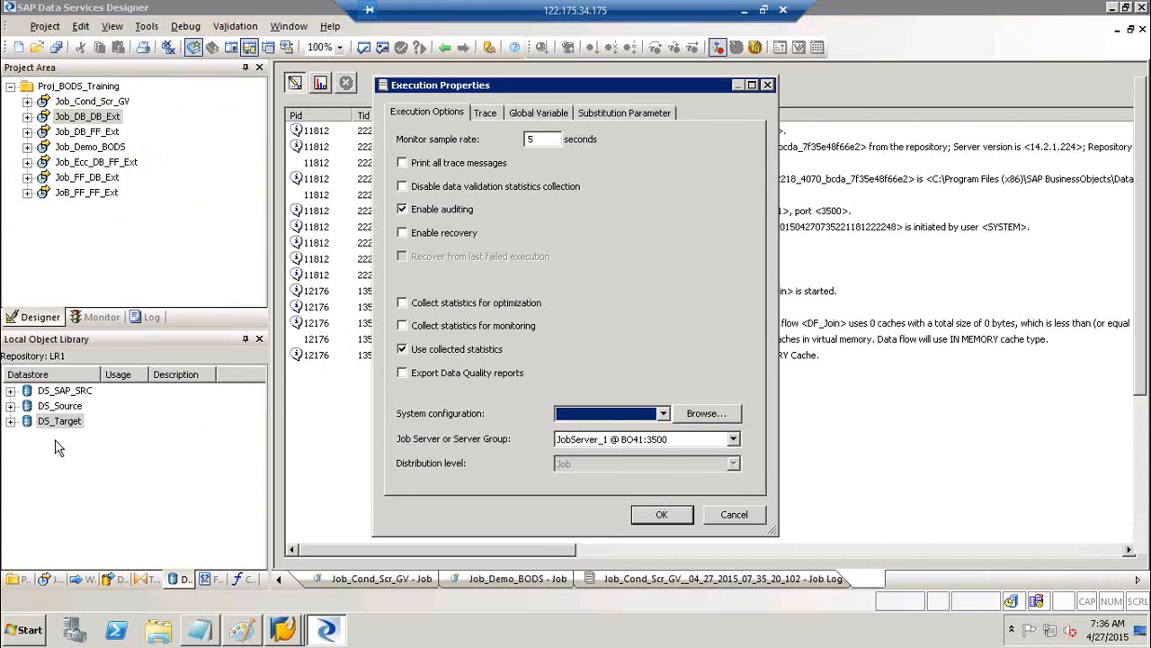
{"action": "left_click", "coordinate": [740, 519]}
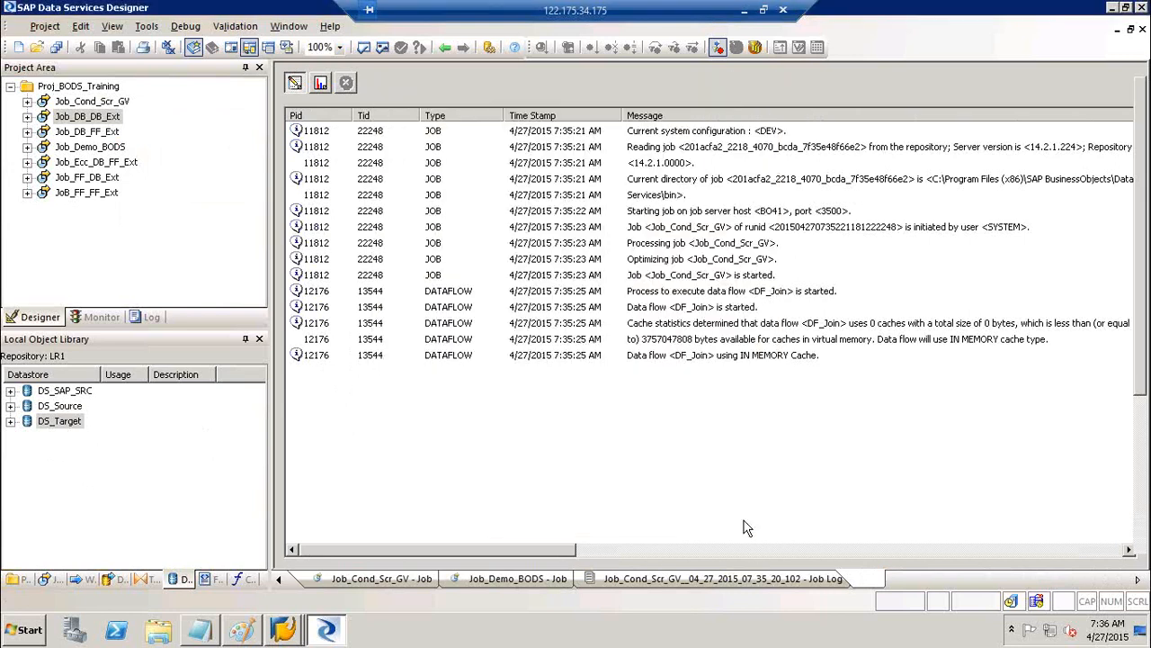
Switch back to the Job_Cond_Scr_GV tab and minimize the remote session to reach Excel
{"action": "left_click", "coordinate": [87, 116]}
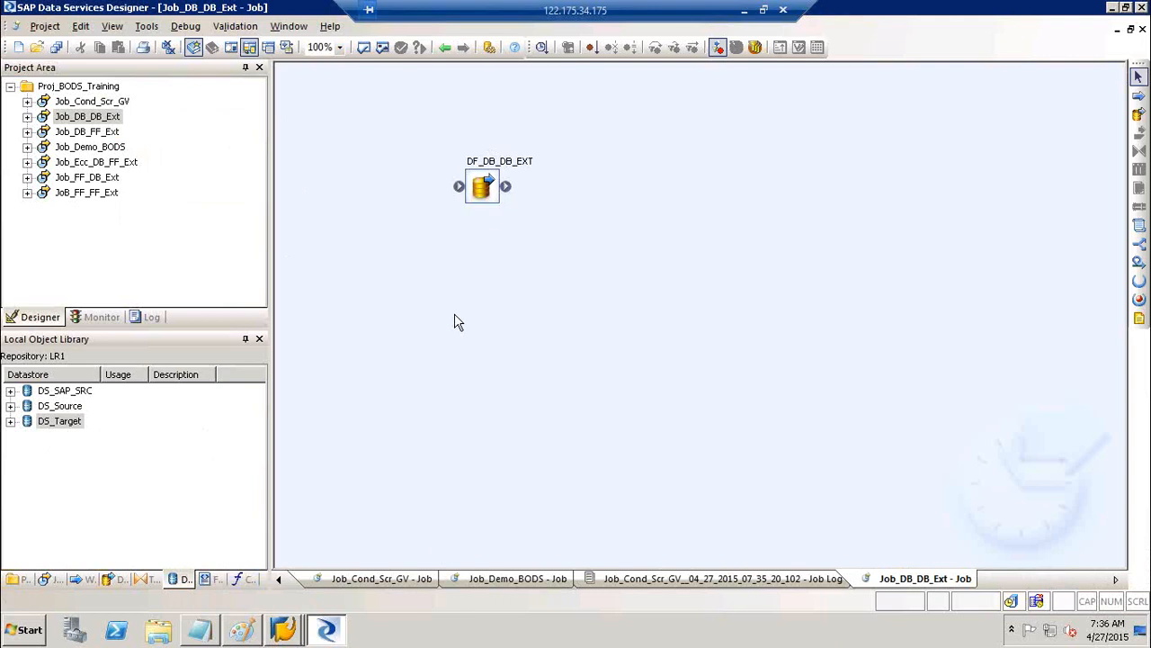
{"action": "left_click", "coordinate": [444, 46]}
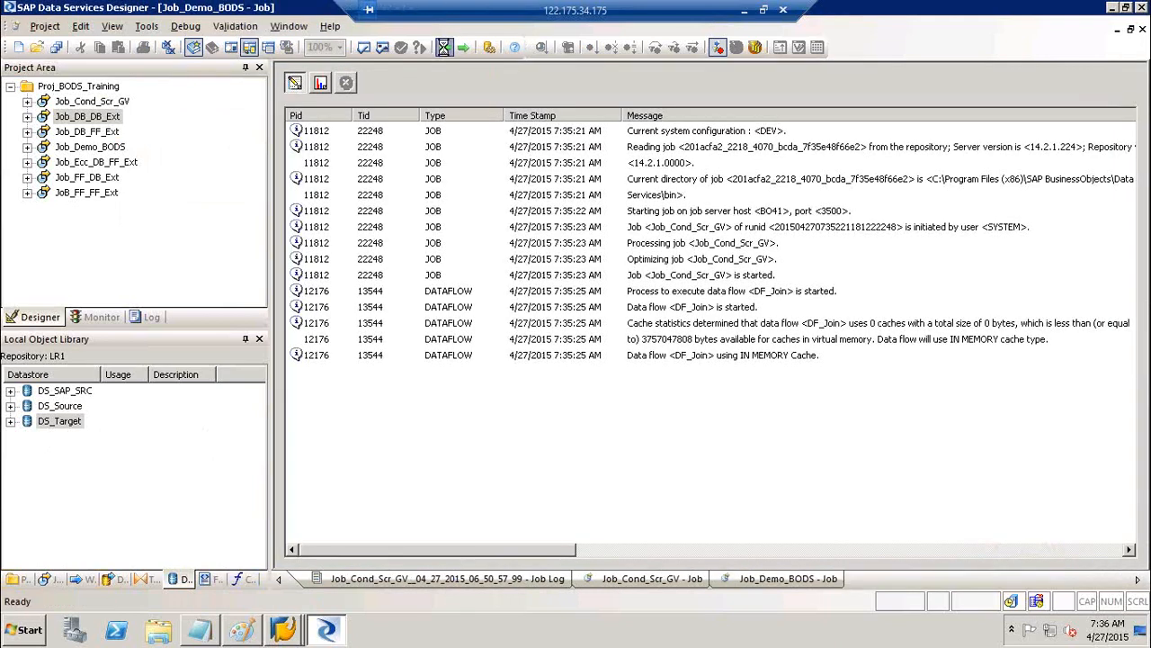
{"action": "left_click", "coordinate": [444, 46]}
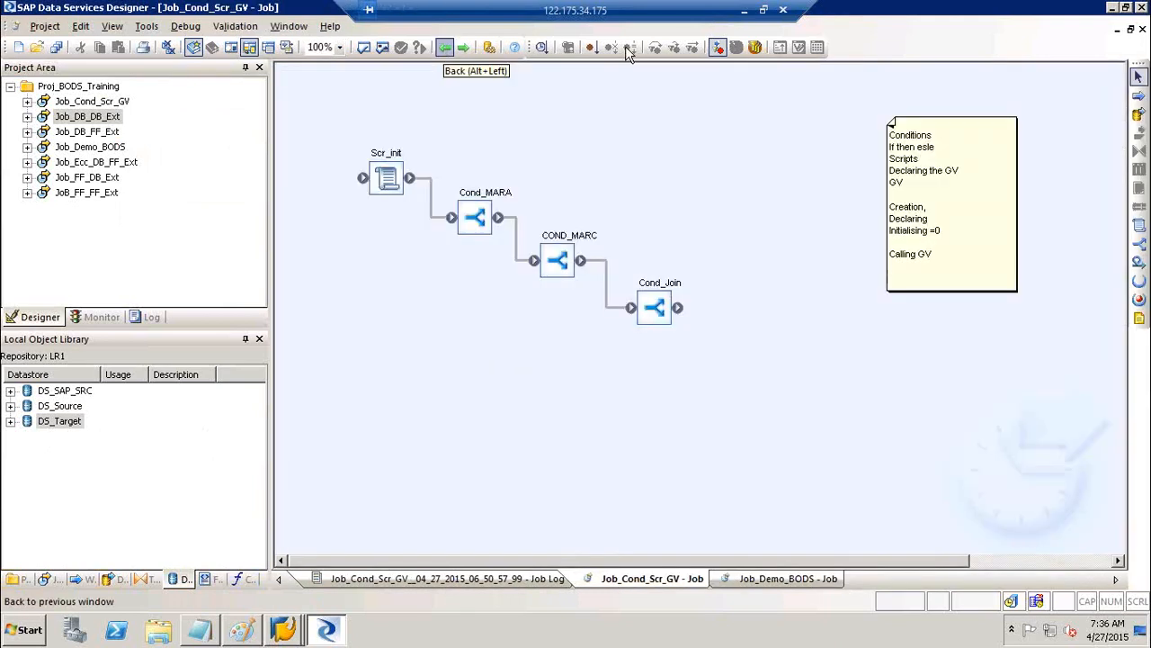
{"action": "left_click", "coordinate": [745, 10]}
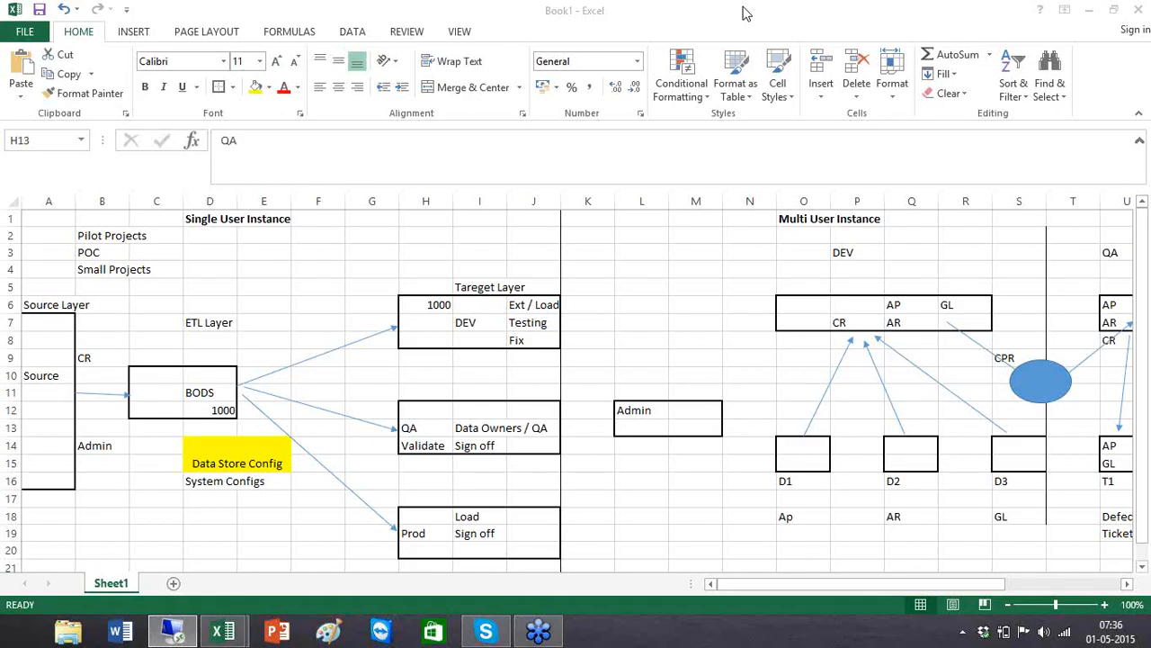
{"action": "left_click", "coordinate": [41, 236]}
{"action": "left_click_drag", "start_coordinate": [477, 563], "coordinate": [527, 564]}
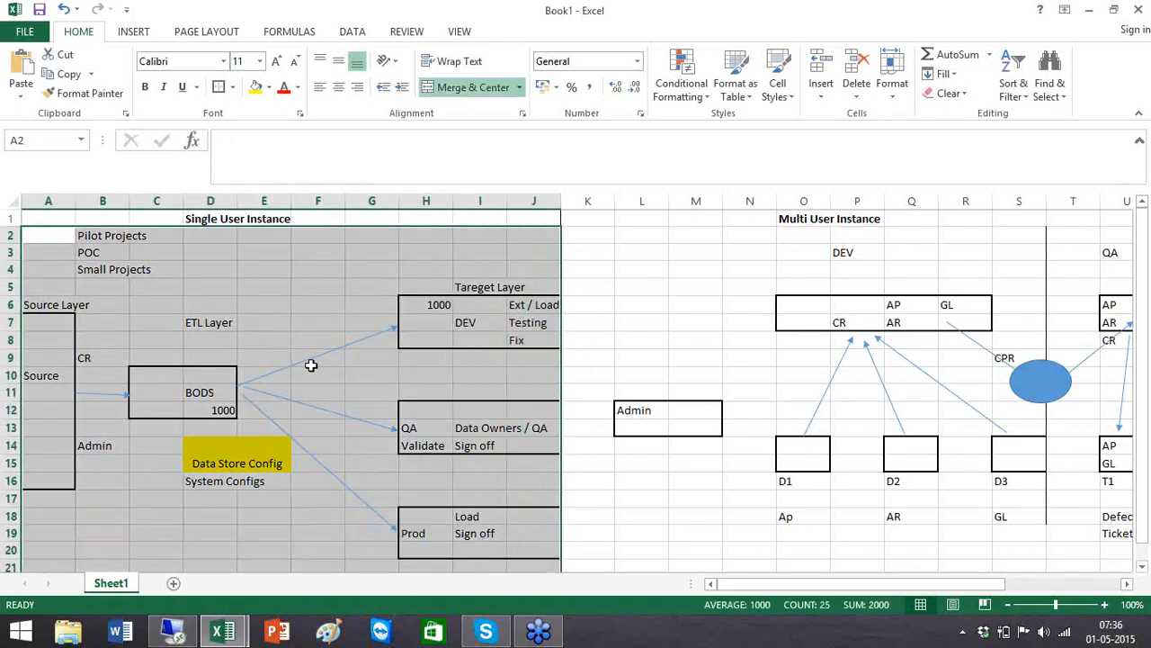
{"action": "left_click", "coordinate": [311, 364]}
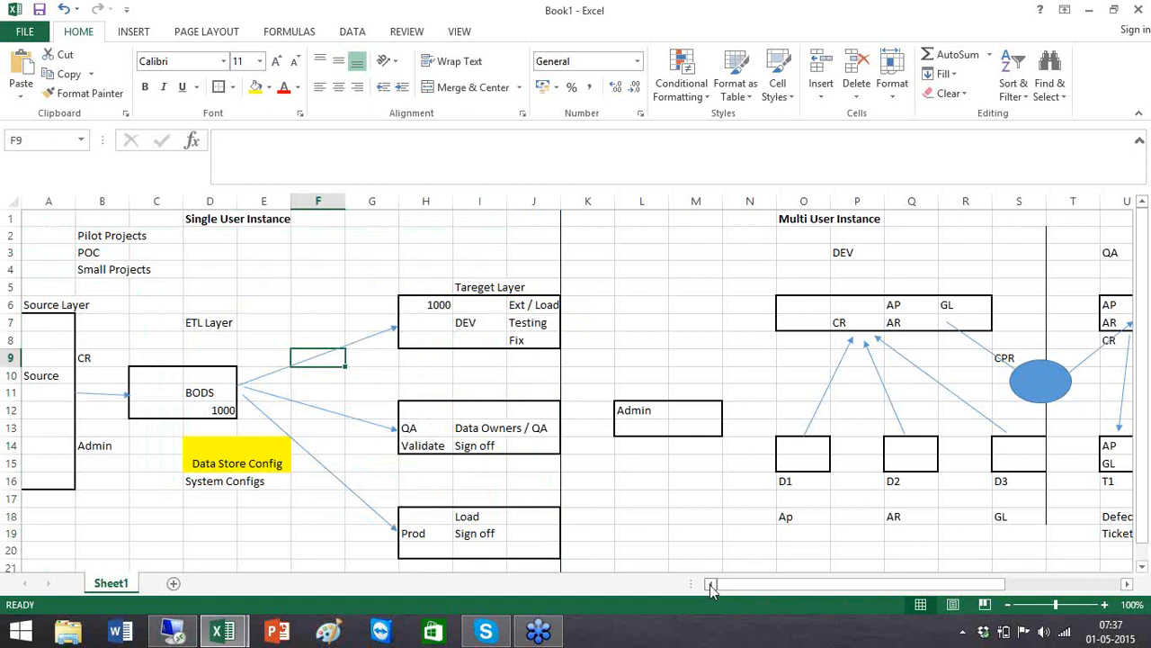
{"action": "left_click_drag", "start_coordinate": [872, 584], "coordinate": [962, 585]}
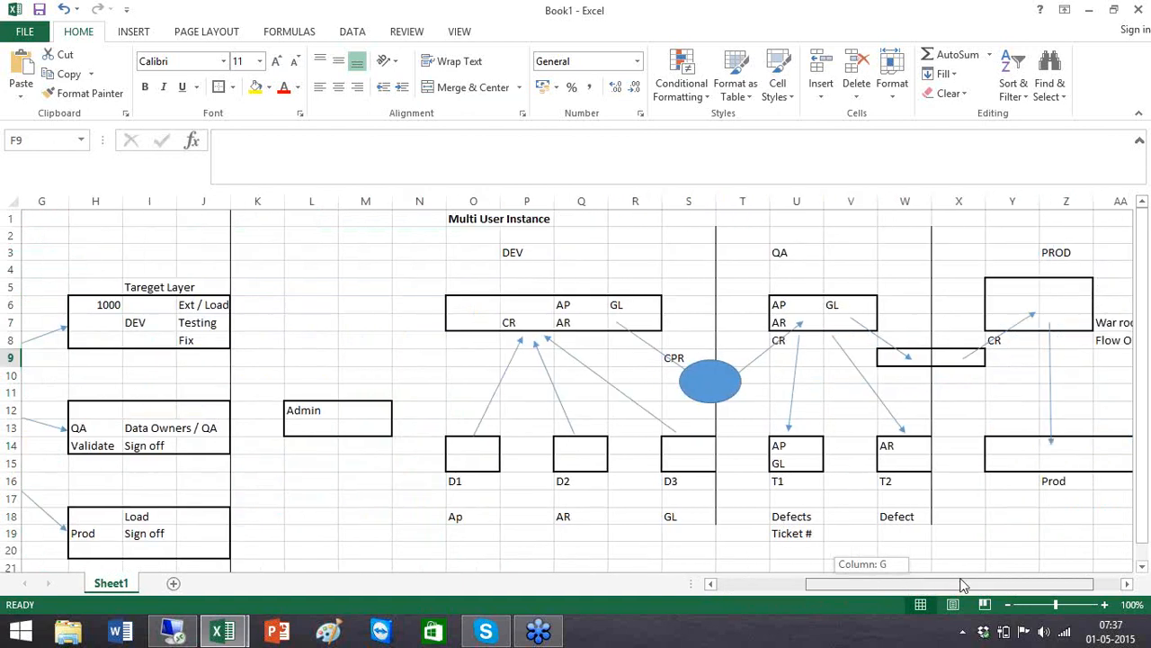
{"action": "left_click", "coordinate": [802, 466]}
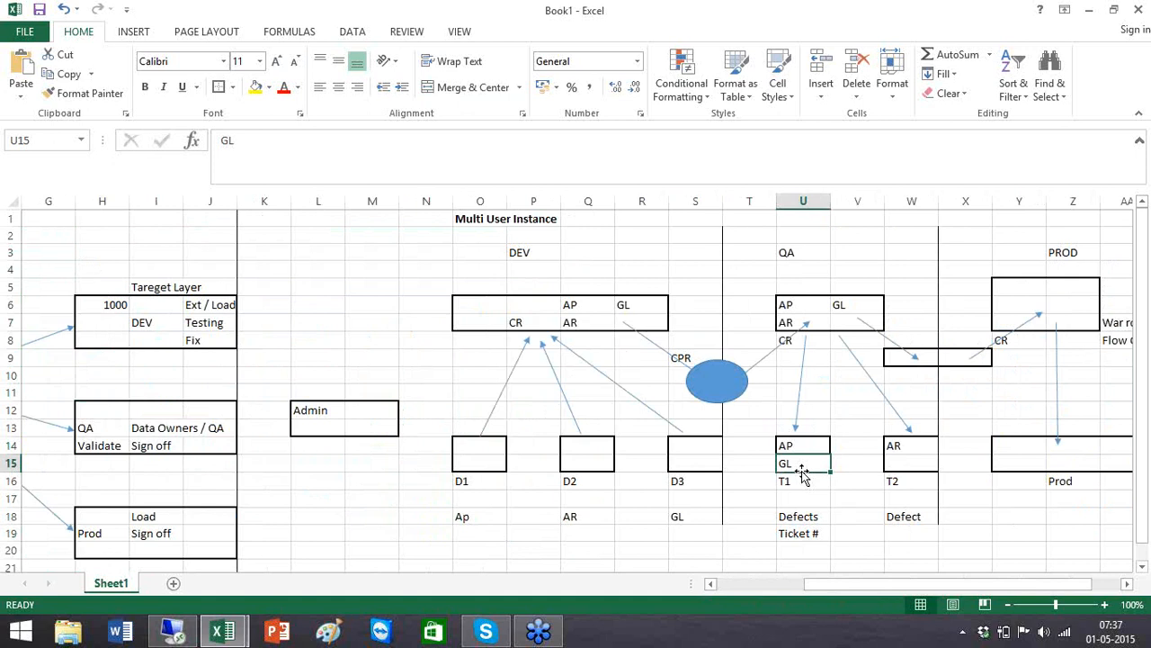
{"action": "left_click", "coordinate": [791, 480]}
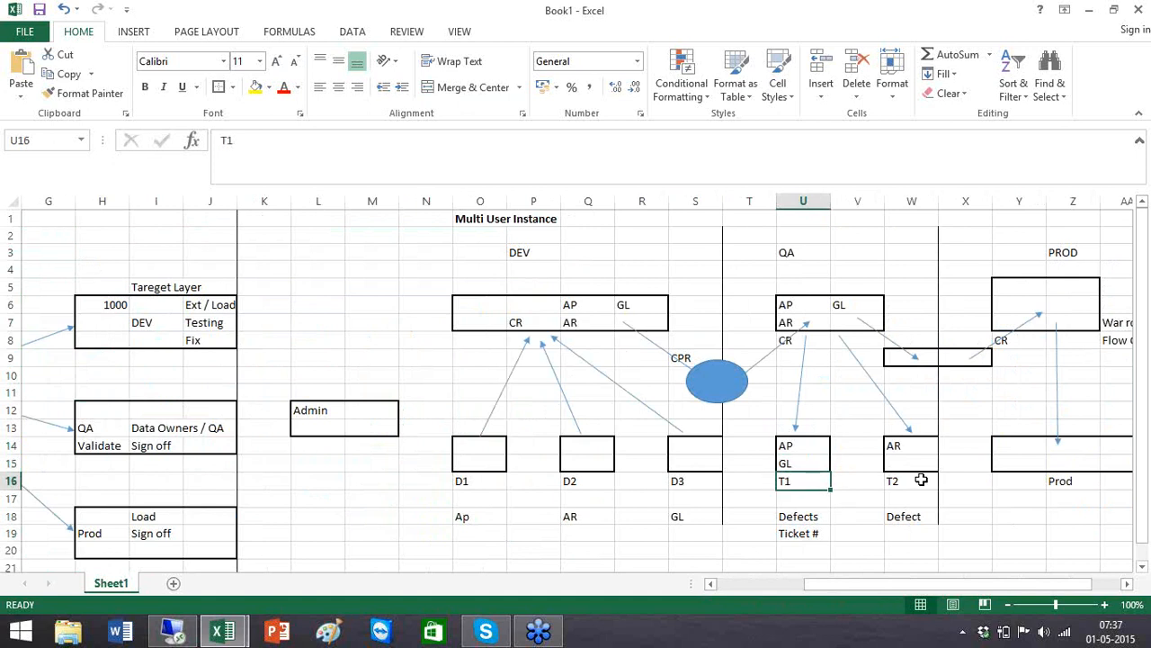
{"action": "left_click", "coordinate": [921, 480]}
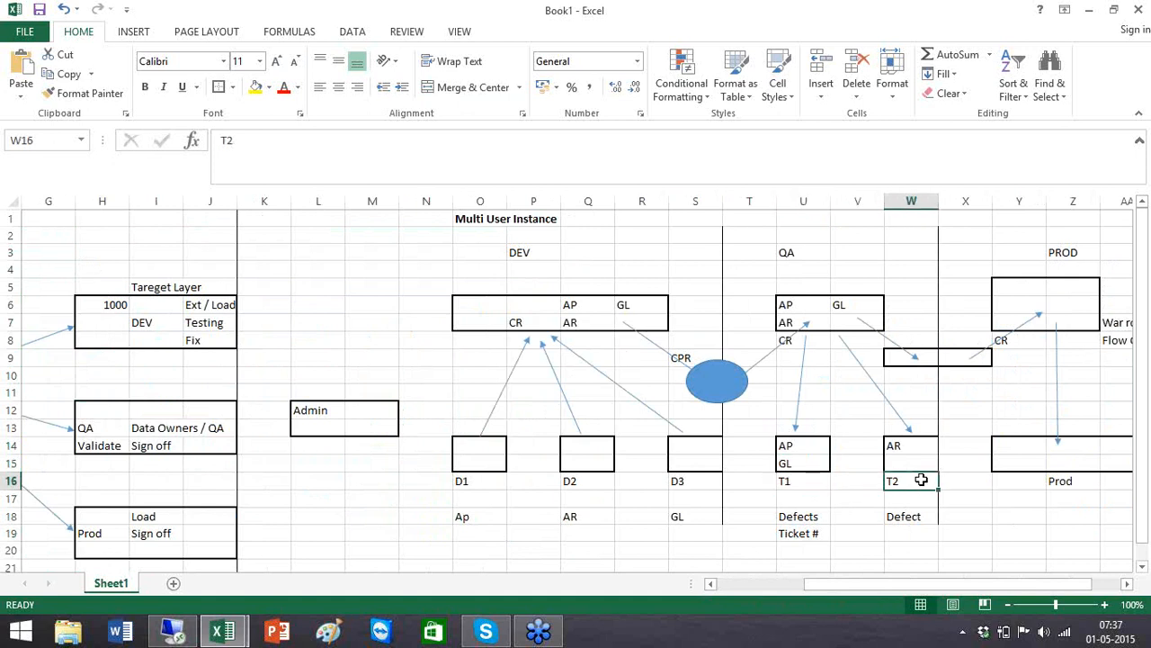
{"action": "left_click", "coordinate": [449, 483]}
{"action": "left_click", "coordinate": [468, 482]}
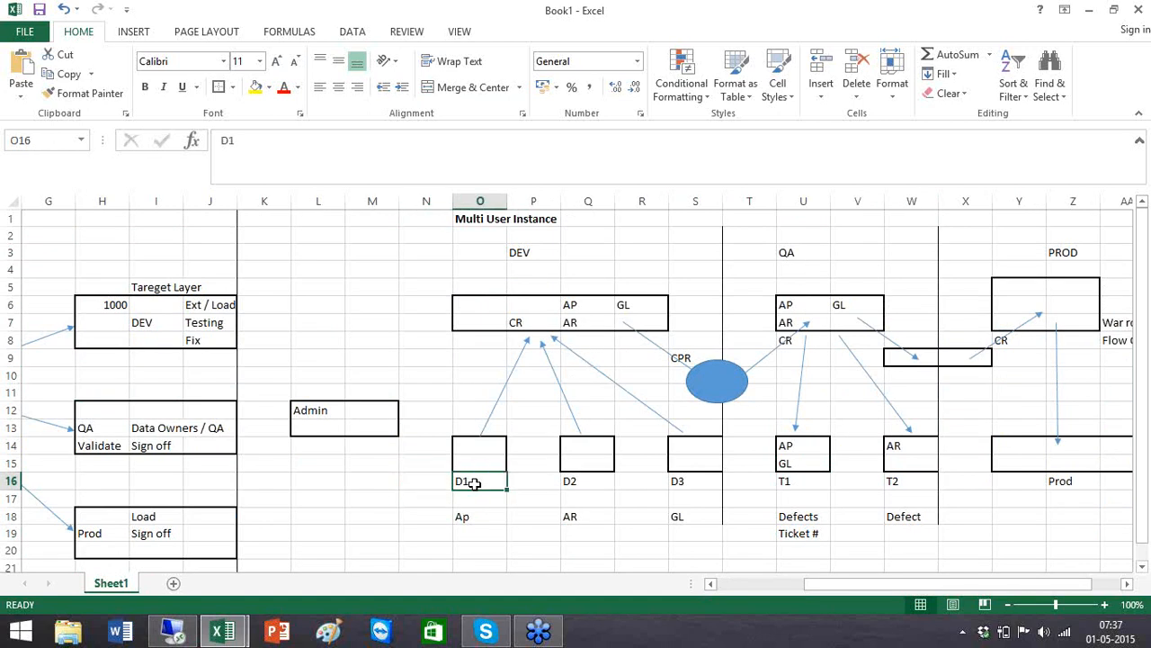
{"action": "left_click", "coordinate": [718, 382]}
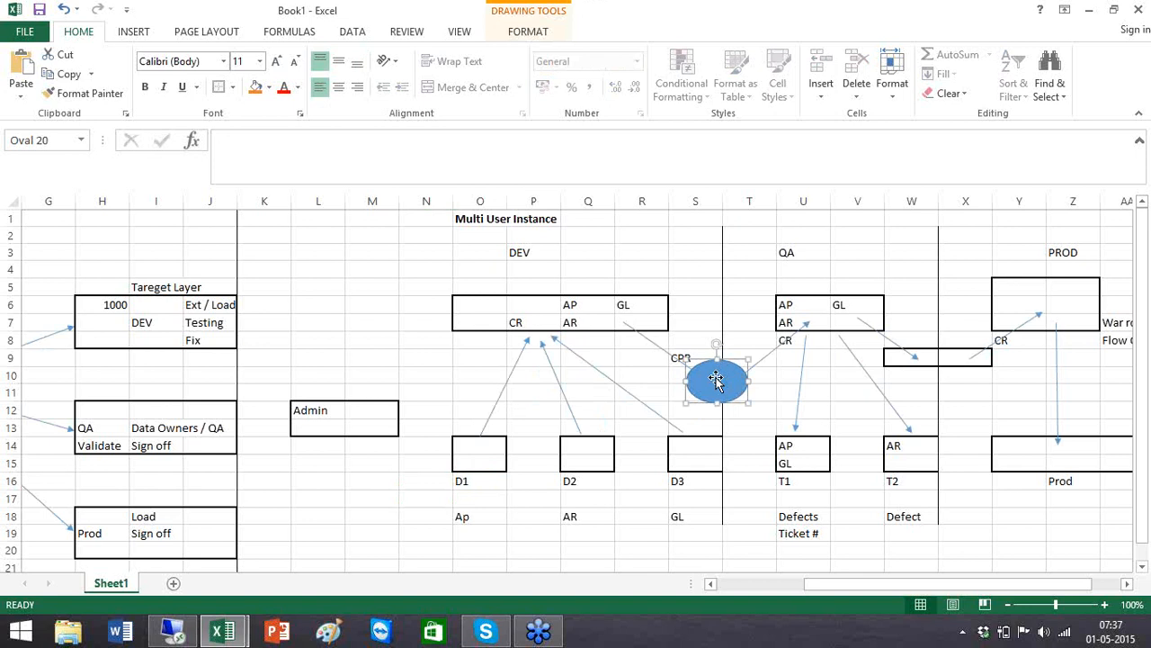
{"action": "left_click", "coordinate": [313, 410]}
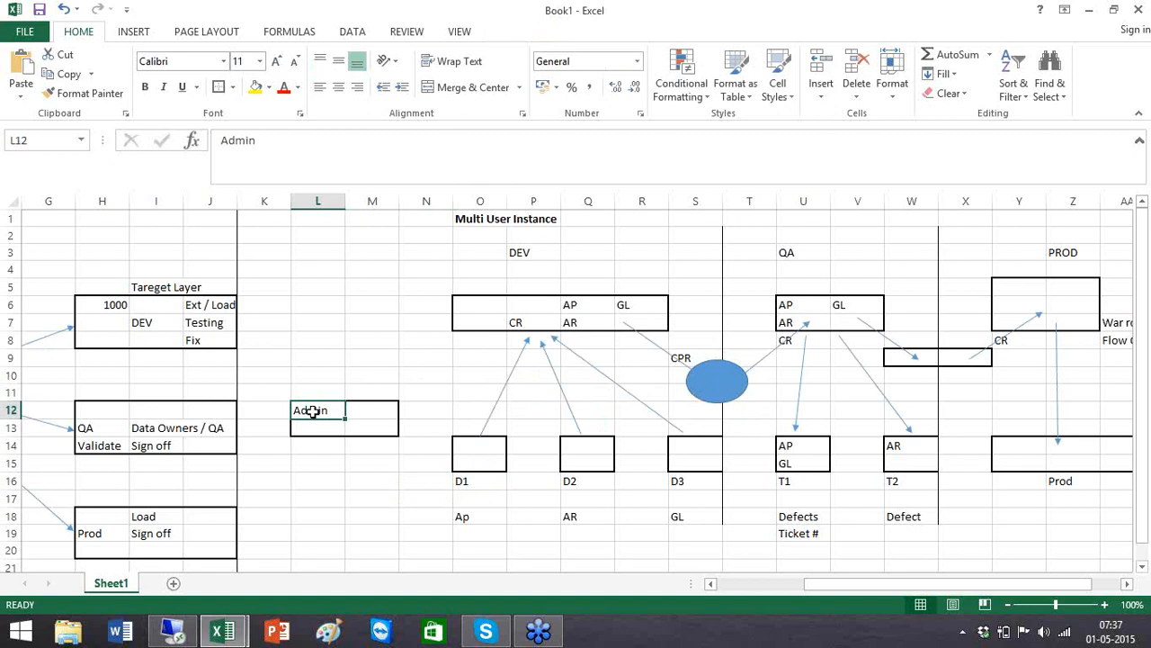
{"action": "left_click", "coordinate": [313, 447]}
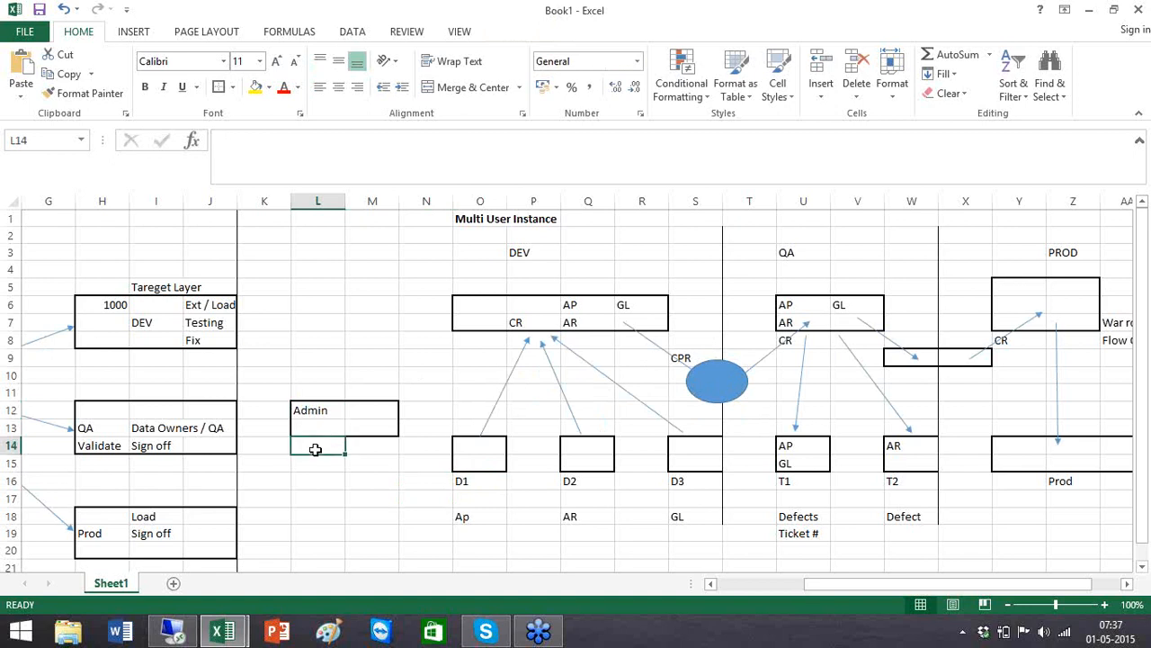
{"action": "left_click", "coordinate": [751, 583]}
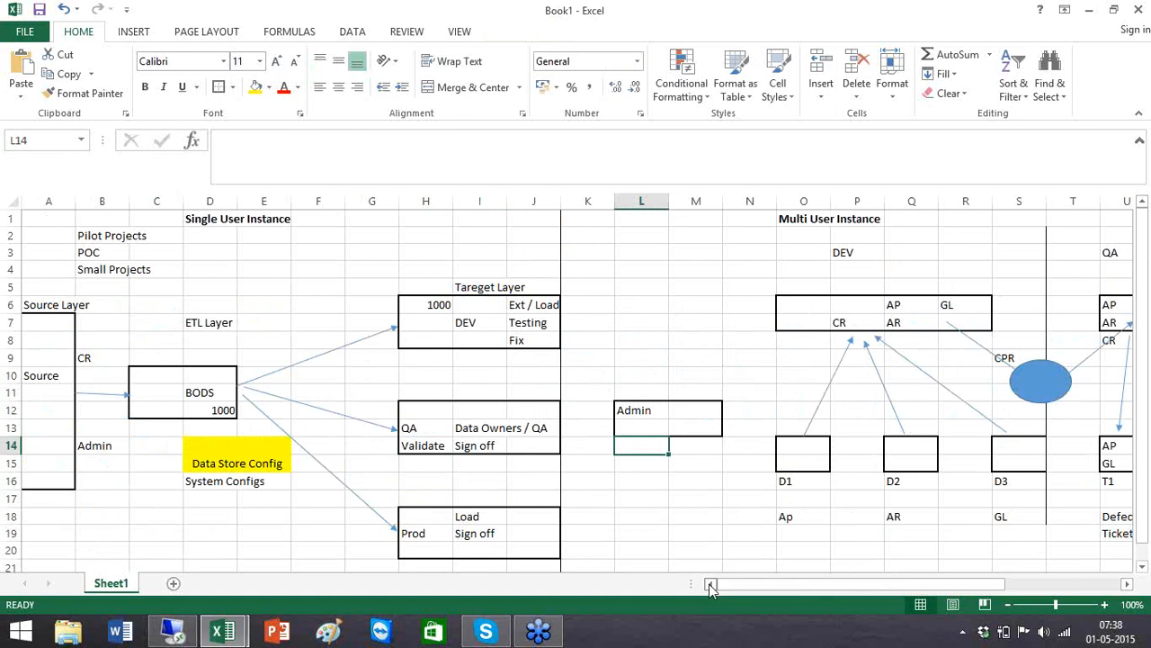
{"action": "left_click", "coordinate": [54, 234]}
{"action": "left_click", "coordinate": [31, 222]}
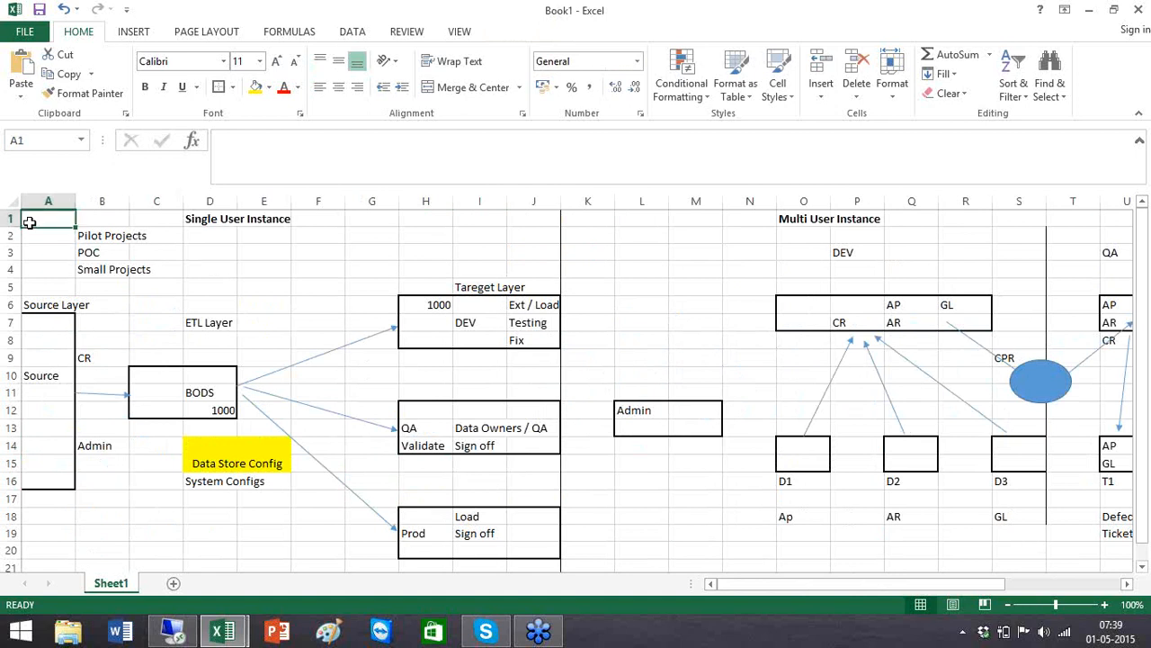
{"action": "left_click", "coordinate": [535, 563], "text": "shift"}
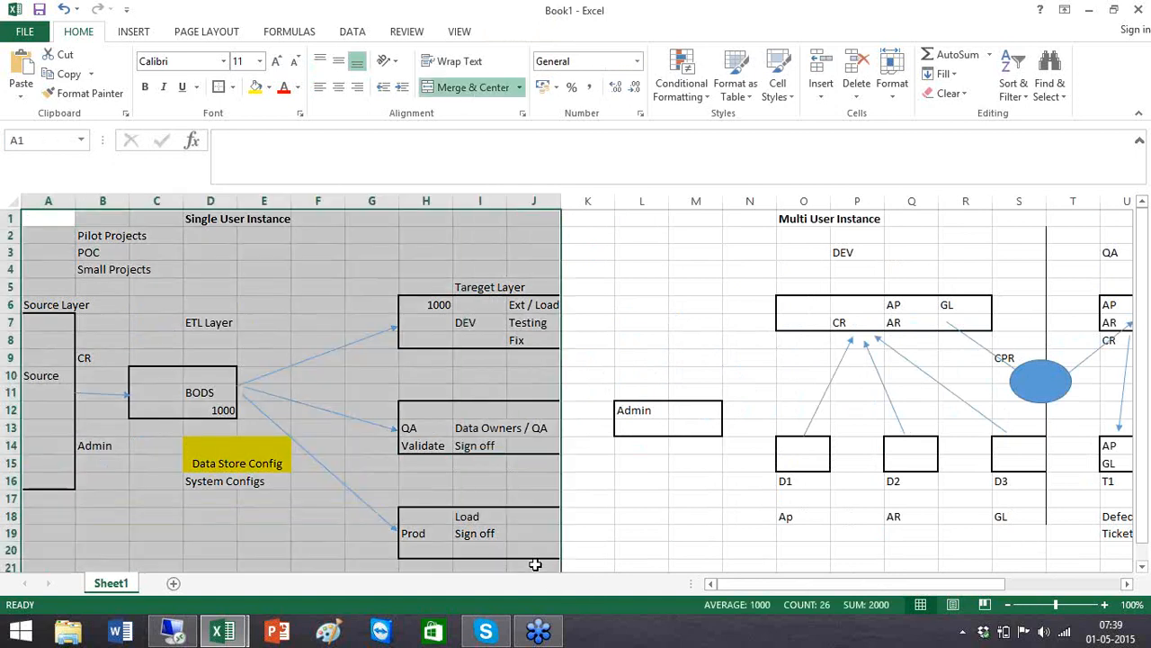
{"action": "left_click", "coordinate": [211, 464]}
{"action": "left_click", "coordinate": [211, 481]}
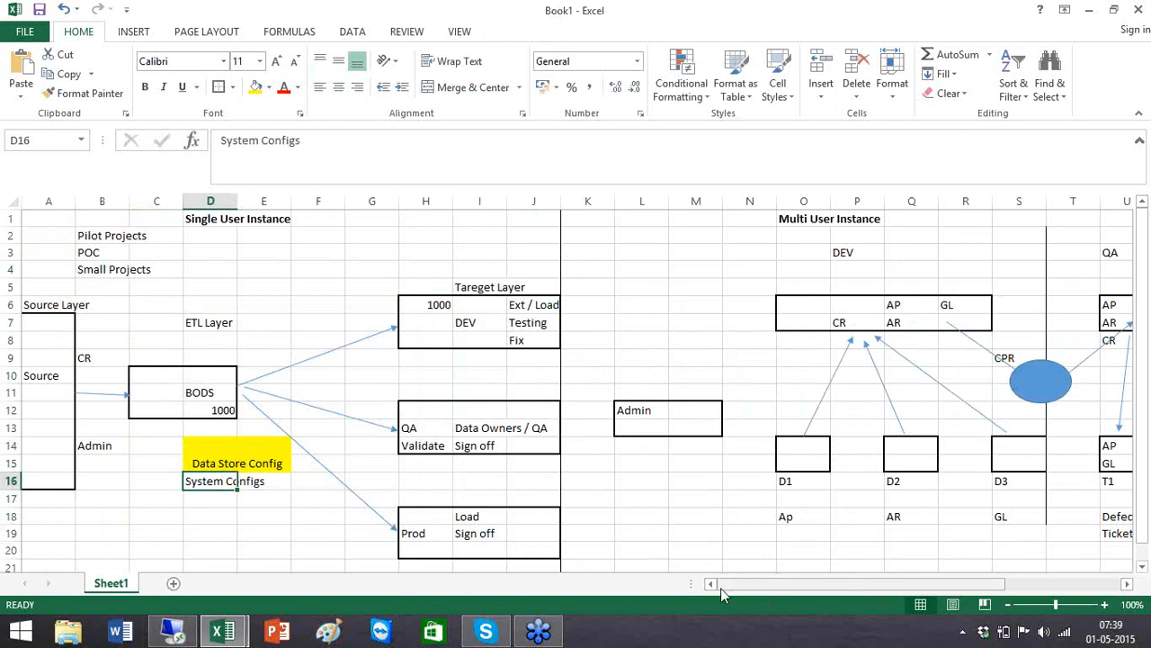
{"action": "left_click_drag", "start_coordinate": [738, 586], "coordinate": [857, 578]}
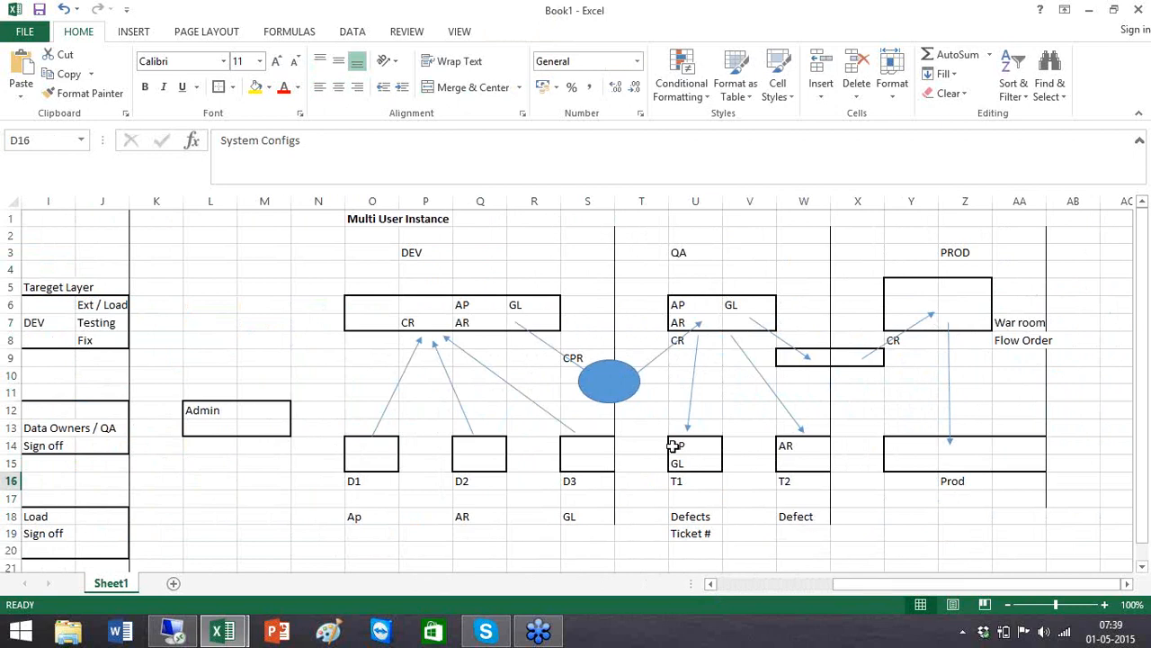
{"action": "left_click", "coordinate": [175, 225]}
{"action": "left_click", "coordinate": [356, 307]}
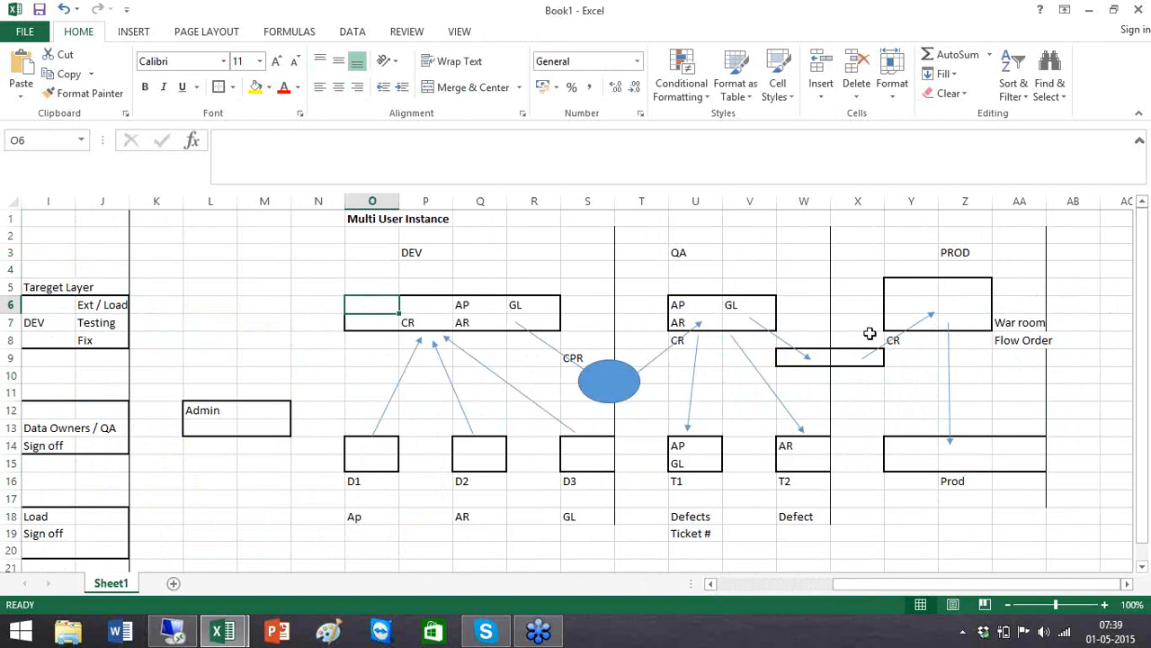
{"action": "left_click", "coordinate": [550, 322], "text": "shift"}
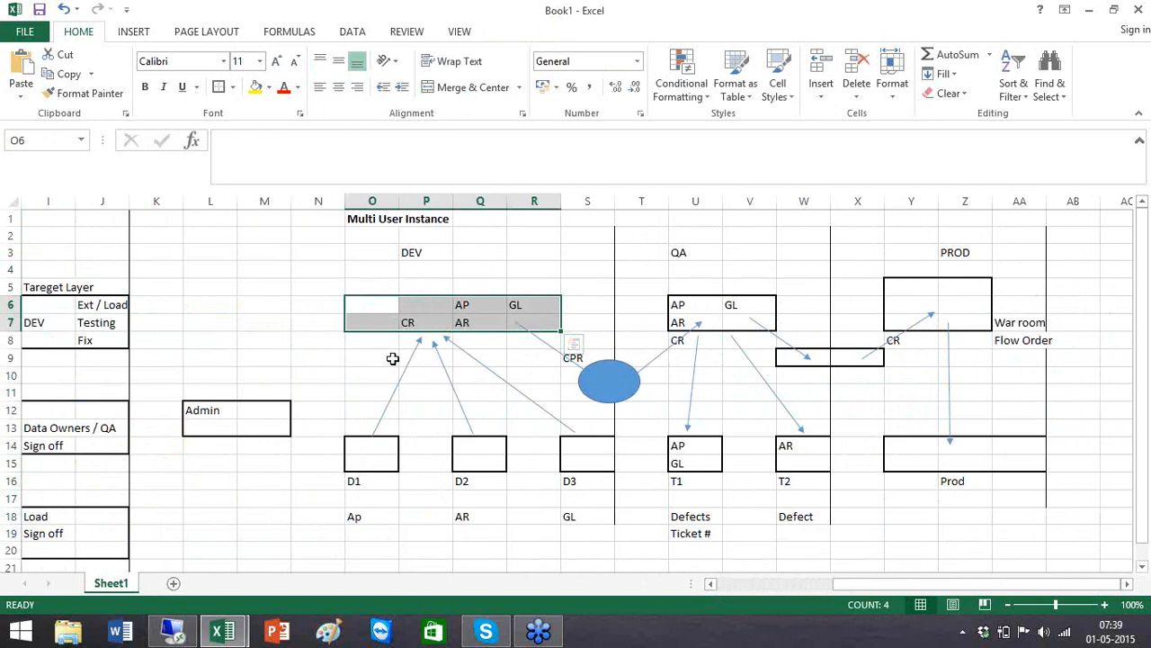
{"action": "left_click", "coordinate": [710, 584]}
{"action": "left_click", "coordinate": [710, 584]}
{"action": "left_click", "coordinate": [710, 584]}
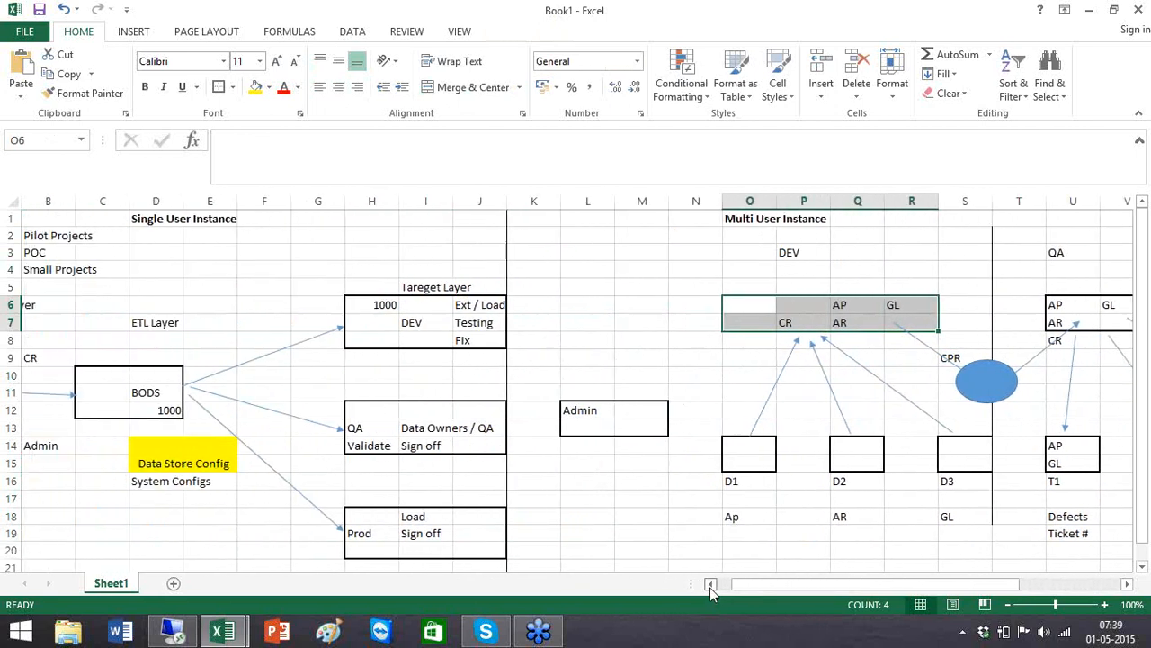
{"action": "left_click", "coordinate": [710, 584]}
{"action": "left_click", "coordinate": [710, 584]}
{"action": "left_click", "coordinate": [1112, 630]}
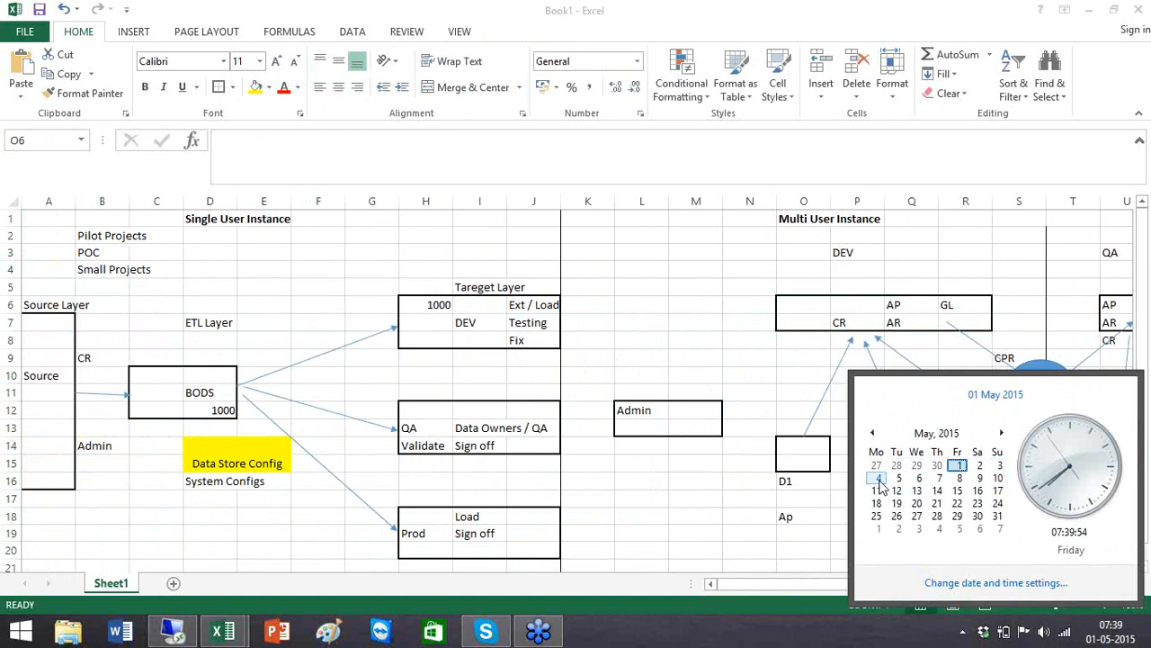
{"action": "left_click", "coordinate": [708, 380]}
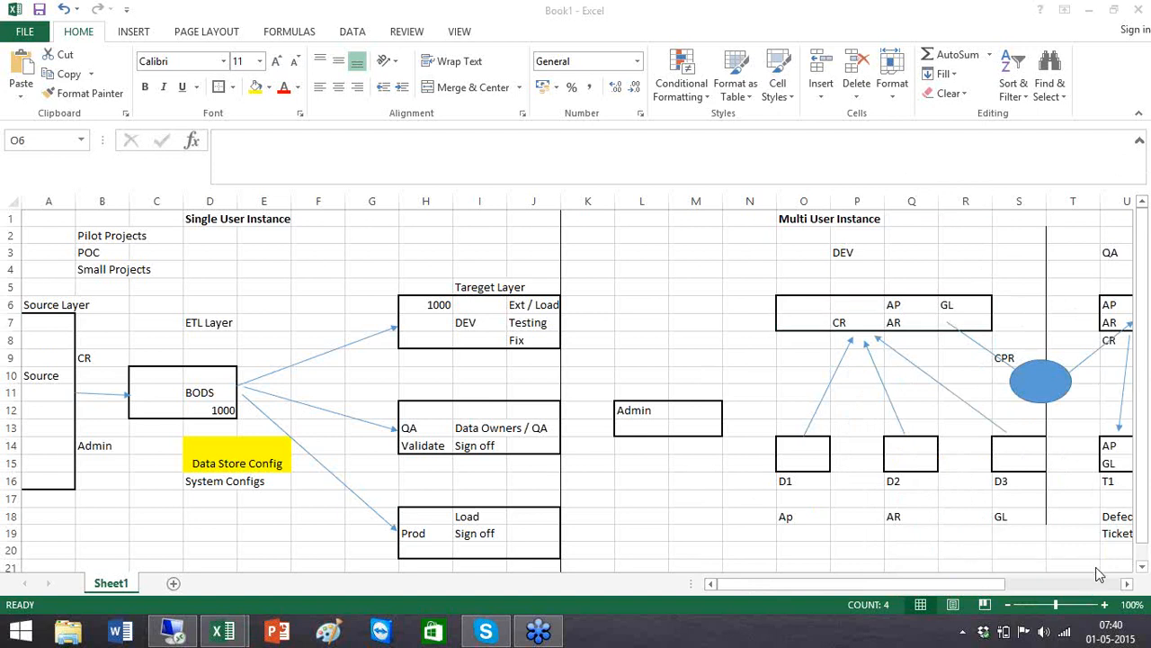
{"action": "left_click", "coordinate": [1109, 630]}
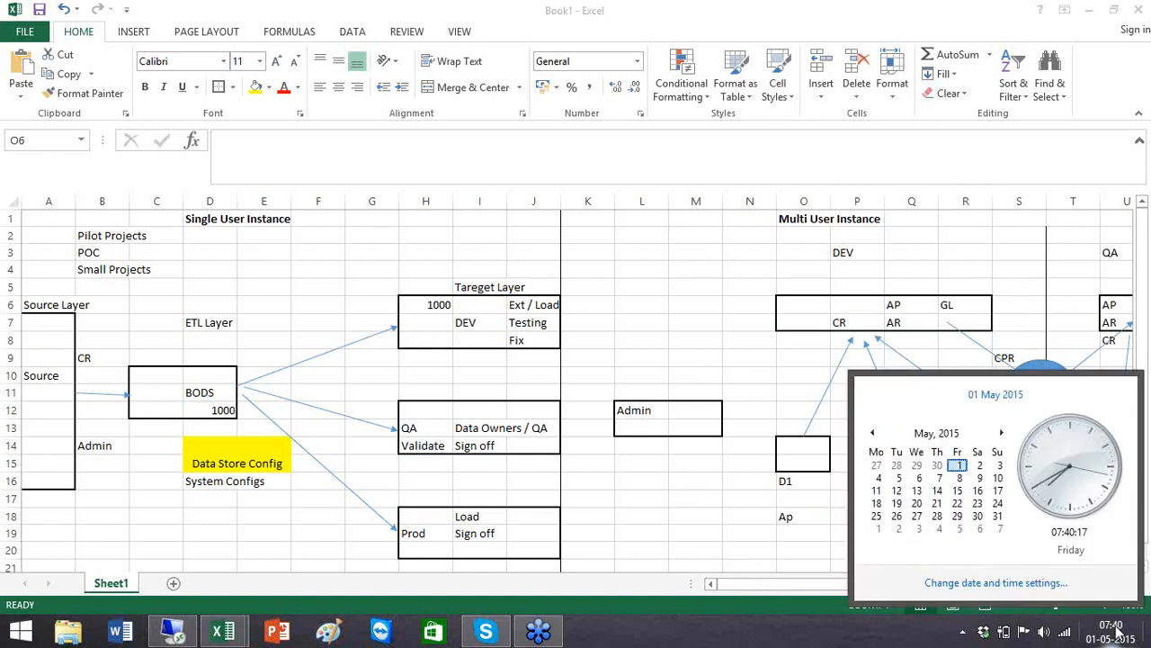
{"action": "left_click", "coordinate": [979, 466]}
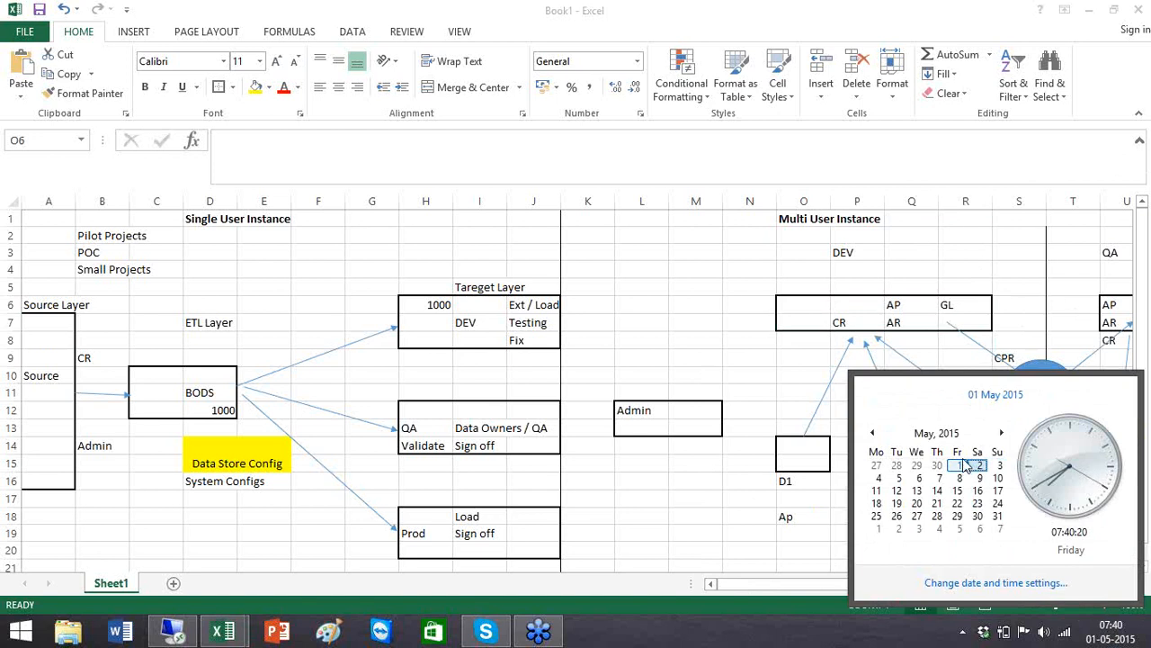
{"action": "left_click", "coordinate": [1019, 302]}
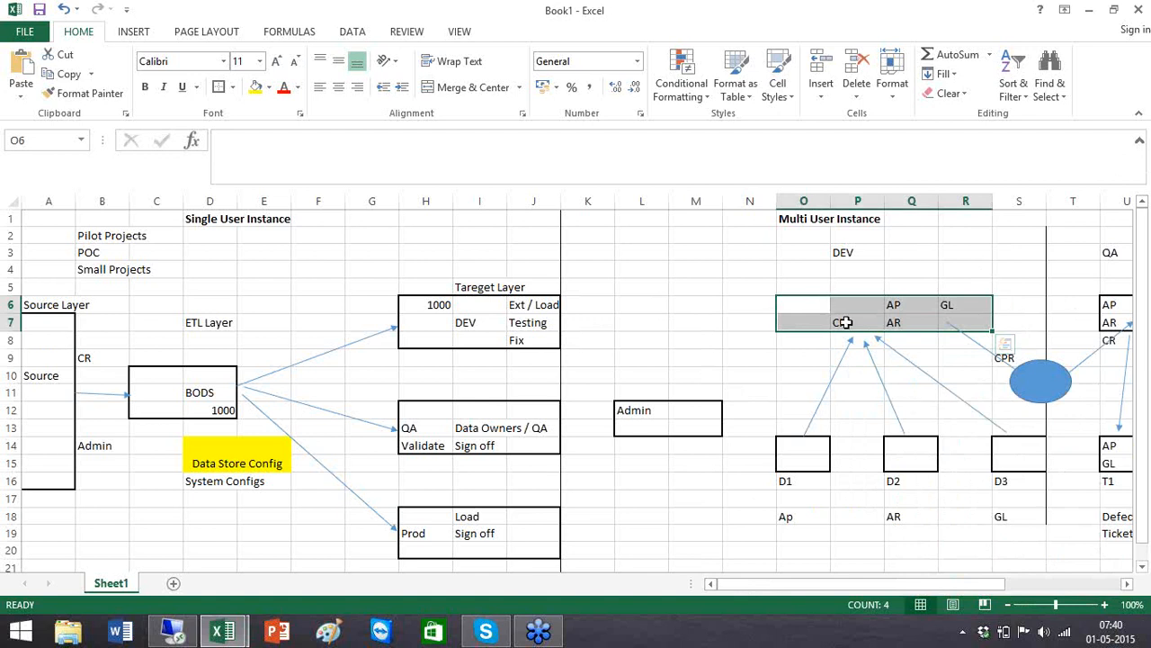
{"action": "left_click", "coordinate": [1127, 584]}
{"action": "left_click_drag", "start_coordinate": [1127, 585], "coordinate": [1127, 586]}
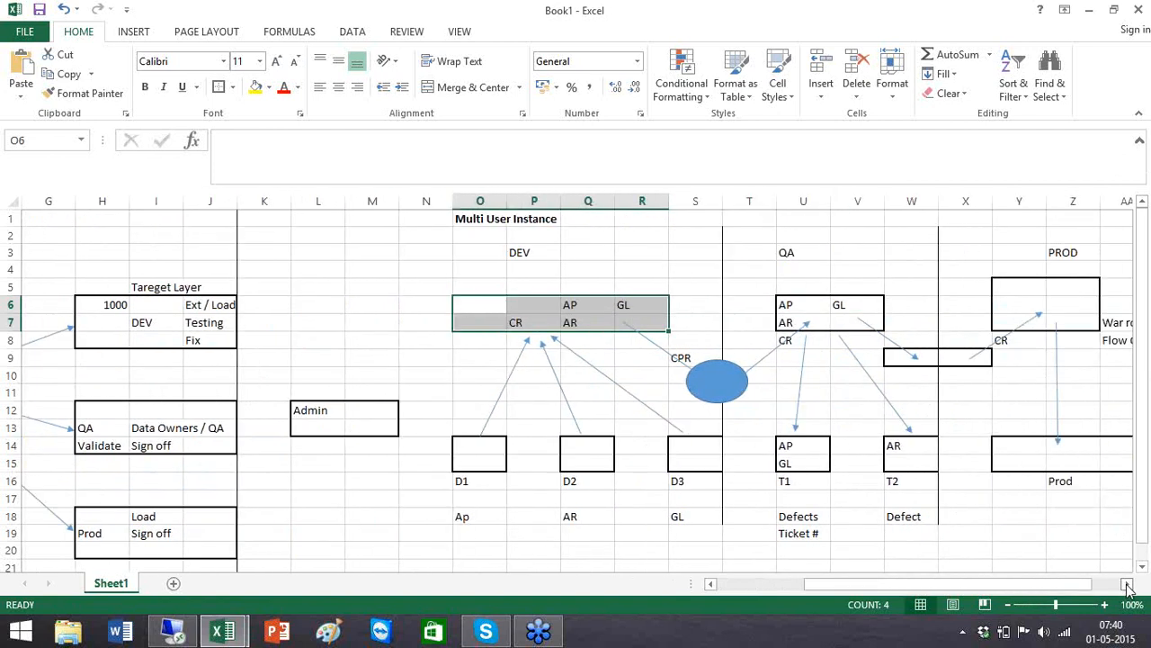
{"action": "left_click", "coordinate": [807, 323]}
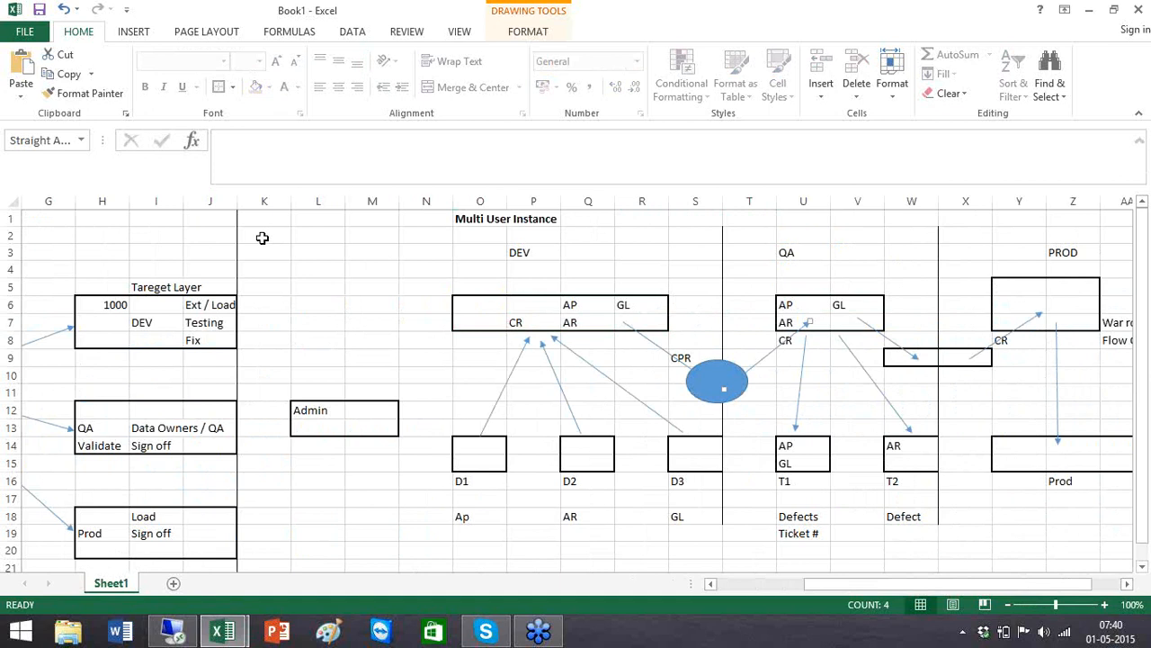
{"action": "left_click", "coordinate": [311, 247]}
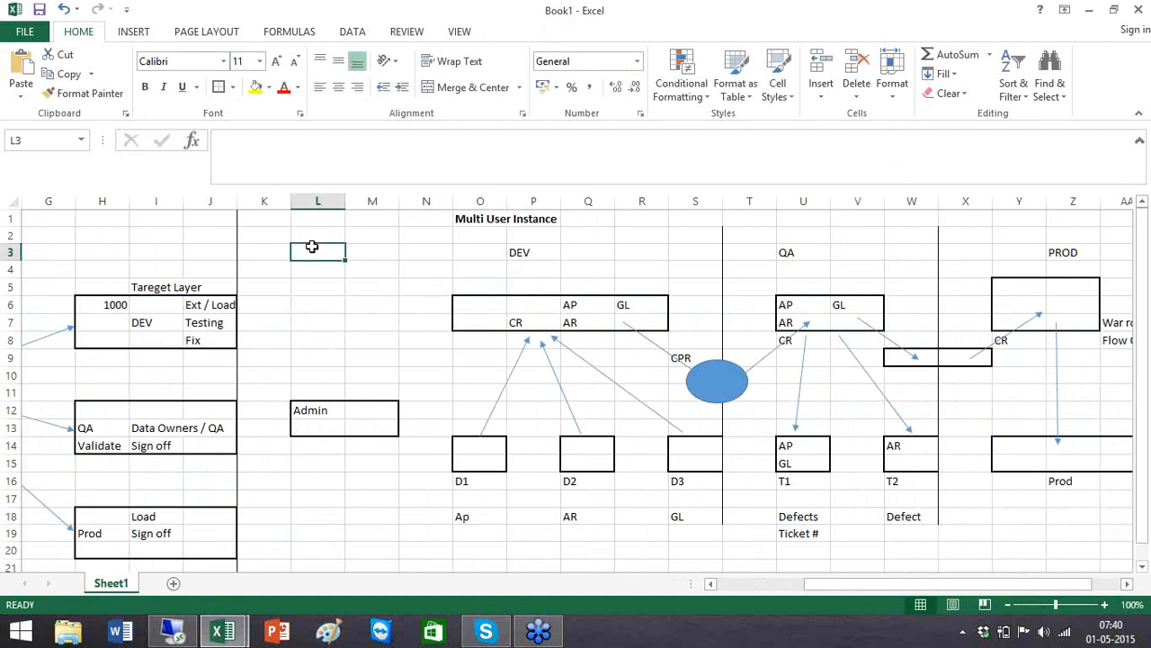
Enter 'InterView' in L3 and '8 to 10 Certification' in L4, correcting the typo
{"action": "type", "text": "InterView"}
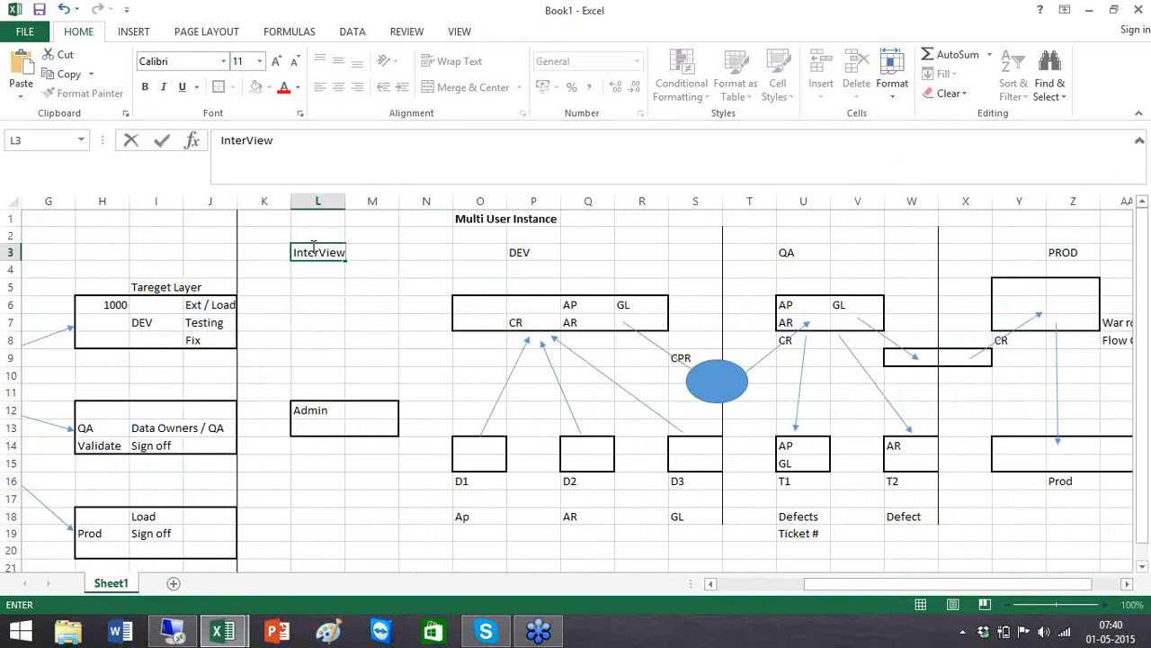
{"action": "key", "text": "ctrl+Return"}
{"action": "key", "text": "Return"}
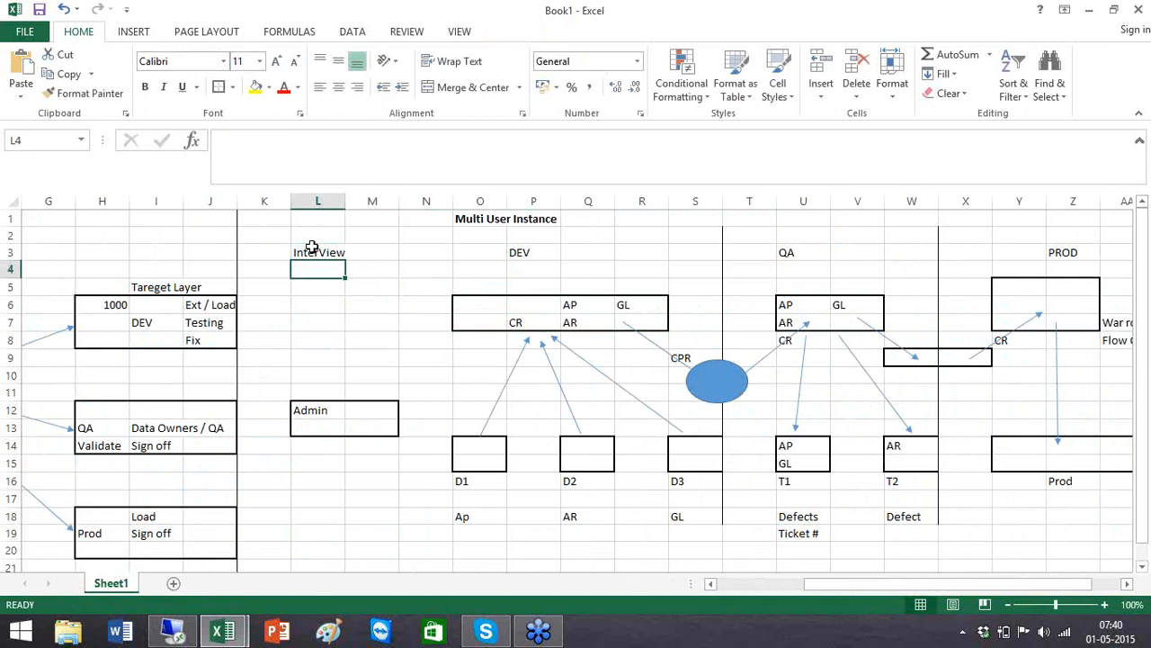
{"action": "type", "text": "8 top 10"}
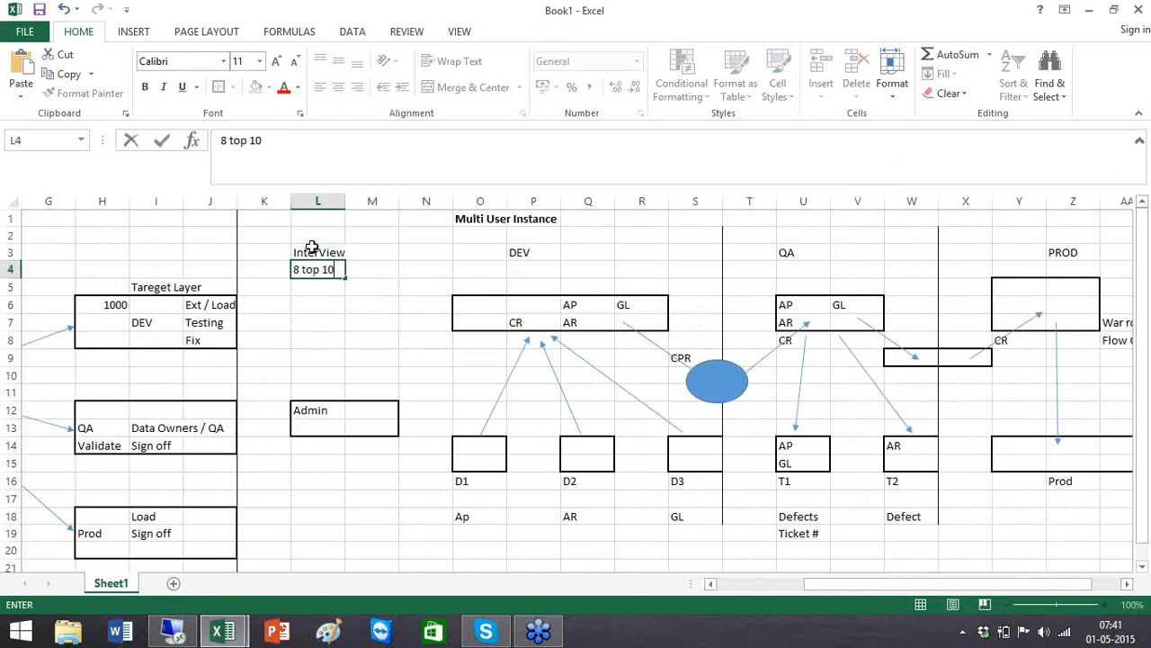
{"action": "key", "text": "BackSpace"}
{"action": "key", "text": "BackSpace"}
{"action": "key", "text": "BackSpace"}
{"action": "key", "text": "BackSpace"}
{"action": "type", "text": "10 Certification"}
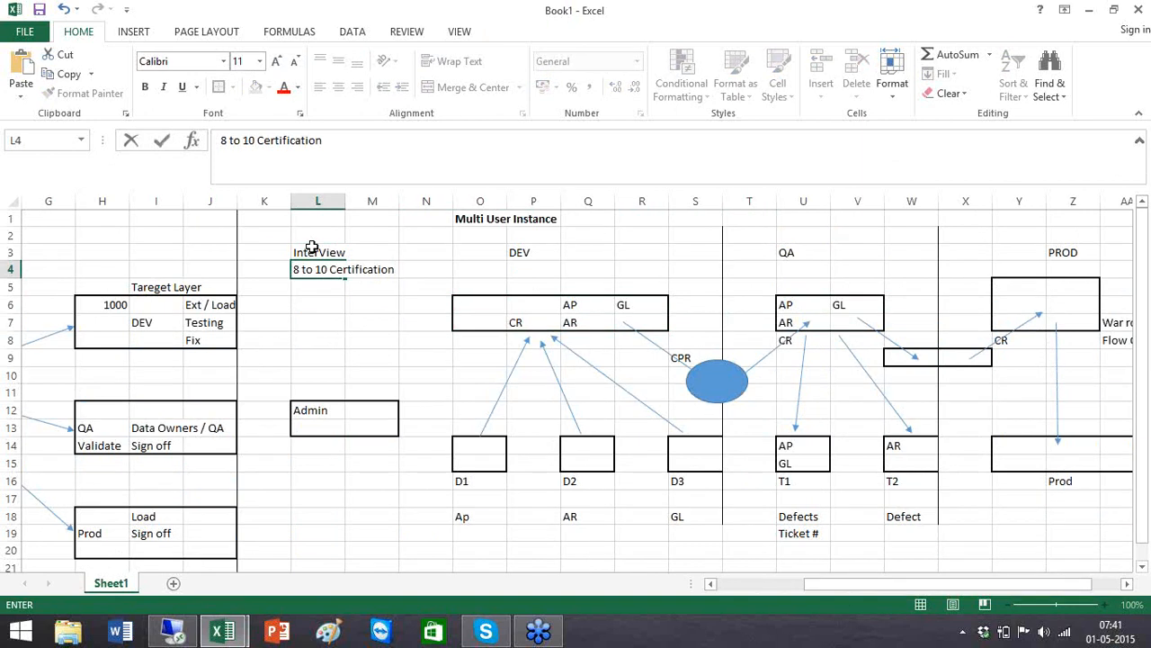
{"action": "left_click", "coordinate": [385, 346]}
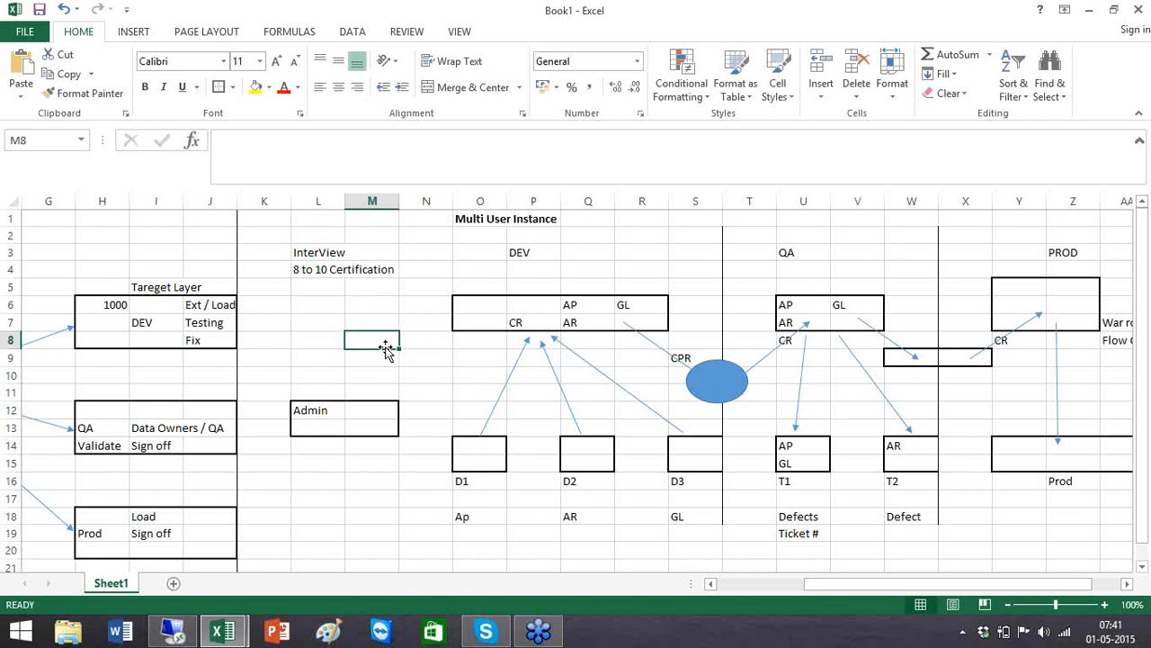
{"action": "left_click", "coordinate": [310, 271]}
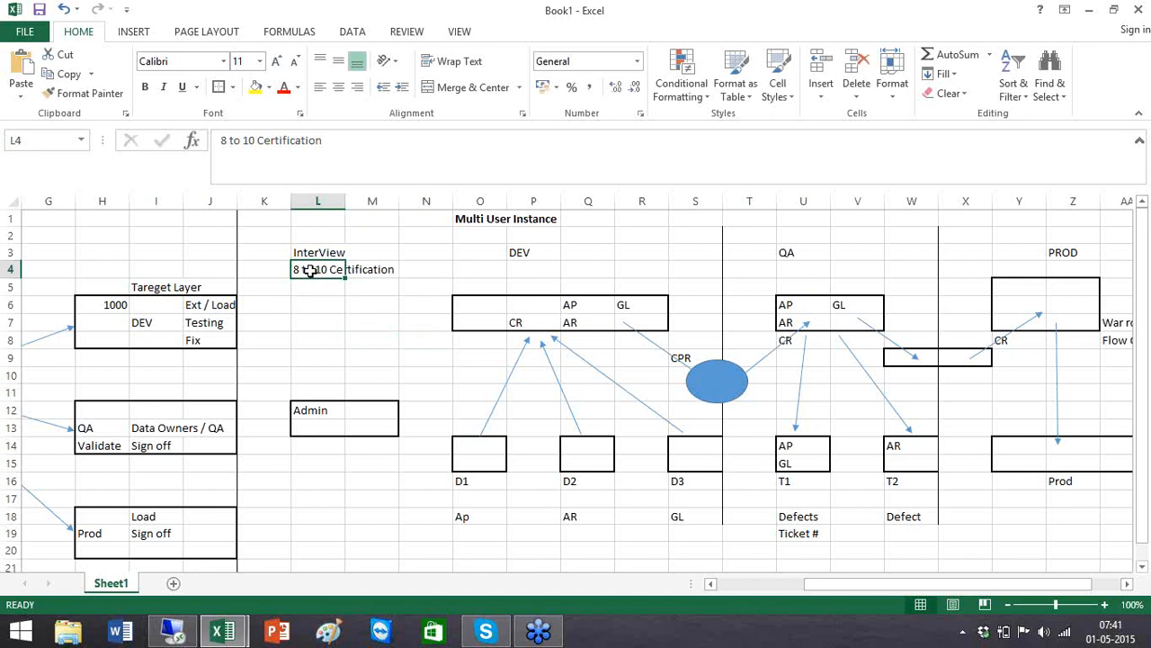
{"action": "left_click", "coordinate": [334, 317]}
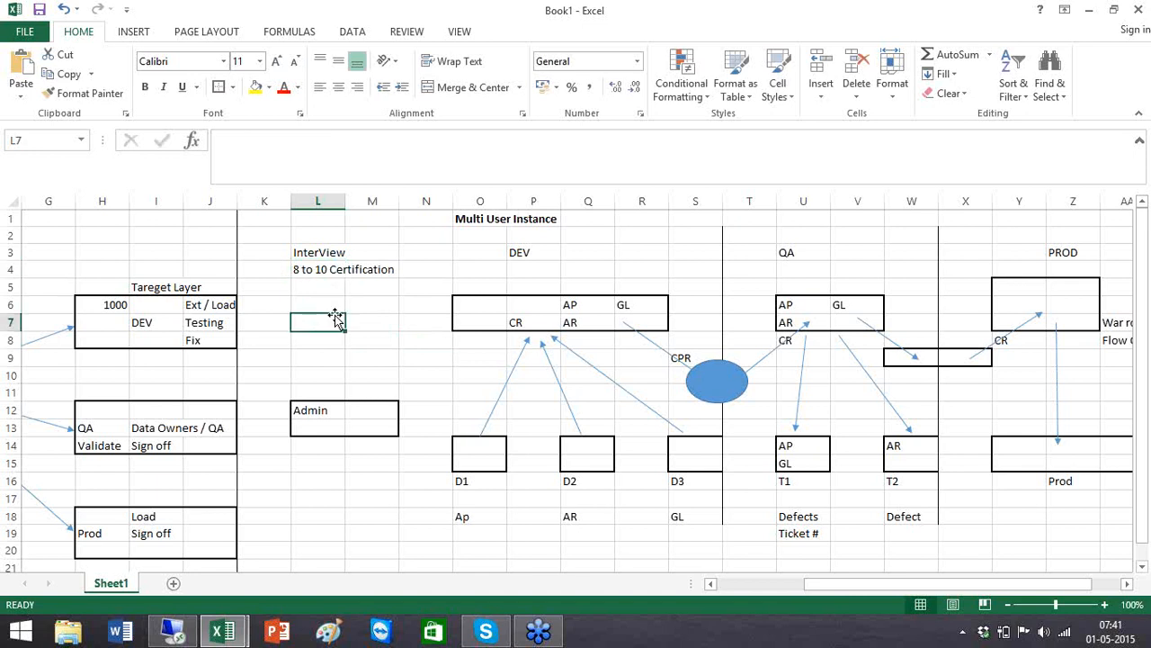
{"action": "left_click", "coordinate": [712, 588]}
{"action": "left_click", "coordinate": [711, 587]}
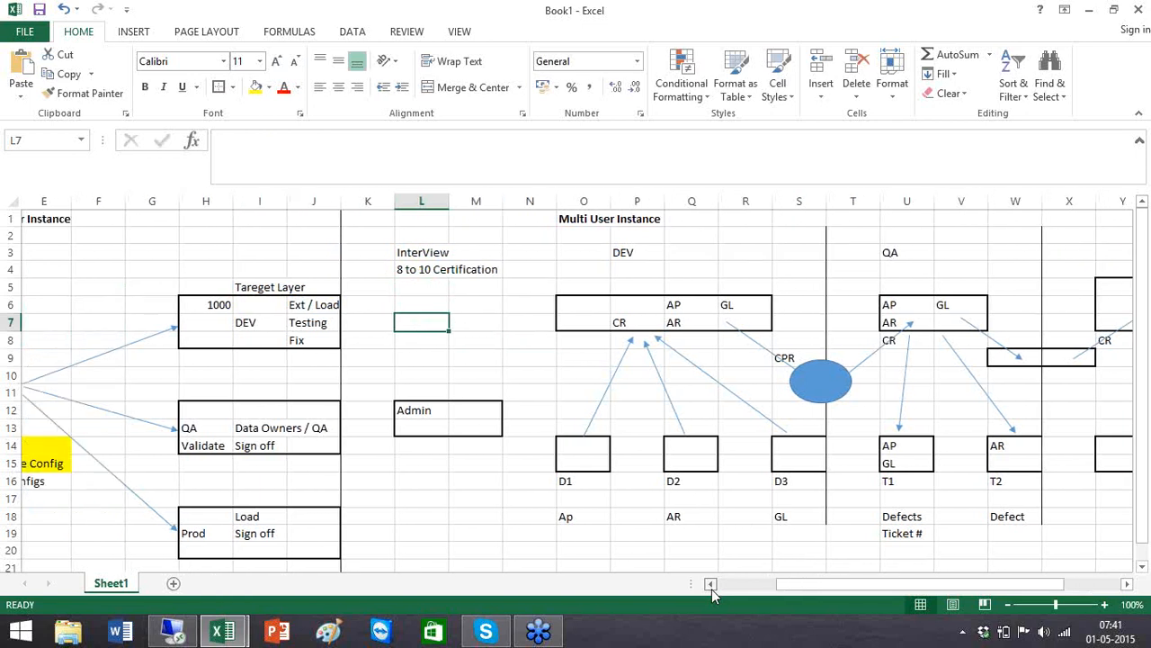
{"action": "left_click", "coordinate": [711, 587]}
{"action": "left_click", "coordinate": [711, 588]}
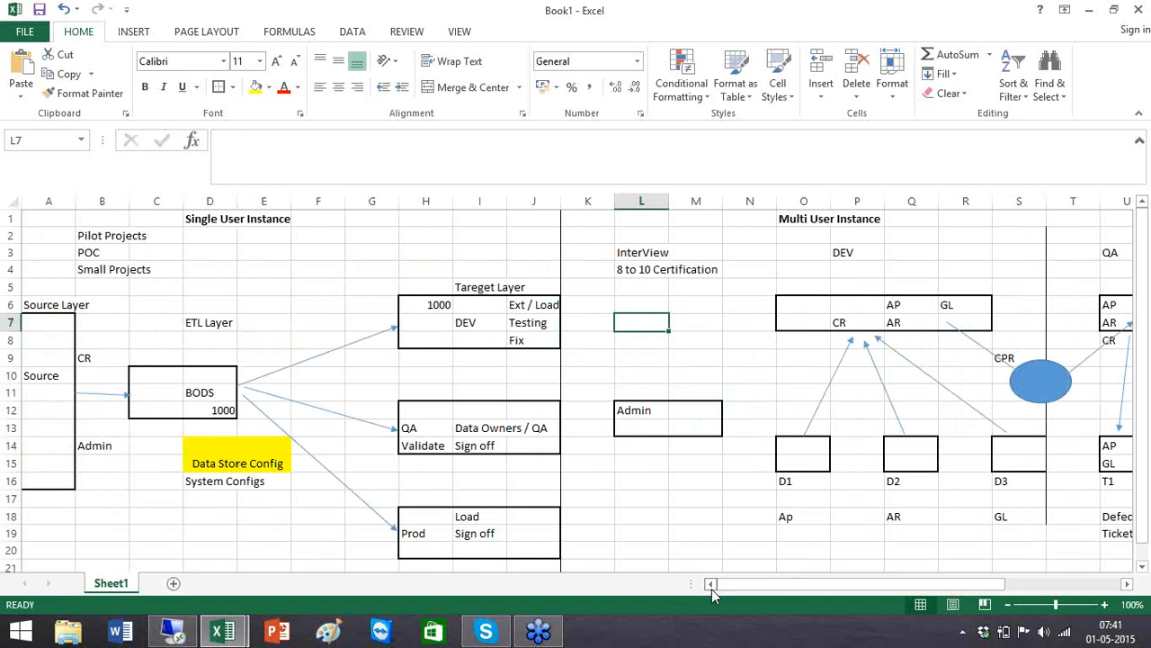
{"action": "left_click", "coordinate": [817, 270]}
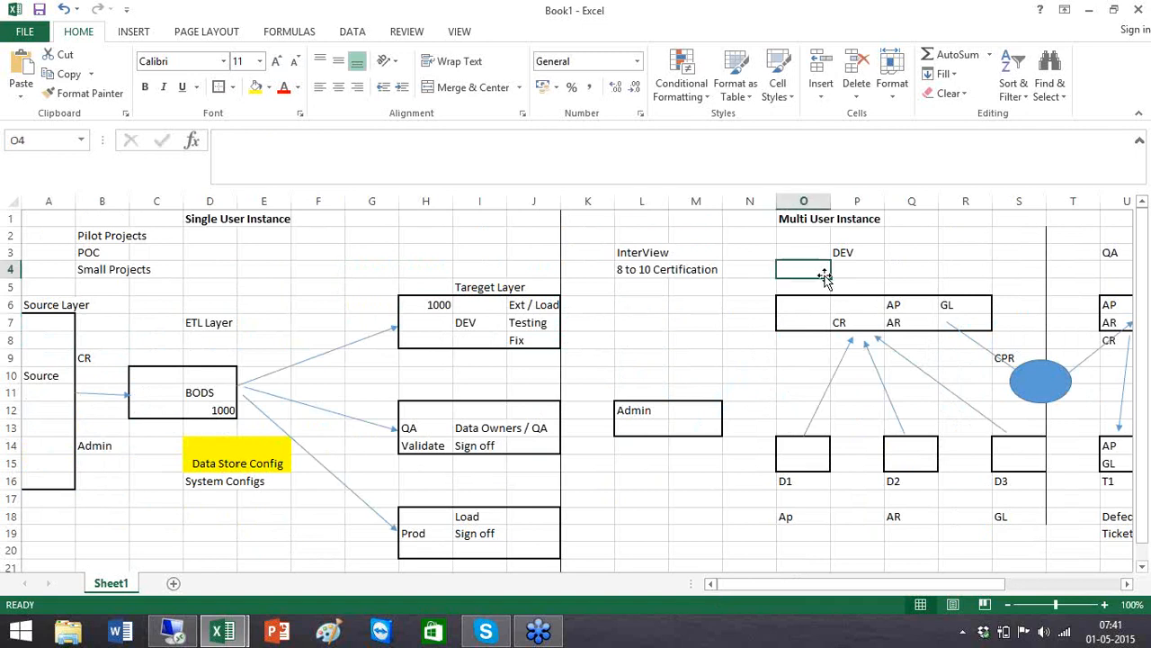
{"action": "left_click", "coordinate": [1127, 584]}
{"action": "left_click", "coordinate": [1127, 584]}
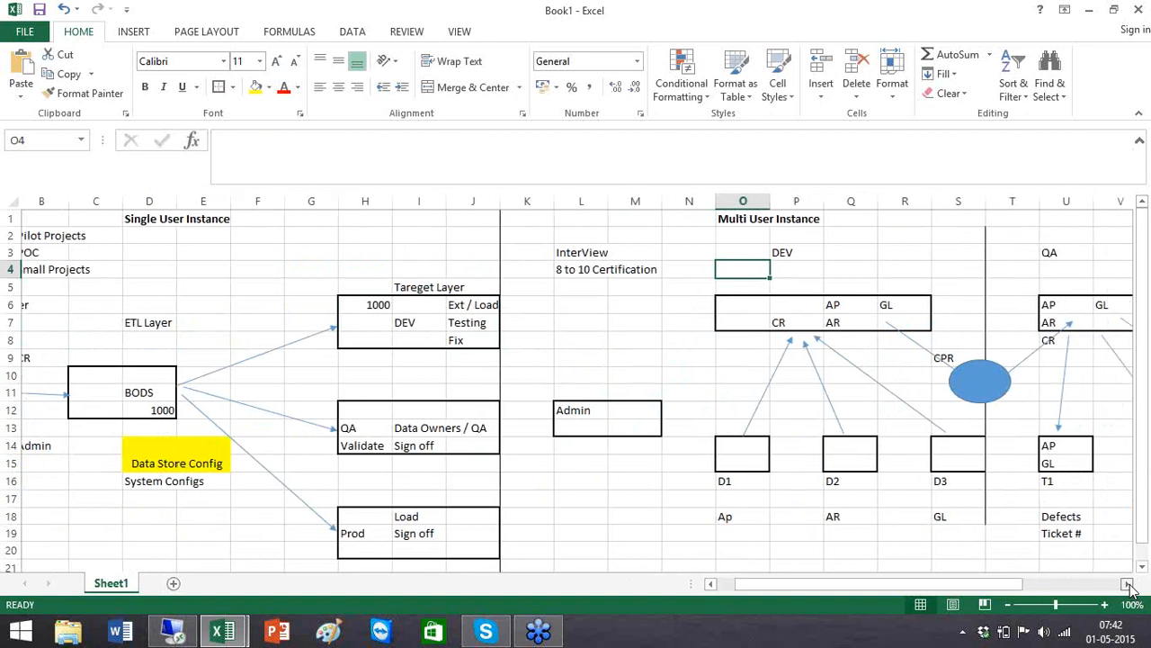
{"action": "left_click", "coordinate": [1127, 583]}
{"action": "left_click", "coordinate": [1127, 584]}
{"action": "left_click", "coordinate": [1127, 584]}
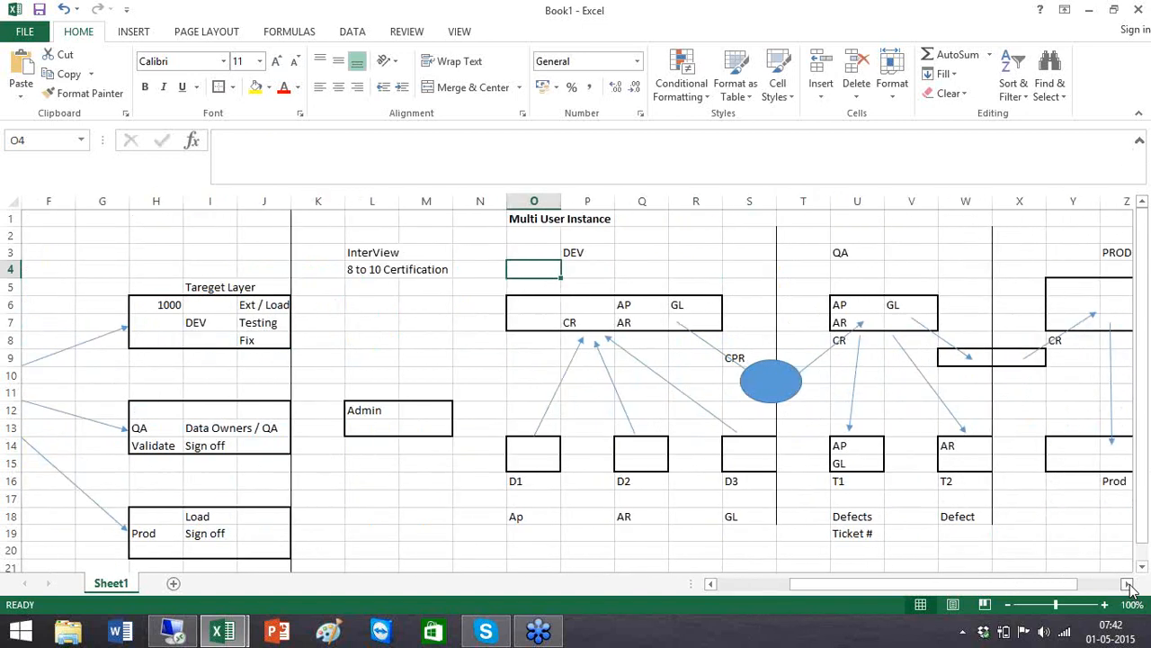
{"action": "left_click", "coordinate": [1127, 584]}
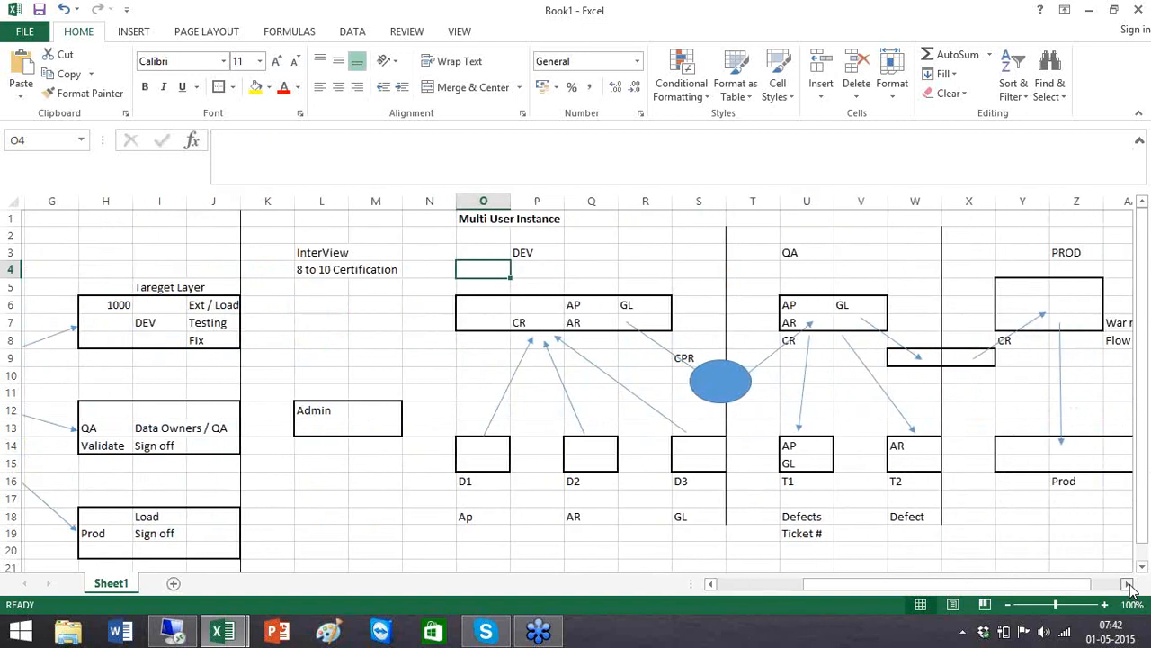
{"action": "left_click", "coordinate": [1127, 584]}
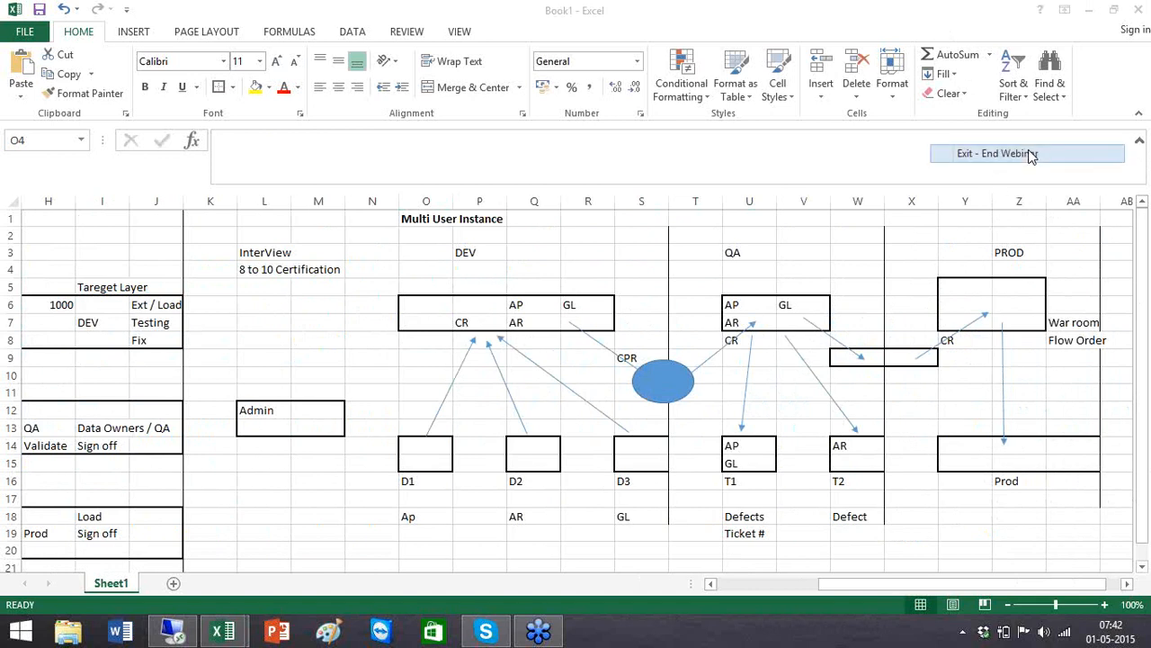
{"action": "left_click", "coordinate": [1031, 158]}
{"action": "left_click", "coordinate": [621, 336]}
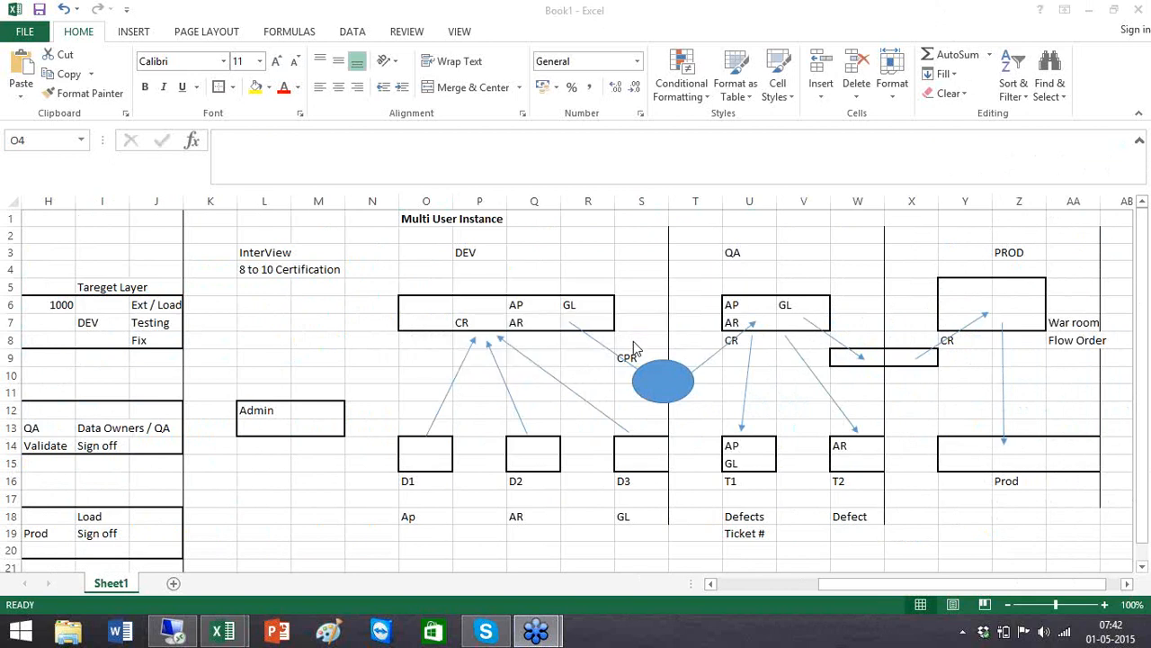